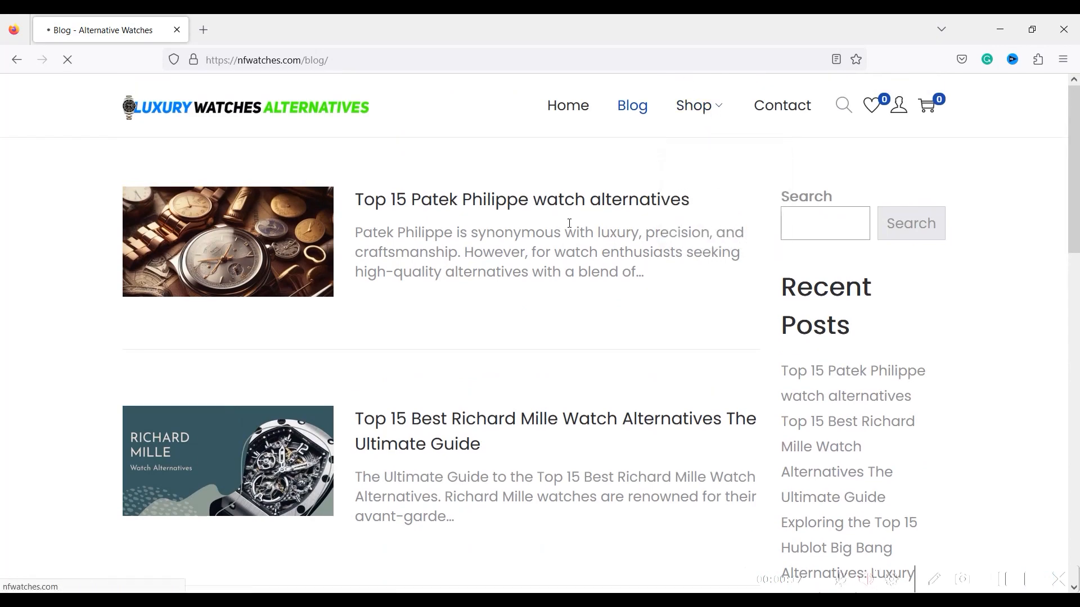
- Look through the blog, shop and contact pages of the nfwatches.com site
scroll(569, 225, down, 12)
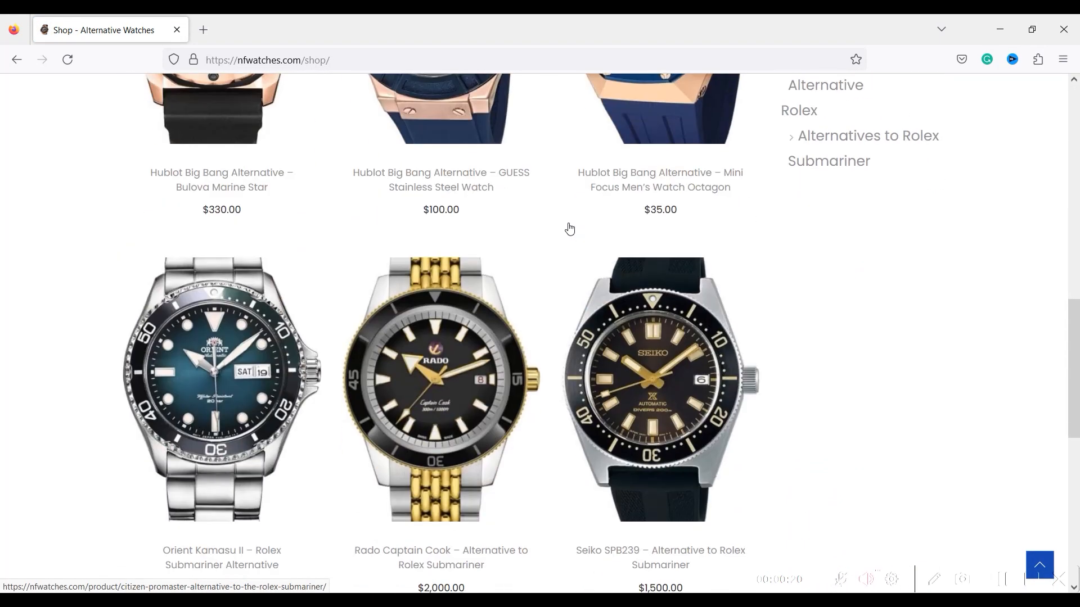
scroll(569, 228, down, 5)
scroll(569, 228, up, 15)
click(789, 121)
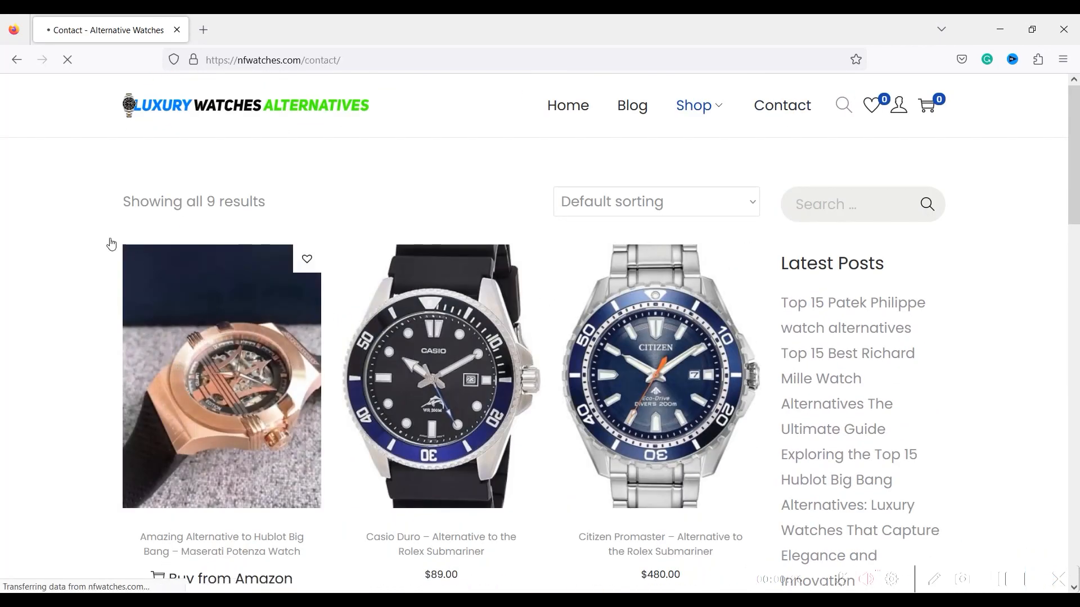
scroll(218, 239, down, 15)
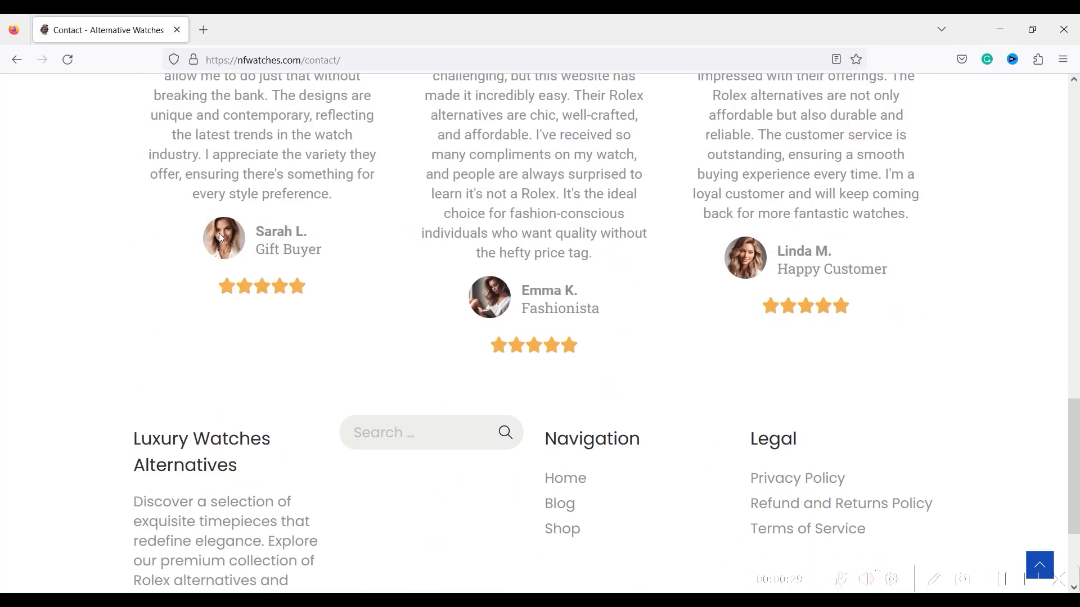
scroll(219, 236, down, 3)
scroll(219, 239, up, 20)
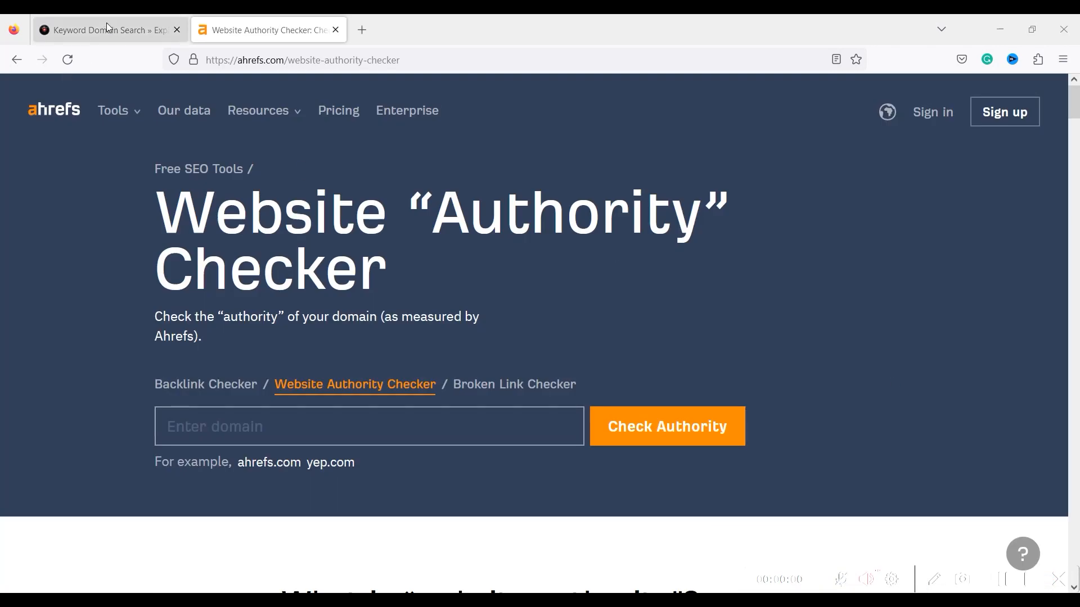
- Copy nfwatches.com from the expired domain results and check its authority in the Ahrefs Website Authority Checker
click(107, 30)
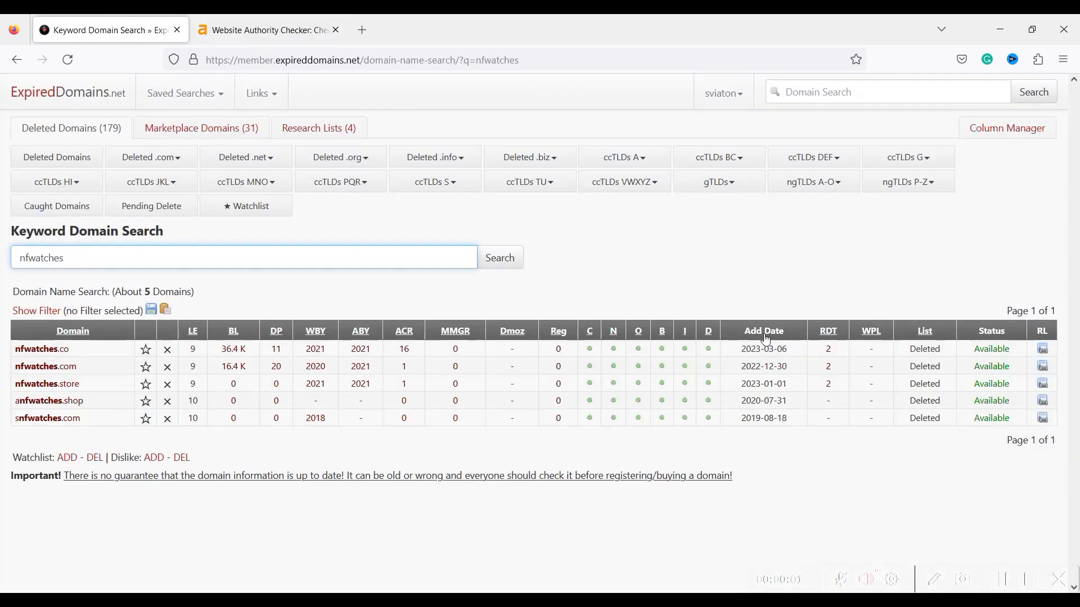
drag(78, 366, 15, 366)
key(ctrl+c)
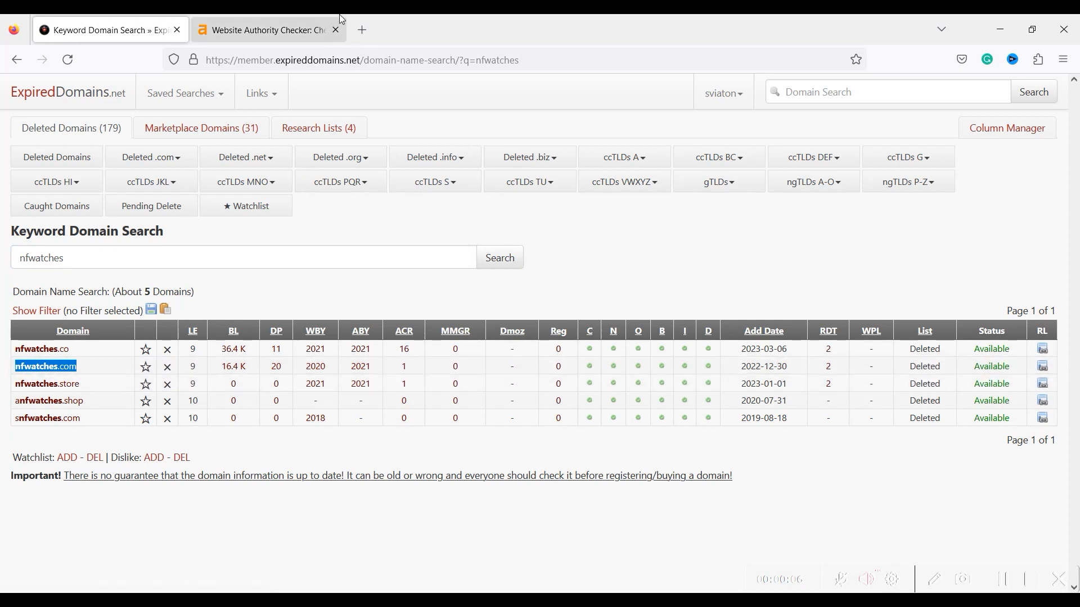
click(267, 31)
key(ctrl+v)
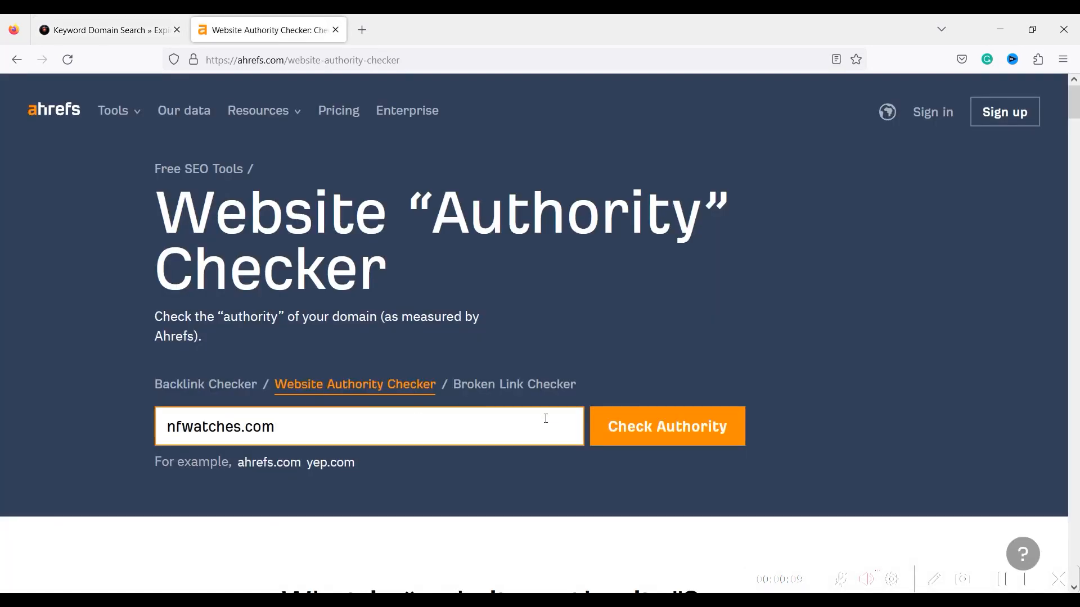
click(647, 428)
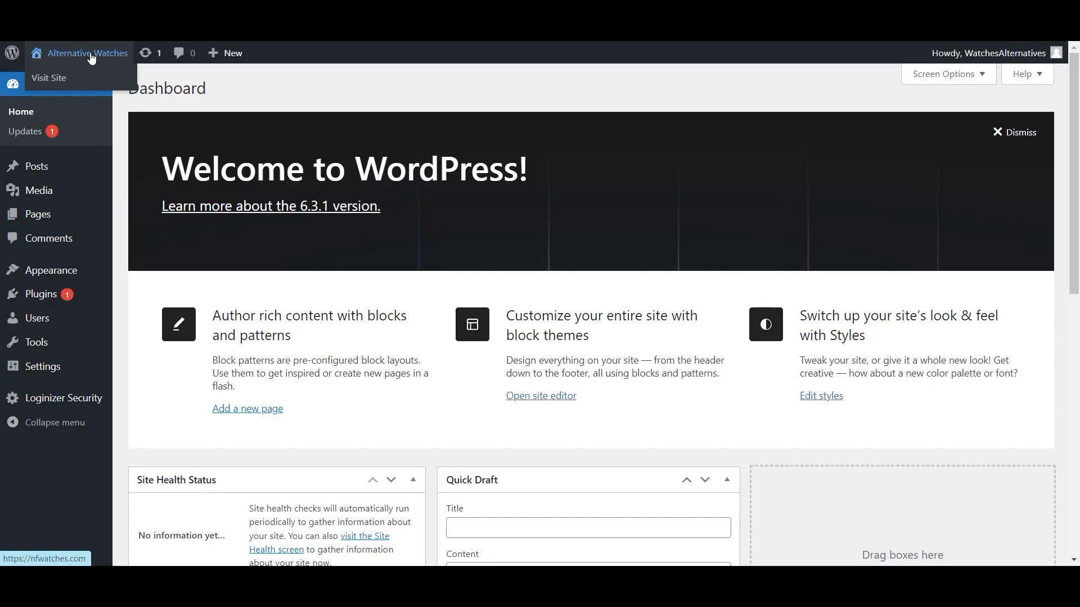
- View the front end of the Alternative Watches site and return to its WordPress dashboard
click(89, 53)
scroll(645, 208, down, 5)
scroll(645, 208, up, 5)
mouse_move(85, 53)
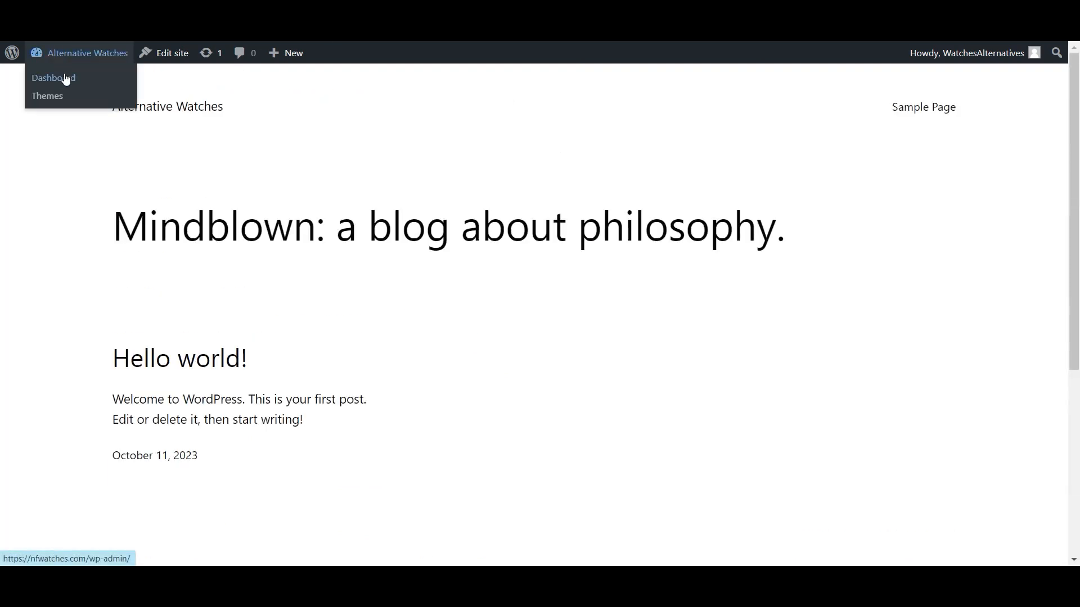
click(65, 78)
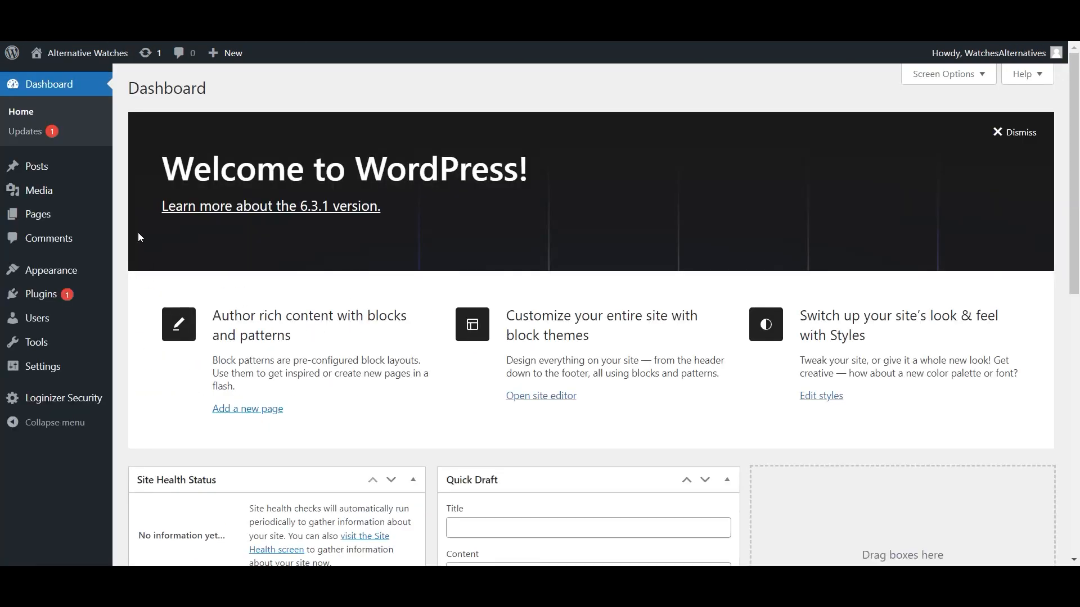
- Move the sample post "Hello world!" to the trash
mouse_move(60, 171)
click(143, 169)
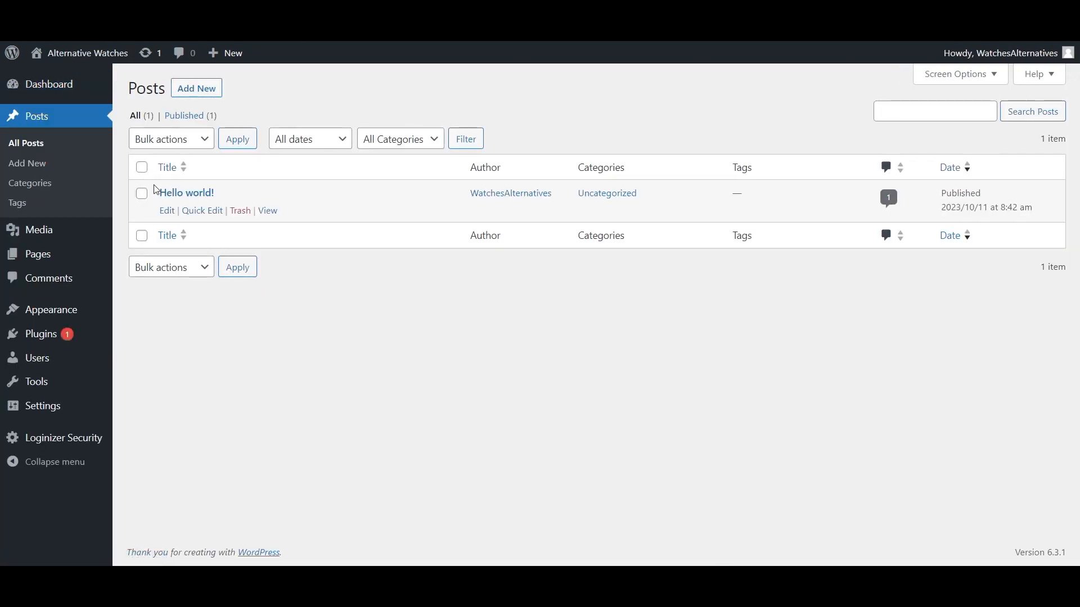
click(240, 211)
- Delete the Hello Dolly plugin from the installed plugins
mouse_move(43, 338)
click(148, 336)
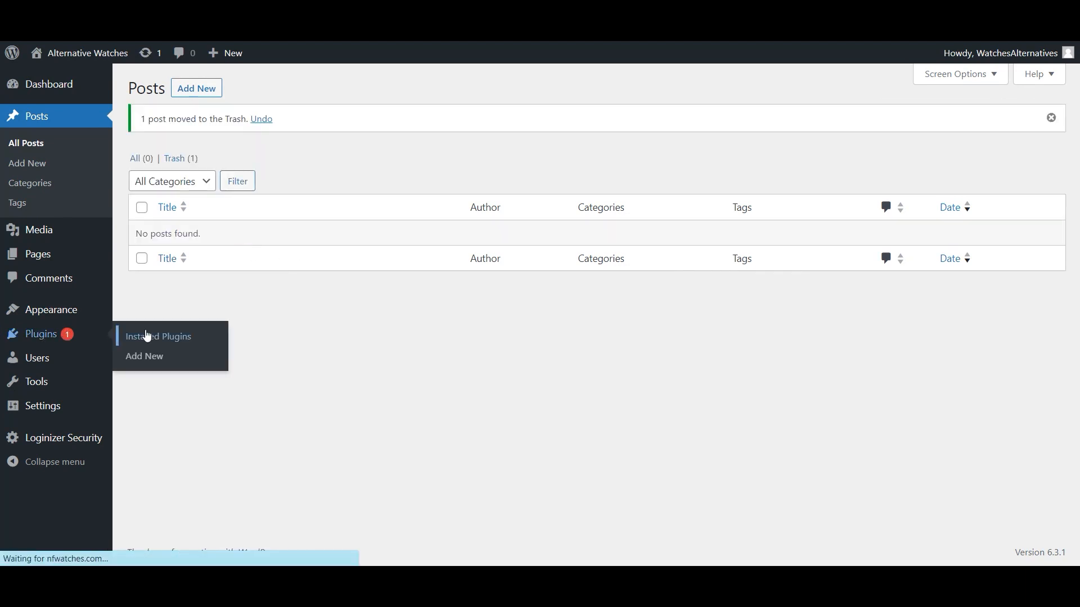
click(211, 313)
click(603, 108)
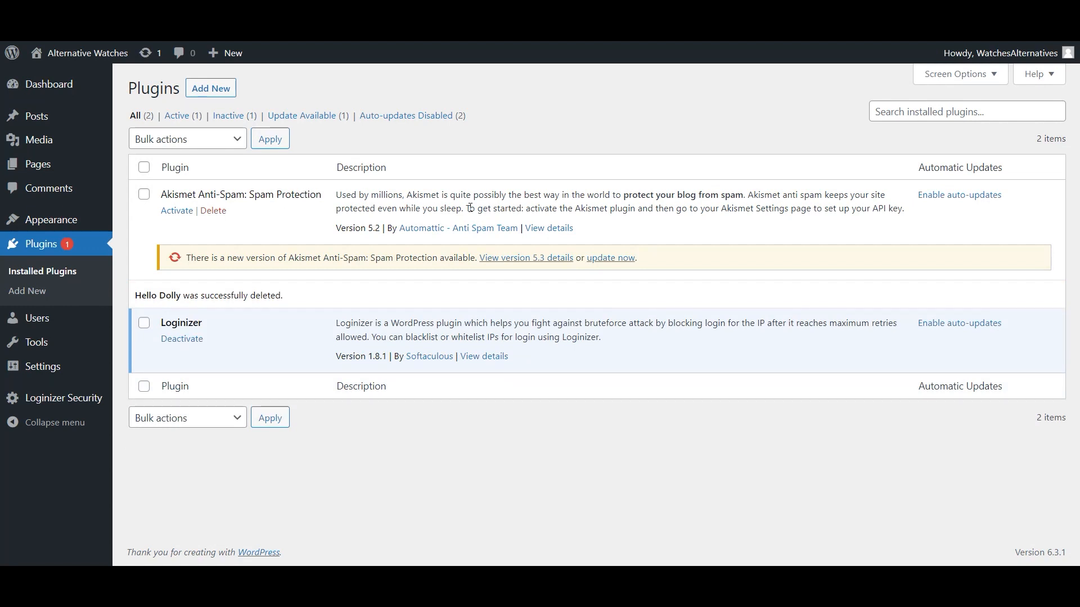
- Update the Akismet Anti-Spam plugin and enable auto-updates for both Loginizer and Akismet
click(600, 258)
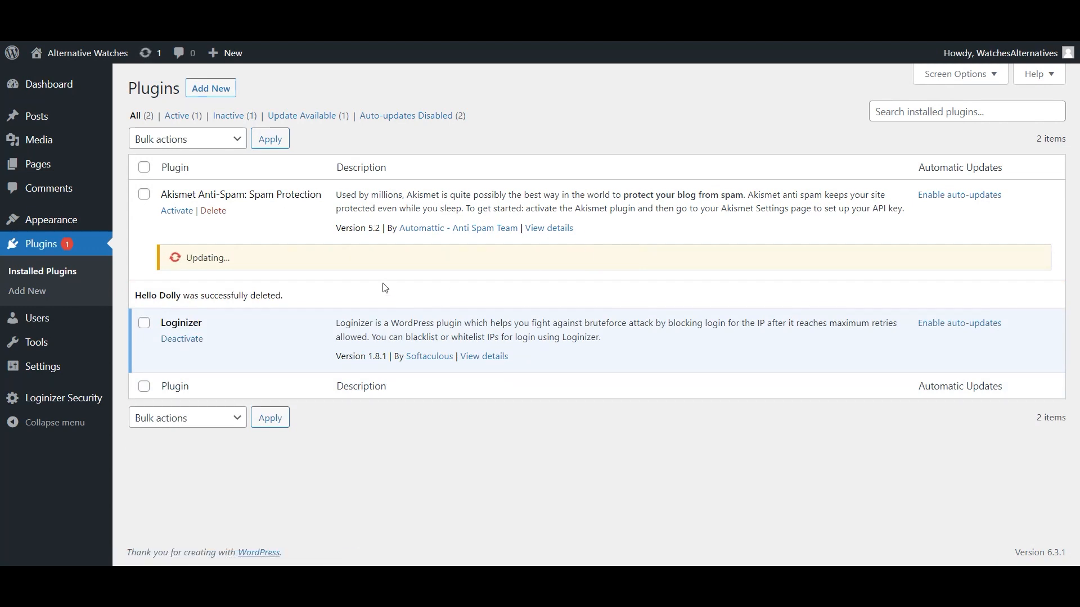
click(925, 323)
click(956, 196)
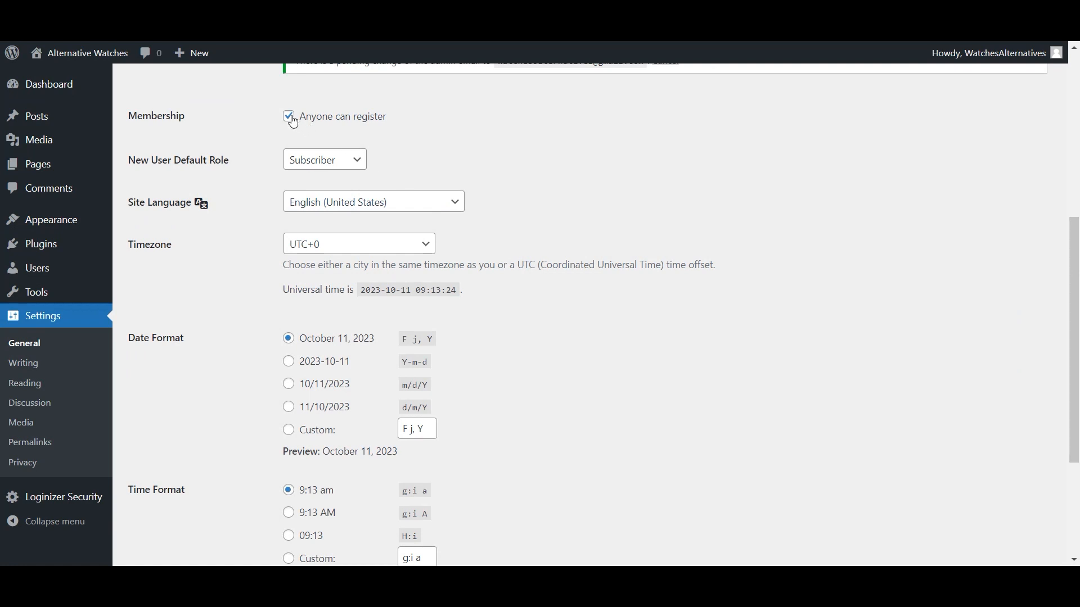
- Save the general settings with "Anyone can register" enabled, and review the reading settings
scroll(543, 197, down, 4)
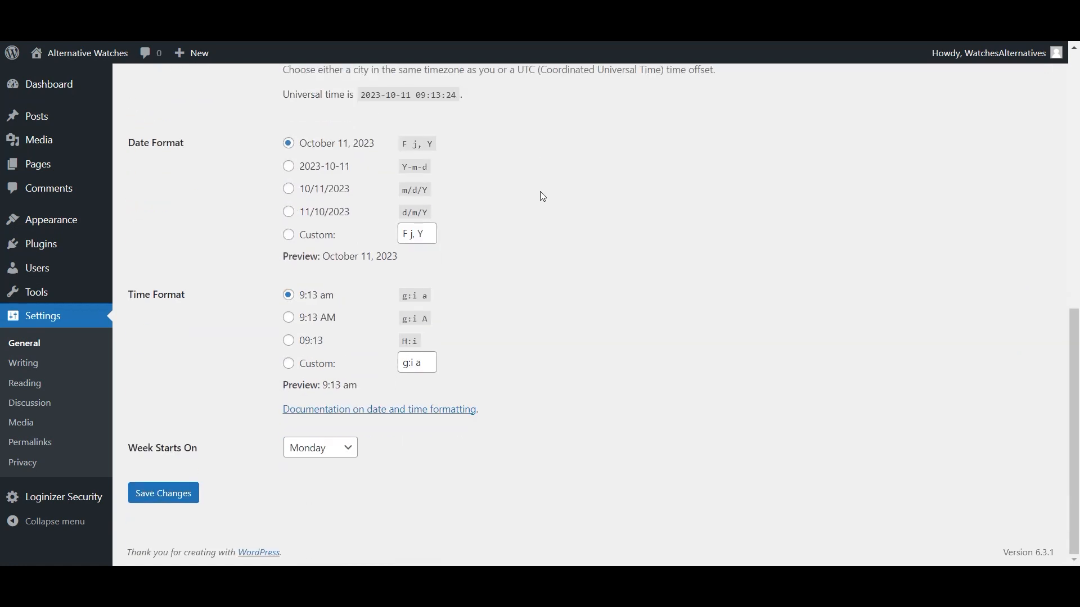
click(161, 496)
click(28, 385)
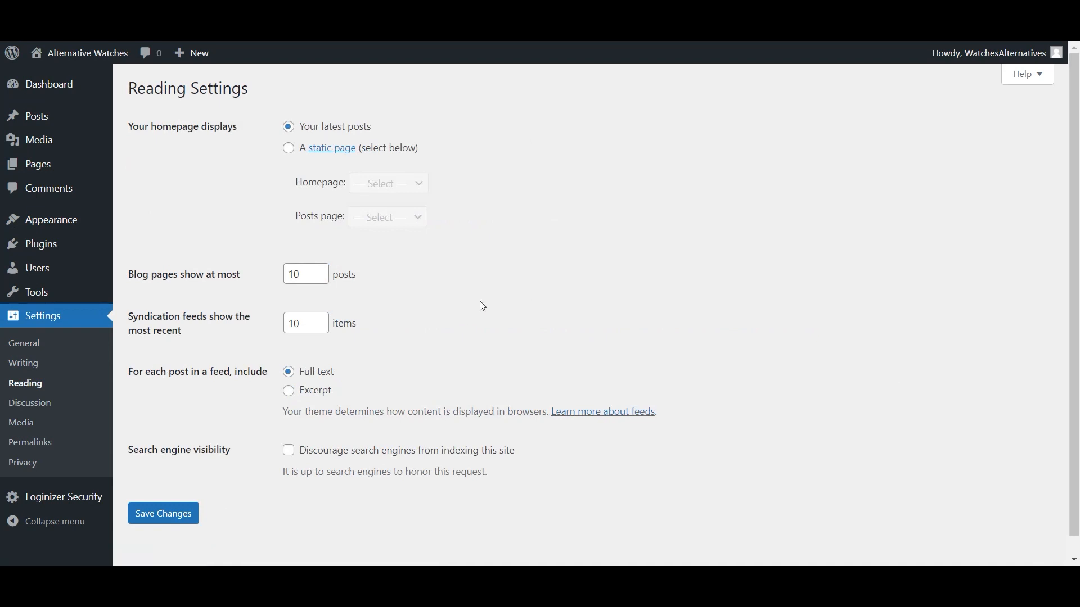
scroll(436, 275, down, 1)
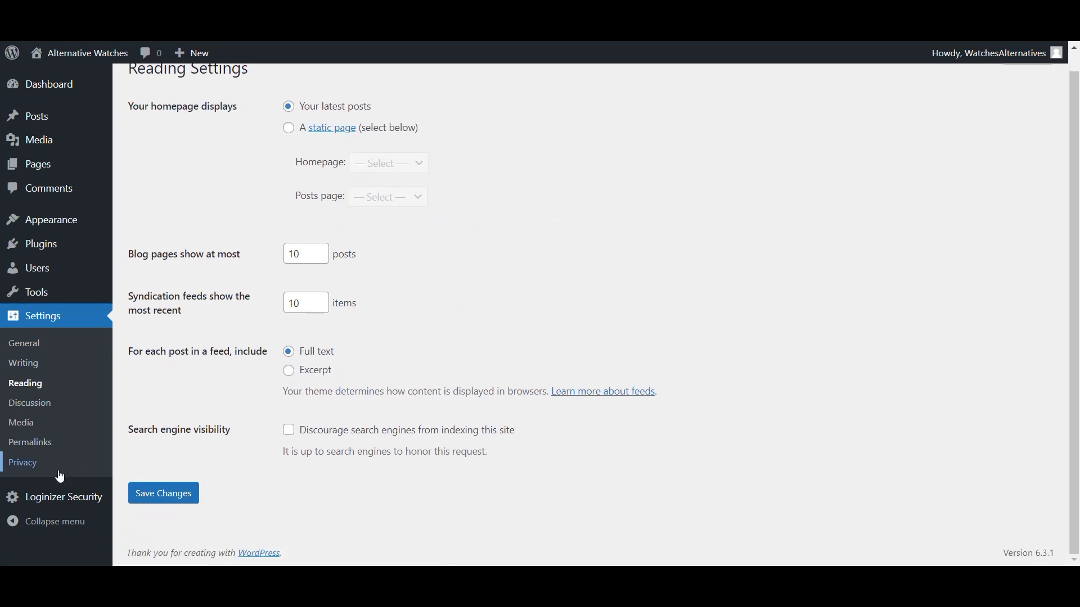
- Set the permalink structure to Post name and save the permalink settings
click(31, 443)
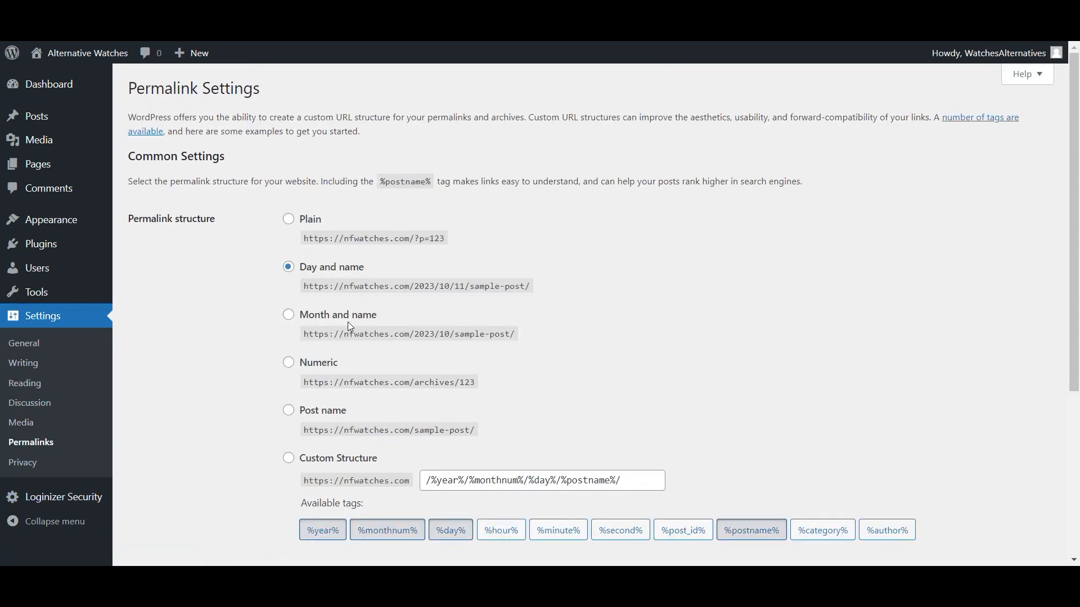
click(313, 411)
scroll(393, 211, down, 5)
click(187, 485)
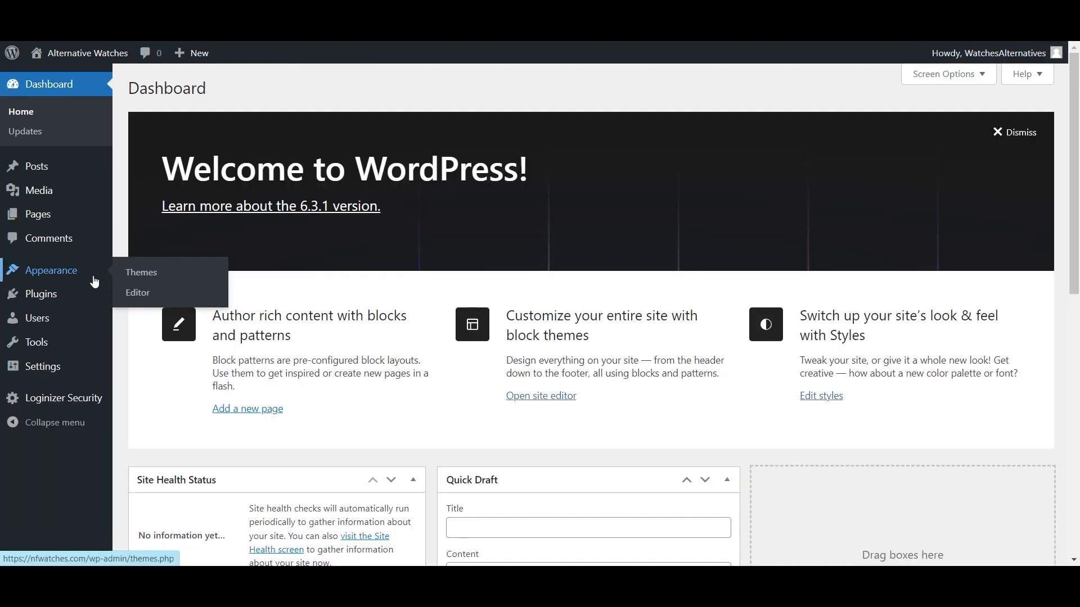
- Search the theme directory for "woostify" to add a new theme
click(143, 274)
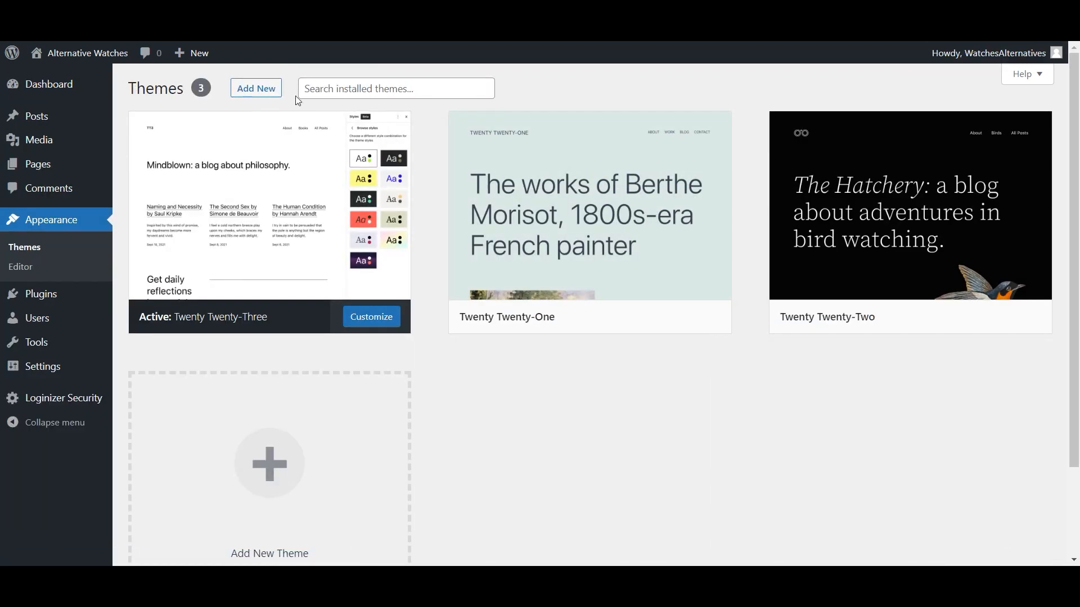
click(260, 92)
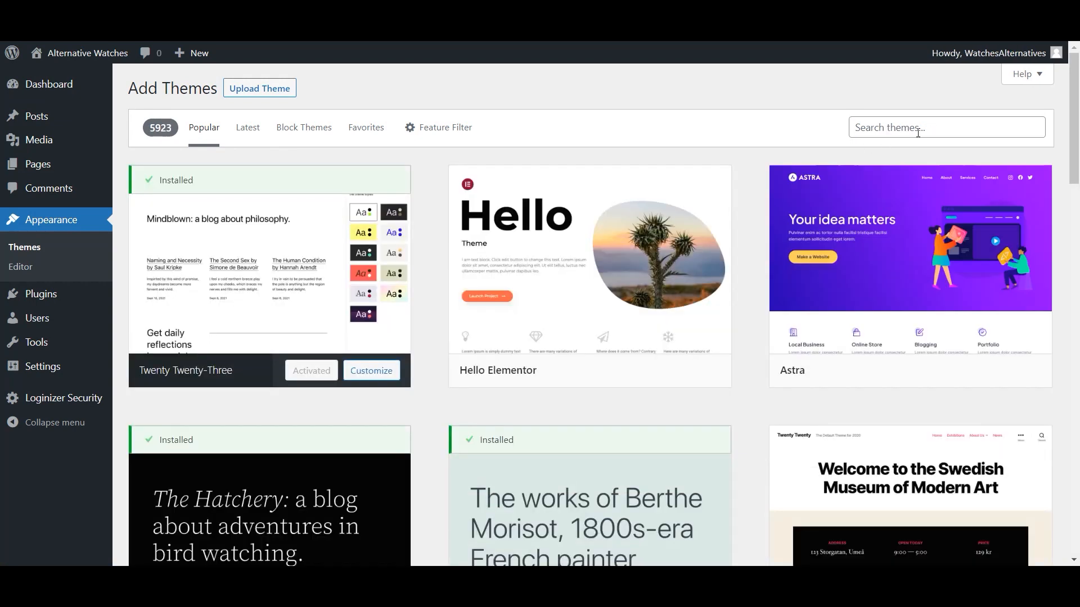
click(919, 132)
text(woostify)
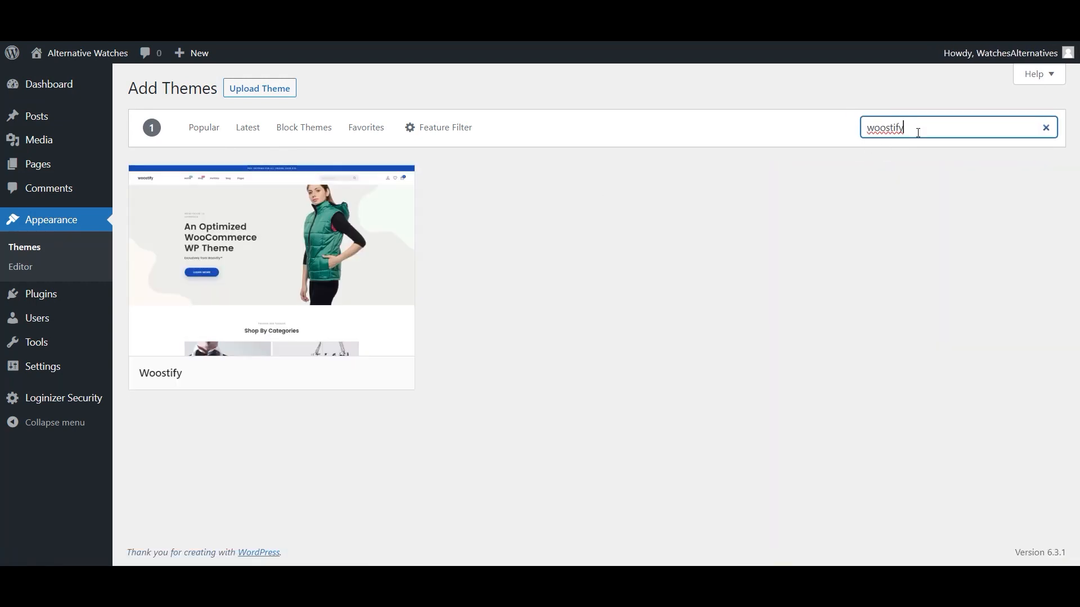
- Preview the Woostify theme, then install and activate it on the site
click(241, 273)
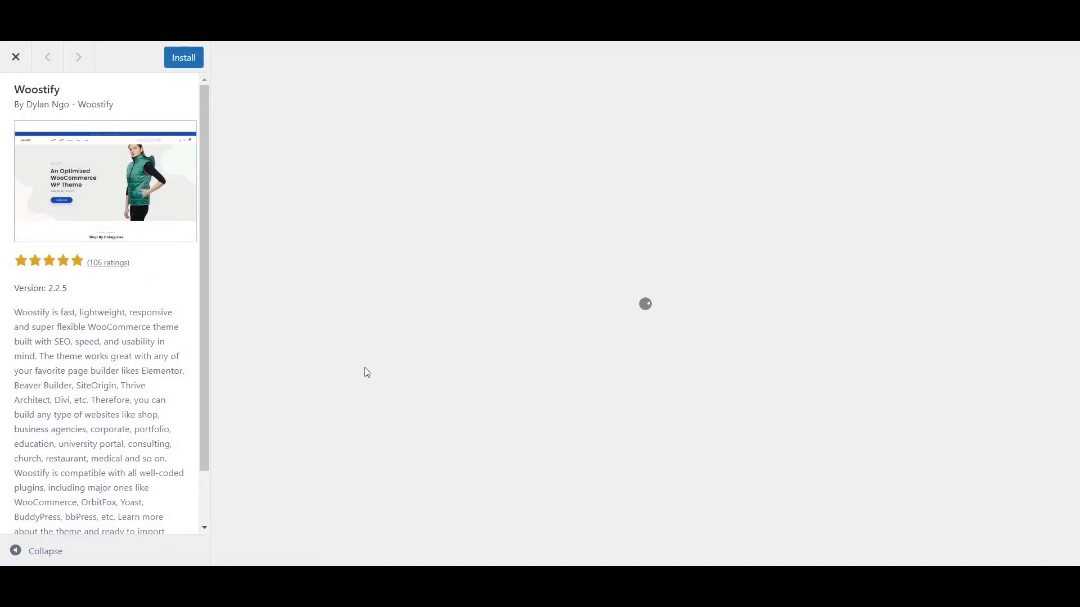
scroll(191, 339, down, 2)
scroll(581, 295, down, 5)
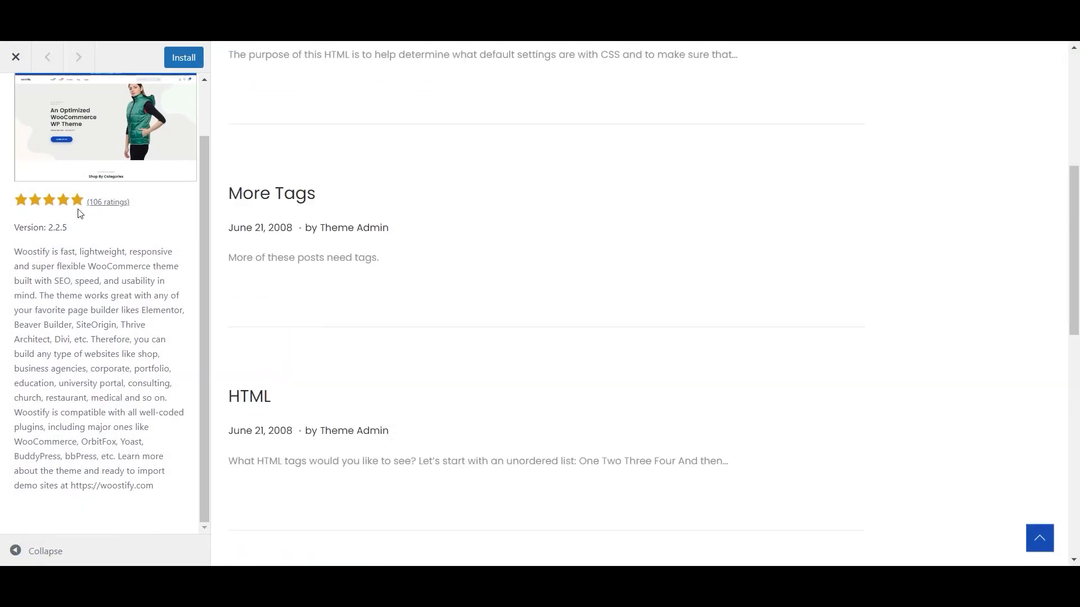
click(184, 57)
scroll(606, 220, up, 5)
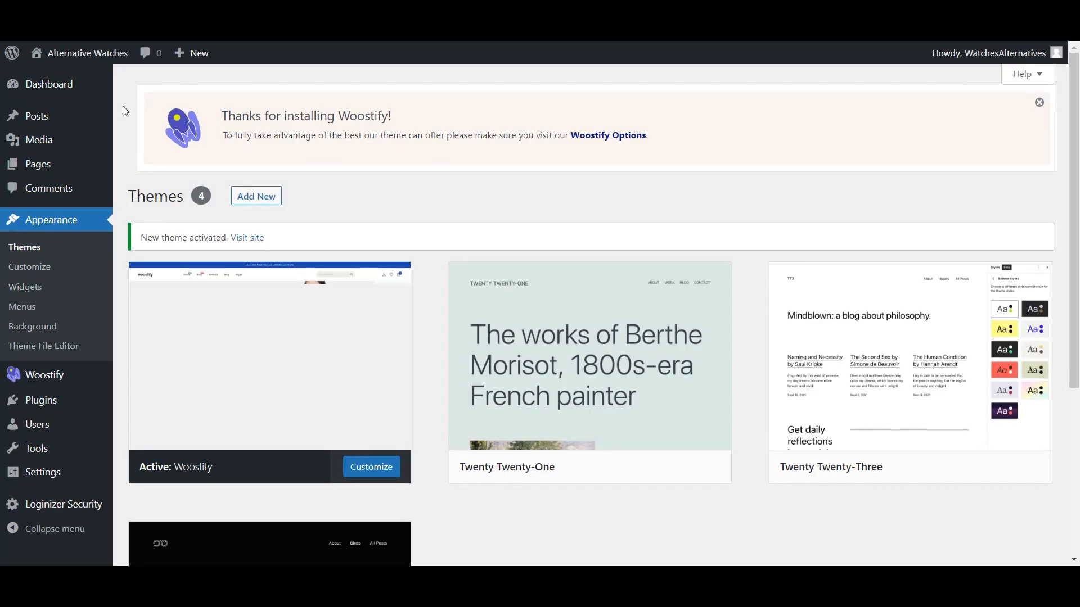
- Delete the unused Twenty Twenty-One and Twenty Twenty-Two themes
click(633, 349)
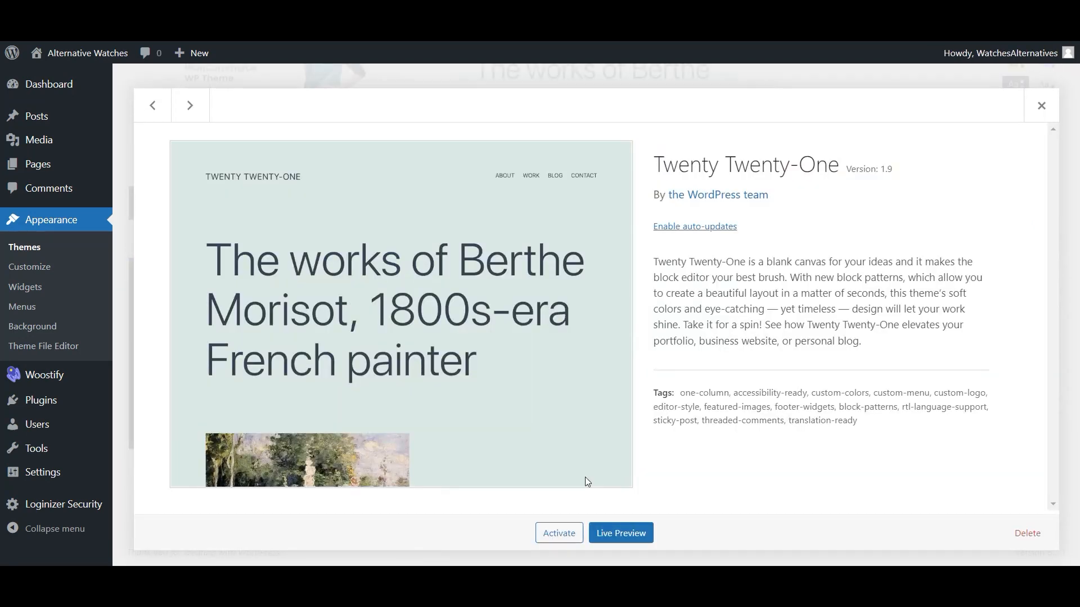
click(1026, 534)
click(600, 135)
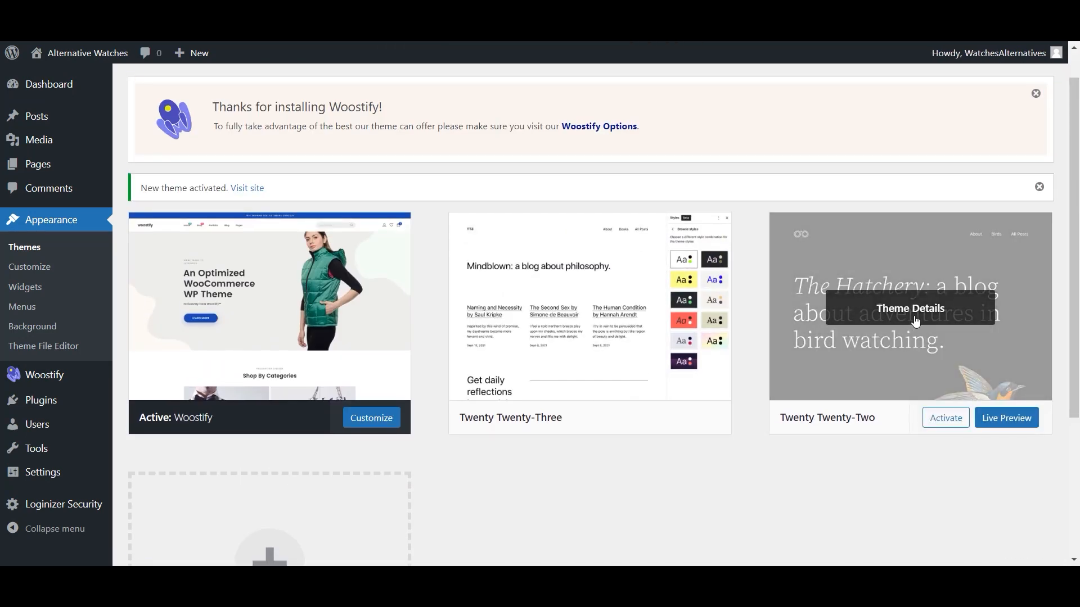
click(915, 320)
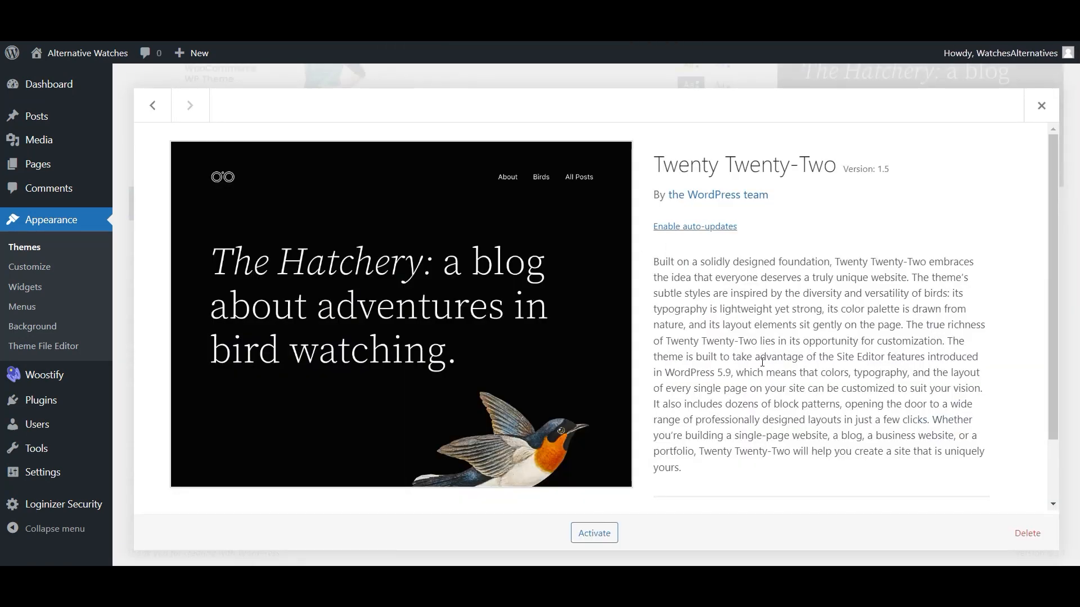
click(1020, 533)
click(605, 136)
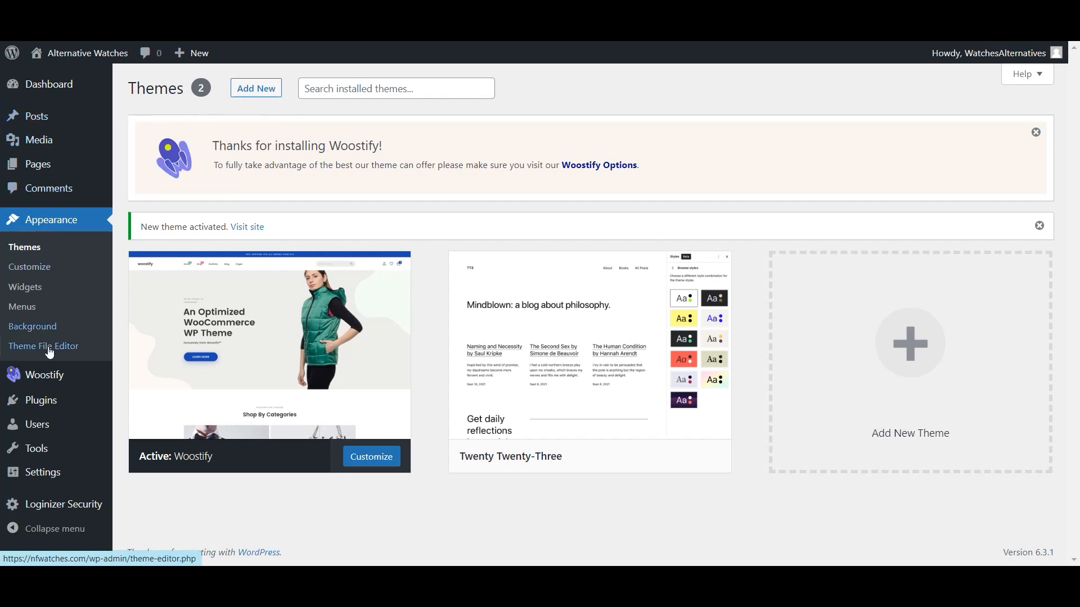
- Find the Elementor Website Builder plugin by searching for "elementor", then install and activate it
click(51, 401)
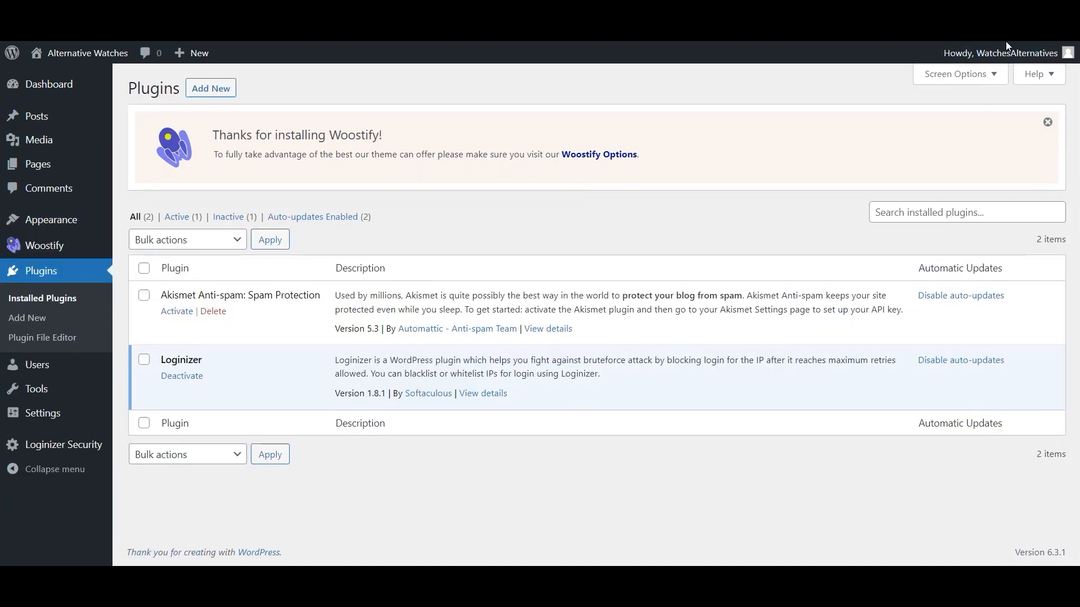
click(230, 93)
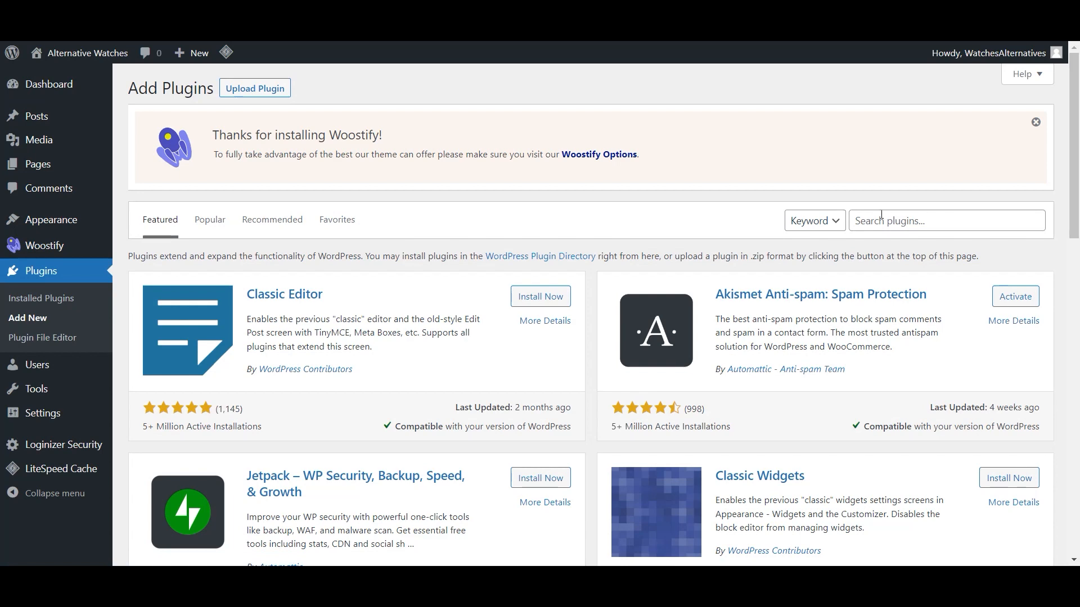
click(883, 217)
text(elementor)
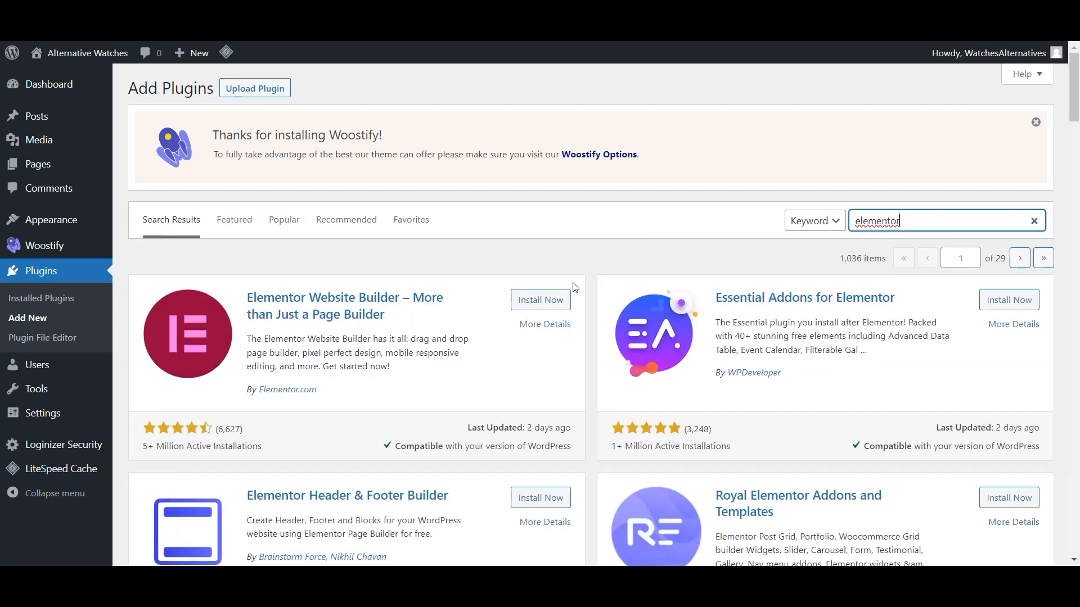
click(540, 300)
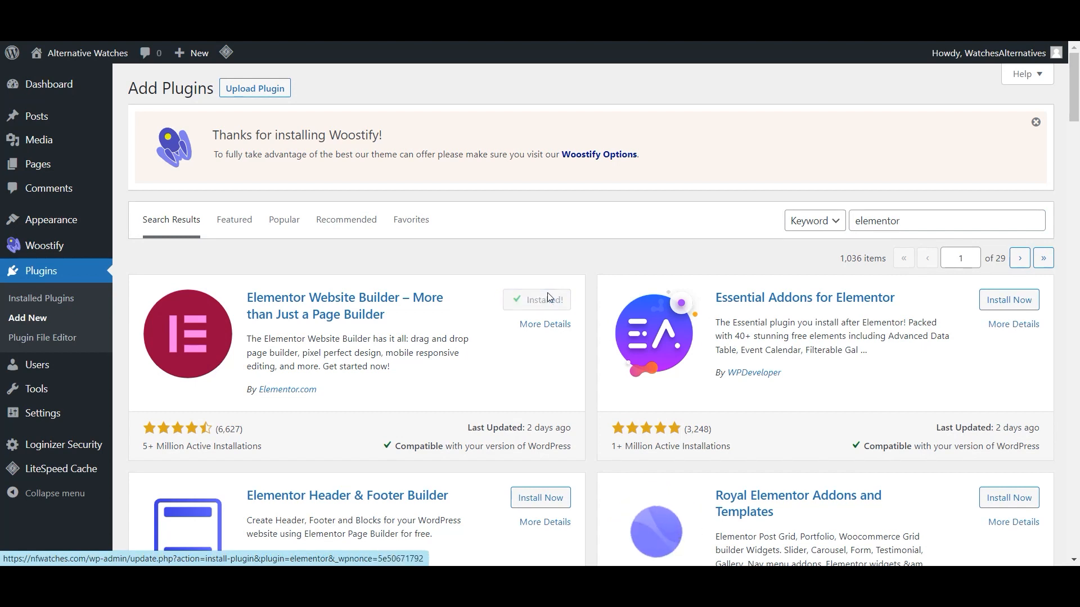
click(549, 299)
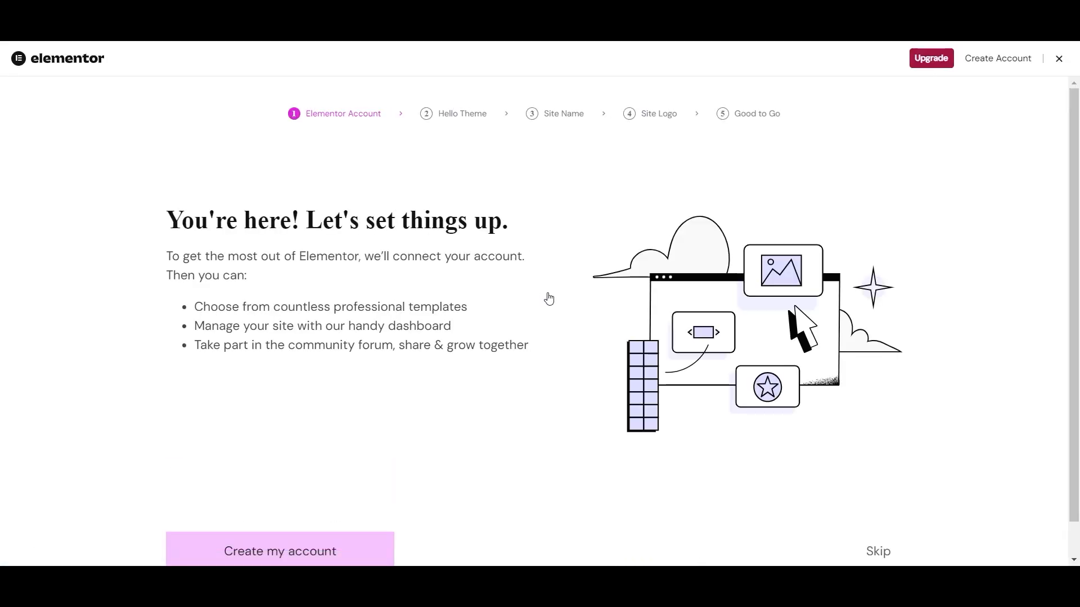
- Go through the Elementor setup wizard, skipping the account, Hello theme and logo steps and keeping "Alternative Watches" as the site name
scroll(549, 299, down, 1)
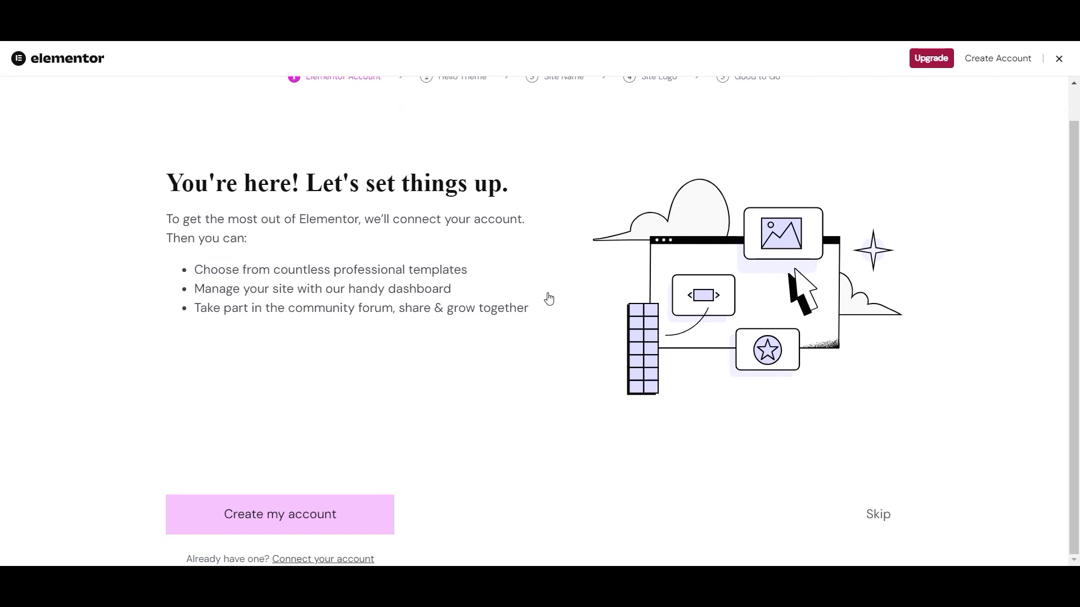
click(877, 515)
scroll(889, 517, down, 1)
click(880, 517)
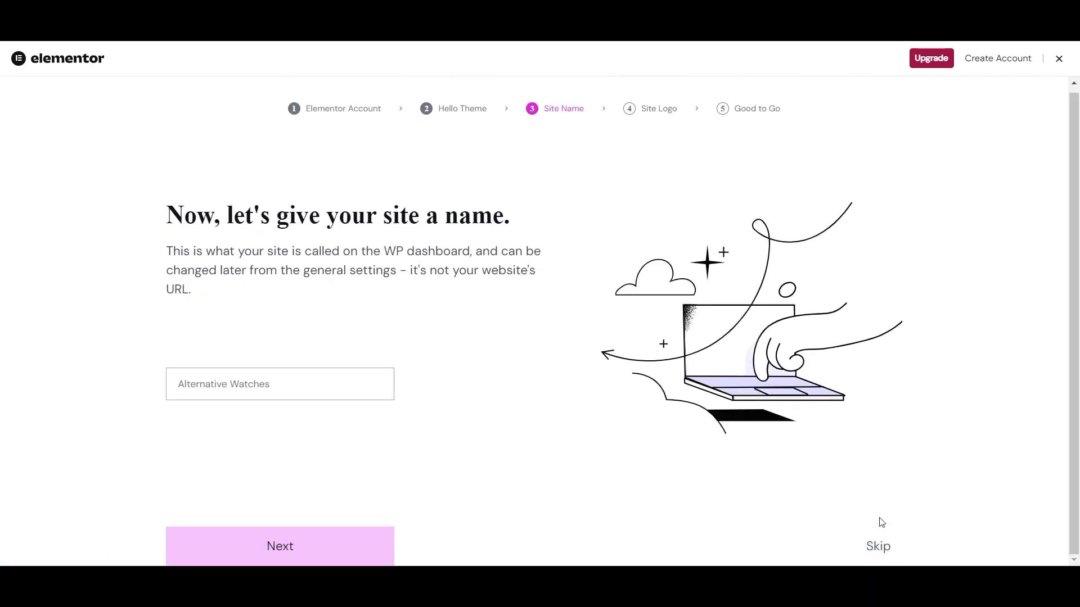
click(340, 541)
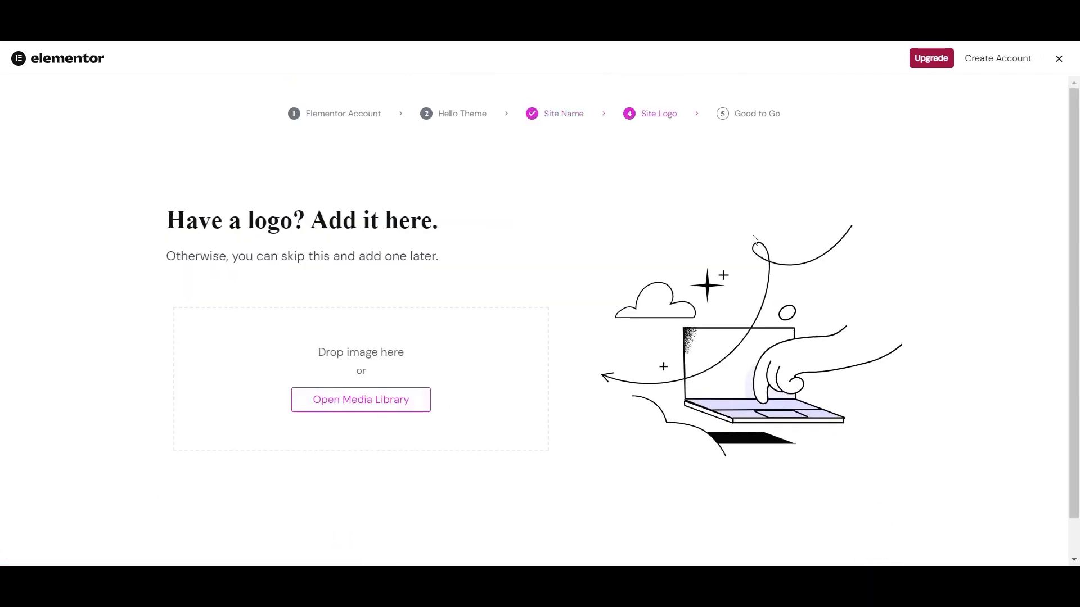
scroll(818, 327, down, 1)
click(878, 556)
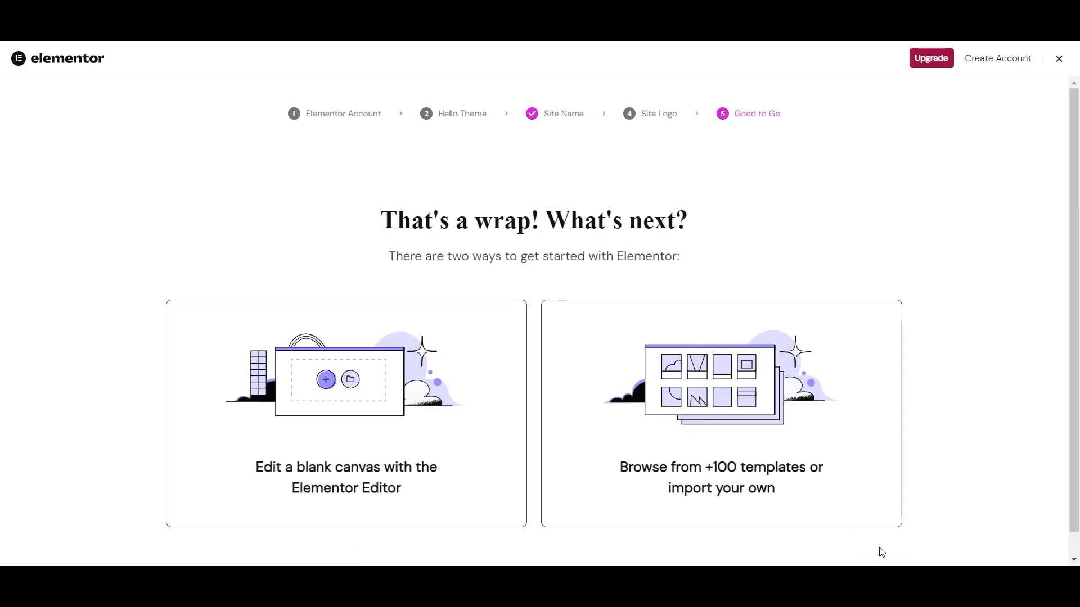
click(899, 551)
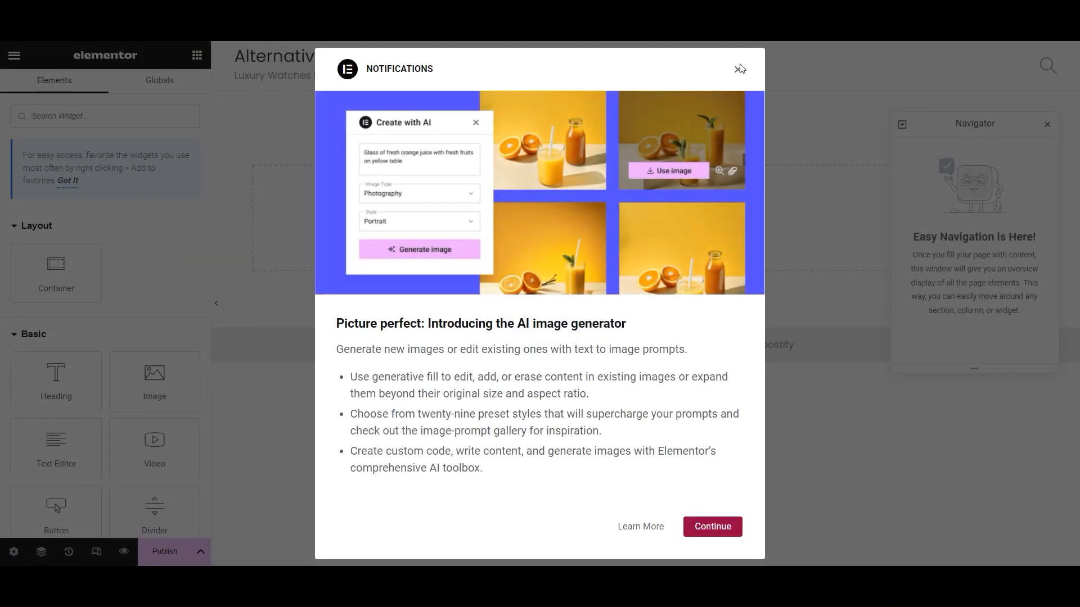
- Dismiss the Elementor notification, exit the editor without choosing an exit preference, and return to the WordPress list of pages
click(737, 69)
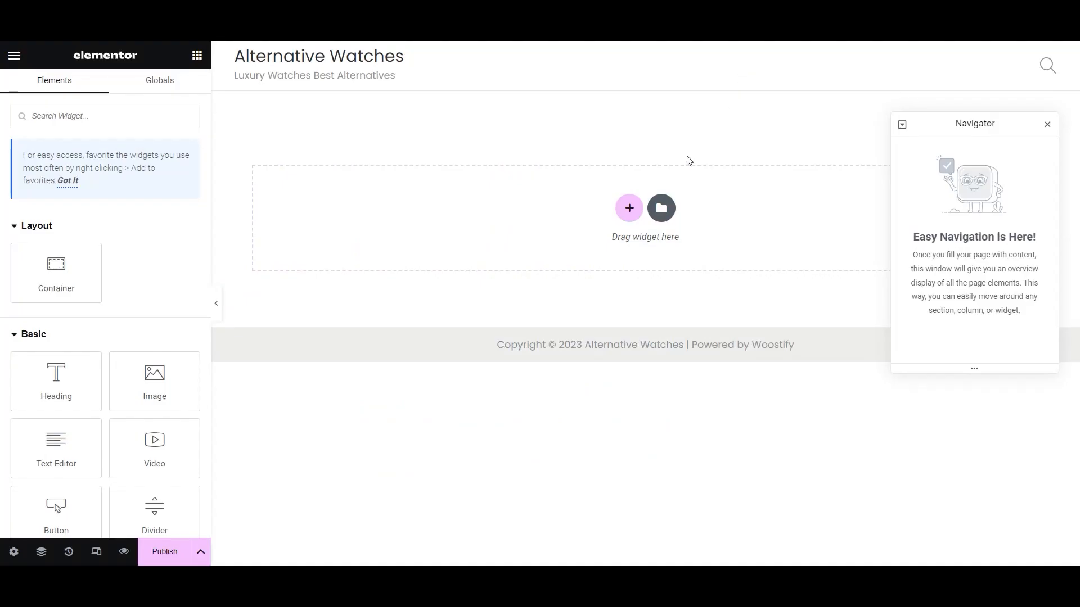
click(14, 55)
click(86, 332)
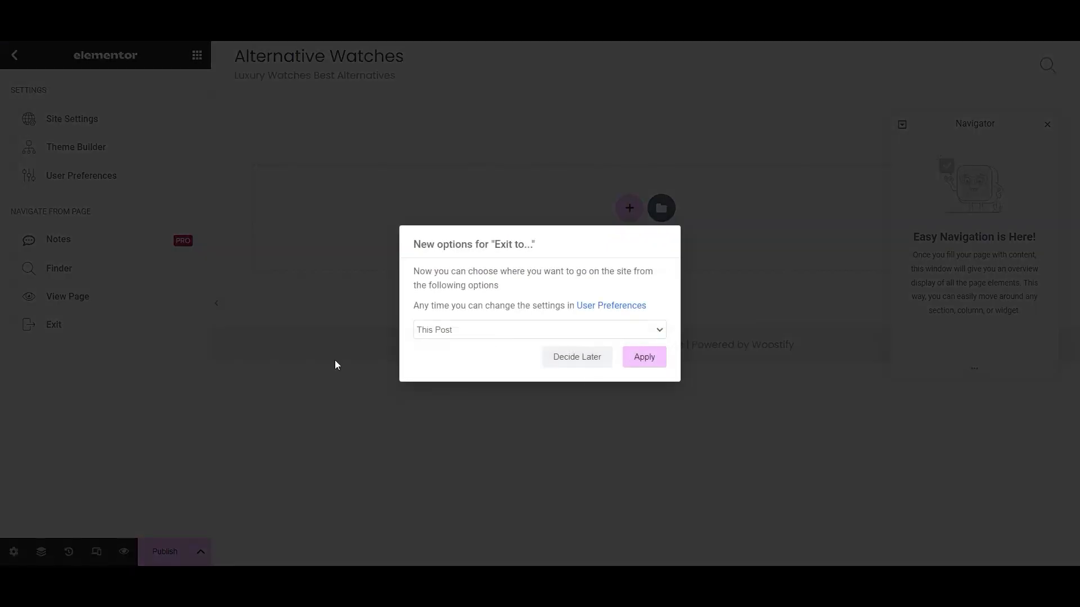
click(577, 358)
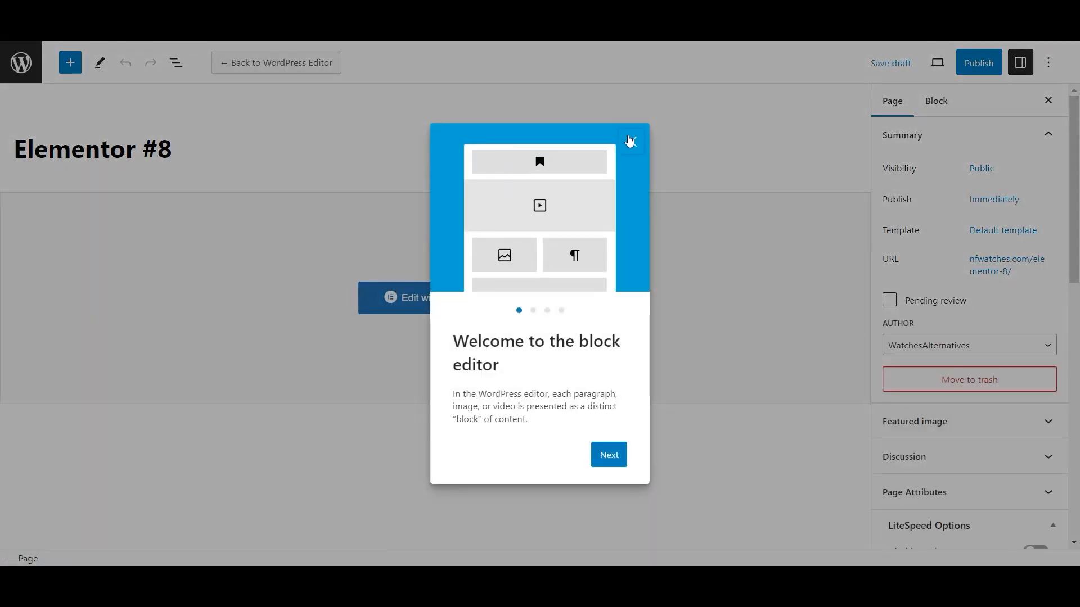
click(632, 142)
click(21, 62)
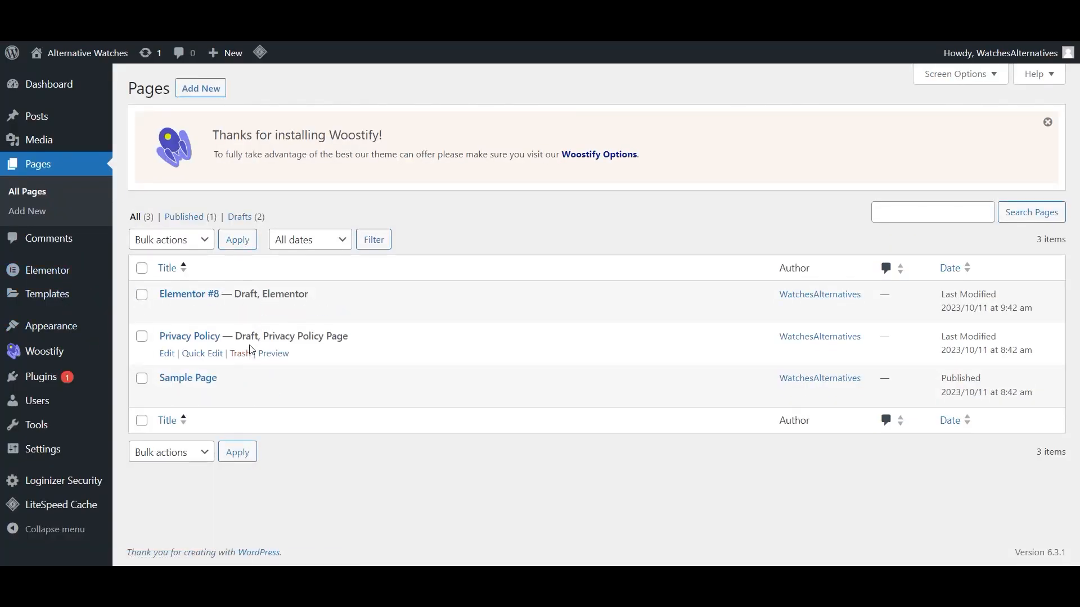
- Move the Elementor #8, Sample Page and Privacy Policy pages to the trash
click(240, 313)
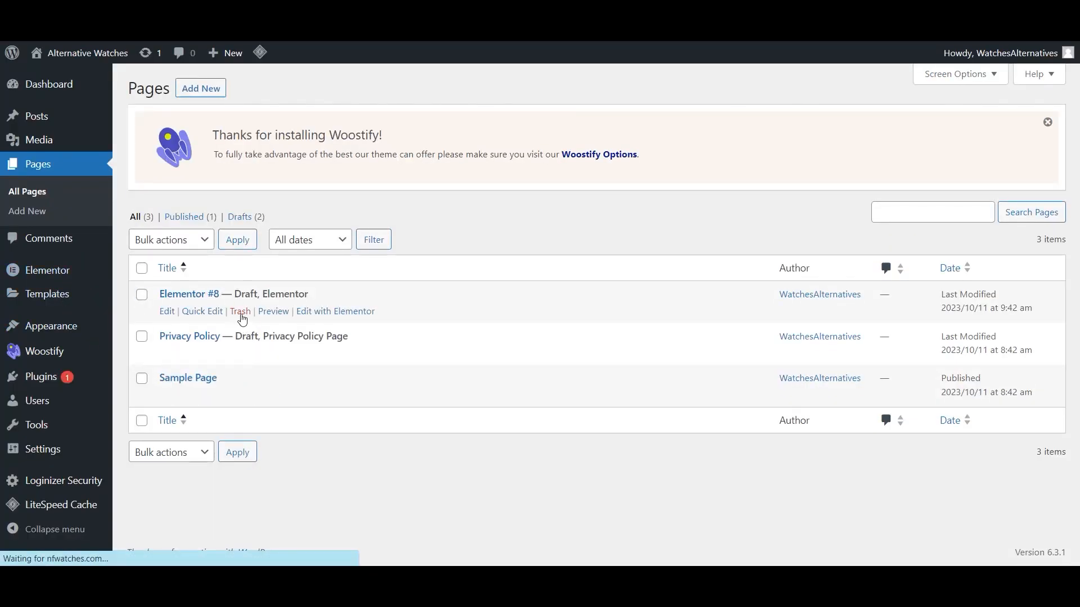
click(241, 393)
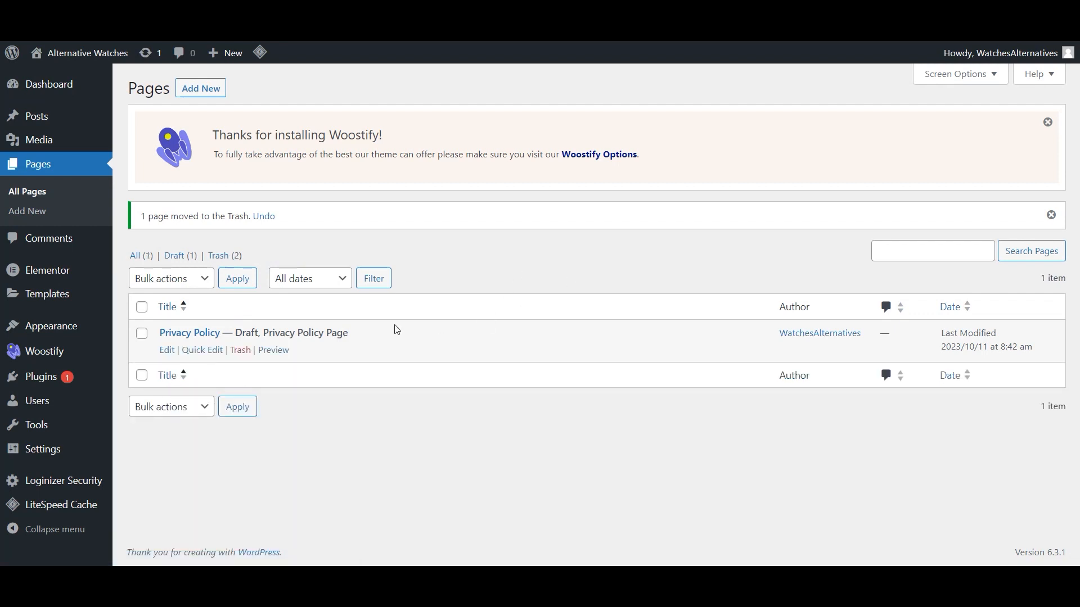
click(240, 351)
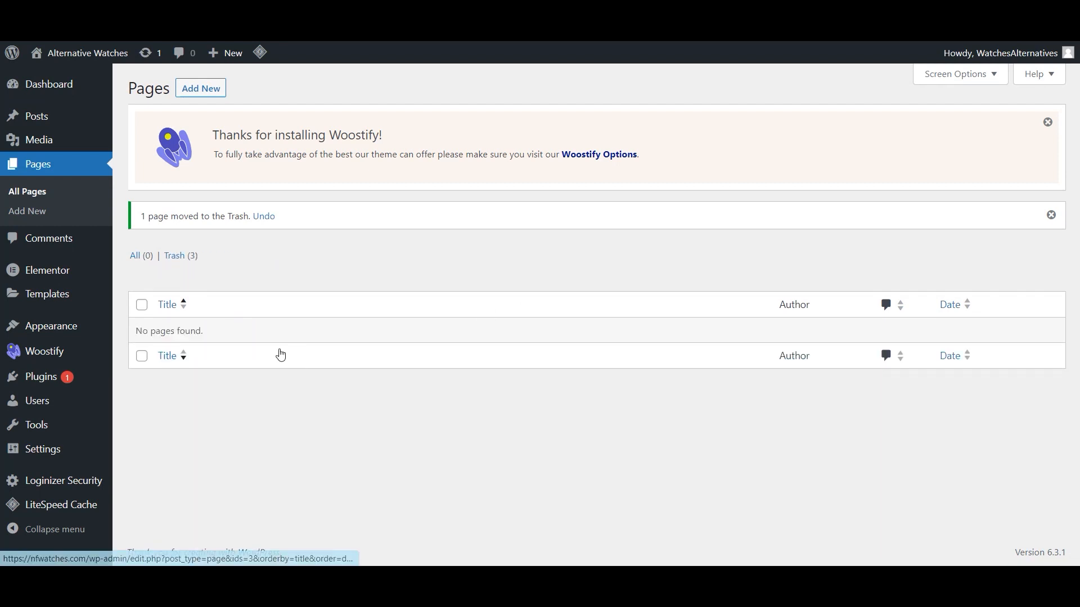
- Find the WooCommerce plugin by searching for "woocommerce", install and activate it, and leave its guided store setup
mouse_move(44, 377)
click(136, 398)
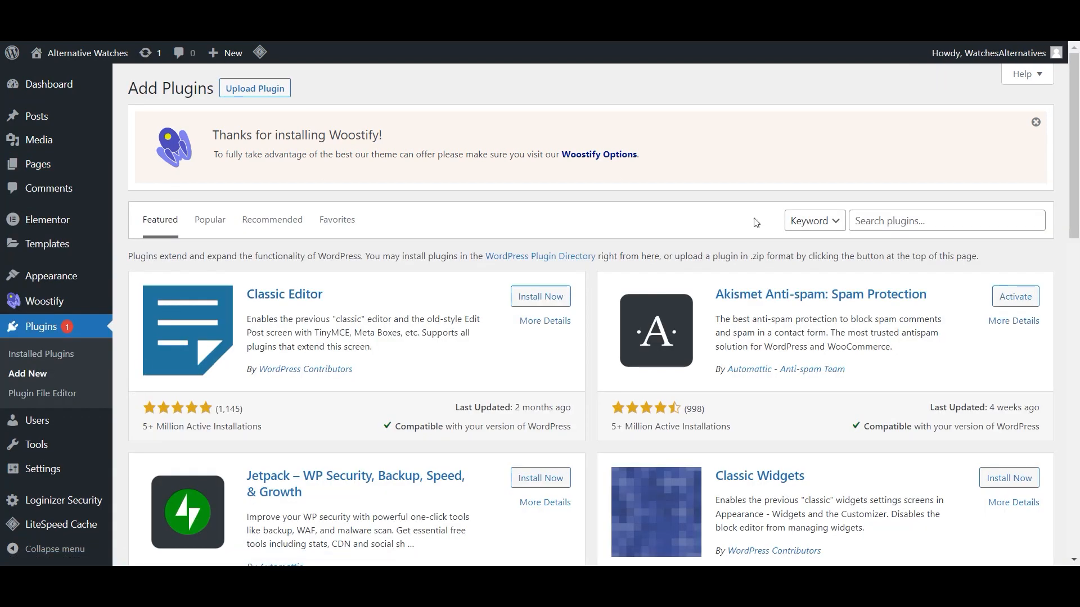
click(877, 221)
text(woocommerce)
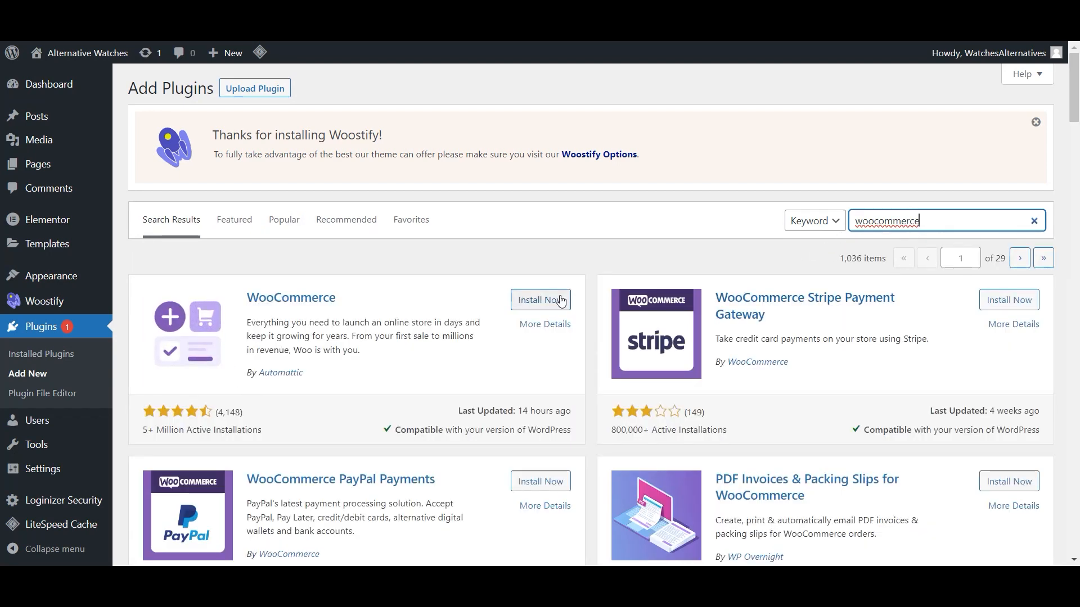
click(561, 302)
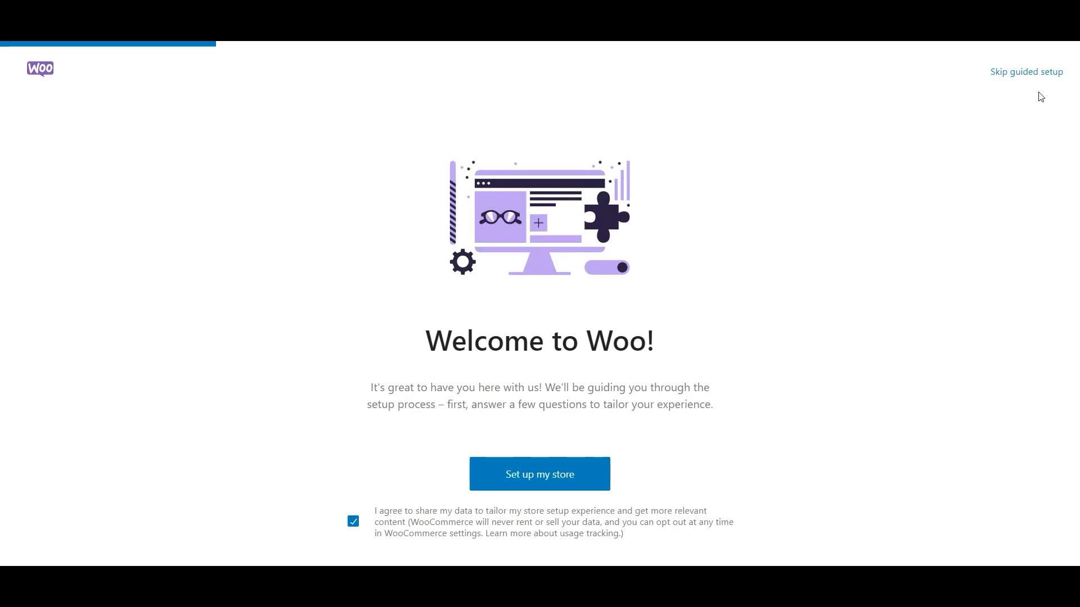
click(1044, 78)
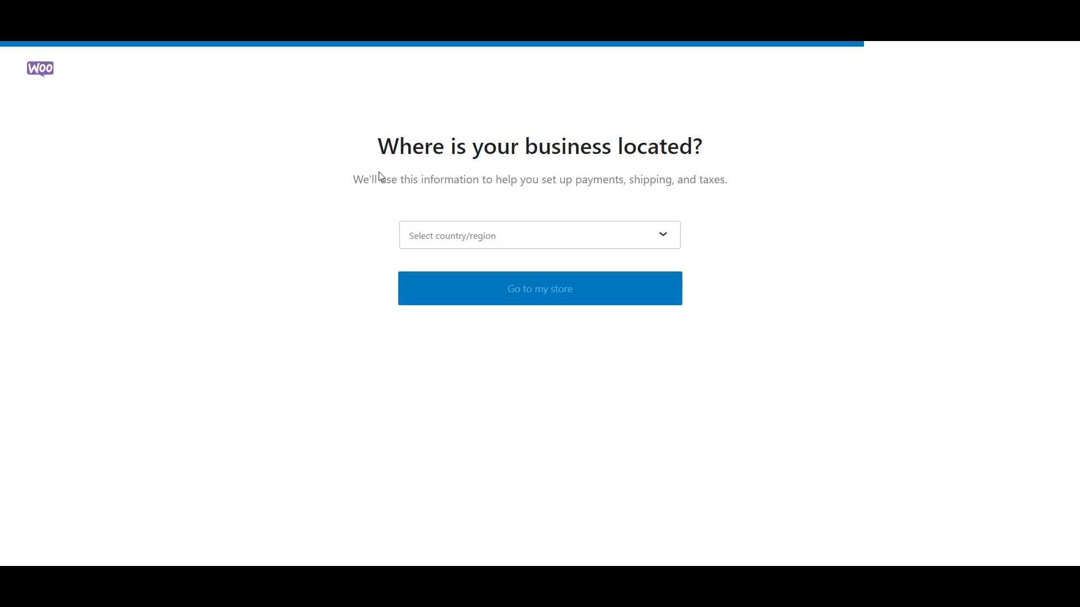
key(alt+Left)
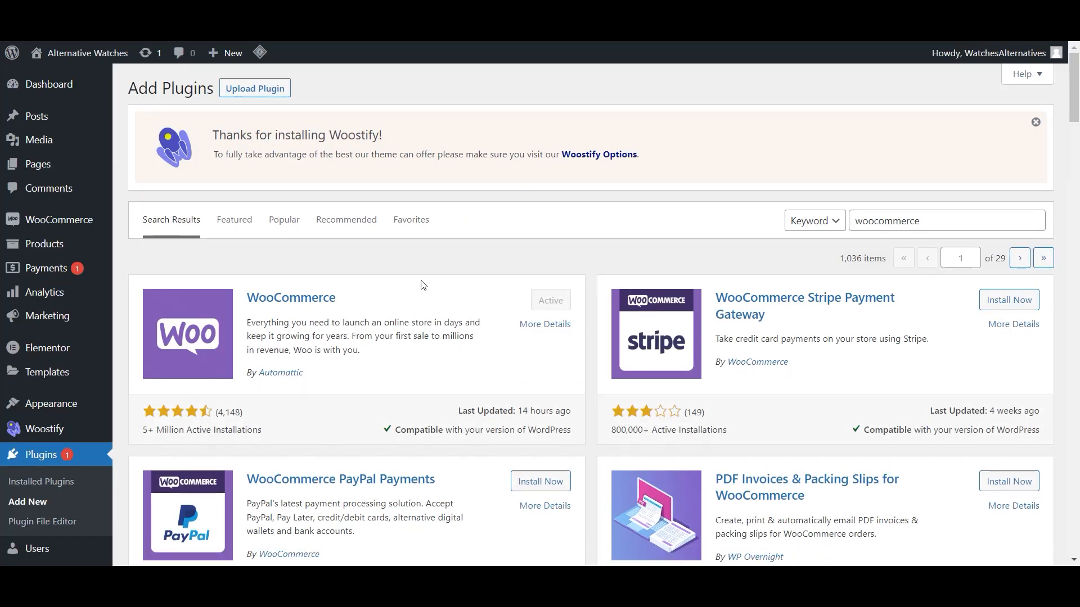
- Find TI WooCommerce Wishlist by searching for "ti wishlist", install and activate it, and skip its setup wizard
drag(972, 226, 773, 217)
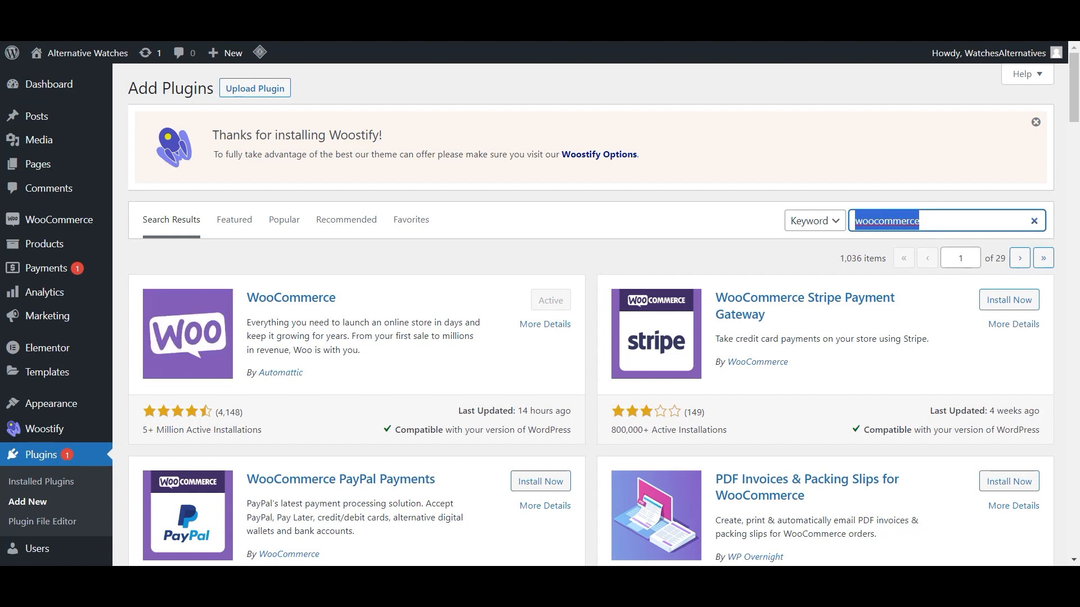
drag(940, 220, 779, 205)
text(ti wishlist)
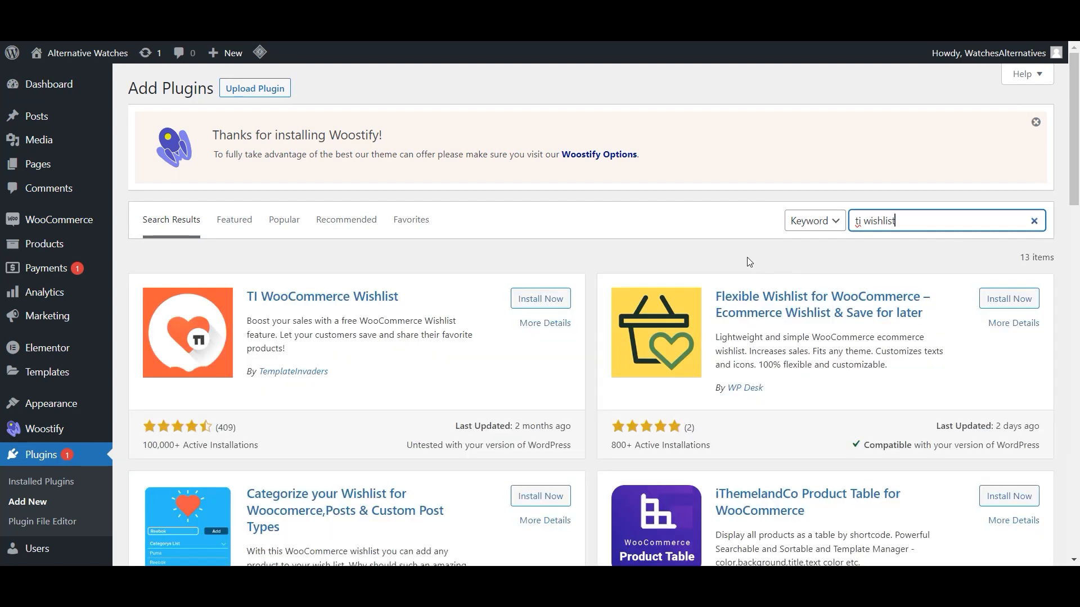
click(541, 299)
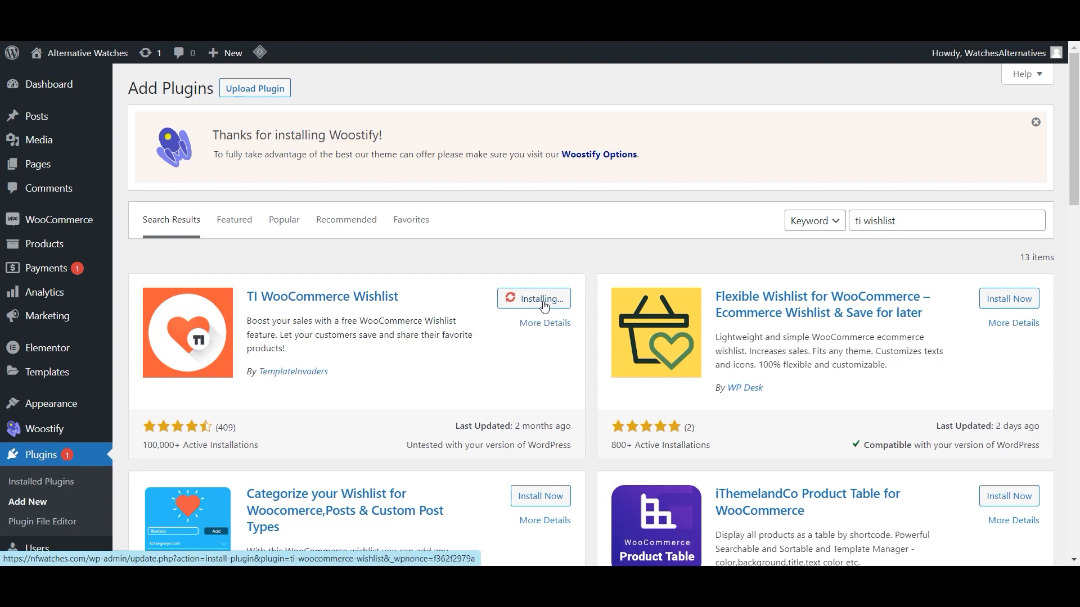
click(545, 301)
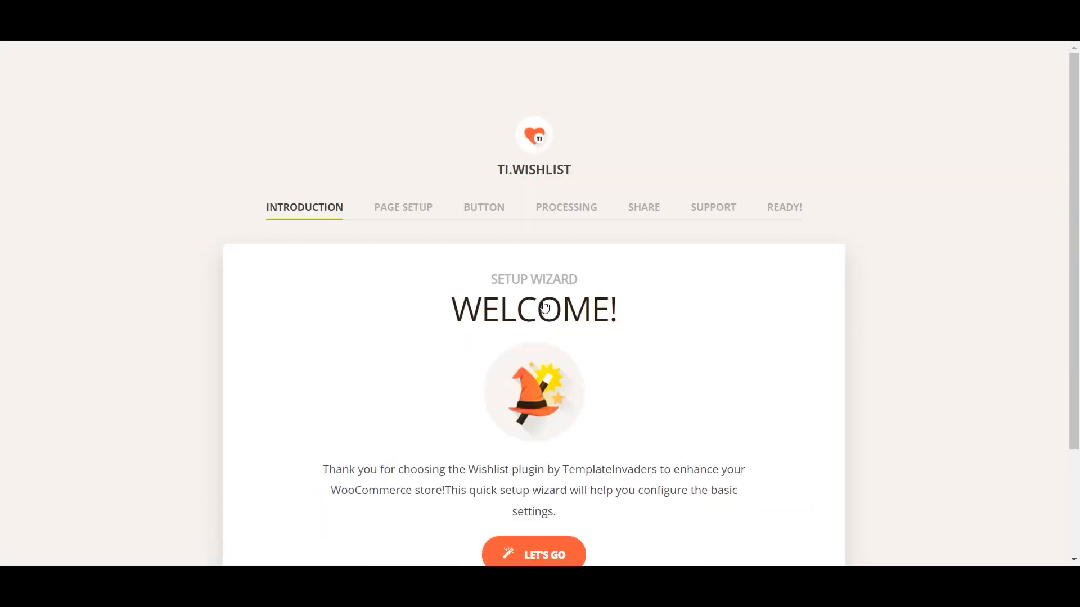
scroll(522, 375, down, 3)
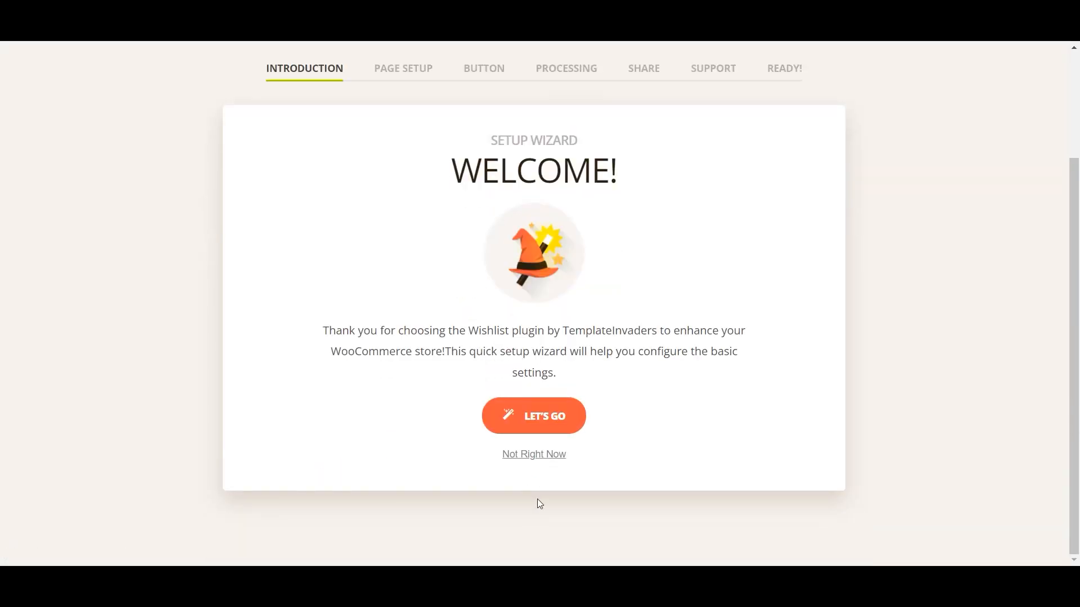
click(544, 456)
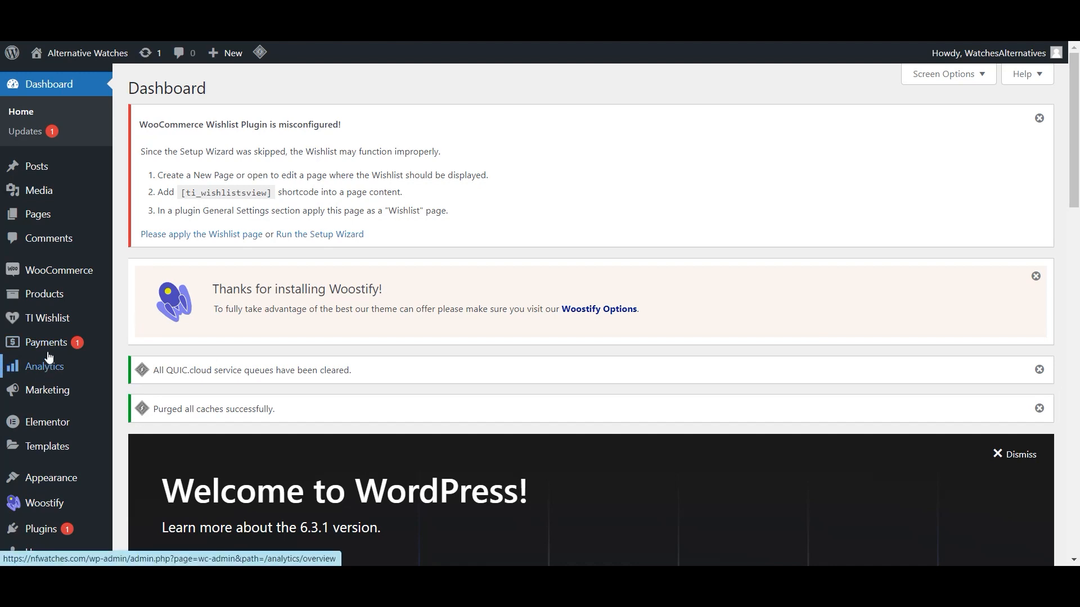
- Search the plugin directory for "Variation Swatches for" to add a new plugin
scroll(53, 360, down, 5)
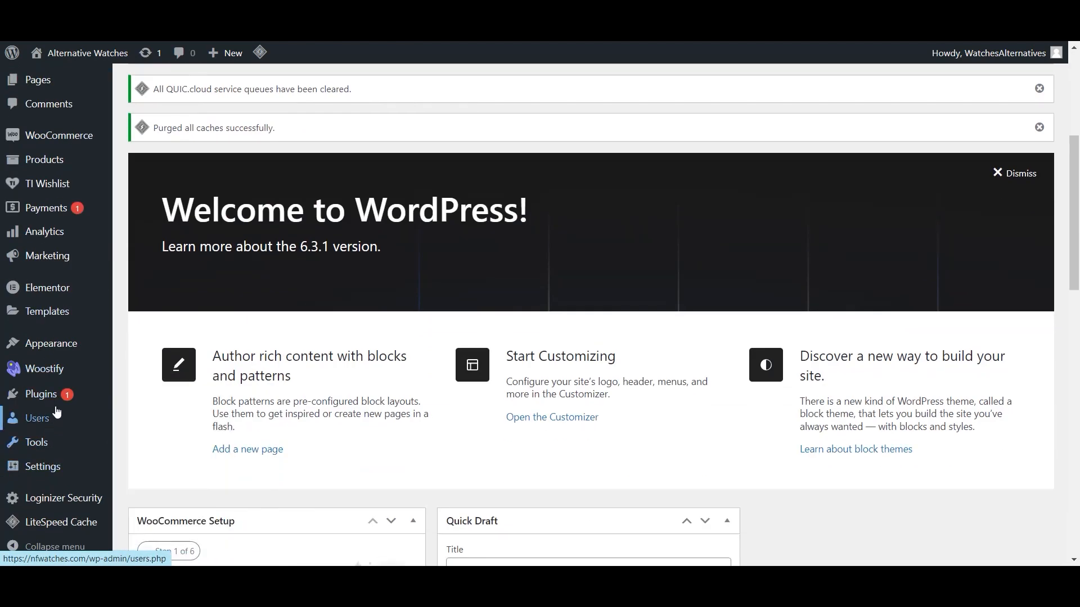
mouse_move(42, 394)
click(168, 415)
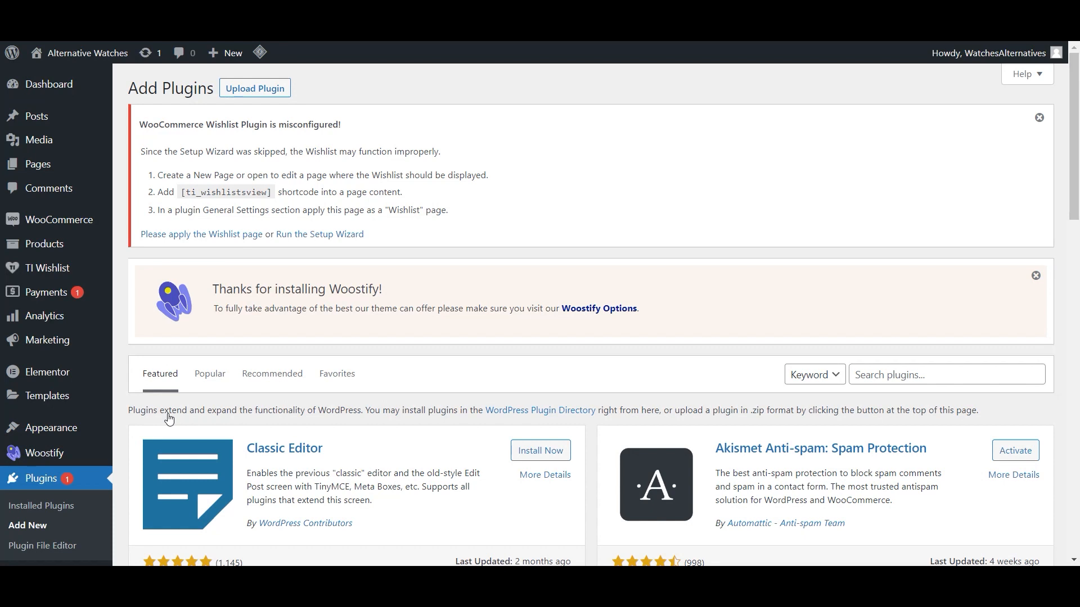
click(883, 375)
text(Va)
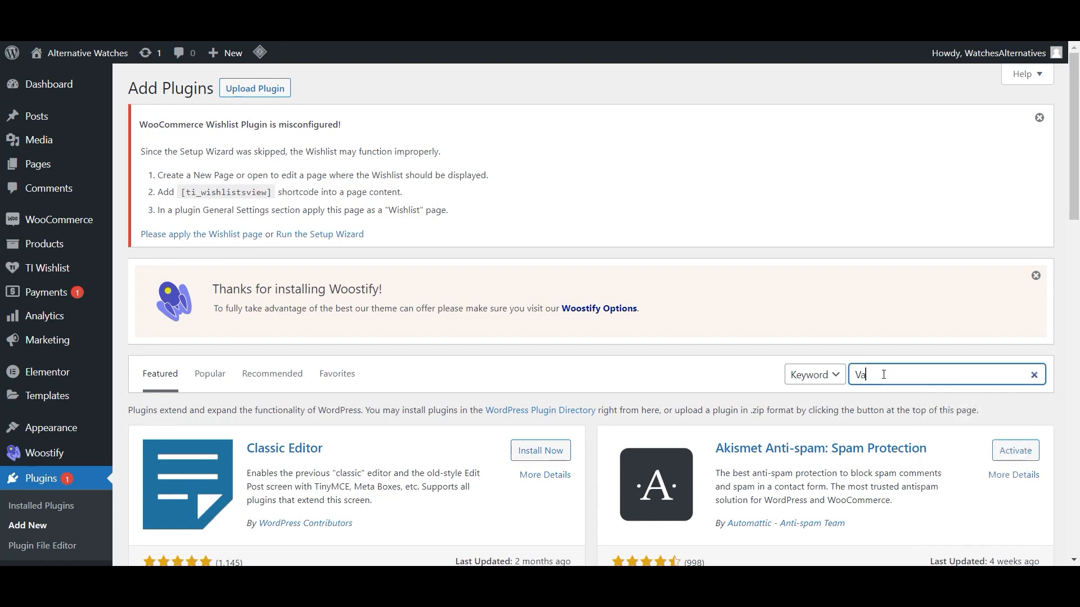
text(riation Sw)
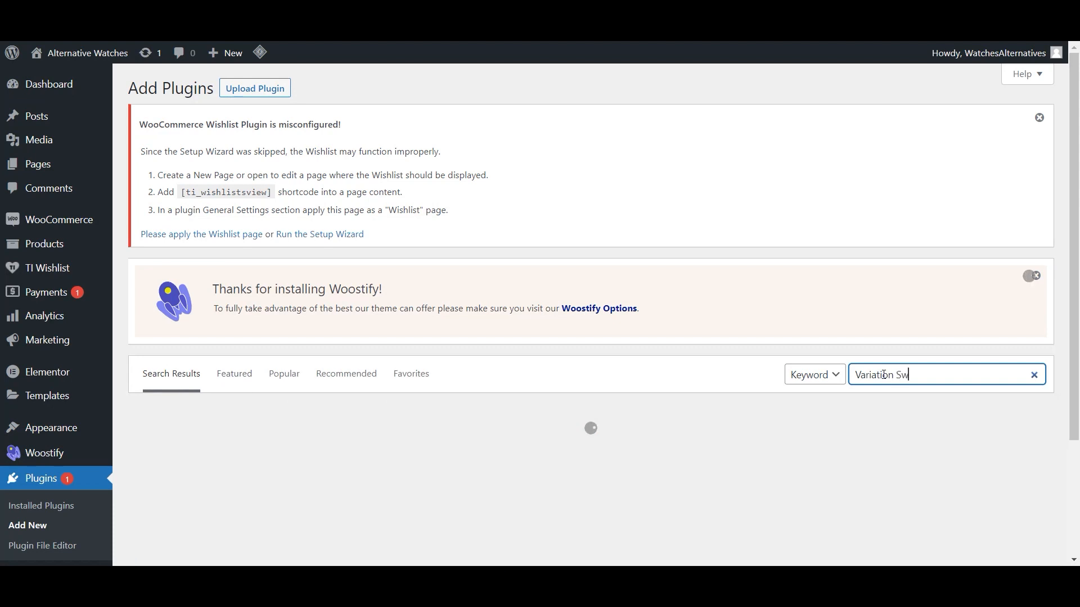
text(atches )
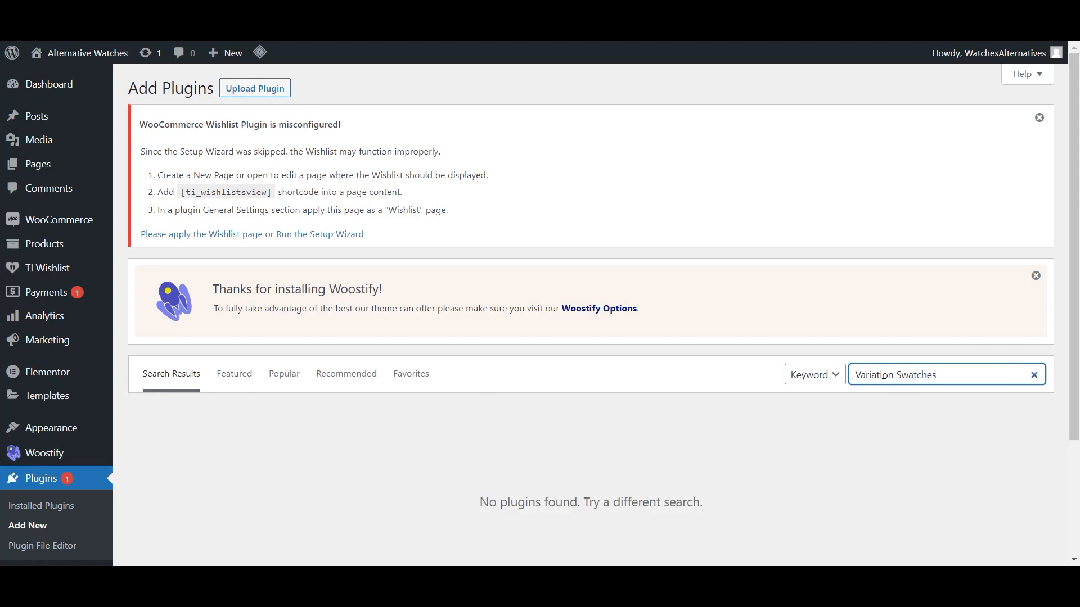
text(for Wooc)
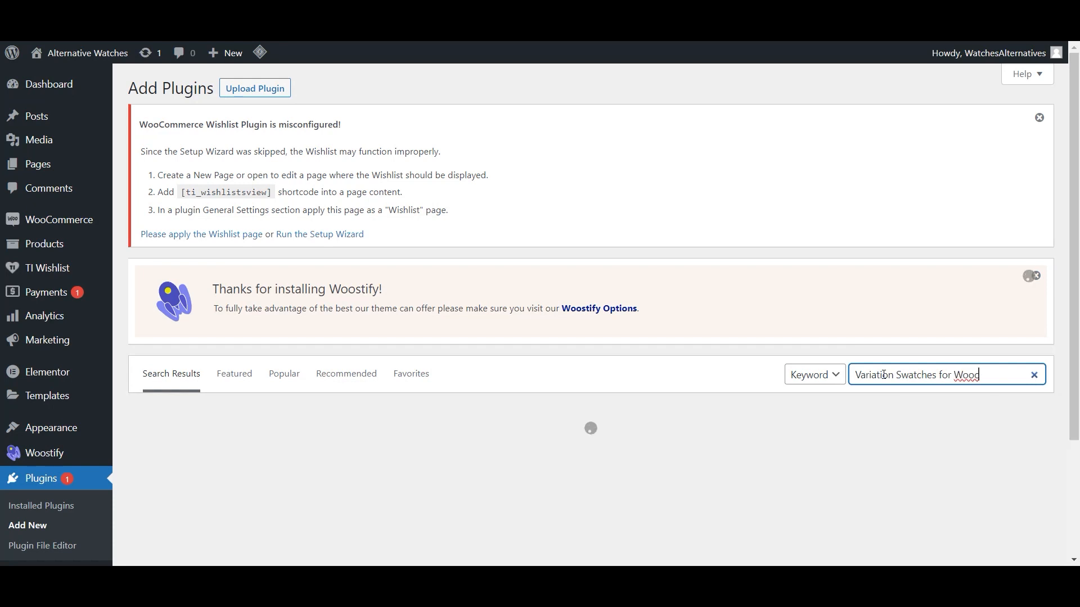
drag(979, 375, 952, 378)
key(BackSpace)
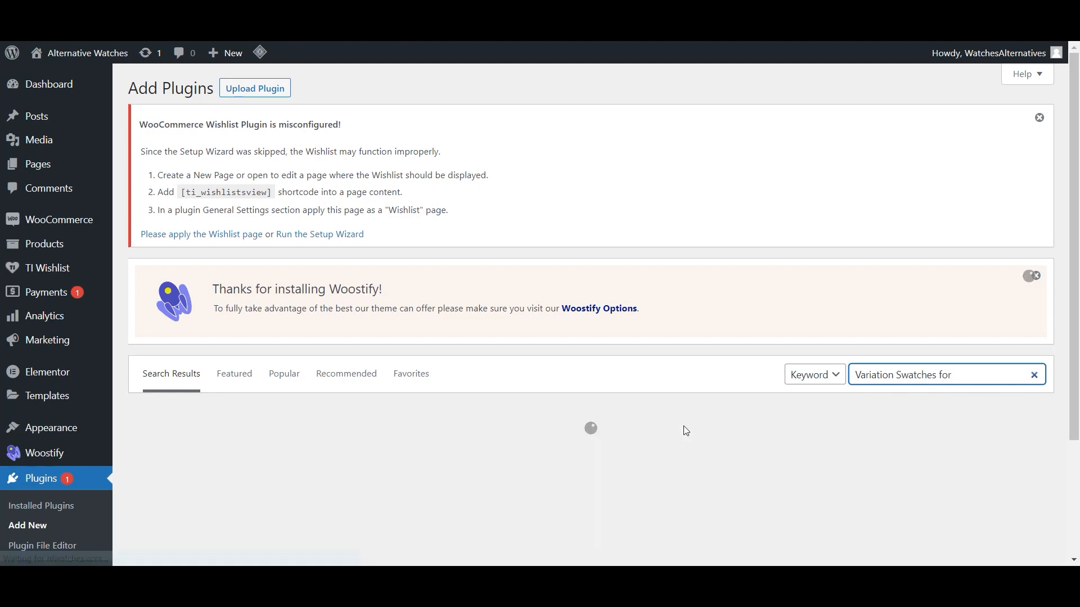
- Install and activate the Variation Swatches for WooCommerce plugin that has 300,000+ active installations
scroll(682, 429, down, 3)
click(521, 243)
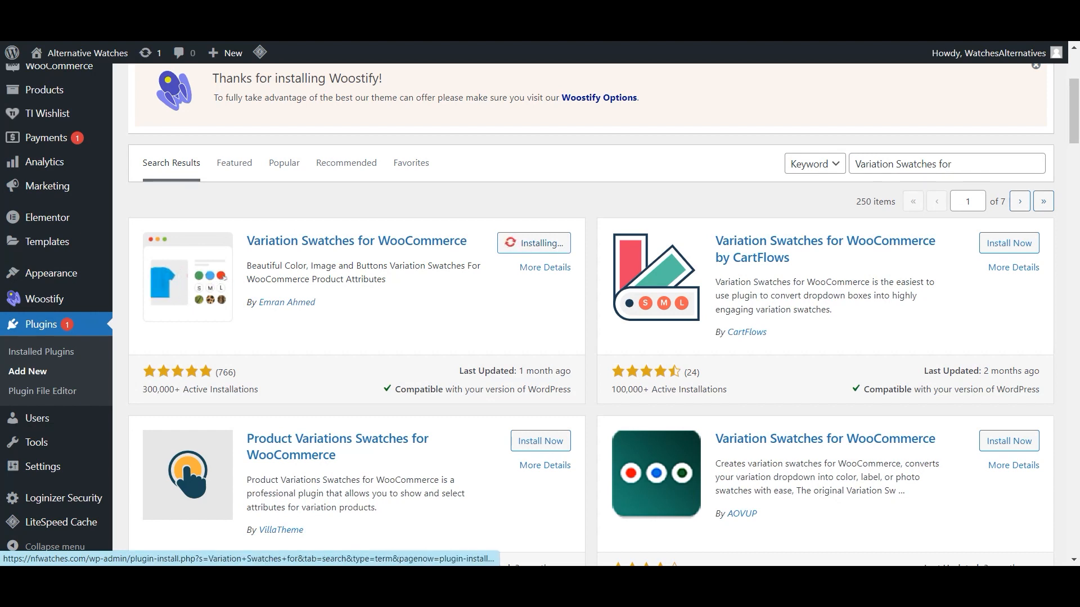
click(538, 245)
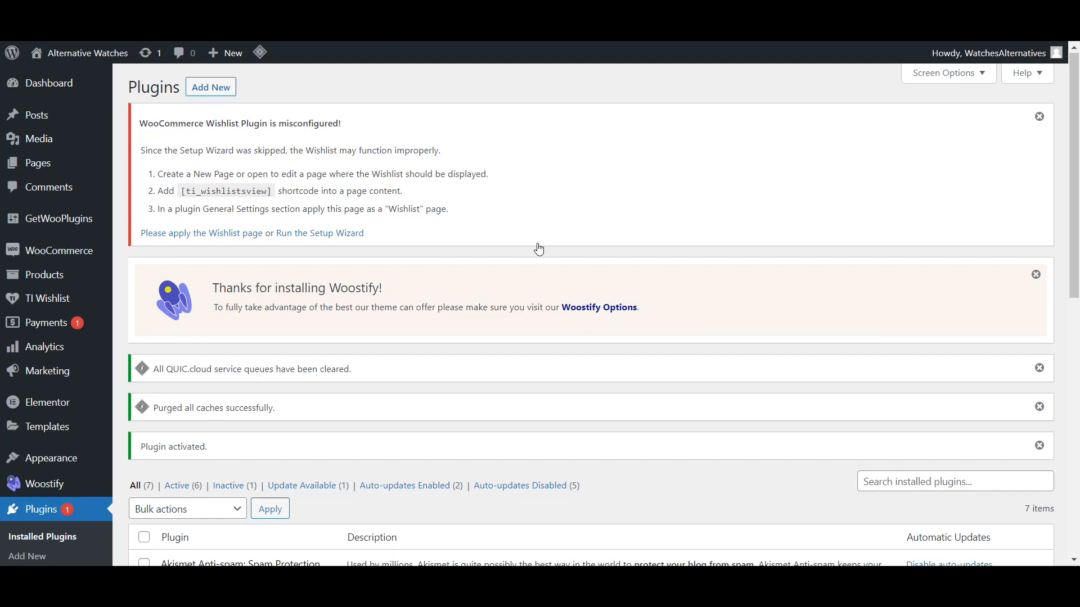
- Enable automatic updates for the LiteSpeed Cache plugin in the installed plugins list
scroll(538, 249, down, 6)
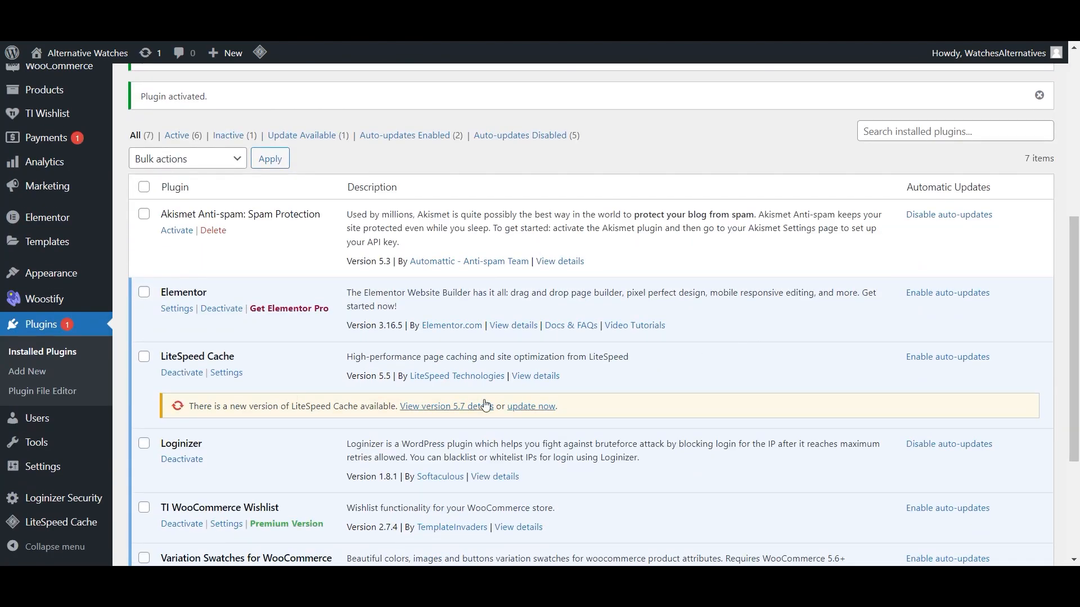
click(939, 358)
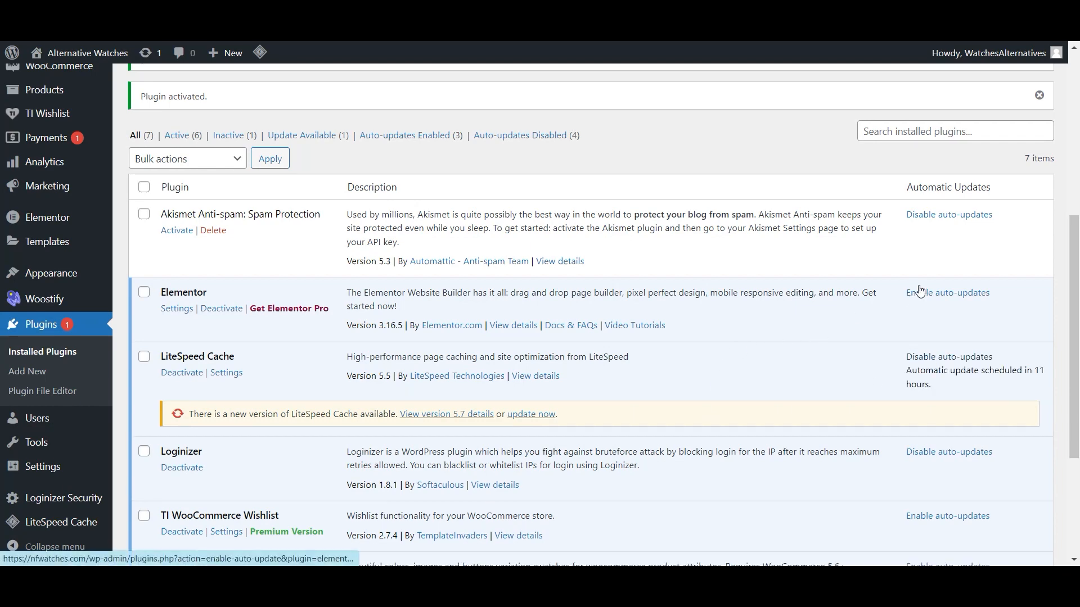
scroll(229, 379, down, 4)
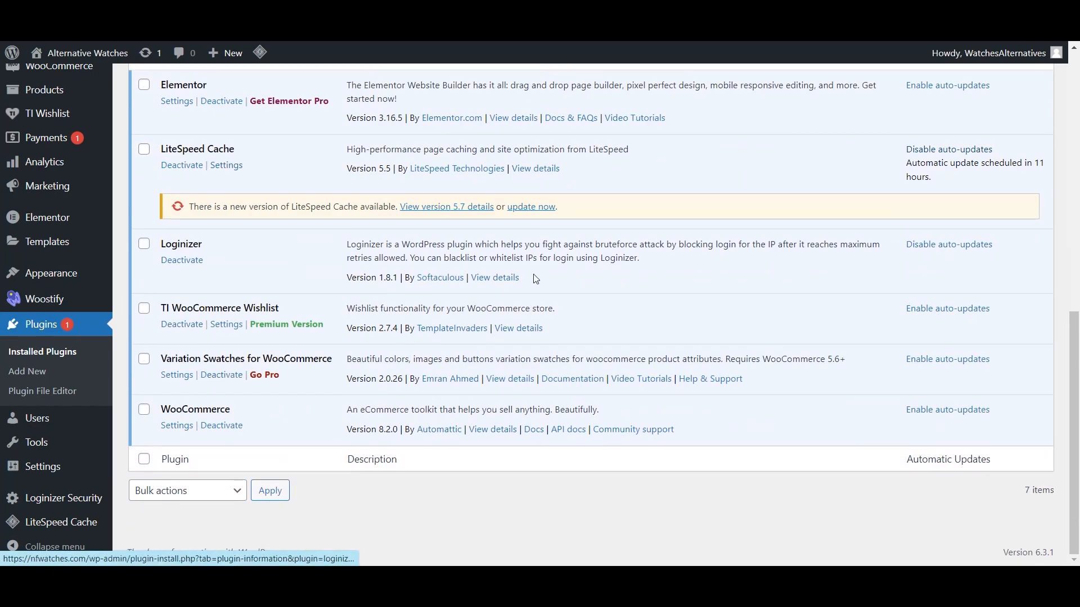
- Find UpdraftPlus by searching the plugin directory for "updraft", install and activate it, and dismiss its welcome pop-up
scroll(287, 323, up, 10)
click(207, 87)
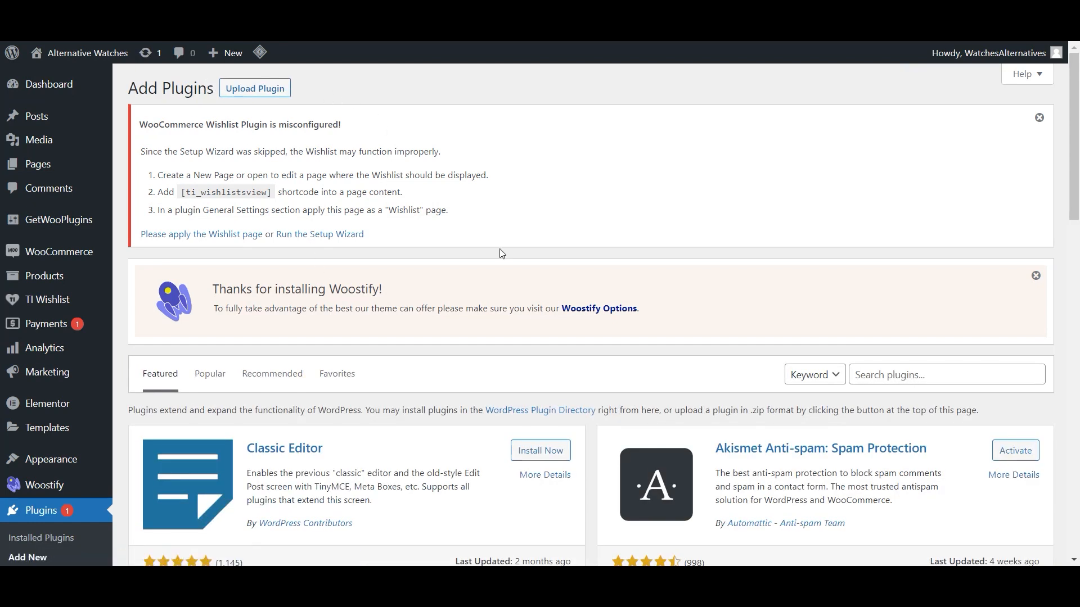
click(979, 377)
text(updraft)
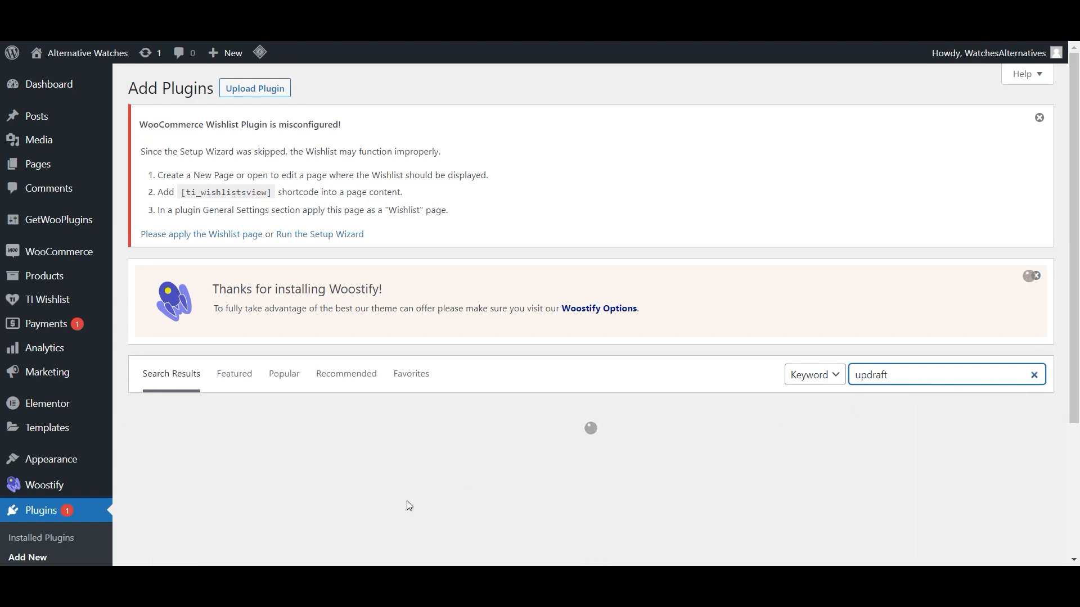
click(498, 456)
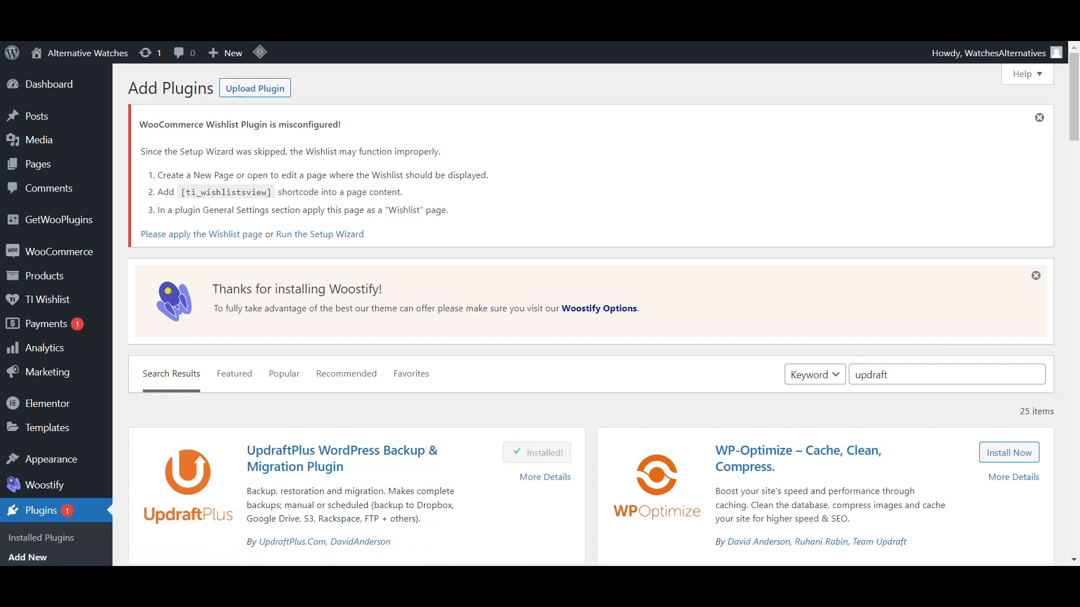
scroll(681, 399, down, 5)
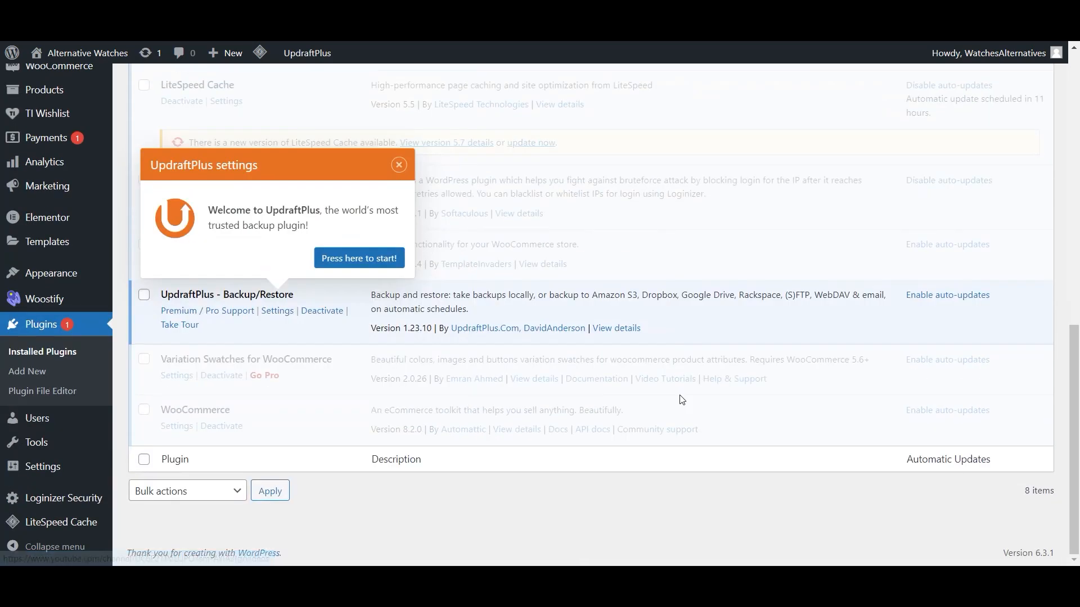
click(397, 164)
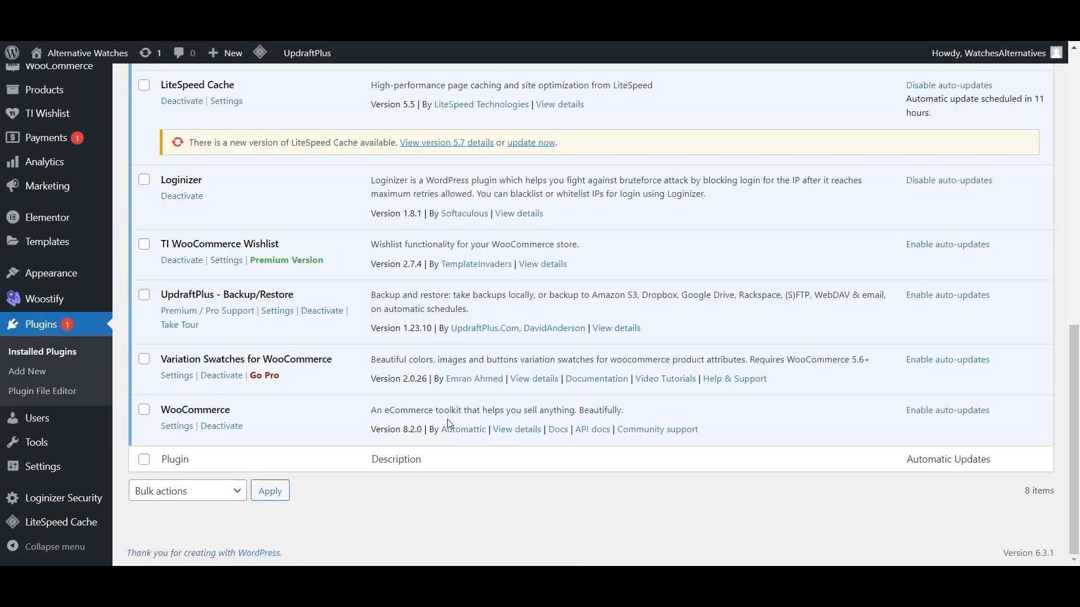
scroll(447, 420, up, 6)
click(942, 206)
text(wordfence)
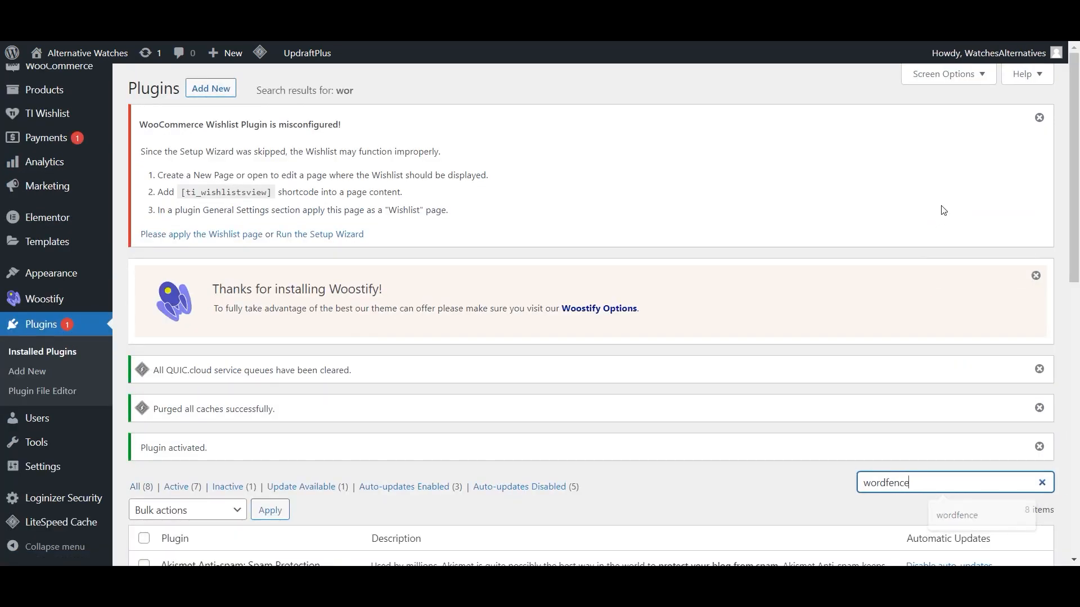
key(Return)
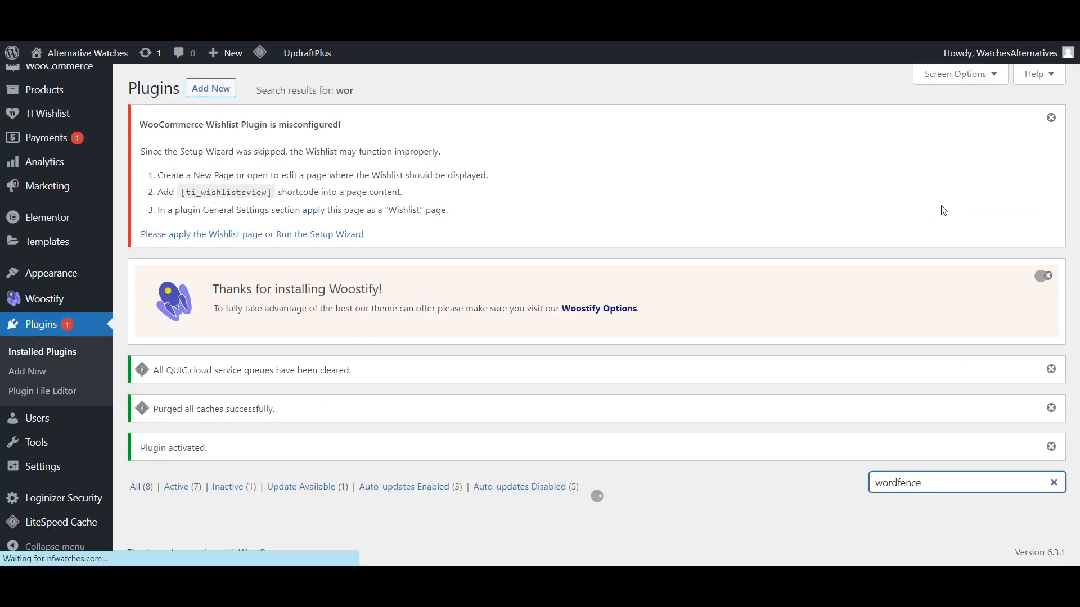
scroll(608, 230, down, 2)
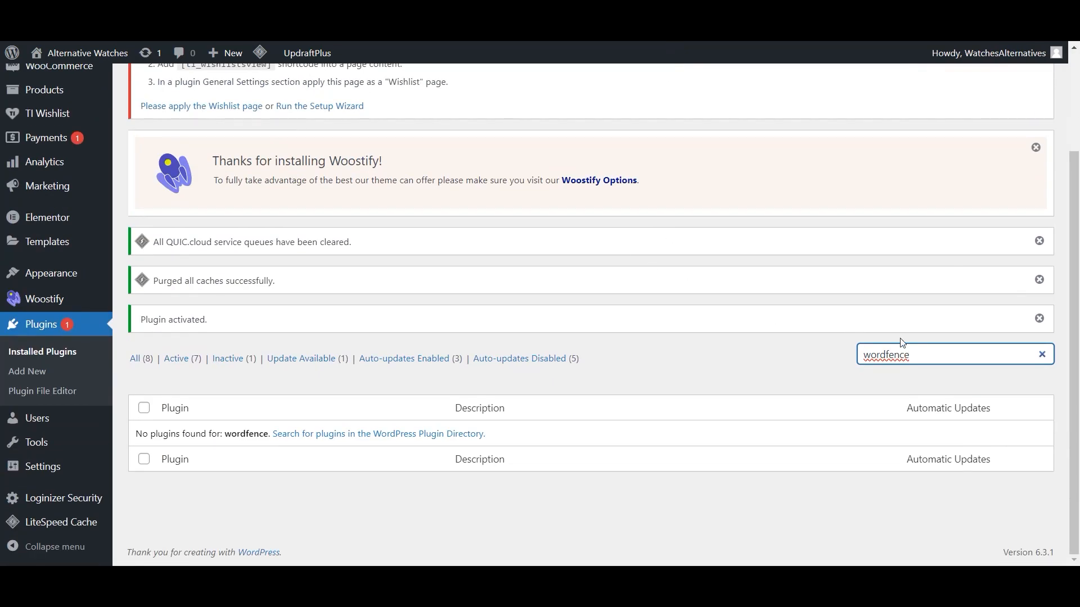
key(ctrl+a)
key(BackSpace)
- Search the plugin directory for "wordfence" and install and activate Wordfence Security – Firewall, Malware Scan, and Login Security
click(226, 90)
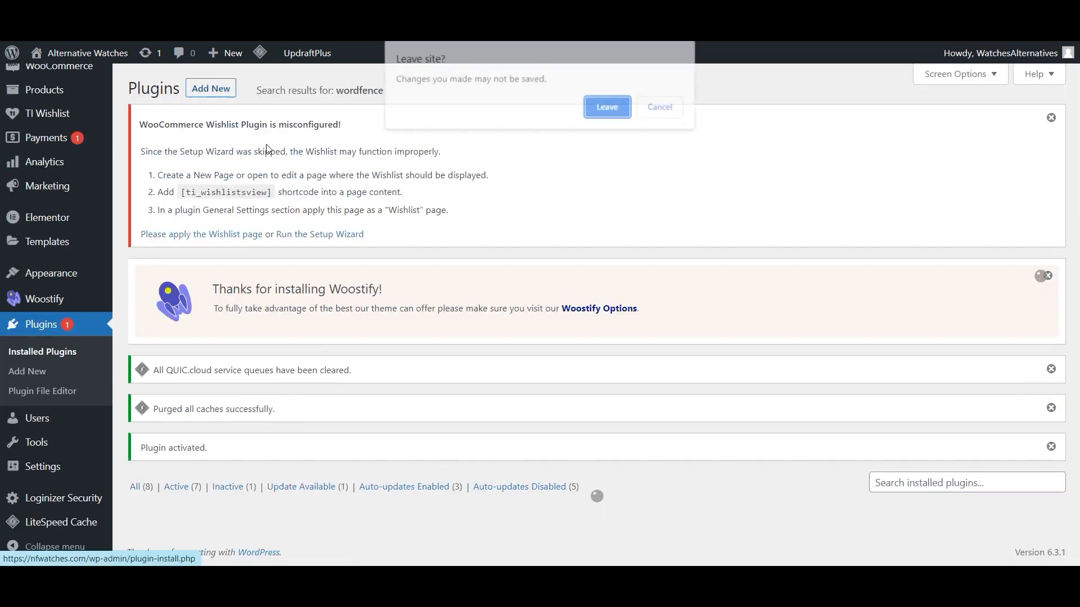
click(601, 111)
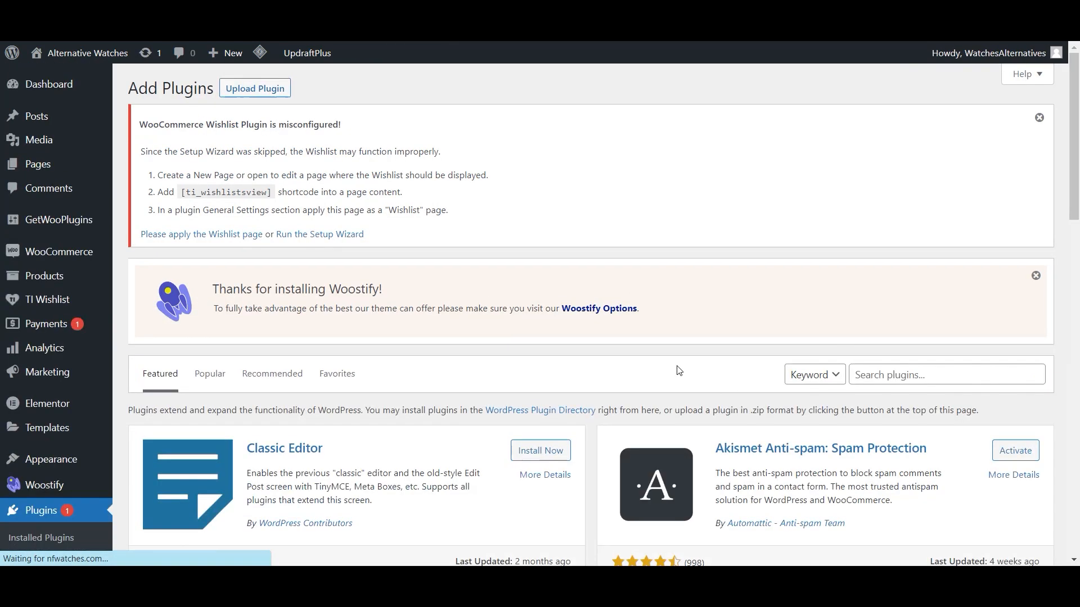
click(962, 373)
key(Down)
key(Down)
key(Return)
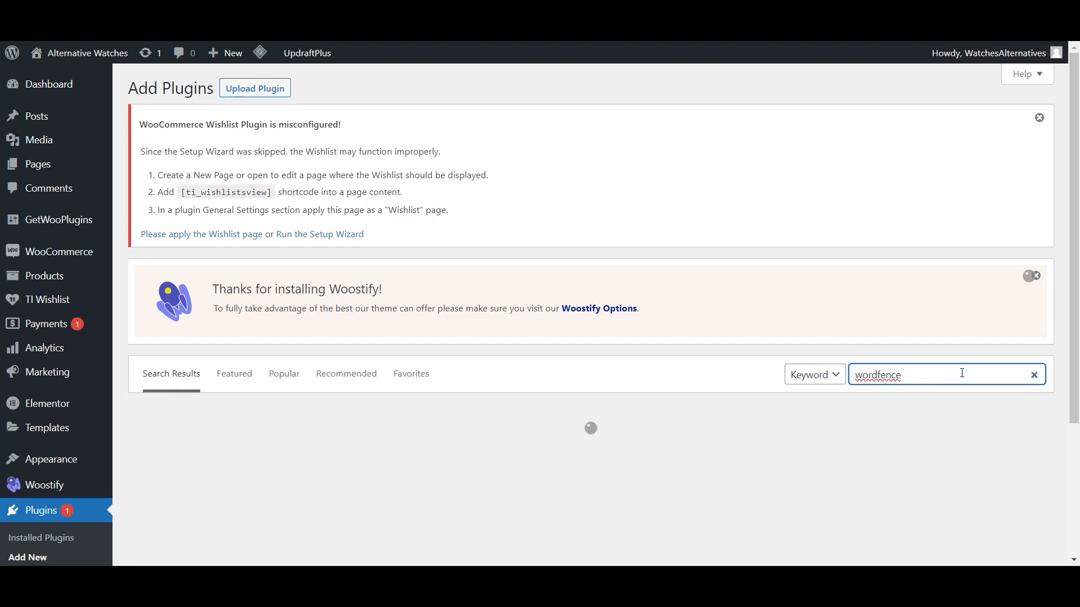
click(537, 454)
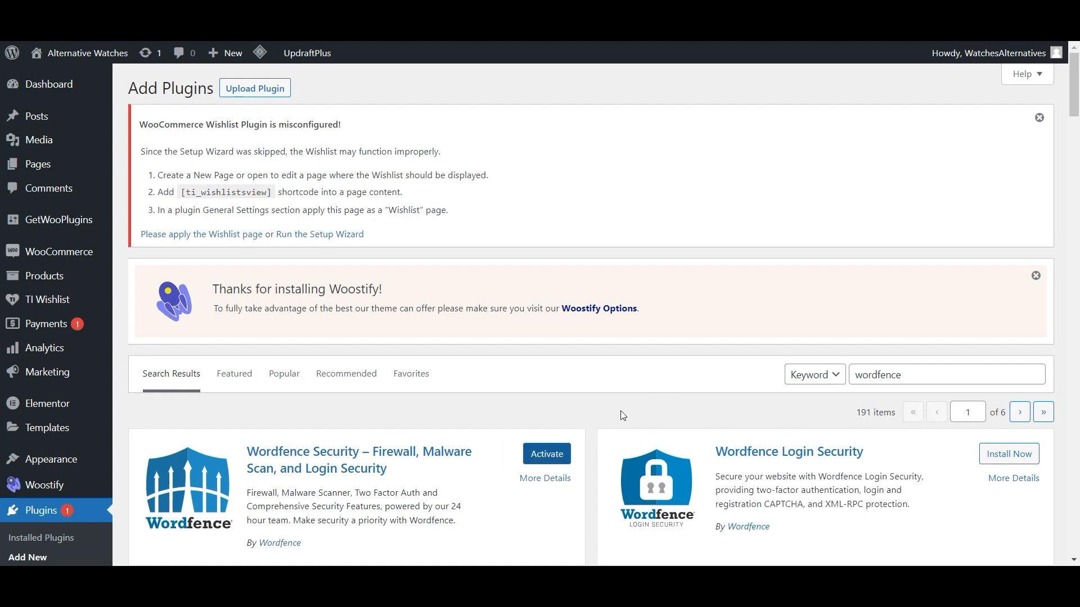
click(564, 457)
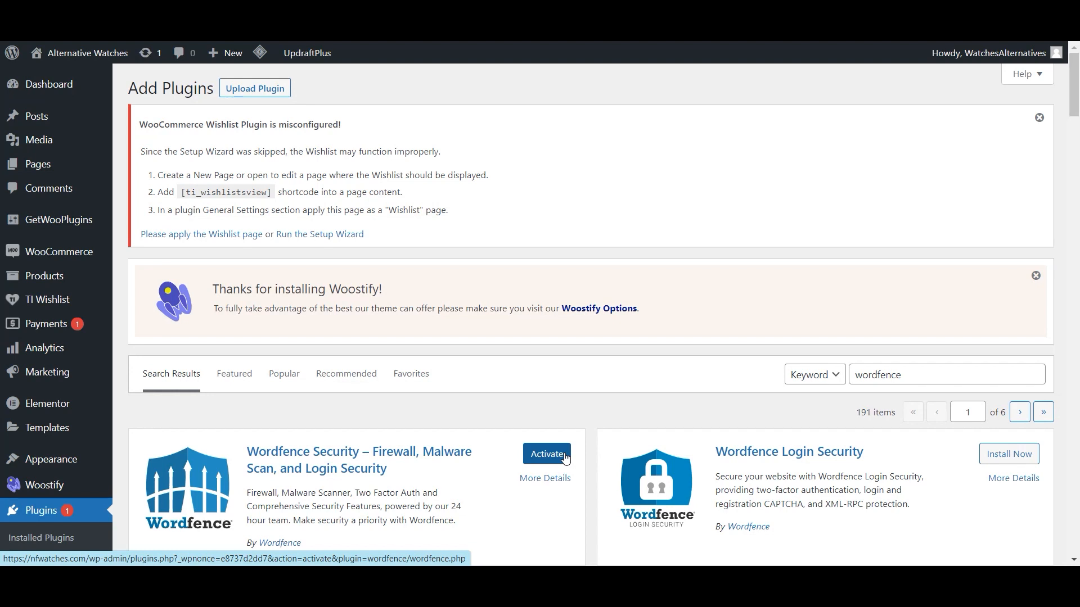
click(564, 456)
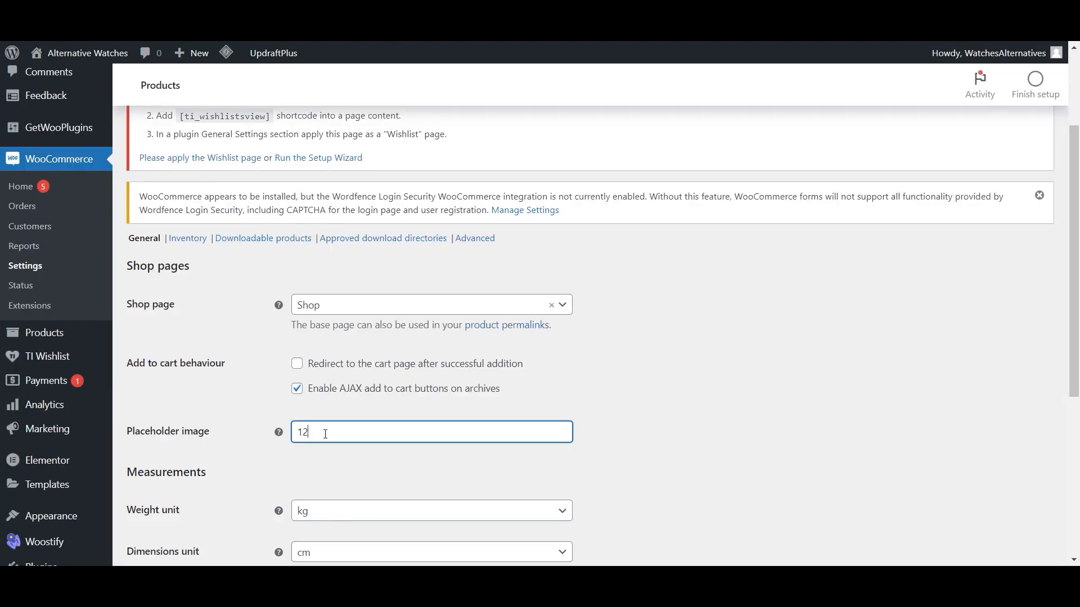
- In the WooCommerce product settings, set the placeholder image back to 6 and the weight unit to g, and save the changes
key(ctrl+a)
click(641, 457)
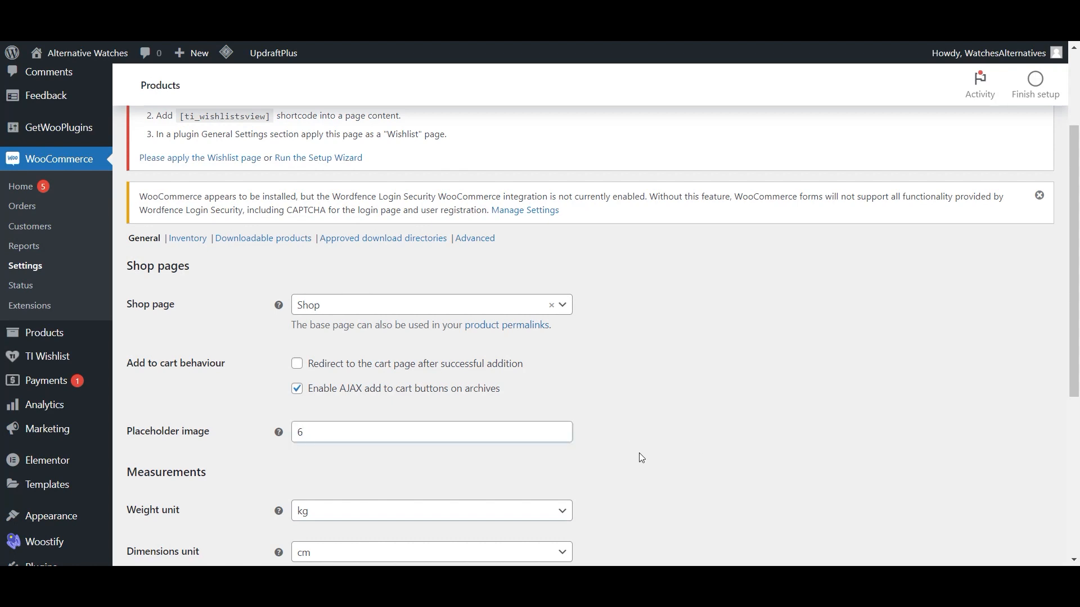
click(501, 510)
click(364, 453)
scroll(708, 444, down, 4)
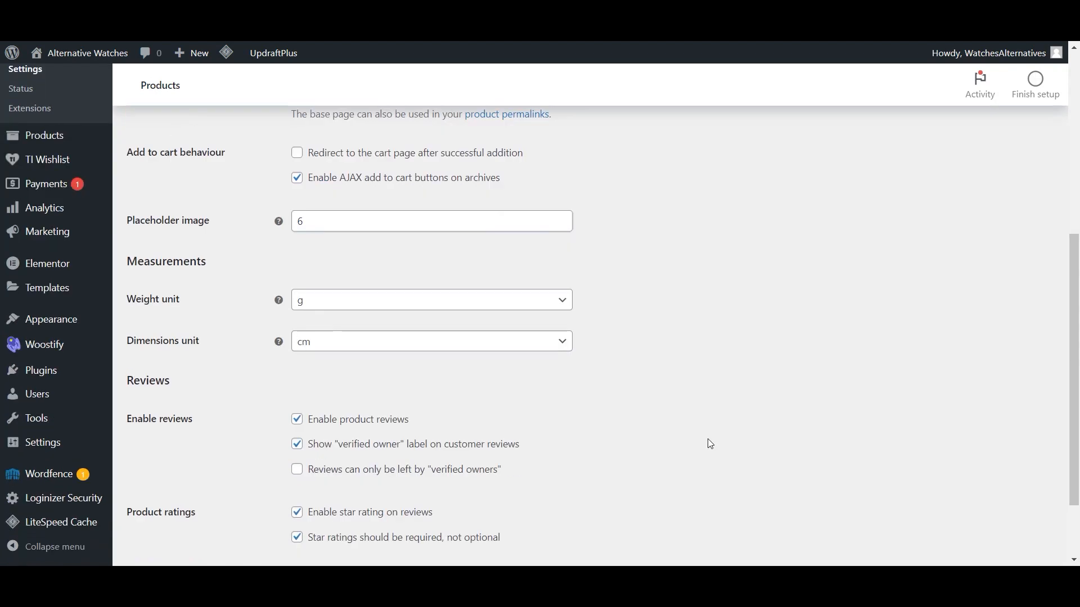
scroll(710, 444, down, 2)
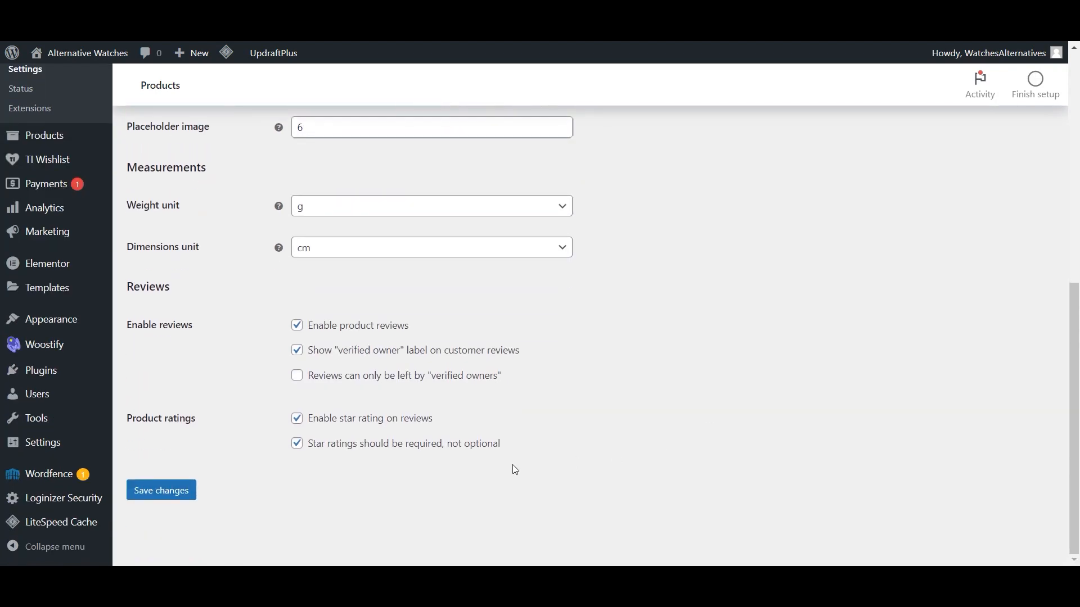
click(160, 490)
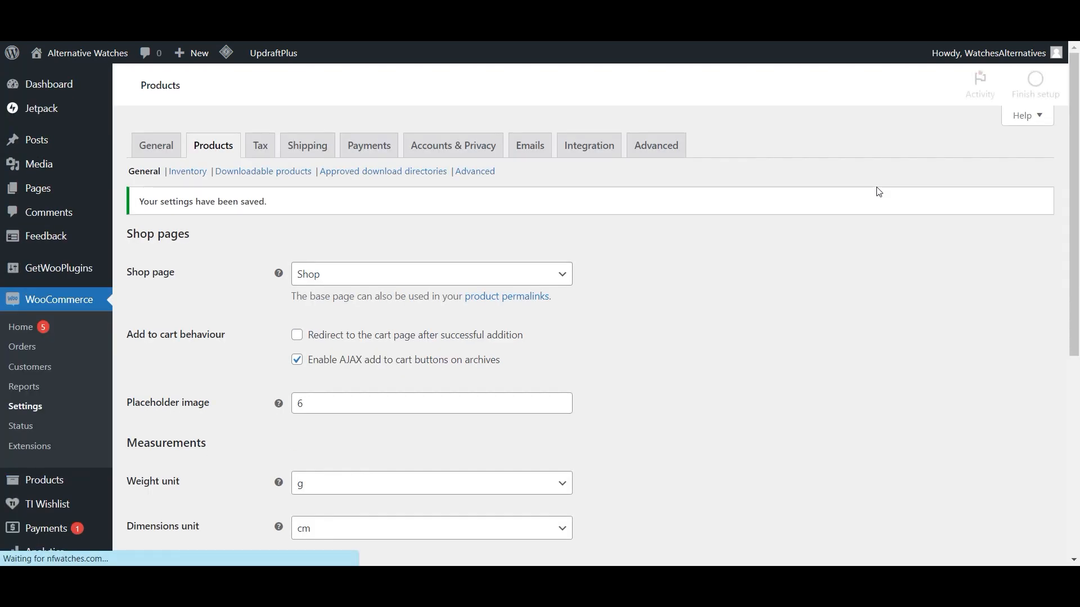
- Add "Custom Tax" as an additional tax class in the WooCommerce tax options and save the changes
click(261, 145)
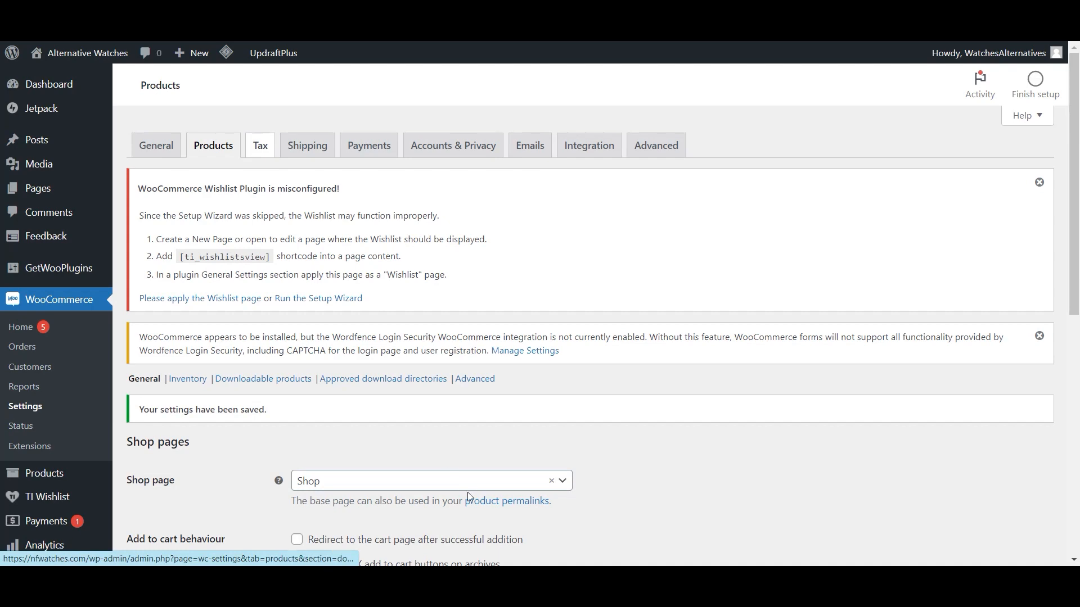
scroll(465, 444, down, 3)
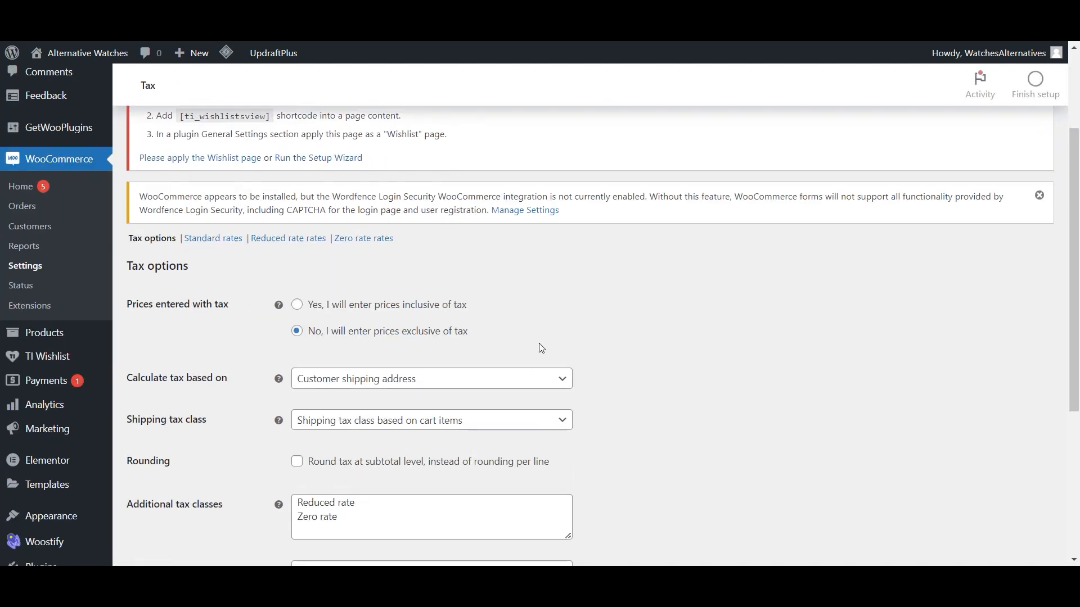
scroll(621, 289, down, 3)
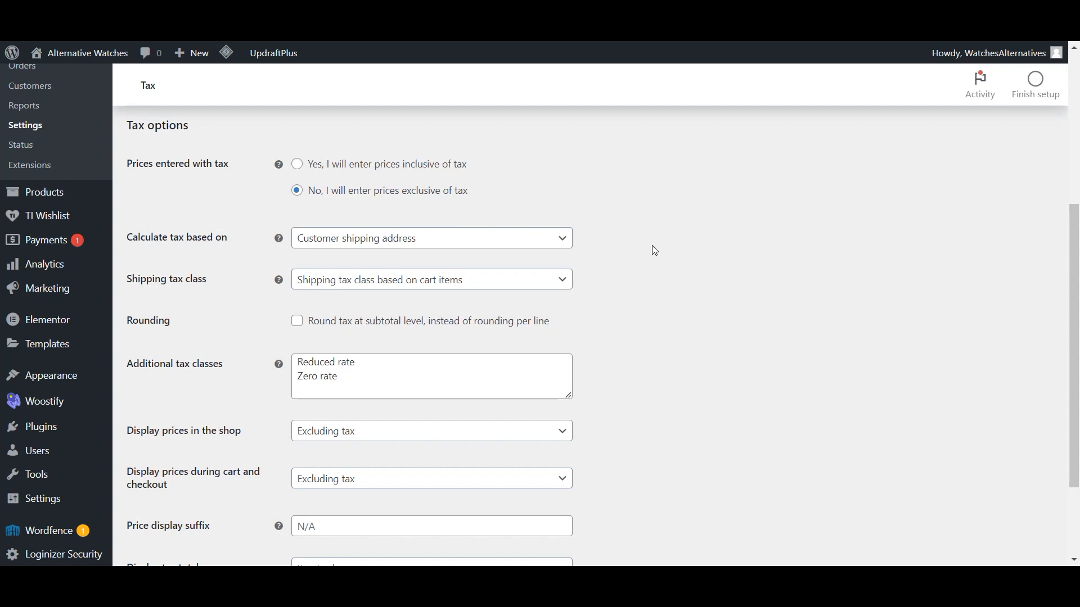
click(299, 392)
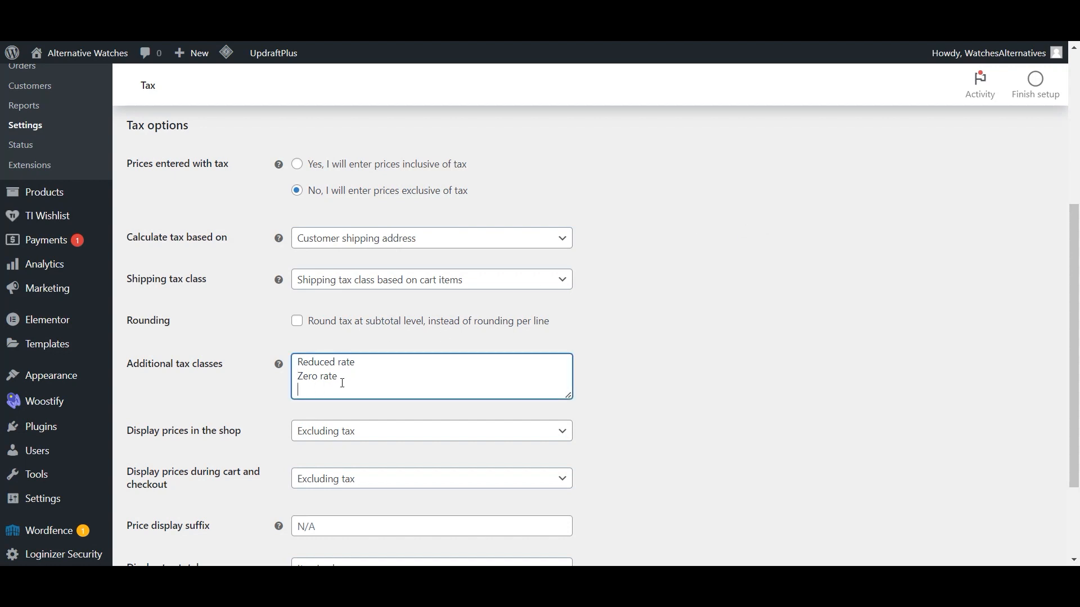
text(Custom Tax)
scroll(666, 416, down, 2)
click(162, 497)
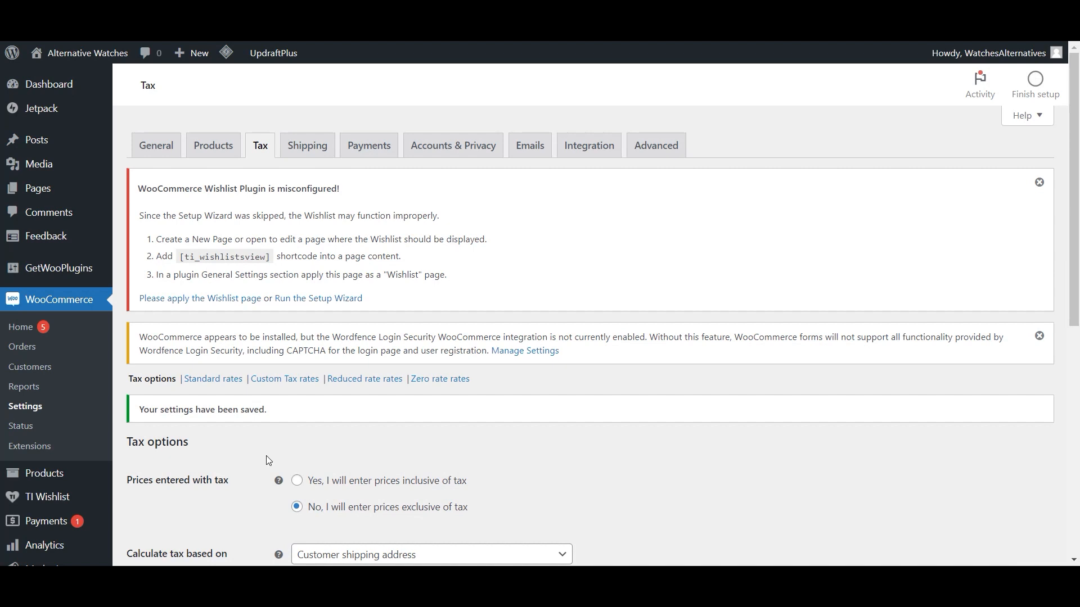
- Insert a row in the Custom Tax rates and choose its country from the suggestions for "UNI"
click(284, 379)
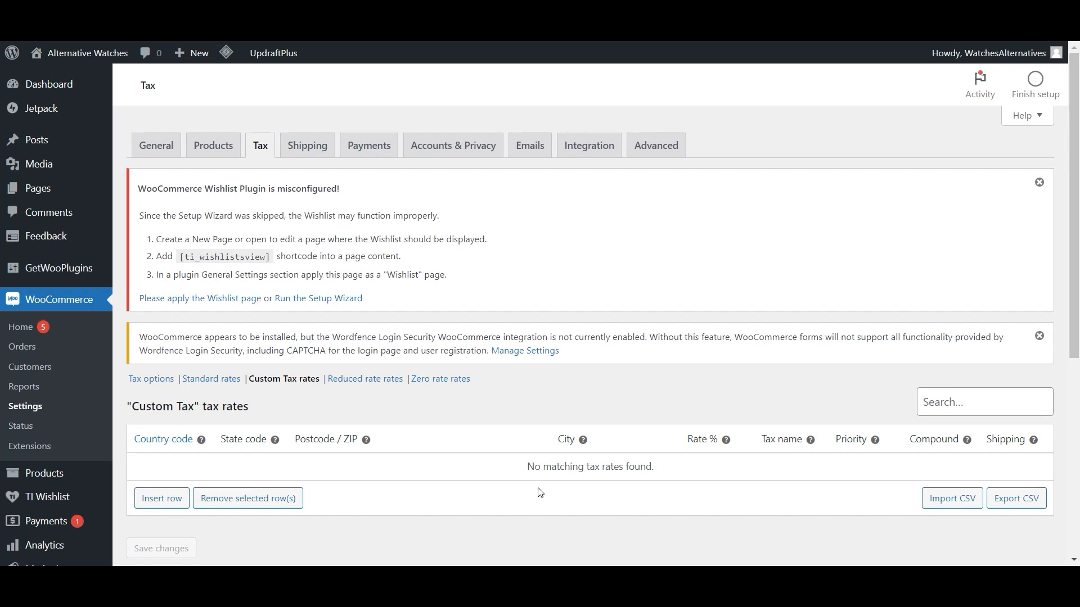
click(162, 498)
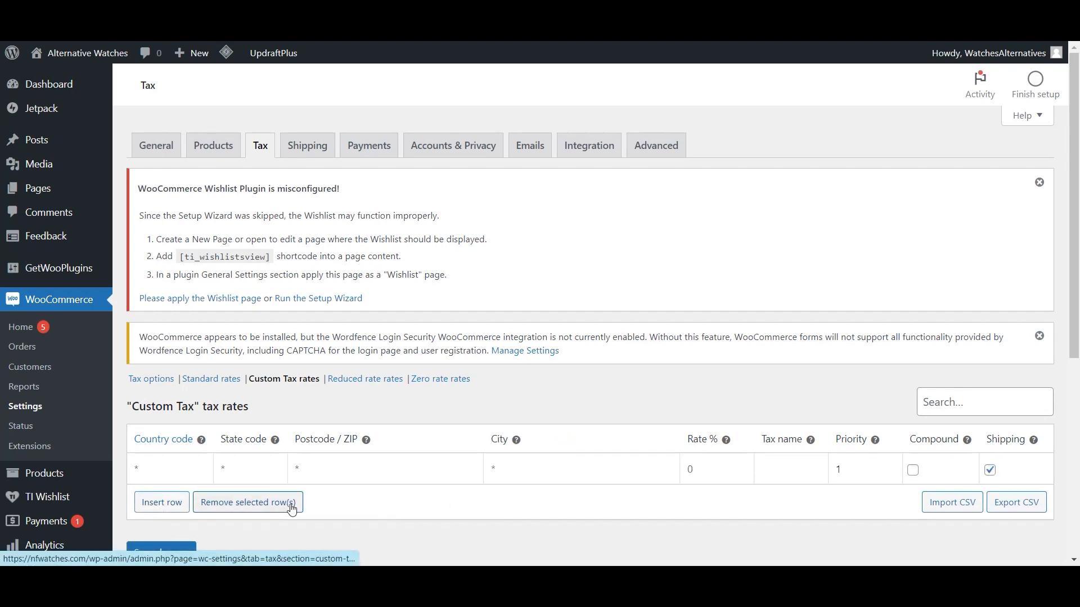
click(155, 467)
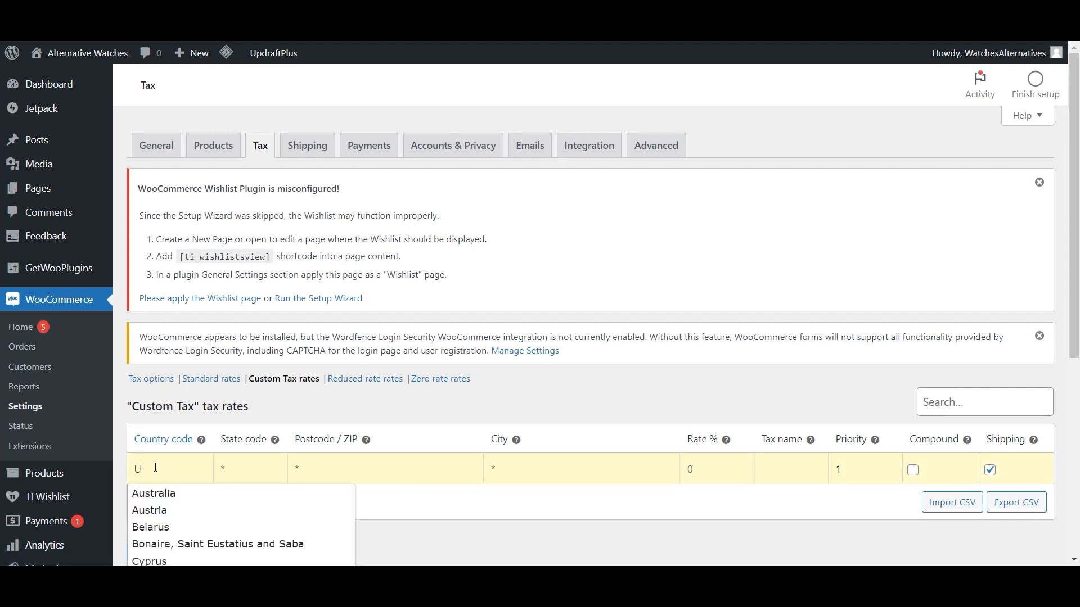
text(UN)
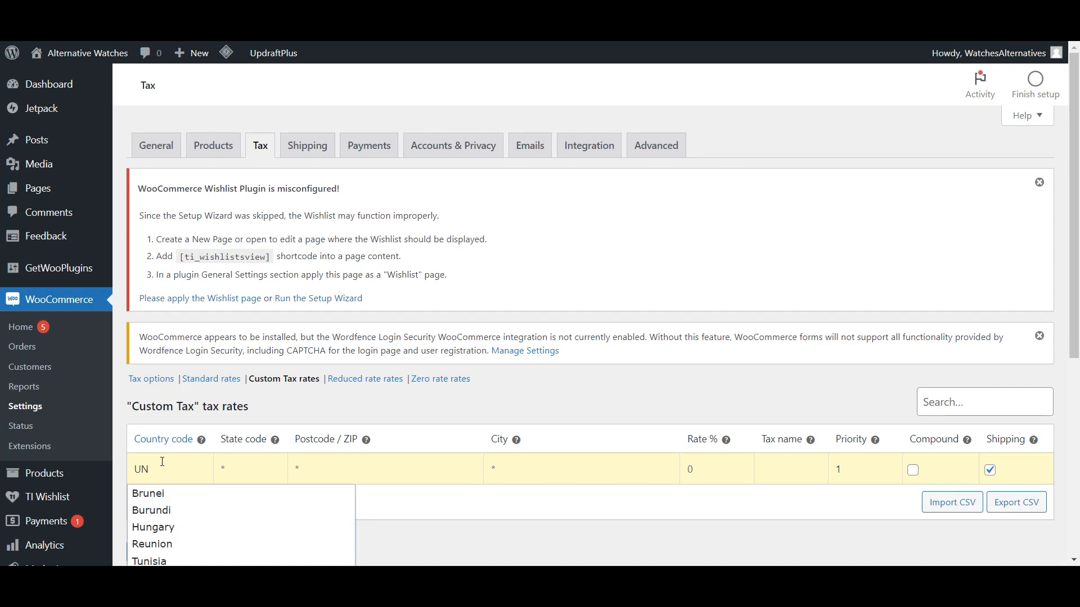
text(I)
click(179, 561)
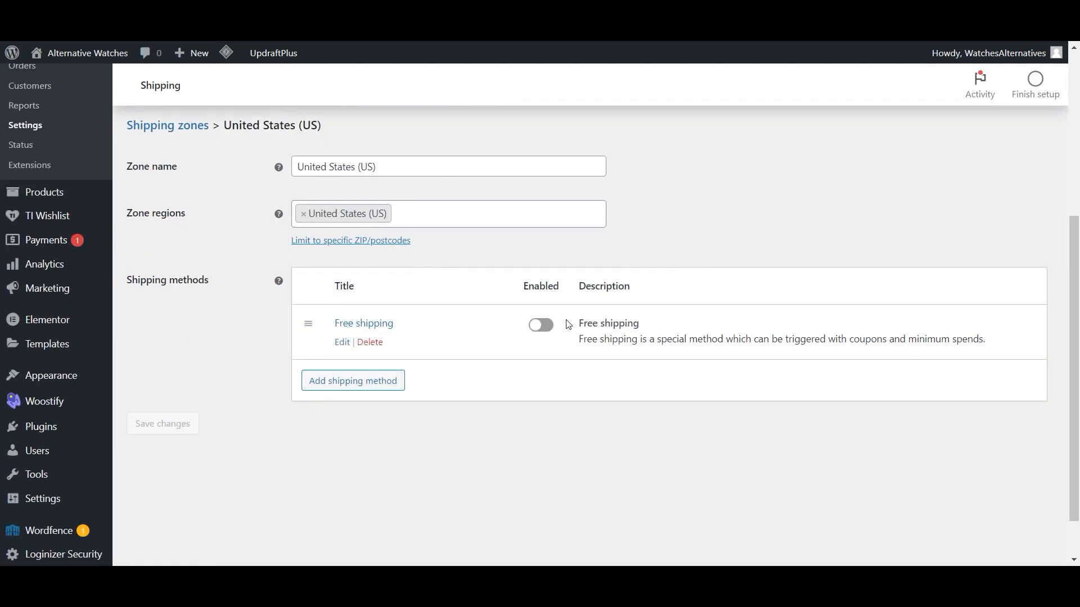
- Review the payment methods offered in the WooCommerce payment settings
scroll(568, 332, up, 5)
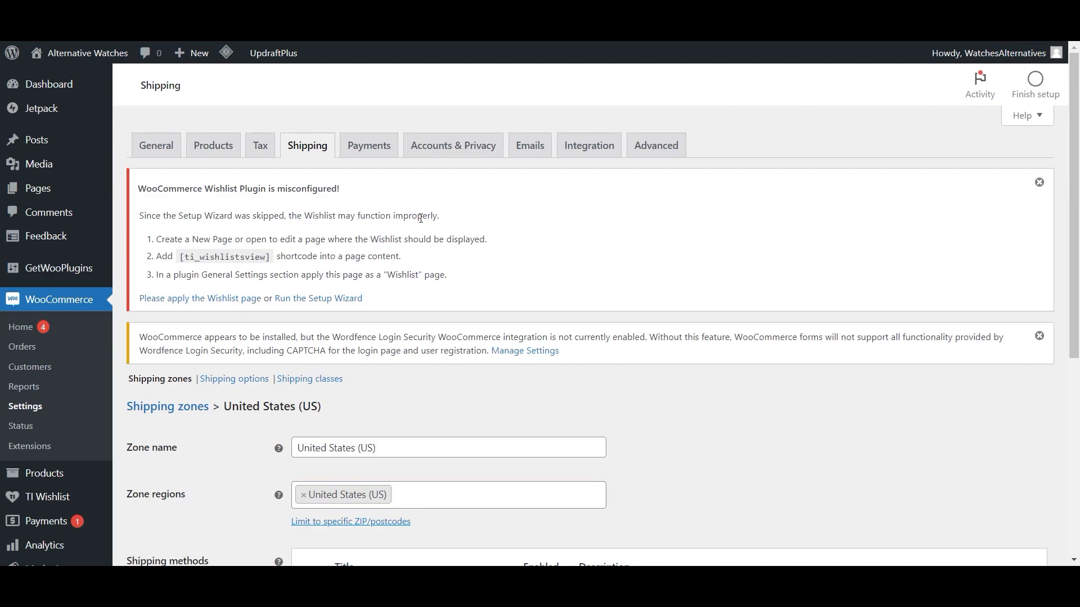
click(370, 146)
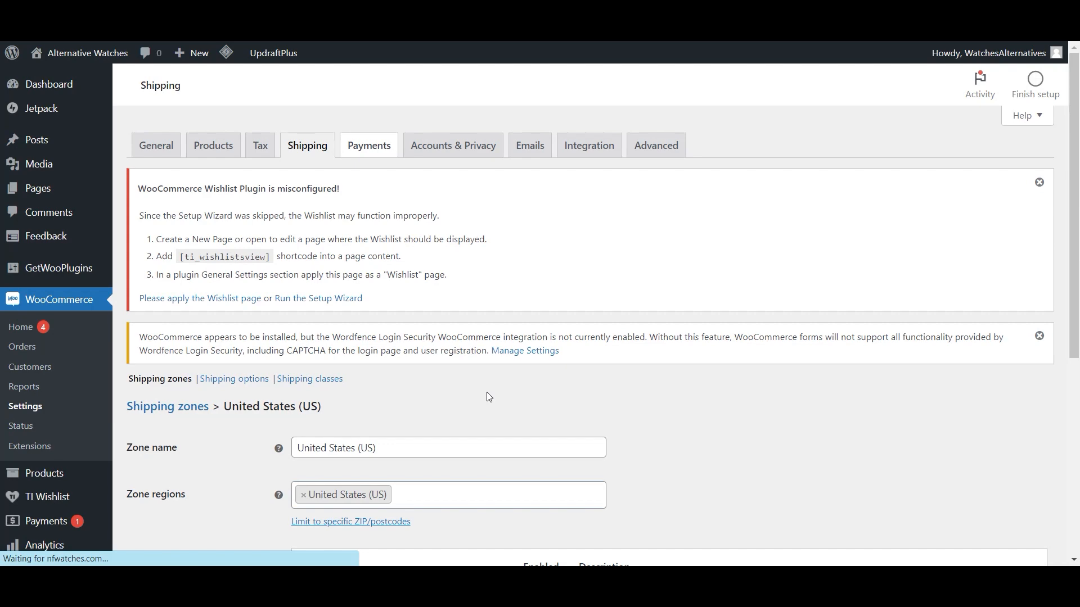
scroll(496, 392, down, 5)
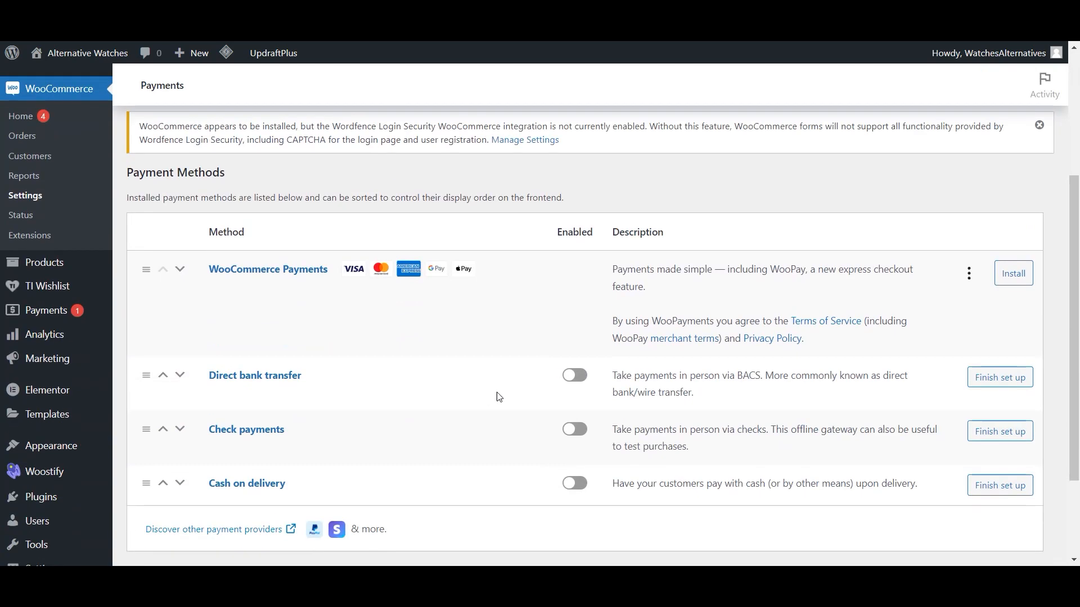
scroll(205, 342, up, 4)
scroll(122, 329, up, 2)
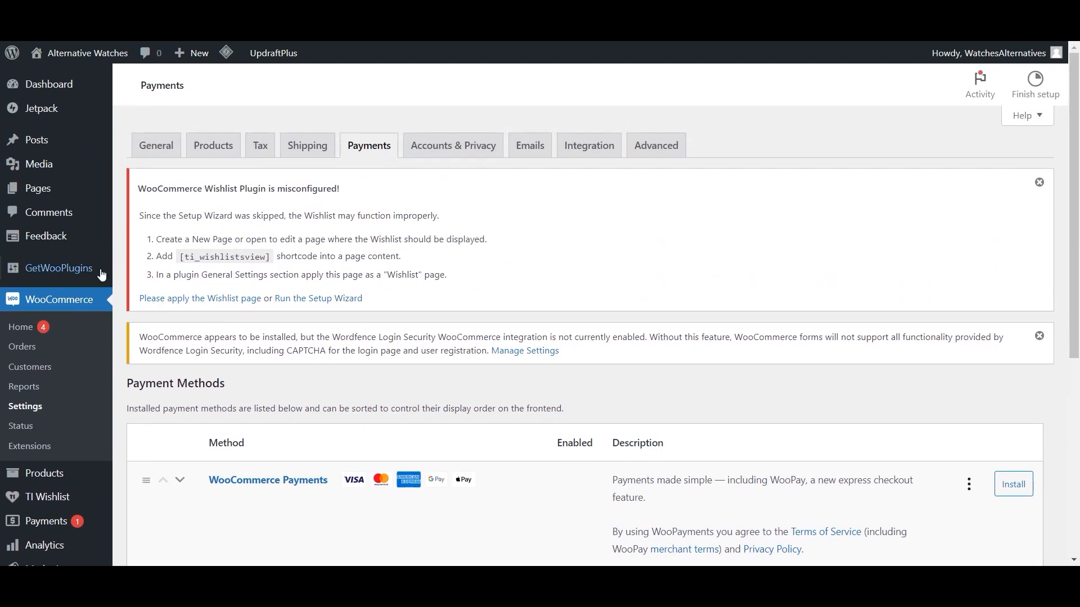
- Search the WordPress plugin directory for "payment plugins for PayPal"
scroll(48, 255, down, 2)
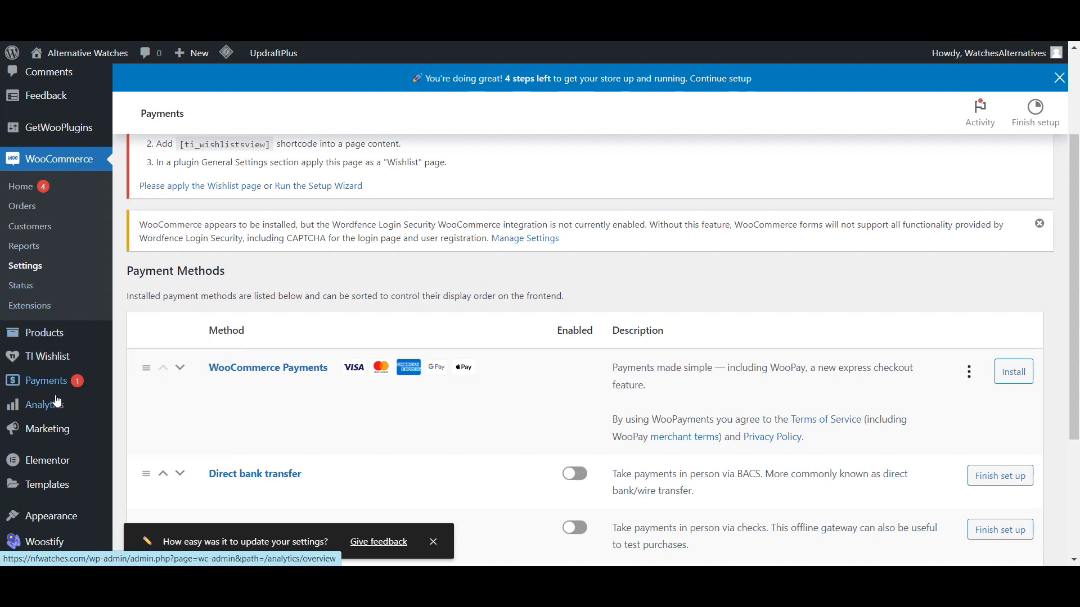
scroll(54, 450, up, 2)
scroll(54, 414, down, 2)
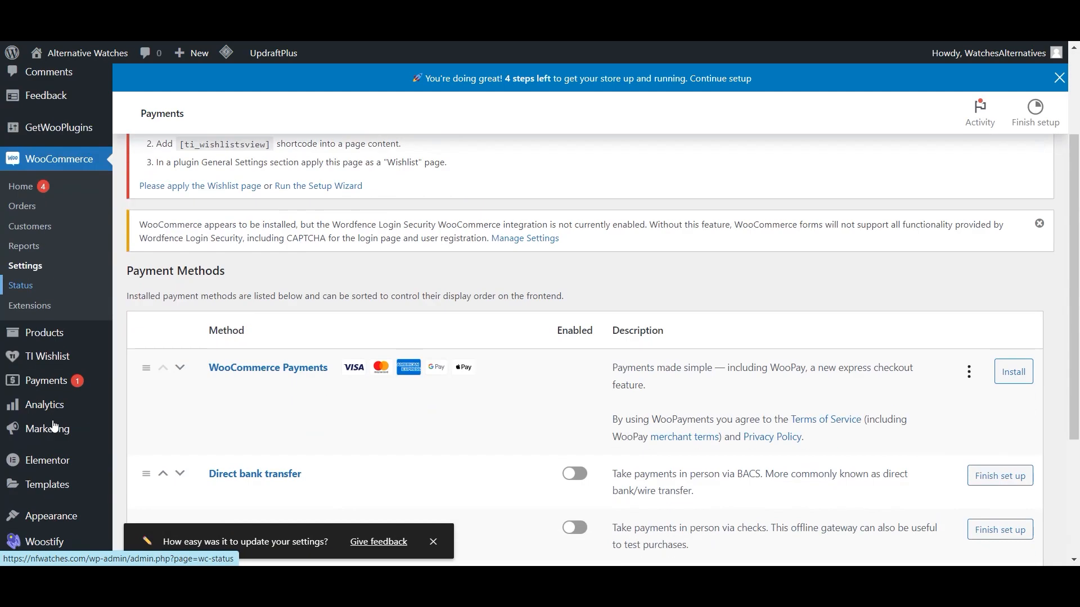
scroll(34, 426, down, 2)
mouse_move(33, 426)
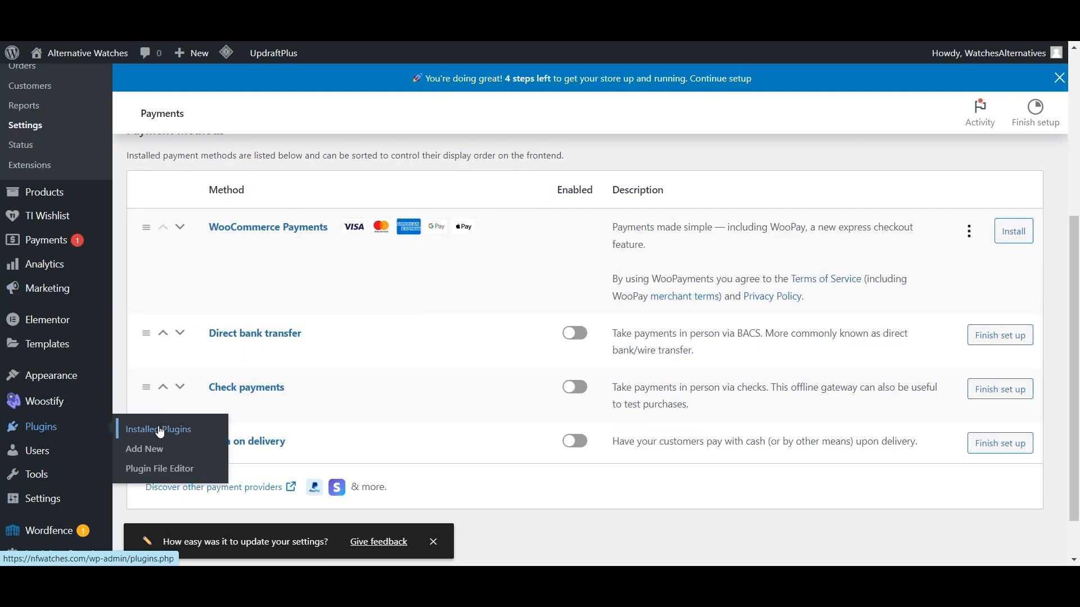
click(145, 449)
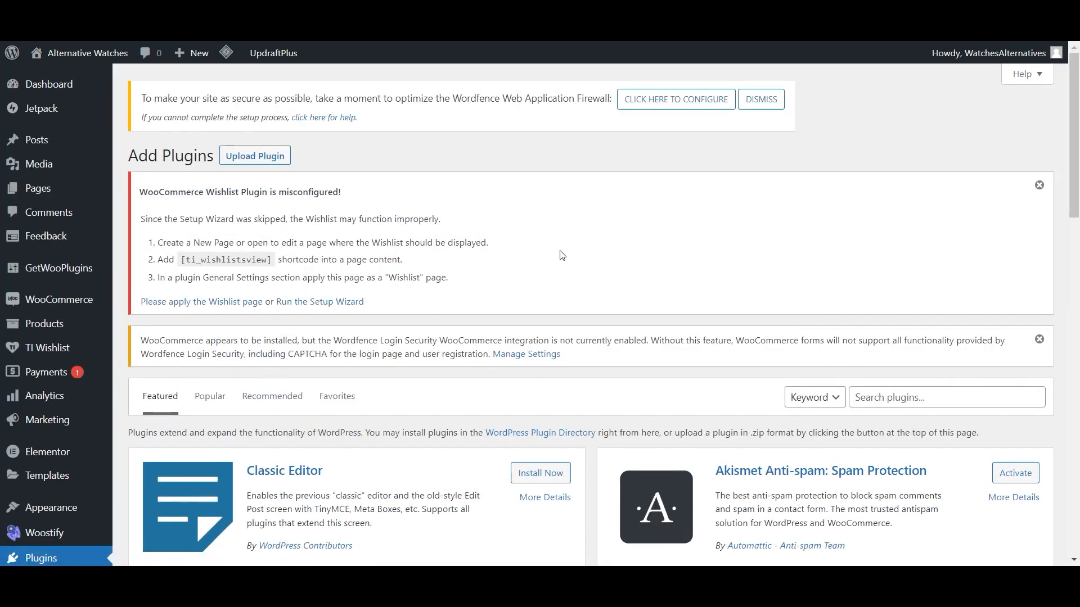
click(969, 398)
text(payment plu)
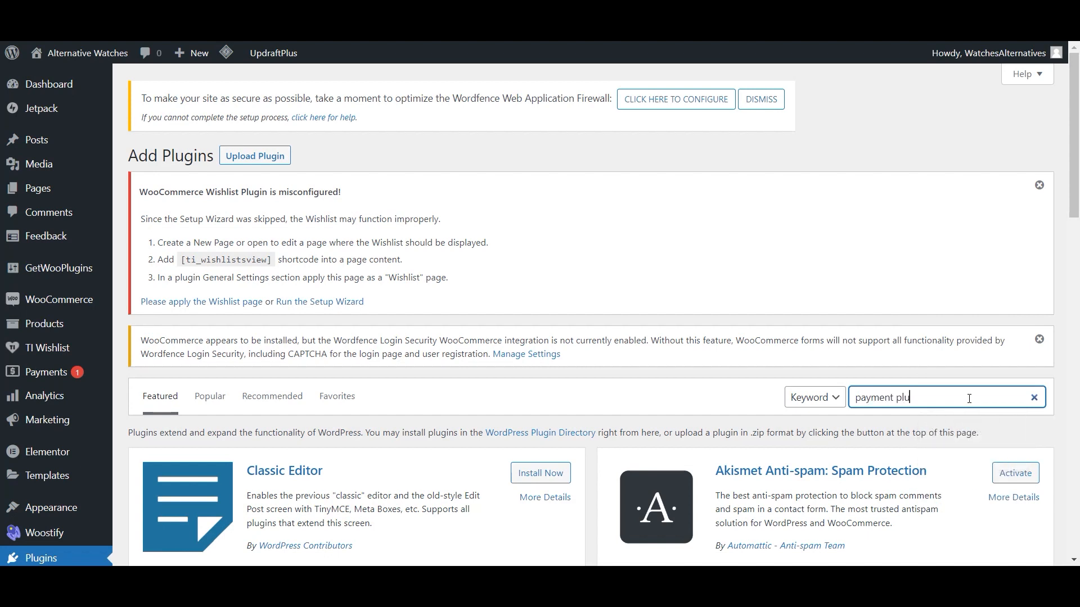
text(gins fo)
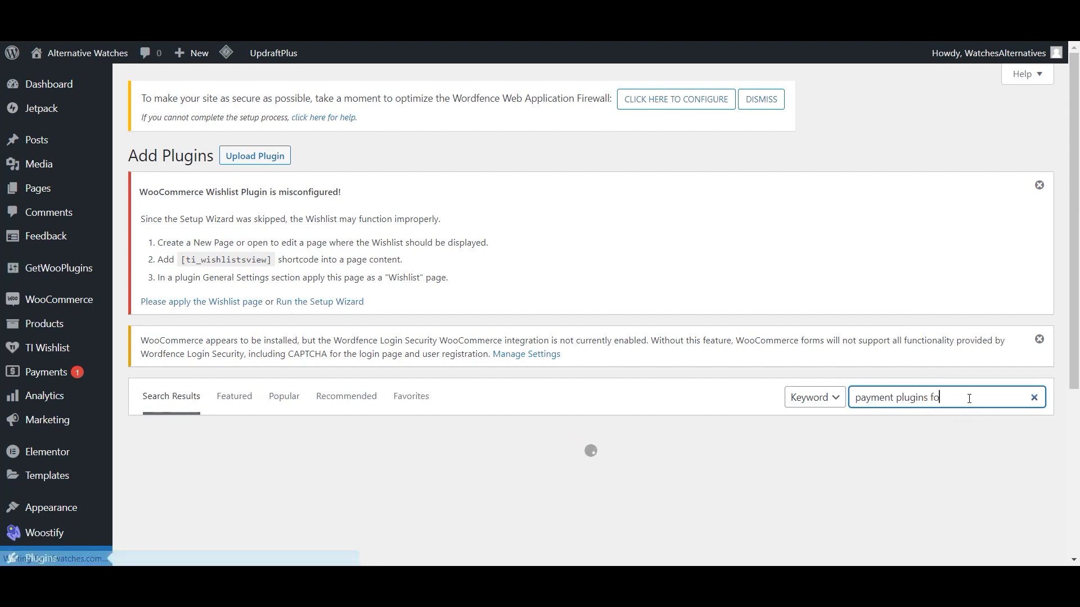
text(r PayPal)
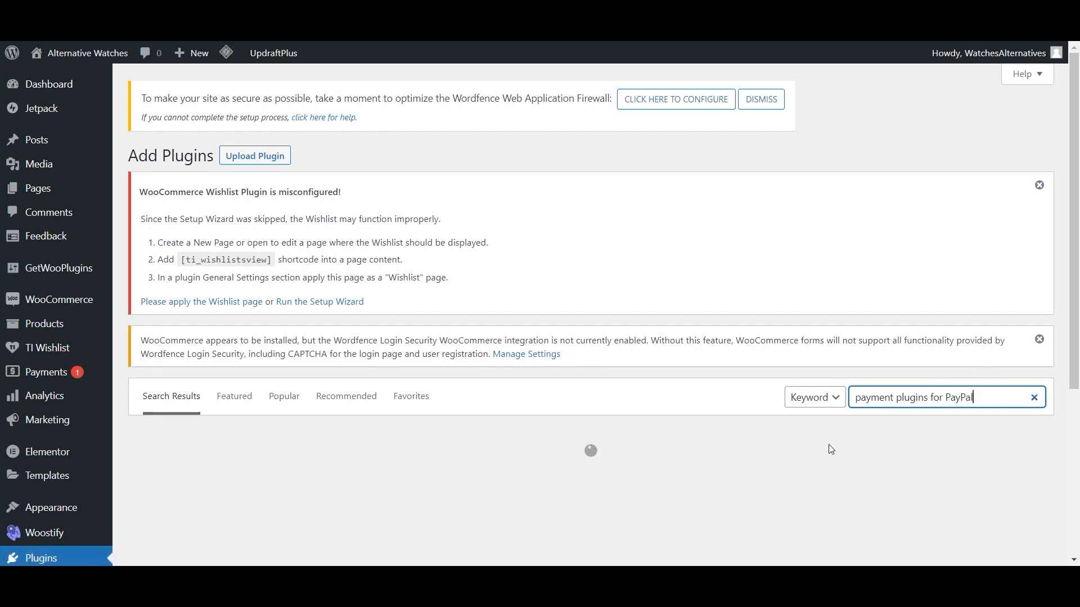
- Install the Payment Plugins for PayPal WooCommerce plugin from the search results
scroll(849, 447, down, 3)
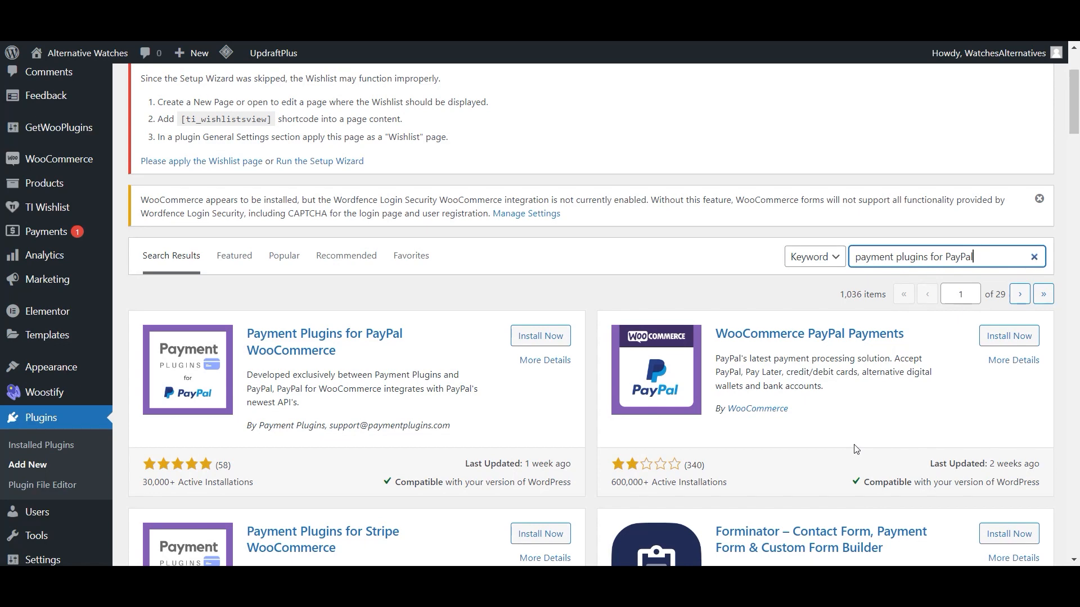
scroll(859, 445, down, 3)
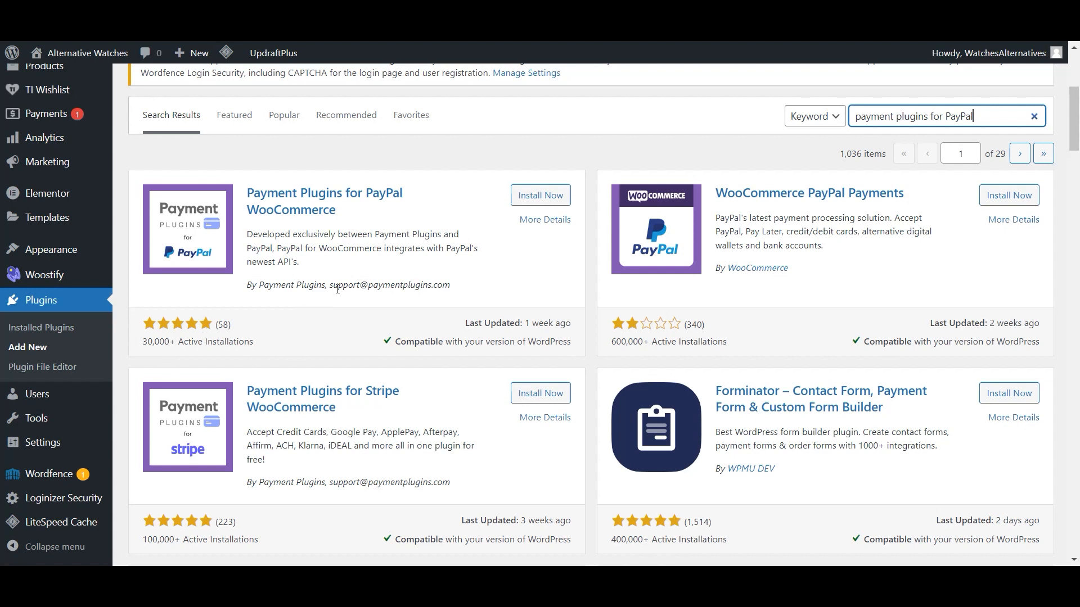
click(538, 196)
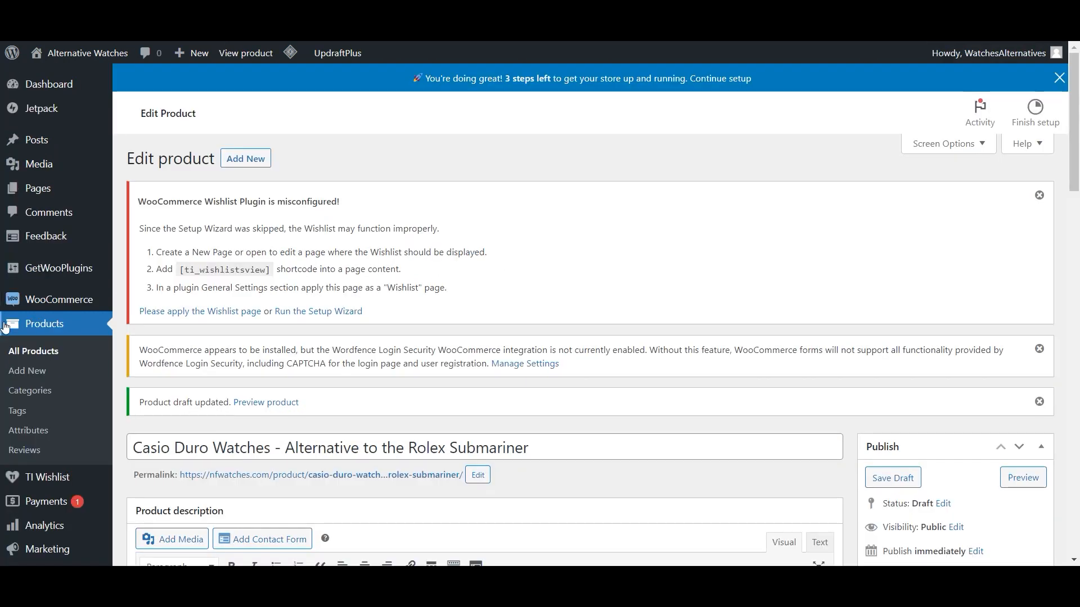
- Remove the word "Watches" from the product title so it reads "Casio Duro - Alternative to the Rolex Submariner"
scroll(549, 318, down, 3)
drag(548, 318, 133, 307)
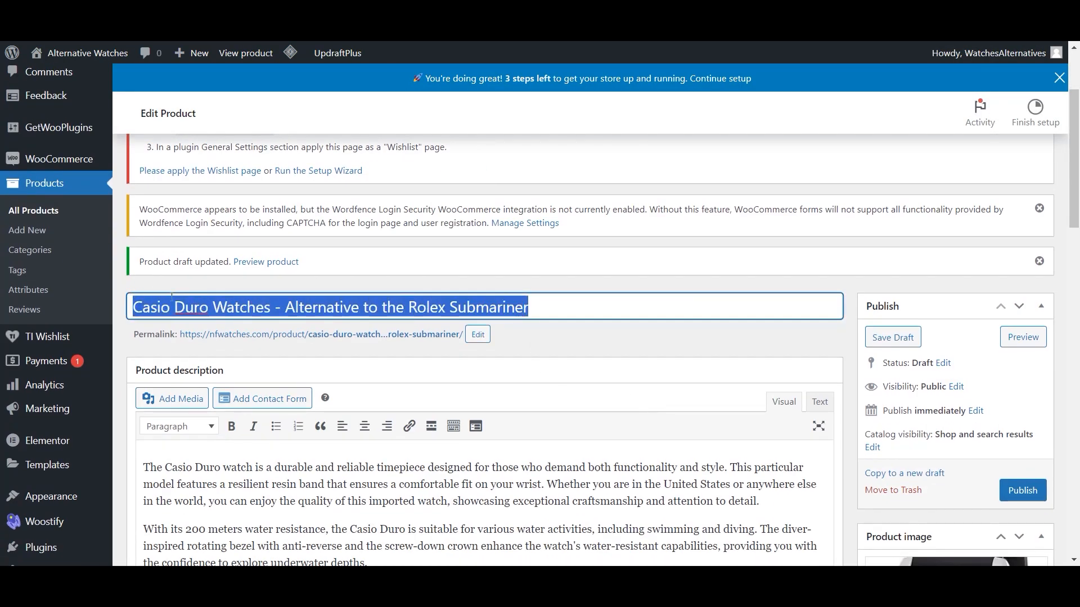
click(274, 306)
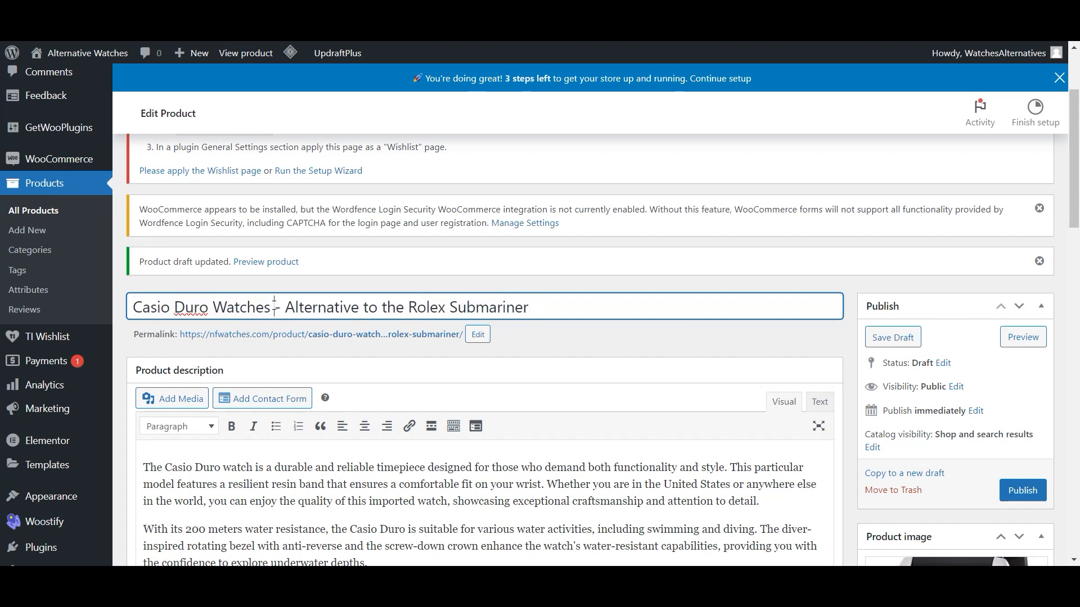
drag(271, 310, 210, 310)
key(BackSpace)
- Check the Casio Duro product's description, image and product data, and publish the product
scroll(333, 324, down, 1)
scroll(334, 325, down, 2)
click(431, 360)
scroll(431, 360, down, 4)
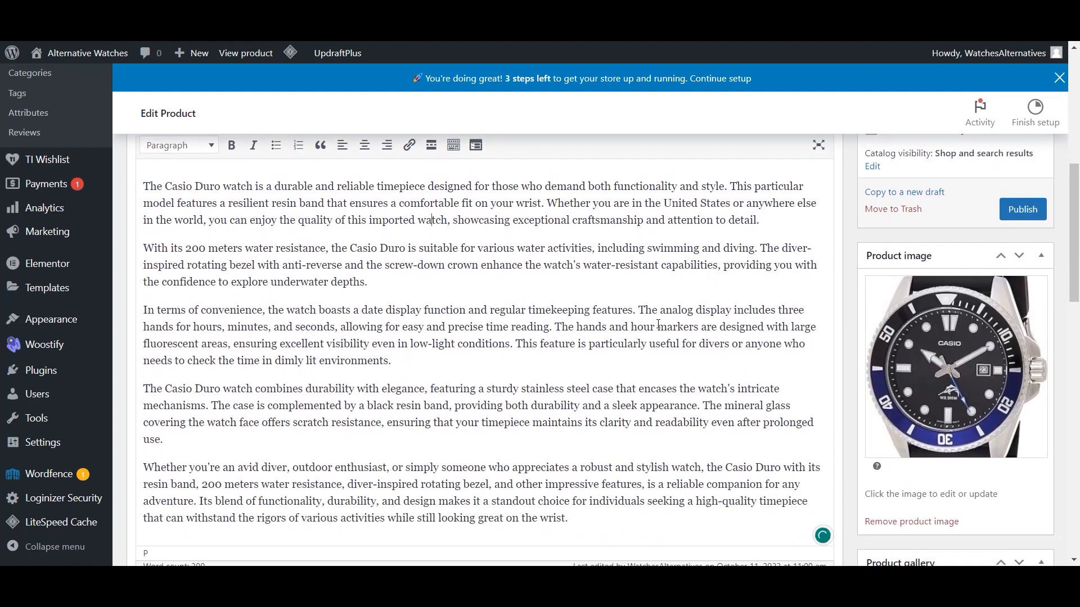
scroll(951, 344, up, 2)
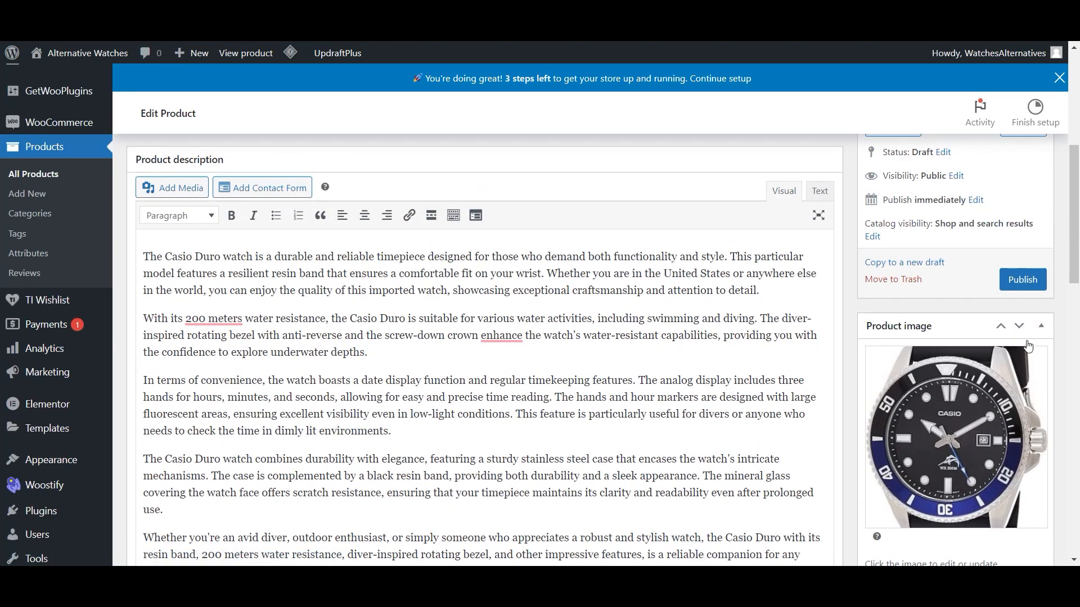
scroll(1032, 336, down, 7)
scroll(502, 452, up, 1)
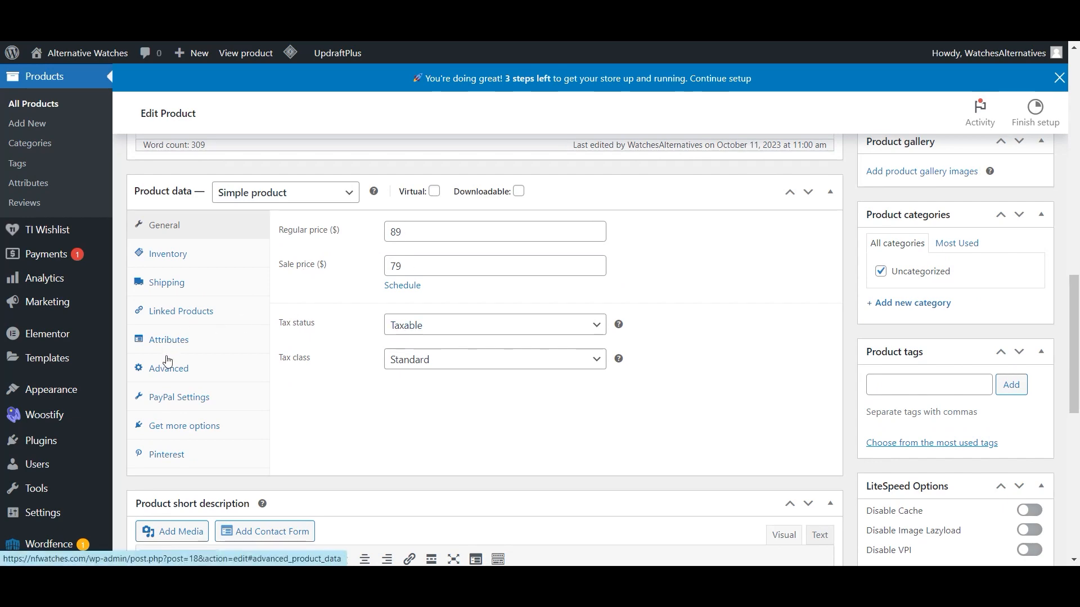
scroll(392, 452, up, 15)
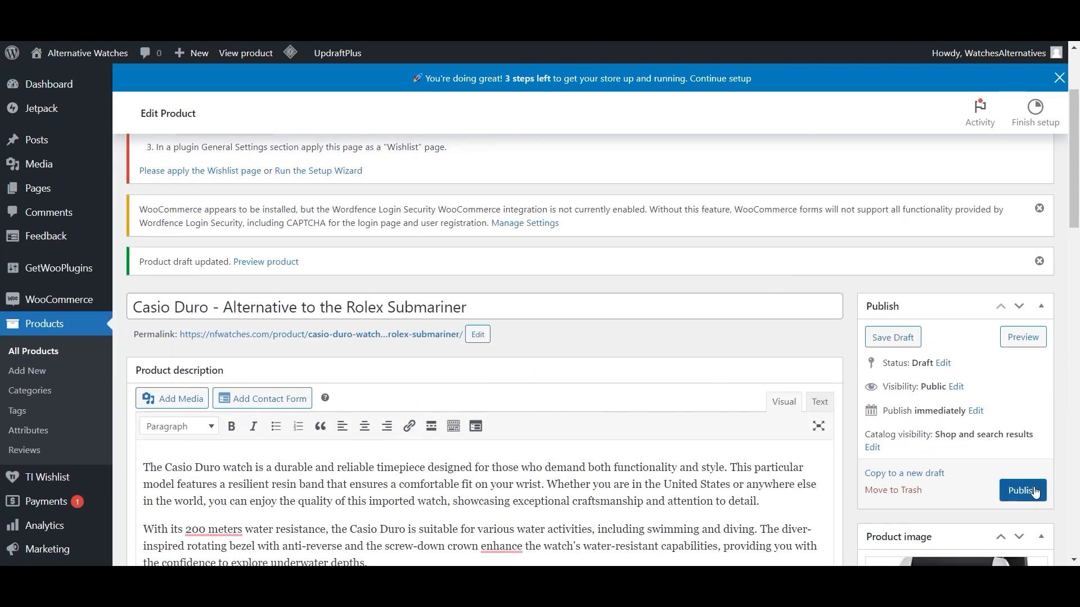
click(1035, 492)
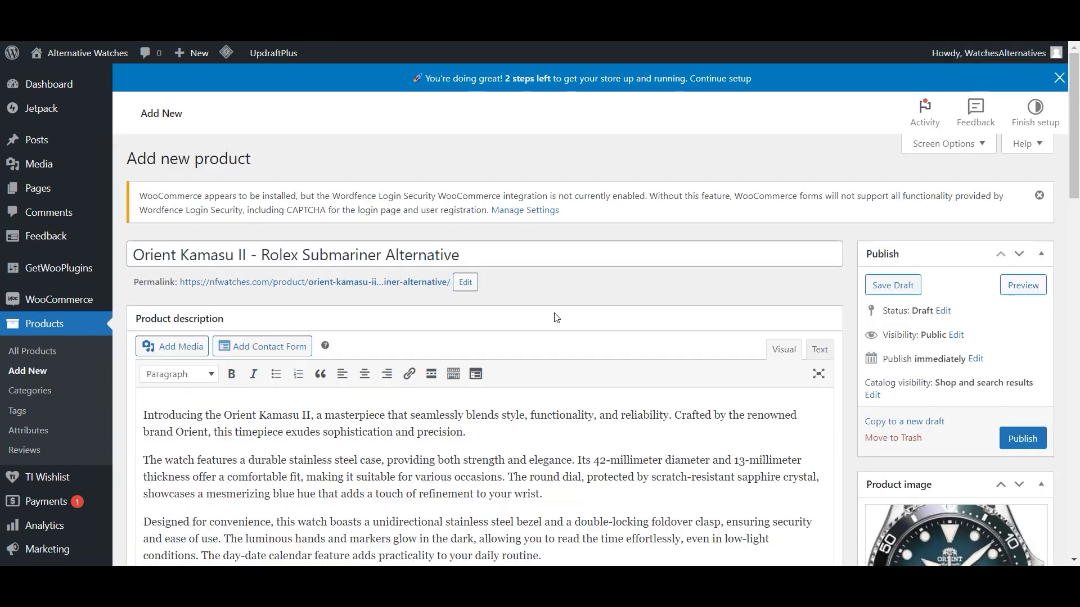
- Set the Orient Kamasu II product's regular price to 330 and its sale price to 310
click(313, 256)
drag(312, 256, 427, 256)
scroll(330, 266, down, 3)
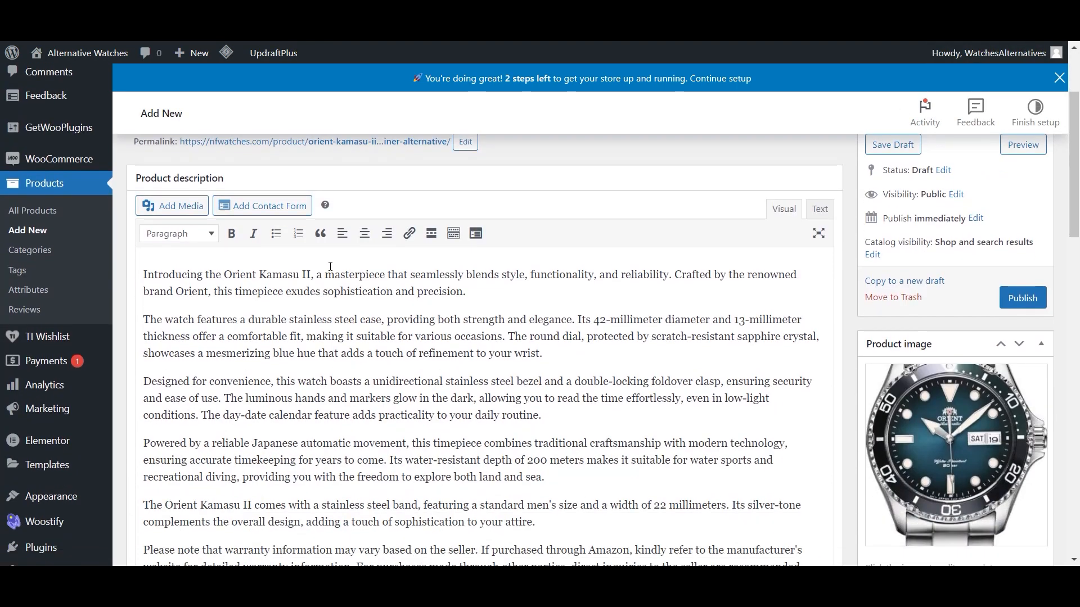
scroll(565, 332, down, 8)
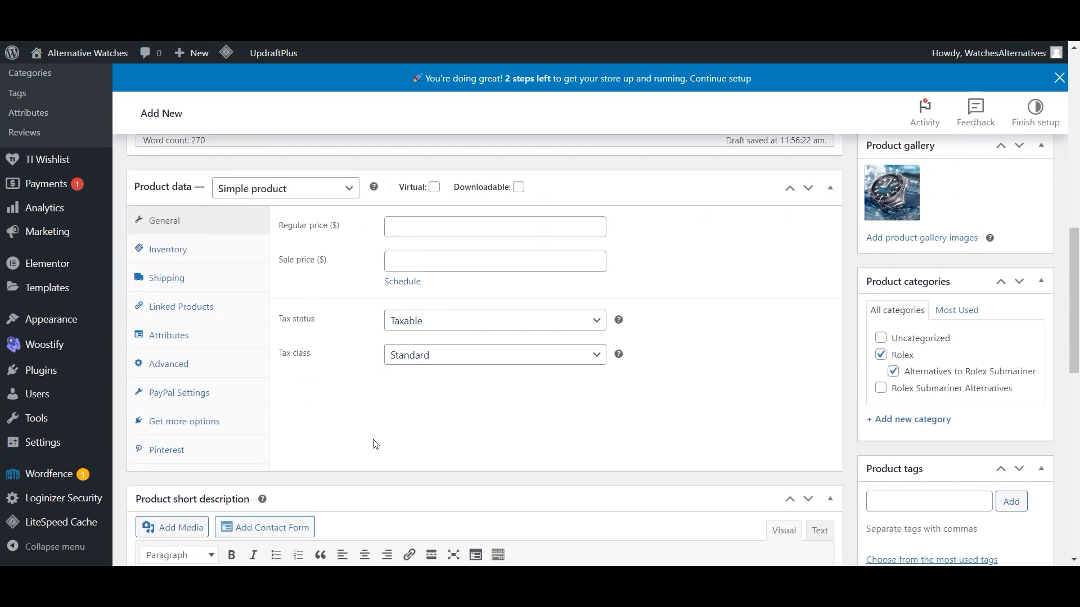
click(417, 224)
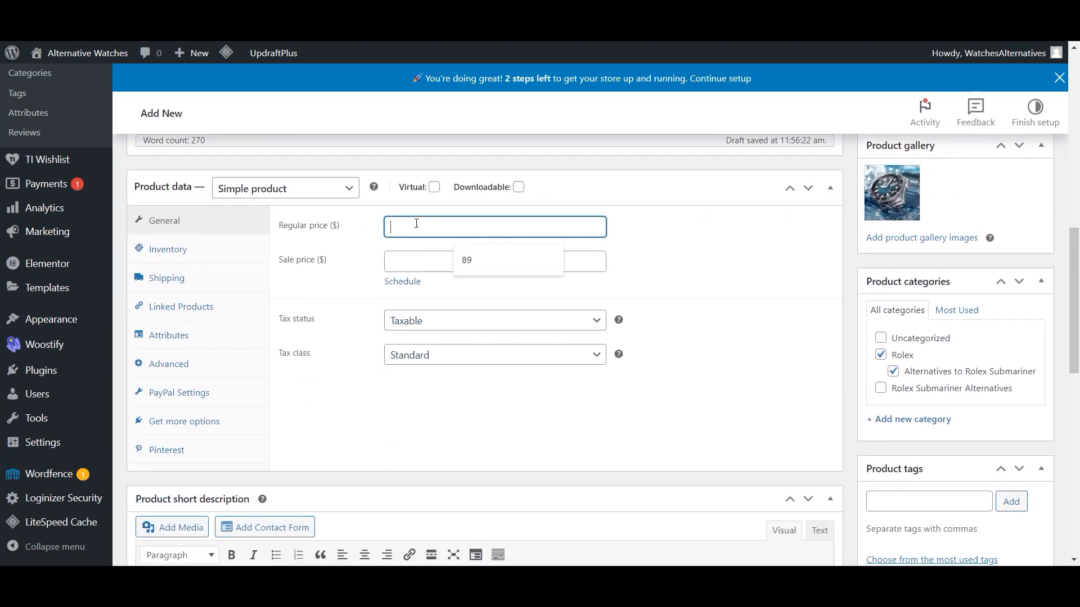
text(330)
click(422, 262)
text(310)
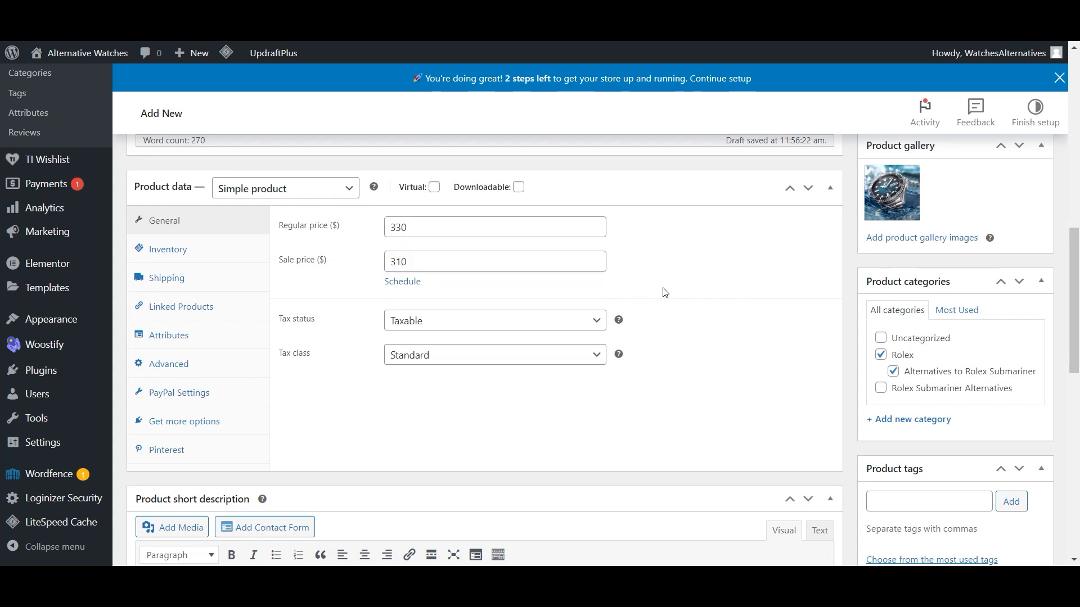
- Publish the Orient Kamasu II - Rolex Submariner Alternative product
scroll(663, 291, down, 5)
scroll(658, 365, up, 15)
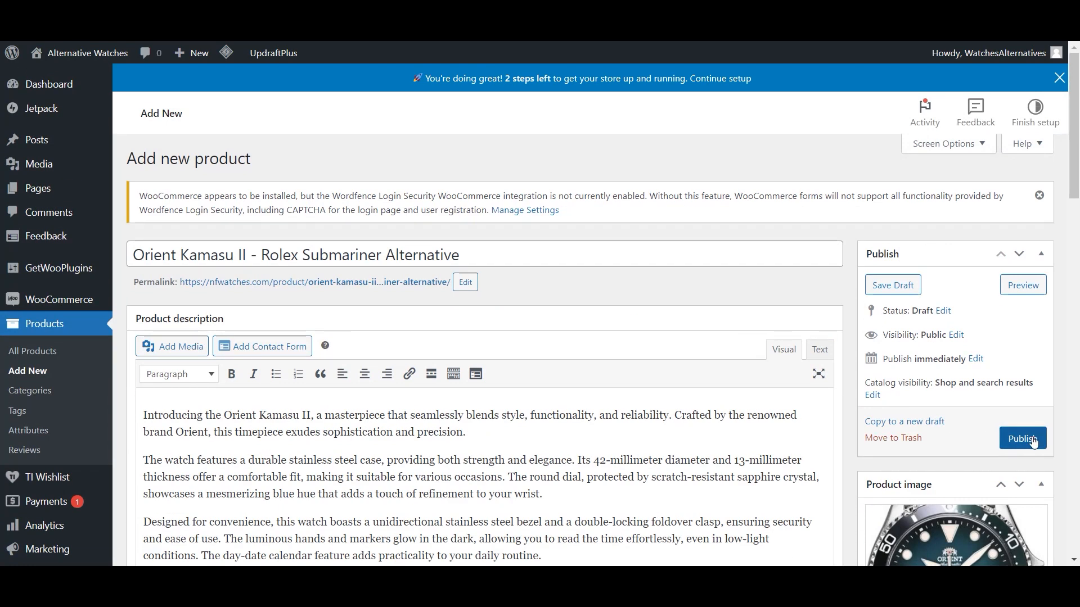
click(1033, 441)
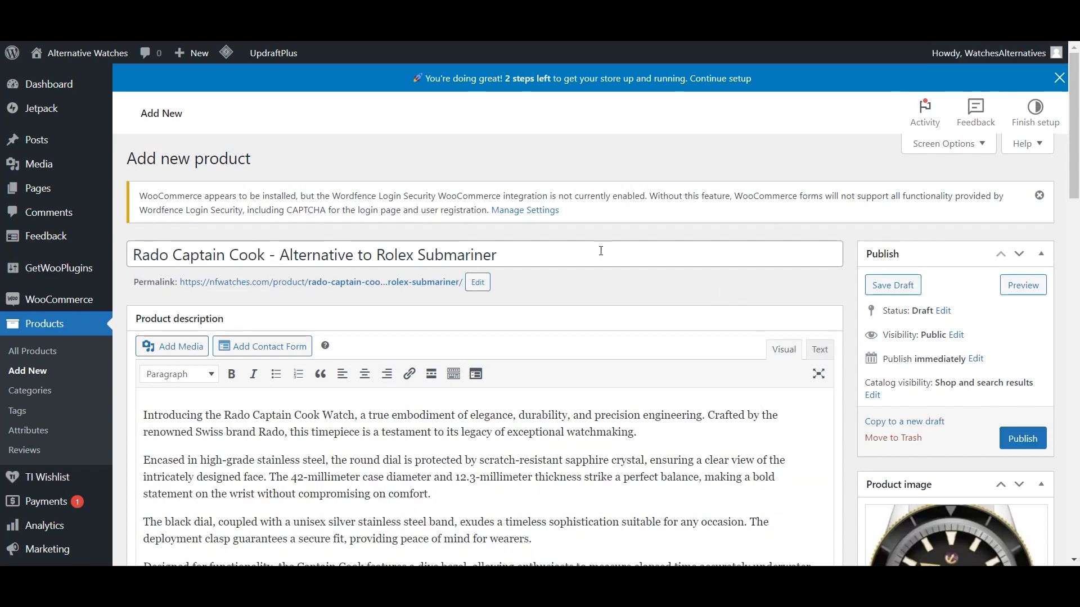
- Set the regular price of the Rado Captain Cook product to 2000
click(538, 248)
scroll(438, 302, down, 10)
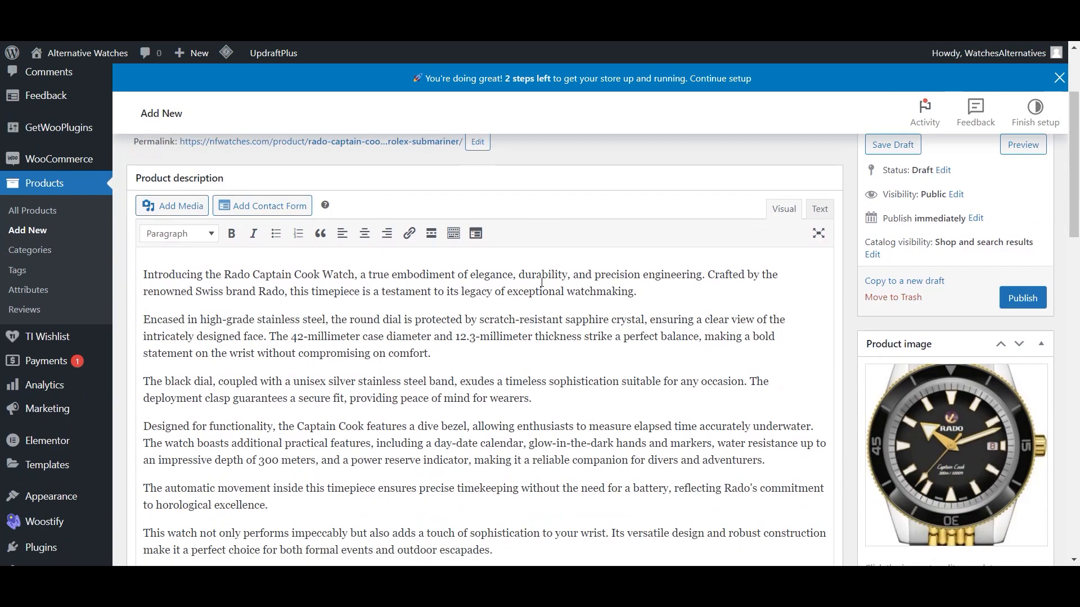
click(407, 352)
text(2000)
- Change the Rado Captain Cook product type to External/Affiliate product and set its button text to "Buy from Amazon"
click(263, 315)
click(264, 373)
click(448, 353)
click(420, 406)
click(473, 433)
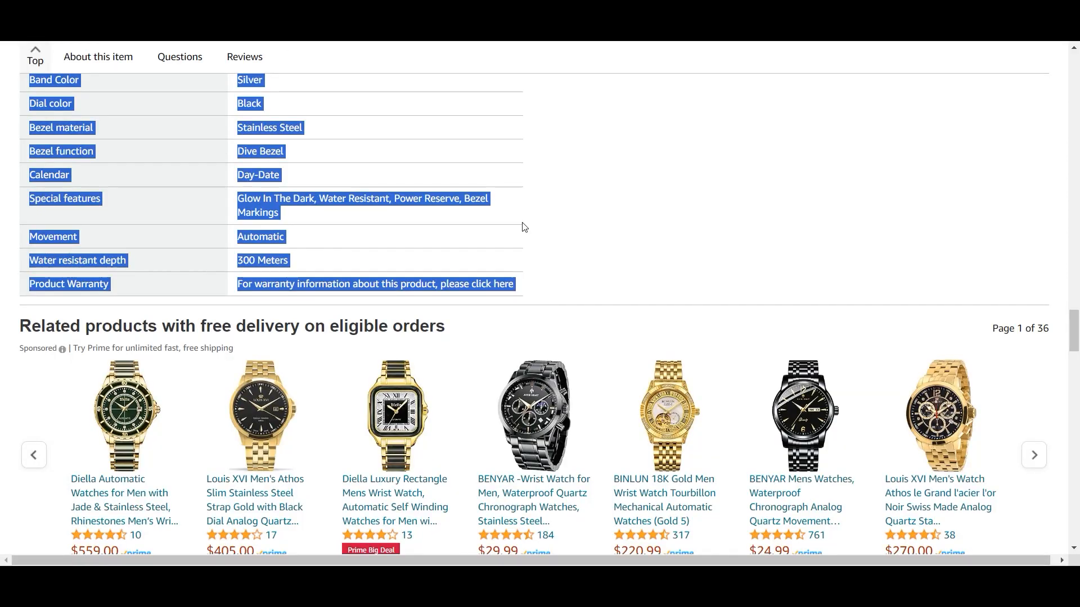
- Copy the web address of the watch's Amazon page and paste it as the external product URL
scroll(578, 277, up, 20)
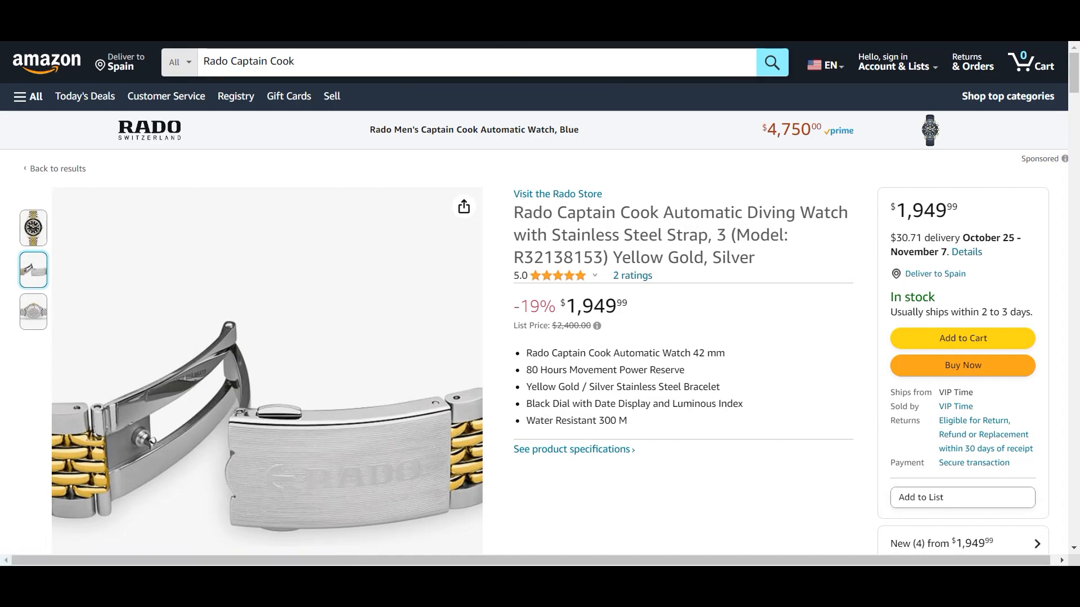
click(264, 13)
click(448, 358)
key(ctrl+v)
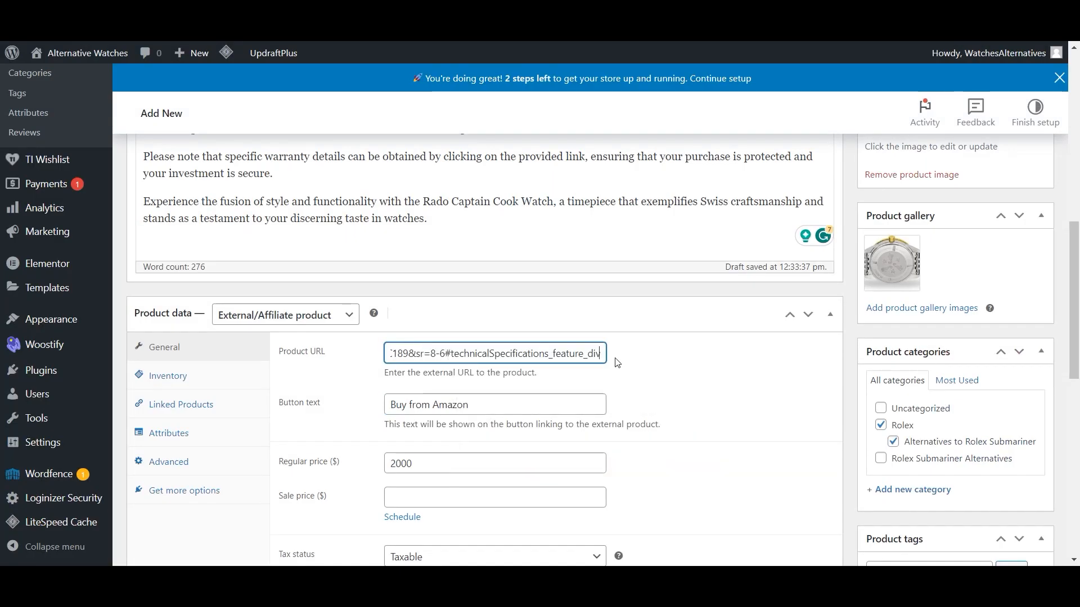
- Publish the Rado Captain Cook - Alternative to Rolex Submariner product
scroll(709, 390, down, 3)
scroll(731, 372, up, 15)
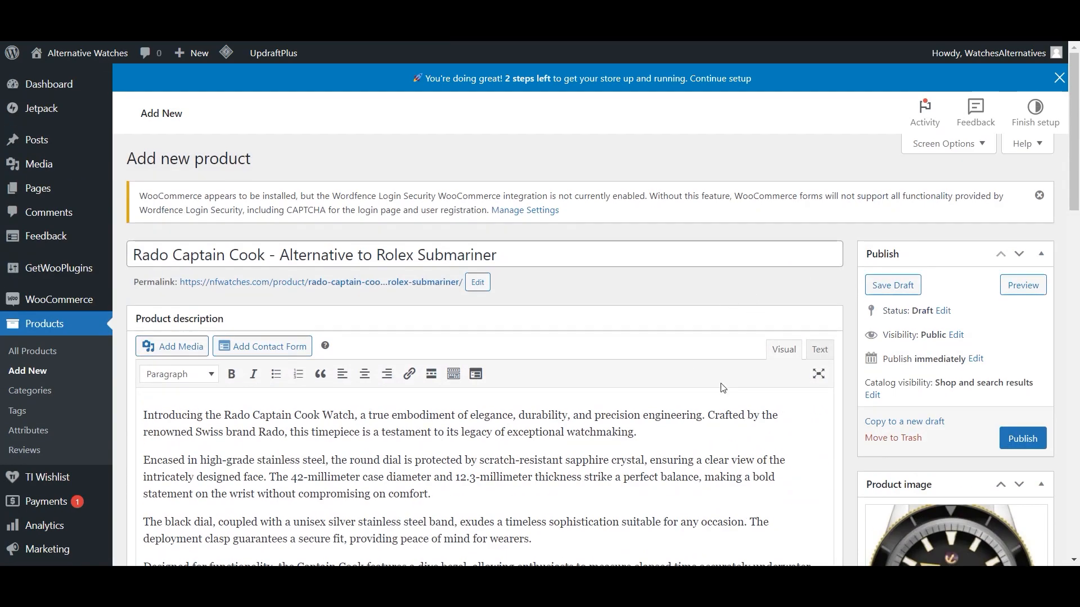
click(1022, 438)
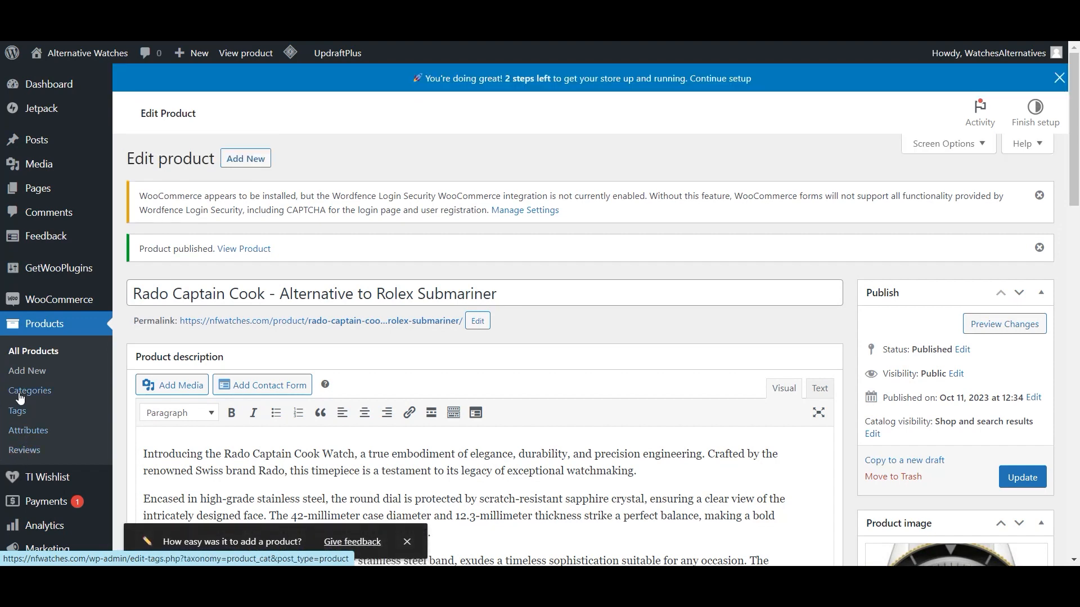
- Review the list of all products in the shop
click(23, 352)
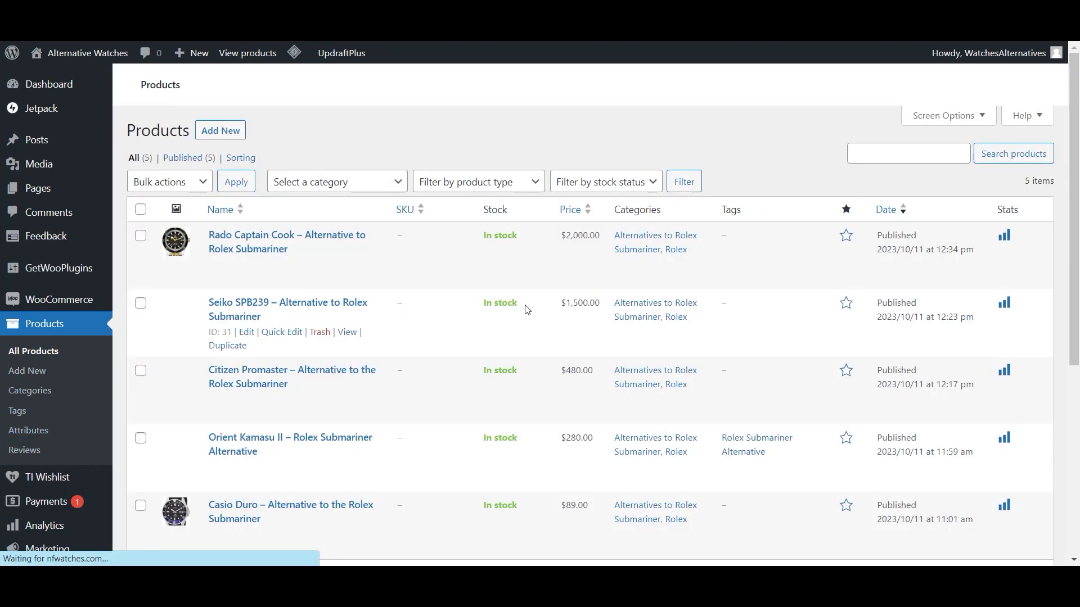
scroll(236, 485, down, 3)
click(227, 229)
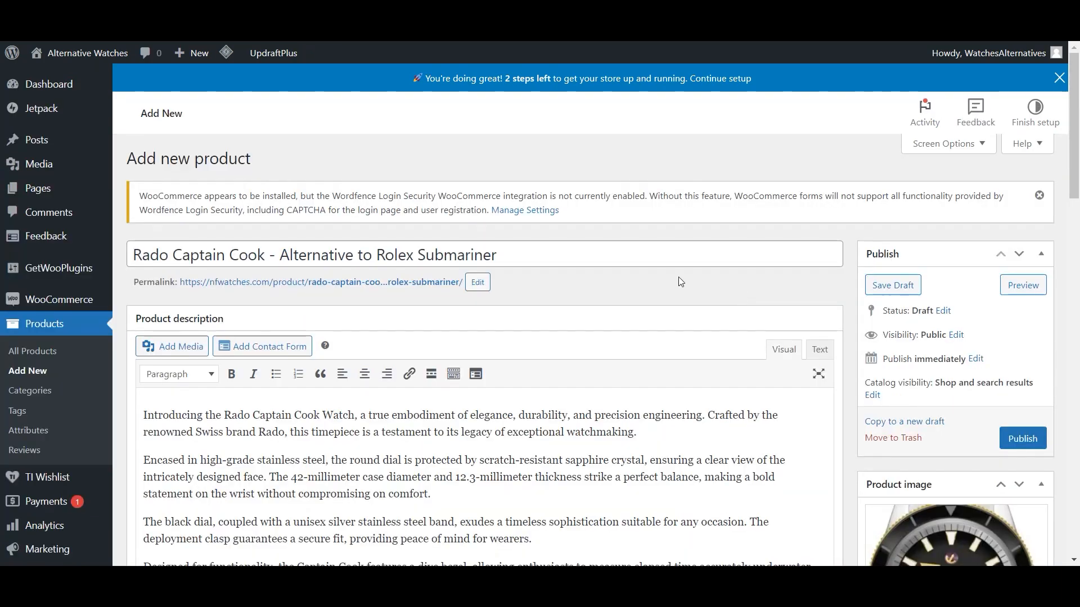
- Enter 2000 as the regular price in the new Rado Captain Cook product's data
click(540, 246)
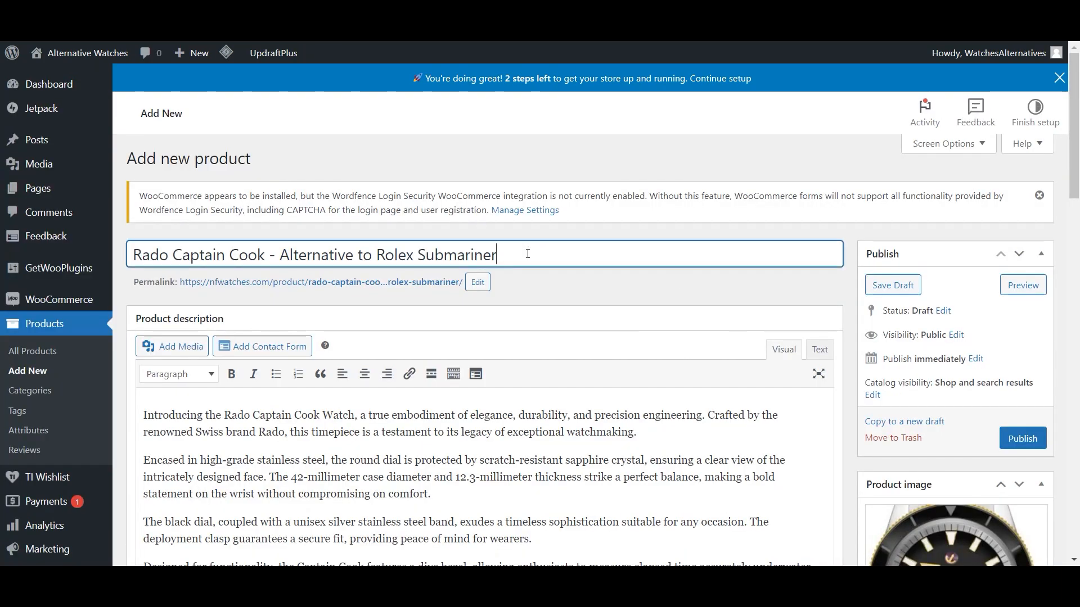
scroll(528, 253, down, 10)
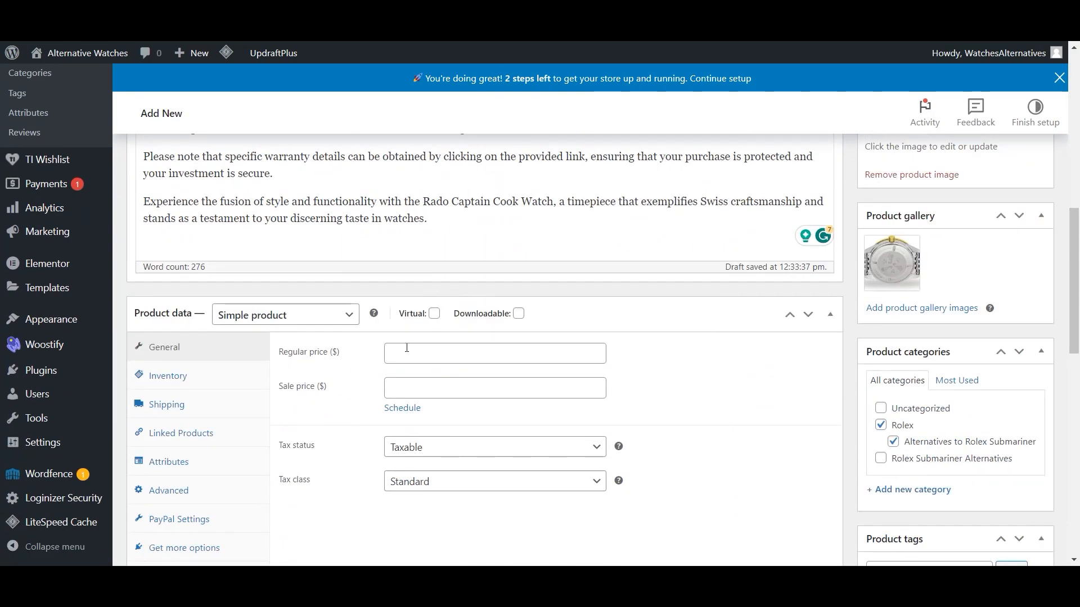
click(406, 352)
text(2000)
click(749, 355)
- Make the new Rado Captain Cook entry an External/Affiliate product with the button text "Buy from Amazon"
click(284, 315)
click(270, 374)
click(469, 355)
click(427, 406)
click(498, 438)
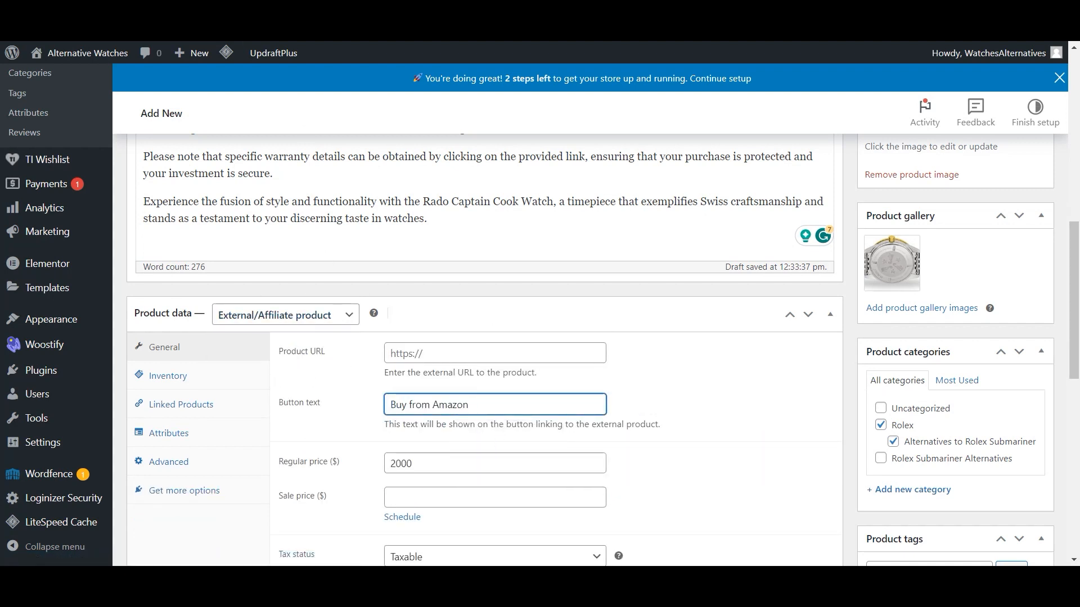
- Copy the watch's Amazon page address into the Rado Captain Cook product's external product URL
click(256, 17)
click(598, 248)
scroll(598, 248, up, 20)
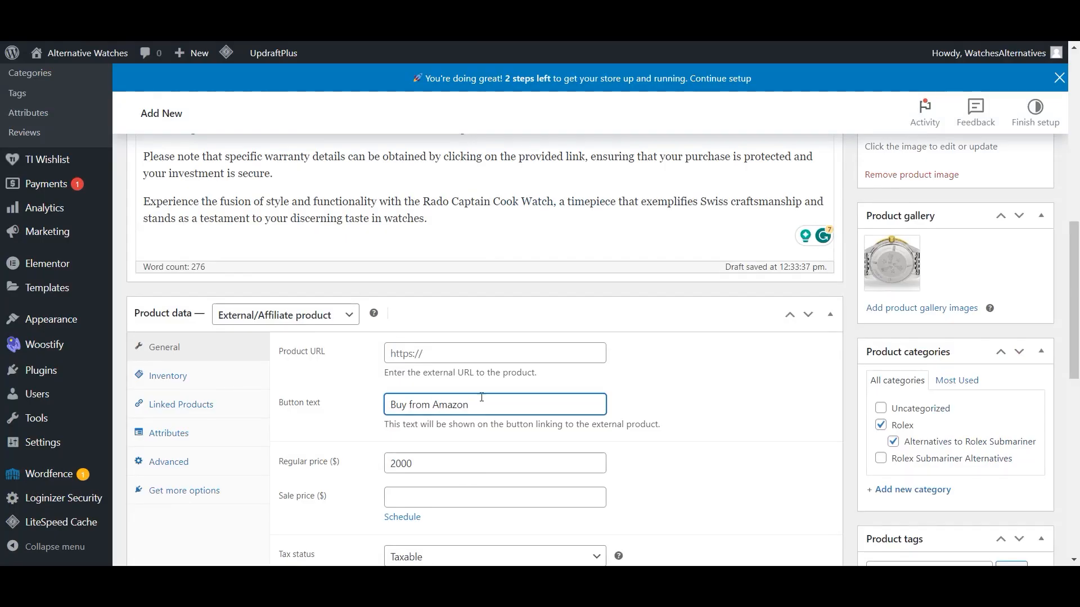
click(447, 353)
key(ctrl+v)
click(708, 390)
scroll(709, 390, down, 3)
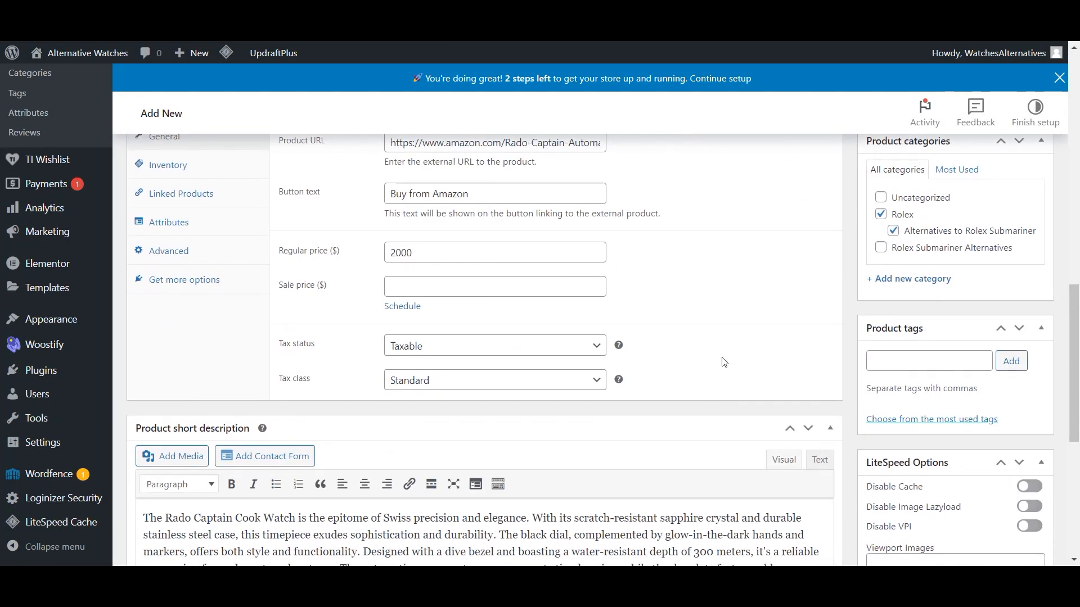
- Publish the Rado Captain Cook affiliate product and return to the list of all products
scroll(724, 363, up, 15)
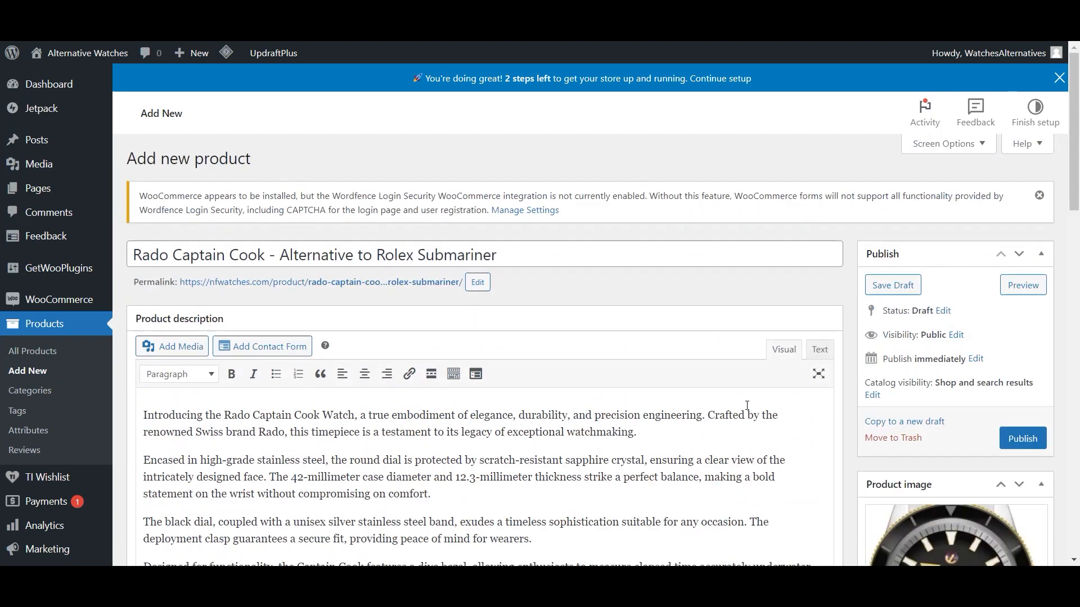
click(1023, 438)
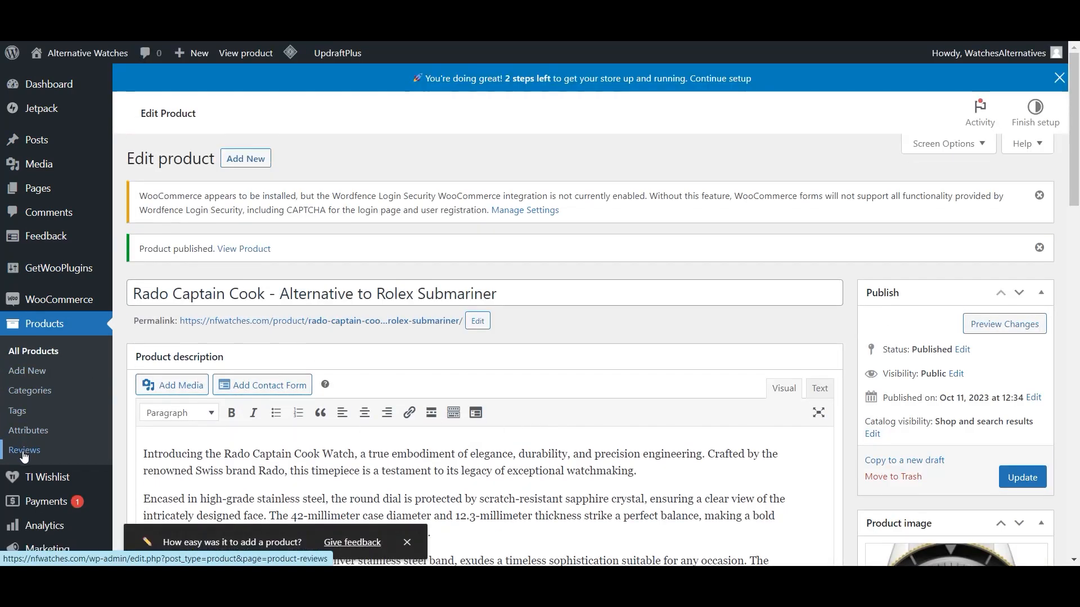
click(17, 351)
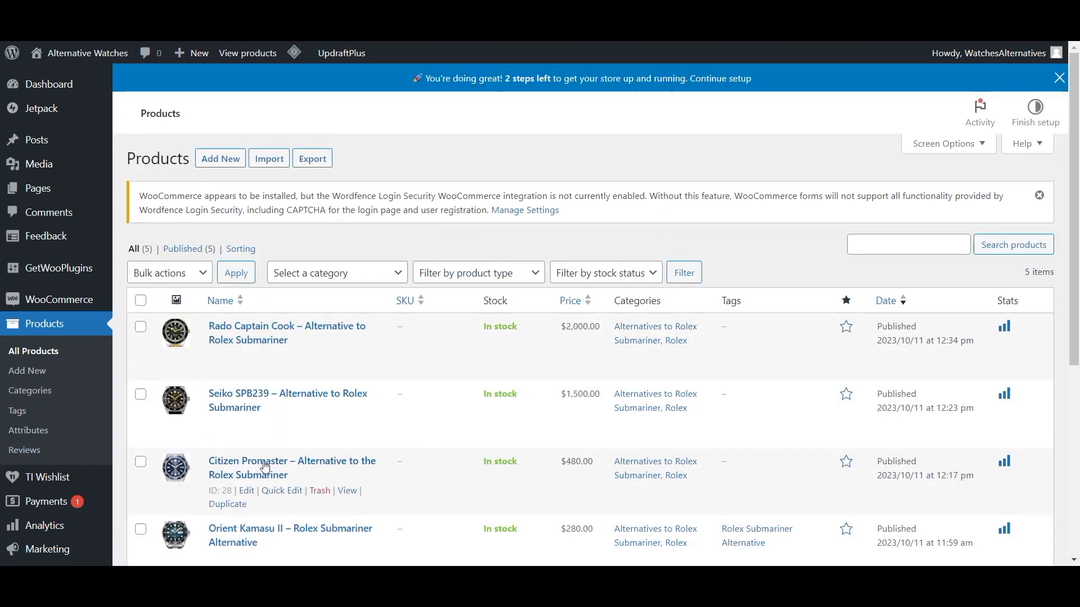
scroll(270, 458, down, 3)
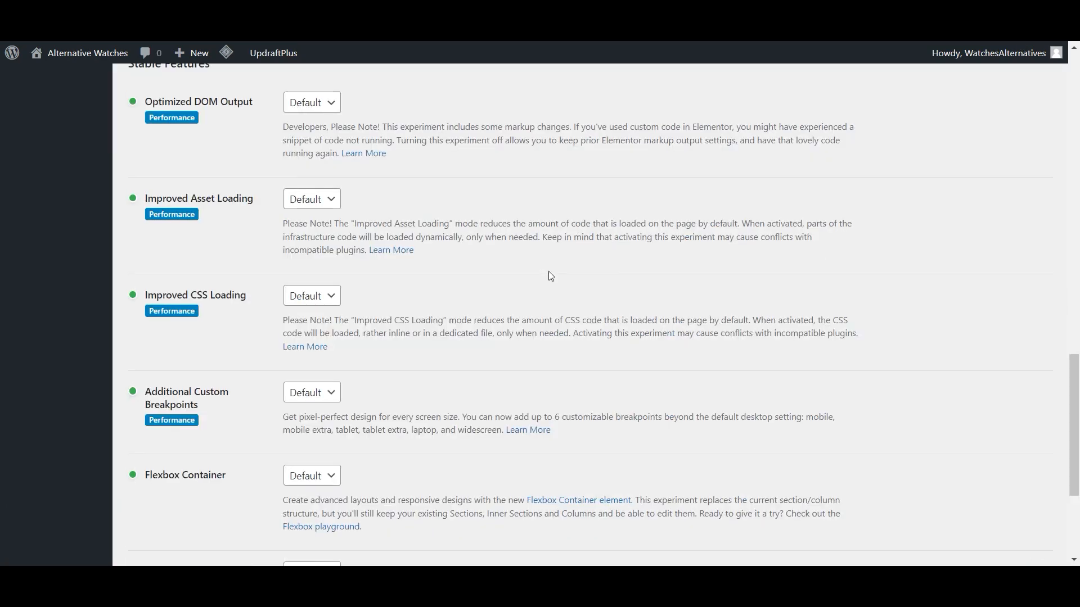
- Activate the Flexbox Container feature in Elementor's settings and save the changes
scroll(550, 275, up, 20)
click(28, 205)
click(371, 259)
scroll(417, 316, down, 15)
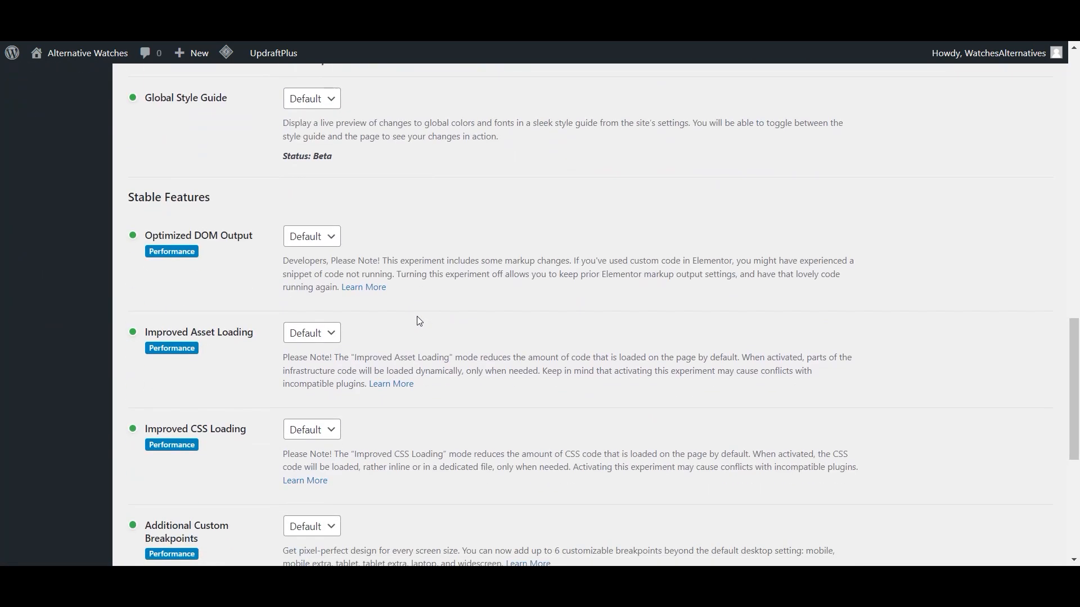
scroll(418, 317, down, 5)
click(324, 330)
click(336, 359)
scroll(440, 342, down, 1)
click(163, 493)
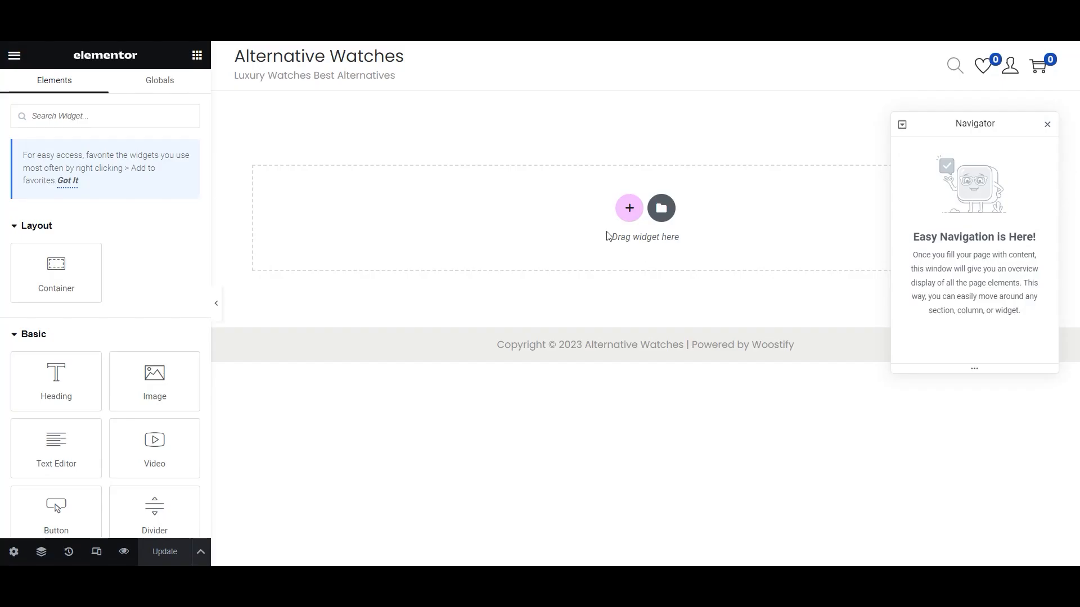
- Add a container to the empty page and place a heading in it reading "Best Luxury Watches Alternatives"
drag(56, 269, 641, 231)
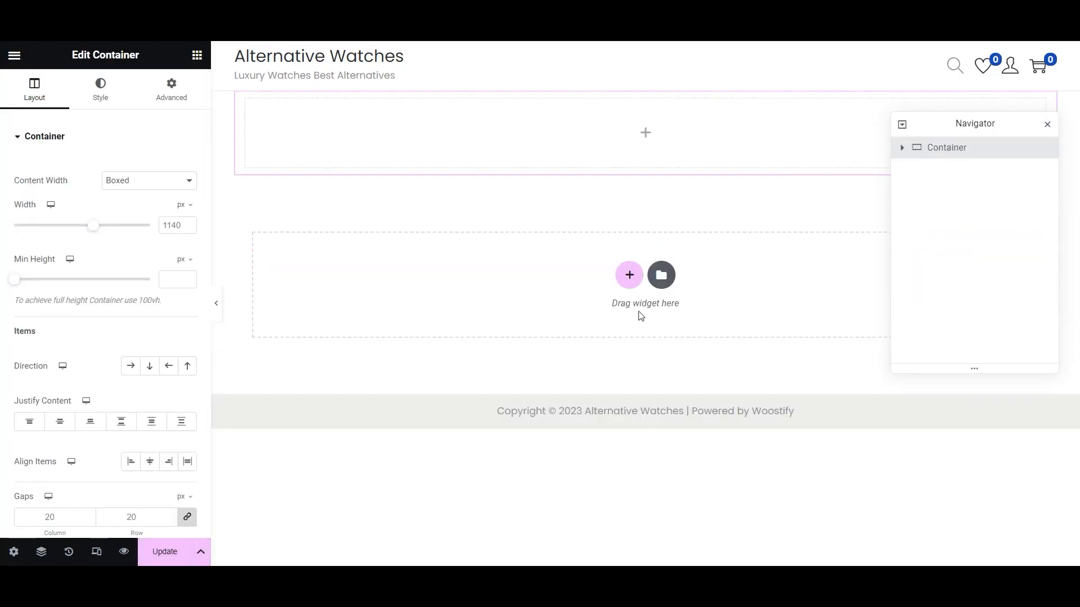
click(197, 55)
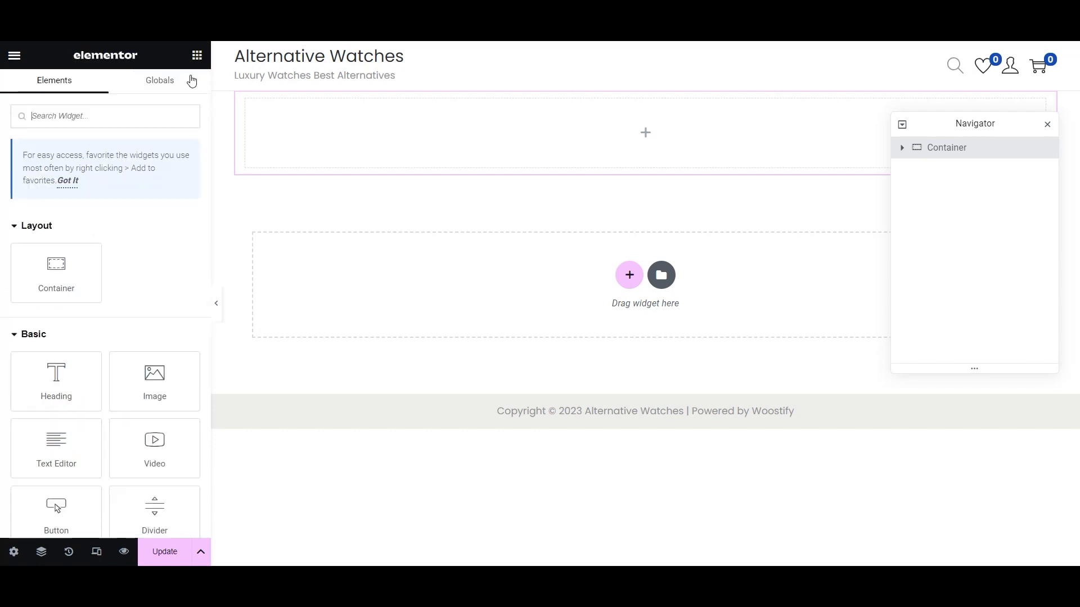
drag(57, 377, 465, 134)
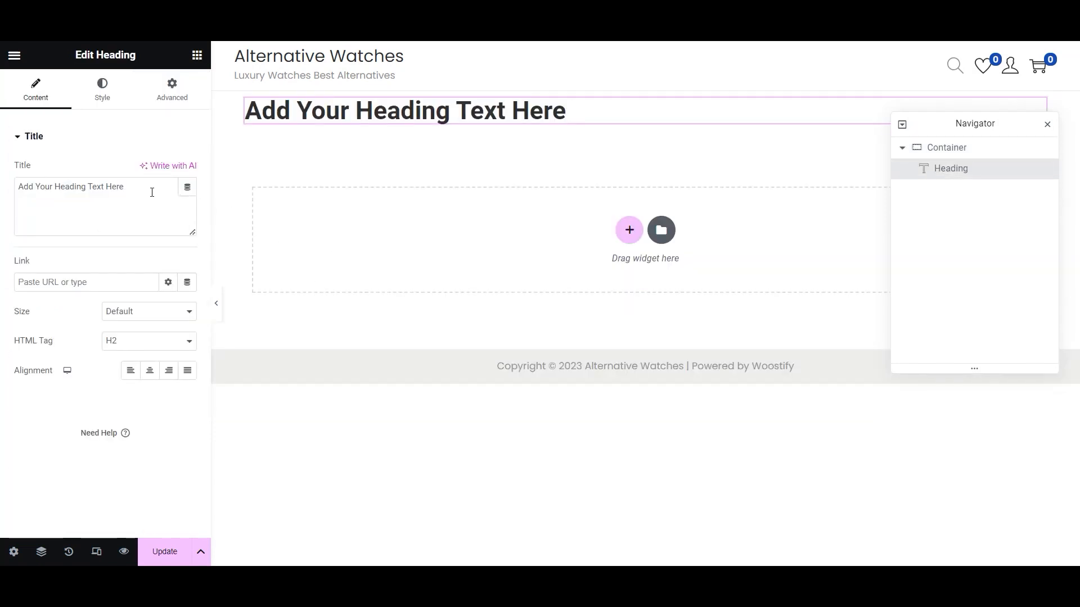
drag(152, 194, 3, 179)
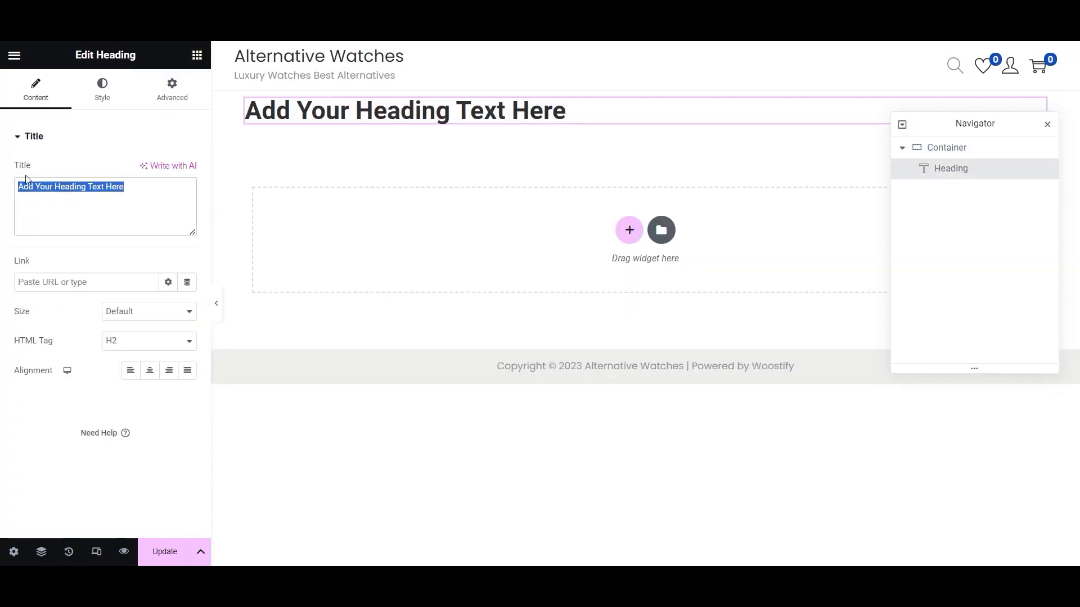
text(Best Luxury Watches Alternatives)
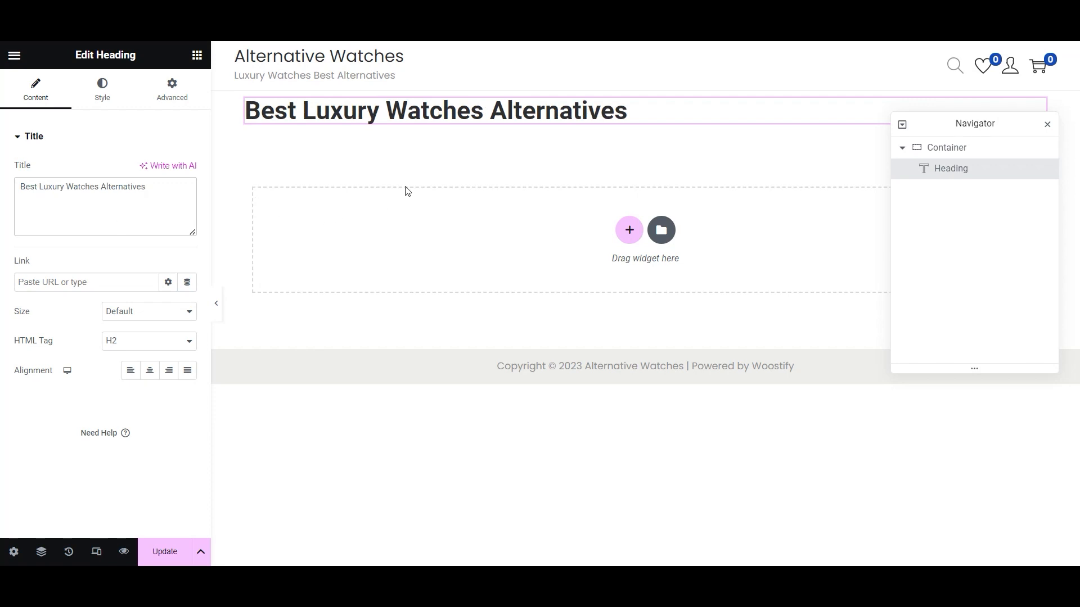
- Set the "Best Luxury Watches Alternatives" heading's font size to 30 px and update the page
click(103, 93)
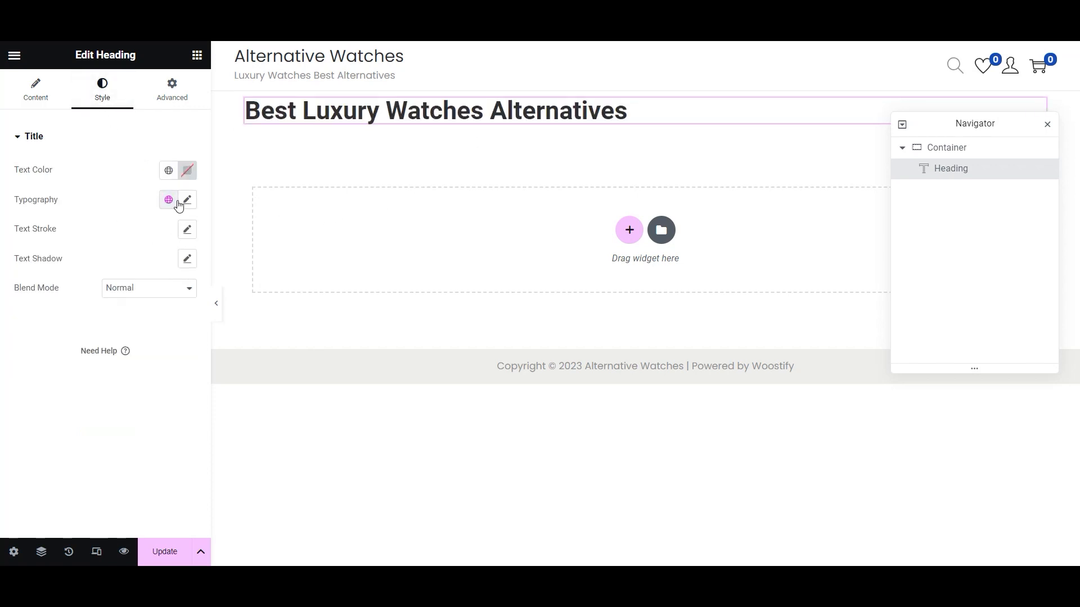
click(187, 200)
click(163, 311)
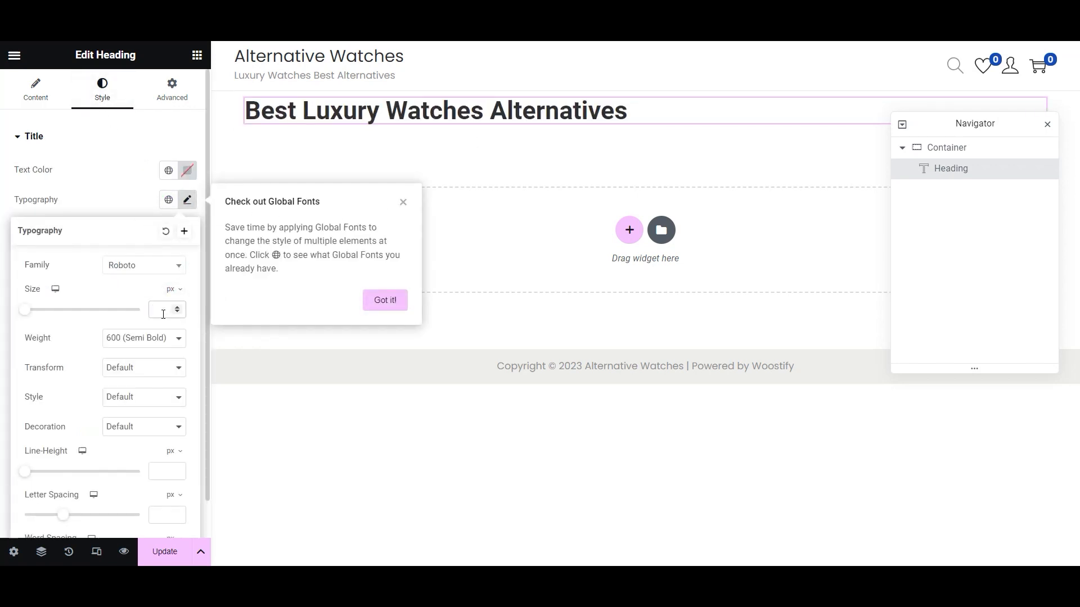
text(20)
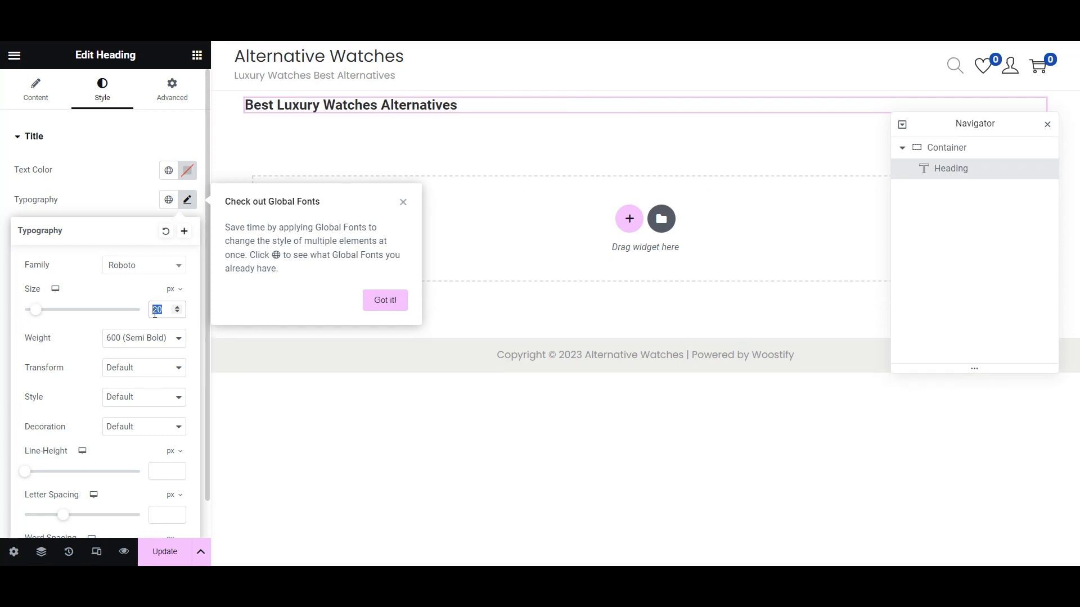
text(30)
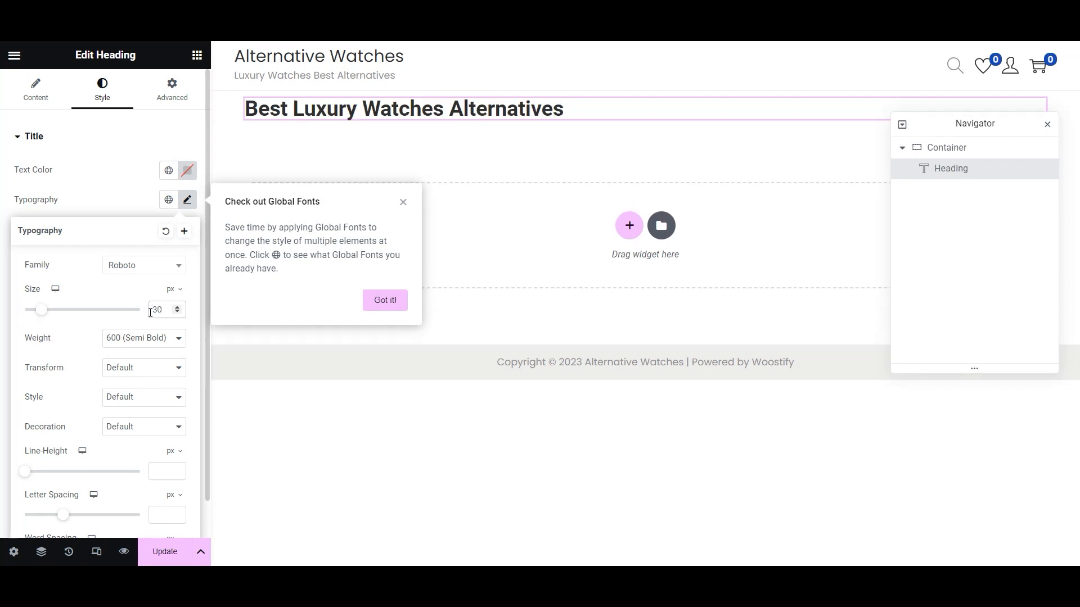
click(163, 551)
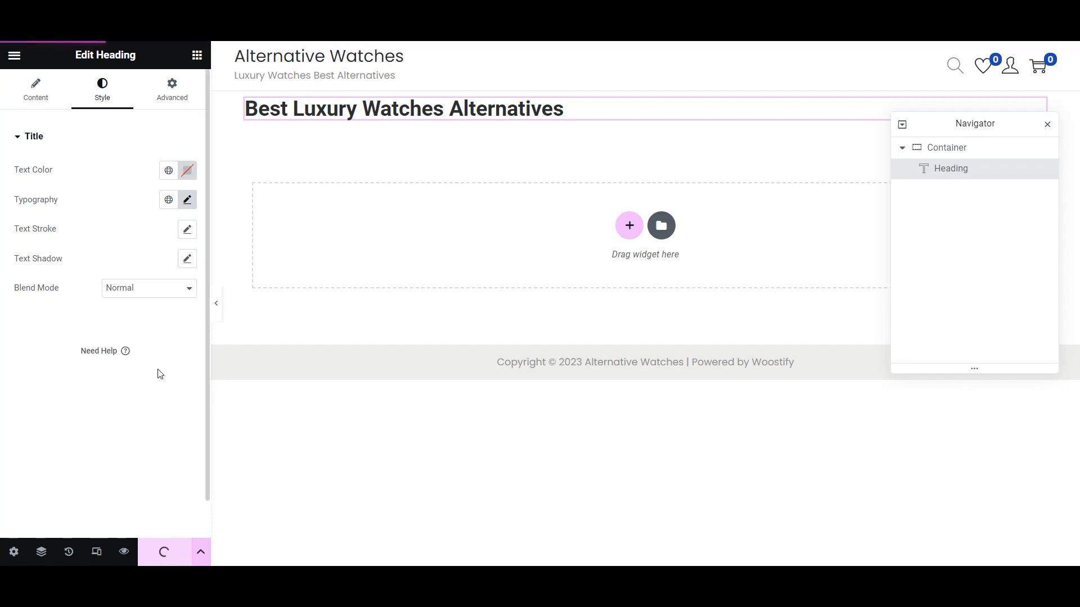
- Add a second Heading widget below the first one in the container and select its placeholder text
click(197, 54)
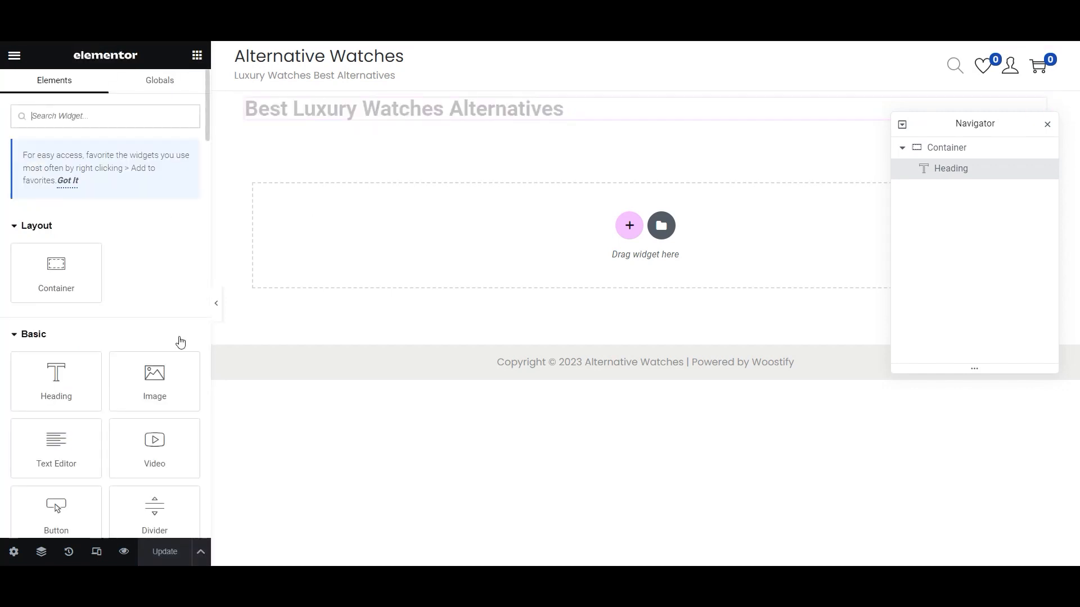
drag(56, 381, 537, 145)
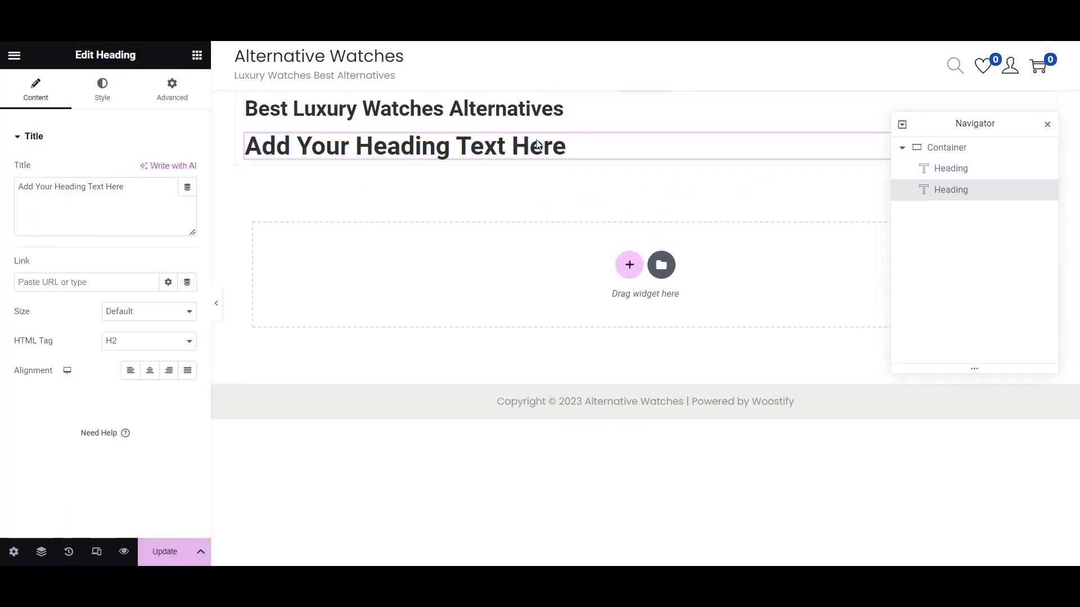
click(137, 193)
key(ctrl+a)
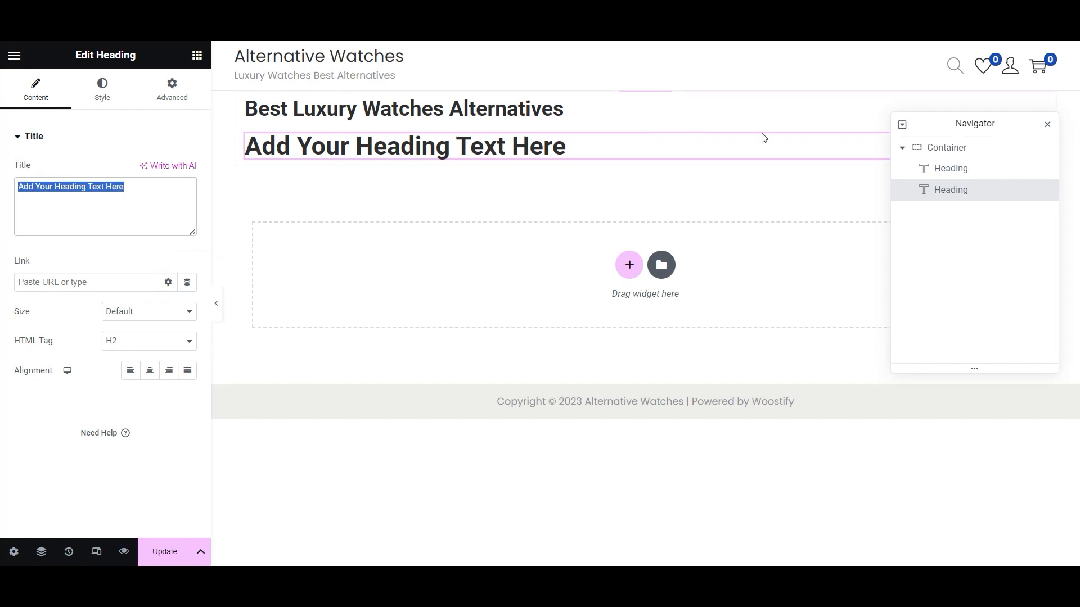
key(alt+Tab)
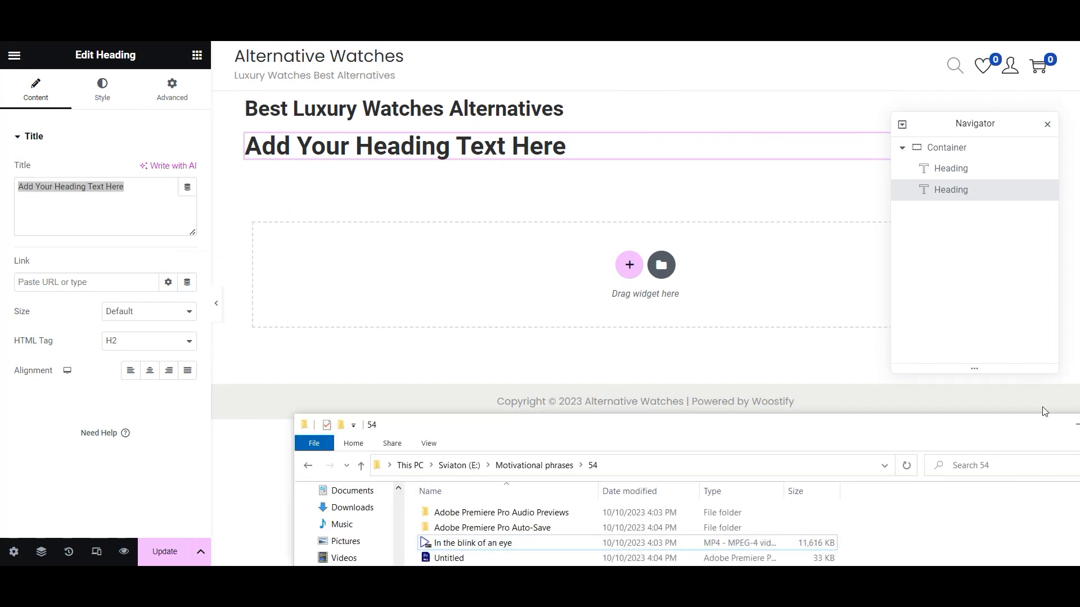
drag(1044, 416, 810, 365)
key(alt+Tab)
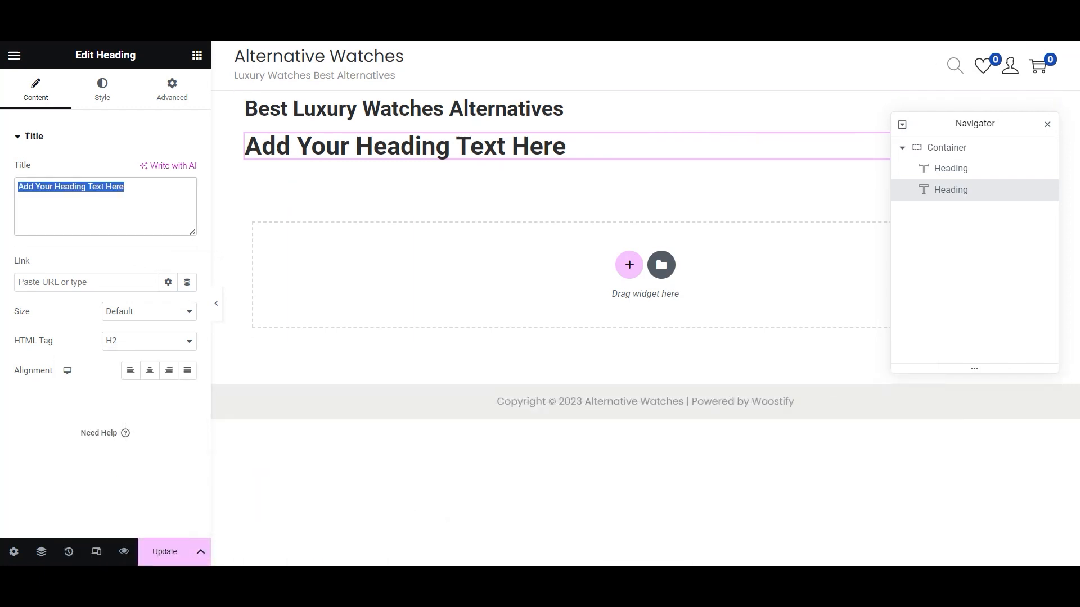
- Replace the second heading's text with the copied slogan "Elegance Meets Affordability: Your Luxury Alternative"
key(alt+Tab)
drag(422, 118, 691, 126)
key(ctrl+c)
key(alt+Tab)
key(ctrl+v)
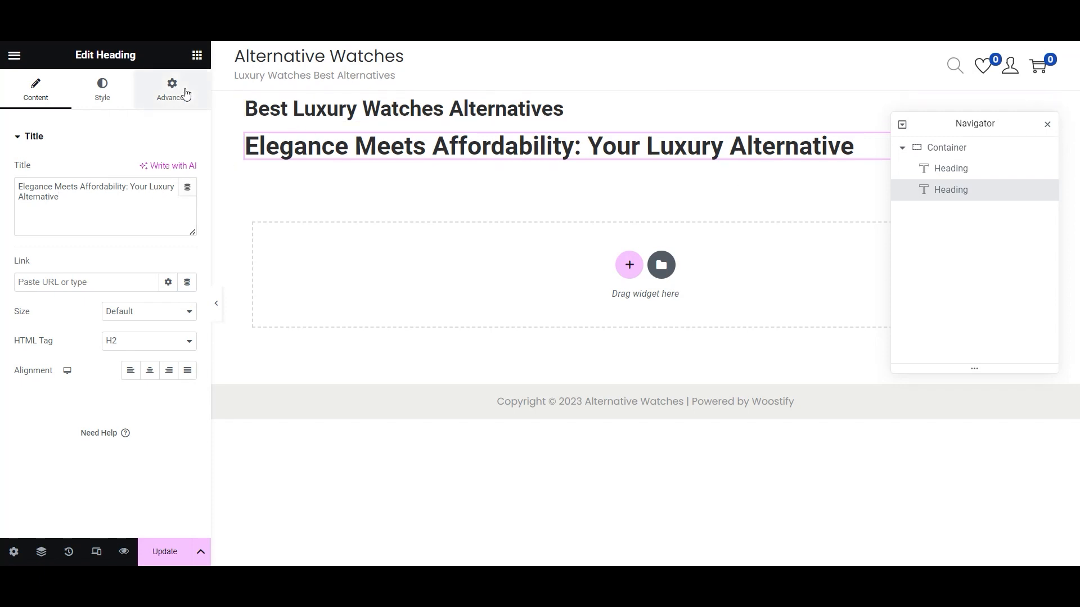
- Add a third heading below the slogan in the same container with the text "Luxury Watches"
click(197, 55)
drag(57, 381, 585, 169)
triple_click(158, 189)
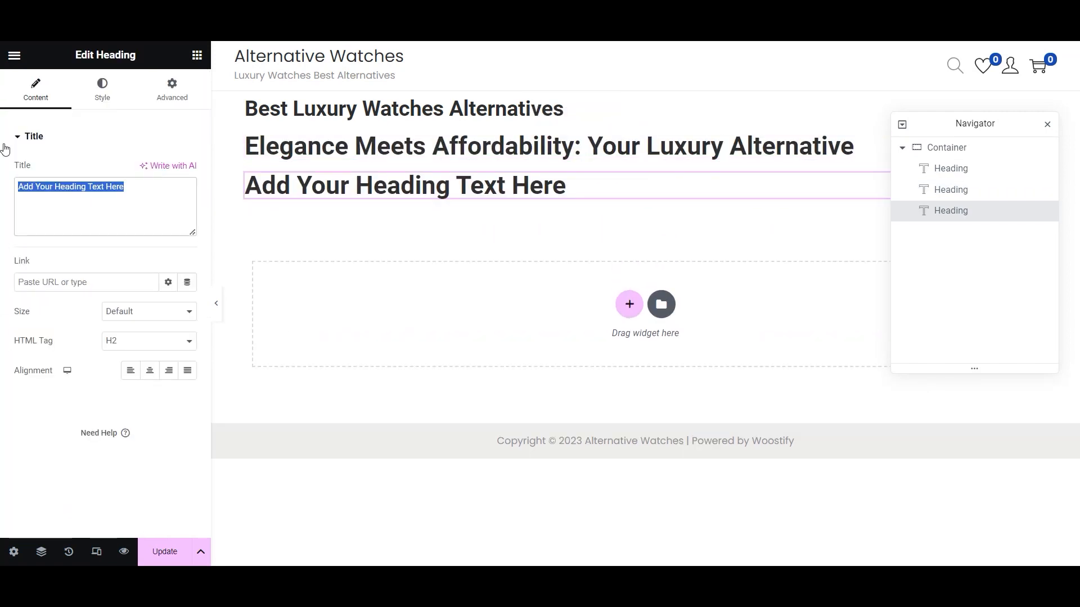
text(Luxury WATCHES)
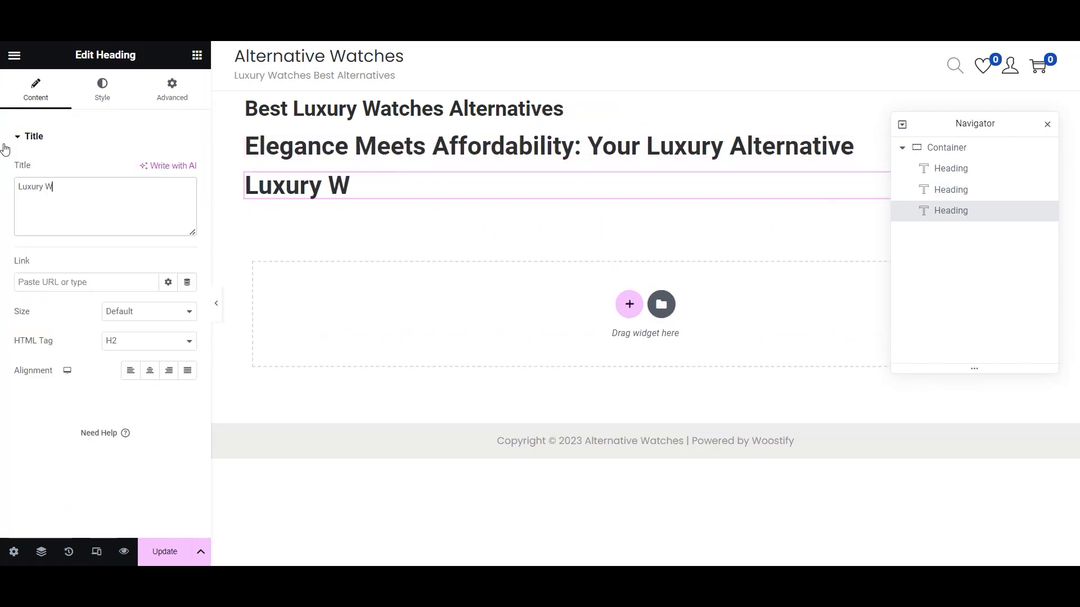
key(BackSpace)
key(BackSpace)
key(BackSpace)
key(BackSpace)
key(BackSpace)
key(BackSpace)
text(atches)
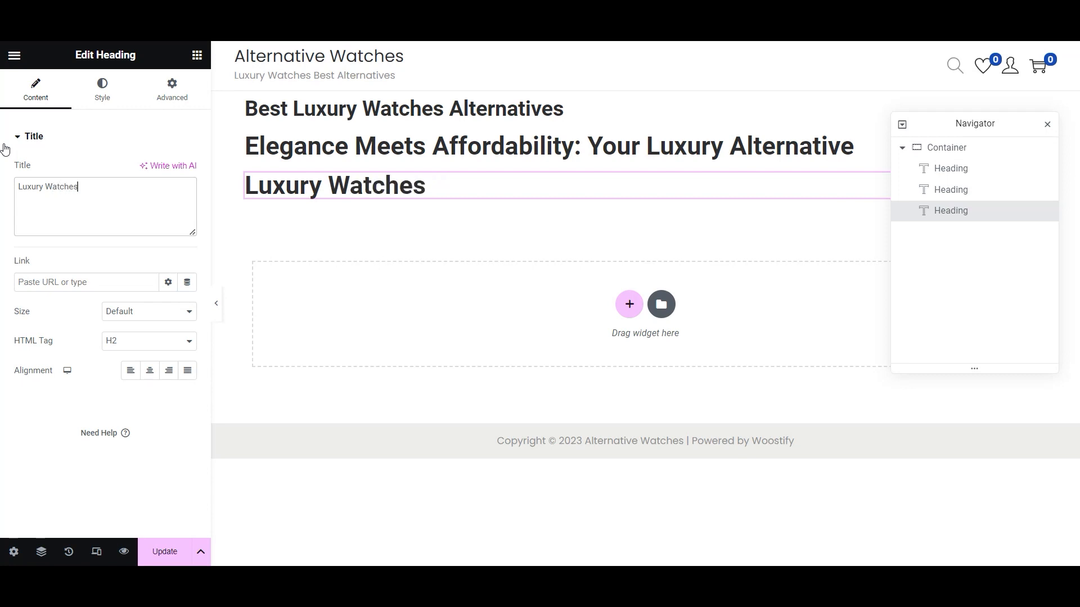
- Set the "Luxury Watches" heading's font size to 100 px and its weight to 800 (Extra Bold)
click(103, 89)
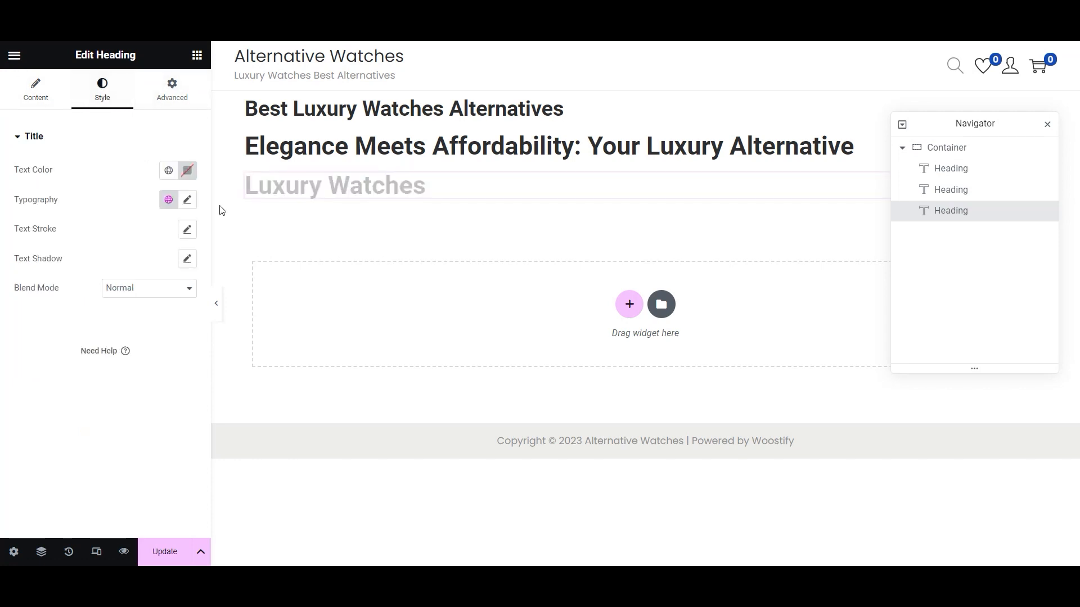
click(189, 200)
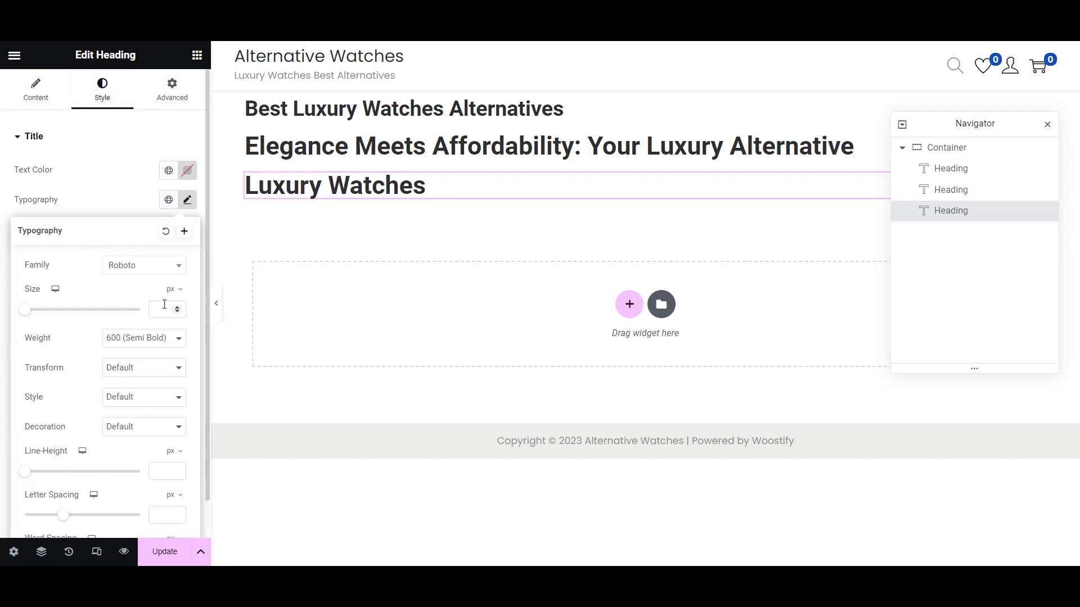
text(55)
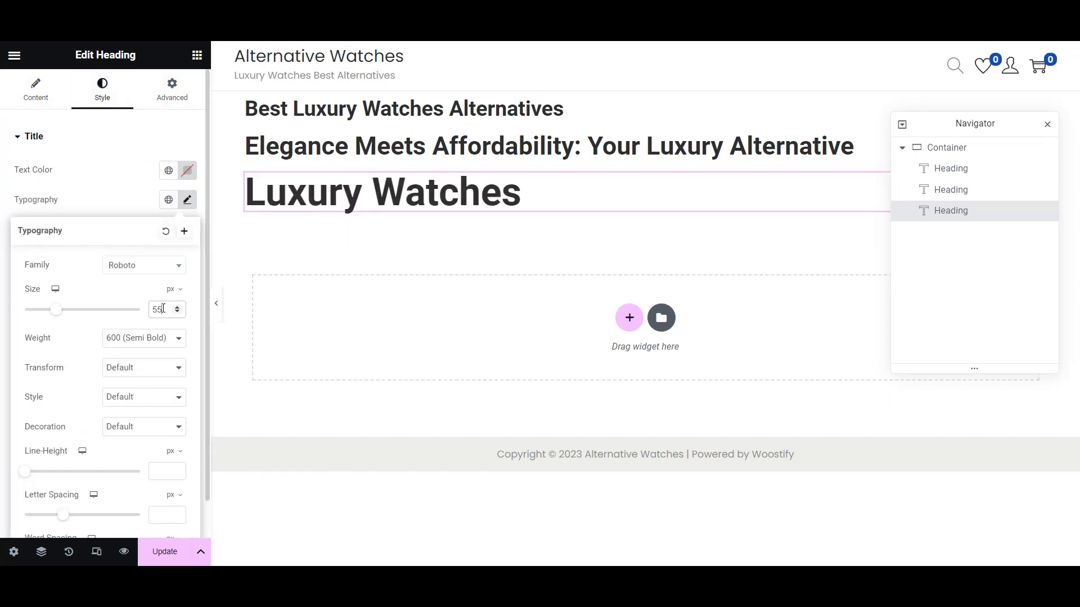
text(70)
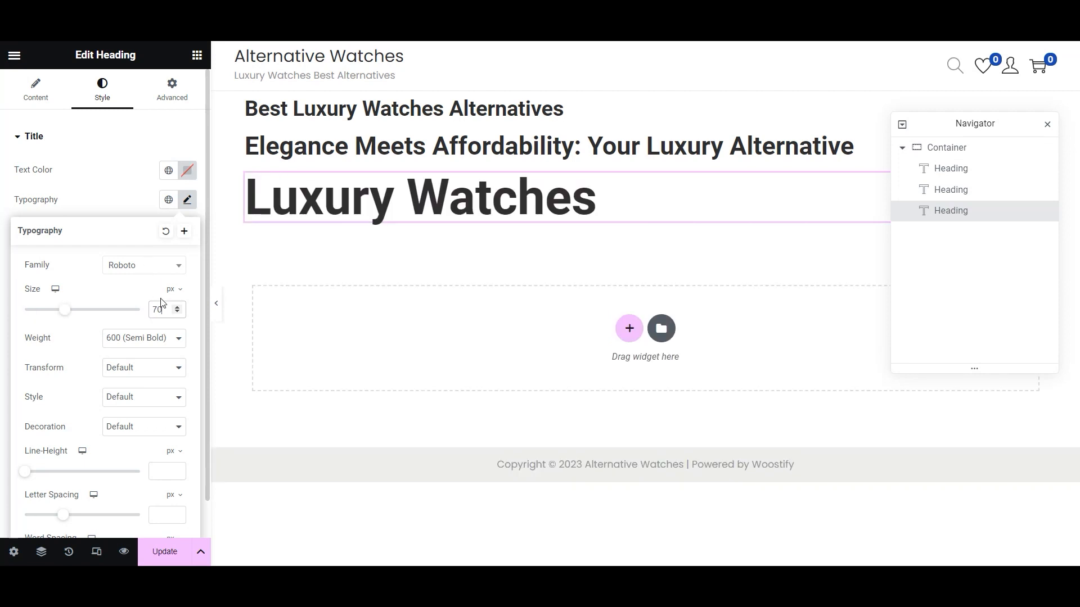
text(100)
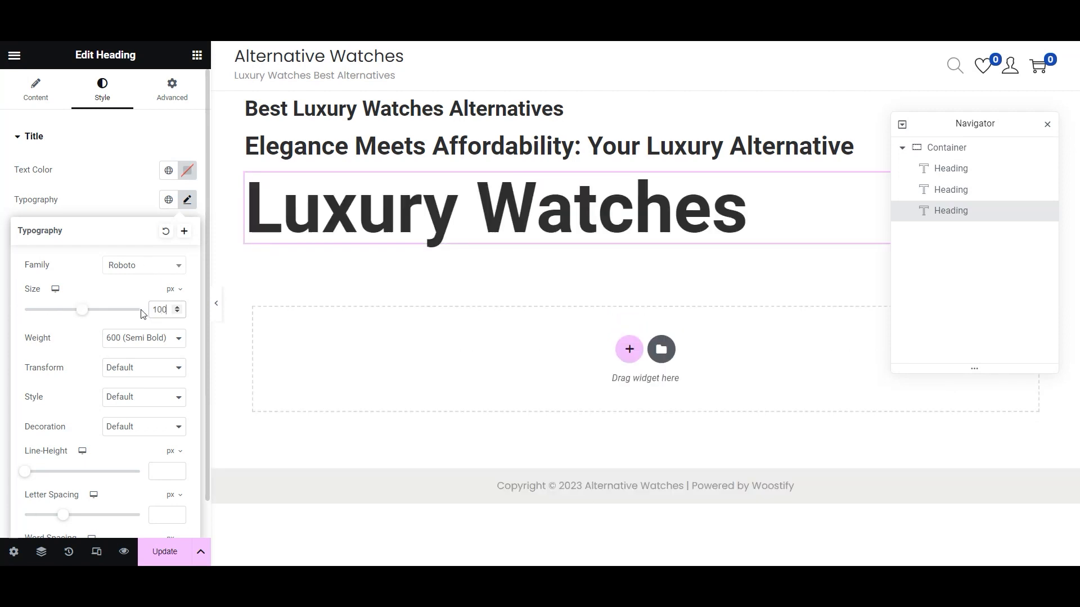
click(162, 344)
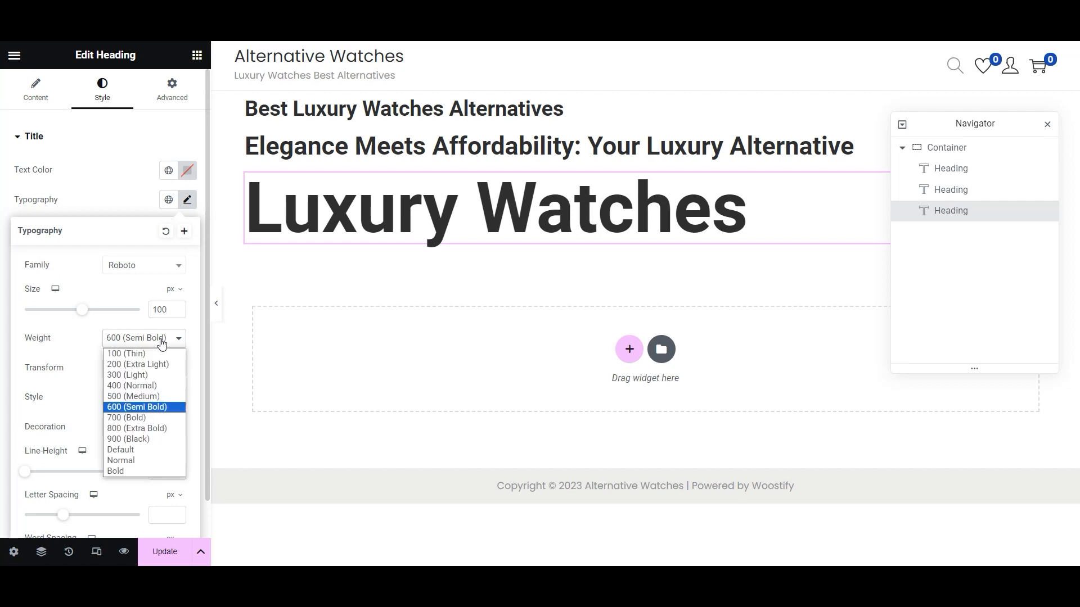
click(154, 430)
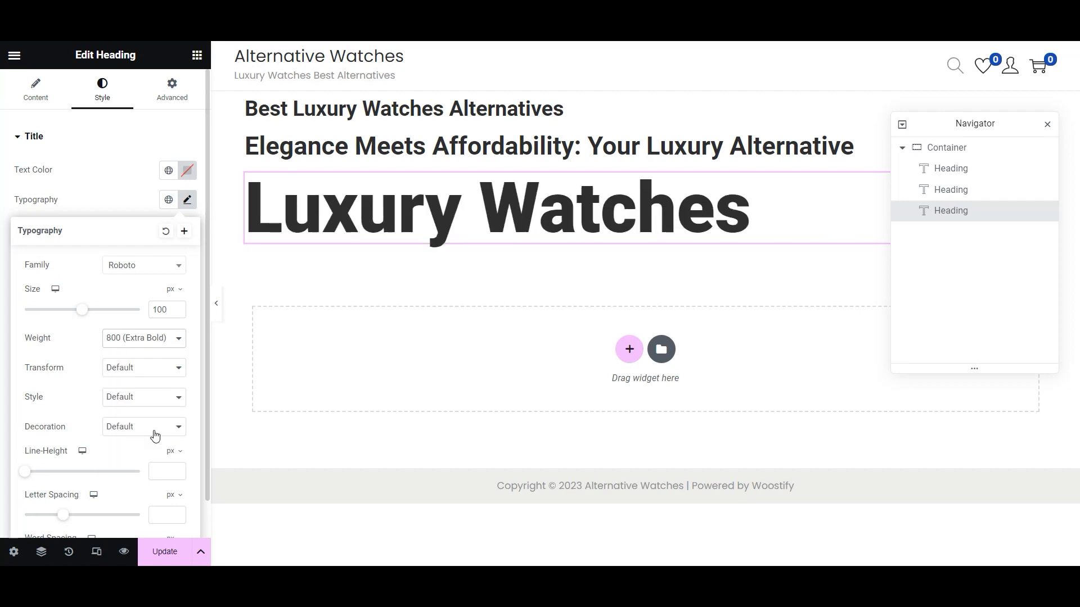
click(103, 207)
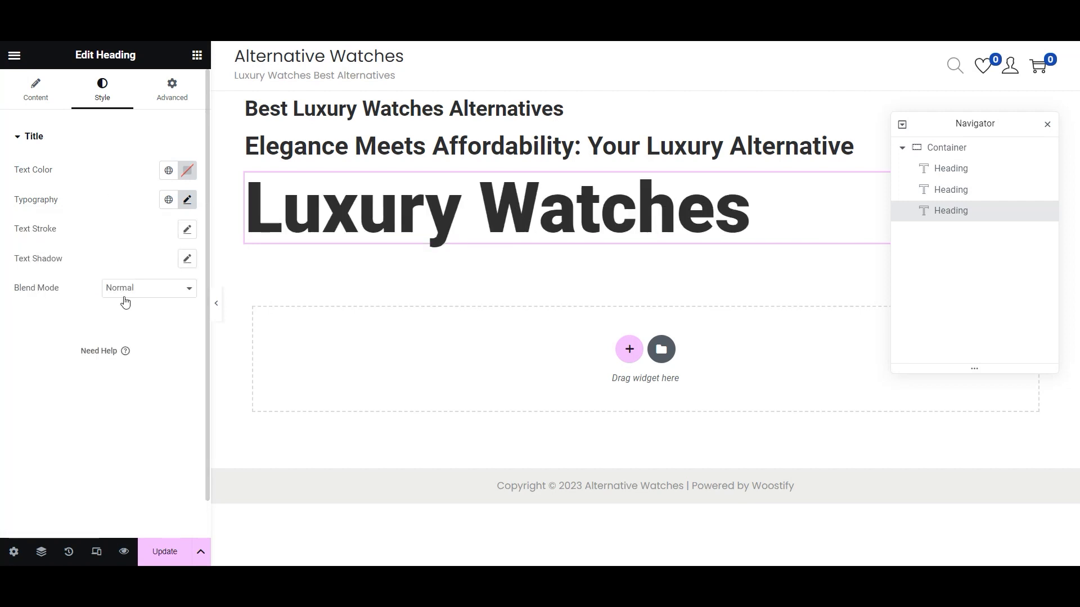
- Try centre alignment on the "Luxury Watches" heading
click(36, 93)
click(149, 370)
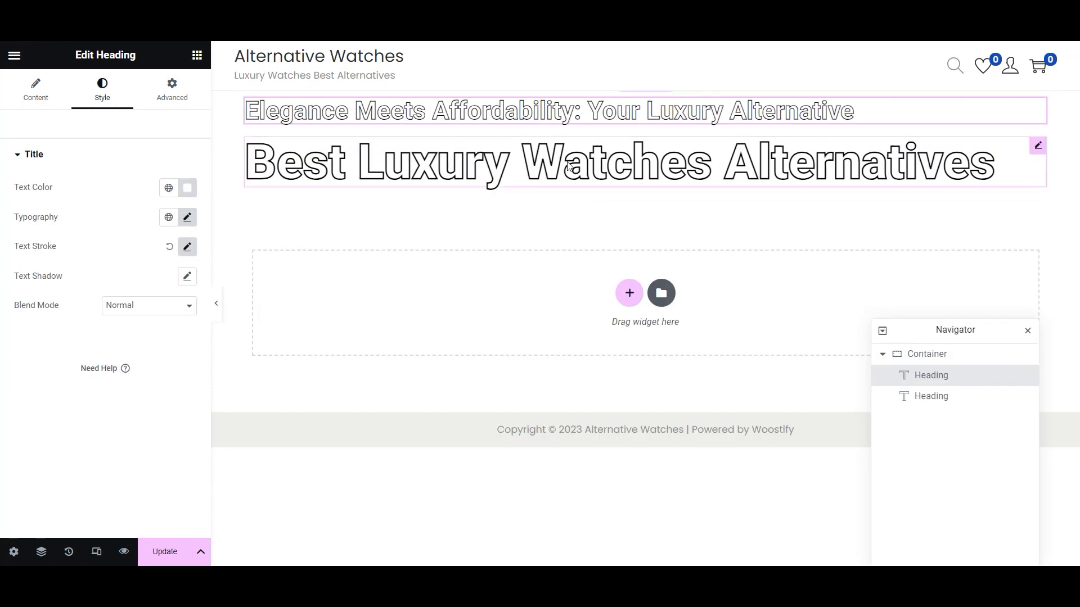
- Check the slogan heading's text colour and text stroke settings
click(187, 188)
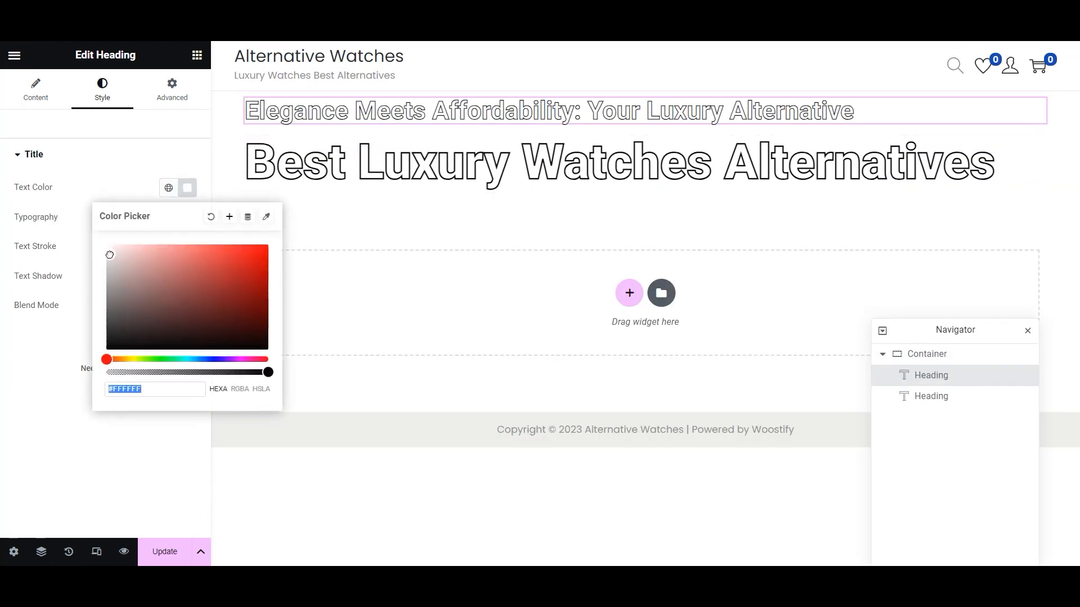
click(101, 162)
click(21, 155)
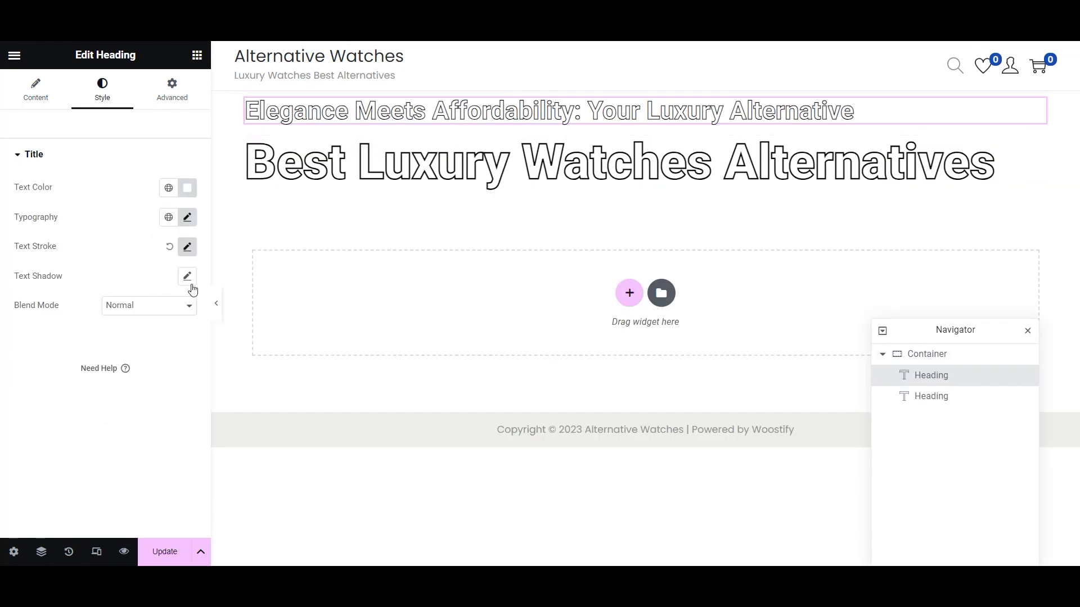
click(190, 259)
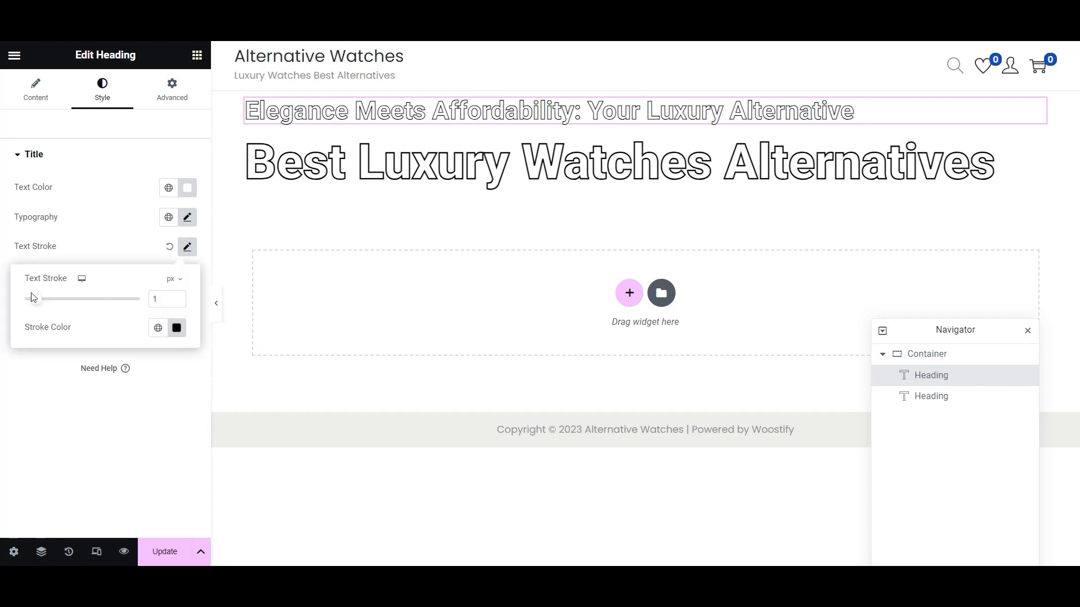
drag(36, 306, 39, 305)
click(113, 221)
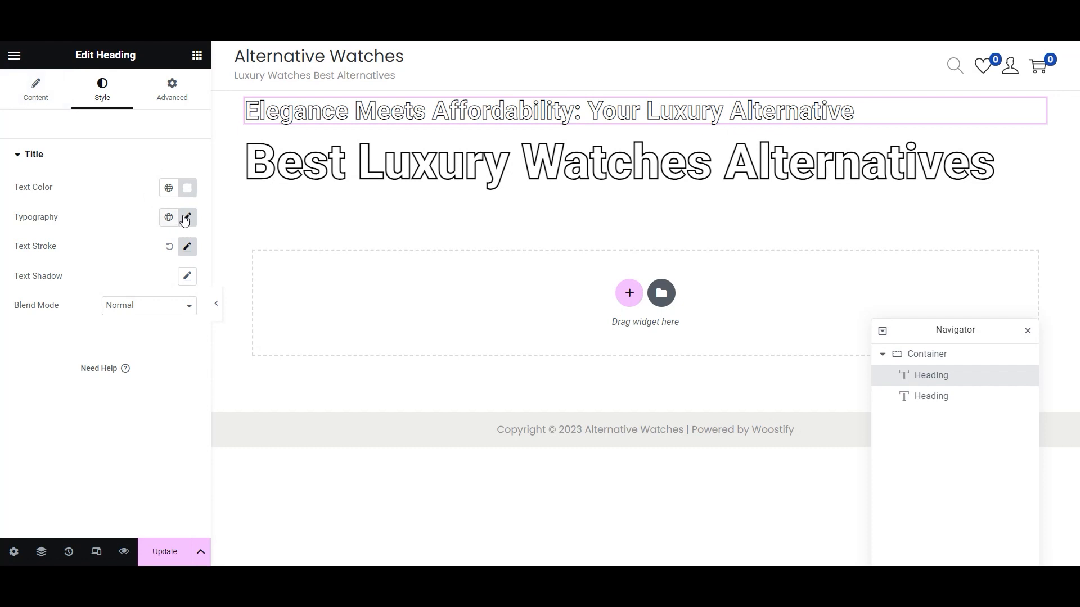
- Set the slogan heading's font weight to 800 (Extra Bold) and save the page
click(186, 219)
click(176, 354)
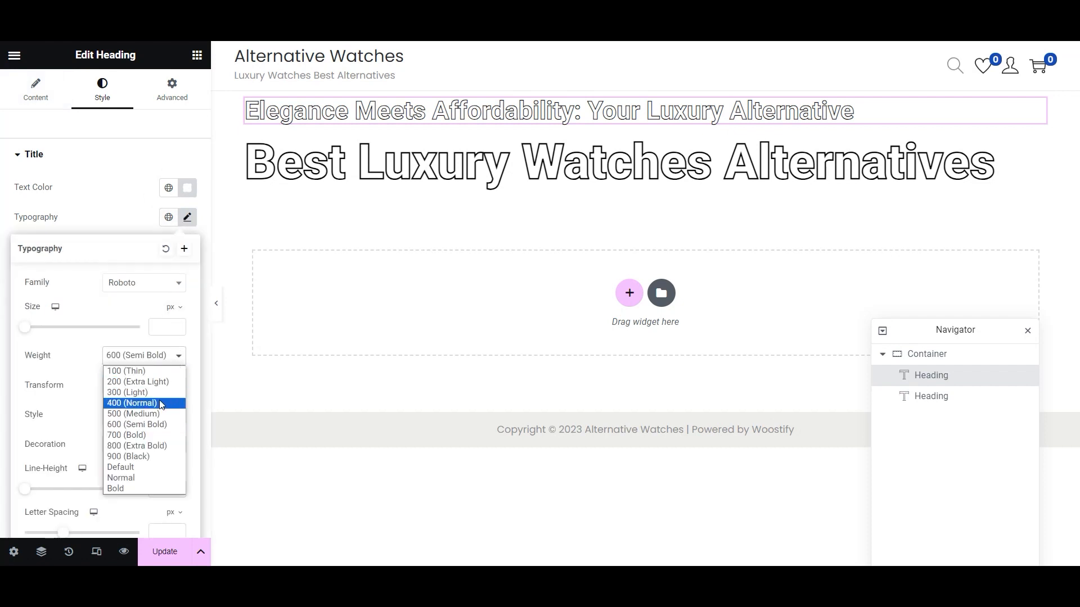
click(144, 436)
click(186, 359)
click(142, 449)
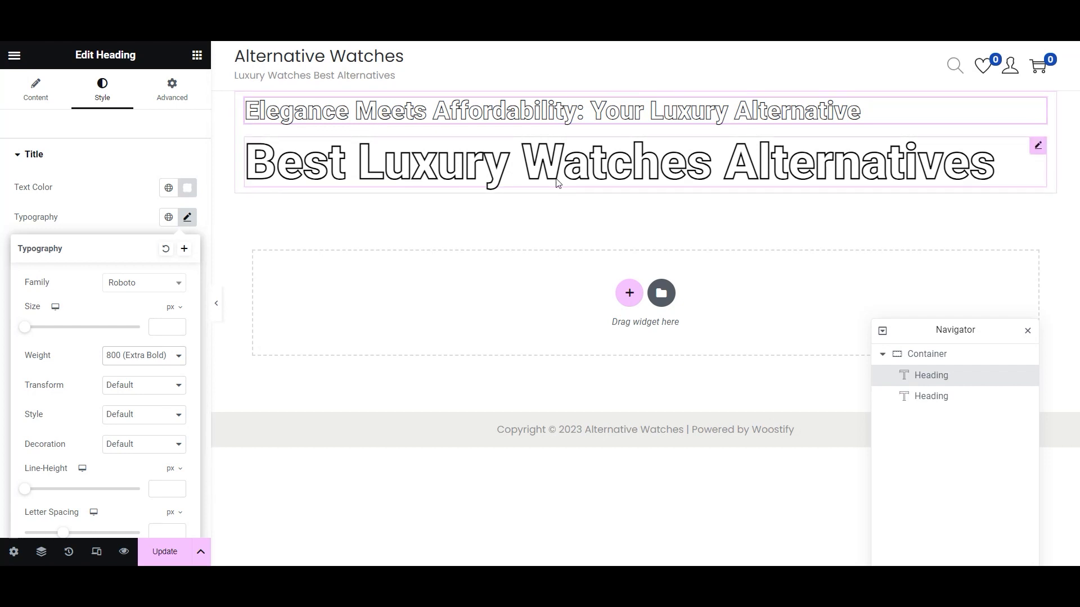
click(111, 154)
click(165, 551)
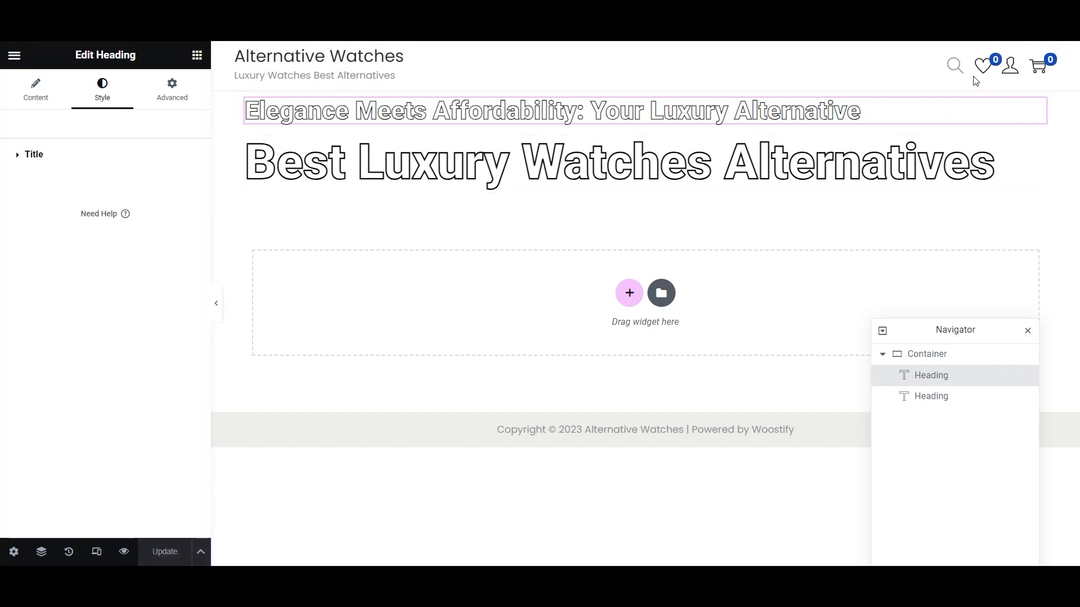
- Add a nested container below the two headings and place a Button widget with the text "Categories" in it
click(197, 54)
drag(84, 265, 444, 219)
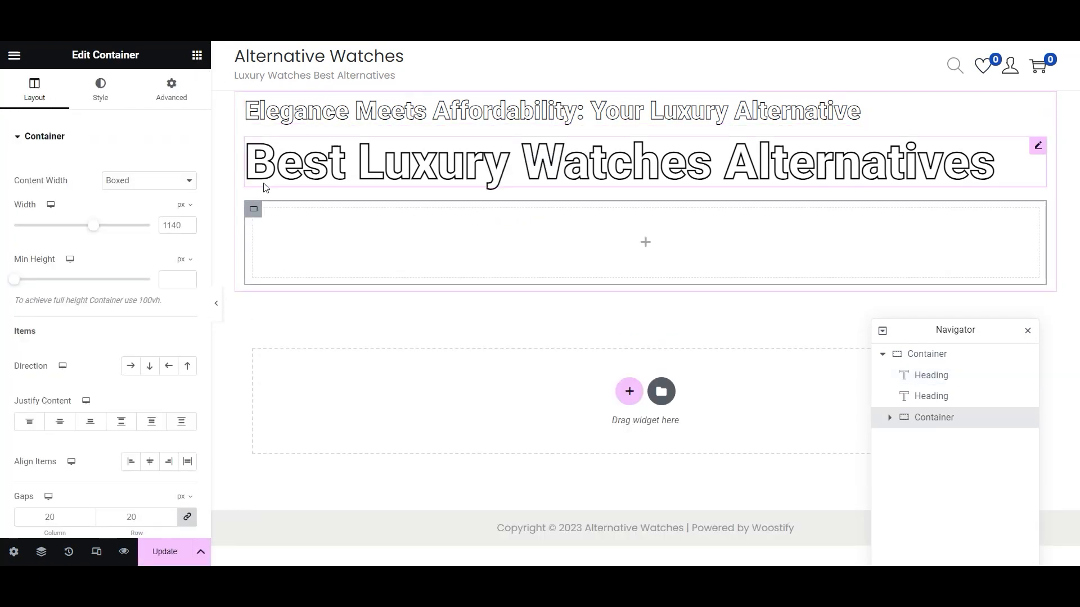
click(197, 54)
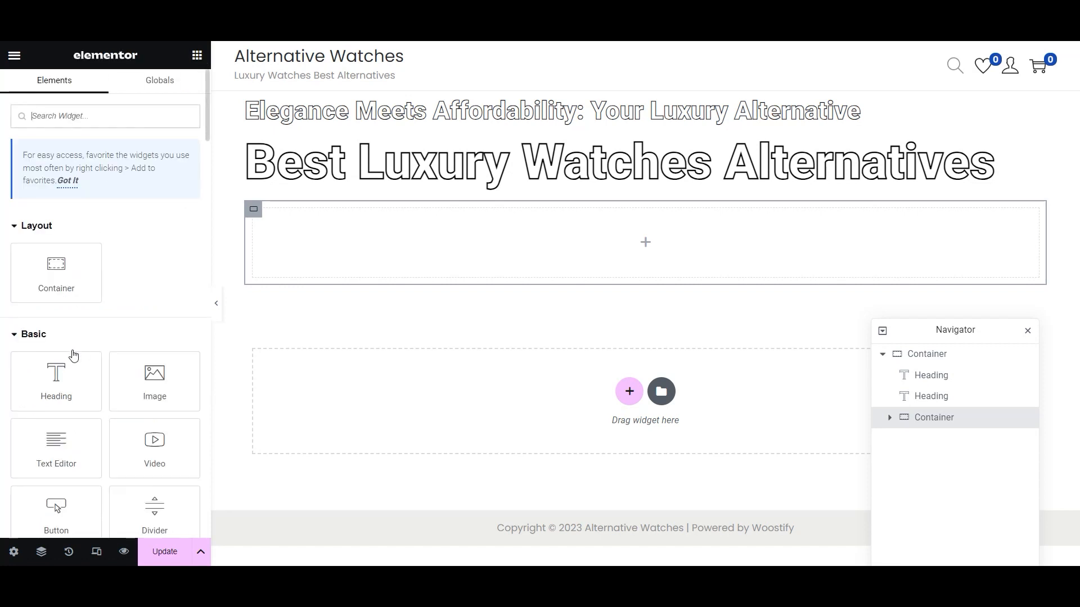
scroll(73, 359, down, 3)
drag(56, 337, 566, 234)
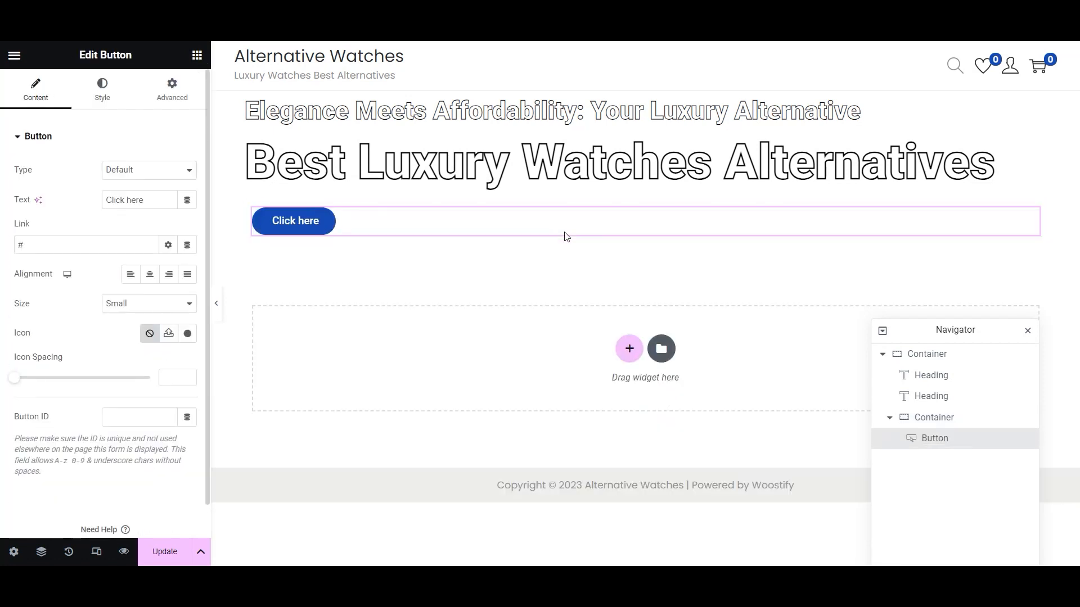
drag(159, 200, 90, 208)
text(Categories)
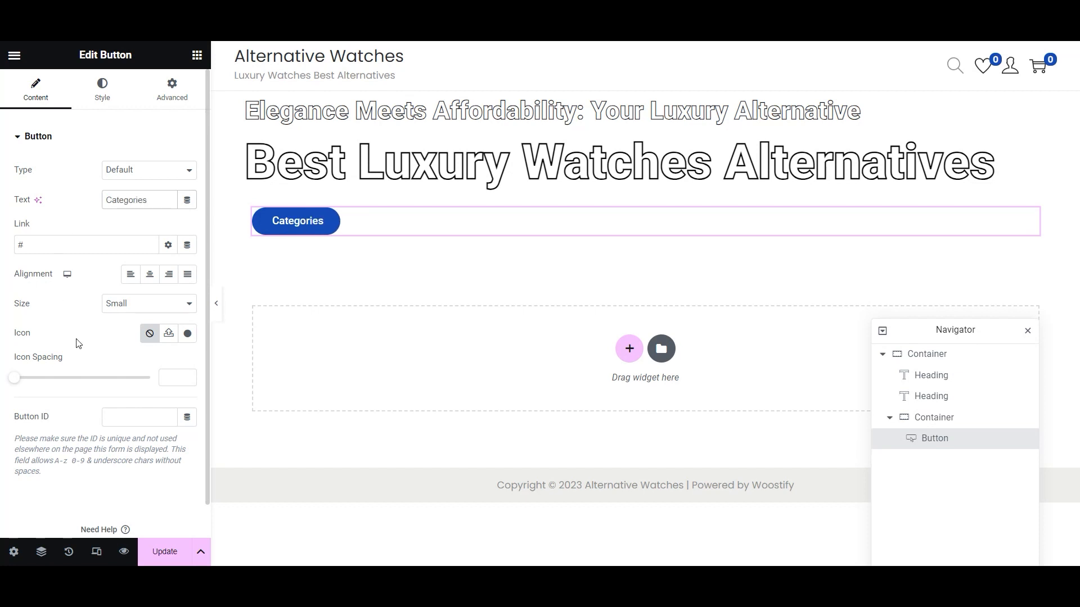
- Set the Categories button's font size to 20 px
click(102, 90)
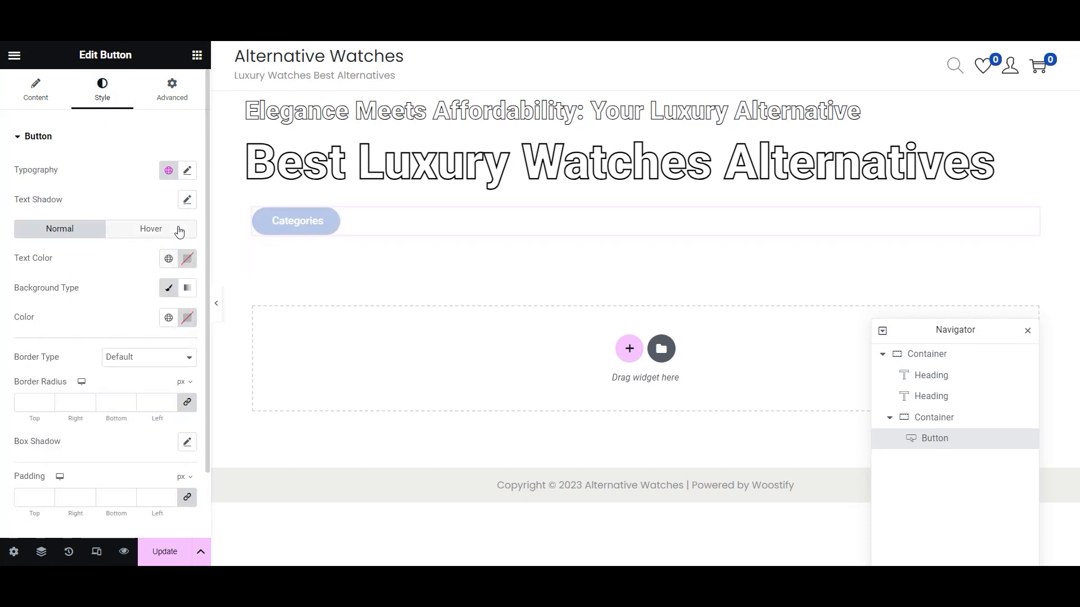
click(187, 171)
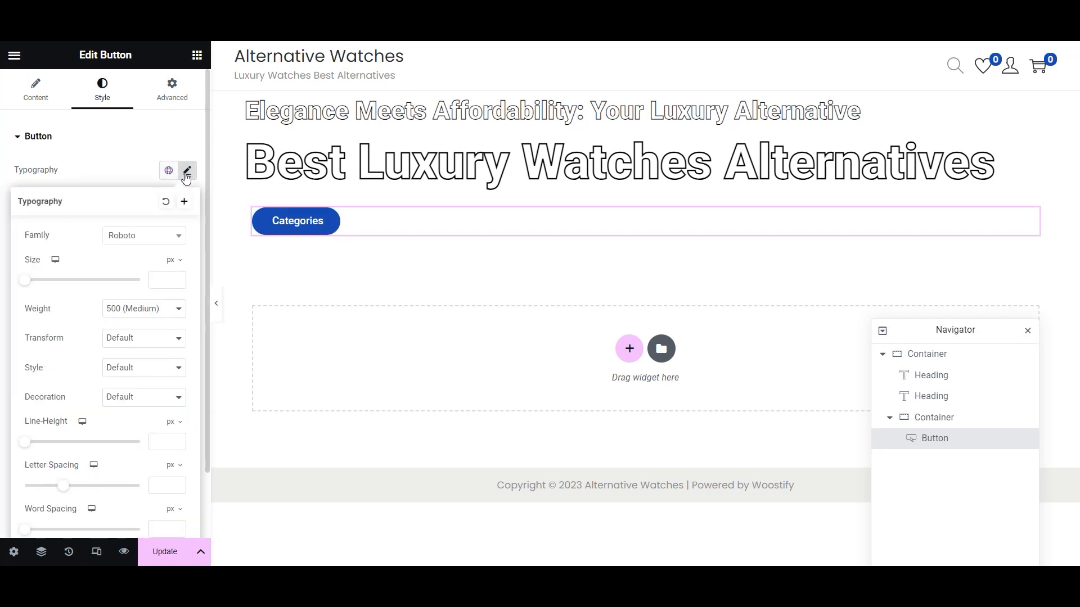
text(20)
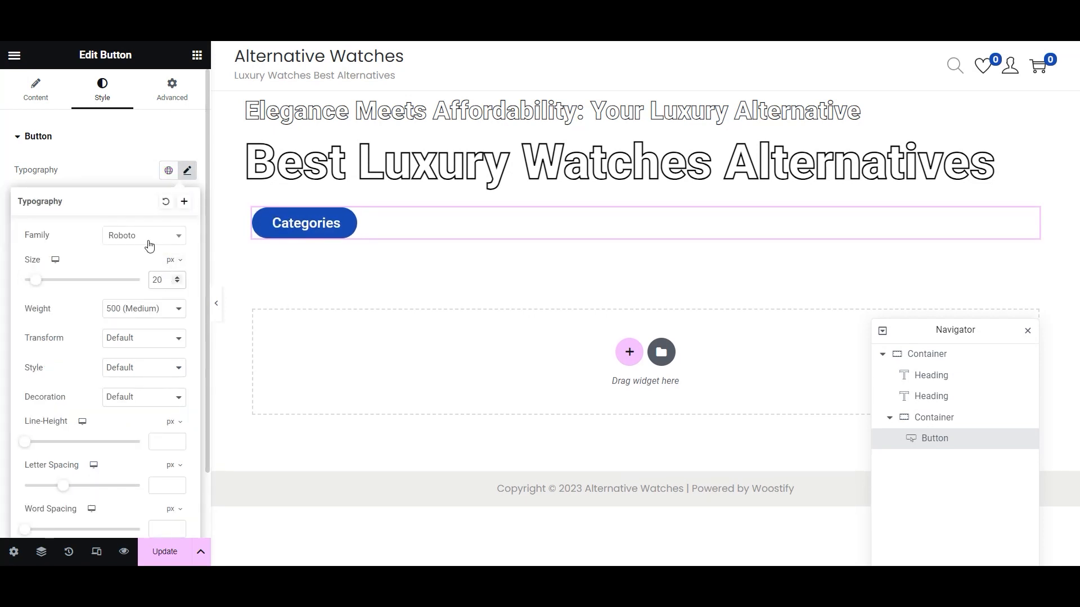
click(119, 165)
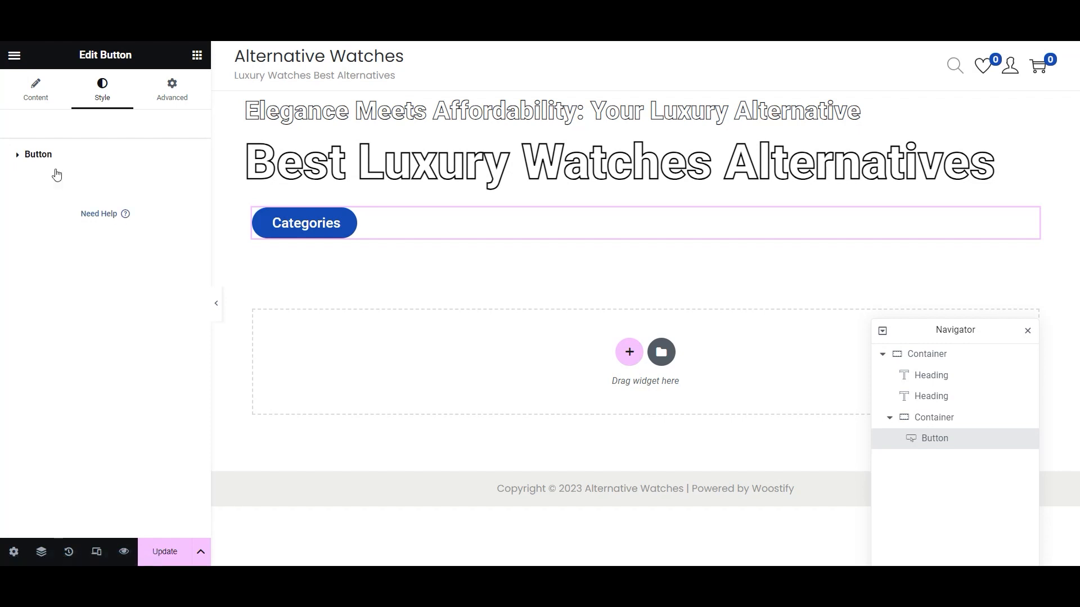
- Switch the Categories button's background to a gradient with 00ccff as the second colour
click(32, 160)
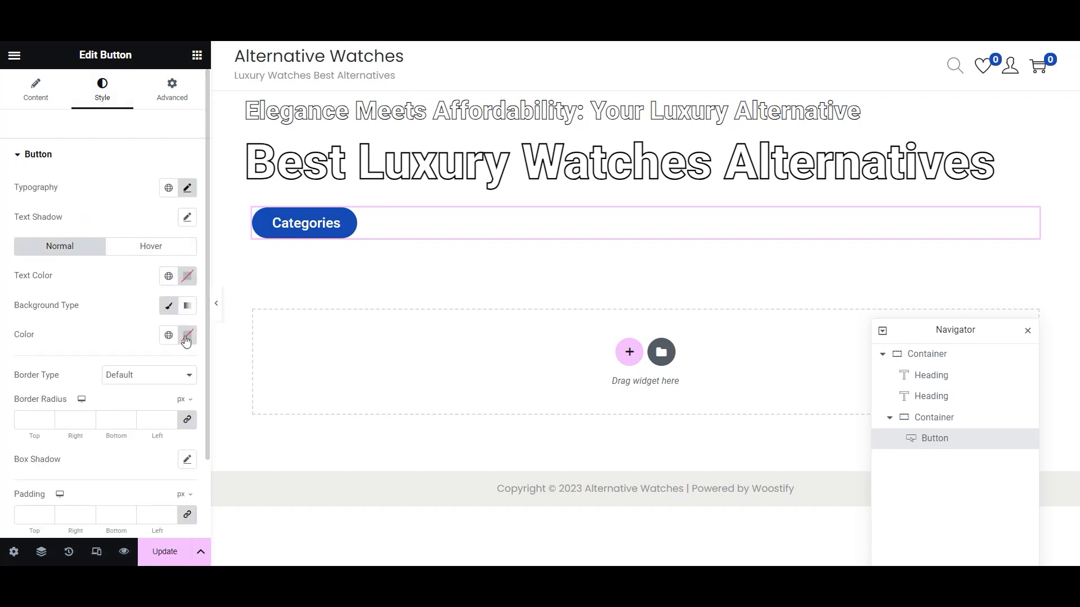
click(194, 308)
click(189, 418)
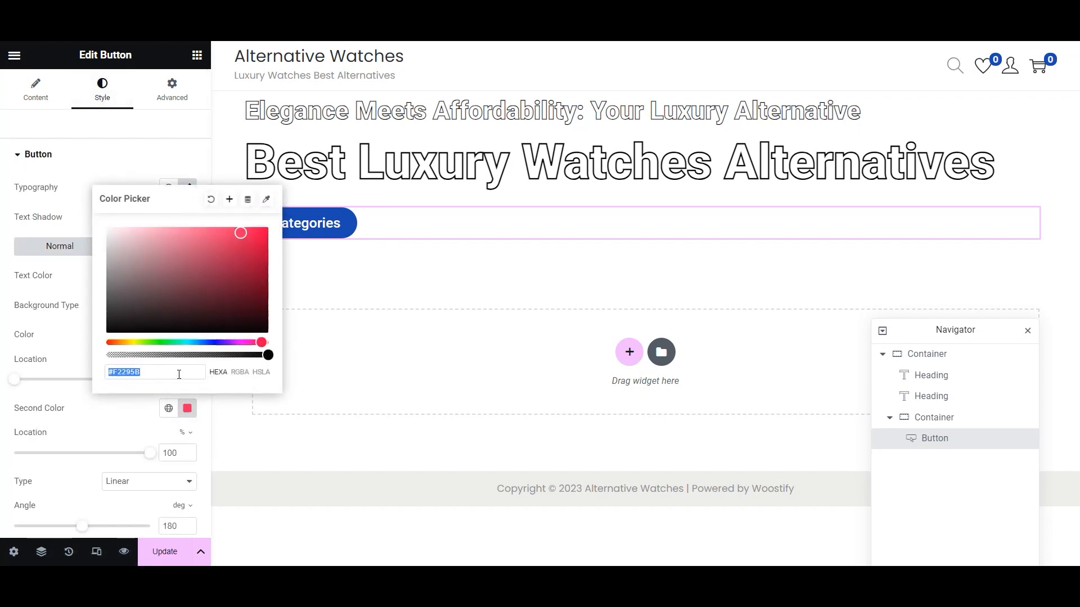
text(00ccff)
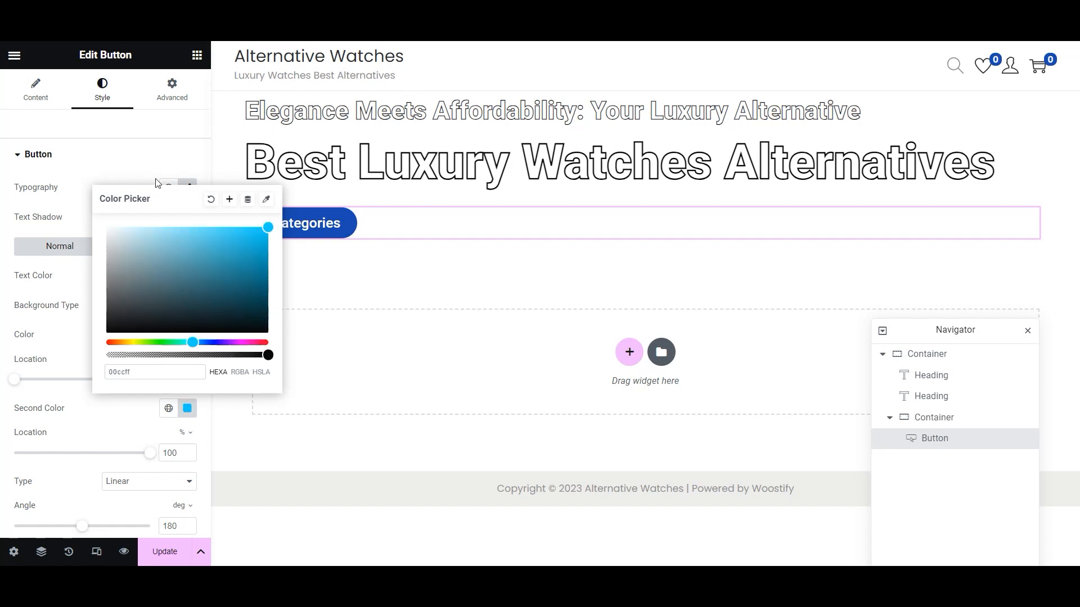
click(151, 158)
click(15, 155)
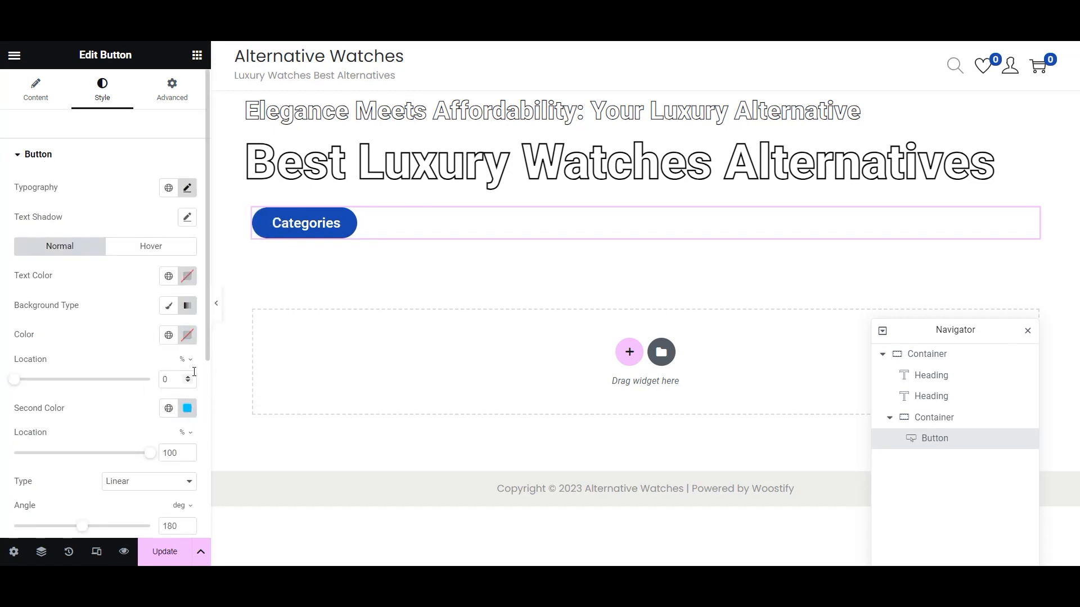
- Set the first colour of the Categories button's gradient to 007fff and save the page
click(189, 337)
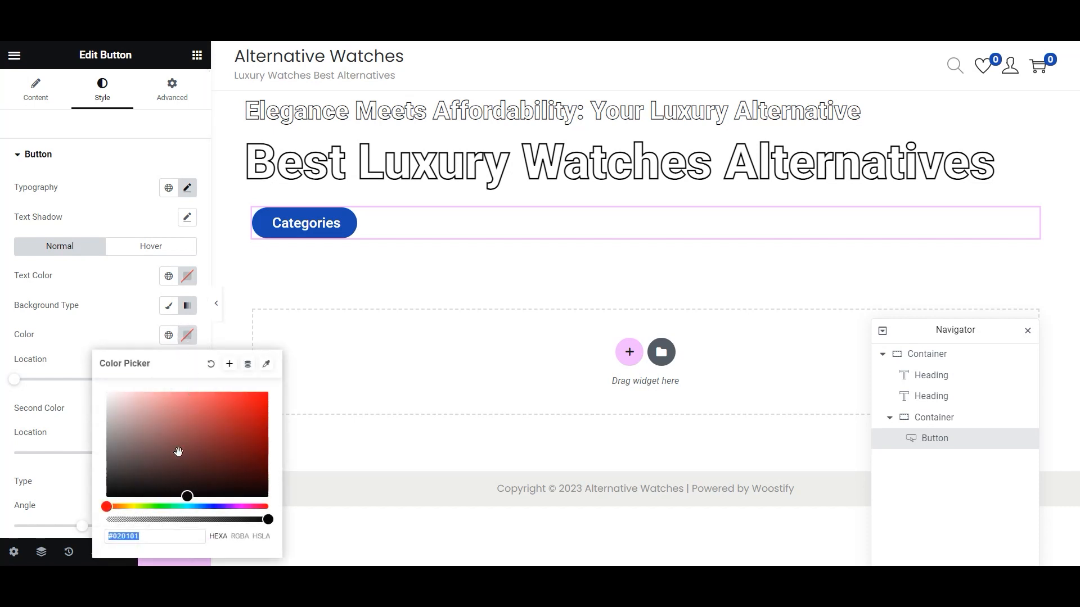
text(0077)
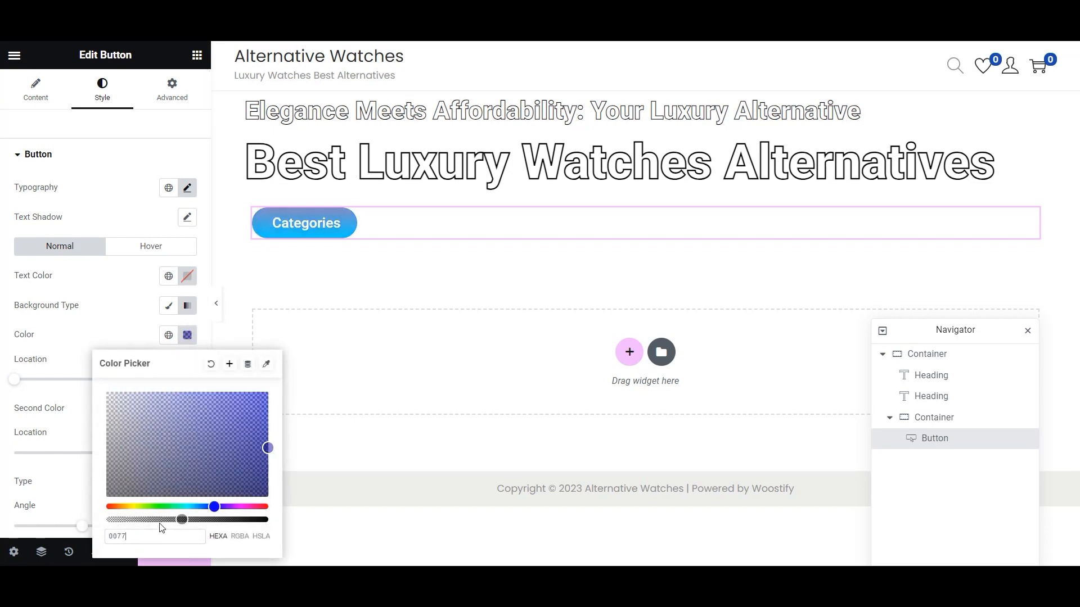
key(BackSpace)
text(fff)
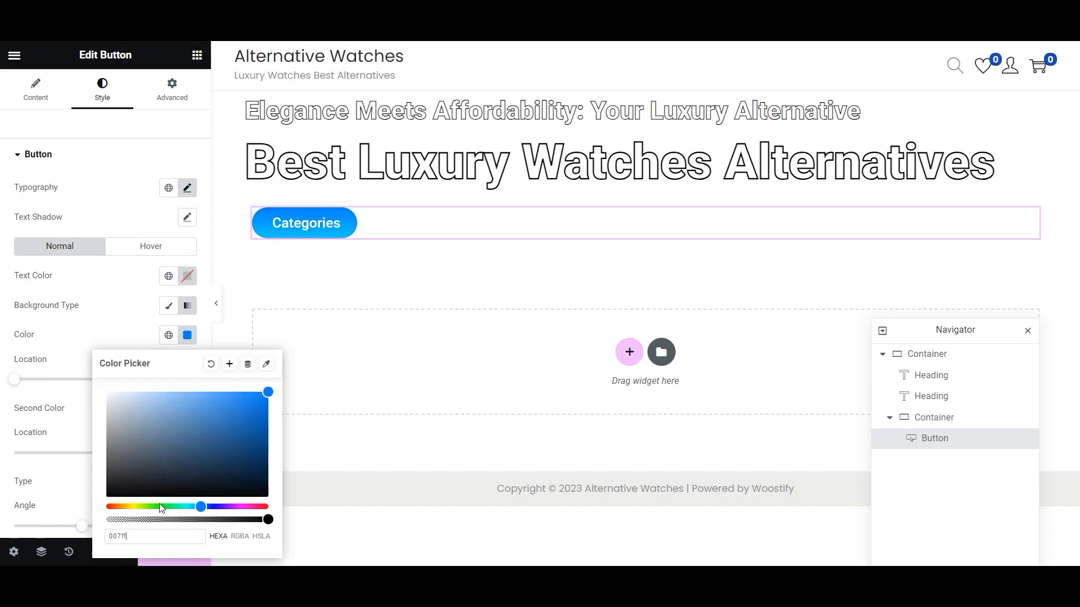
click(334, 397)
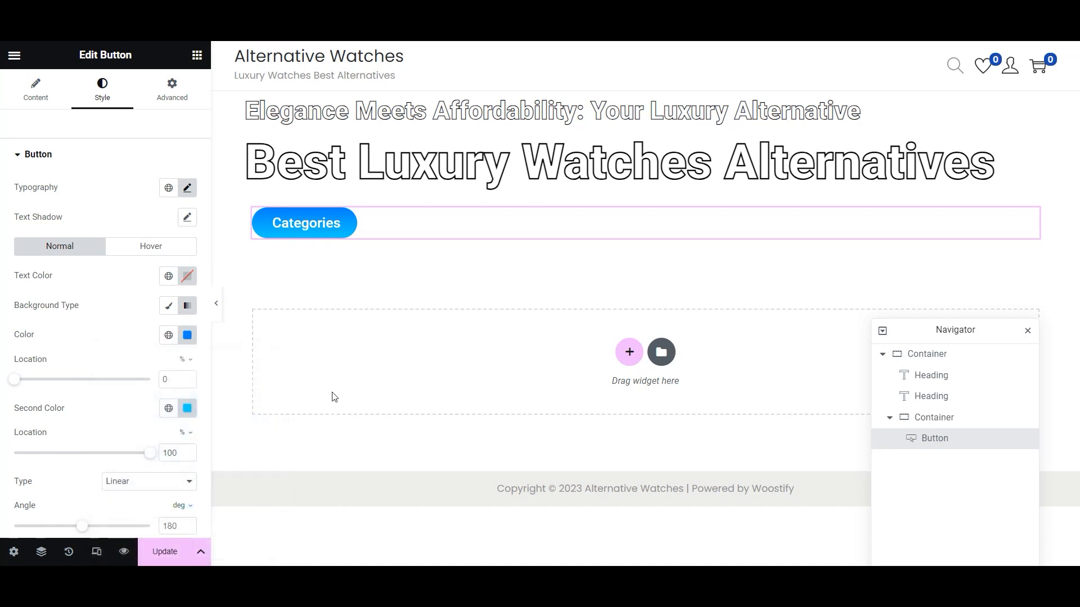
click(150, 557)
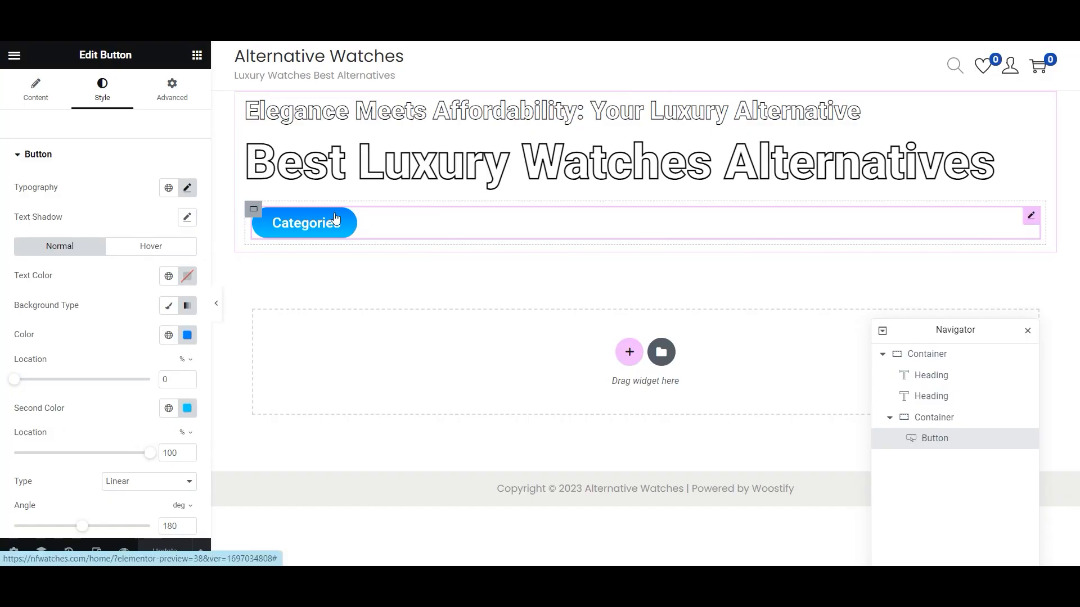
- Duplicate the Categories button and change the copy's text to "Shop Now"
right_click(336, 220)
click(351, 247)
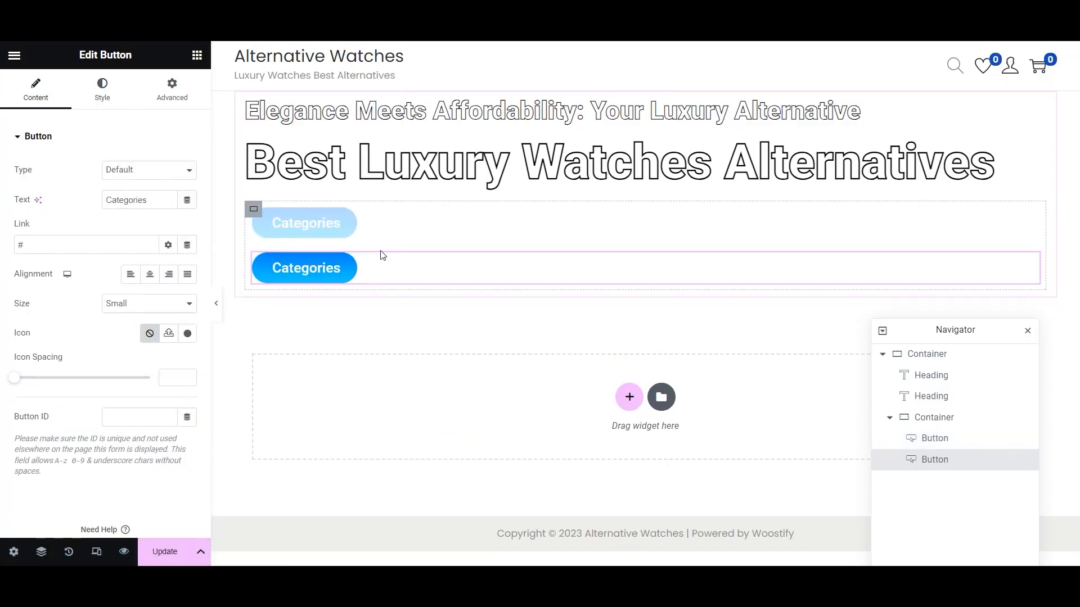
drag(149, 200, 89, 199)
text(Shop )
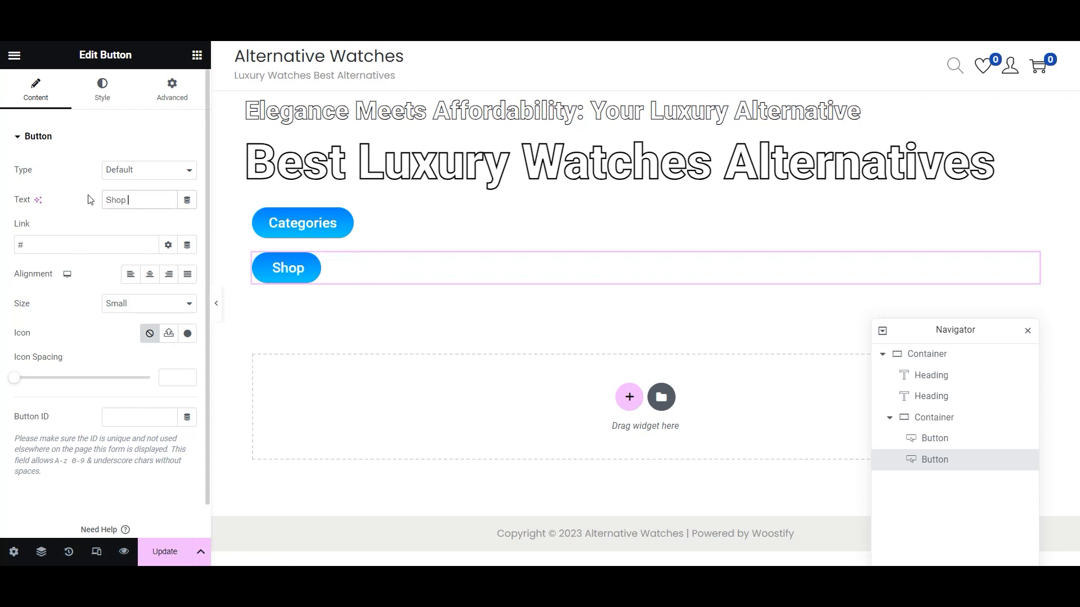
text(Now)
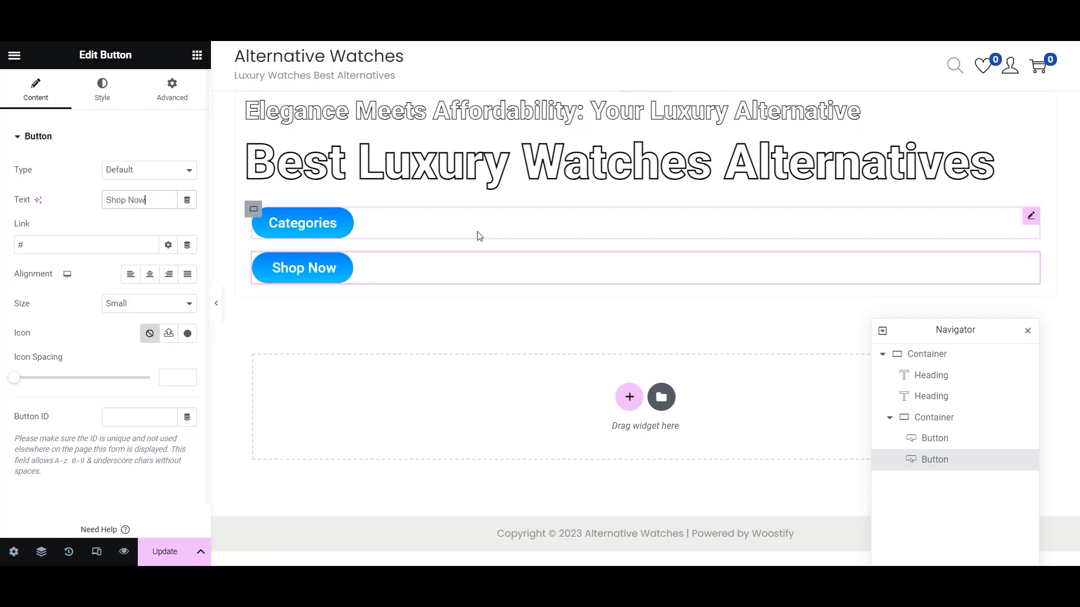
- Set the direction of the container holding the two buttons to a horizontal row and save the page
click(932, 417)
click(130, 366)
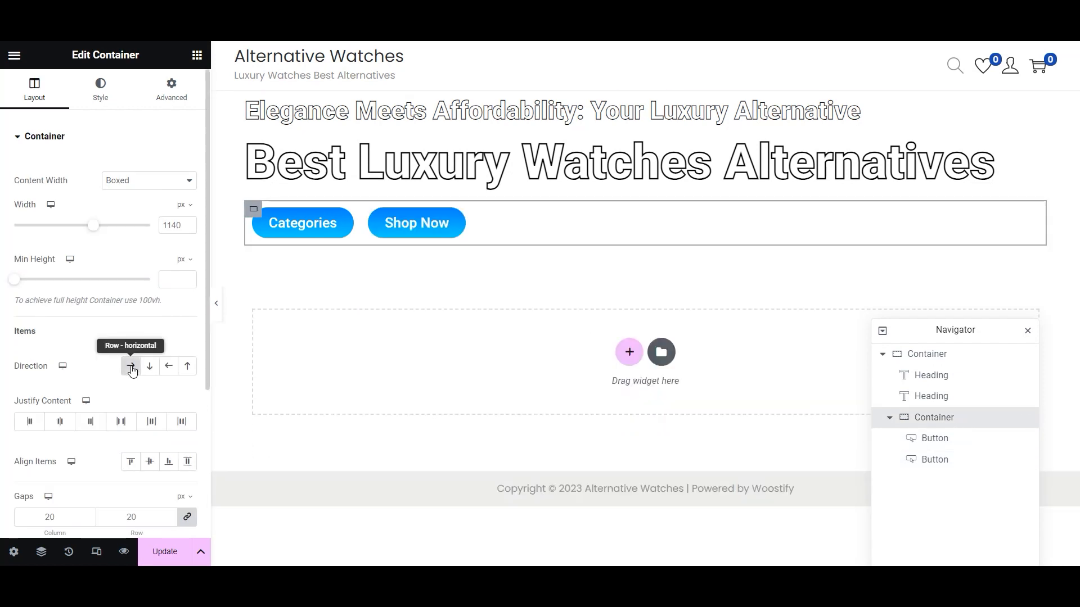
click(165, 552)
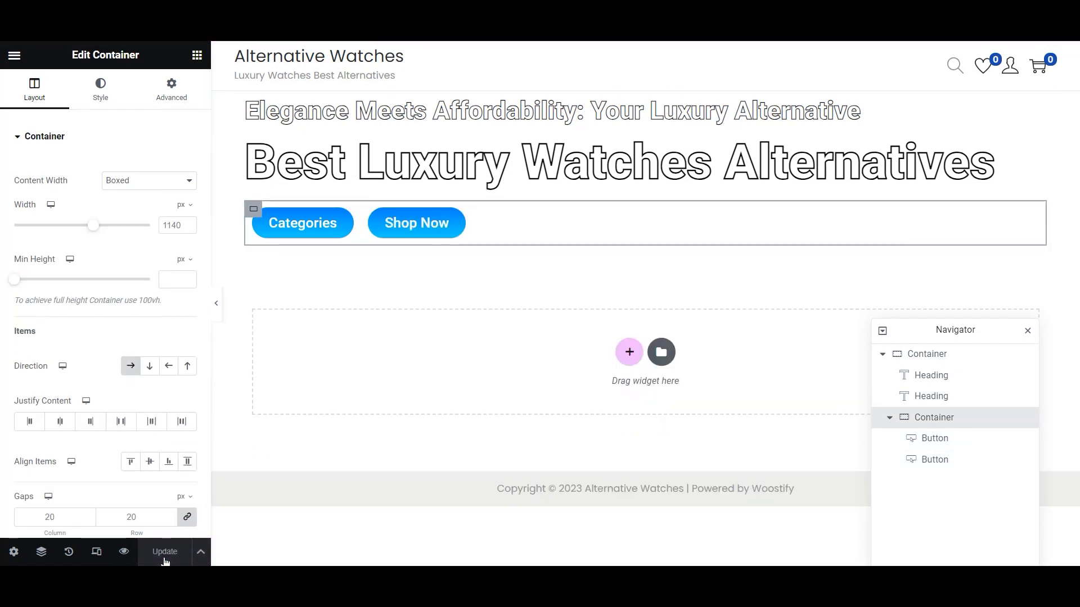
- Add a container structure with two equal columns and move it above the container holding the headings and buttons
click(630, 352)
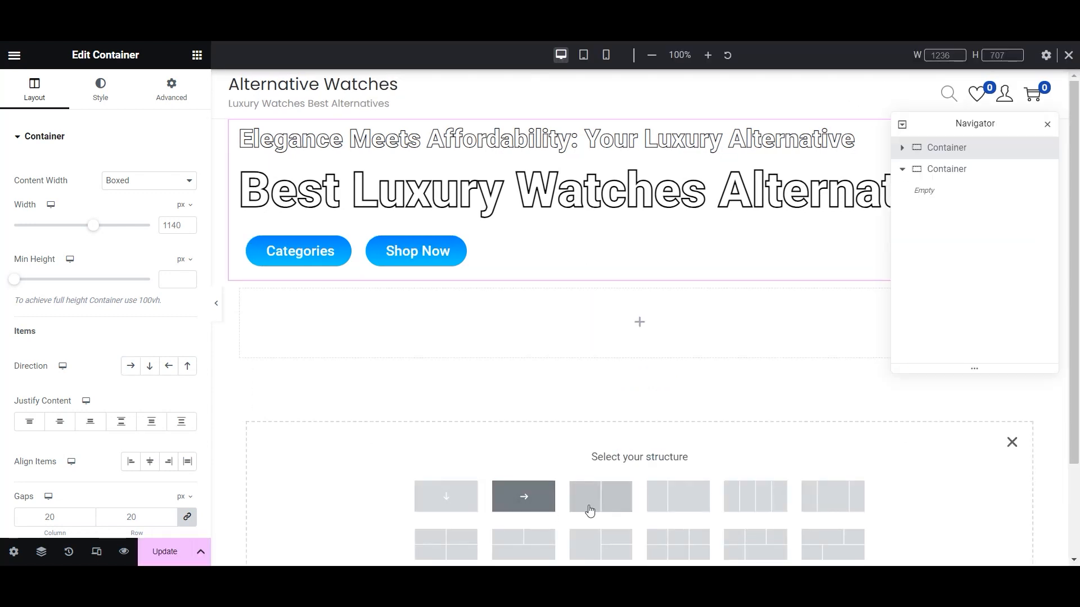
click(613, 503)
drag(639, 357, 638, 118)
mouse_move(1035, 128)
mouse_down()
mouse_move(957, 374)
mouse_move(954, 430)
mouse_up()
- Move the slogan heading, the "Best Luxury Watches Alternatives" heading and the button container into the new section's left column
mouse_move(1032, 232)
mouse_down()
mouse_move(858, 187)
mouse_move(492, 149)
mouse_up()
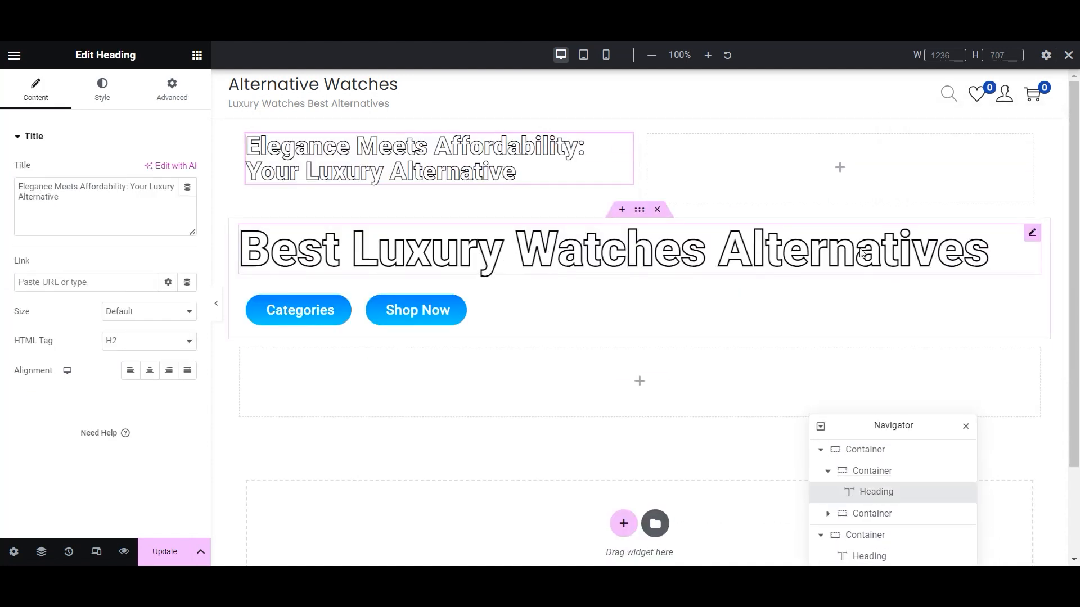
mouse_move(1032, 232)
mouse_down()
mouse_move(549, 169)
mouse_move(602, 186)
mouse_up()
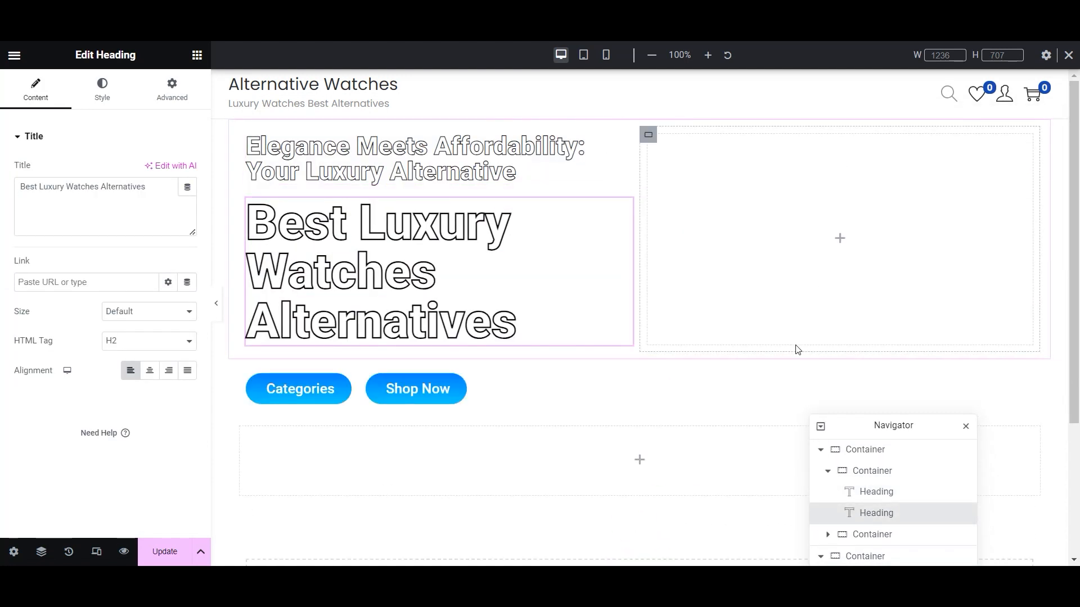
drag(247, 374, 406, 352)
- Place an Image widget in the empty right column beside the headings and buttons
scroll(596, 366, down, 4)
scroll(675, 337, up, 4)
click(843, 268)
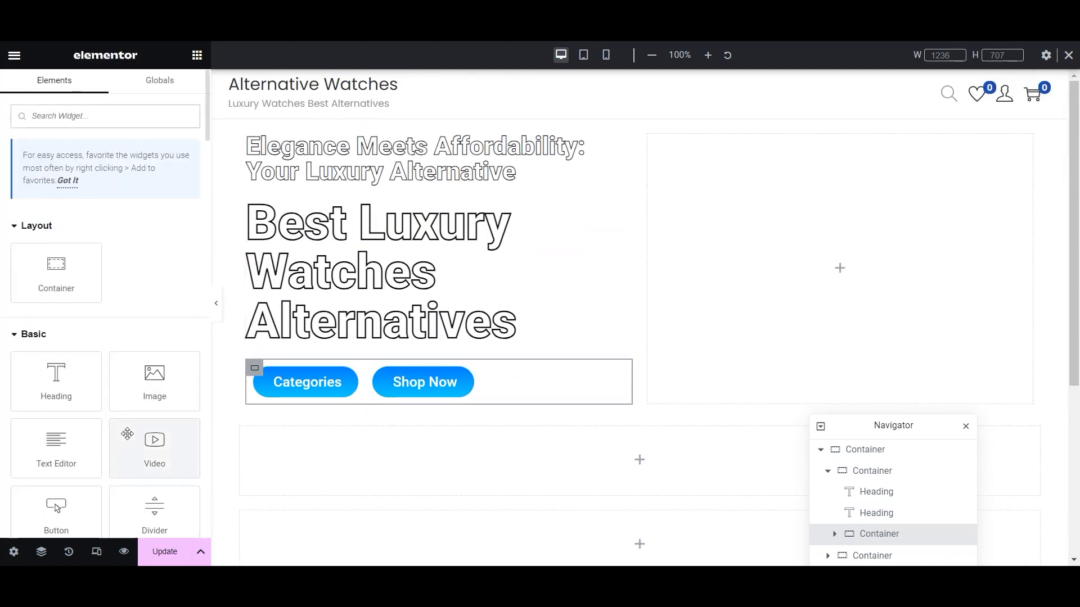
drag(154, 380, 868, 300)
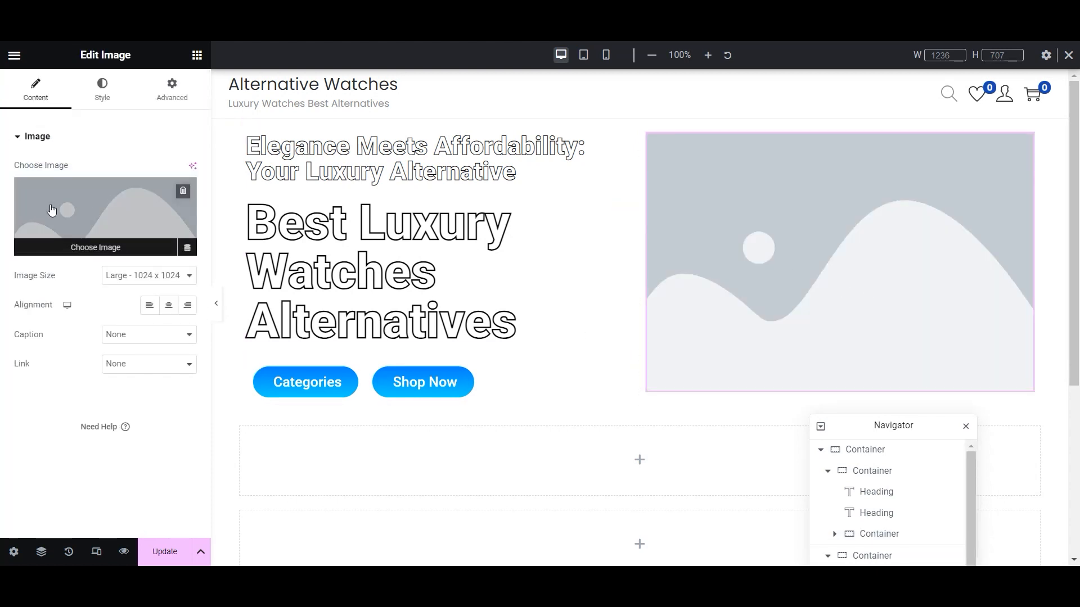
- Insert Luxury-Watches-Best-Alternatives.png into the Image widget with the alt text "Best Luxury Watches Alternatives"
click(107, 222)
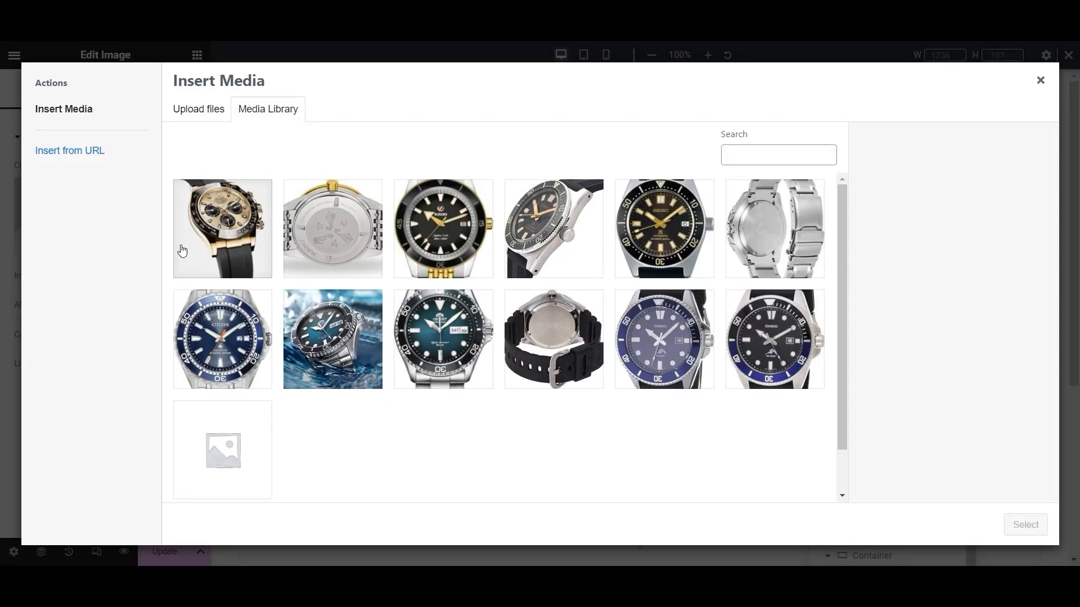
click(228, 224)
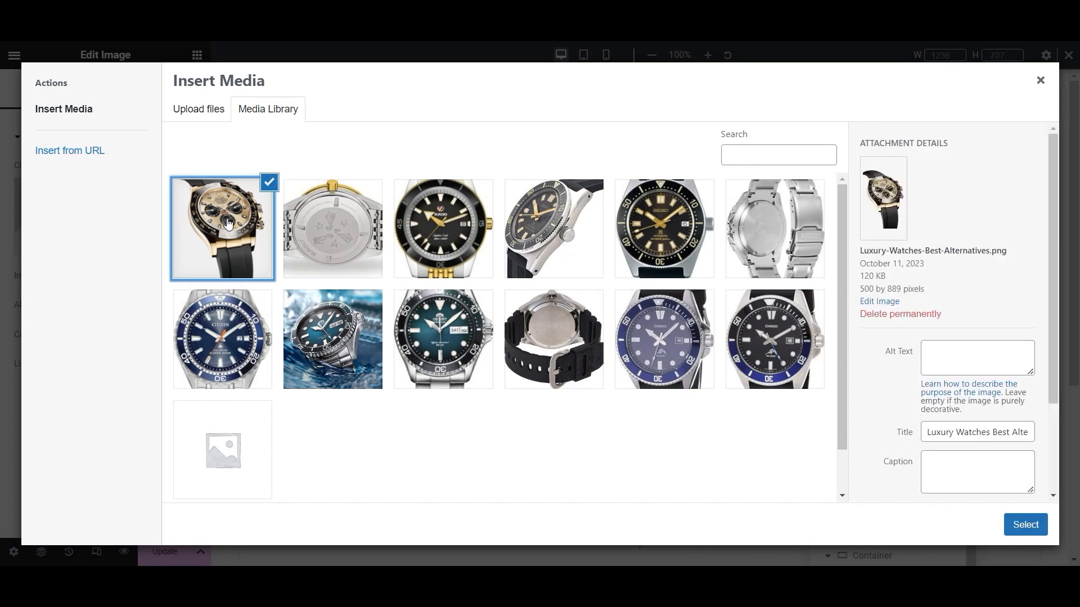
click(971, 347)
text(Best Luxury Watches Alternatives)
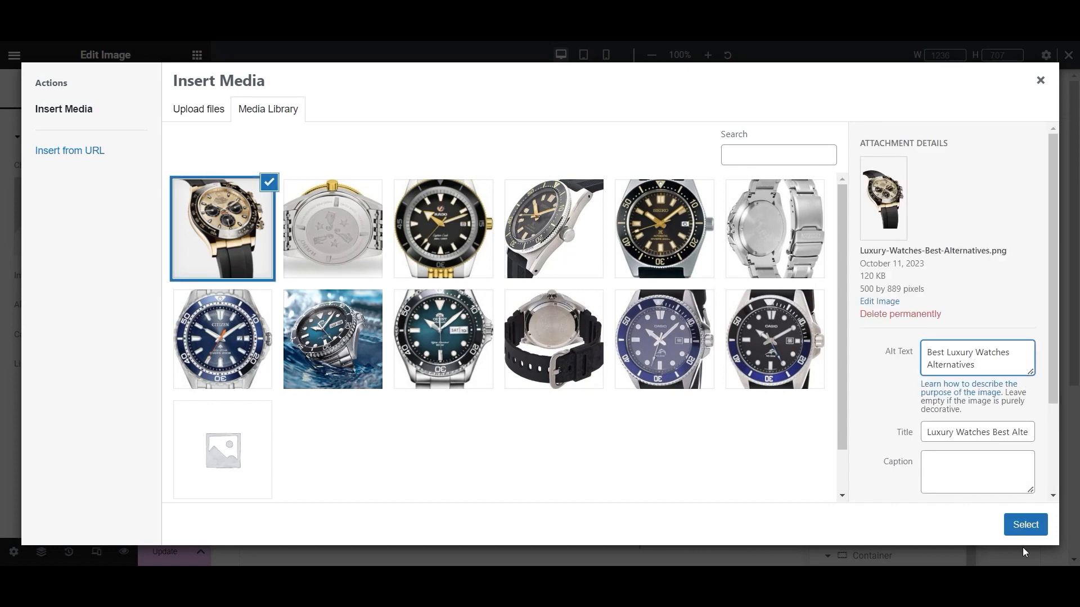
click(1025, 524)
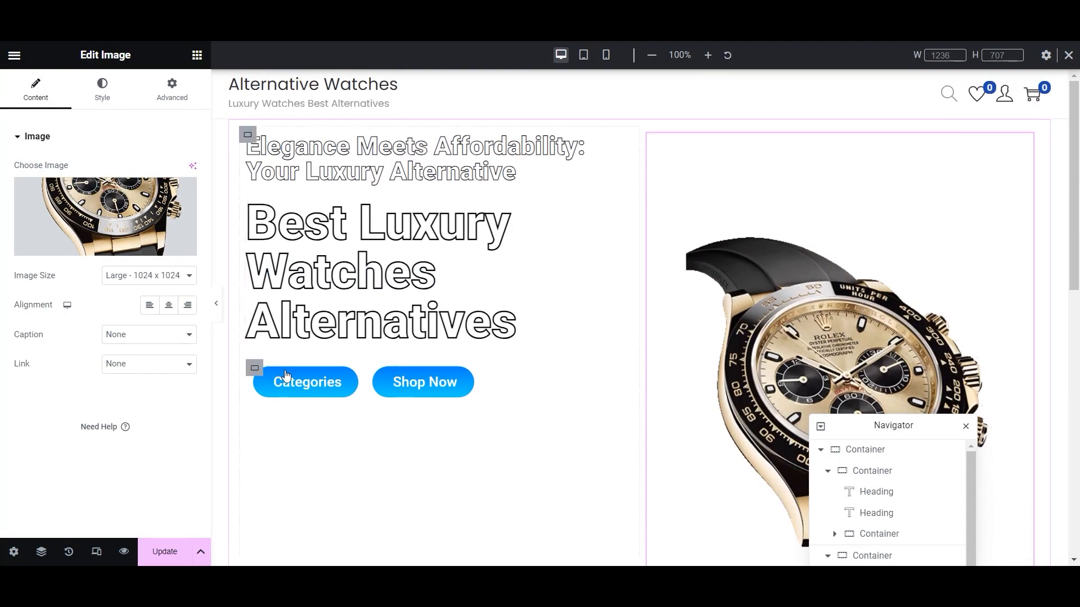
- Try the watch image at Medium 300 x 300 and Medium Large 768 x 0 and check how it fits the column
click(149, 275)
click(150, 313)
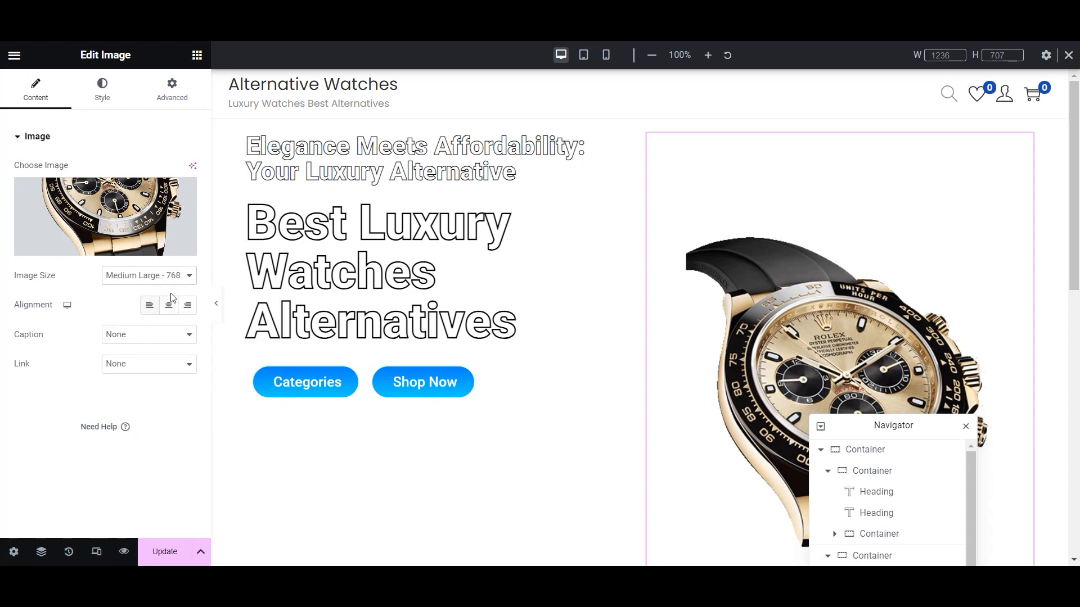
click(155, 278)
click(169, 296)
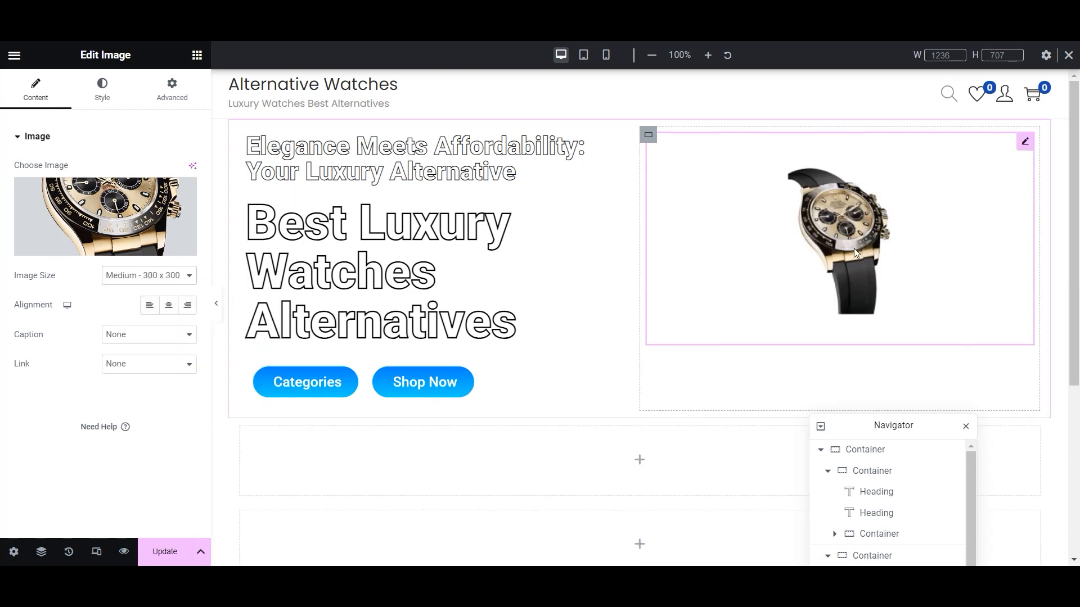
click(150, 280)
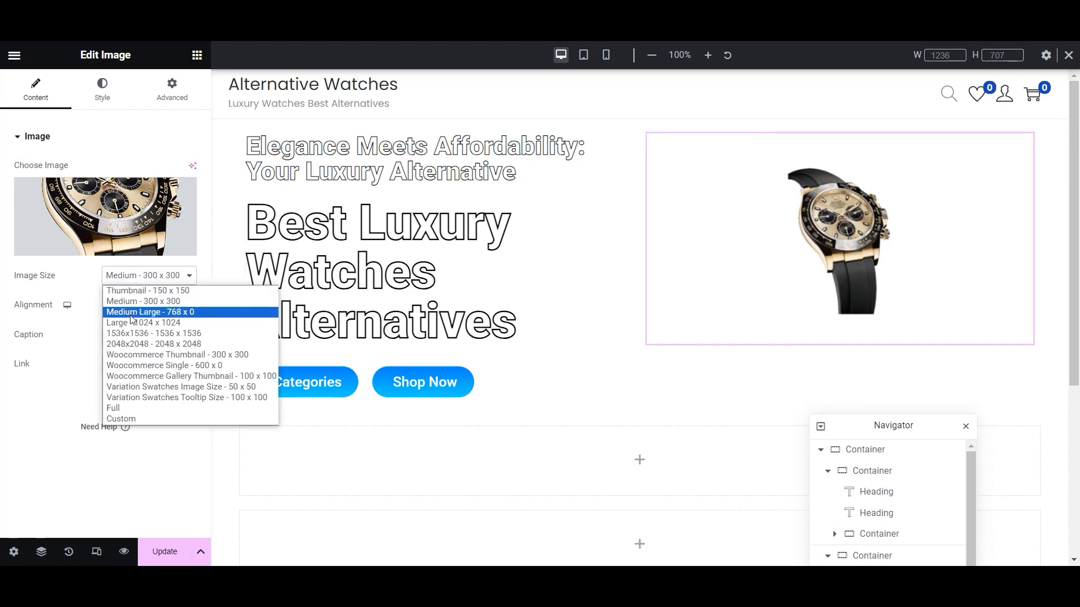
click(133, 312)
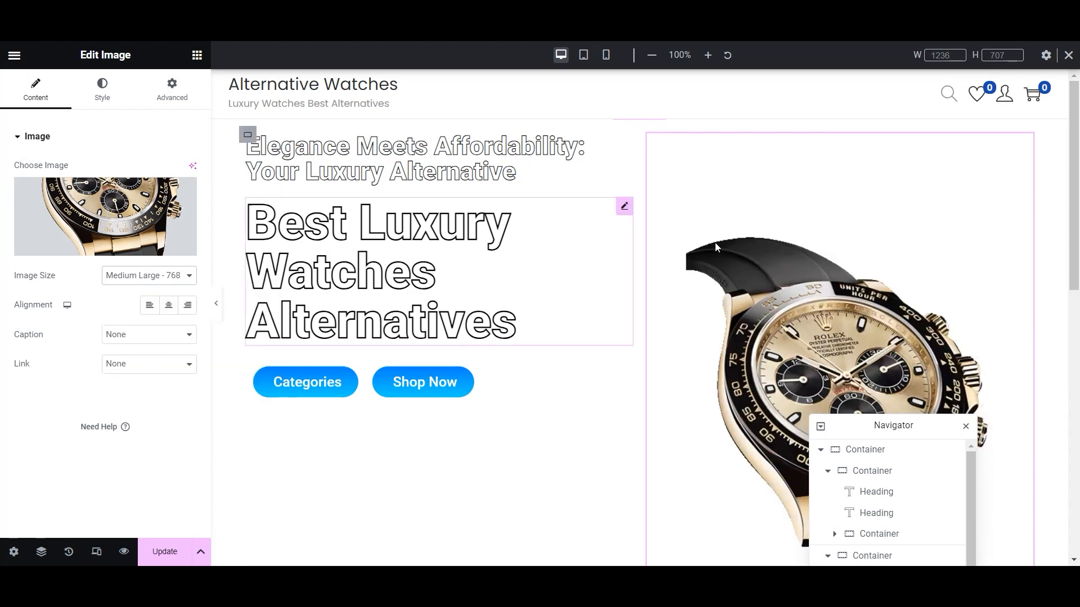
scroll(715, 253, down, 5)
scroll(718, 260, up, 4)
scroll(718, 259, down, 4)
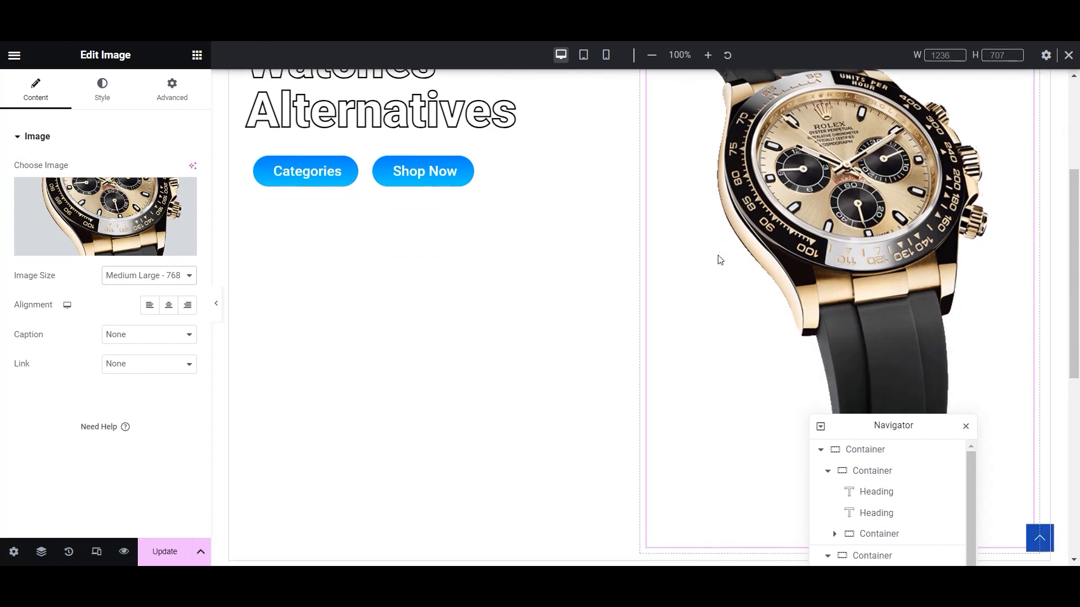
scroll(720, 259, up, 5)
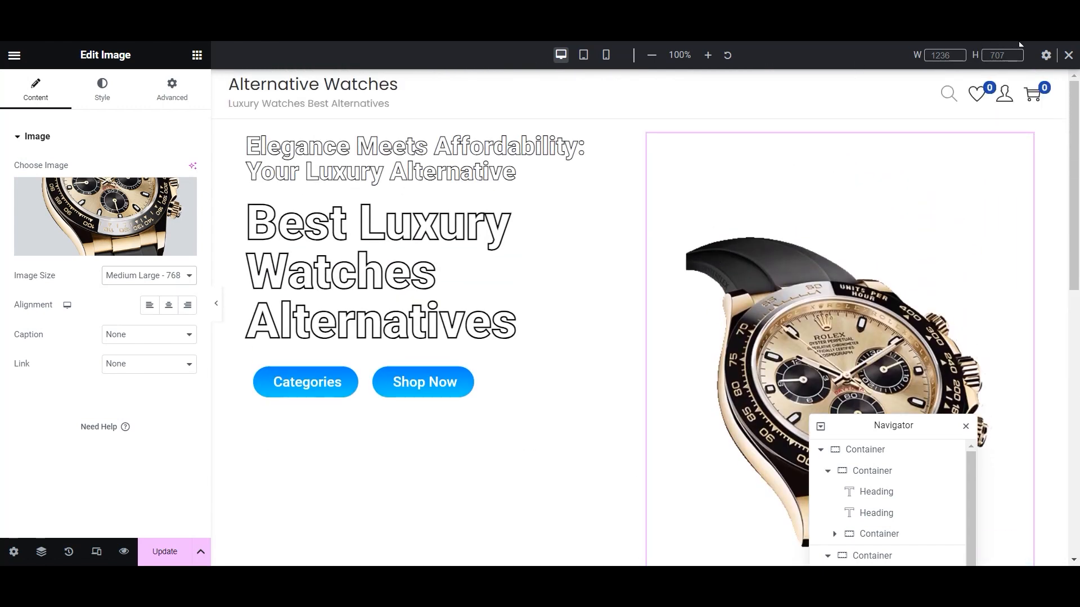
- Replace the Image widget with a new one and upload "Luxury Watches Alternatives Rolex" from the Home folder inside Nf Watches
key(Delete)
drag(154, 373, 840, 278)
click(75, 208)
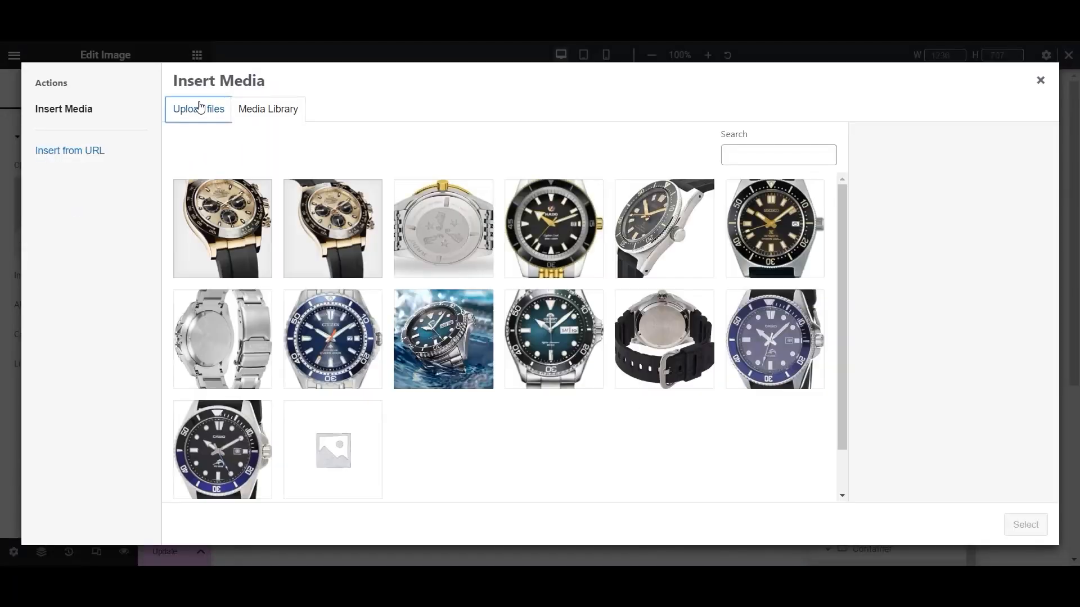
click(201, 106)
click(609, 304)
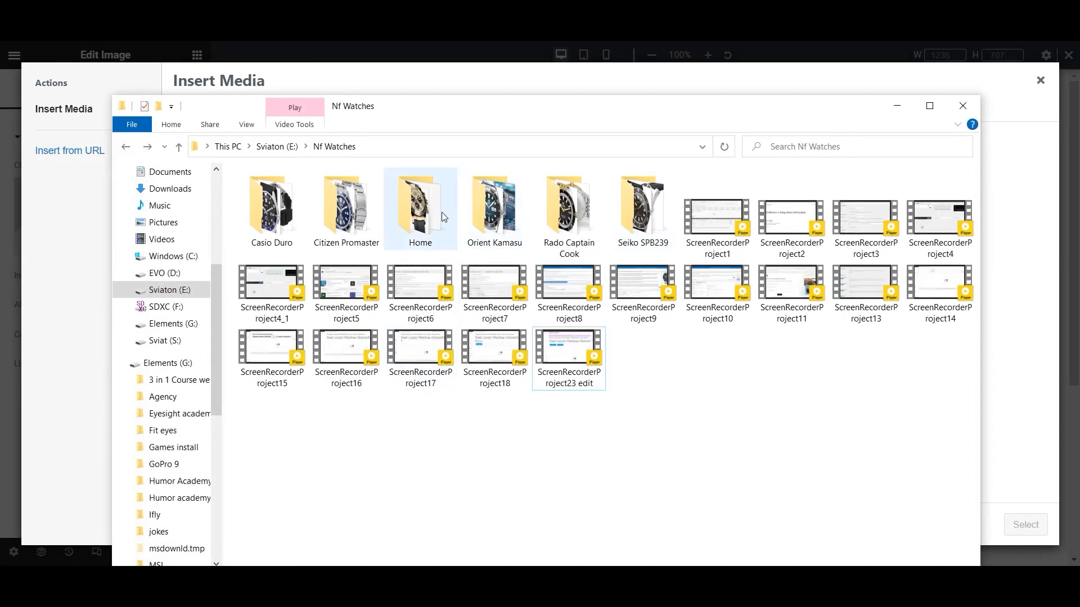
double_click(440, 203)
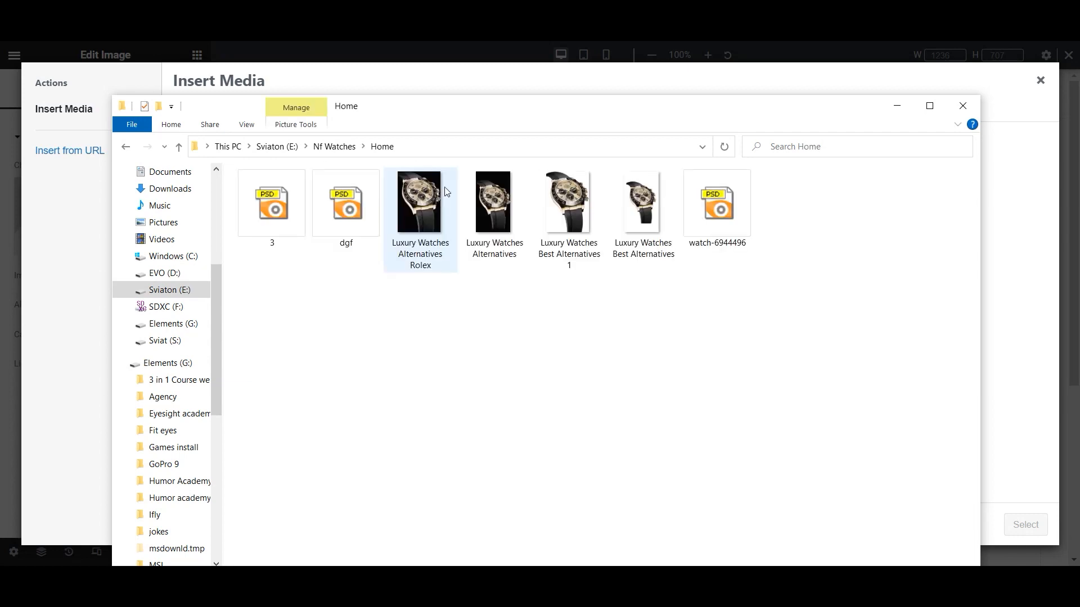
drag(517, 108, 326, 335)
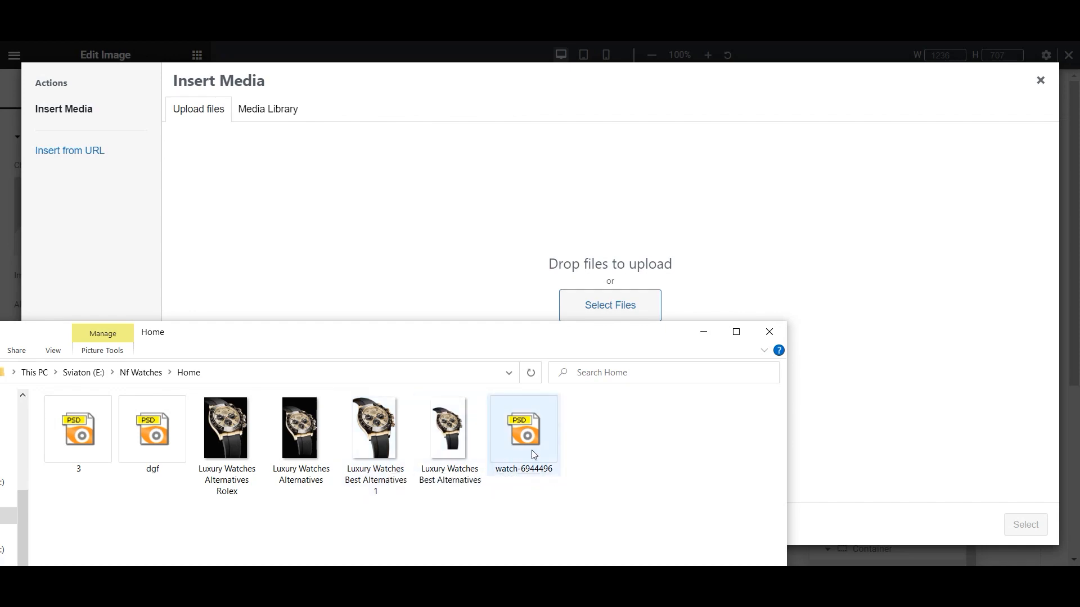
drag(246, 456, 478, 281)
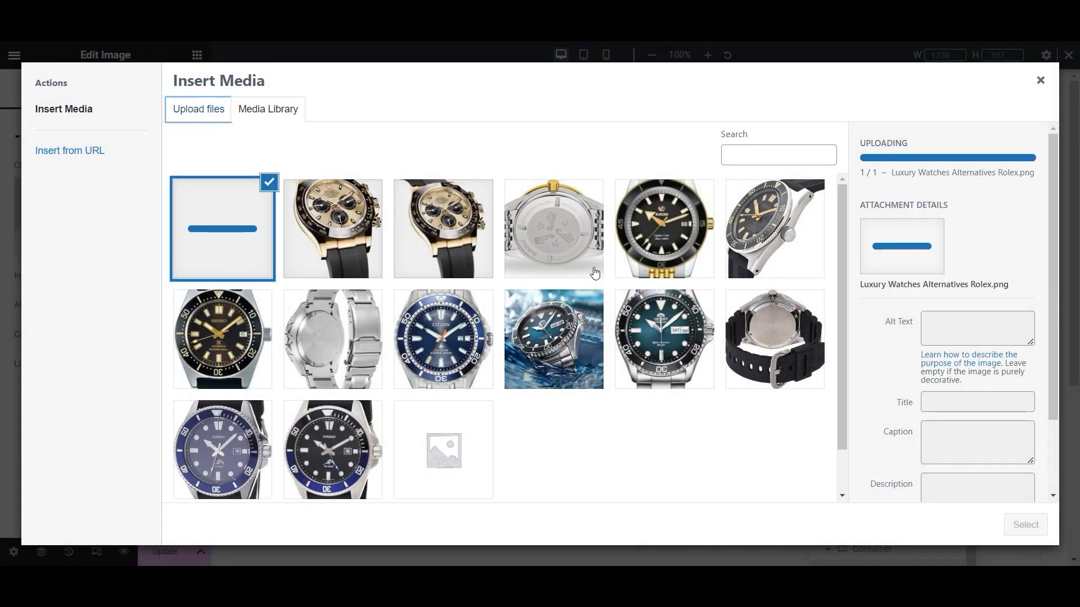
- Enter alt text starting with "Luxury Watches" for the uploaded Rolex image and insert it into the new Image widget
click(952, 344)
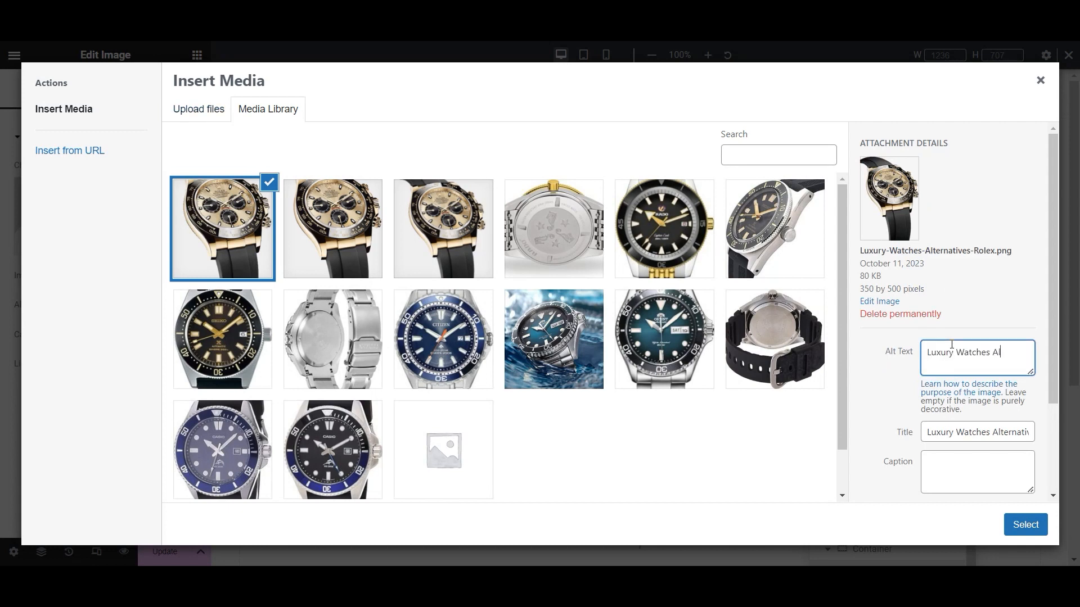
text(Luxury Watches Alternativ)
text(Best Alternatives)
click(1025, 525)
scroll(708, 282, down, 3)
scroll(710, 283, up, 3)
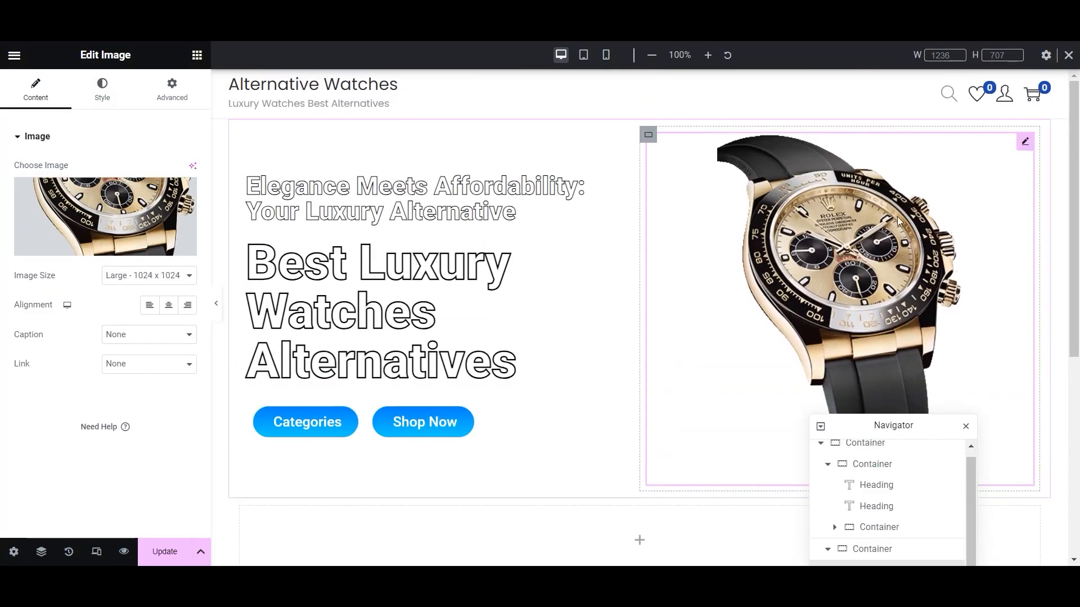
- Check the hero section in tablet and mobile layouts, return to the desktop layout and save the page
click(583, 55)
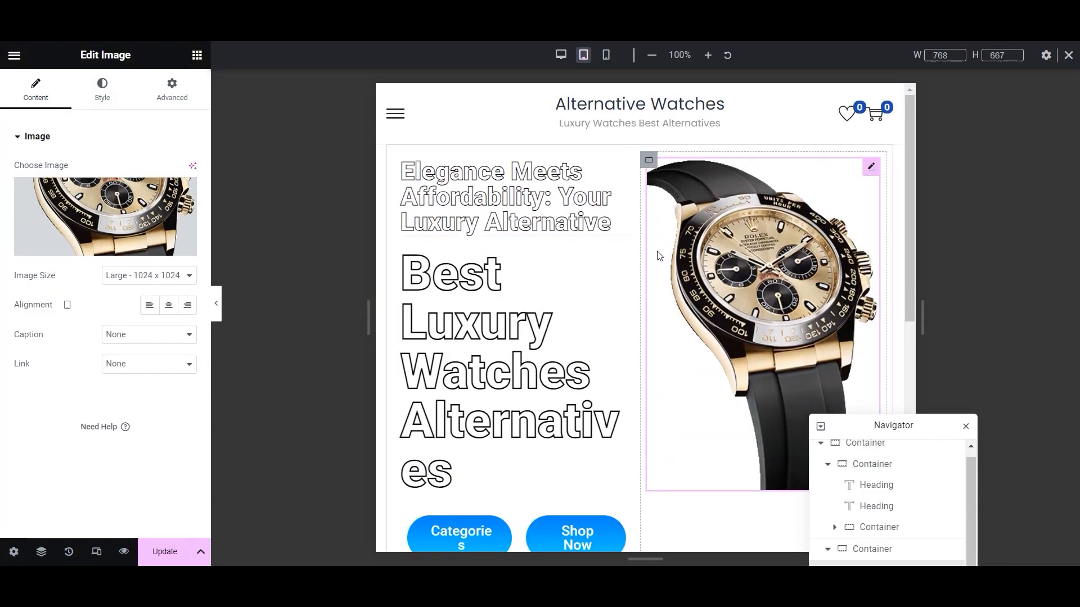
click(605, 54)
scroll(634, 286, down, 5)
scroll(634, 286, down, 4)
scroll(633, 286, up, 9)
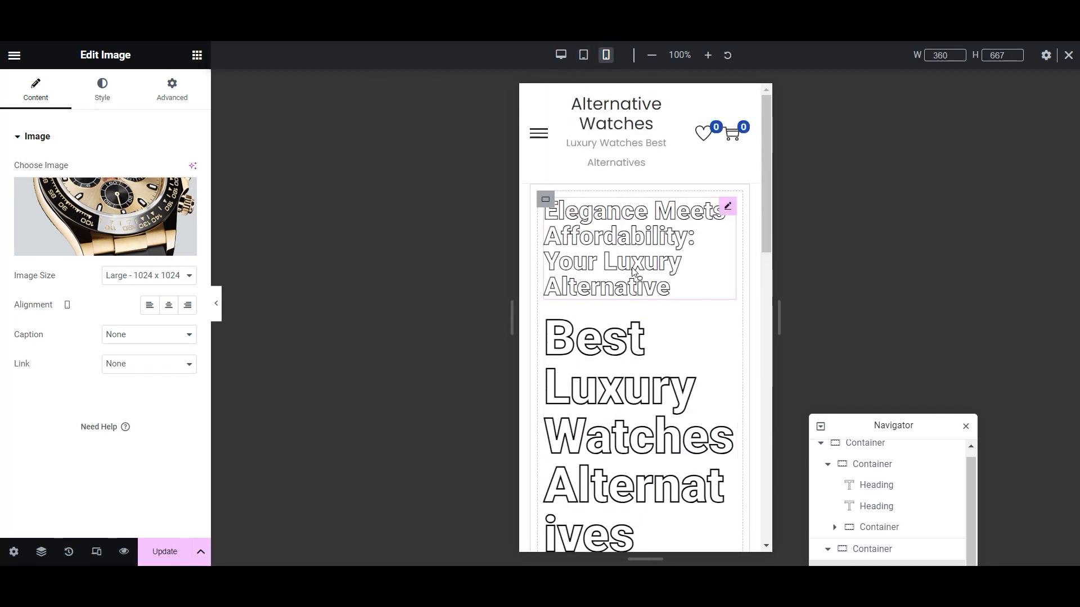
click(561, 55)
scroll(737, 379, down, 3)
scroll(735, 379, up, 3)
click(165, 551)
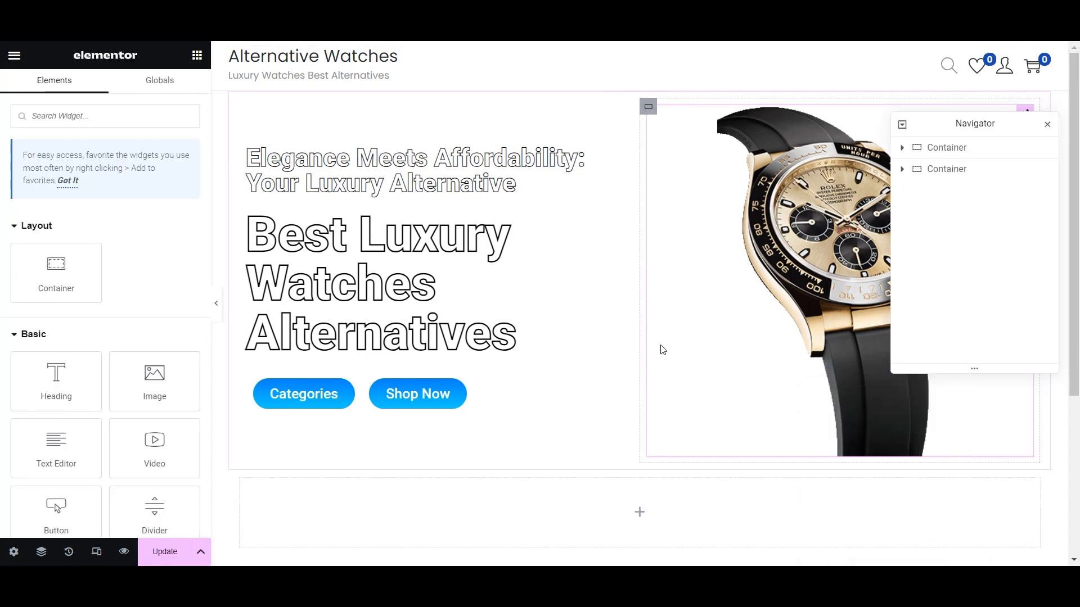
- Place an Icon Box widget in the empty container below the hero section and open its icon library
text(icon)
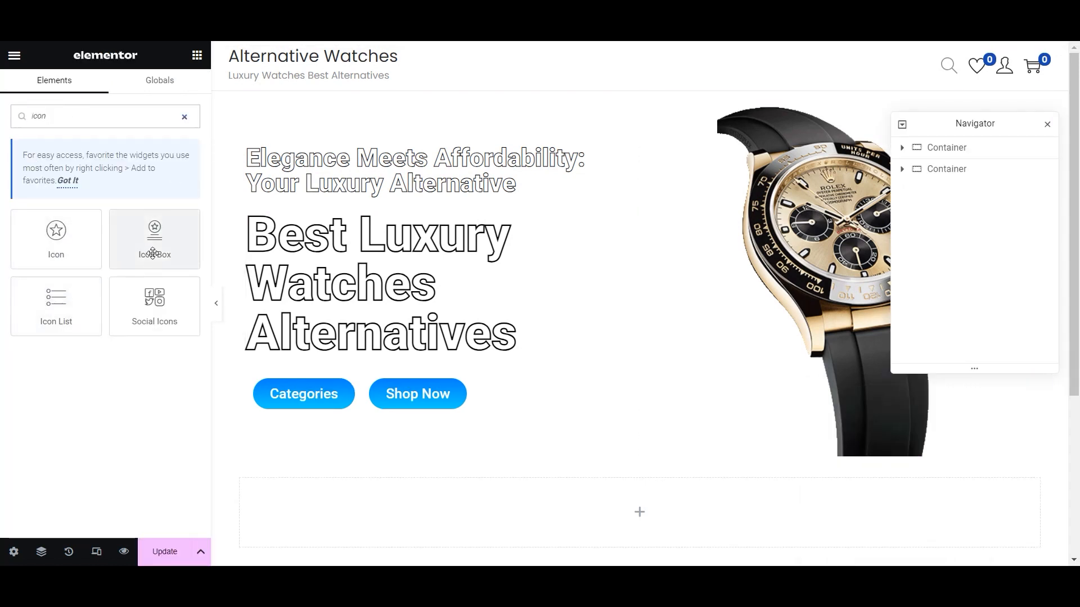
drag(153, 254, 583, 528)
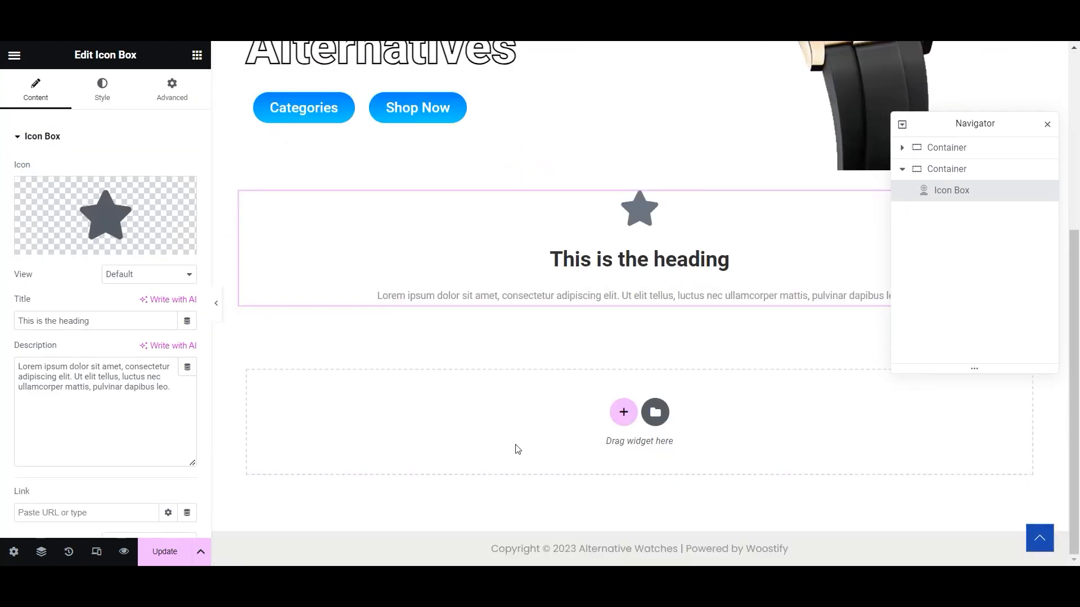
click(58, 243)
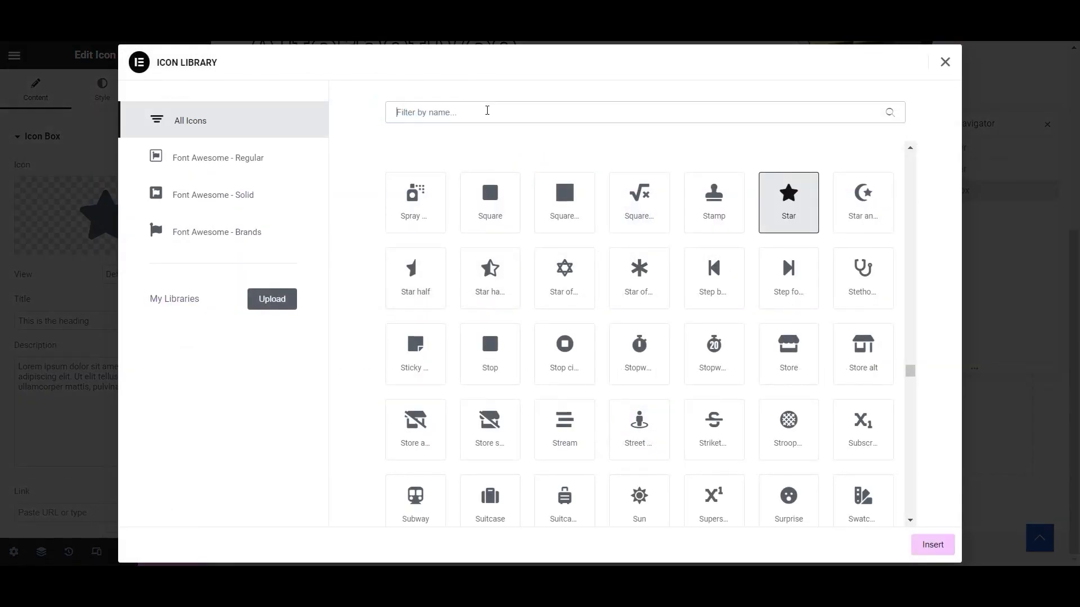
- Try finding a suitable icon for the icon box by searching for "lux" and "wat"
text(lux)
key(BackSpace)
key(BackSpace)
key(BackSpace)
text(wat)
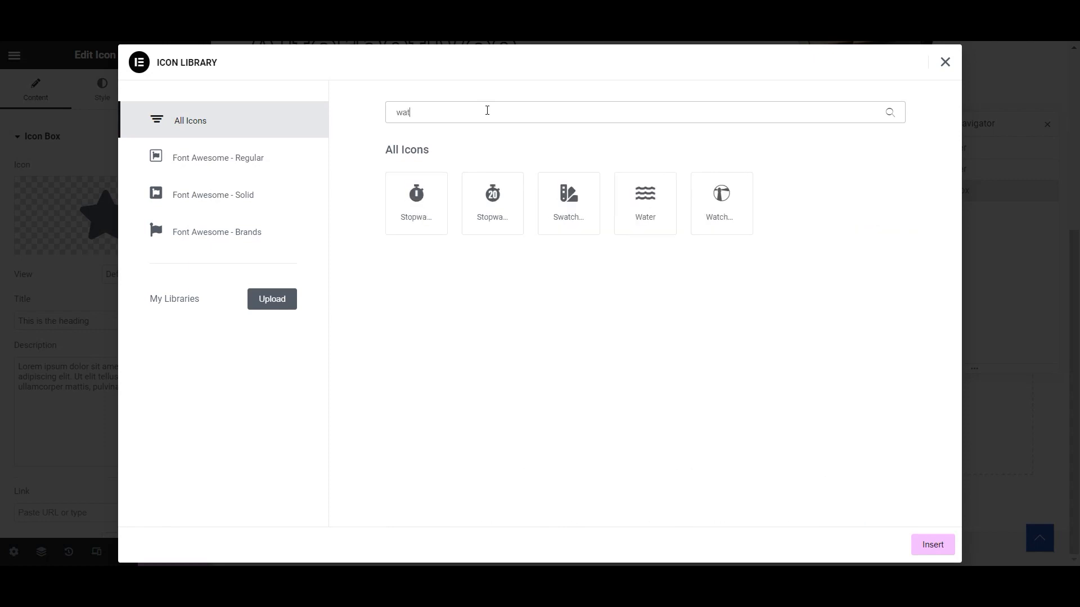
key(BackSpace)
key(BackSpace)
key(BackSpace)
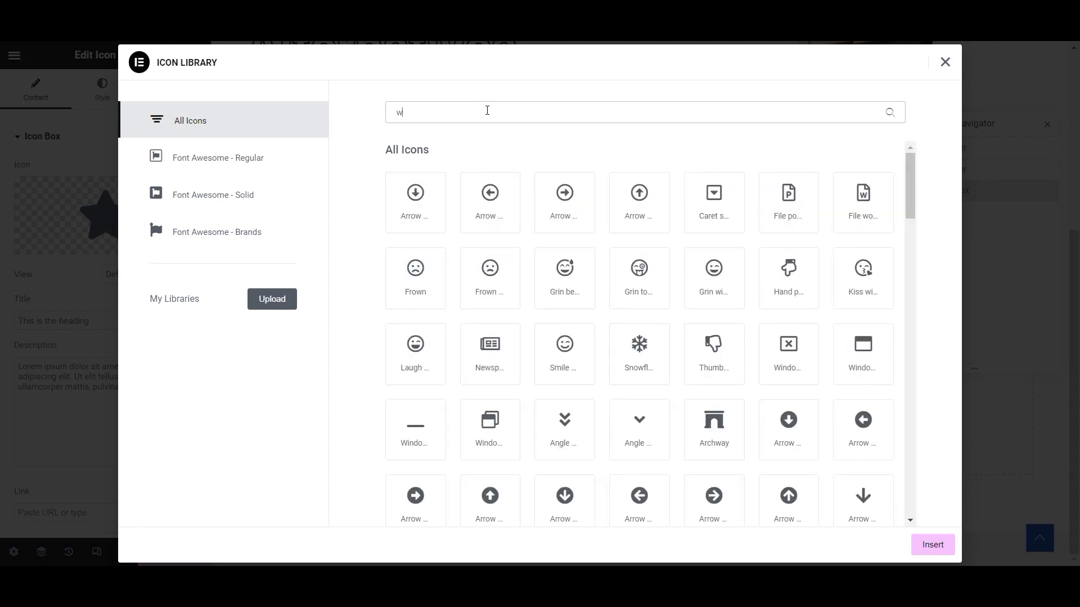
- Filter the icon library by "clo" and insert the outlined Clock icon into the icon box
text(clo)
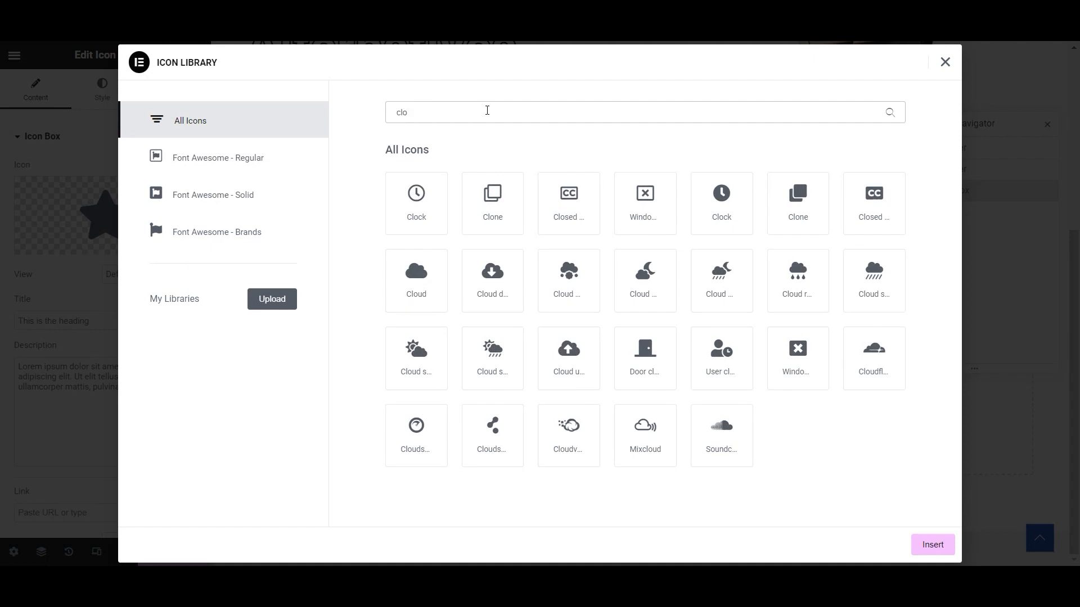
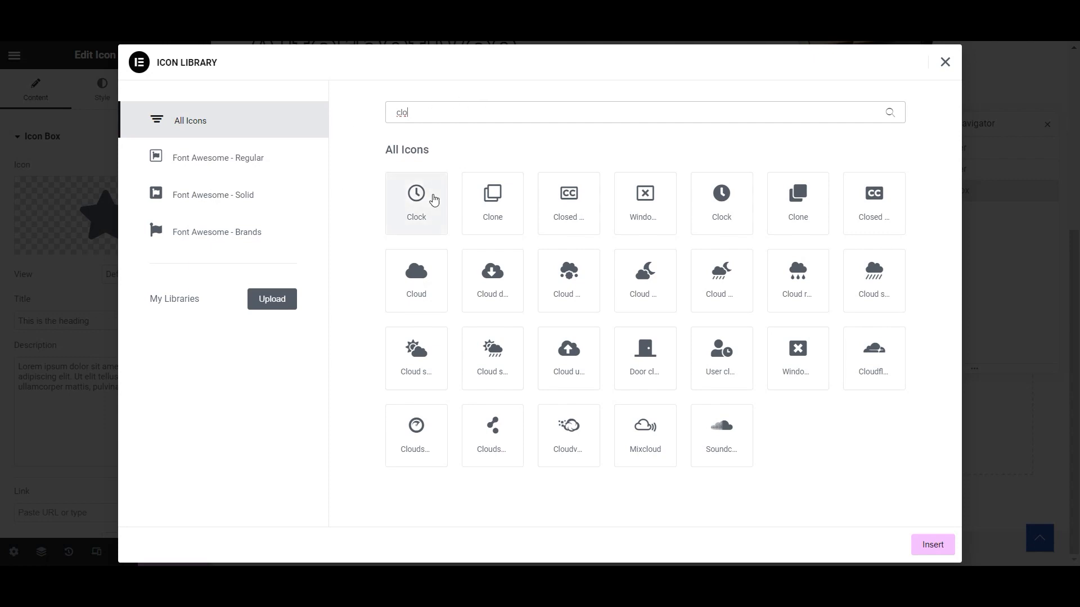
click(429, 199)
click(932, 544)
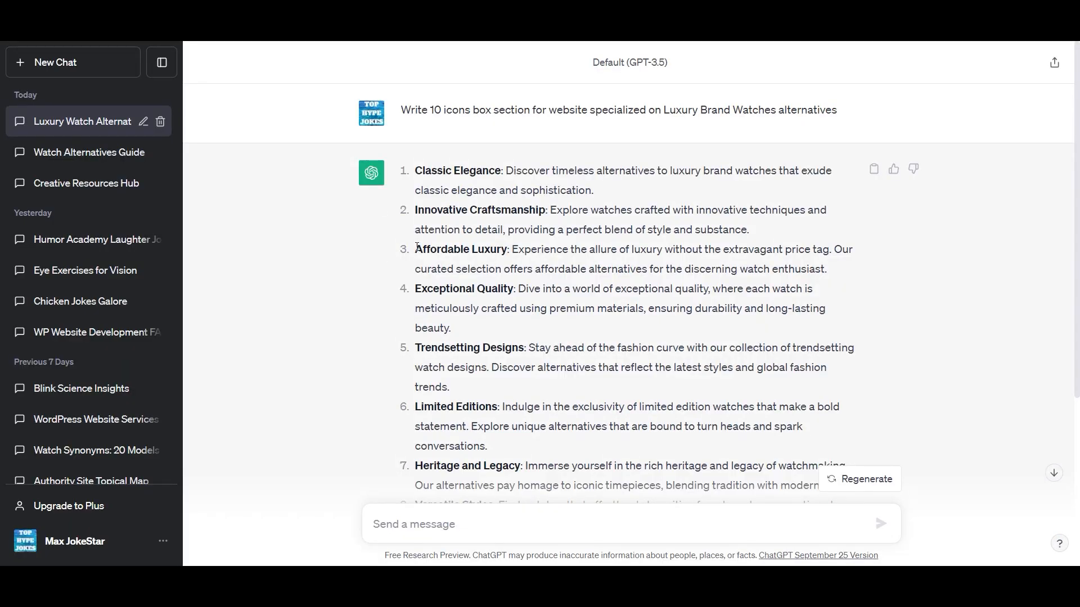
- Set the icon box title to "Affordable Luxury" and replace its description with the matching text from the ChatGPT answer
drag(418, 249, 505, 249)
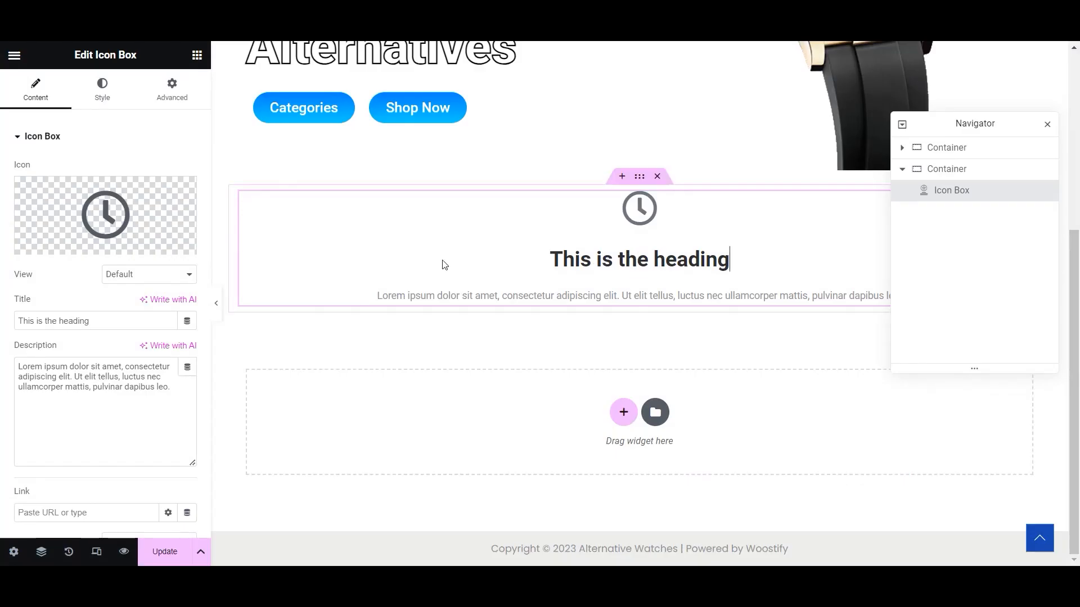
drag(79, 321, 3, 318)
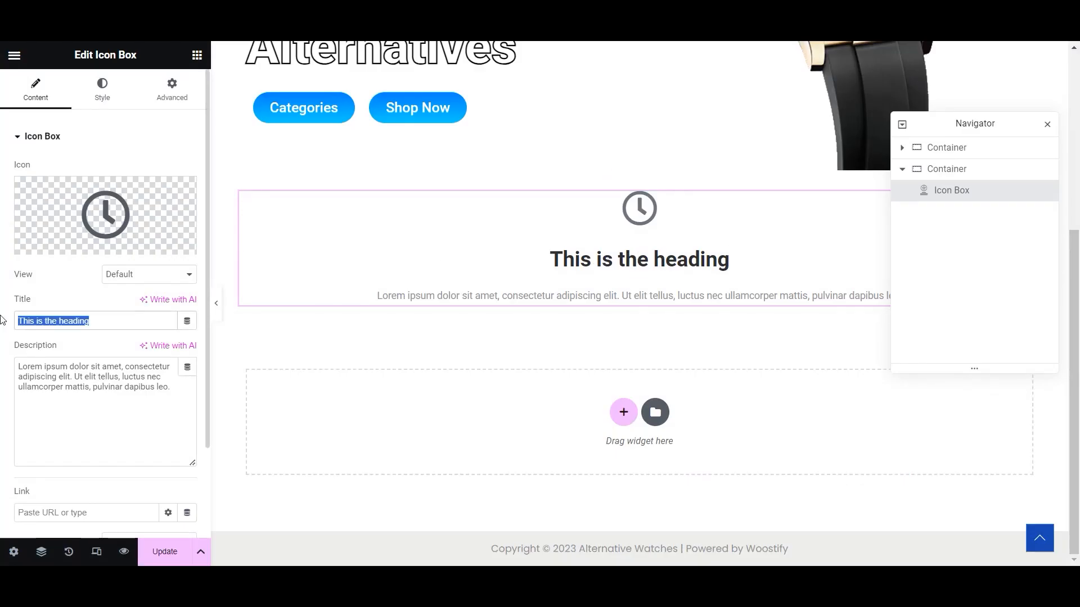
text(Affordable Luxury)
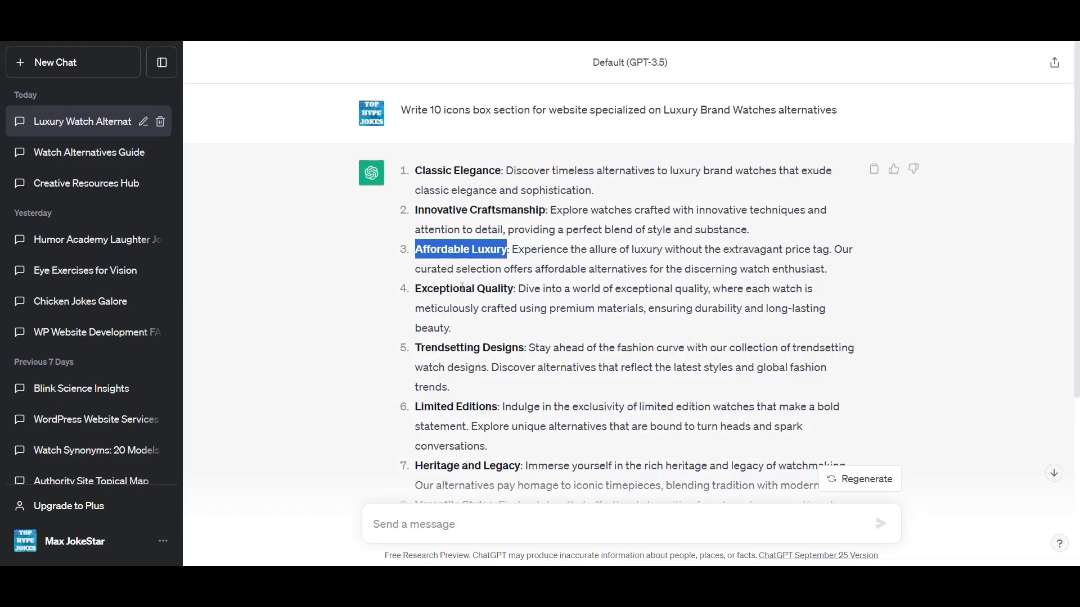
drag(514, 249, 808, 269)
key(ctrl+c)
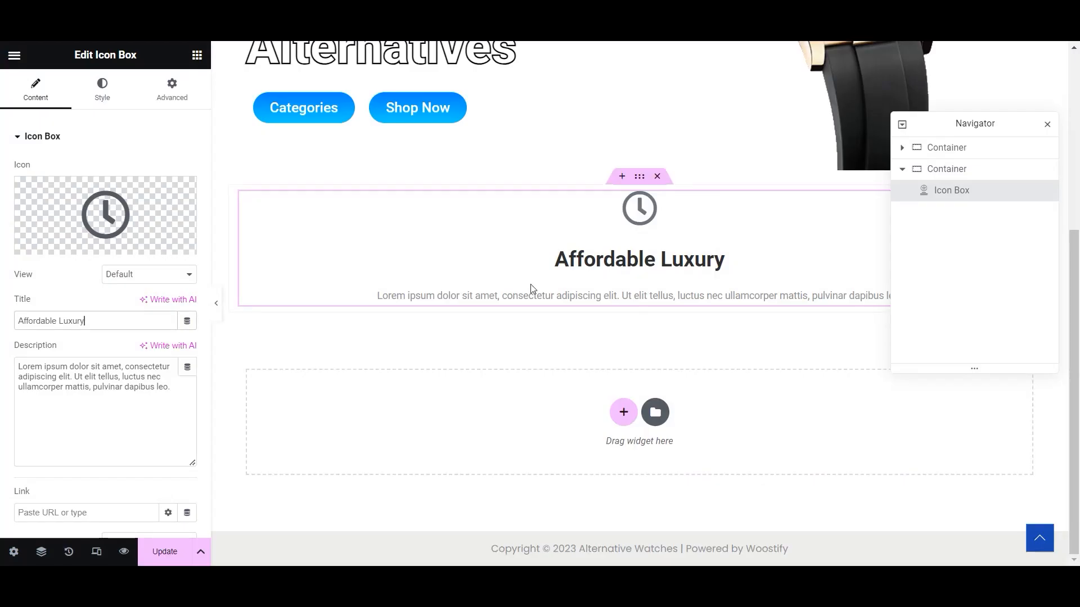
key(ctrl+a)
key(ctrl+v)
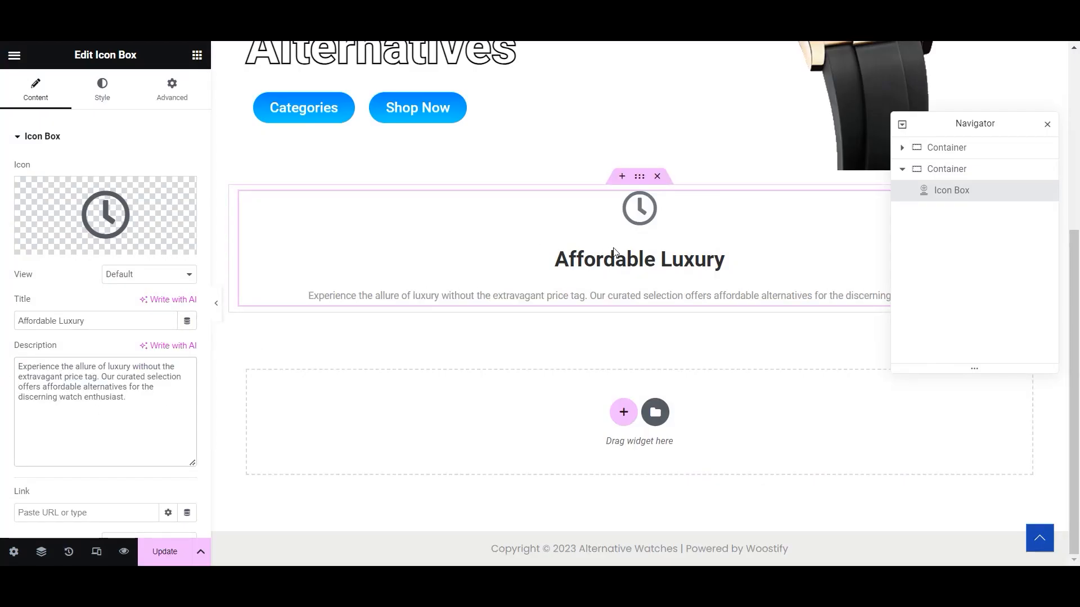
- Set the clock icon's primary color to 007fff and save the page update
click(101, 90)
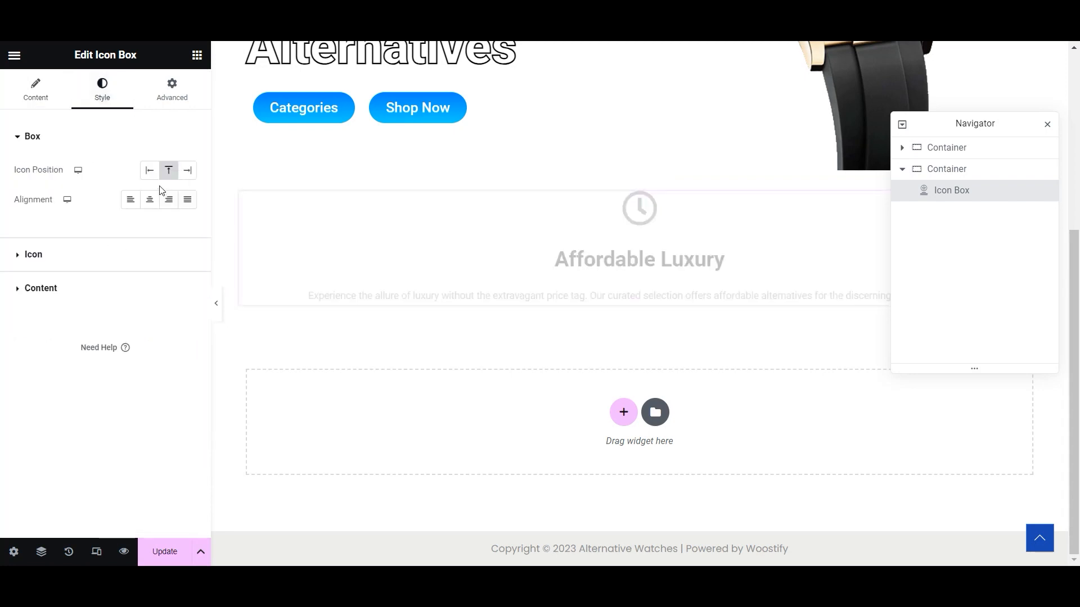
click(25, 251)
click(191, 237)
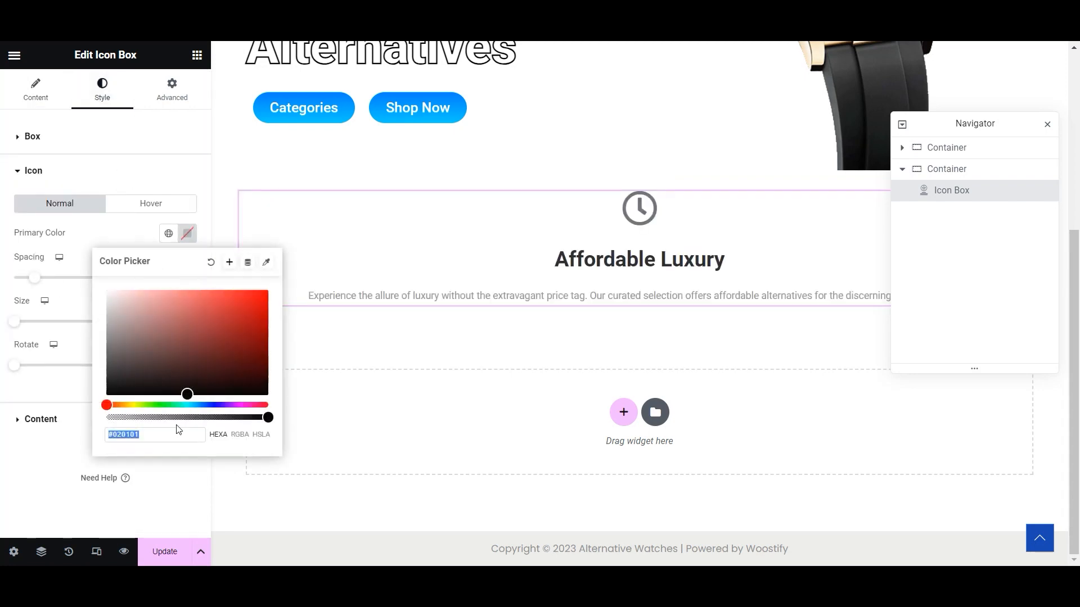
text(007)
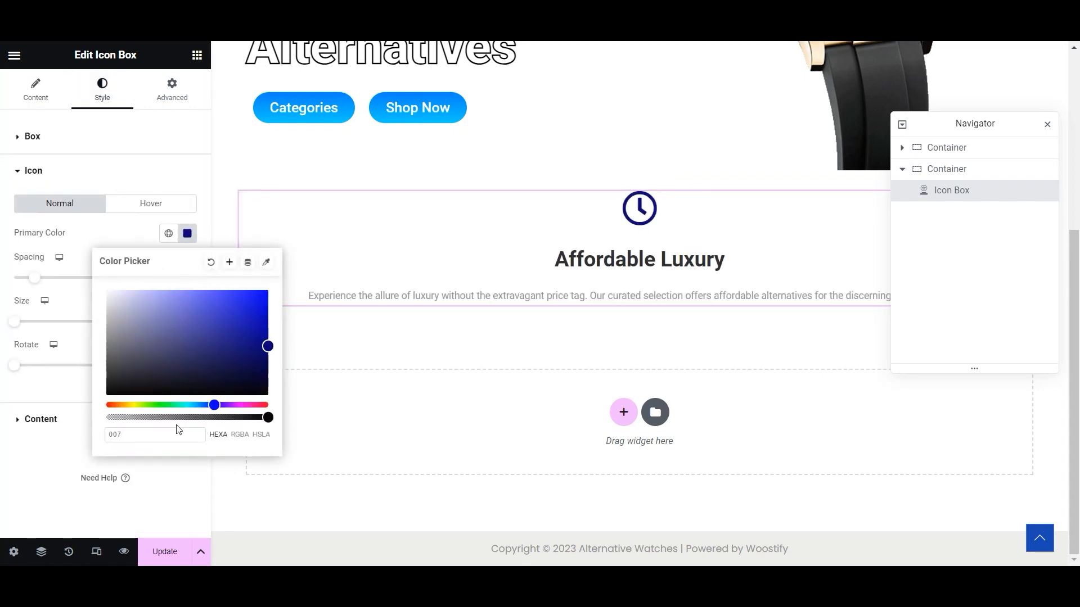
text(fff)
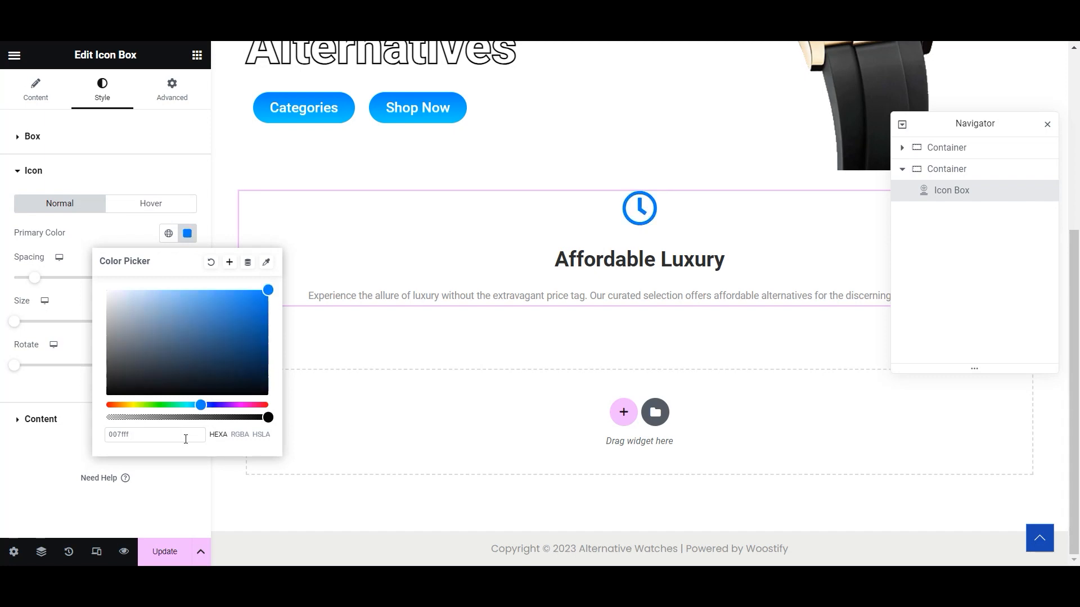
click(164, 552)
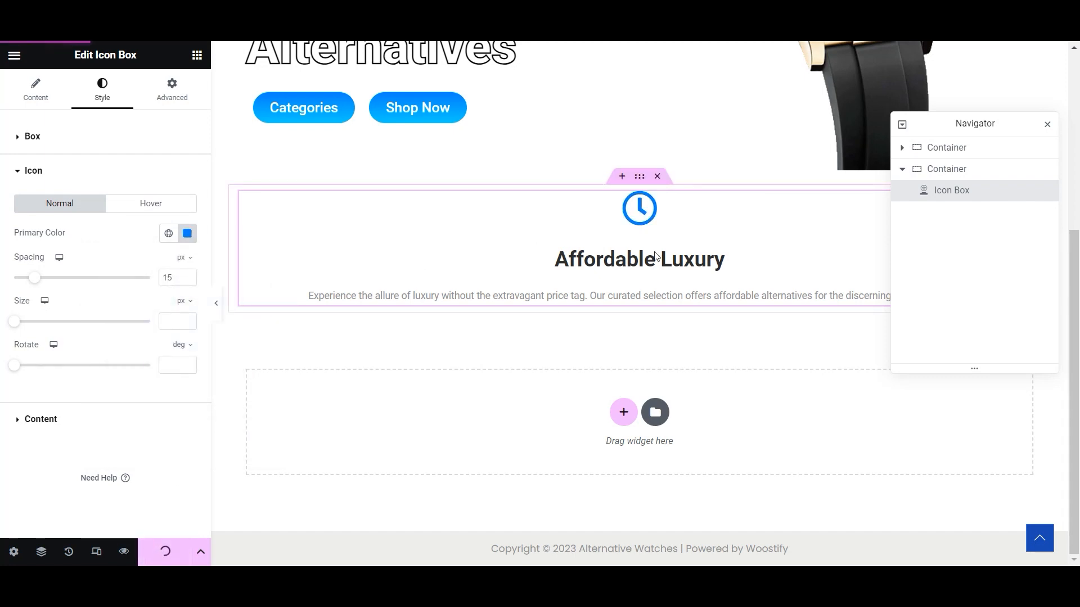
- Duplicate the Affordable Luxury icon box three times within its container
right_click(939, 191)
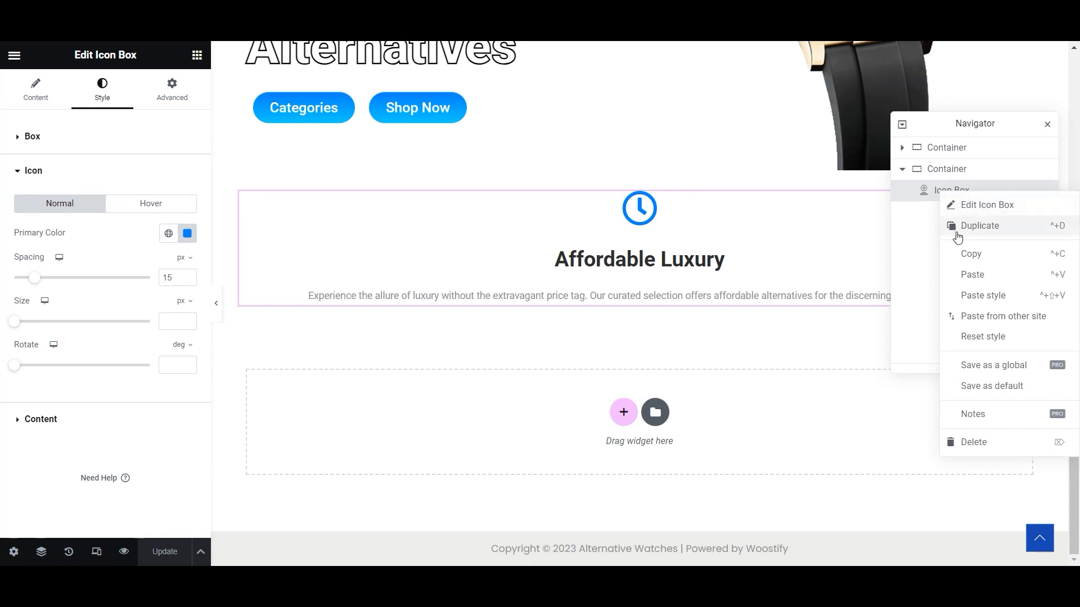
click(958, 227)
right_click(951, 212)
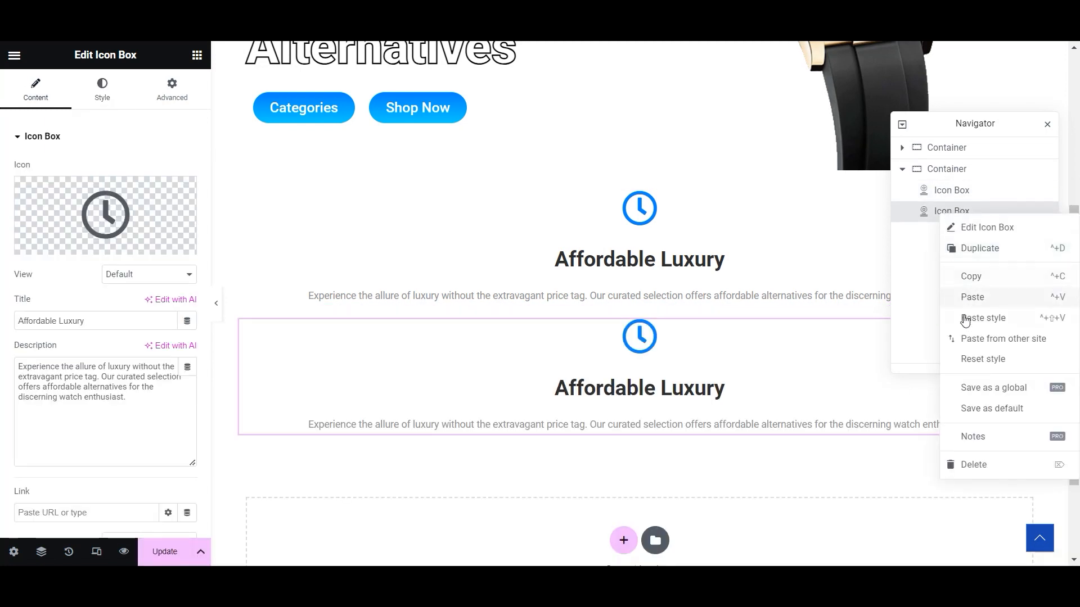
click(980, 248)
right_click(965, 238)
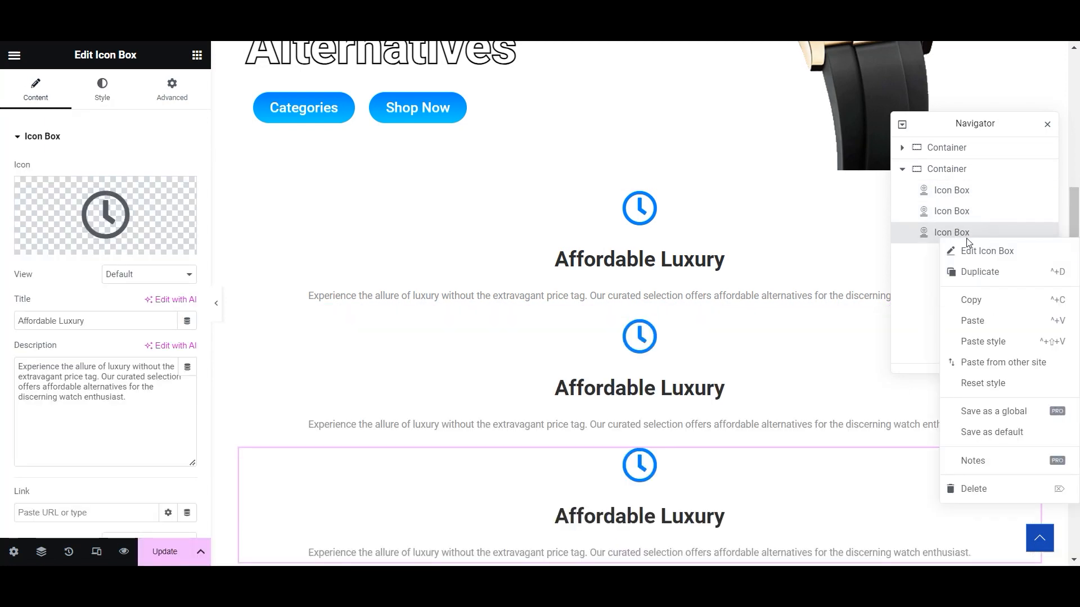
click(982, 273)
- Arrange the icon boxes' container in a horizontal row with its content justified as space between
click(639, 176)
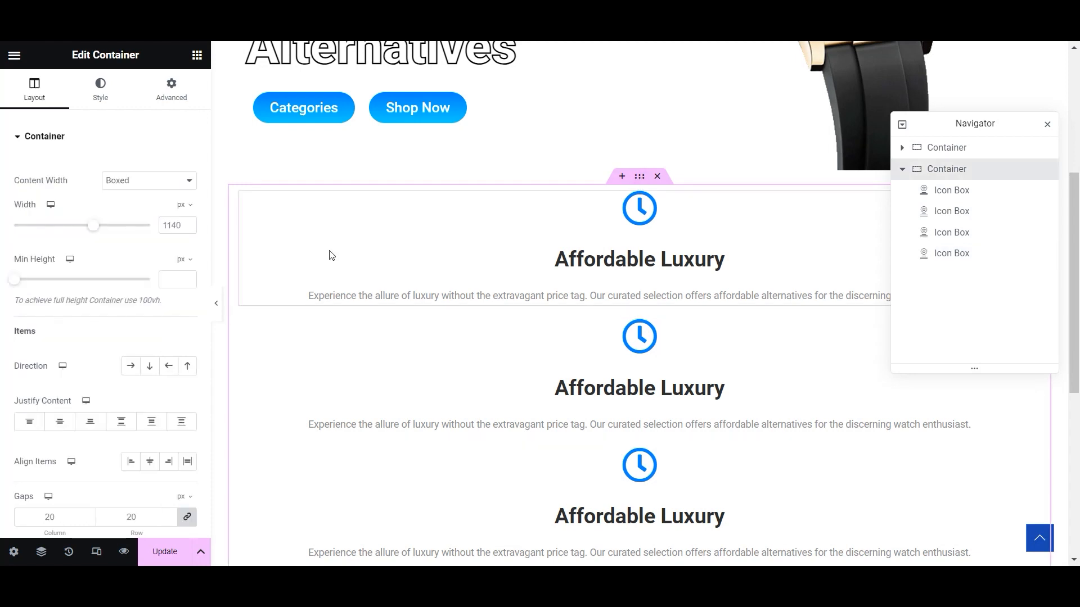
click(133, 367)
click(119, 428)
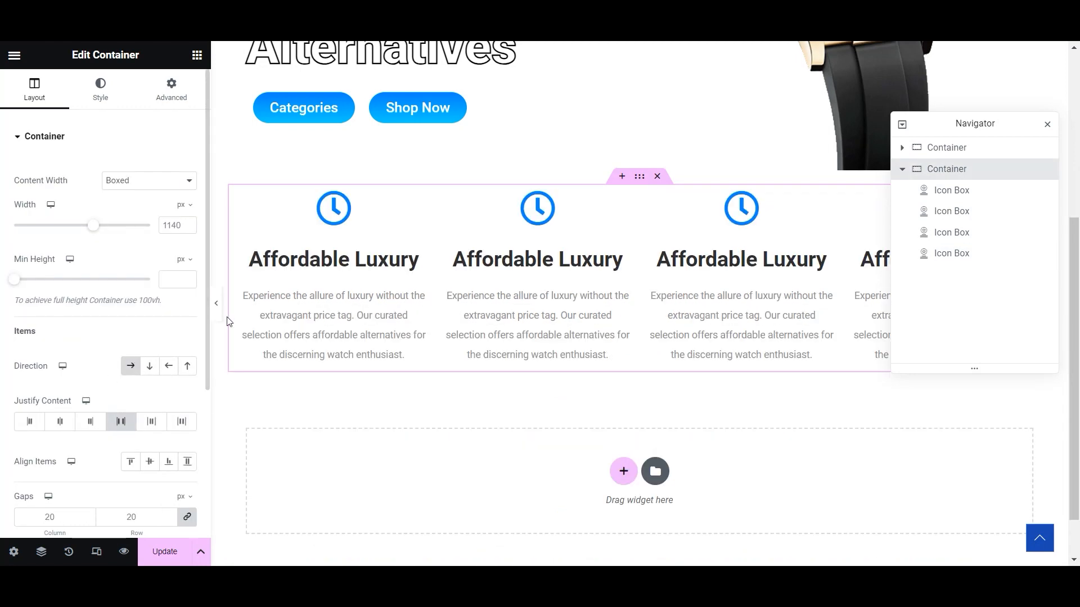
- Replace the second icon box's title with "Classic Elegance", copied from the ChatGPT answer
click(529, 247)
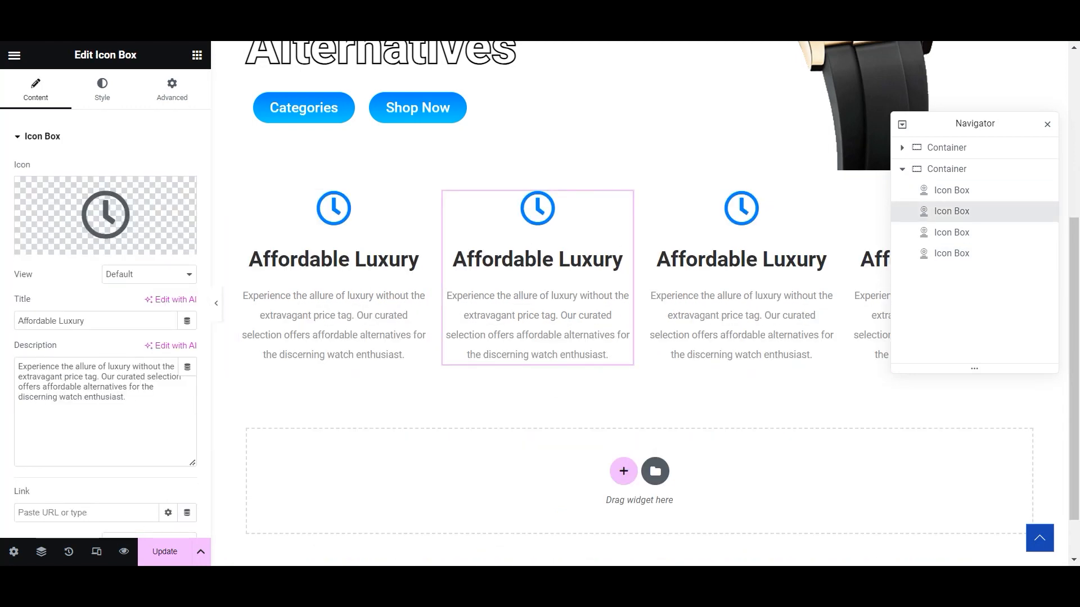
key(alt+Tab)
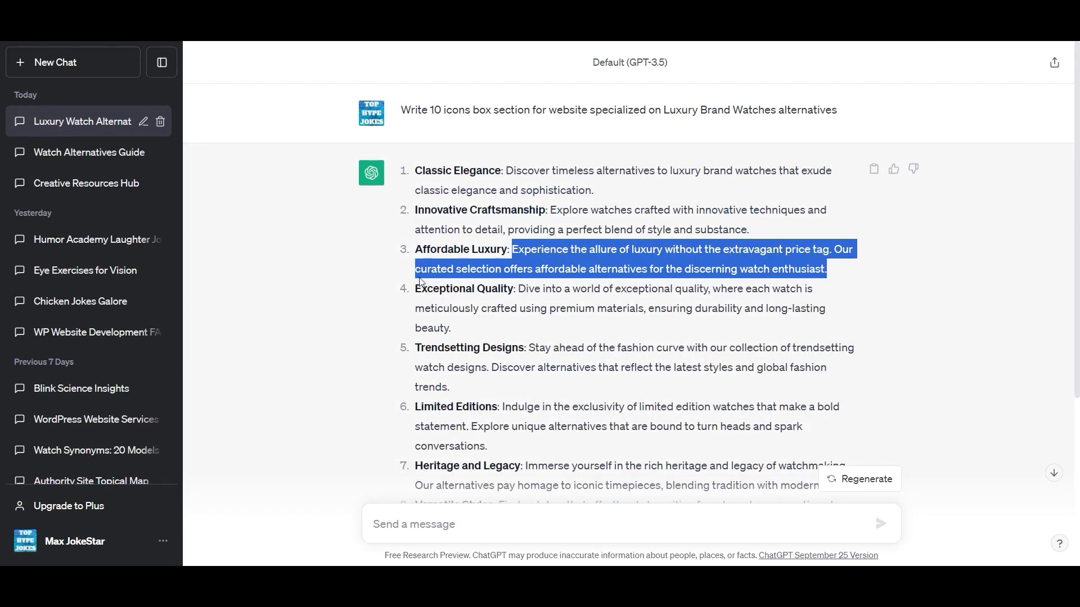
scroll(460, 328, down, 3)
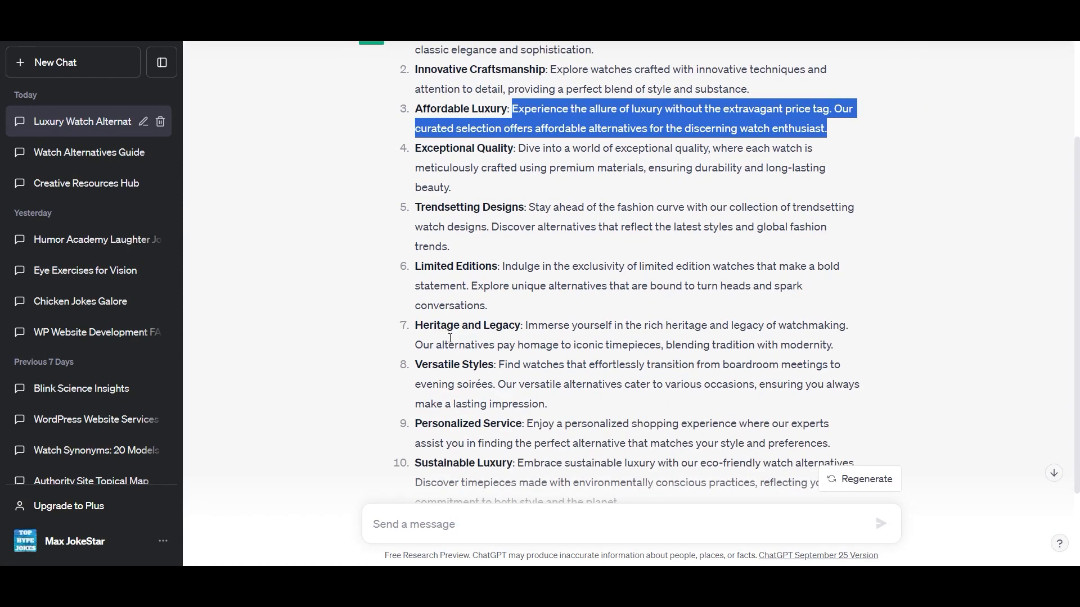
scroll(429, 298, down, 1)
scroll(504, 334, up, 5)
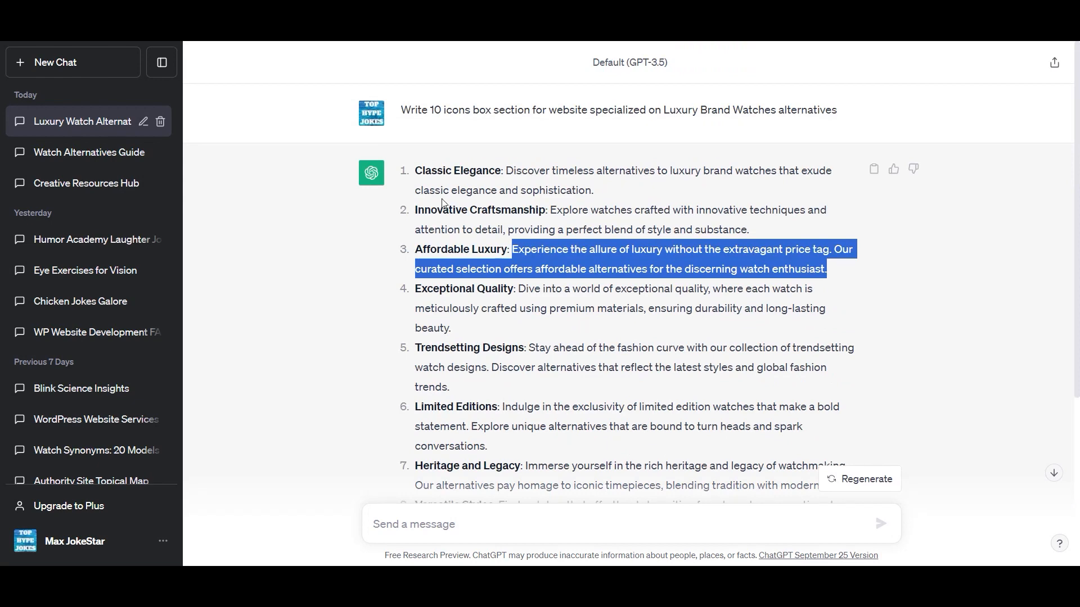
drag(418, 171, 502, 171)
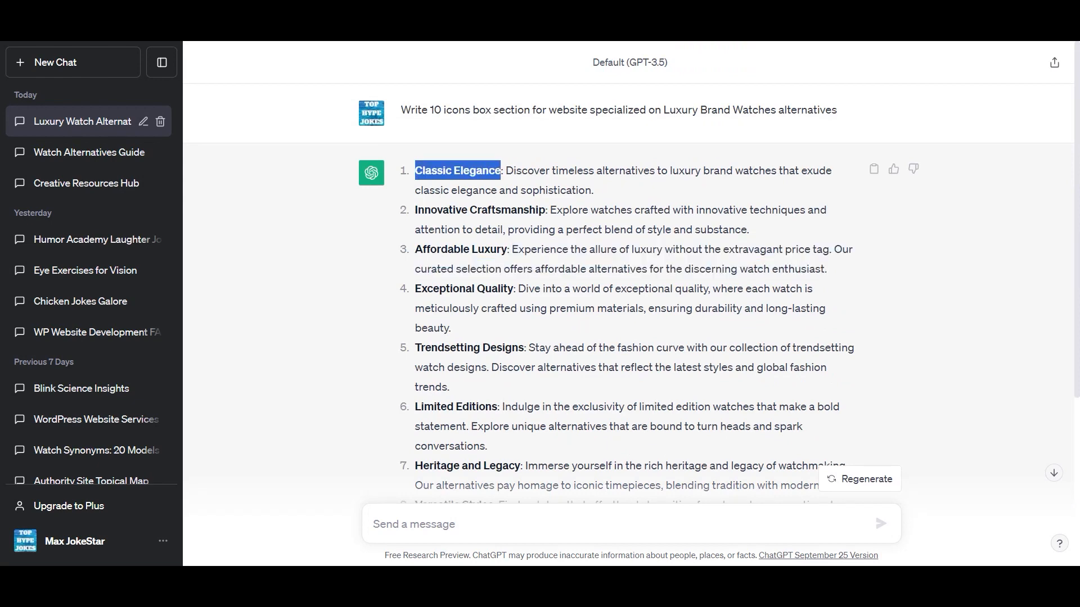
key(ctrl+c)
key(alt+Tab)
key(ctrl+a)
key(ctrl+v)
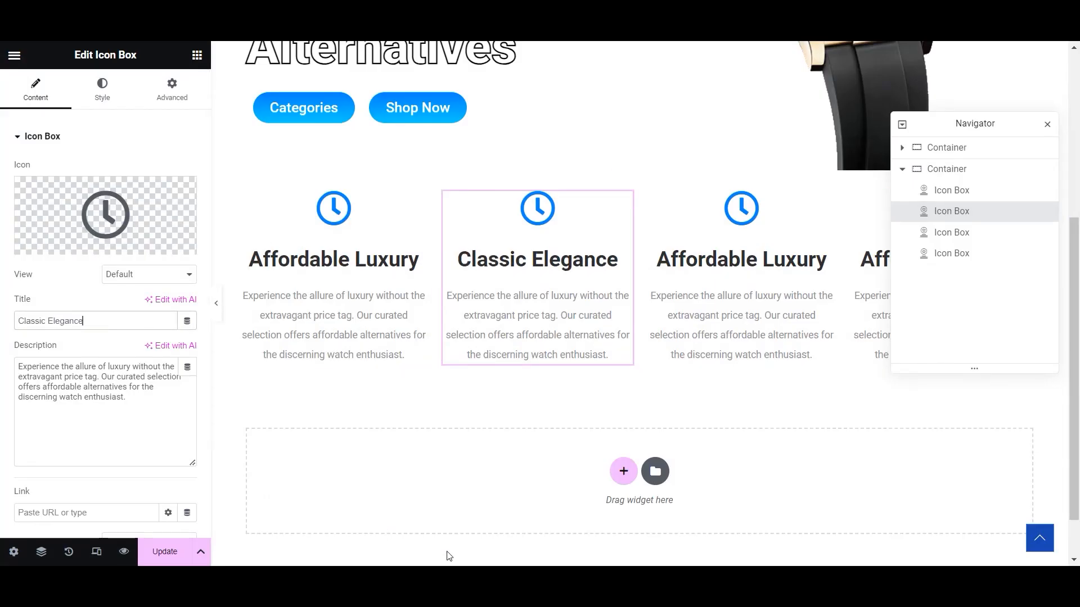
- Replace the second icon box's description with the Classic Elegance text from the ChatGPT answer
key(alt+Tab)
drag(509, 172, 592, 185)
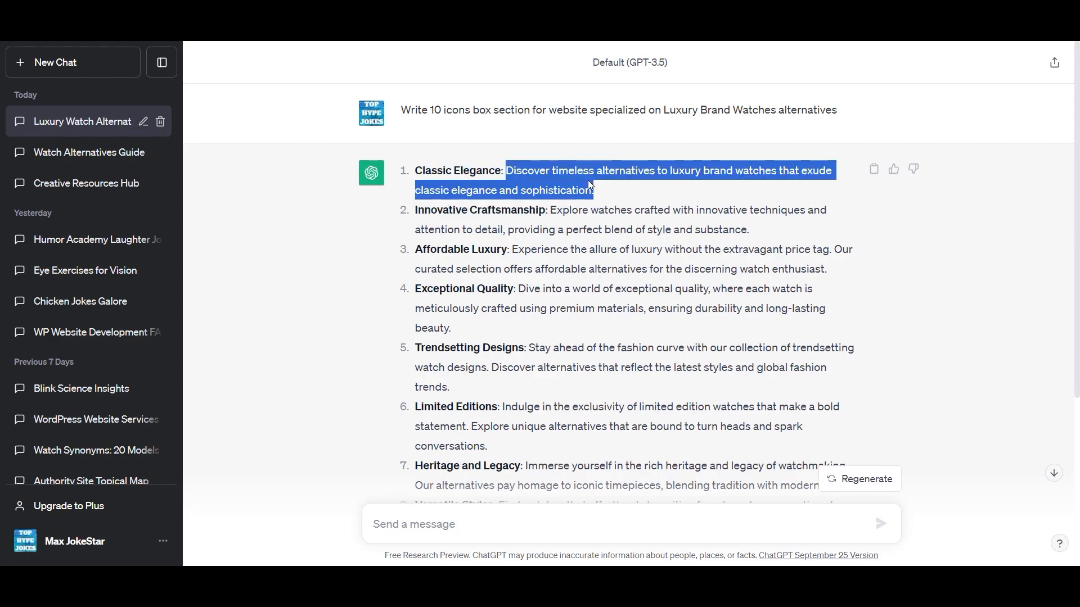
key(ctrl+c)
key(alt+Tab)
click(125, 420)
key(ctrl+a)
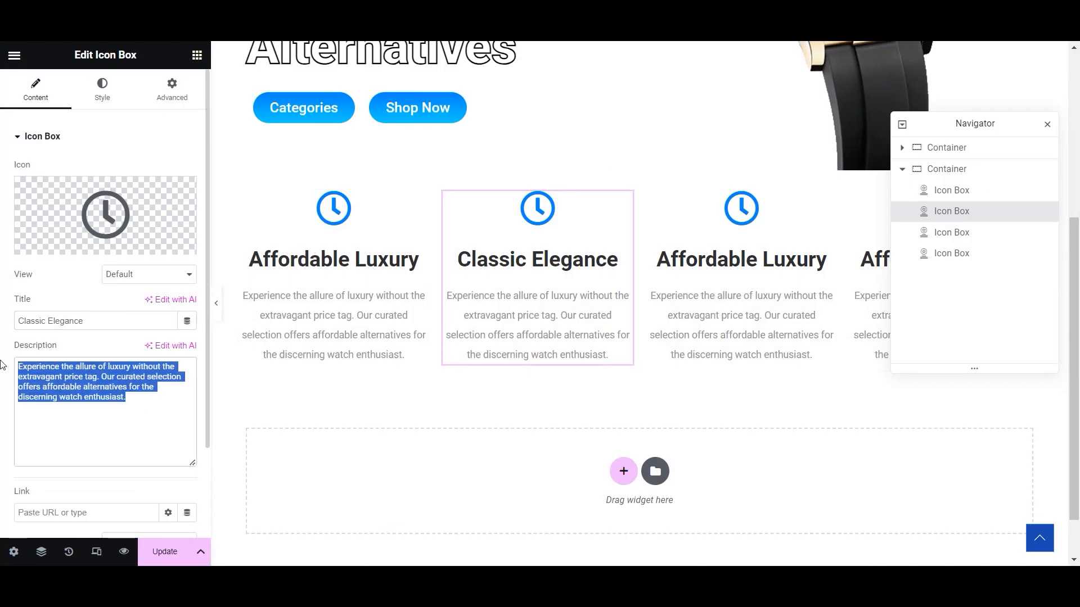
key(ctrl+v)
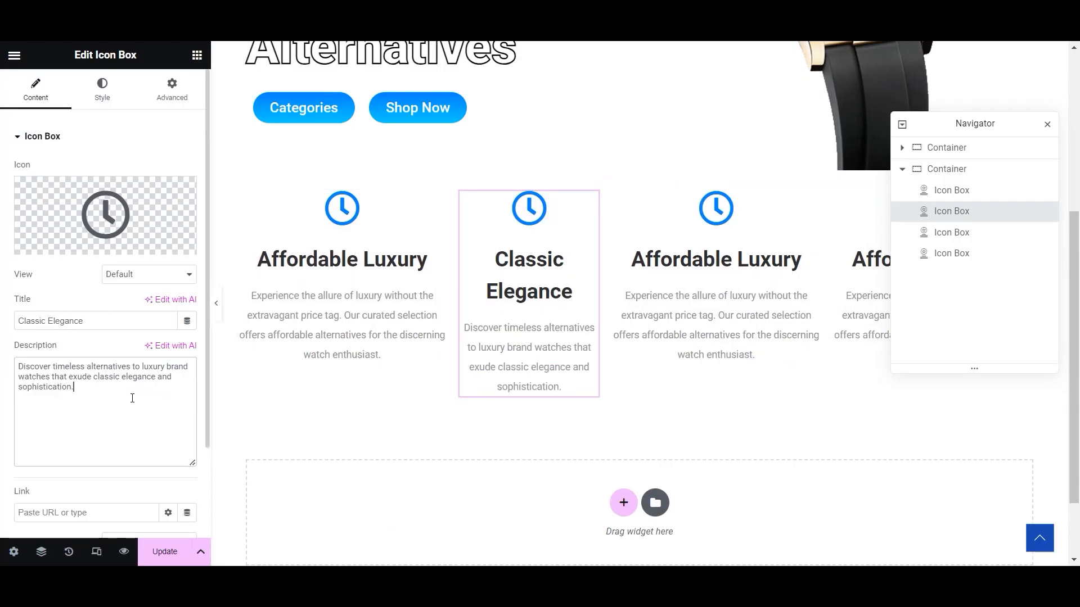
- Search the icon library for "cla" and "ele" to find an icon for the Classic Elegance box, then clear the filter
mouse_move(114, 232)
click(116, 210)
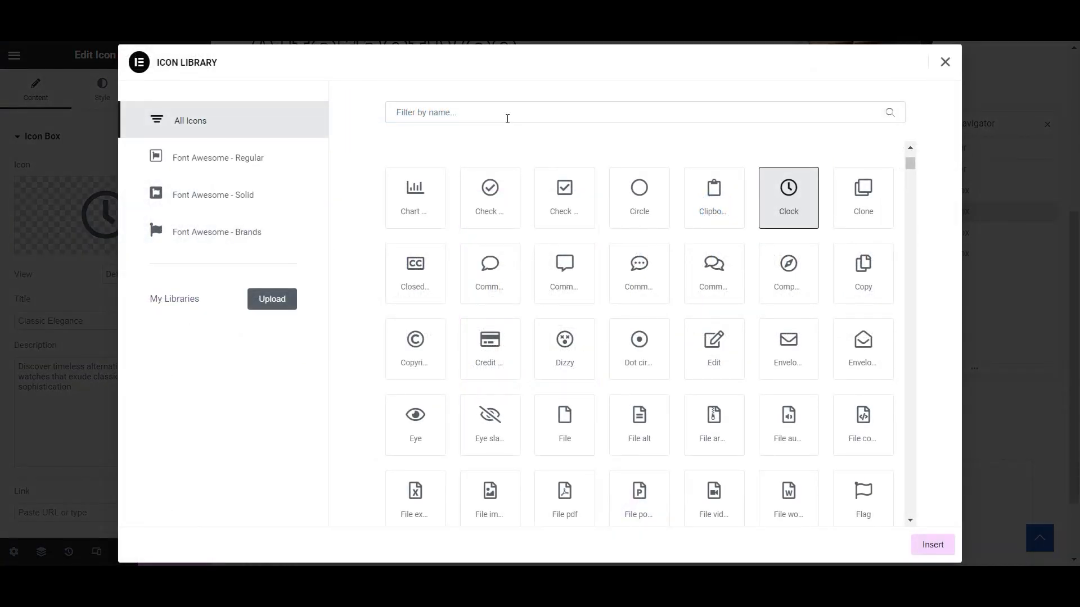
click(507, 118)
text(cla)
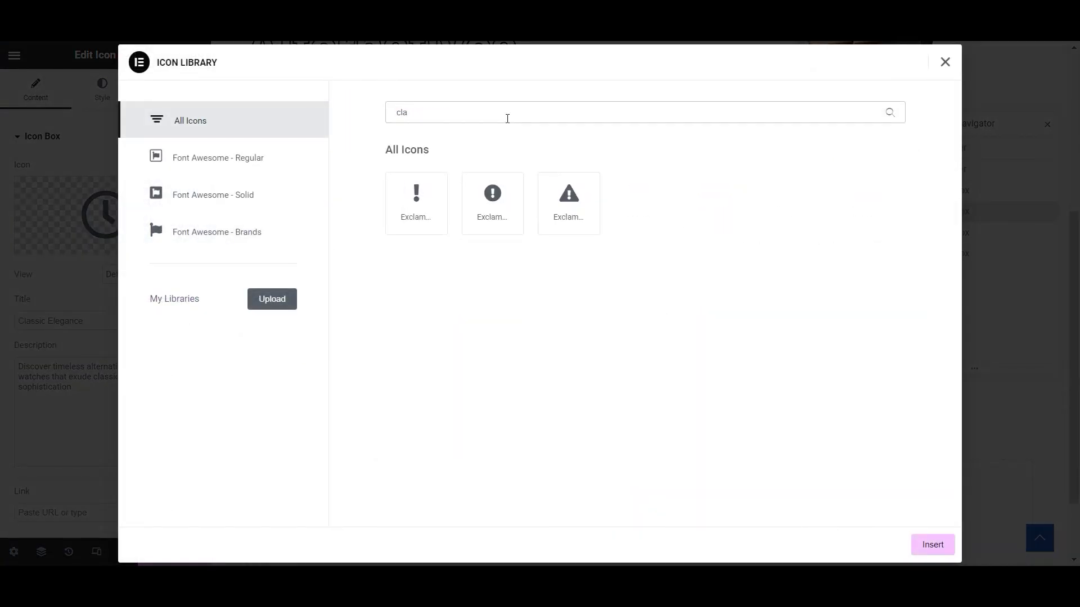
key(BackSpace)
key(BackSpace)
key(BackSpace)
text(ele)
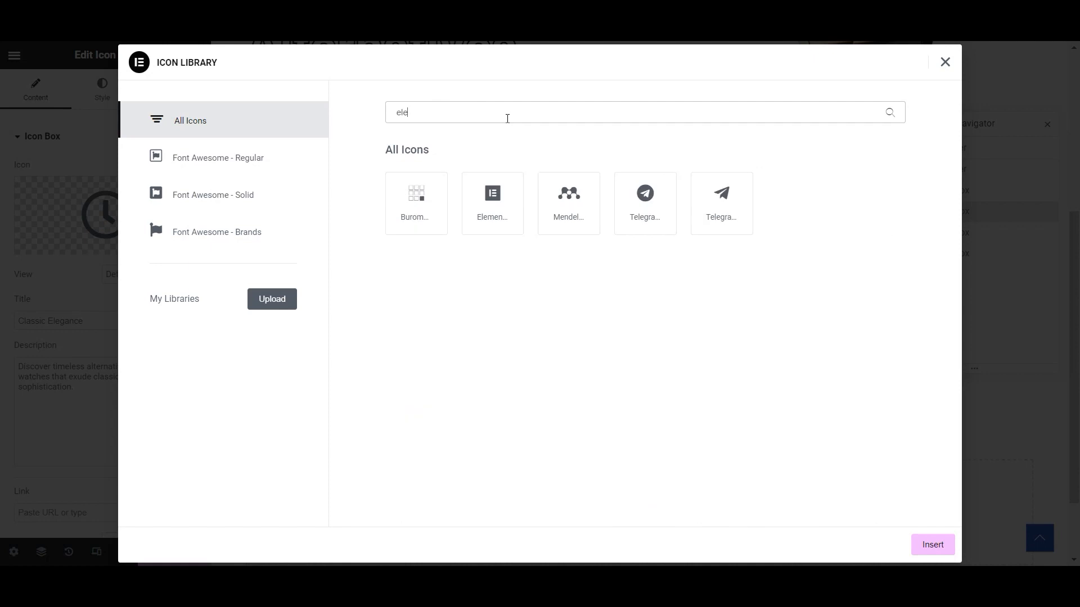
key(BackSpace)
key(BackSpace)
key(BackSpace)
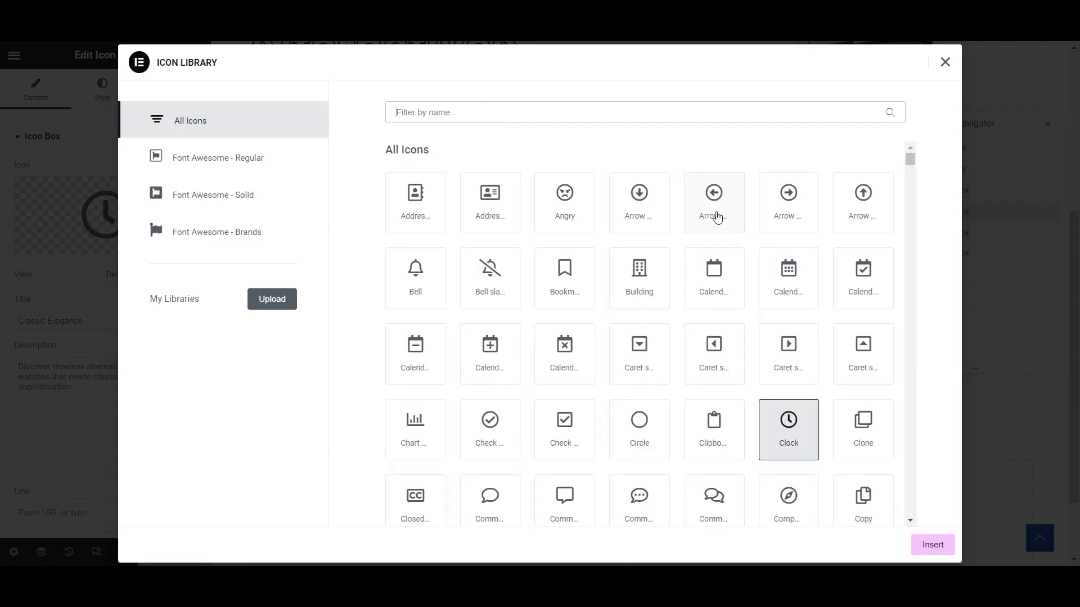
- Browse the full icon library and insert the Bullseye icon into the Classic Elegance icon box
scroll(667, 393, down, 3)
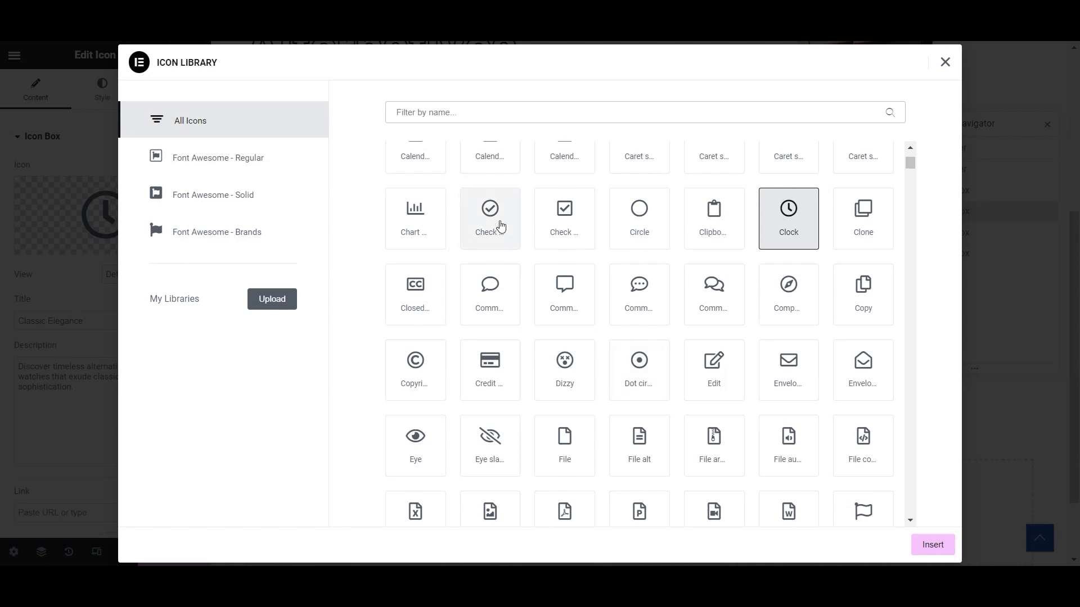
scroll(499, 225, down, 10)
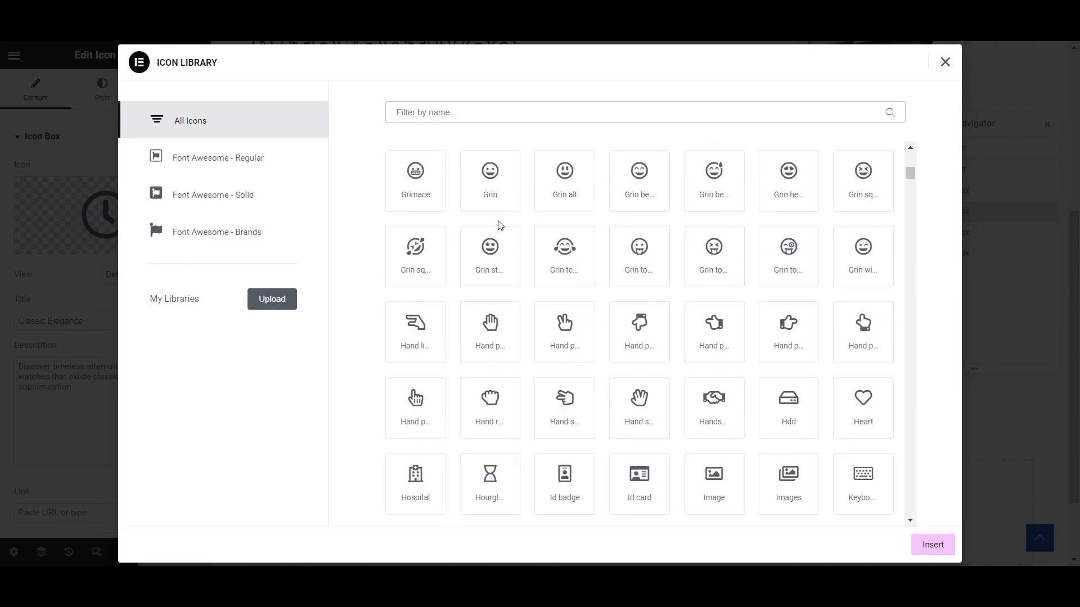
scroll(499, 225, down, 10)
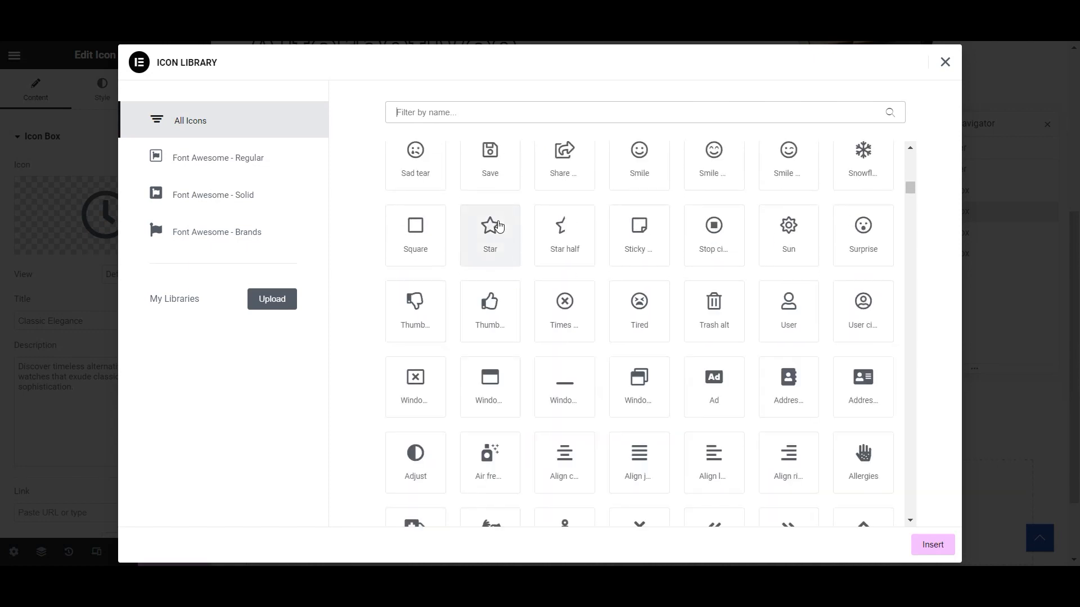
scroll(499, 225, down, 8)
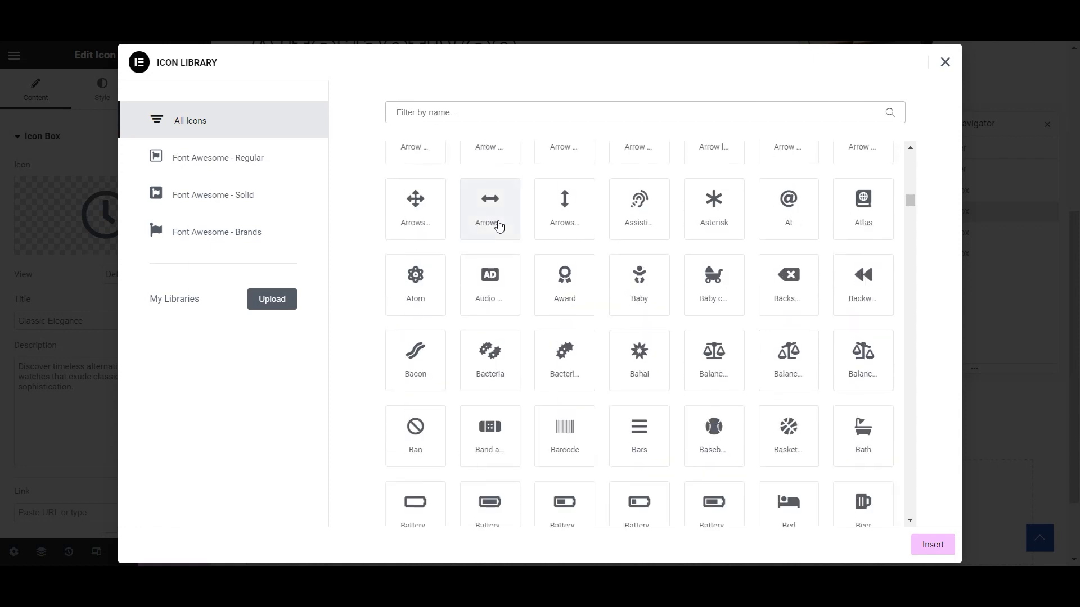
scroll(499, 225, down, 5)
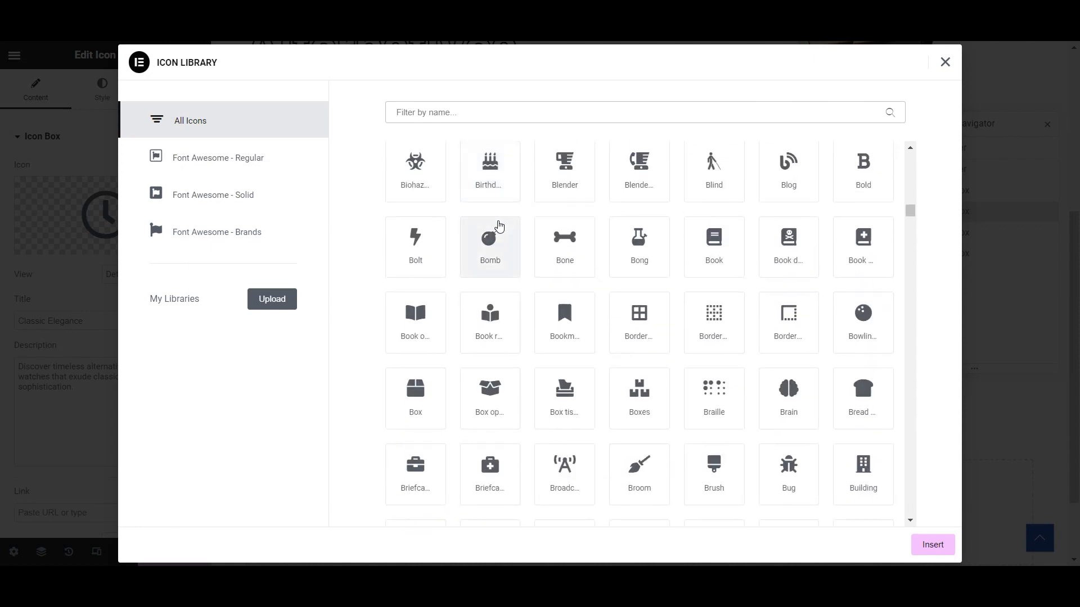
scroll(497, 225, down, 3)
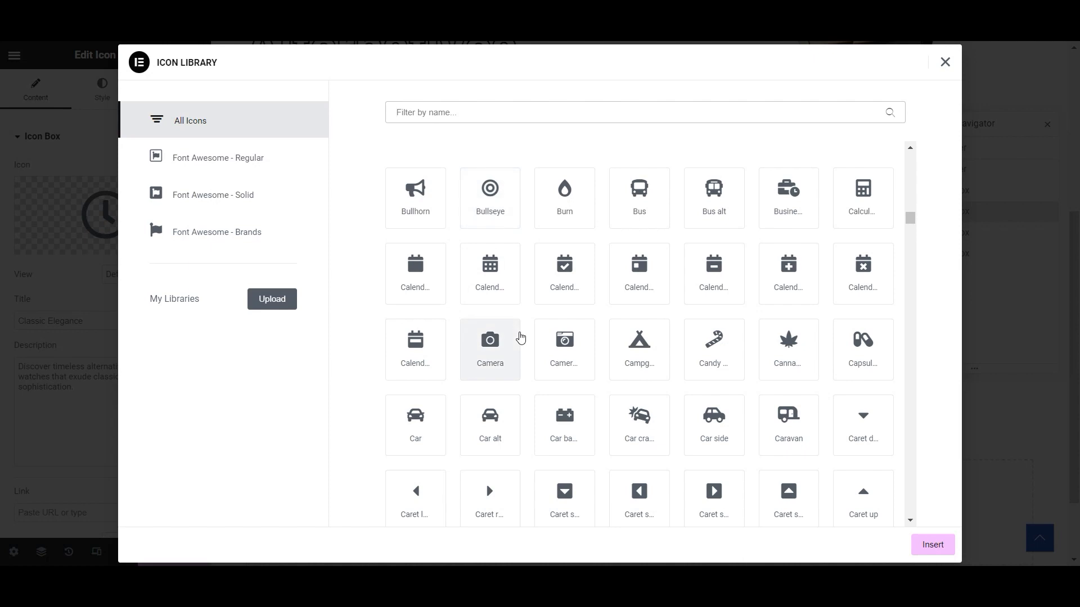
scroll(518, 338, down, 3)
scroll(520, 337, up, 3)
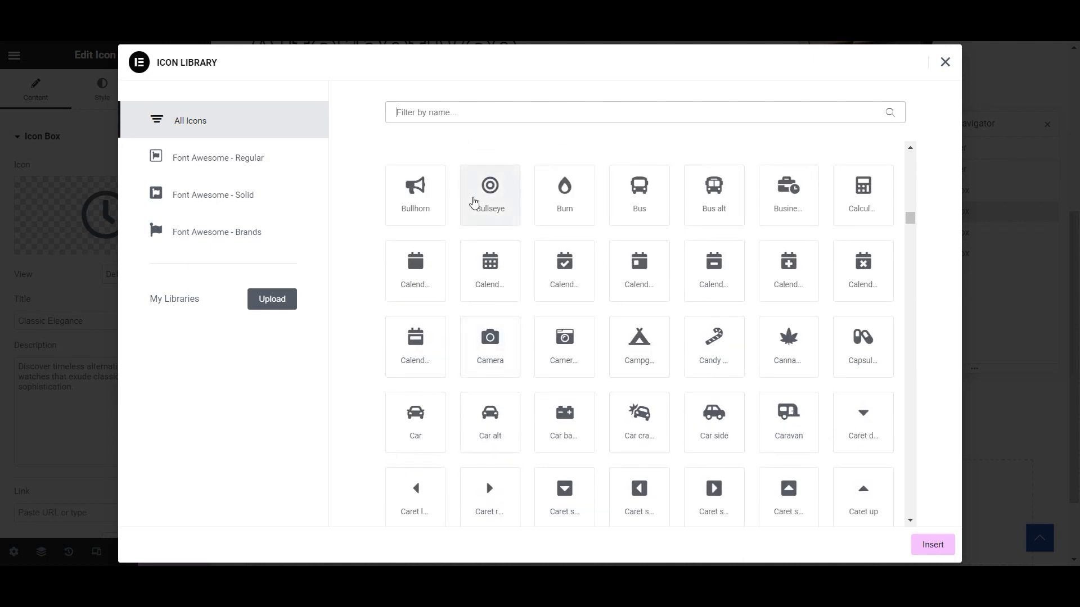
click(474, 202)
click(933, 544)
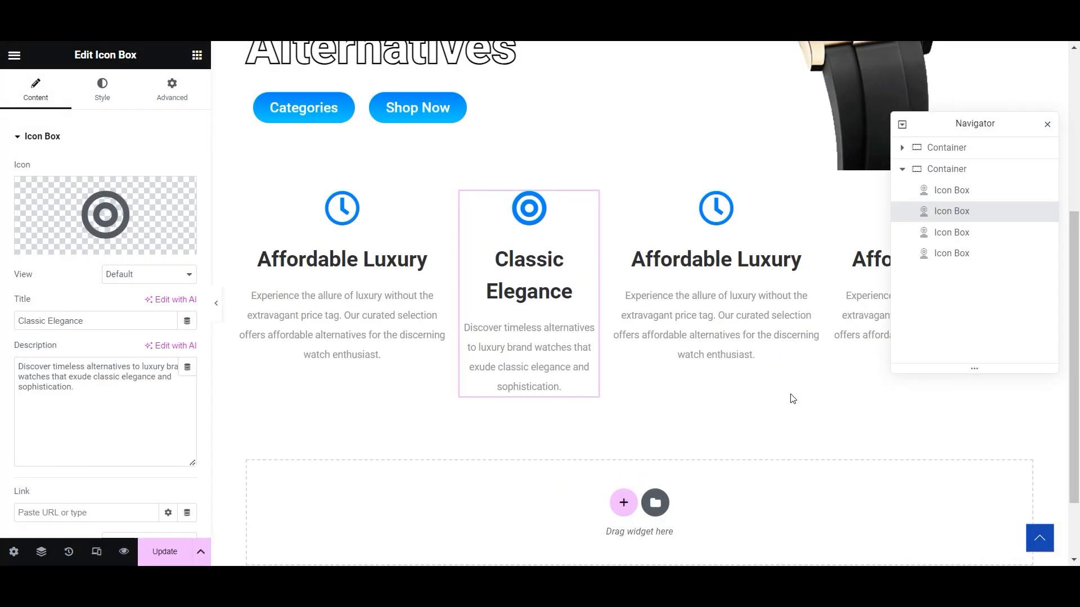
- Replace the third icon box's title with "Exceptional Quality", copied from the ChatGPT answer
click(714, 283)
click(471, 578)
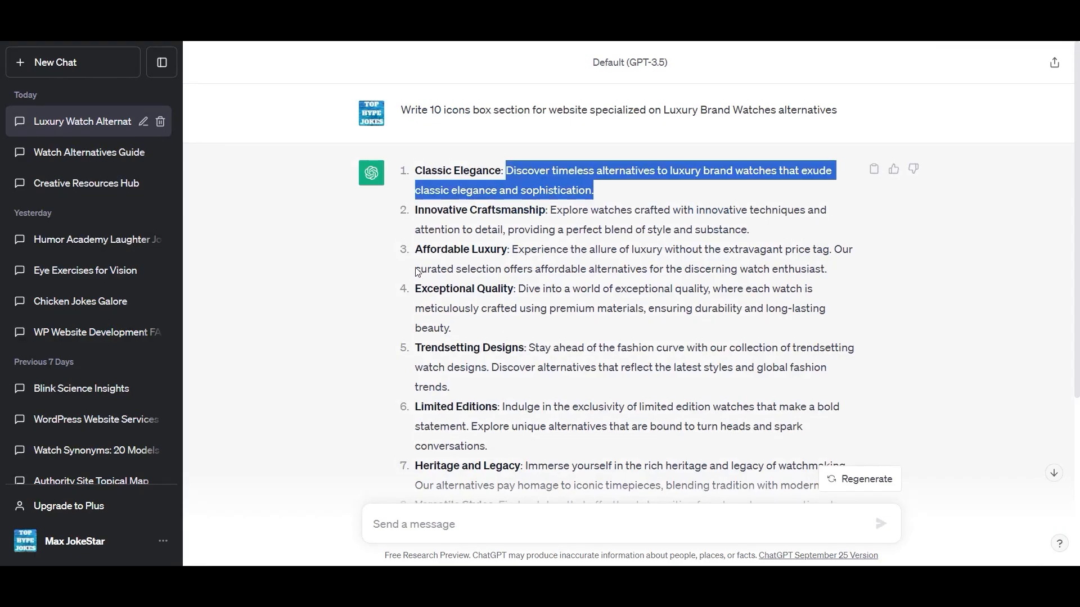
drag(418, 290, 516, 291)
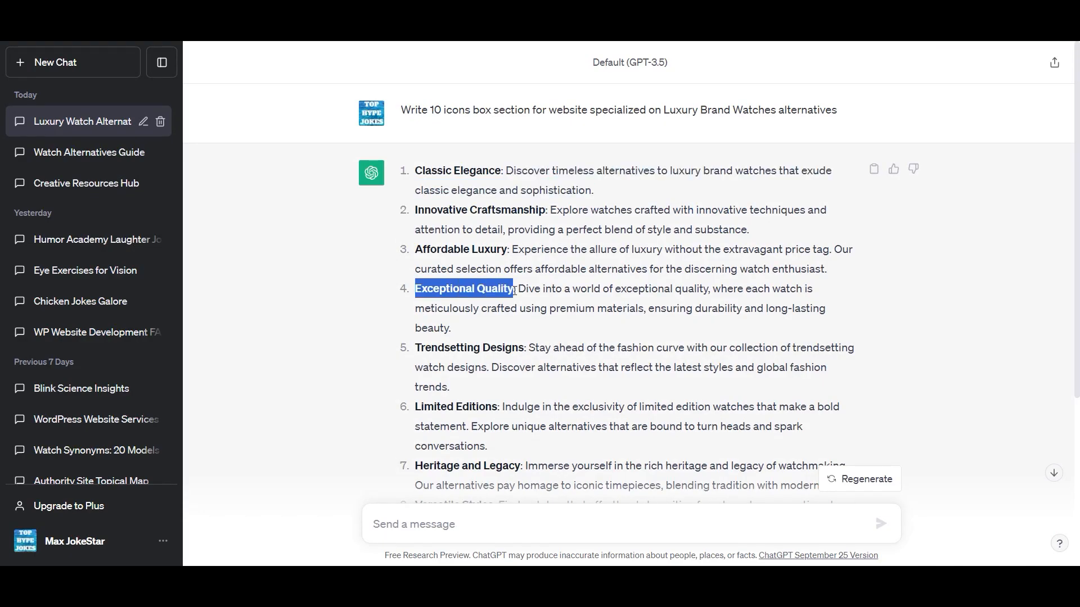
key(ctrl+c)
key(alt+Tab)
drag(90, 320, 1, 319)
key(ctrl+v)
- Replace the third icon box's description with the Exceptional Quality text from the ChatGPT answer
key(alt+Tab)
drag(520, 290, 555, 329)
key(ctrl+c)
key(alt+Tab)
drag(134, 400, 1, 366)
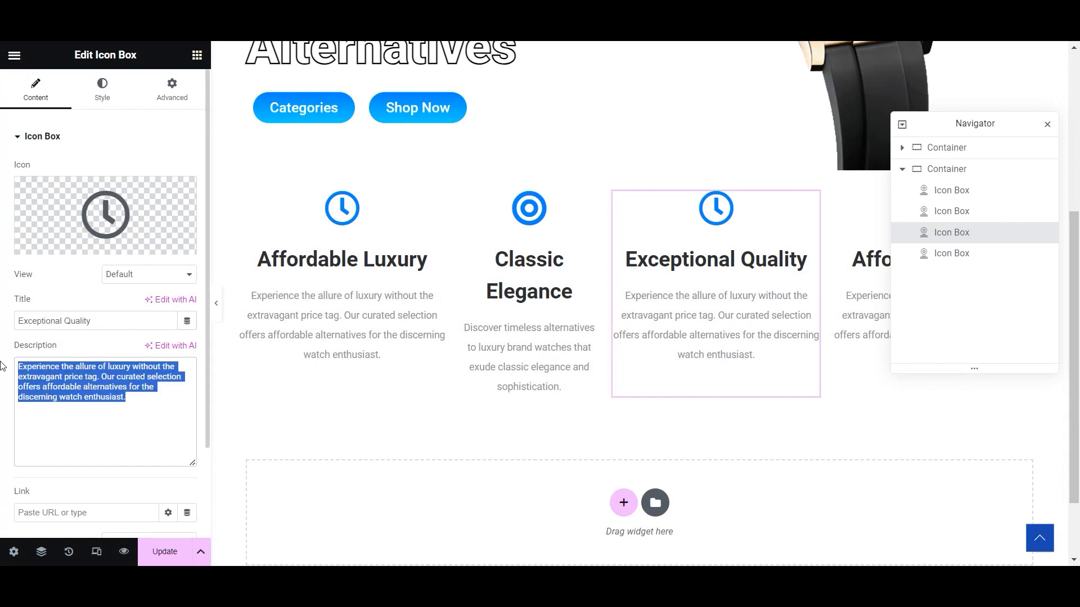
key(ctrl+v)
- Browse the icon library and insert the regular thumbs-up icon into the Exceptional Quality icon box
click(60, 246)
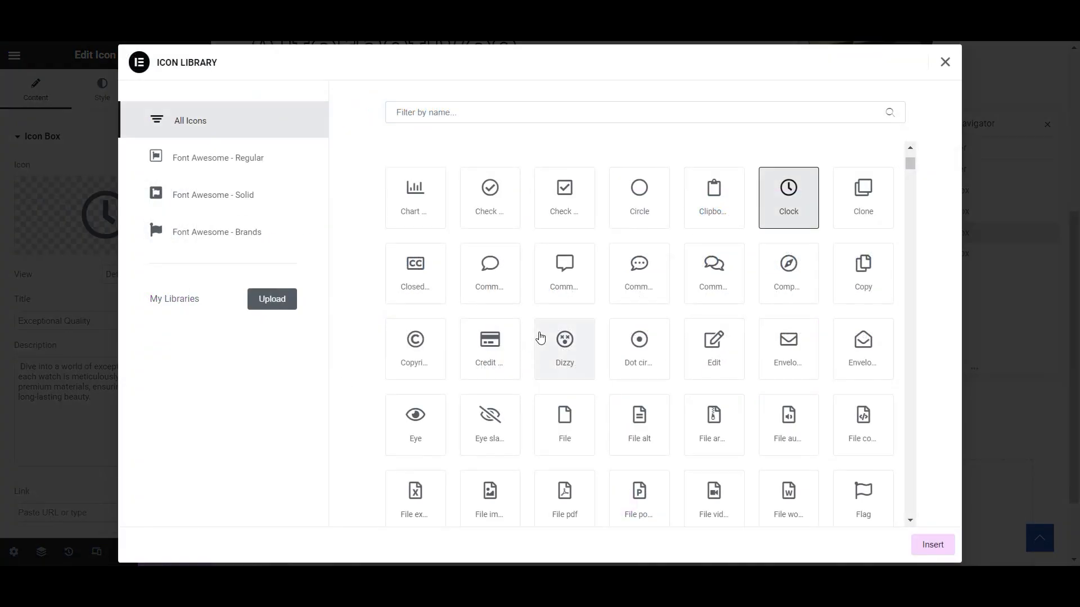
scroll(679, 379, down, 9)
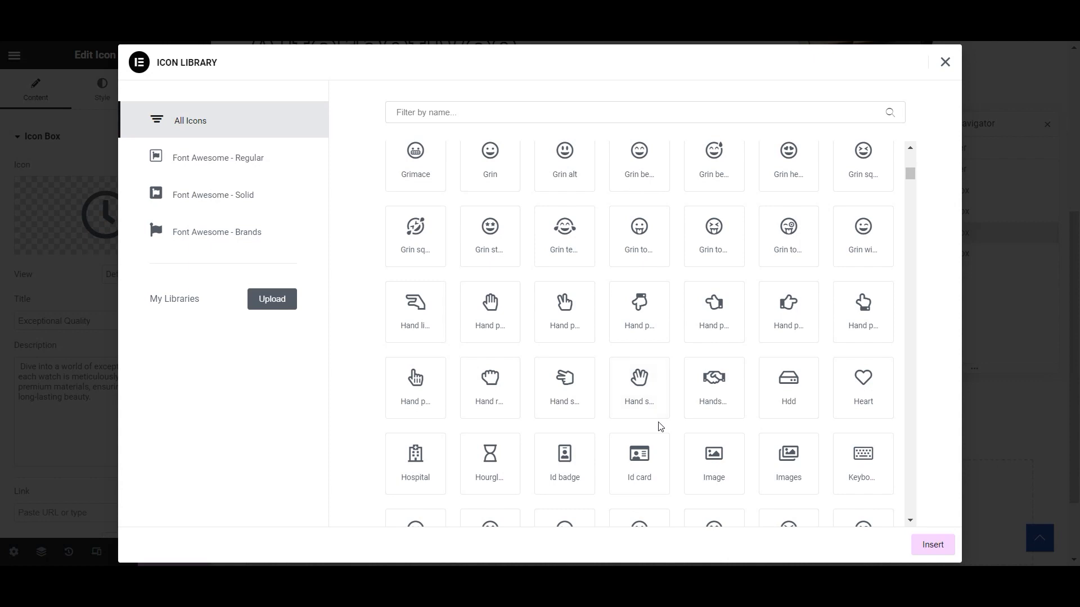
scroll(661, 428, down, 5)
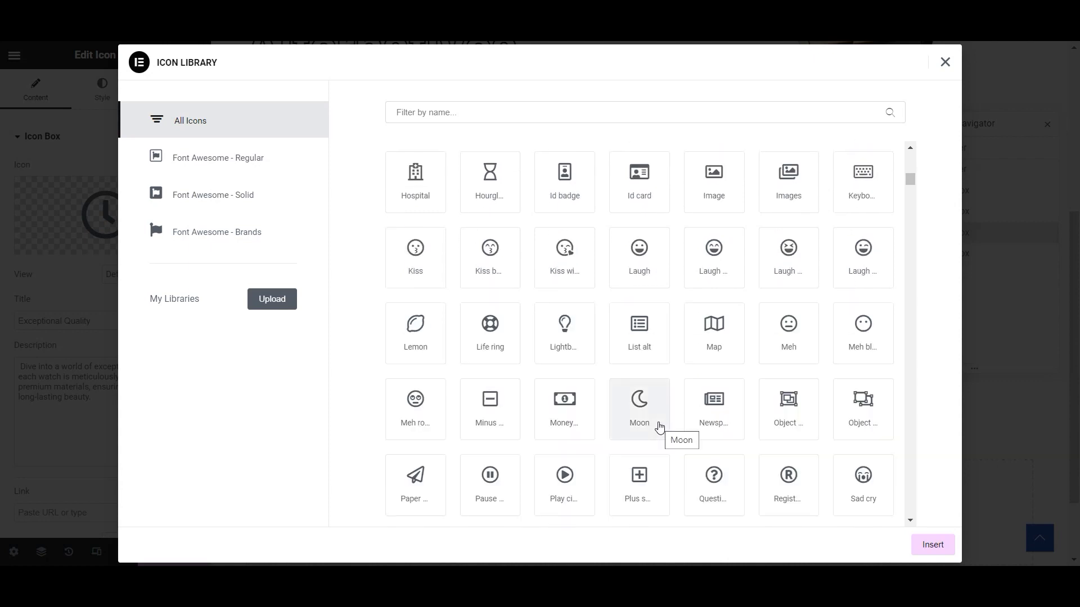
scroll(659, 428, down, 6)
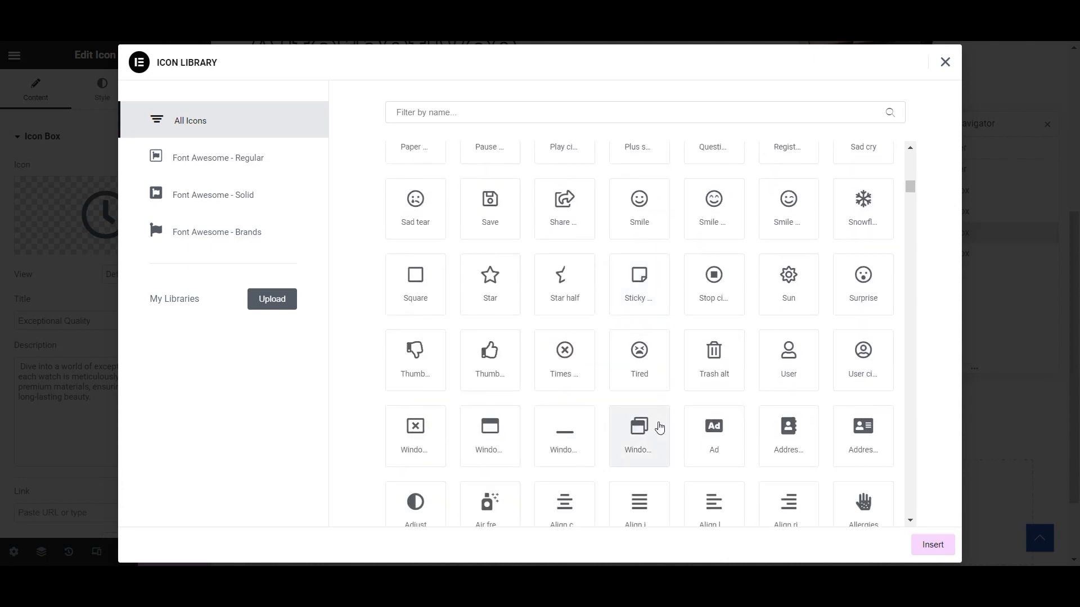
click(507, 368)
click(934, 545)
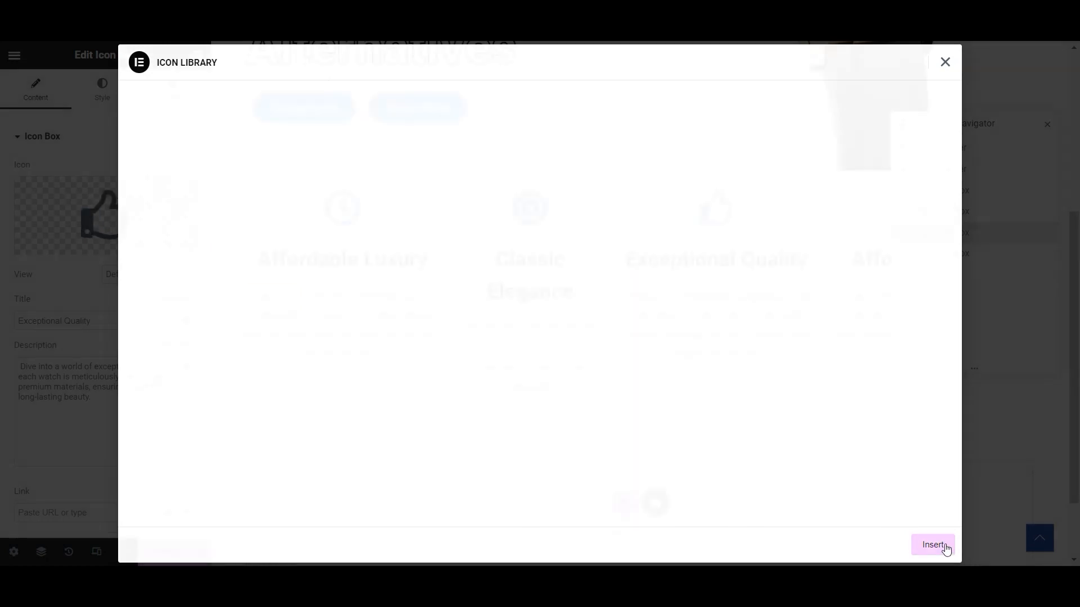
- Replace the Classic Elegance icon box's icon with the Crown icon from the library
click(542, 229)
click(56, 241)
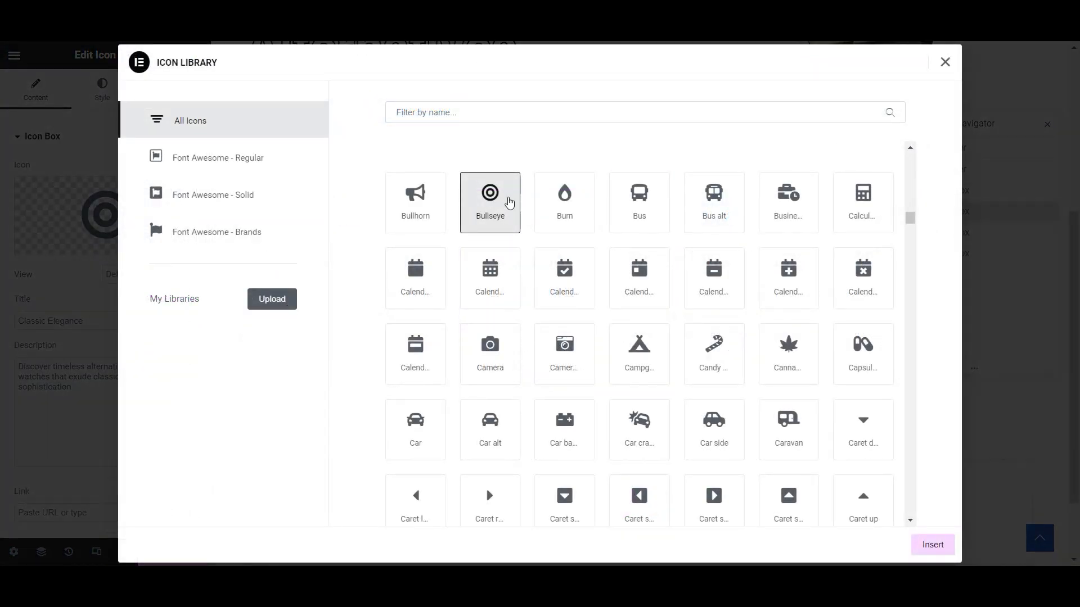
scroll(675, 278, down, 15)
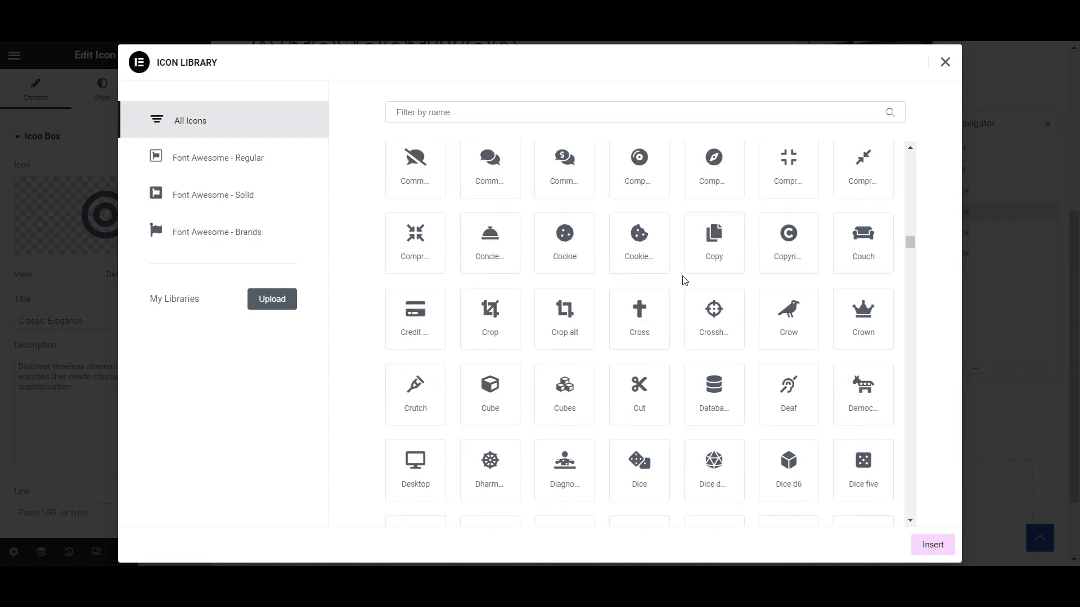
scroll(685, 280, down, 2)
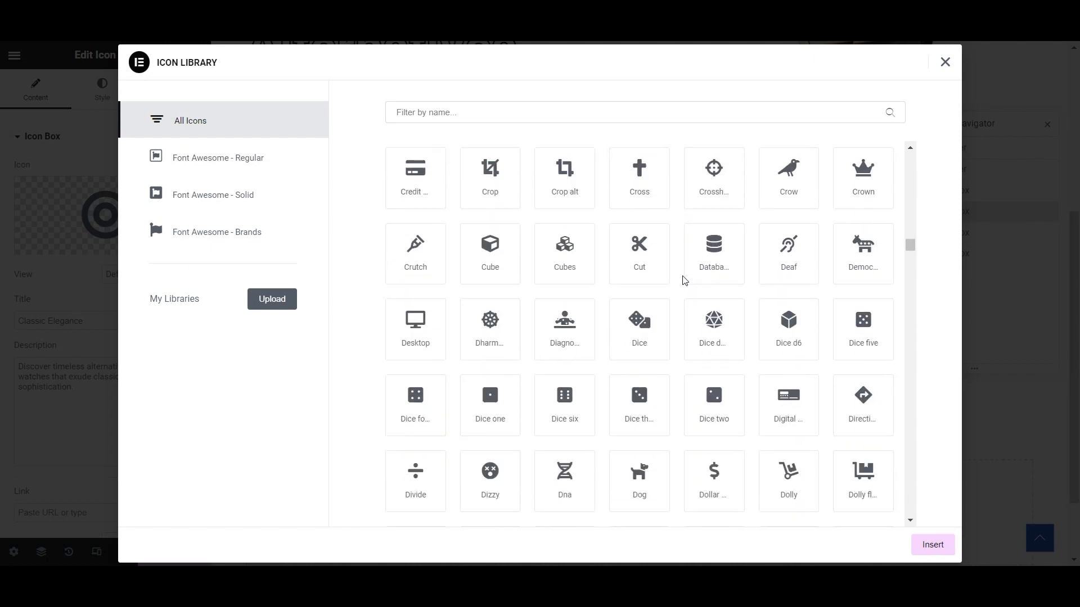
click(863, 177)
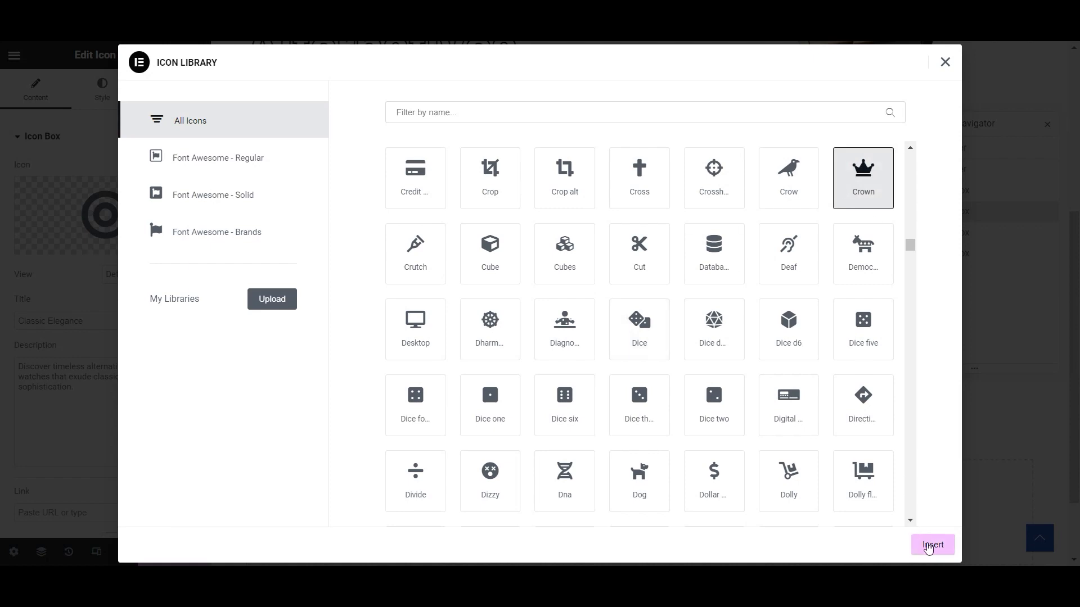
click(928, 541)
- Search the icon library for "money" and insert the first money bill icon into the Affordable Luxury icon box
click(241, 225)
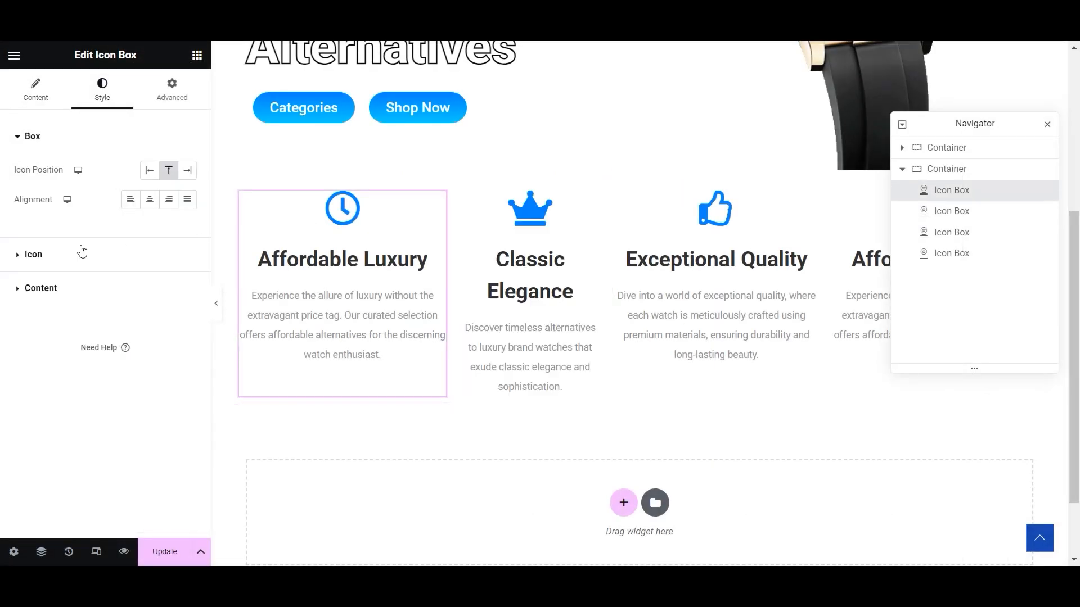
click(13, 255)
click(35, 90)
click(105, 212)
text(m)
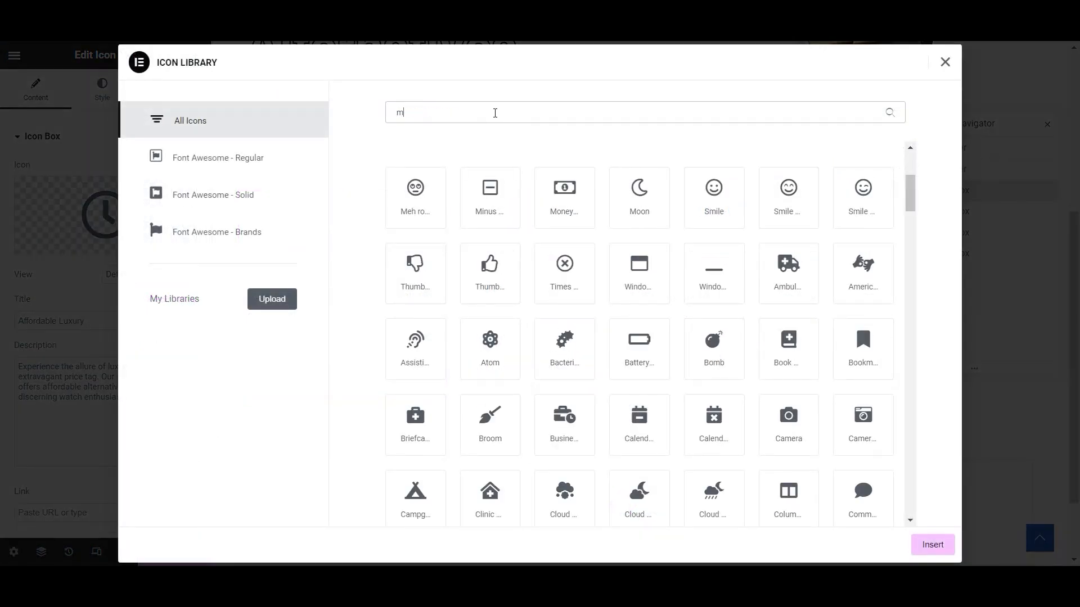
text(oney)
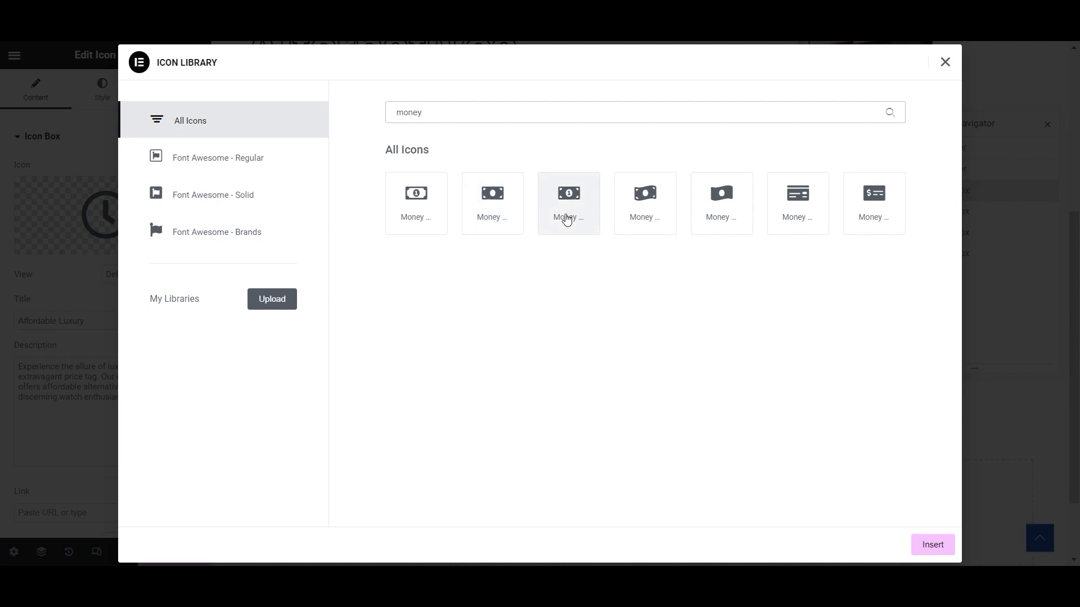
click(434, 220)
click(918, 545)
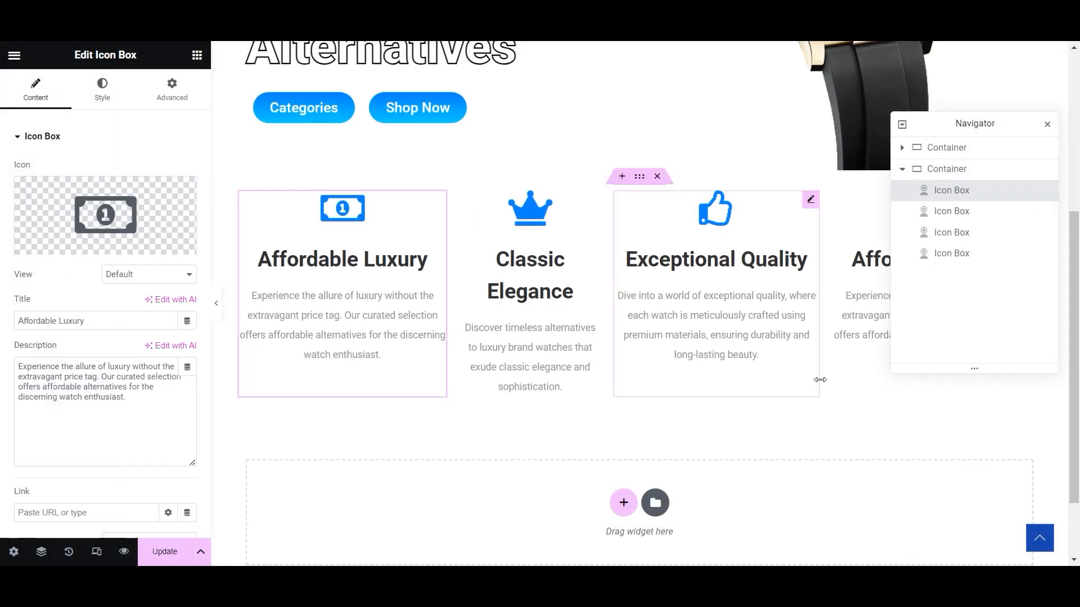
- Replace the fourth icon box's title with "Trendsetting Designs", copied from the ChatGPT answer
key(alt+Tab)
scroll(445, 332, down, 3)
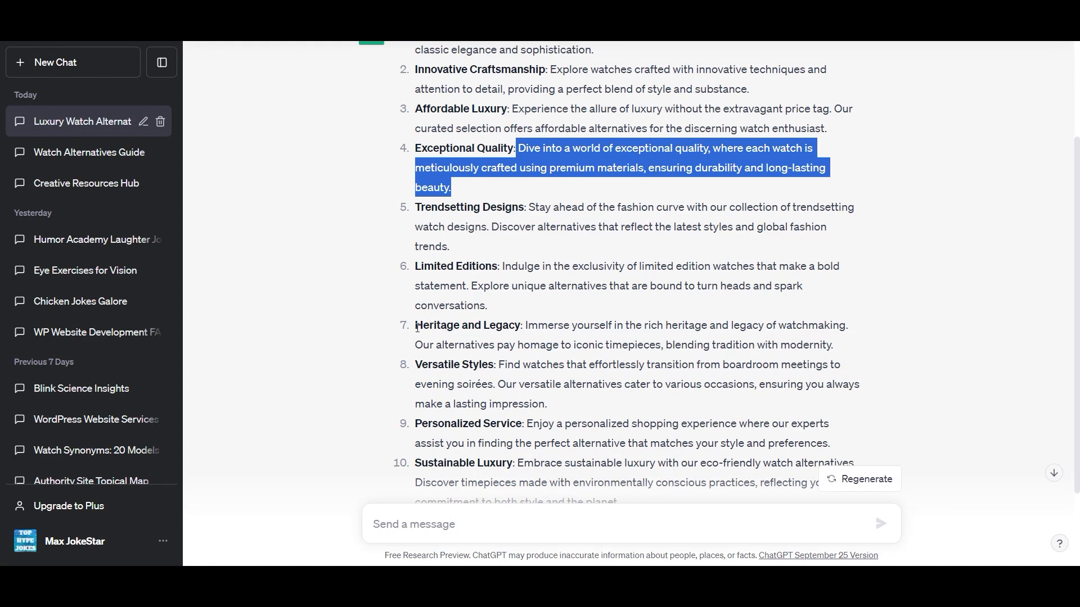
scroll(420, 338, down, 2)
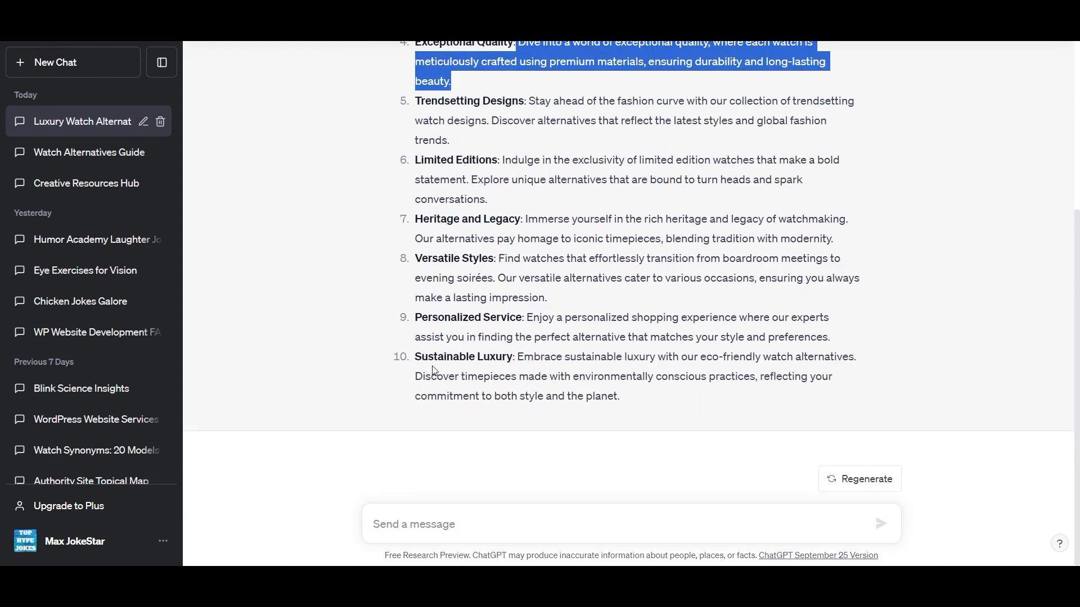
scroll(460, 369, up, 5)
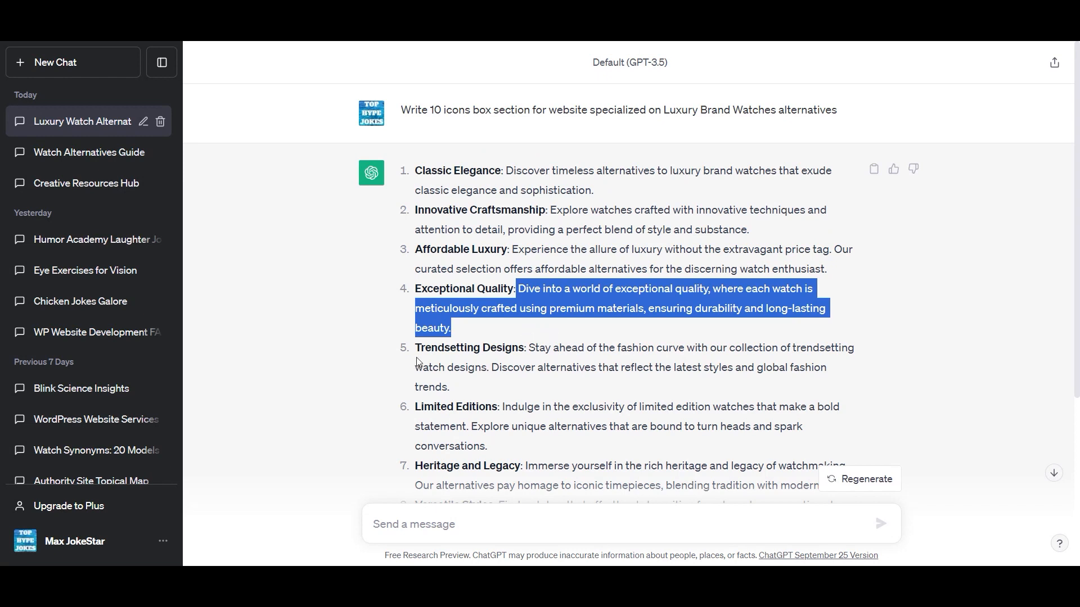
drag(415, 349, 528, 361)
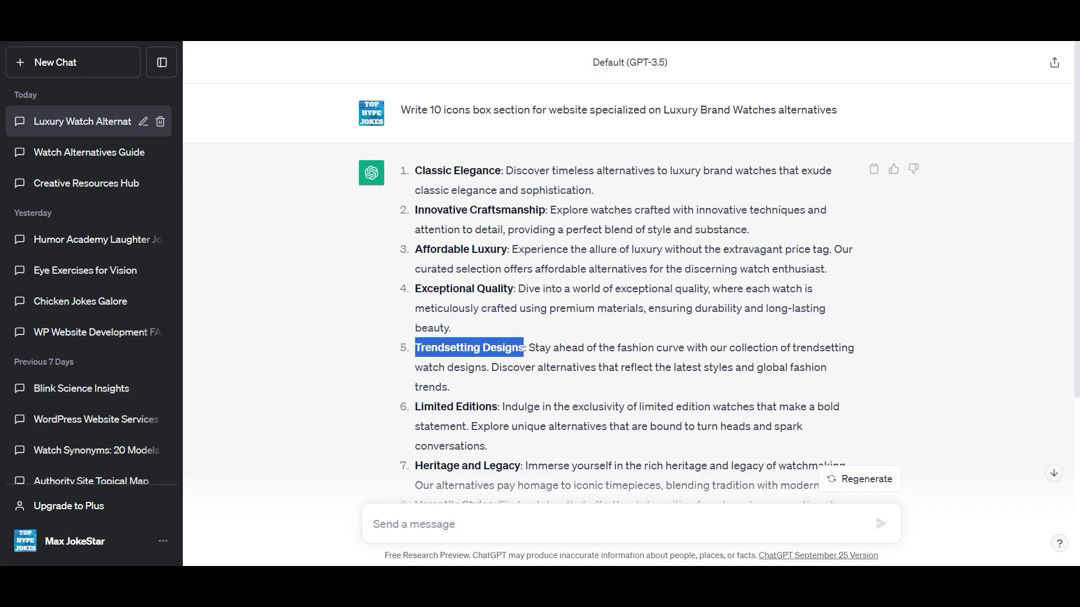
key(ctrl+c)
key(alt+Tab)
drag(87, 321, 17, 321)
key(ctrl+v)
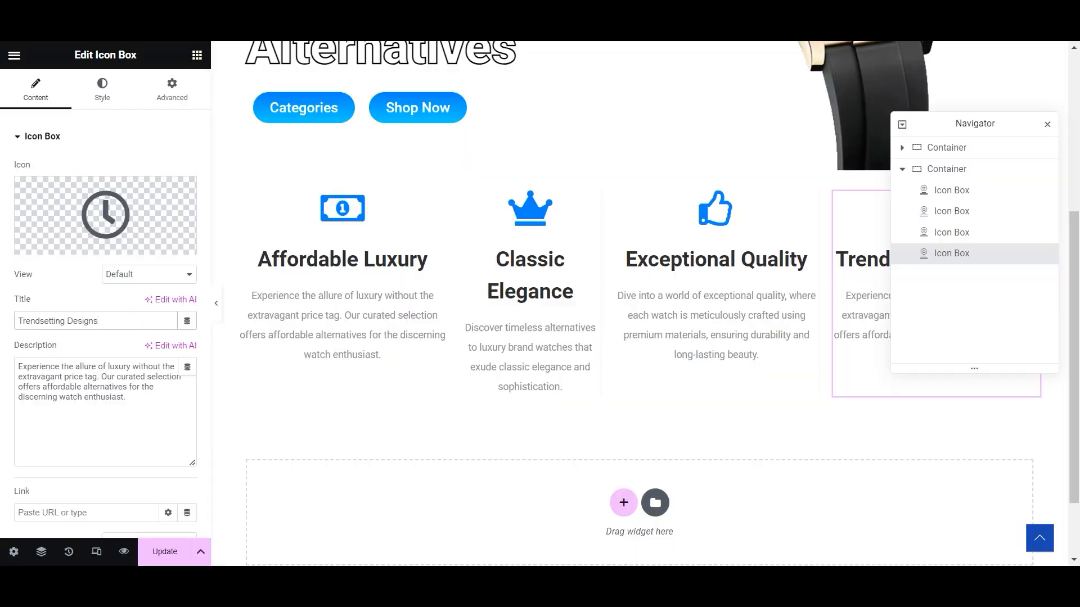
- Replace the fourth icon box's description with the Trendsetting Designs text from the ChatGPT answer
key(alt+Tab)
drag(530, 350, 575, 388)
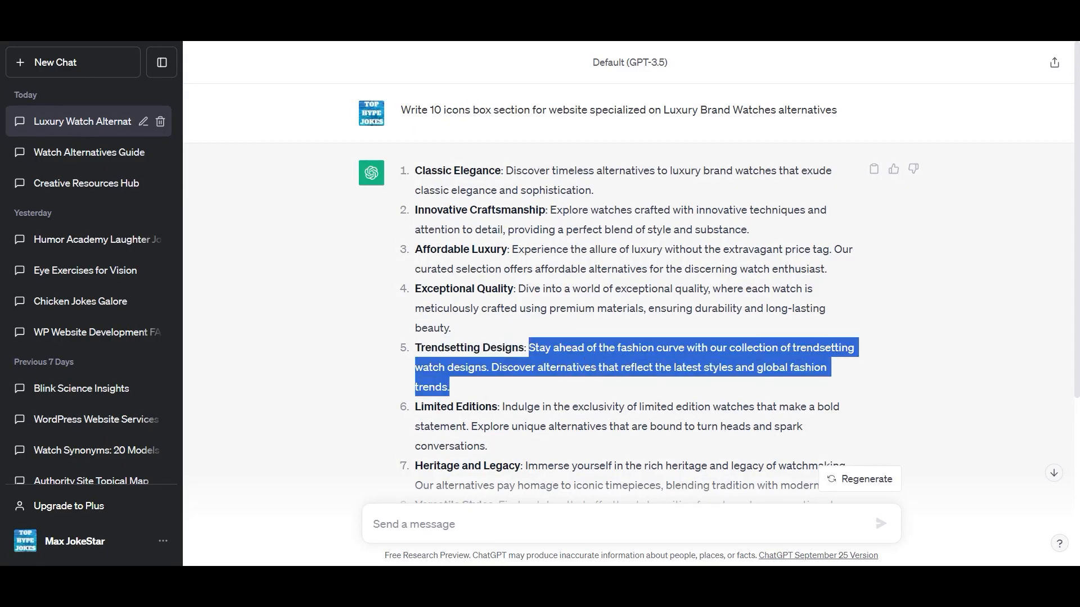
key(ctrl+c)
key(alt+Tab)
click(85, 383)
key(ctrl+a)
key(ctrl+v)
- Insert the bar chart icon into the Trendsetting Designs icon box and update the page
click(101, 214)
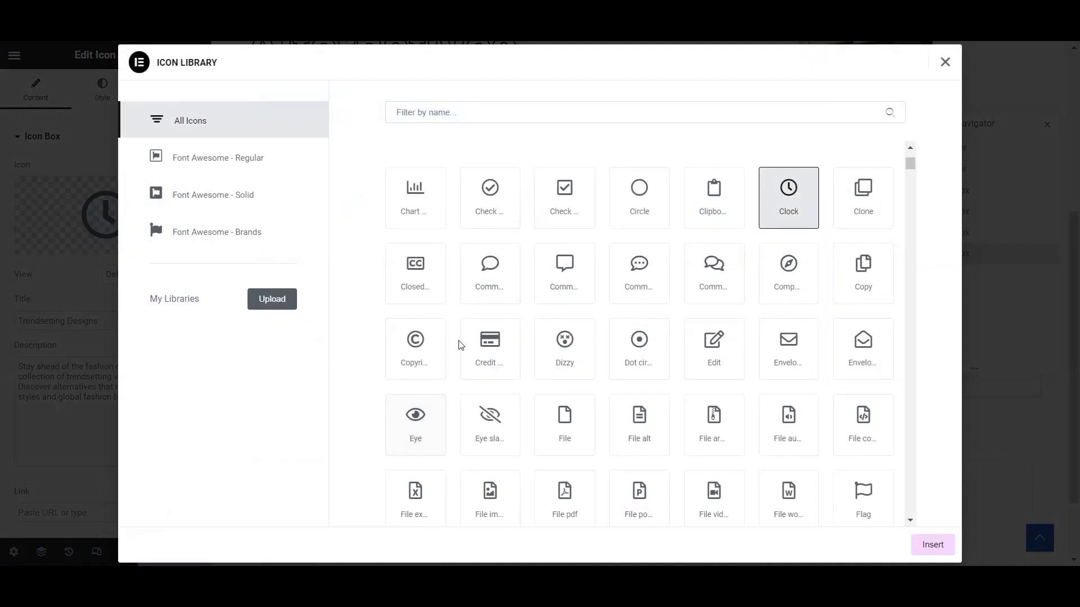
click(423, 201)
click(930, 544)
click(173, 551)
- Add a new container below the icon box section and nest two containers inside it
scroll(825, 243, down, 2)
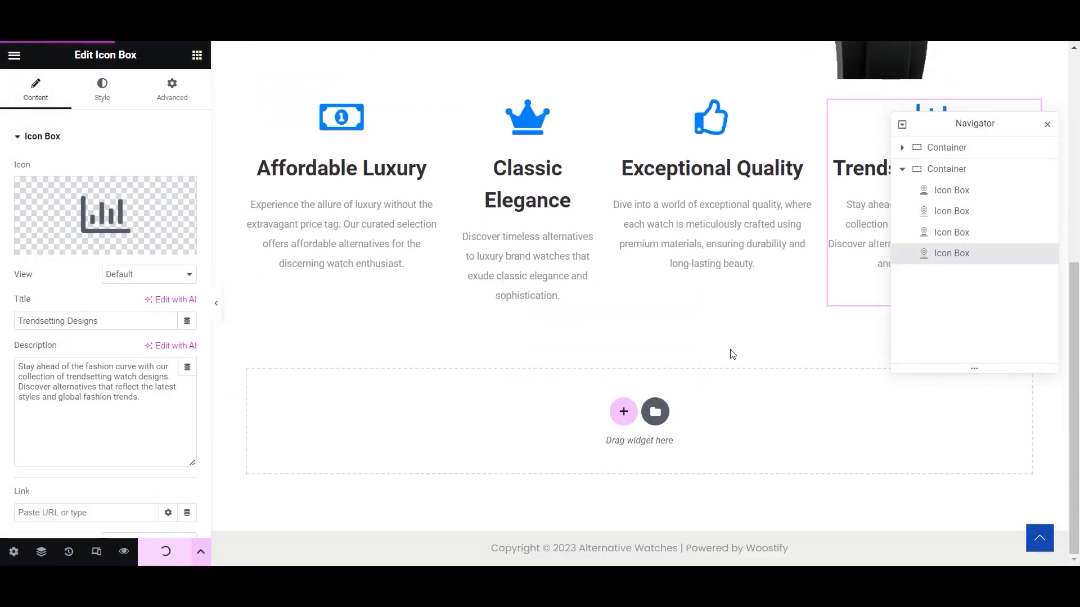
scroll(826, 242, up, 6)
scroll(911, 503, down, 1)
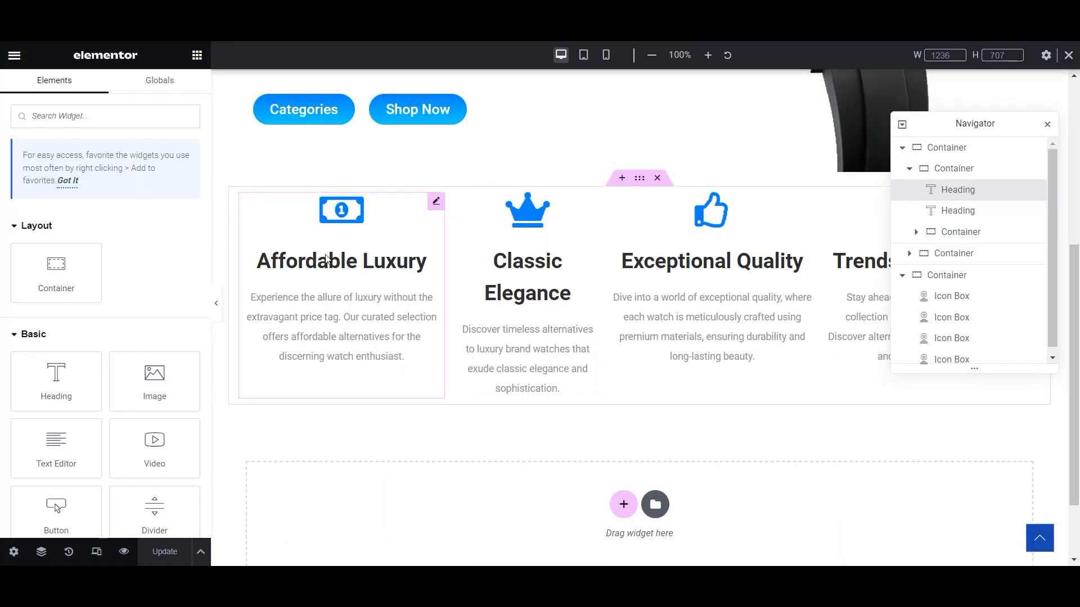
drag(56, 273, 553, 513)
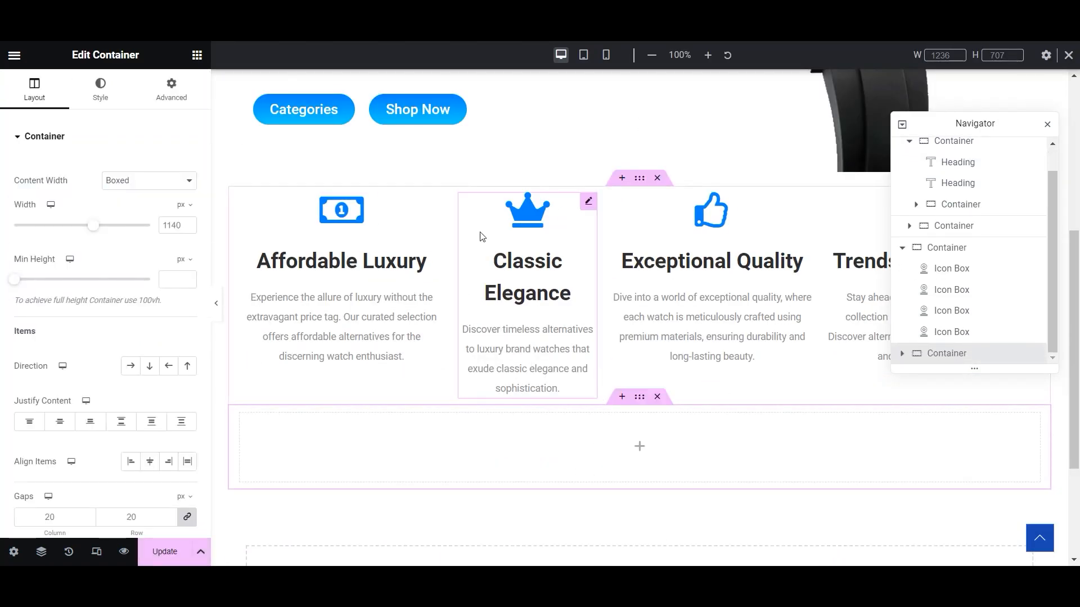
click(197, 54)
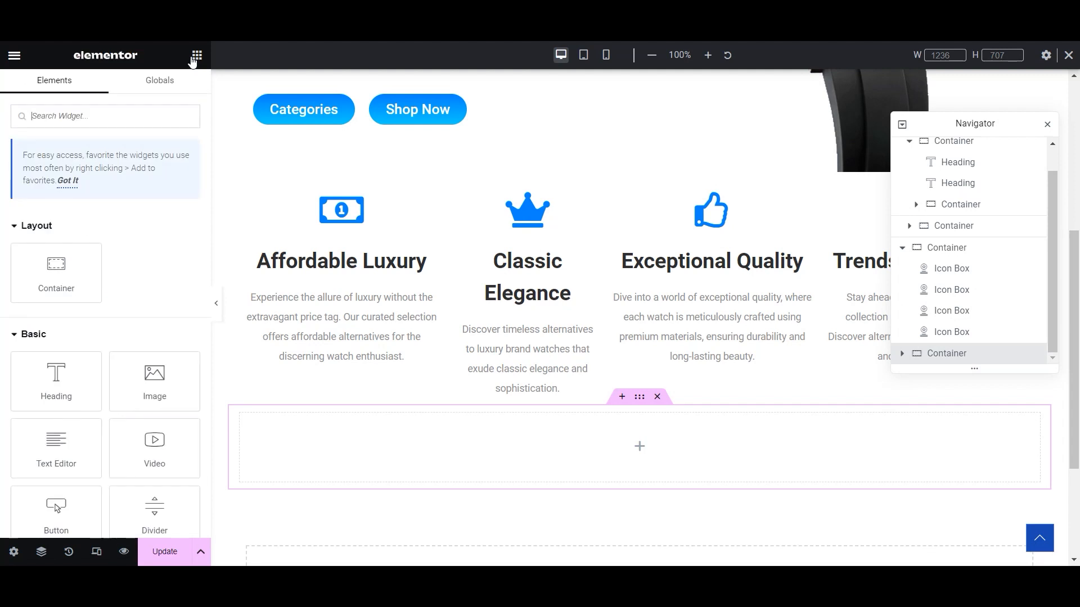
drag(56, 272, 344, 456)
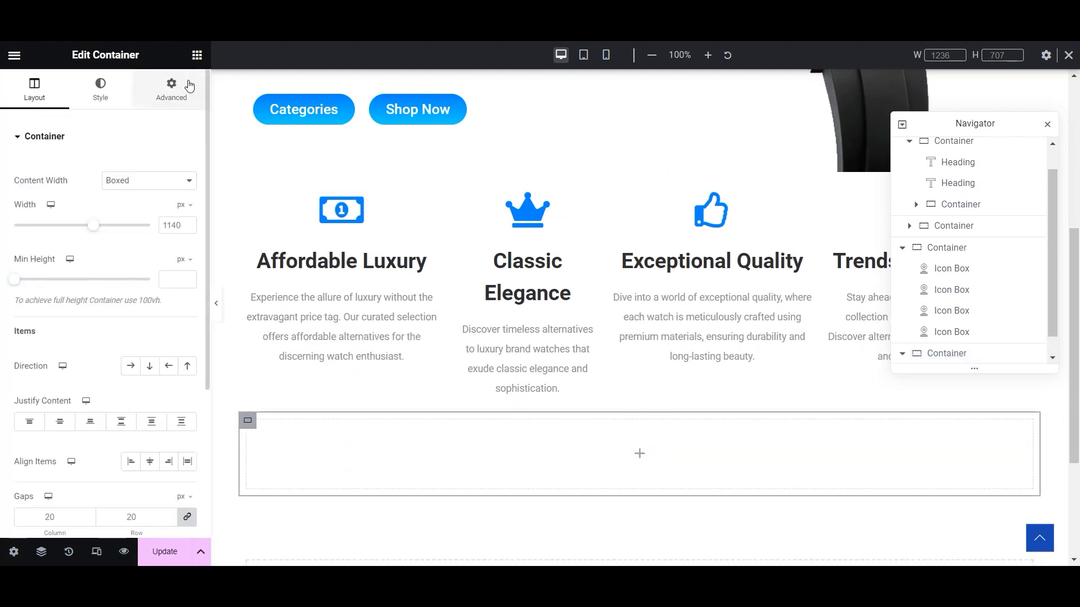
click(196, 55)
drag(71, 271, 423, 497)
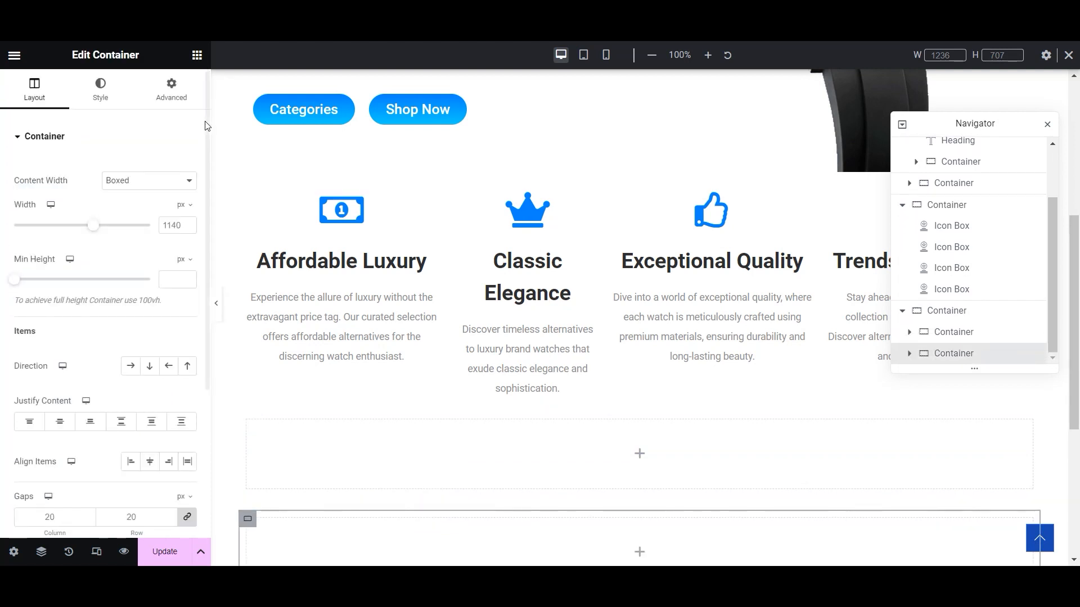
- Duplicate the second nested container to make a third, and set the outer container's direction to a horizontal row
click(197, 54)
drag(60, 272, 490, 488)
scroll(578, 457, down, 2)
scroll(578, 458, down, 2)
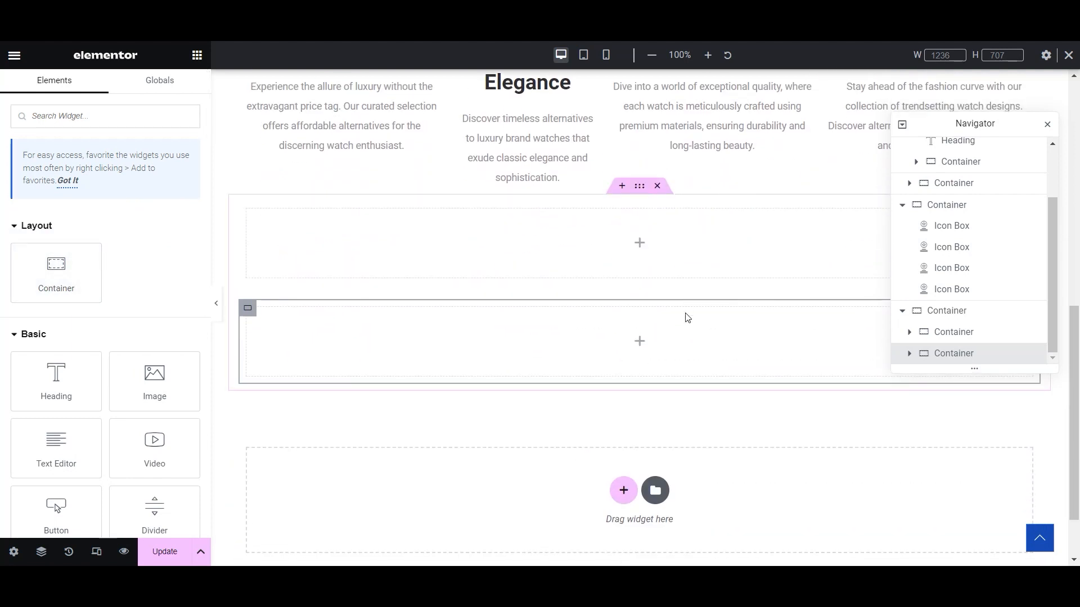
right_click(244, 312)
click(278, 278)
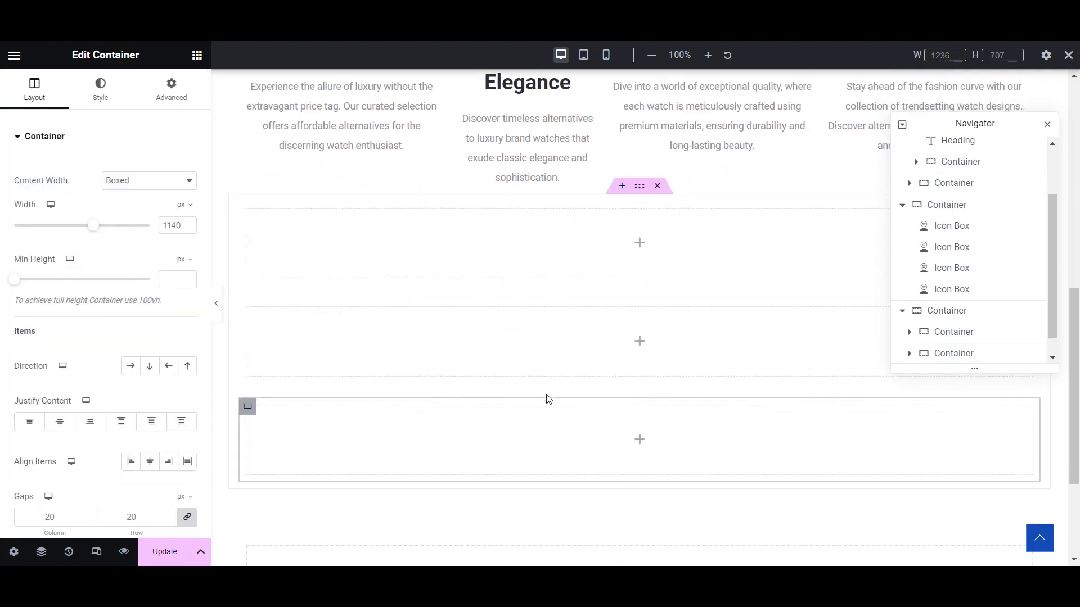
click(131, 366)
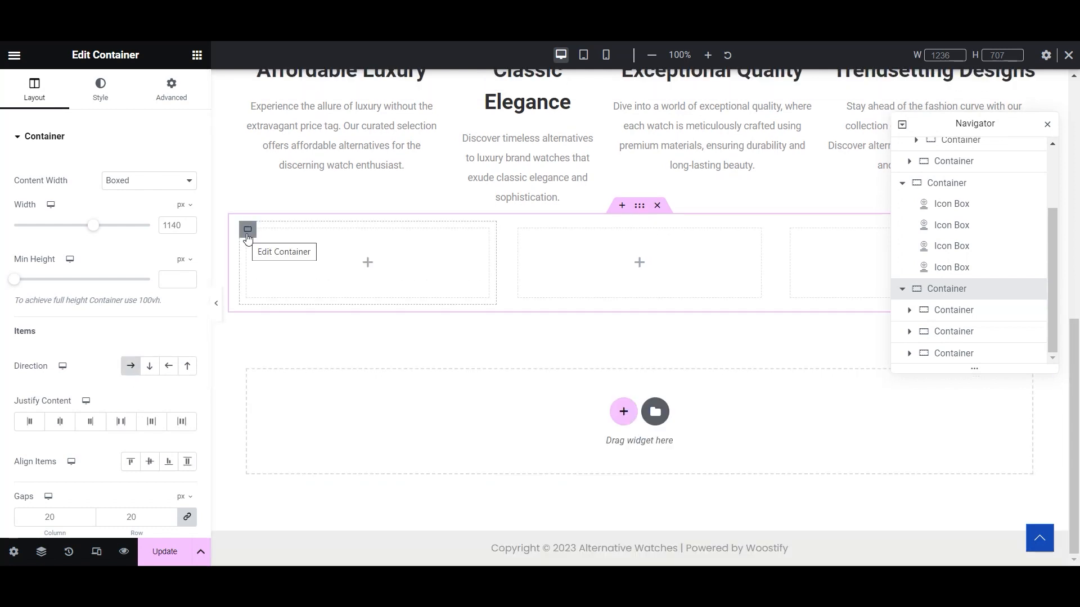
- Set the first nested container's content width to Full Width and its width to 30%
click(248, 237)
click(144, 178)
click(143, 206)
click(135, 225)
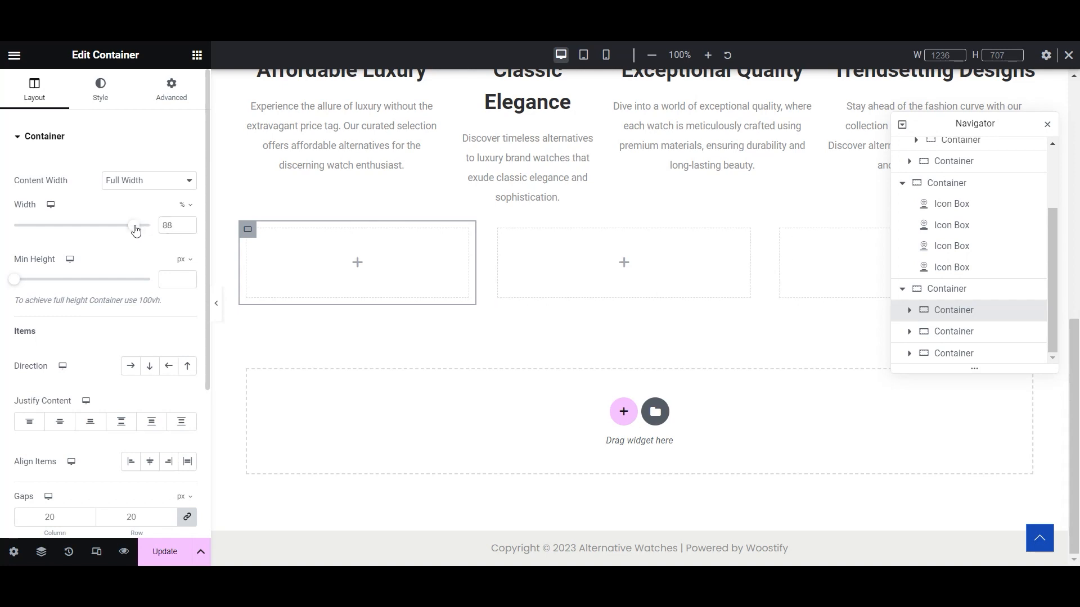
drag(185, 226, 156, 230)
text(30)
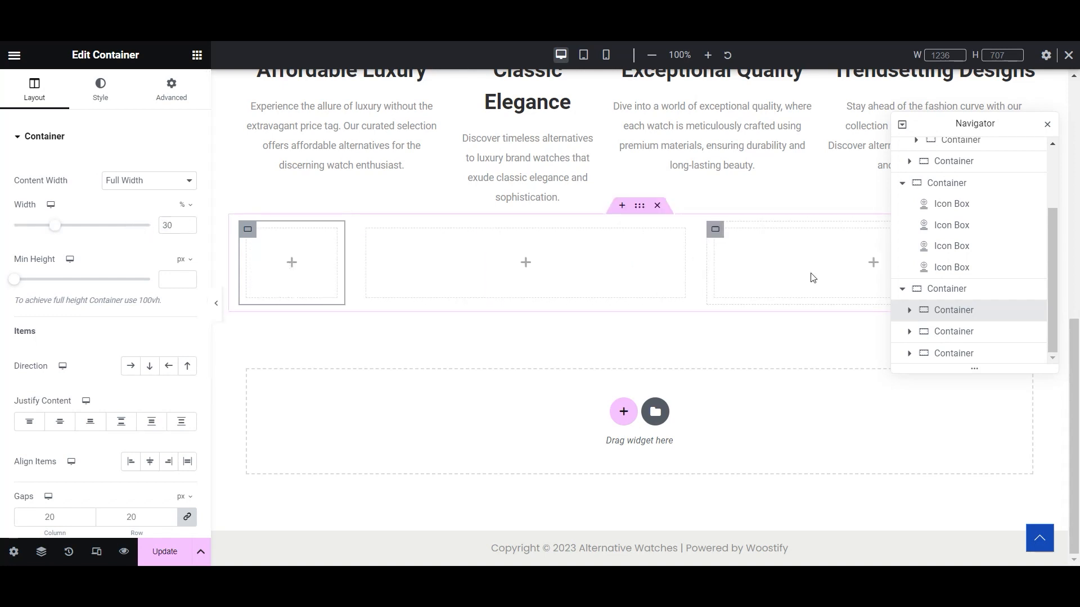
- Reduce the first nested container's width to 25%
click(370, 241)
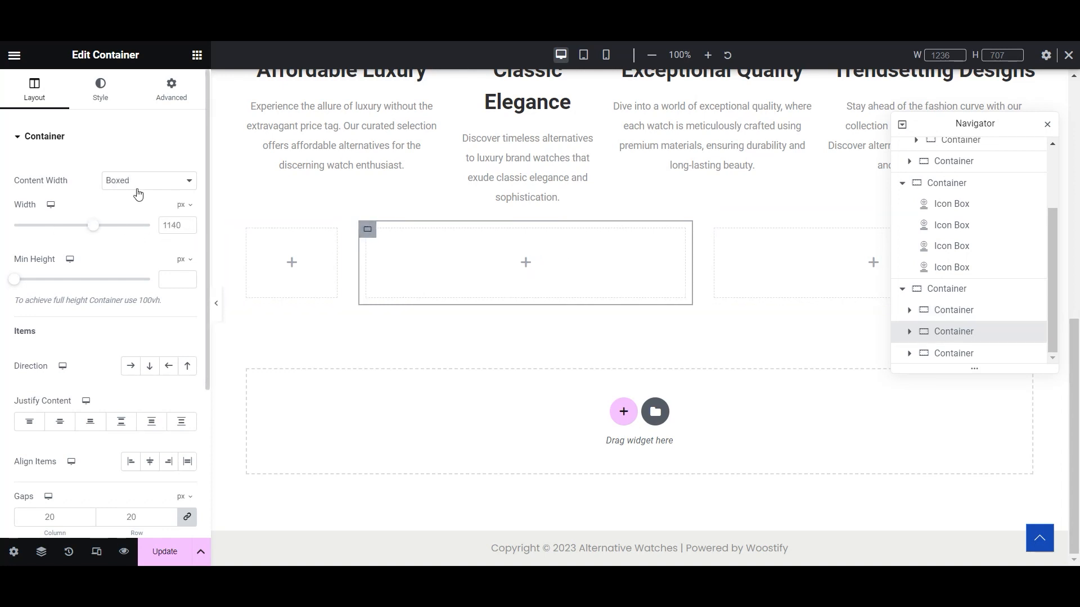
click(303, 273)
double_click(177, 228)
text(25)
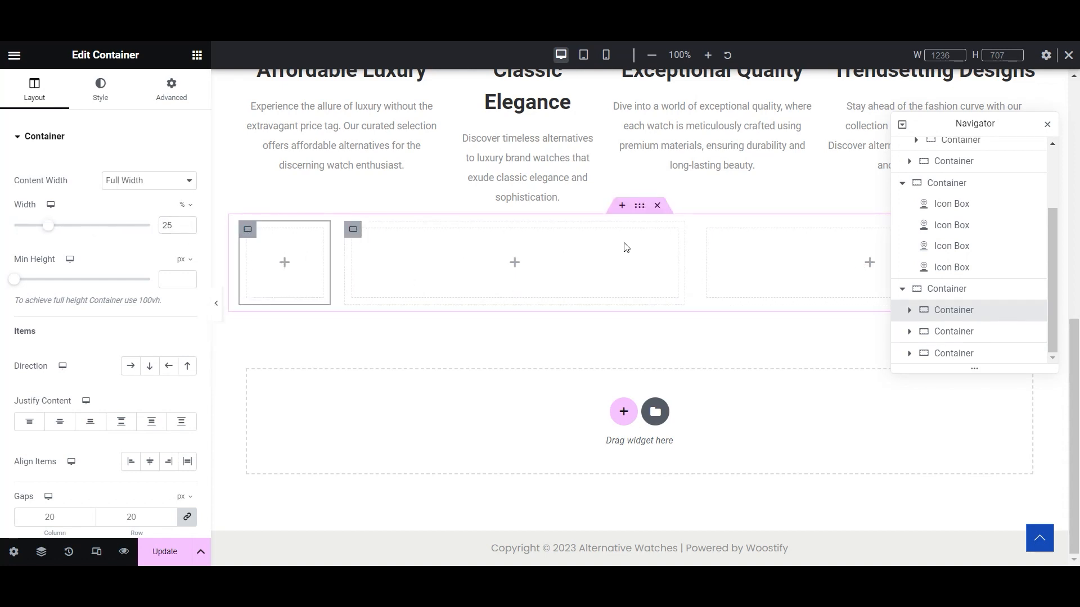
- Set the third nested container's content width to Full Width and its width to 25%
click(713, 243)
click(163, 180)
click(130, 207)
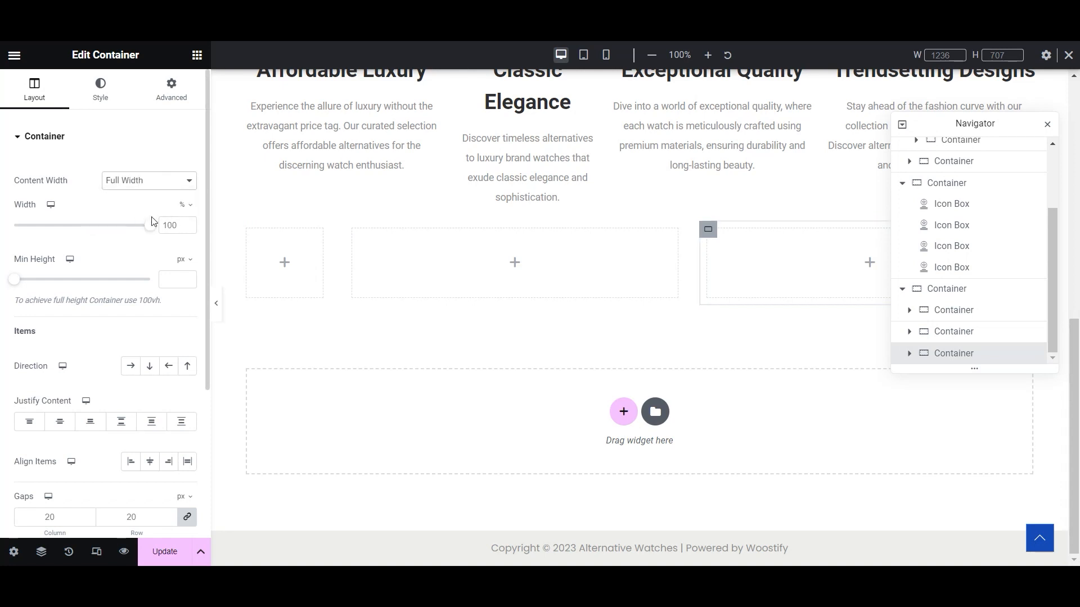
text(25)
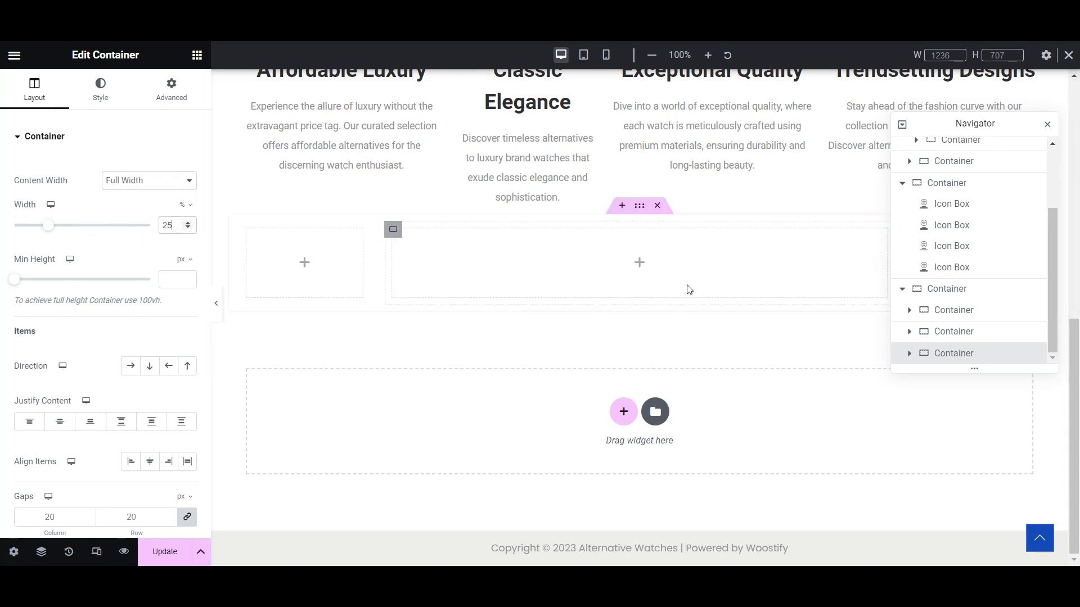
- Set the second nested container's content width to Full Width and its width to 40%
click(380, 233)
click(183, 192)
click(164, 206)
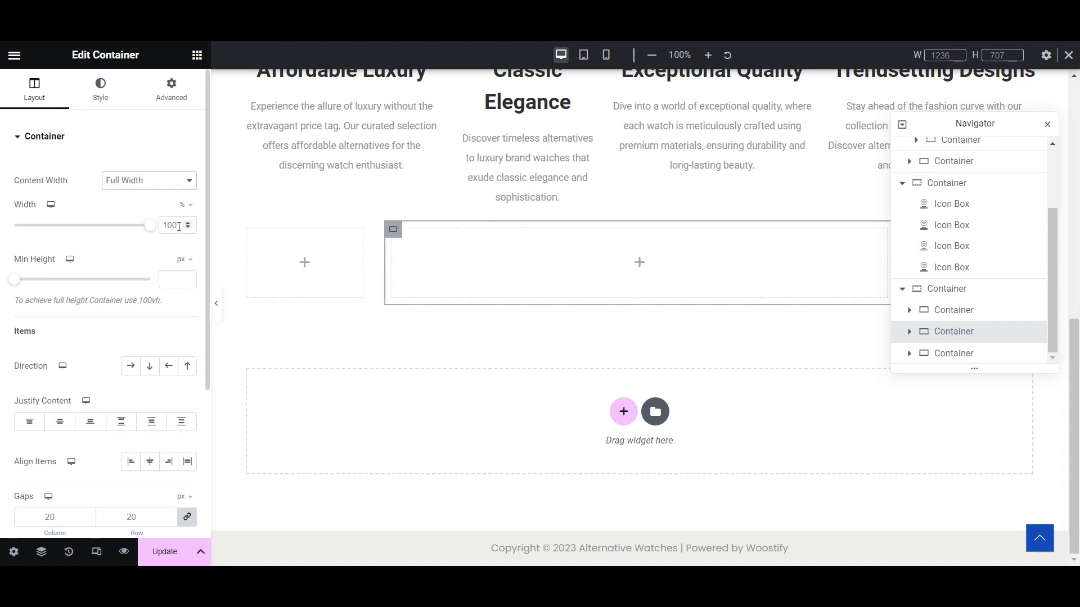
text(40)
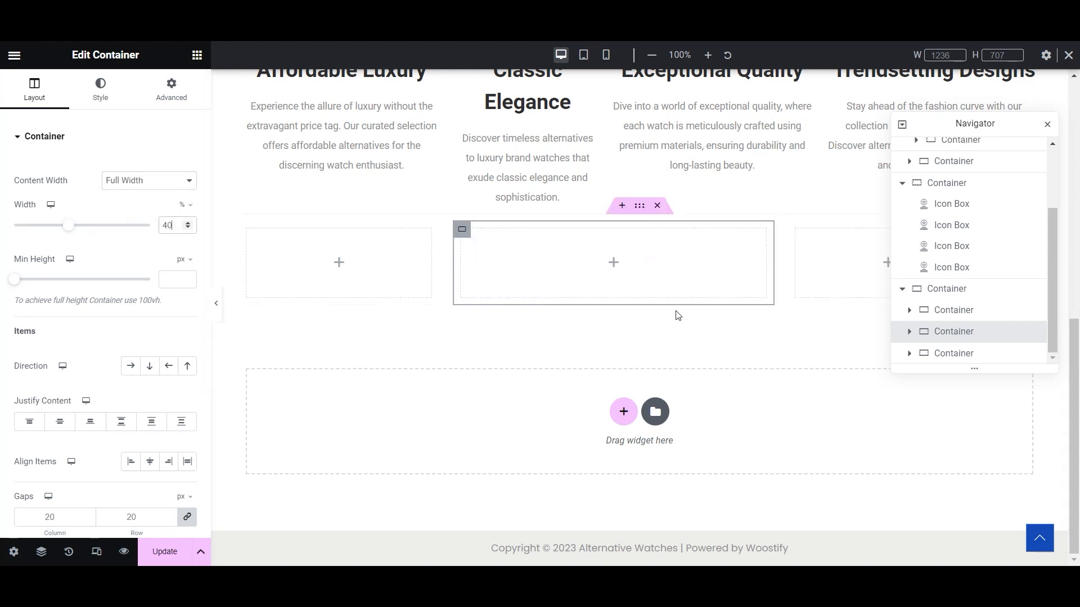
scroll(738, 334, up, 5)
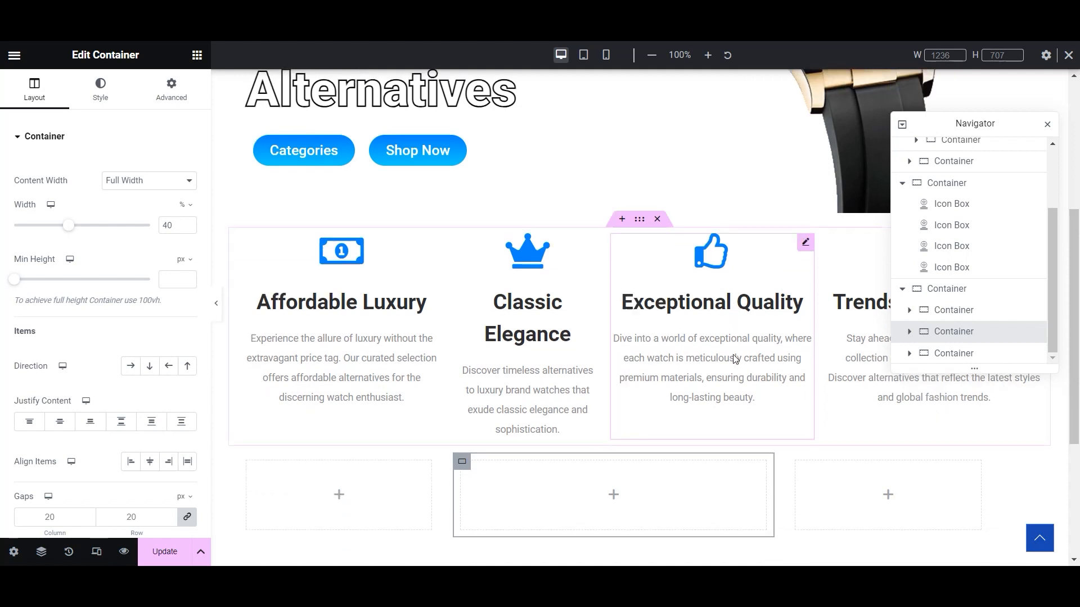
scroll(586, 448, down, 2)
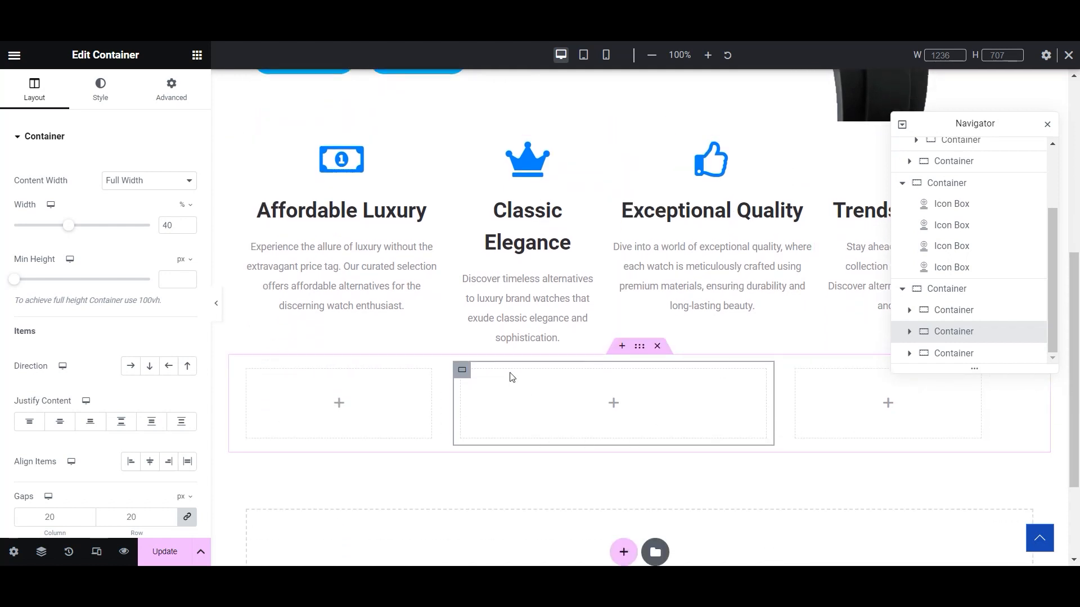
- Set the middle nested container's width to 42% and save the page
click(640, 349)
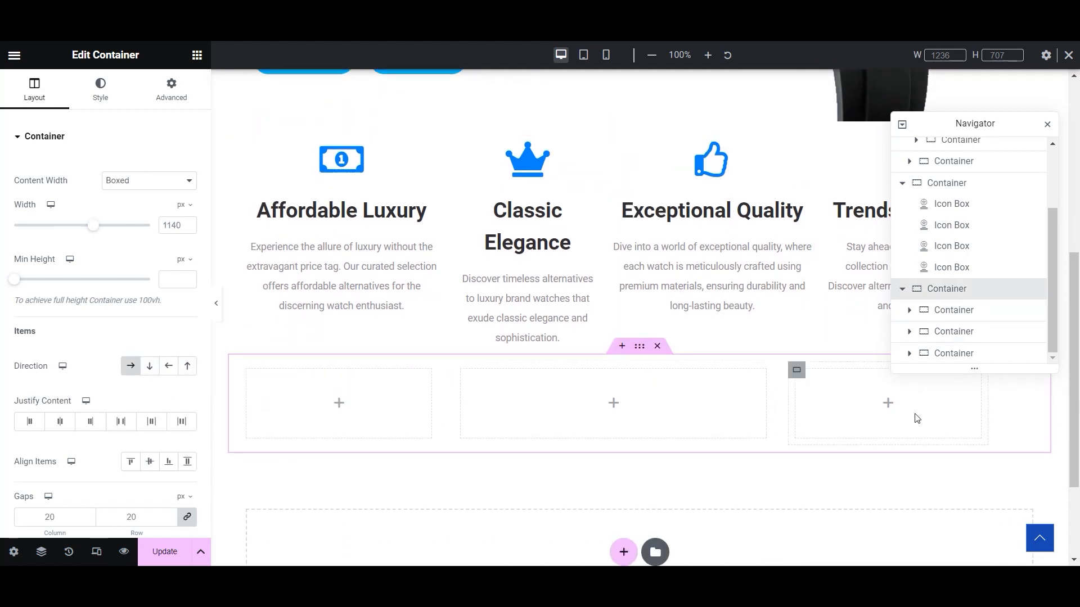
click(461, 369)
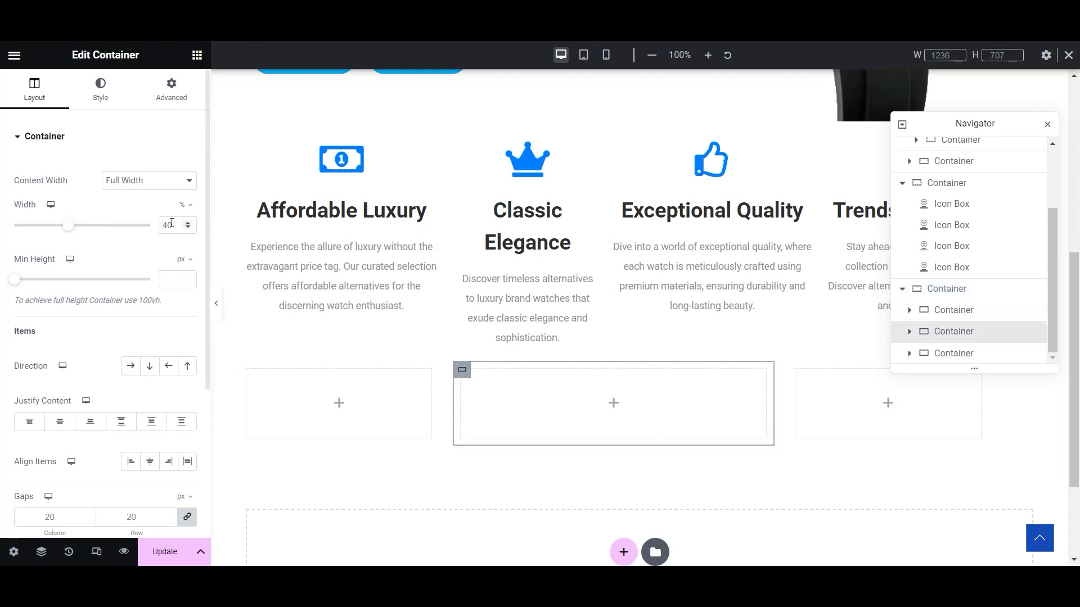
double_click(169, 225)
text(42)
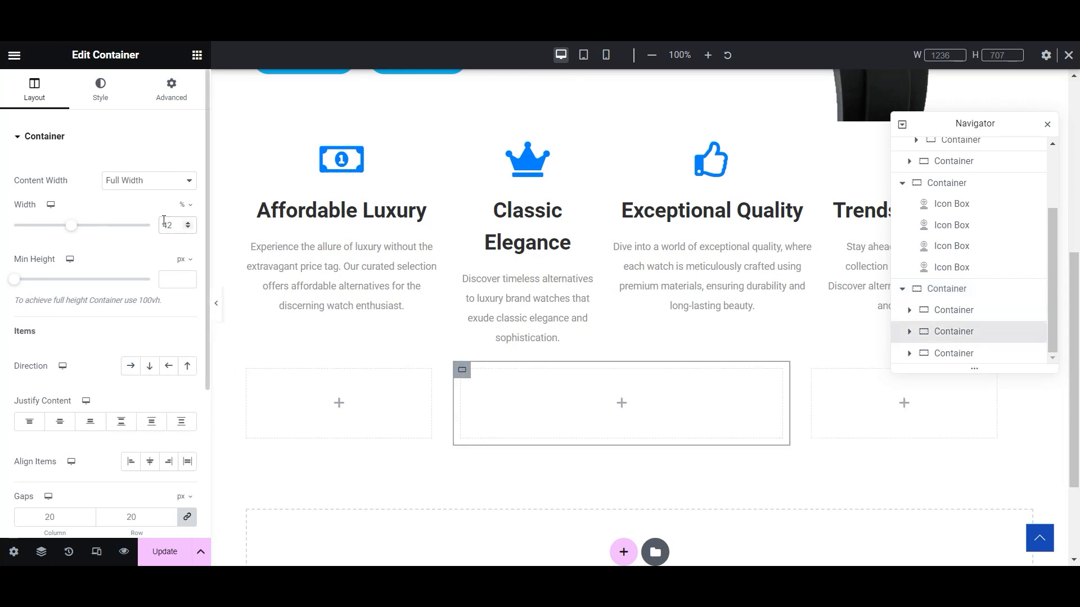
key(ctrl+s)
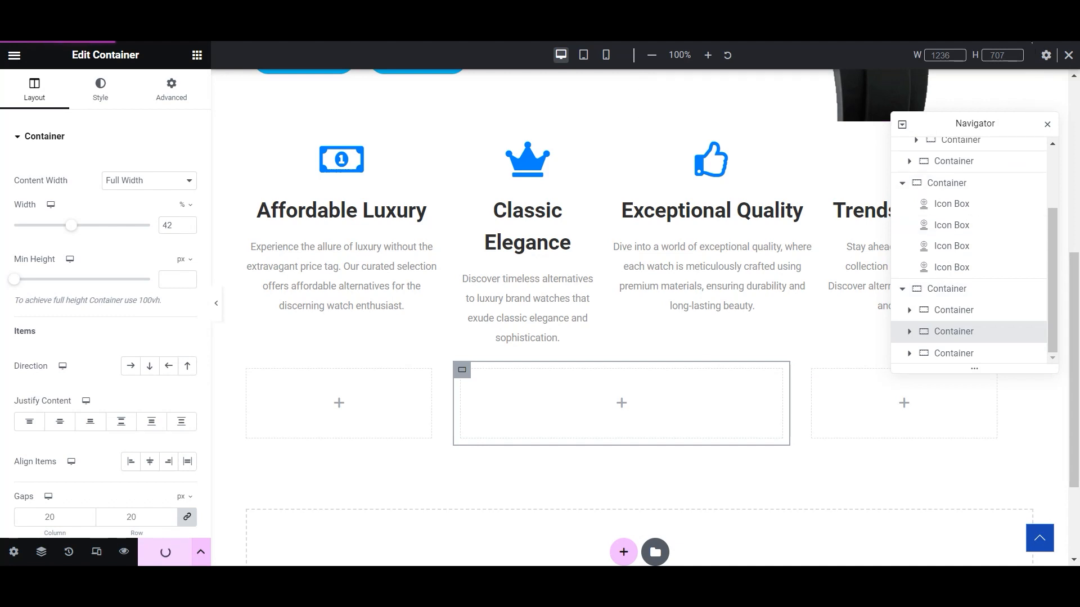
- Delete the middle nested container and set the first nested container's width to 30%
right_click(472, 357)
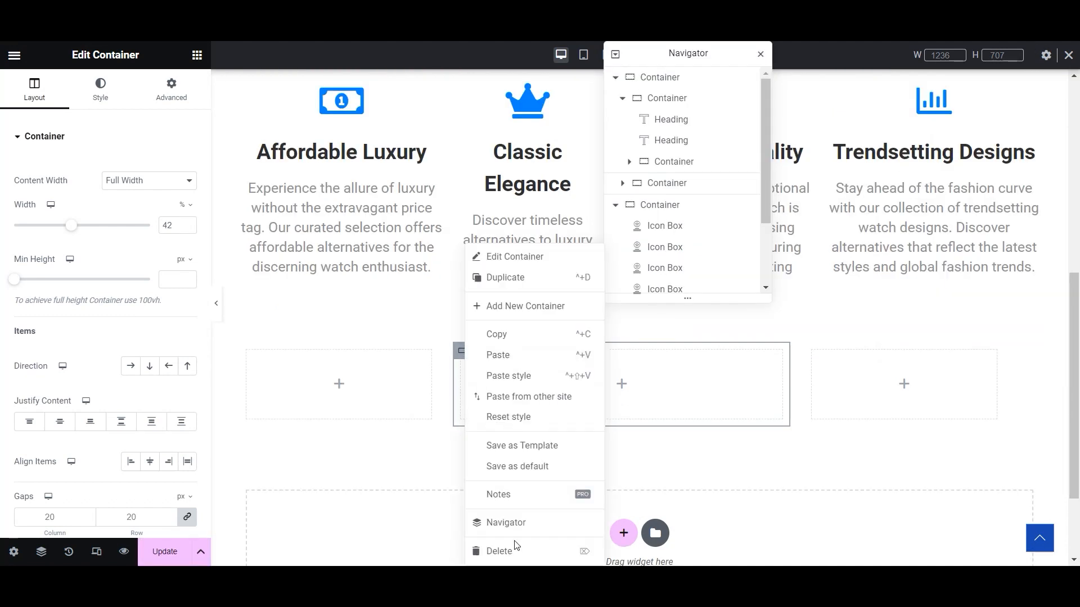
click(499, 551)
click(248, 351)
click(177, 223)
key(BackSpace)
key(BackSpace)
text(30)
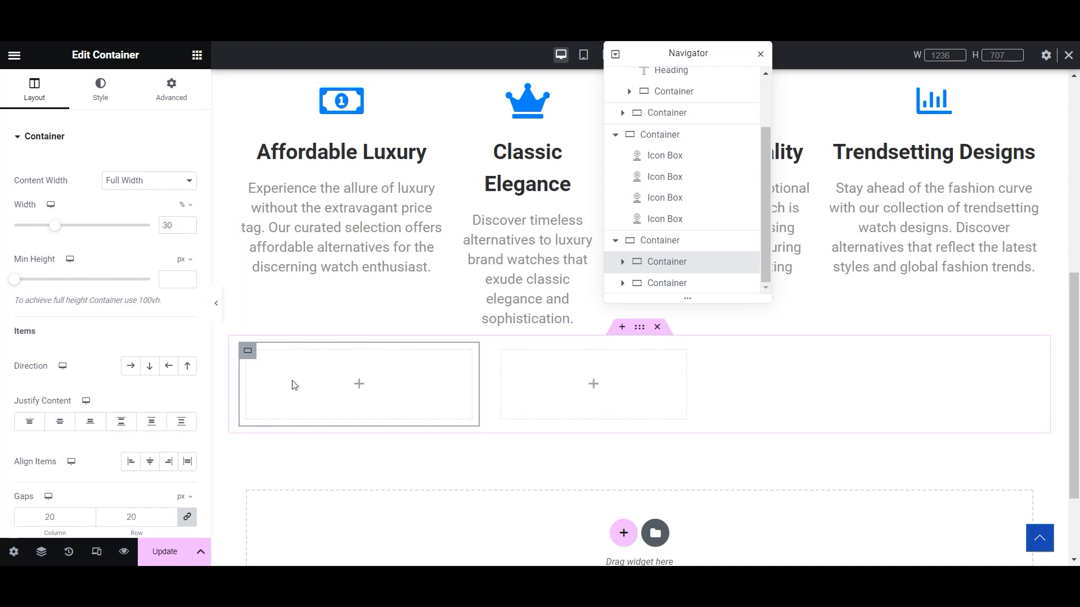
- Add a Heading widget to the first nested container with the title "Rolex Alternatives"
click(197, 54)
drag(55, 378, 361, 394)
drag(125, 187, 1, 183)
text(Rolex)
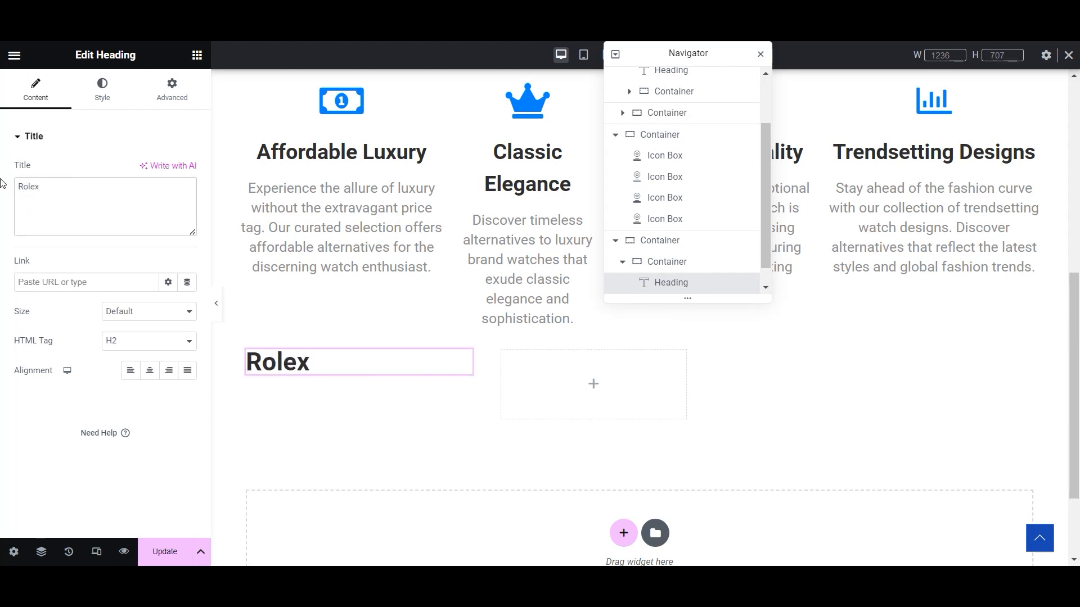
text( Alternatives)
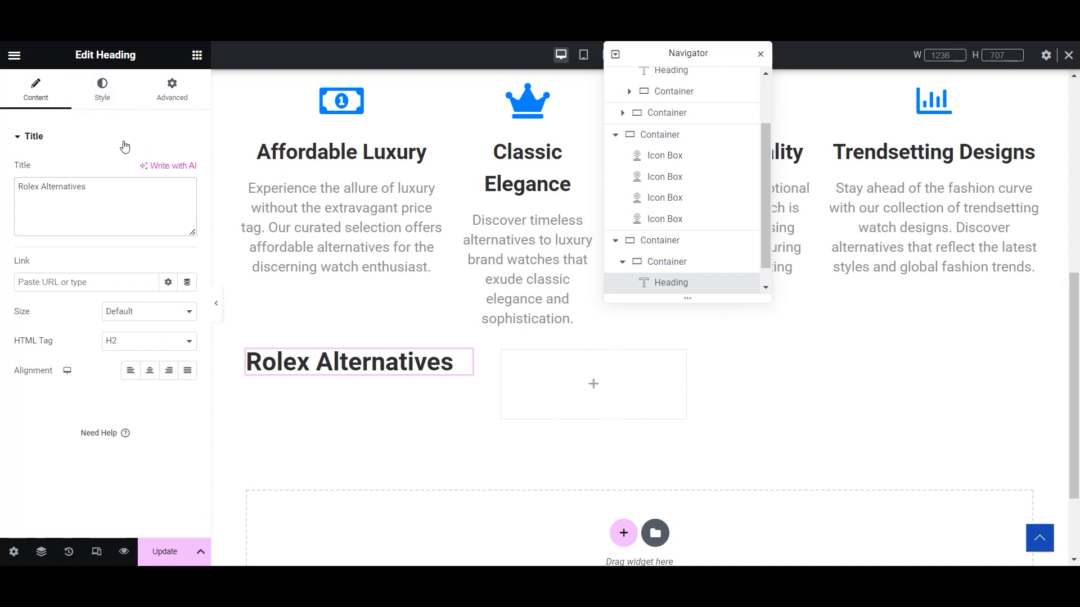
- Set the Rolex Alternatives heading's typography size to 33 px
click(102, 89)
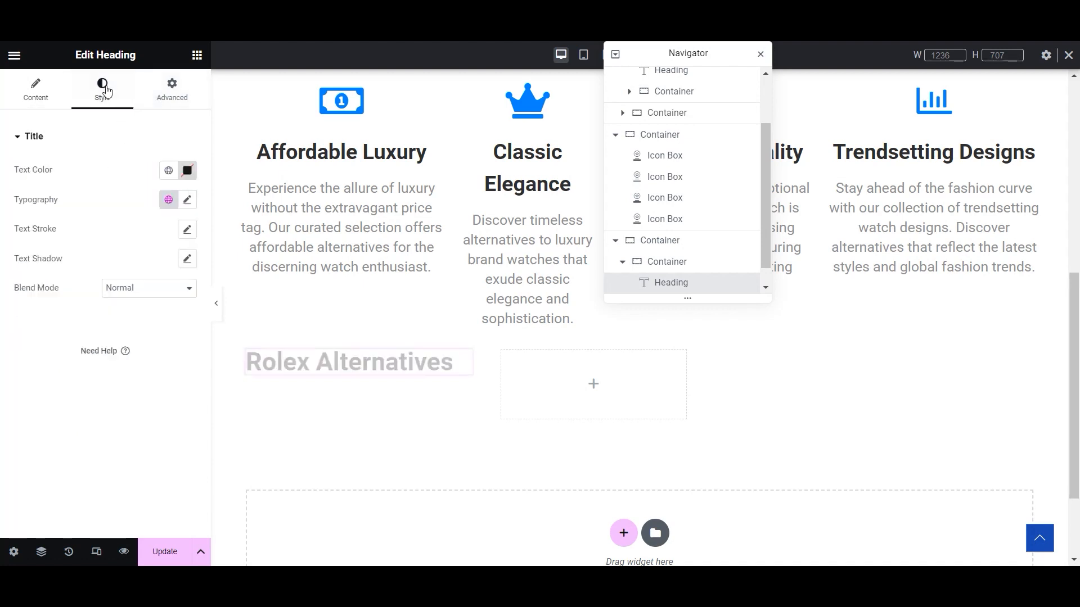
click(187, 199)
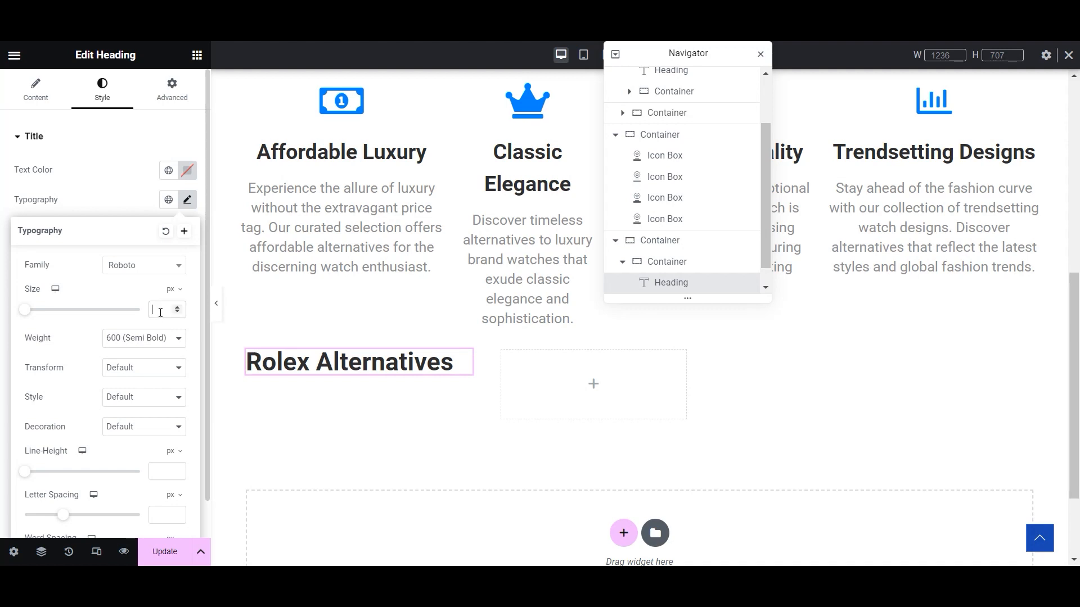
text(30)
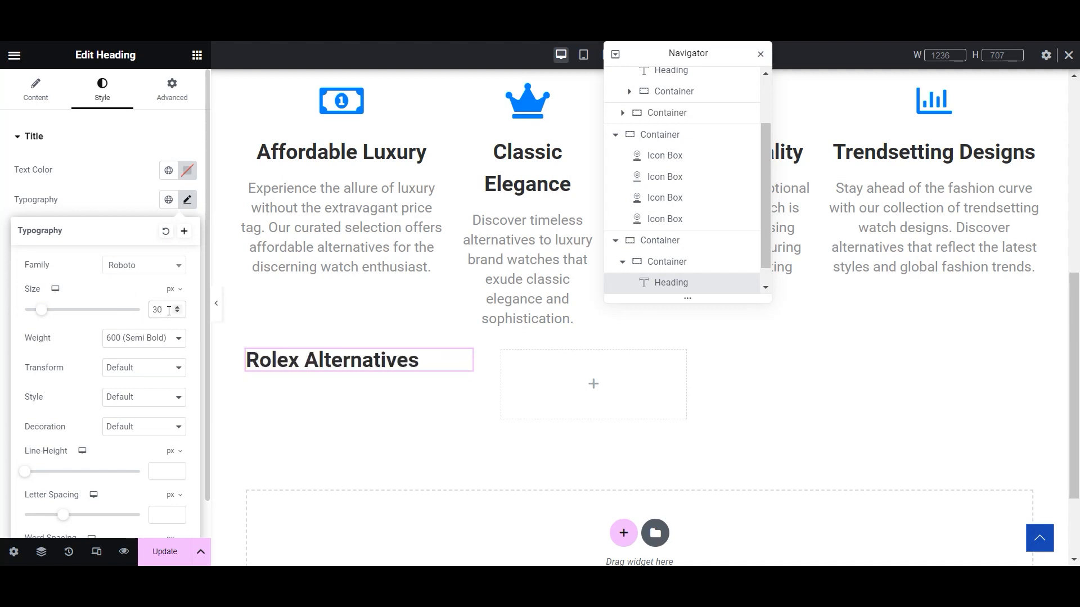
key(BackSpace)
text(3)
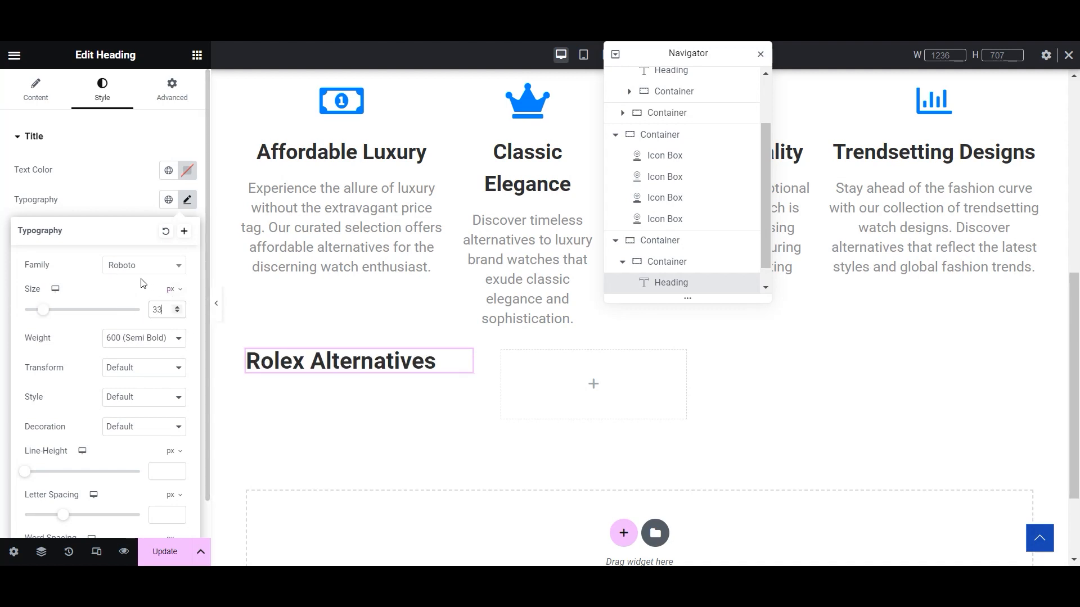
click(149, 338)
click(144, 426)
click(122, 137)
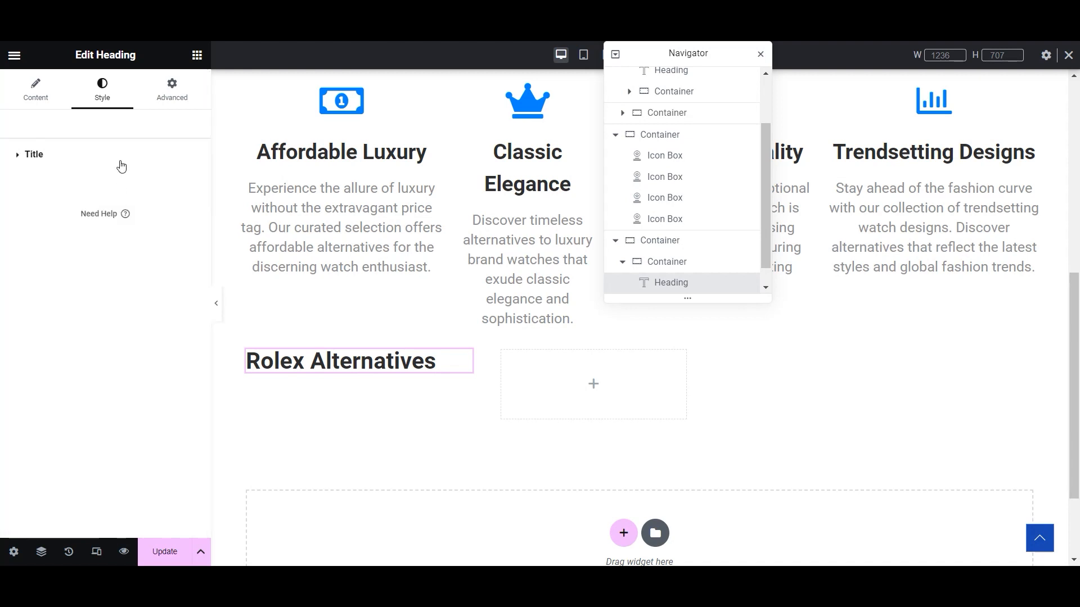
- Add a second Heading widget below the Rolex Alternatives heading and select its placeholder title text for replacement
click(196, 55)
drag(56, 382, 365, 372)
triple_click(149, 188)
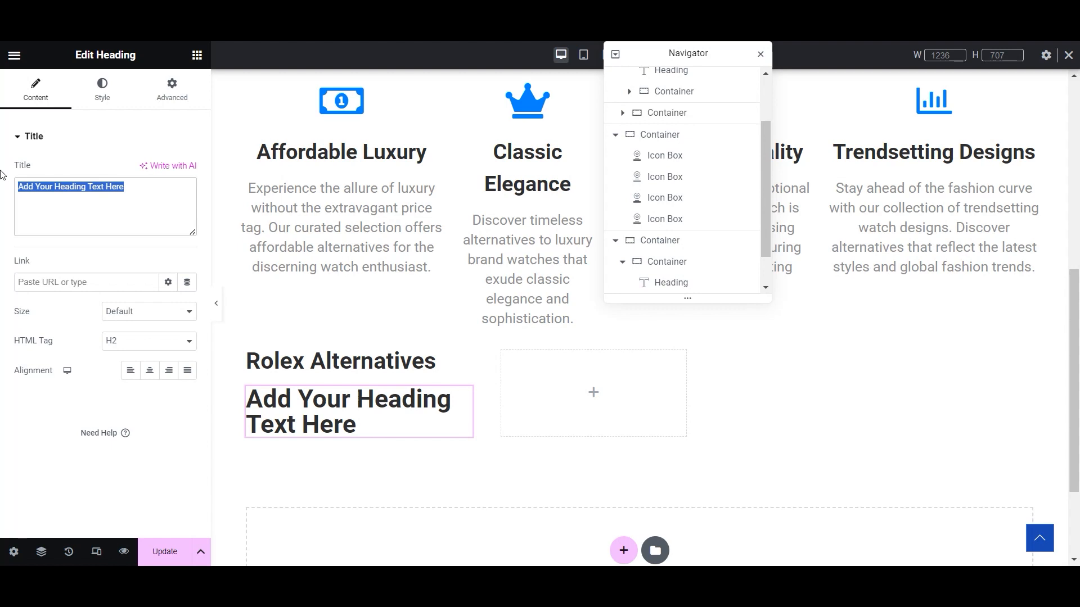
- Replace the new heading's placeholder text with "Sustainable Luxury", copied from item 10 of the ChatGPT list
key(BackSpace)
key(ctrl+Tab)
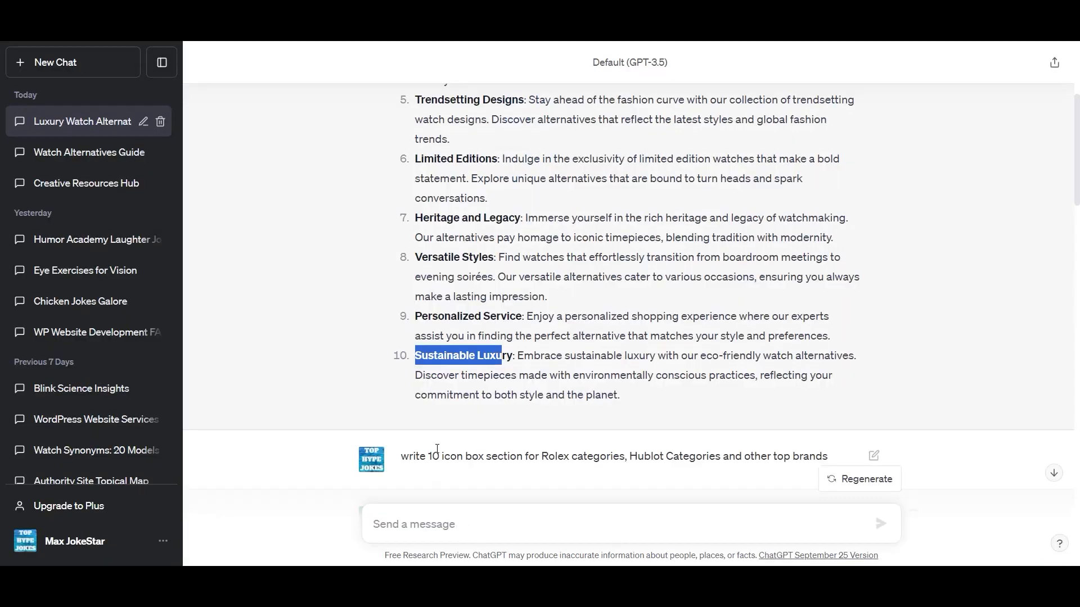
drag(514, 361, 417, 363)
key(ctrl+c)
key(ctrl+Tab)
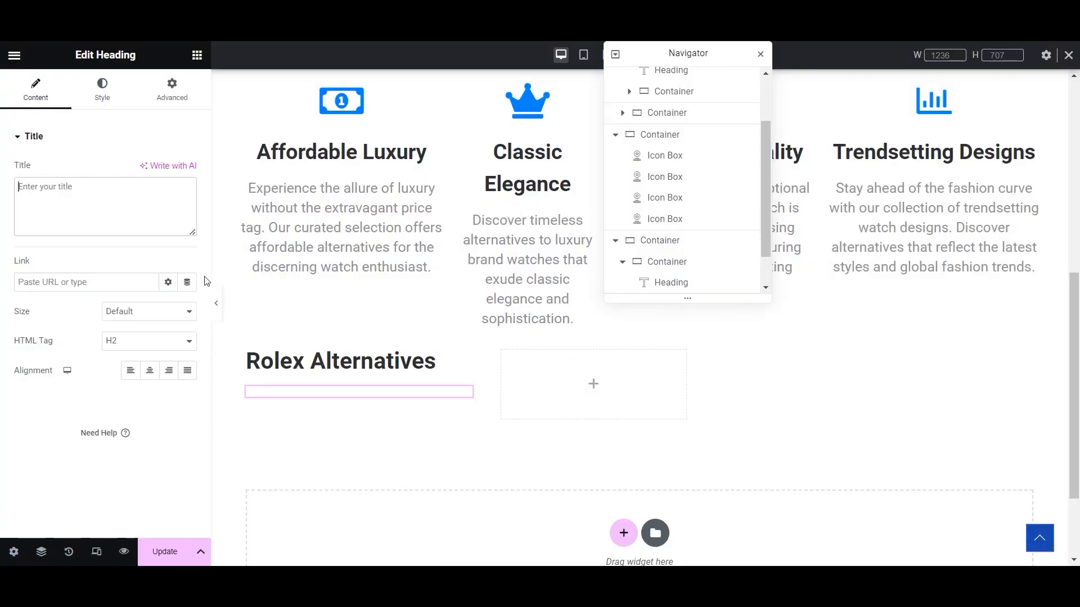
click(68, 195)
key(ctrl+v)
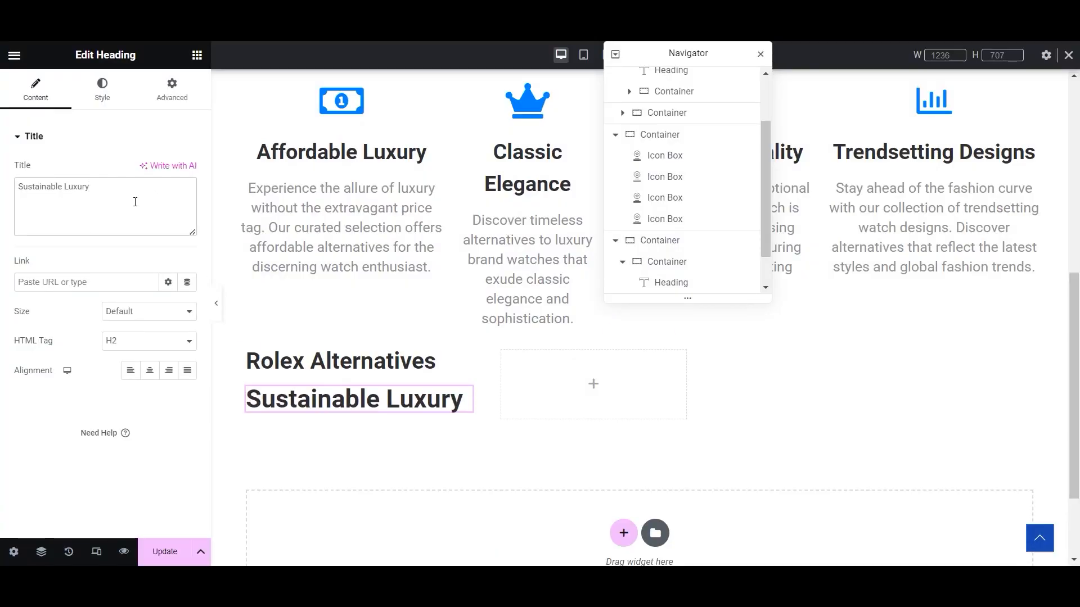
- Set the font size of the "Sustainable Luxury" heading to 33 px
click(102, 90)
click(187, 199)
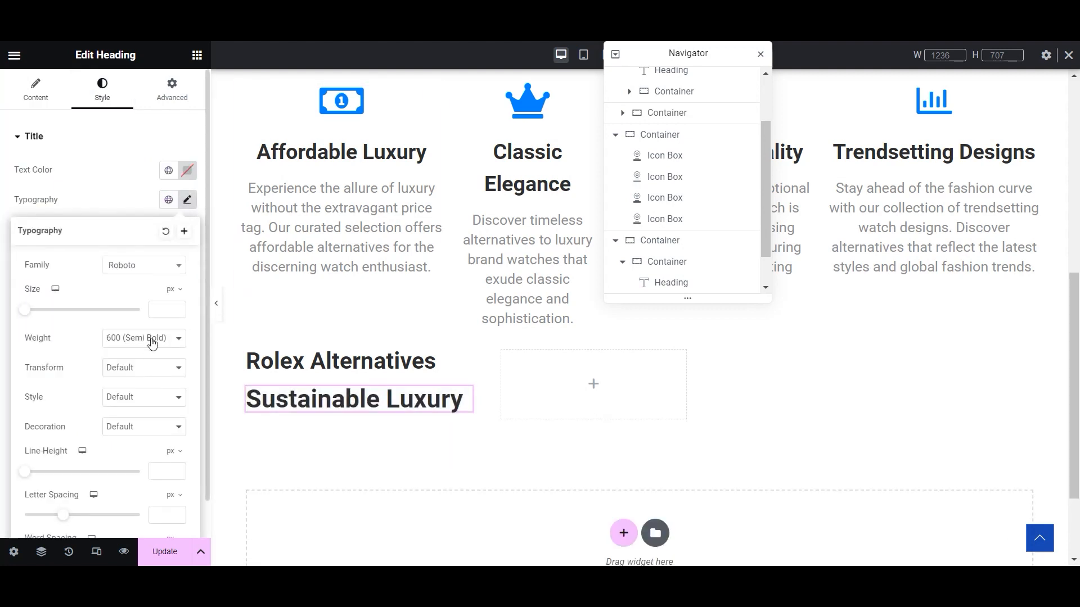
click(163, 308)
text(30)
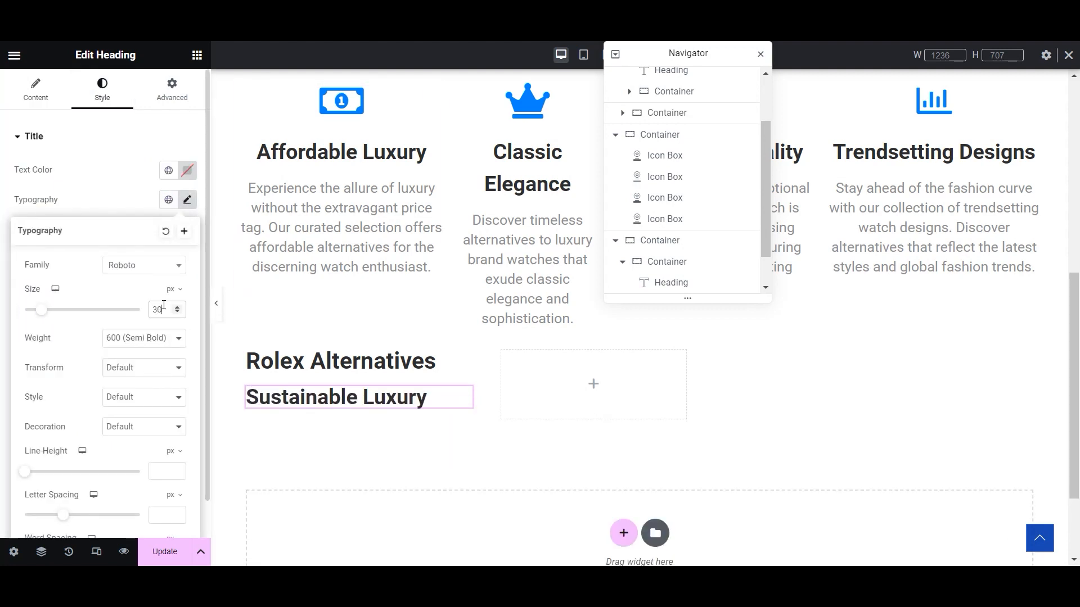
drag(173, 310, 143, 312)
text(36)
key(BackSpace)
text(3)
- Set the font size of the "Rolex Alternatives" heading to 36 px and check the typography of the heading beneath it
click(281, 360)
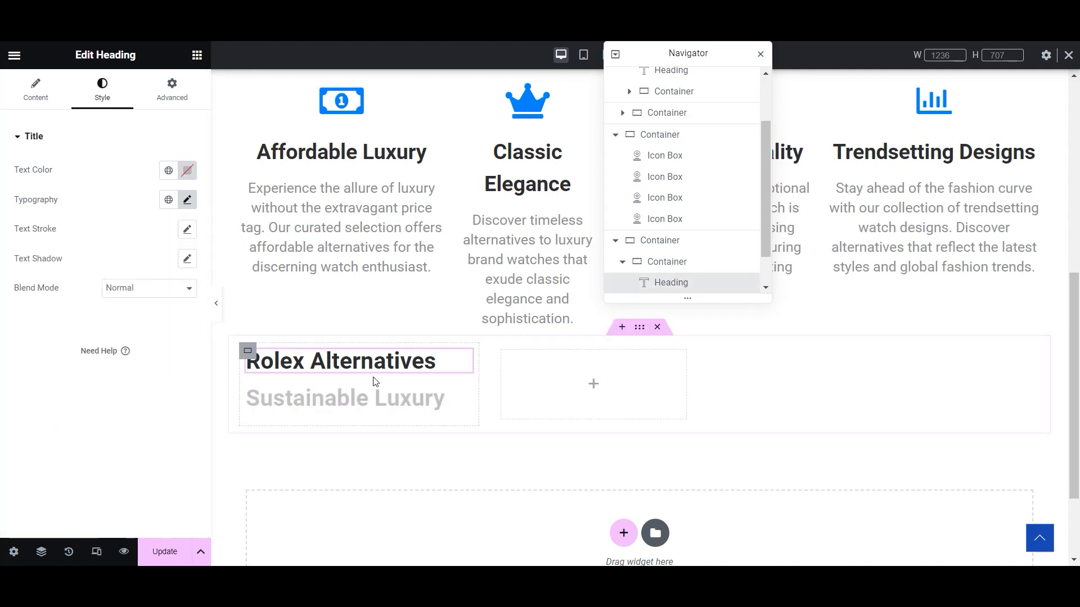
click(187, 200)
text(36)
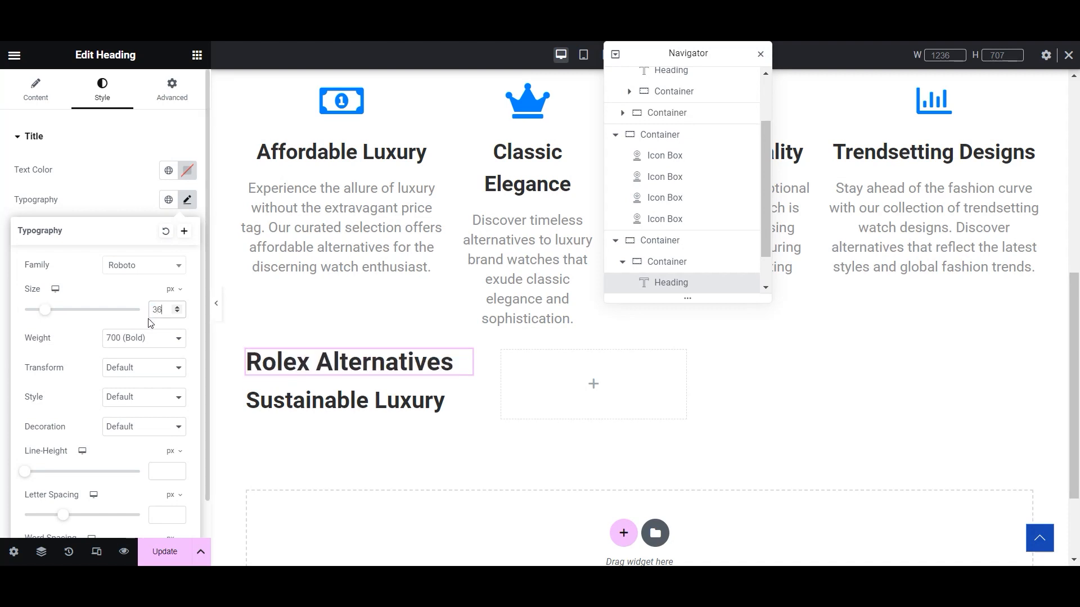
click(345, 403)
click(187, 200)
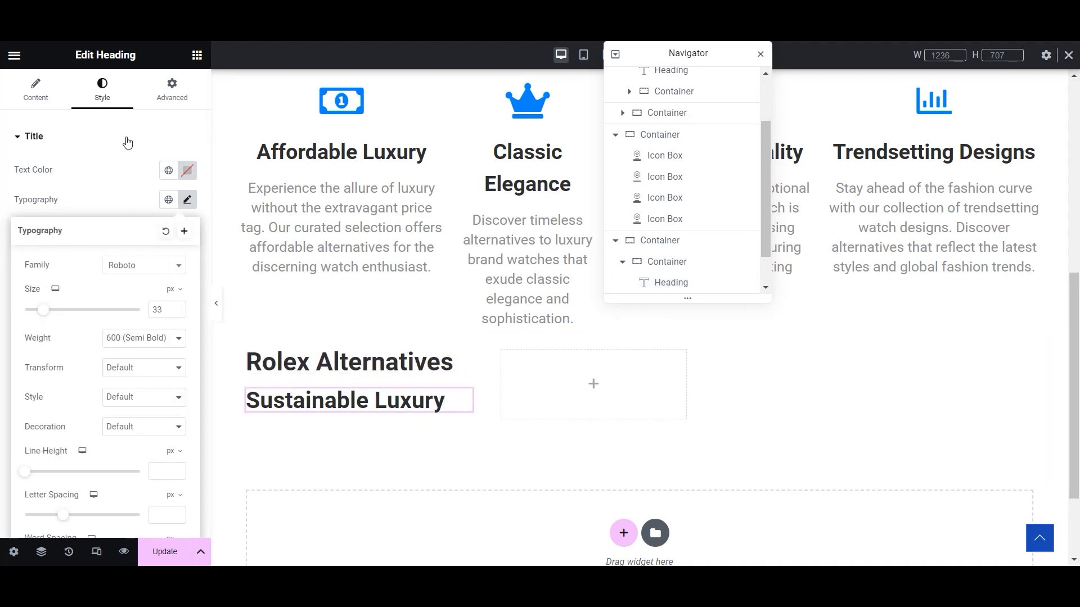
click(125, 160)
- Add a Text Editor widget below the "Sustainable Luxury" heading
click(197, 55)
drag(56, 444, 368, 400)
scroll(387, 382, down, 4)
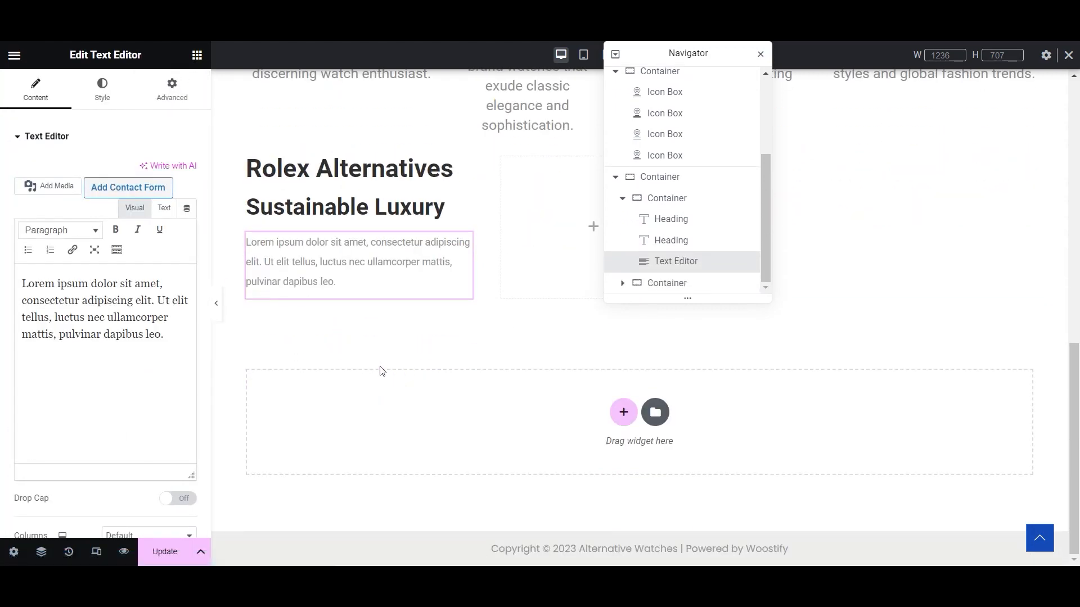
- Replace the lorem ipsum paragraph with the Sustainable Luxury description copied from item 10 of the ChatGPT list
key(ctrl+Tab)
click(527, 364)
drag(518, 355, 597, 378)
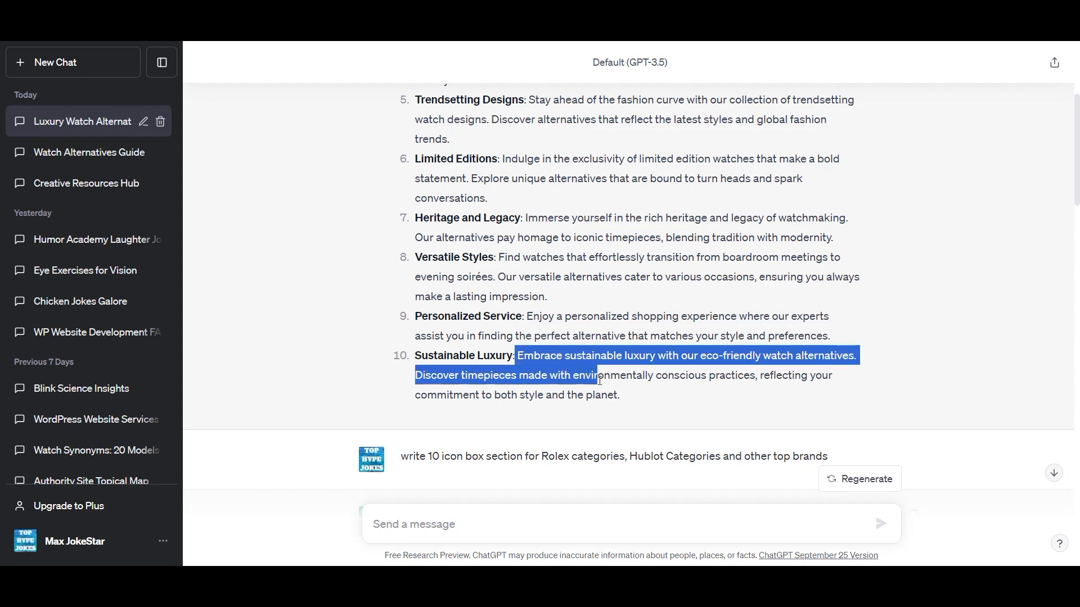
click(588, 394)
drag(522, 358, 628, 403)
key(ctrl+c)
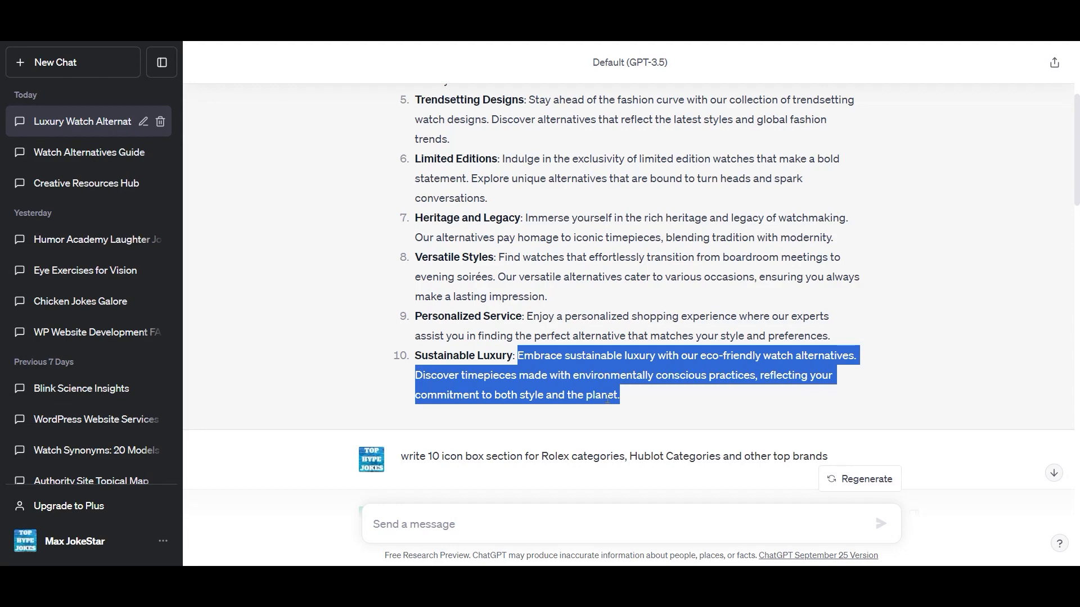
key(ctrl+Tab)
drag(156, 334, 3, 284)
key(ctrl+v)
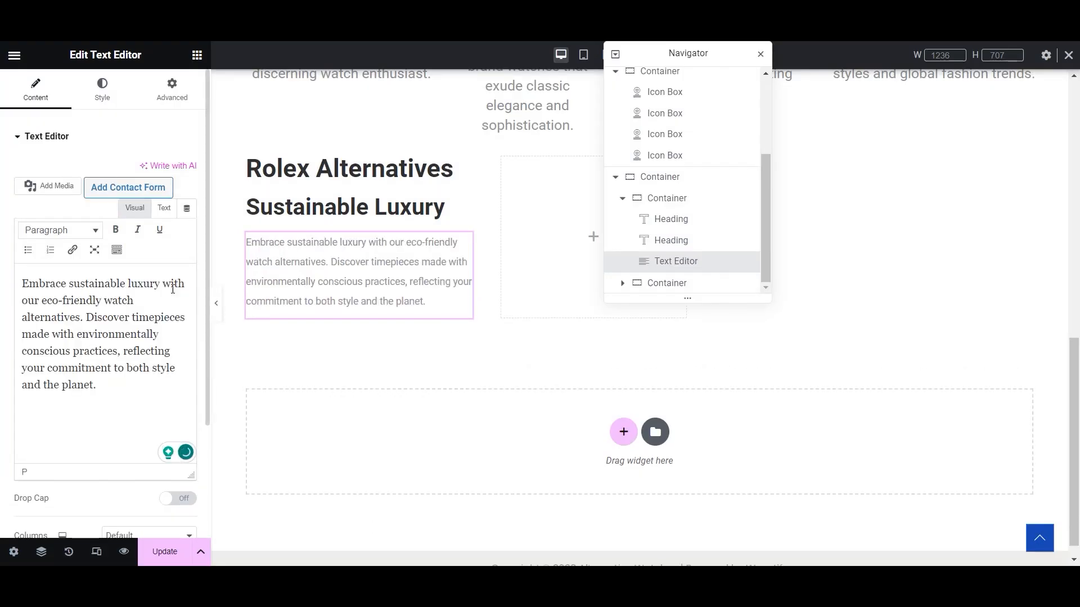
- Replace "eco-friendly" with "best" in the paragraph's first sentence
drag(44, 301, 105, 302)
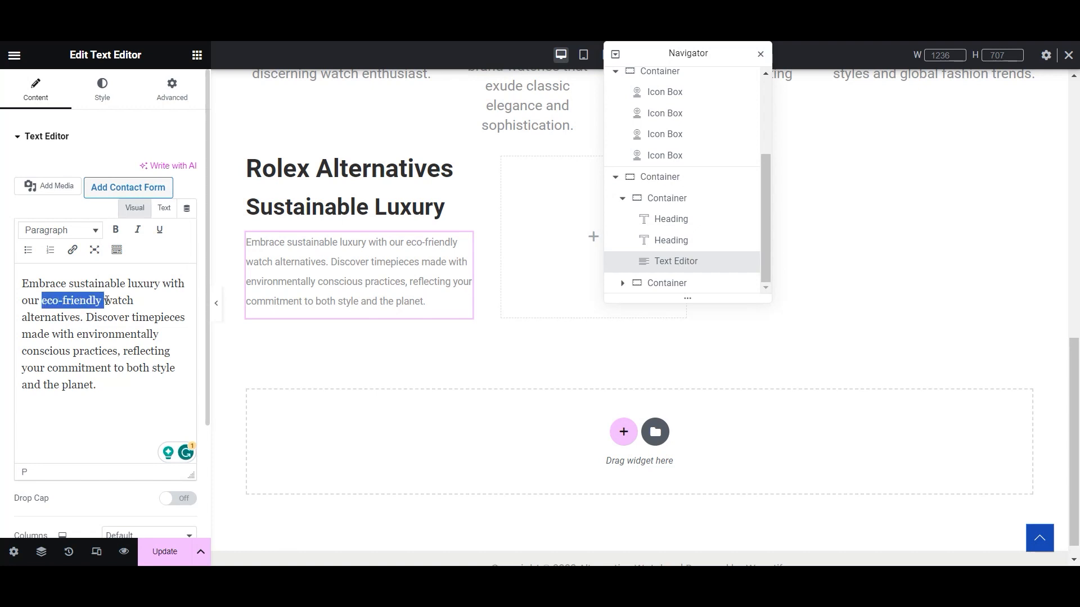
key(BackSpace)
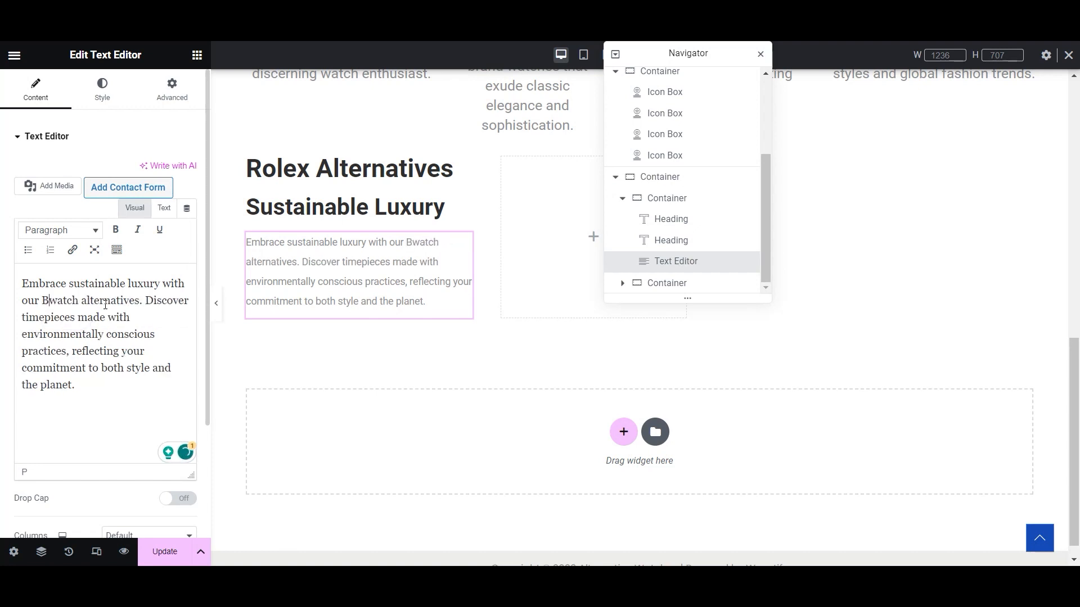
text(best)
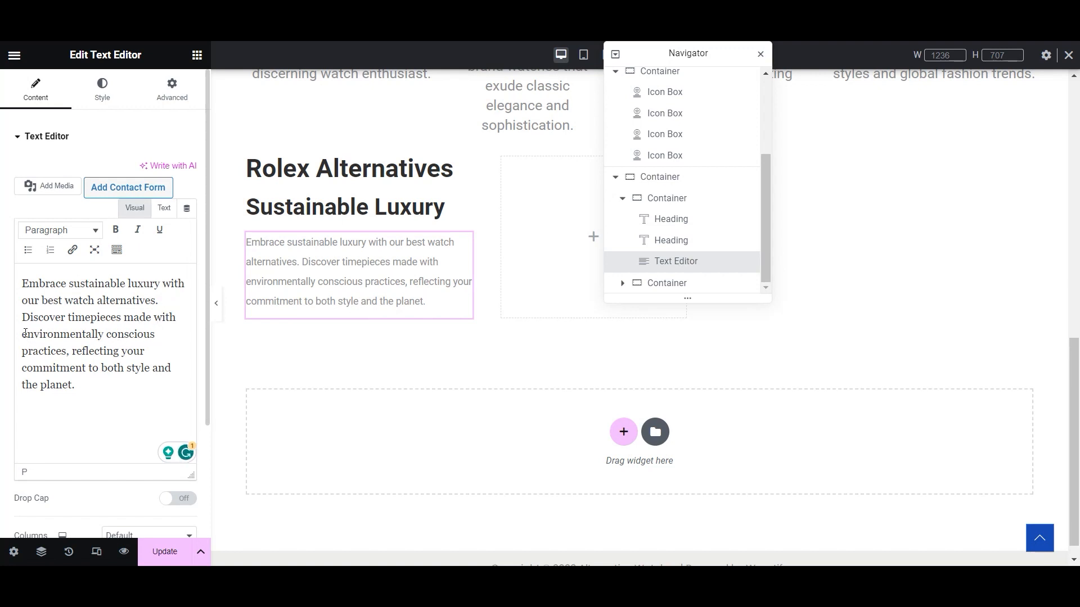
- Shorten the paragraph's second sentence to "Discover timepieces made with a commitment to style and the planet."
drag(24, 334, 159, 339)
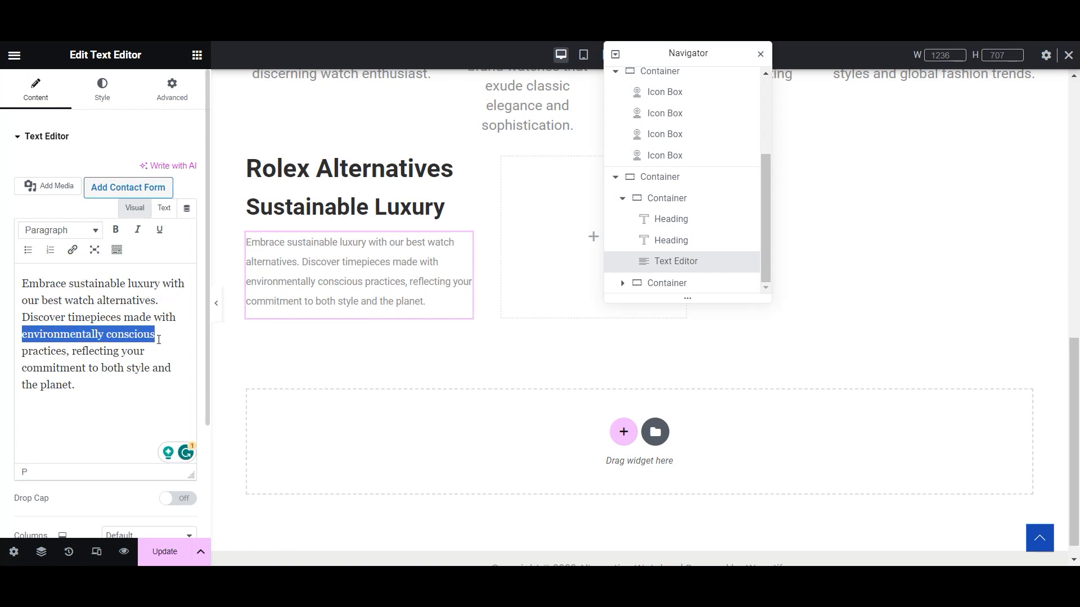
mouse_move(157, 342)
mouse_down()
mouse_move(155, 368)
mouse_move(120, 352)
mouse_move(160, 356)
mouse_up()
key(BackSpace)
click(73, 373)
drag(101, 335, 135, 350)
click(122, 344)
key(BackSpace)
key(BackSpace)
key(BackSpace)
key(BackSpace)
key(BackSpace)
drag(149, 334, 145, 347)
click(144, 347)
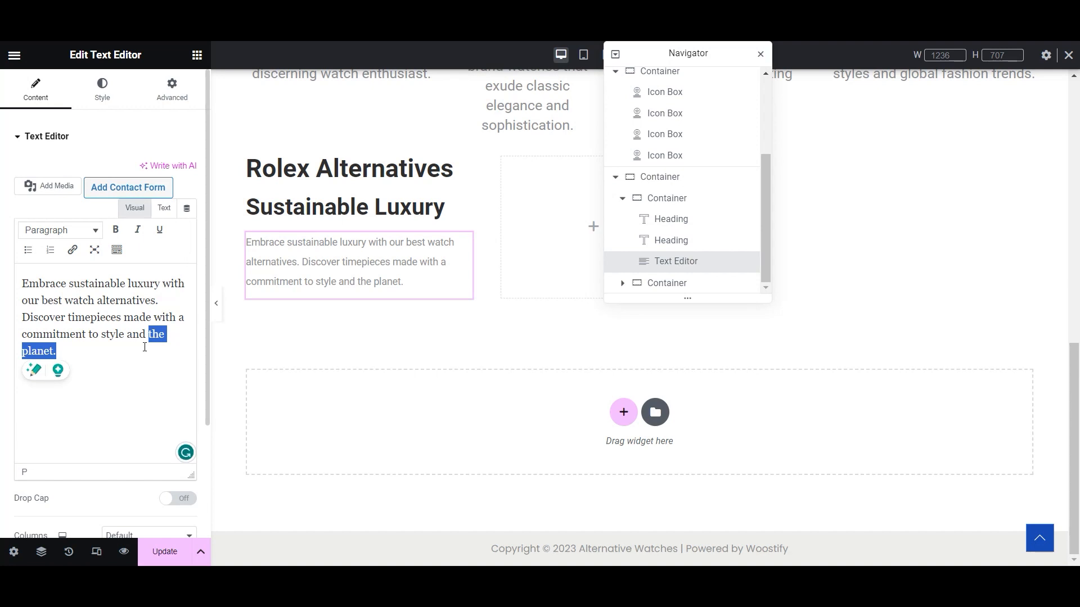
- Delete the paragraph's whole second sentence, keeping only the one ending in "best watch alternatives."
click(147, 365)
shift+click(23, 318)
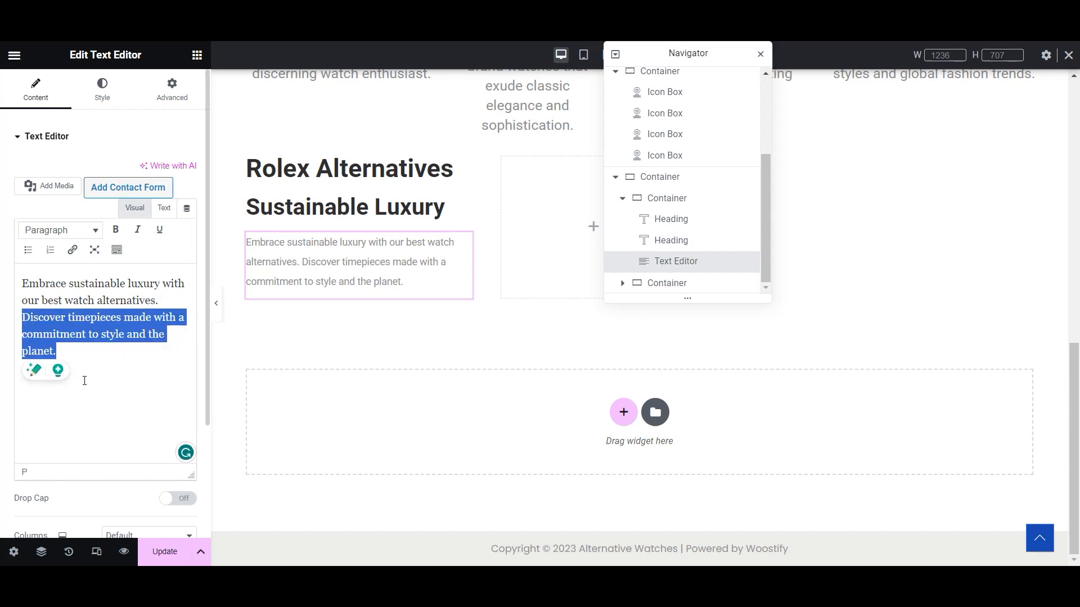
key(BackSpace)
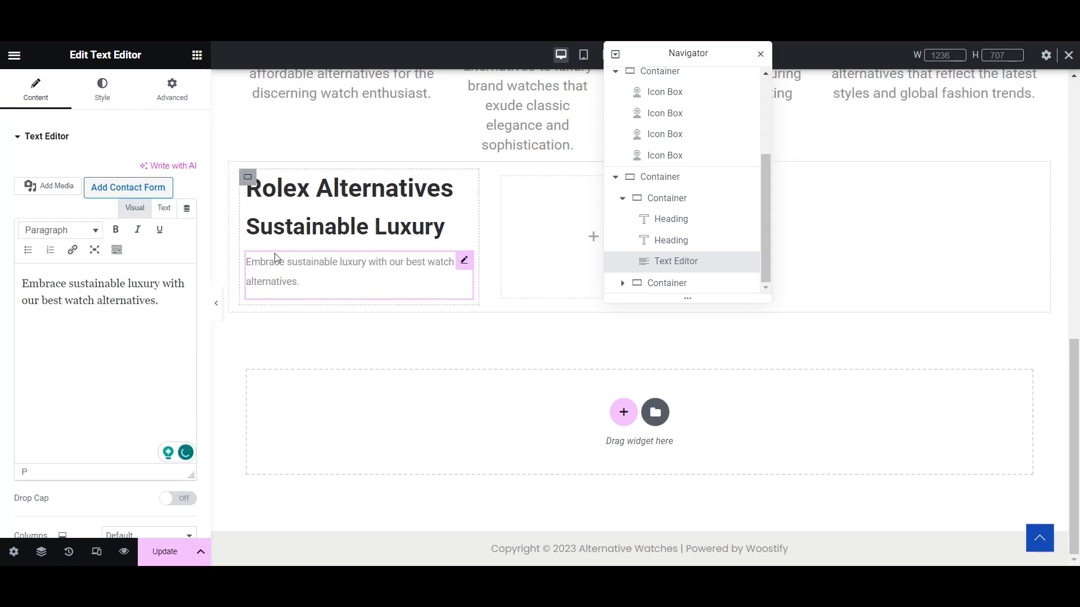
- Set the paragraph's font size to 20 px
click(102, 89)
click(187, 230)
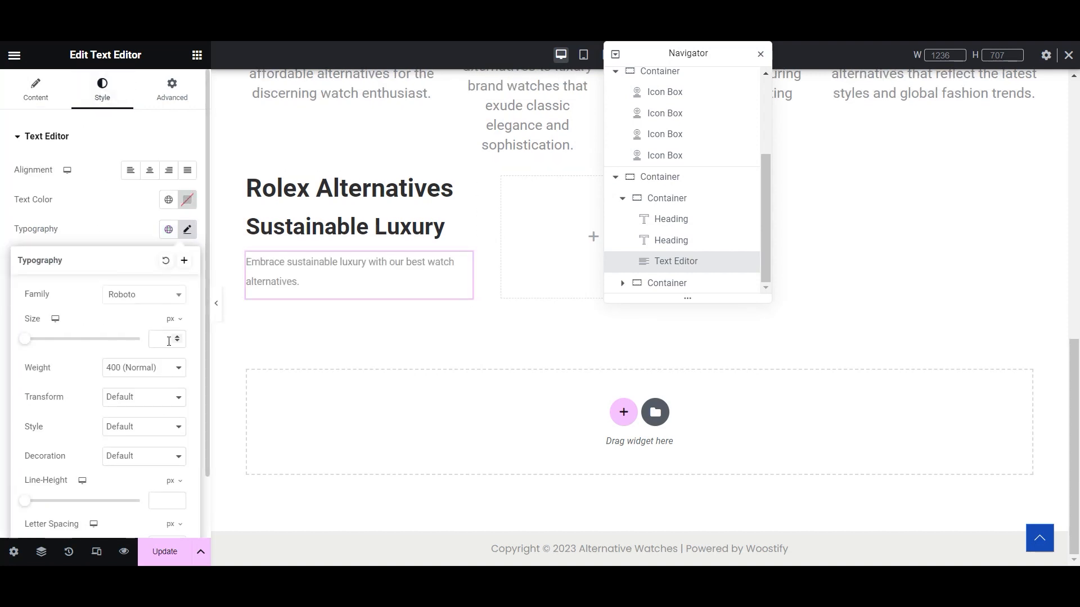
text(20)
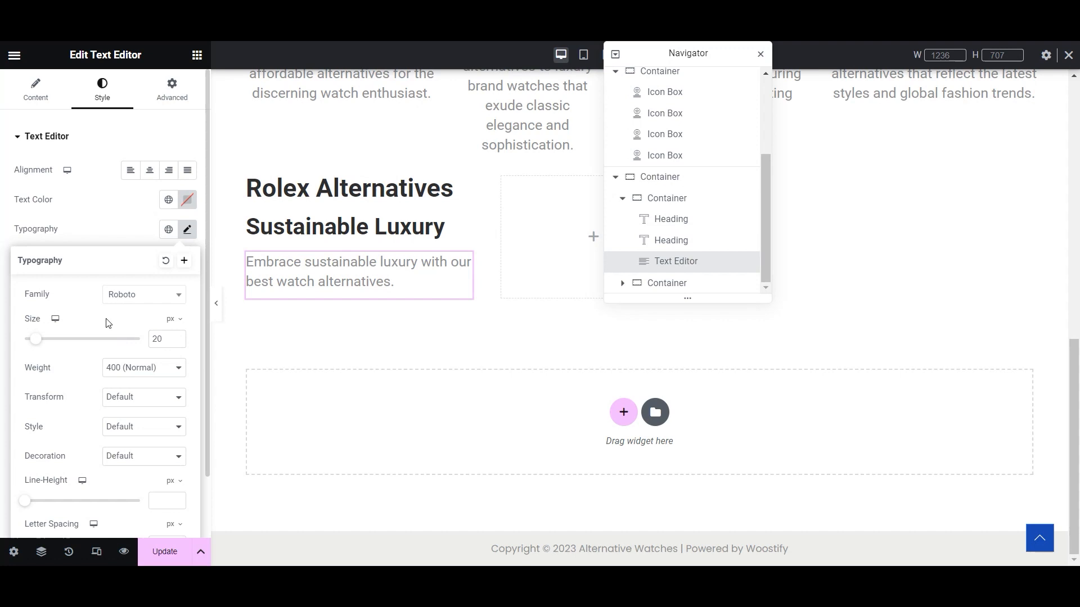
- Set the paragraph's text color to the global Theme Accent Color (#2b2b2b) and update the page
click(191, 206)
click(168, 199)
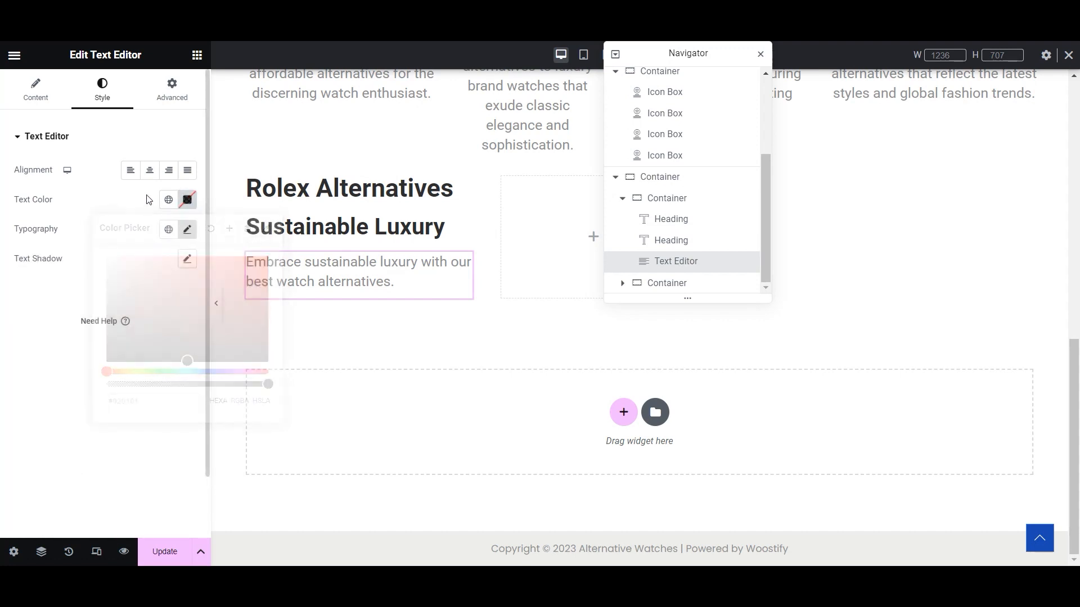
scroll(96, 348, down, 3)
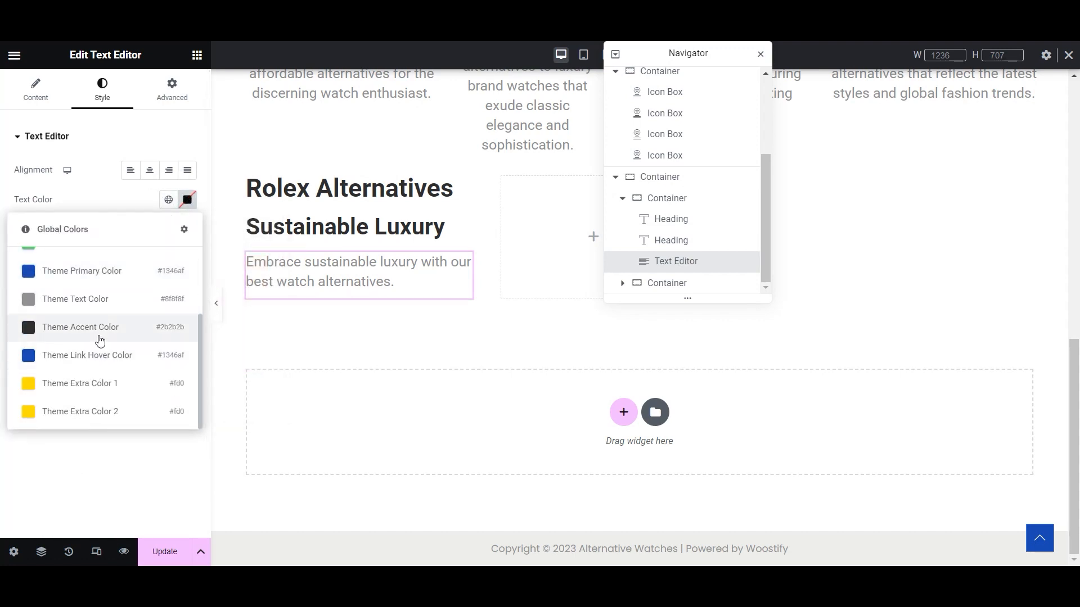
click(97, 330)
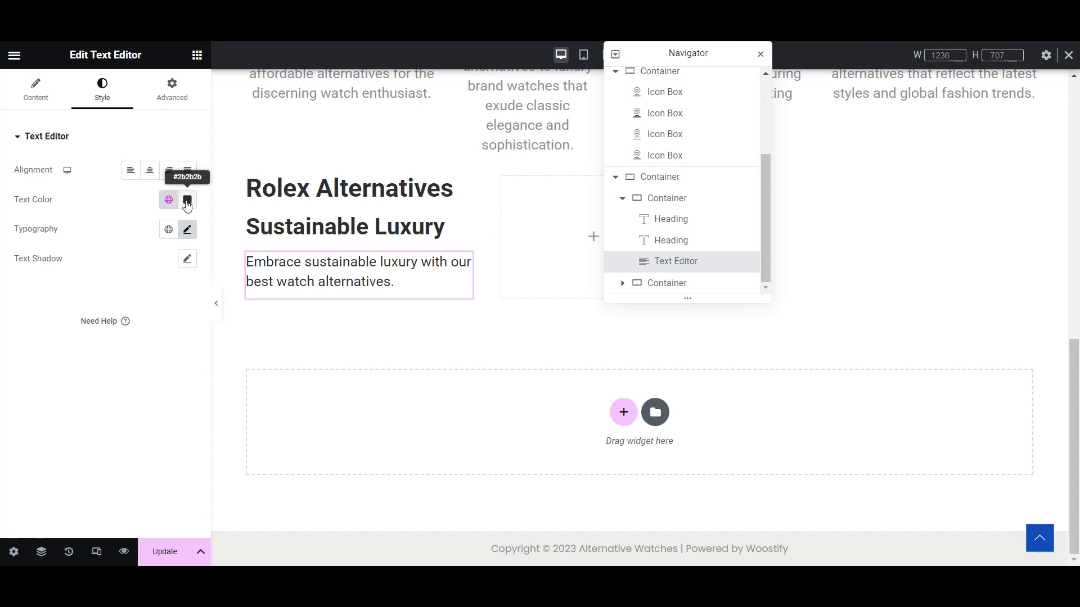
click(188, 230)
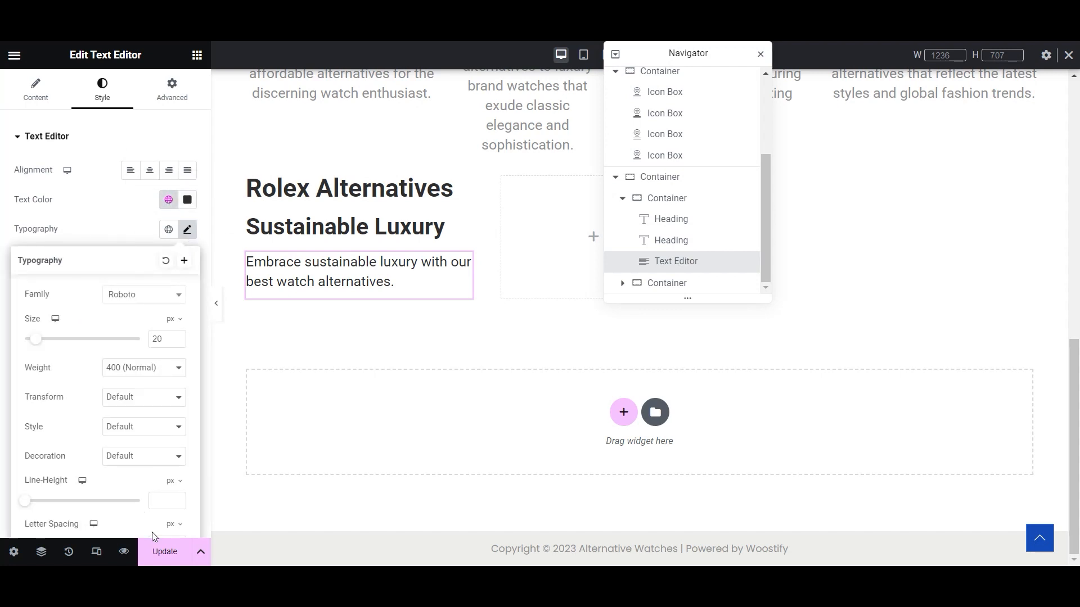
click(164, 551)
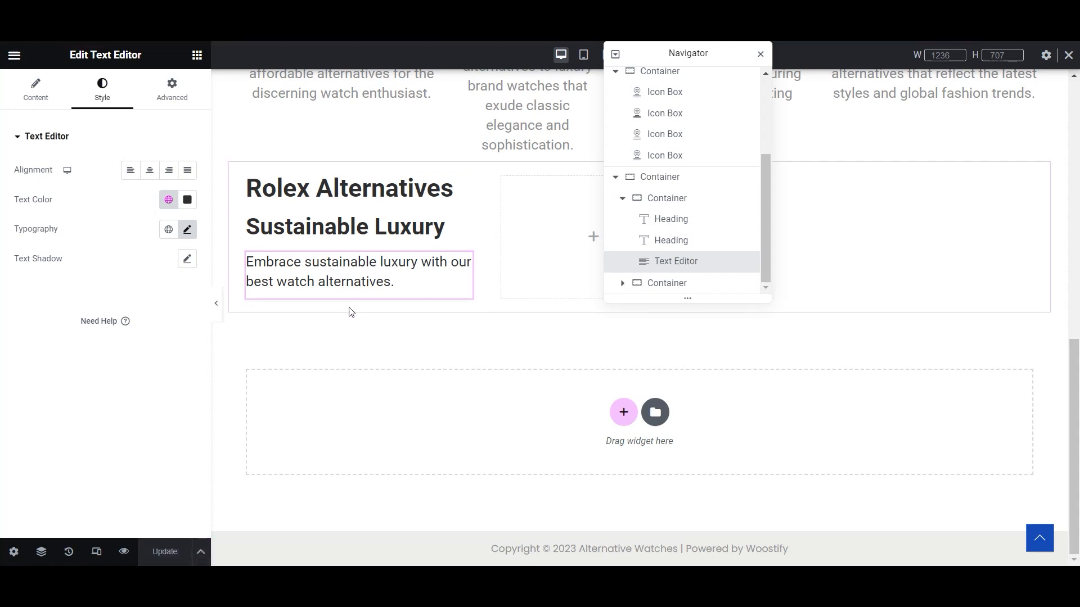
- Copy the "Categories" button from the hero section and paste it into the Rolex Alternatives container below the paragraph
scroll(349, 312, up, 10)
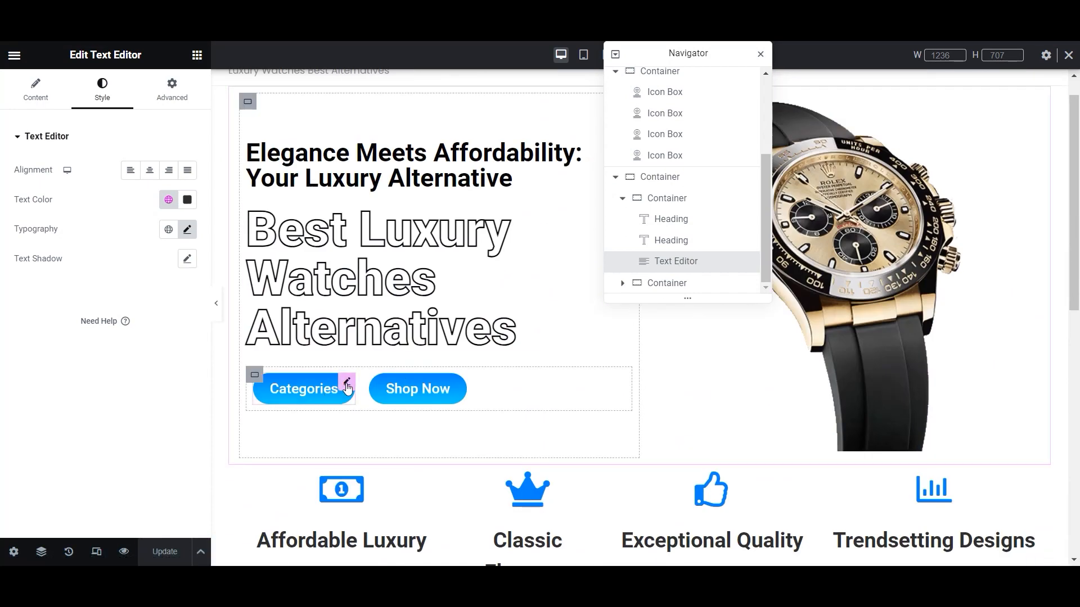
right_click(350, 387)
click(378, 334)
scroll(386, 410, down, 7)
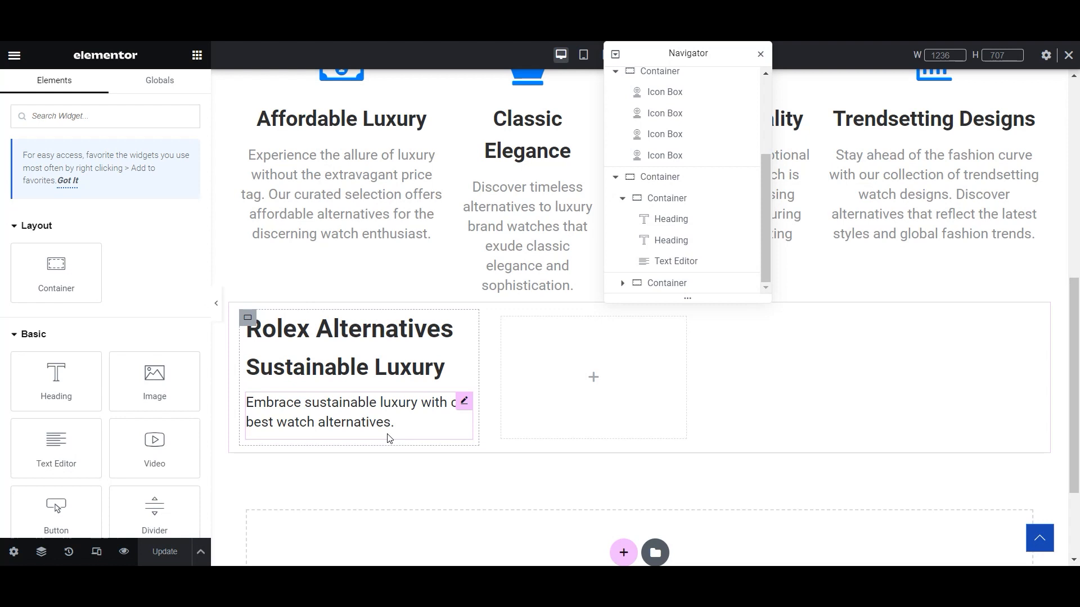
right_click(374, 447)
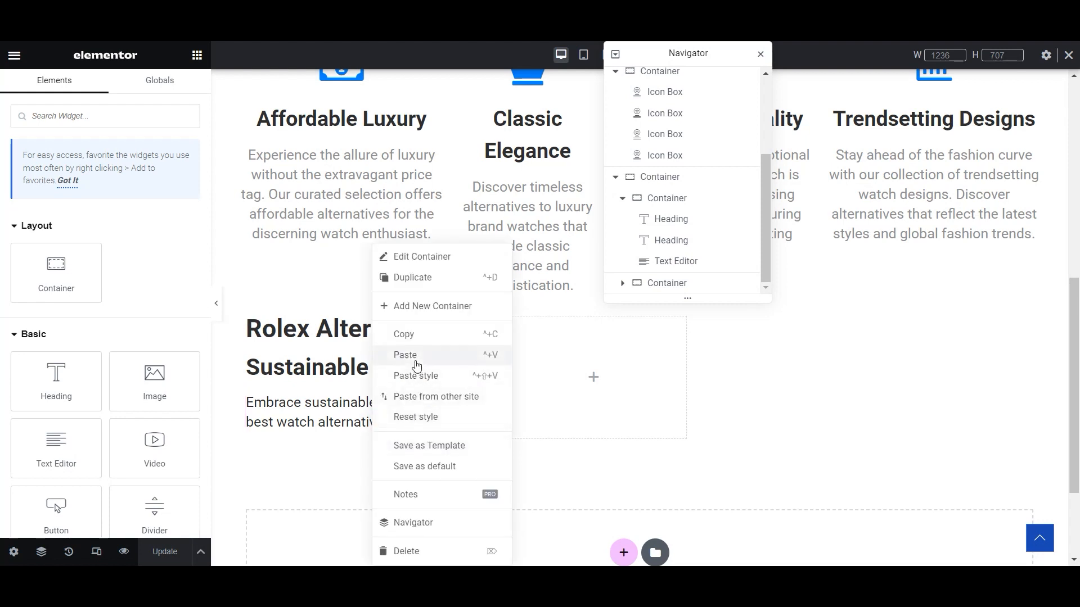
click(414, 357)
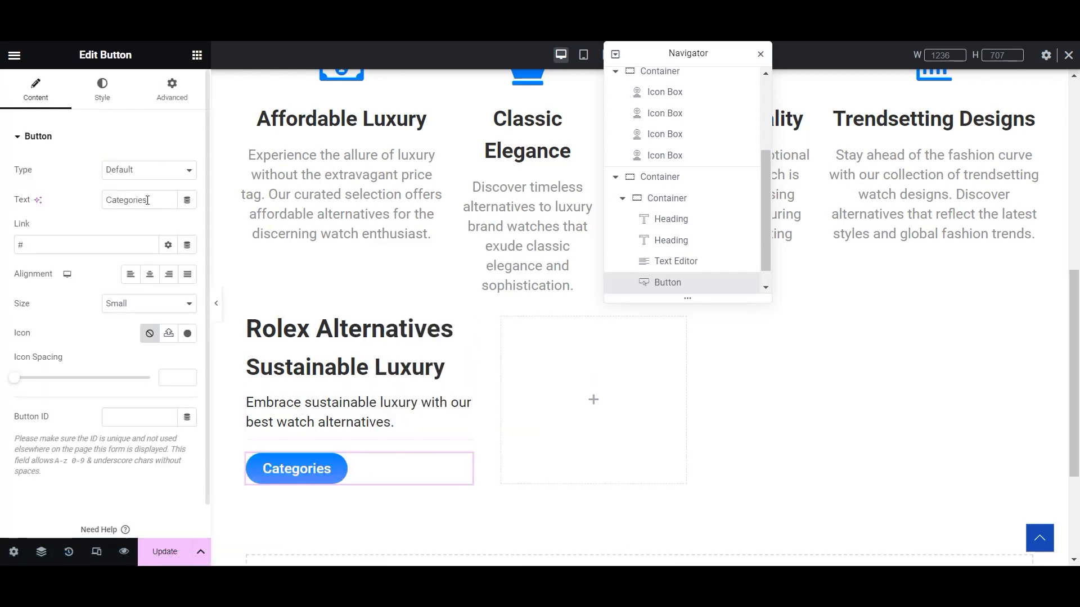
- Change the pasted button's text to "Shop by Categories"
click(107, 200)
text(Shop by)
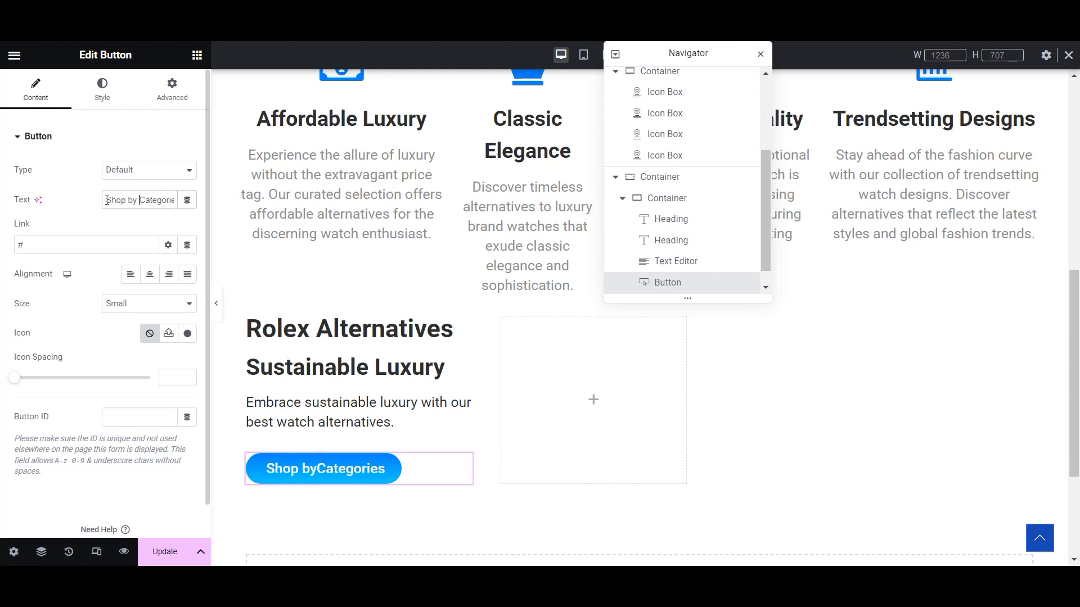
scroll(360, 394, up, 5)
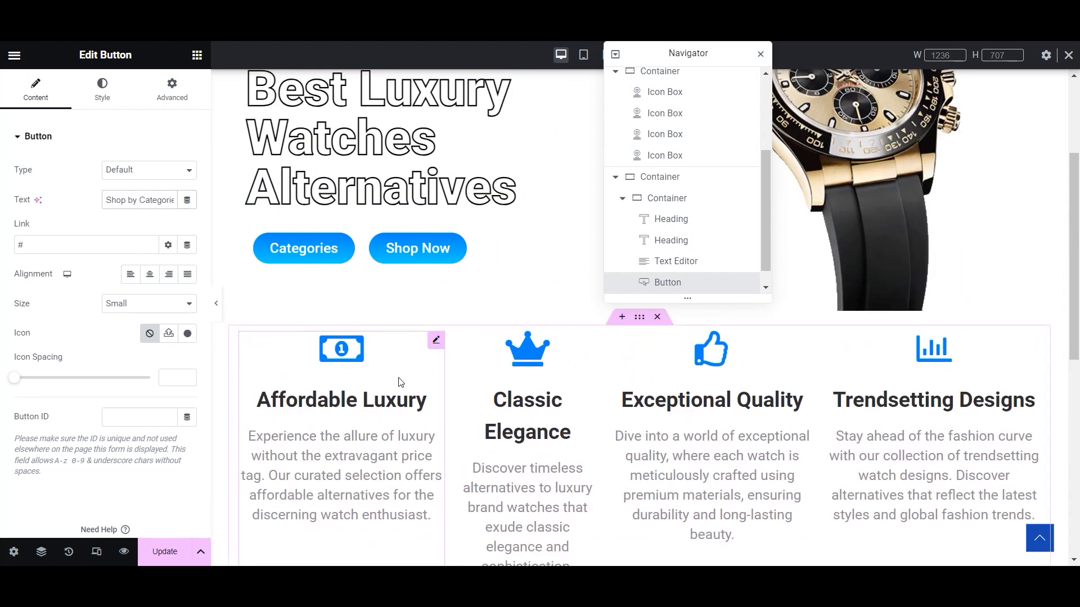
scroll(360, 394, down, 1)
scroll(289, 487, down, 3)
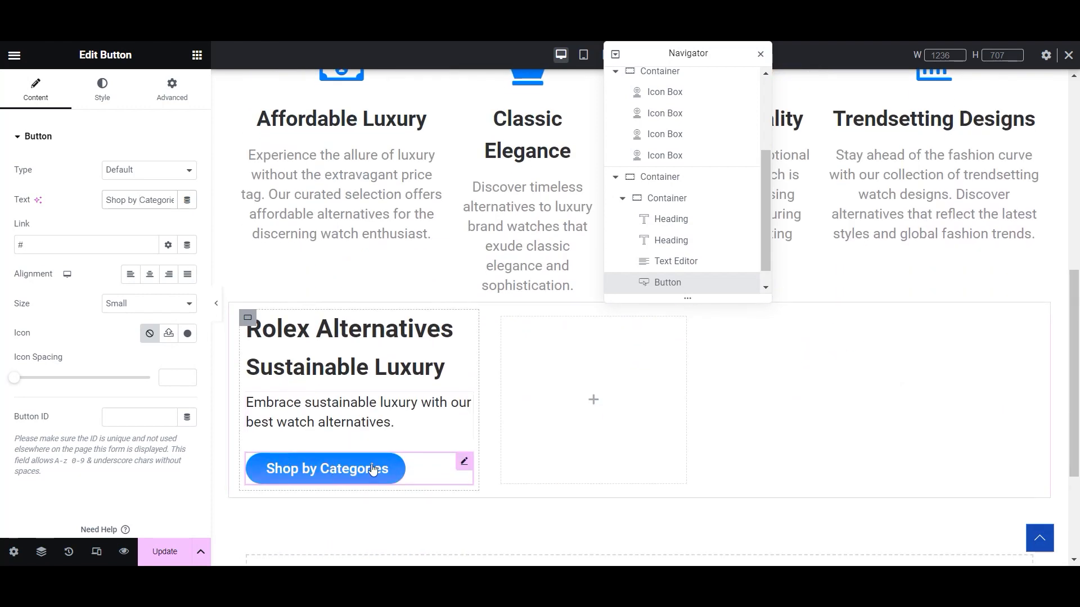
- Change the text of the button in the Rolex Alternatives section to "Shop by Category"
click(171, 197)
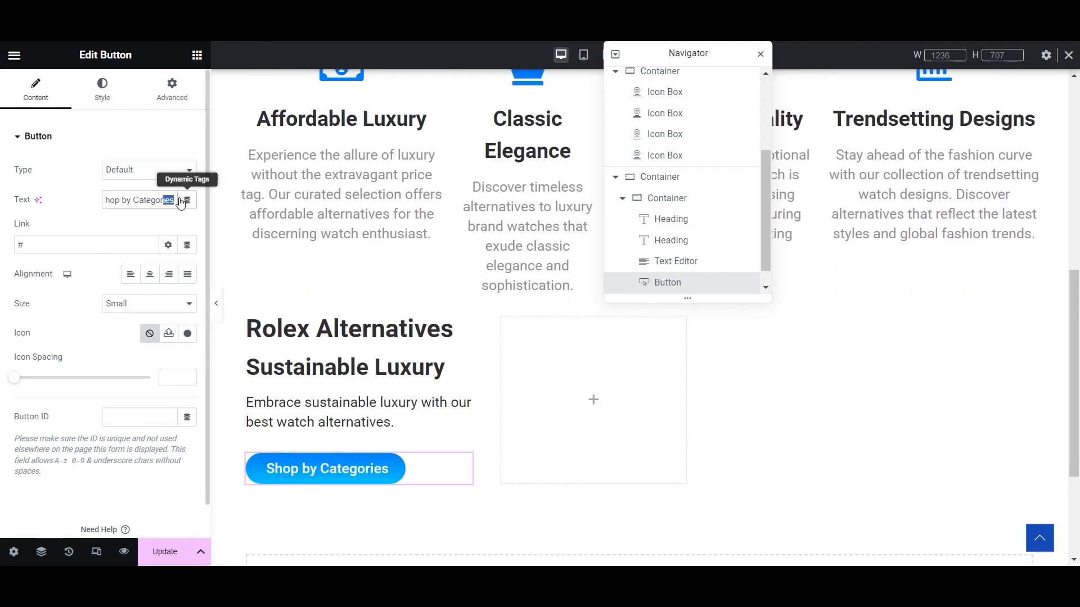
key(BackSpace)
key(BackSpace)
key(BackSpace)
text(i)
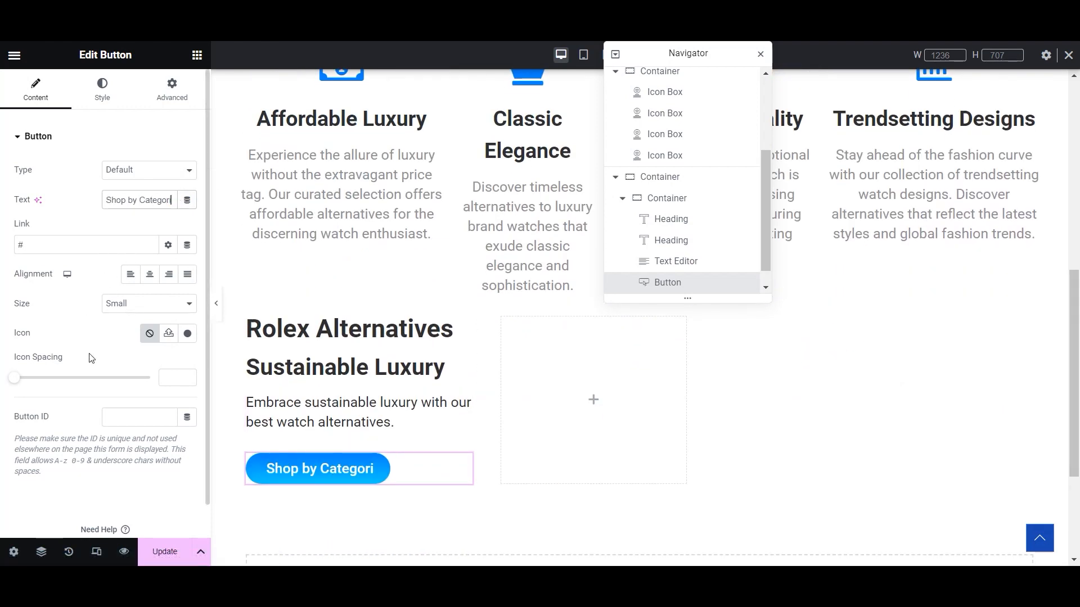
text(e)
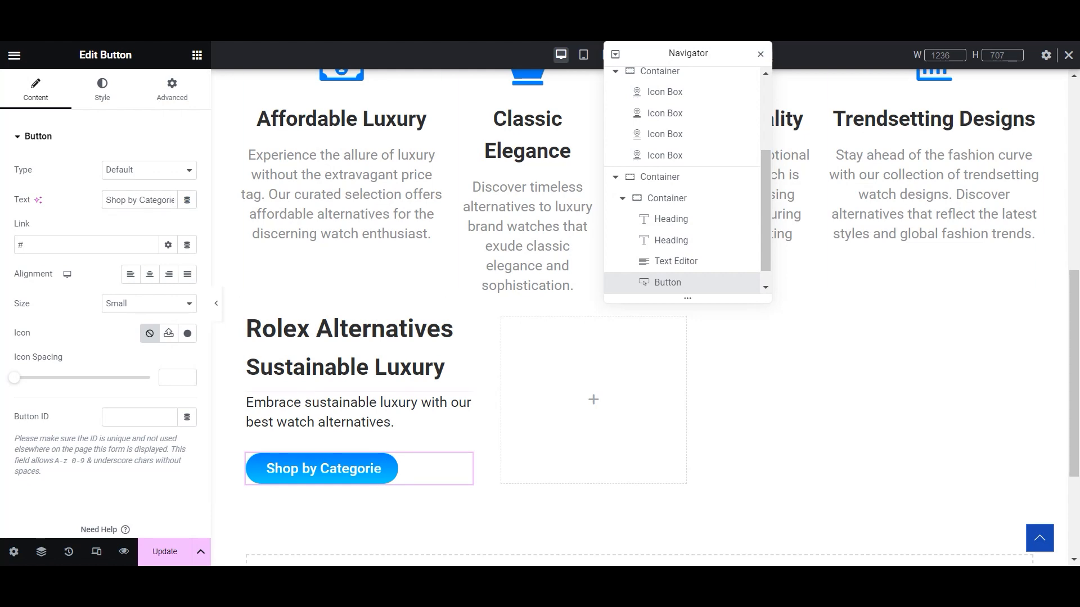
scroll(404, 248, down, 2)
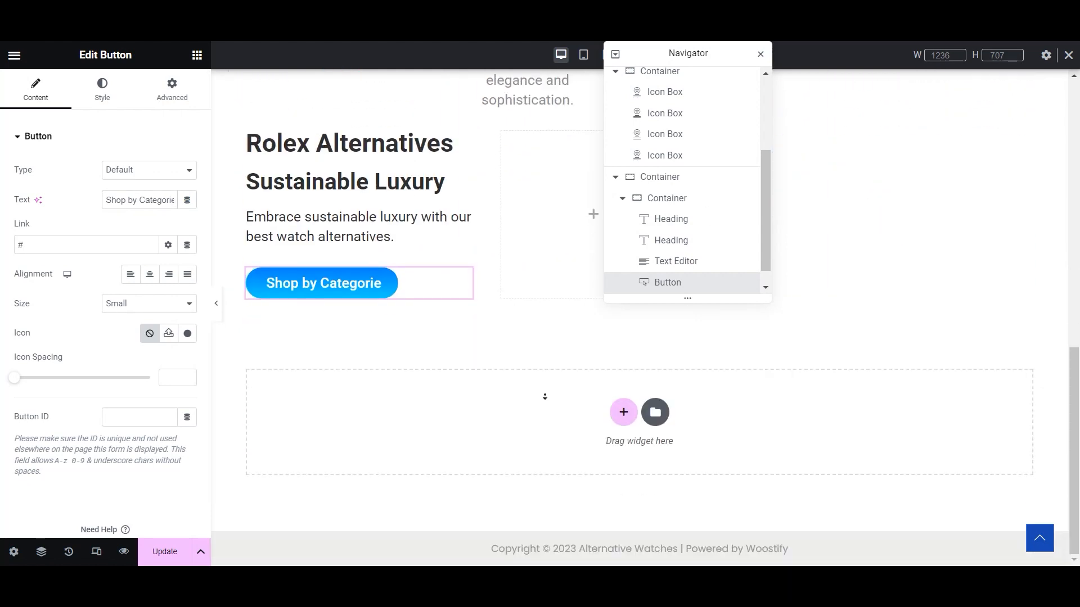
scroll(404, 243, up, 6)
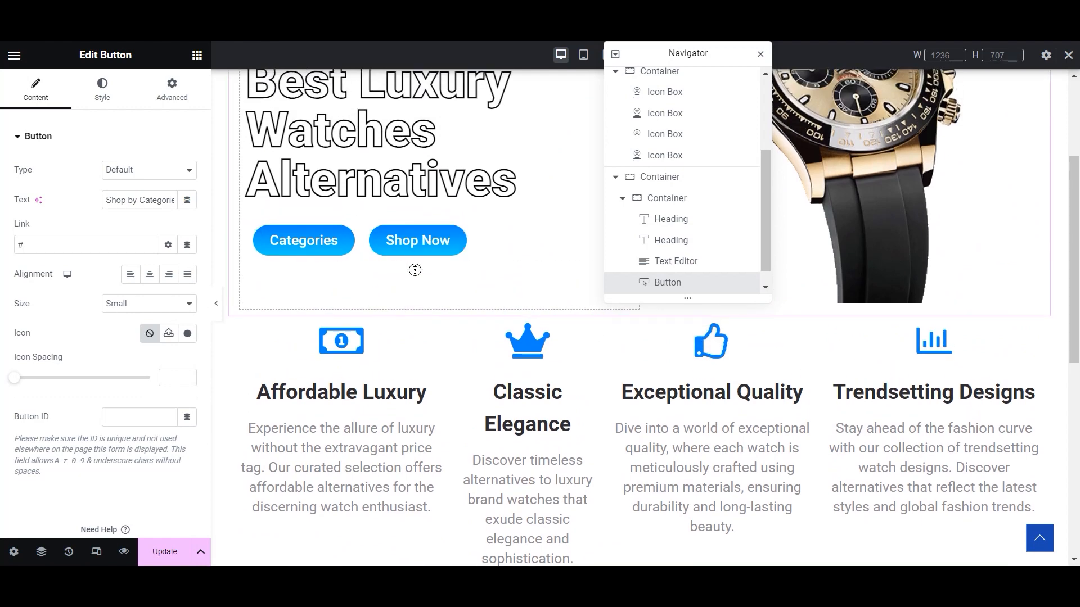
scroll(414, 270, down, 7)
scroll(323, 283, up, 8)
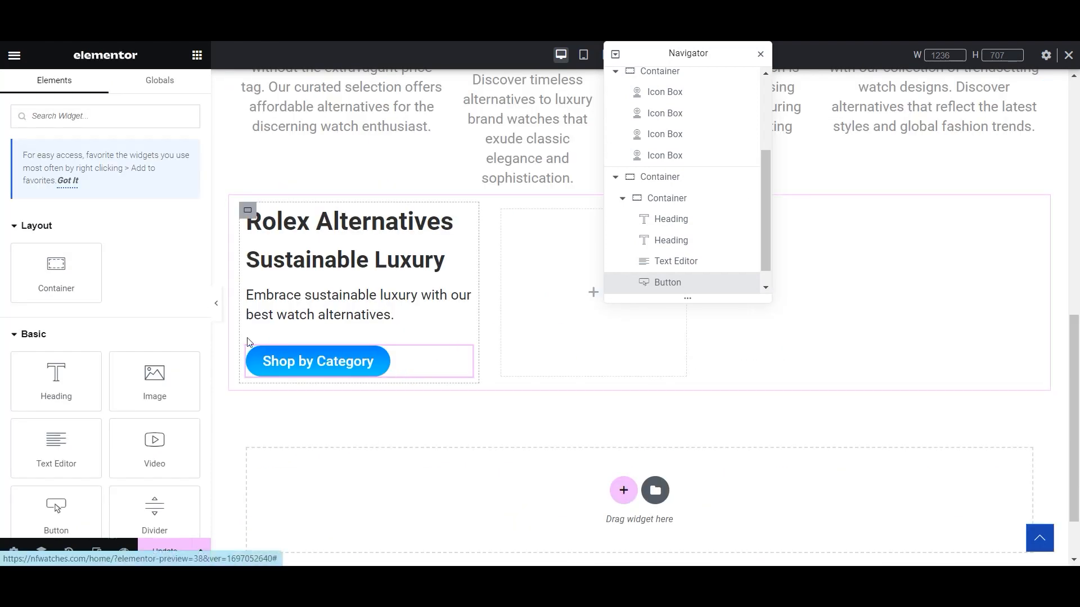
- Center the "Shop by Category" button horizontally within its container
mouse_move(465, 361)
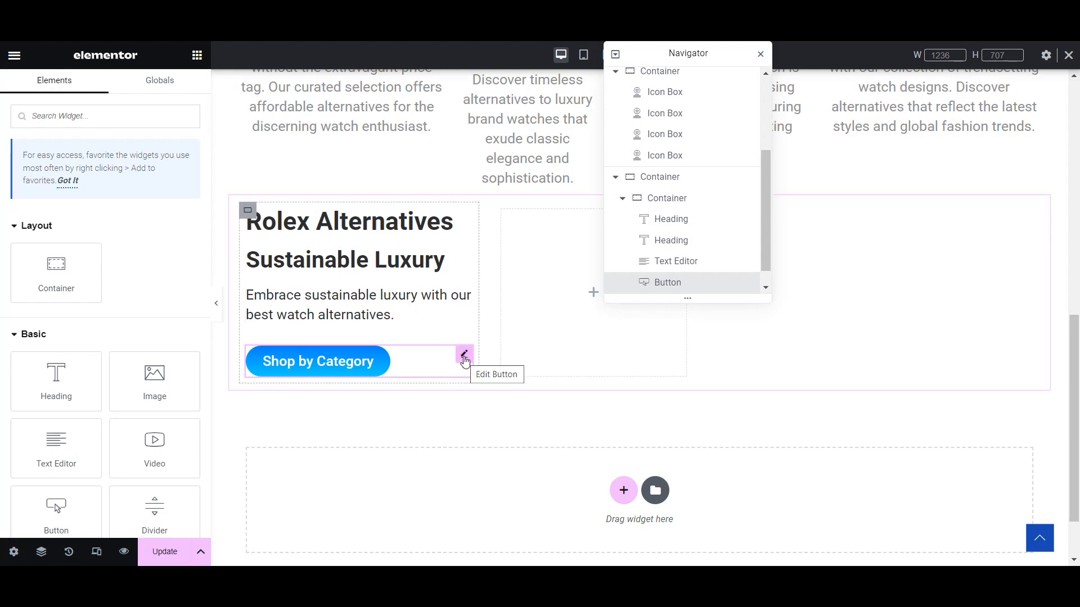
click(464, 359)
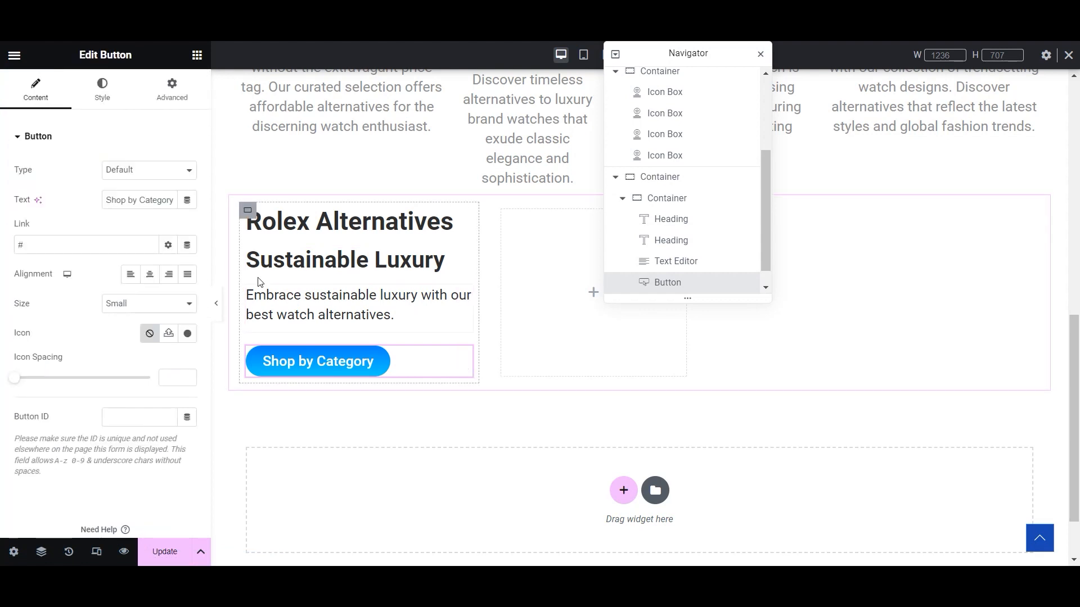
click(150, 274)
- Set Align Items and Justify Content to Center for the hero container holding the Categories and Shop Now buttons
scroll(384, 296, up, 8)
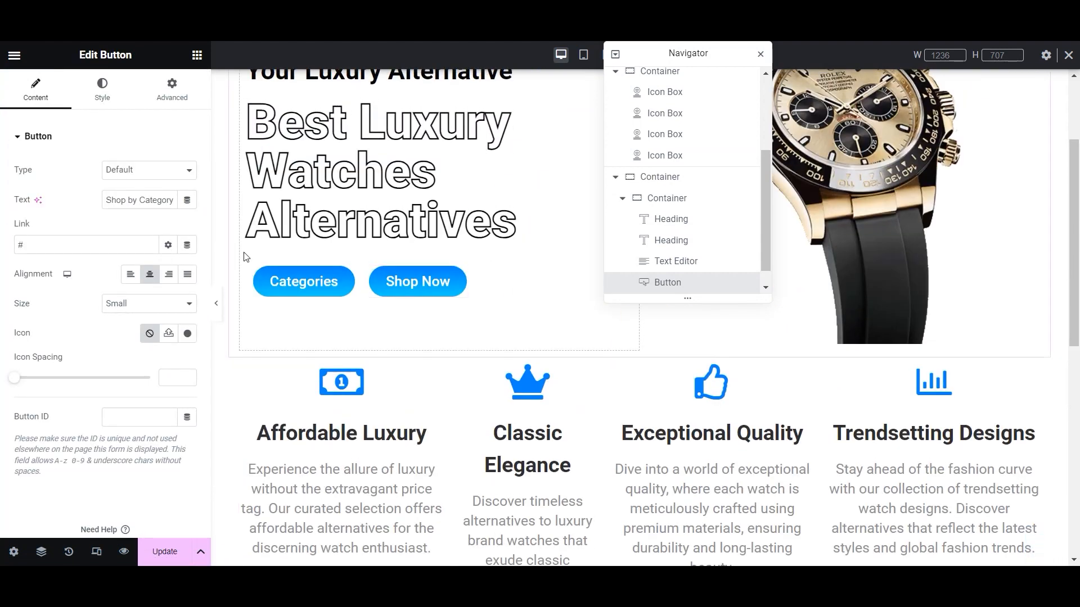
click(252, 268)
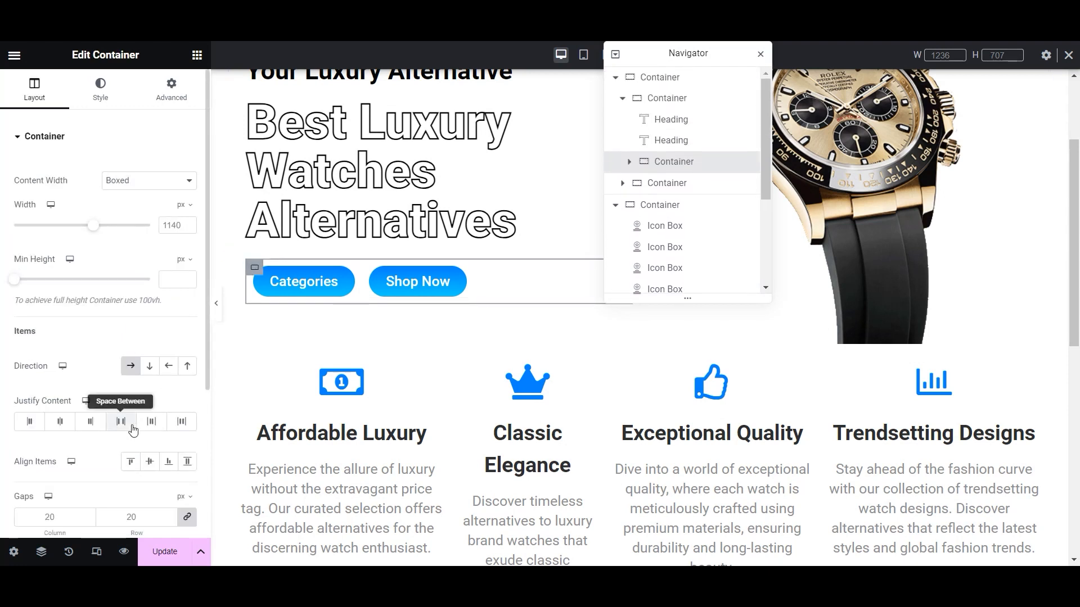
click(149, 462)
click(60, 421)
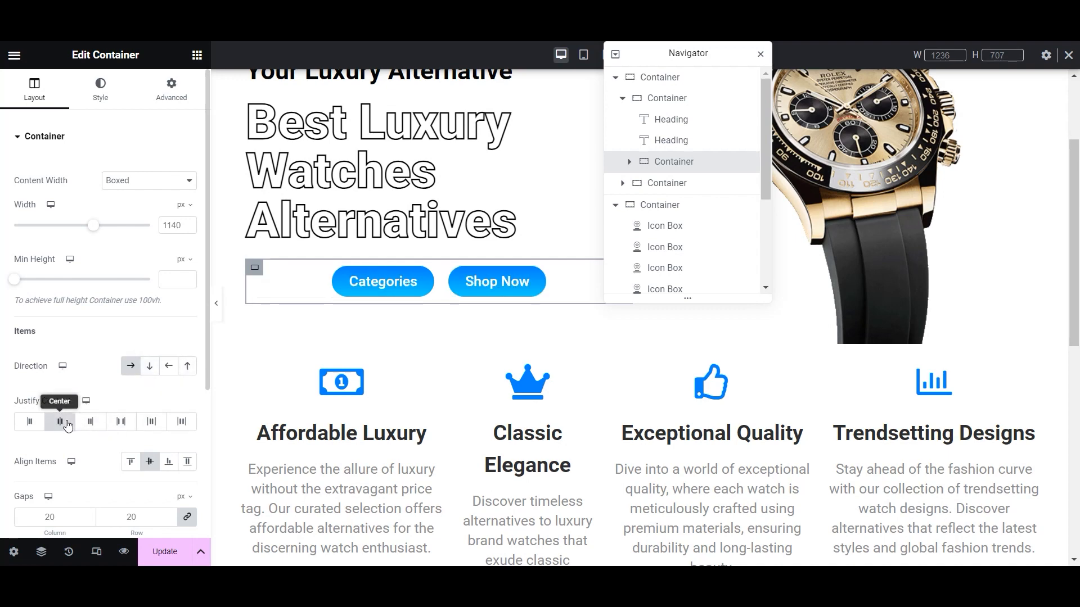
- Add an Image widget below the "Shop by Category" button and open the media library to choose its picture
scroll(493, 340, down, 7)
scroll(493, 341, down, 2)
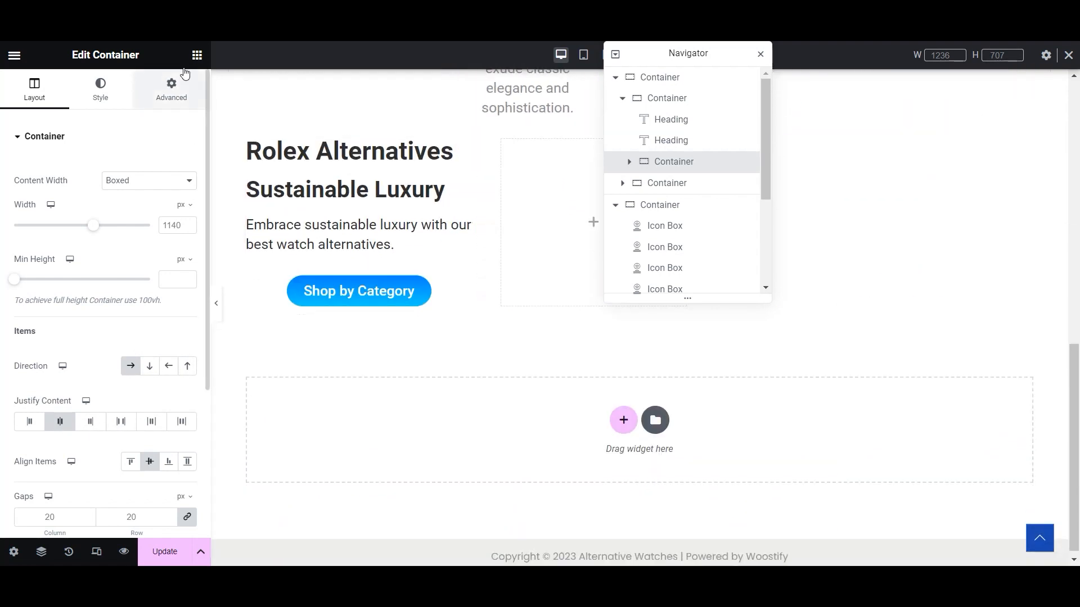
click(197, 55)
scroll(205, 129, down, 2)
drag(155, 293, 378, 308)
click(76, 205)
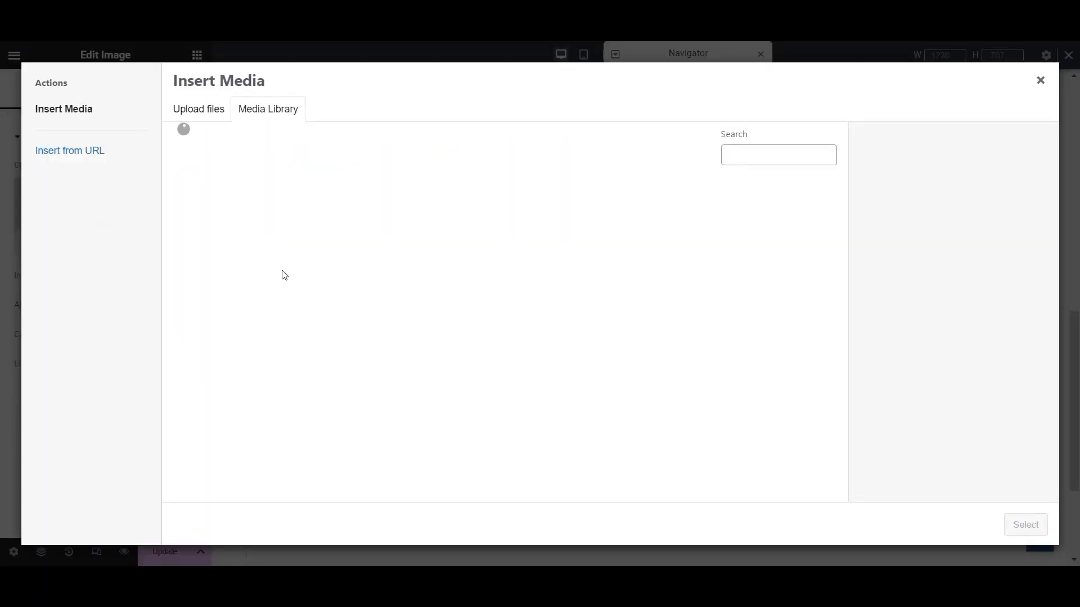
- Upload the Rolex Alternatives picture from "New folder" inside the Home folder to the media library
click(206, 115)
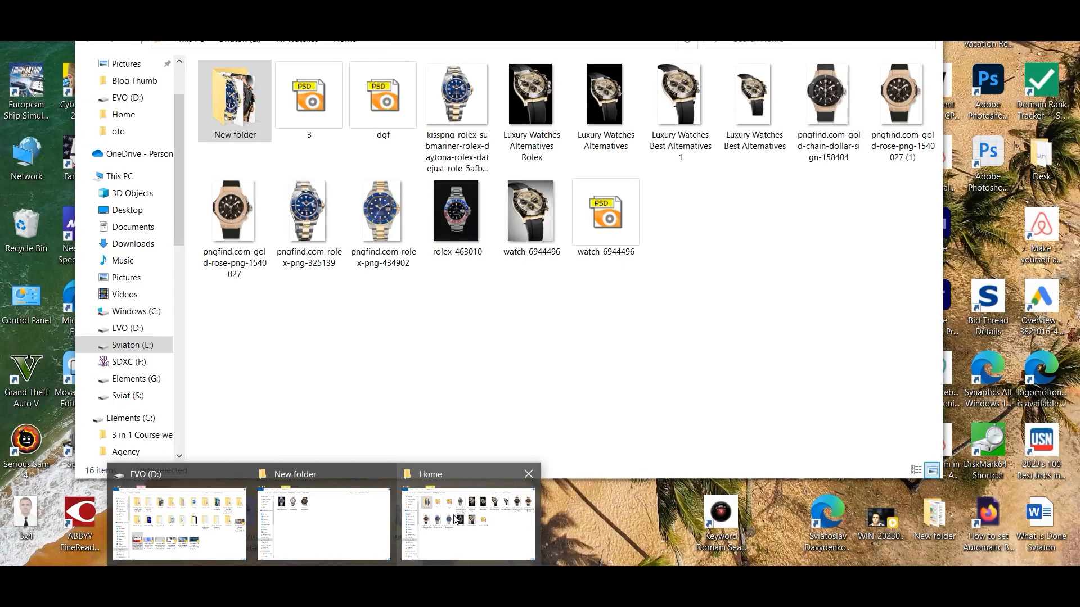
click(471, 515)
double_click(235, 118)
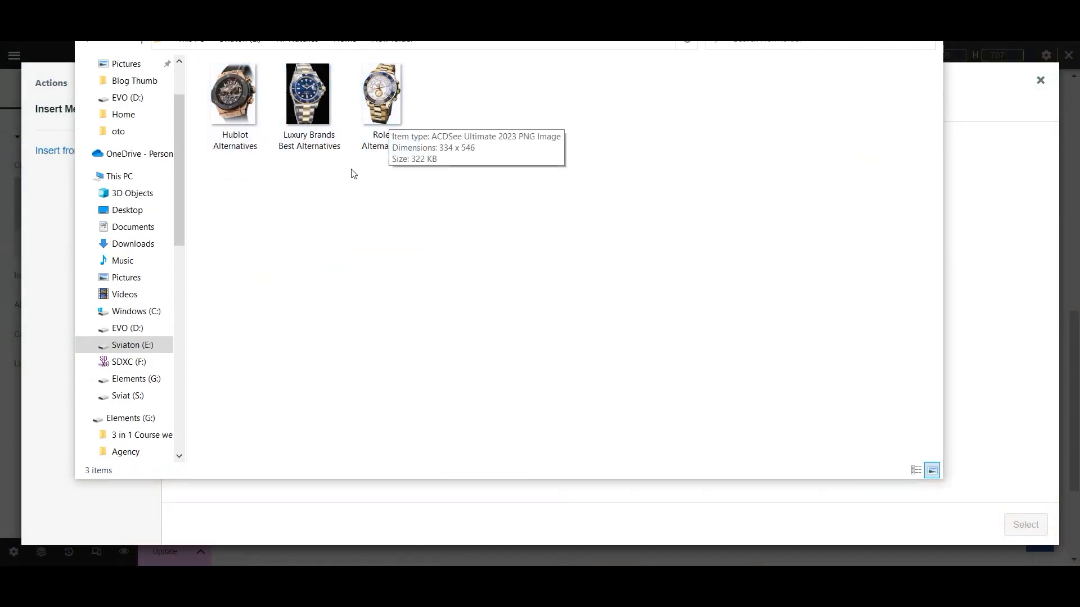
drag(376, 107, 991, 388)
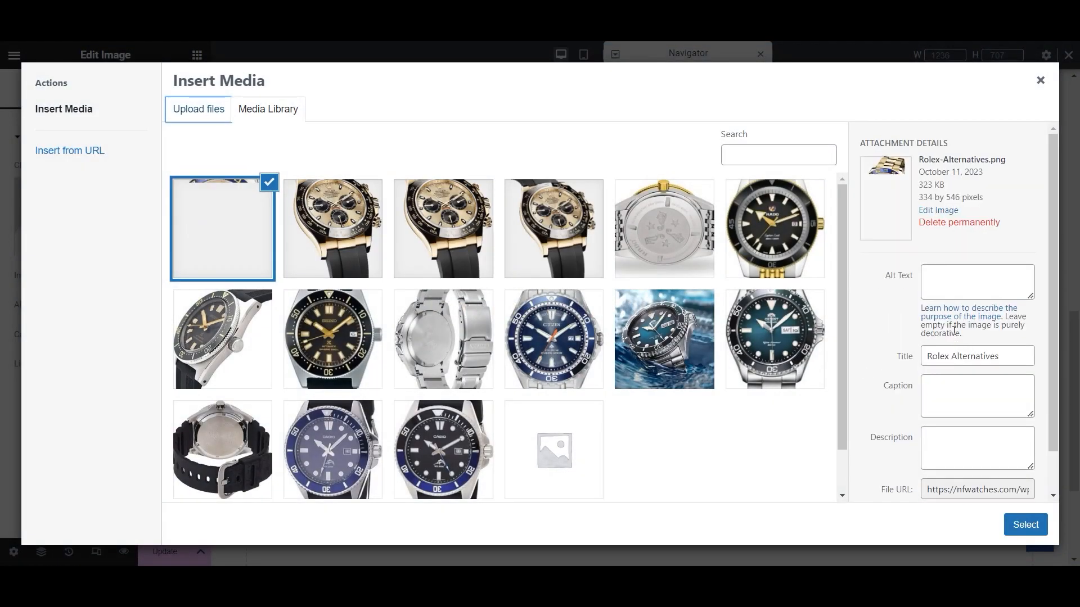
- Set the uploaded picture's alt text to "Rolex Alternatives" and insert it into the Image widget
click(965, 289)
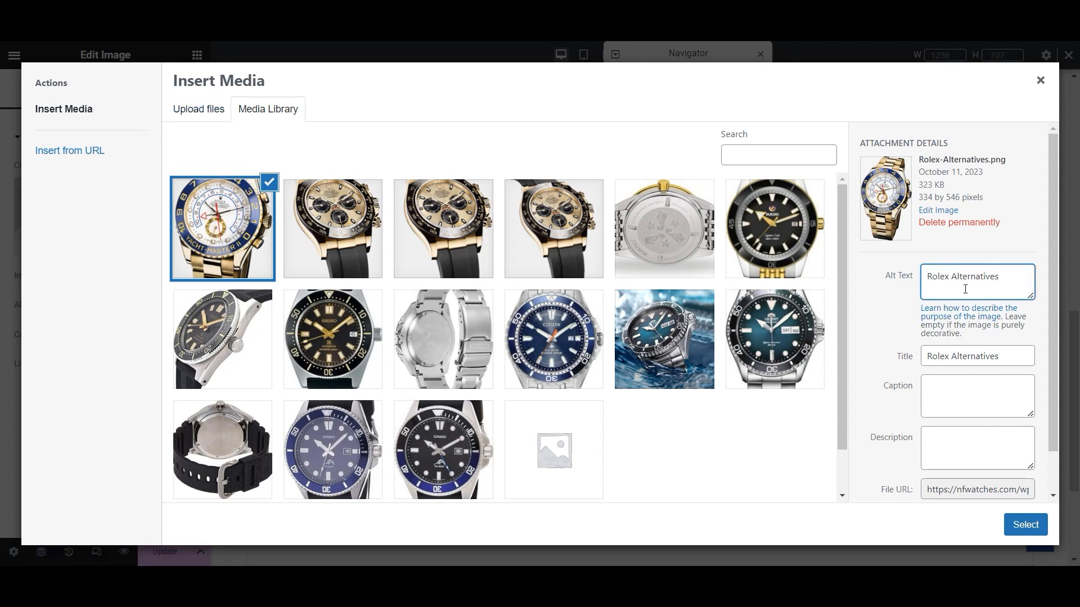
click(1024, 526)
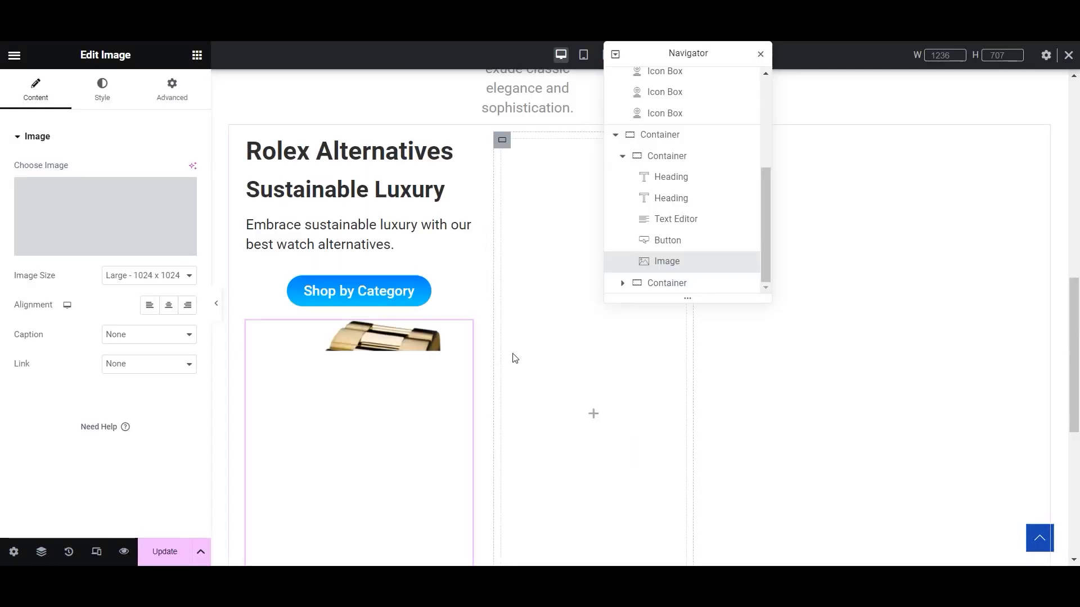
scroll(515, 349, down, 4)
scroll(475, 343, up, 6)
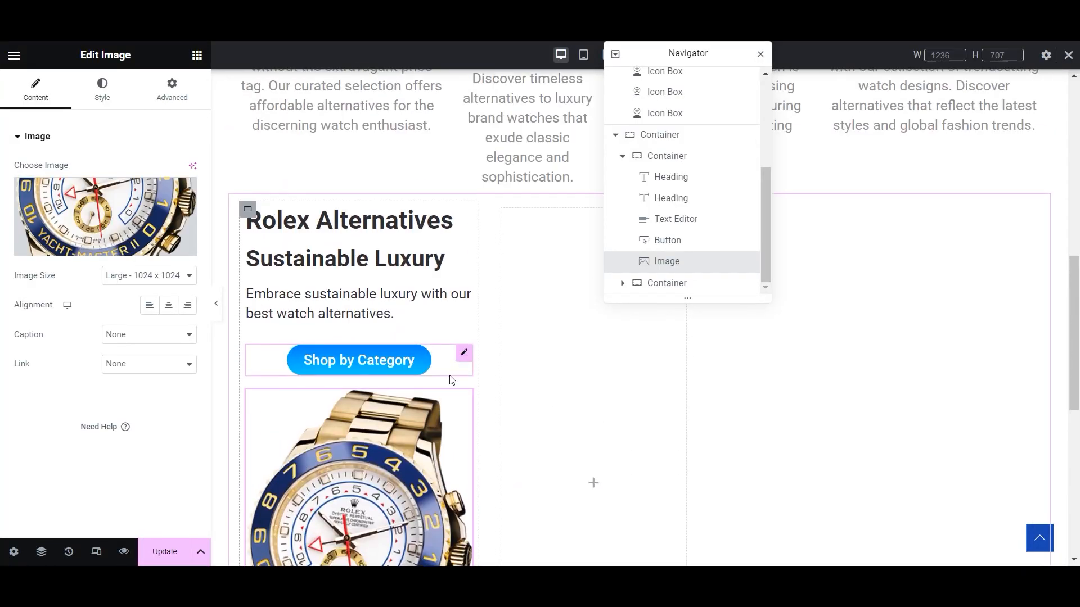
- Set the watch image's size to Medium - 300 x 300 and its alignment to center
scroll(422, 394, down, 2)
click(180, 275)
click(143, 298)
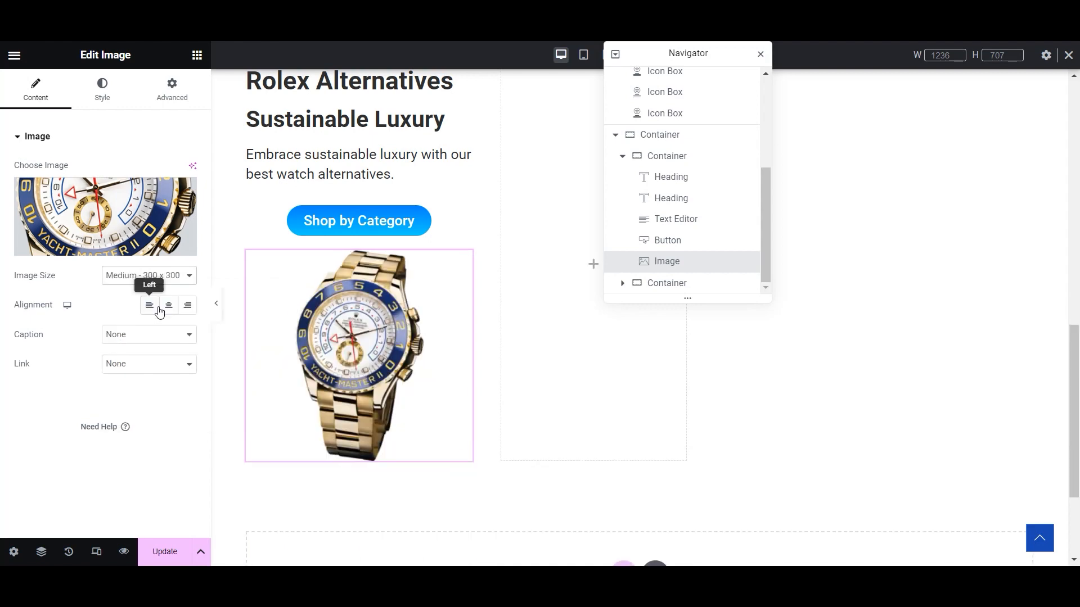
scroll(376, 343, up, 4)
scroll(360, 292, down, 3)
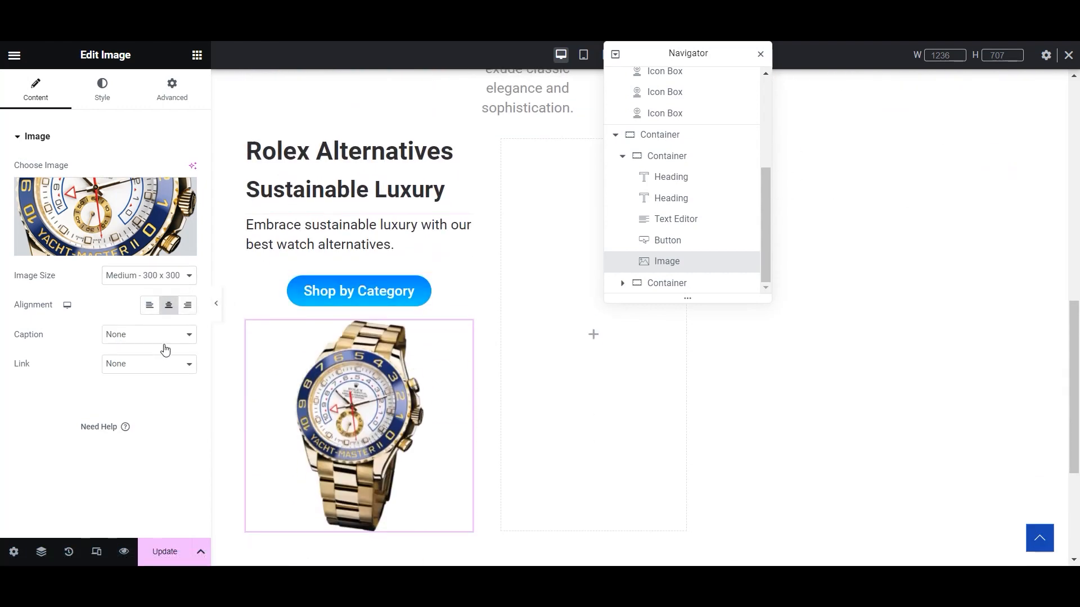
- Try the Thumbnail size on the watch image, and restore Medium - 300 x 300
click(164, 276)
click(163, 290)
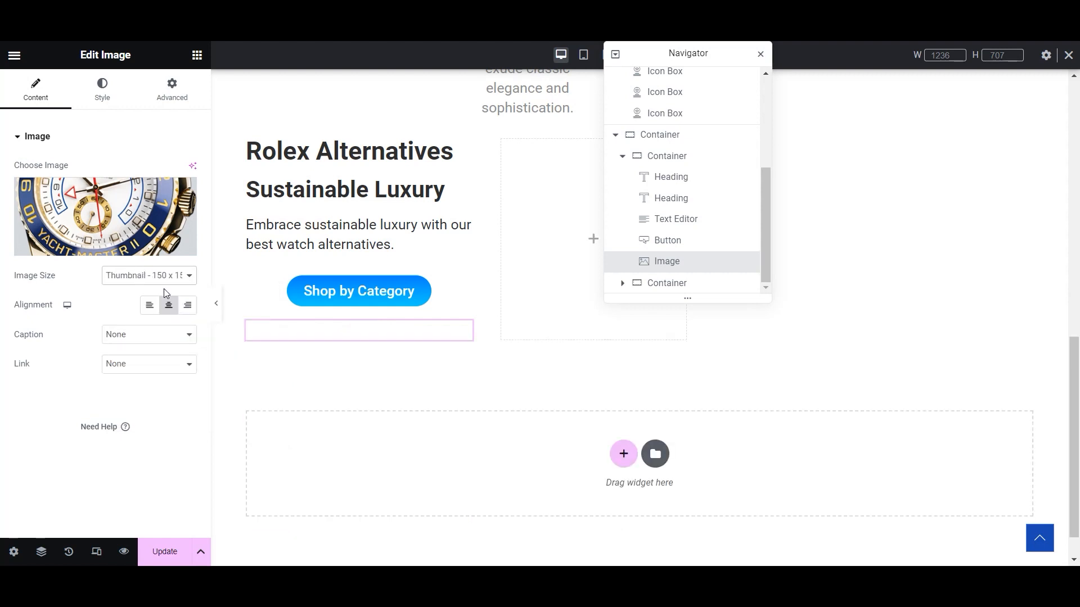
click(164, 276)
click(164, 297)
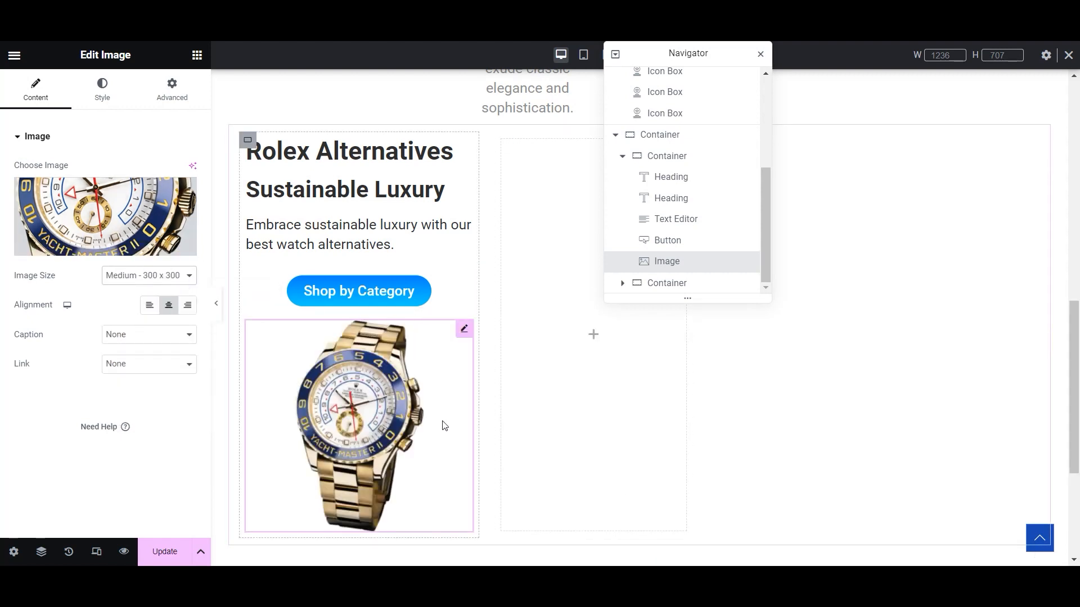
scroll(445, 426, down, 4)
scroll(393, 236, up, 5)
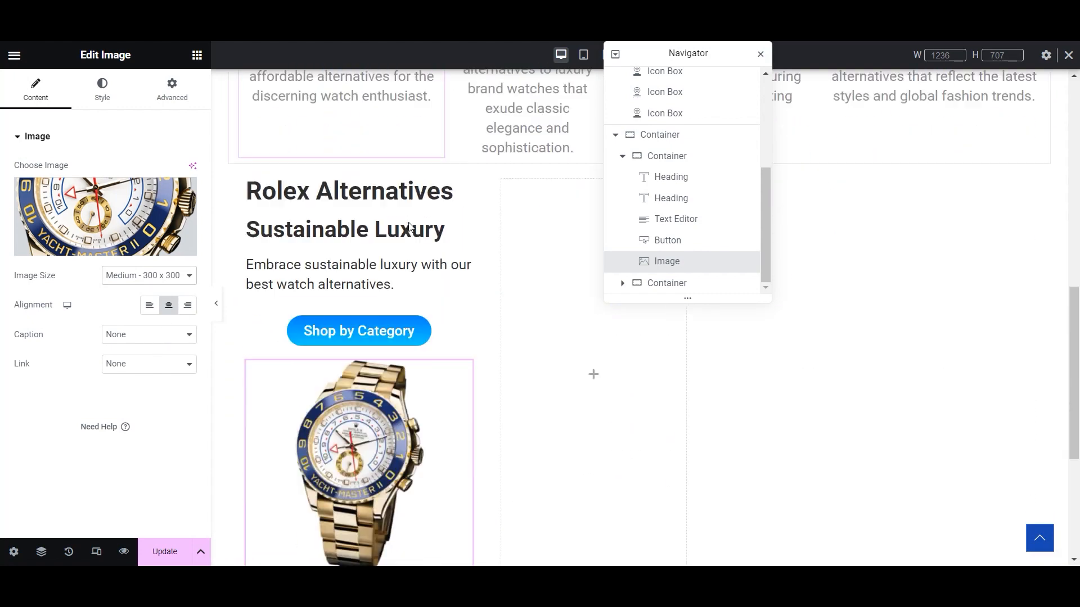
- Give the Rolex Alternatives inner container a Fade In entrance animation with a Slow duration
scroll(253, 128, down, 1)
click(248, 119)
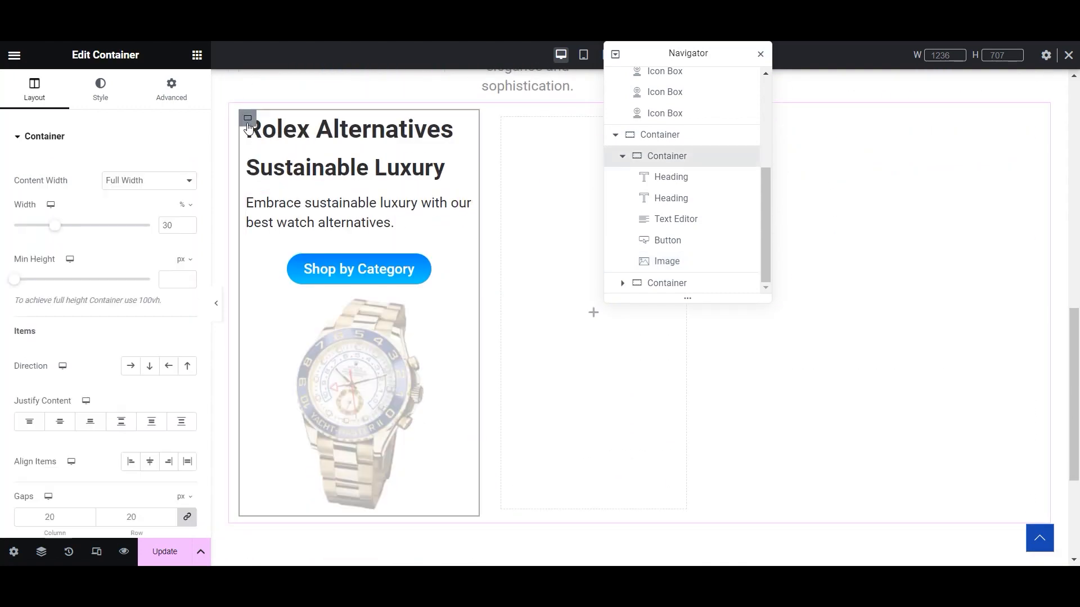
scroll(110, 357, down, 2)
scroll(107, 360, down, 2)
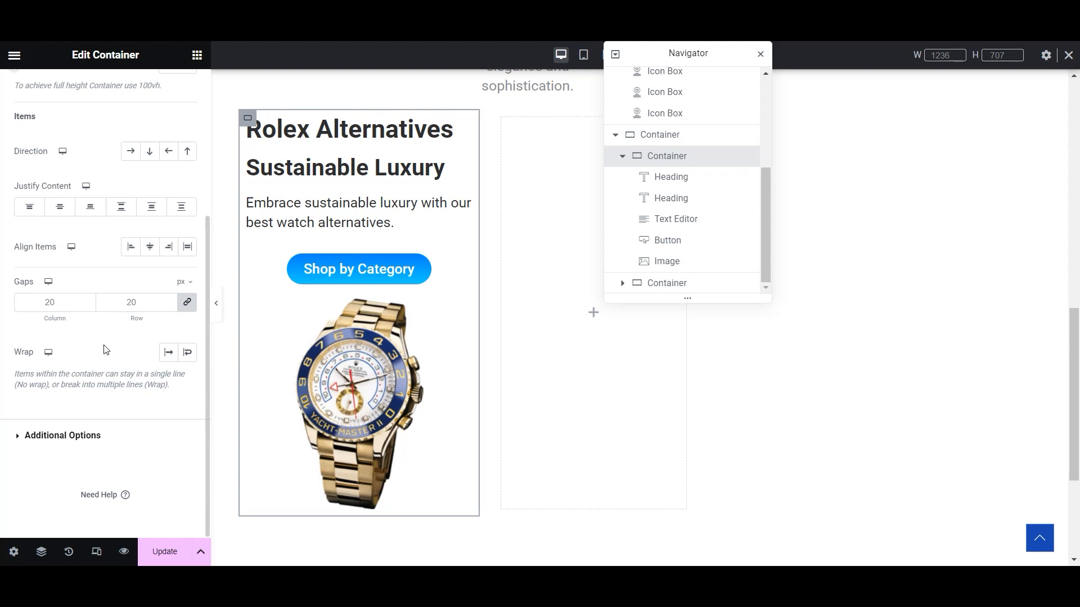
scroll(107, 350, up, 2)
scroll(106, 350, up, 3)
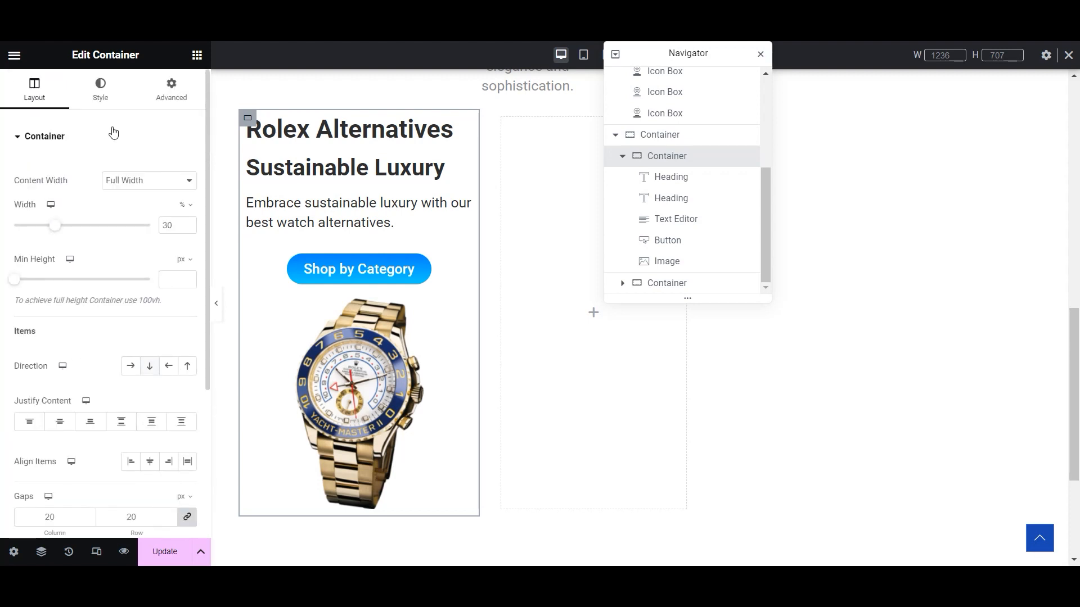
click(173, 97)
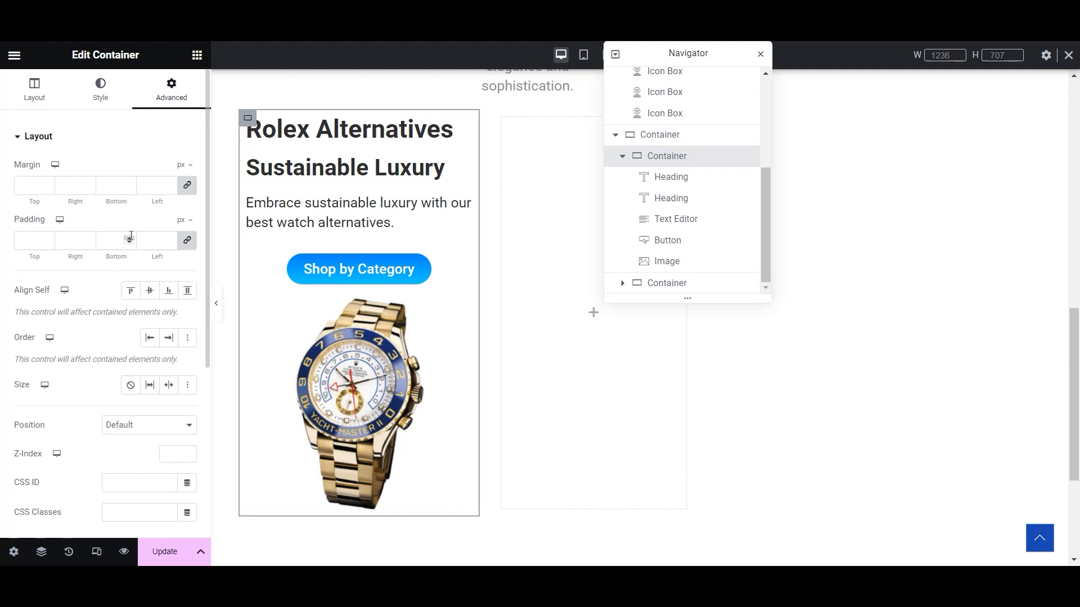
scroll(109, 340, down, 5)
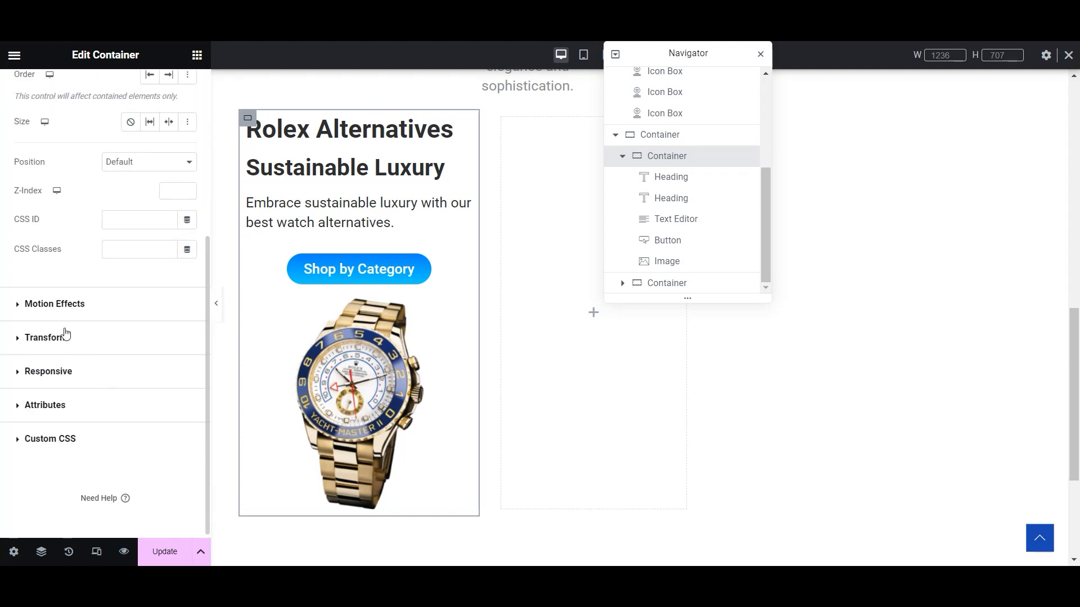
click(24, 306)
click(97, 221)
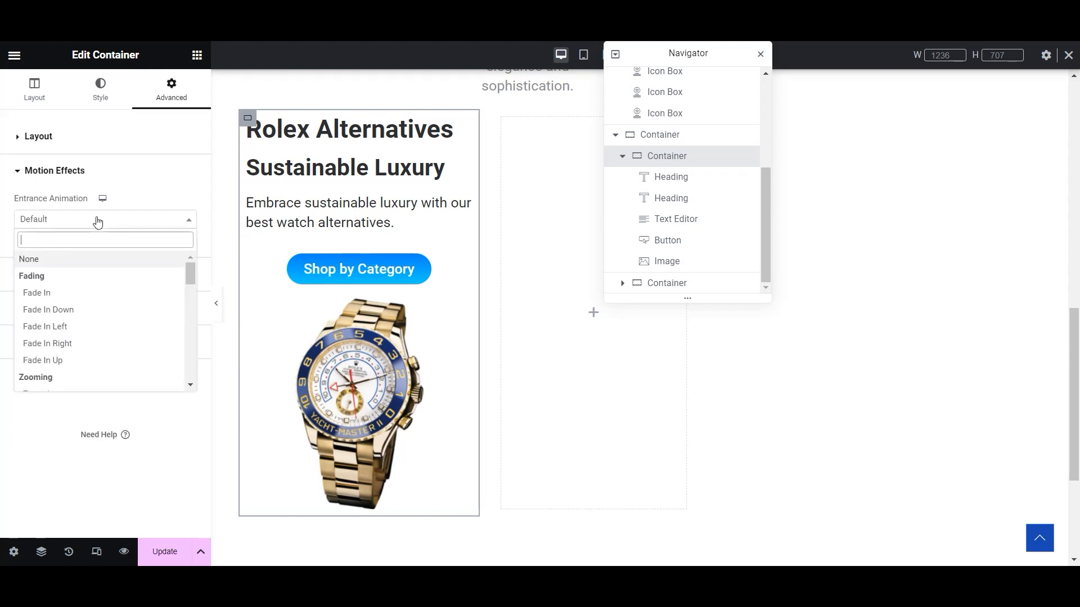
click(67, 293)
click(160, 249)
click(152, 259)
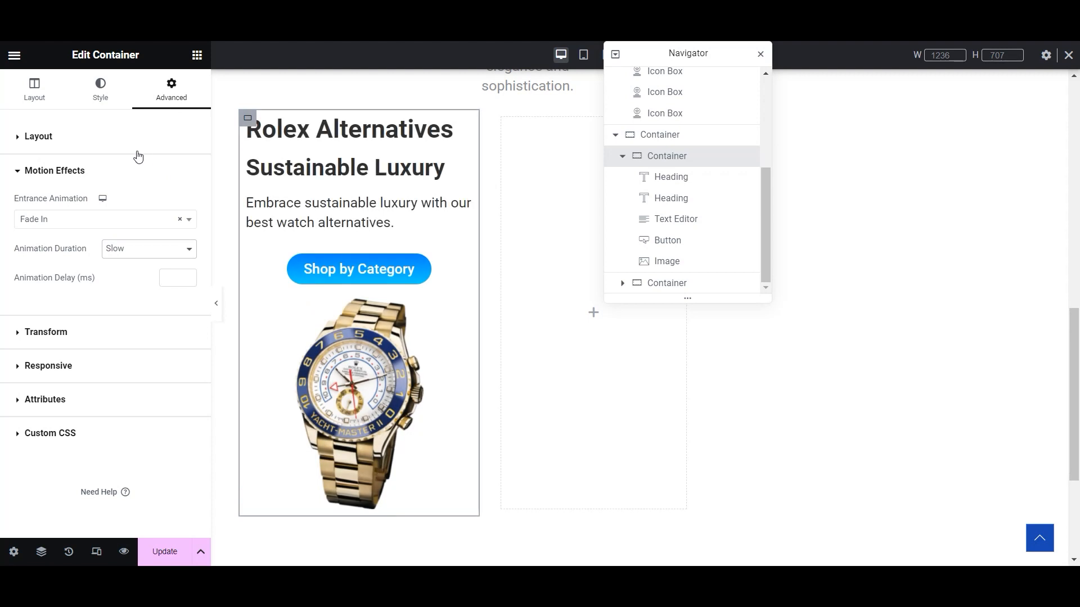
- Examine the inner container's margin, padding, positioning and item layout options
click(10, 145)
scroll(62, 393, down, 2)
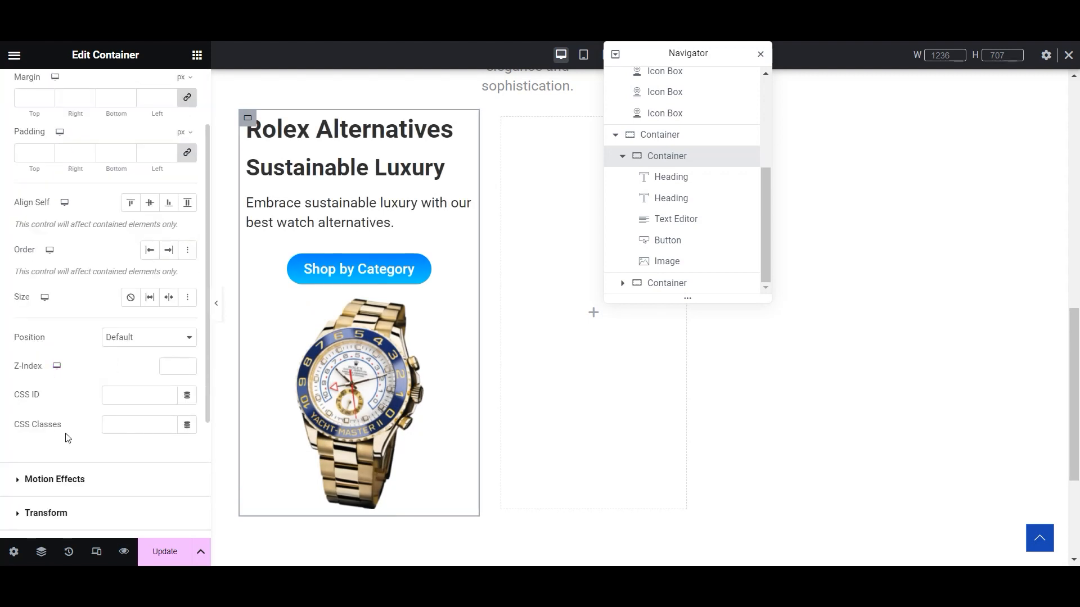
scroll(137, 352, down, 2)
scroll(137, 347, up, 4)
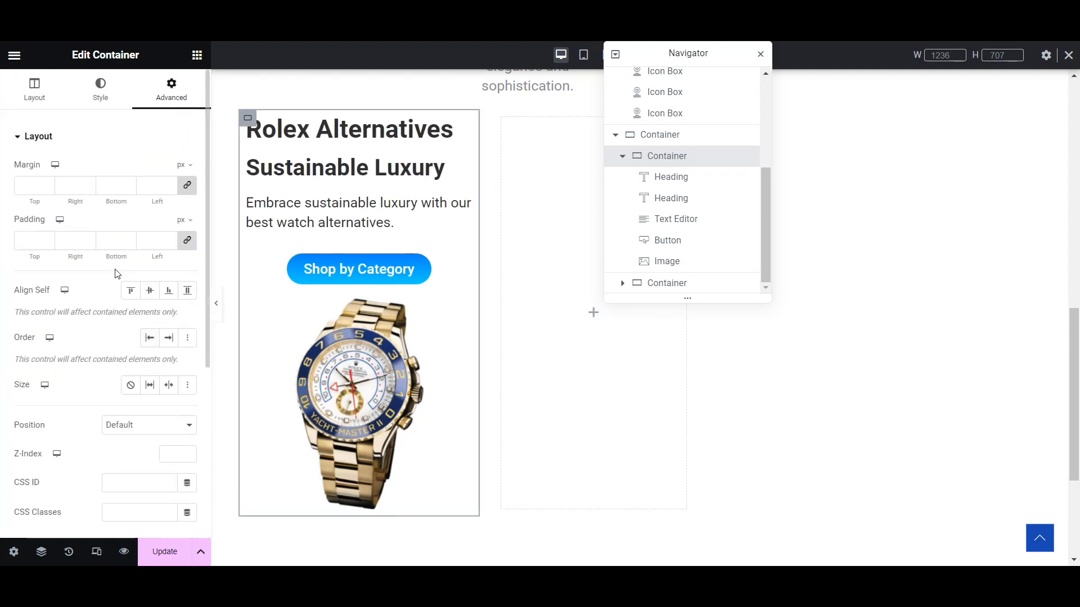
click(35, 93)
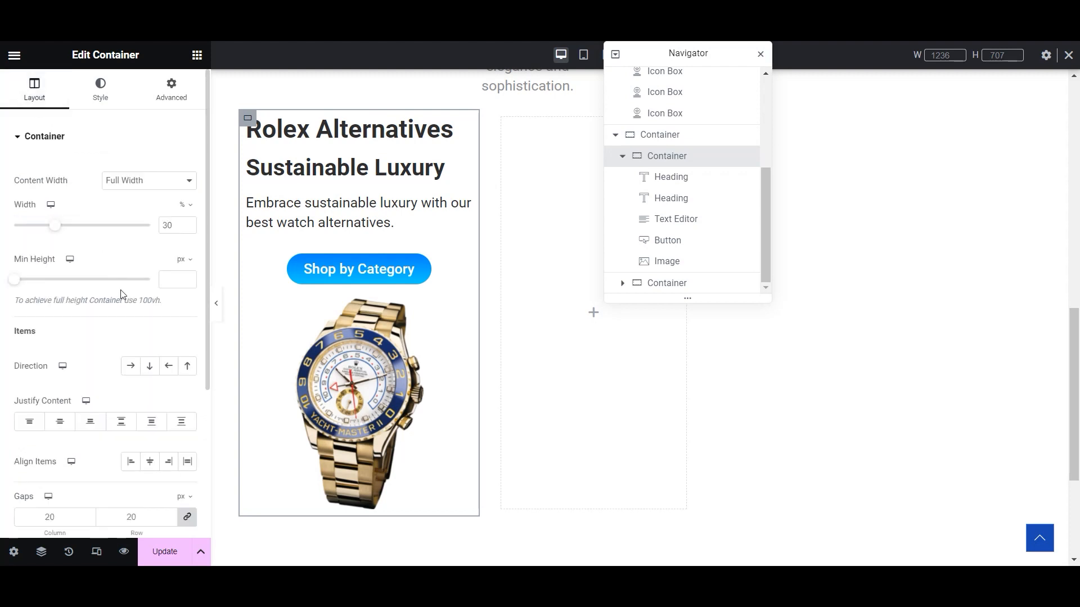
scroll(102, 373, down, 2)
scroll(78, 221, up, 2)
scroll(113, 228, down, 5)
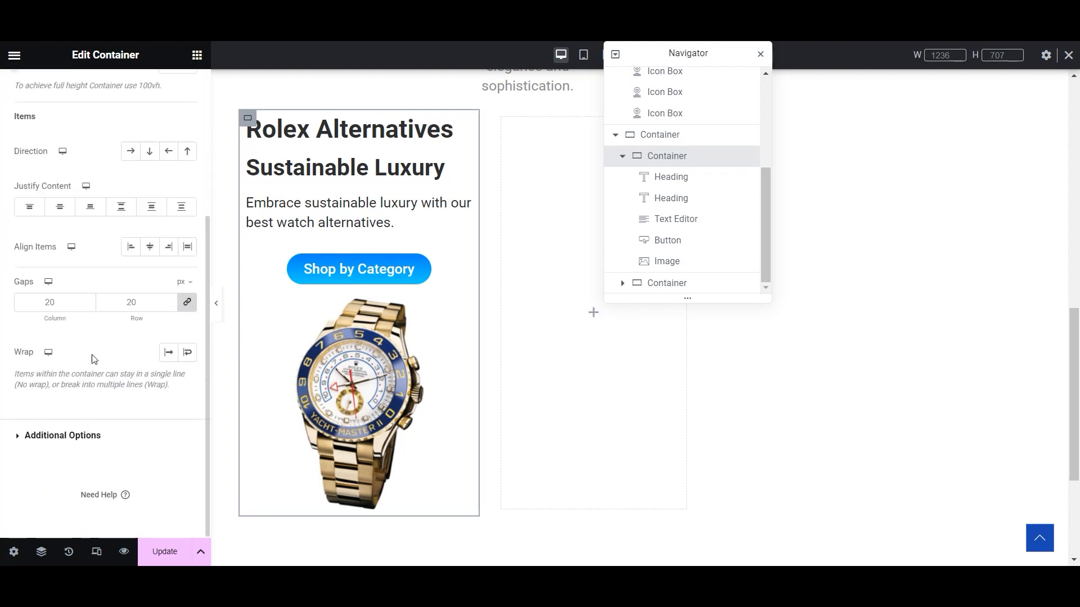
- Give the Rolex Alternatives inner container a Solid border with a 25 px radius on all corners
click(85, 369)
click(103, 97)
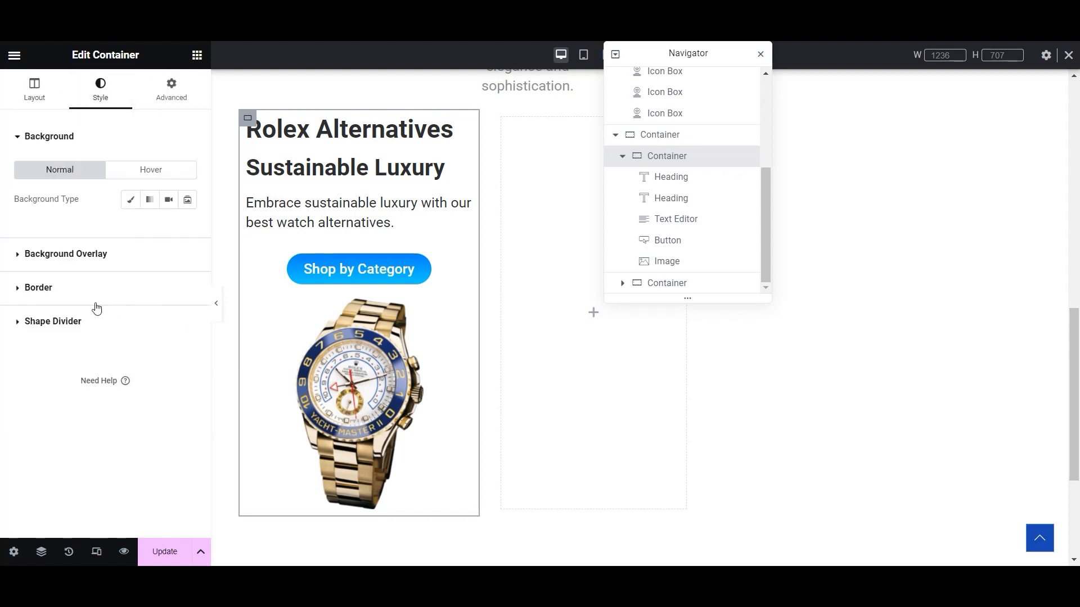
click(29, 285)
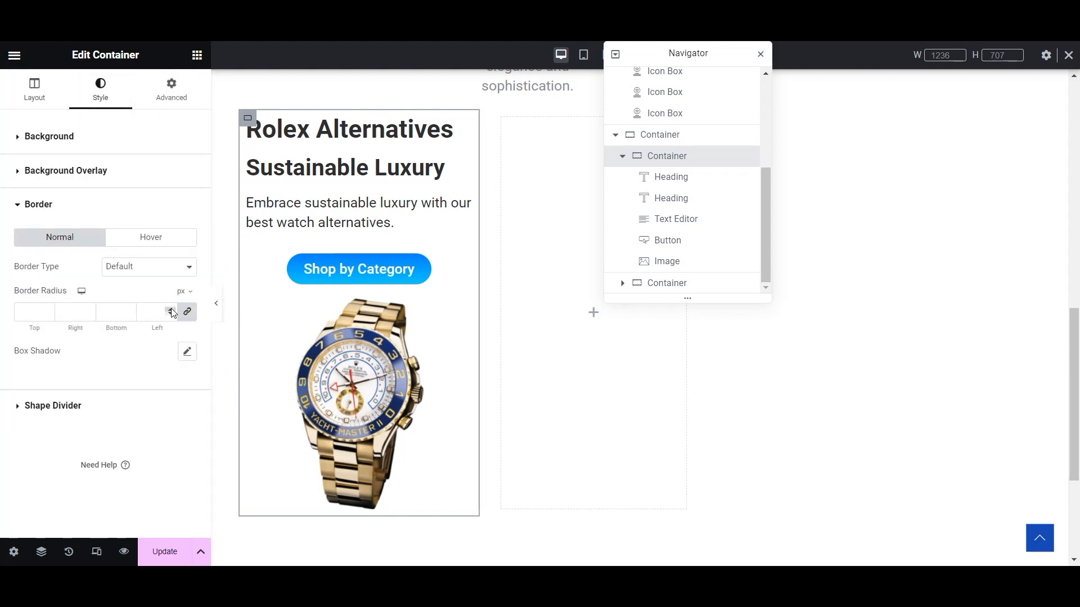
scroll(172, 313, up, 15)
click(172, 278)
click(159, 302)
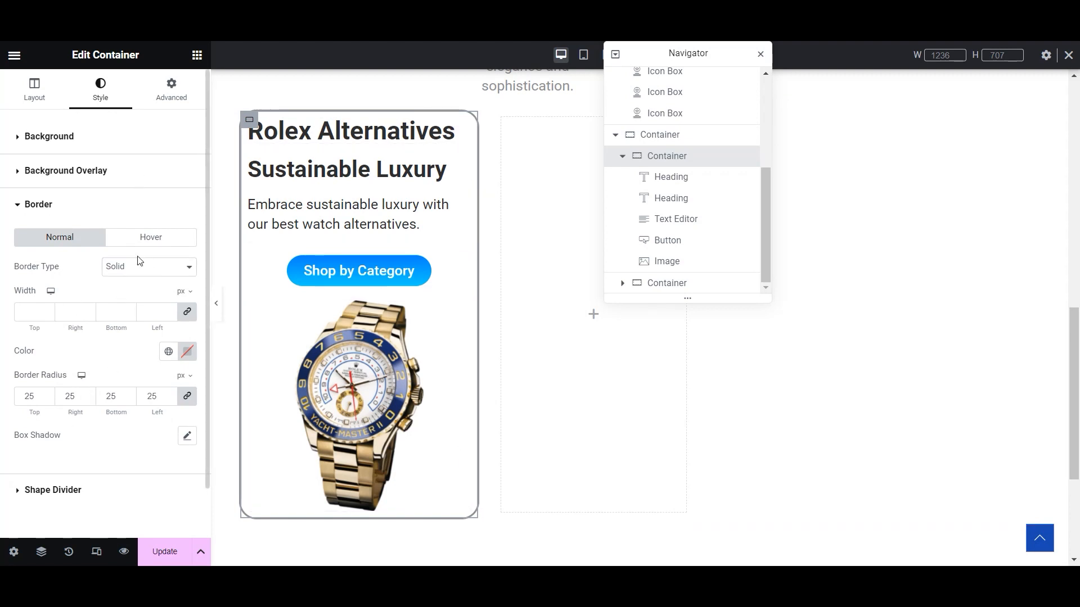
- Add a box shadow in rgba(0, 0, 0, 0.12) to the Rolex Alternatives container, and update the page
click(188, 436)
scroll(122, 441, down, 2)
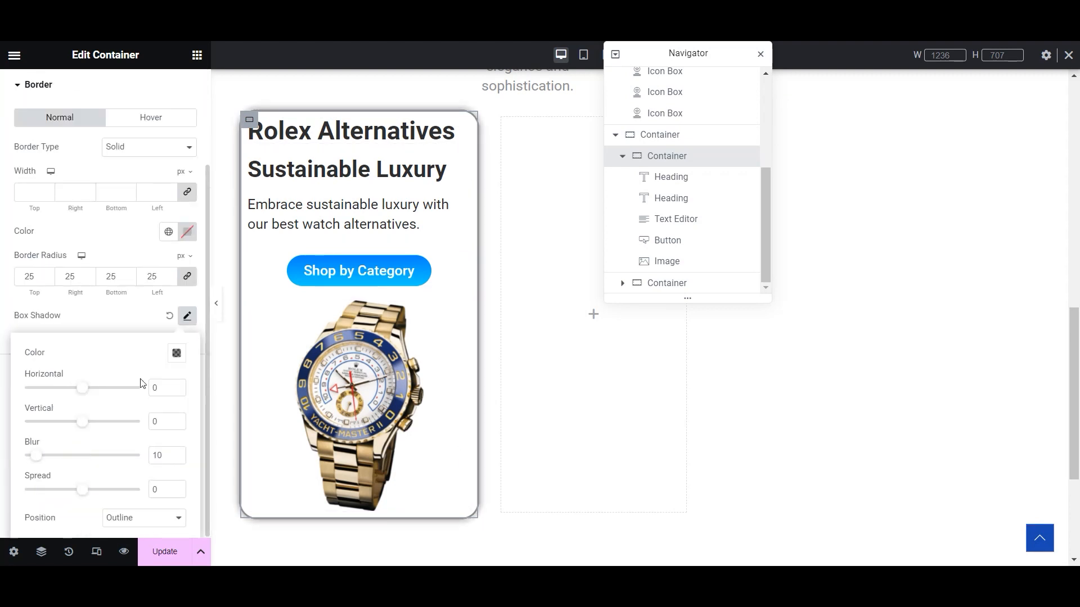
click(177, 353)
drag(182, 301, 116, 316)
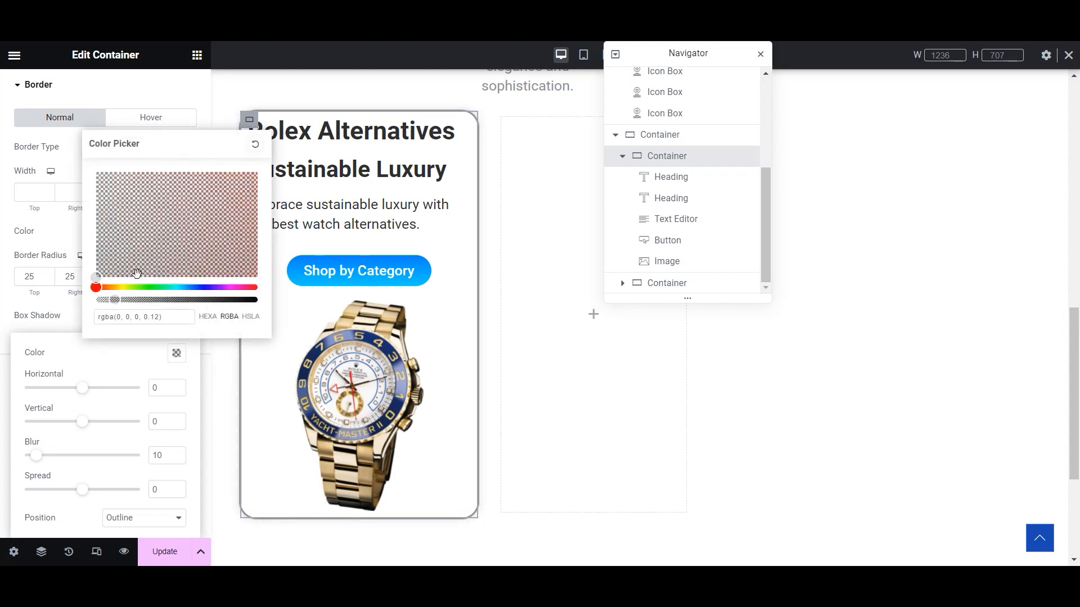
click(73, 153)
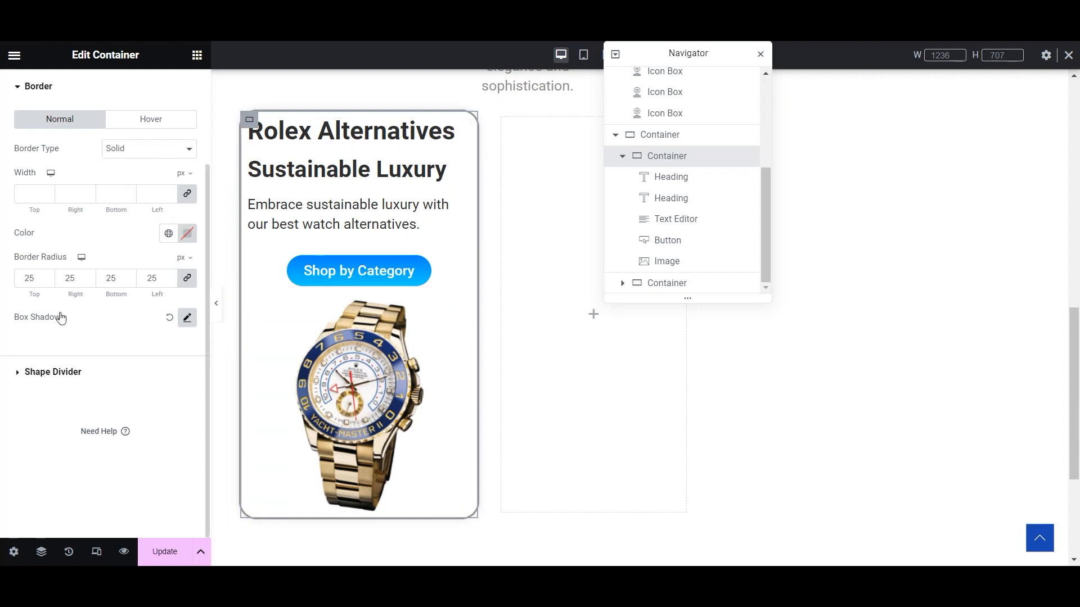
click(137, 119)
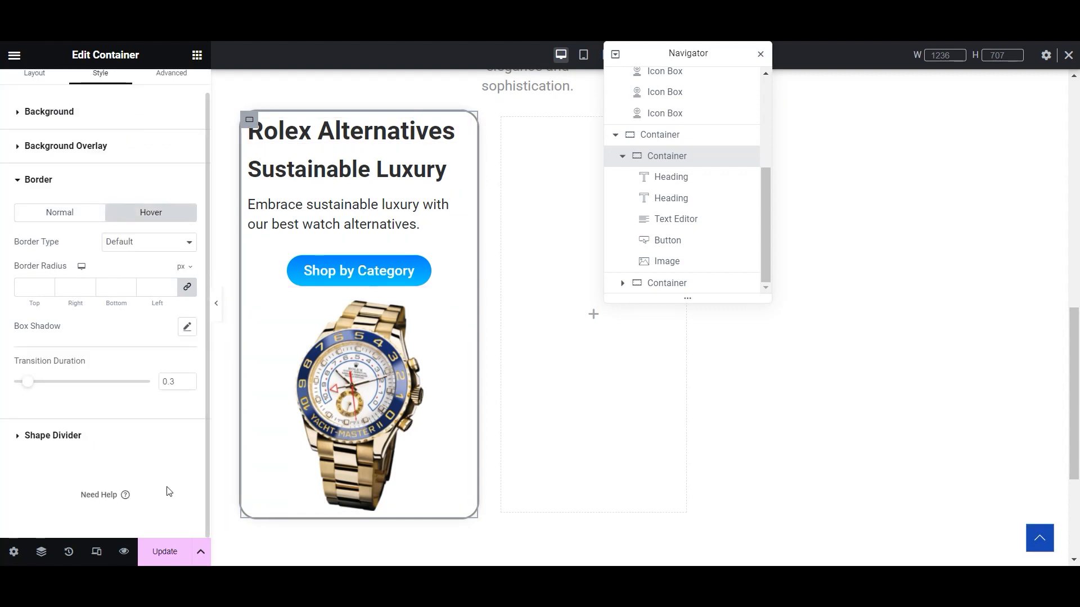
click(169, 556)
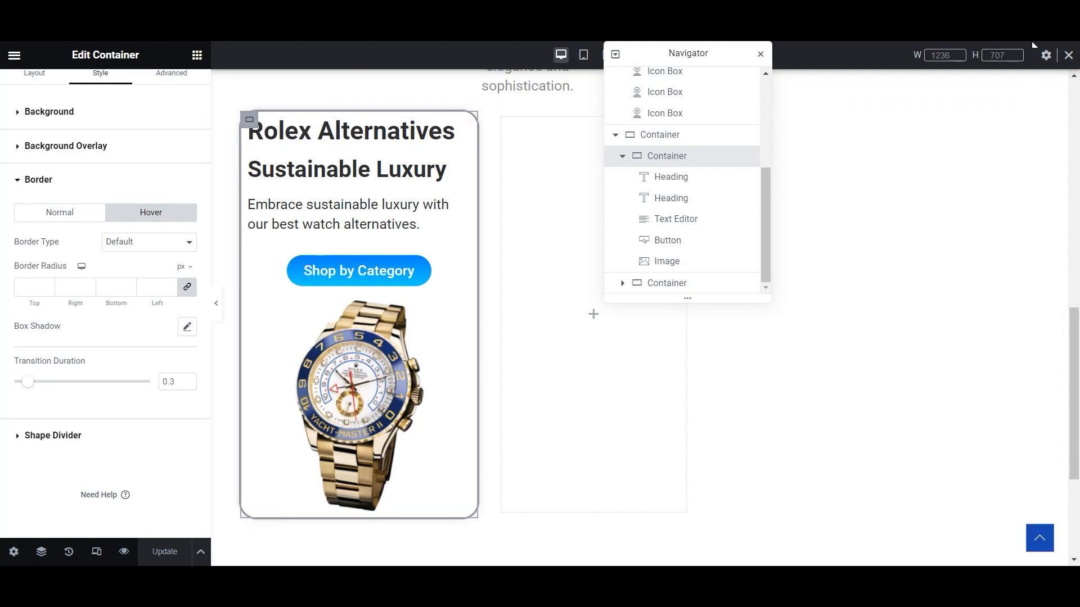
- Duplicate the Rolex Alternatives container twice and delete the empty container at the end of the row
right_click(249, 121)
click(286, 154)
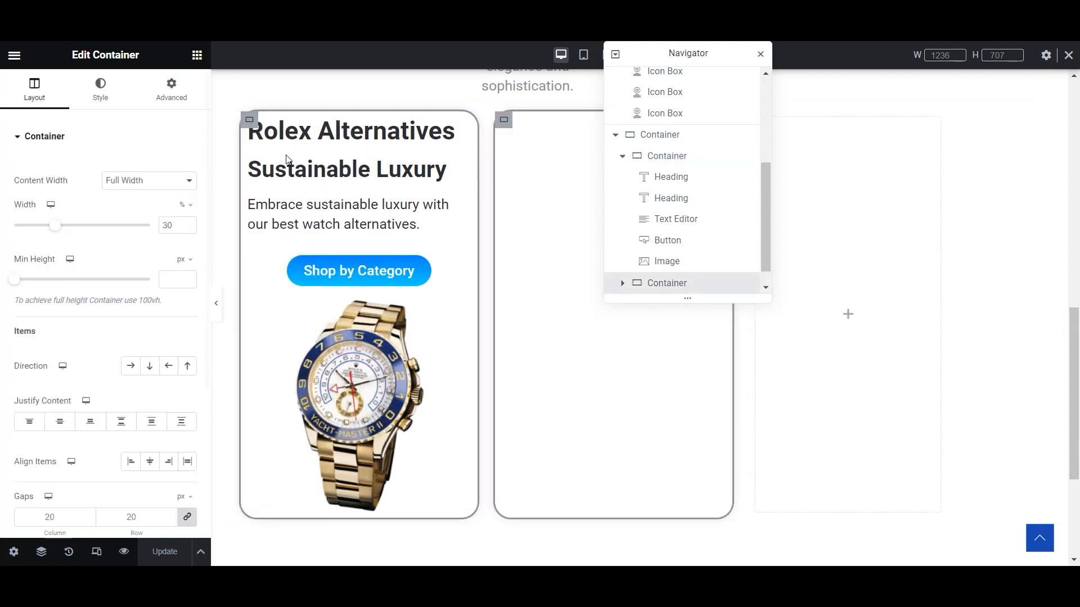
right_click(249, 121)
click(286, 154)
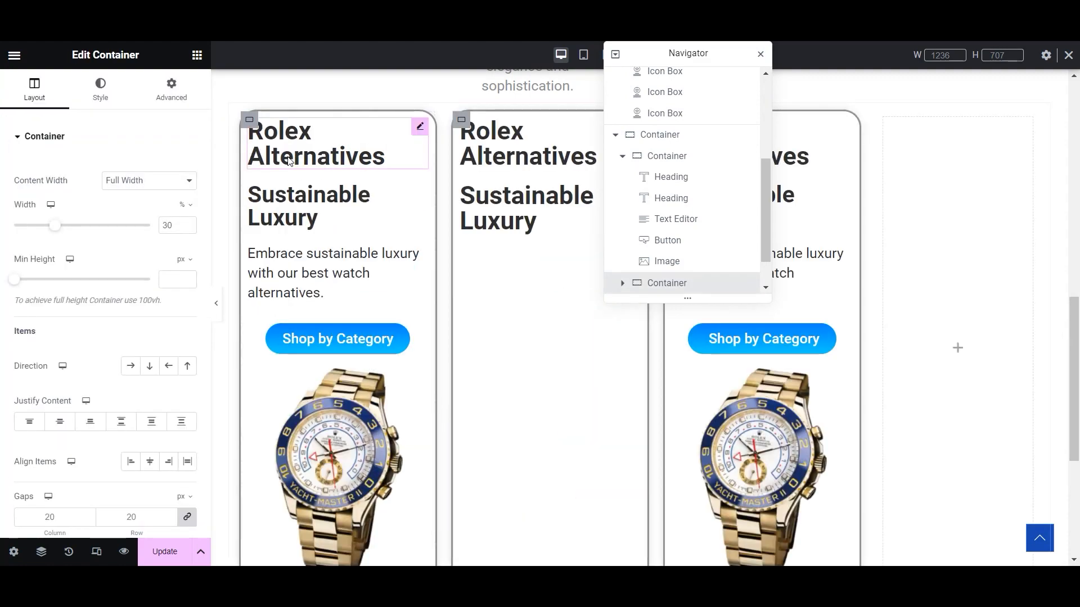
right_click(886, 121)
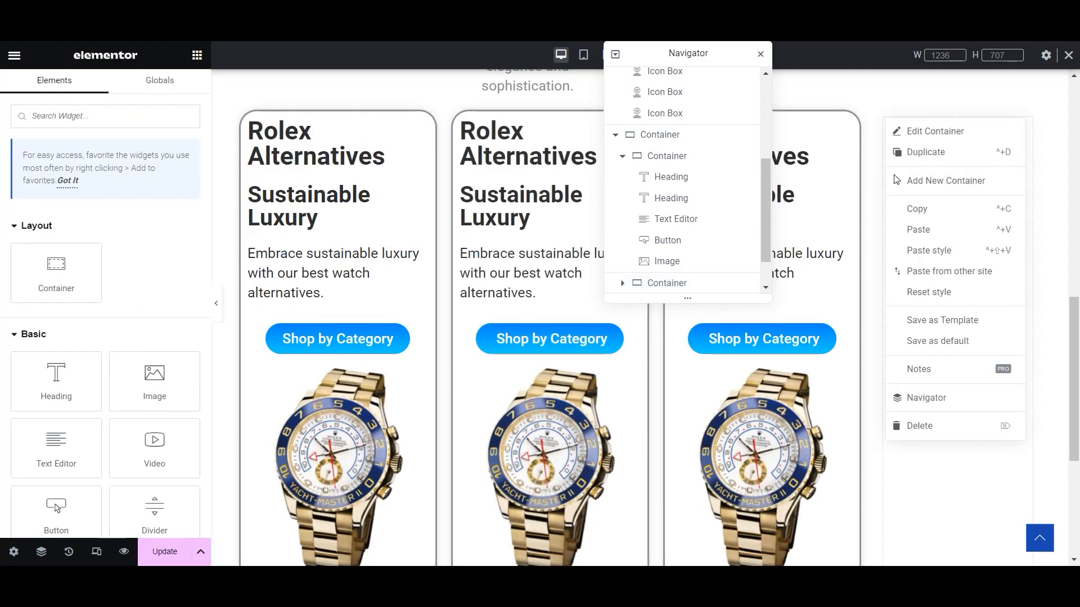
click(924, 427)
- Change the middle card's main heading to "Hublot Alternatives"
scroll(405, 324, up, 3)
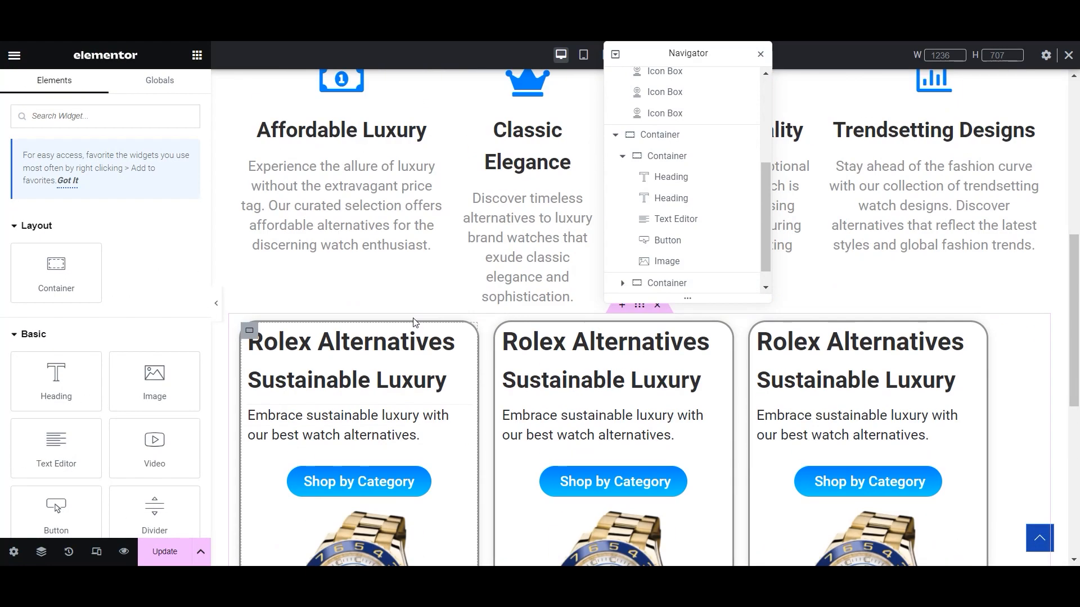
scroll(709, 414, down, 2)
scroll(708, 414, up, 3)
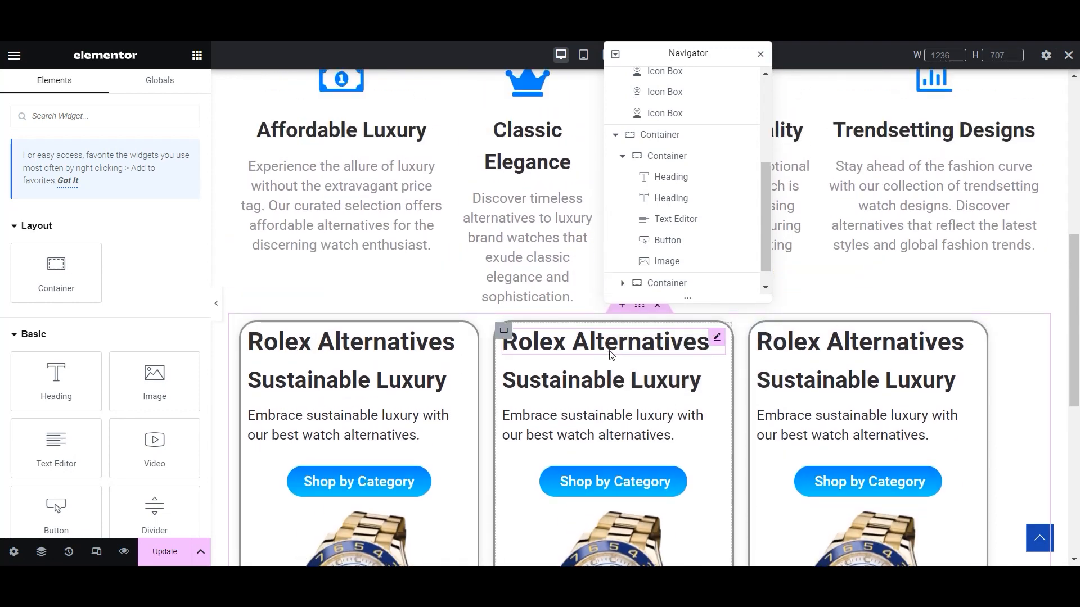
click(709, 342)
drag(39, 187, 3, 185)
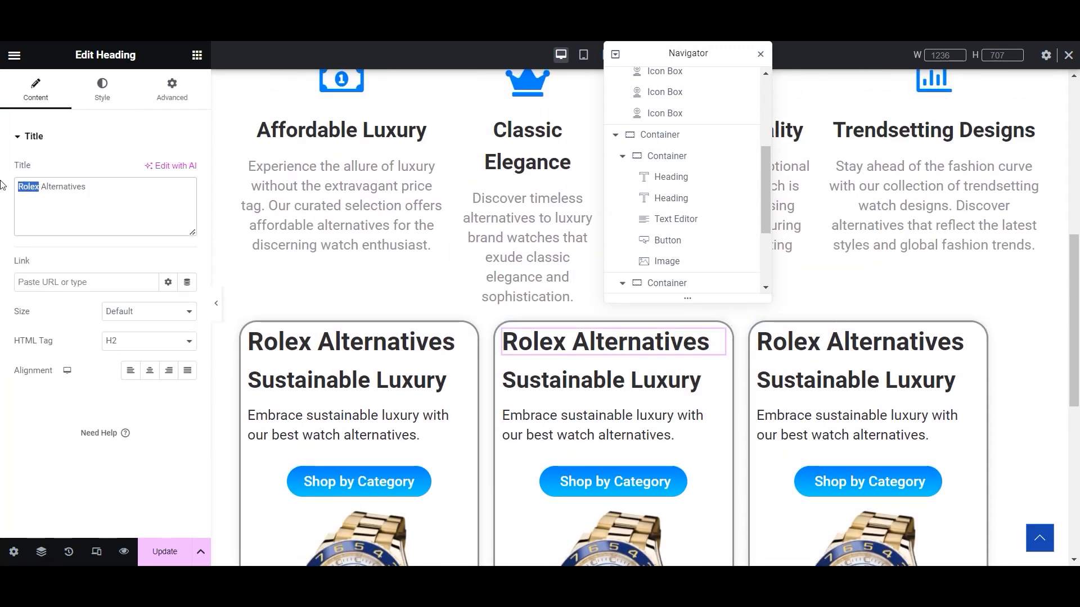
text(Hublot)
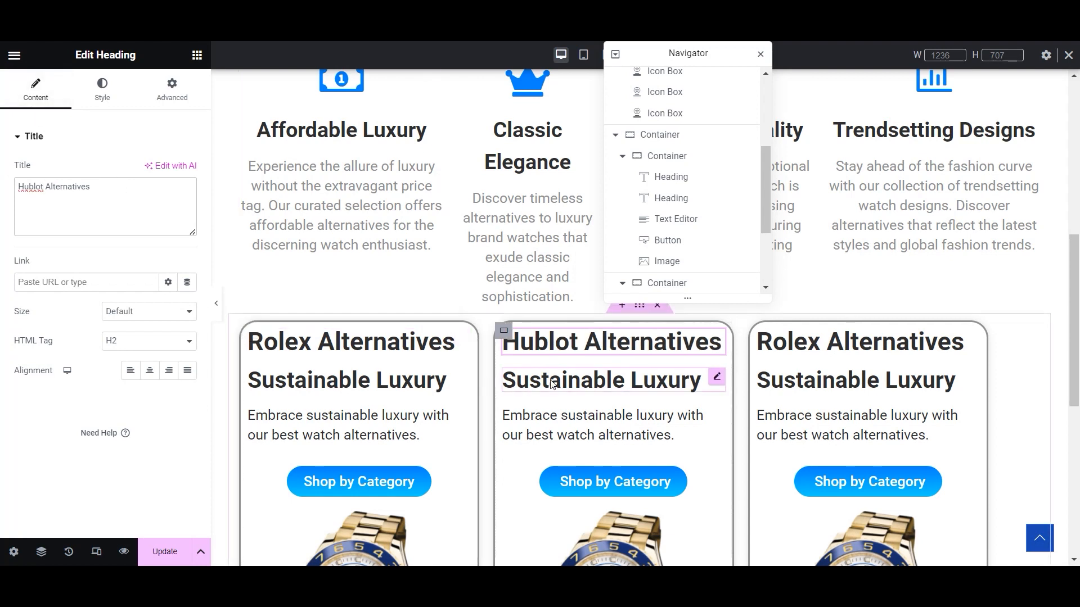
- Switch to ChatGPT and examine the suggested Rolex and Hublot categories for a card subheading
key(alt+Tab)
scroll(454, 357, up, 1)
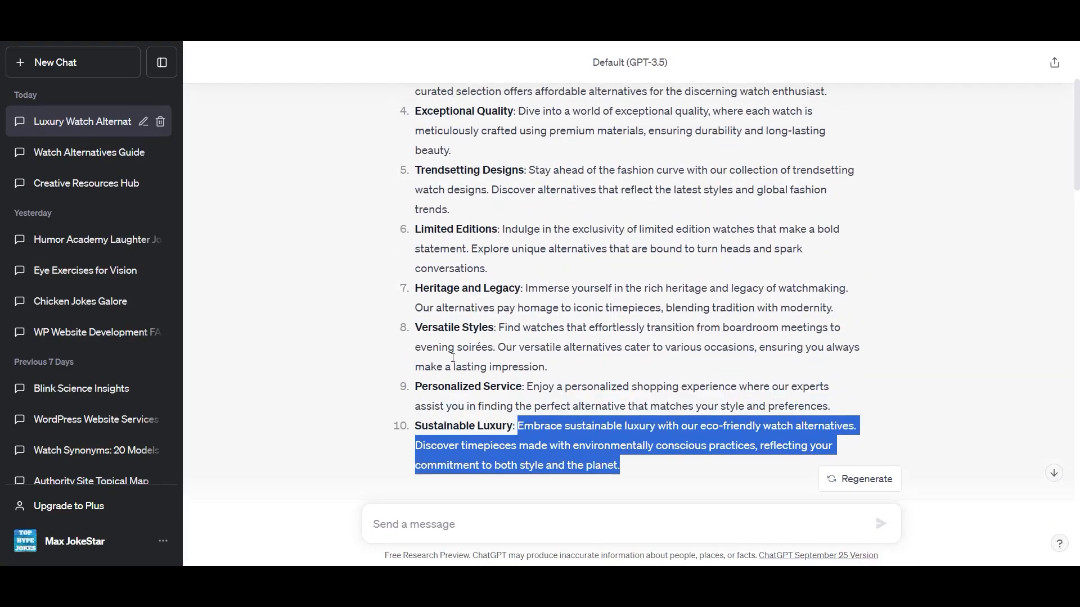
scroll(455, 343, down, 6)
scroll(456, 332, down, 3)
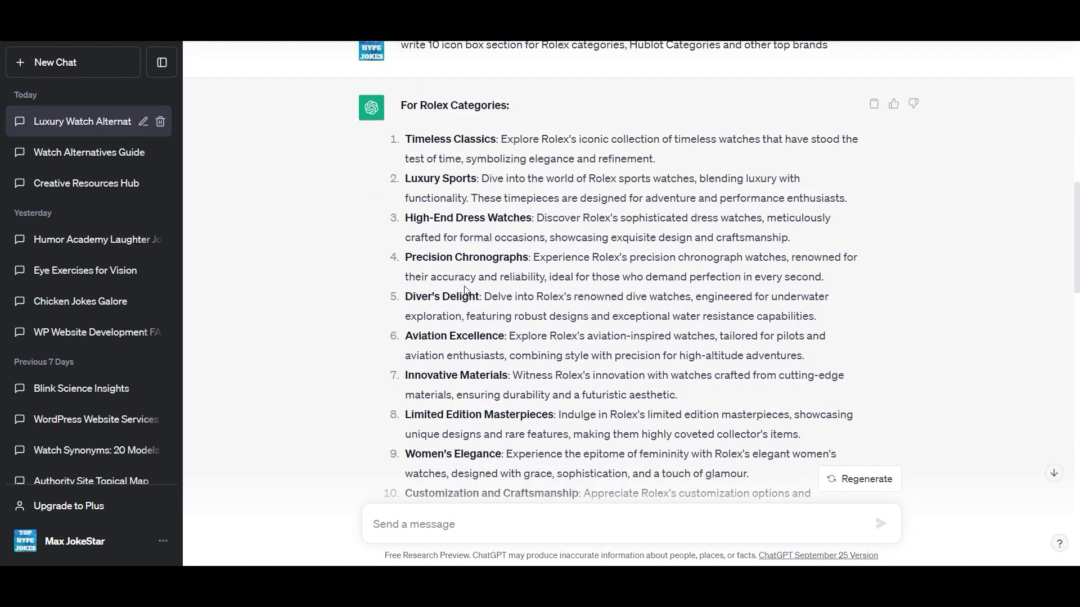
drag(409, 97, 499, 97)
click(486, 109)
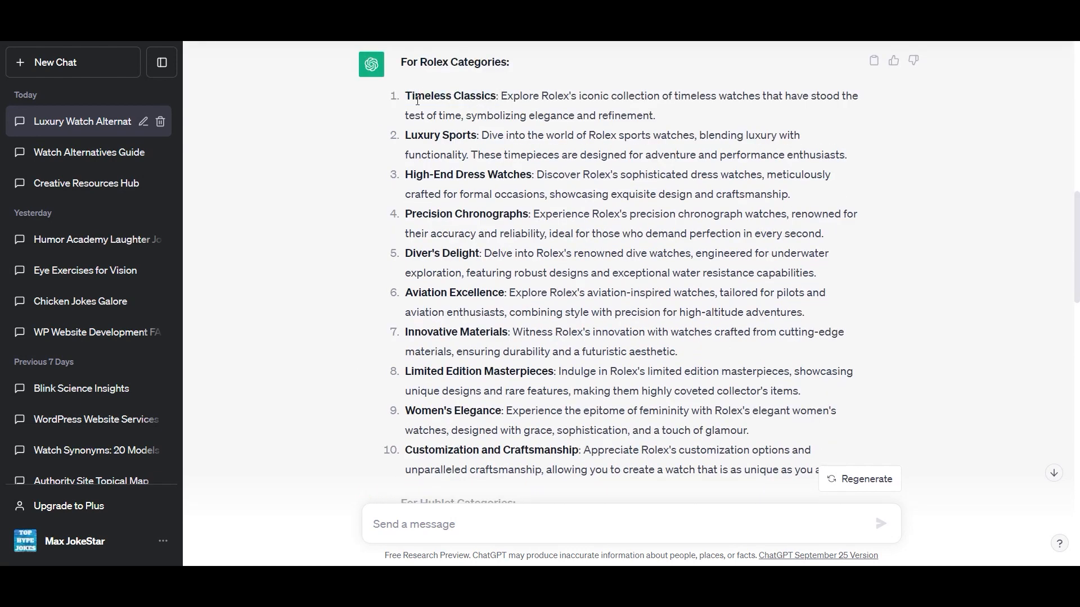
drag(420, 95, 493, 95)
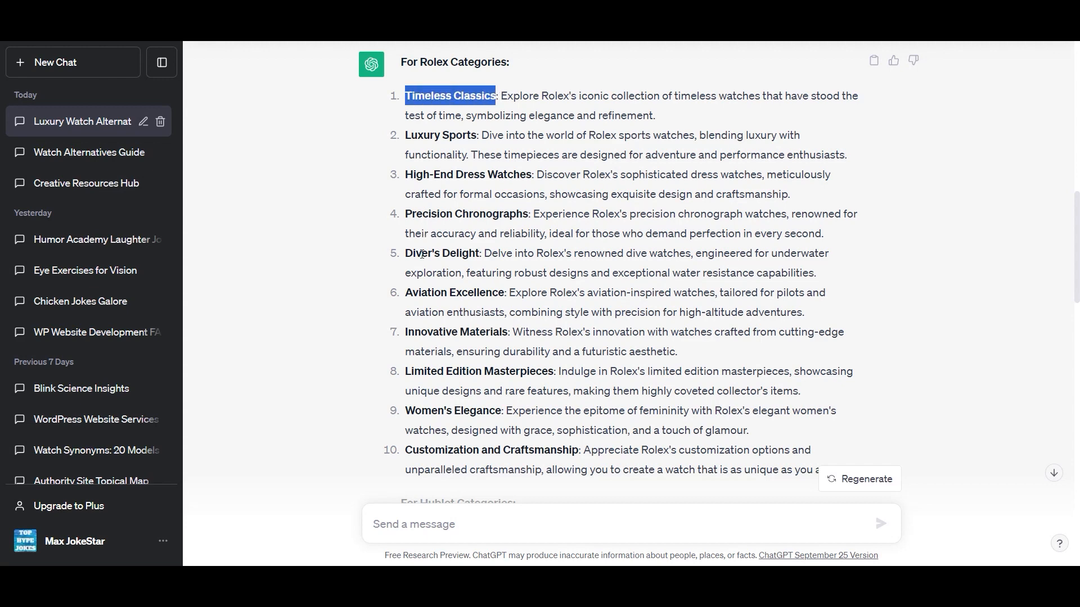
scroll(424, 253, down, 4)
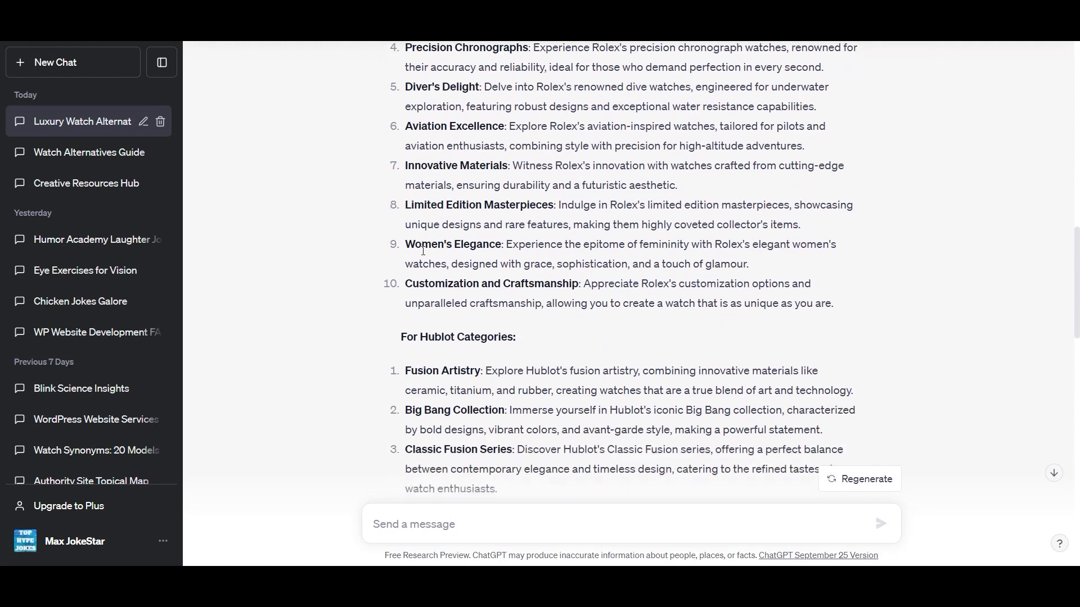
scroll(424, 256, down, 1)
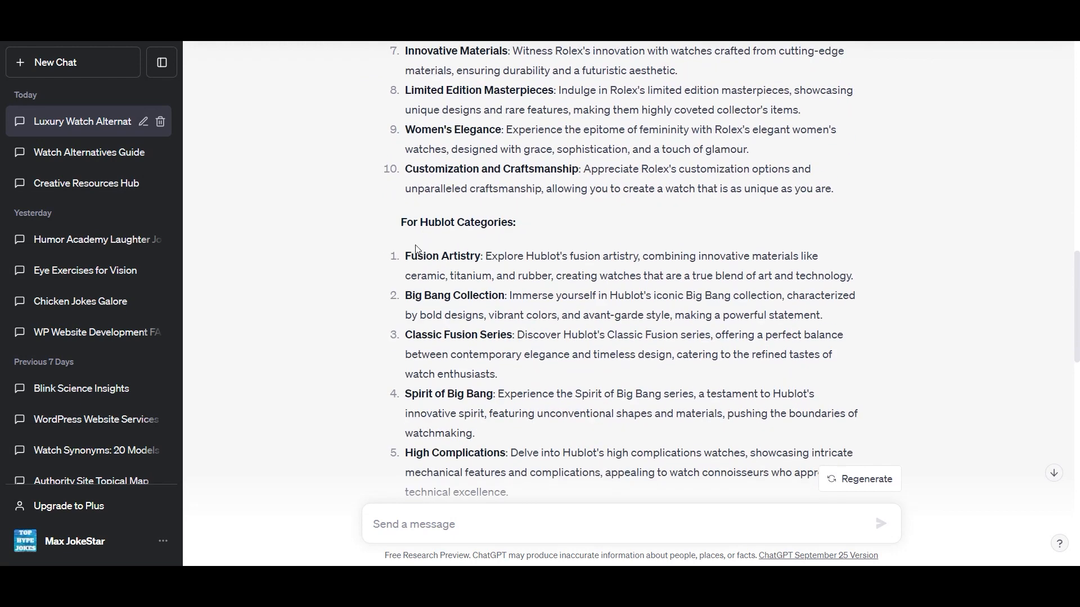
drag(407, 263, 470, 260)
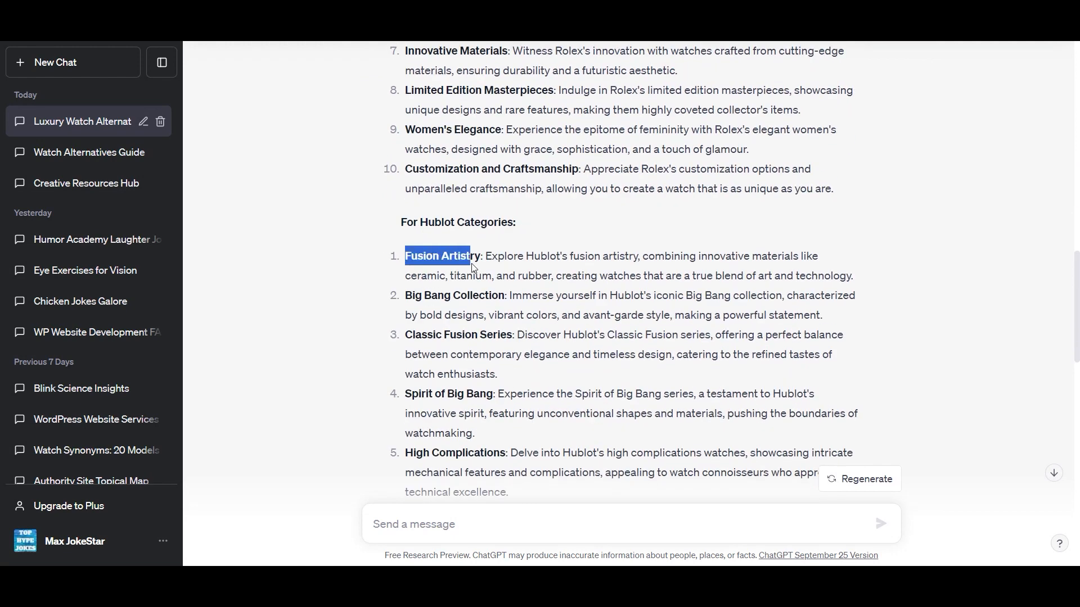
scroll(467, 278, down, 2)
scroll(466, 278, down, 1)
scroll(466, 278, down, 2)
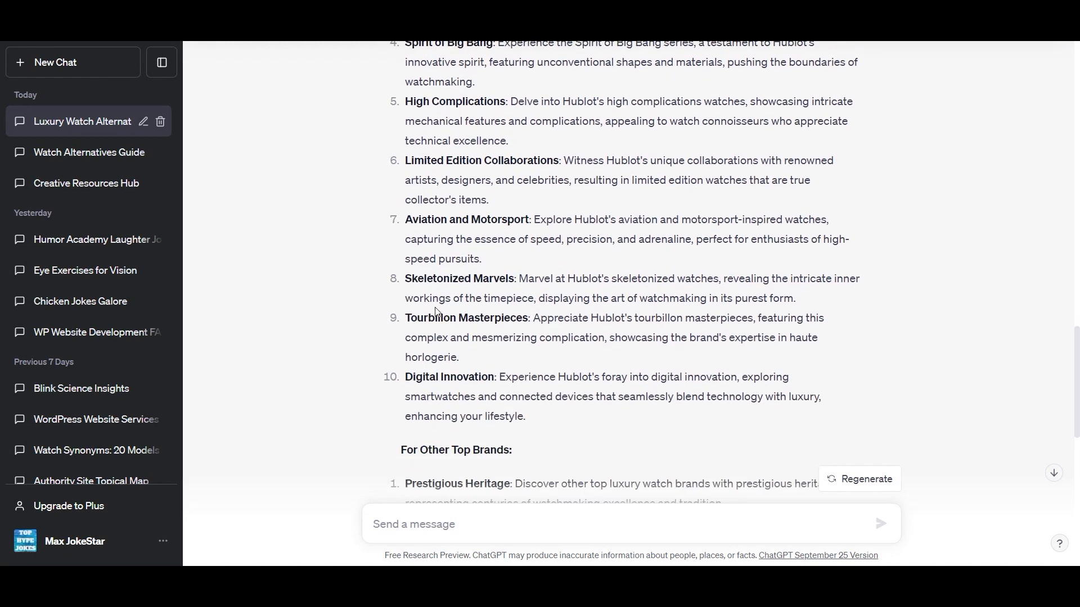
- Copy "Aviation and Motorsport" from the Hublot categories and use it as the second heading of the Hublot card in Elementor
scroll(438, 313, up, 1)
drag(411, 288, 527, 295)
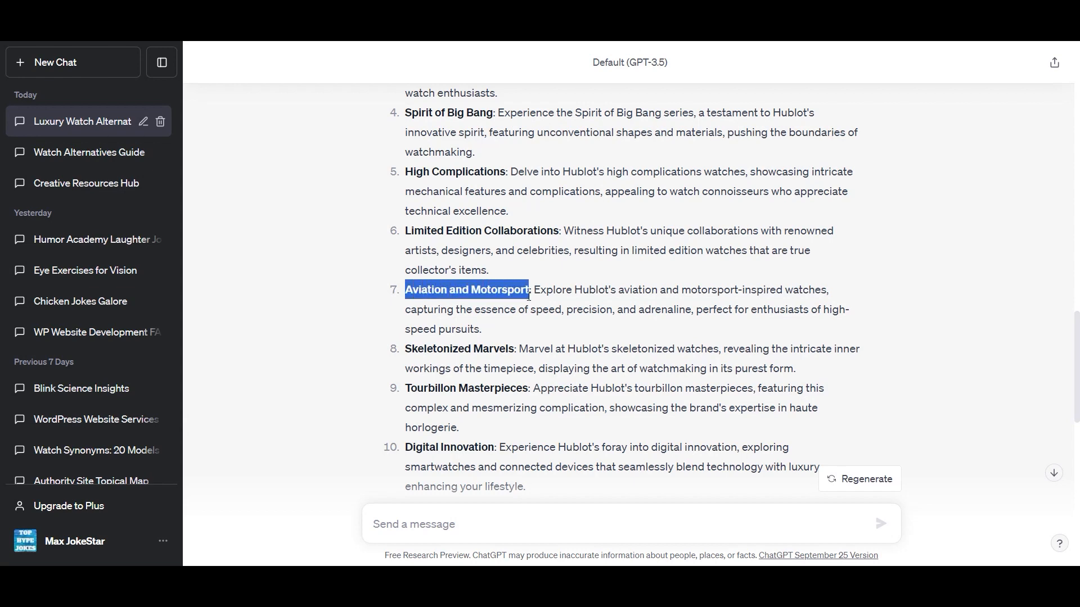
key(alt+Tab)
click(562, 380)
triple_click(62, 187)
text(Aviation and Motorsport)
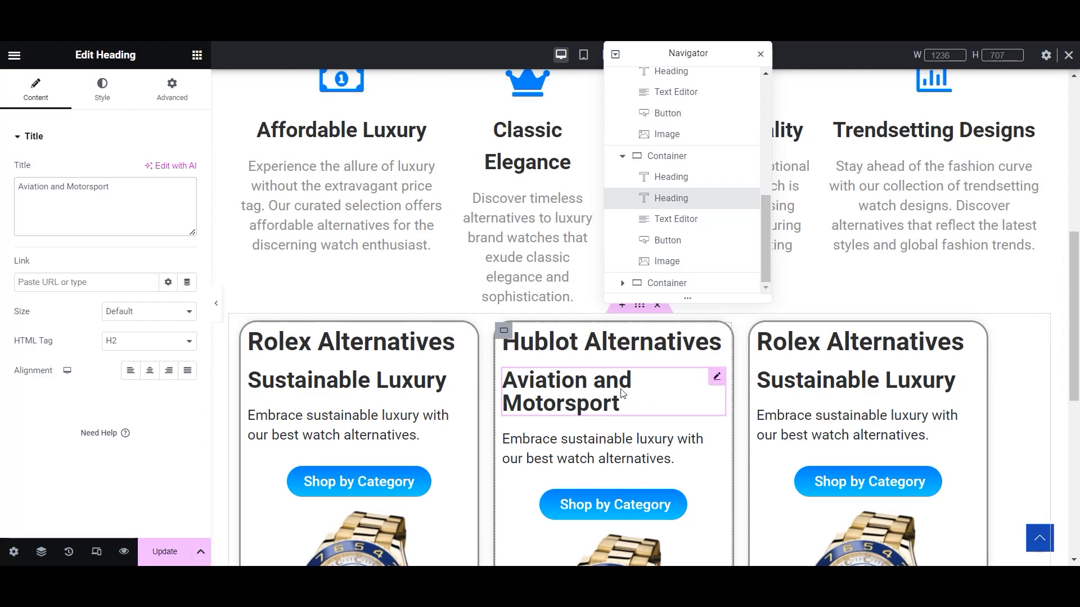
- Replace the Hublot card's paragraph in Elementor with the Aviation and Motorsport description copied from ChatGPT
click(683, 458)
key(alt+Tab)
drag(535, 289, 492, 335)
key(ctrl+c)
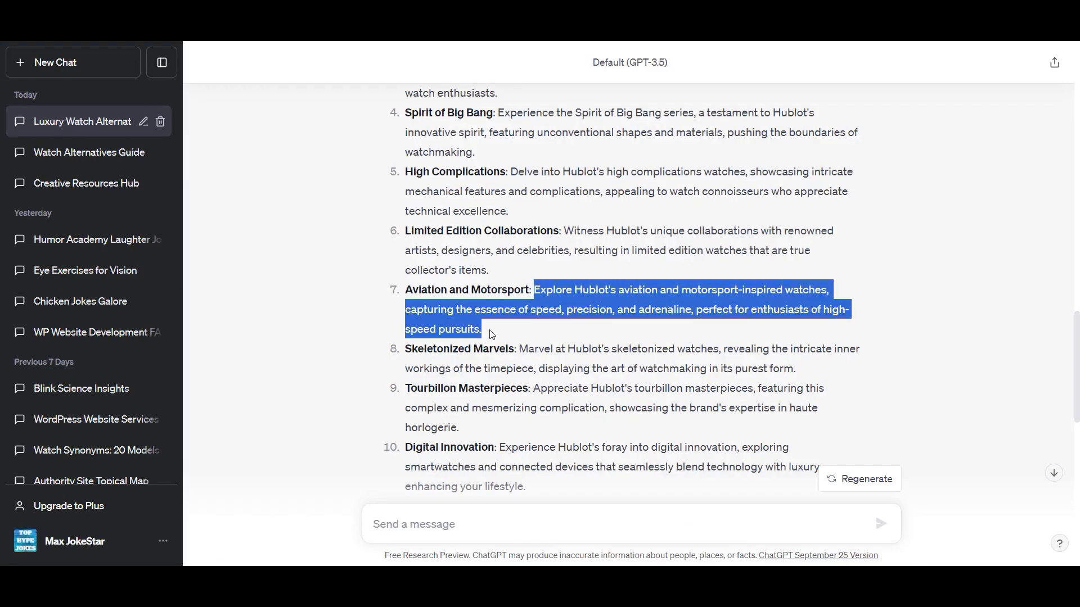
key(alt+Tab)
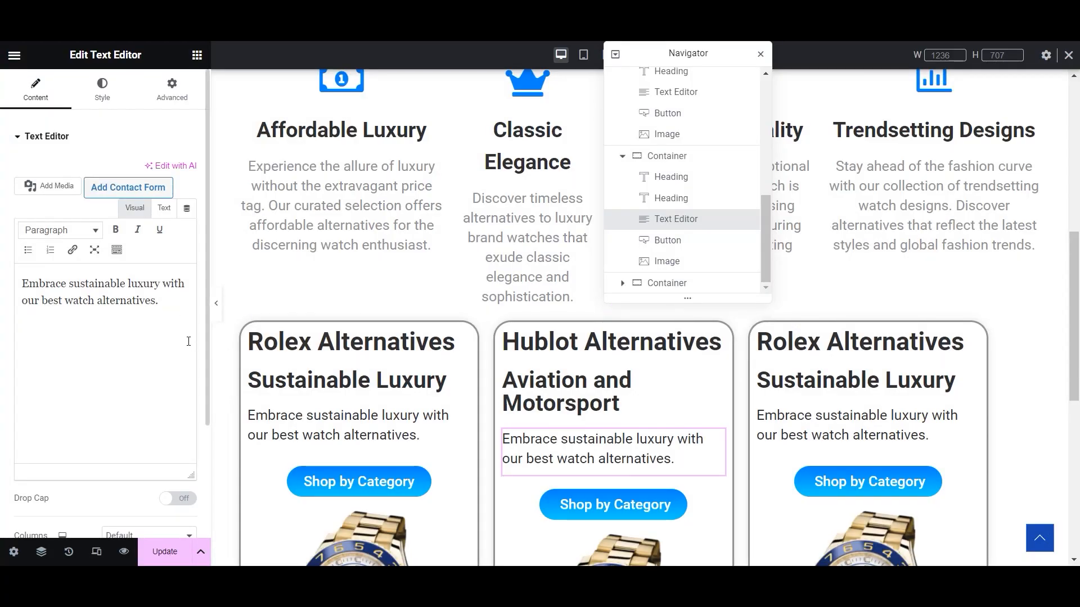
key(ctrl+a)
key(ctrl+v)
scroll(550, 340, down, 7)
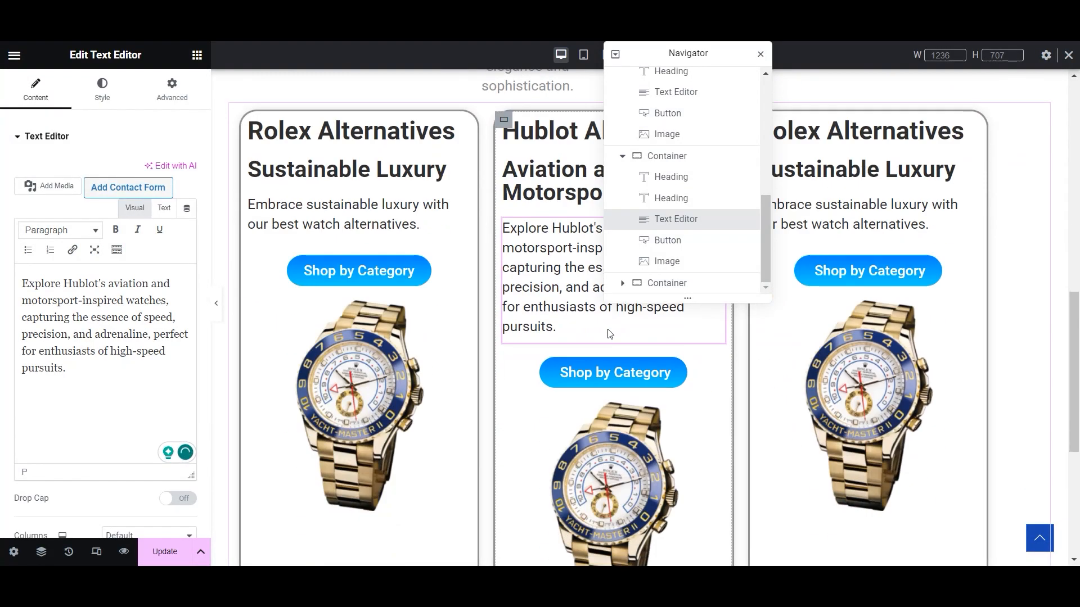
- Examine ChatGPT's Rolex category descriptions for a longer Rolex card paragraph, and return to Elementor
scroll(549, 340, up, 10)
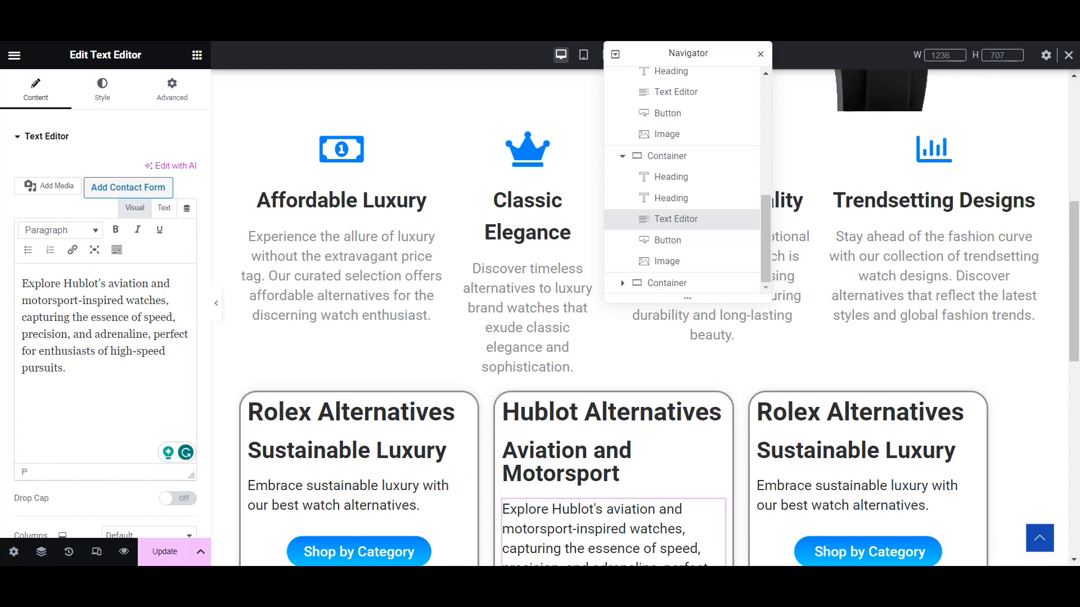
key(alt+Tab)
scroll(520, 320, up, 10)
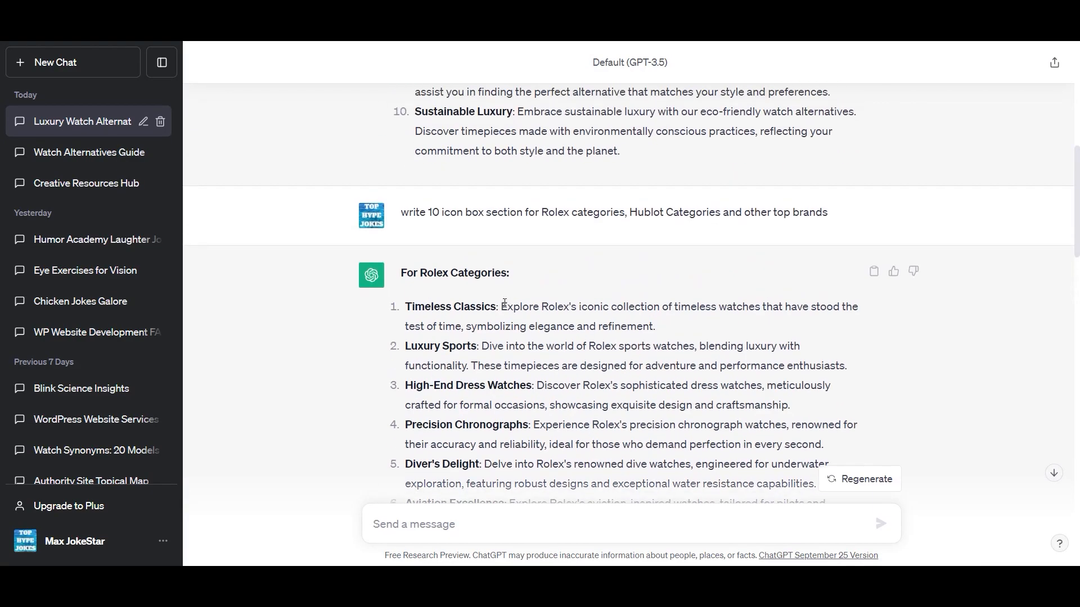
drag(505, 307, 664, 330)
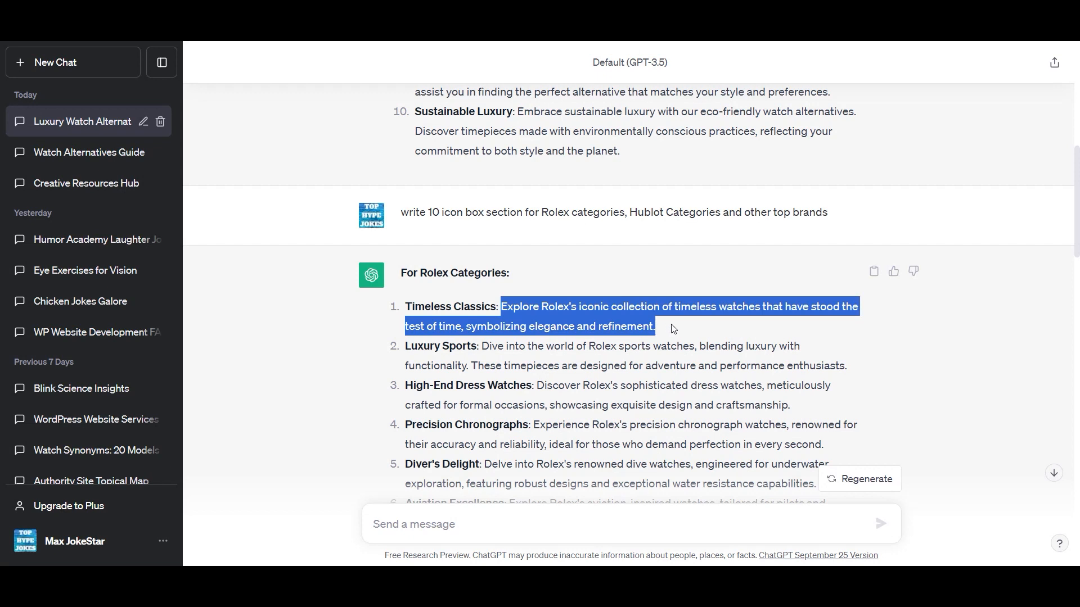
click(576, 438)
drag(538, 424, 831, 456)
drag(561, 366, 560, 384)
key(alt+Tab)
click(313, 500)
click(353, 491)
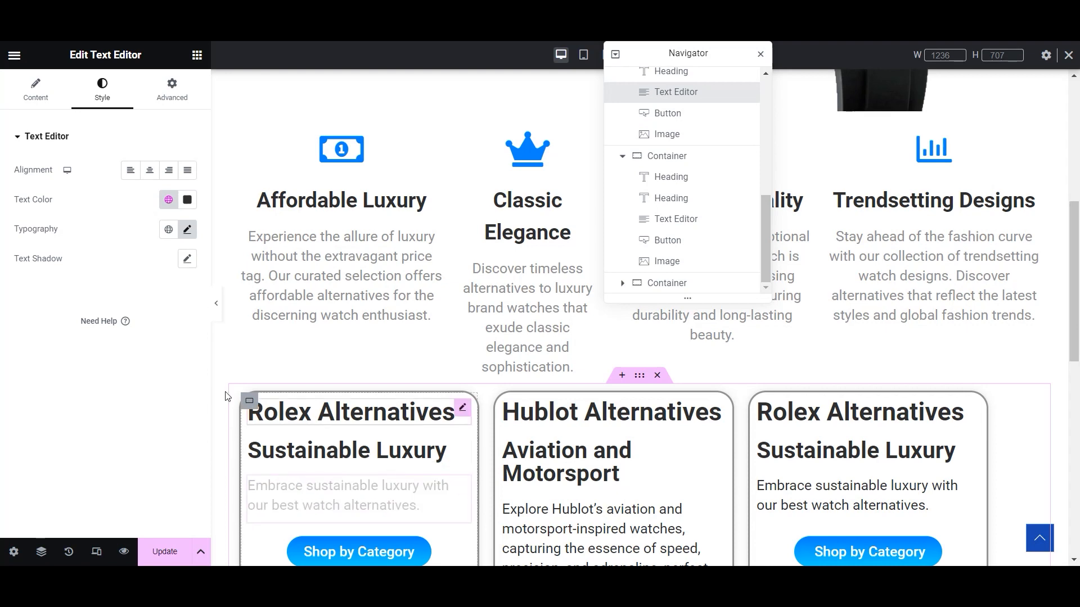
click(35, 89)
drag(150, 311, 1, 283)
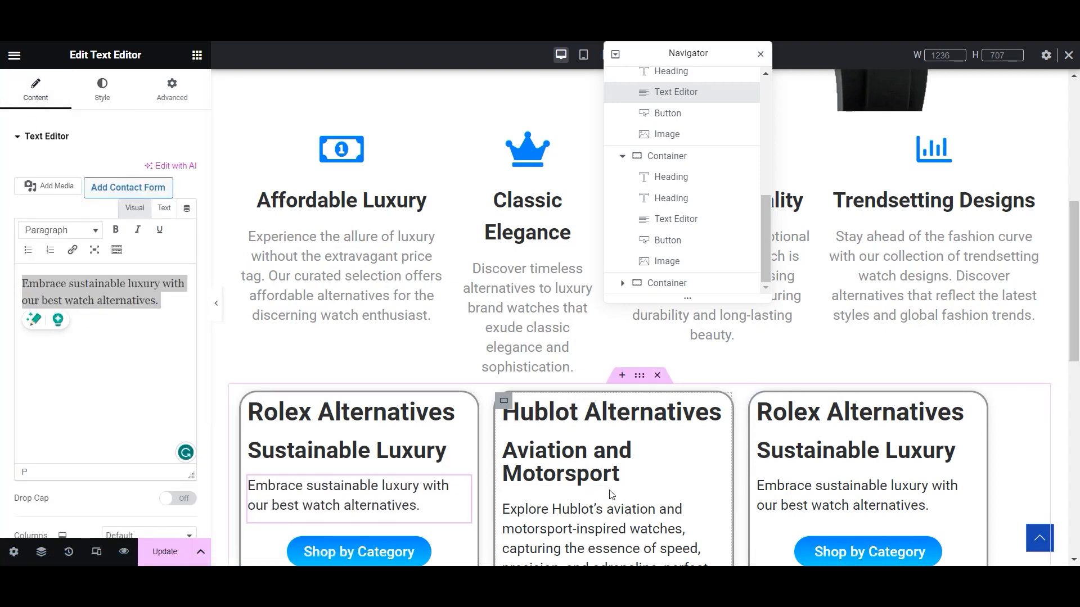
- Replace the Hublot card's image with the uploaded Hublot Alternatives picture from New folder, giving it the alt text "Hublot Alternatives"
scroll(636, 424, down, 5)
click(702, 353)
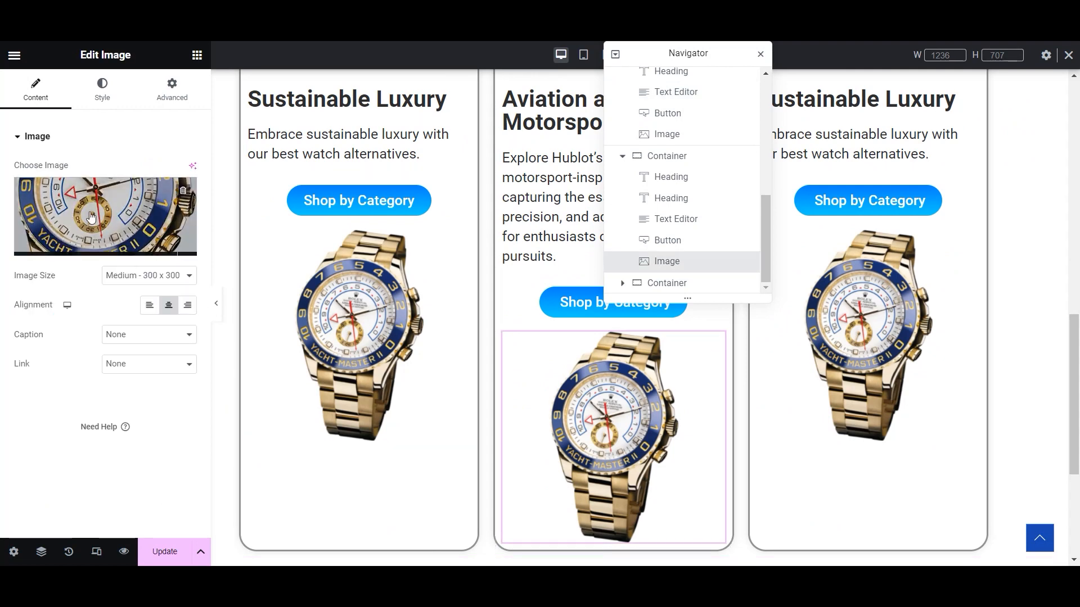
click(71, 213)
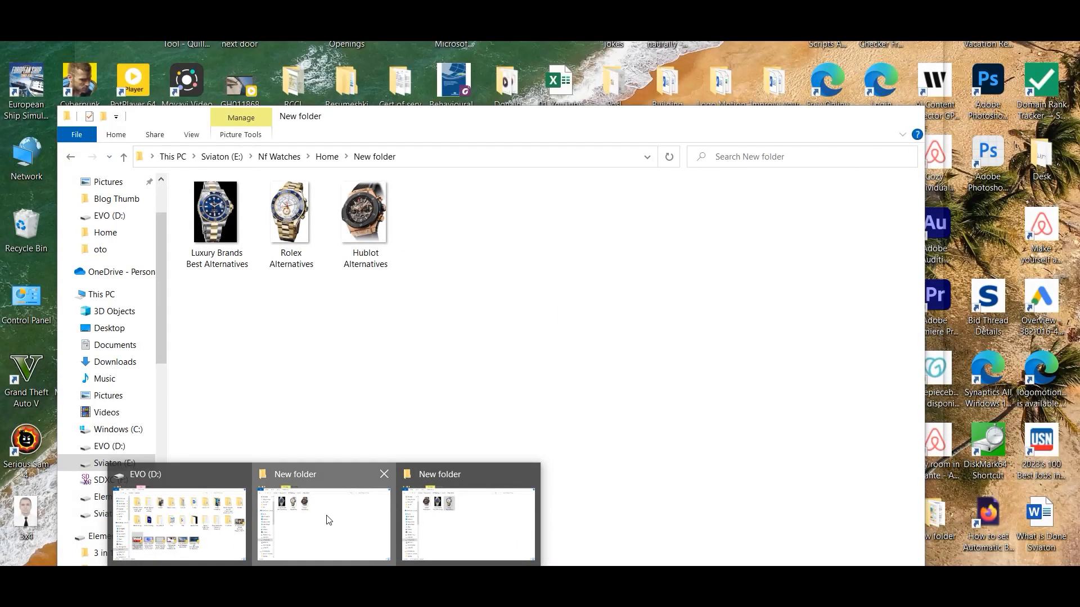
click(330, 520)
drag(374, 241, 962, 327)
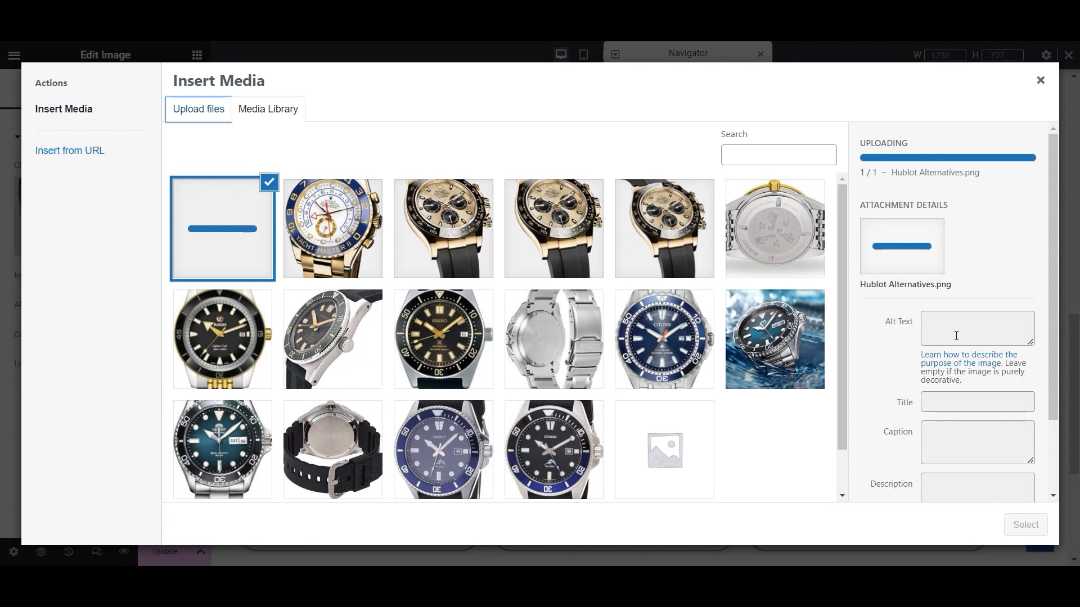
click(951, 295)
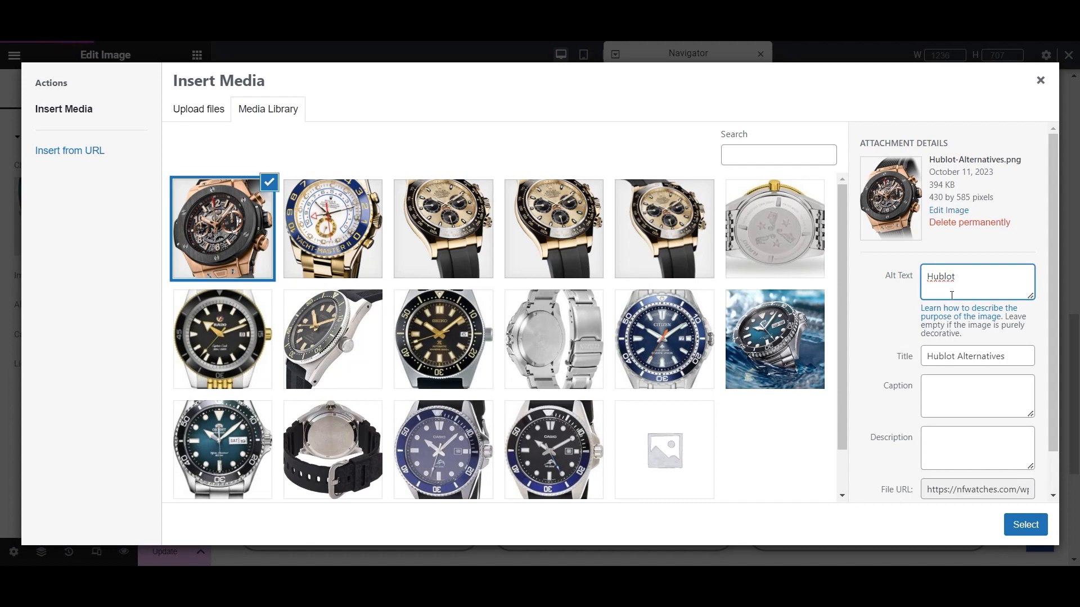
text(Hublot Alternatives)
click(1025, 524)
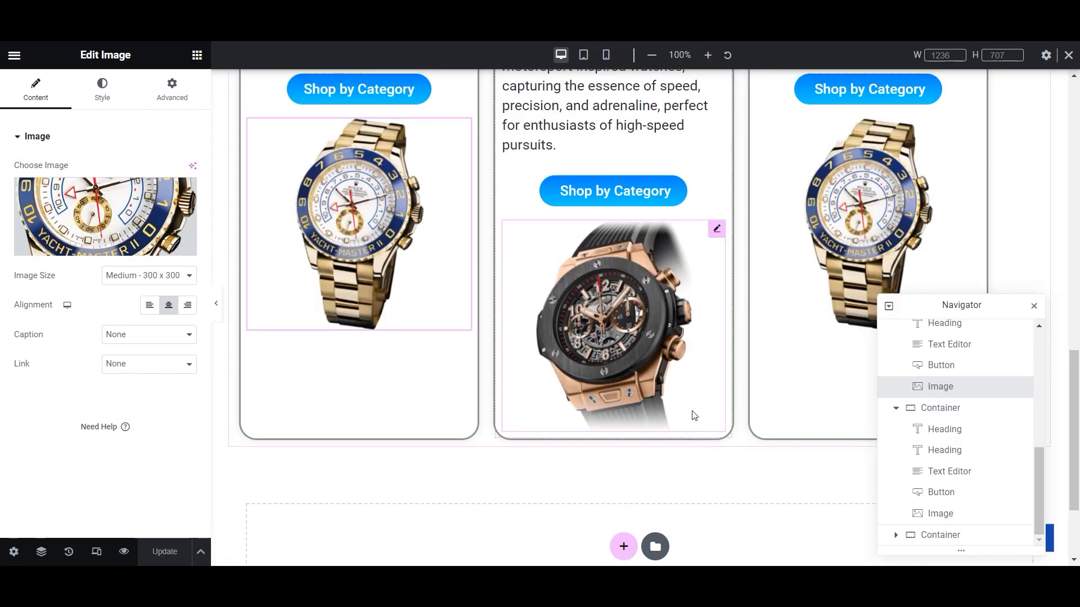
- Change the main heading of the third card to "Luxury Watches Alternatives"
scroll(642, 315, up, 4)
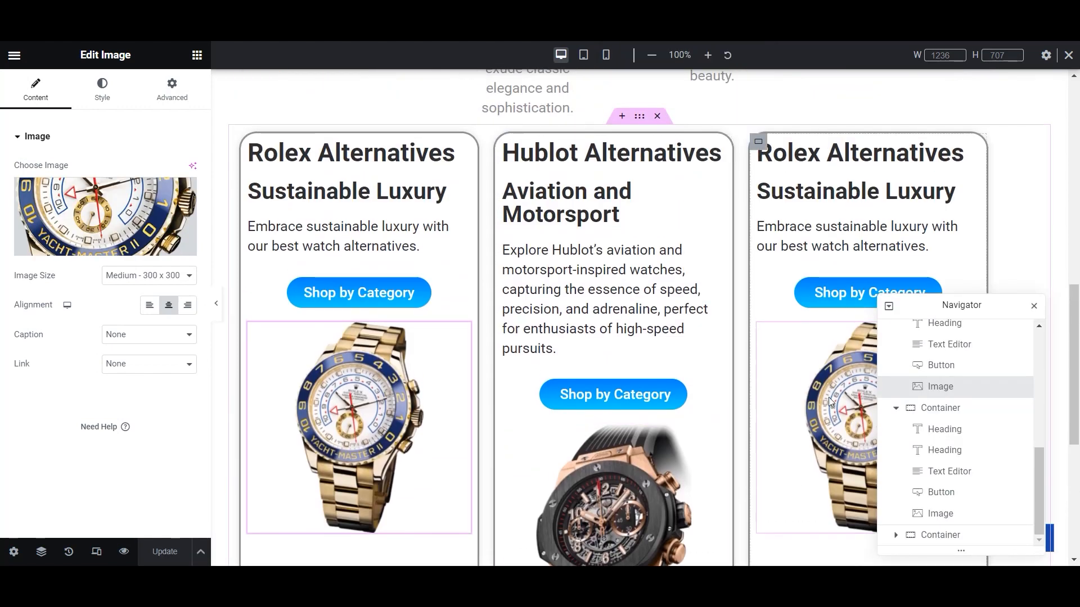
click(963, 152)
click(111, 186)
drag(111, 186, 3, 191)
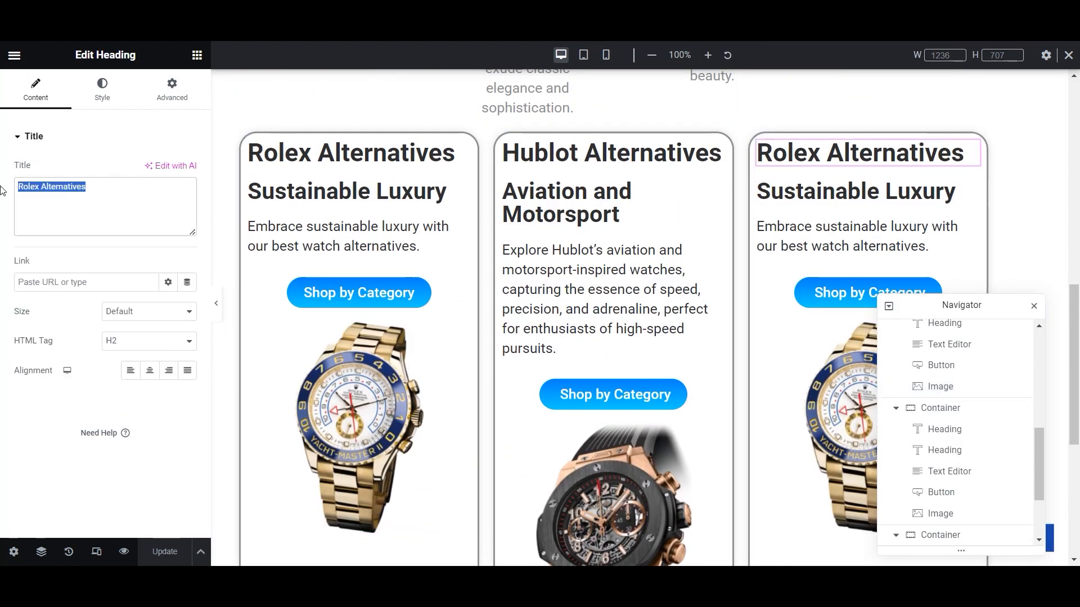
text(Luxury)
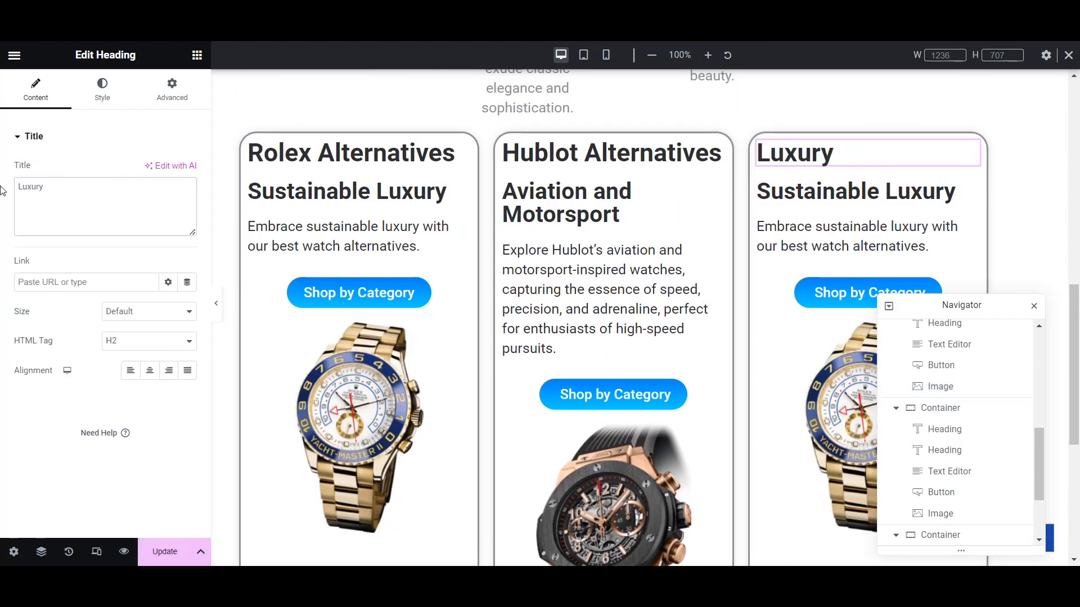
text( Watches)
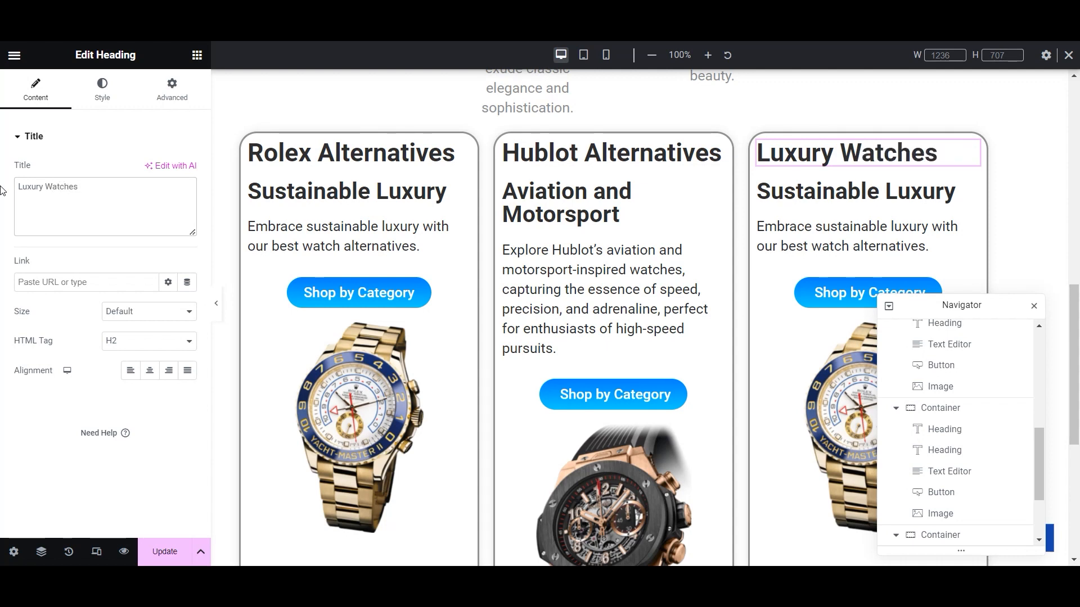
text( Alternatives)
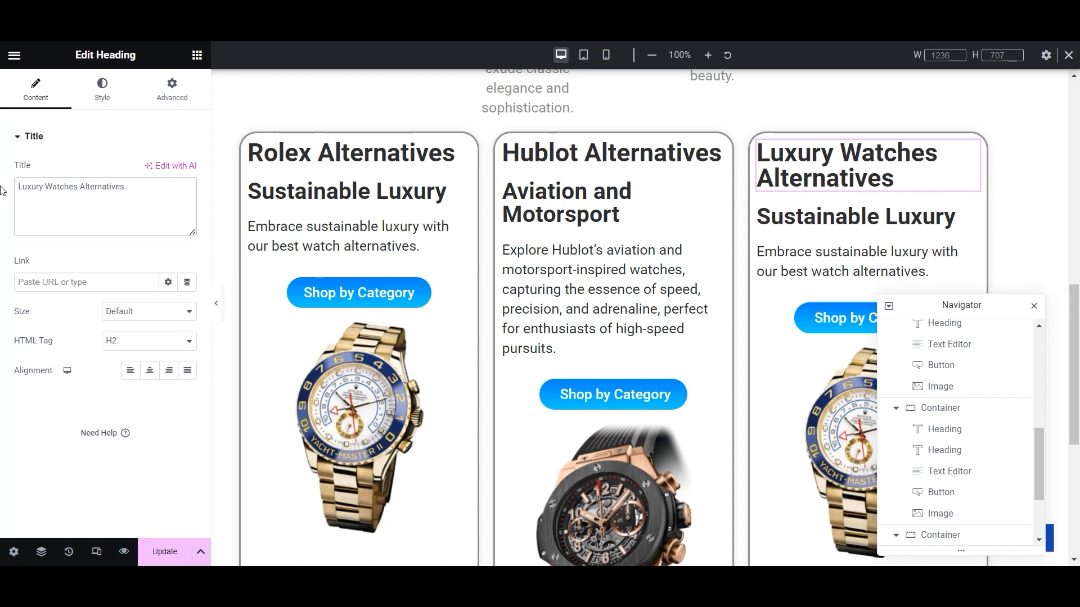
- Replace the third card's image with the uploaded Luxury Watches Alternatives picture, starting its alt text with "Best Luxury Watches"
click(799, 219)
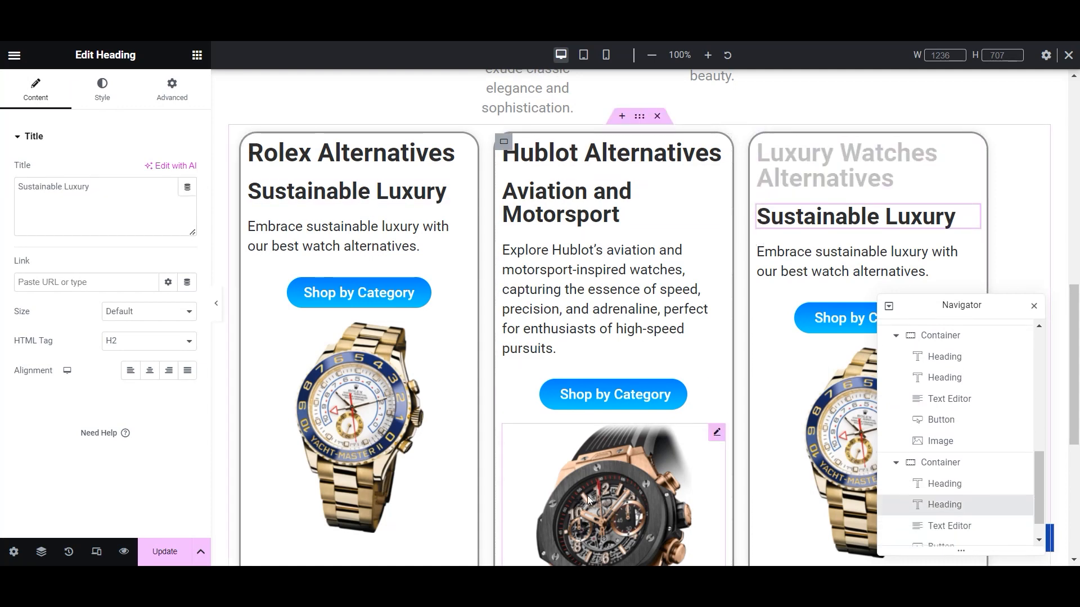
click(789, 416)
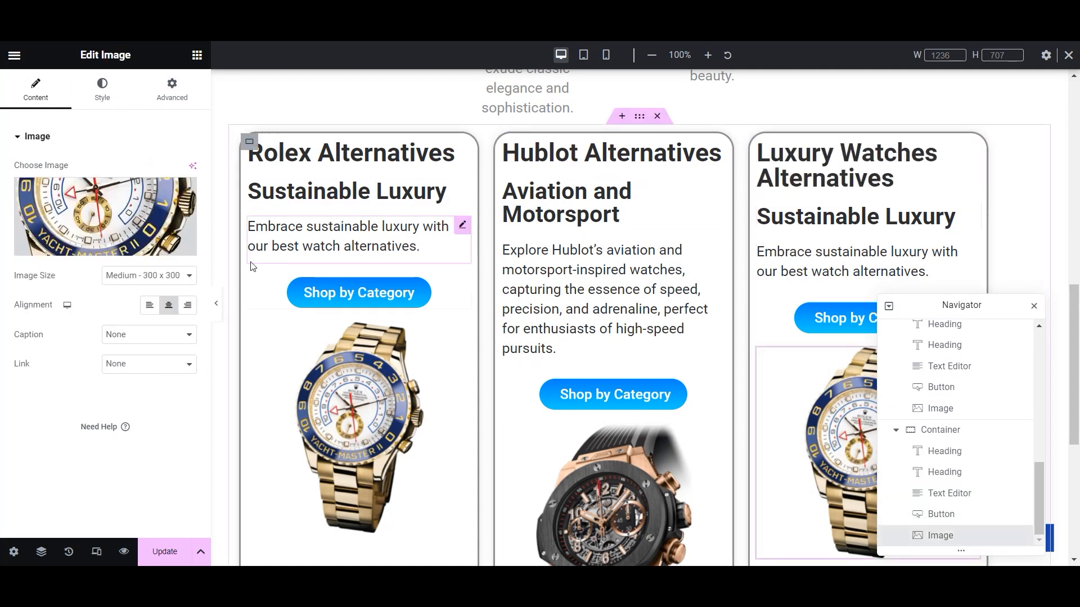
click(107, 217)
click(216, 109)
key(alt+Tab)
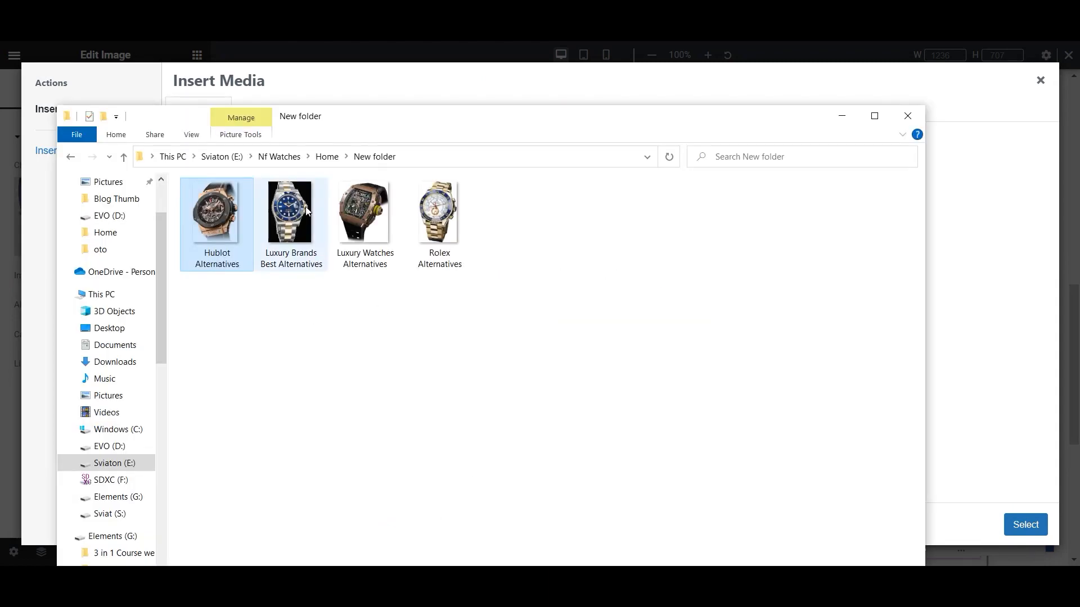
drag(347, 119, 301, 366)
drag(311, 474, 436, 220)
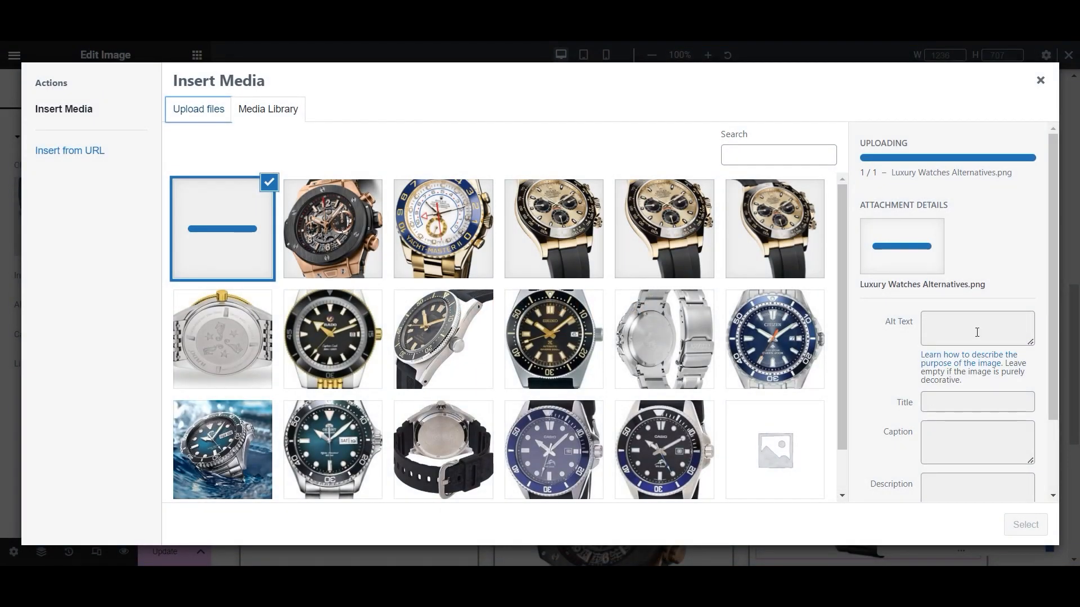
click(967, 356)
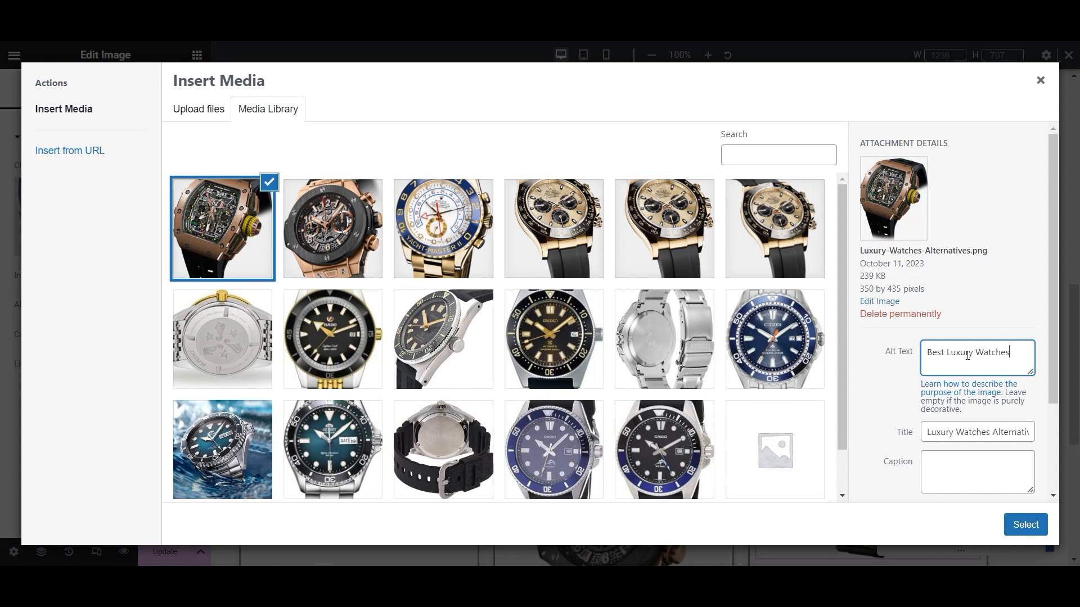
key(BackSpace)
click(1031, 515)
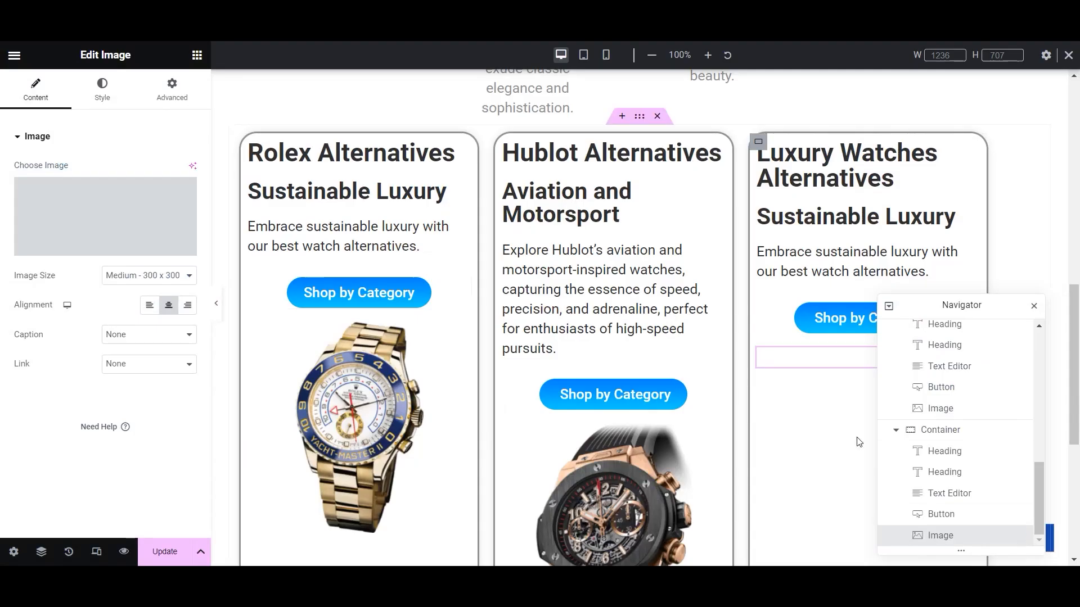
- Switch to ChatGPT and copy the title "Timeless Designs" from its list of luxury watch alternatives
click(819, 252)
key(alt+Tab)
click(805, 362)
key(alt+Tab)
drag(984, 153, 726, 162)
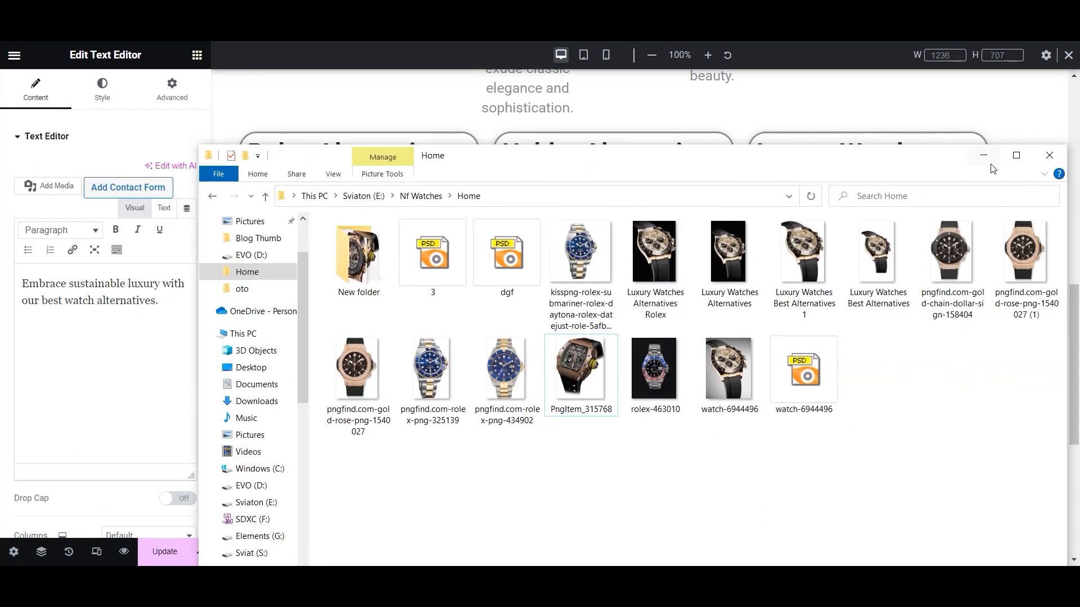
click(987, 159)
key(alt+Tab)
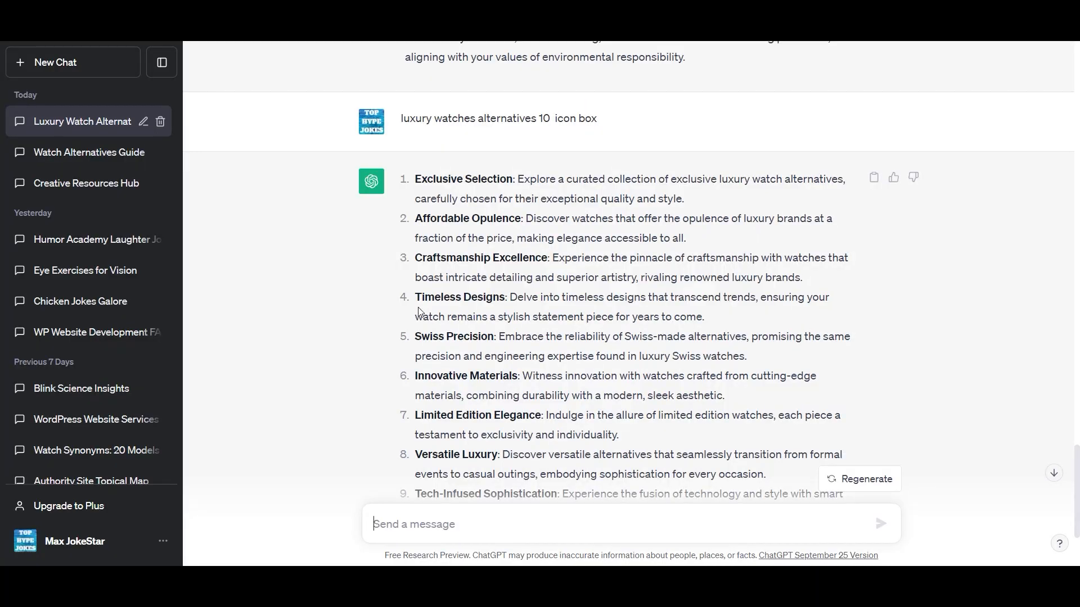
drag(429, 300, 505, 300)
key(ctrl+c)
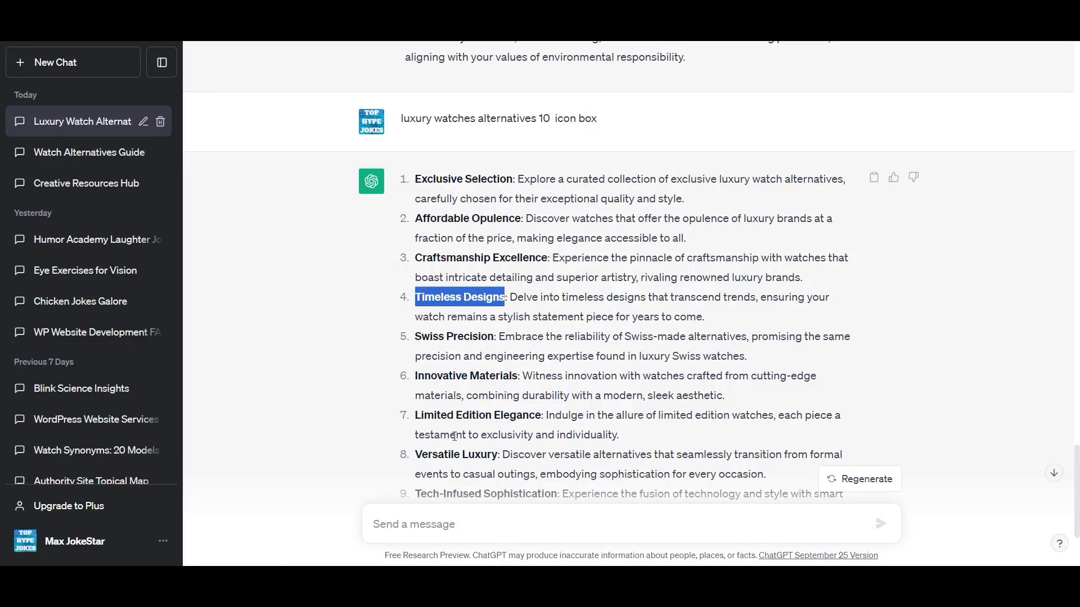
- Return to Elementor and replace the third card's second heading with the copied "Timeless Designs"
key(alt+Tab)
click(837, 217)
drag(185, 188, 3, 187)
key(ctrl+v)
- Replace the third card's paragraph in Elementor with the Timeless Designs description copied from ChatGPT, and update the page
key(alt+Tab)
drag(510, 297, 719, 324)
key(ctrl+c)
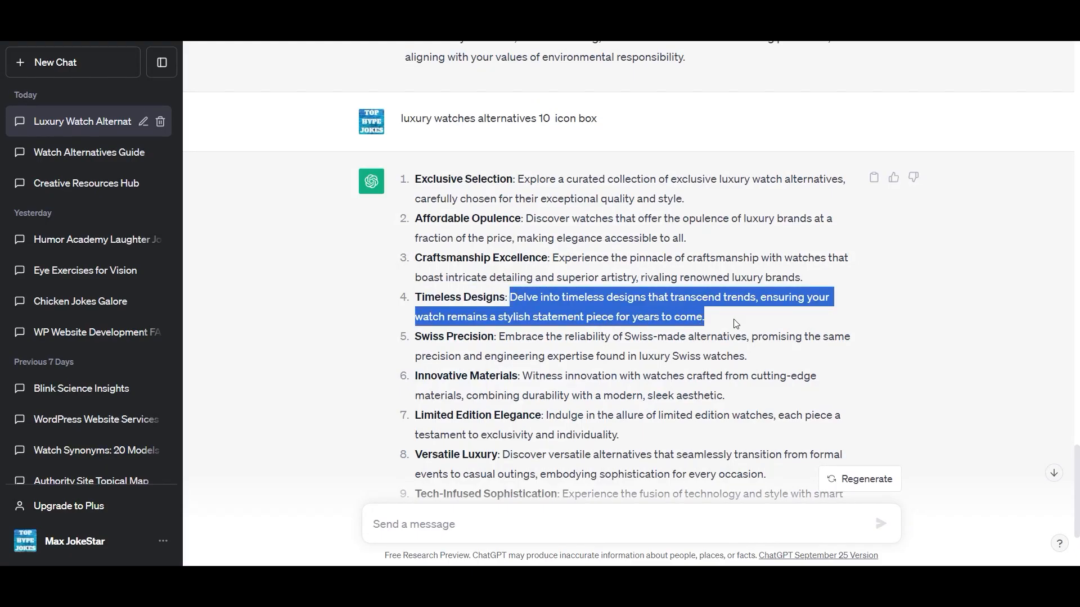
key(alt+Tab)
click(866, 261)
drag(166, 301, 3, 284)
key(ctrl+v)
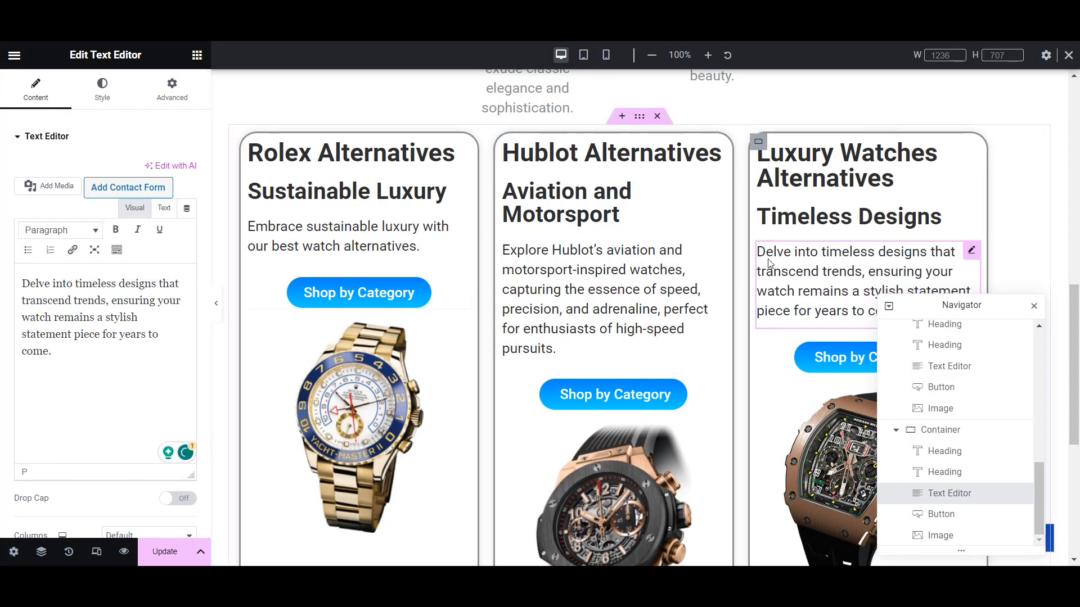
scroll(605, 312, down, 5)
click(165, 551)
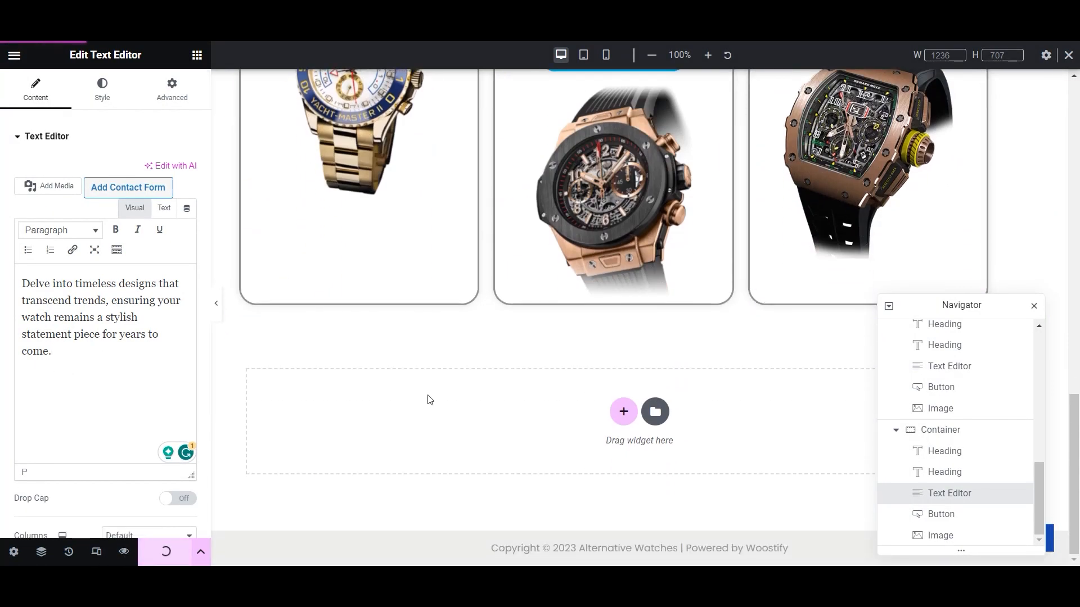
- Set the Rolex card container's padding to 20 px on all four sides
scroll(424, 270, up, 5)
scroll(804, 380, up, 5)
scroll(731, 381, down, 9)
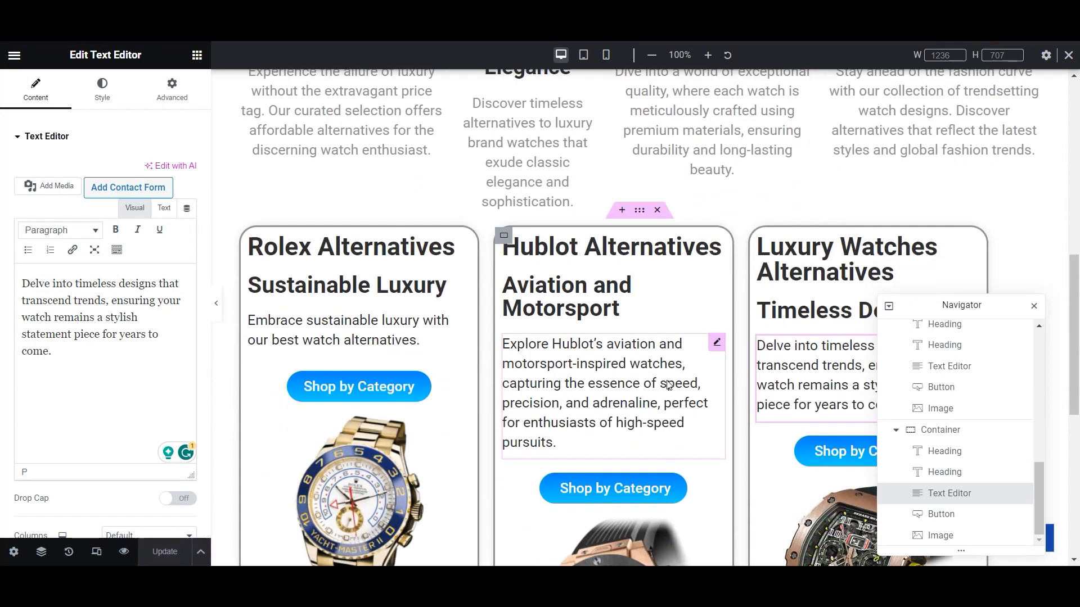
scroll(666, 380, up, 1)
scroll(666, 377, up, 6)
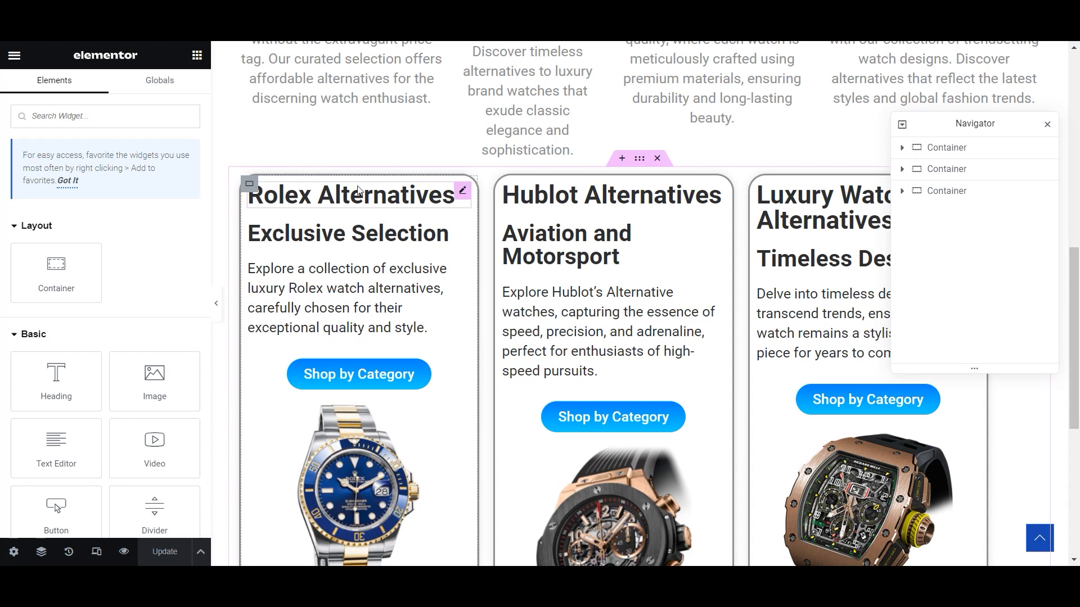
click(249, 183)
click(169, 91)
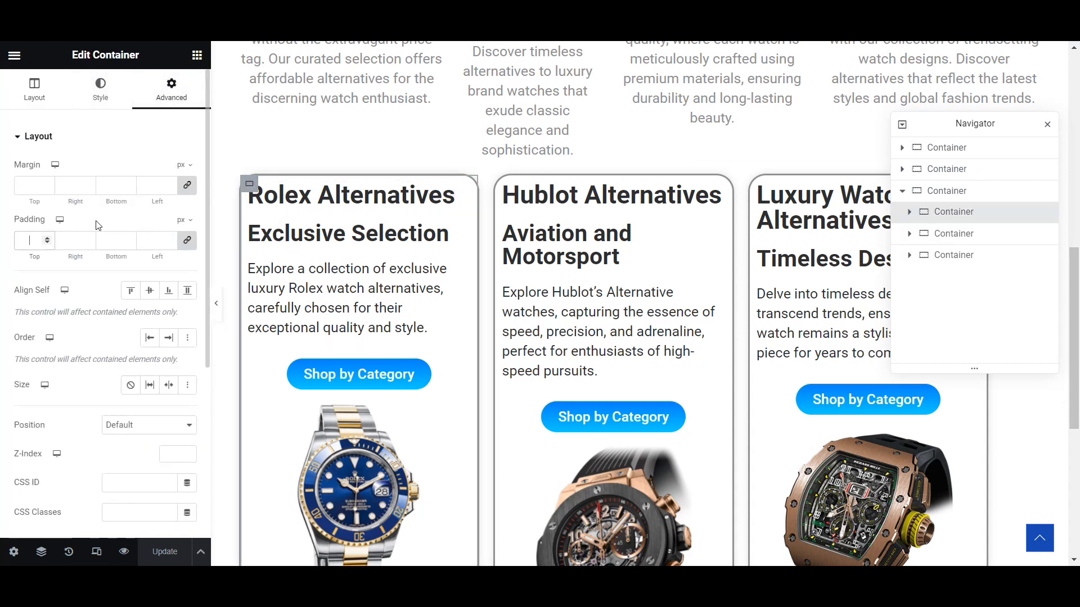
click(48, 238)
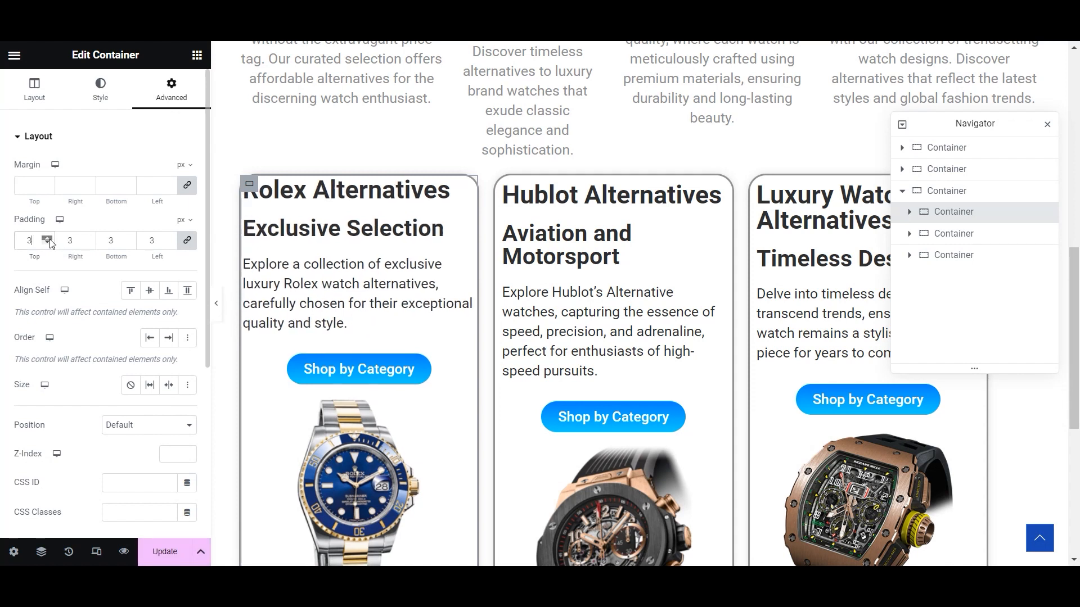
click(48, 239)
click(47, 238)
click(48, 239)
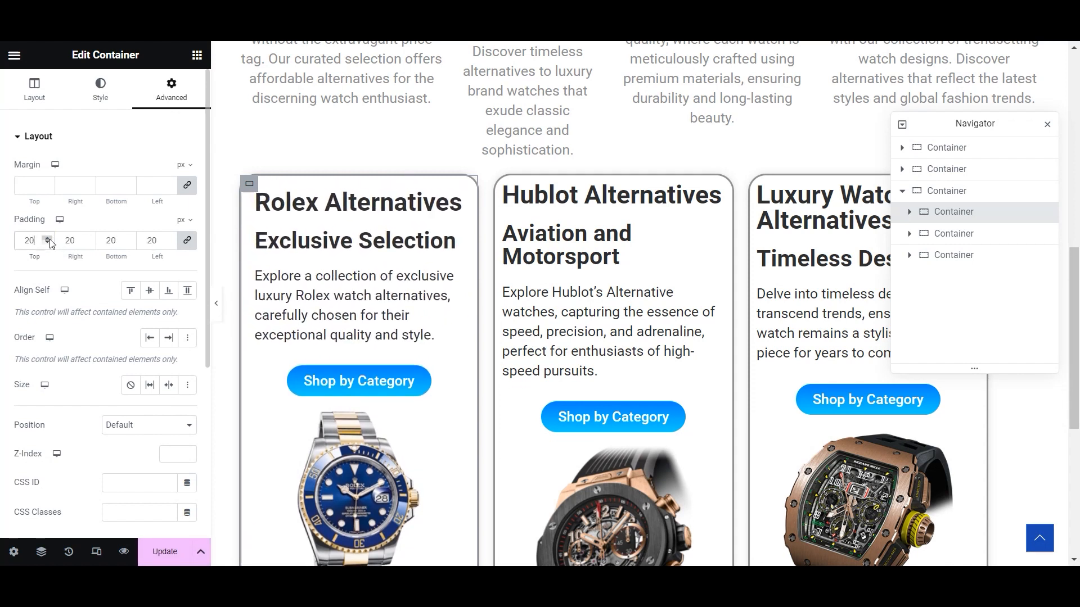
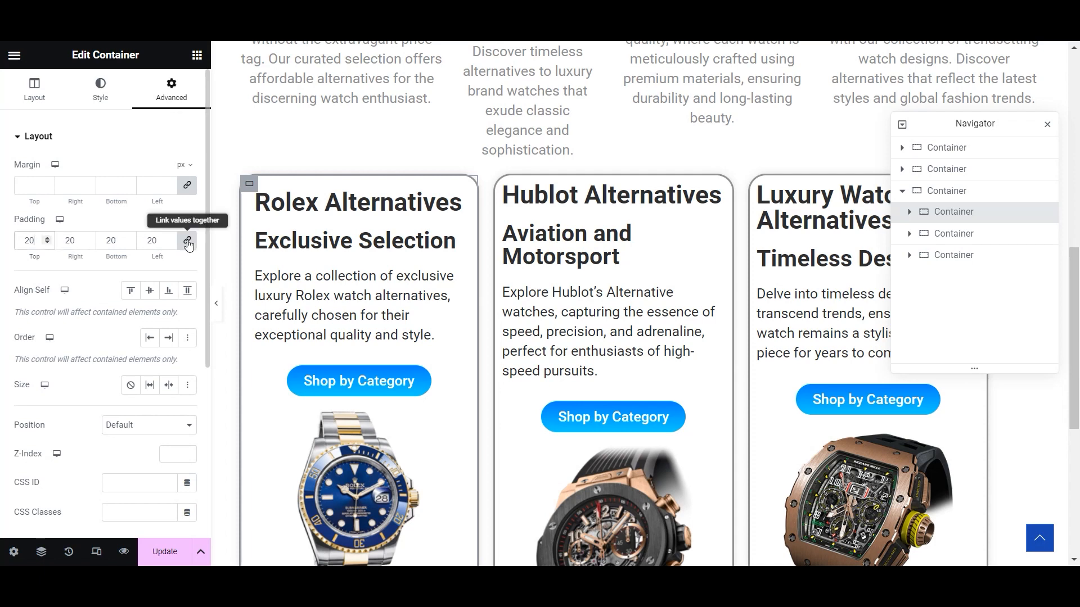
- Unlink the Rolex card's padding values, set only the top padding to 30 px, and update the page
drag(42, 242, 8, 246)
text(30)
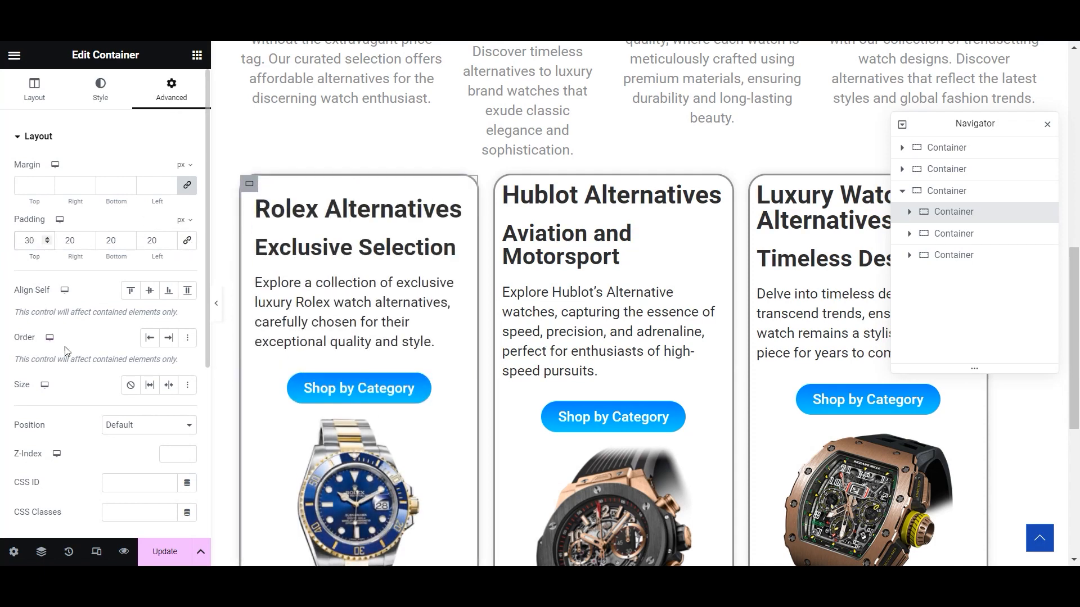
key(ctrl+s)
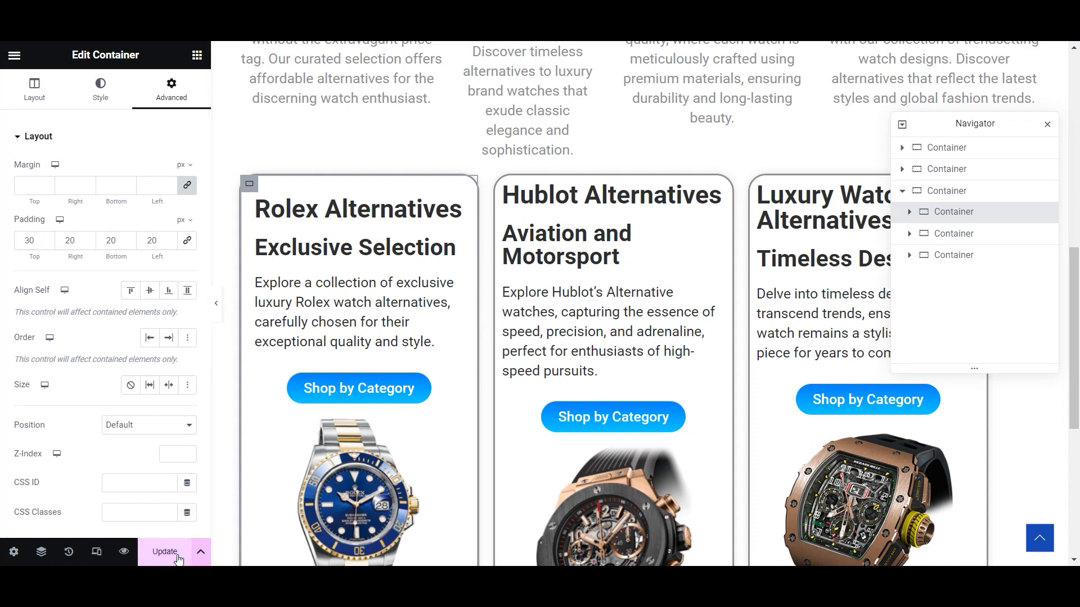
- Copy the Rolex card container's style onto the Hublot and Luxury Watches card containers and review the row
right_click(248, 190)
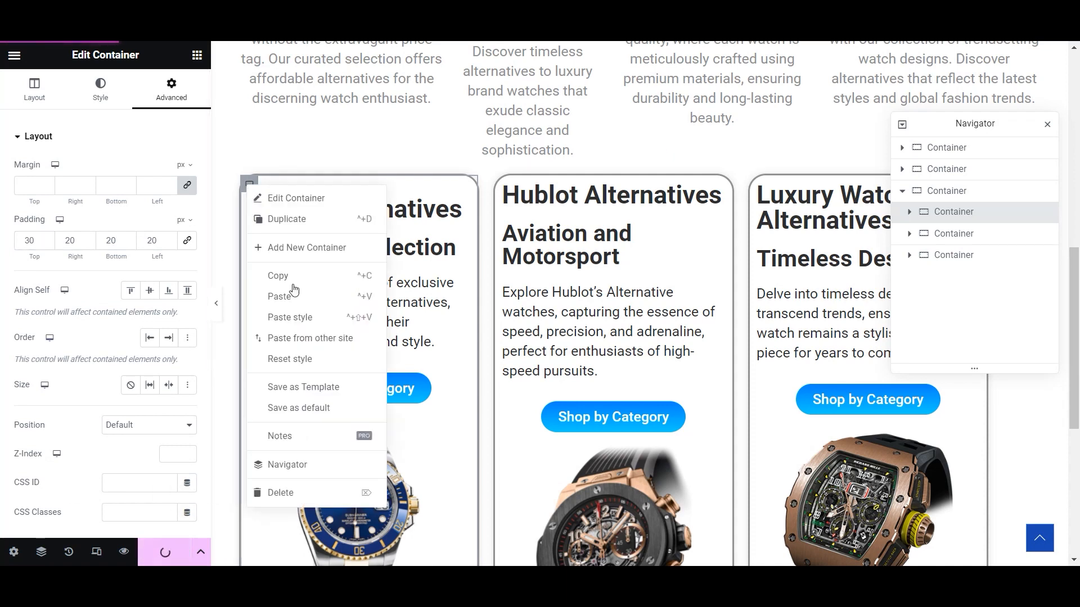
click(286, 278)
right_click(508, 190)
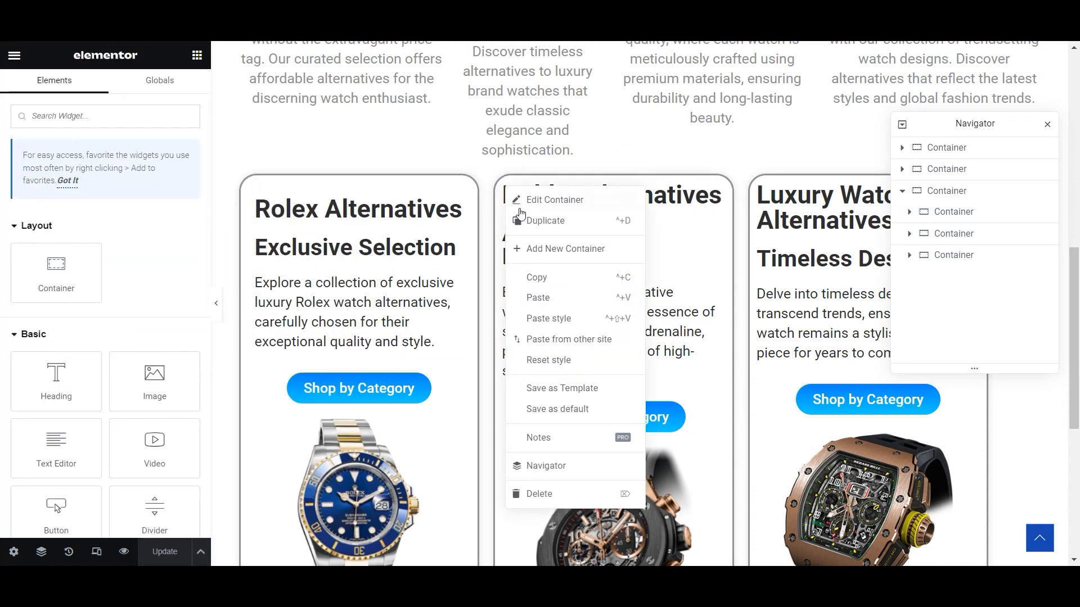
click(550, 316)
right_click(762, 191)
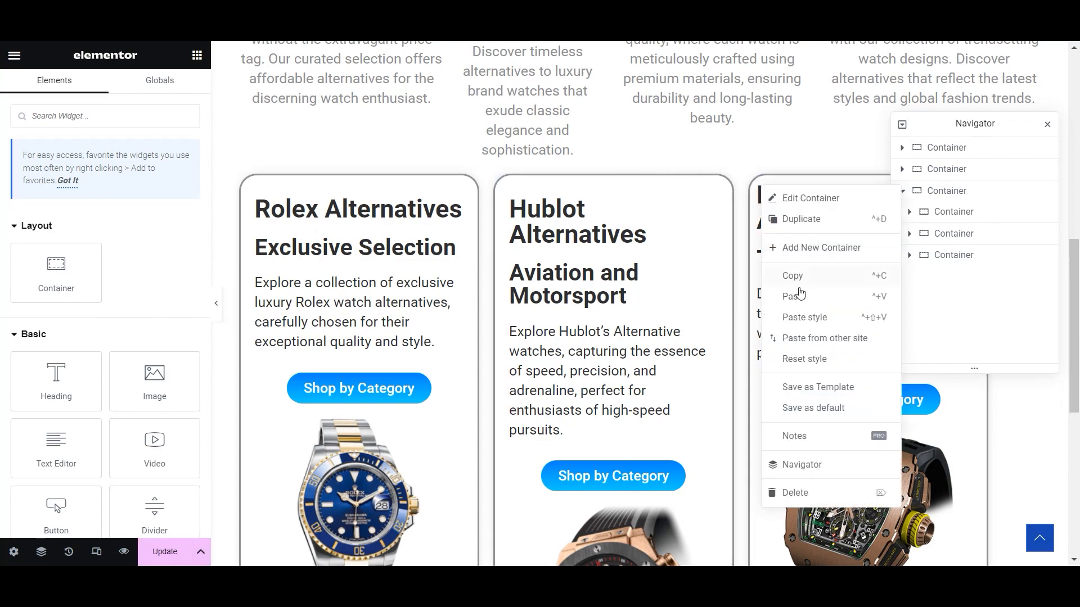
click(791, 316)
scroll(738, 266, down, 5)
scroll(738, 267, up, 4)
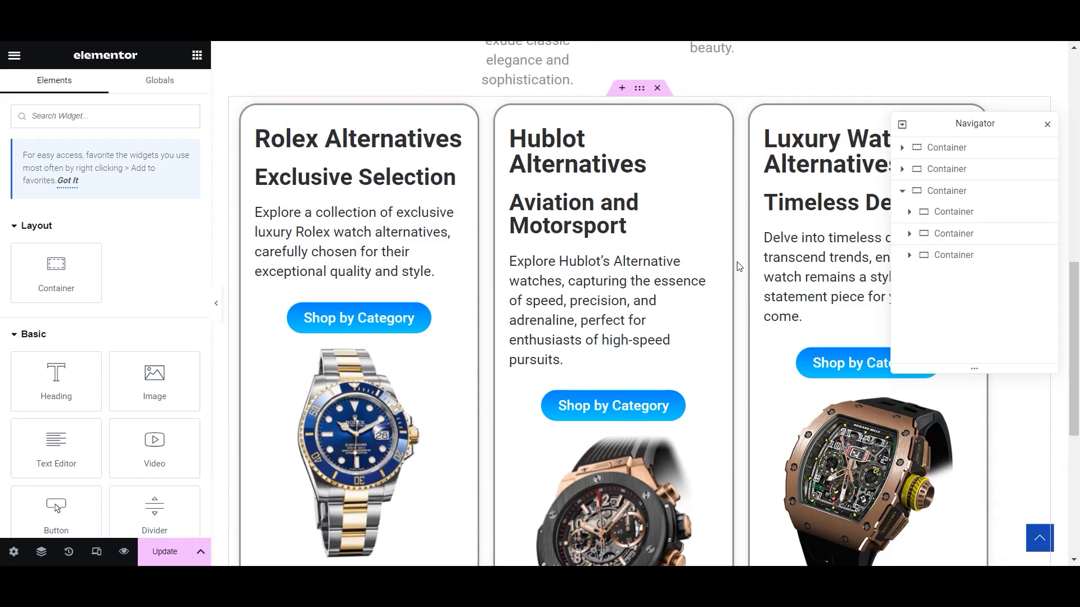
scroll(739, 266, up, 4)
scroll(738, 266, up, 1)
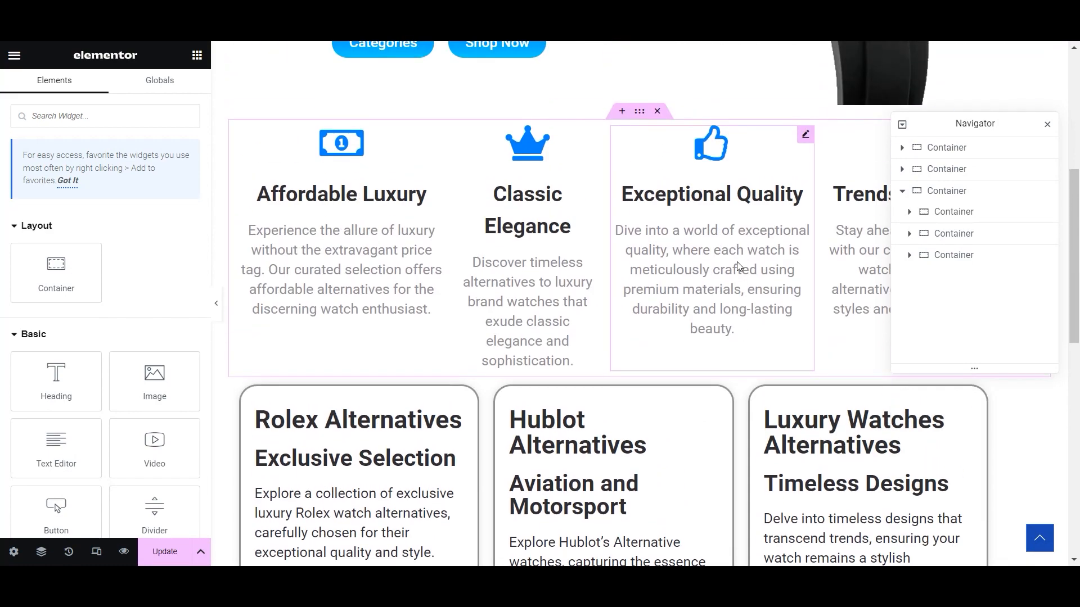
- Unlink the padding values of the container holding the three cards, set its top and bottom padding to 50 px, and update the page
scroll(738, 266, down, 8)
scroll(738, 267, down, 1)
scroll(738, 267, up, 10)
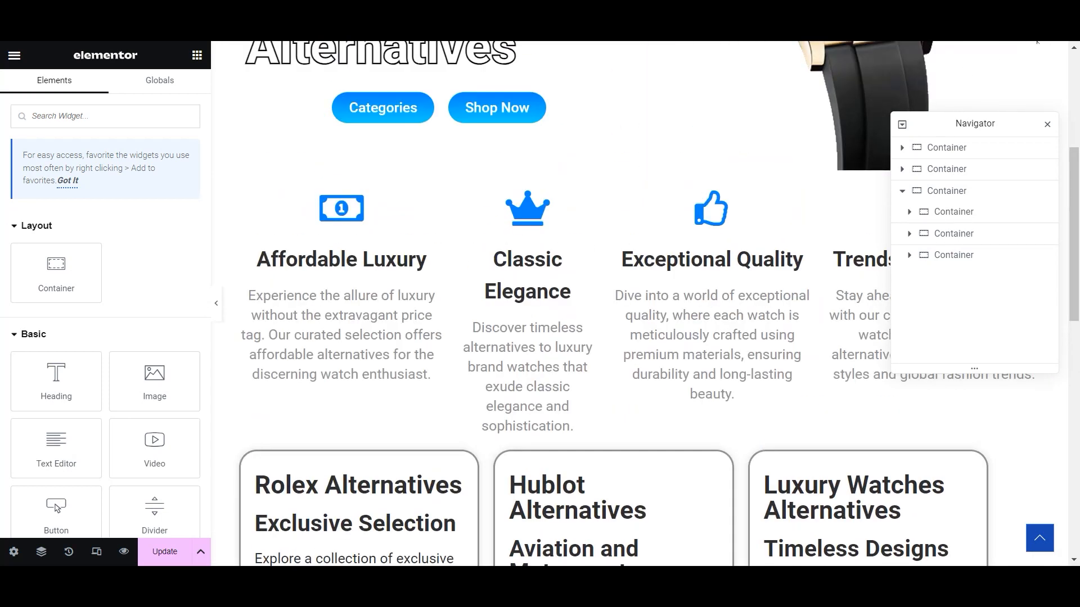
click(572, 303)
click(172, 90)
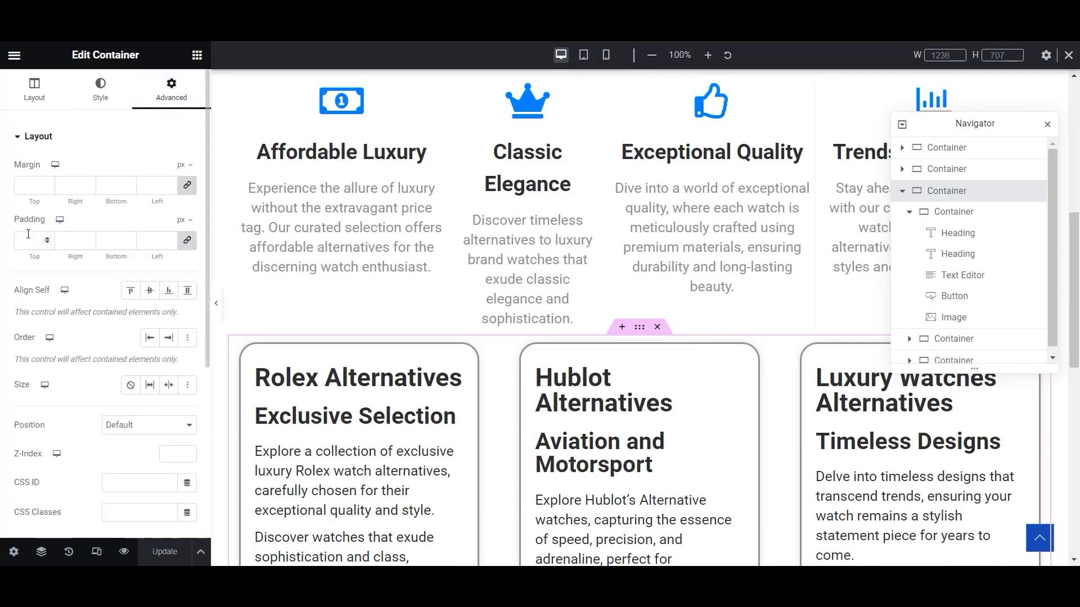
click(187, 240)
drag(48, 238, 48, 238)
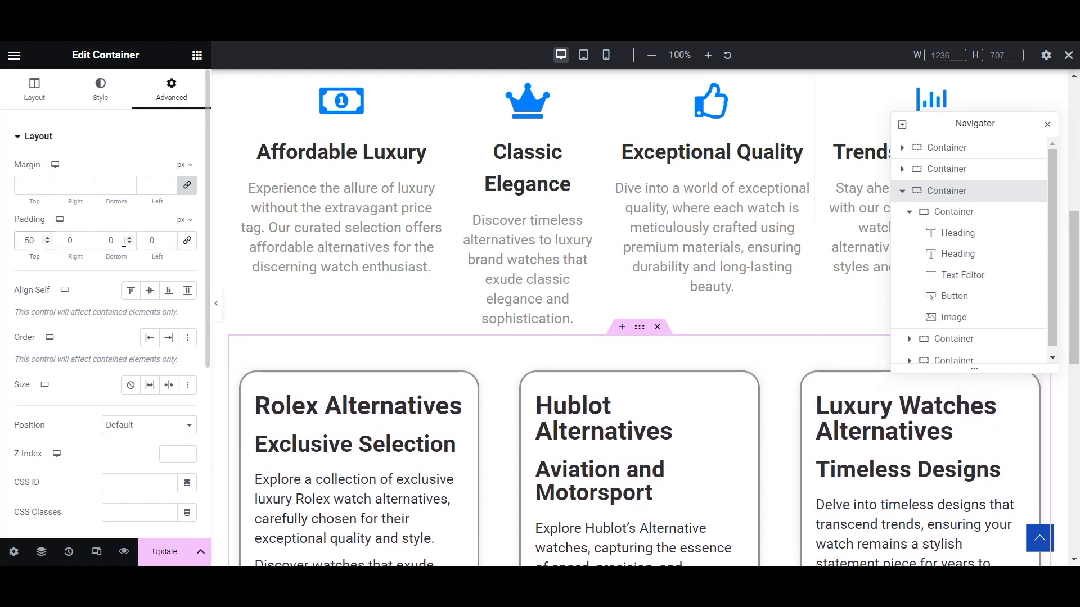
drag(129, 243, 130, 243)
click(129, 242)
scroll(581, 369, down, 10)
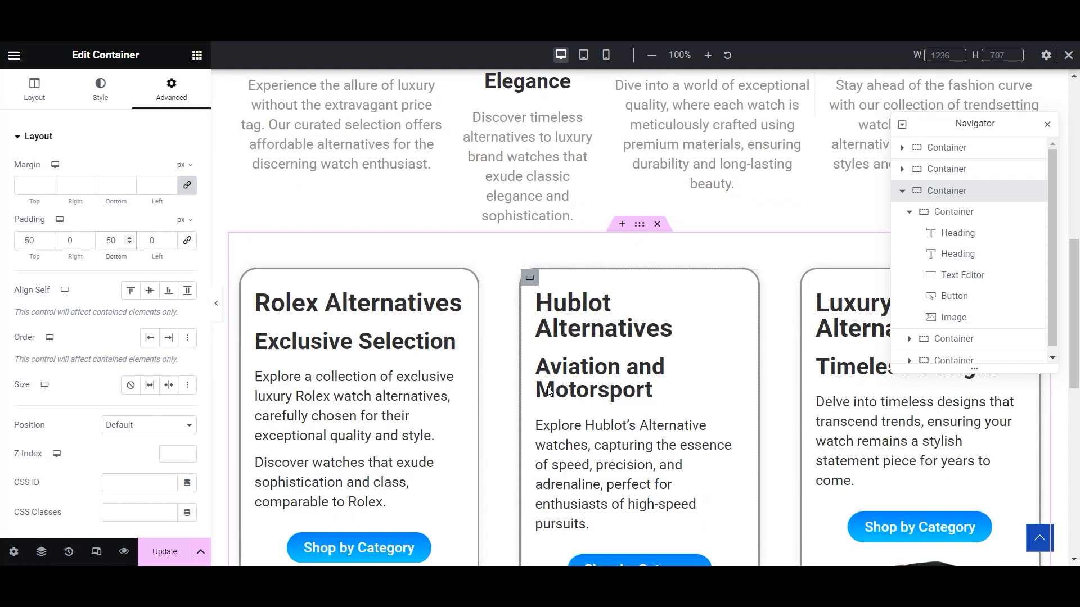
click(170, 552)
- Add a Divider widget inside a new container below the row of three watch cards
scroll(578, 390, up, 15)
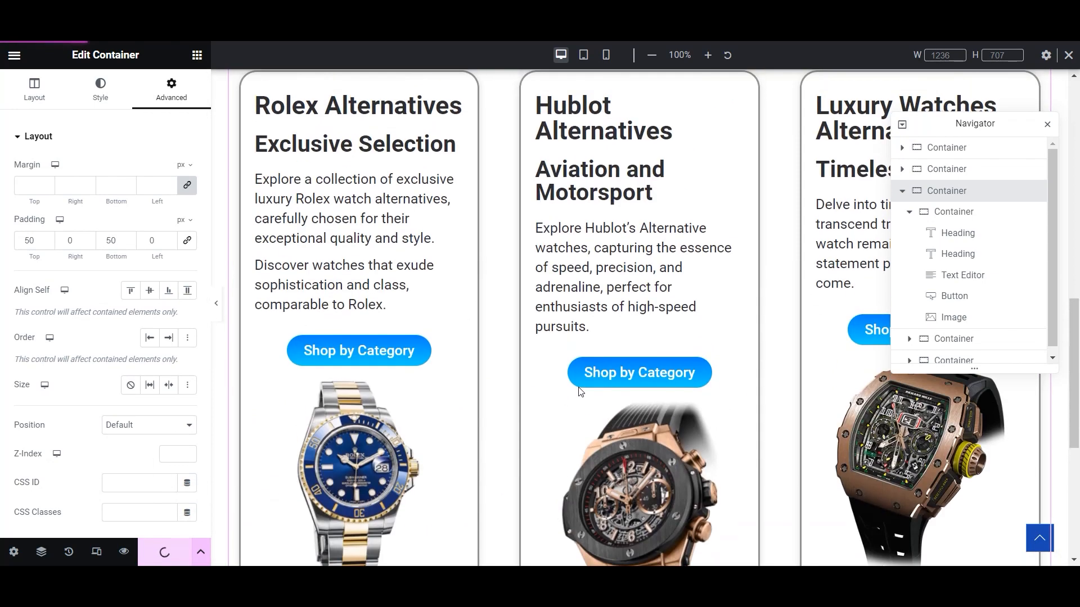
scroll(581, 392, down, 3)
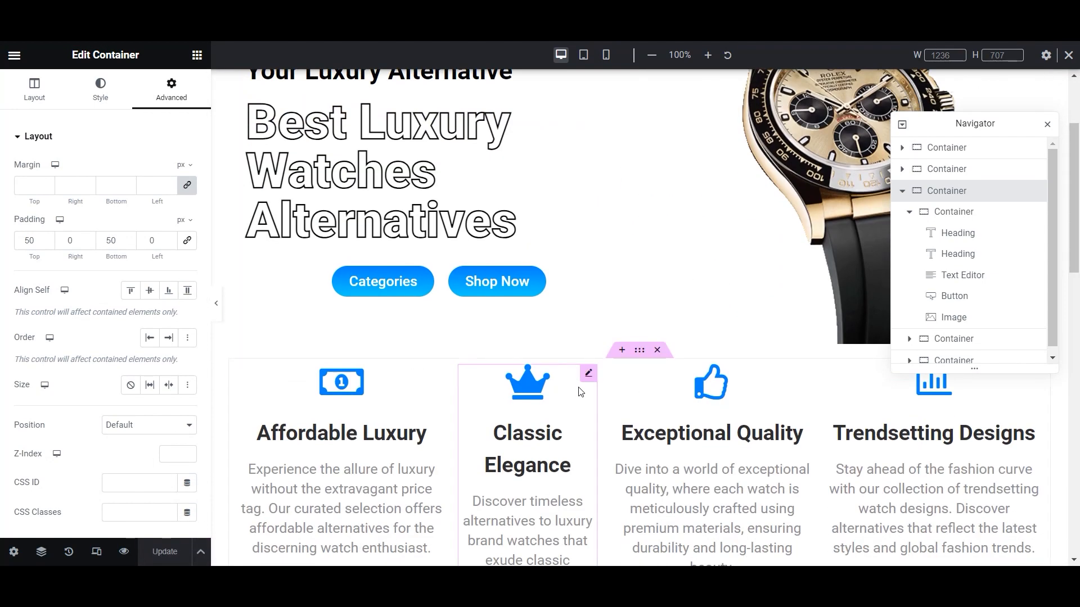
scroll(639, 357, down, 7)
scroll(640, 357, up, 7)
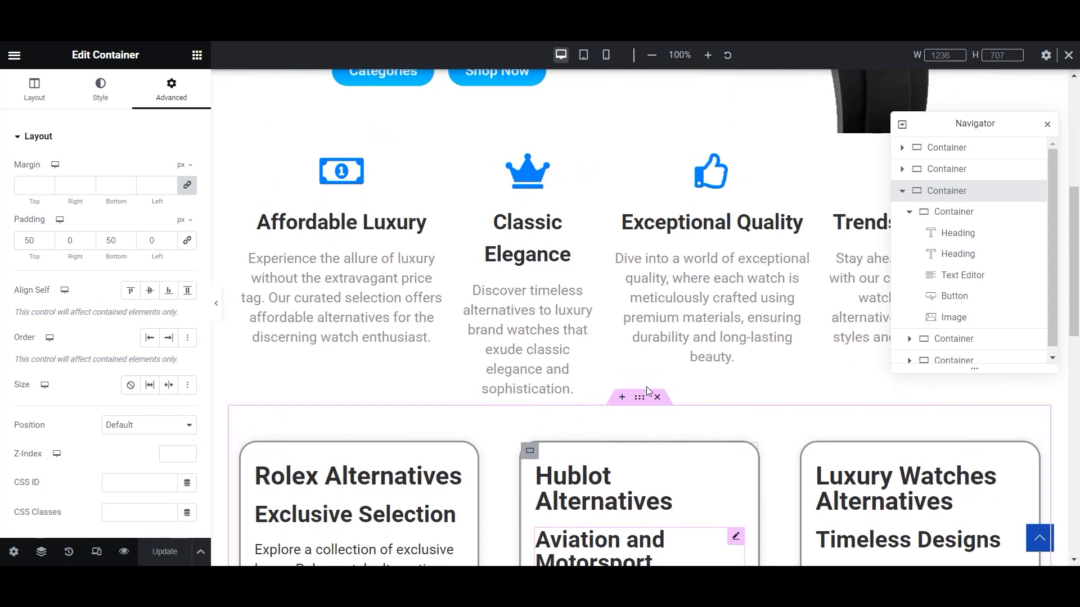
scroll(703, 285, up, 4)
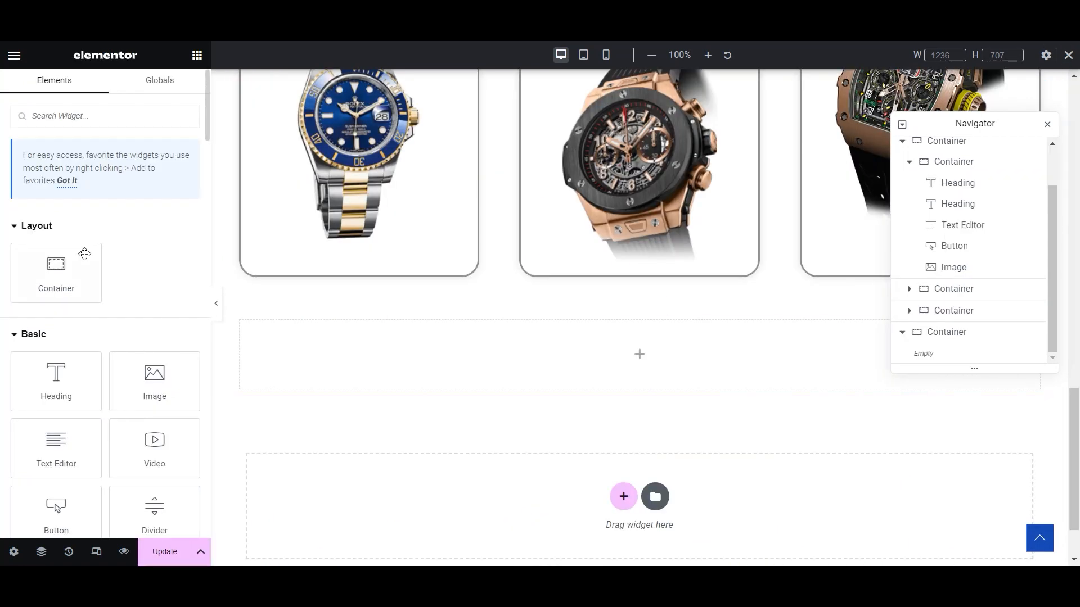
text(div)
drag(56, 236, 666, 372)
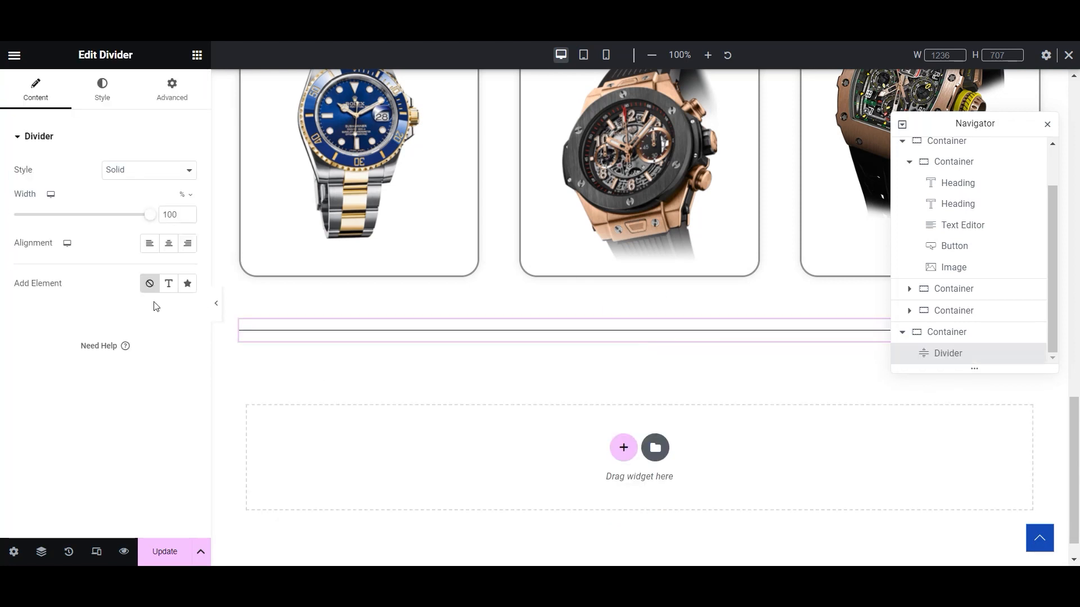
- Add a text element reading "Latest Watches" to the divider
click(169, 283)
drag(149, 315, 61, 322)
text(Latest Watches)
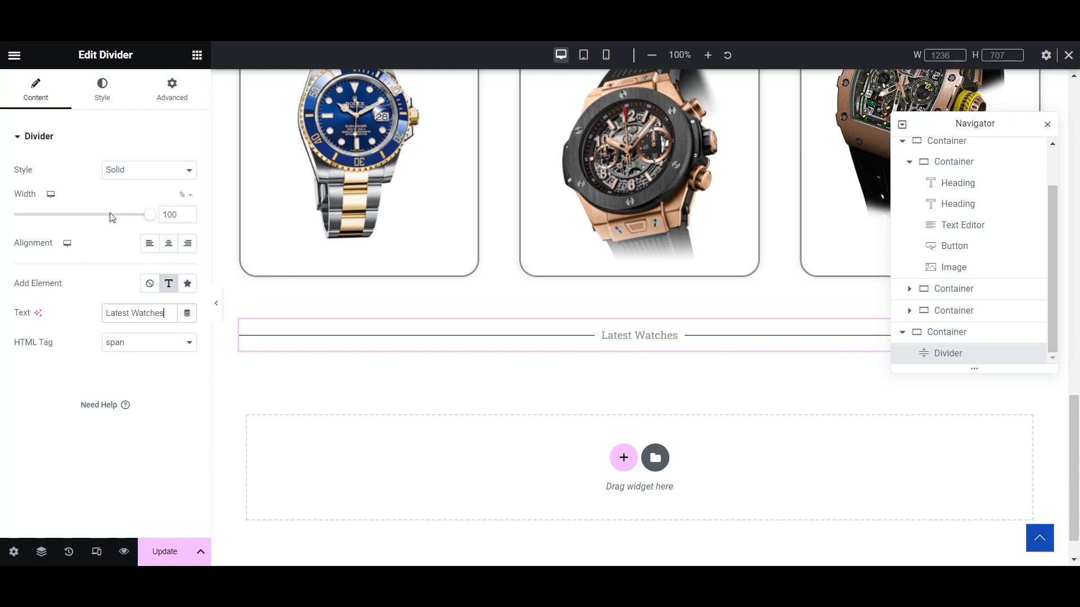
- Centre the divider and set its width to 50%
drag(150, 218, 73, 224)
click(168, 245)
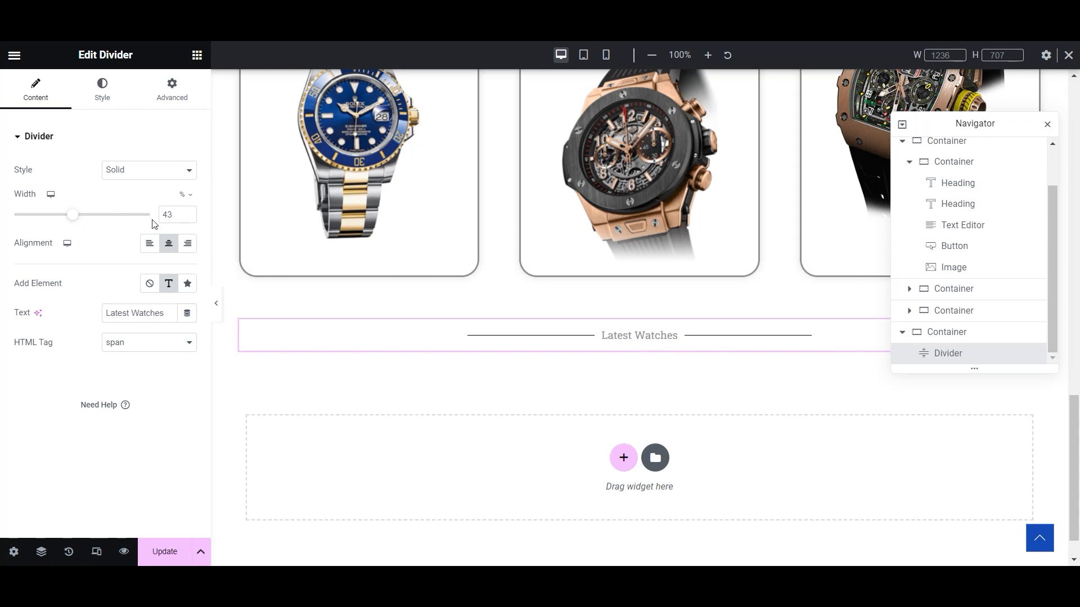
double_click(173, 215)
text(50)
- Set the divider text's typography to Roboto, 33 px, weight 600 (Semi Bold)
click(100, 86)
click(12, 328)
click(187, 233)
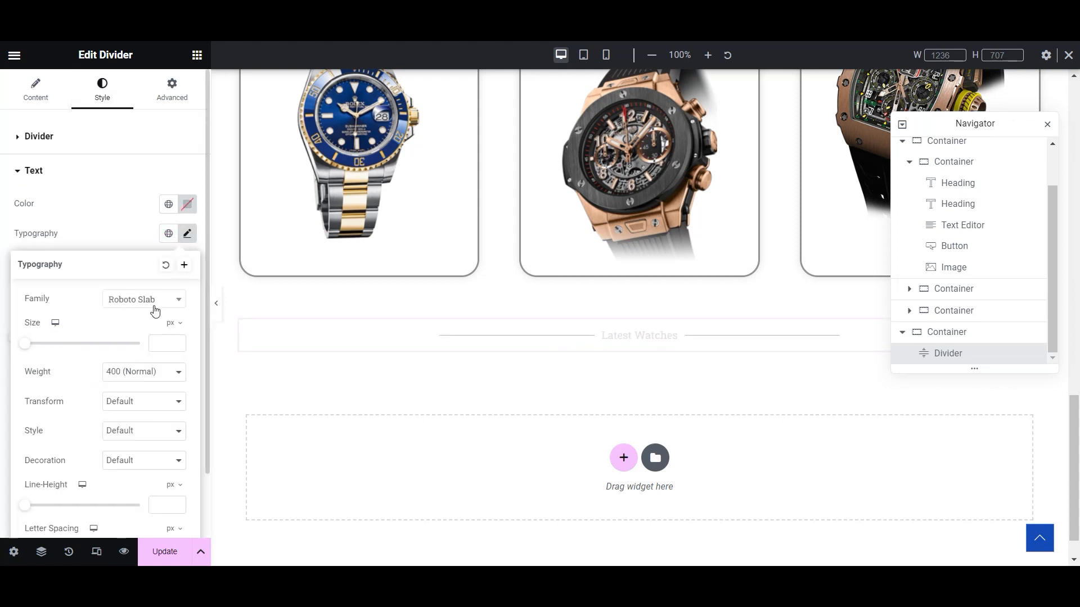
click(152, 299)
scroll(145, 382, up, 2)
click(125, 351)
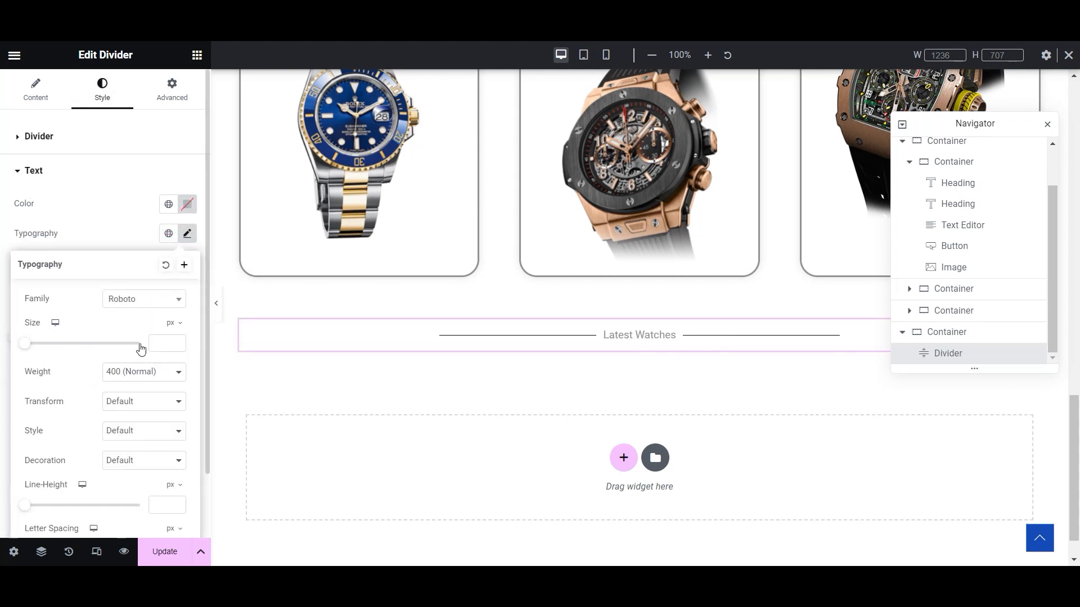
click(159, 344)
text(32)
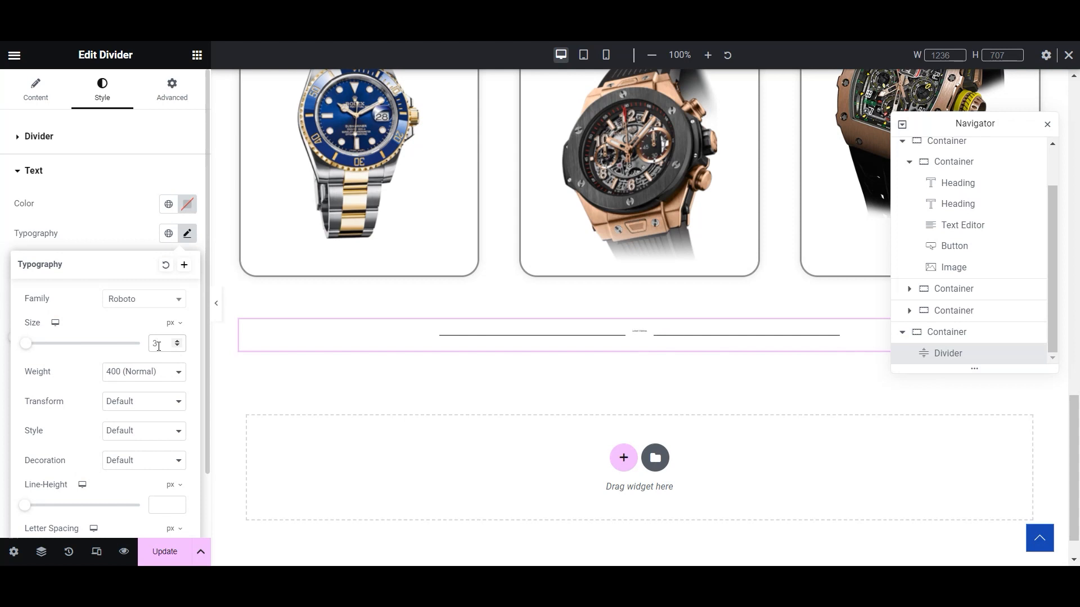
click(160, 383)
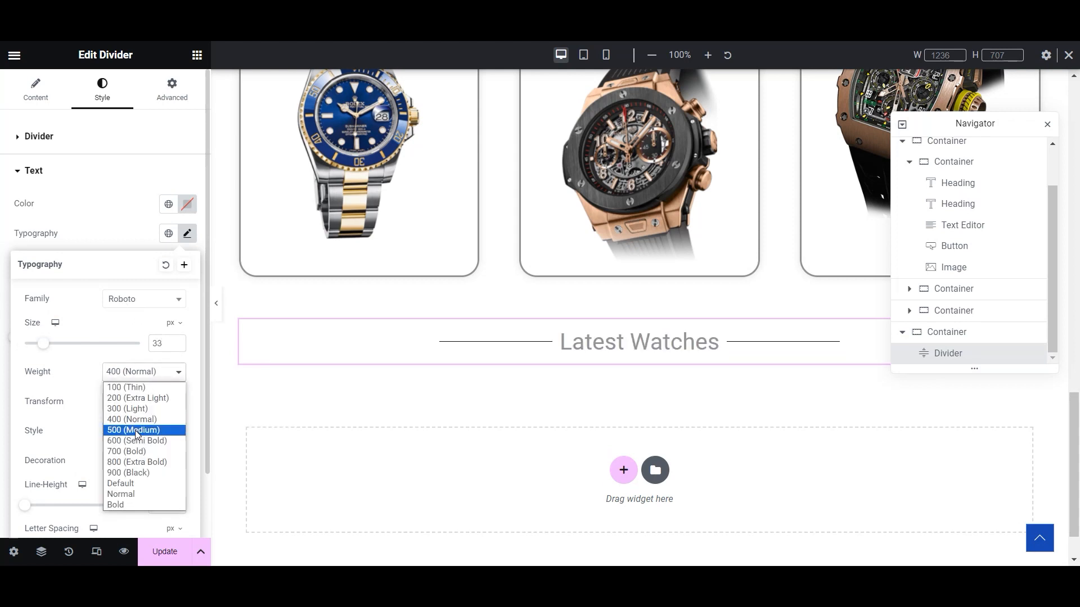
click(136, 439)
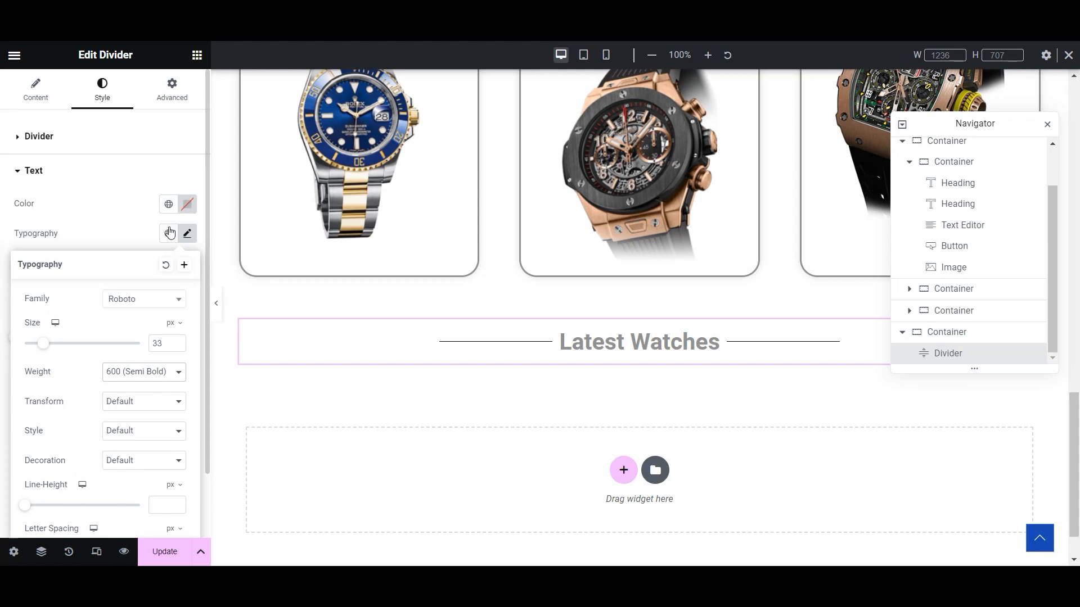
- Apply the global Theme Accent Color to the divider text
click(182, 207)
scroll(101, 311, down, 3)
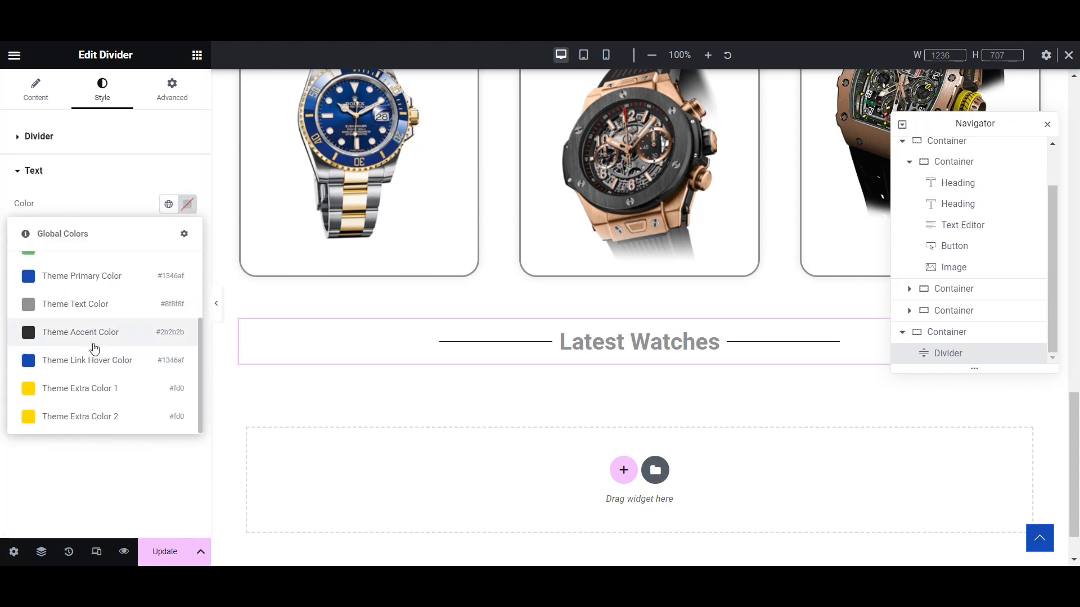
scroll(107, 337, up, 2)
scroll(106, 341, down, 2)
click(103, 332)
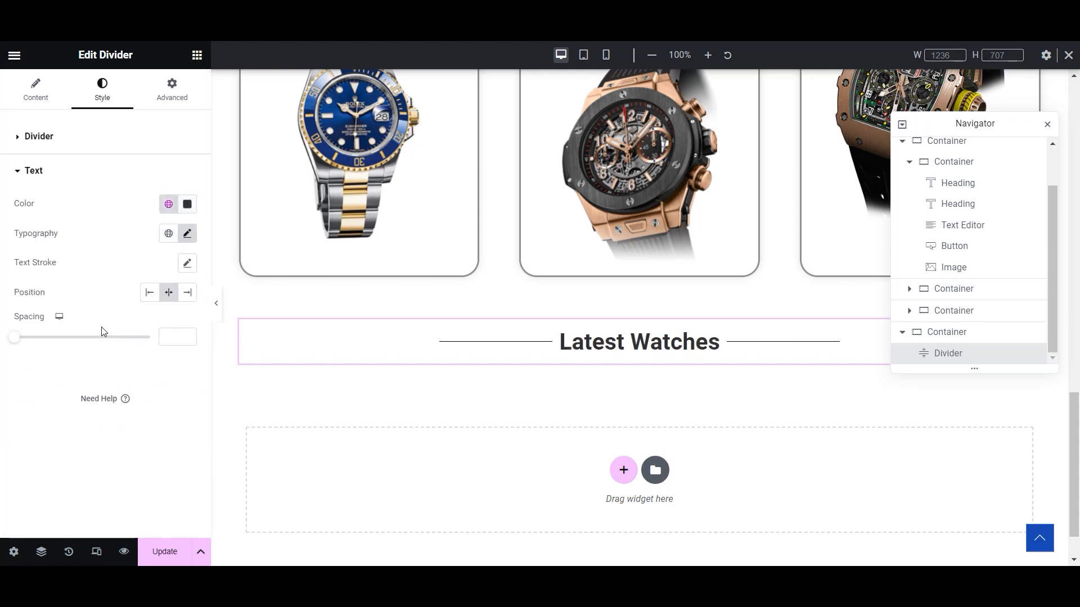
- Increase the divider text's font size to 35 px and update the page
click(188, 234)
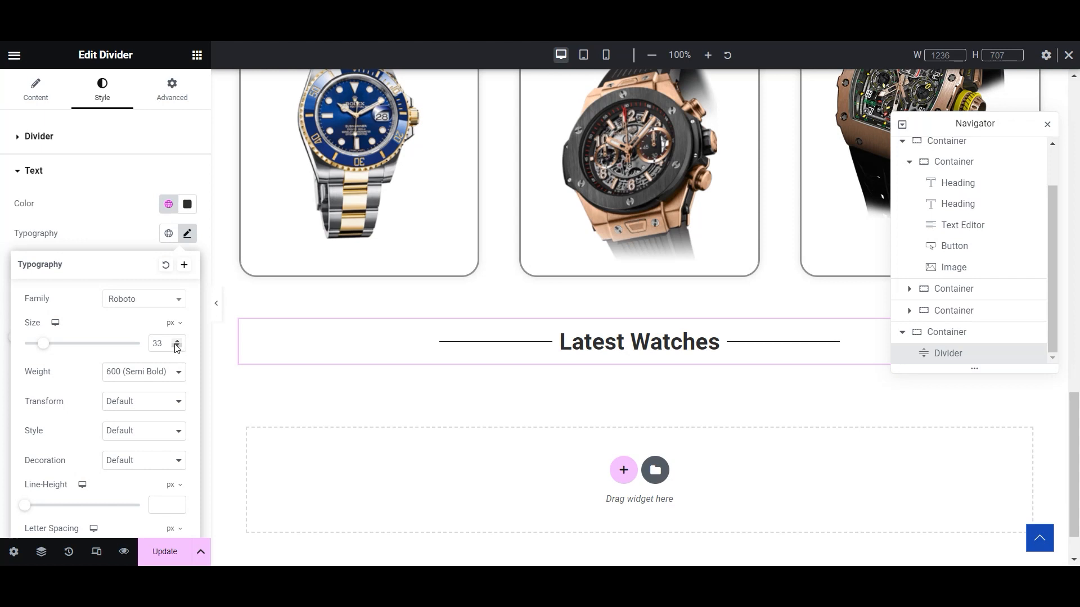
click(179, 341)
click(179, 341)
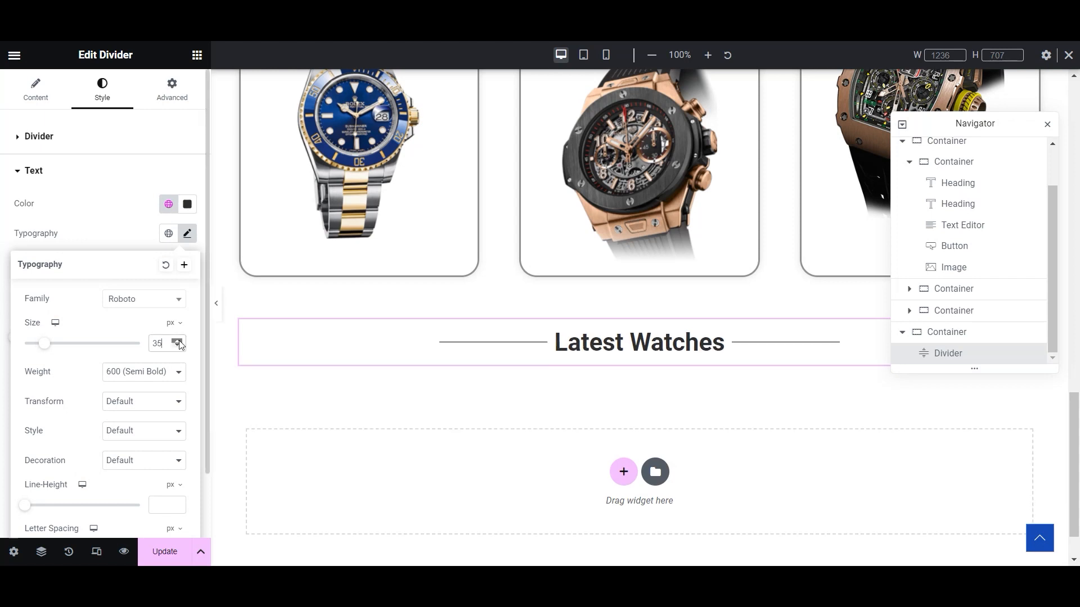
click(159, 553)
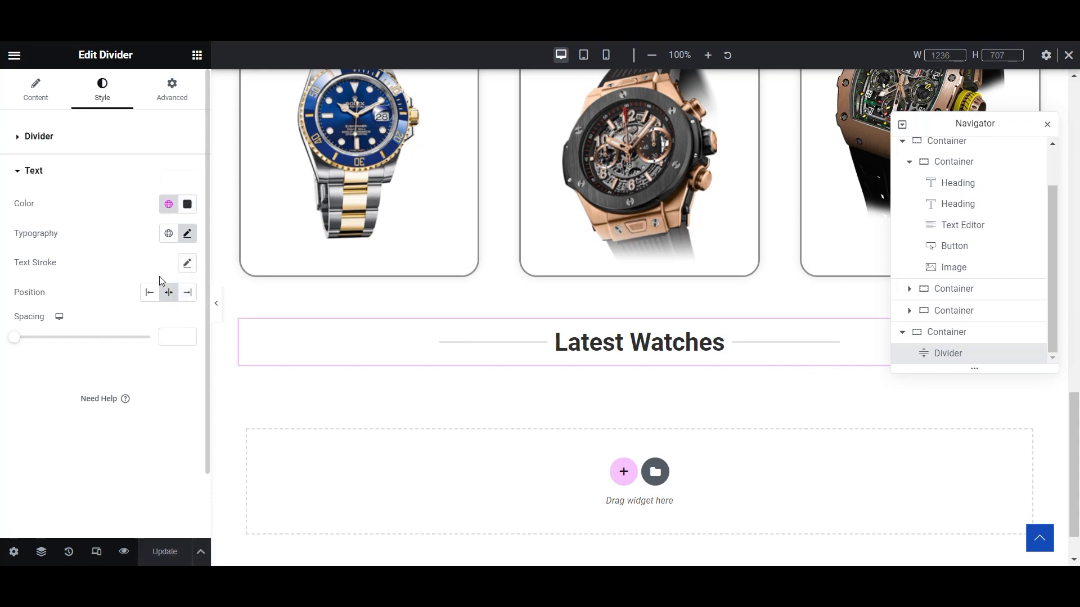
click(172, 99)
scroll(131, 243, down, 5)
scroll(145, 528, up, 5)
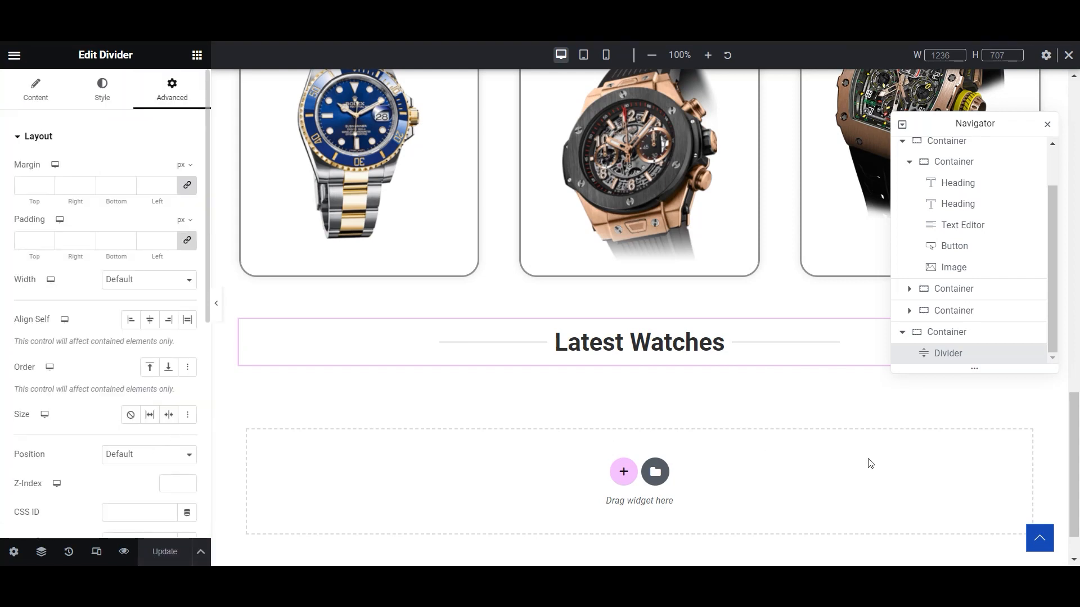
scroll(870, 463, up, 10)
scroll(853, 335, up, 5)
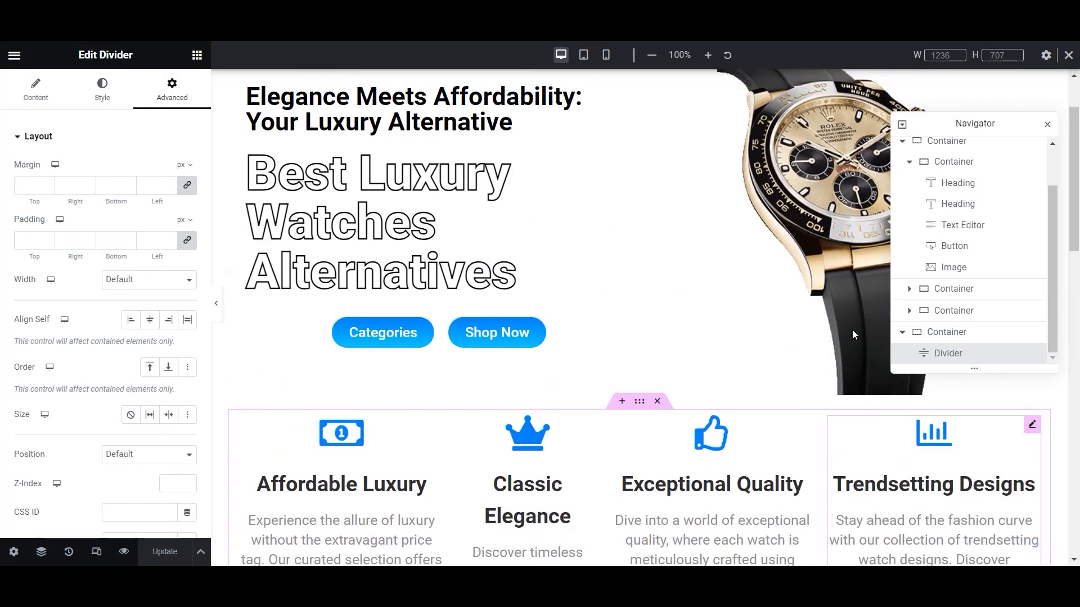
scroll(852, 332, down, 6)
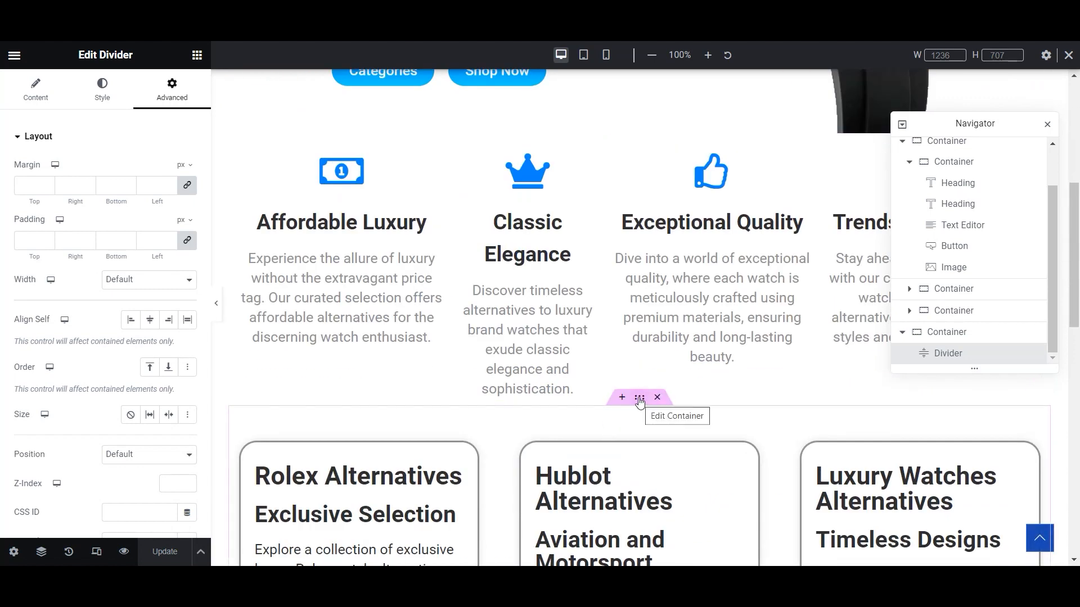
scroll(640, 400, up, 6)
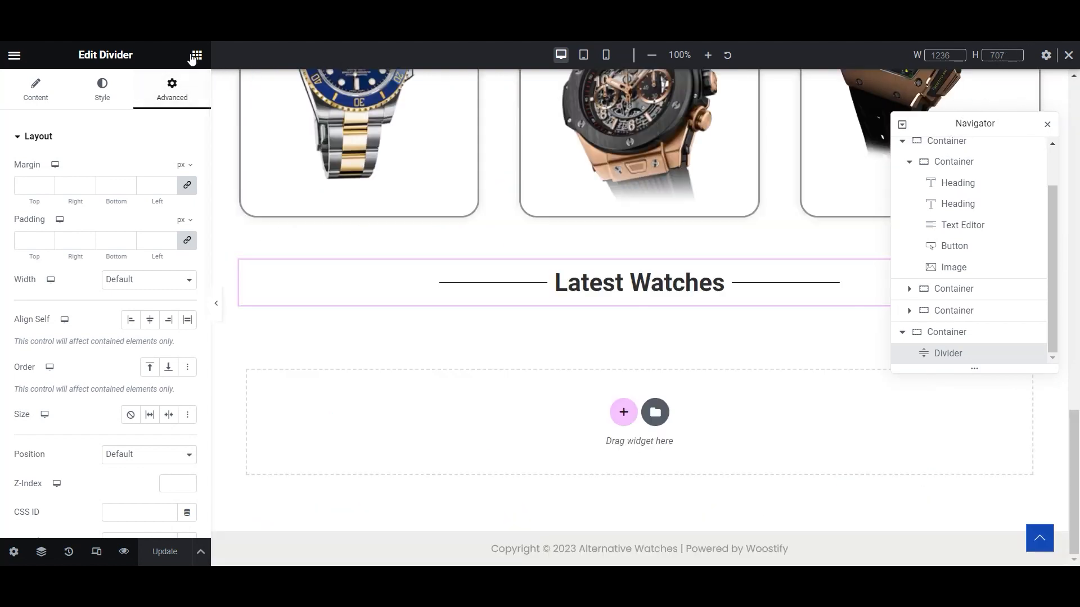
- Add a Text Editor widget below the Latest Watches divider and replace its placeholder text with the Affordable Luxury description
click(197, 55)
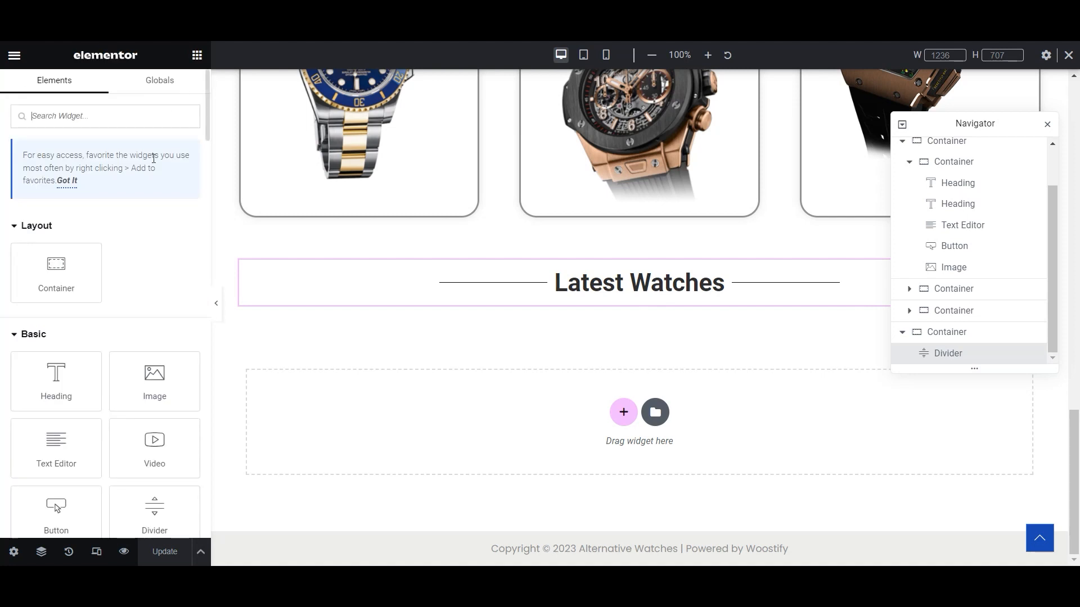
drag(71, 442, 581, 309)
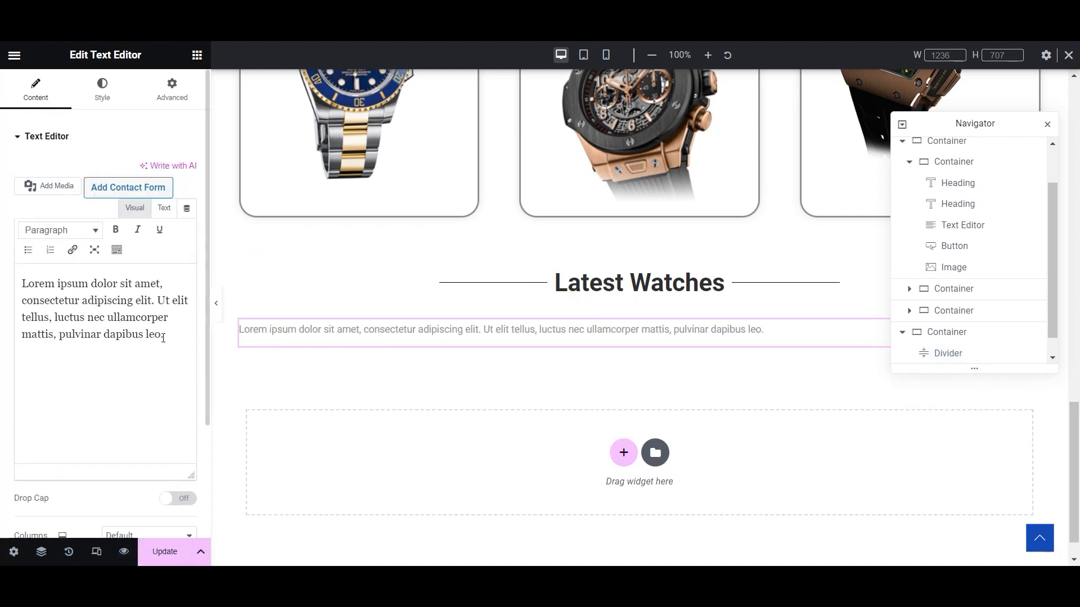
drag(164, 335, 5, 267)
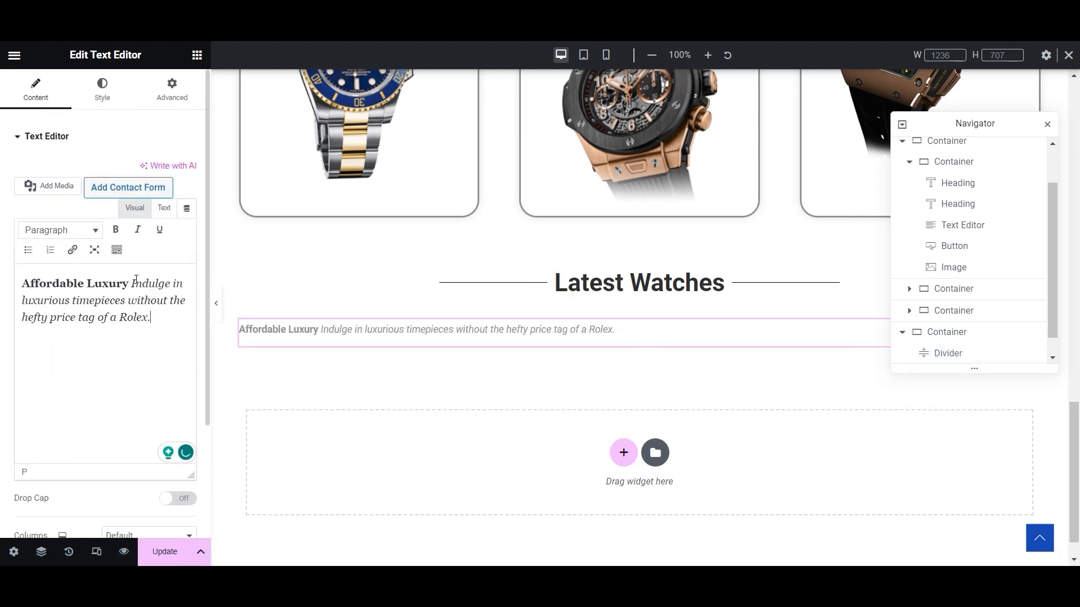
- Remove the bold from "Affordable Luxury" and the italics from the sentence beginning "Indulge in luxurious timepieces"
drag(132, 283, 23, 285)
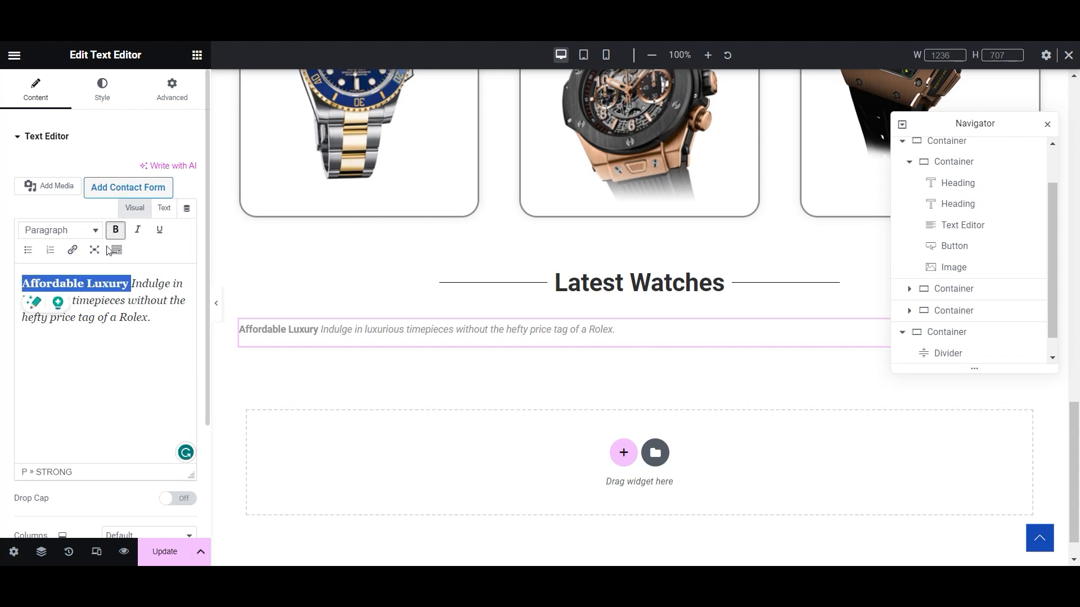
click(115, 229)
click(117, 283)
drag(117, 283, 152, 319)
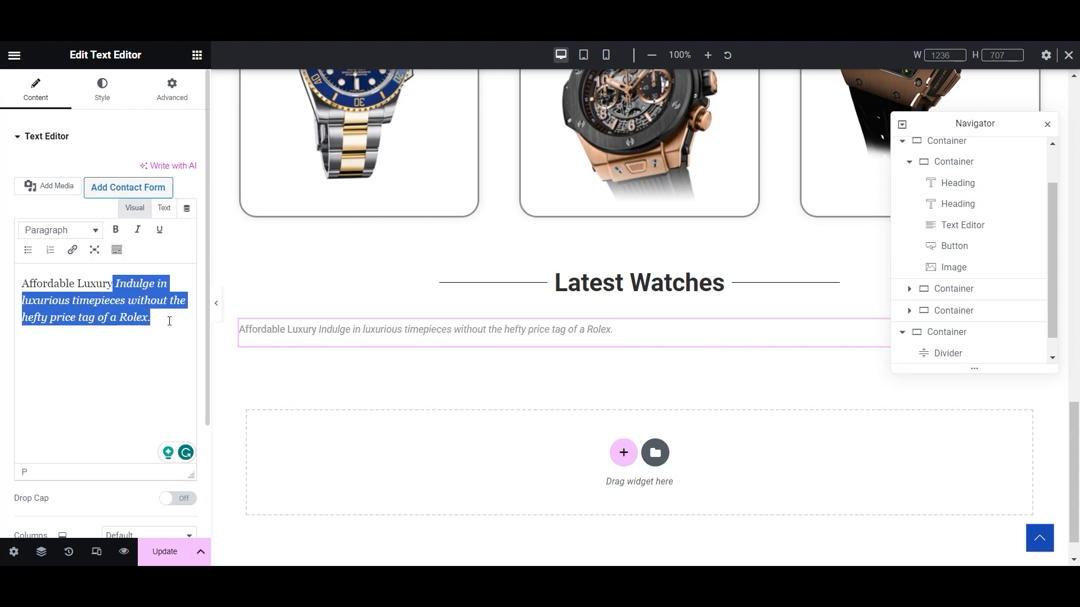
click(117, 281)
click(114, 281)
drag(152, 318, 115, 283)
click(138, 230)
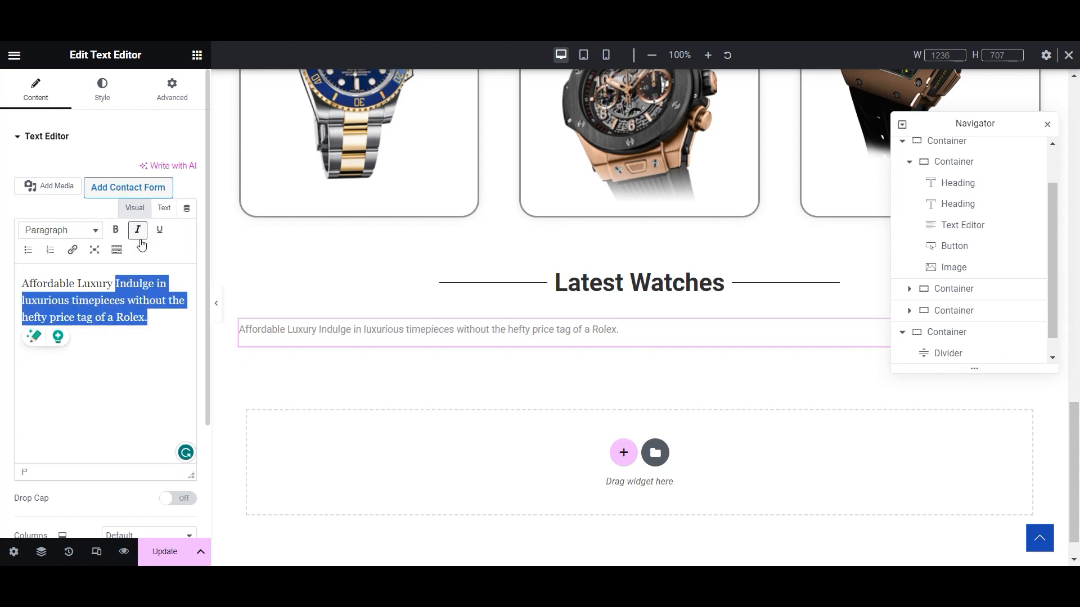
click(118, 285)
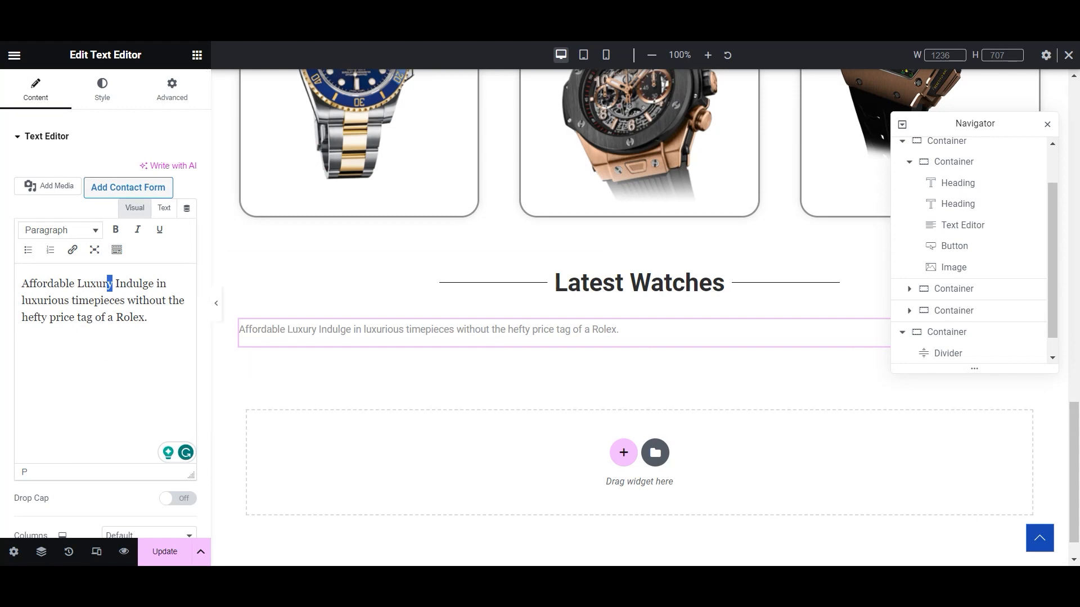
- Copy the High-Quality Materials item with its description from ChatGPT and paste it at the end of the Elementor text
click(476, 586)
drag(421, 229, 831, 257)
key(ctrl+c)
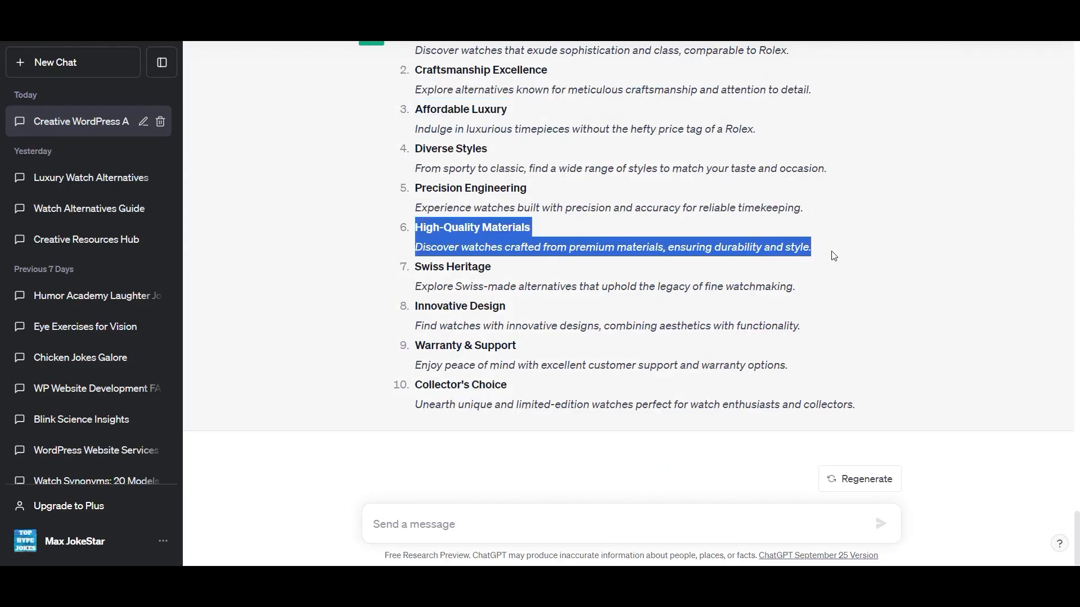
key(alt+Tab)
click(177, 325)
key(ctrl+v)
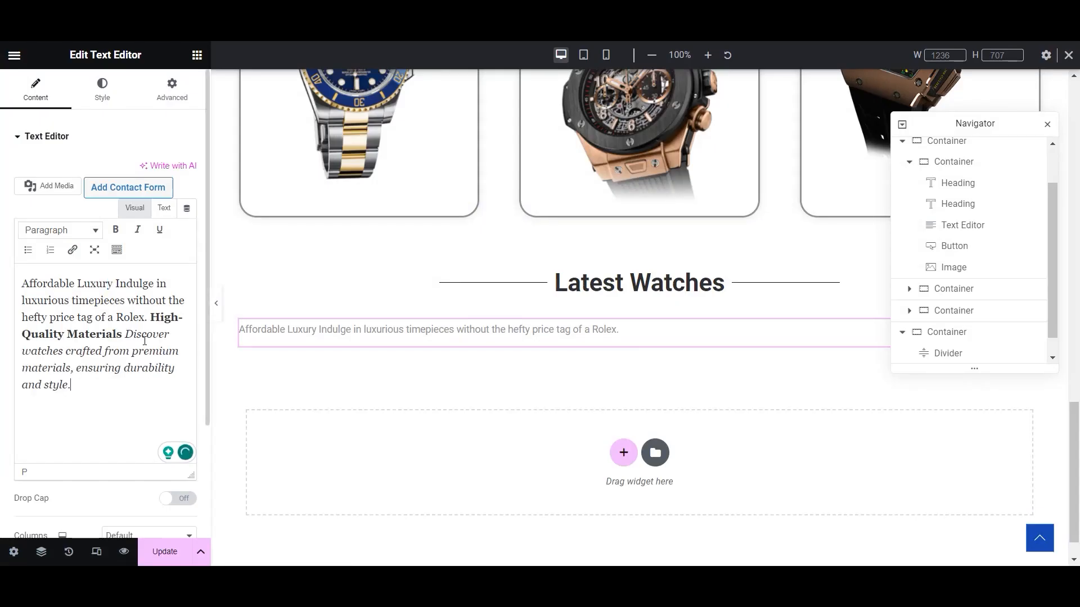
- Remove the bold and italics from the pasted High-Quality Materials text and delete the word "Discover", keeping a space before "watches"
drag(151, 319, 126, 338)
click(116, 229)
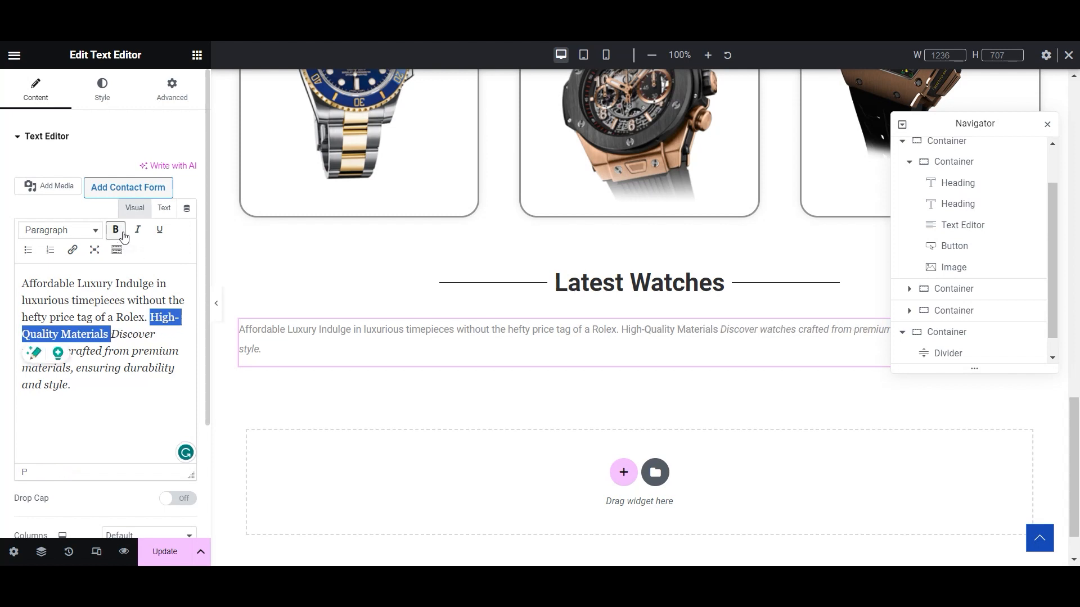
click(112, 327)
drag(111, 334, 156, 335)
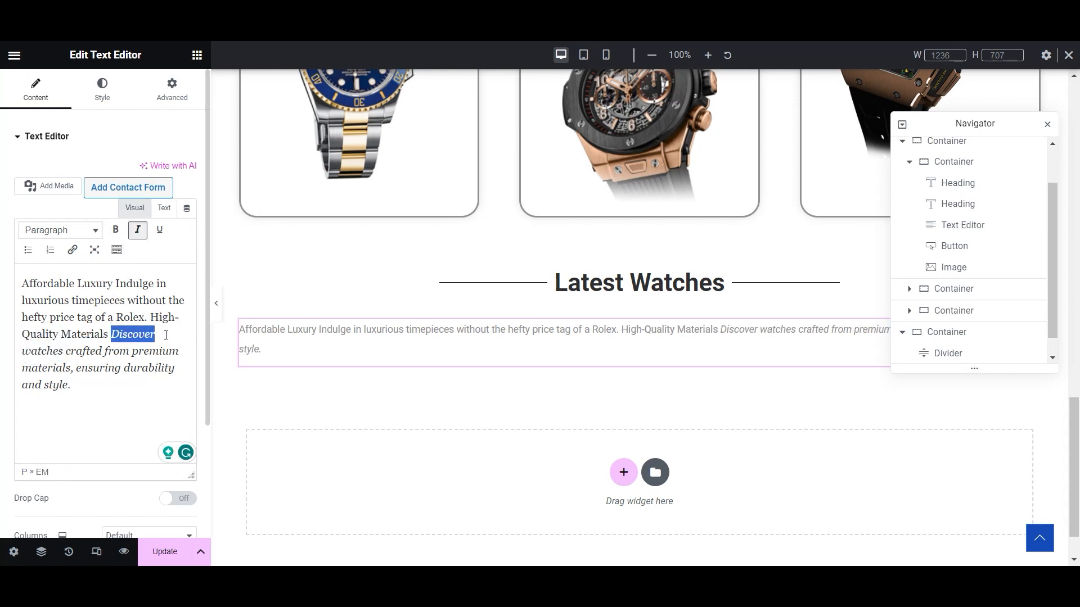
key(BackSpace)
drag(172, 375, 111, 334)
click(137, 229)
click(145, 368)
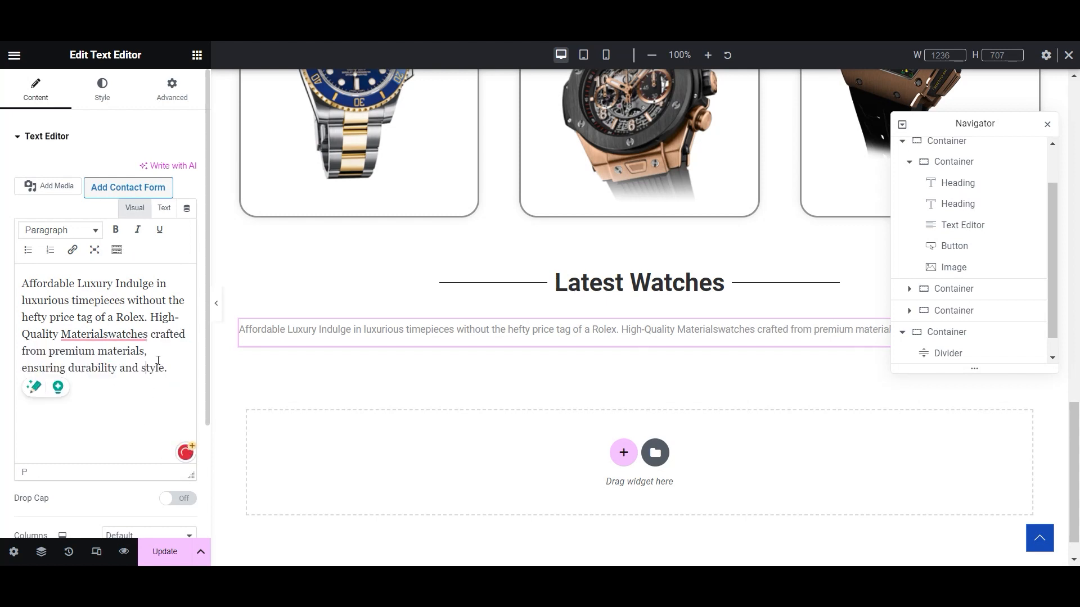
click(109, 335)
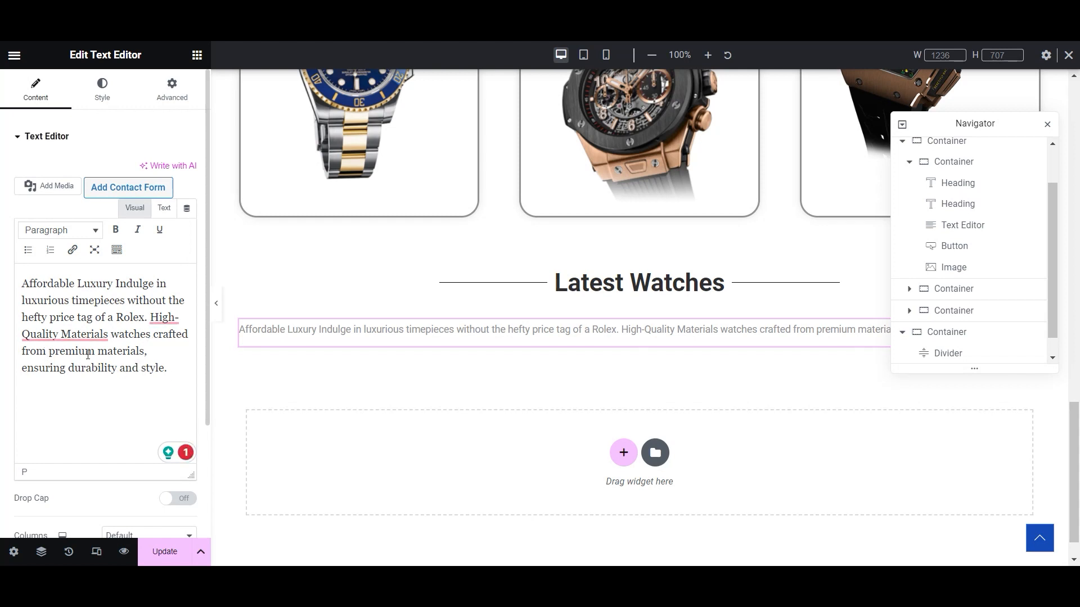
- Replace "from premium materials, ensuring" with "to ensure" in the last sentence of the description
drag(147, 352, 22, 352)
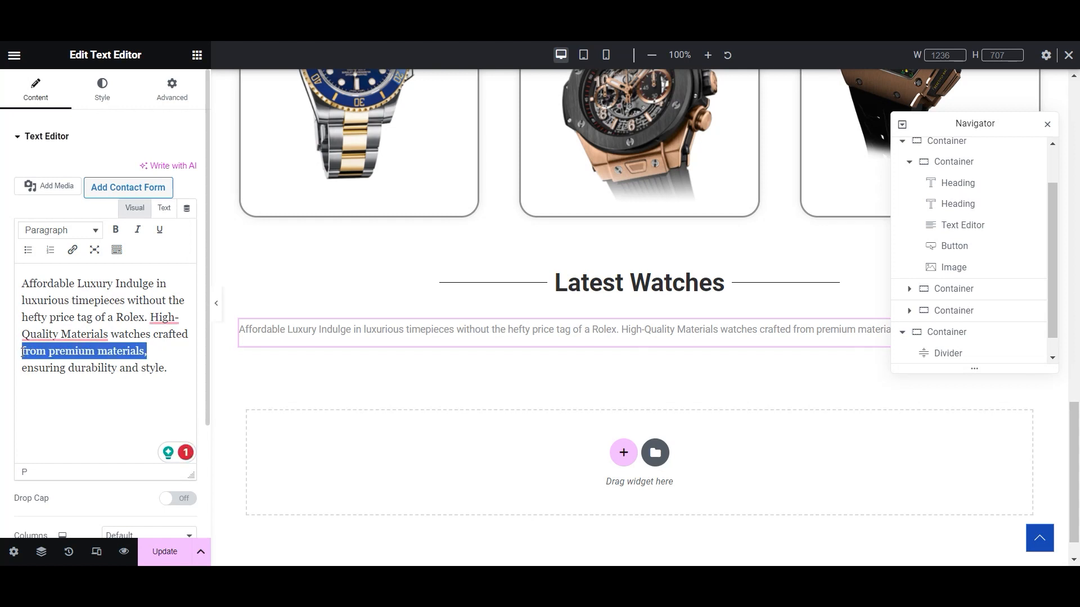
key(BackSpace)
click(55, 366)
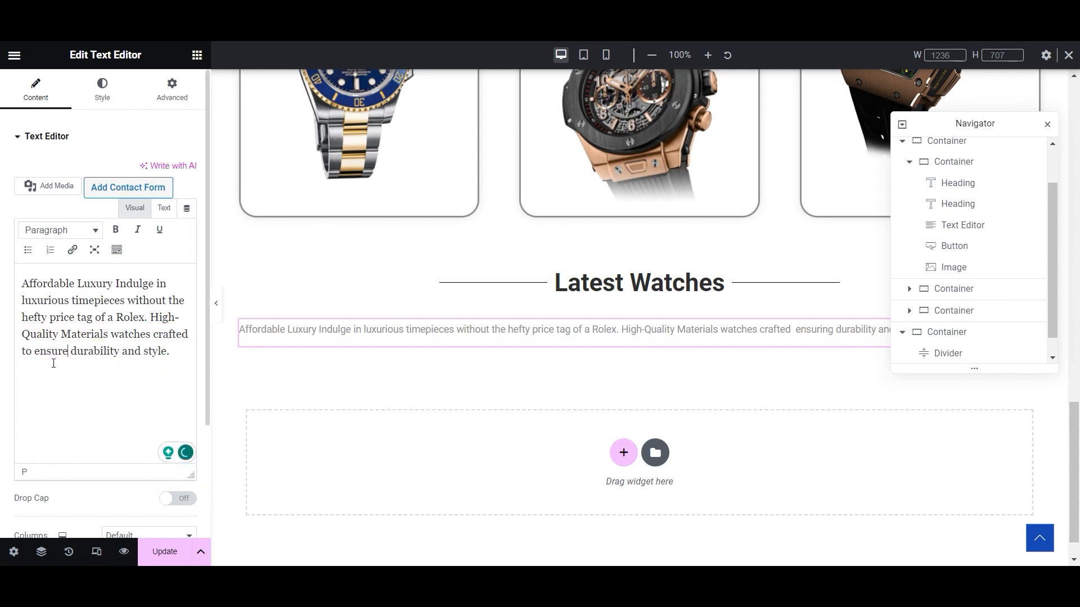
- Set the font size of the description below the Latest Watches divider to 20 px
drag(169, 352, 21, 281)
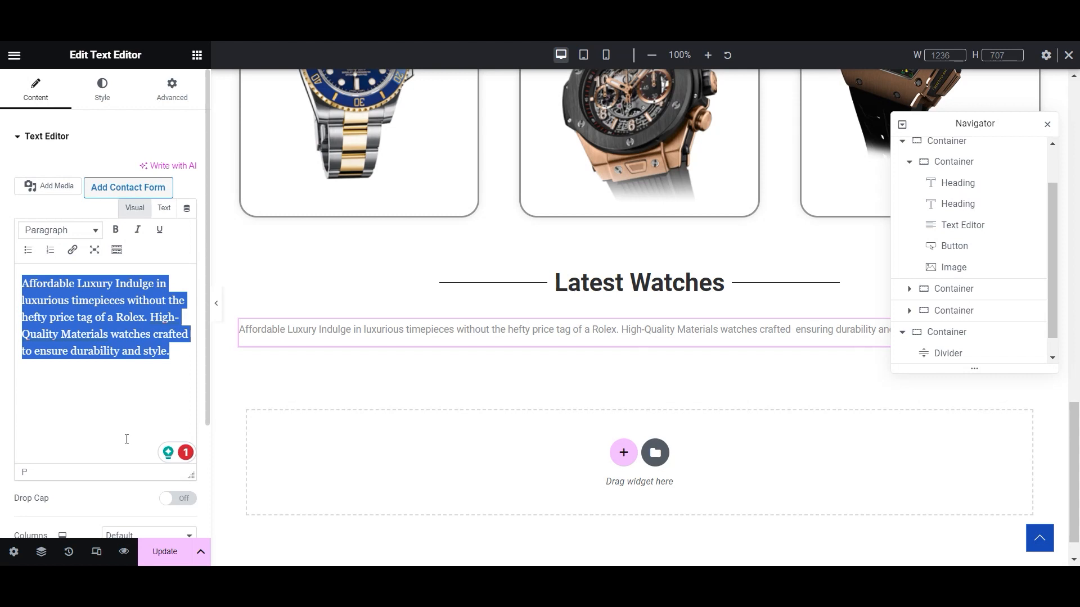
scroll(127, 414, down, 3)
scroll(115, 225, up, 2)
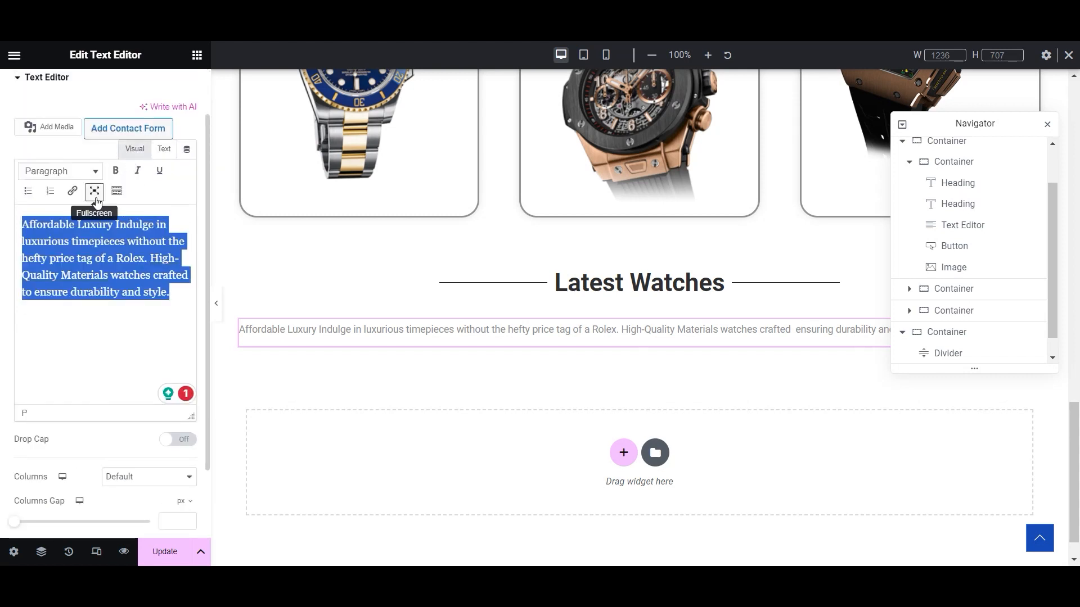
scroll(101, 198, up, 1)
click(272, 330)
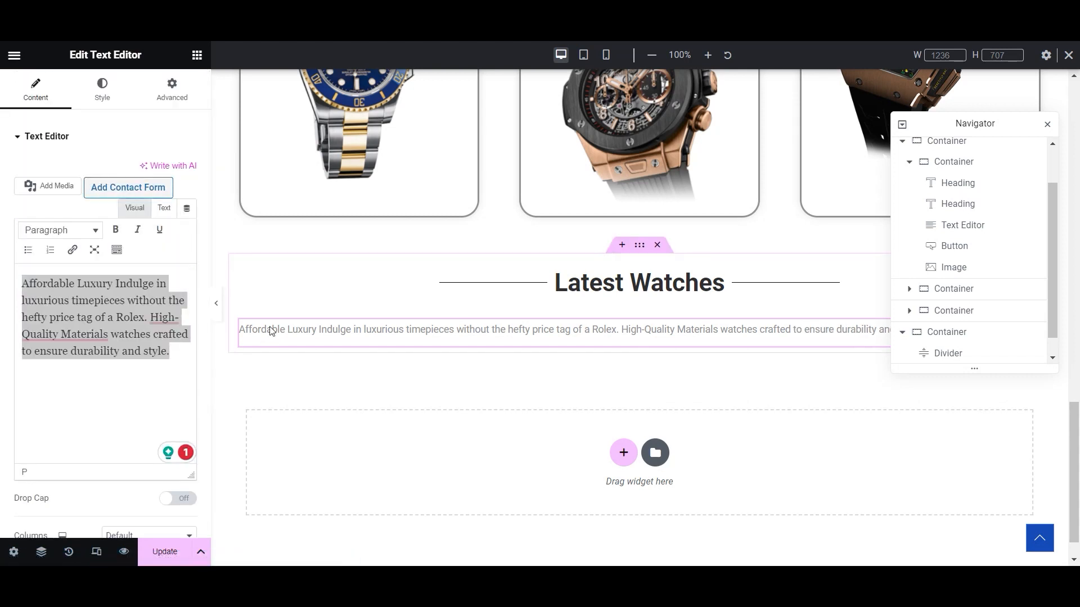
click(18, 138)
click(18, 138)
click(101, 89)
click(187, 230)
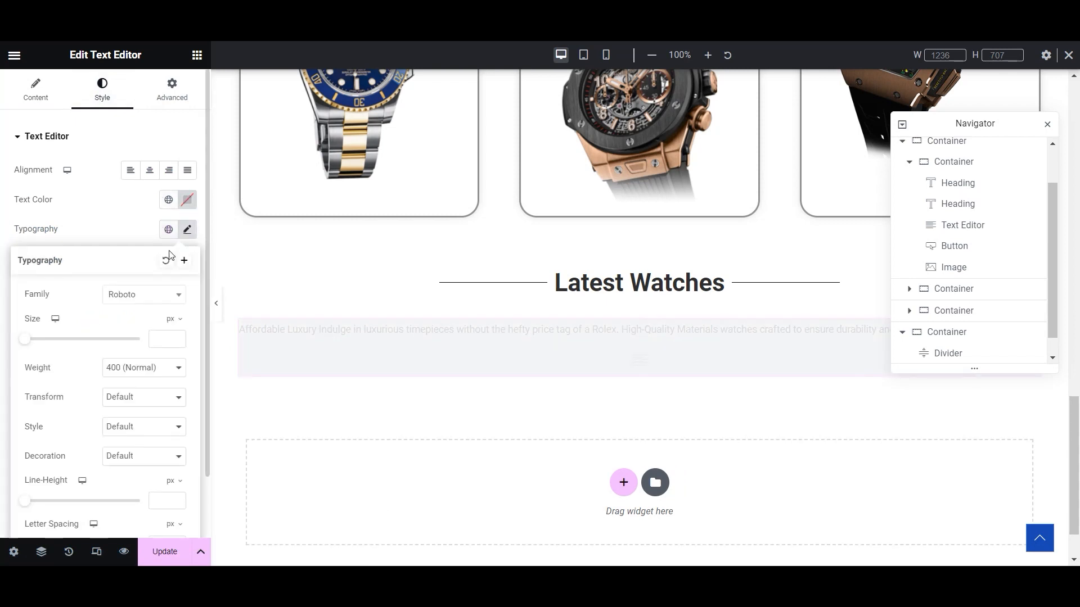
text(20)
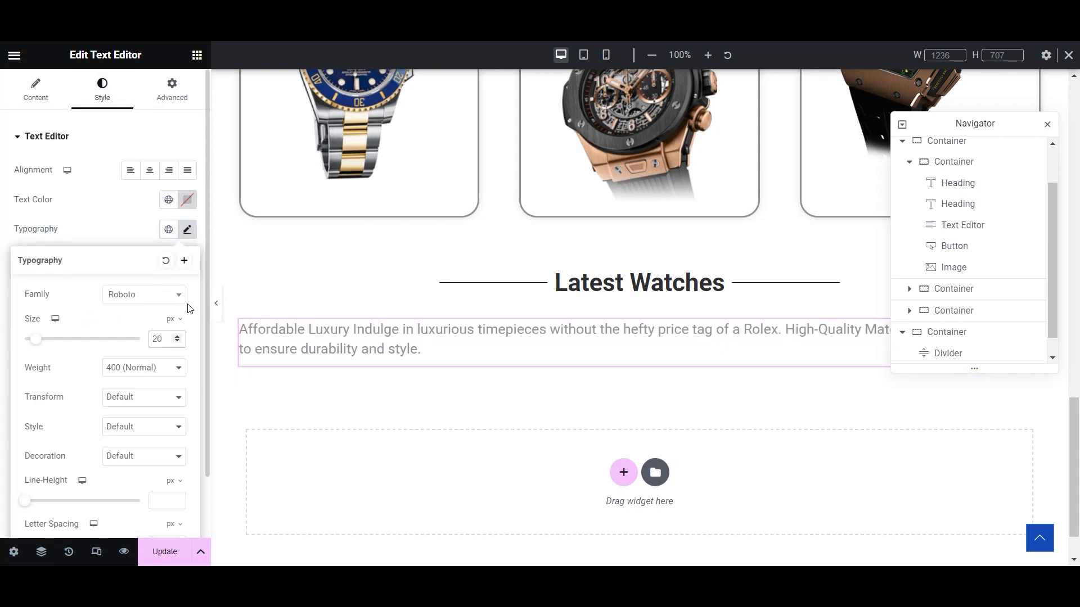
- Apply the global Theme Accent Color to the description text and update the page
click(119, 227)
click(168, 200)
scroll(106, 338, down, 1)
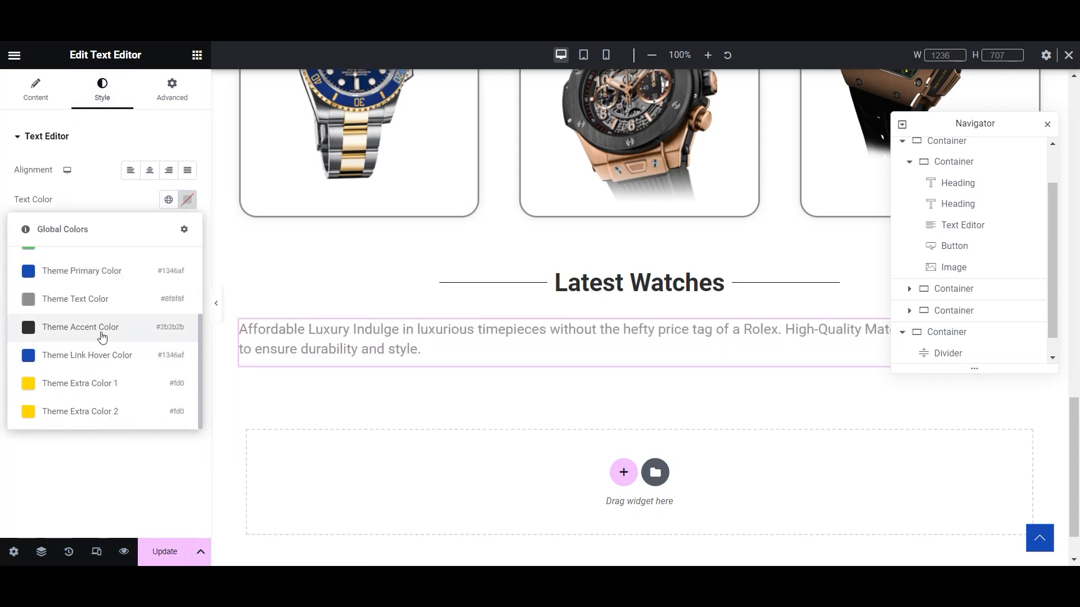
click(104, 326)
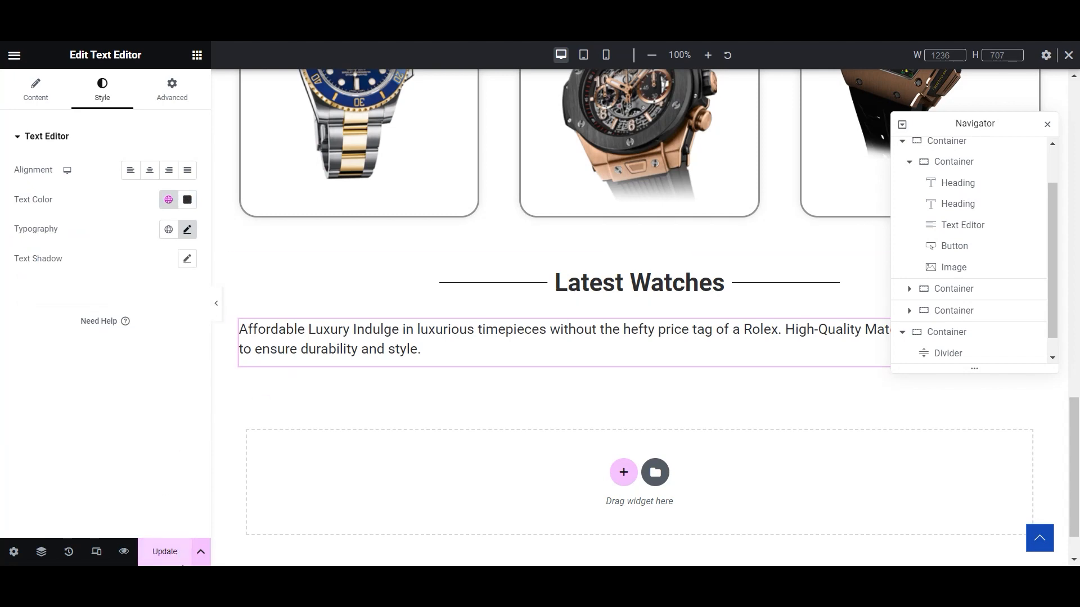
click(169, 580)
click(665, 366)
click(169, 552)
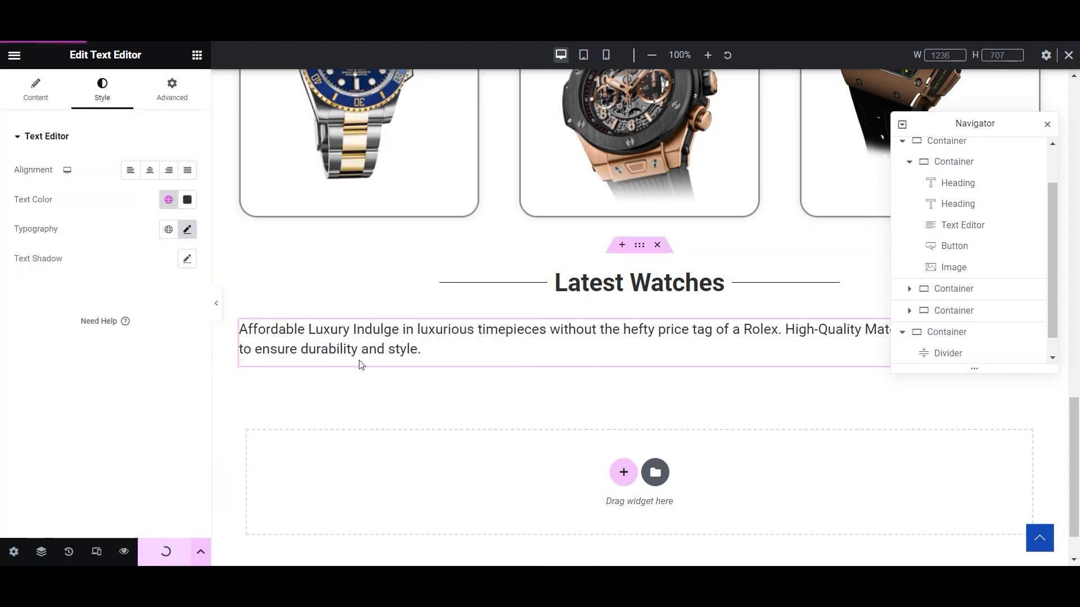
- Find the Shortcode widget and place it below the description in the Latest Watches container
scroll(510, 351, up, 3)
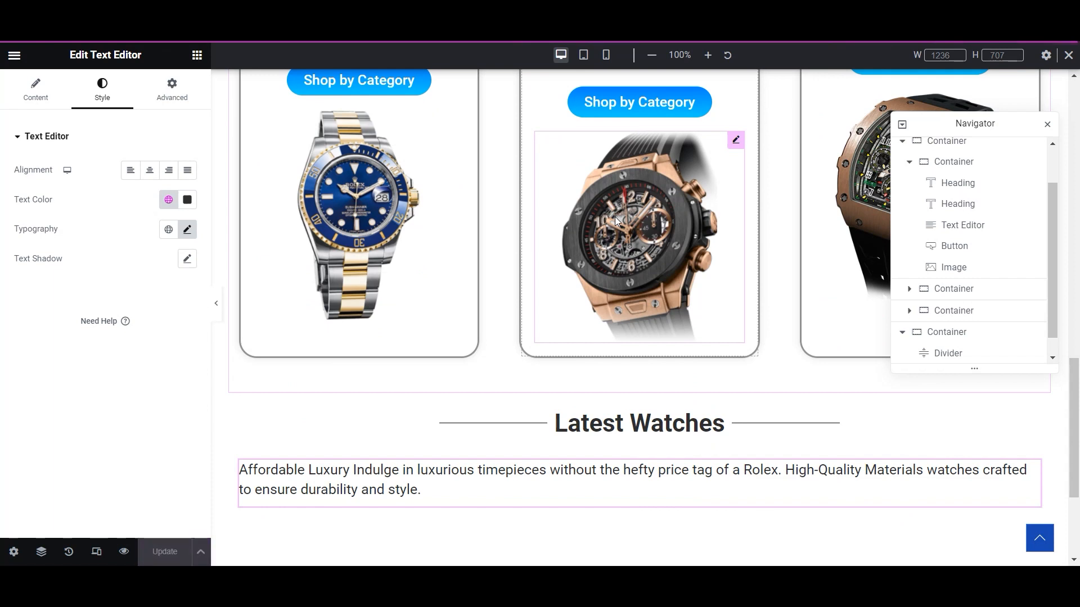
click(946, 332)
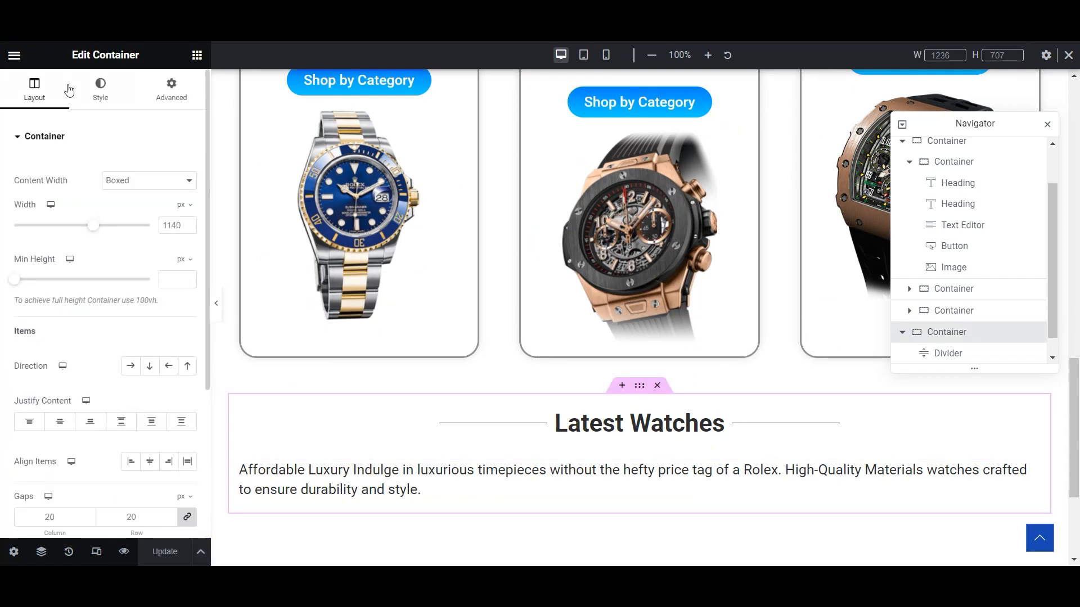
click(196, 55)
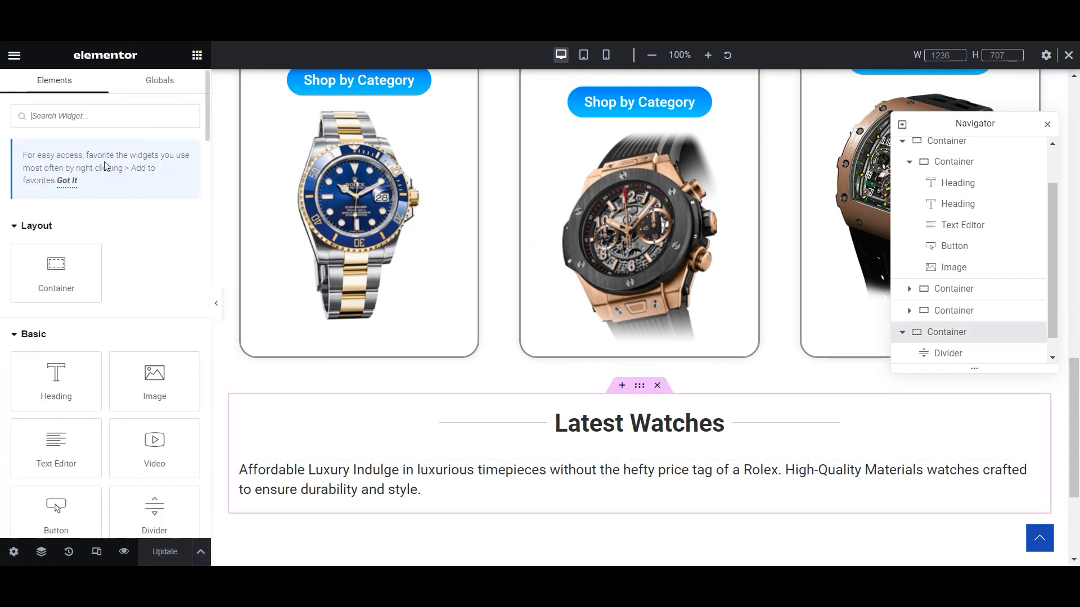
click(96, 123)
text(short)
drag(87, 256, 374, 514)
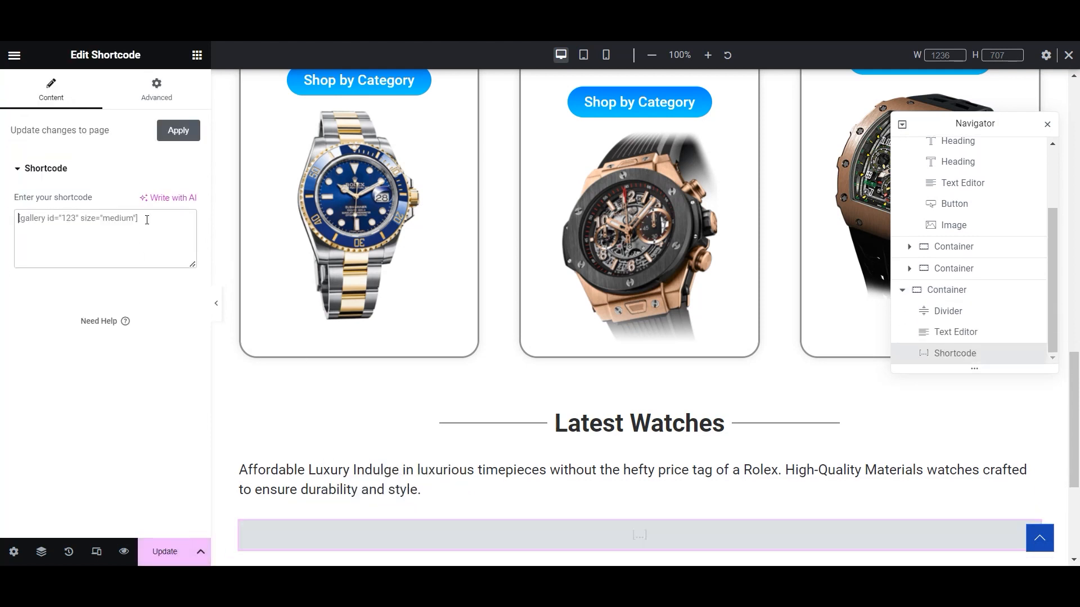
- Copy the Category Product Shortcode from the Word document and paste it into the Shortcode widget in Elementor
key(alt+Tab)
drag(662, 221, 324, 209)
key(ctrl+c)
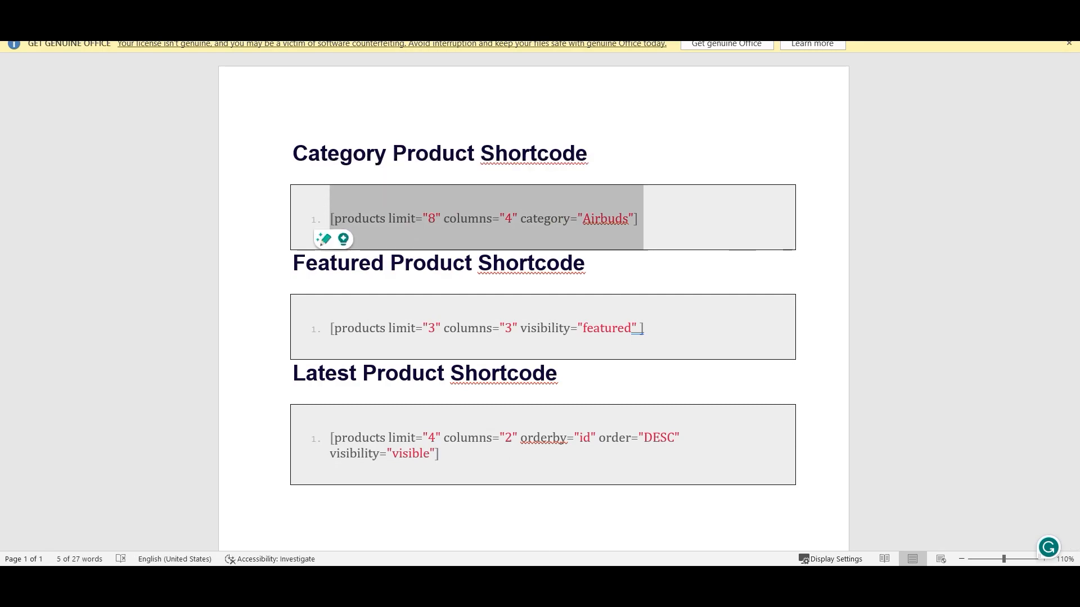
key(alt+Tab)
key(ctrl+v)
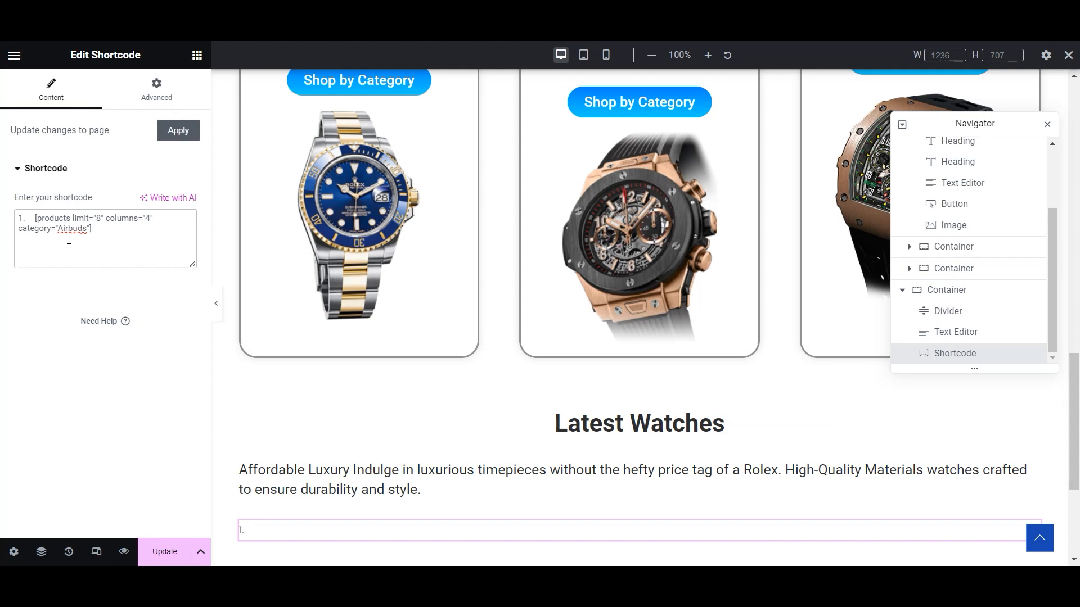
- Change the shortcode's category to "Rolex" and update the page
drag(64, 226, 83, 229)
text(Rolex)
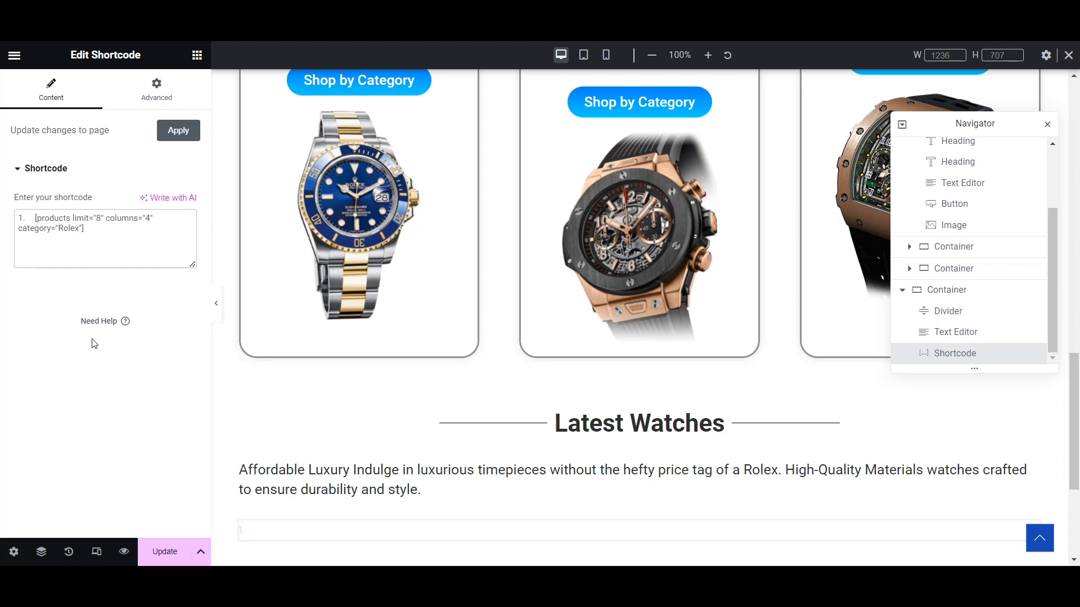
click(165, 551)
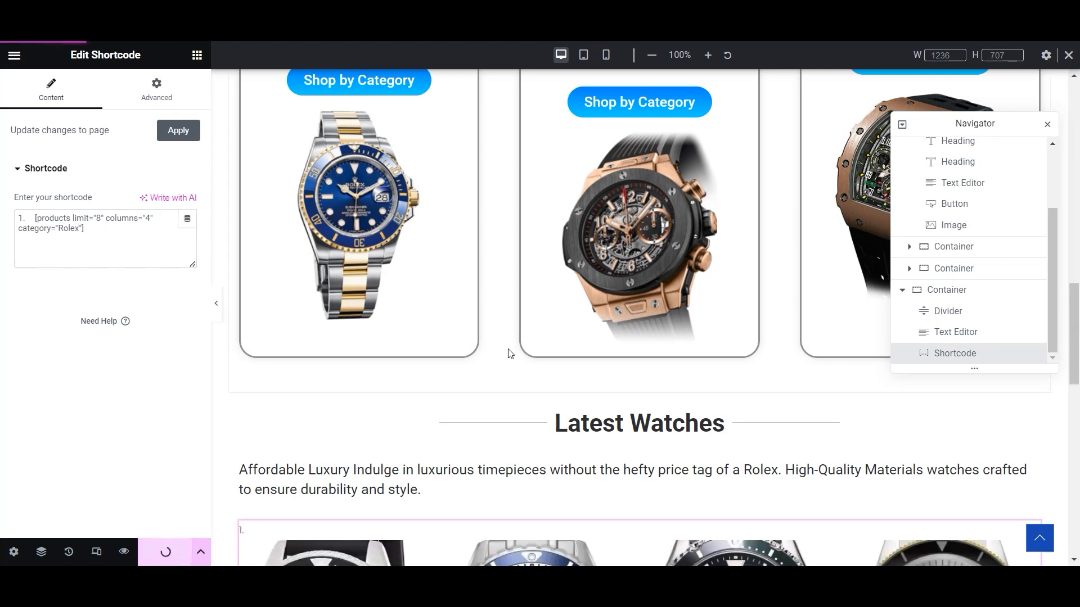
- Set the product limit in the Latest Watches shortcode to 4 and update the page
scroll(508, 352, down, 9)
scroll(490, 398, up, 4)
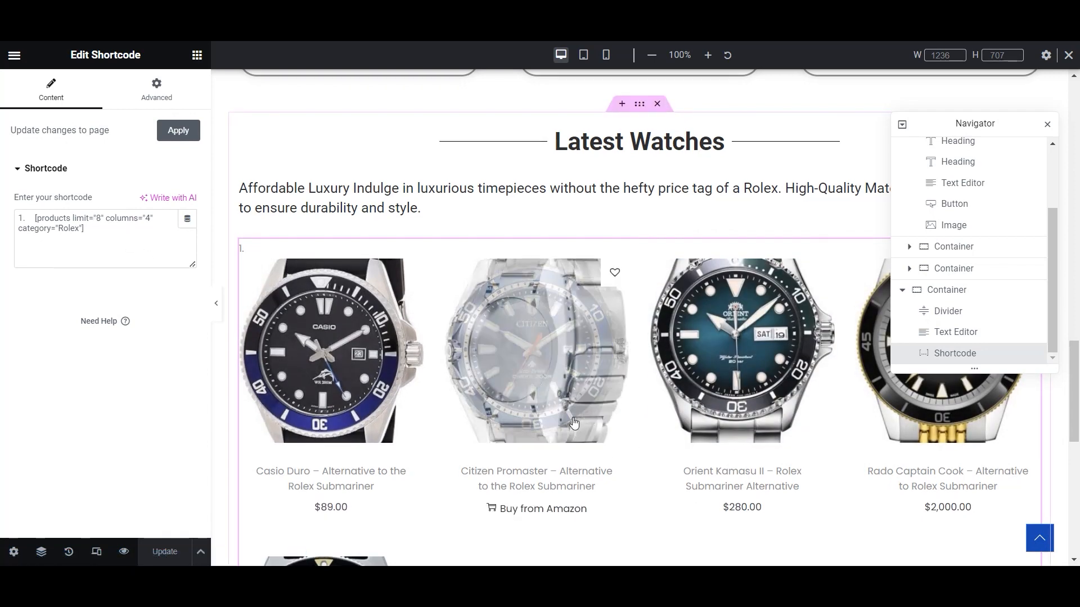
scroll(575, 422, down, 3)
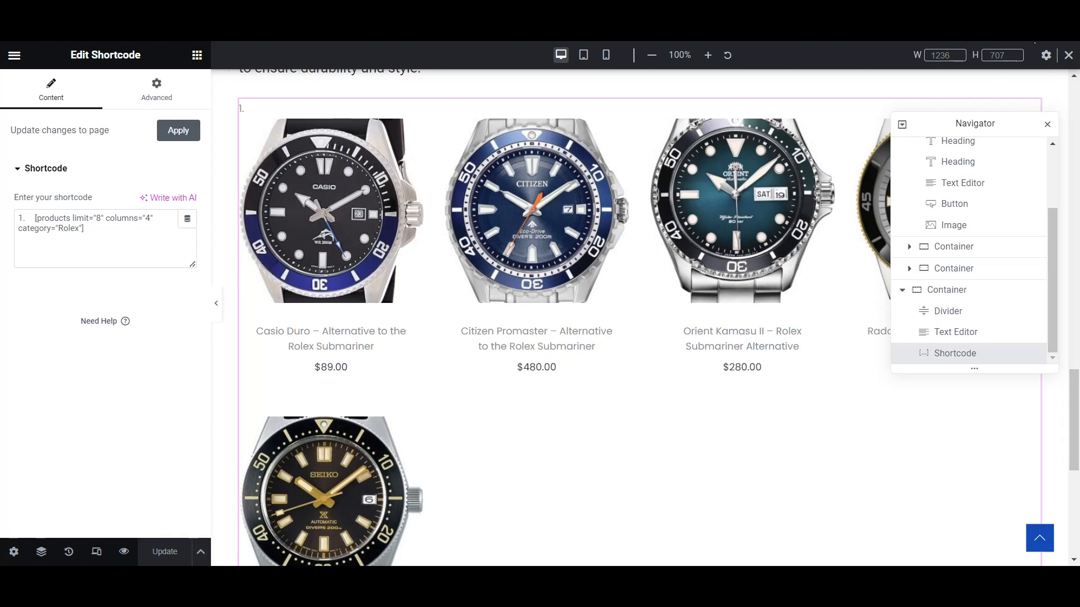
scroll(537, 338, up, 2)
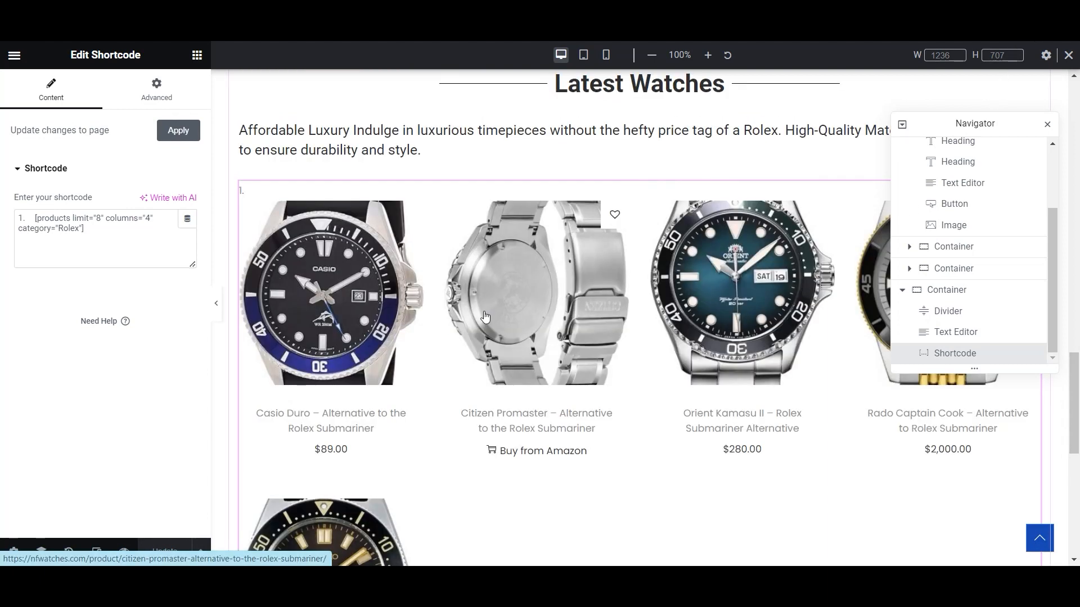
double_click(97, 218)
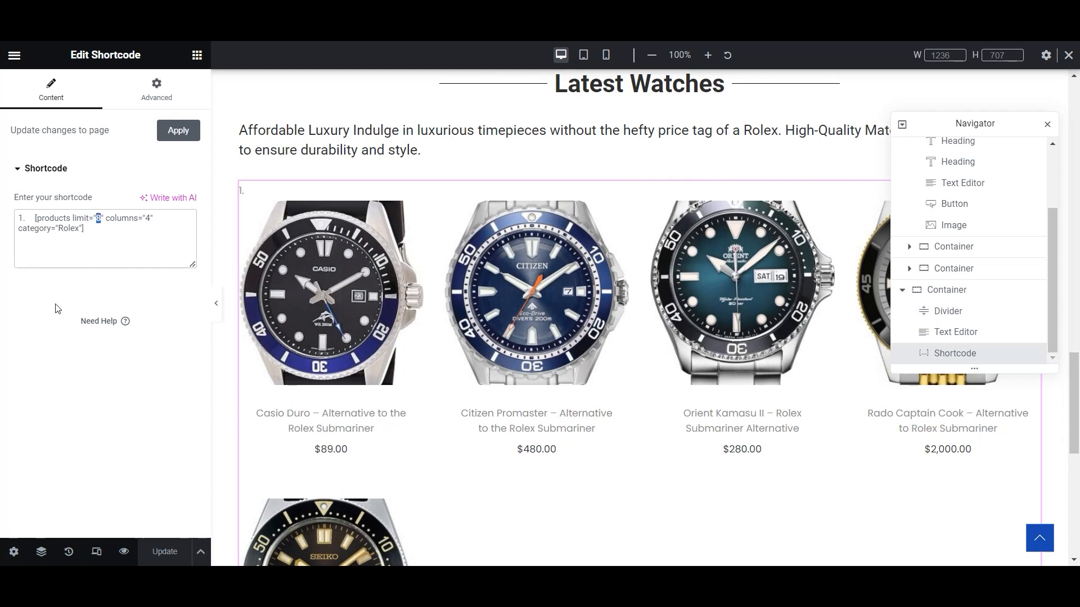
text(4)
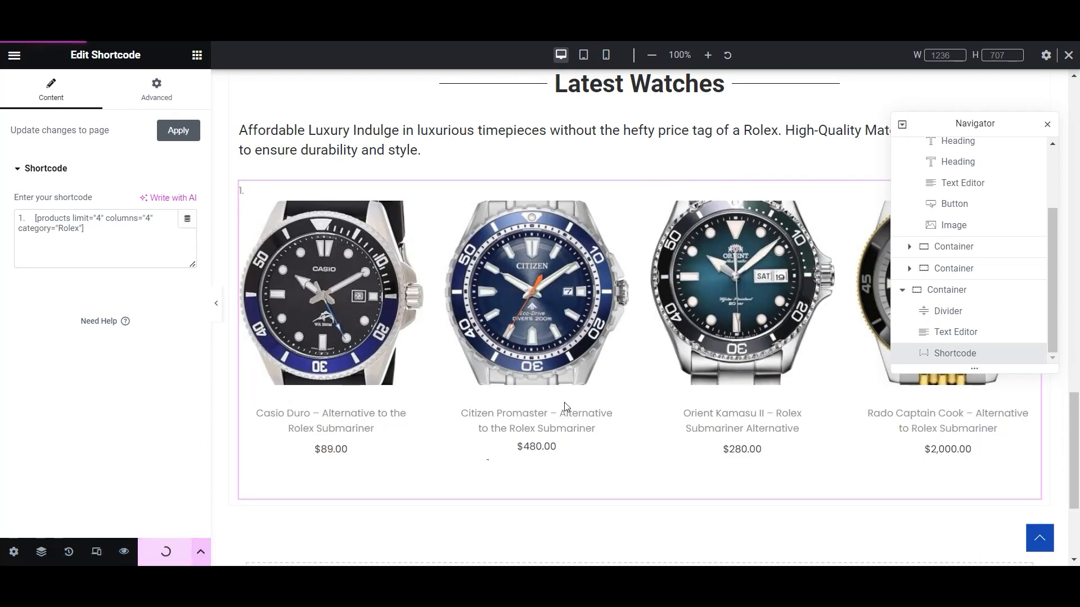
- Unlink the Latest Watches container's padding, set 20 px at top and bottom with 0 on the sides, and update the page
scroll(566, 406, up, 3)
click(639, 187)
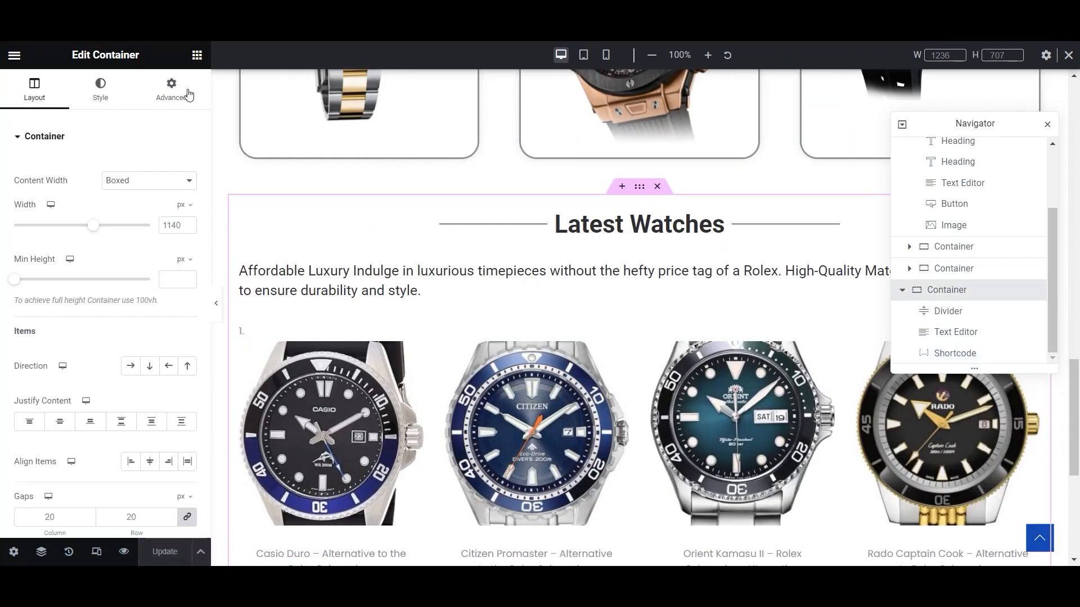
click(188, 94)
click(187, 241)
click(54, 240)
text(9)
click(48, 240)
click(49, 239)
click(48, 240)
click(48, 239)
click(48, 239)
click(48, 239)
click(48, 239)
click(49, 239)
click(48, 240)
click(129, 238)
click(130, 238)
click(130, 238)
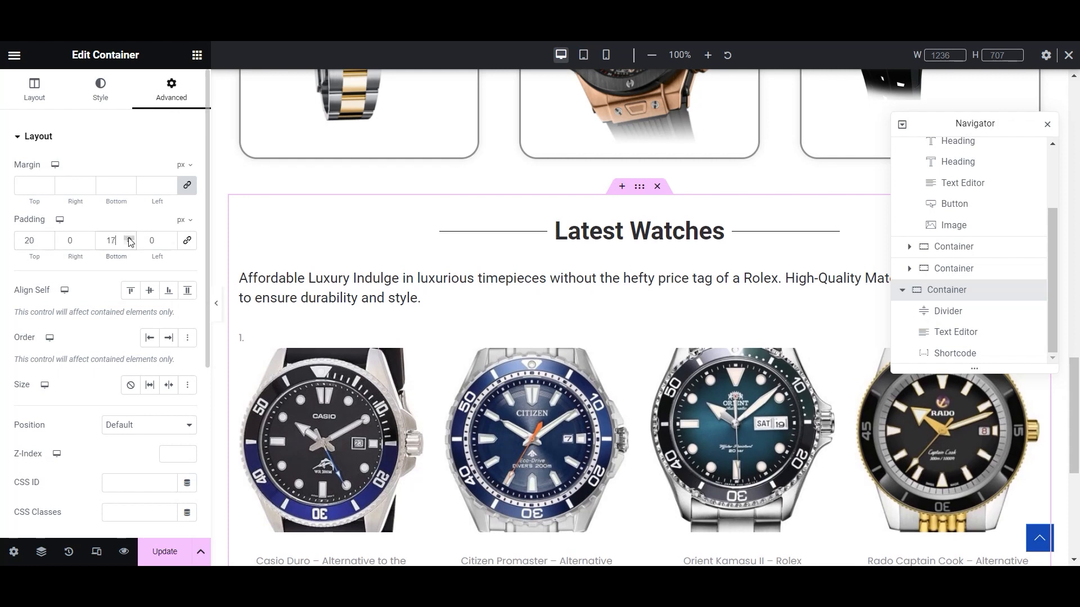
key(ctrl+s)
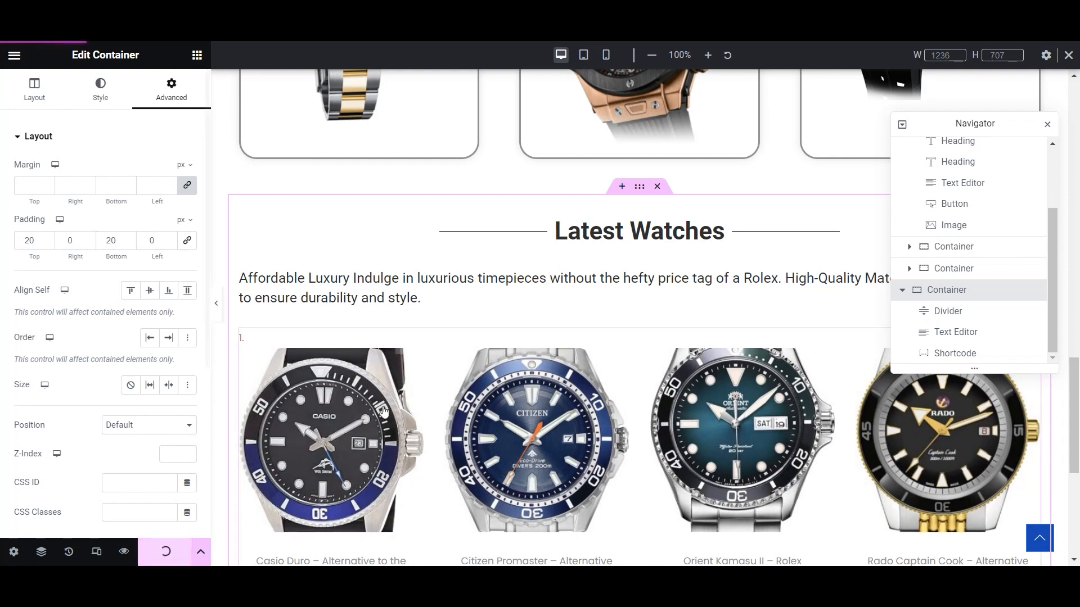
- Switch from the Elementor editor to the WordPress Pages list
scroll(639, 369, down, 5)
scroll(639, 370, up, 6)
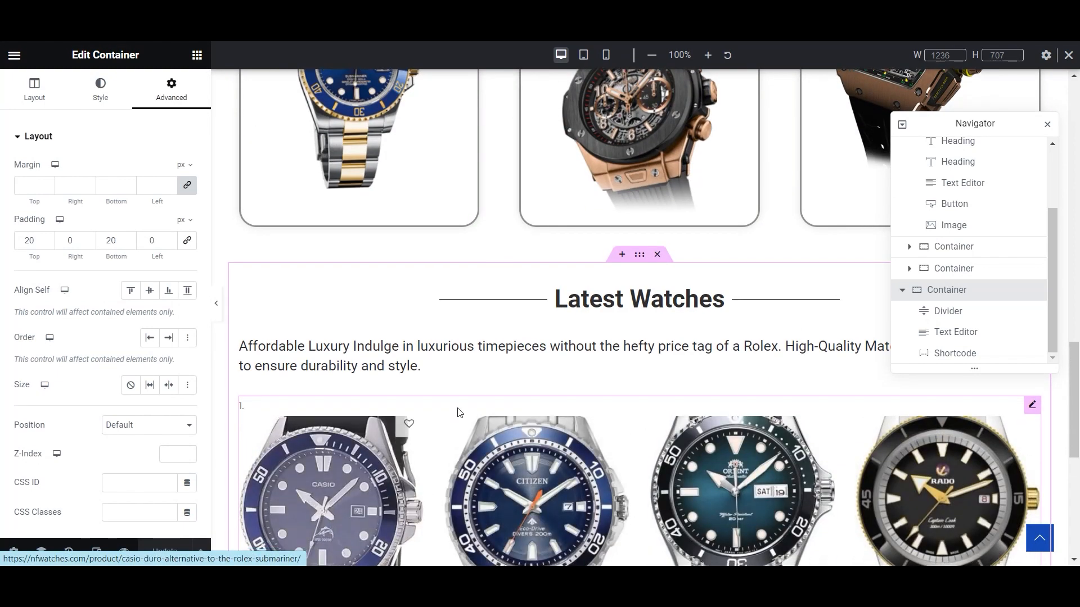
scroll(458, 412, down, 6)
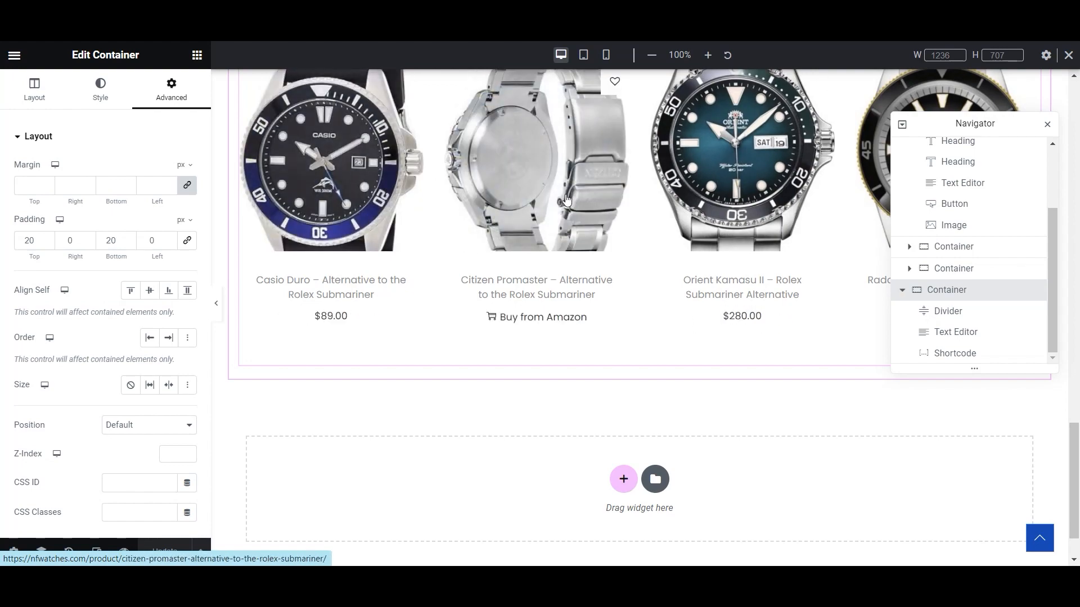
scroll(655, 331, up, 5)
scroll(659, 356, up, 10)
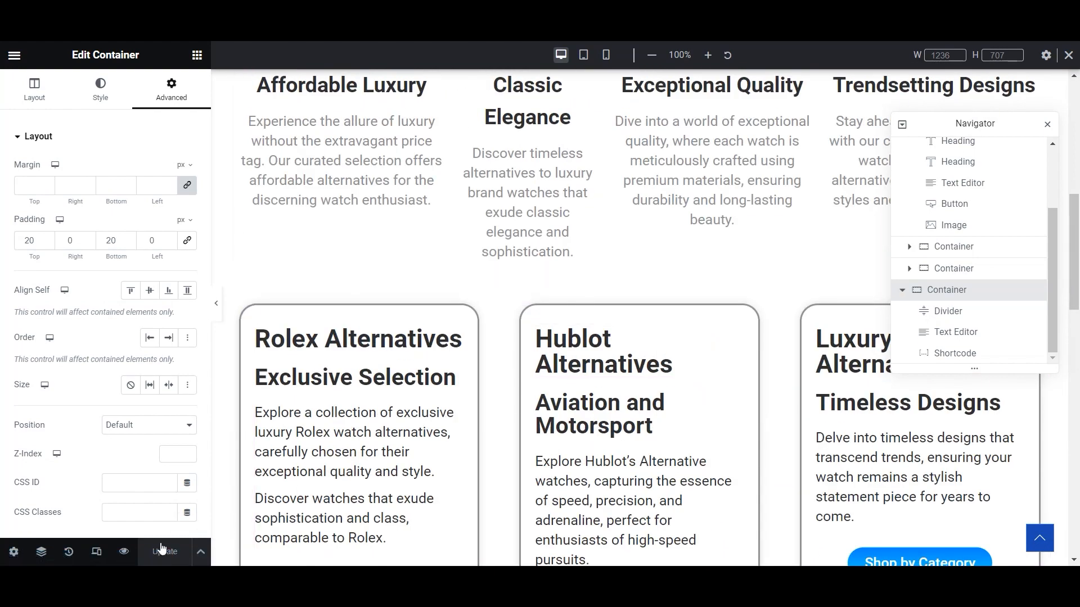
scroll(635, 315, down, 10)
click(14, 54)
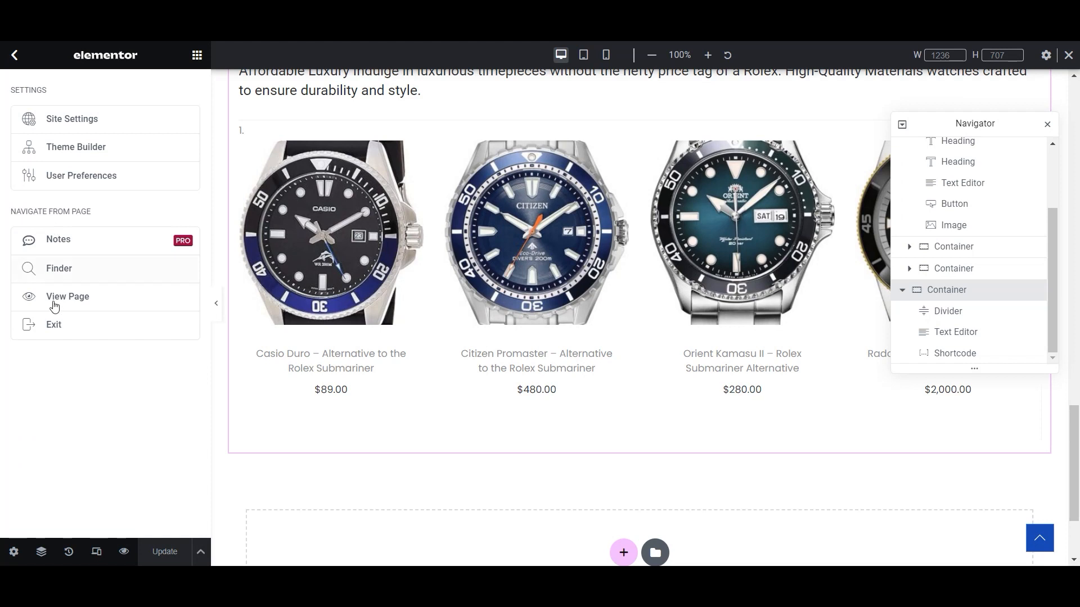
click(418, 304)
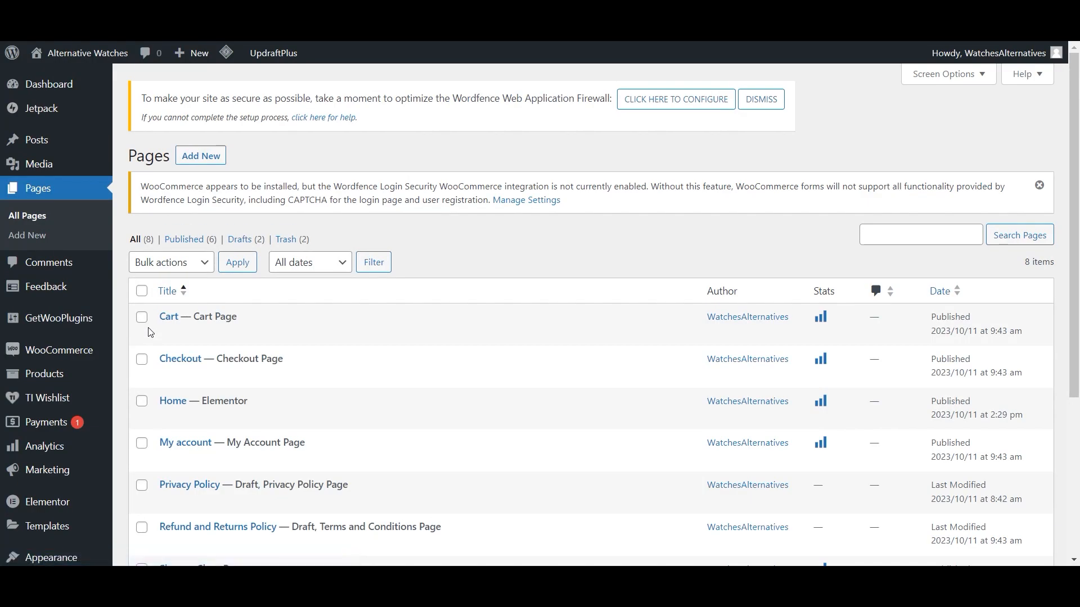
- Open the product categories and delete the unused "Rolex Submariner Alternatives" category
mouse_move(69, 383)
click(169, 419)
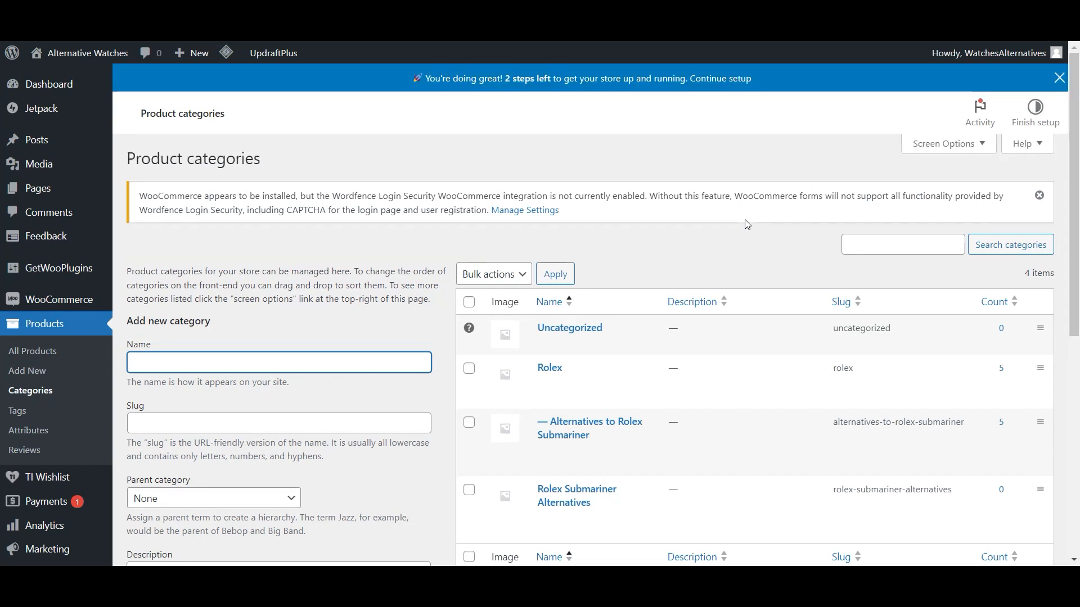
scroll(747, 224, down, 1)
click(621, 448)
click(608, 136)
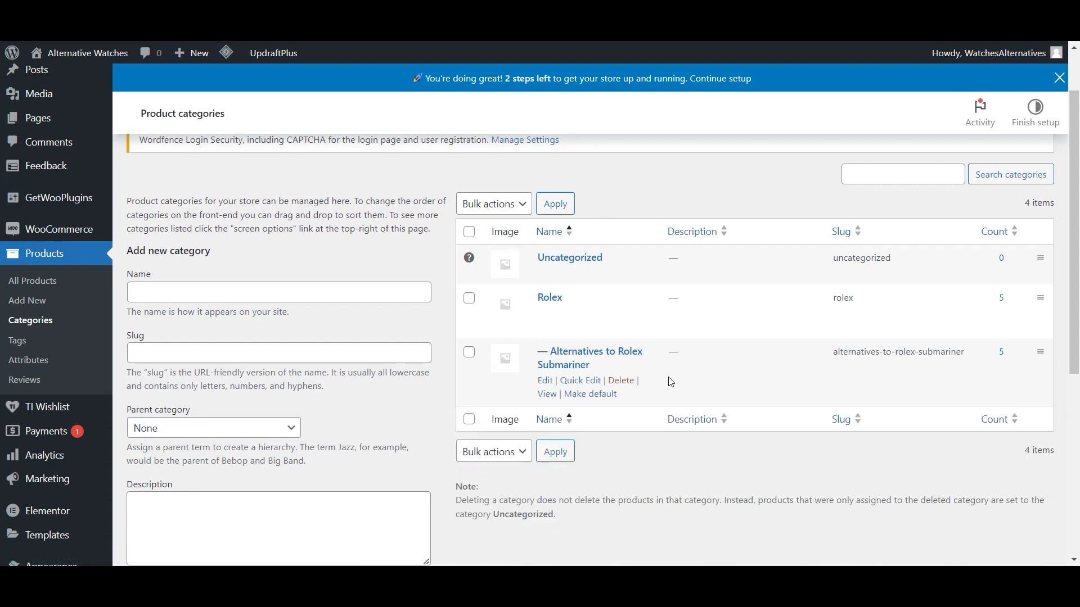
- Add a new product category named "Hublot" with the slug "hublot"
click(224, 292)
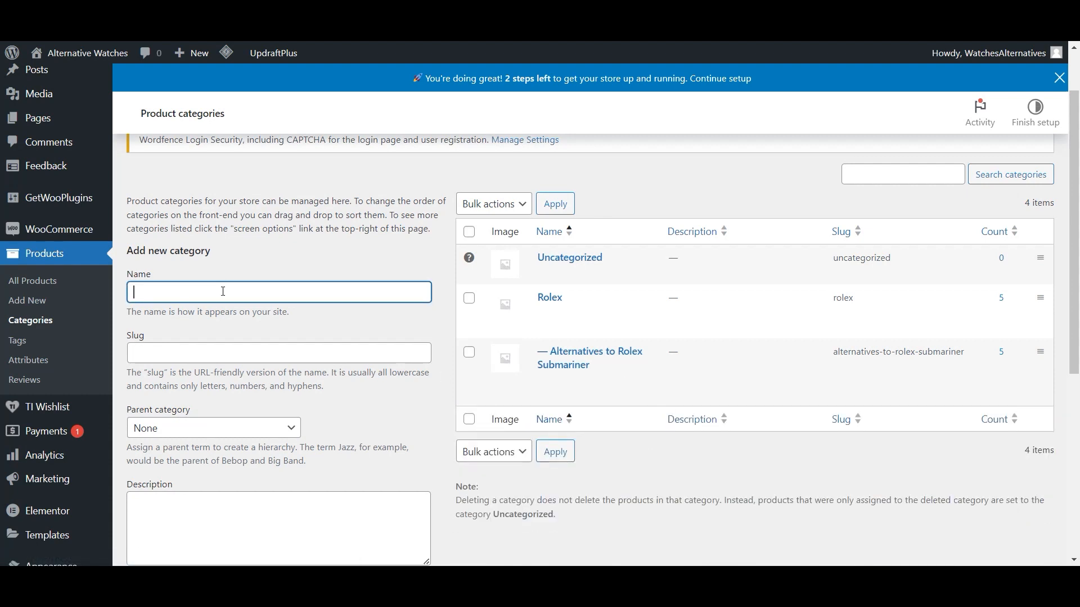
click(221, 351)
text(hublot)
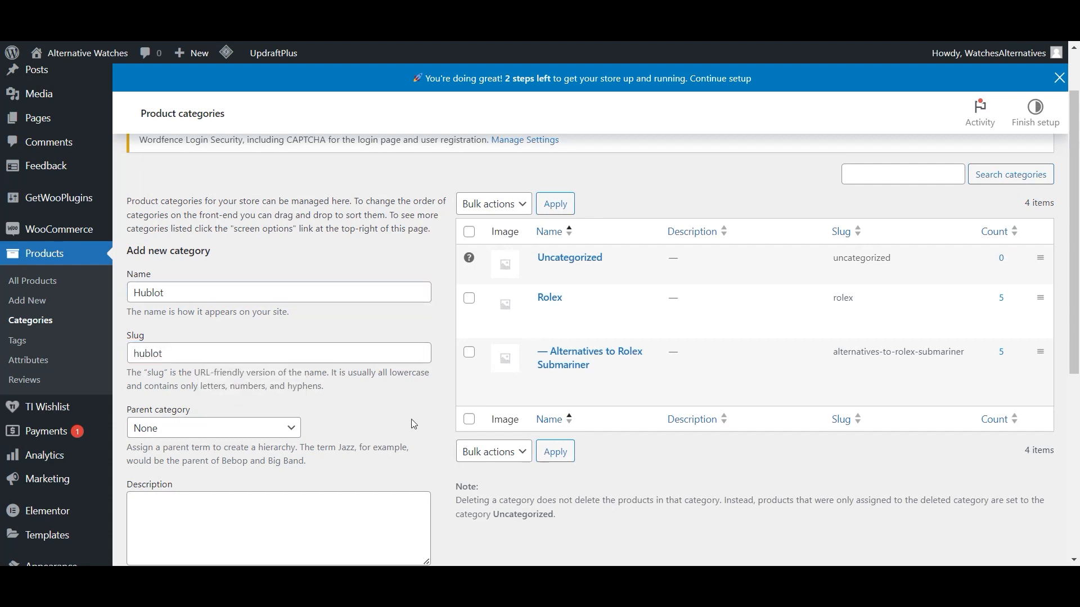
scroll(412, 424, down, 5)
click(171, 491)
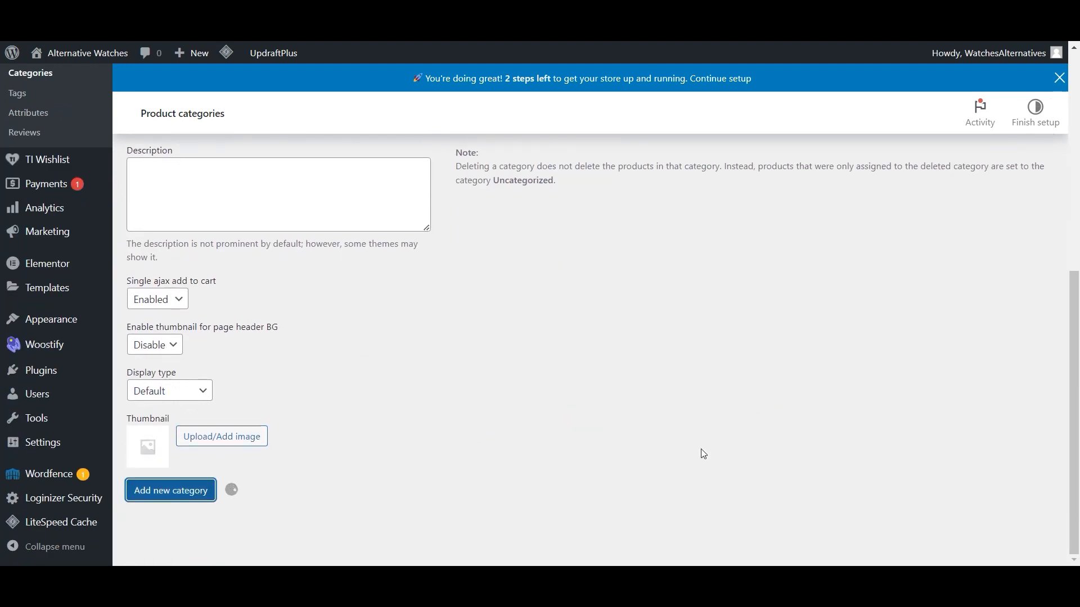
- Add a product category named "Luxury Watches Alternatives", using the same text as its slug and no parent category
scroll(586, 407, up, 5)
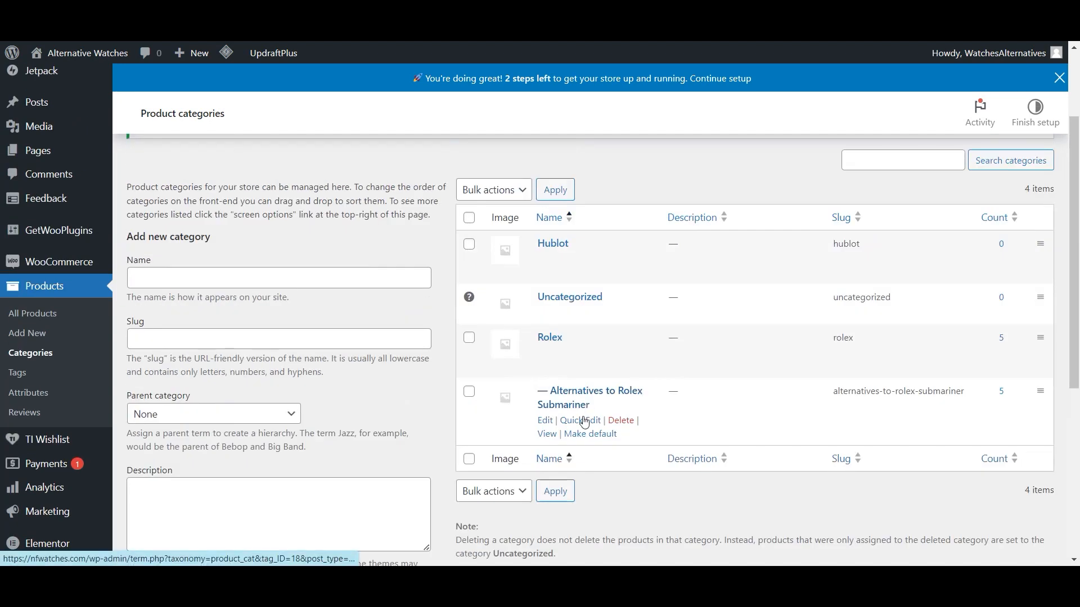
click(175, 276)
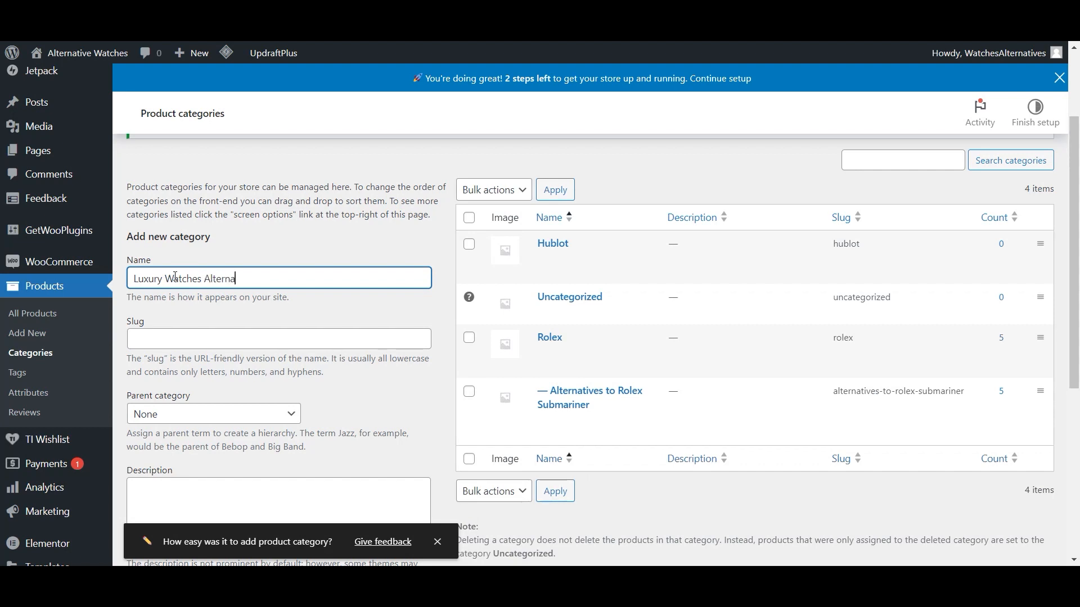
drag(273, 284, 124, 284)
key(ctrl+c)
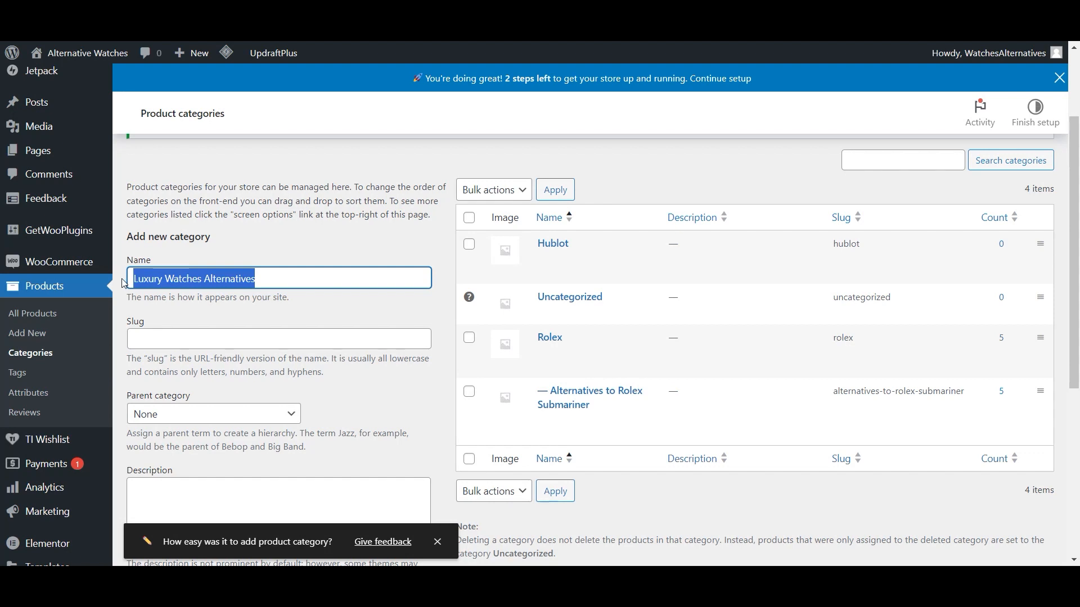
click(155, 337)
key(ctrl+v)
key(Tab)
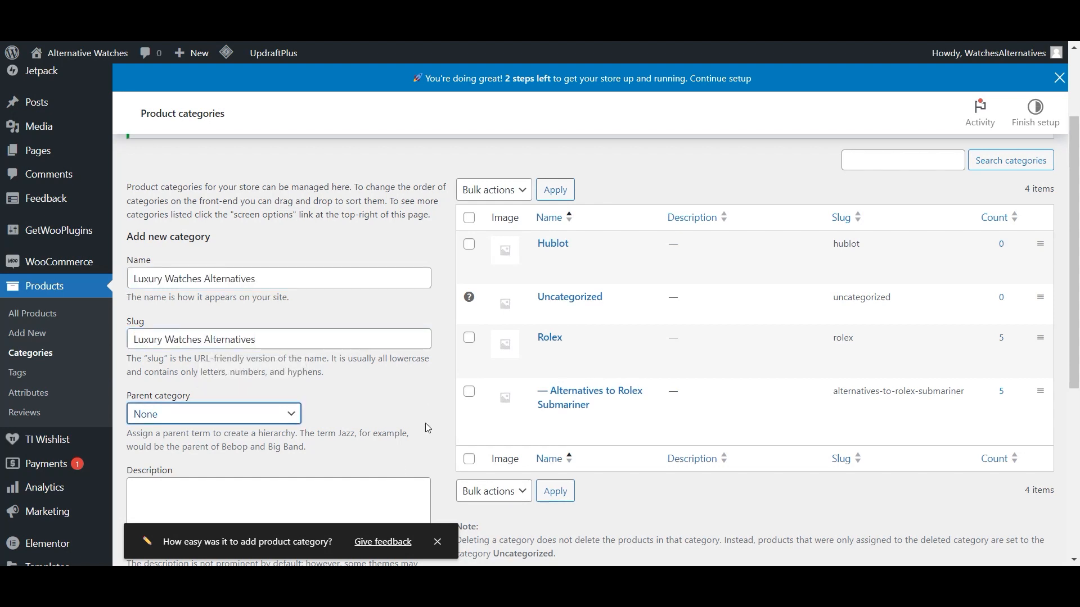
scroll(428, 428, down, 5)
click(148, 491)
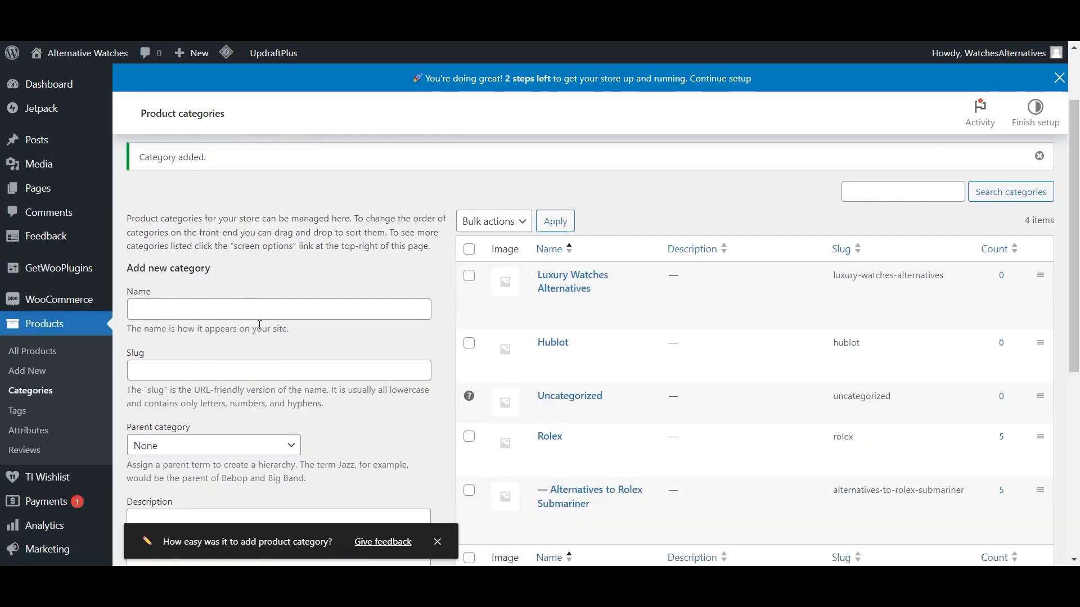
- Return to the site's pages and open the Home page in the Elementor editor
scroll(259, 325, down, 3)
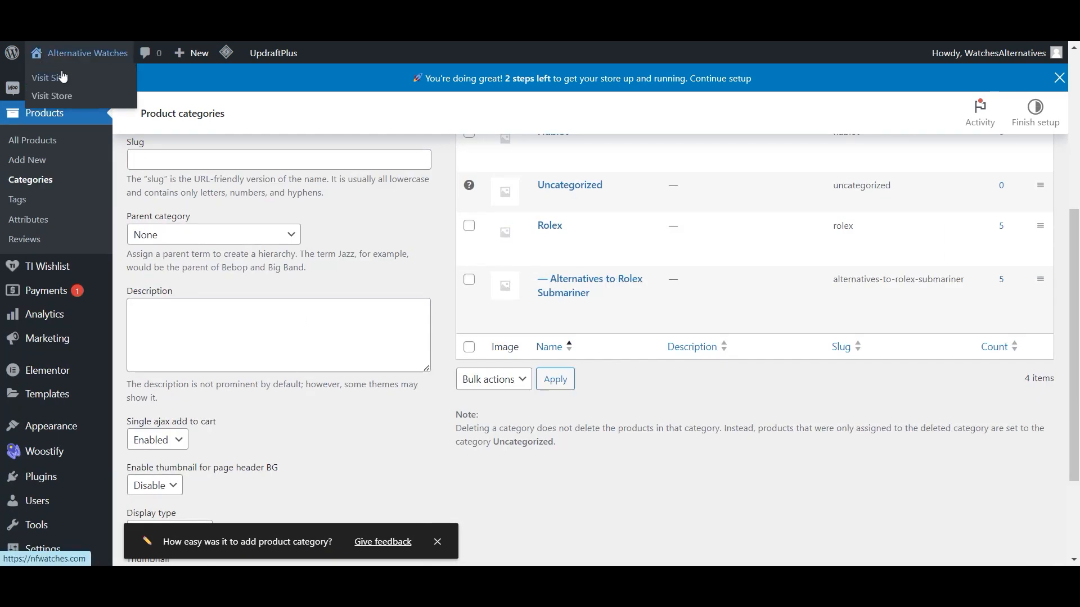
scroll(32, 316, up, 1)
scroll(32, 316, up, 2)
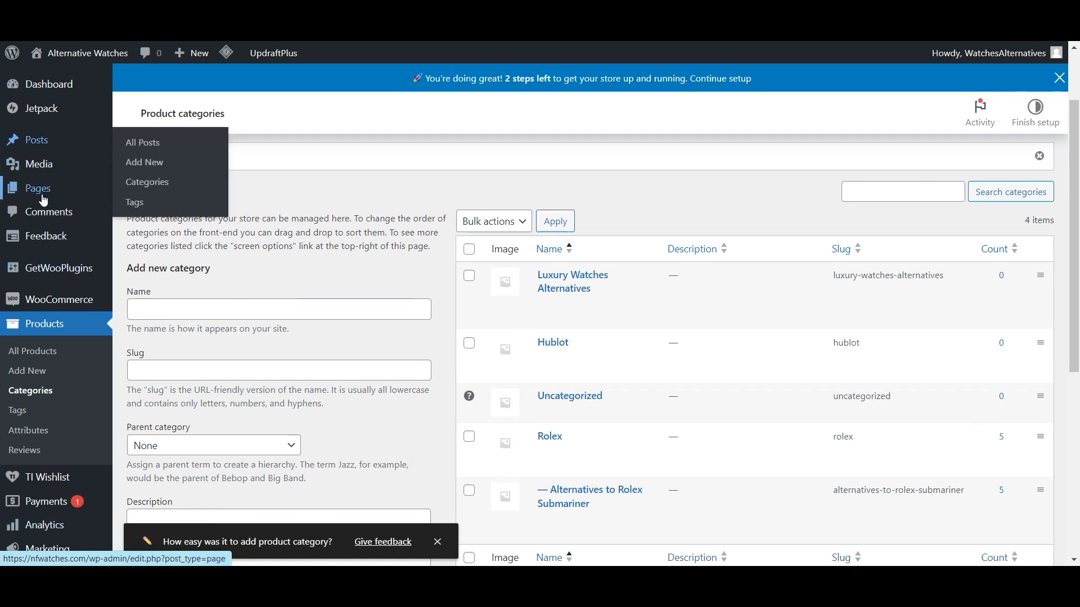
mouse_move(68, 188)
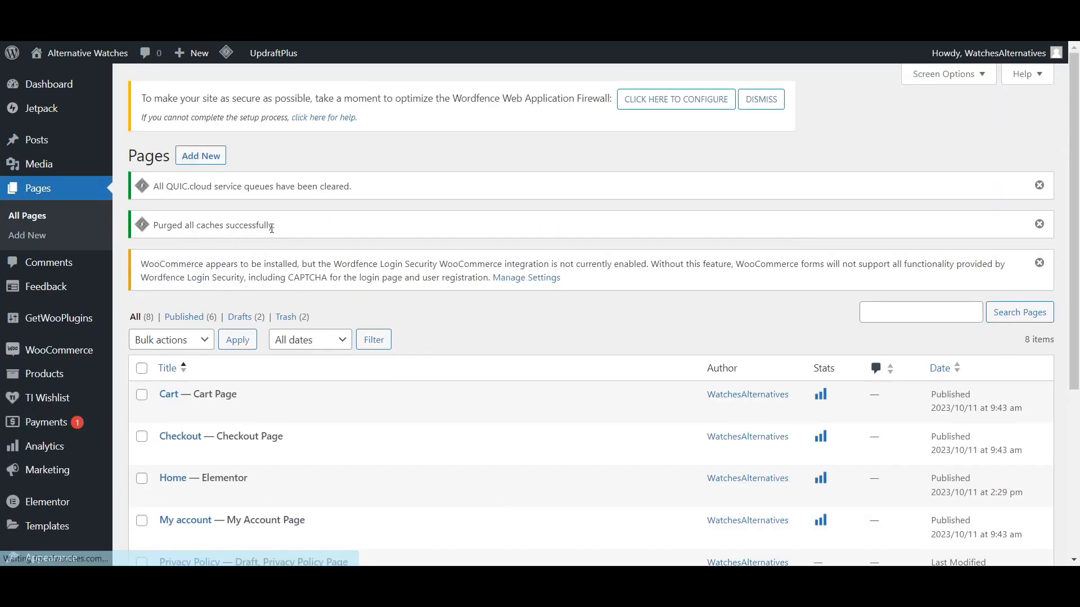
scroll(344, 246, down, 2)
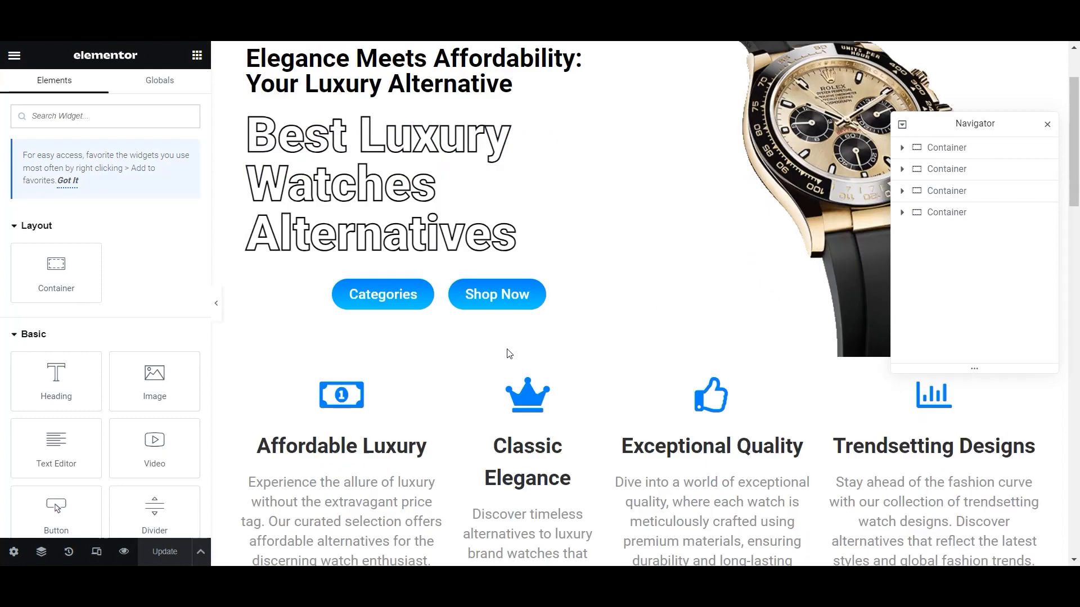
- Add a Shortcode widget below the product row in the Latest Watches container
scroll(562, 349, down, 10)
scroll(605, 344, down, 5)
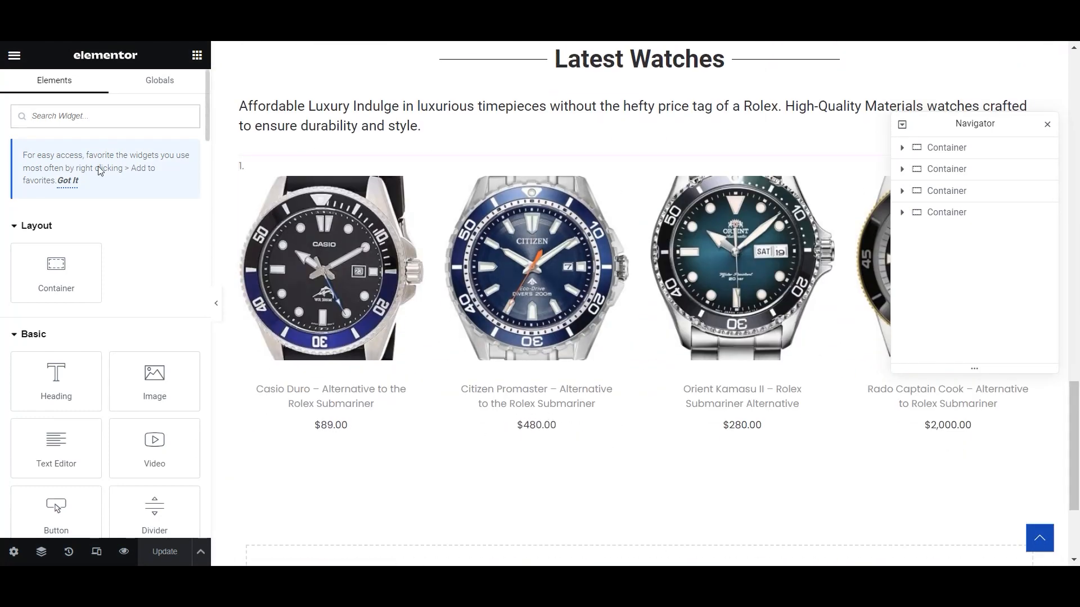
click(107, 115)
text(short)
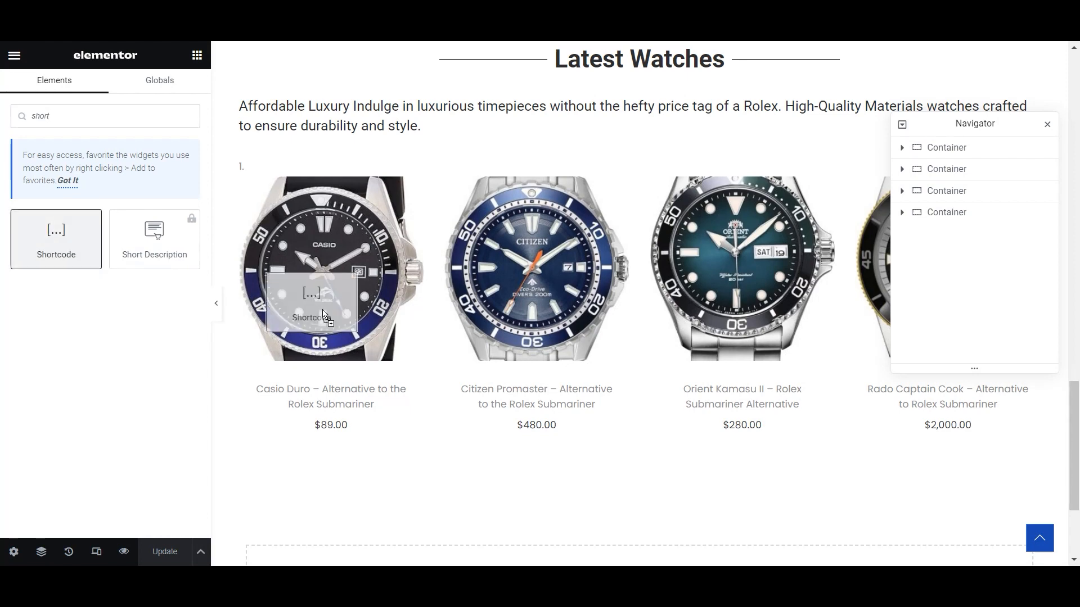
drag(56, 239, 464, 460)
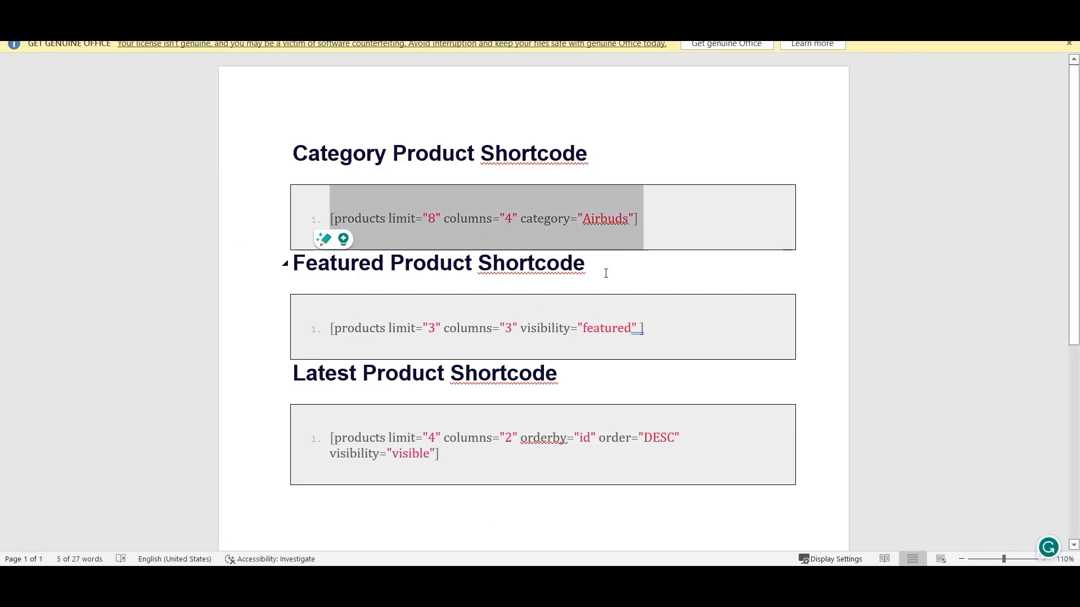
- Copy the category product shortcode from the Word document into the new Shortcode widget and set its limit to 4
click(331, 219)
click(123, 240)
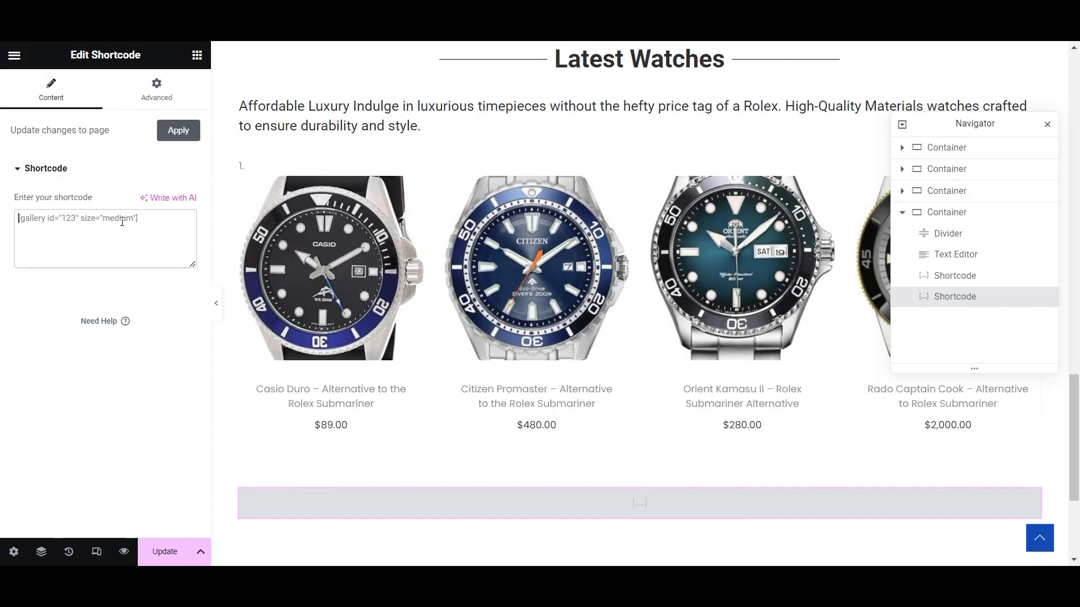
text(1. [products limit="8" columns="4" category="Airbuds"])
key(BackSpace)
text(4)
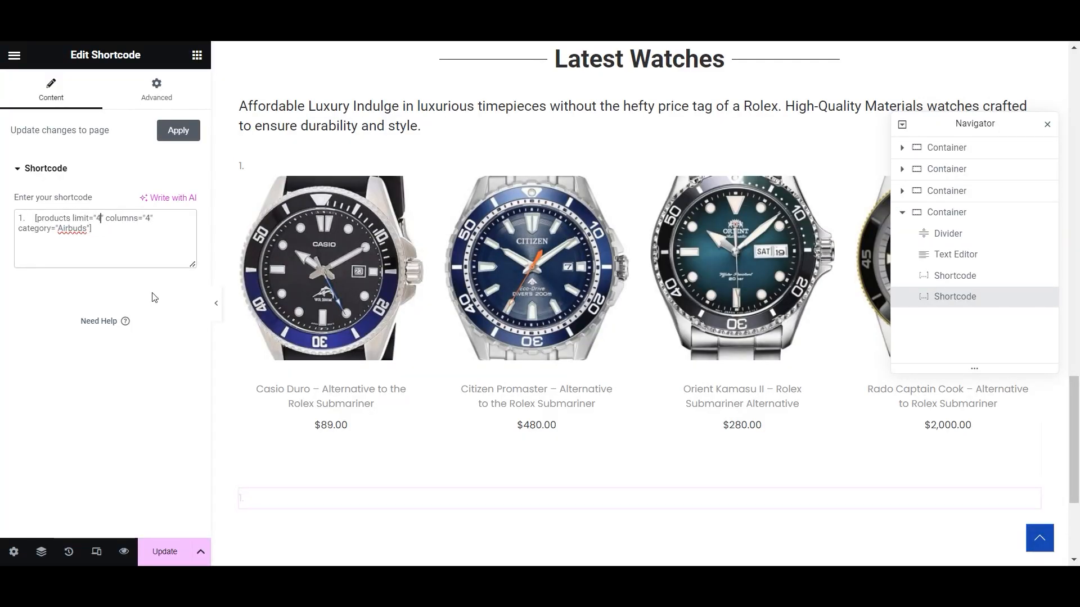
- Change the new shortcode's category to "Hublot", remove the leading "1." and update the page
drag(58, 230, 70, 230)
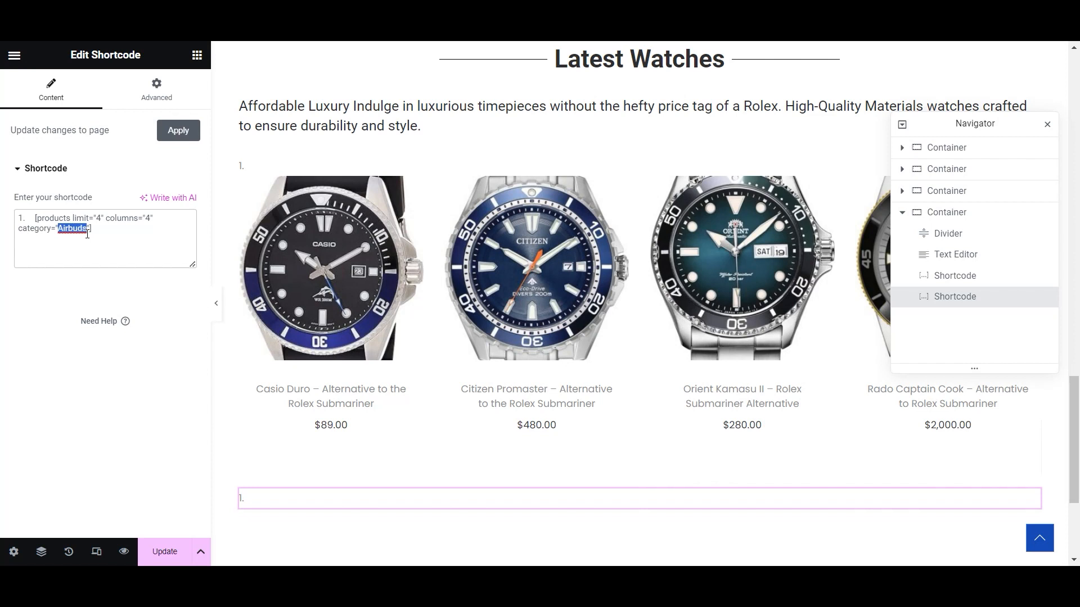
text(Hublot)
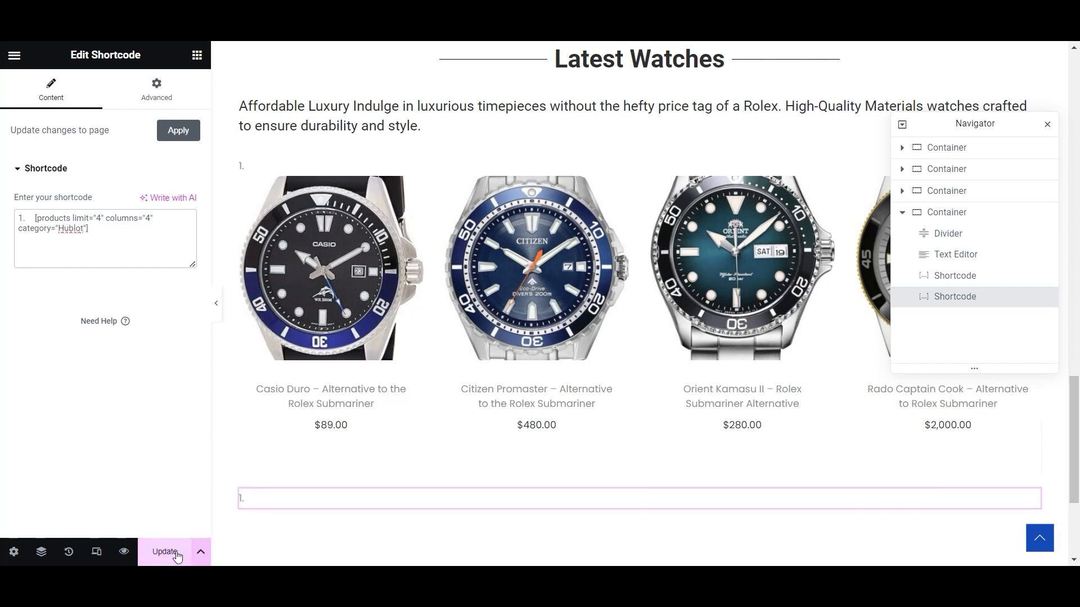
drag(32, 213, 6, 218)
key(BackSpace)
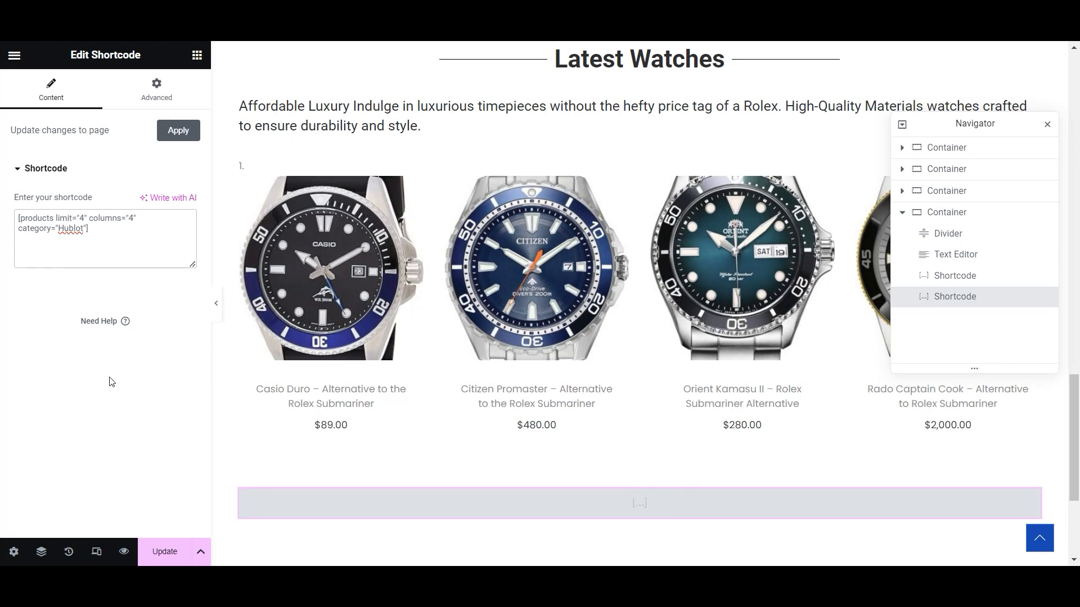
click(164, 552)
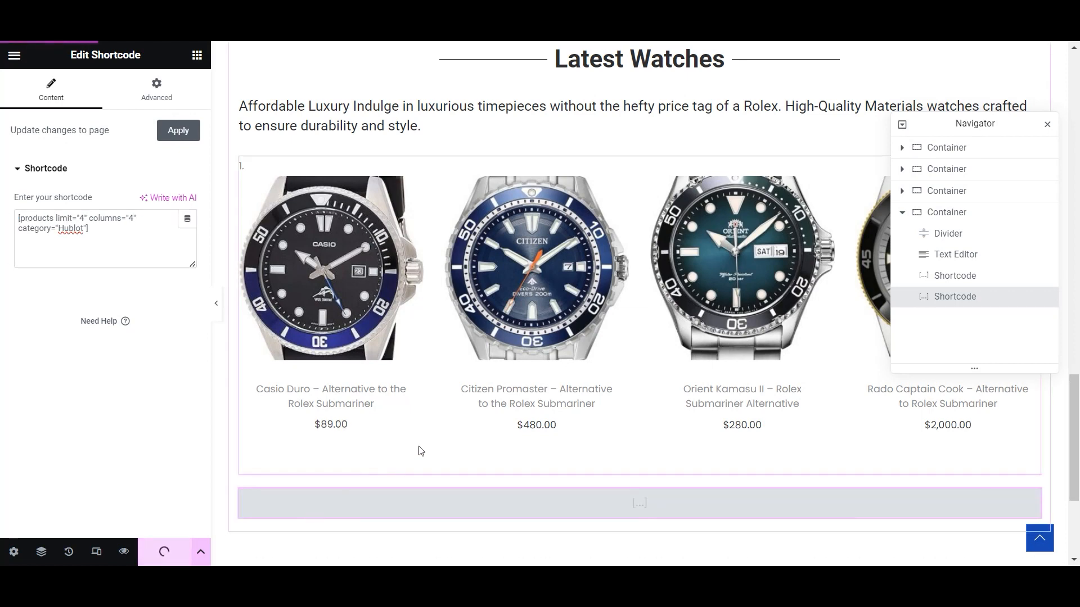
- Add one Divider widget above the Hublot shortcode and another below it
scroll(664, 381, down, 3)
click(196, 56)
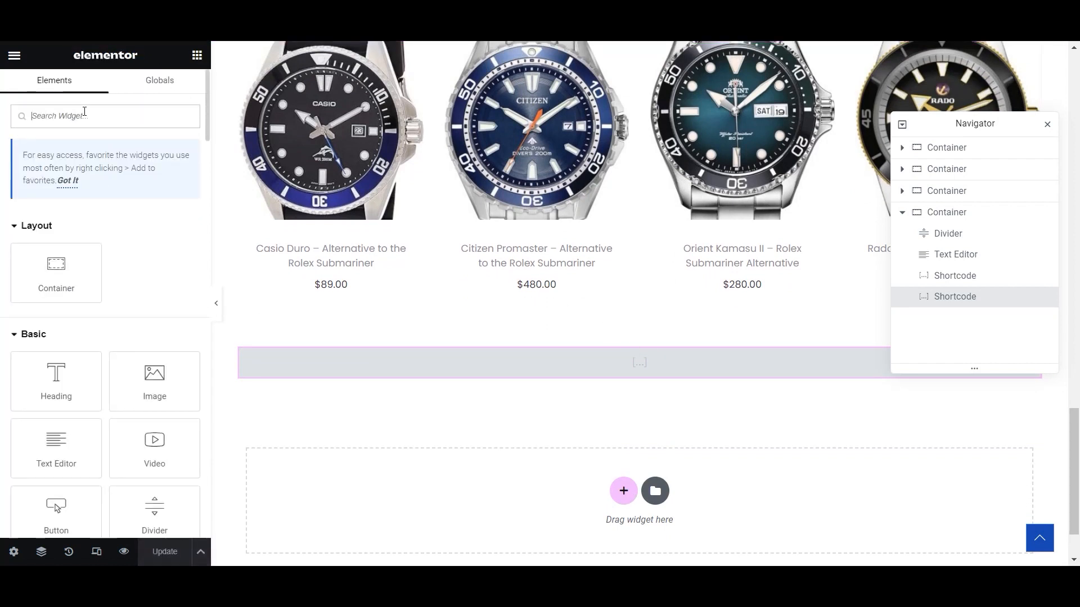
drag(154, 506, 508, 311)
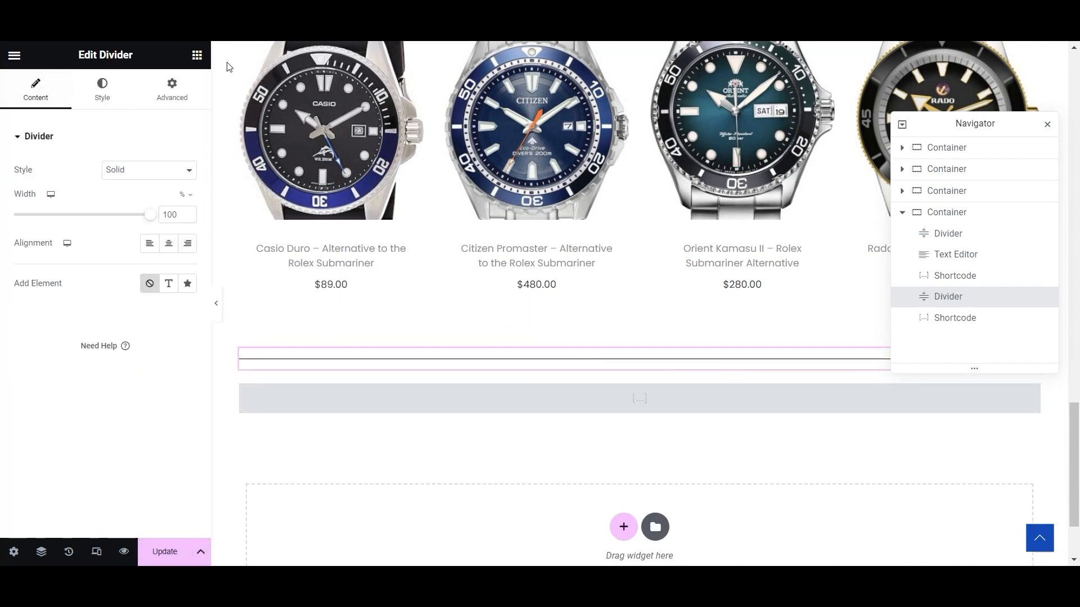
click(196, 55)
scroll(106, 444, down, 3)
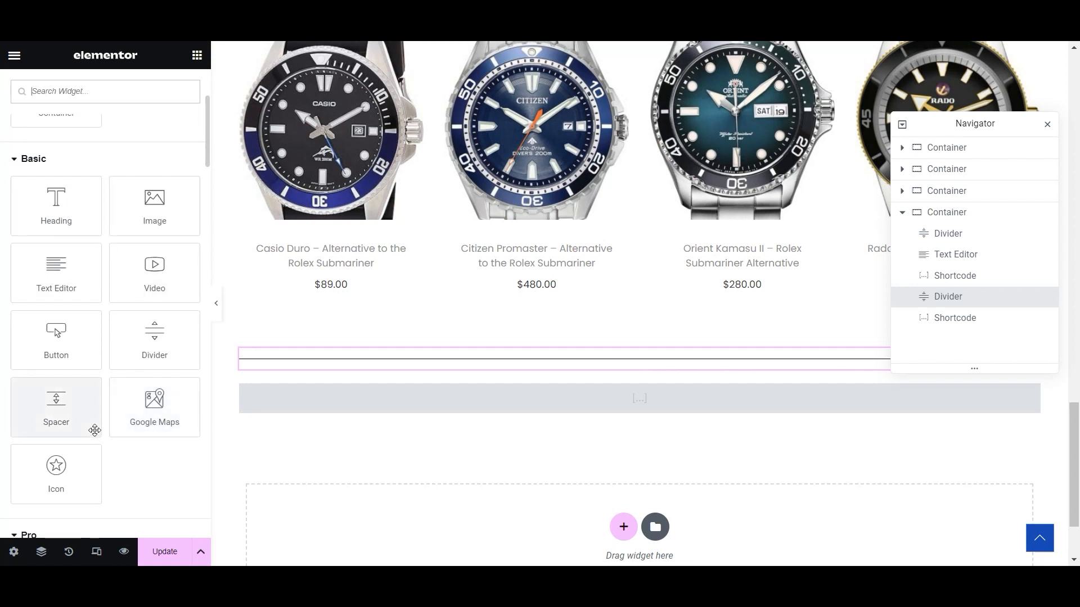
drag(152, 330, 568, 441)
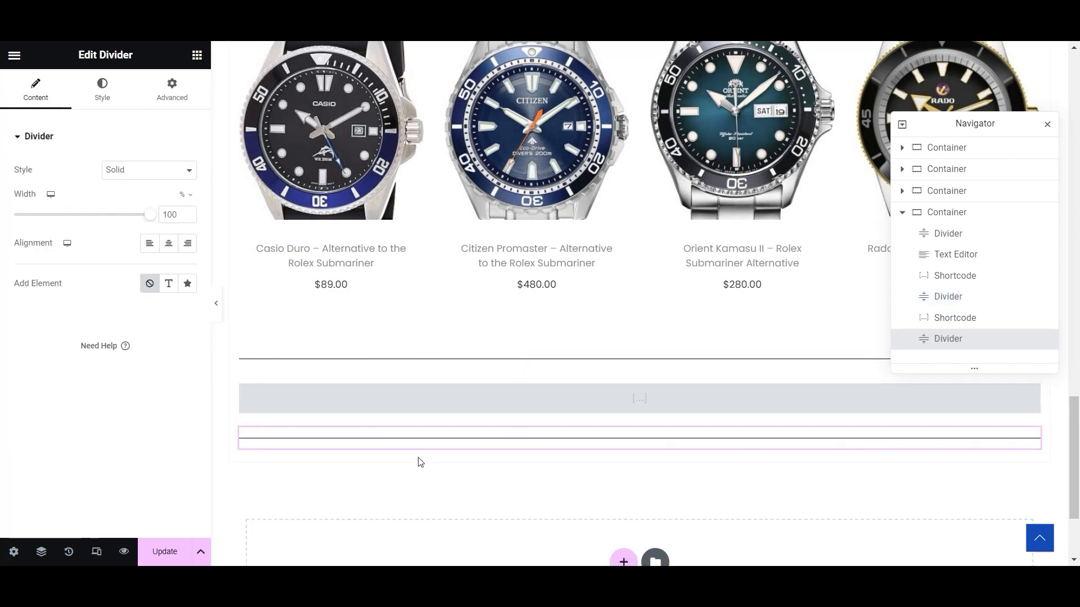
- Add another Shortcode widget below the last divider in the Latest Watches container
click(197, 55)
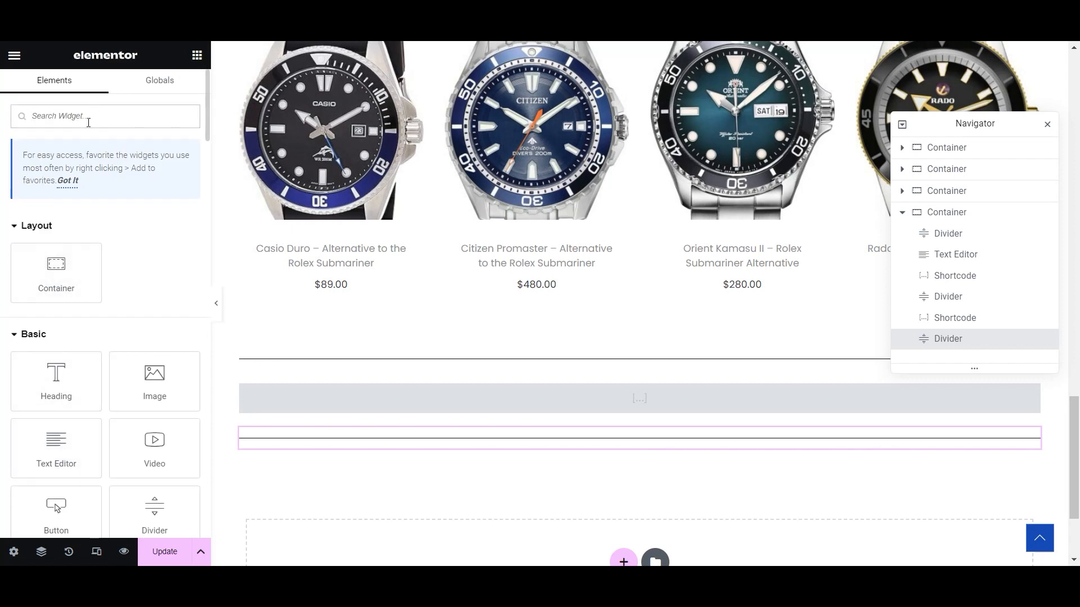
text(short)
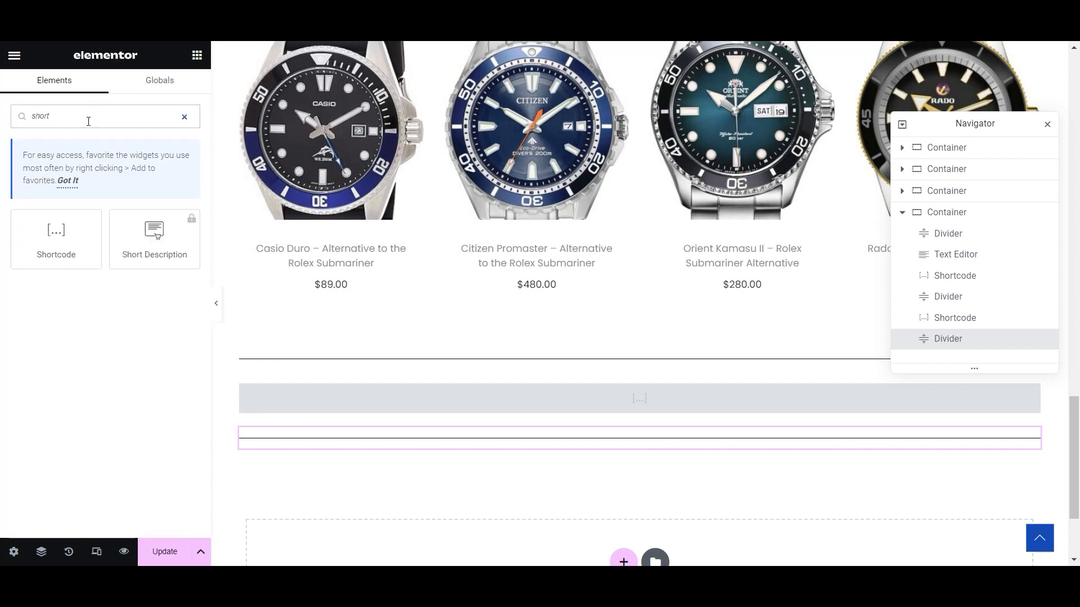
drag(57, 236, 359, 450)
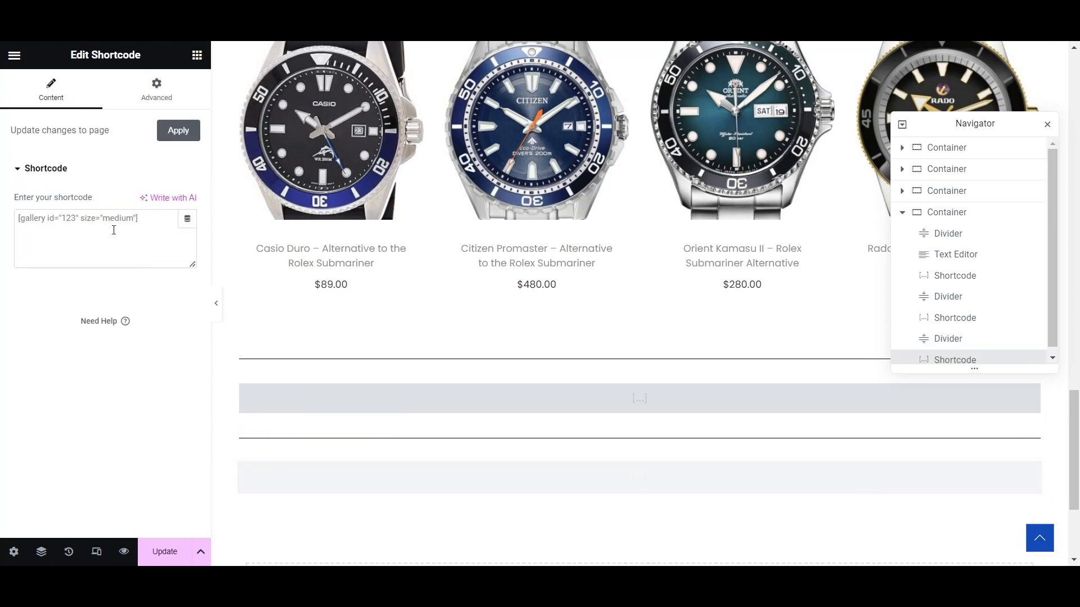
- Copy the category product shortcode from the Word document and paste it into the empty Shortcode widget below the last divider
click(528, 587)
drag(642, 220, 328, 220)
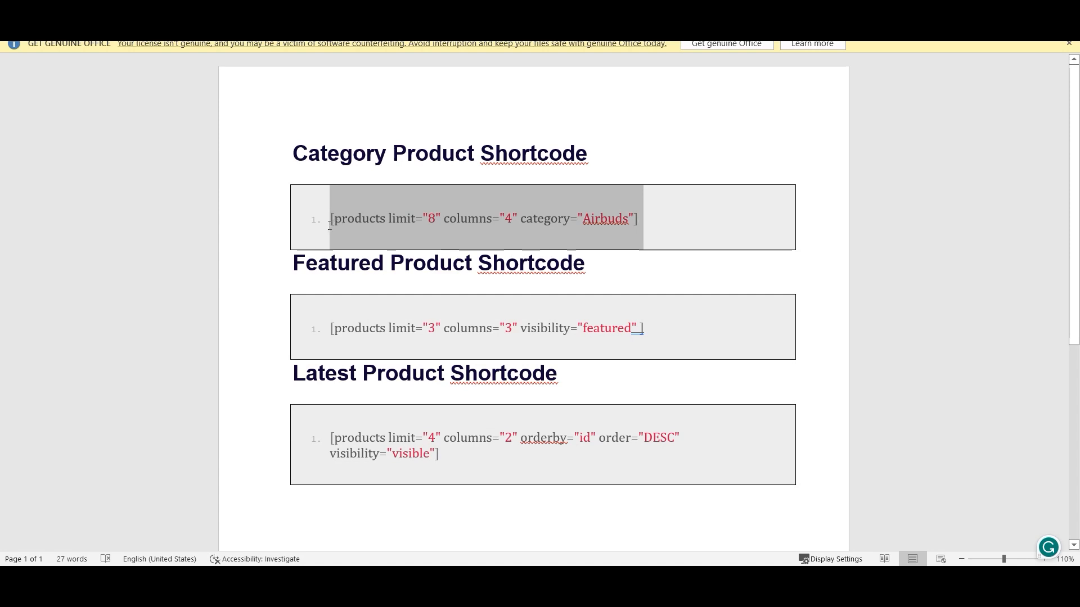
key(ctrl+c)
click(528, 586)
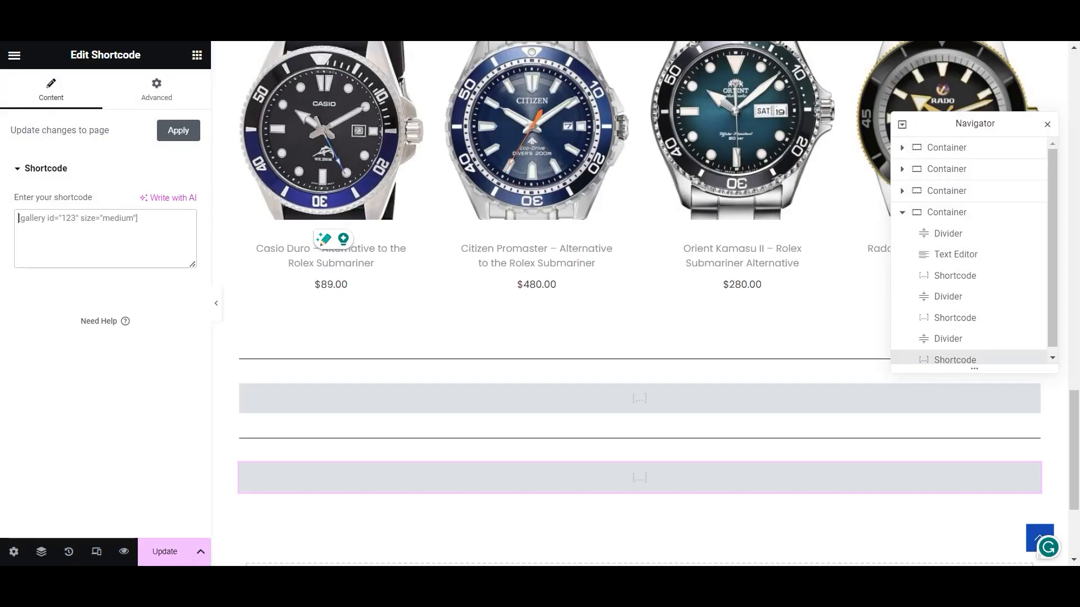
click(124, 224)
key(ctrl+v)
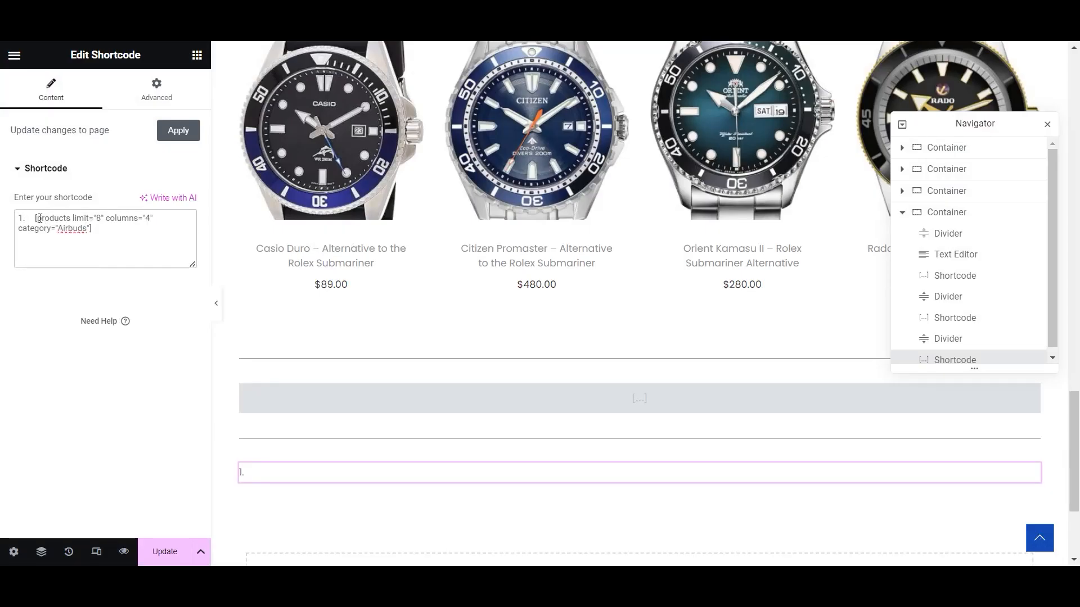
- Remove the leading "1." from the pasted shortcode, then set its limit to 4 and its category to "Luxury Watches Alternatives"
drag(35, 219, 9, 219)
key(BackSpace)
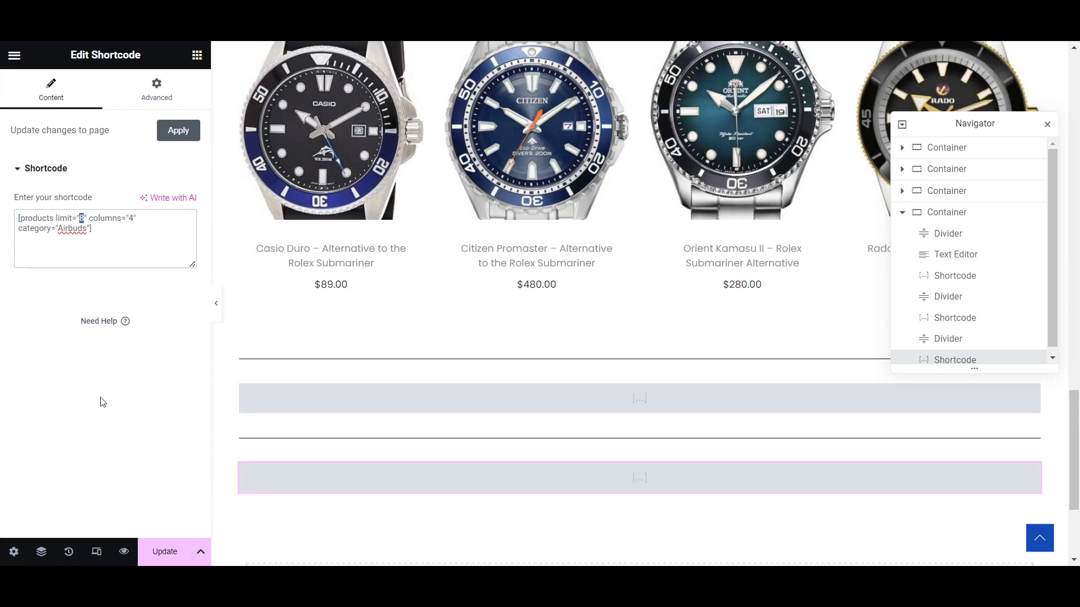
text(4)
drag(60, 229, 73, 230)
text(Luxury Watches Alternative)
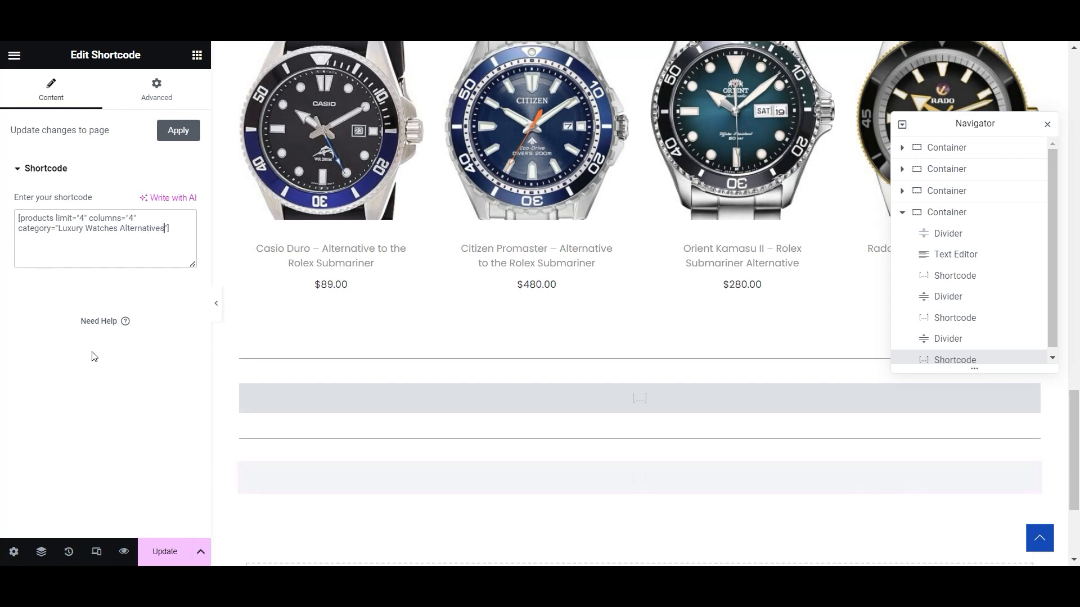
- Update the page and review the product shortcode rows in the Latest Watches section
click(163, 551)
scroll(590, 337, up, 12)
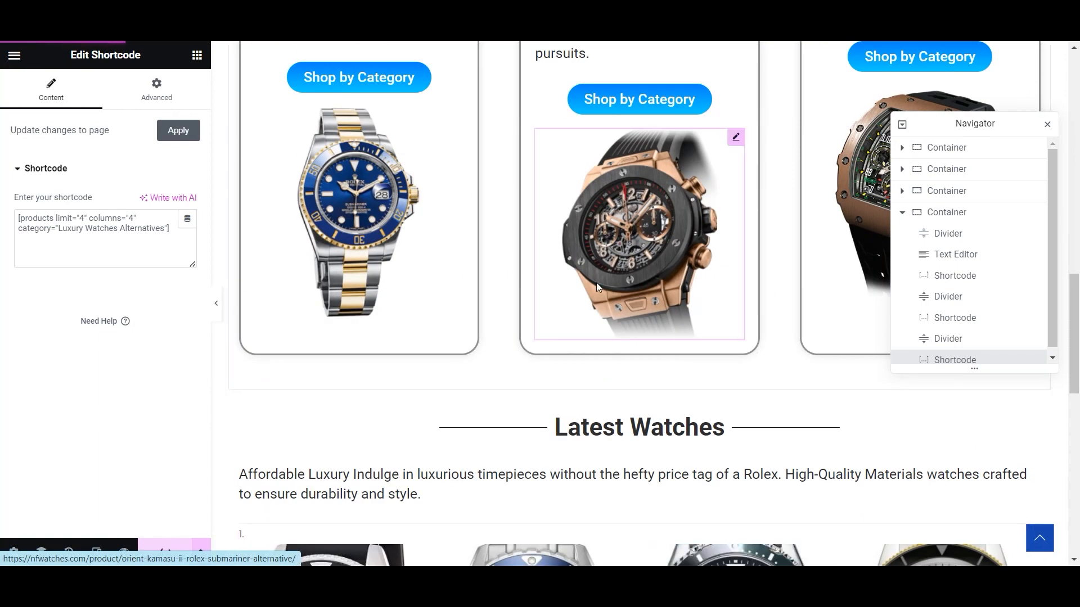
scroll(585, 310, down, 10)
scroll(590, 351, up, 4)
scroll(658, 438, down, 3)
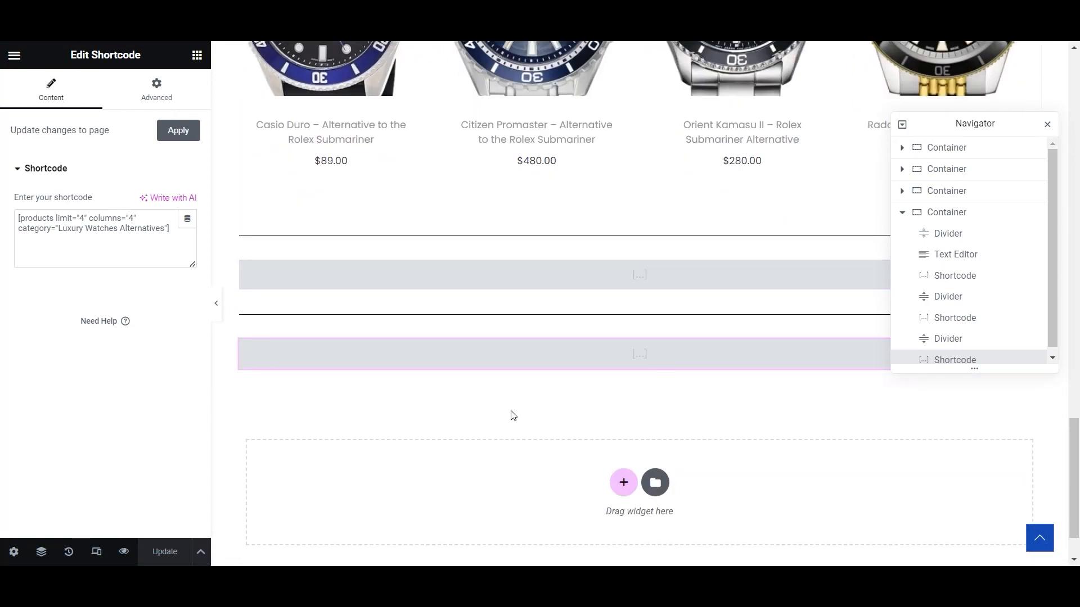
scroll(513, 415, up, 10)
scroll(513, 416, up, 5)
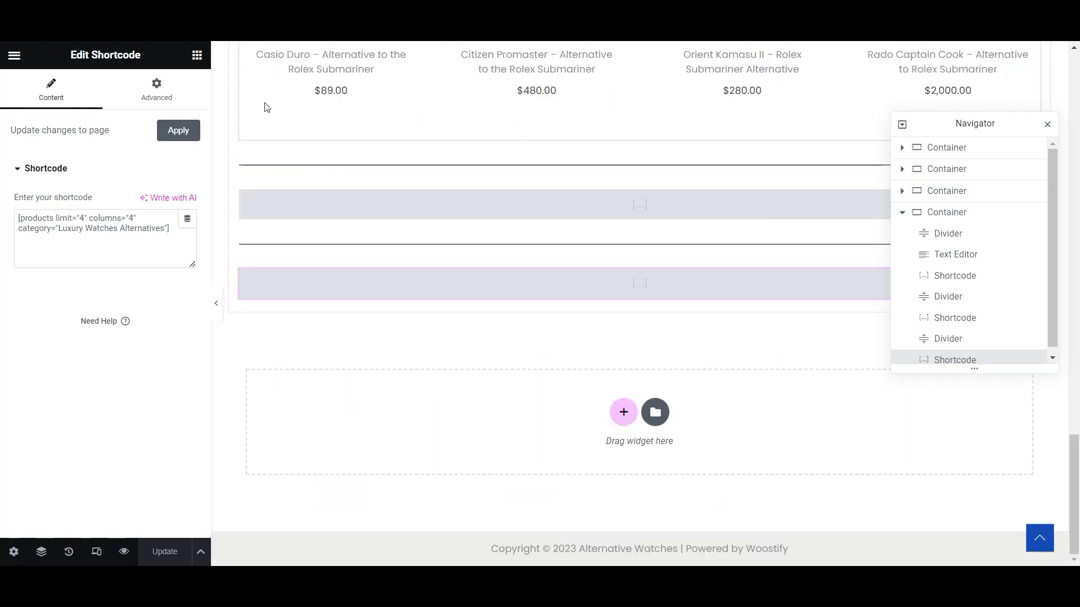
- Add a new container below the Latest Watches section, nest a container inside it, and duplicate the inner one
click(197, 56)
drag(73, 279, 646, 443)
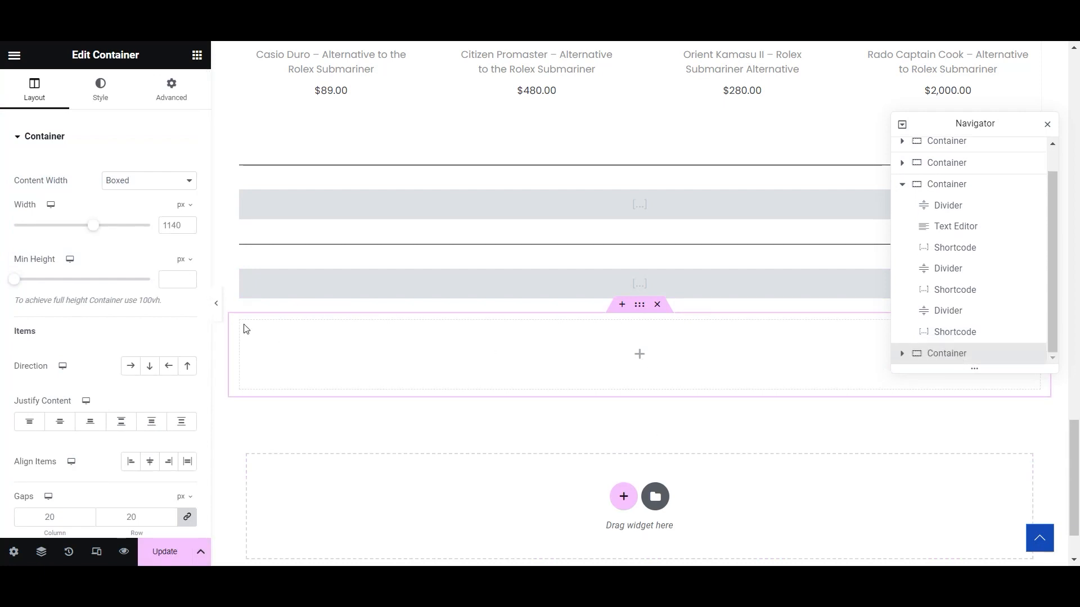
scroll(731, 354, up, 2)
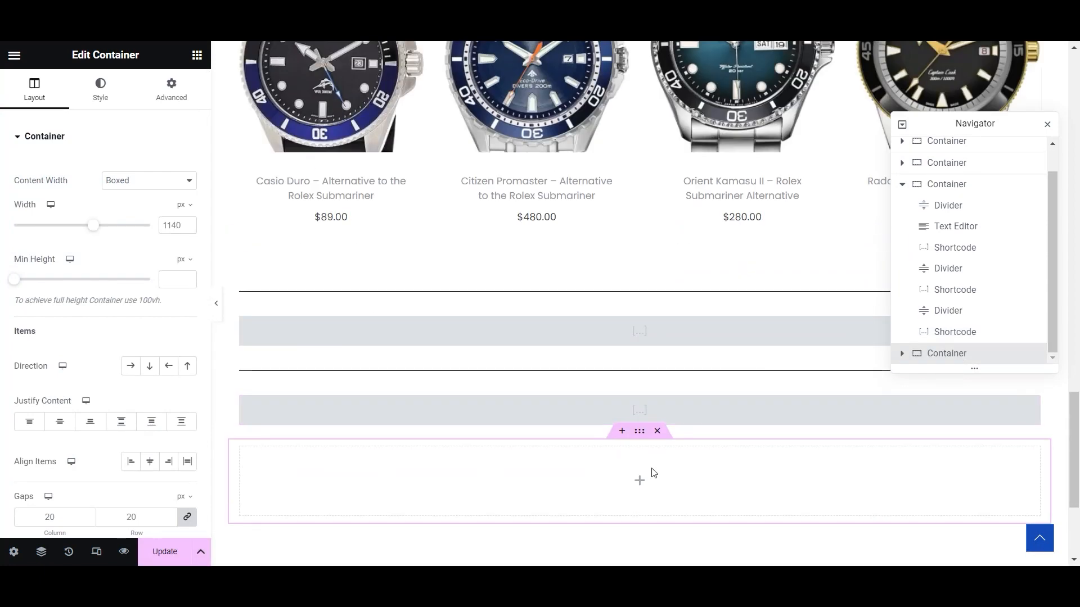
click(641, 482)
drag(57, 276, 618, 507)
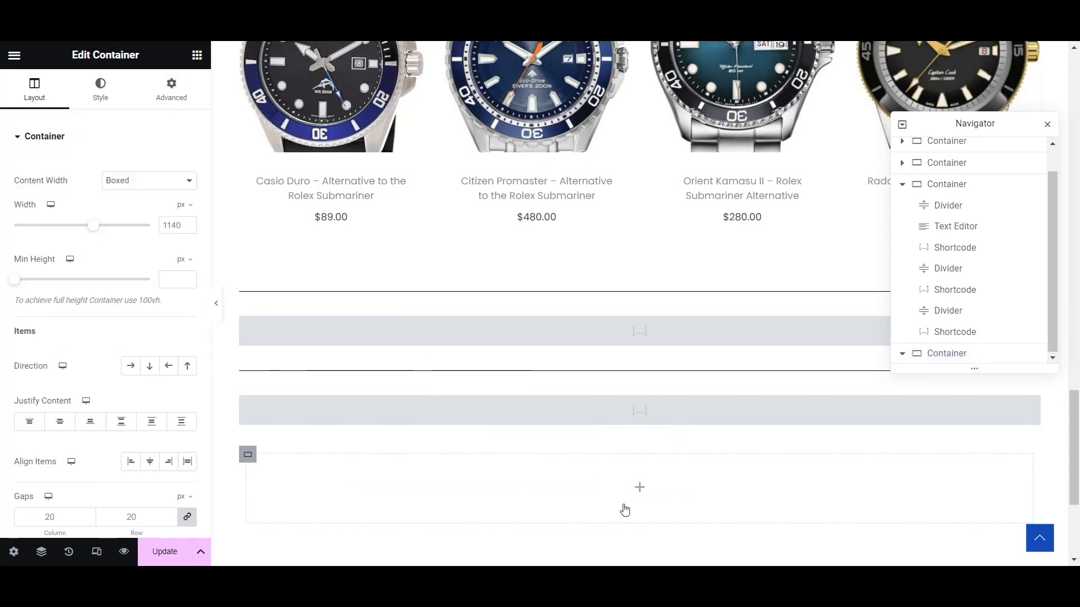
right_click(248, 458)
click(311, 278)
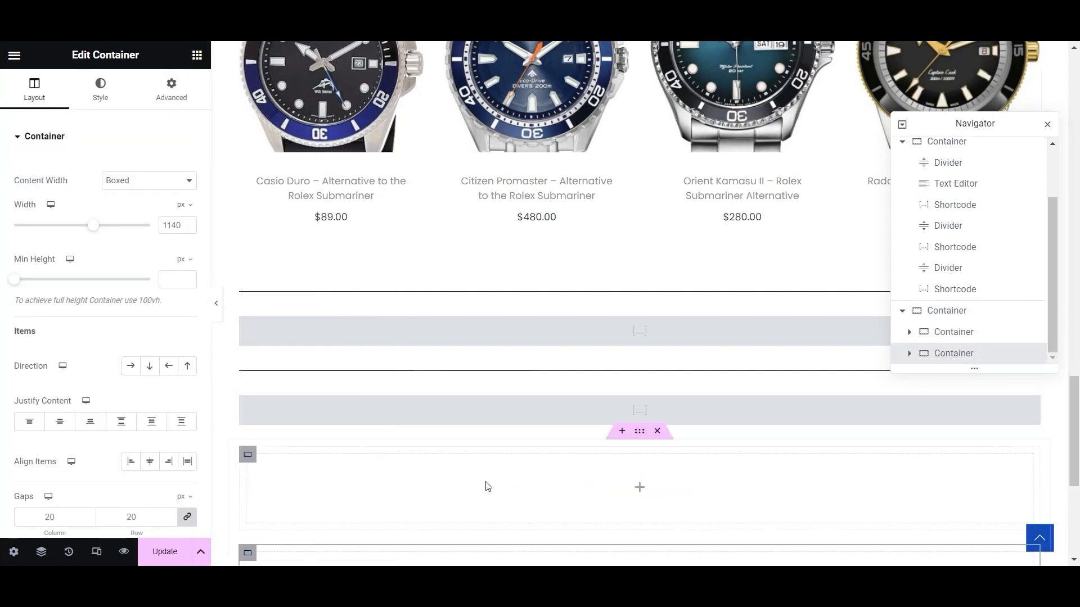
- Set the new parent container's direction to Row - horizontal so both inner containers sit side by side
scroll(507, 450, down, 3)
click(639, 290)
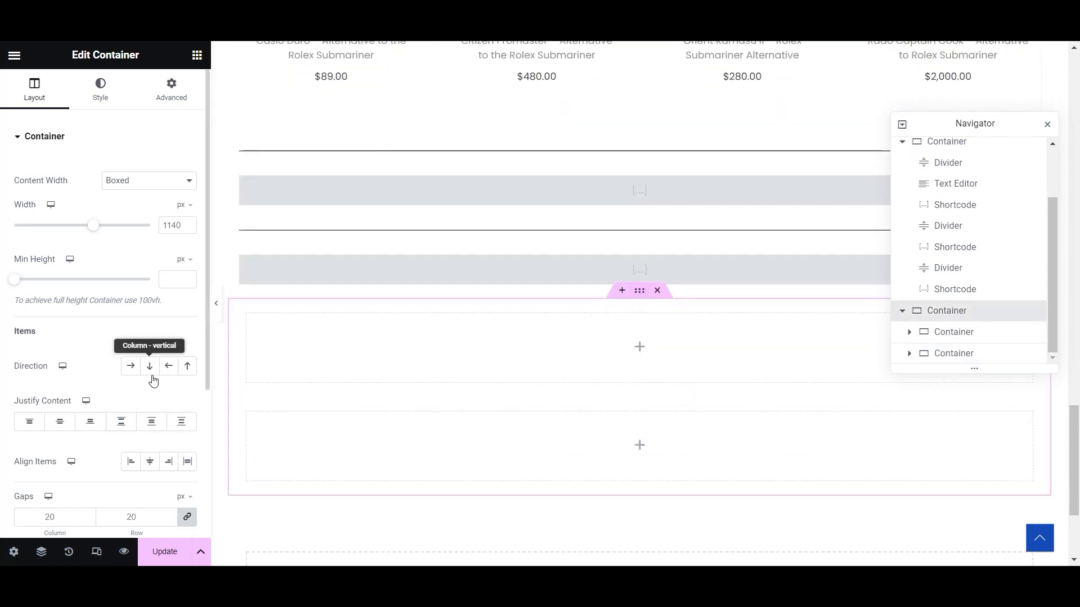
click(131, 366)
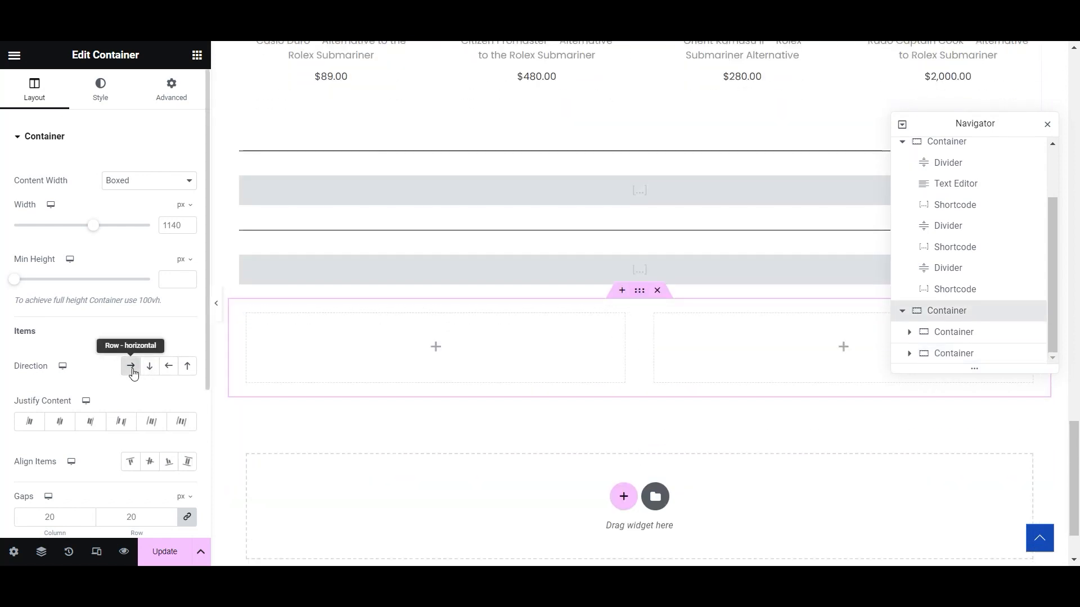
- Add an Image widget to the first inner container and upload Rolex Alternatives Best.png from the New folder for it
click(436, 346)
drag(154, 380, 429, 357)
click(133, 247)
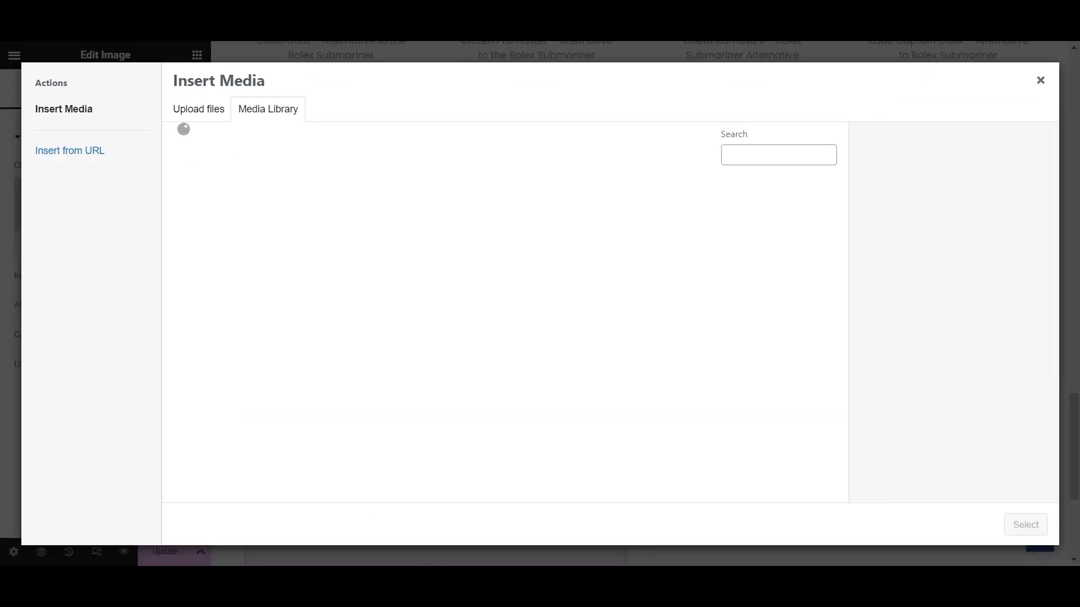
key(alt+Tab)
click(219, 446)
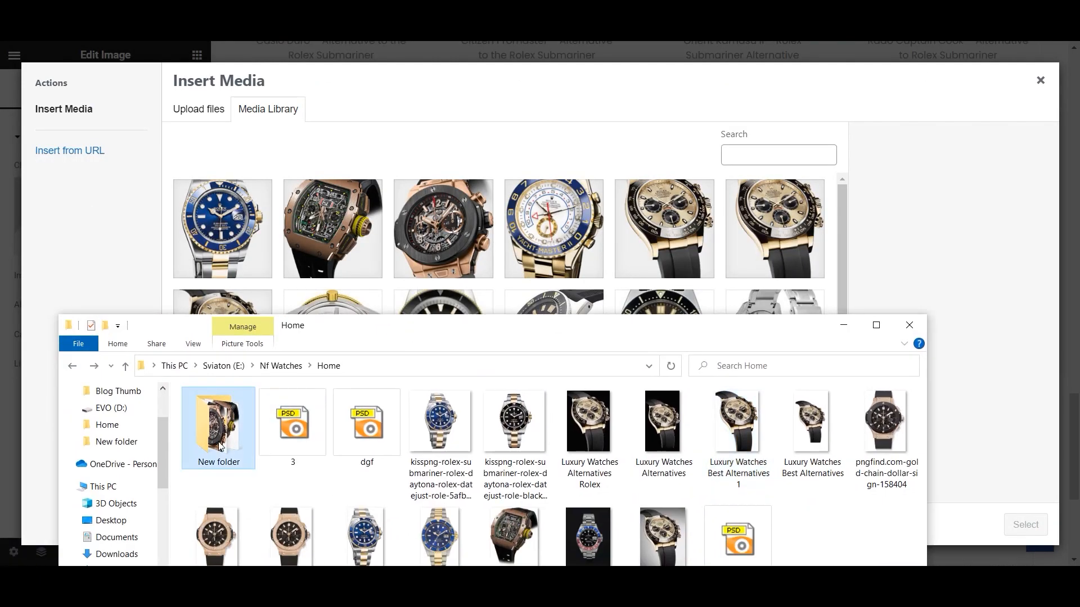
double_click(219, 446)
click(450, 423)
drag(450, 423, 905, 313)
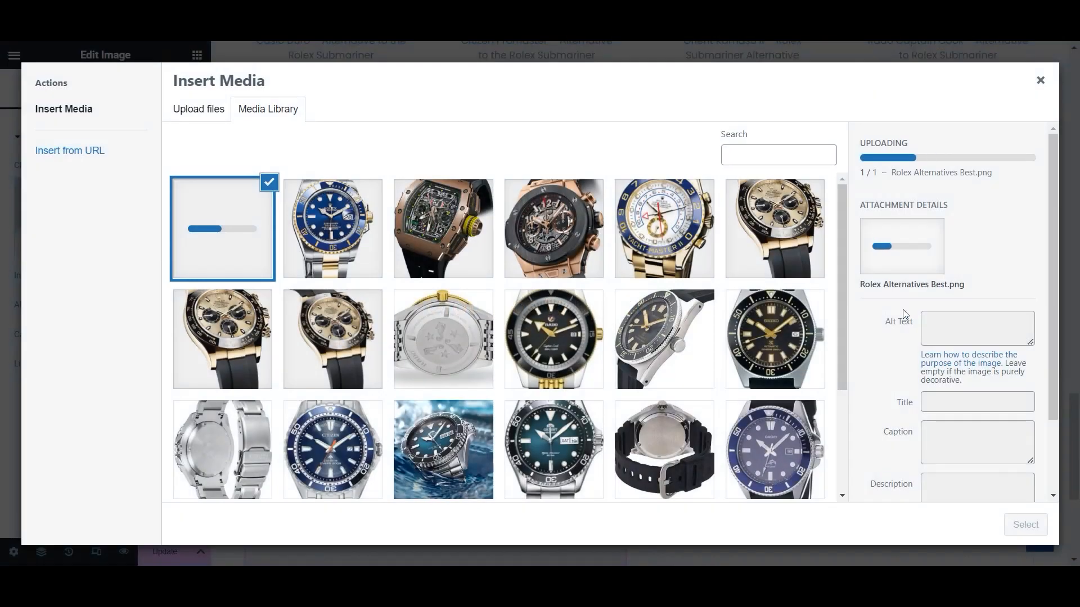
- Give the uploaded image the alt text "Best Luxury Watches Alternatives" and insert it into the Image widget
click(957, 320)
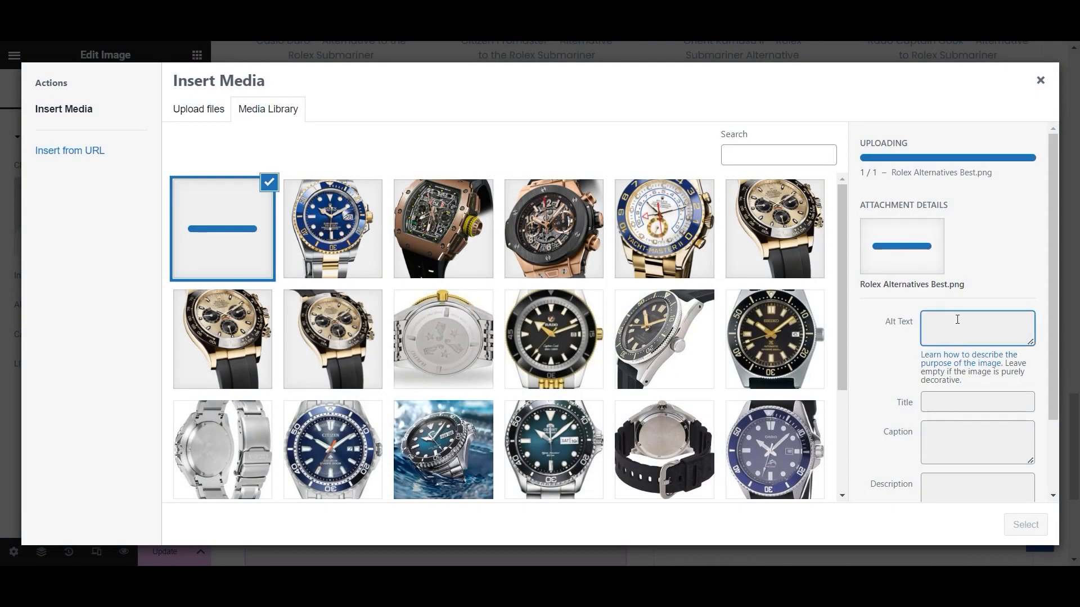
click(951, 283)
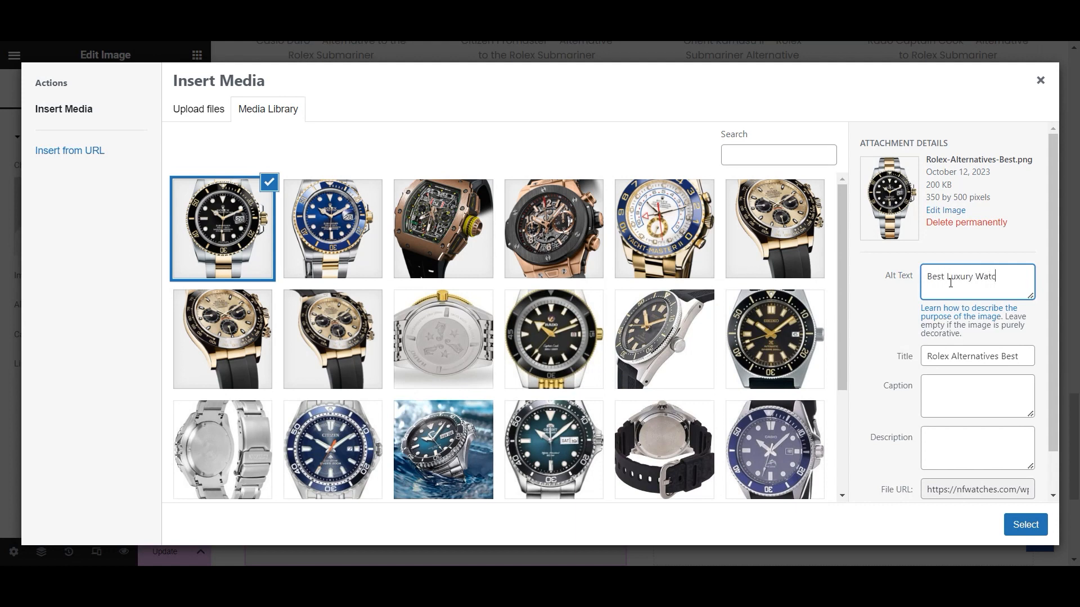
text(Best Luxury Watches Alternatives)
click(1029, 524)
scroll(809, 366, down, 5)
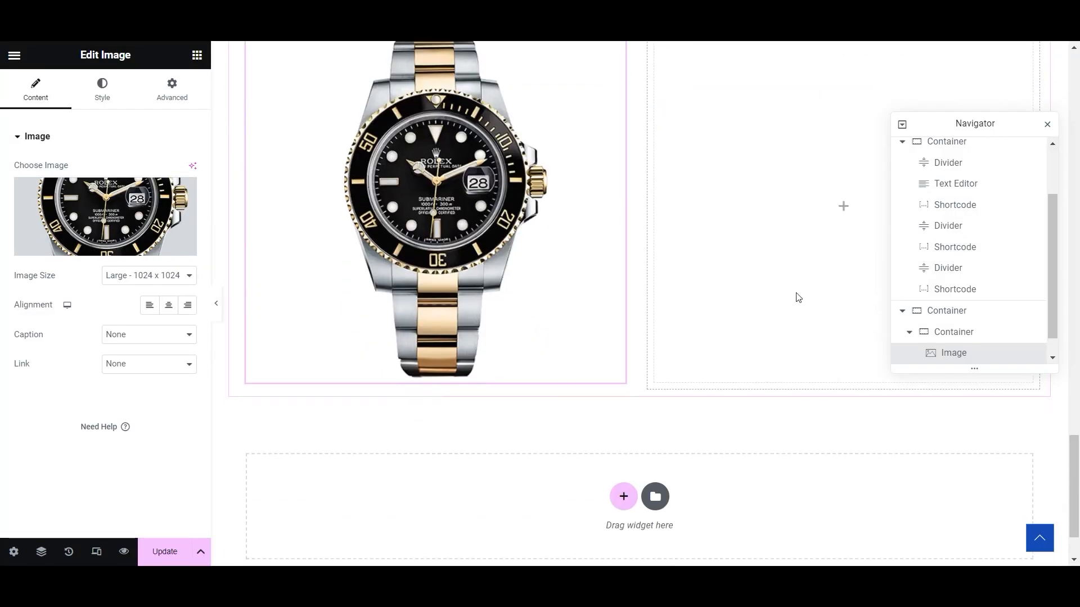
- Add a Heading widget to the empty inner container beside the watch image
scroll(807, 314, up, 1)
click(197, 55)
key(alt+Tab)
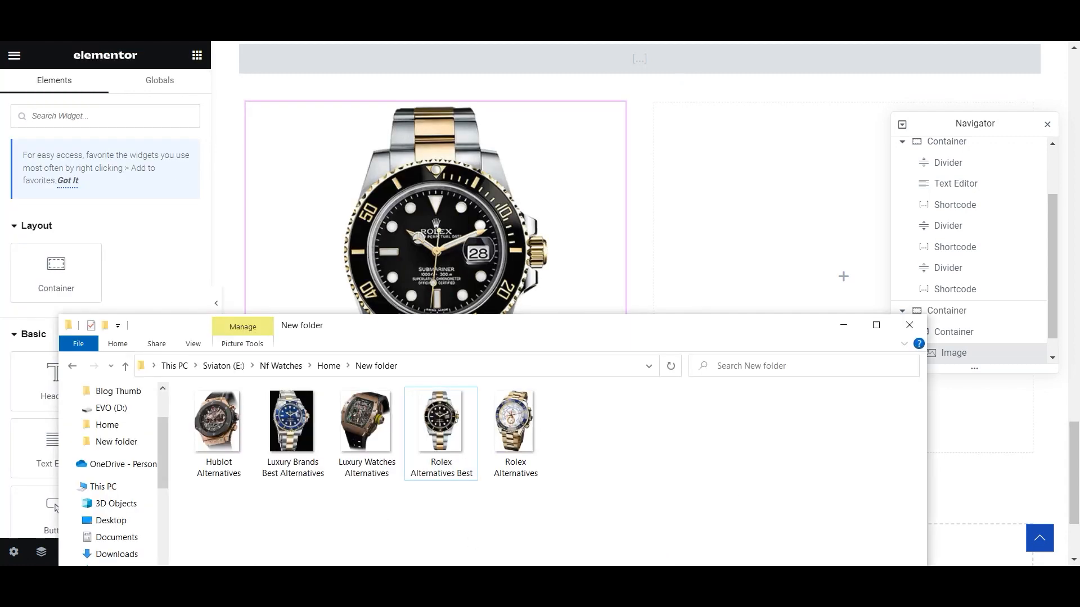
click(846, 331)
drag(56, 382, 774, 299)
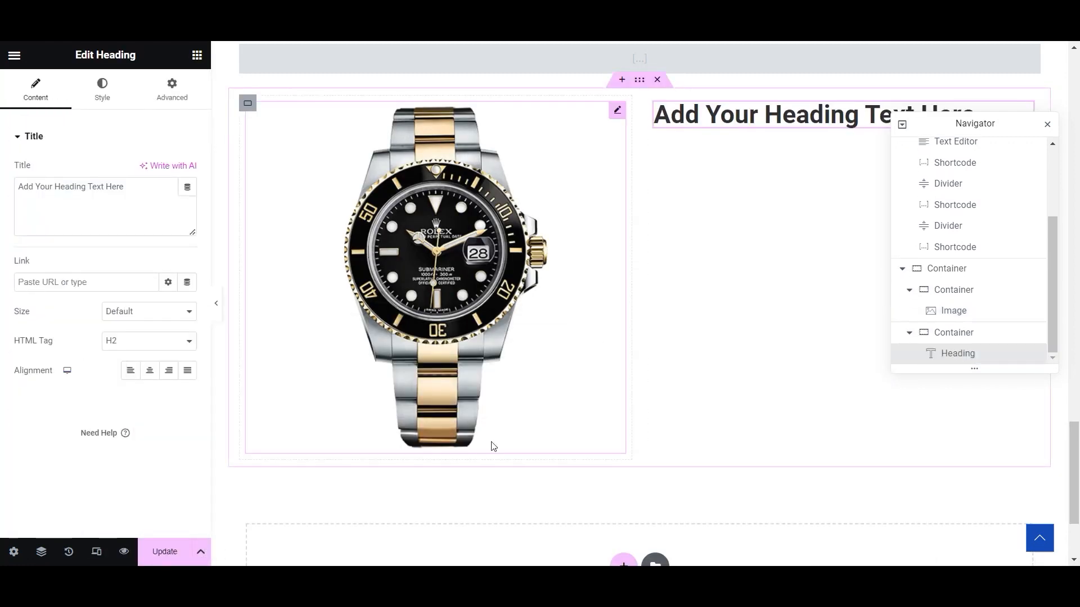
- Copy "Exceptional Performance" from the ChatGPT list and replace the new heading's placeholder title with it
click(461, 582)
drag(417, 378, 544, 378)
key(ctrl+c)
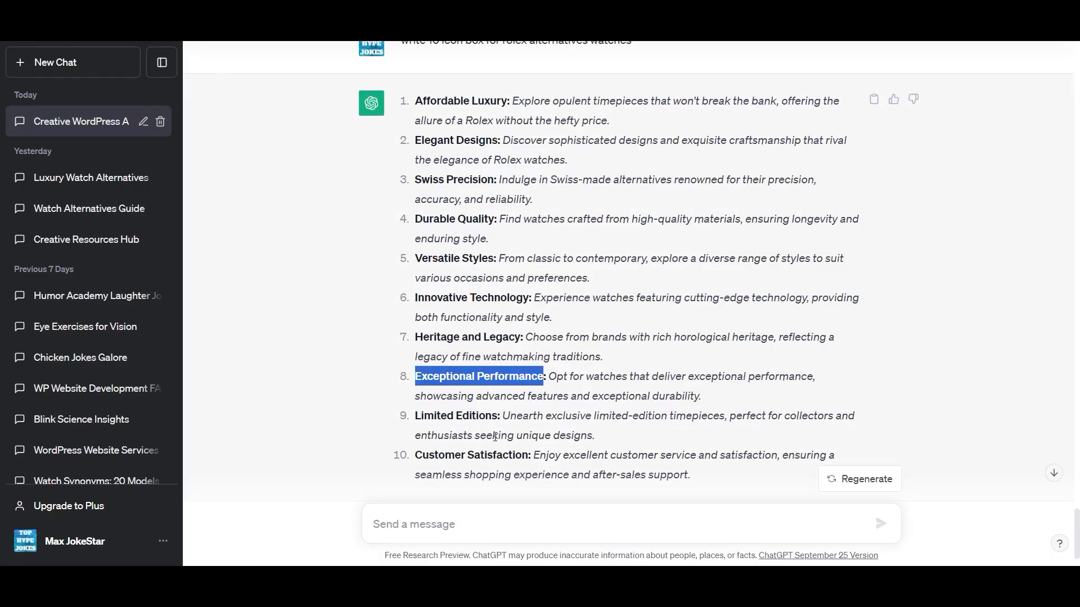
click(483, 582)
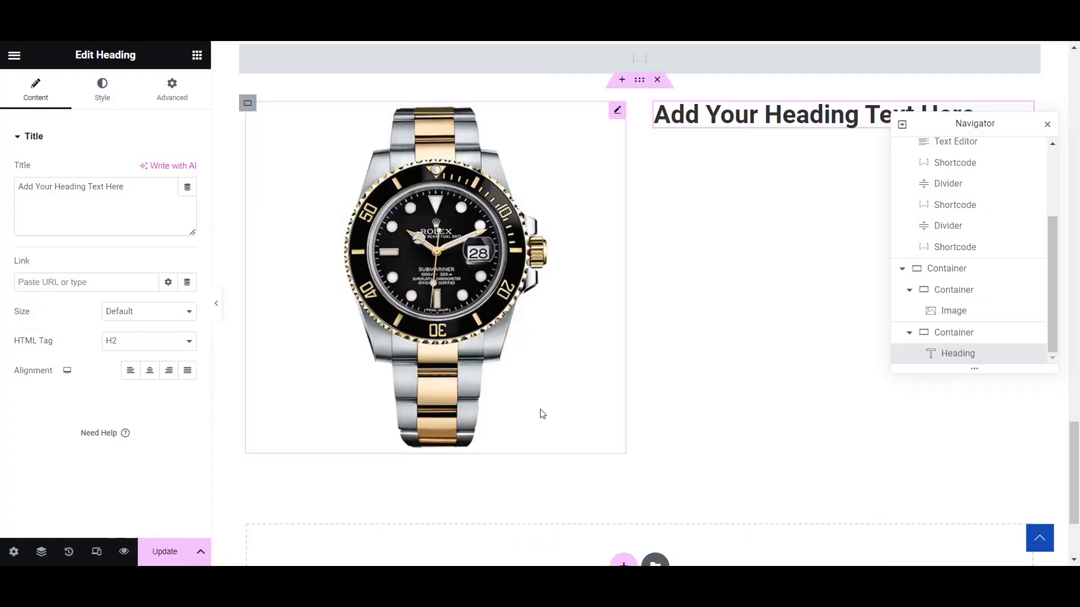
drag(127, 187, 1, 179)
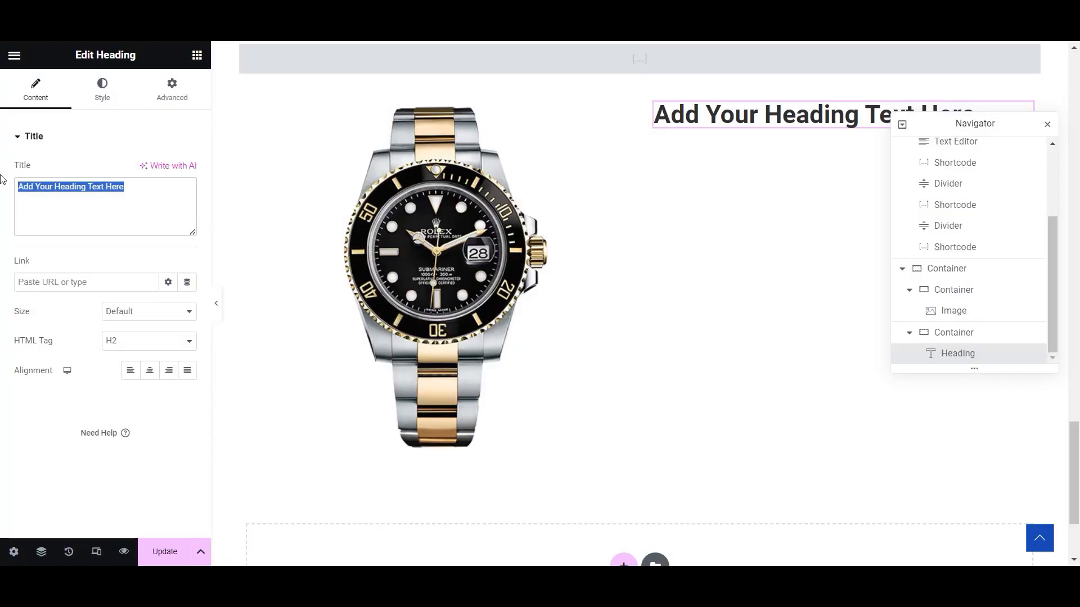
key(ctrl+v)
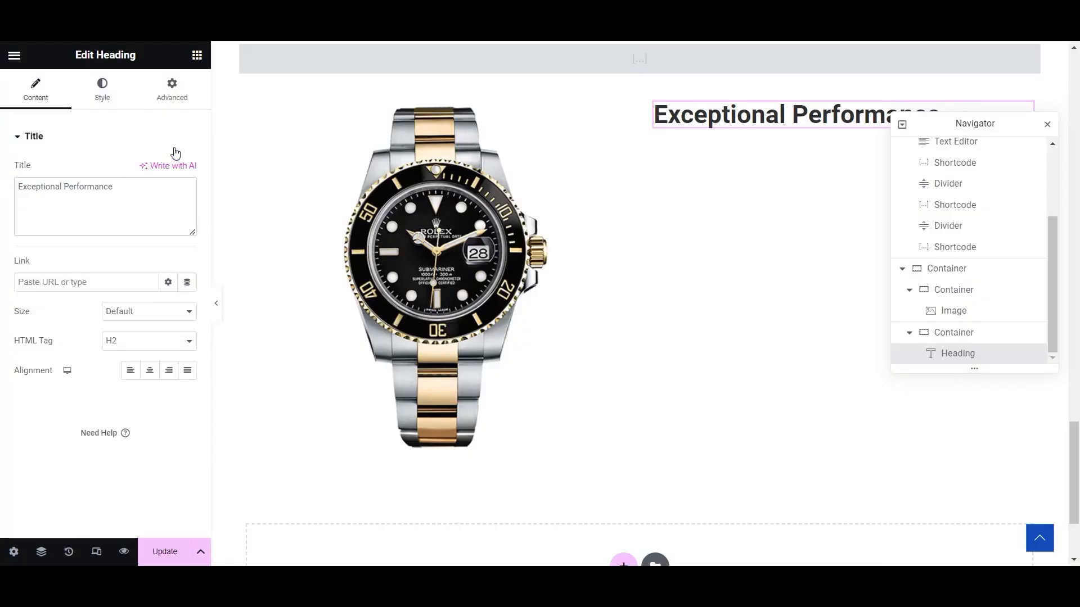
- Add a Text Editor widget below the heading and replace its placeholder with the Exceptional Performance description from ChatGPT
click(197, 54)
drag(76, 438, 754, 147)
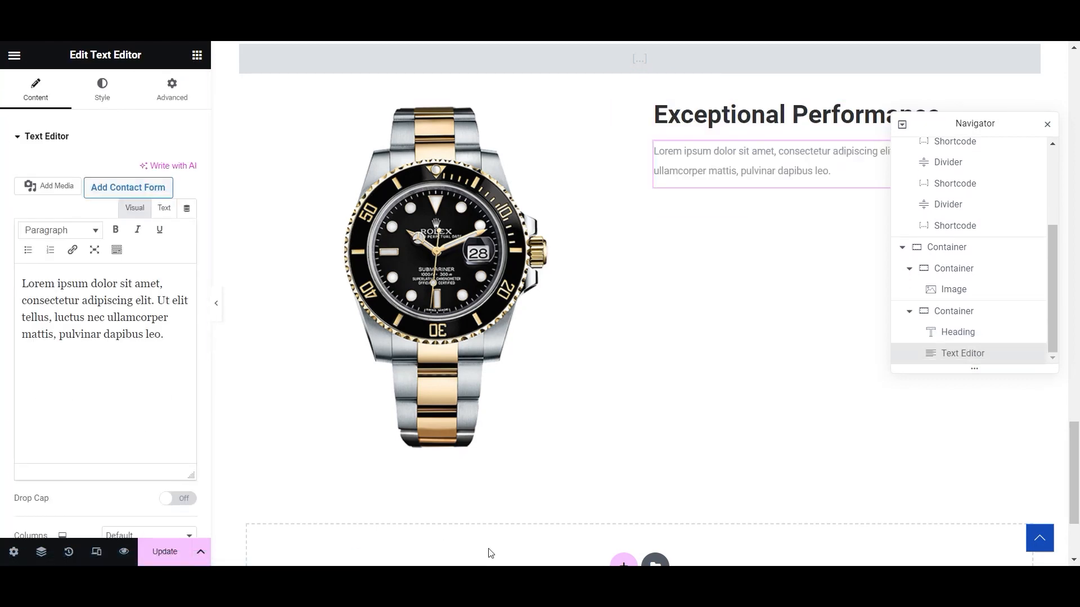
click(439, 580)
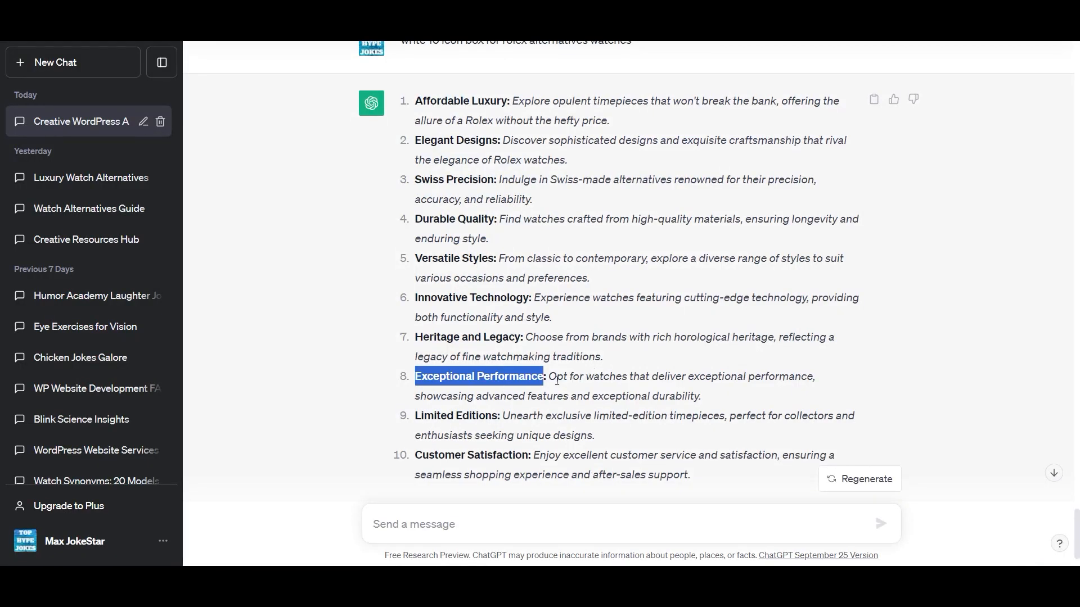
drag(552, 376, 705, 399)
key(ctrl+c)
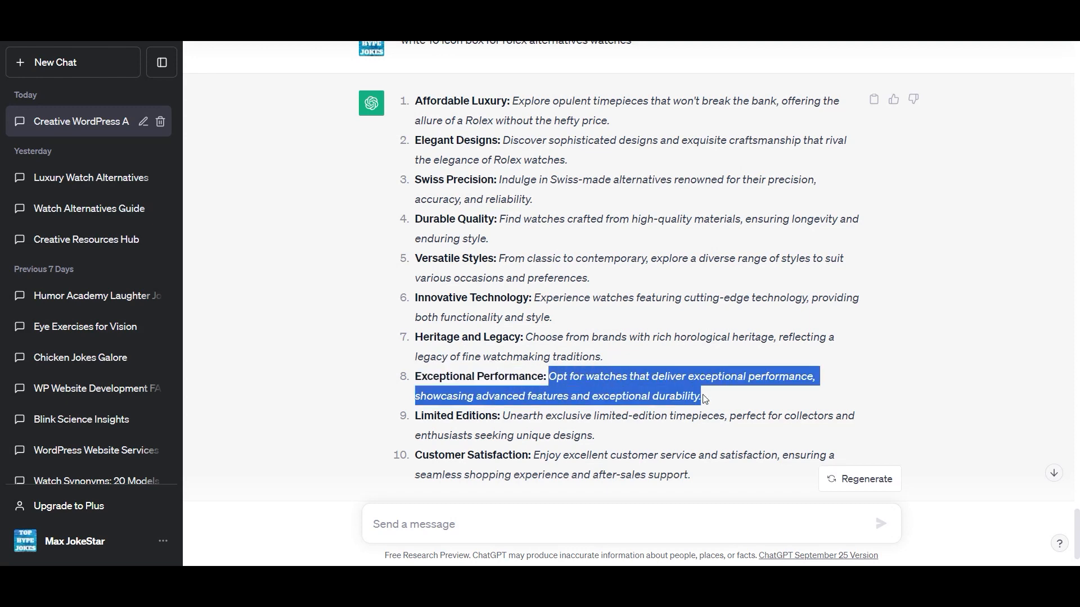
key(alt+Tab)
drag(164, 334, 3, 281)
key(ctrl+v)
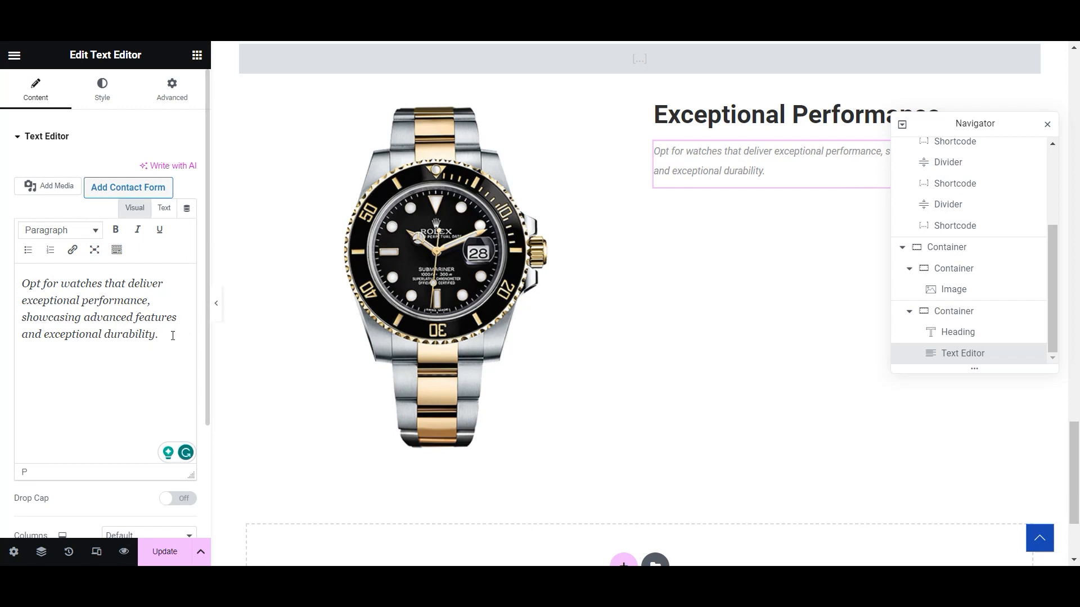
- Remove the italics from the description and set its typography to size 22 px and weight 500 (Medium)
drag(174, 336, 21, 282)
click(137, 229)
click(102, 90)
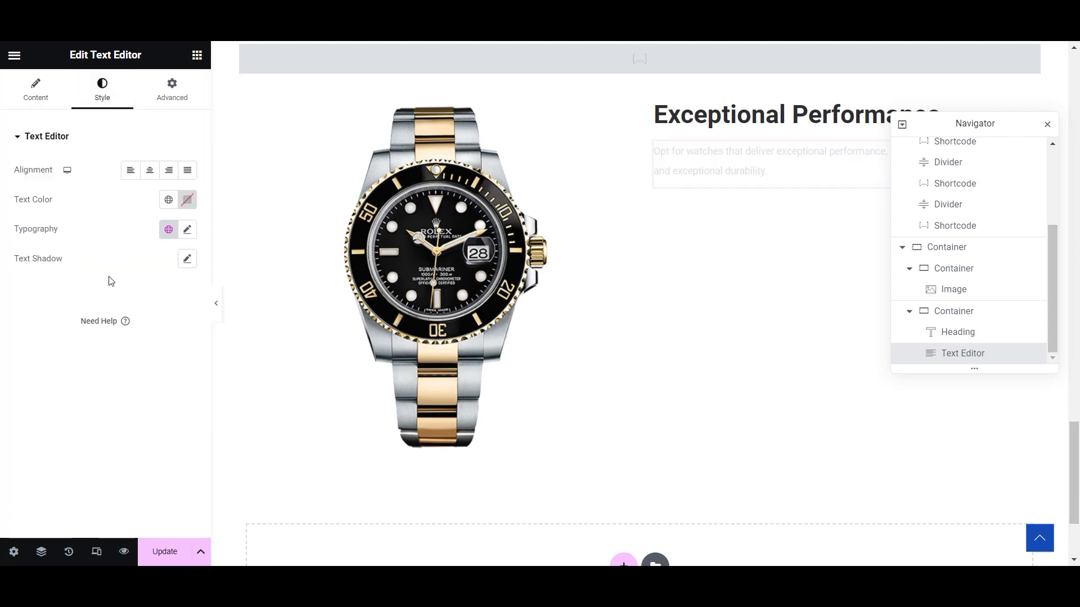
click(187, 229)
click(159, 339)
text(22)
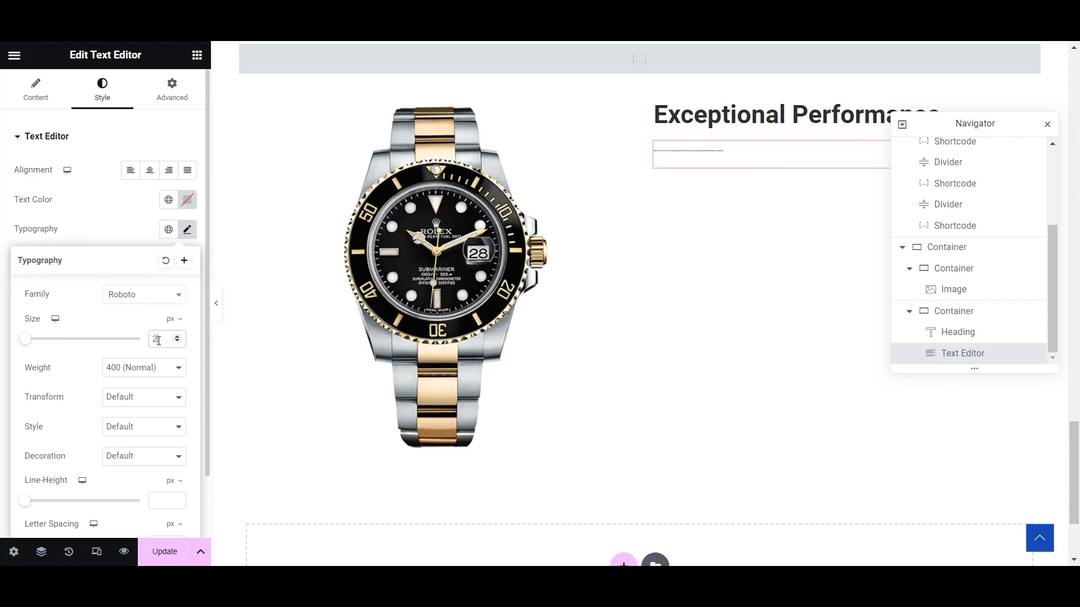
click(151, 368)
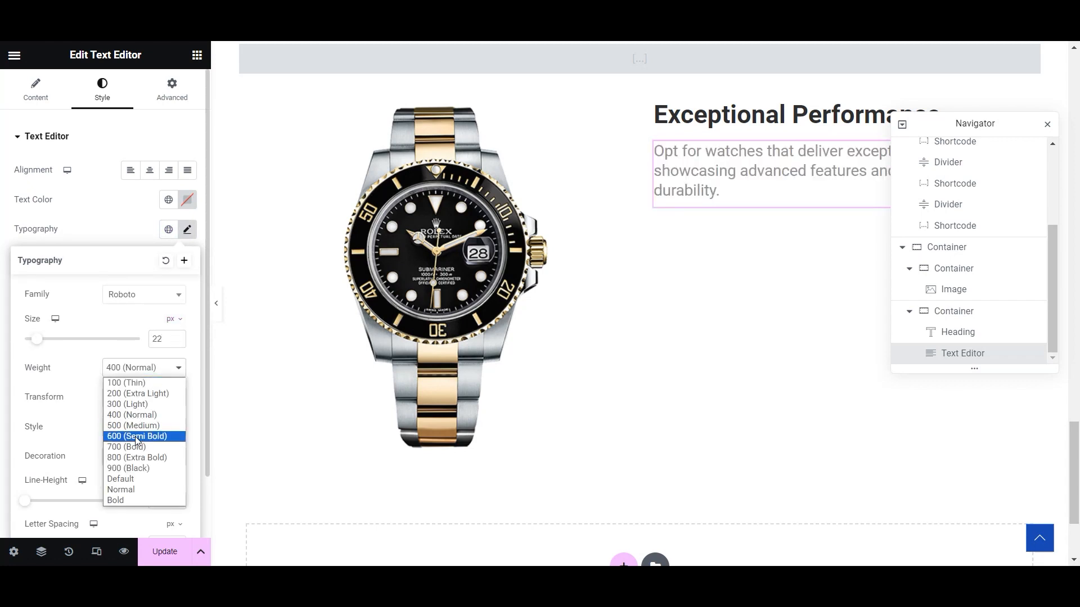
click(136, 437)
click(161, 375)
click(135, 426)
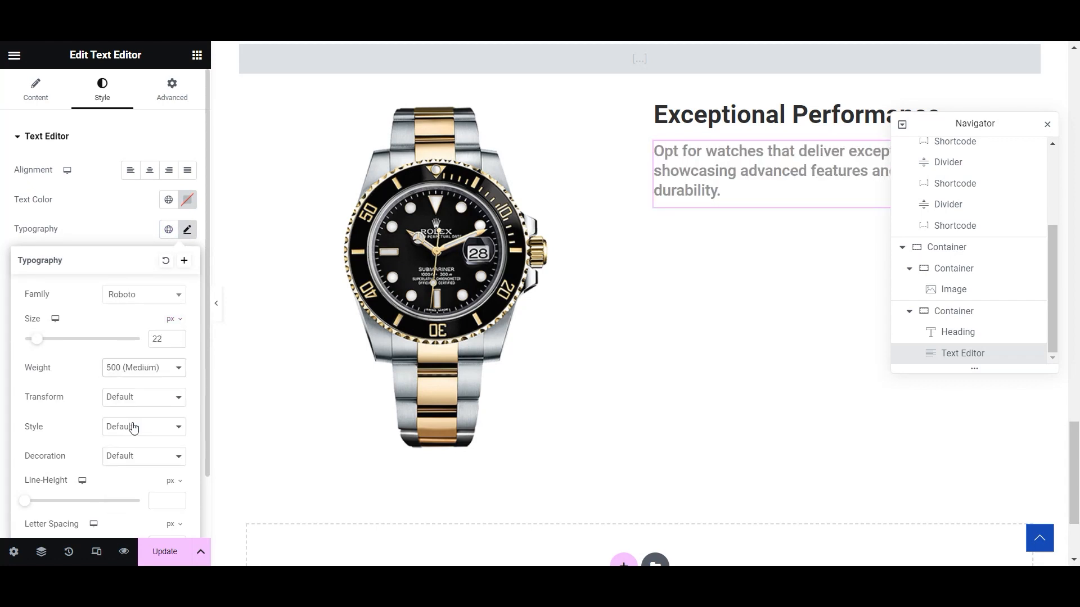
click(123, 214)
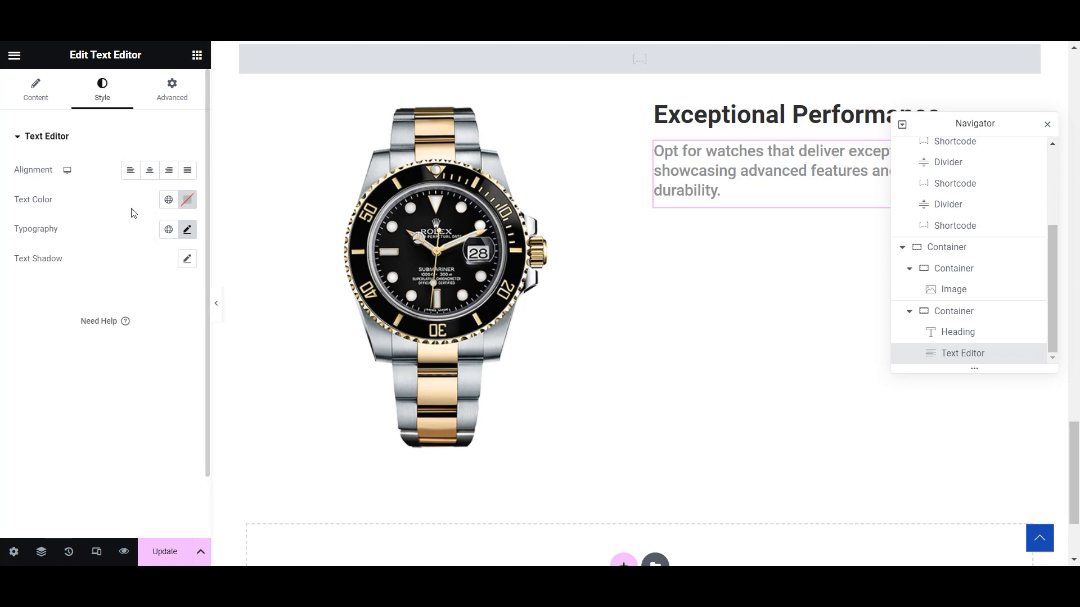
- Set the description's text color to the dark global color #2b2b2b
click(168, 199)
scroll(107, 348, down, 2)
click(110, 334)
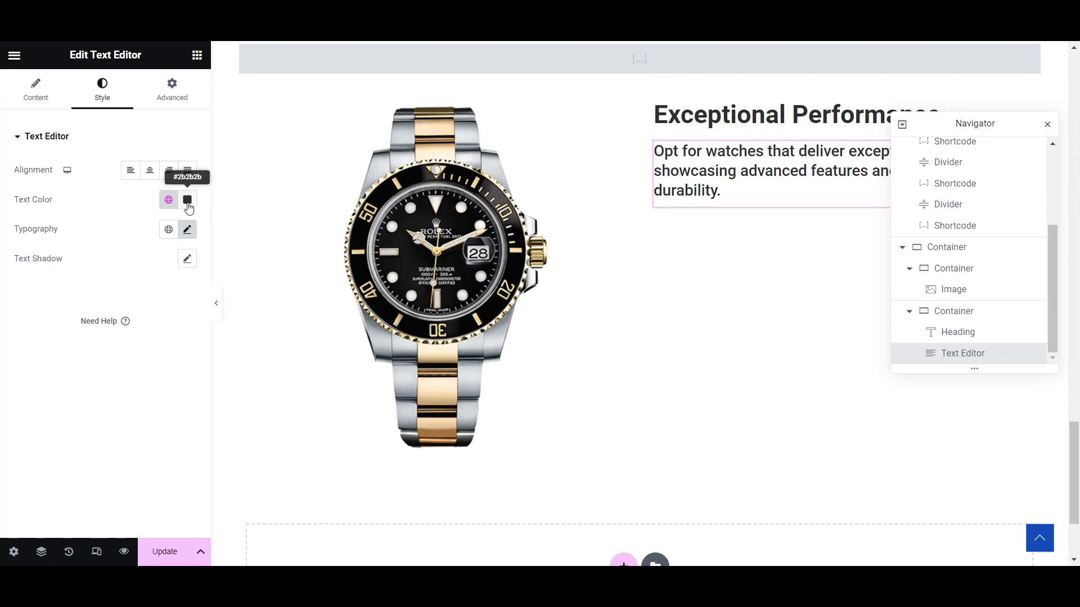
- Set the description's font size to 20 px
click(187, 230)
click(161, 341)
key(BackSpace)
text(0)
click(88, 203)
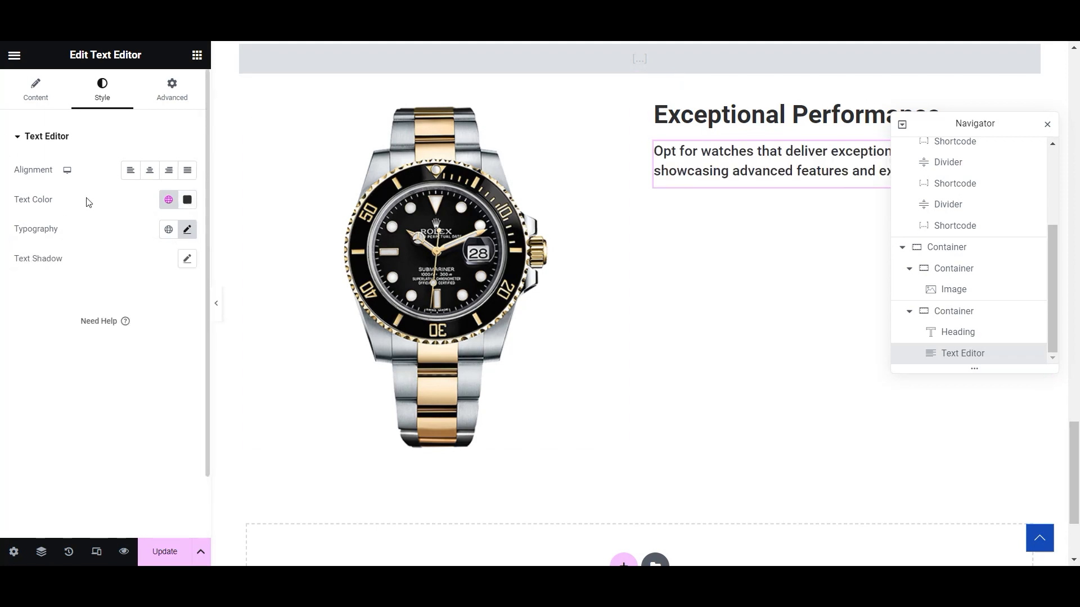
- Set the description's text color to the global Secondary color, #54595F
click(168, 200)
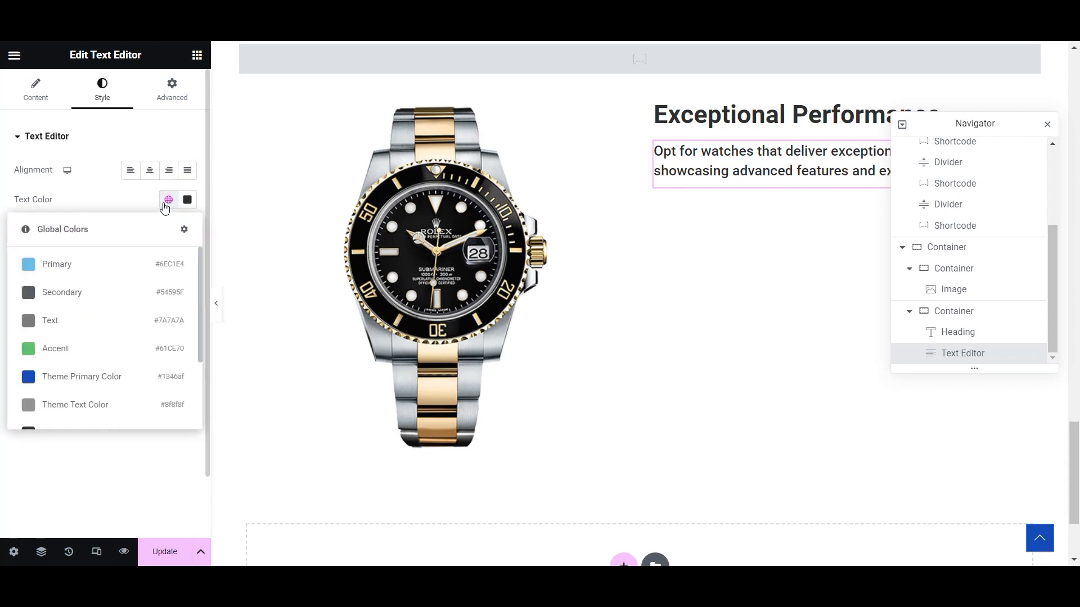
scroll(98, 327, down, 2)
scroll(115, 303, up, 2)
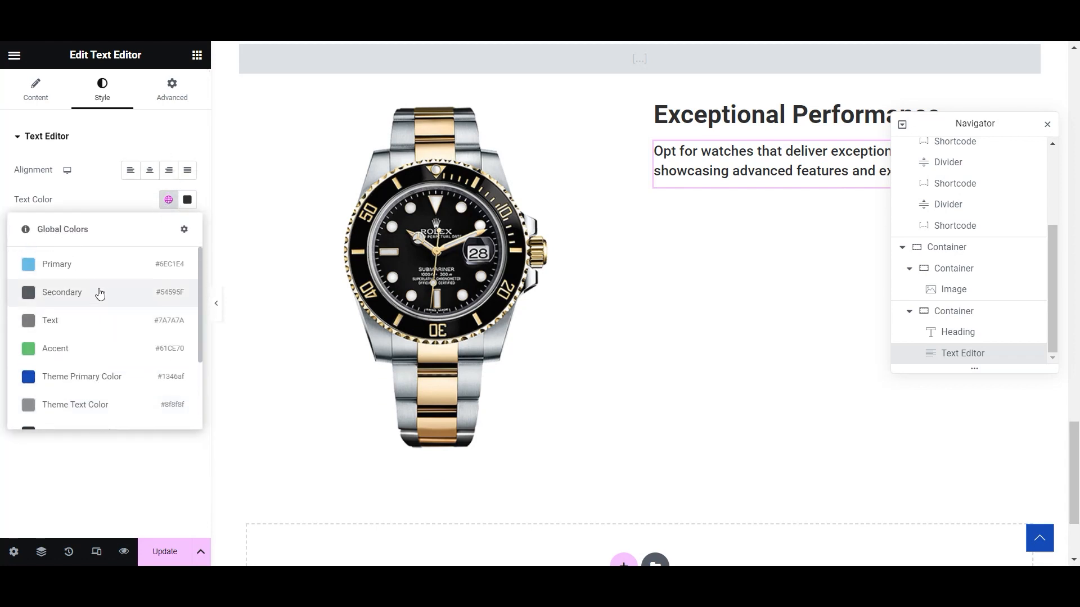
click(107, 289)
- Update the page and move the Navigator panel clear of the heading and description
click(165, 552)
drag(1012, 126, 932, 295)
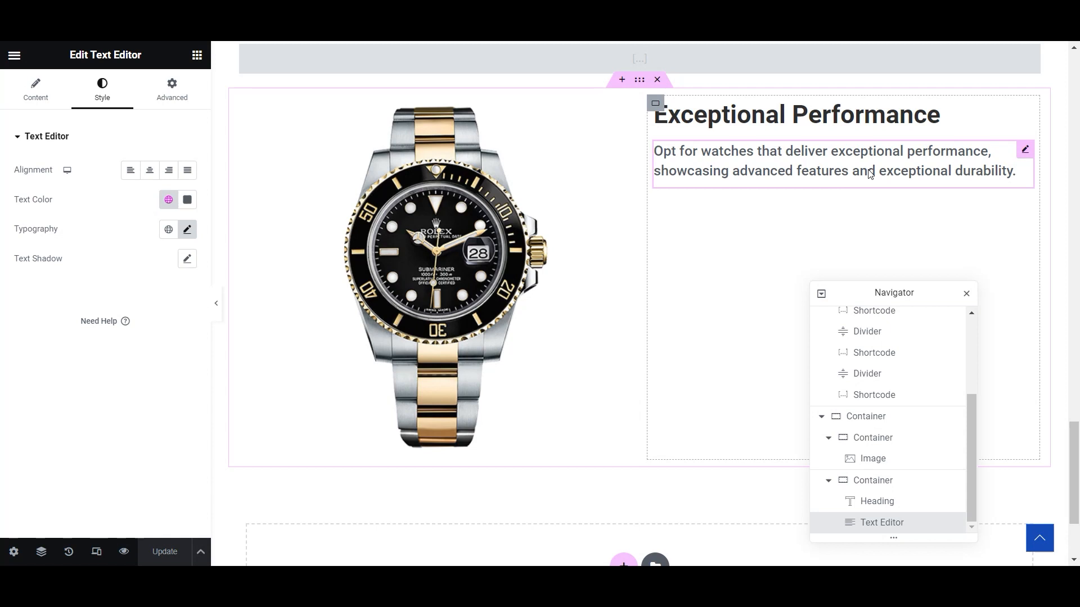
- Copy the description text block and paste a duplicate of it below the original in the same column
right_click(1023, 151)
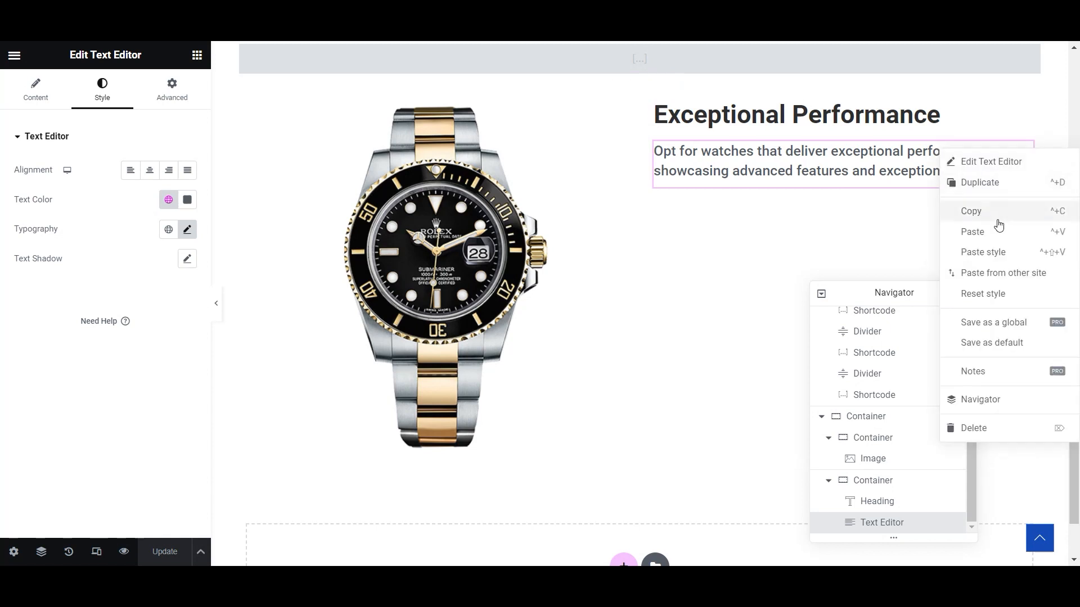
click(998, 212)
right_click(1026, 152)
click(990, 228)
- Switch to ChatGPT, copy the whole "Affordable Luxury" item, and replace the duplicated description's text in Elementor with it
key(alt+Tab)
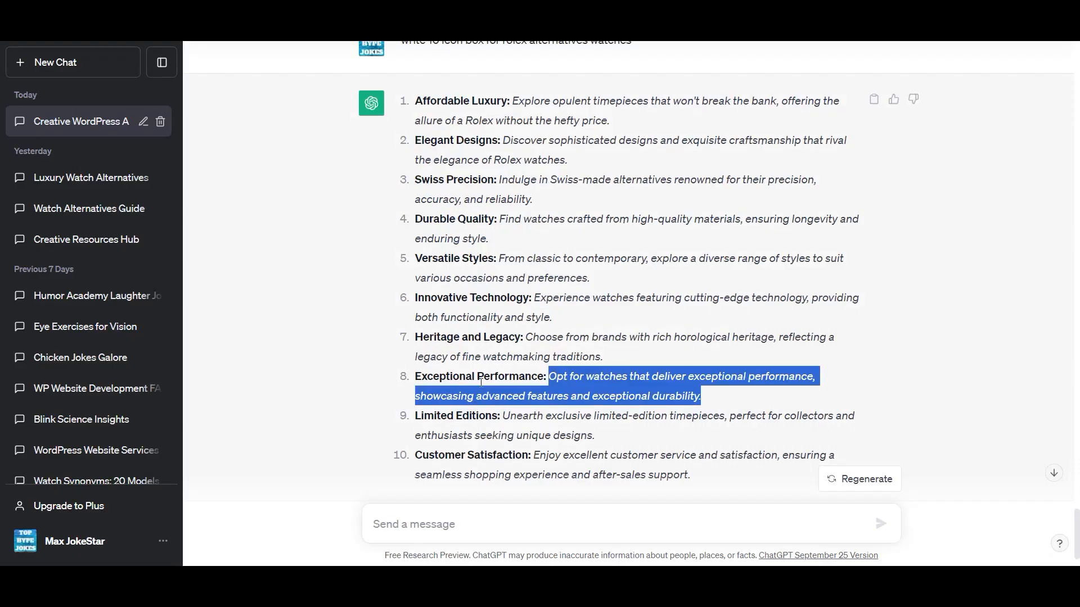
drag(512, 103, 618, 126)
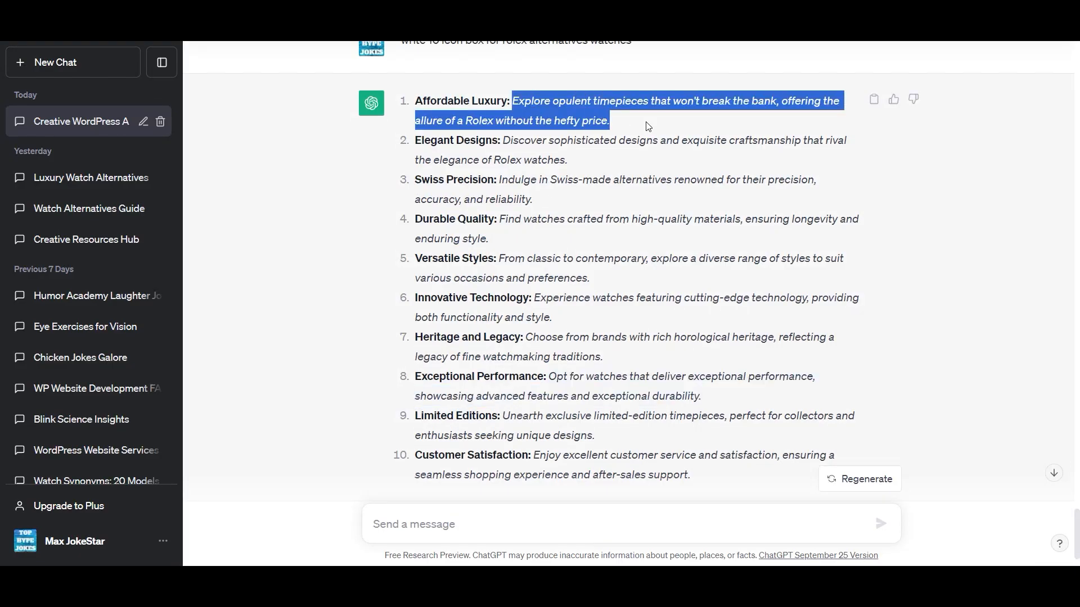
drag(408, 103, 635, 124)
key(ctrl+c)
key(alt+Tab)
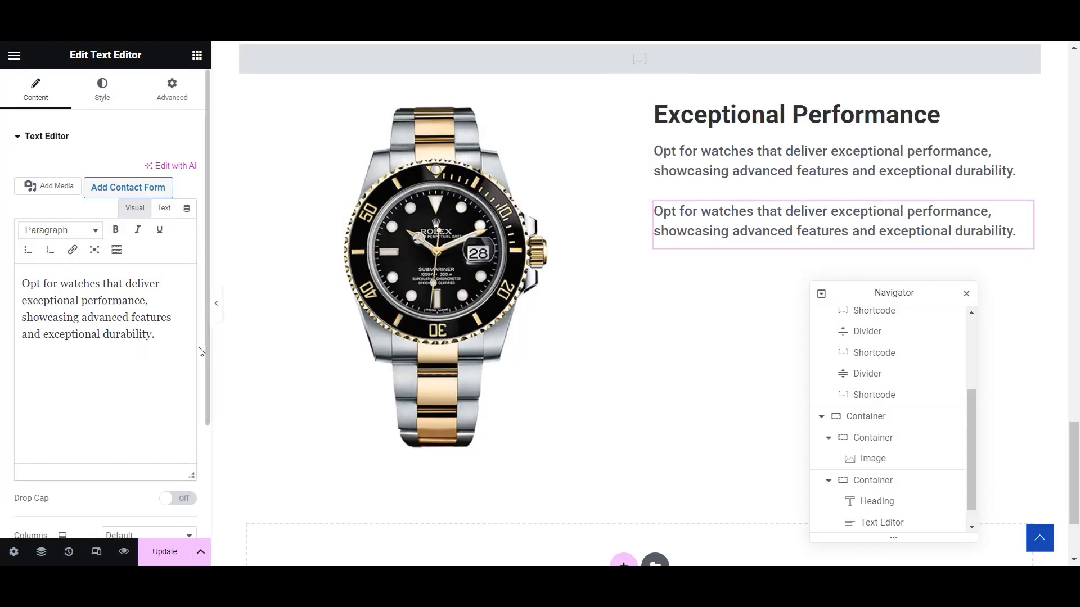
drag(170, 338, 24, 281)
key(ctrl+v)
- Remove the bold from "Affordable Luxury:" and replace the word "opulent" with "amazing" in the second description
drag(133, 282, 27, 301)
click(115, 230)
click(100, 301)
key(BackSpace)
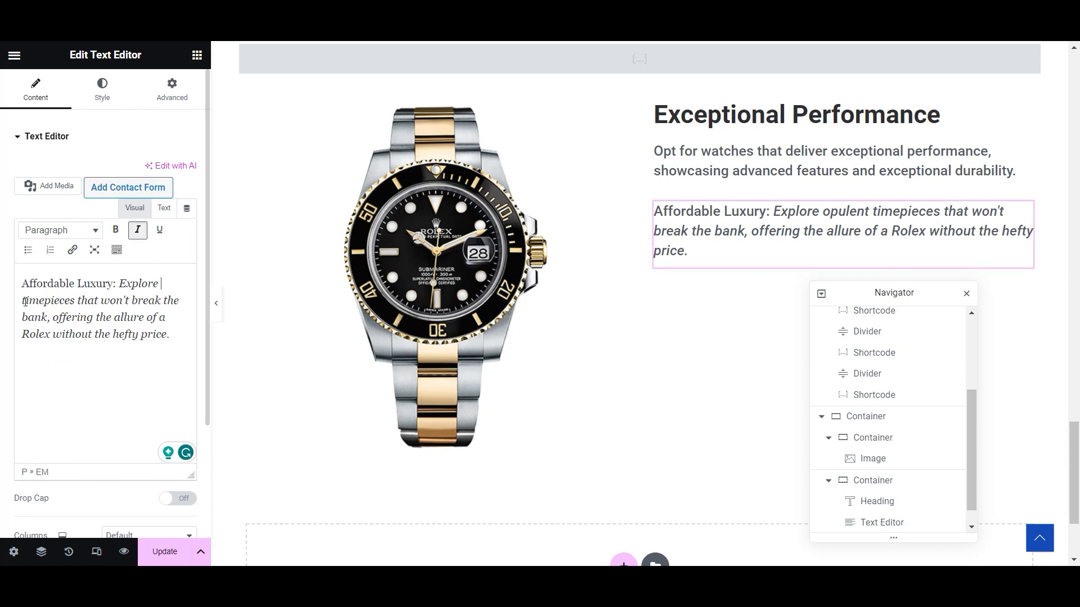
text(amazing)
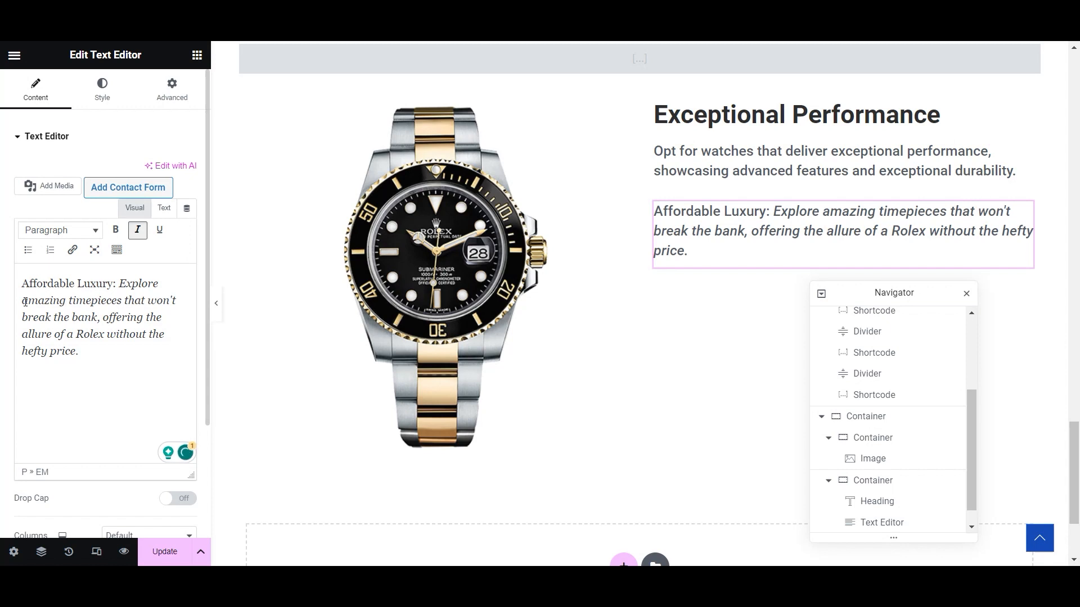
- Remove the italic formatting from the second description's sentence and update the page
click(42, 472)
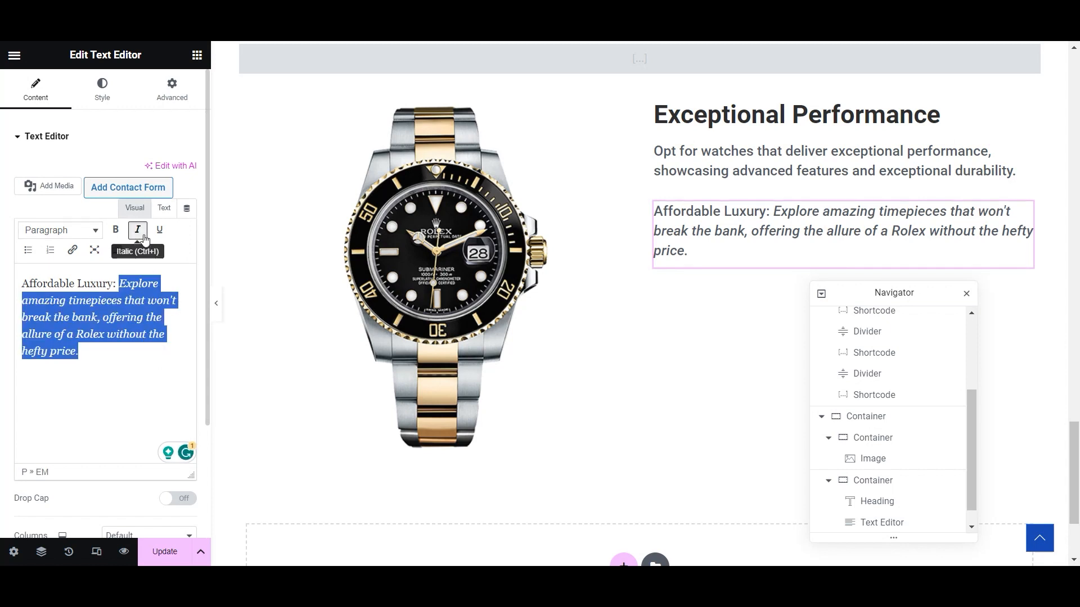
click(138, 230)
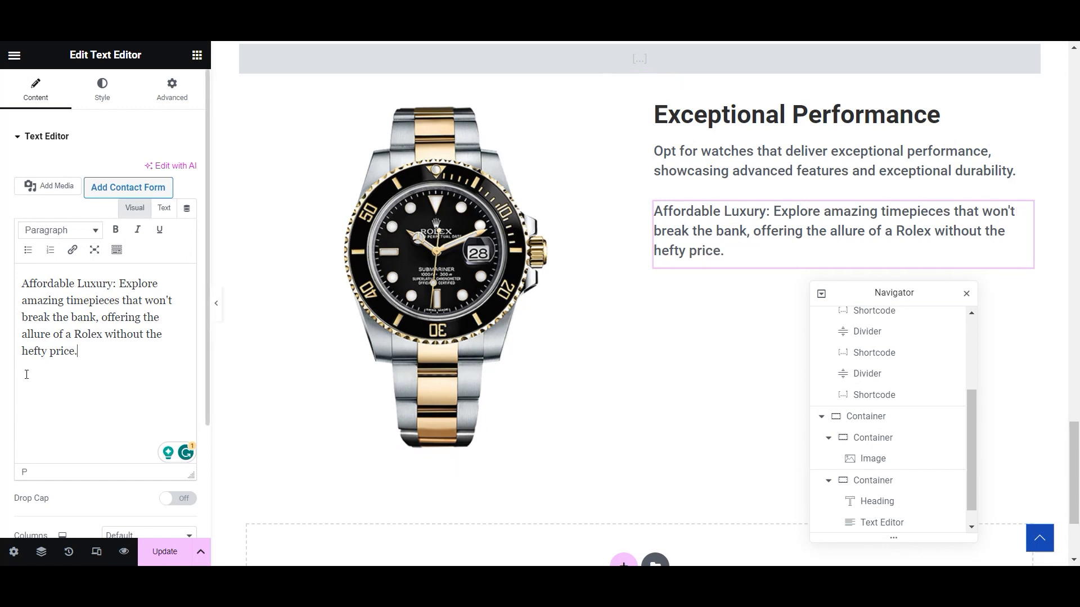
click(163, 551)
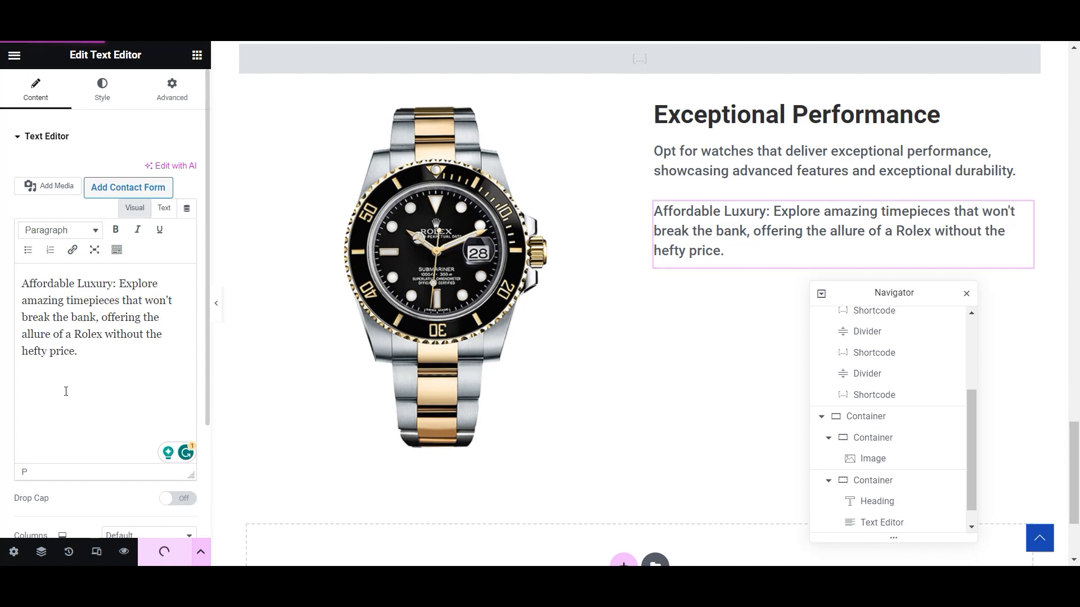
- Set the text column container's Justify Content to Center
click(656, 104)
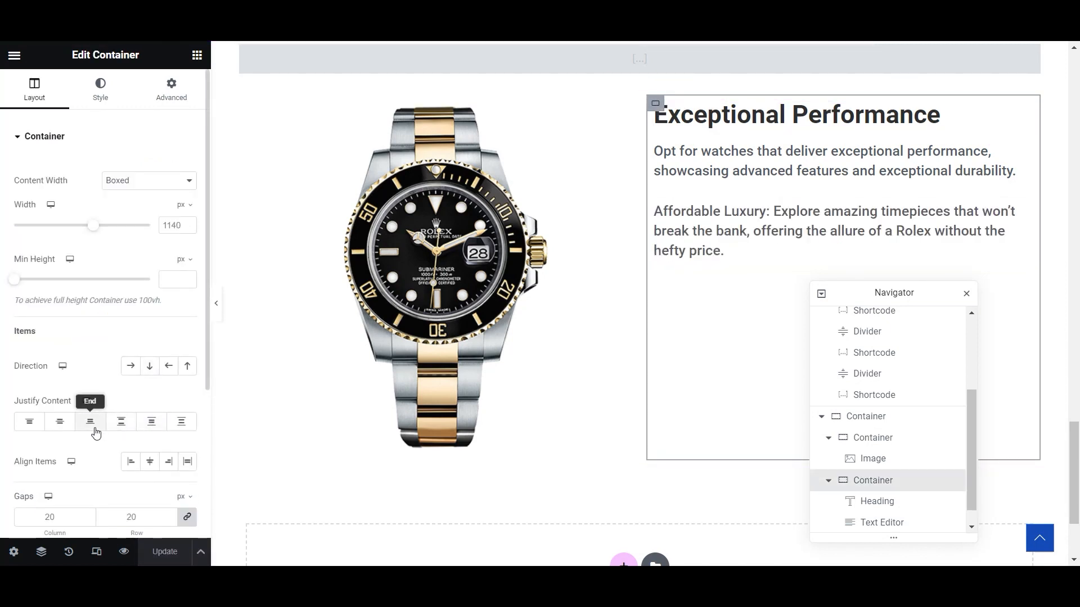
click(63, 430)
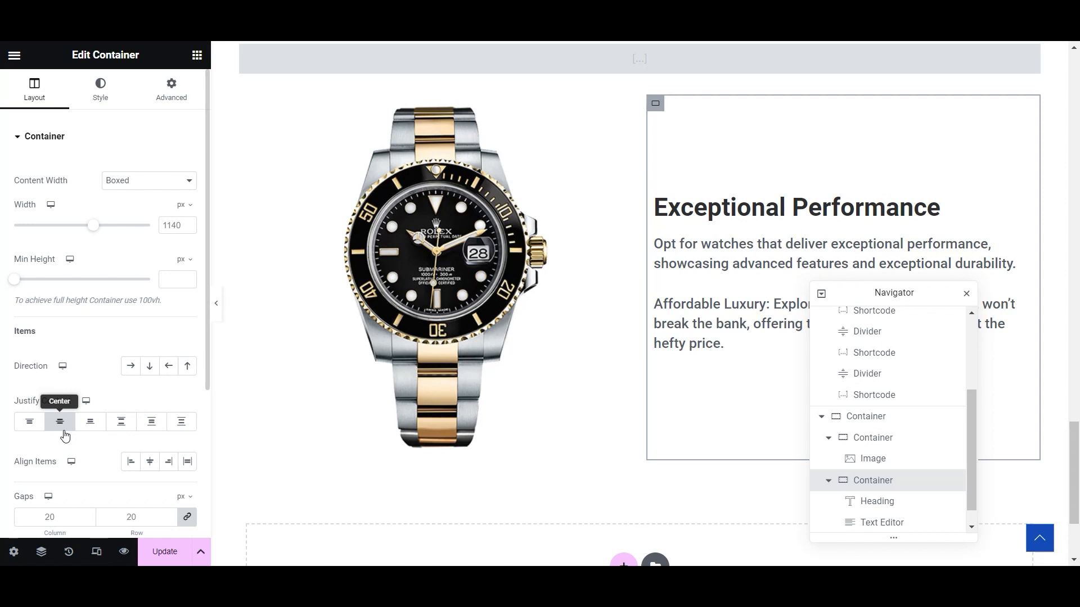
- Try center alignment on the "Exceptional Performance" heading
click(728, 208)
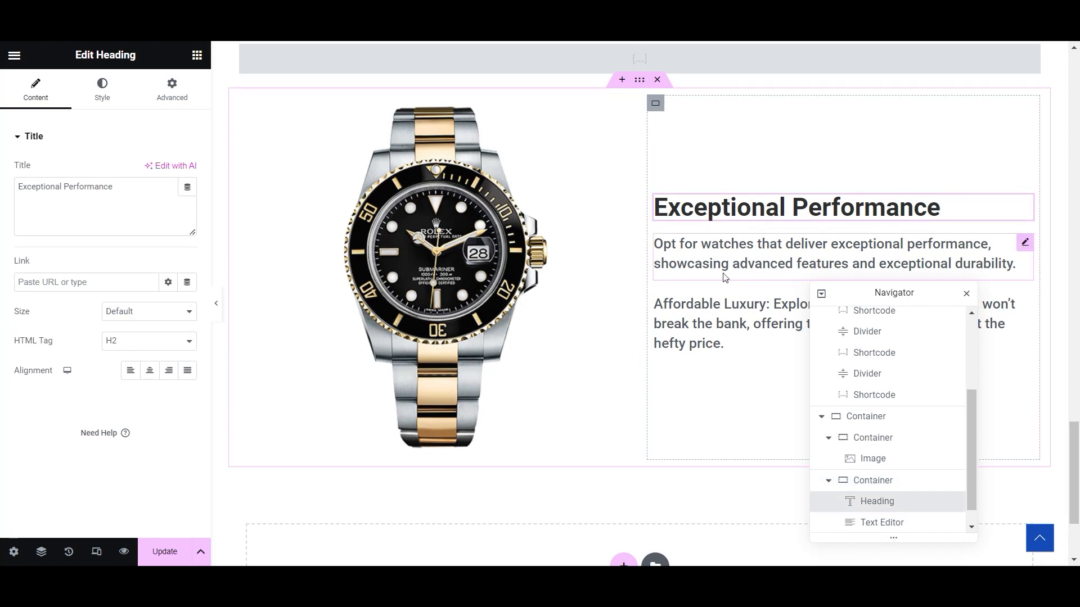
scroll(718, 421, down, 3)
scroll(734, 284, up, 3)
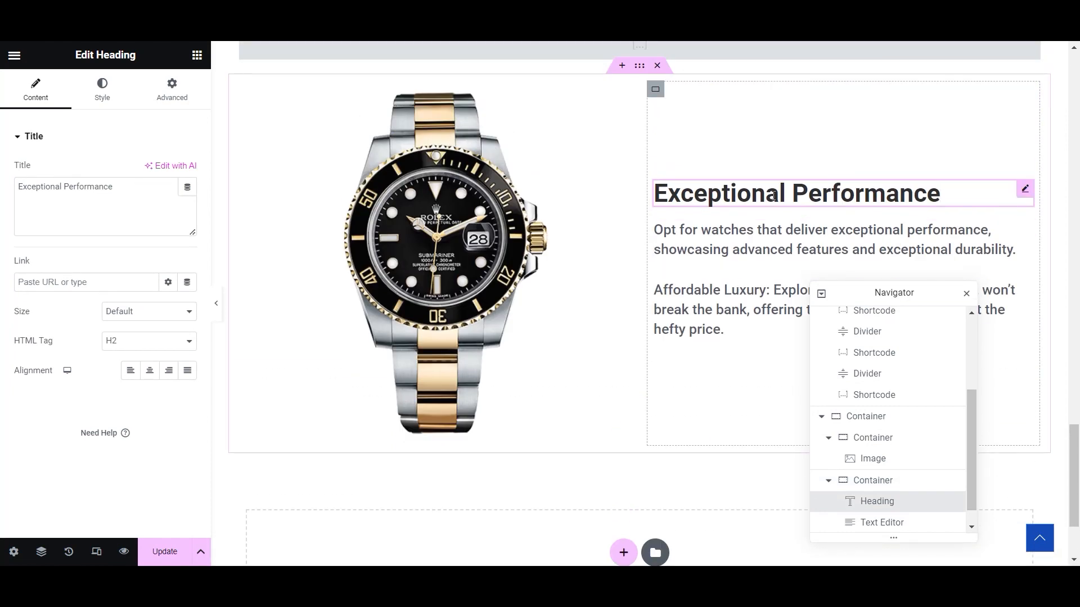
click(149, 370)
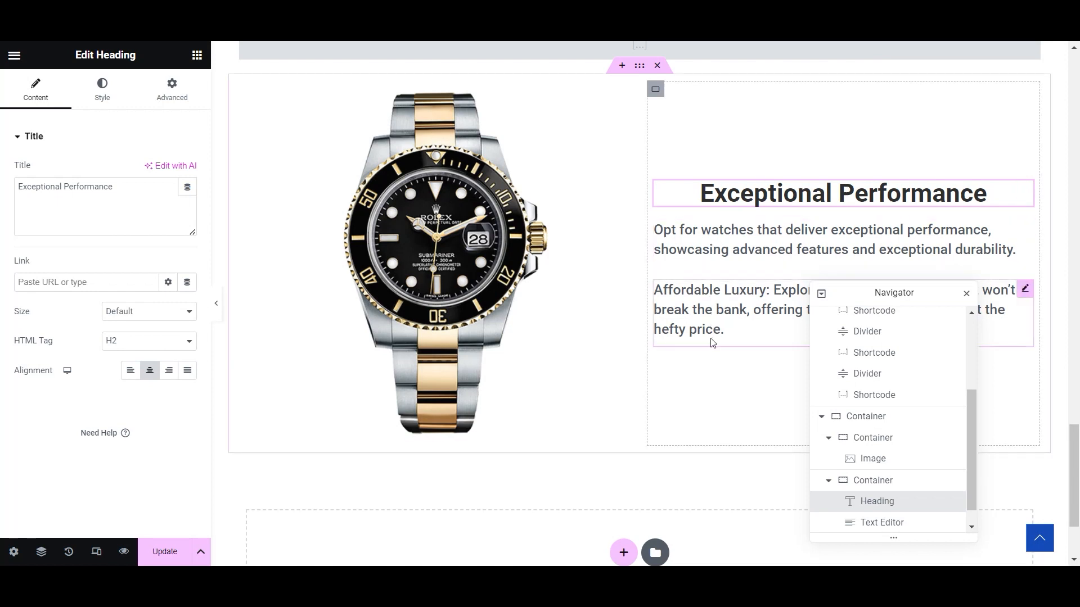
click(718, 307)
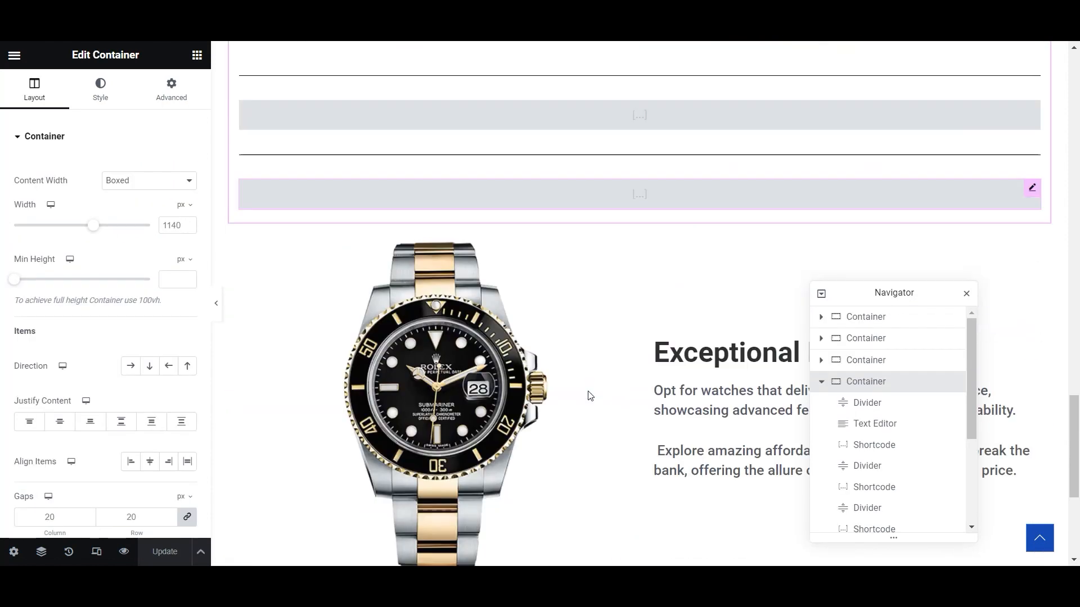
- Add a new container directly below the Exceptional Performance feature section
scroll(590, 396, down, 5)
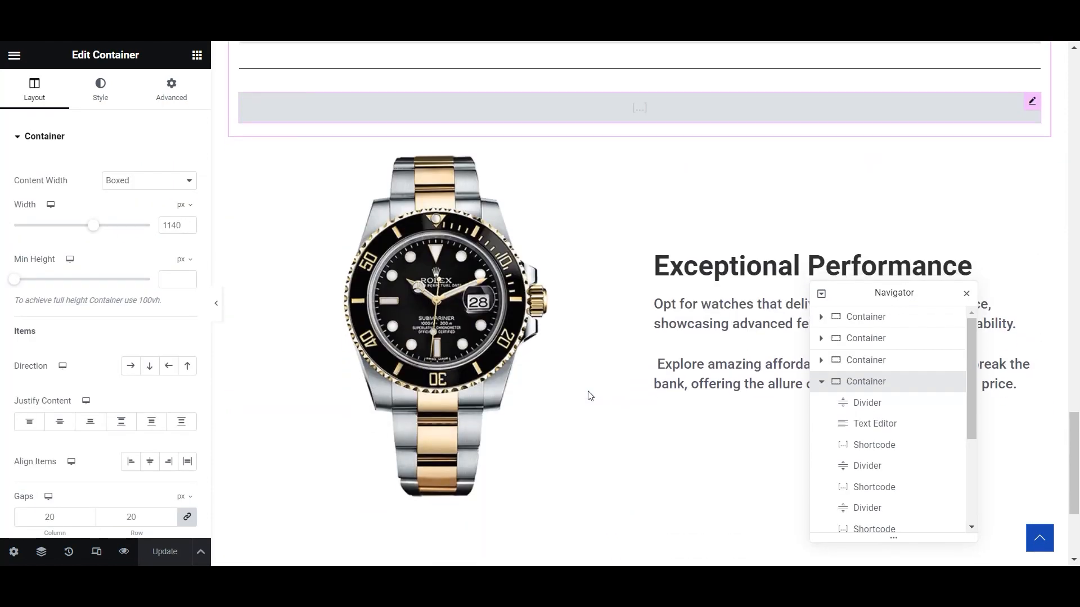
click(623, 412)
drag(56, 273, 641, 405)
- Move the divider between the last two product shortcodes into the new container below the feature section
scroll(646, 430, up, 5)
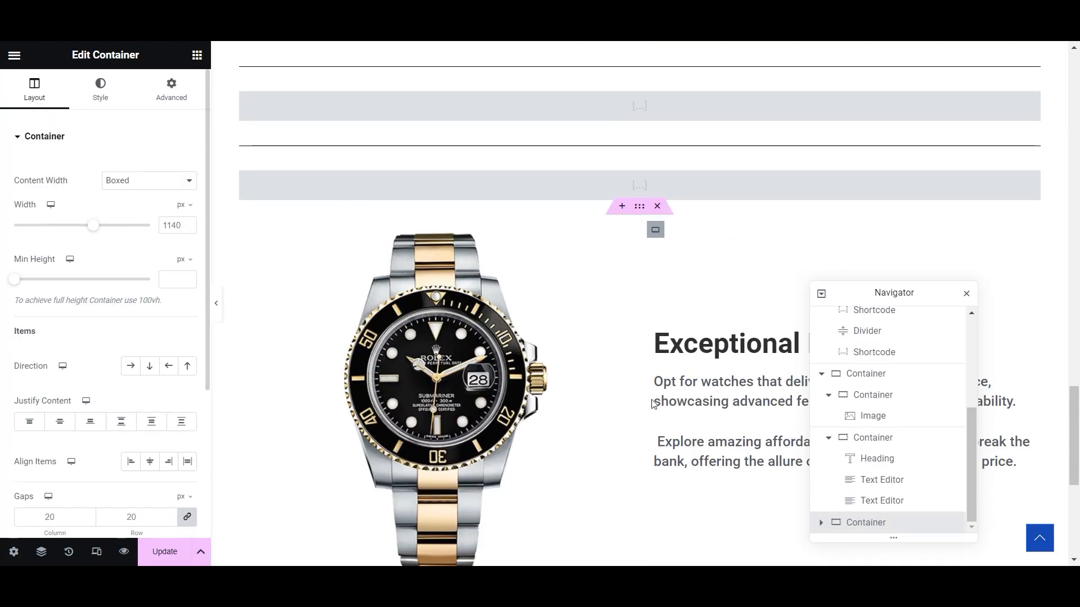
drag(1033, 218, 647, 307)
scroll(641, 303, up, 4)
scroll(647, 349, up, 5)
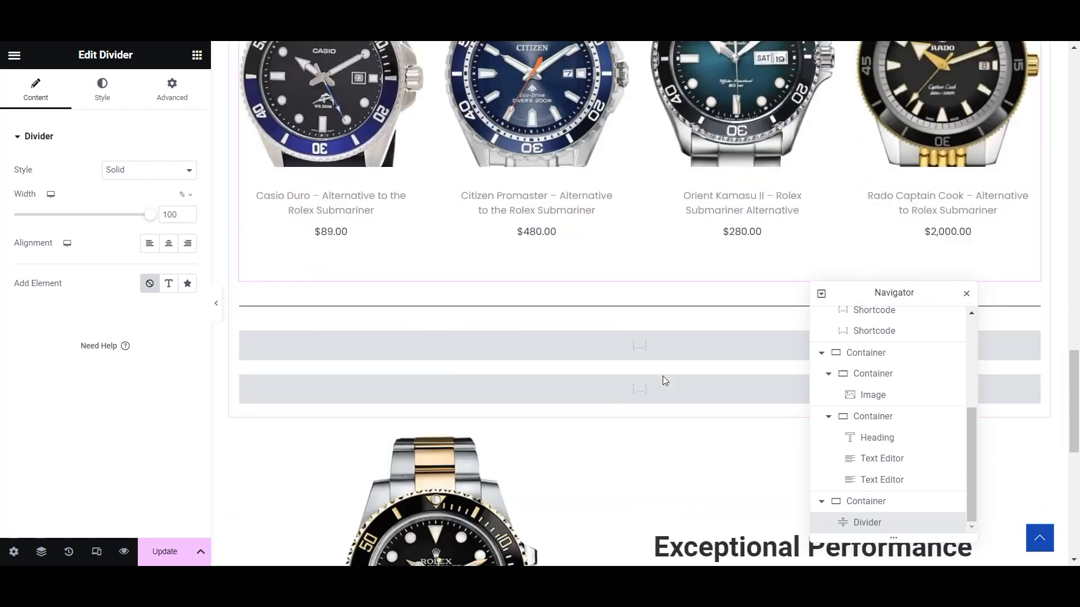
scroll(662, 376, down, 5)
scroll(804, 217, up, 1)
- Move the last "Luxury Watches Alternatives" product shortcode into the new container, directly under the divider
drag(1033, 143, 641, 147)
scroll(991, 244, down, 4)
scroll(991, 244, up, 3)
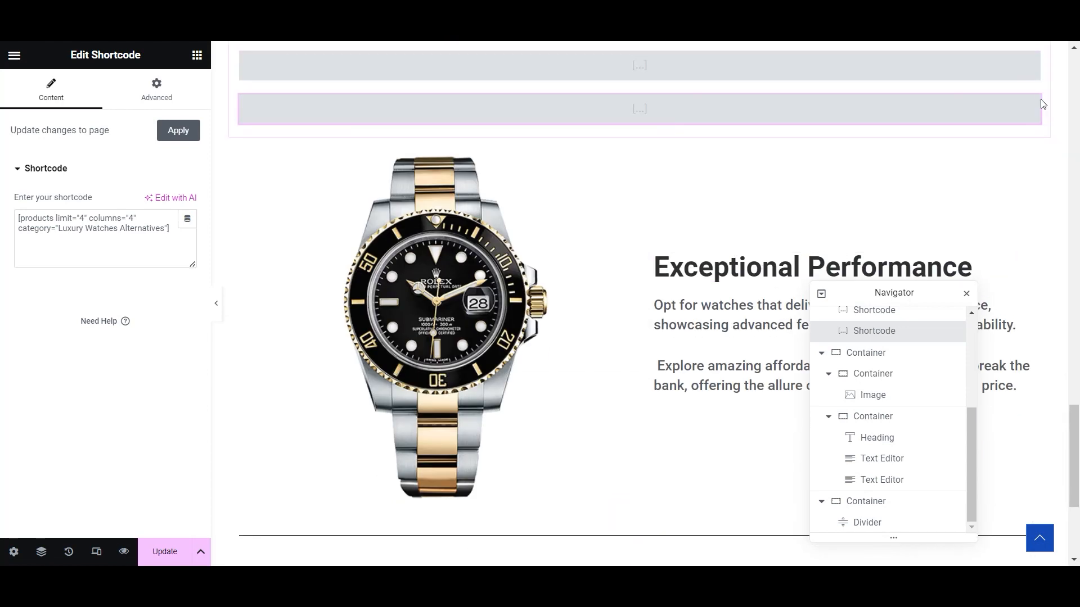
drag(1035, 107, 715, 573)
scroll(731, 308, down, 3)
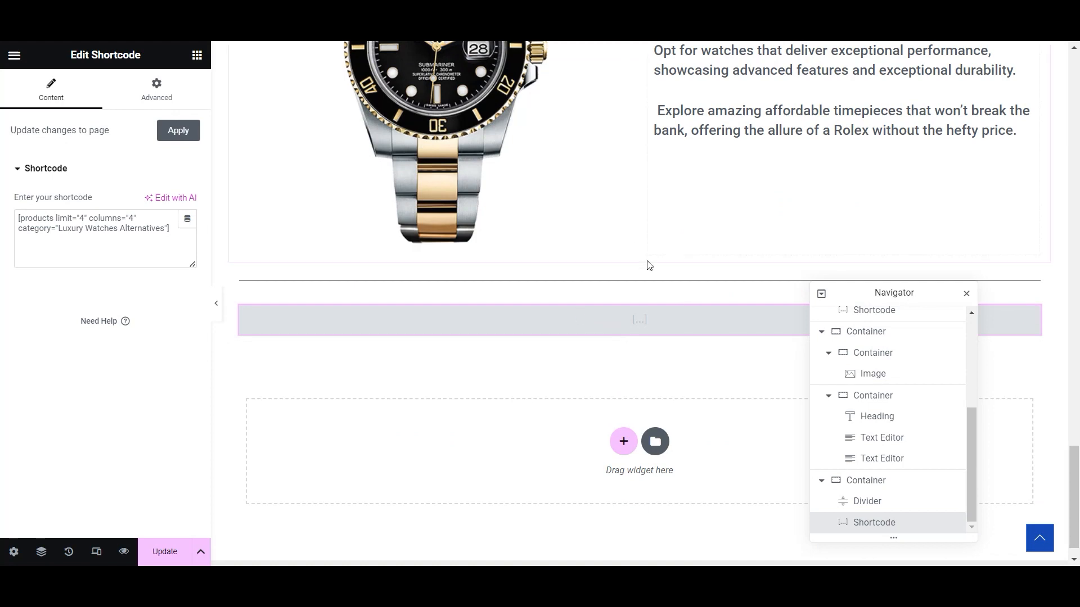
- Check the rearranged Latest Watches product rows and feature section, and update the page
scroll(610, 340, up, 4)
scroll(614, 345, up, 8)
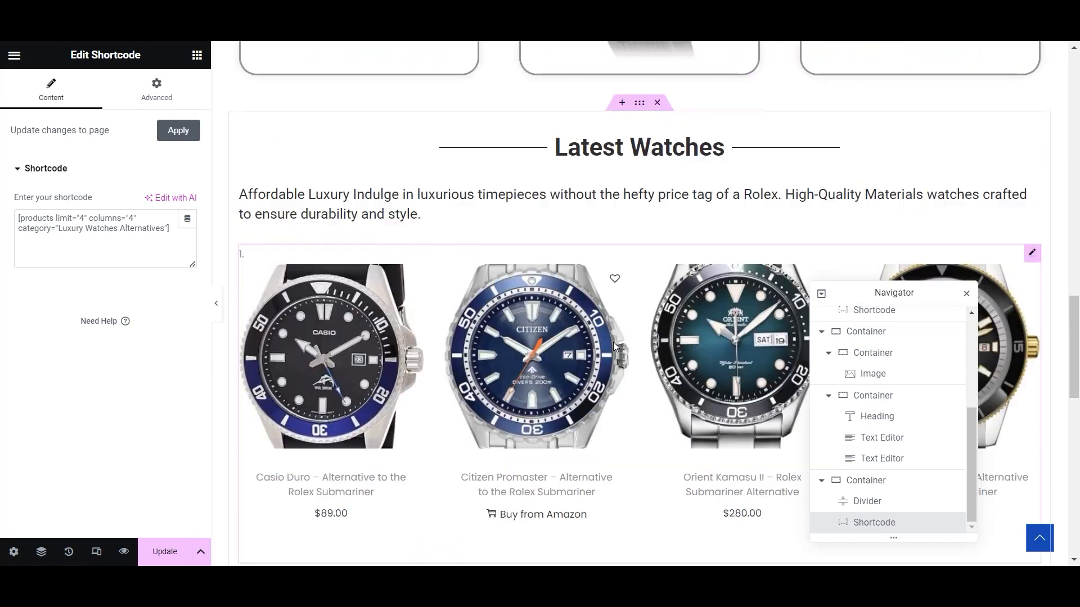
scroll(613, 342, down, 4)
key(ctrl+s)
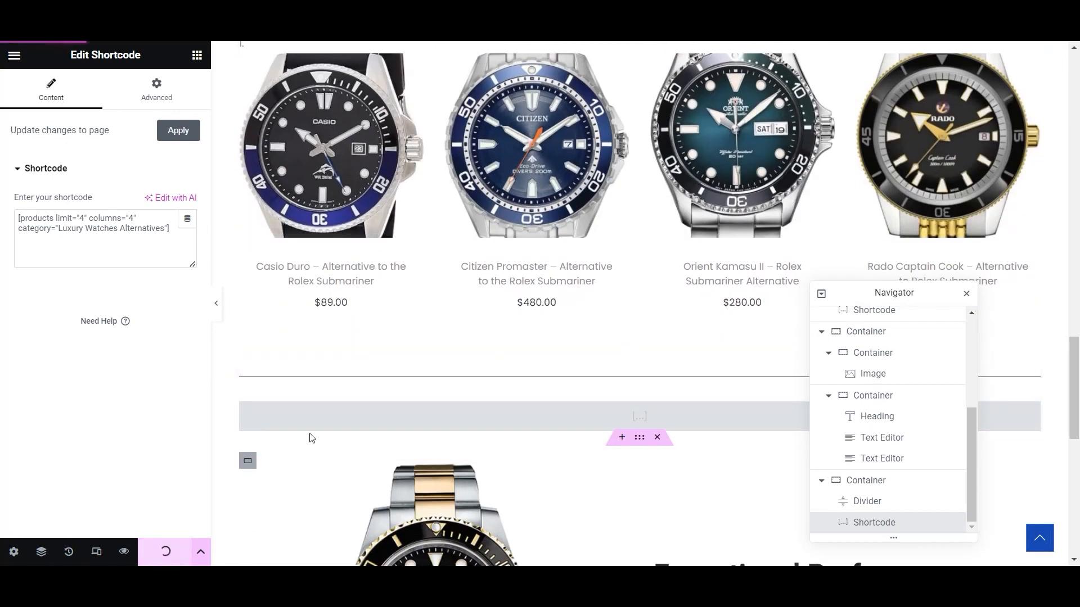
scroll(499, 380, down, 2)
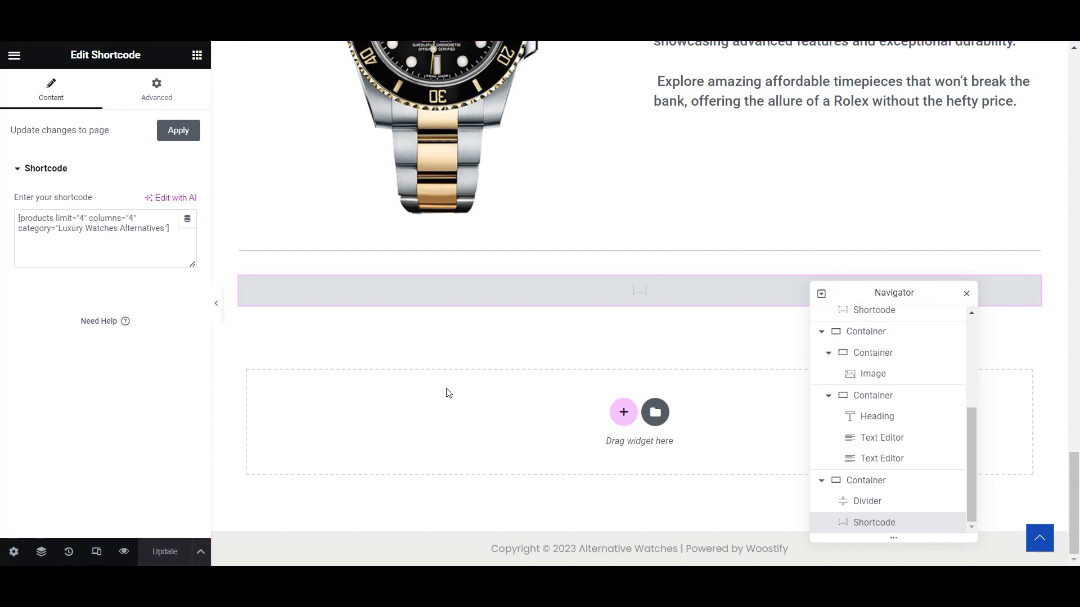
scroll(494, 369, up, 10)
scroll(284, 337, down, 10)
- Add a container below the moved product shortcode and nest a second container inside it
click(197, 55)
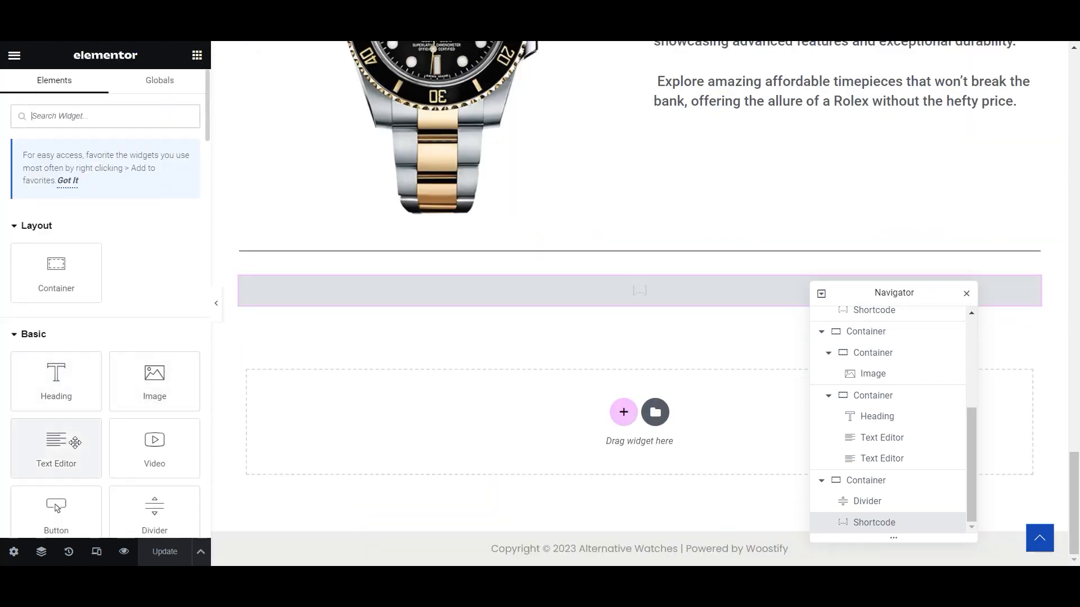
drag(48, 270, 550, 455)
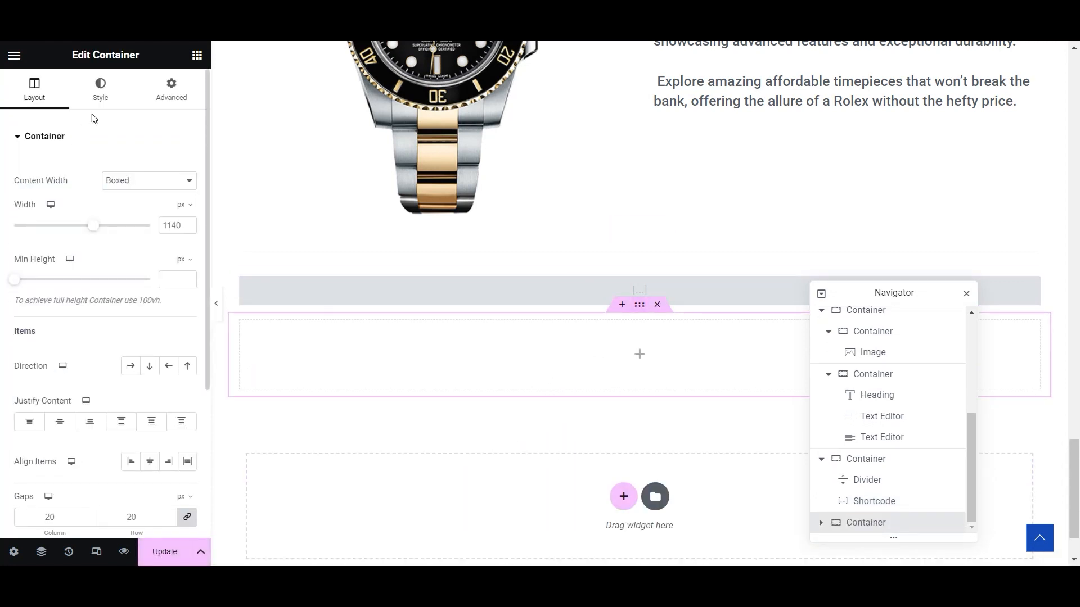
click(197, 55)
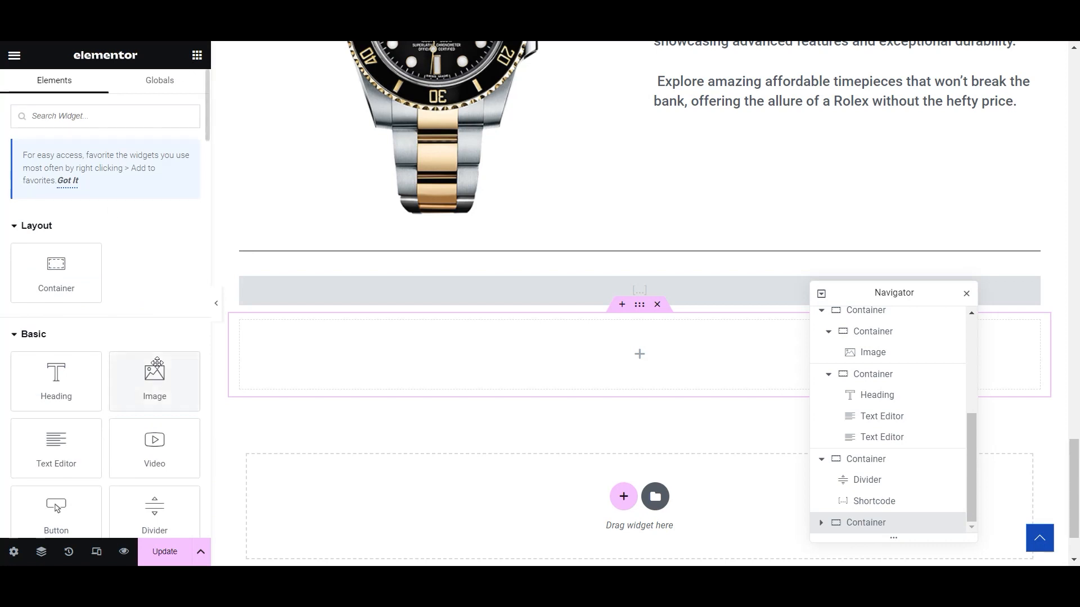
drag(56, 268, 405, 362)
click(197, 55)
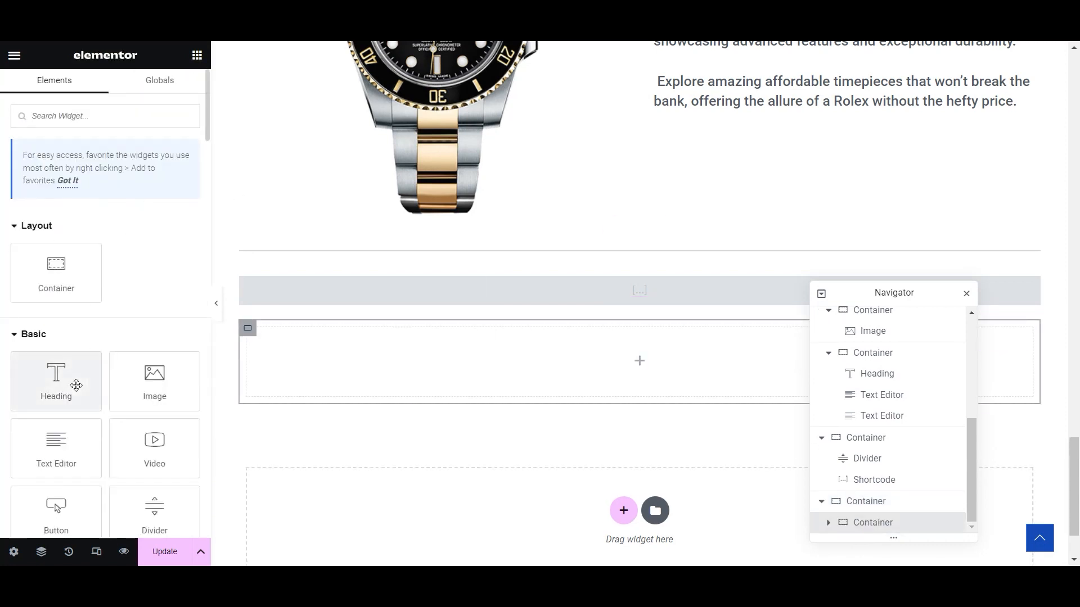
- Add a heading above the nested container, title it "Testimonials", and update the page
drag(76, 385, 532, 331)
click(125, 186)
drag(125, 187, 2, 187)
text(Testimonials)
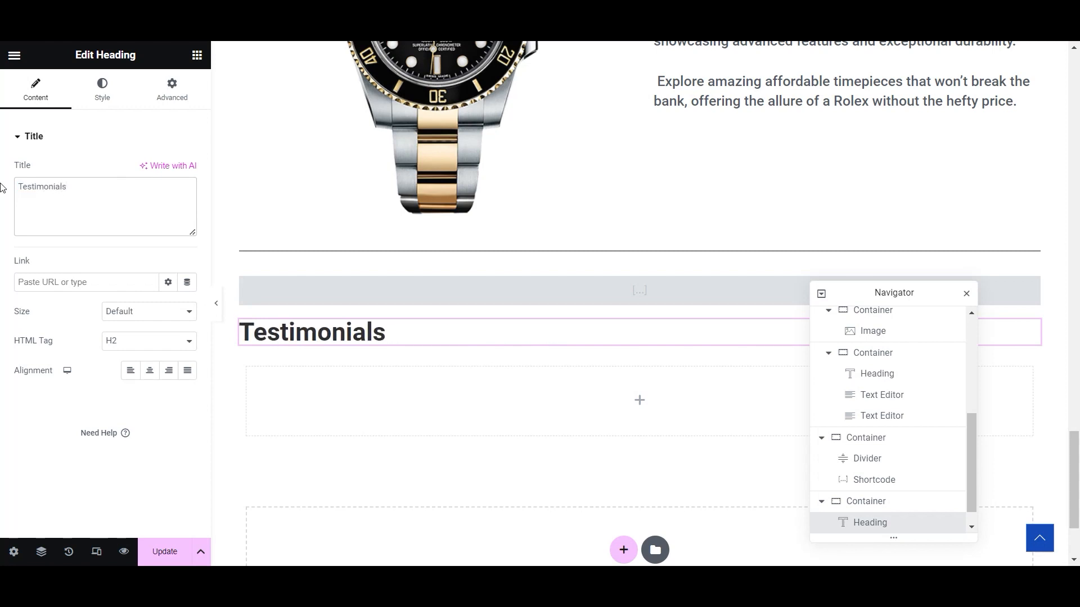
click(163, 552)
- Find the Testimonial widget and place it in the nested container below the Testimonials heading
click(247, 367)
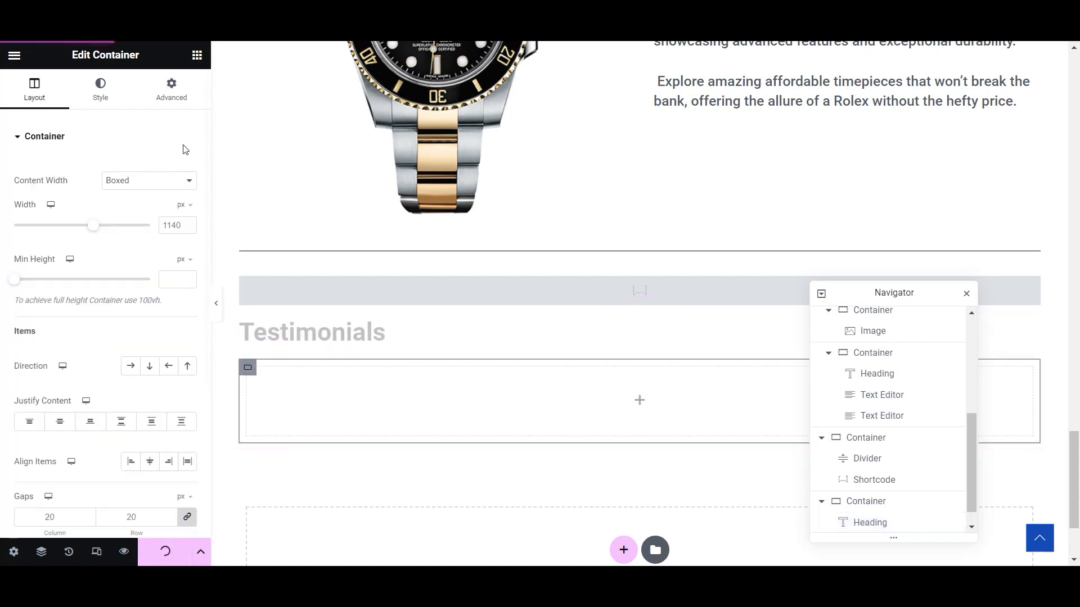
click(196, 57)
click(112, 111)
text(tes)
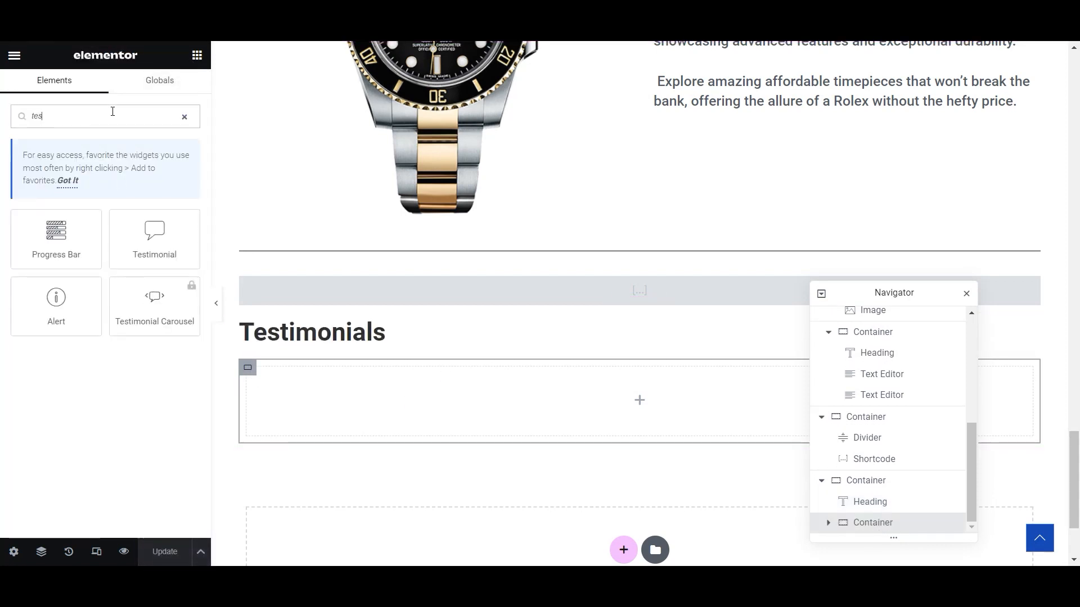
text(timonia)
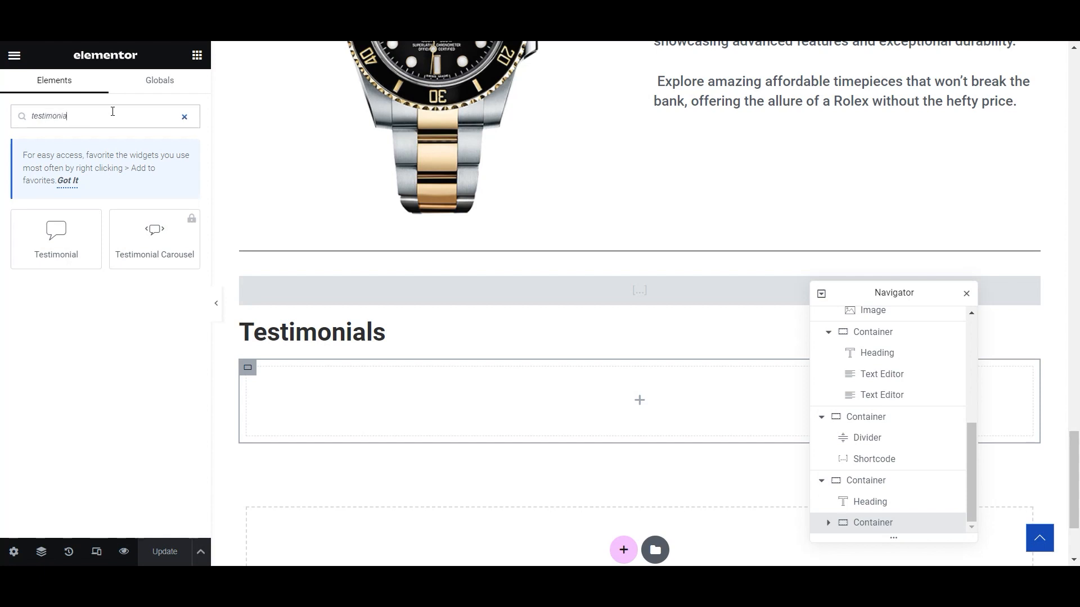
text(ls)
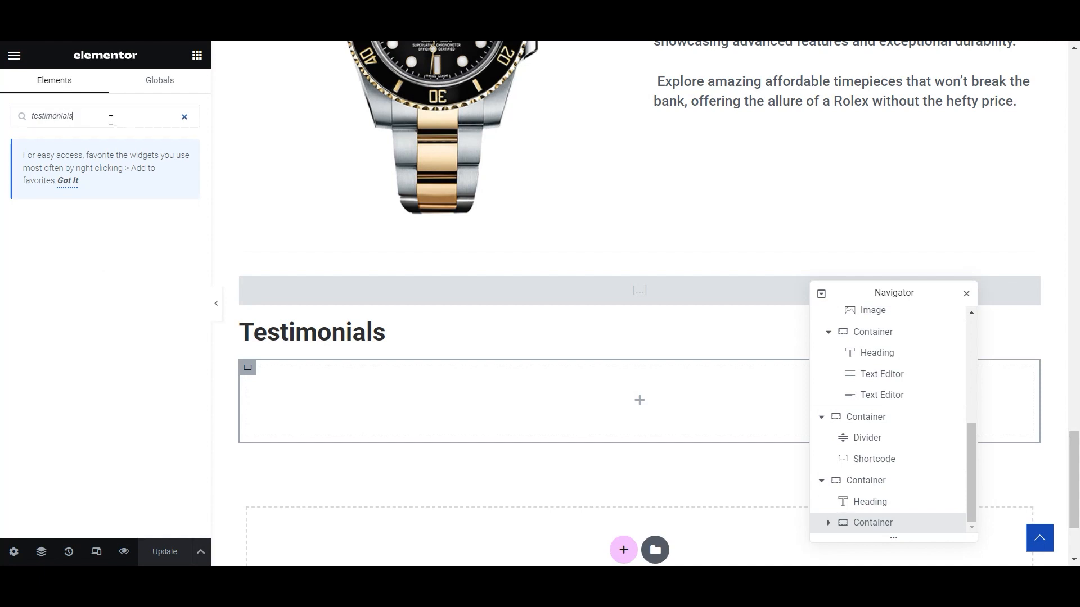
key(BackSpace)
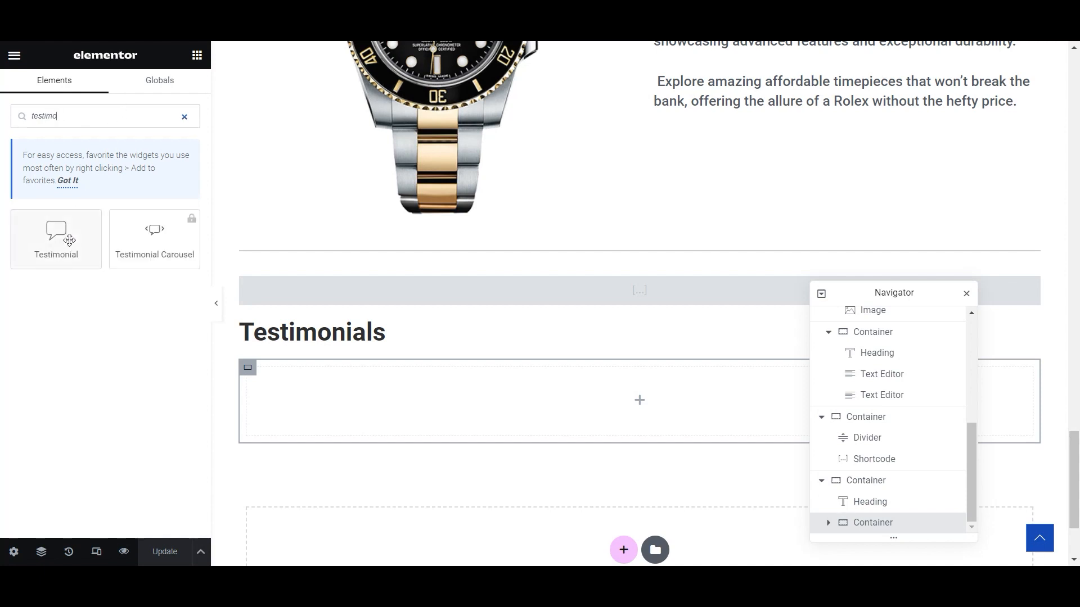
drag(67, 240, 397, 396)
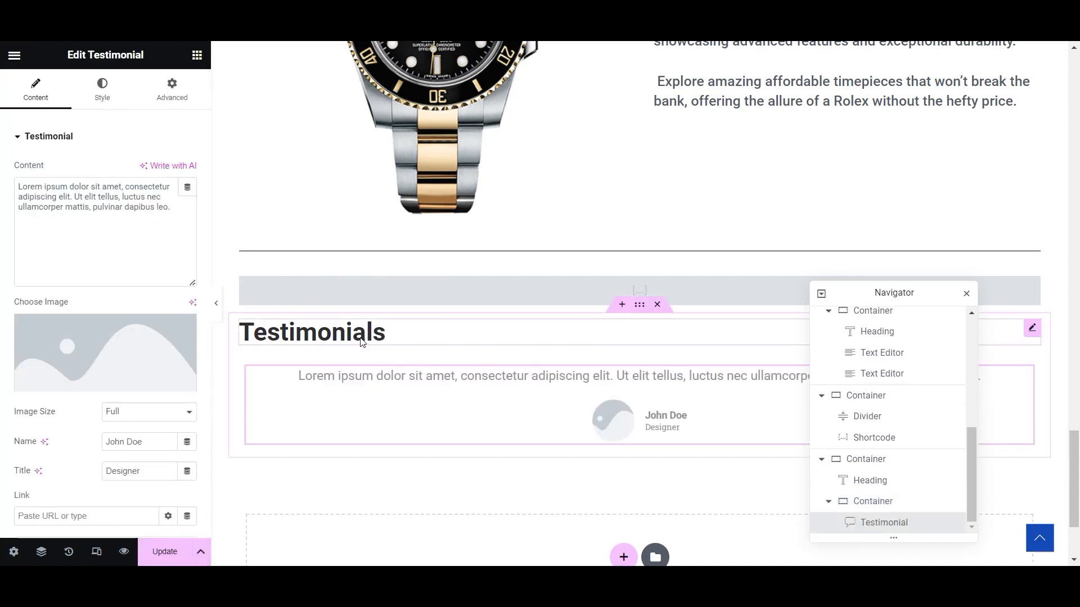
click(197, 56)
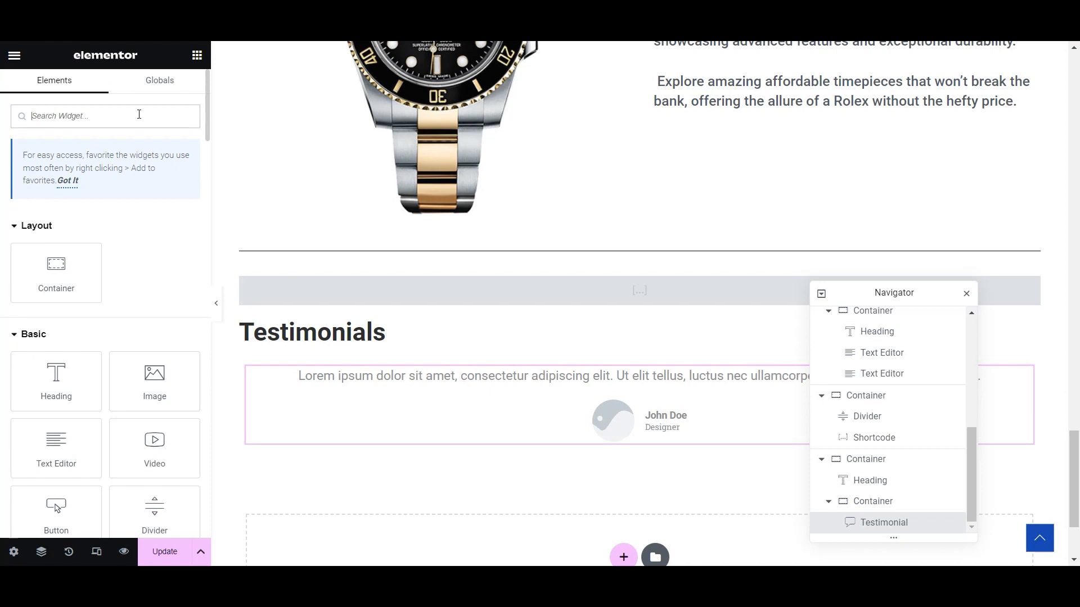
- Add a Star Rating widget below the testimonial and center-align it
text(star)
drag(57, 239, 655, 447)
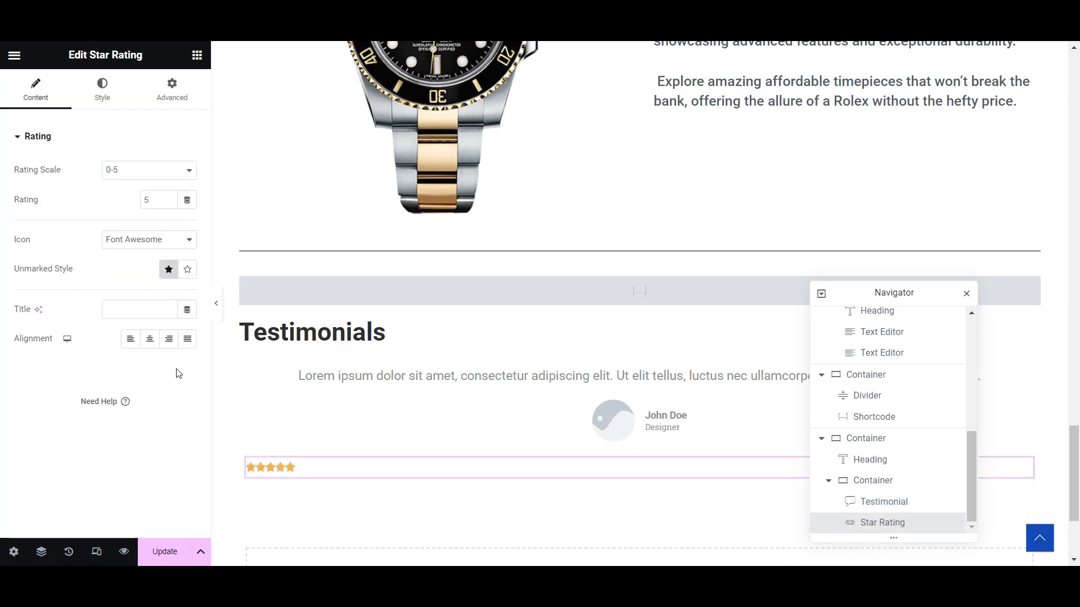
click(149, 338)
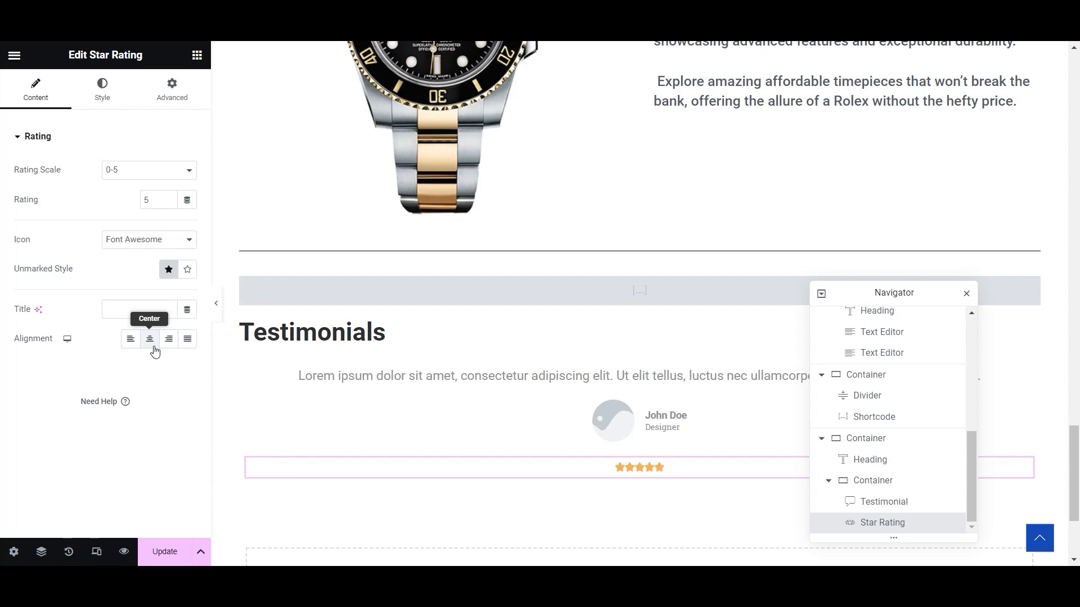
- Copy the body text of the first generated testimonial from ChatGPT and replace the Testimonial widget's placeholder content with it
click(616, 387)
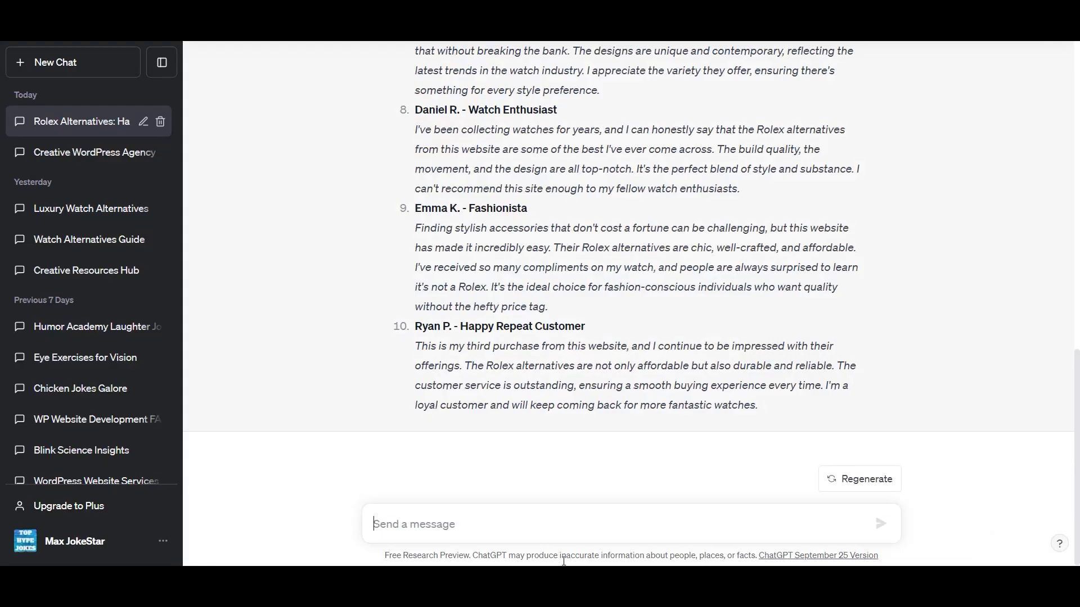
scroll(432, 187, up, 10)
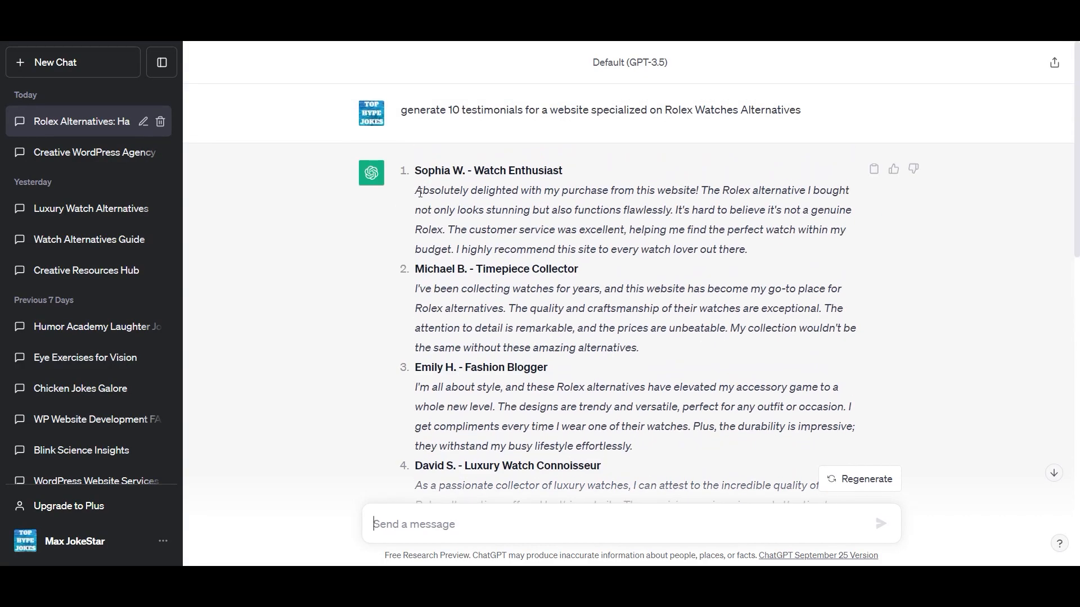
drag(420, 194, 724, 246)
key(ctrl+c)
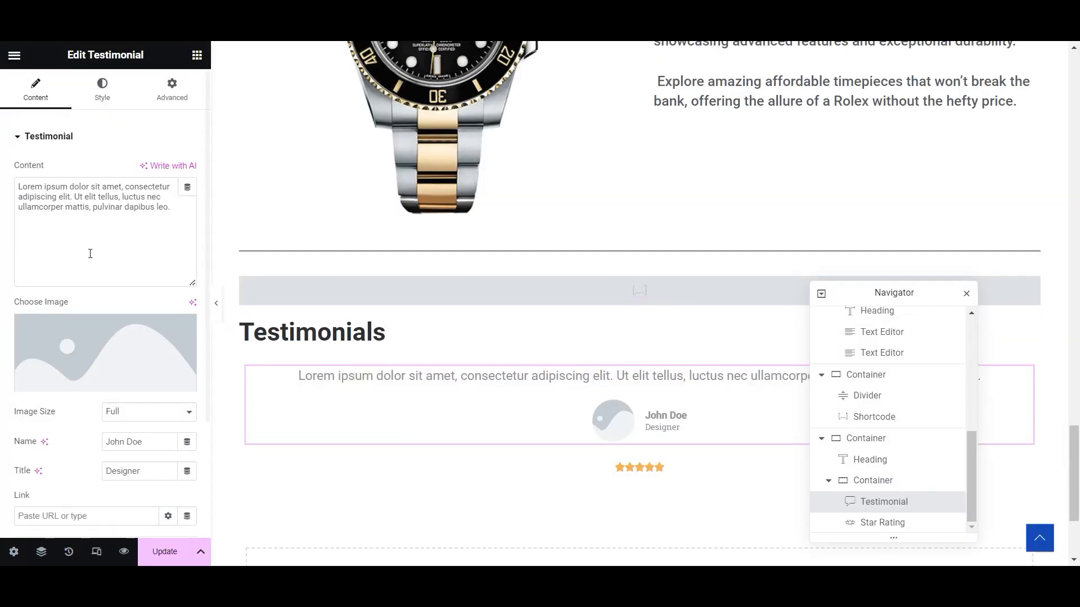
drag(90, 251, 85, 207)
key(ctrl+a)
key(ctrl+v)
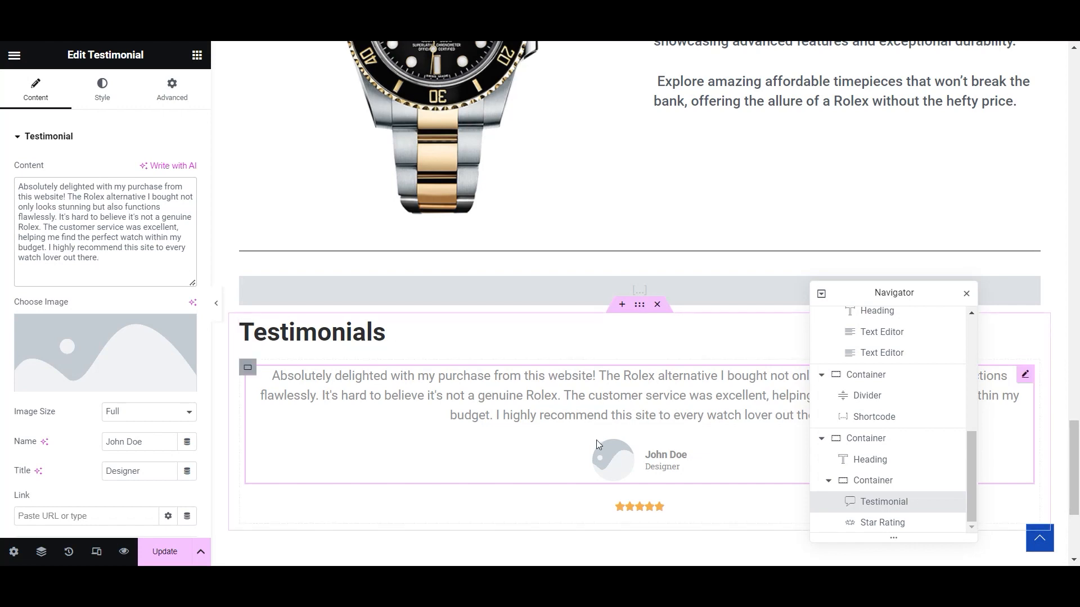
- Copy the first reviewer's heading from ChatGPT, and fill in the testimonial's reviewer name and the title "Watch Enthusiast"
drag(163, 443, 89, 439)
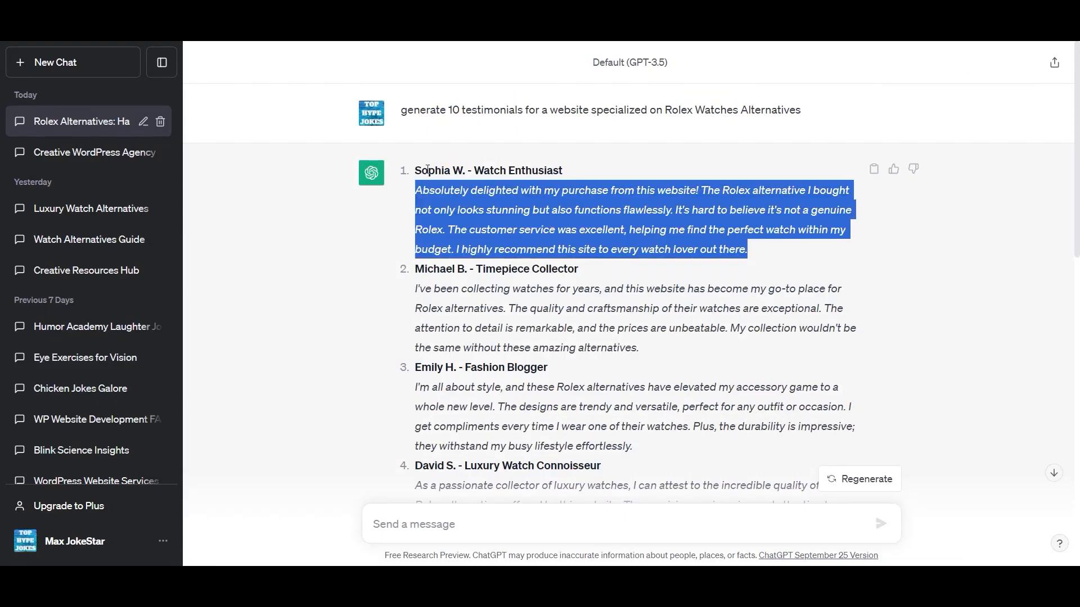
click(419, 168)
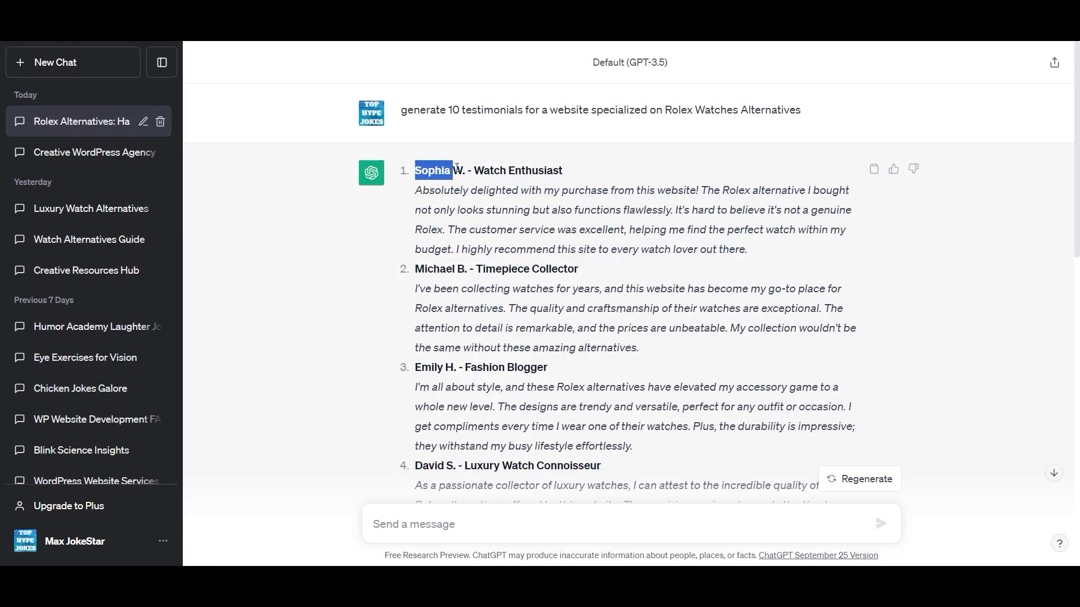
drag(464, 168, 584, 169)
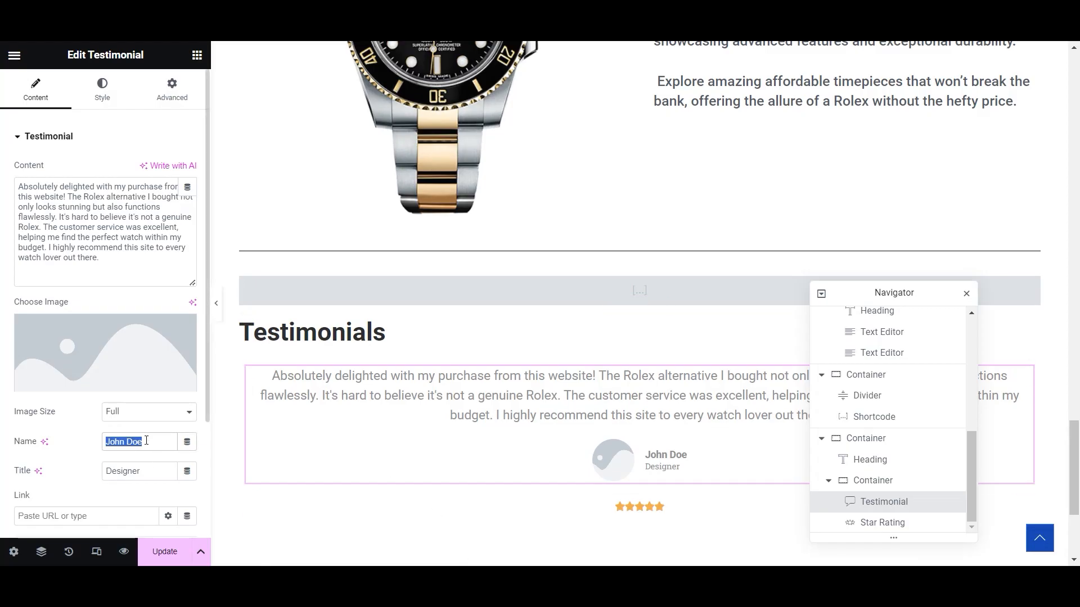
text(Sophia W. - Watch Enthusiast)
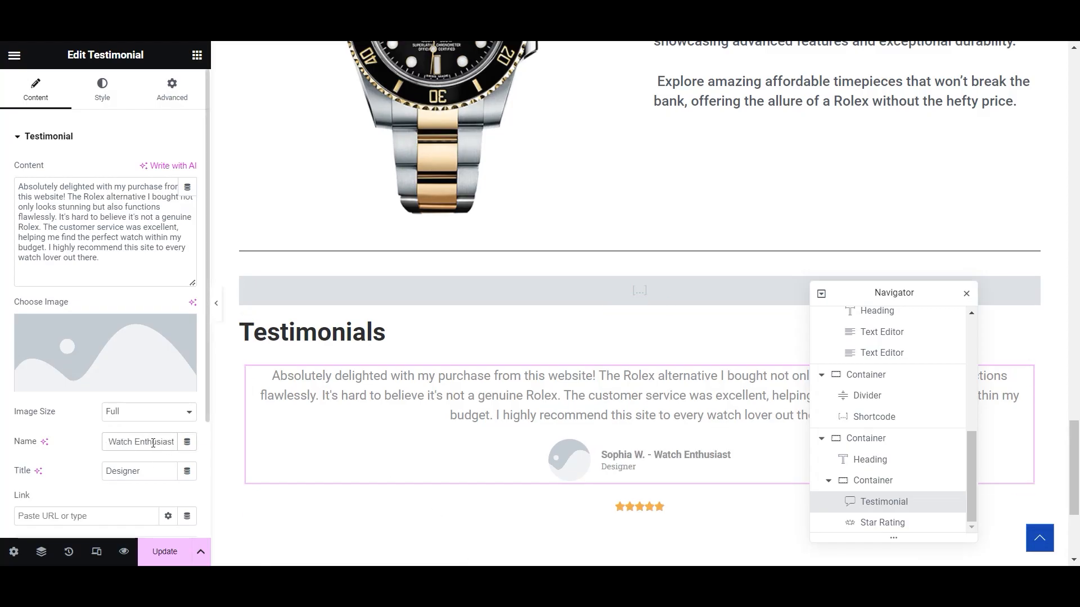
drag(114, 444, 176, 444)
key(BackSpace)
key(BackSpace)
key(BackSpace)
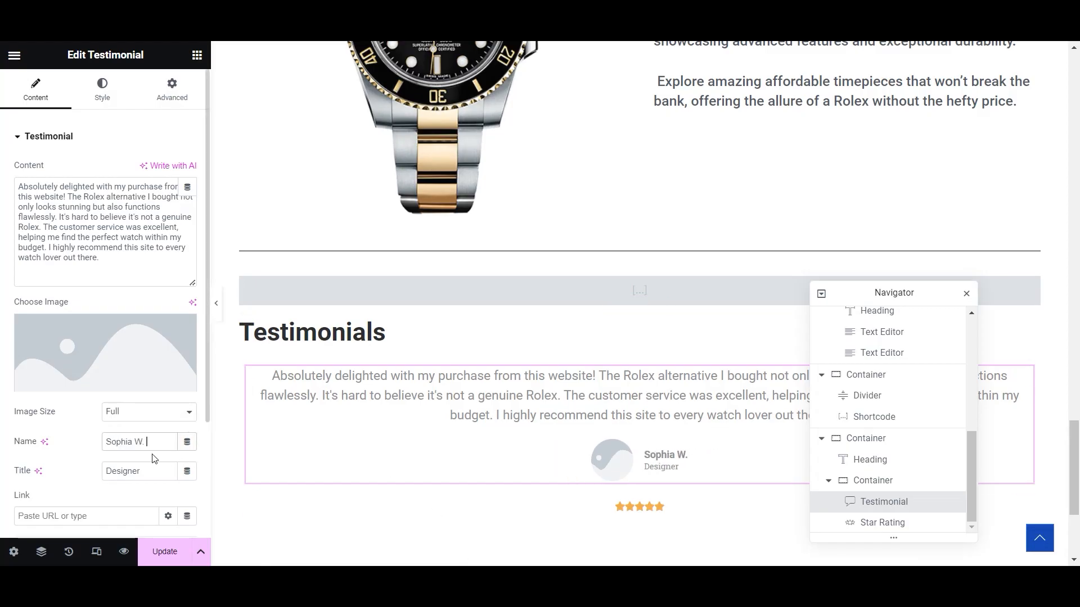
text(- Watch Enthusiast)
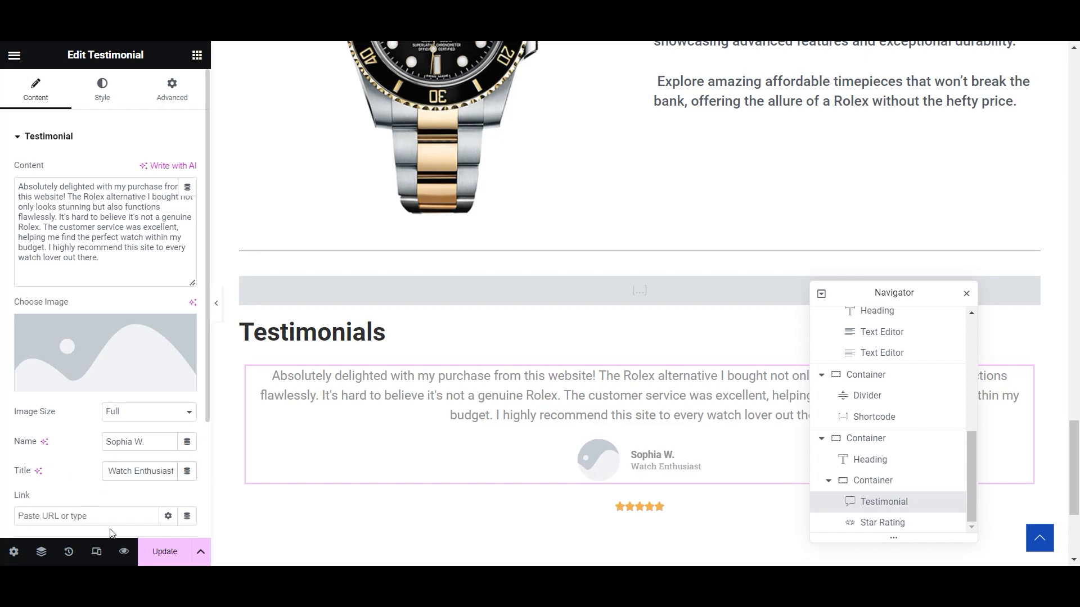
- Upload testi.jpg from the Nf Watches testimonial folder for the testimonial image and set its alt text to "Testimonial section review for luxury watches alternatives"
click(114, 363)
mouse_move(329, 578)
click(265, 523)
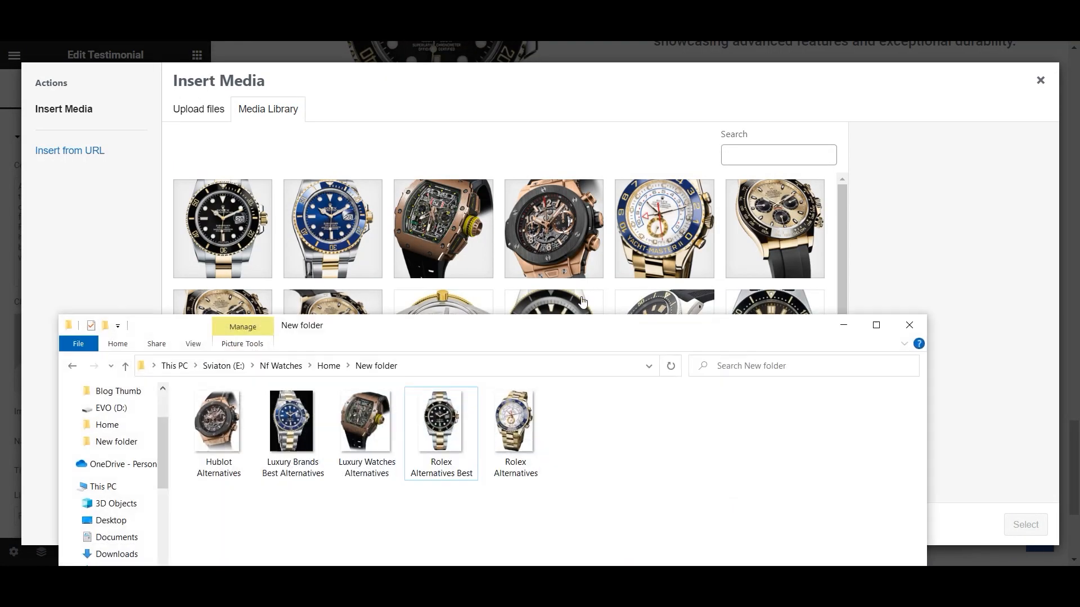
key(alt+Left)
drag(486, 331, 569, 159)
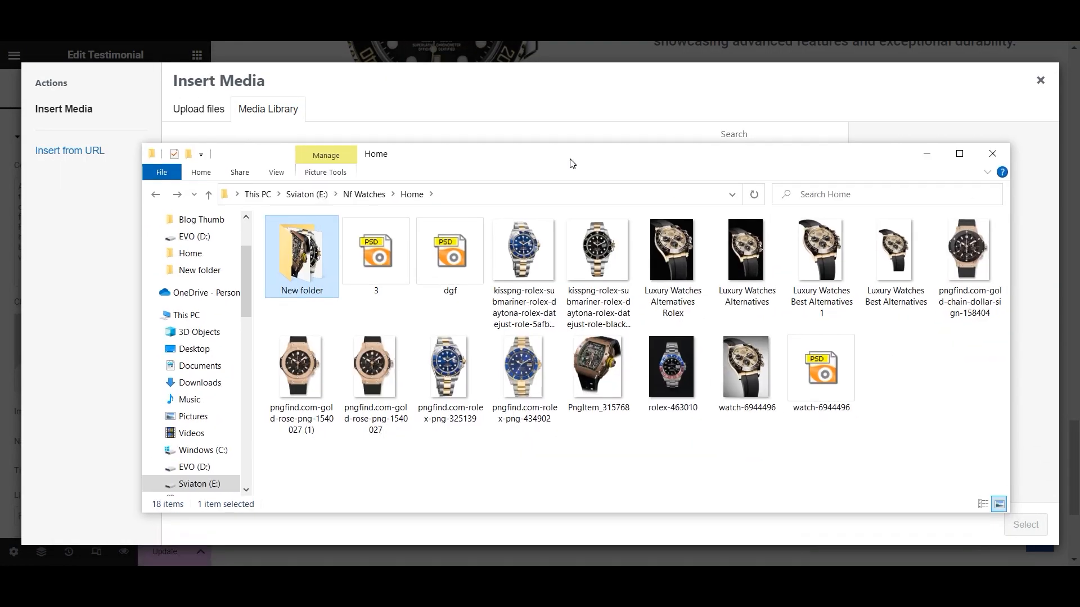
key(alt+Up)
double_click(868, 256)
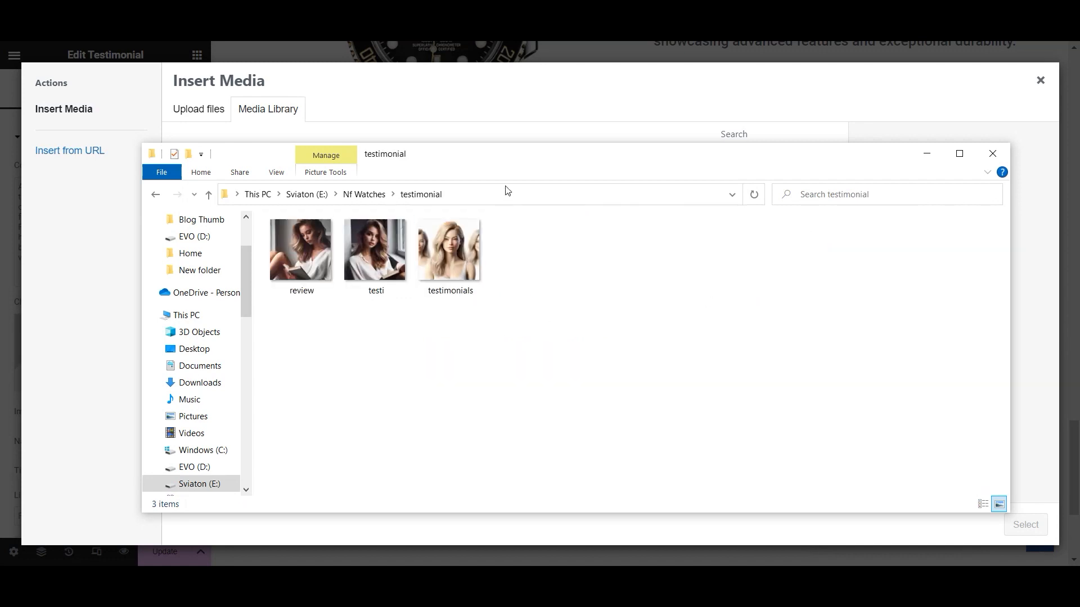
drag(521, 168, 499, 407)
drag(369, 497, 427, 307)
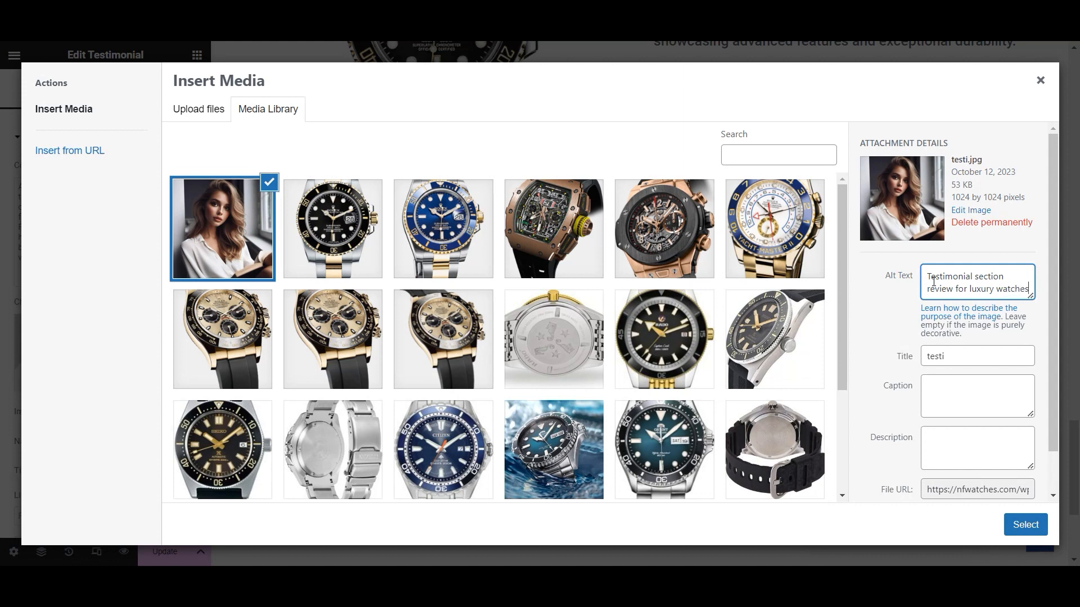
text(alternatives)
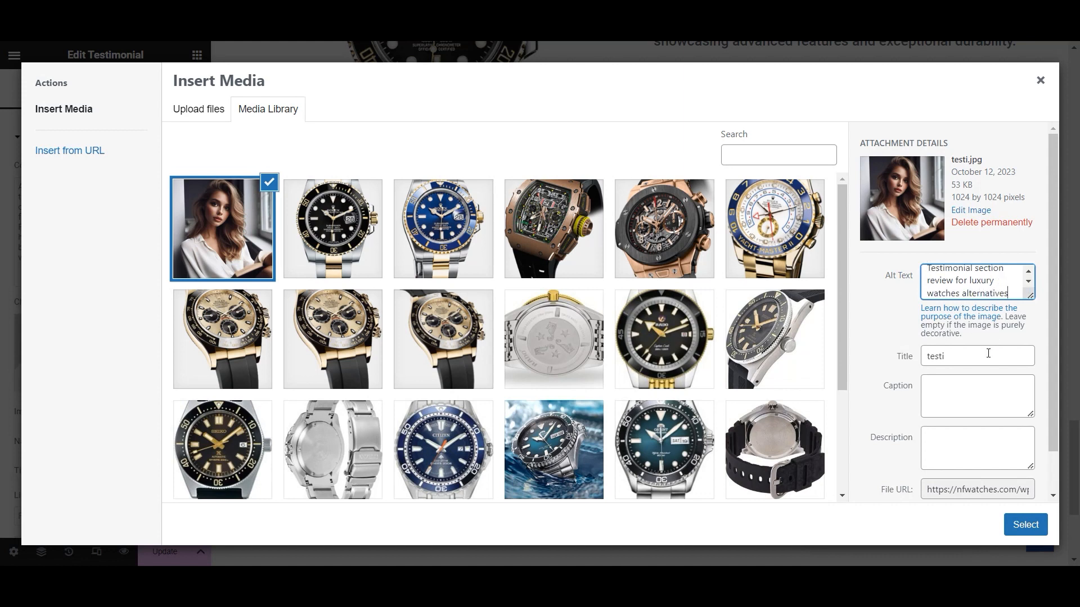
- Retitle the testi.jpg attachment, insert it as the testimonial's image, and save the page
click(980, 352)
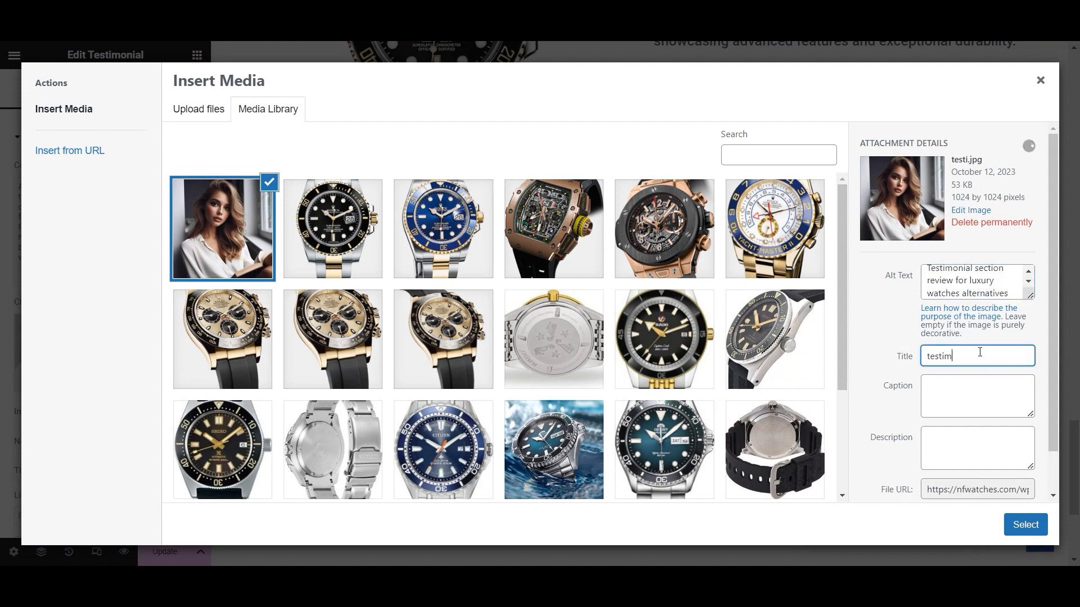
click(1024, 525)
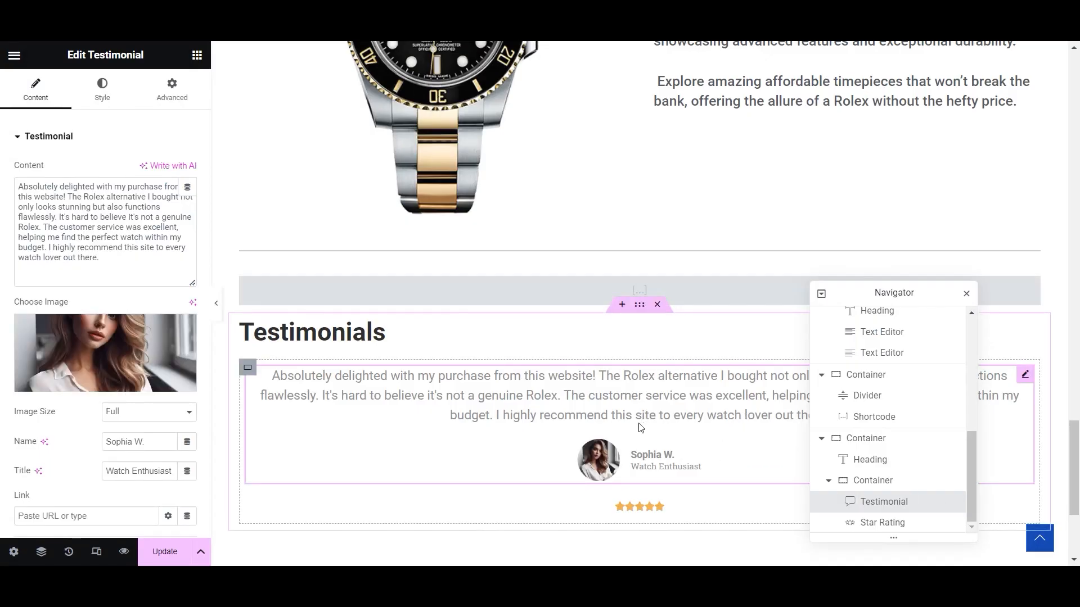
key(ctrl+s)
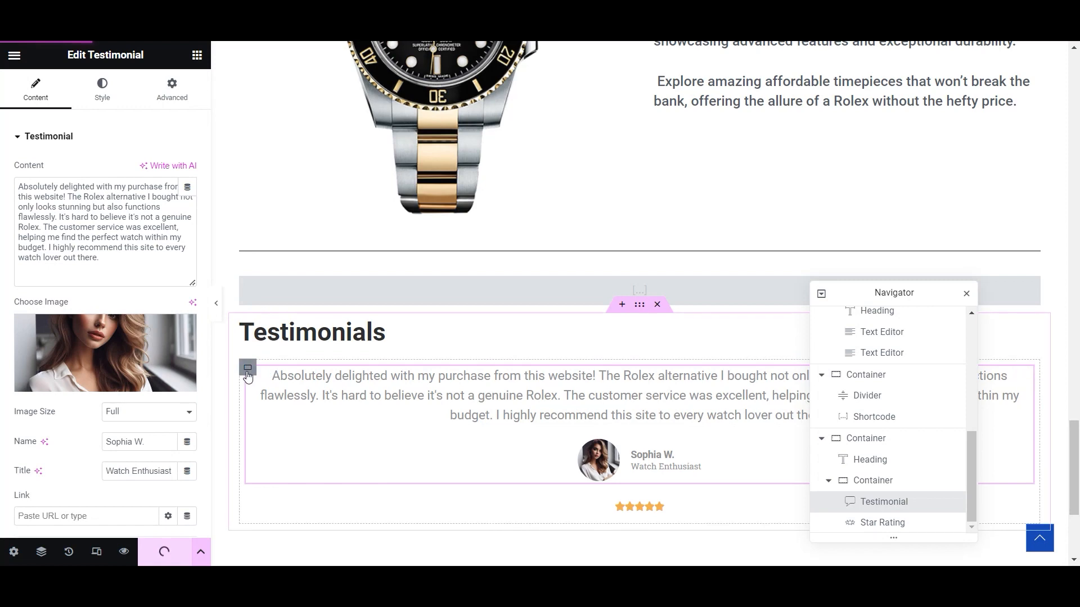
- Duplicate the container holding the testimonial and star rating twice to get three testimonial blocks
right_click(248, 375)
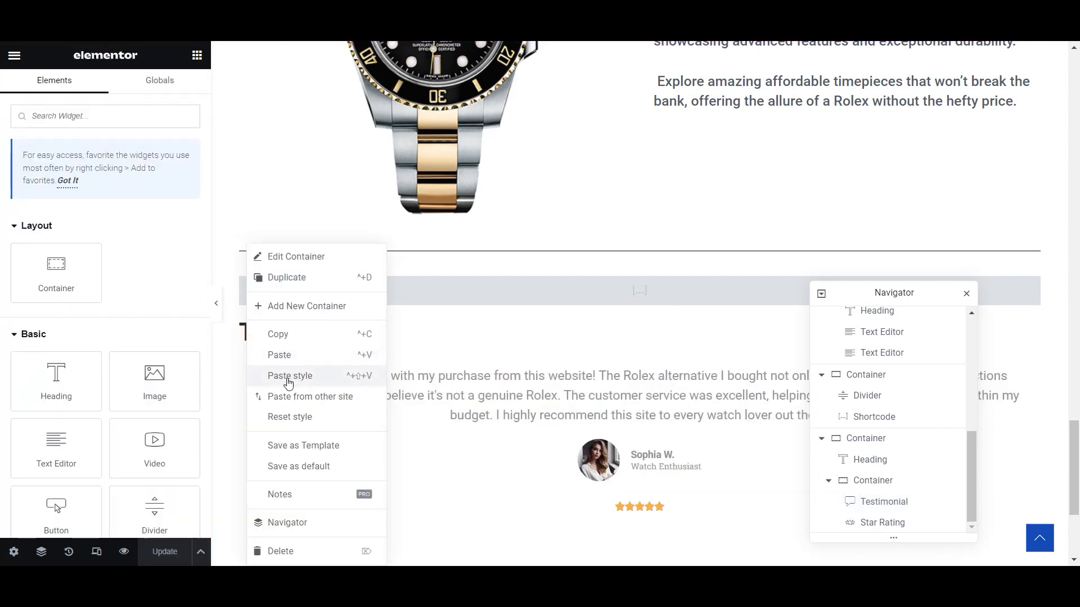
click(286, 277)
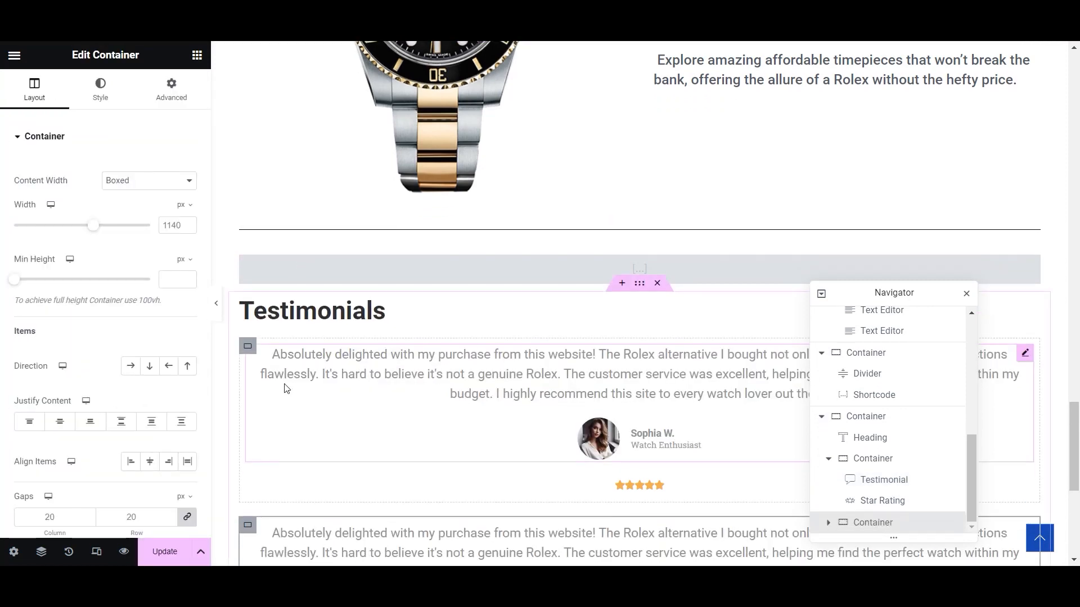
scroll(619, 281, down, 5)
right_click(247, 196)
click(281, 242)
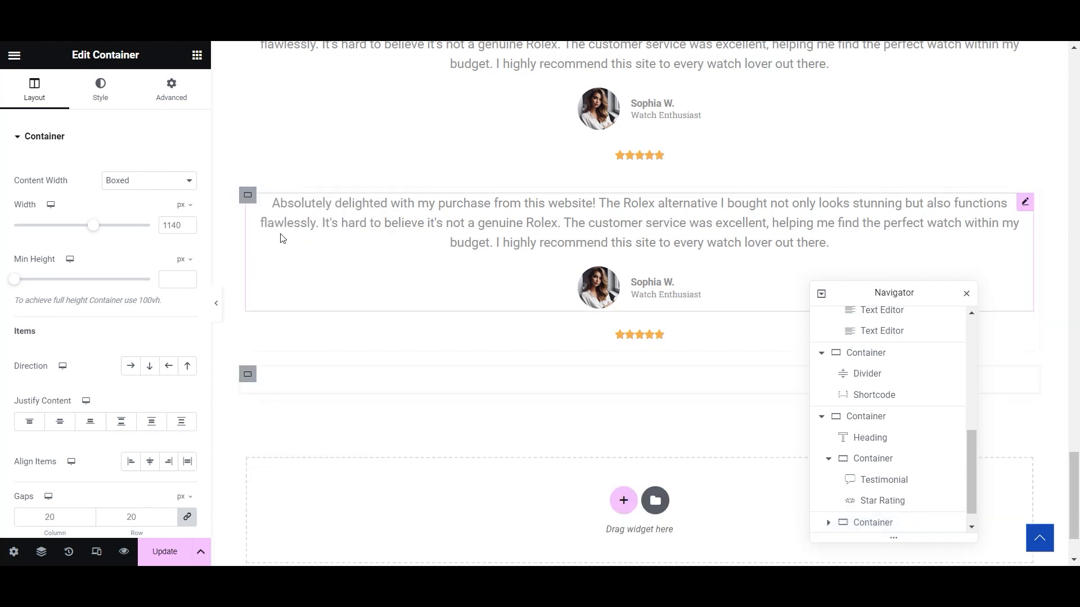
- Set the content width of each of the three testimonial containers to Full Width
scroll(279, 256, up, 3)
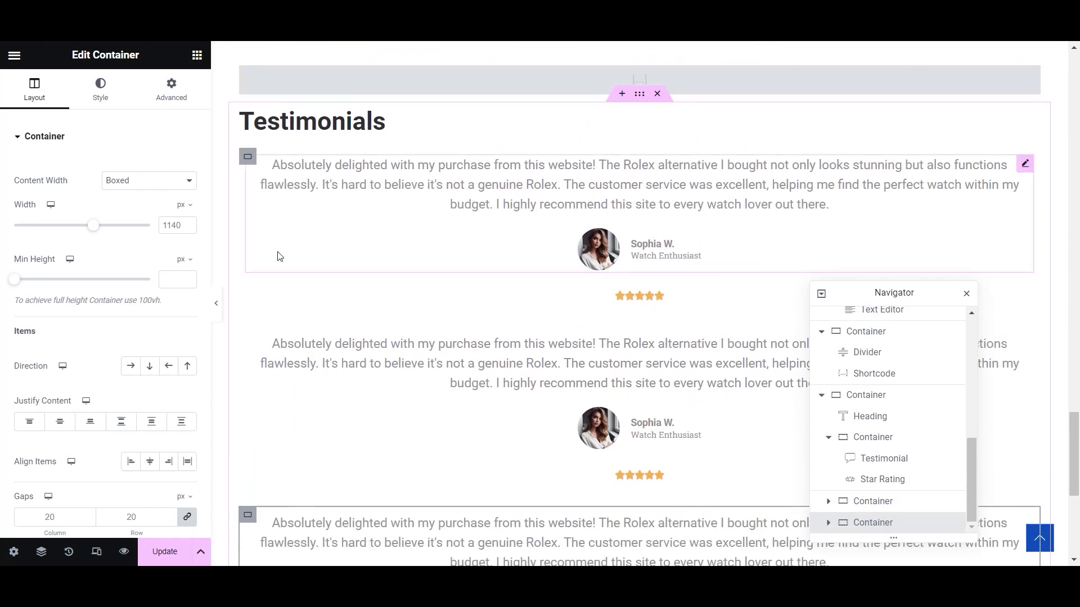
right_click(248, 156)
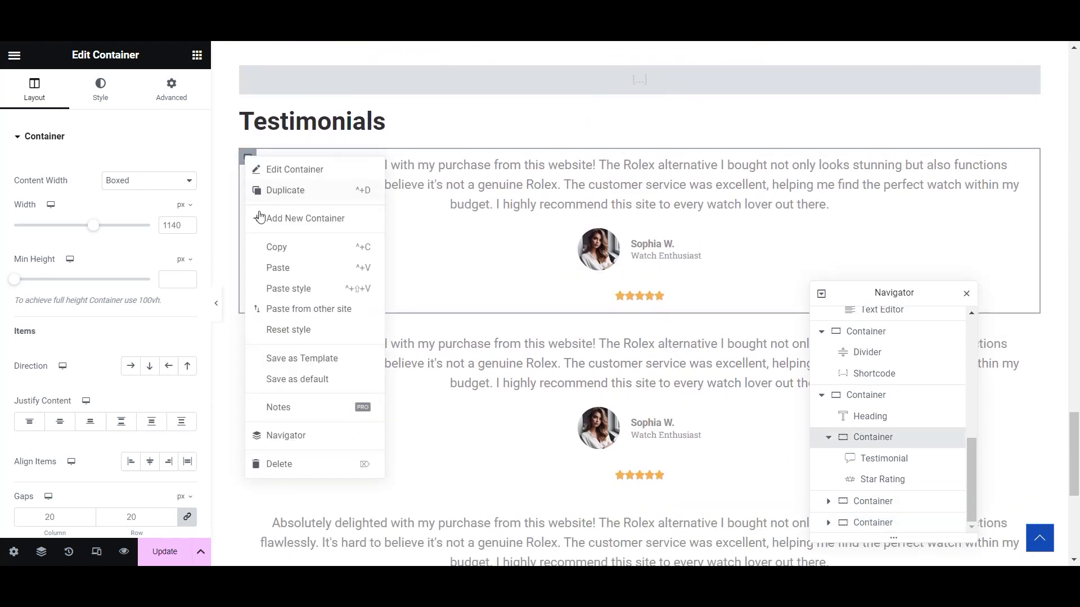
click(149, 180)
click(154, 207)
click(250, 336)
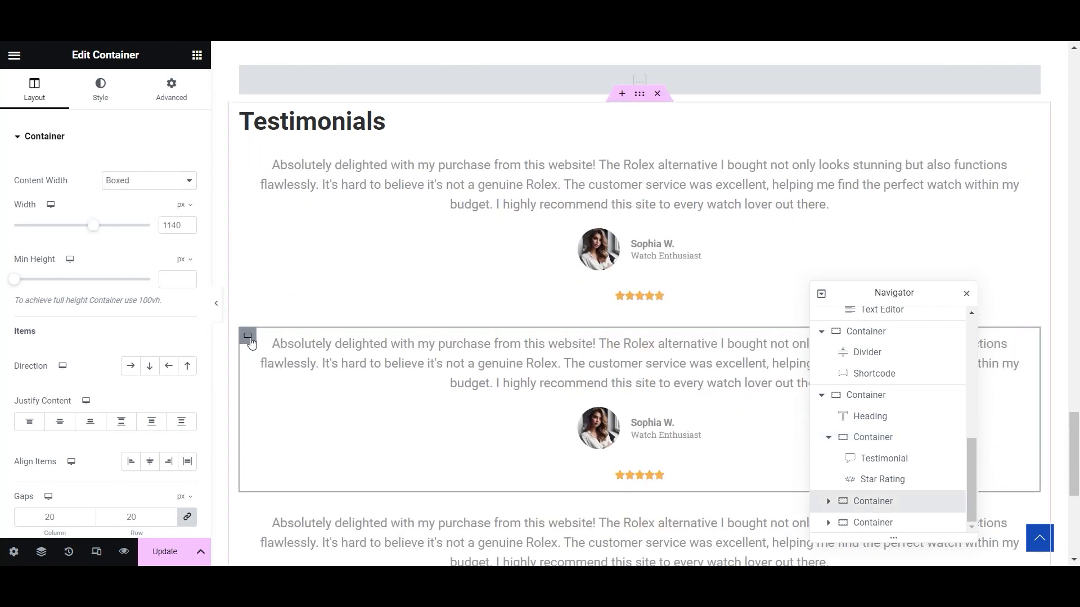
click(149, 180)
click(151, 205)
scroll(325, 360, down, 3)
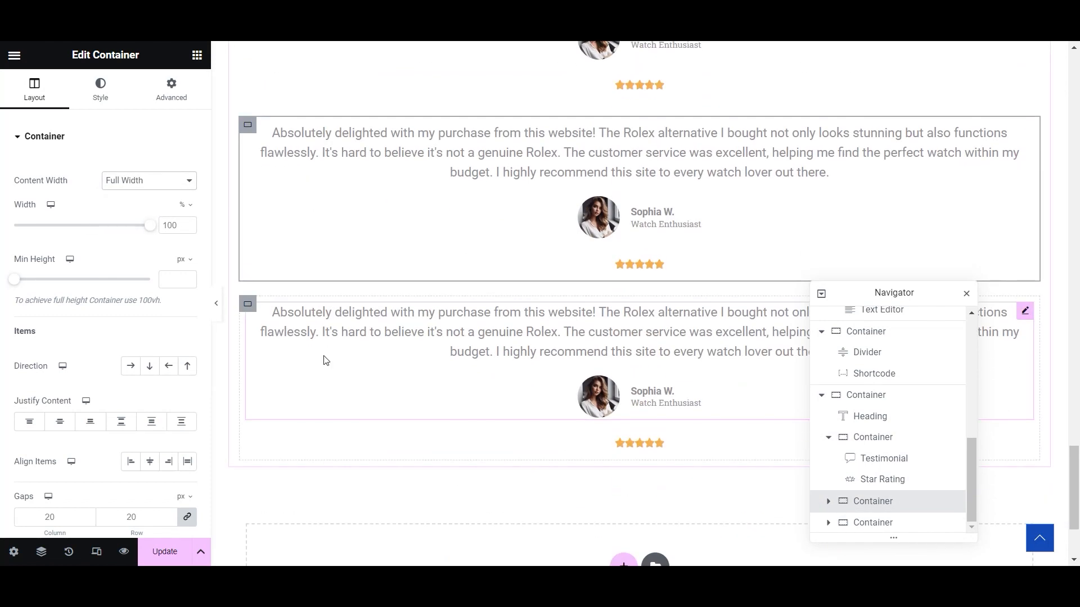
click(248, 303)
click(149, 180)
click(134, 204)
- Set the parent testimonials container's direction to a horizontal row so the blocks sit side by side
scroll(322, 250, up, 5)
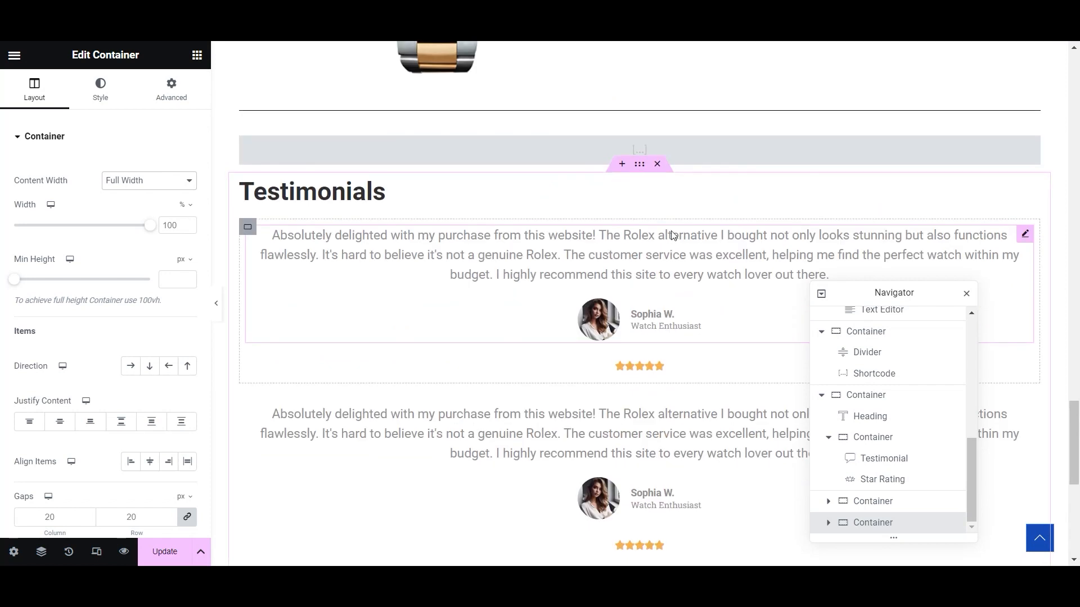
click(640, 164)
click(131, 366)
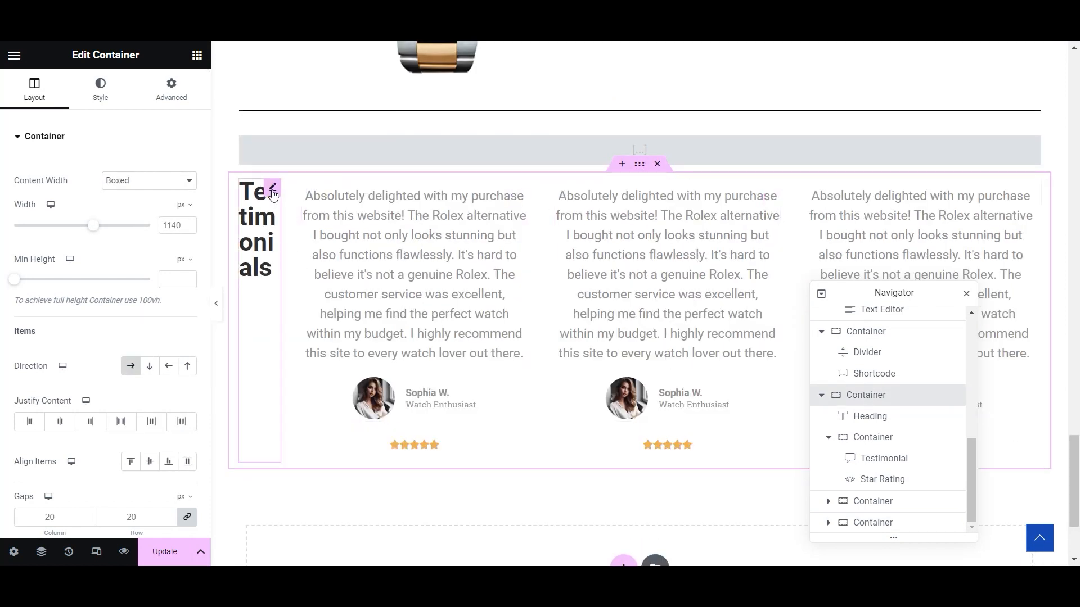
- Move the Testimonials heading out of the row into the container above, below the shortcode
click(274, 193)
right_click(273, 193)
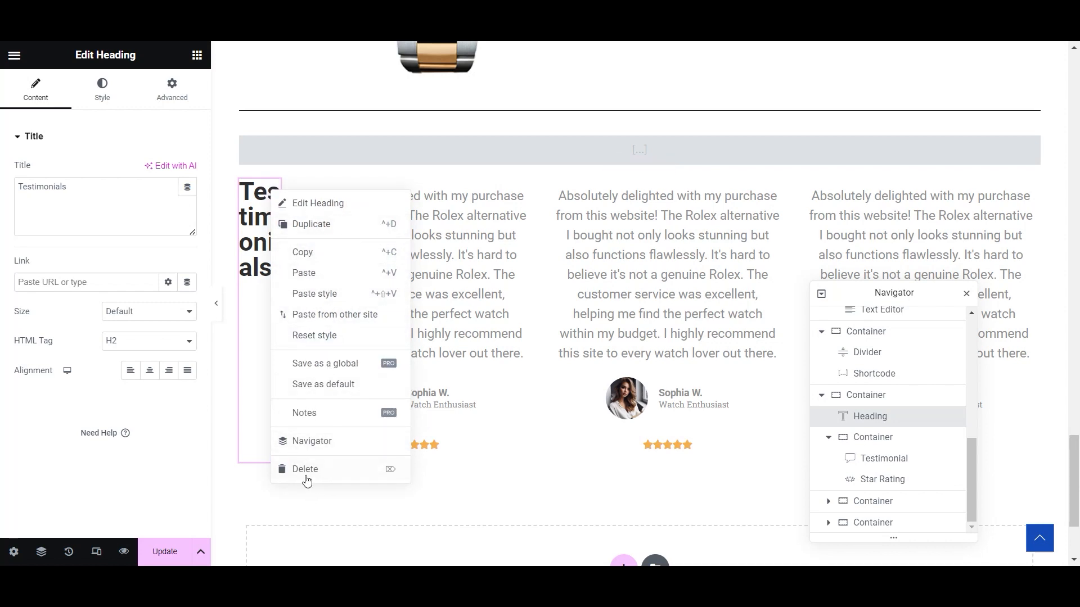
drag(273, 184, 394, 169)
- Select the middle testimonial and check the layout of the three-column testimonials section
click(611, 292)
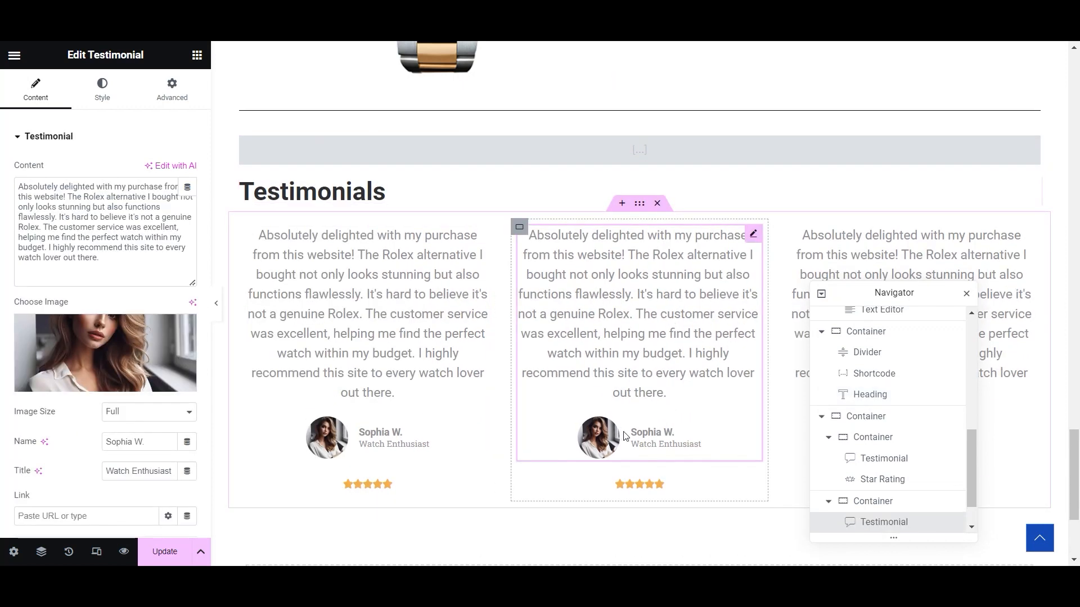
scroll(624, 337, down, 2)
scroll(616, 355, down, 2)
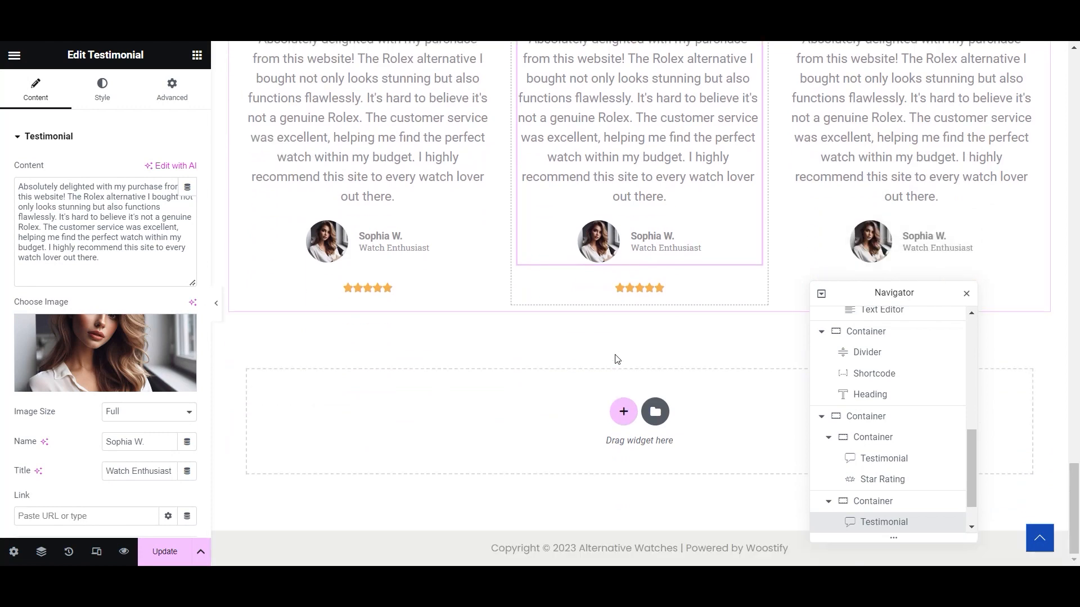
scroll(647, 349, up, 4)
scroll(644, 361, down, 4)
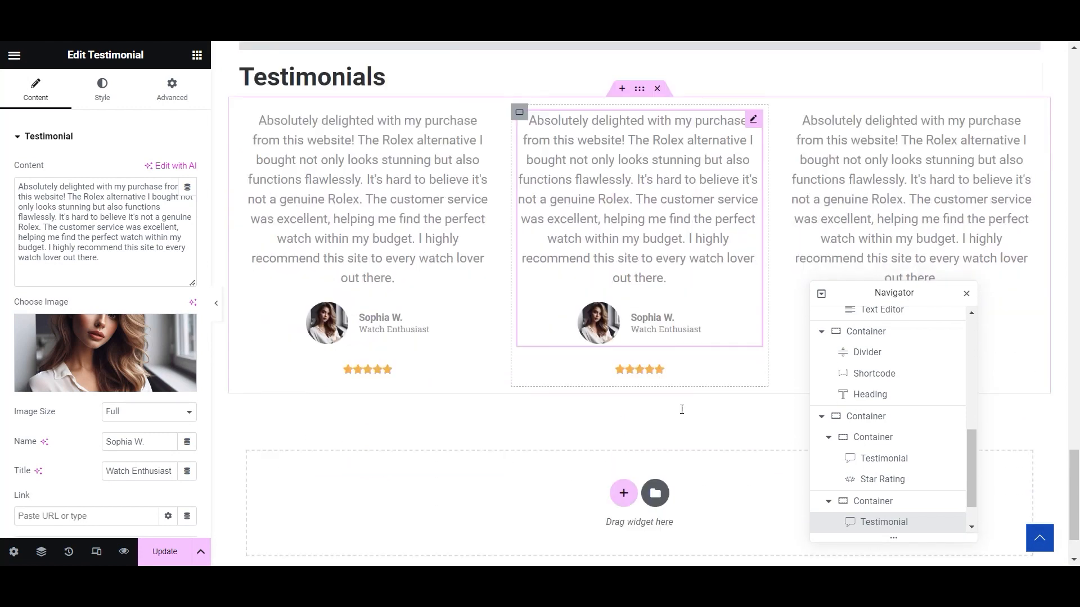
scroll(675, 276, up, 1)
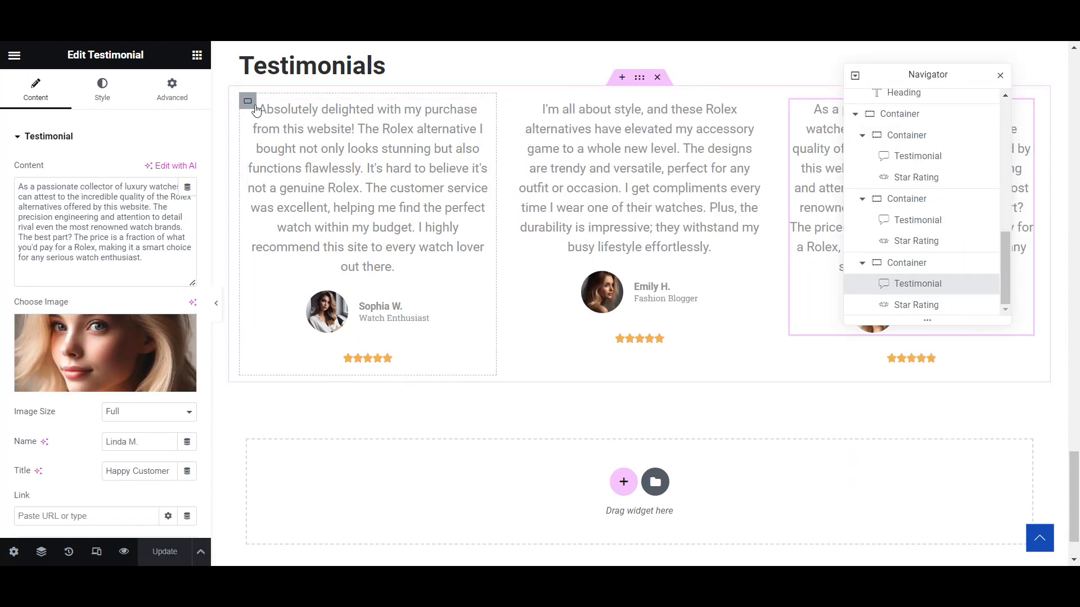
- Set the first testimonial container's padding to 21 px on all sides
click(247, 100)
click(189, 83)
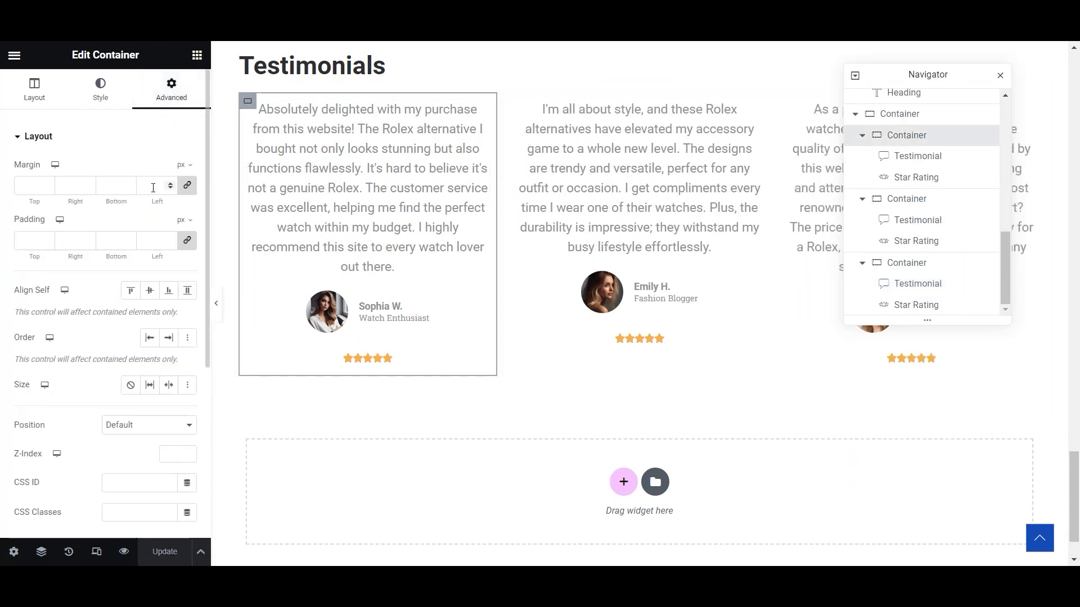
click(50, 237)
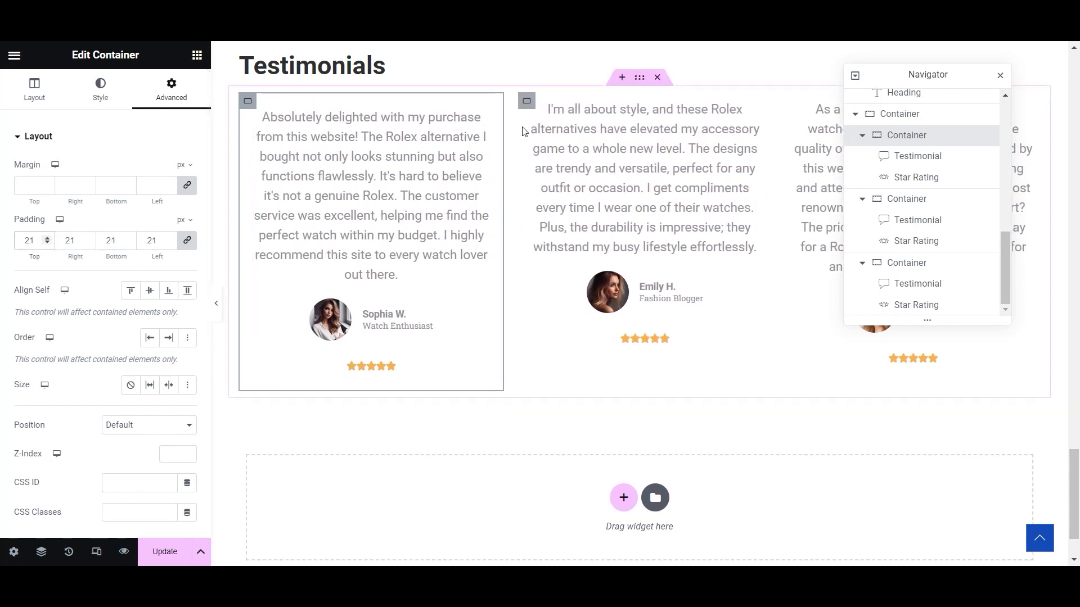
- Set the padding of the second and third testimonial containers to 20 px on all sides
click(537, 104)
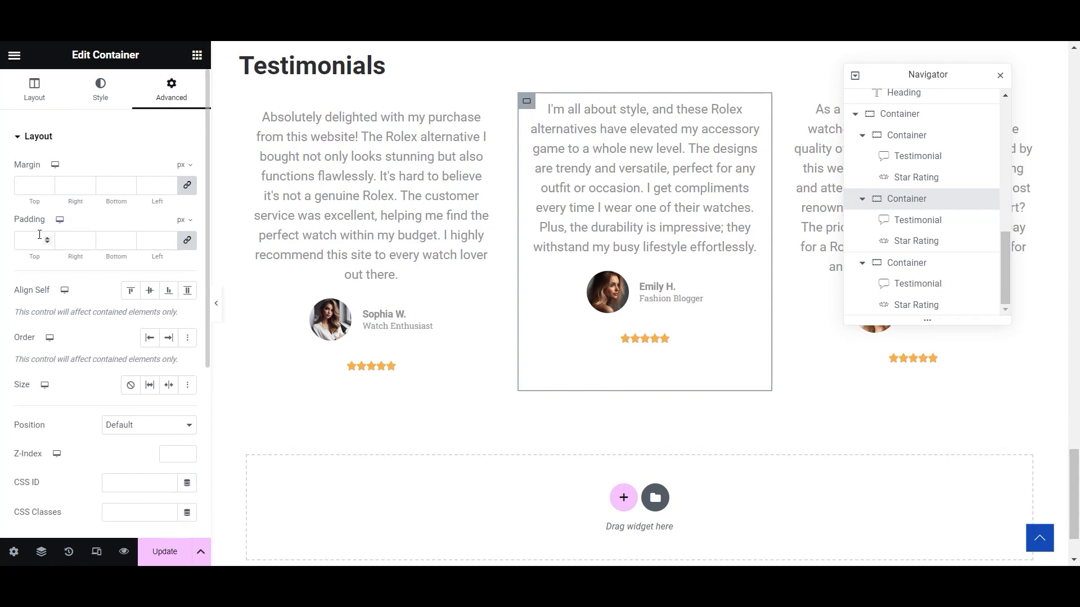
text(22)
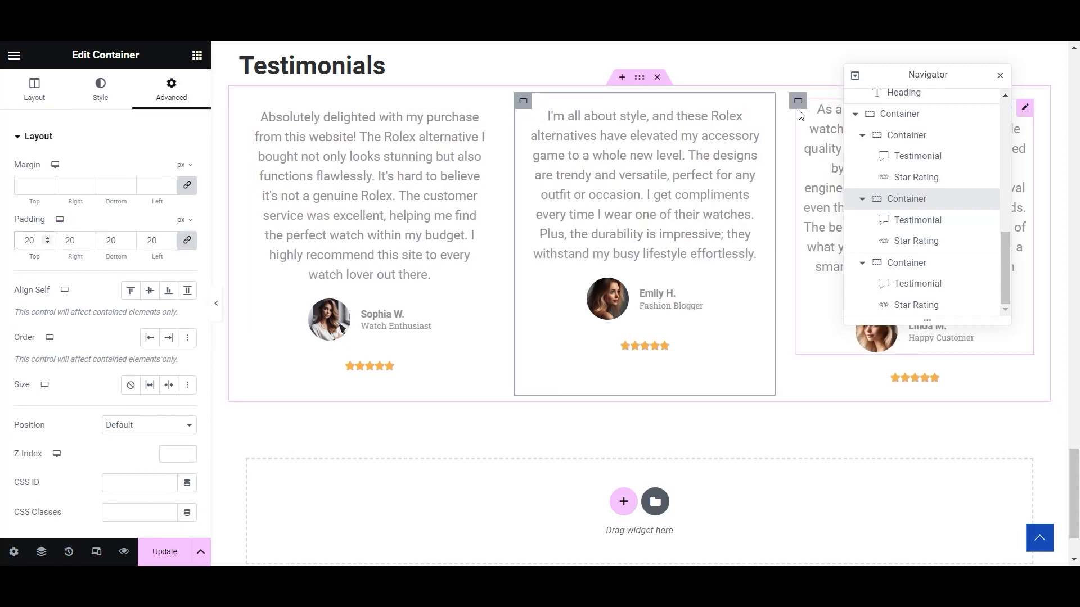
click(799, 104)
click(173, 92)
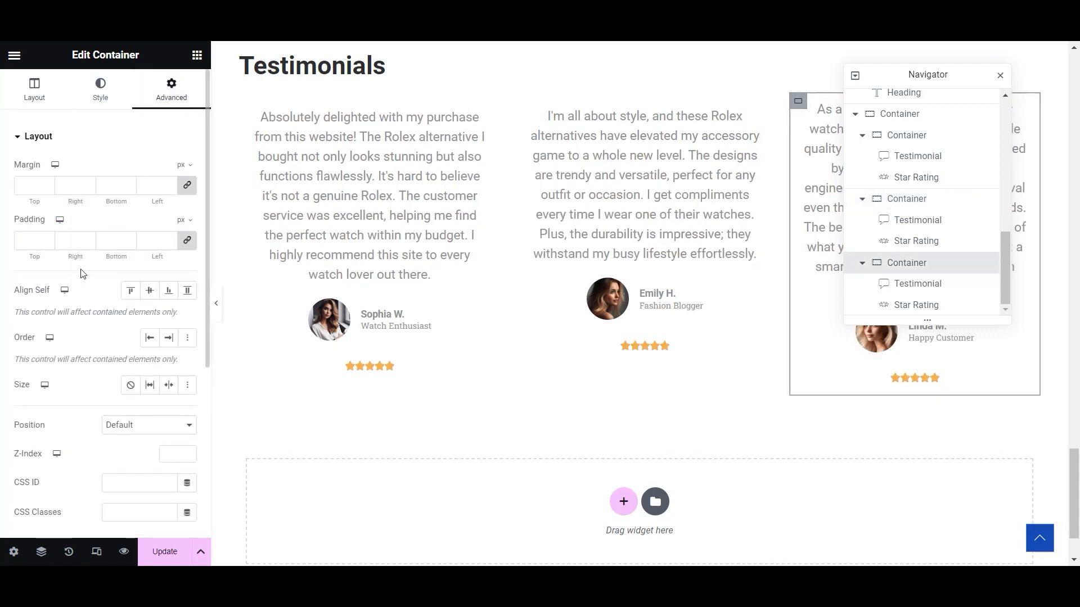
click(30, 238)
text(20)
- Center-align the Testimonials heading and save the page
scroll(684, 383, up, 5)
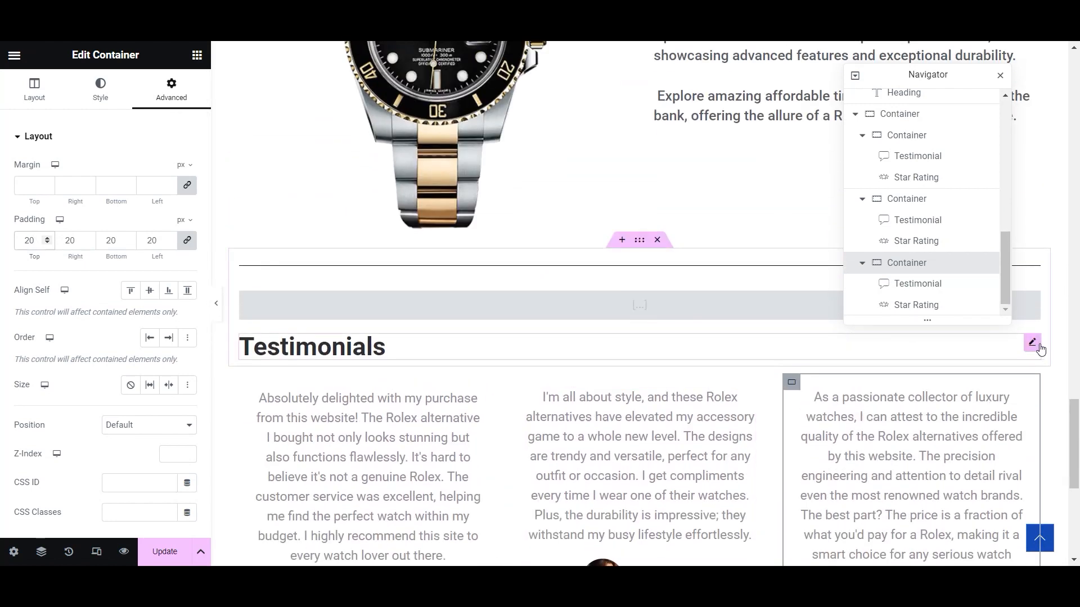
click(1037, 344)
click(149, 370)
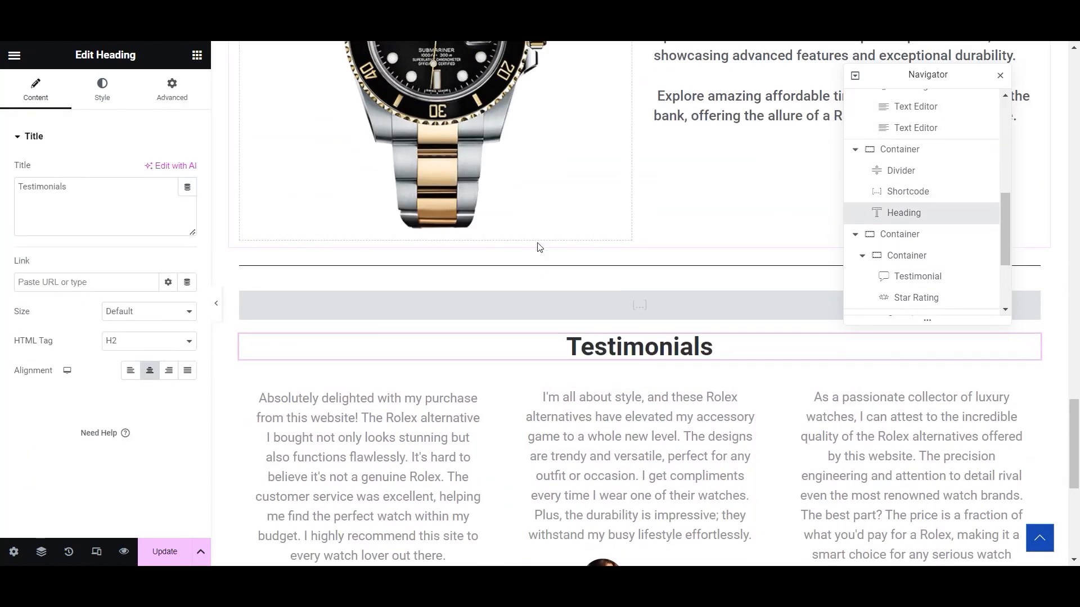
scroll(563, 253, down, 5)
scroll(646, 267, up, 5)
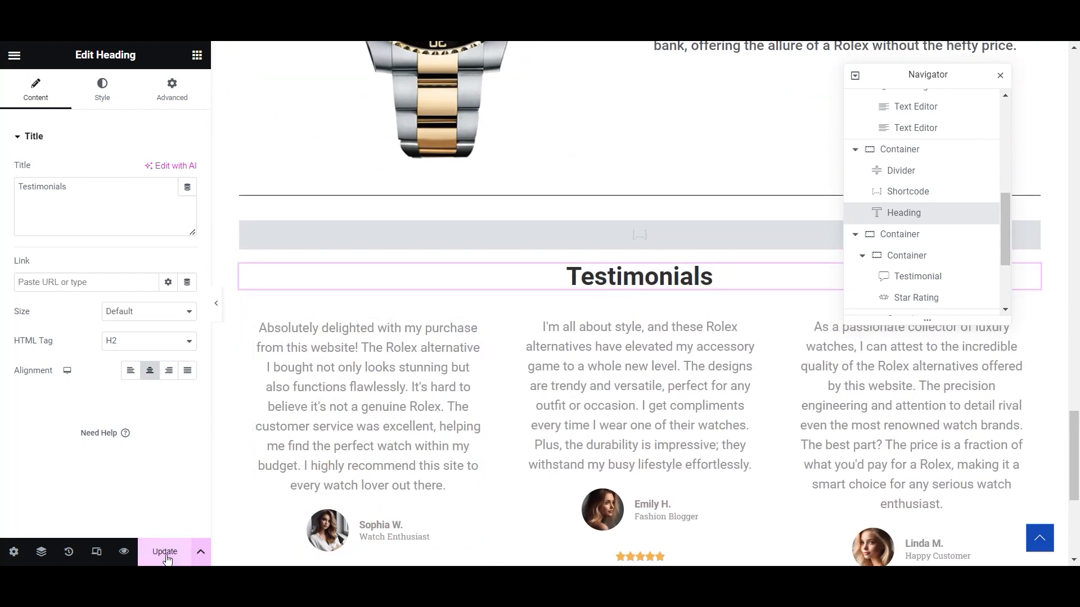
click(165, 551)
- Unlink the padding of the four-column features container below the hero and set its top and bottom padding to 20 px
scroll(506, 282, down, 5)
scroll(533, 287, up, 20)
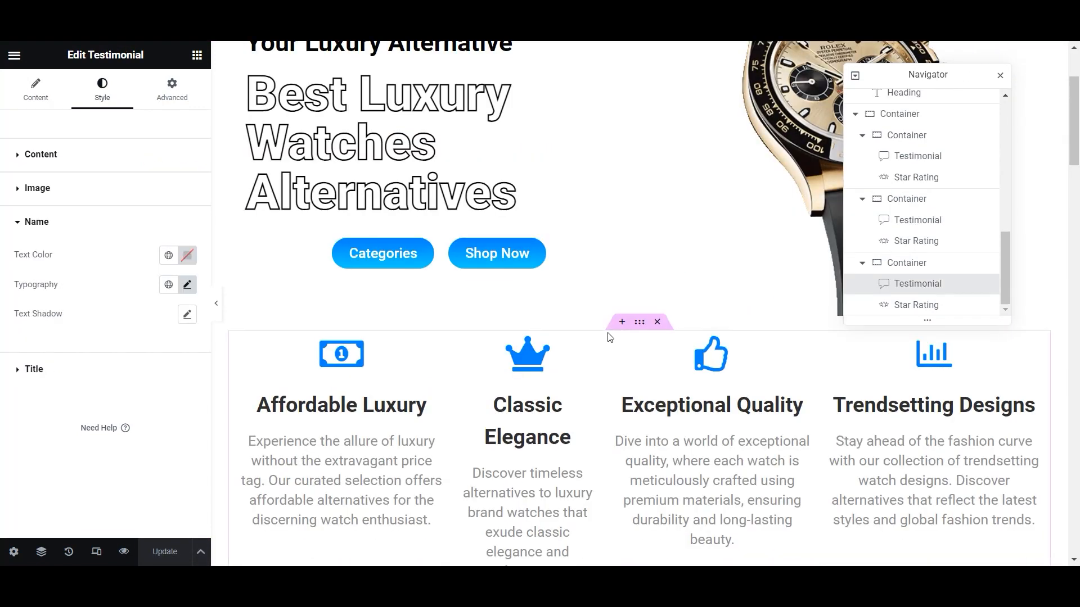
click(639, 322)
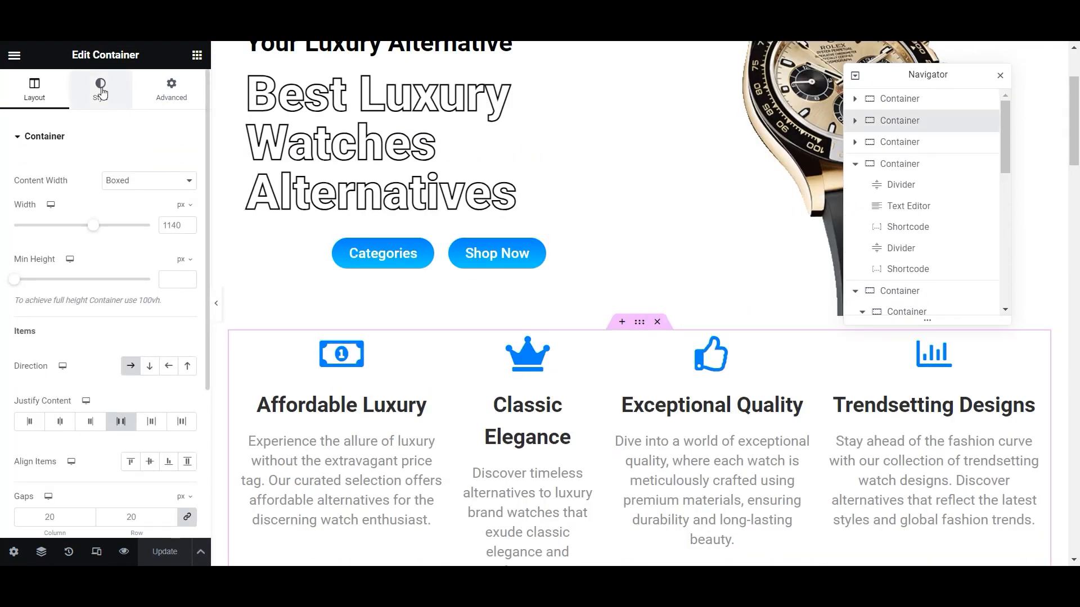
click(101, 89)
click(171, 89)
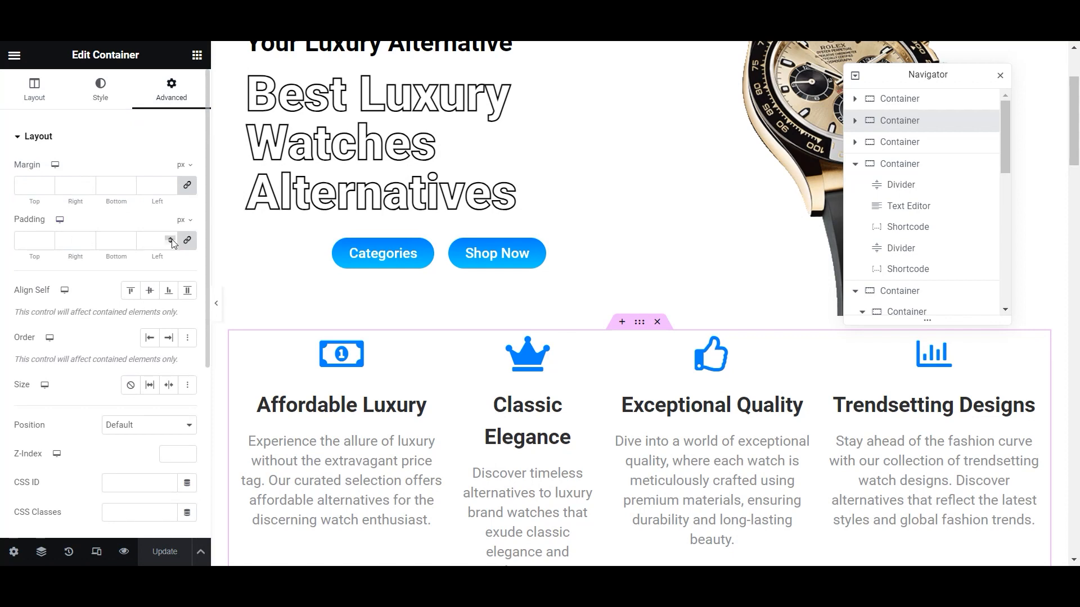
click(187, 240)
click(48, 239)
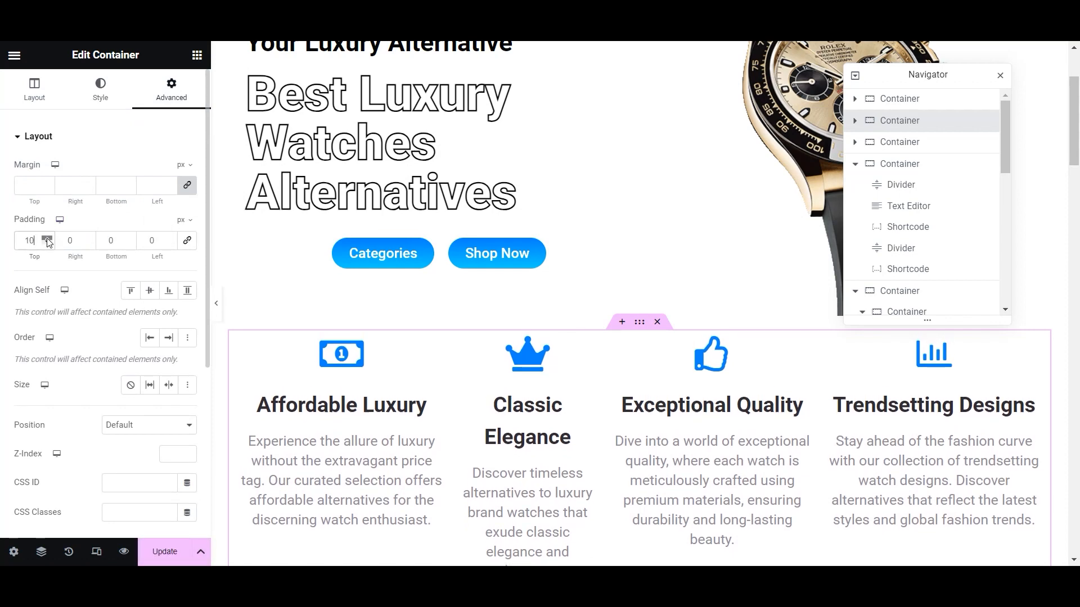
drag(48, 239, 48, 239)
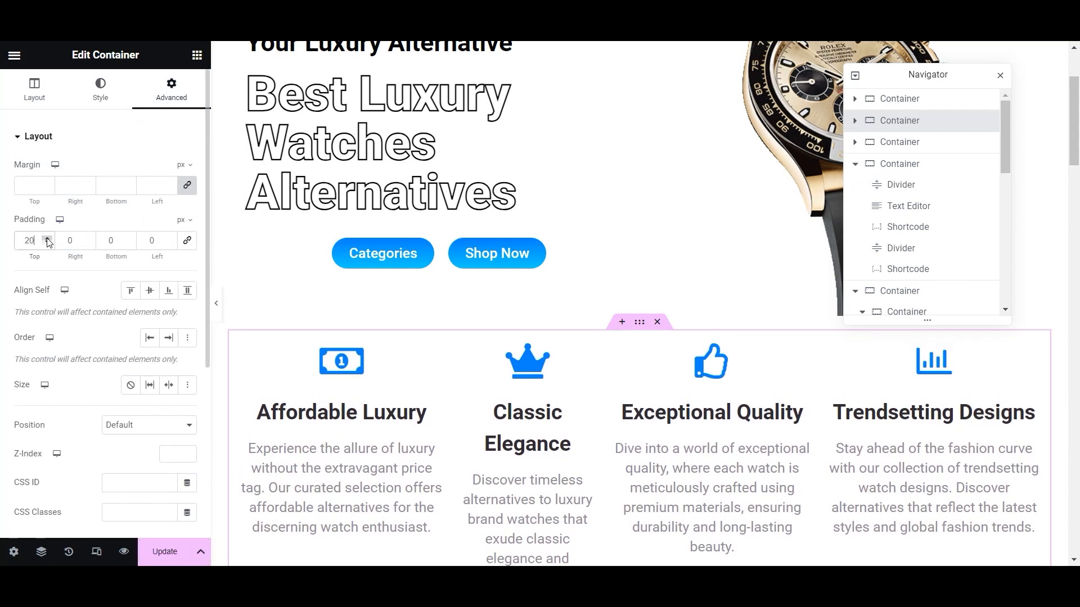
scroll(578, 346, down, 5)
drag(130, 239, 131, 241)
- Check the rest of the page down to the footer and save the changes
scroll(611, 319, down, 8)
scroll(611, 318, down, 10)
scroll(578, 390, down, 17)
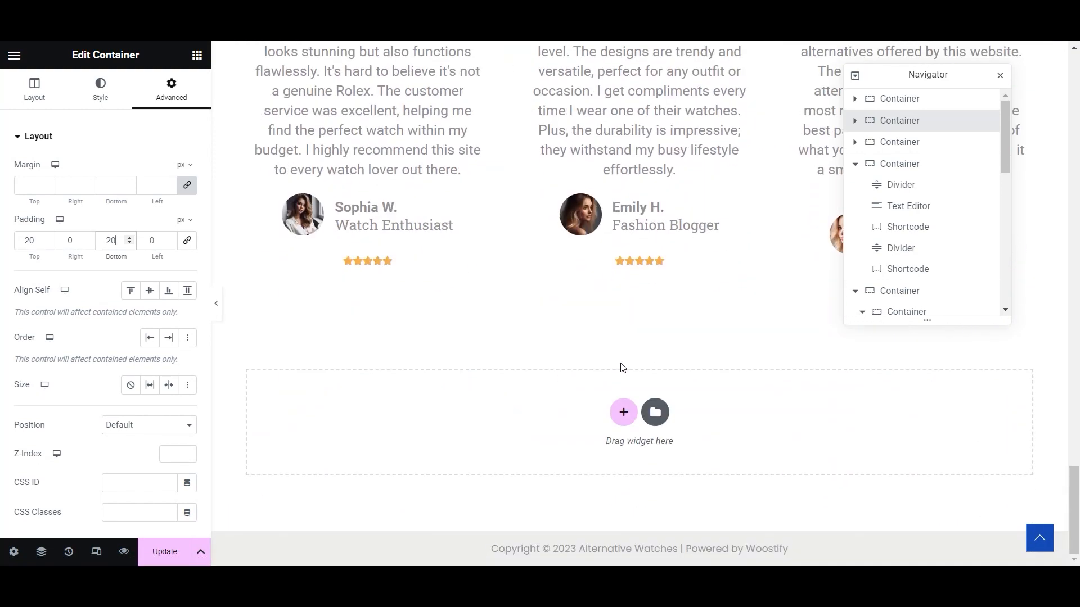
click(173, 551)
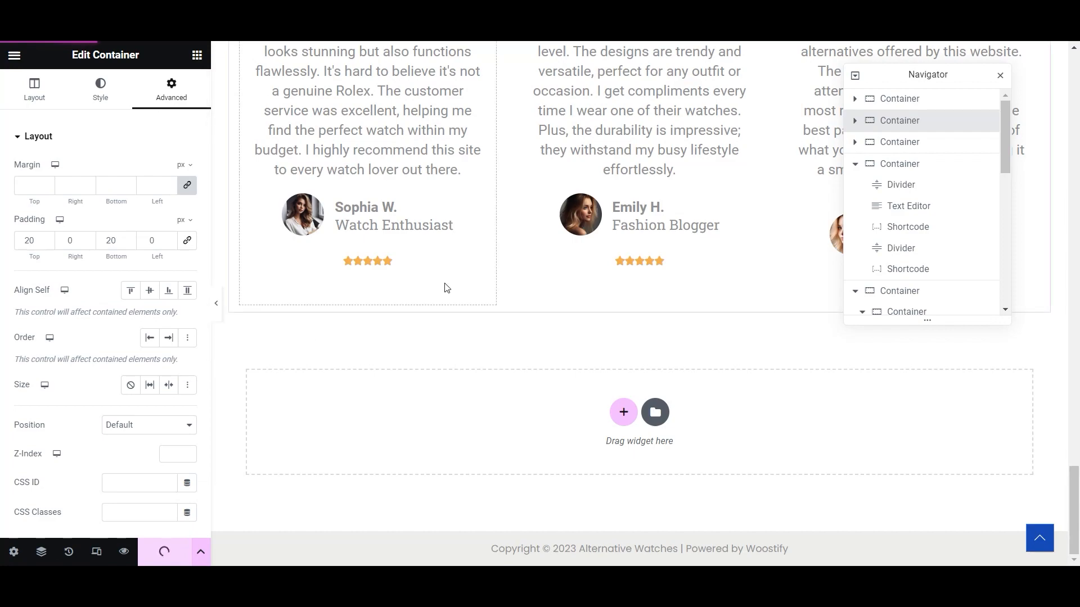
- Turn on responsive mode and show the hero and features sections in the tablet layout
scroll(444, 285, up, 20)
scroll(445, 286, up, 2)
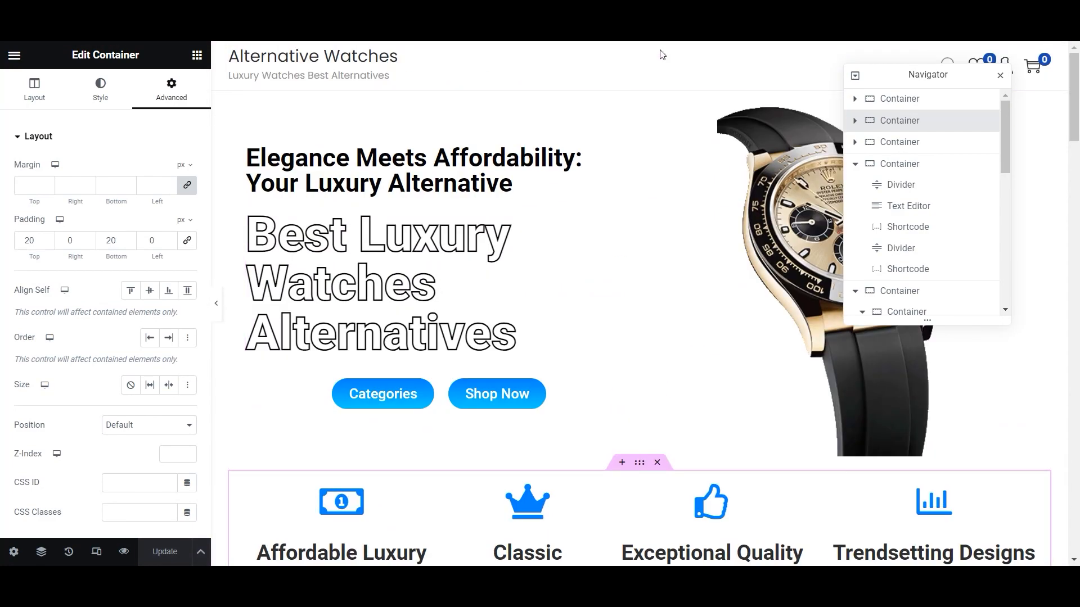
click(96, 551)
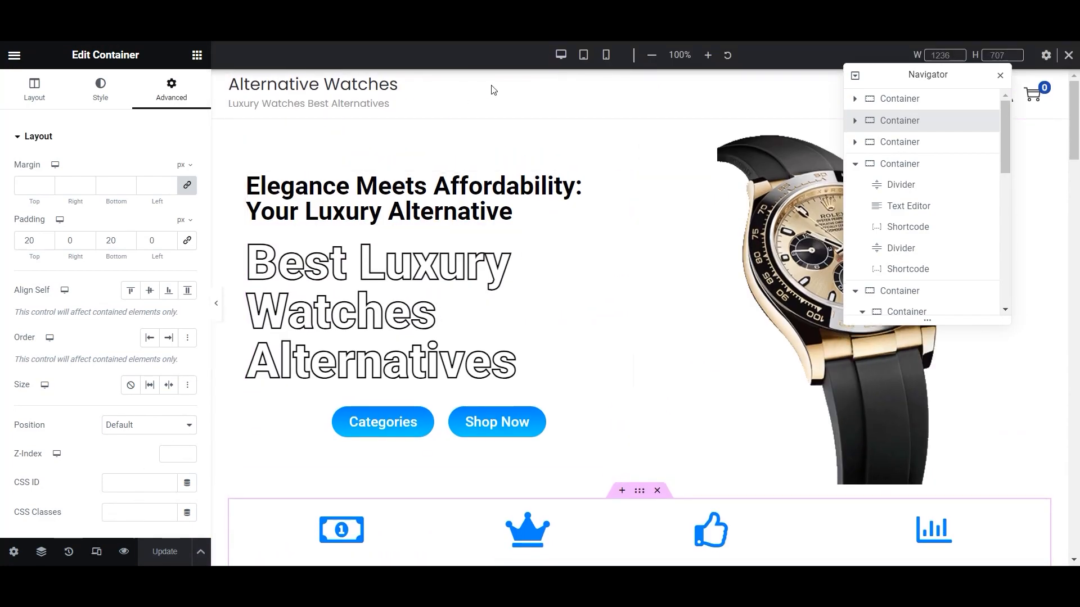
click(583, 55)
scroll(702, 288, up, 3)
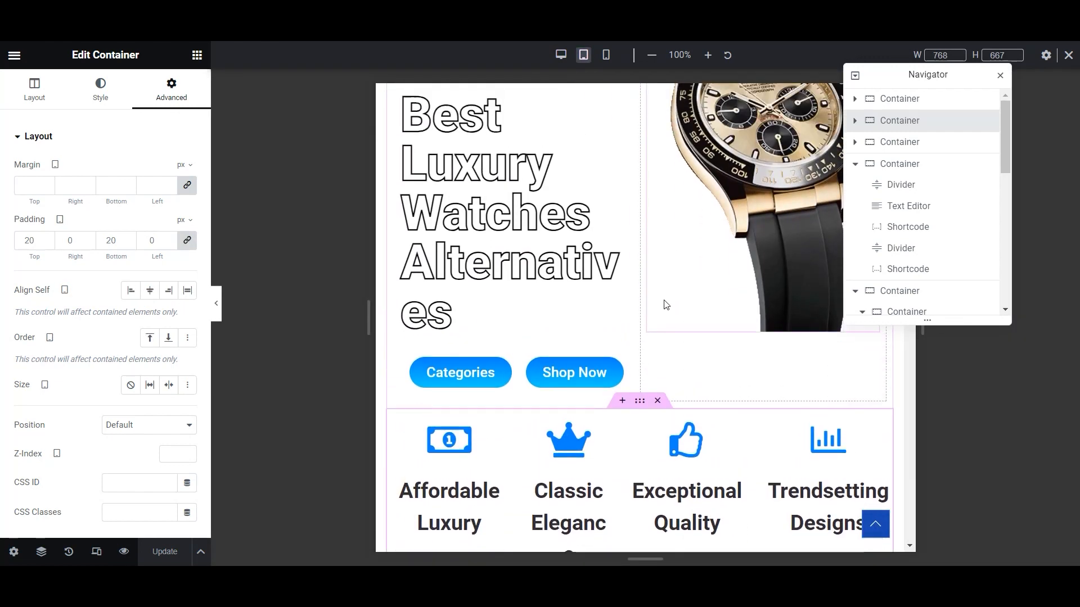
- Reduce the tablet font size of the outlined "Best Luxury Watches Alternatives" heading to 55 px and save the page
click(562, 270)
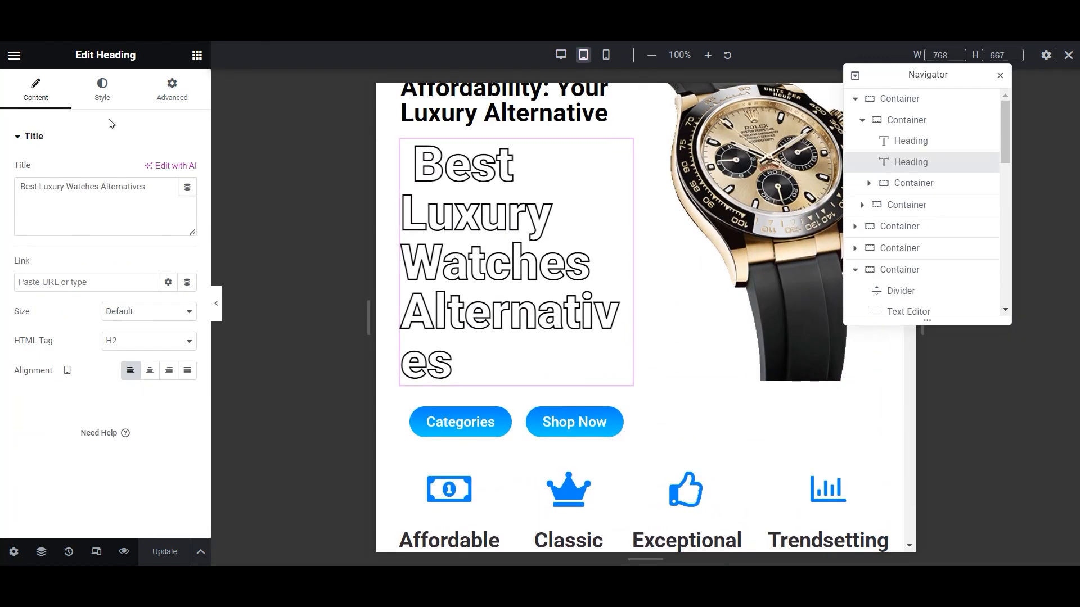
click(102, 89)
click(188, 199)
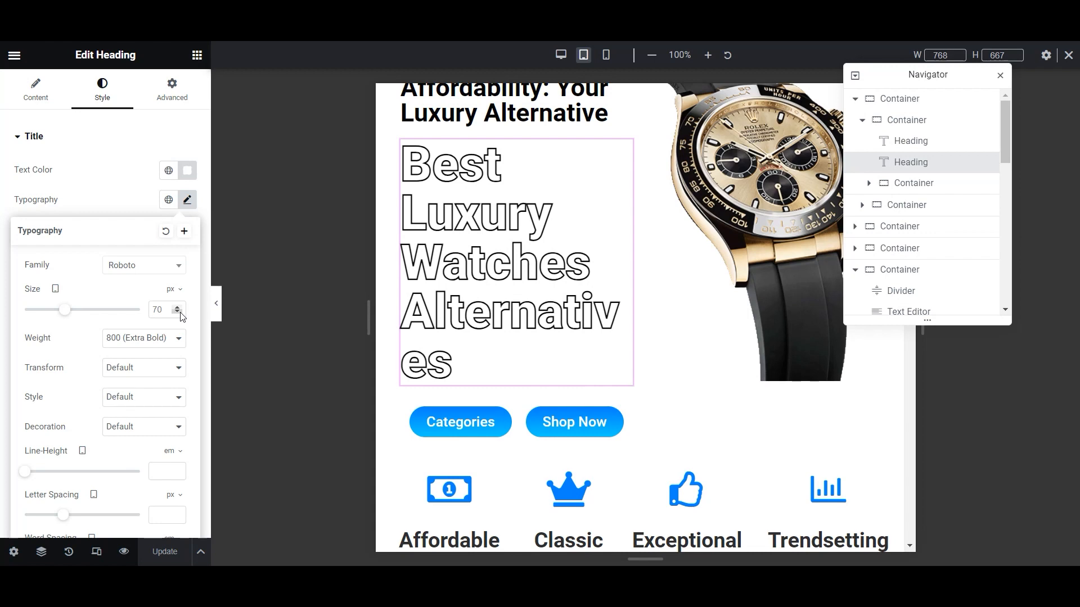
click(183, 317)
drag(180, 307, 180, 310)
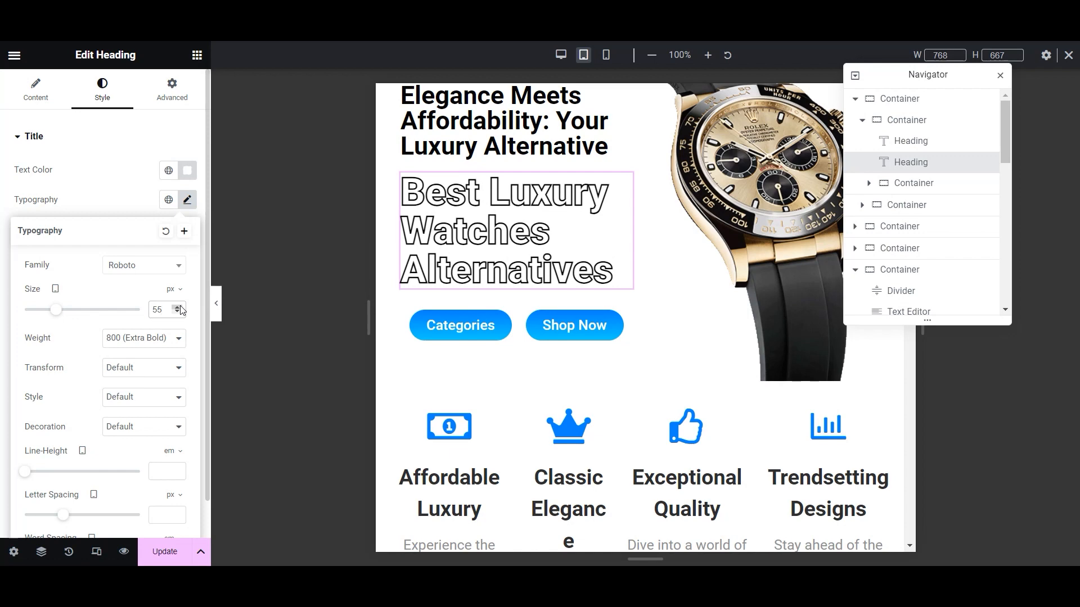
scroll(612, 315, up, 2)
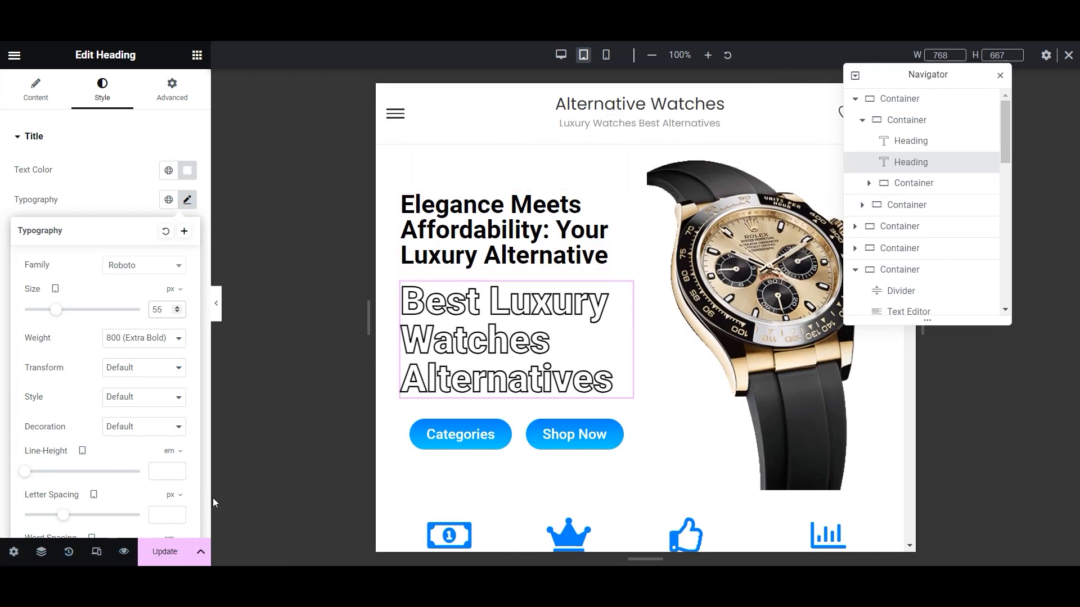
click(296, 470)
- Set the content justification of the four-column features container below the hero to Center in the tablet layout
scroll(762, 322, down, 5)
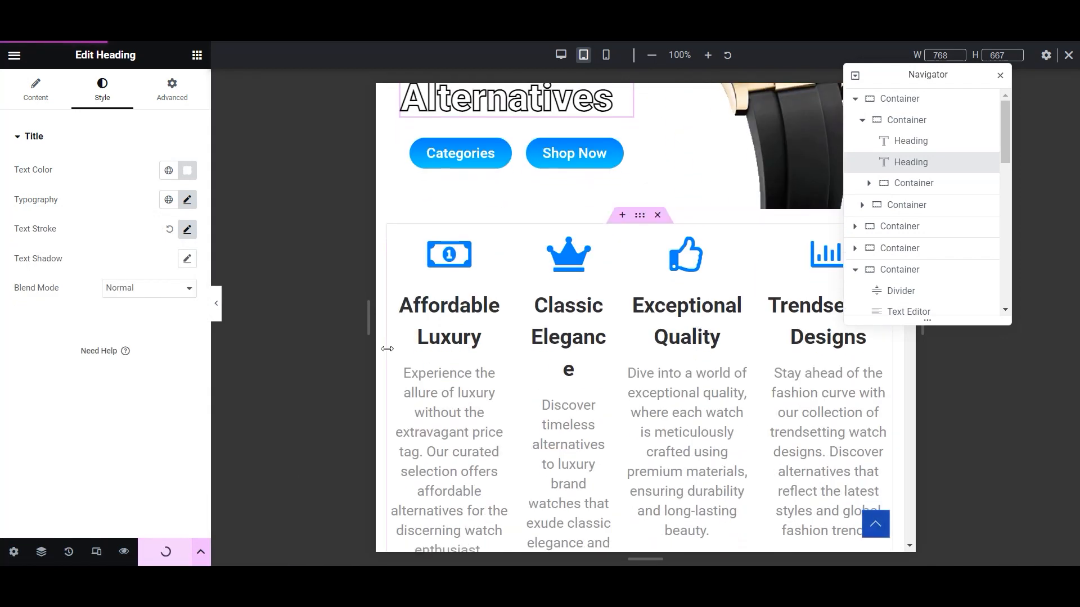
scroll(798, 344, down, 2)
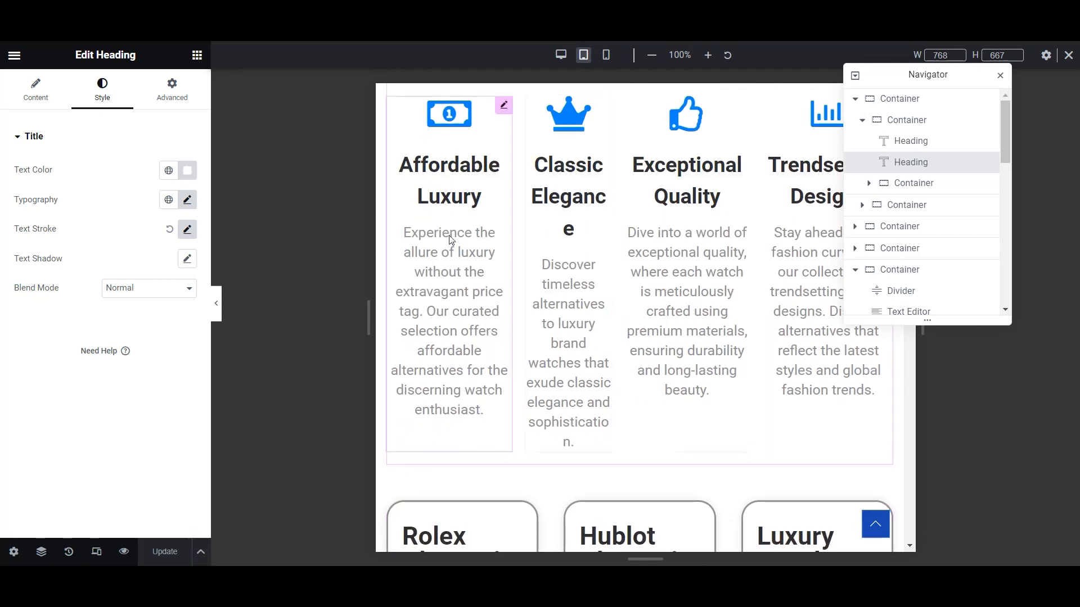
scroll(645, 238, up, 2)
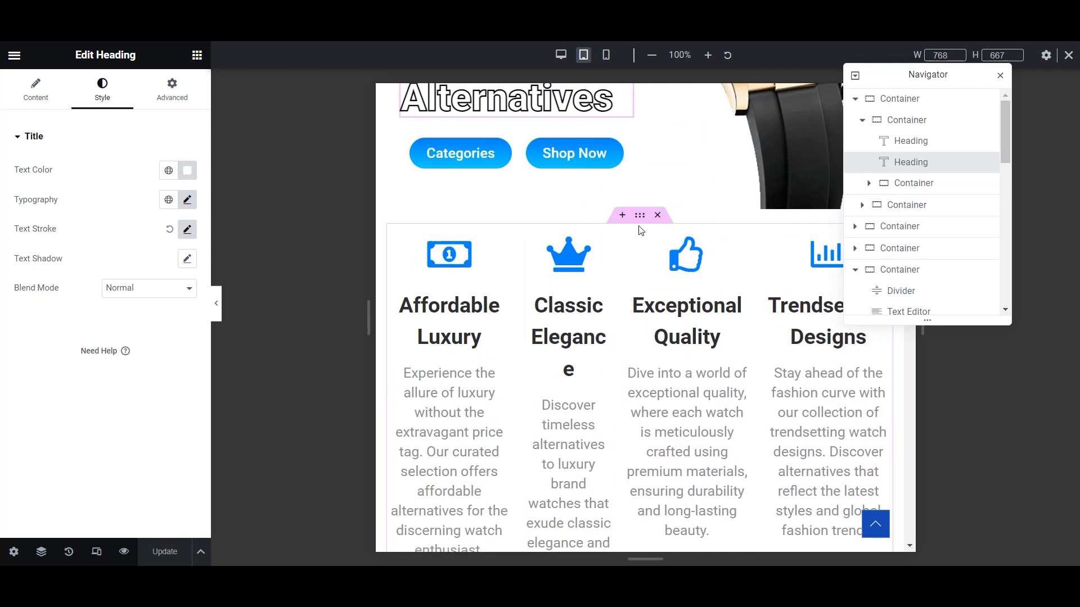
click(640, 215)
scroll(85, 394, down, 3)
scroll(84, 281, up, 2)
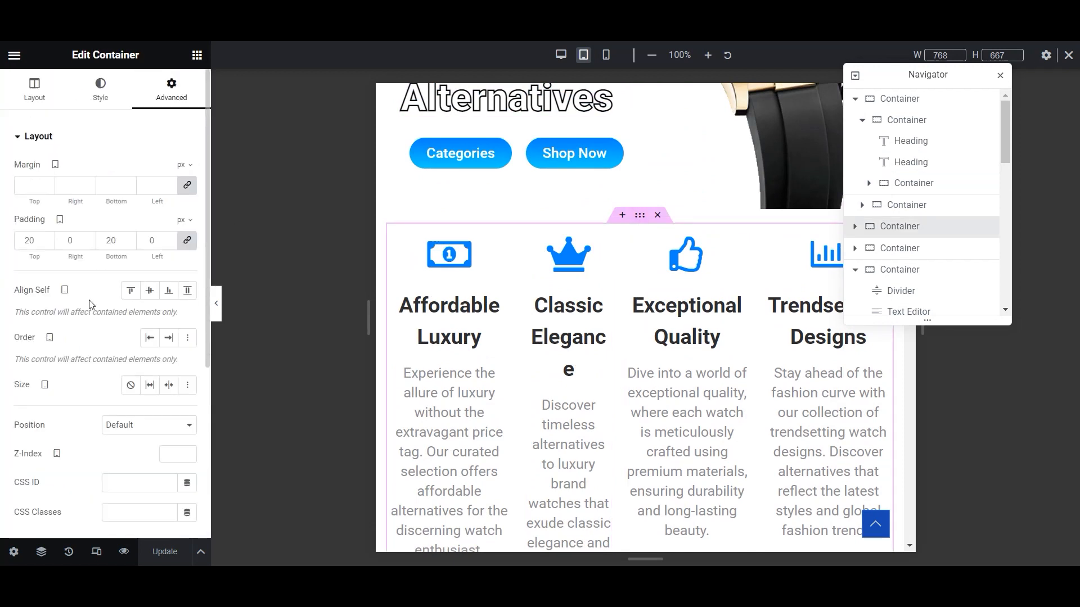
scroll(60, 100, up, 2)
click(40, 93)
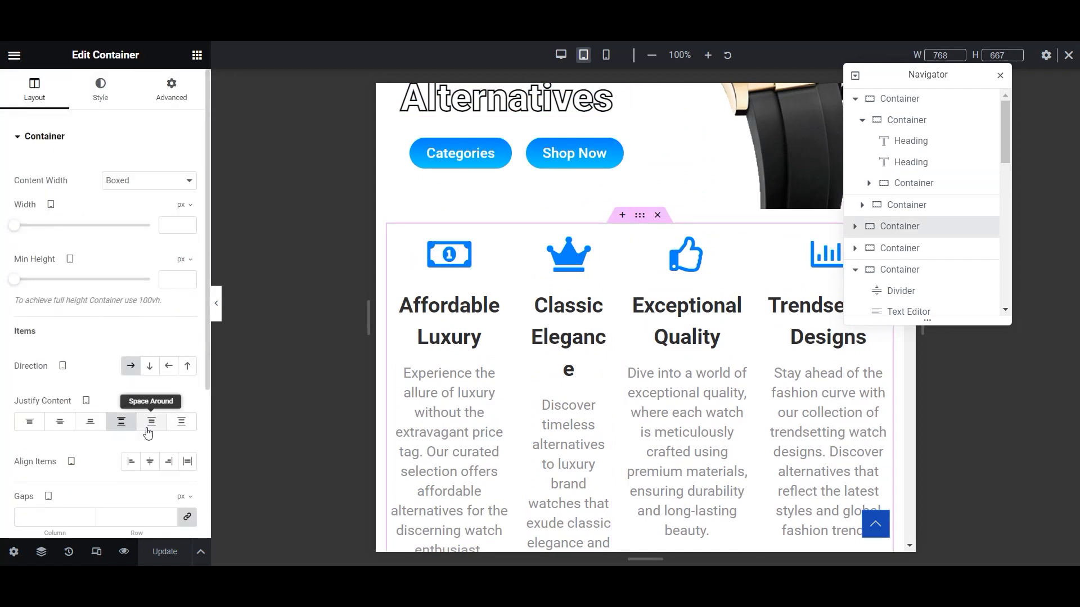
click(60, 422)
- Check the tablet layout from the features section down through the testimonials and save the changes
scroll(590, 398, down, 3)
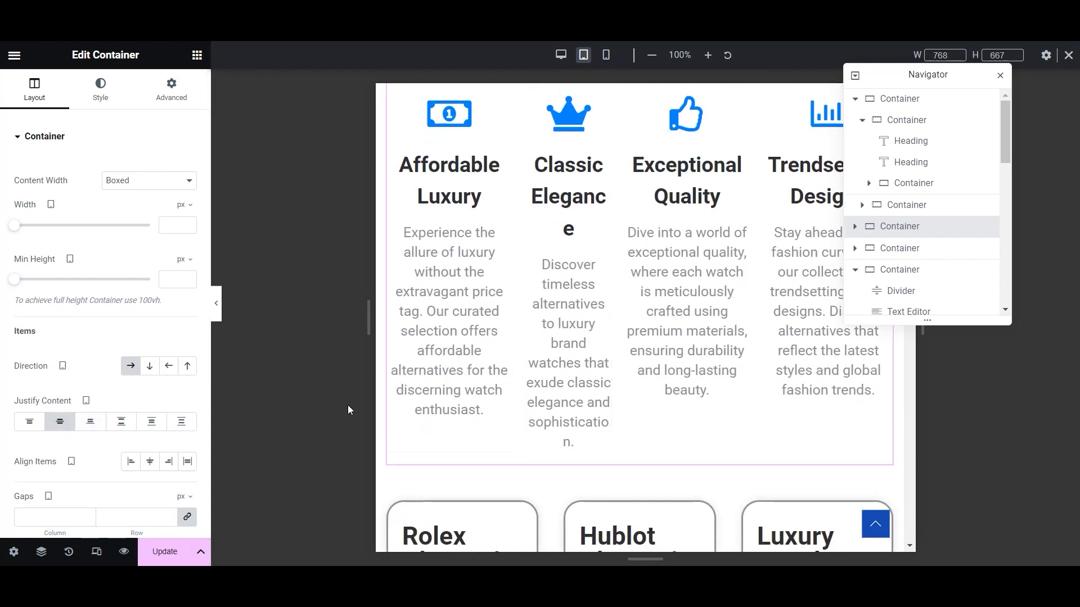
scroll(647, 422, down, 15)
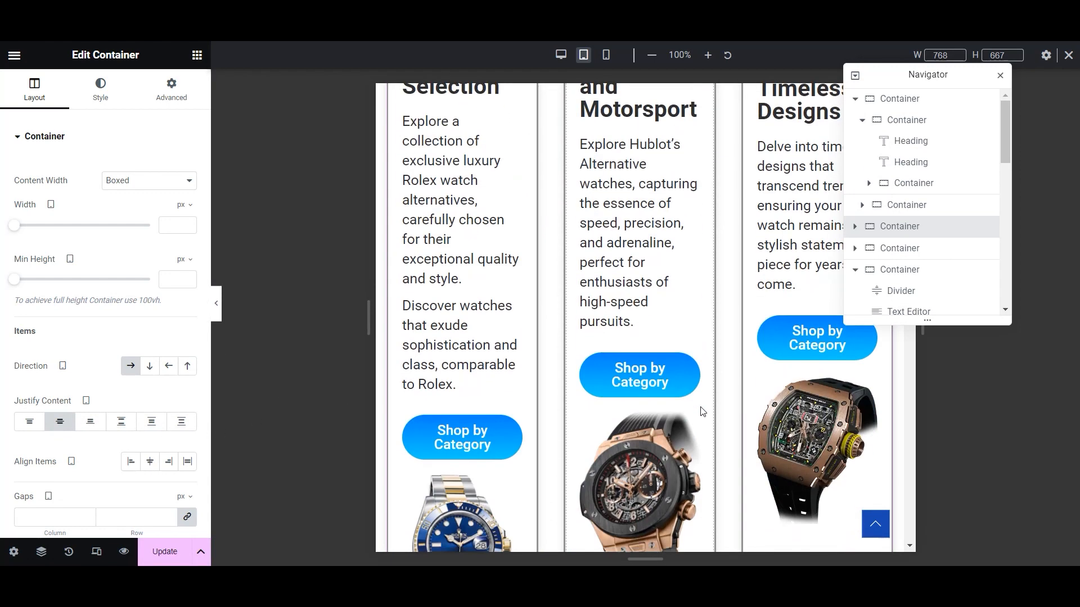
scroll(655, 421, down, 10)
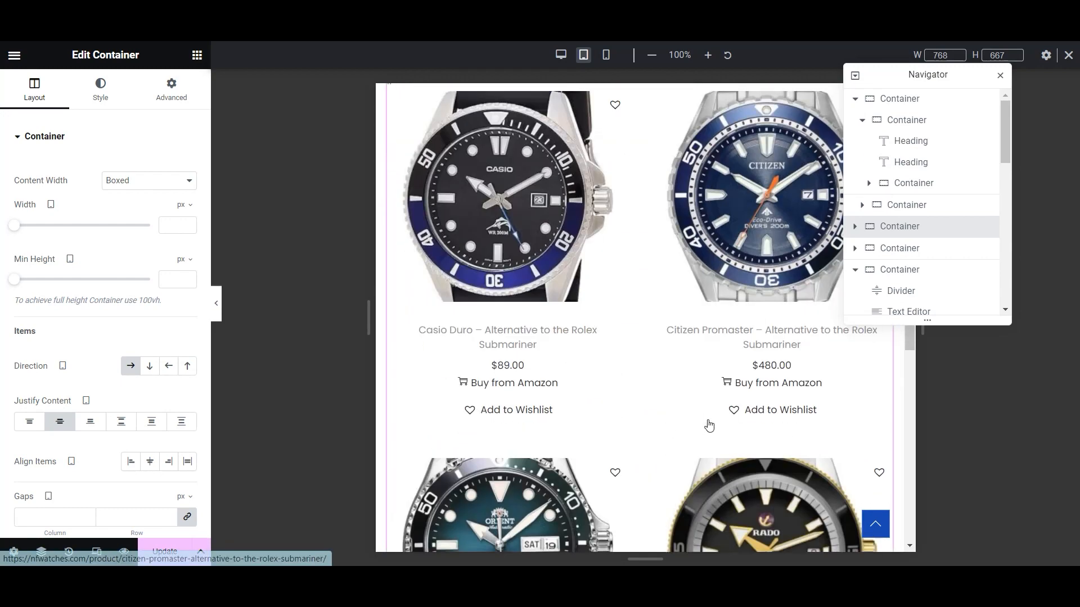
scroll(746, 362, down, 10)
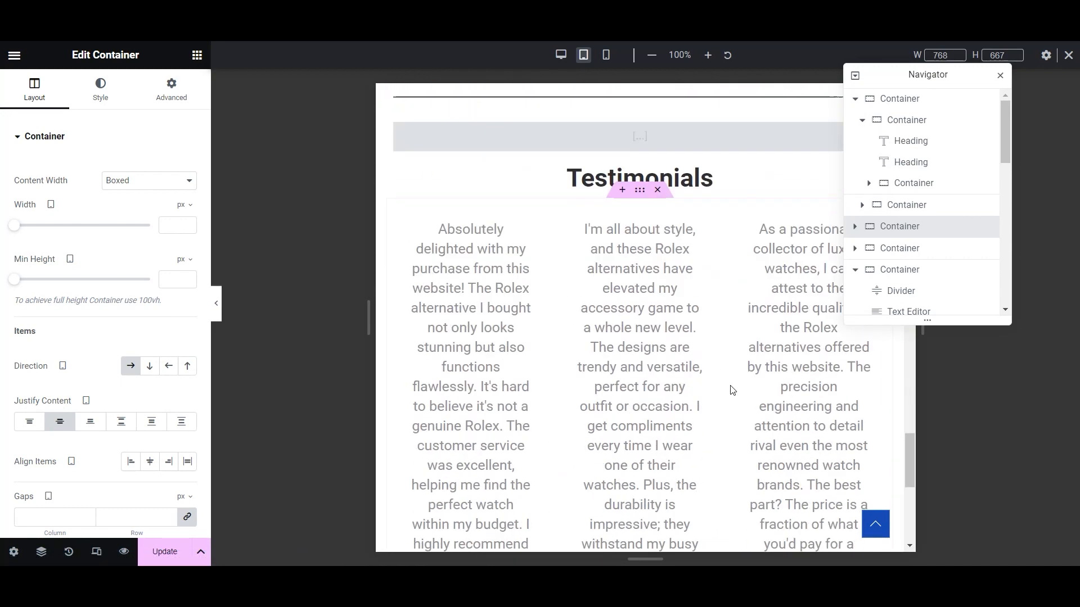
scroll(692, 365, up, 5)
scroll(787, 360, down, 9)
scroll(794, 354, up, 10)
scroll(793, 344, up, 15)
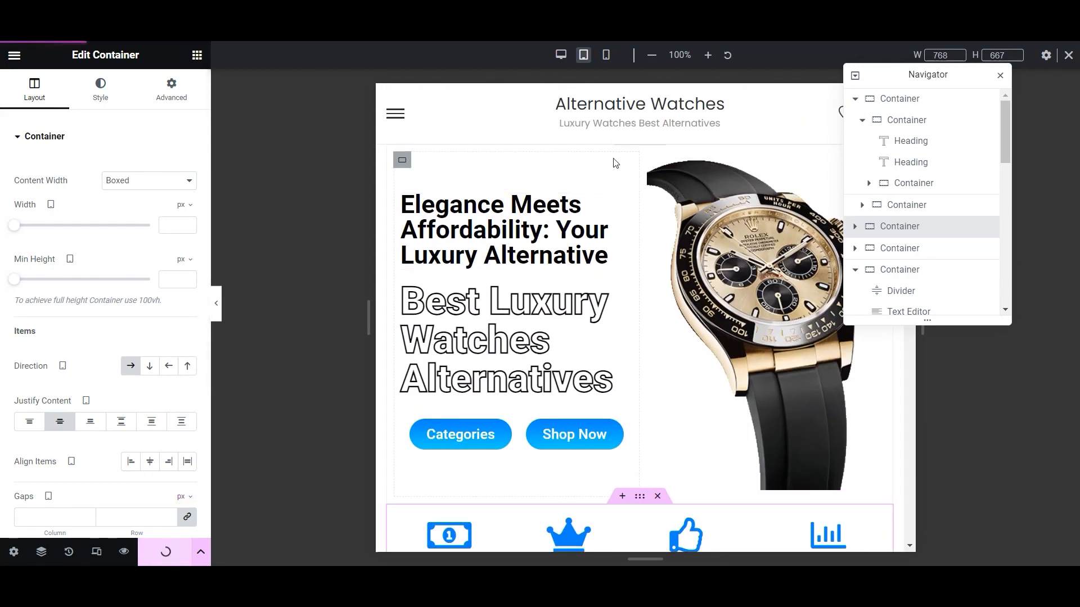
- Switch the preview to the mobile layout and look over the hero section
click(604, 55)
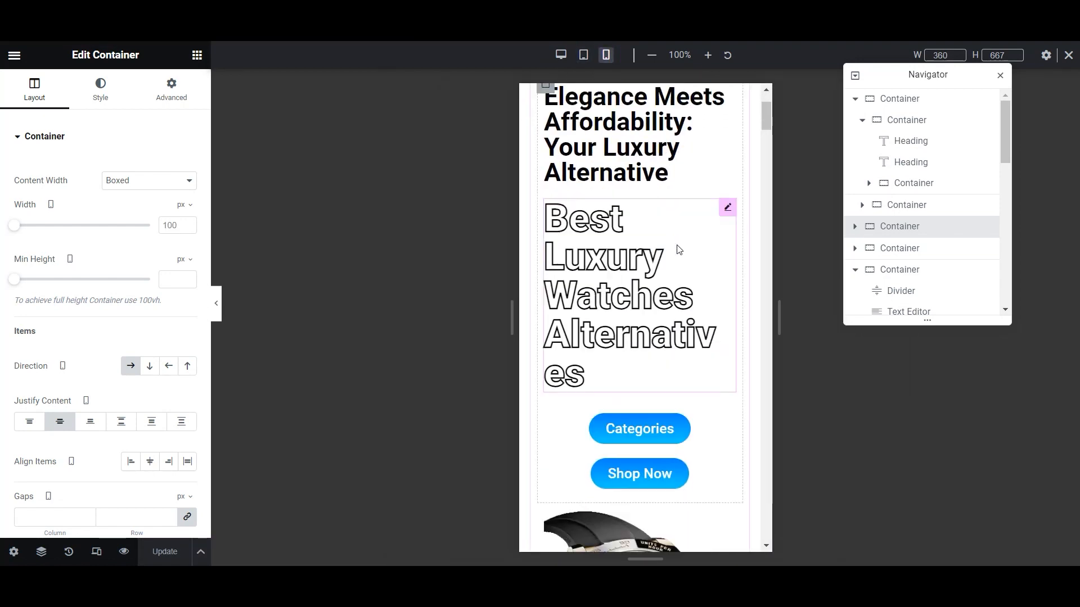
scroll(677, 245, down, 8)
scroll(647, 315, up, 10)
- Reduce the mobile font size of the outlined "Best Luxury Watches Alternatives" heading to 45 px and save the page
click(611, 385)
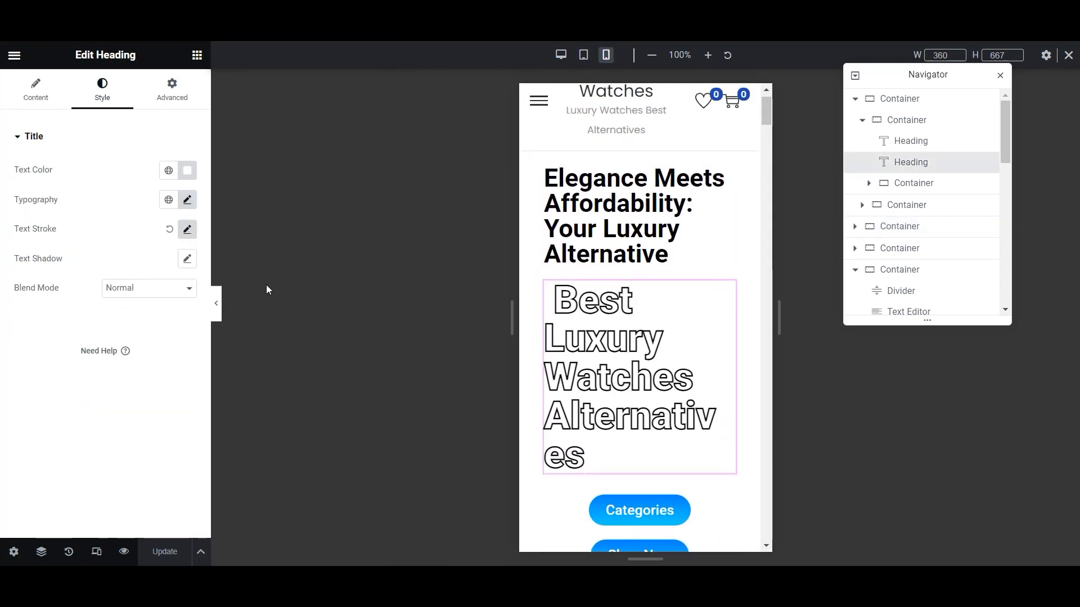
click(187, 200)
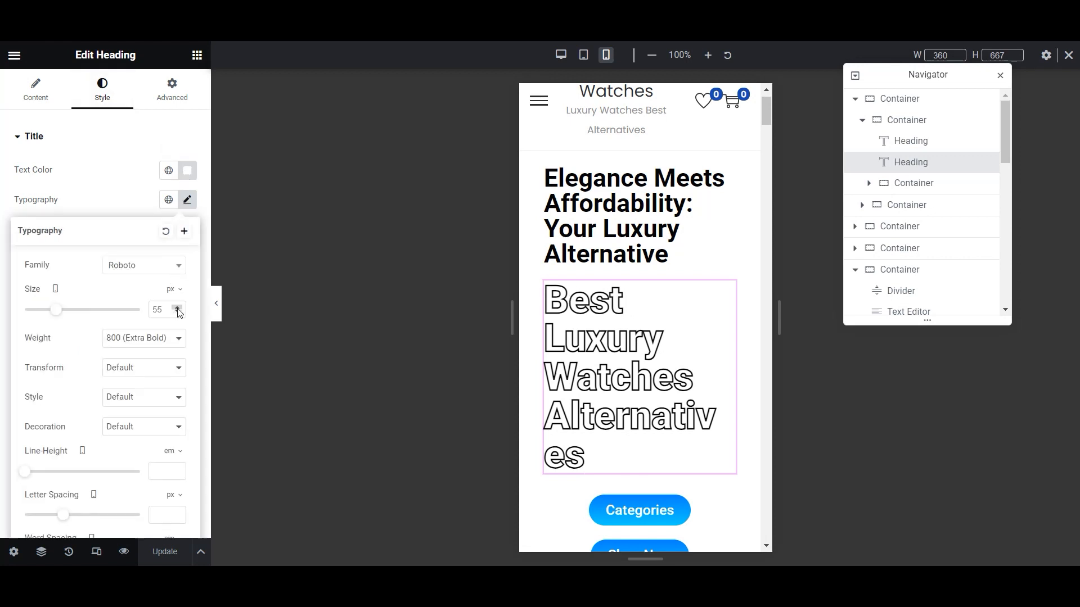
key(BackSpace)
key(BackSpace)
text(1)
drag(179, 308, 178, 308)
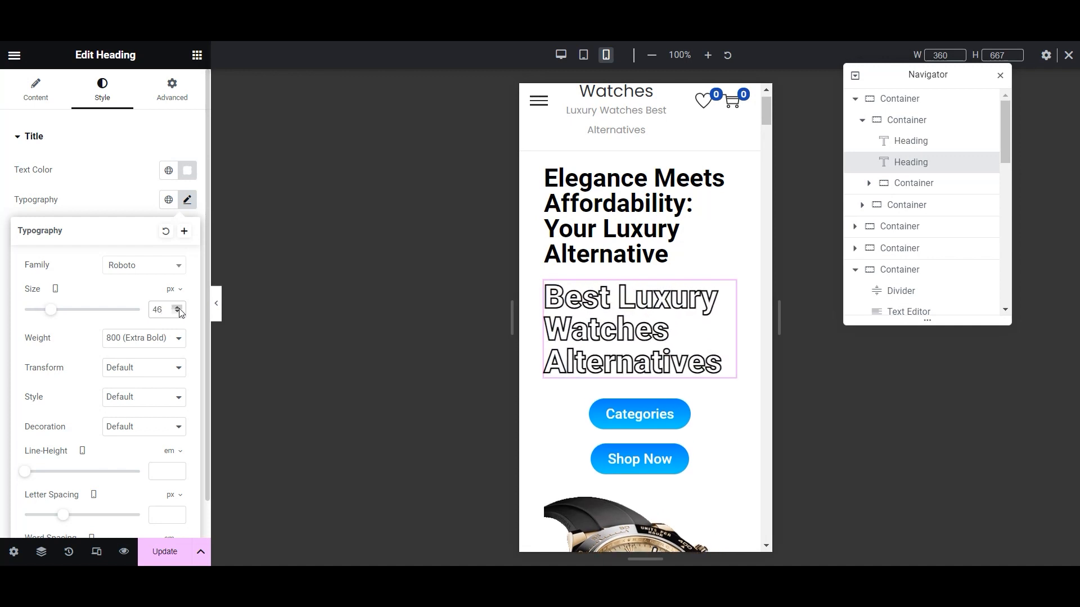
click(177, 315)
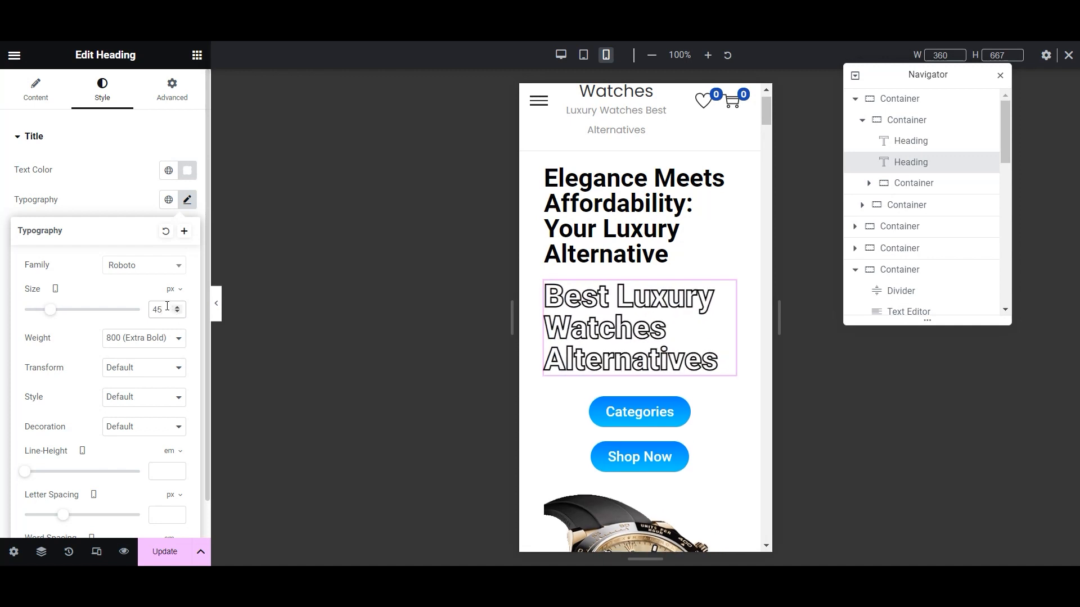
click(164, 554)
- Check the mobile layout of every section from the features down to the footer
scroll(676, 391, down, 1)
scroll(676, 392, down, 15)
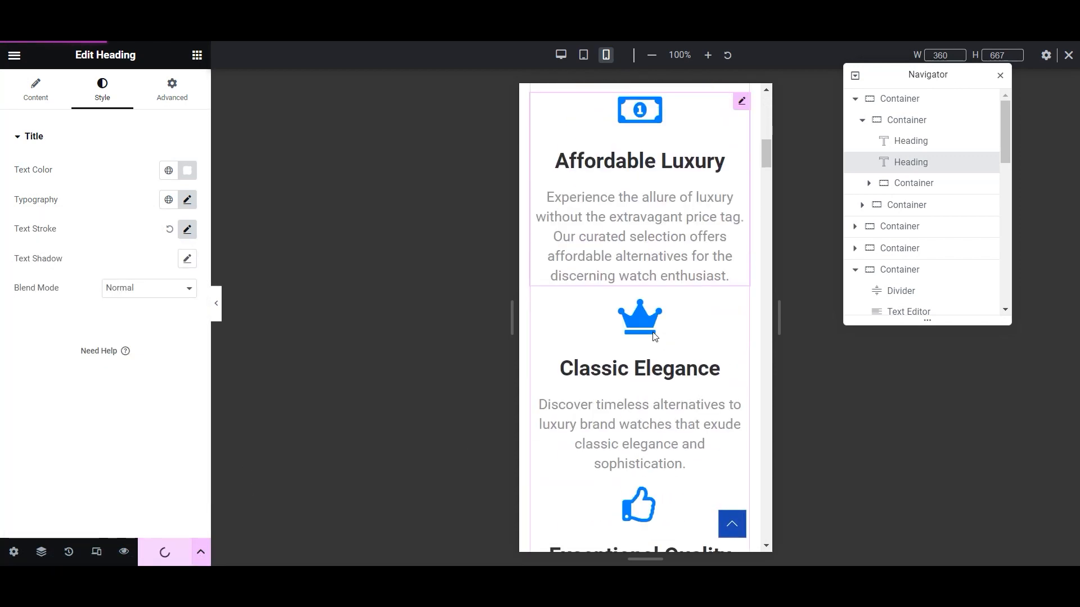
scroll(648, 386, down, 6)
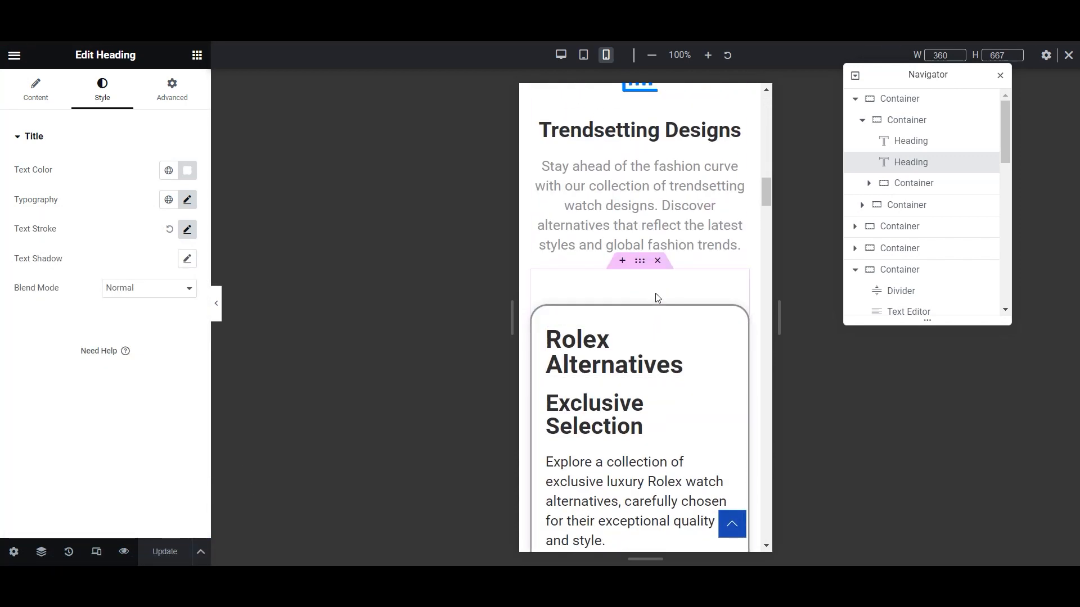
scroll(634, 275, up, 3)
scroll(634, 292, down, 12)
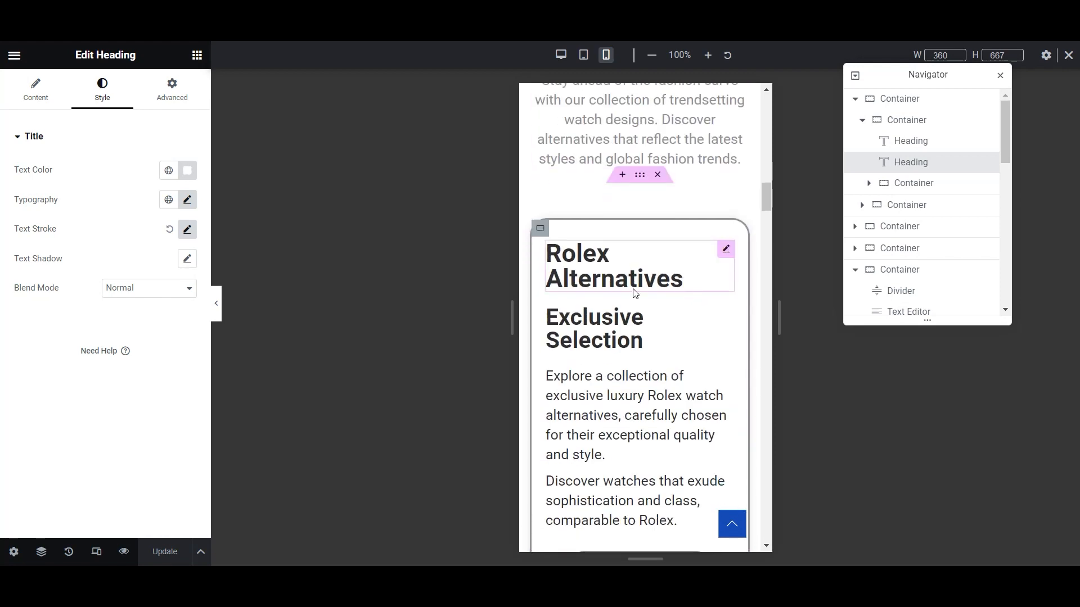
scroll(650, 336, down, 15)
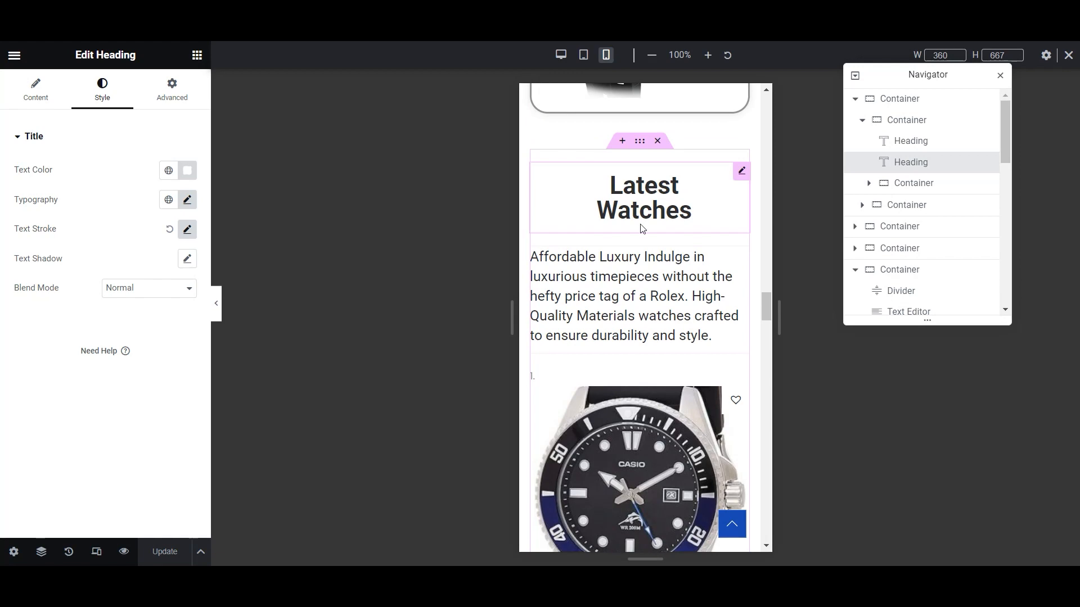
scroll(659, 280, down, 12)
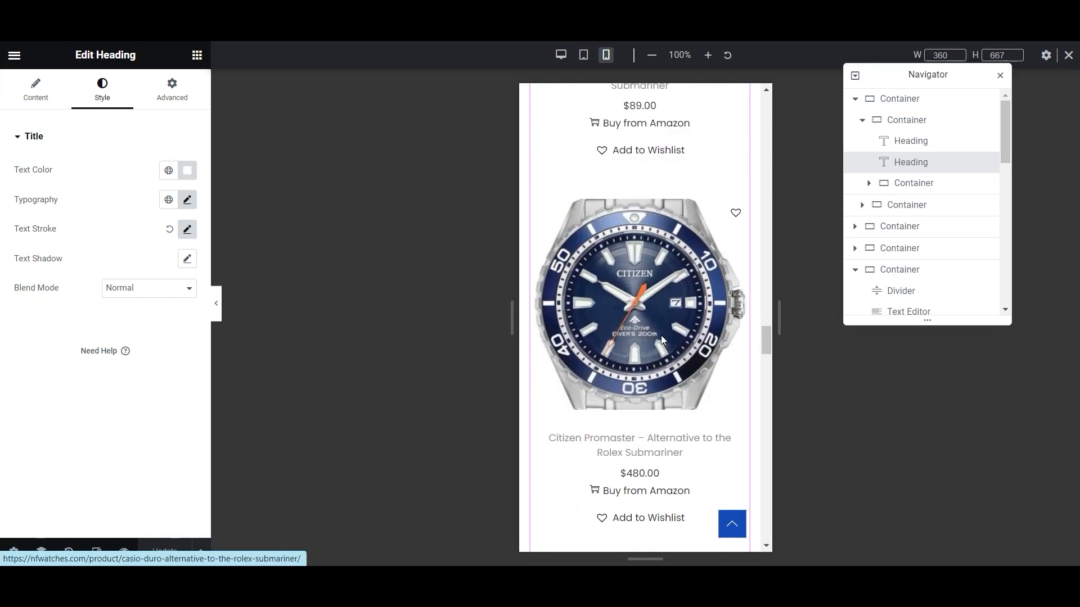
scroll(662, 341, down, 12)
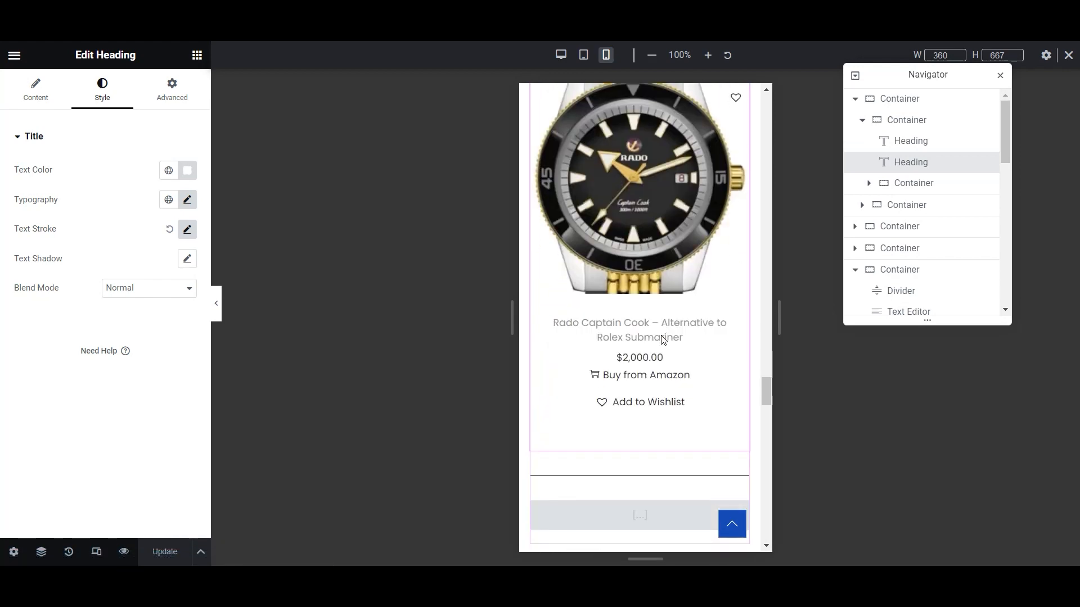
scroll(662, 341, down, 15)
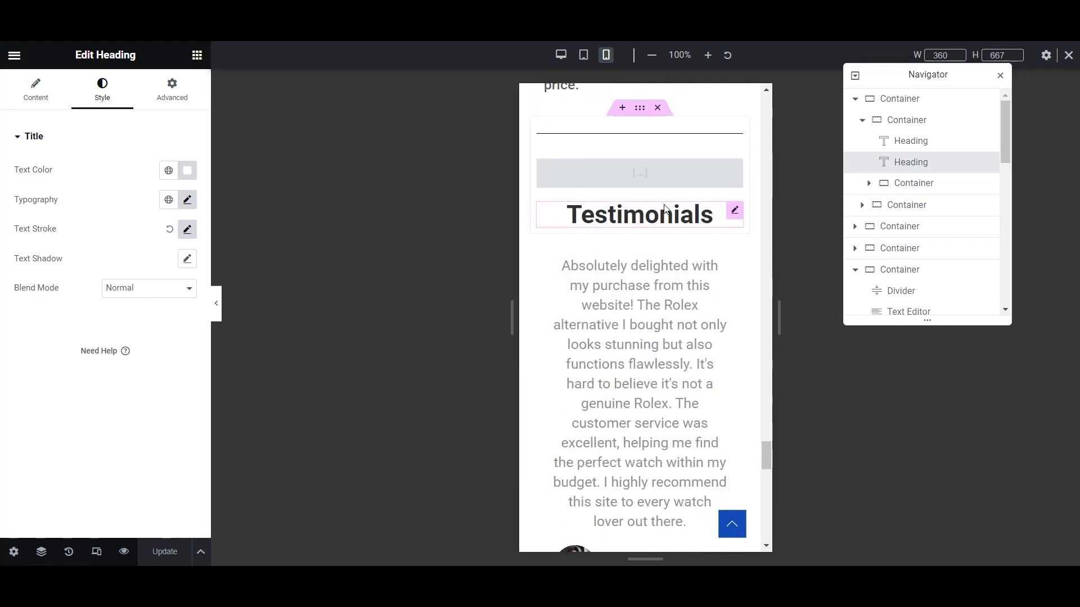
scroll(669, 331, down, 10)
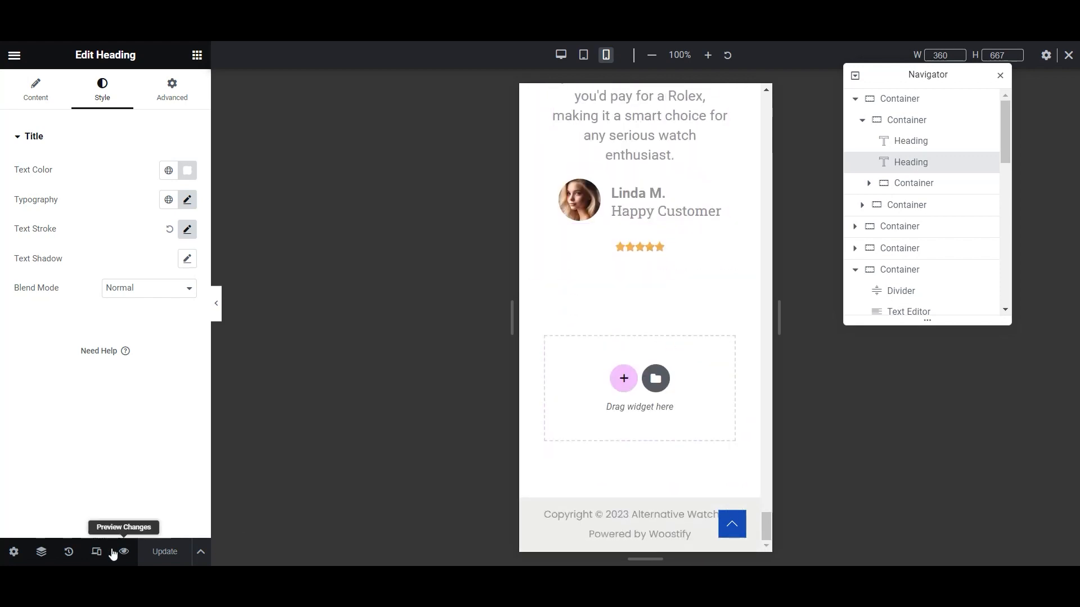
scroll(694, 259, up, 20)
scroll(693, 259, up, 20)
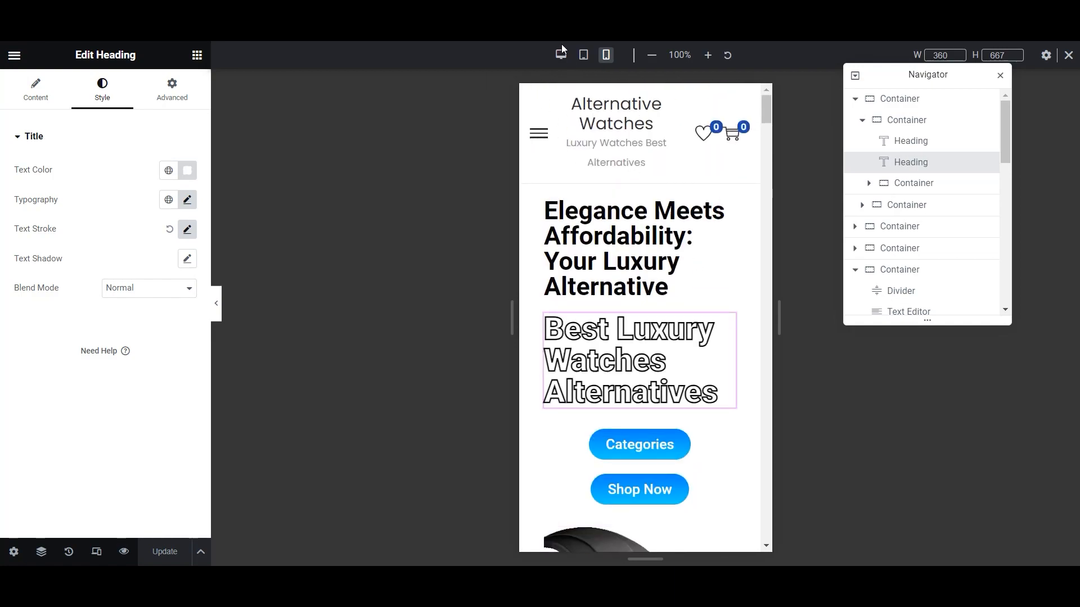
- Switch the preview back to the desktop layout and review the homepage
click(561, 54)
scroll(574, 284, down, 10)
scroll(765, 336, down, 15)
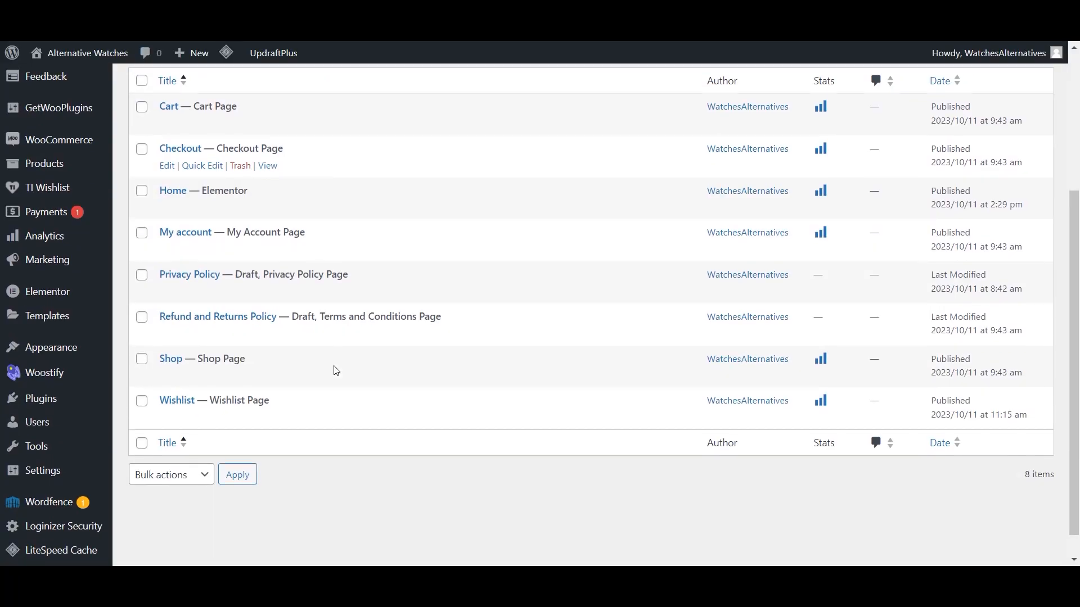
- Publish a new page titled Contact and return to the list of all pages
scroll(336, 370, up, 3)
scroll(336, 371, up, 1)
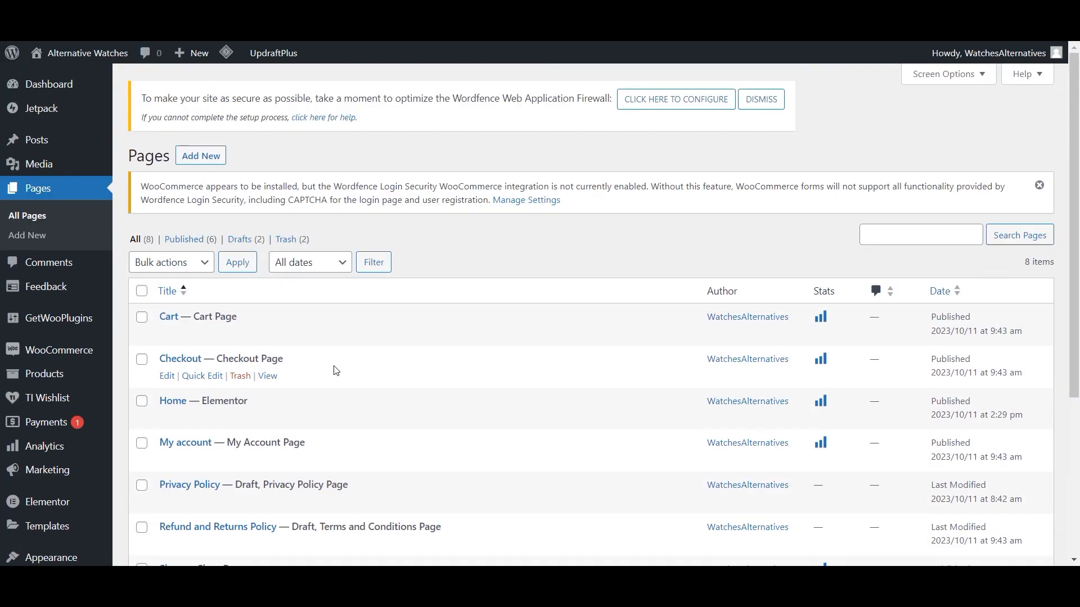
click(191, 155)
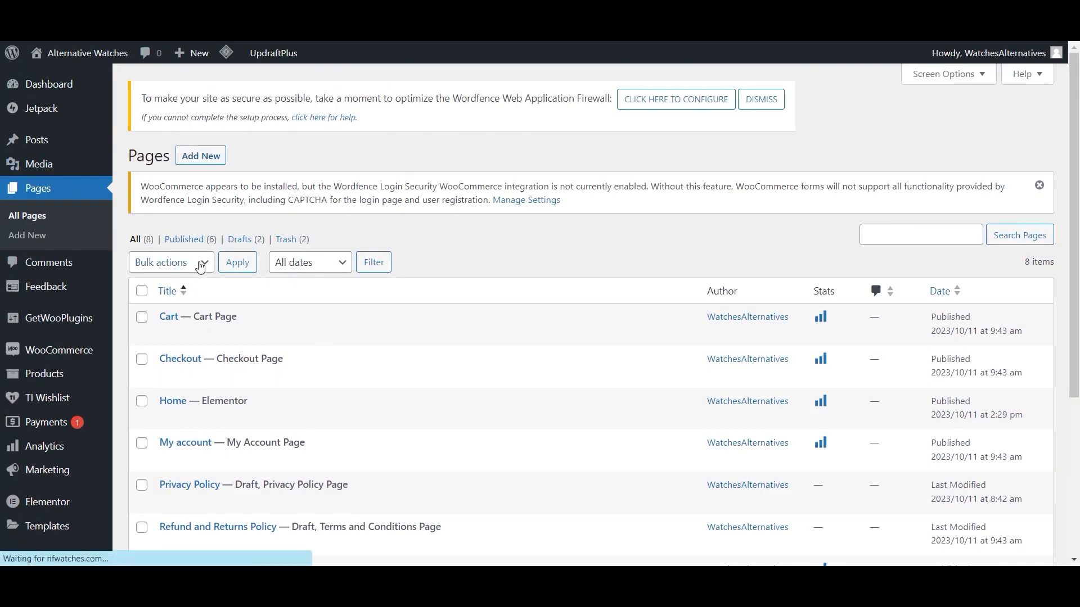
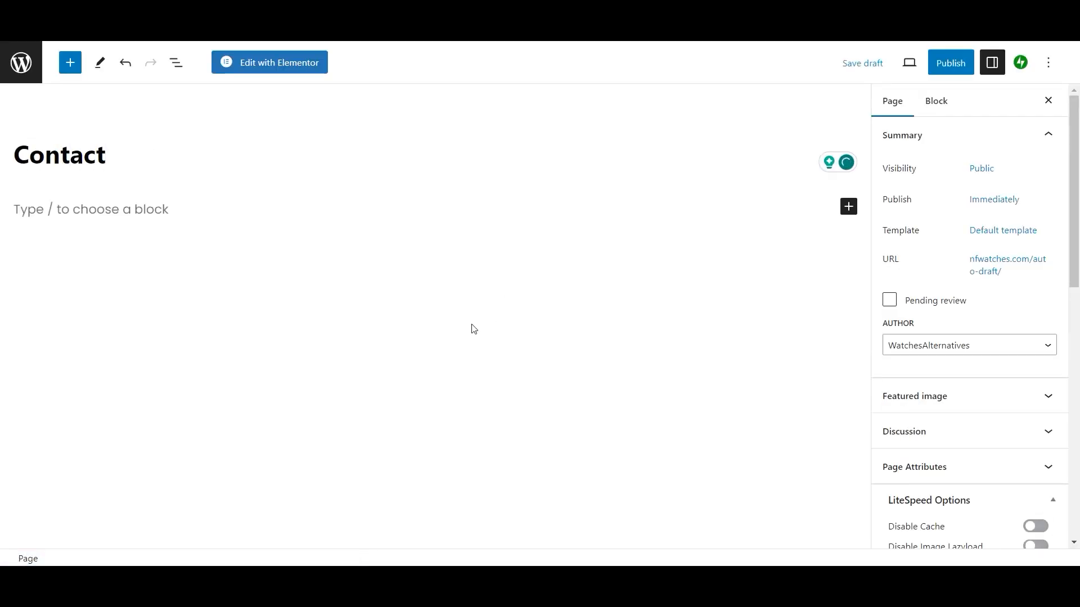
click(950, 62)
click(932, 71)
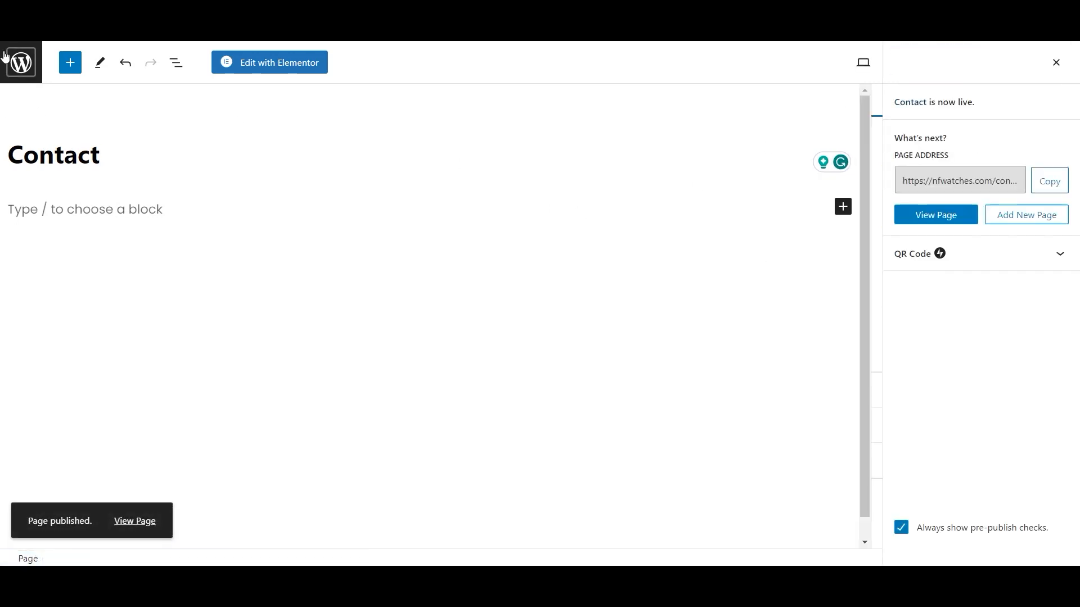
click(15, 66)
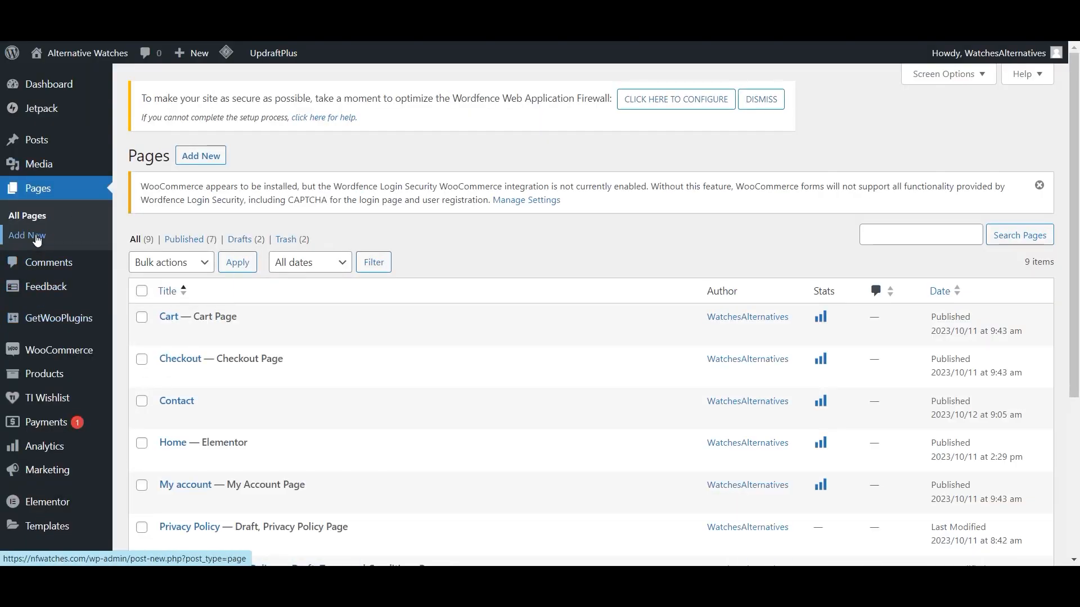
scroll(64, 368, down, 1)
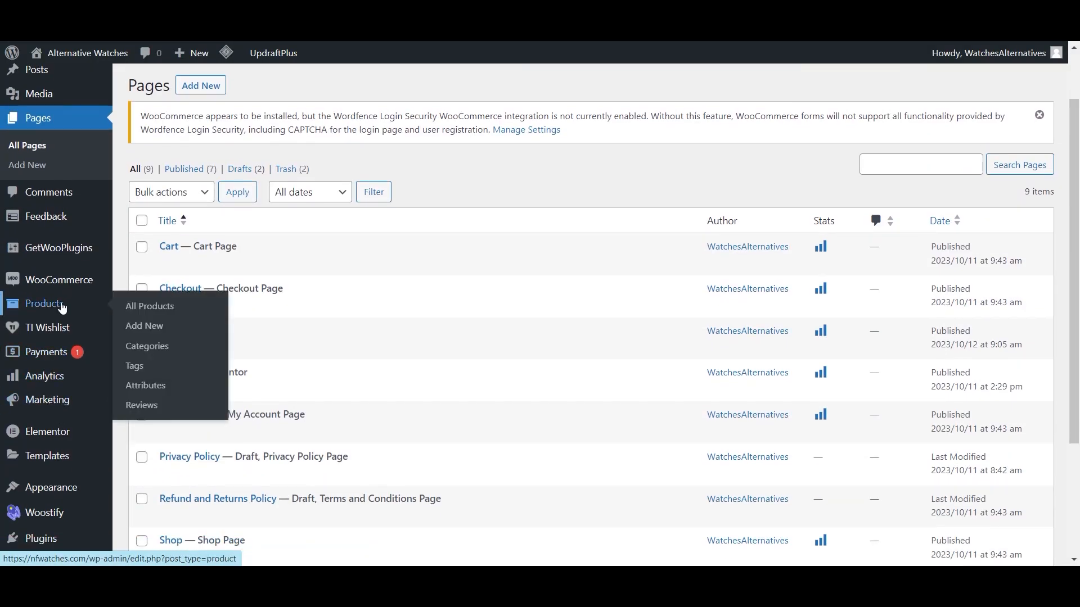
- Search the plugin directory for "yoast", and install and activate the Yoast SEO plugin
scroll(67, 239, up, 1)
scroll(67, 239, down, 4)
mouse_move(45, 370)
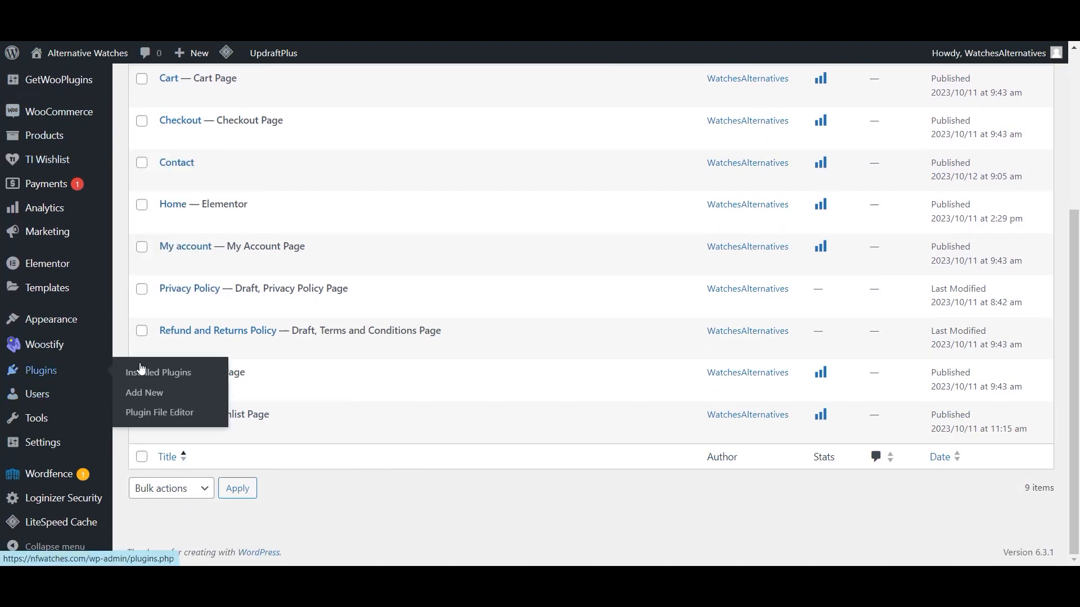
click(145, 392)
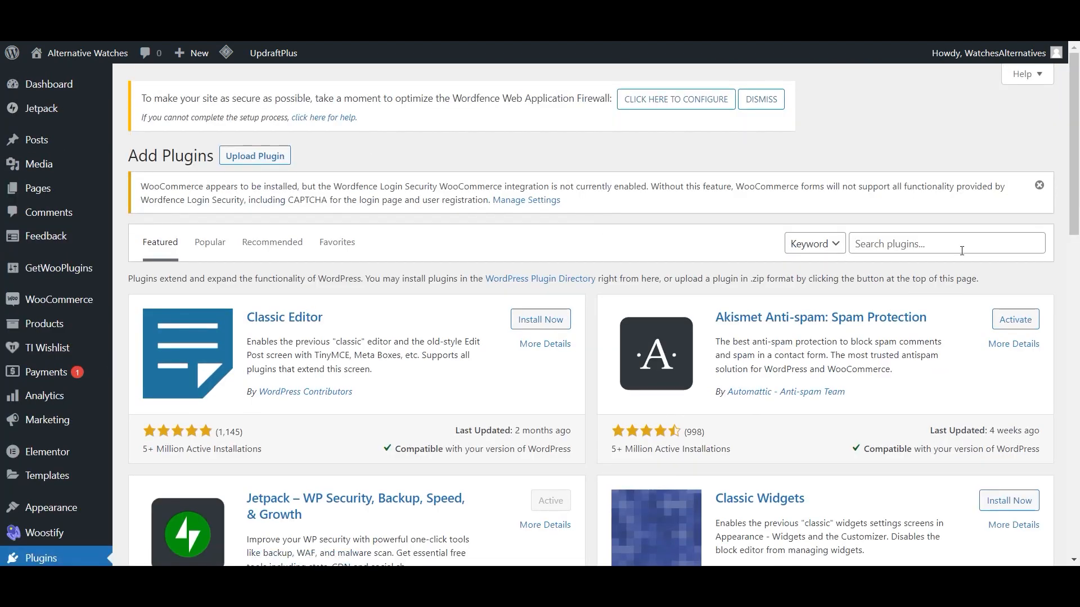
click(961, 251)
text(yoast)
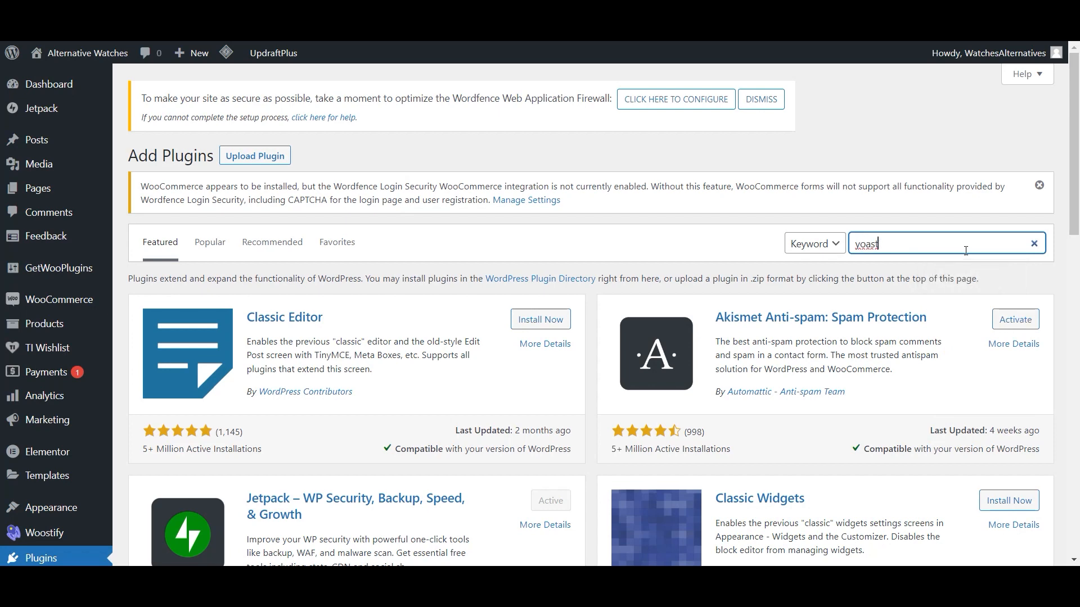
key(Return)
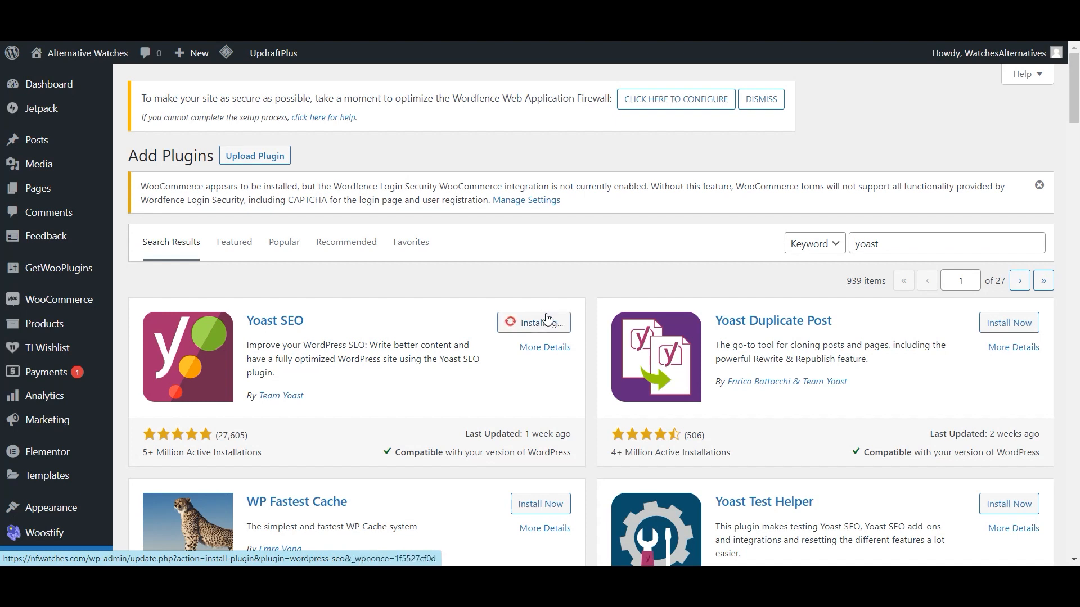
click(535, 332)
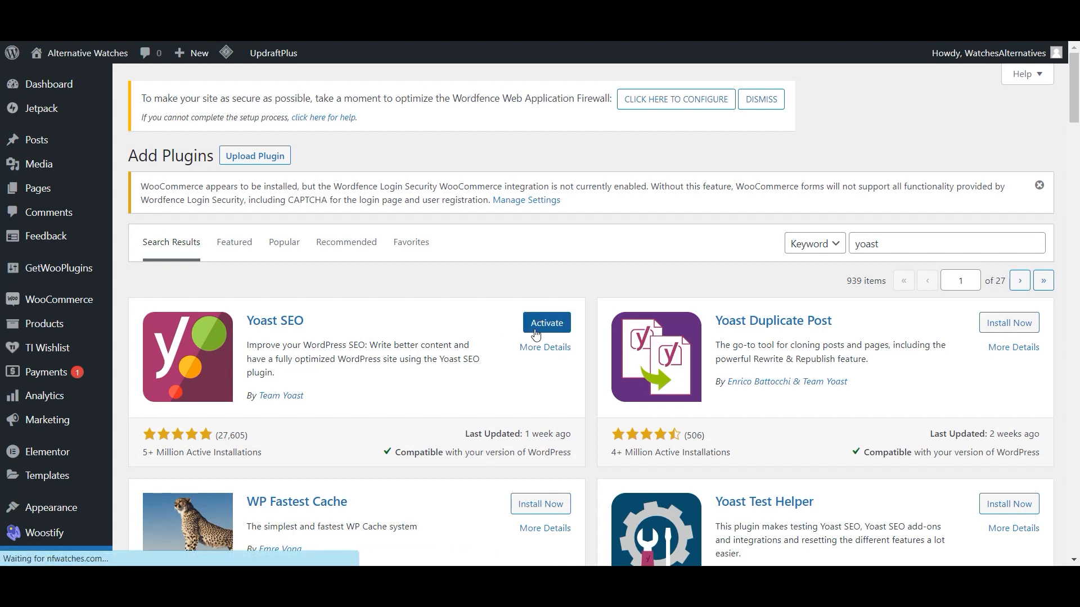
scroll(488, 376, down, 3)
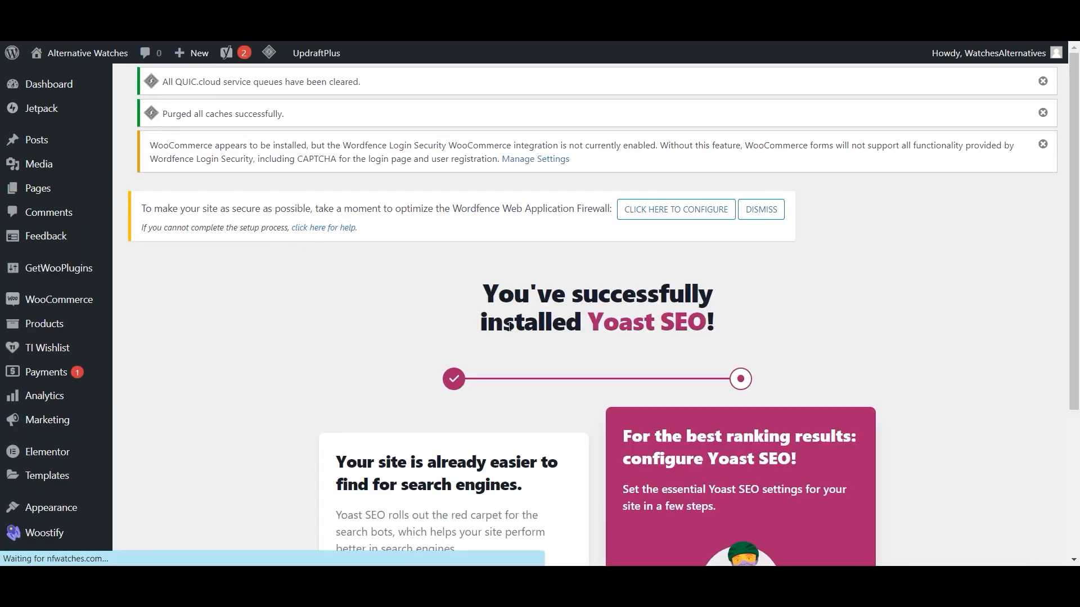
scroll(509, 332, down, 3)
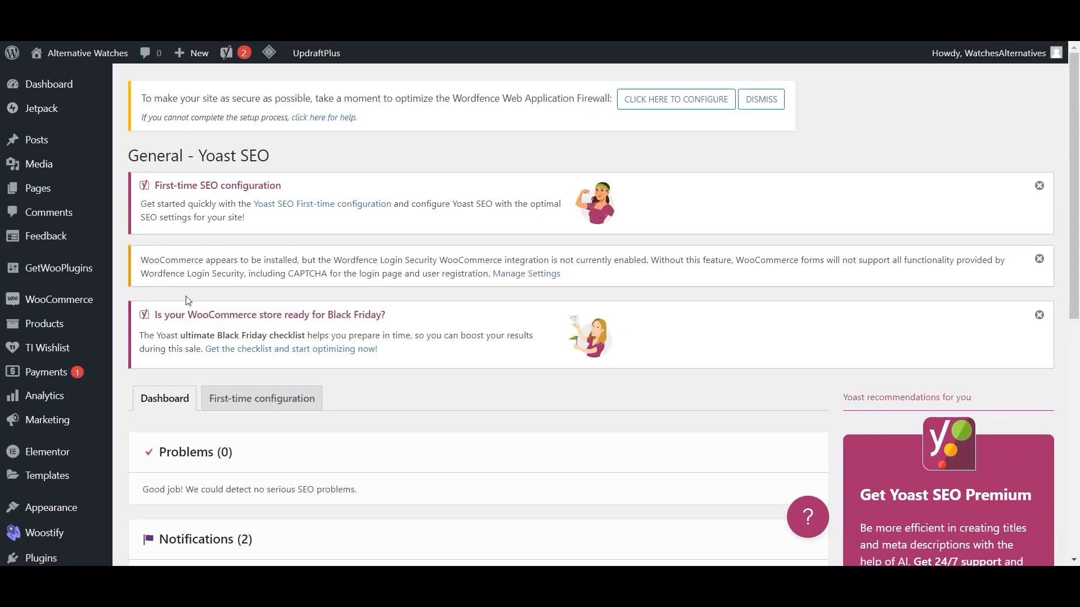
- Search the plugin directory for "wp form", and install and activate Contact Form by WPForms
scroll(45, 381, down, 5)
mouse_move(98, 281)
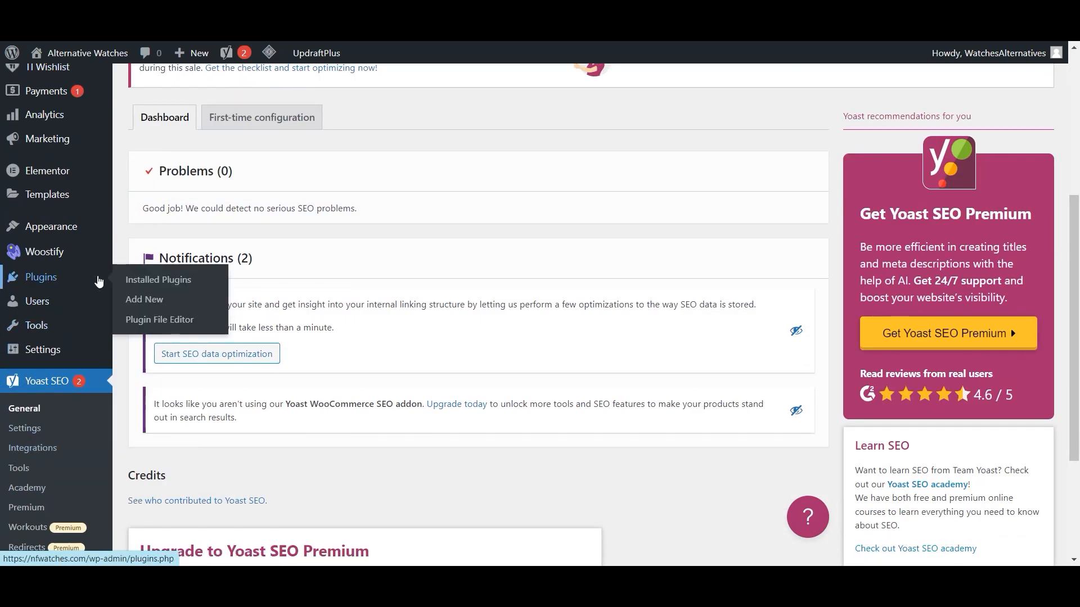
click(146, 299)
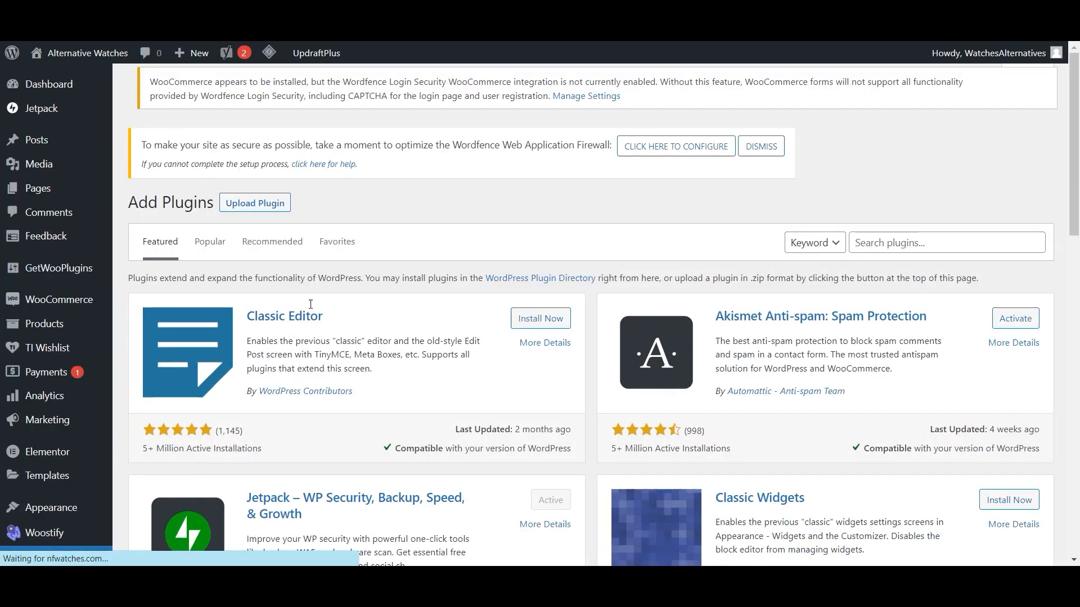
click(916, 240)
text(wp form)
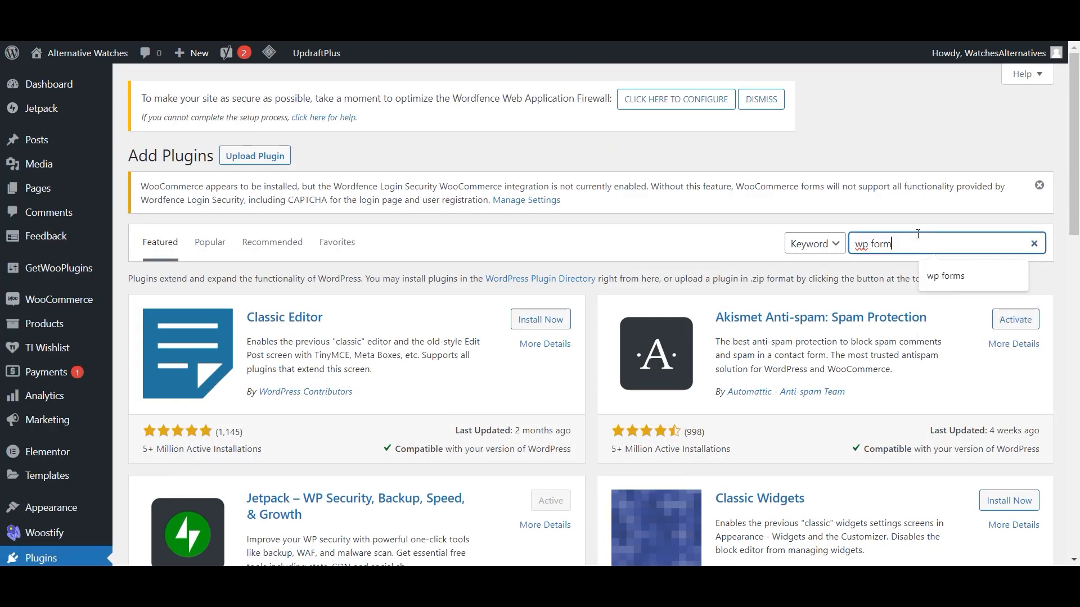
key(Return)
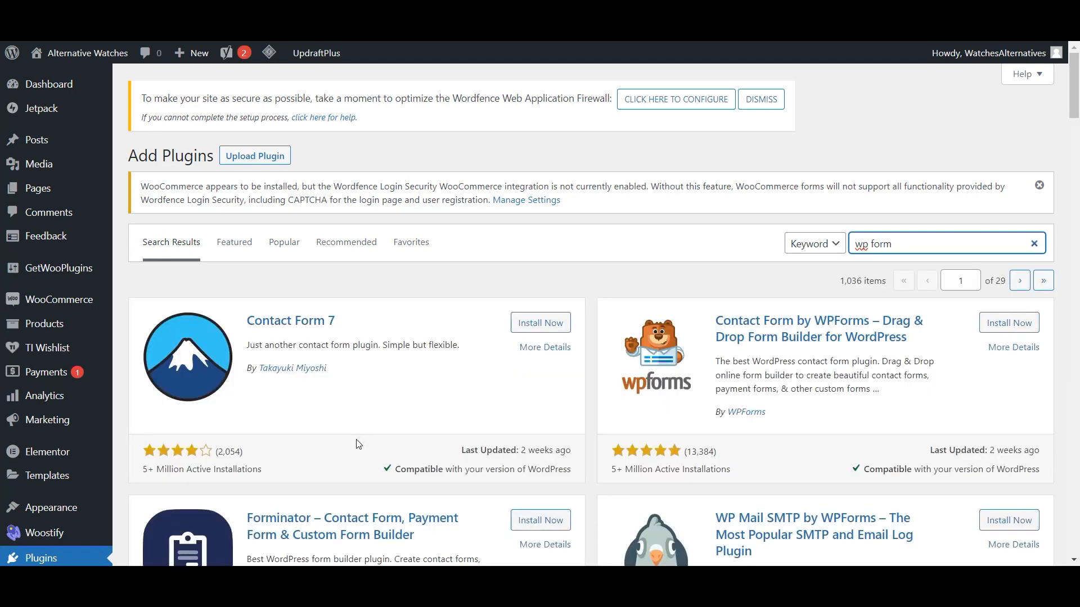
click(1009, 325)
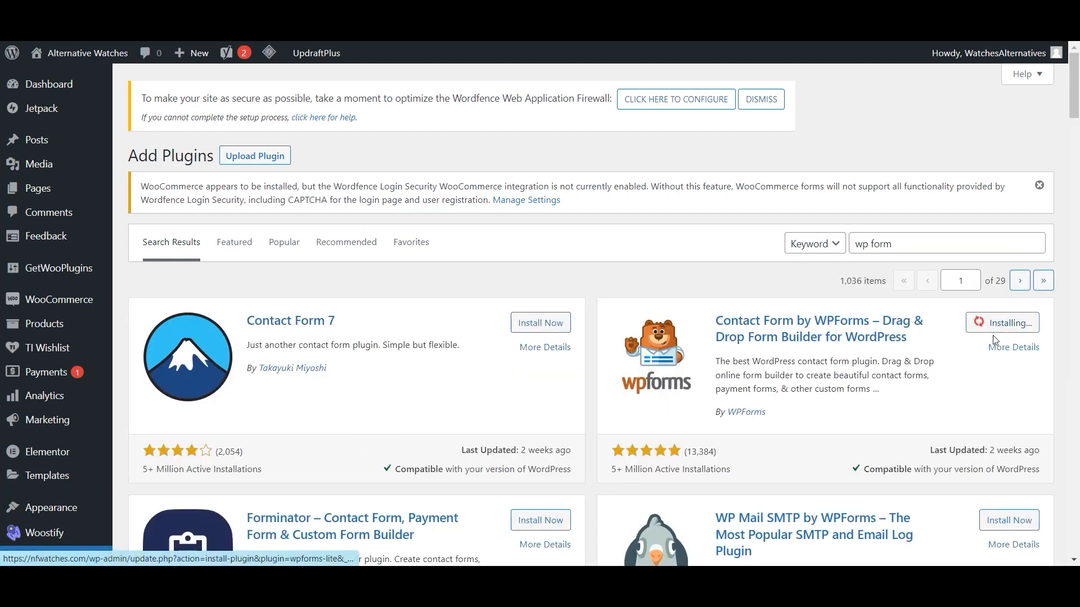
scroll(966, 365, down, 4)
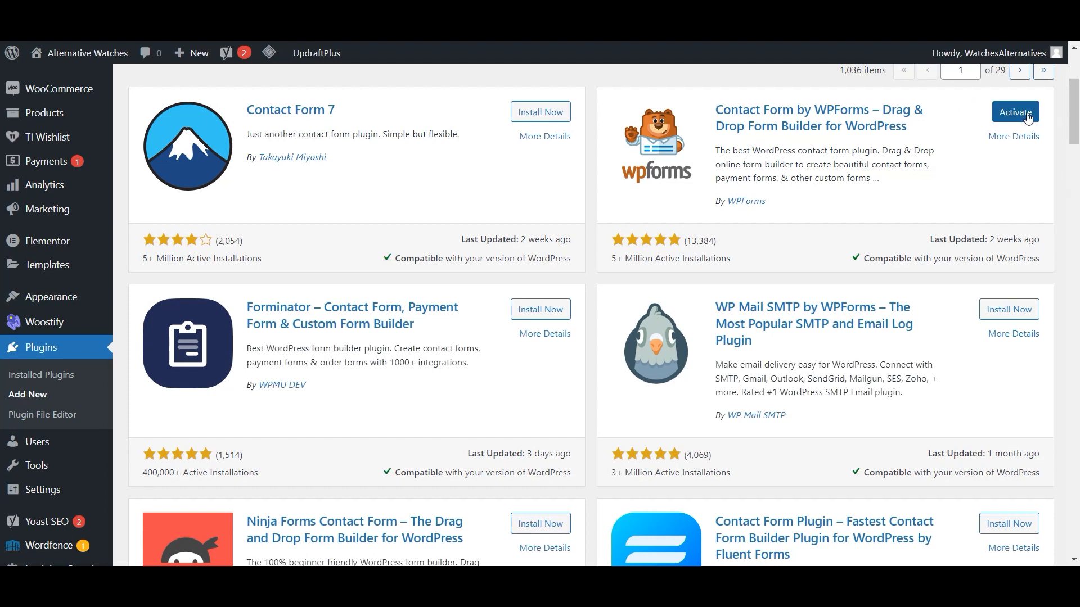
click(1037, 115)
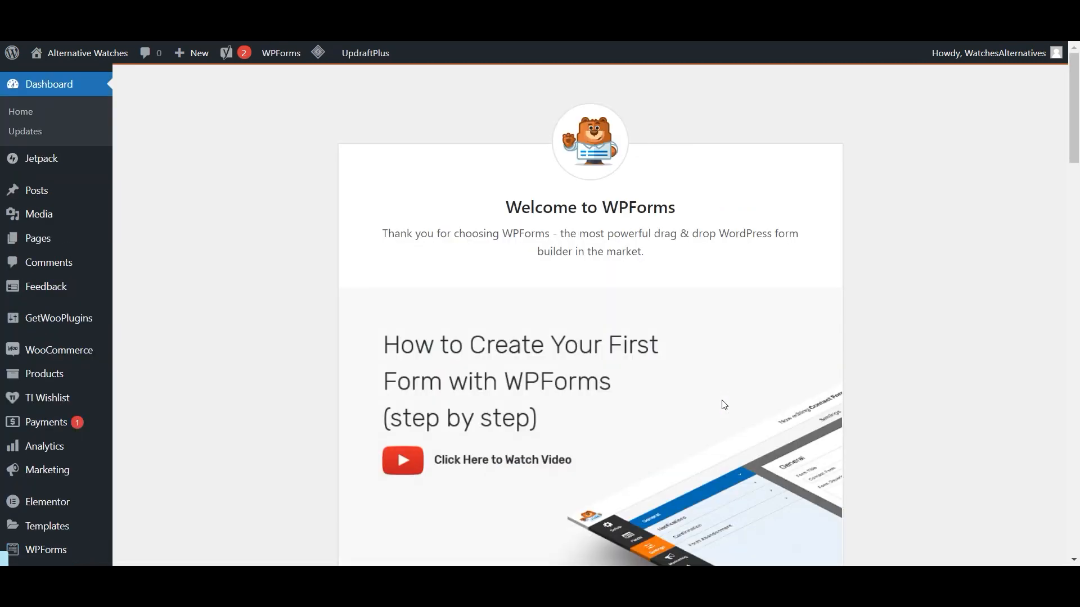
scroll(724, 403, down, 8)
scroll(723, 403, down, 20)
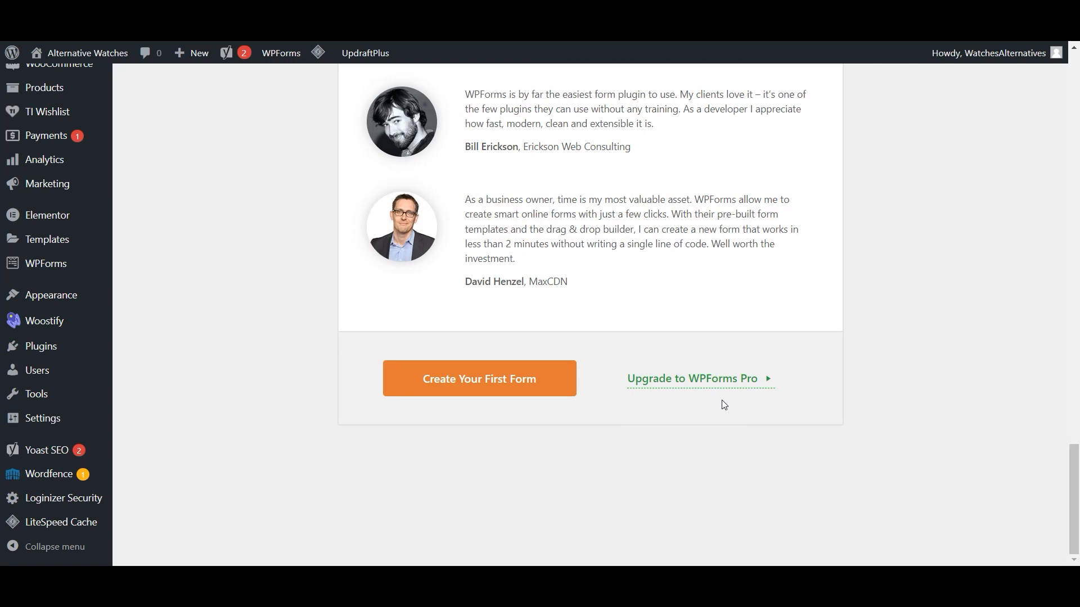
scroll(724, 405, up, 20)
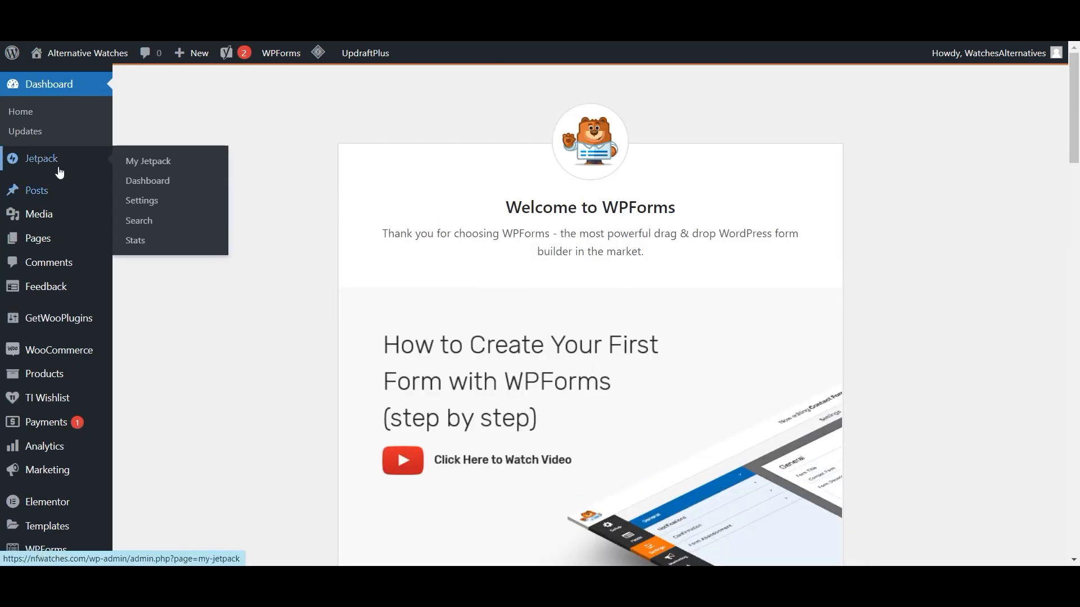
- Create a new WPForms form from the Simple Contact Form template
scroll(43, 489, down, 4)
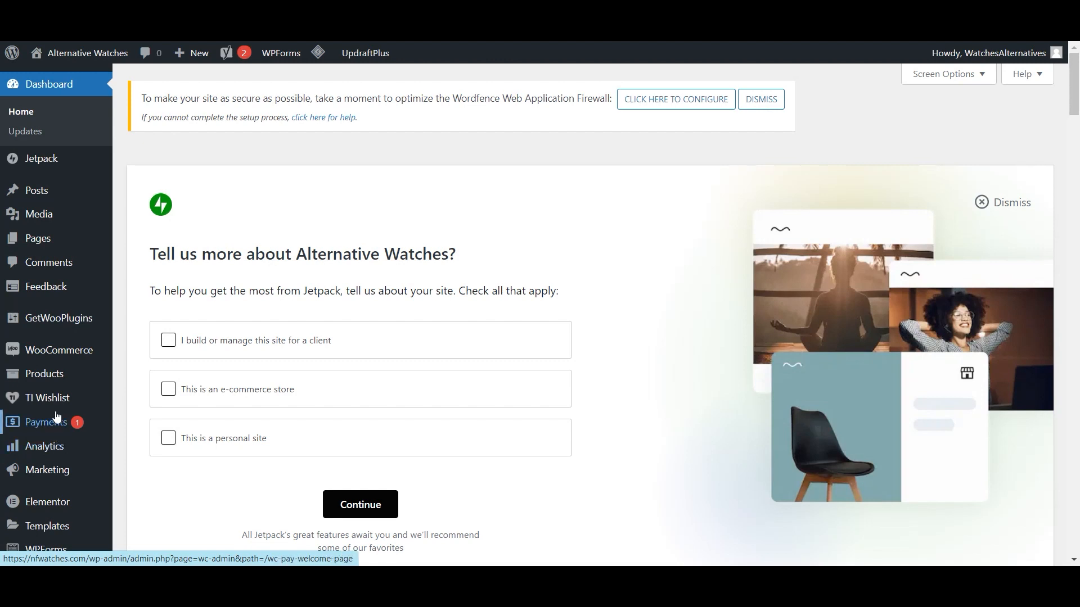
scroll(45, 444, down, 3)
mouse_move(30, 416)
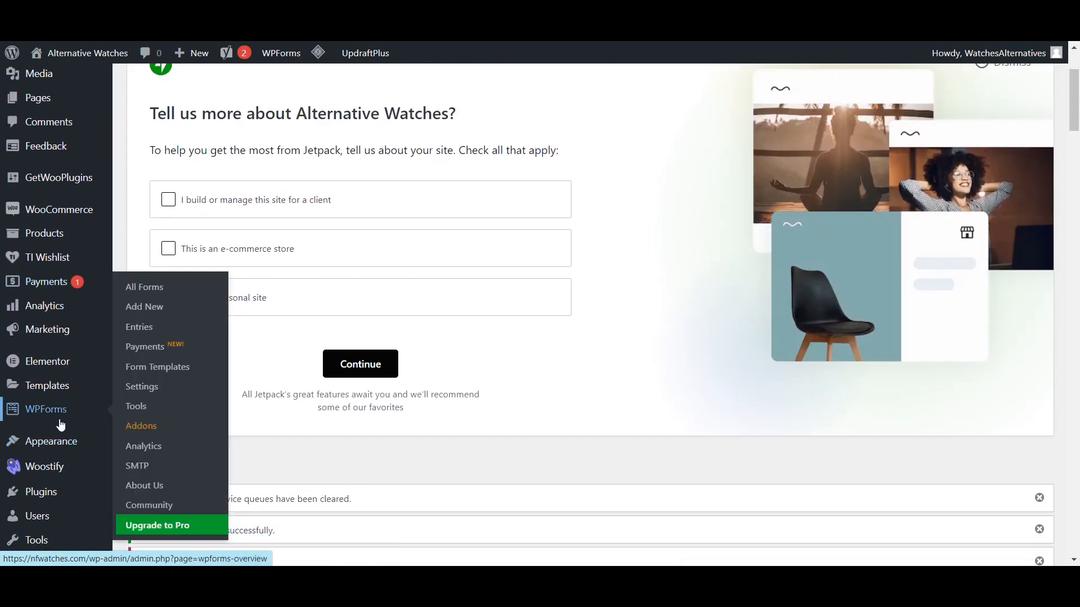
click(150, 312)
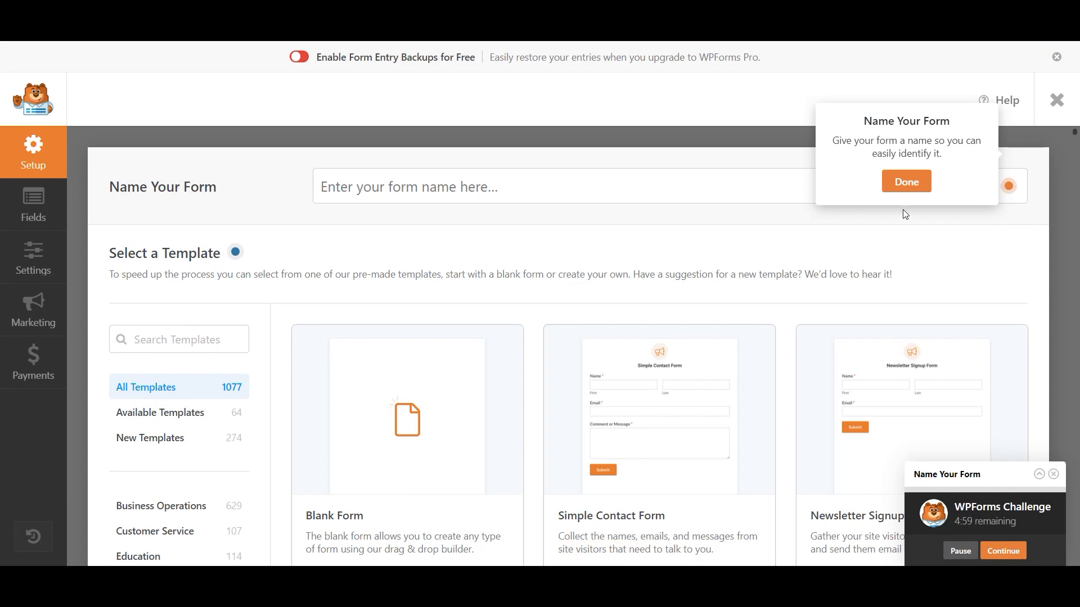
scroll(675, 450, down, 3)
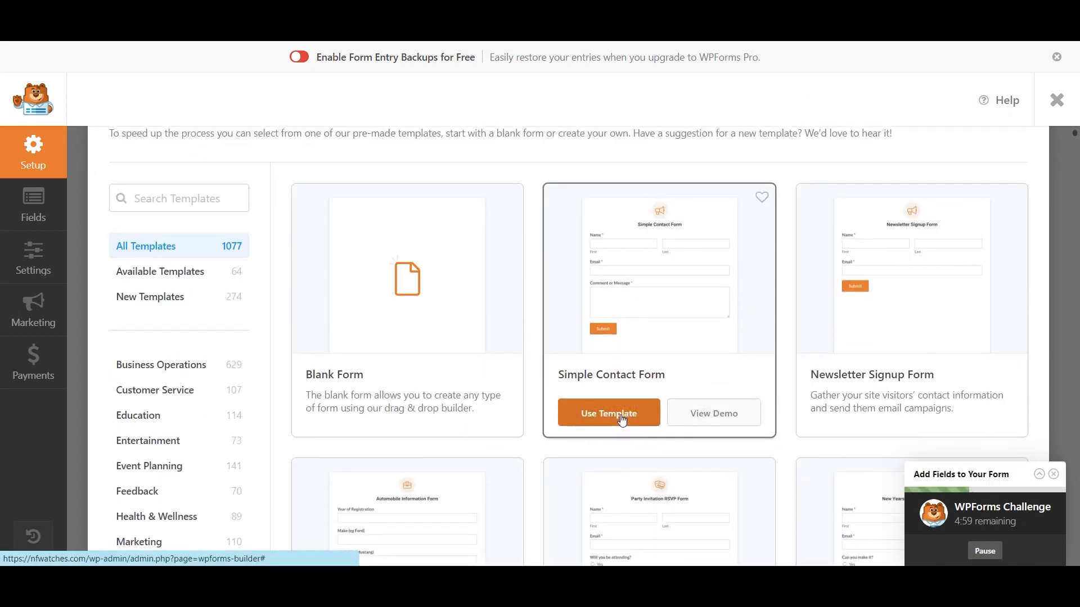
click(621, 420)
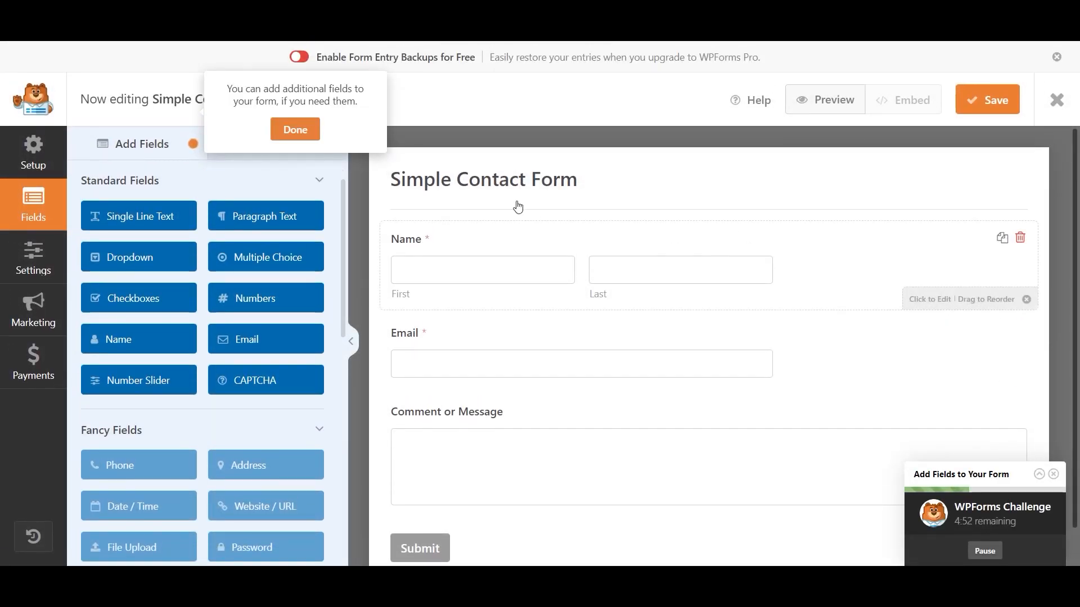
- Review the notification and general settings of the Simple Contact Form
click(306, 139)
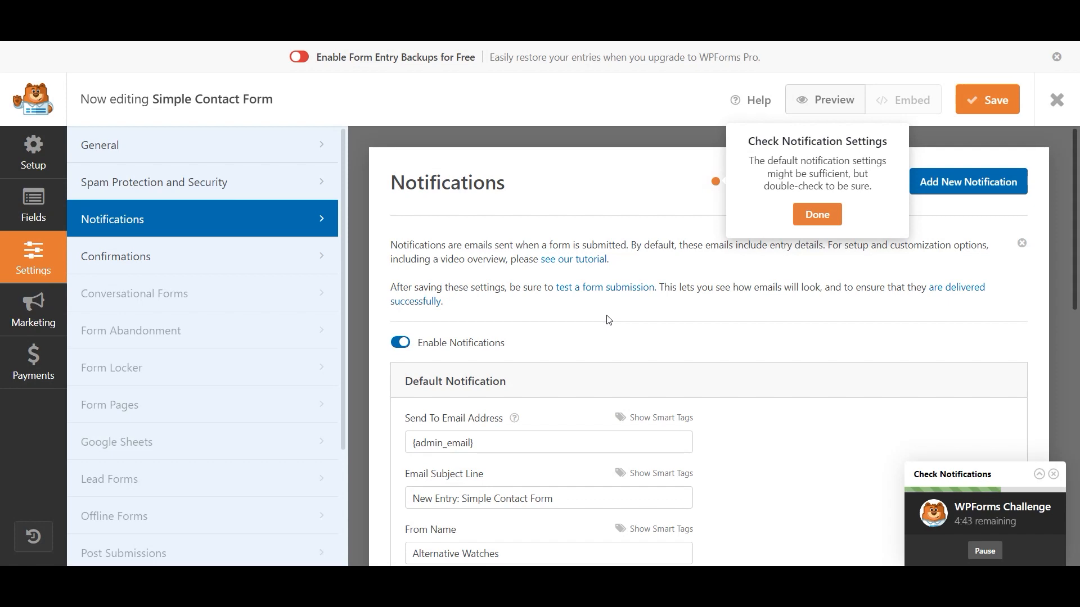
scroll(608, 320, down, 10)
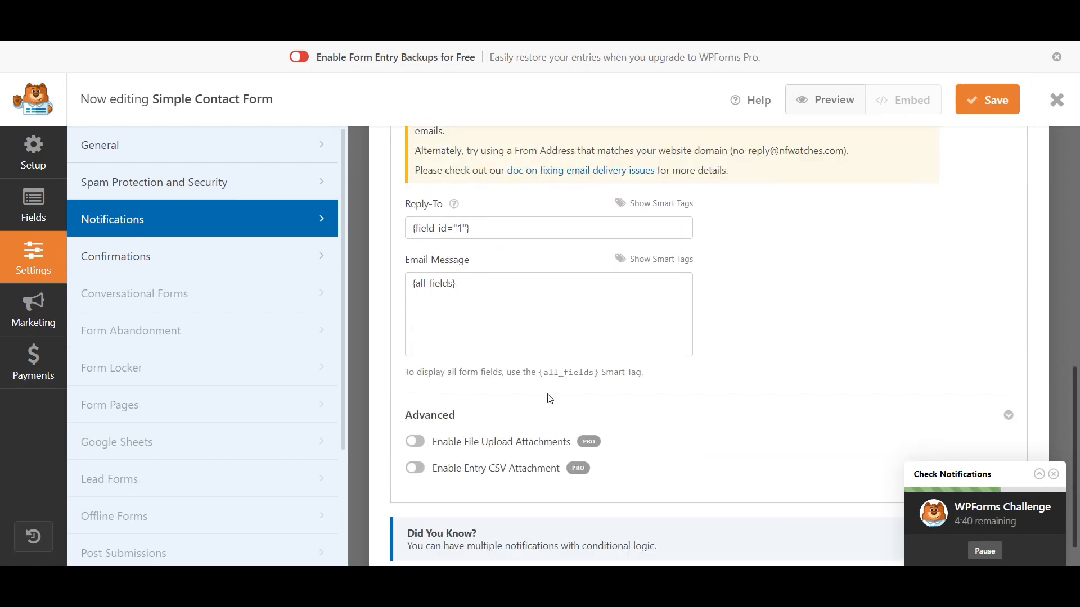
scroll(550, 399, up, 10)
click(217, 153)
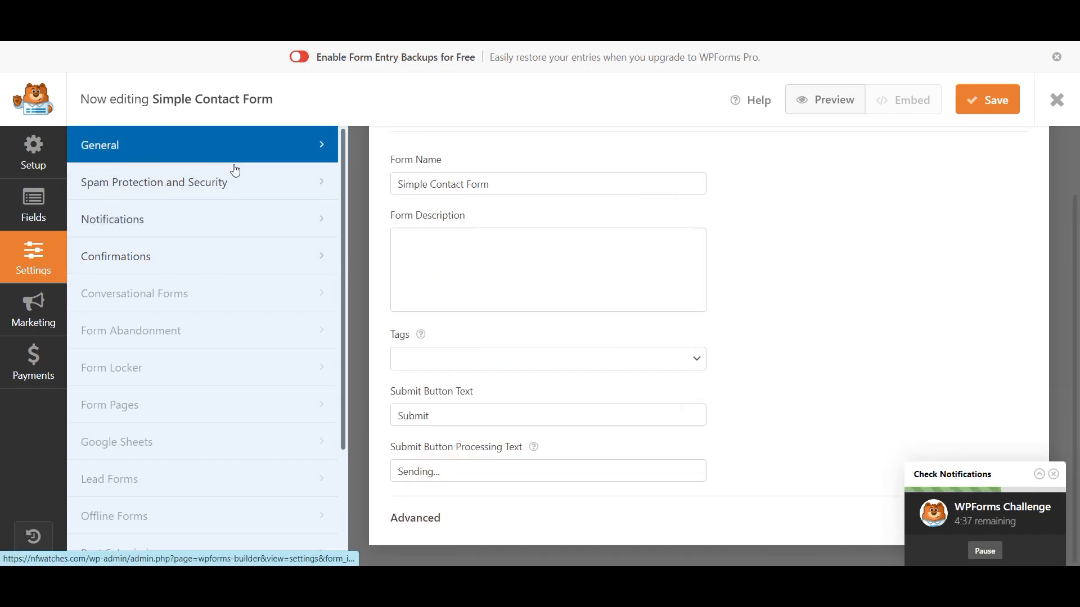
scroll(752, 234, up, 2)
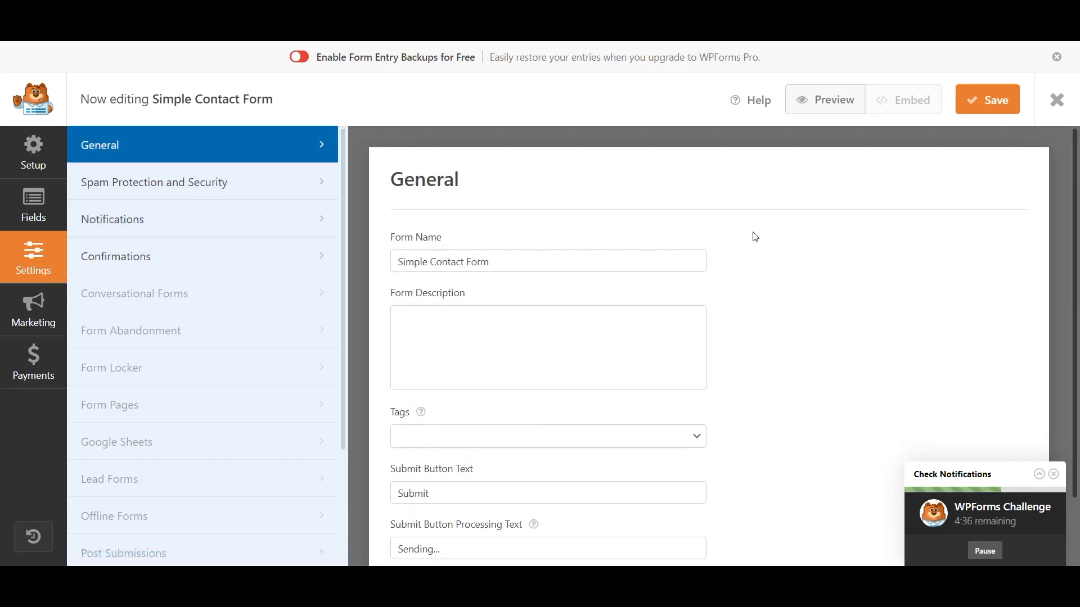
- Try the Large and Small sizes on the contact form's Name field and return it to Medium
click(42, 211)
click(279, 147)
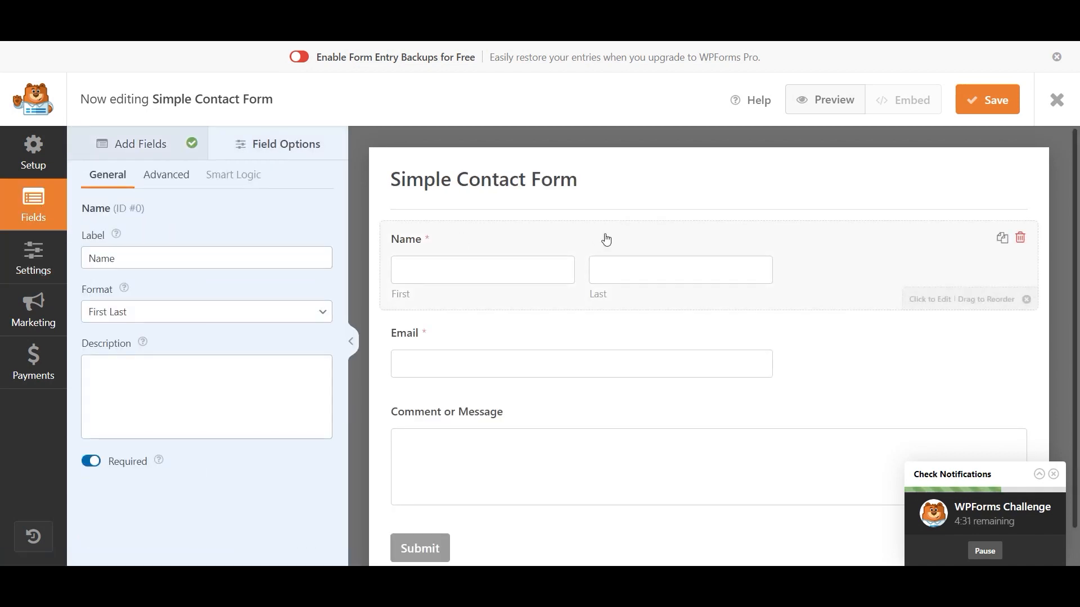
click(169, 175)
click(152, 257)
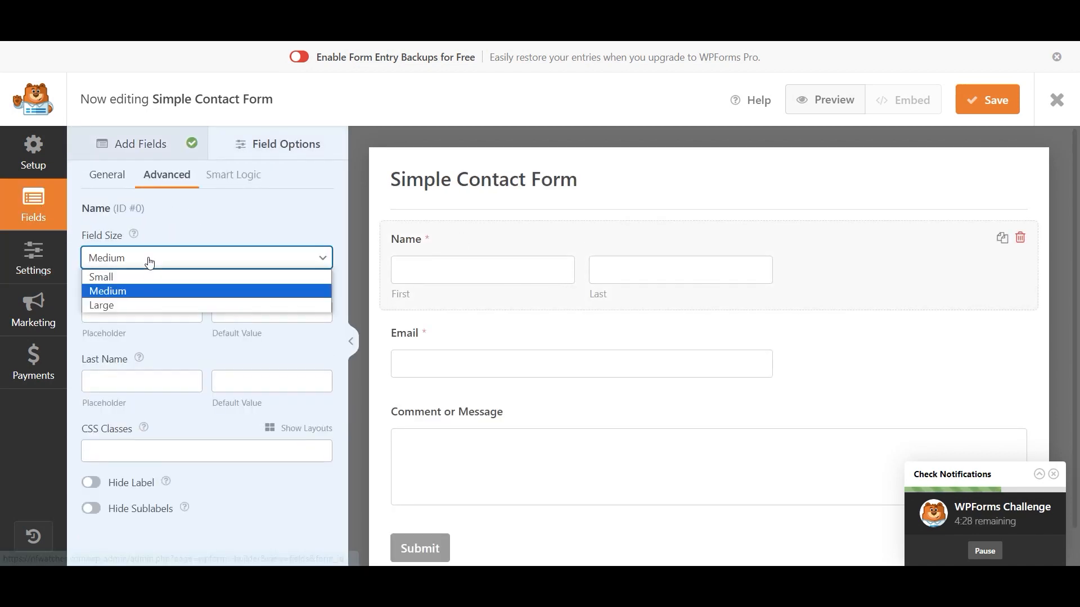
click(139, 305)
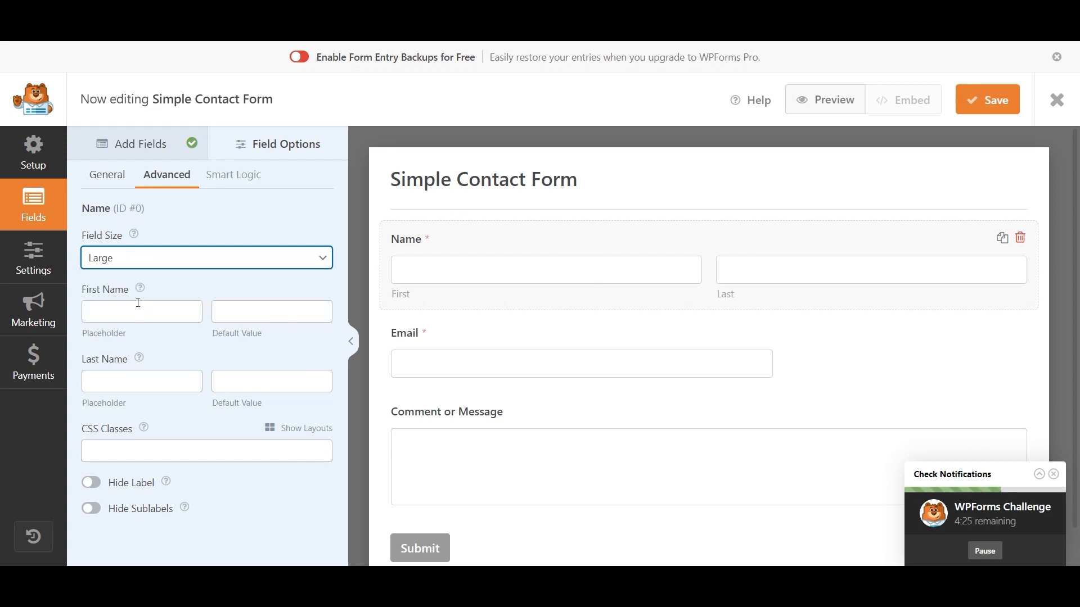
click(151, 257)
click(128, 275)
click(133, 263)
click(133, 289)
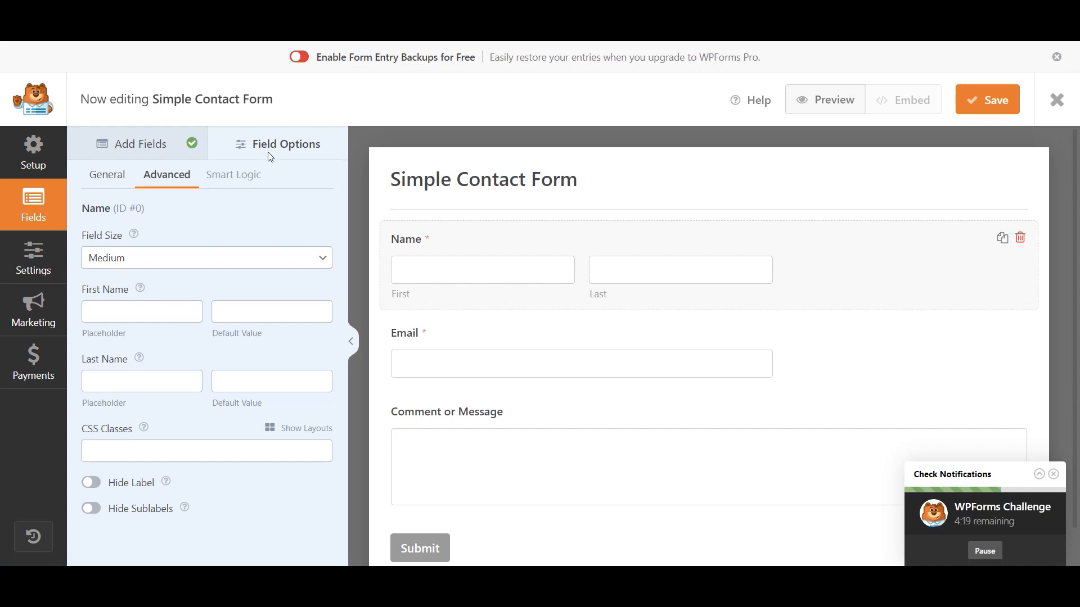
- Set the field size of the contact form's Name field to Large
click(106, 175)
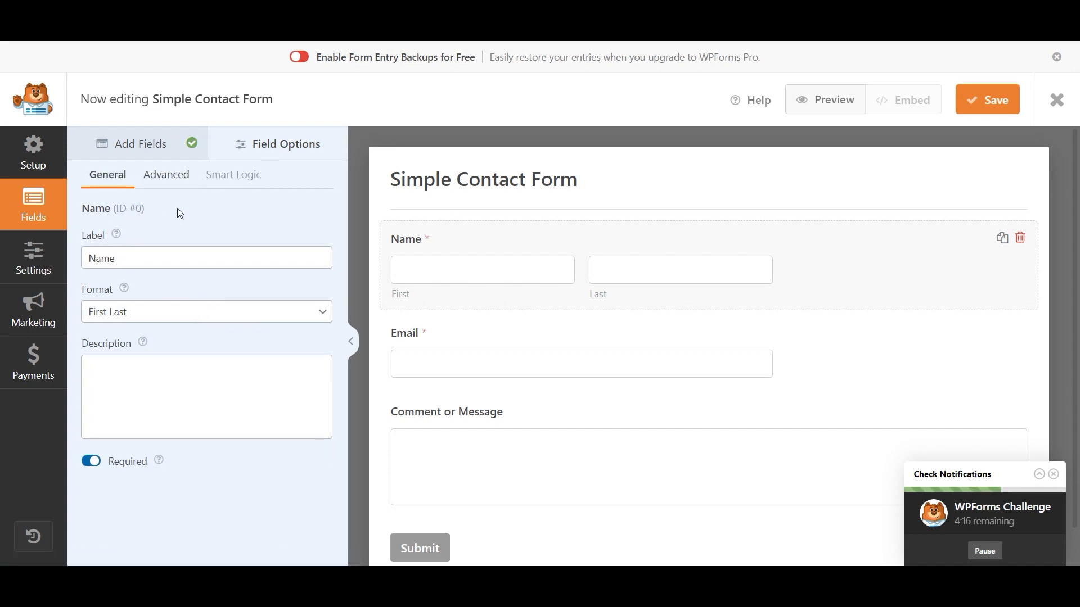
click(178, 178)
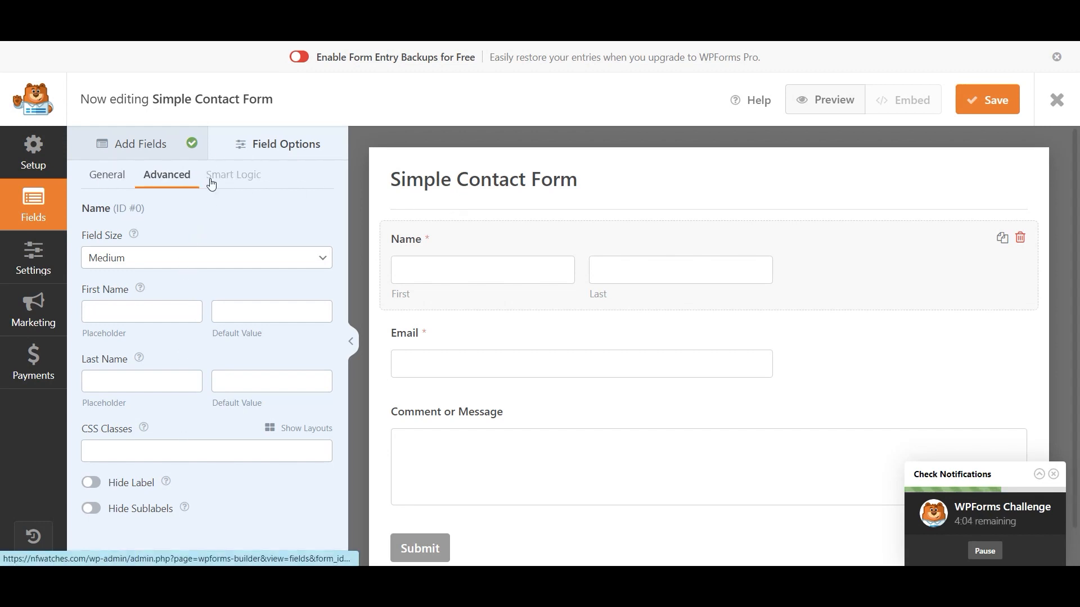
click(90, 178)
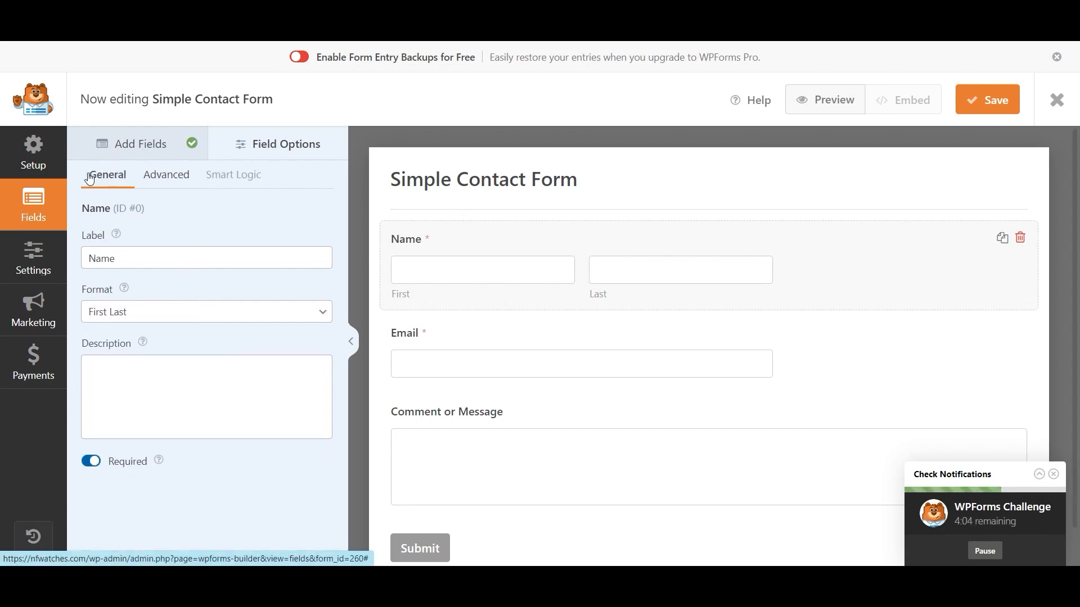
click(168, 175)
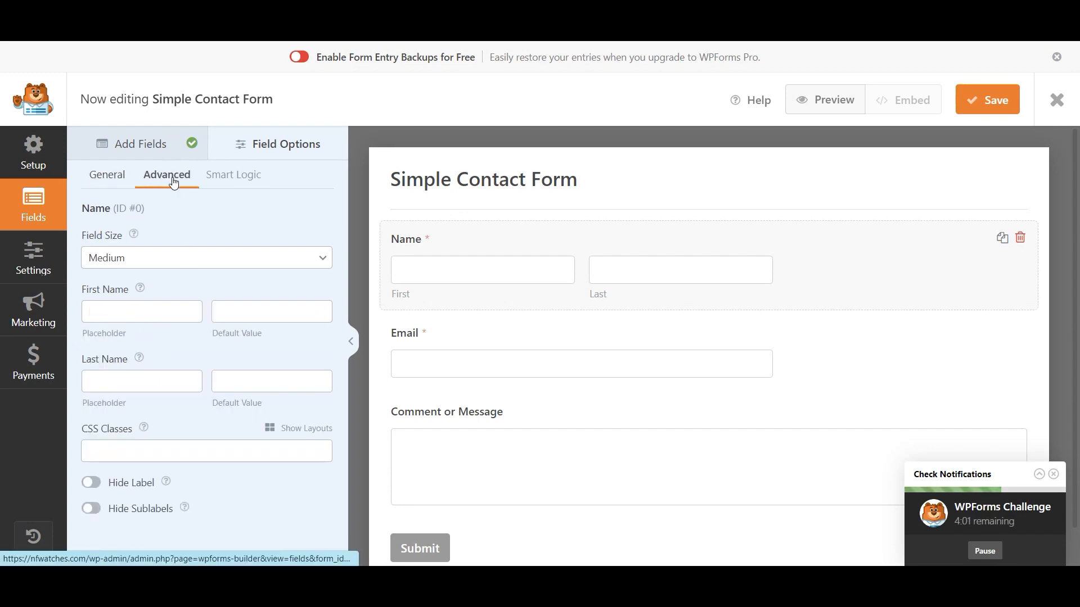
click(129, 264)
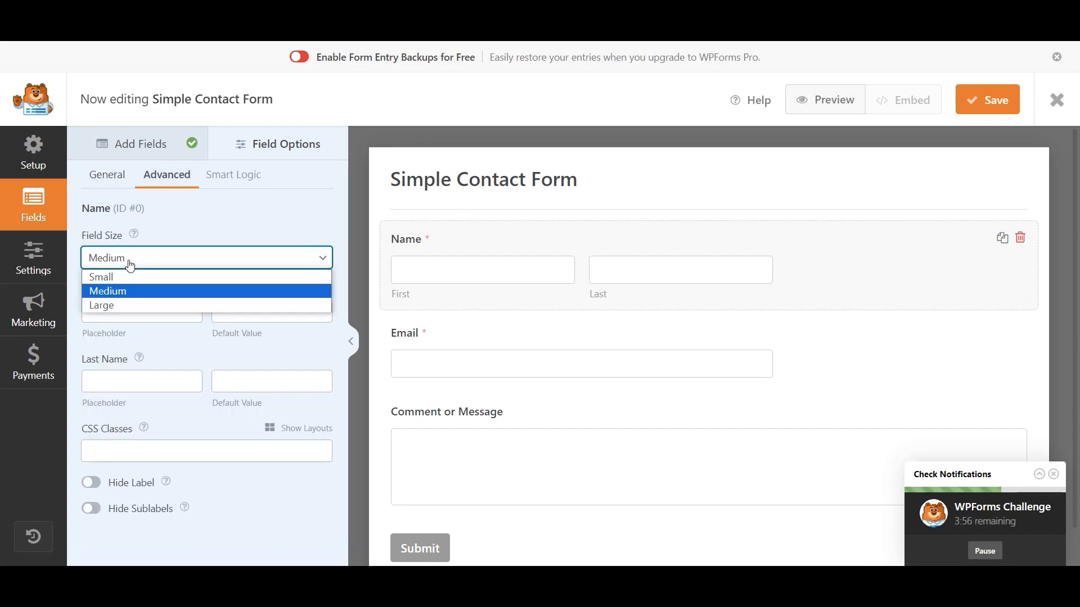
click(123, 304)
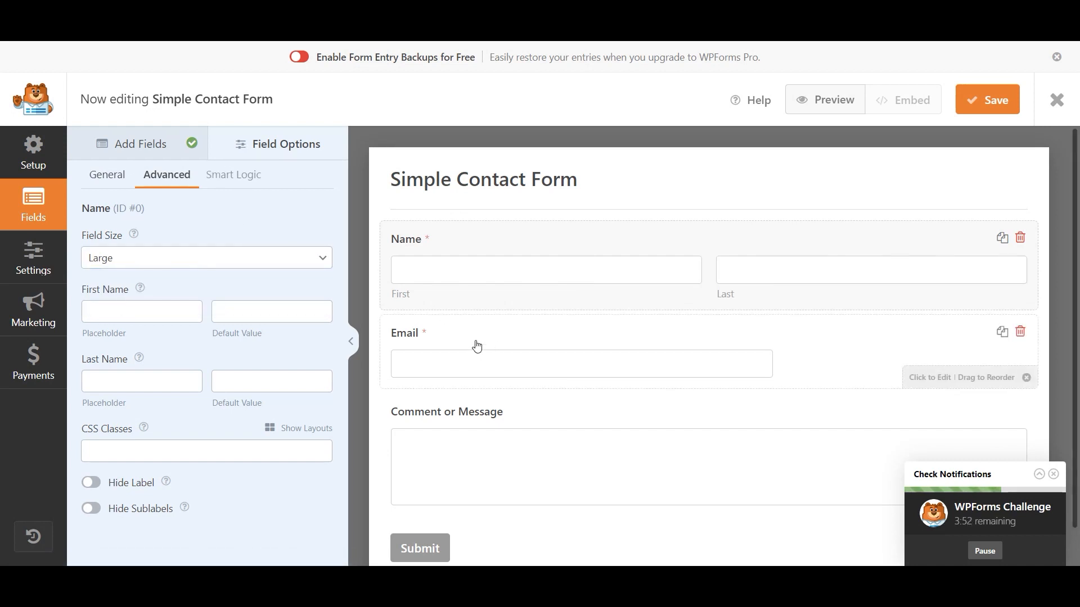
click(33, 258)
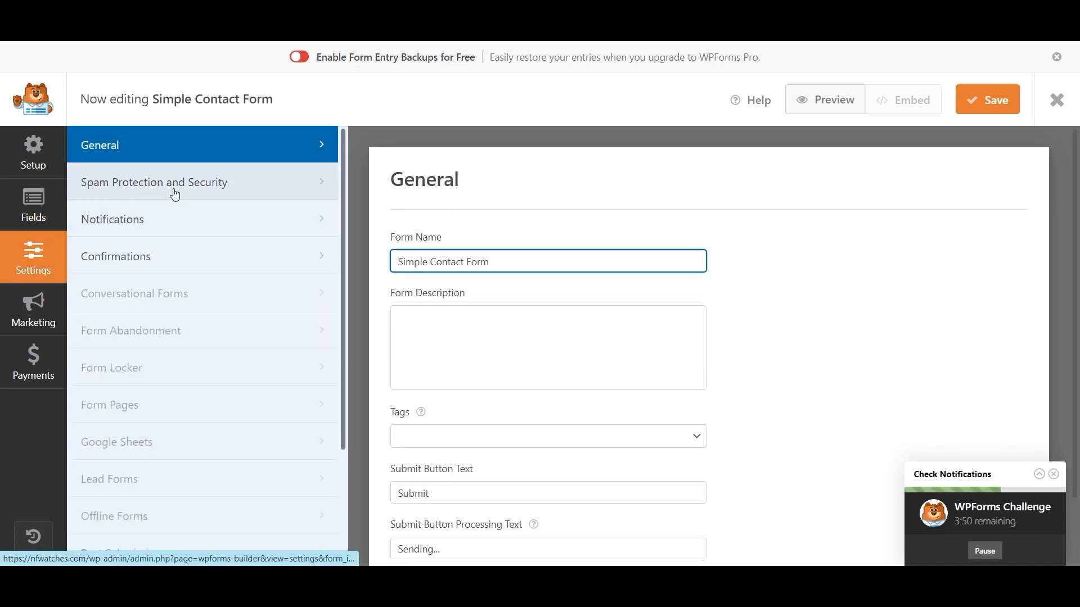
click(509, 256)
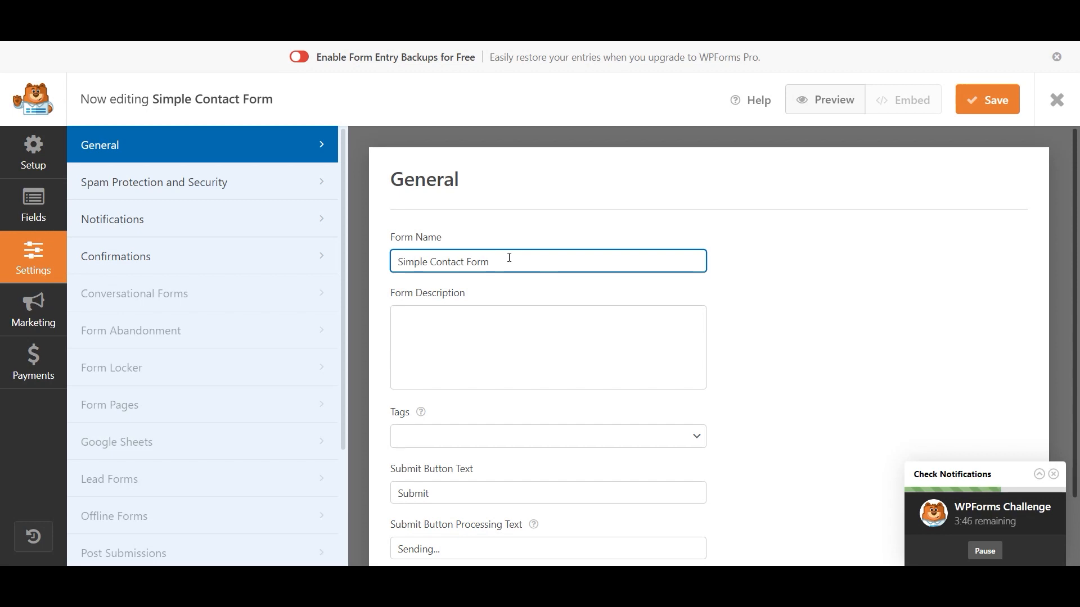
click(33, 205)
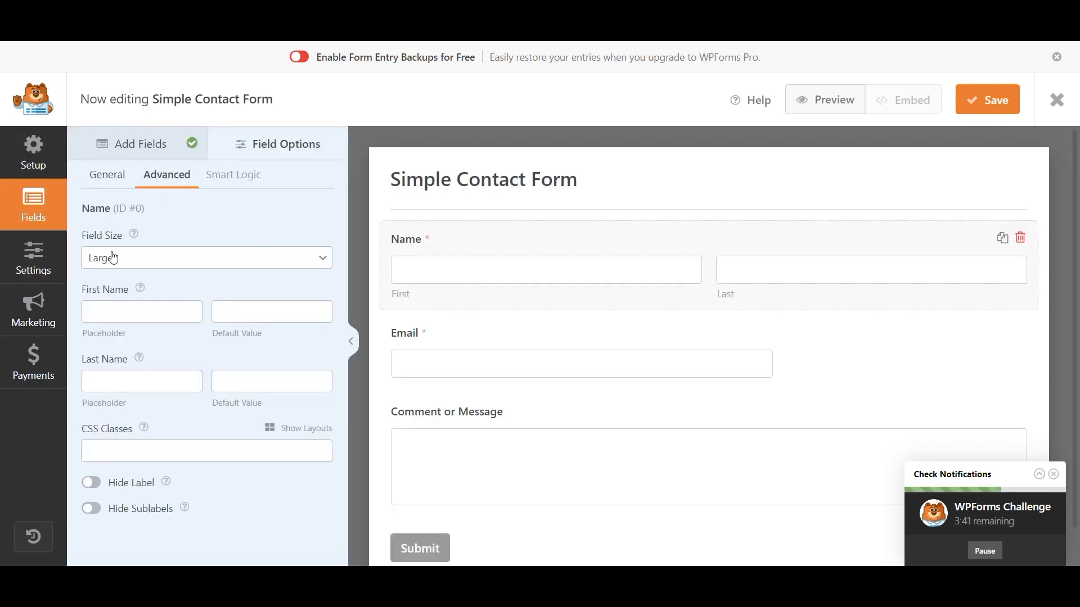
click(235, 174)
click(720, 160)
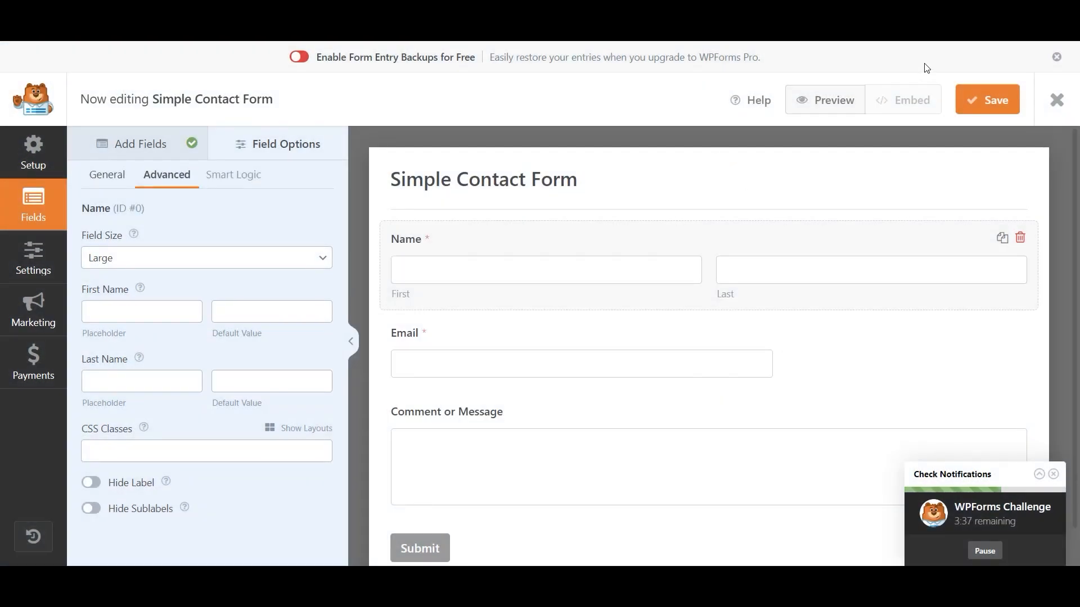
- Set the field size of the contact form's Email field to Large
click(475, 343)
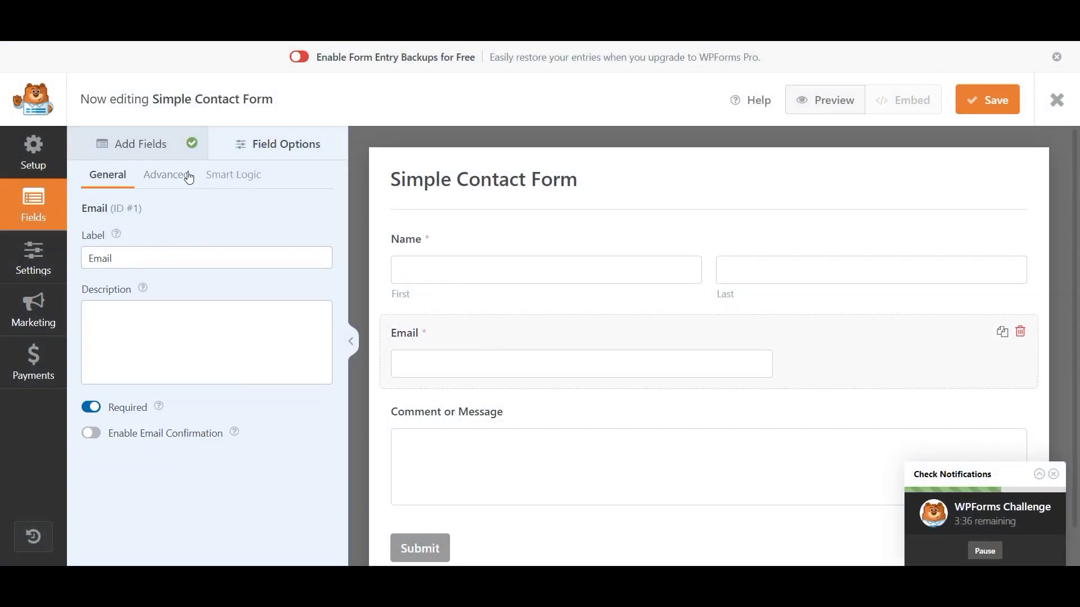
click(169, 174)
click(173, 258)
click(169, 303)
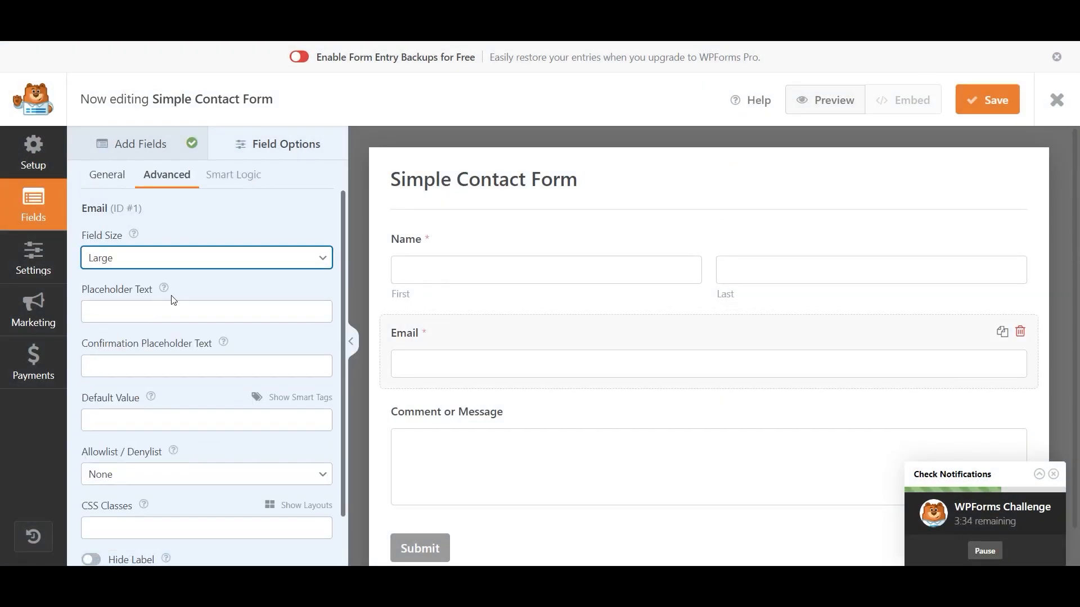
- Relabel the Comment or Message field as "How we can help you?" and save the form
click(425, 417)
drag(207, 258, 5, 239)
text(H)
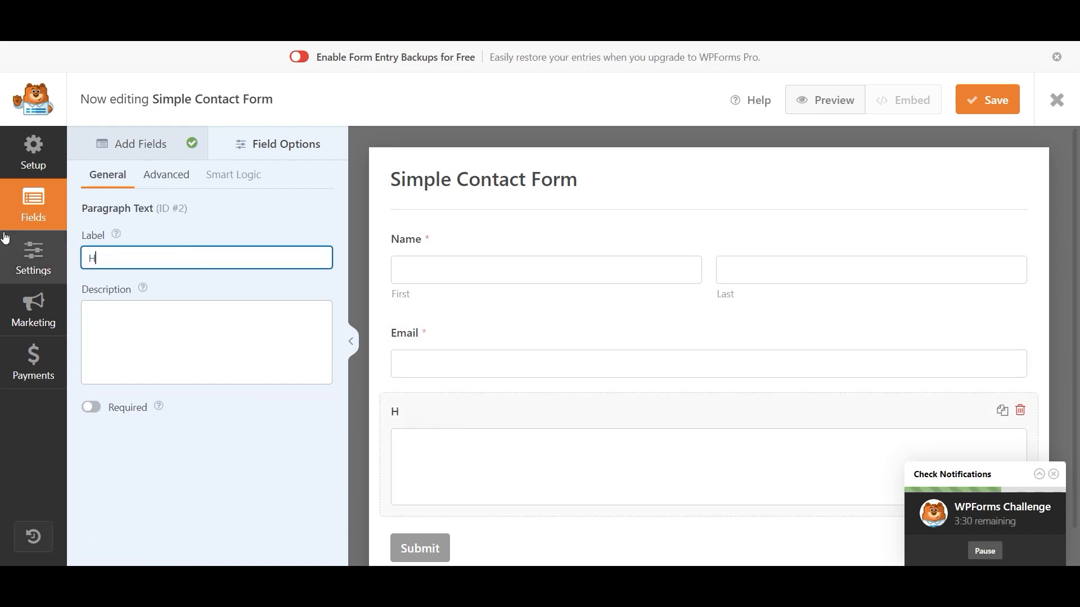
text(ow we can help you?)
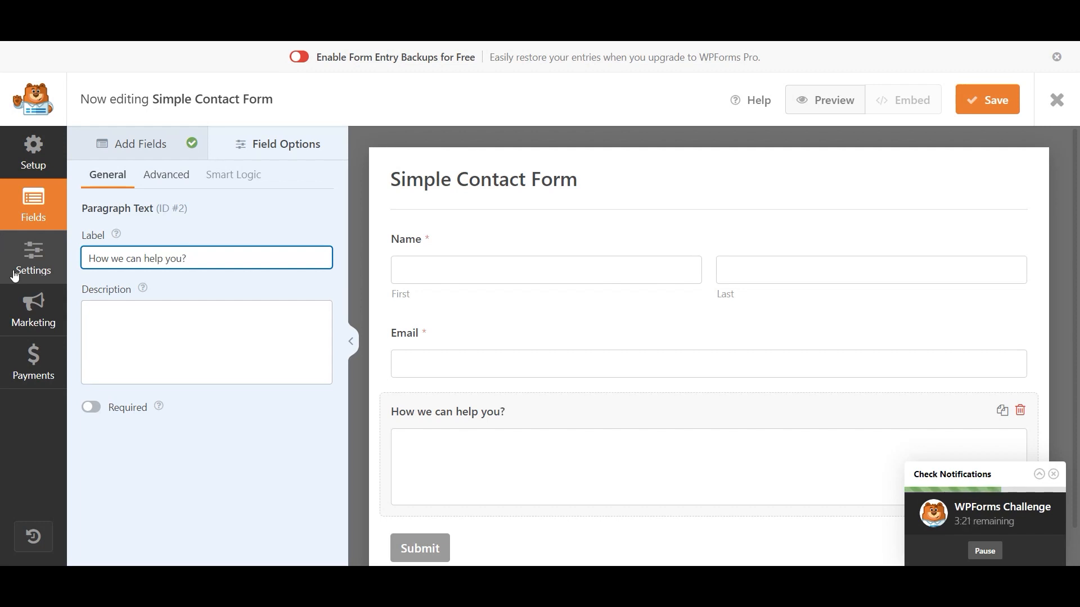
click(270, 462)
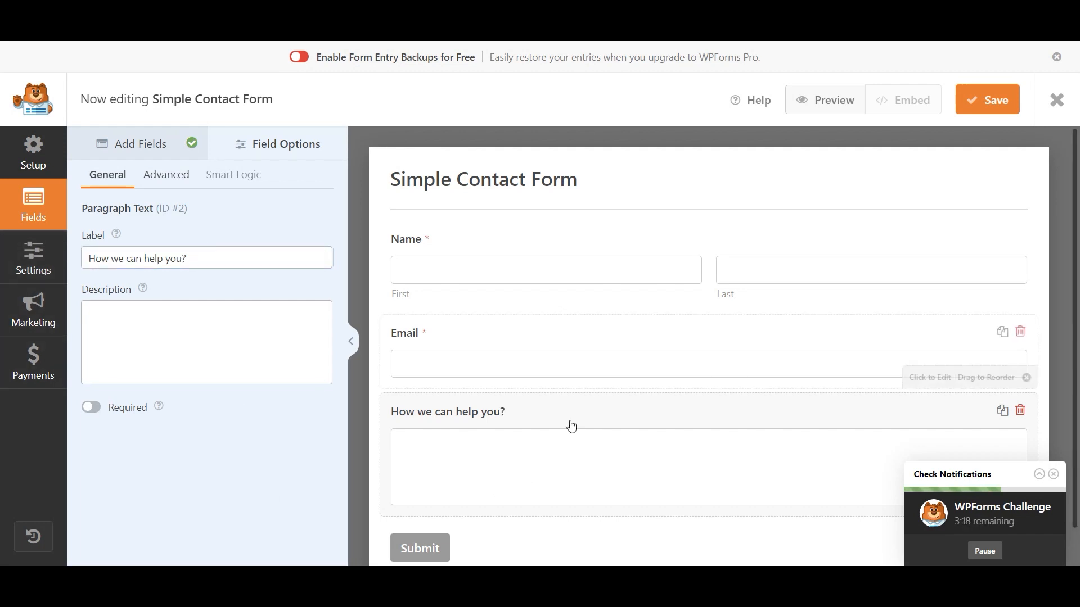
click(994, 100)
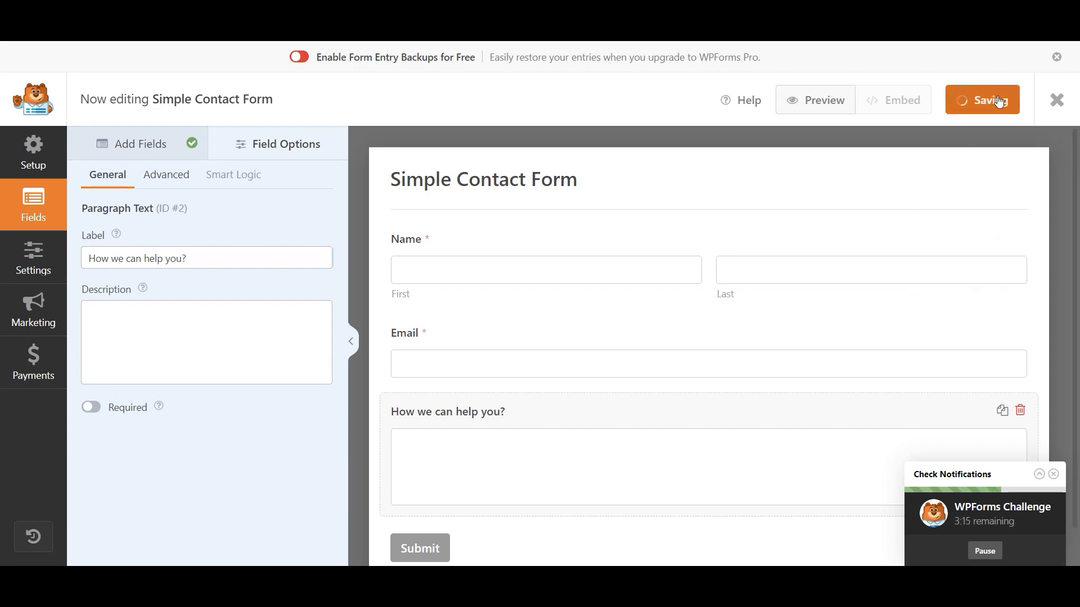
- Rename the form as "Contact Us" in its general settings and save it
click(440, 179)
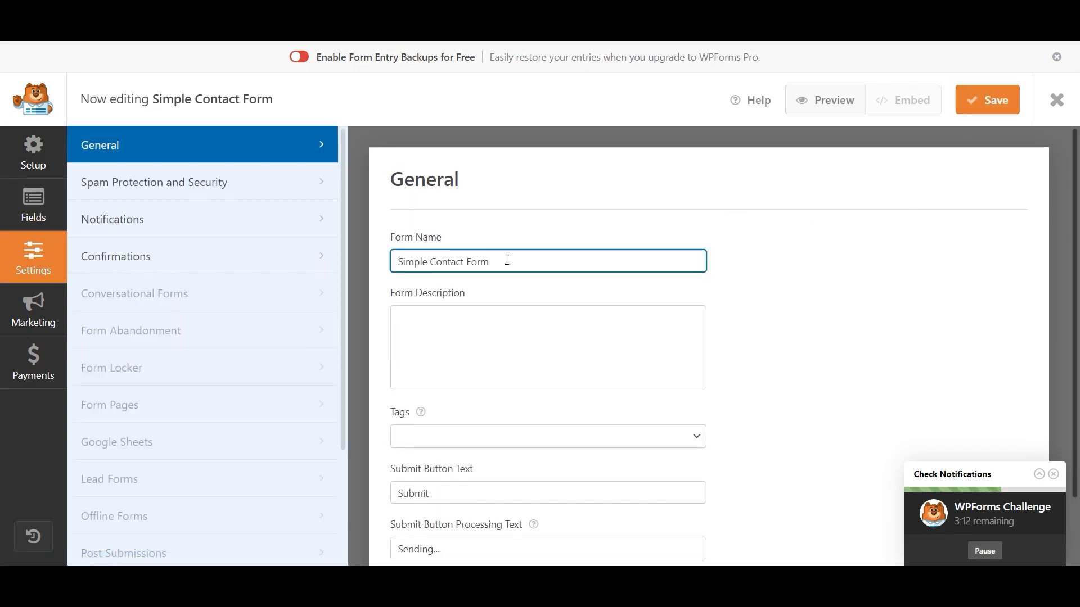
drag(501, 268, 284, 265)
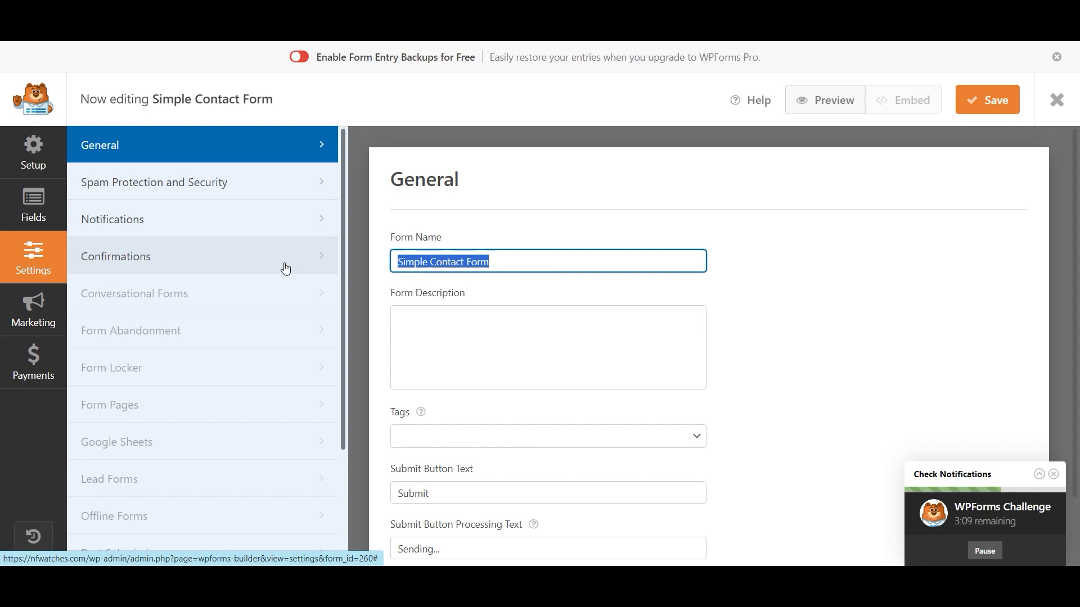
text(Contact Us)
click(961, 109)
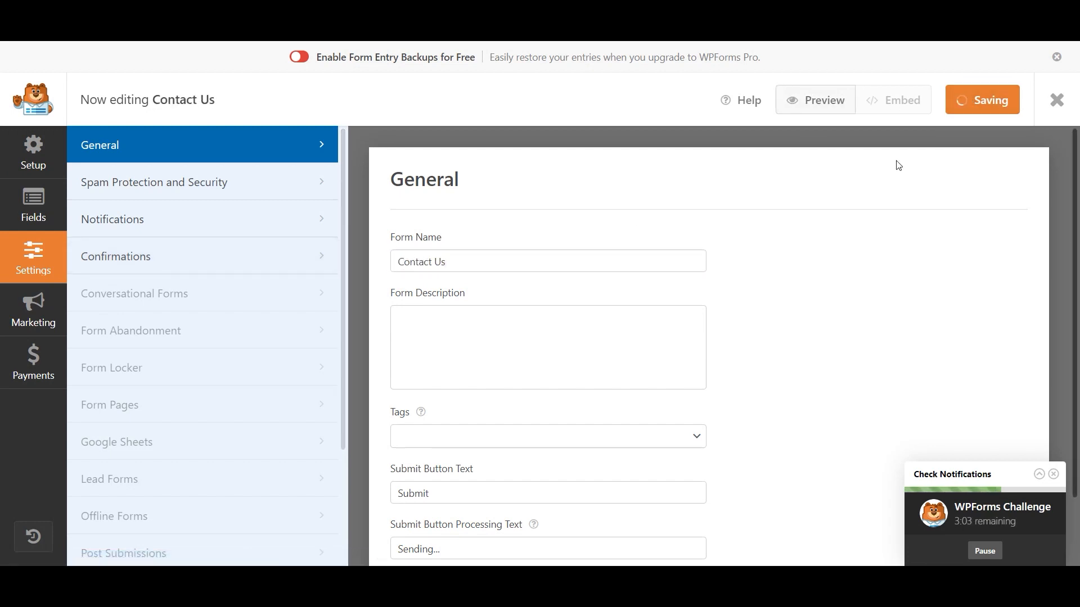
scroll(700, 477, down, 2)
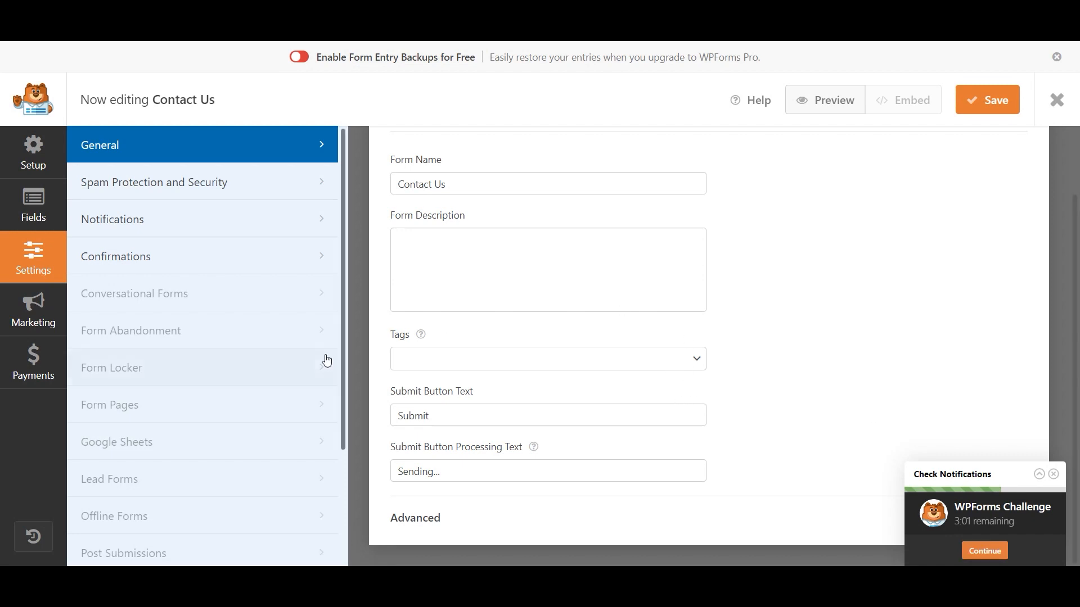
scroll(326, 361, down, 2)
scroll(325, 362, up, 2)
scroll(638, 320, up, 2)
scroll(638, 320, down, 2)
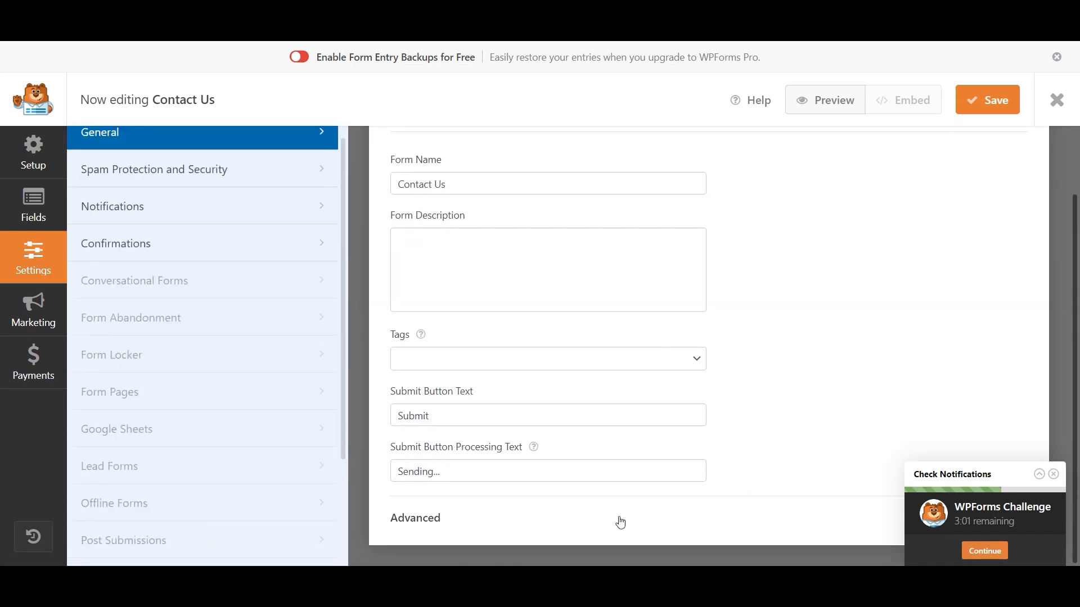
scroll(543, 361, up, 2)
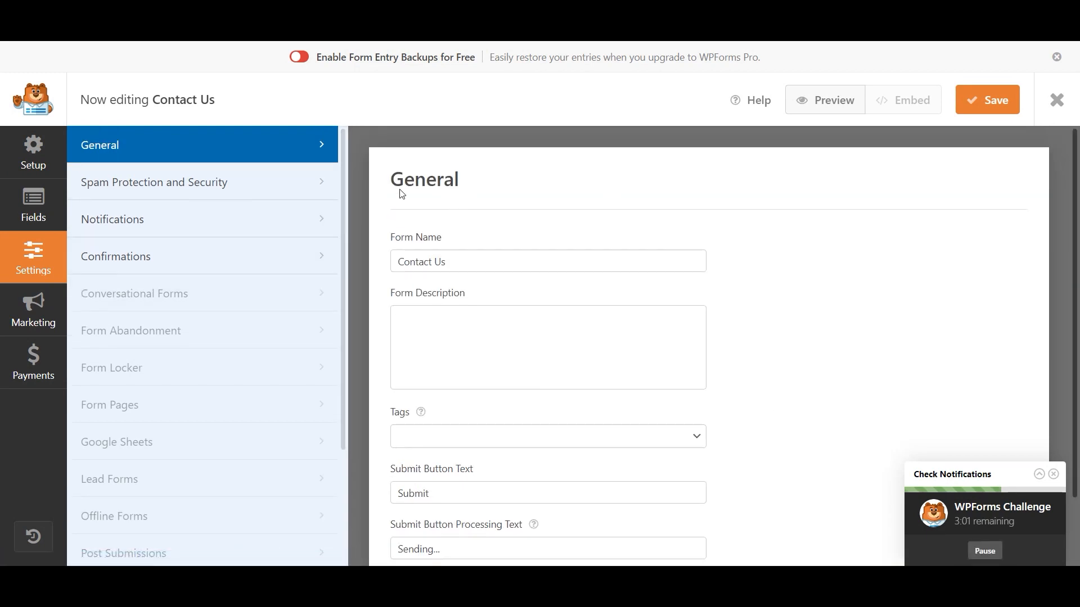
click(56, 211)
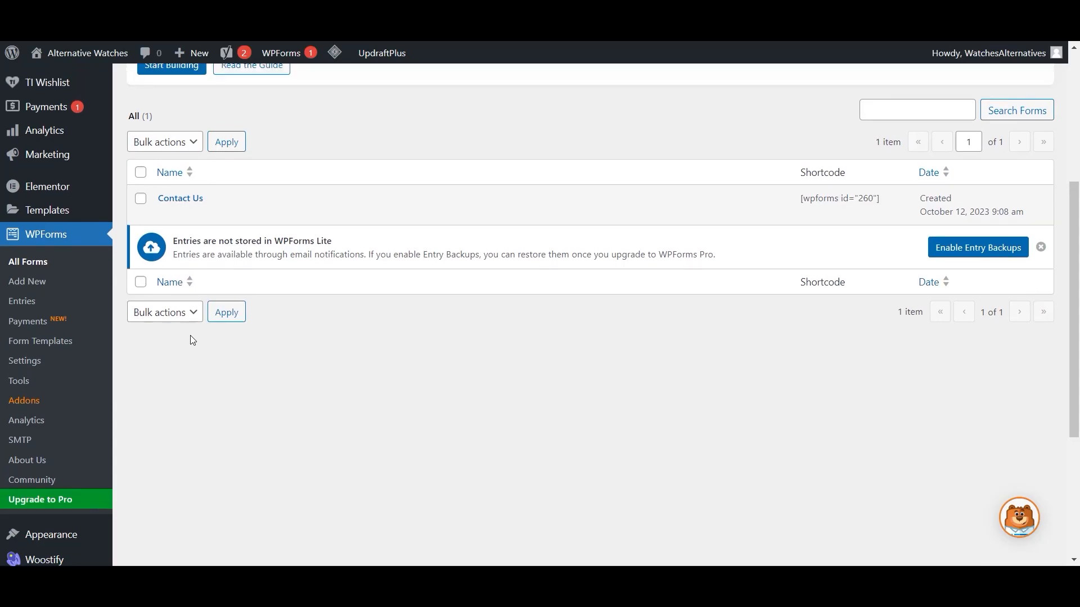
- Open the site's Contact page for editing in Elementor
scroll(190, 336, up, 4)
click(144, 189)
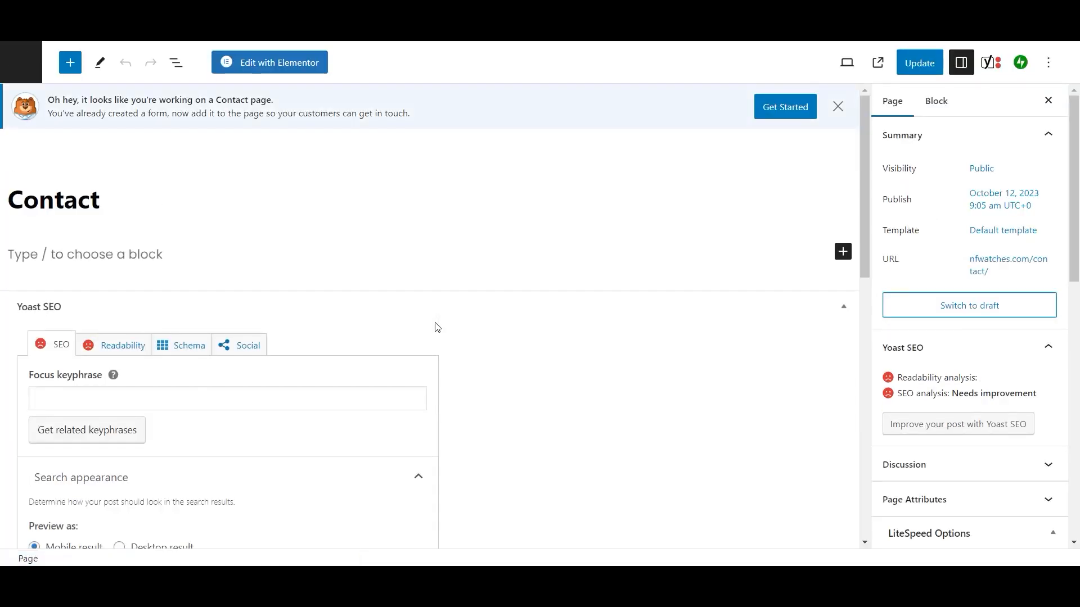
click(271, 63)
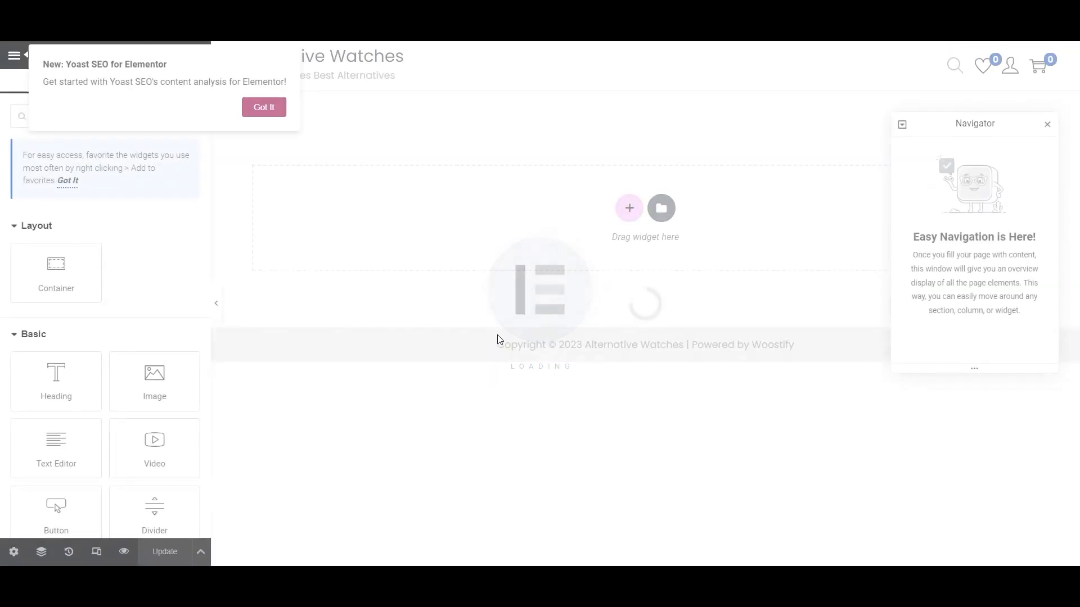
drag(79, 275, 651, 231)
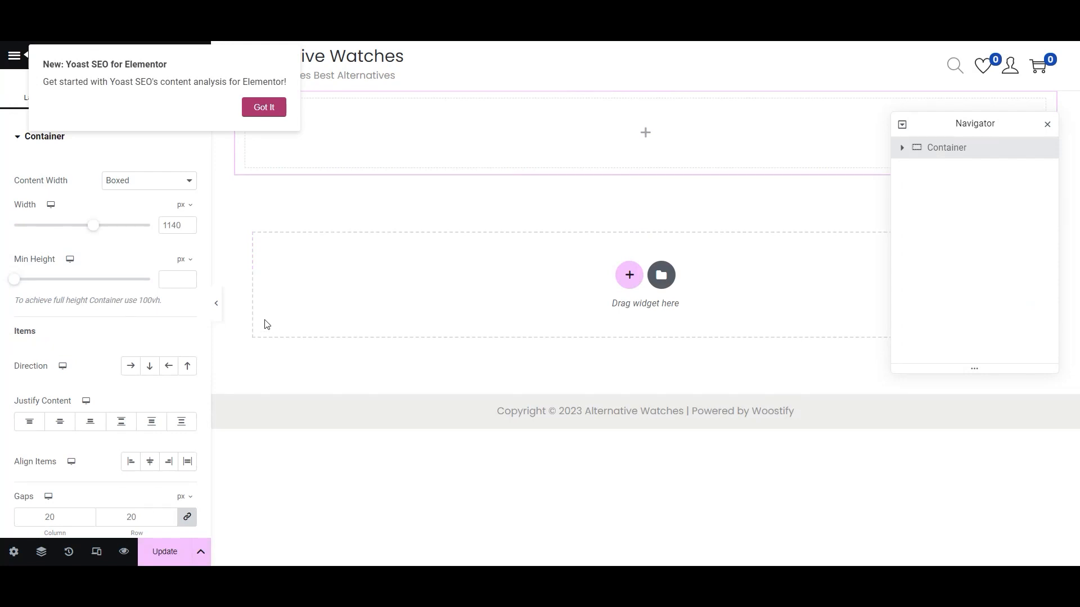
click(645, 132)
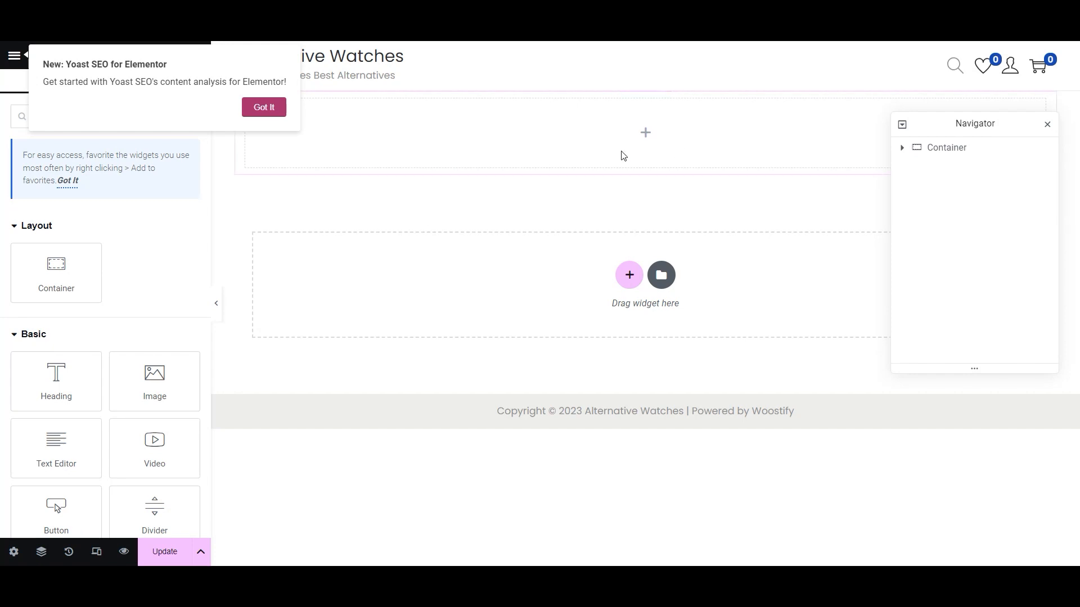
right_click(1003, 157)
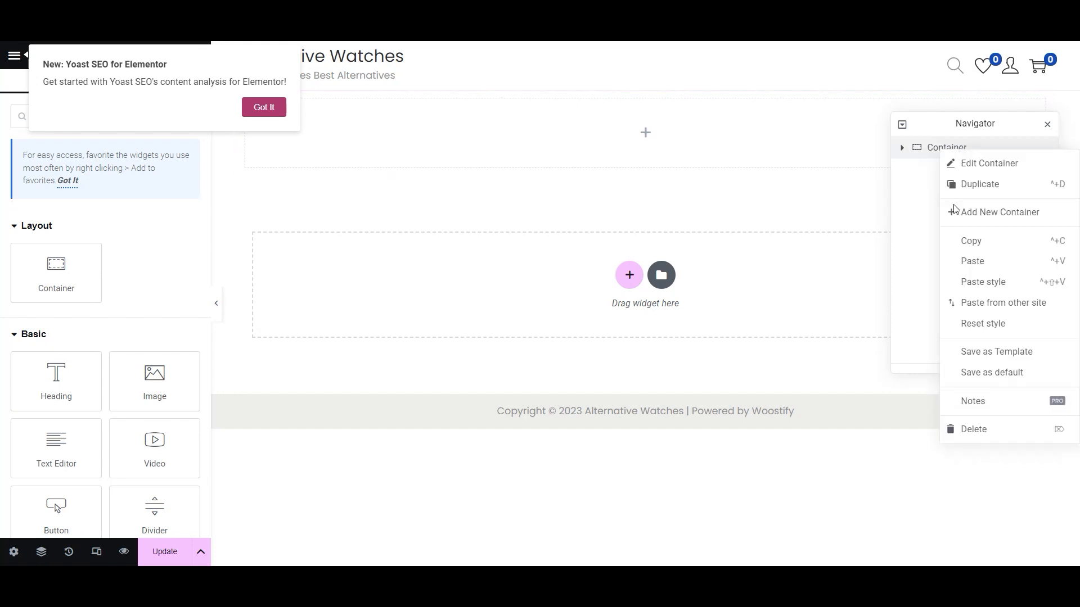
click(962, 427)
- Add a single-column container with downward direction to the Contact page and dismiss the Yoast SEO notice
click(628, 208)
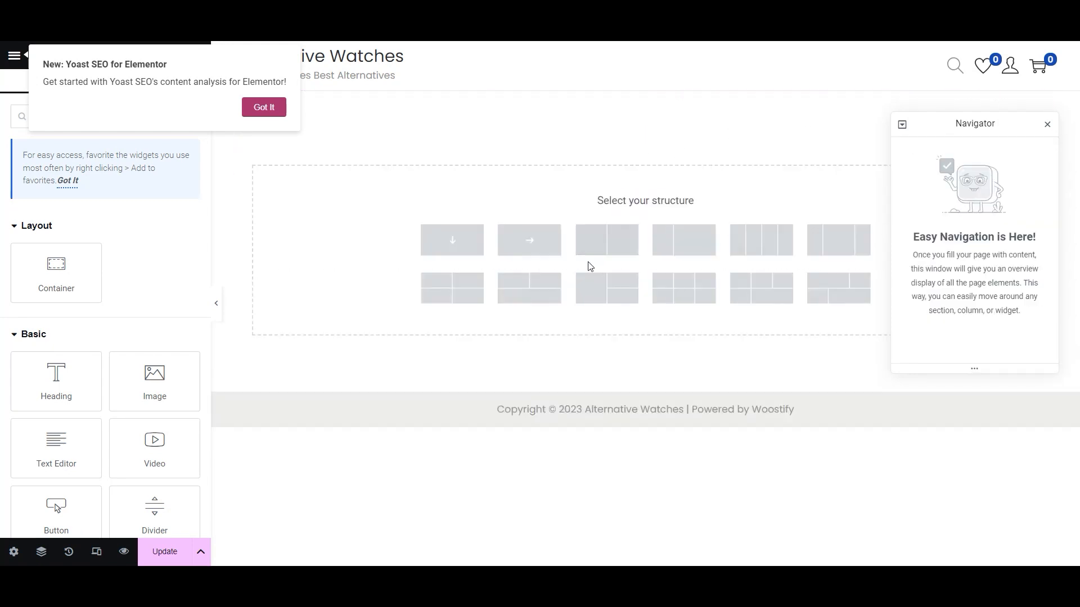
click(452, 240)
click(171, 143)
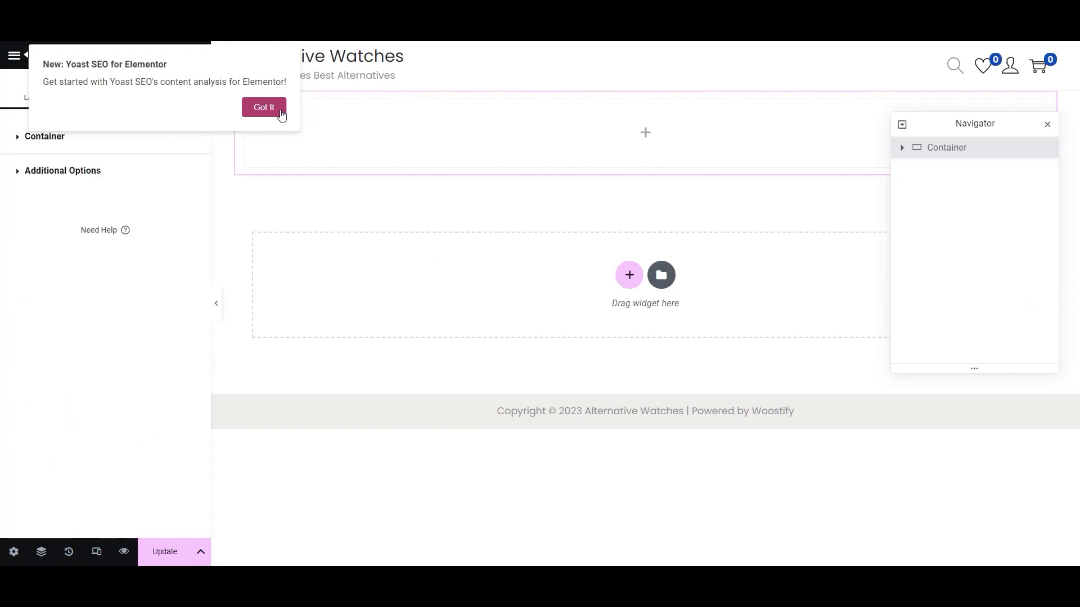
click(280, 111)
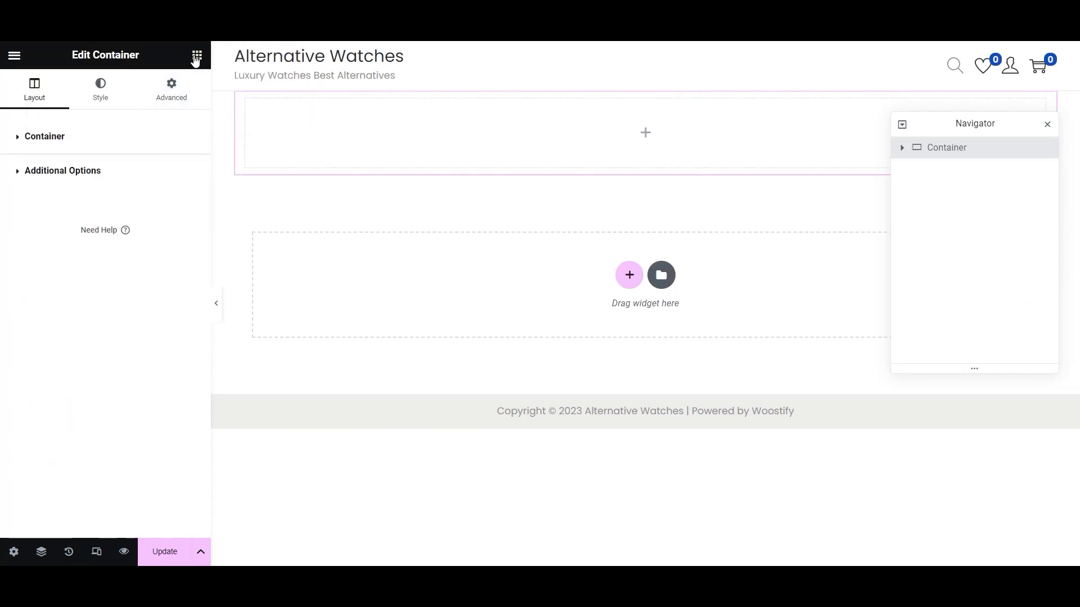
- Add a heading reading "Contact Us:" to the container and set its HTML tag to H1
click(197, 55)
drag(56, 378, 565, 130)
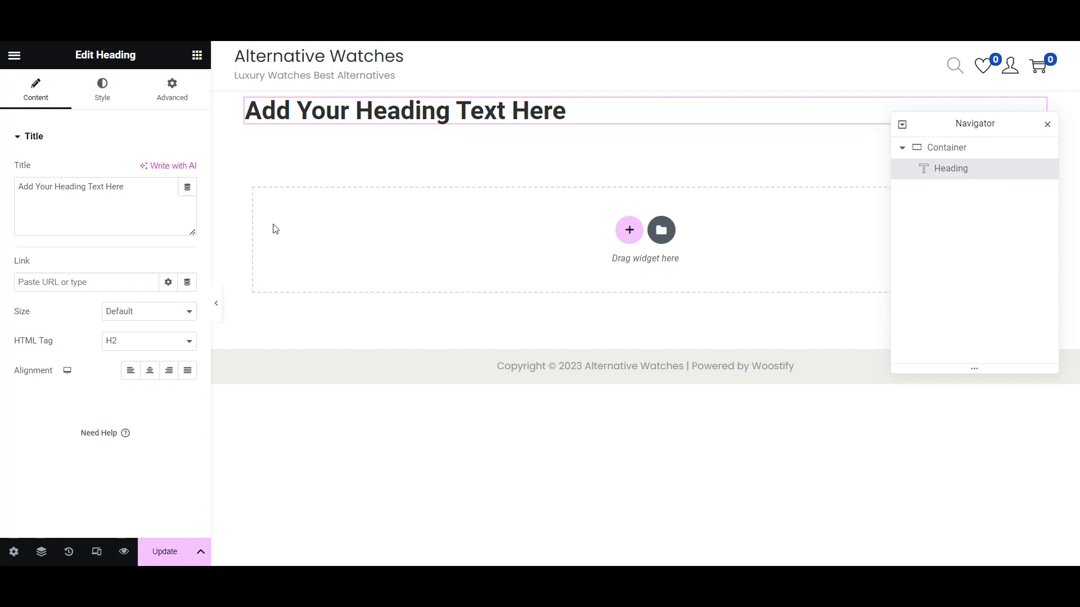
drag(127, 188, 1, 179)
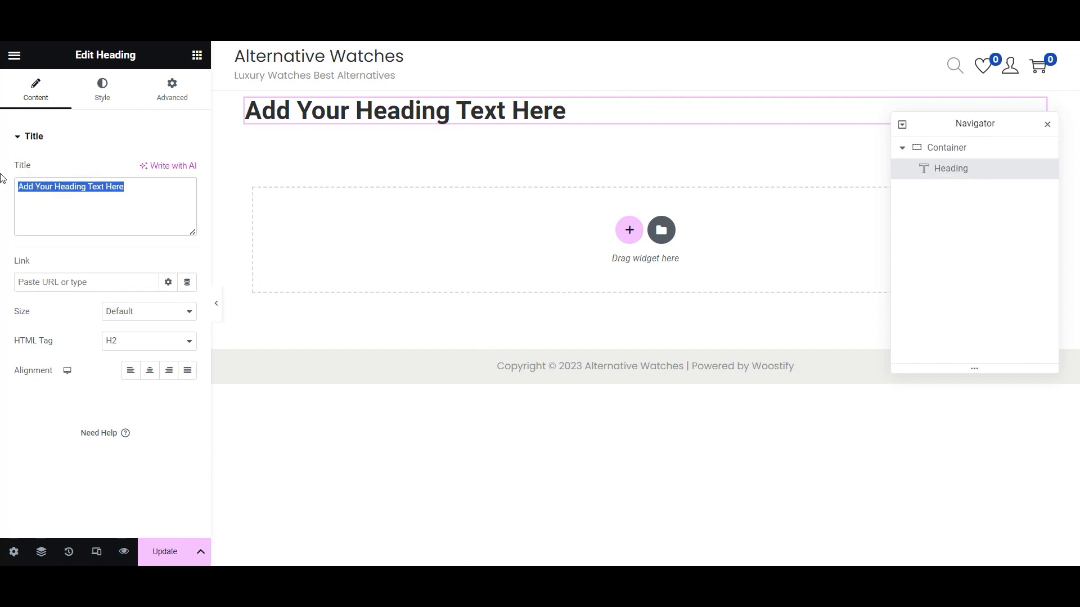
text(Contact Us:)
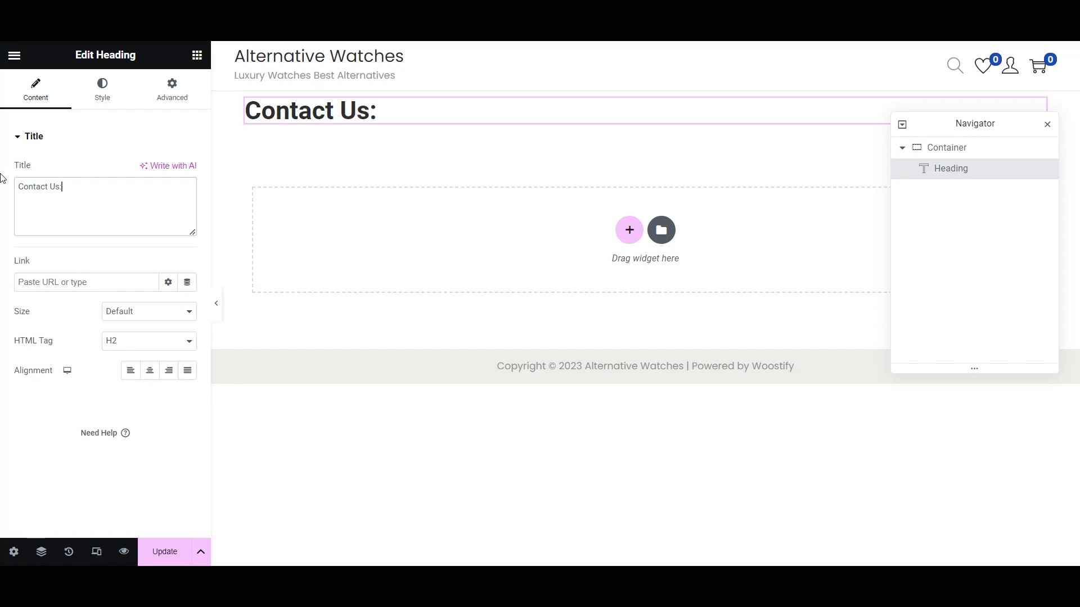
click(112, 340)
click(113, 353)
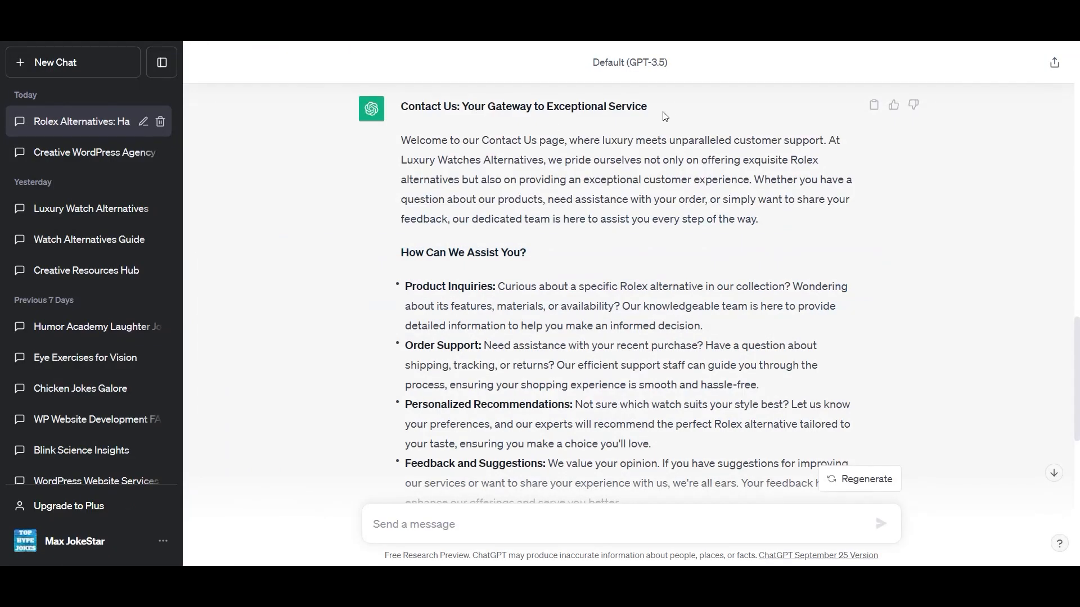
- Replace the heading text with ChatGPT's title "Contact Us: Your Gateway to Exceptional Service"
drag(665, 117, 441, 101)
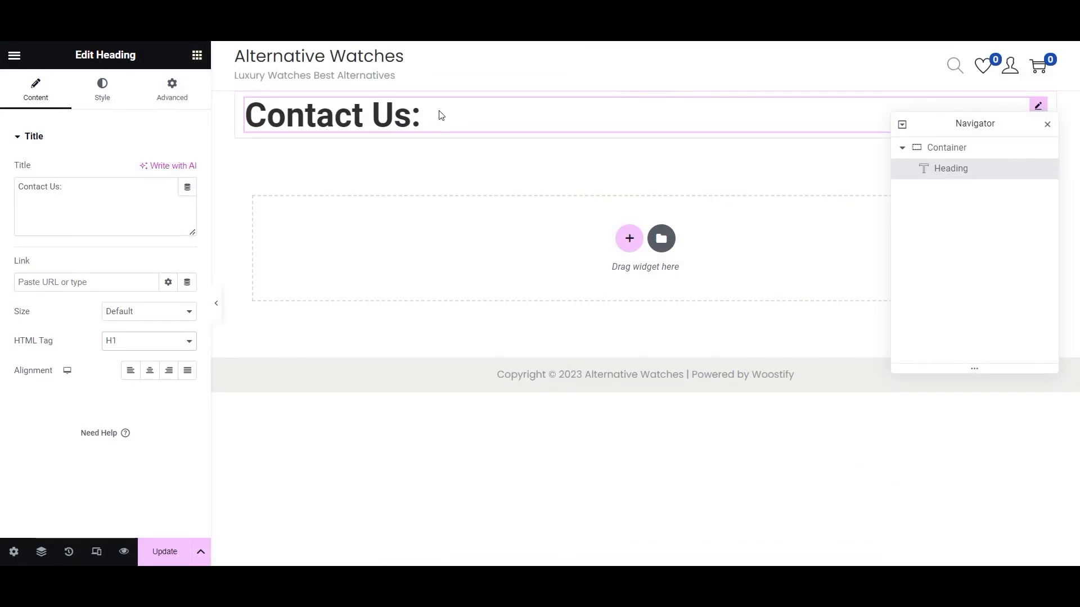
drag(63, 186, 1, 181)
text(Contact Us: Your Gateway to Exceptional Service)
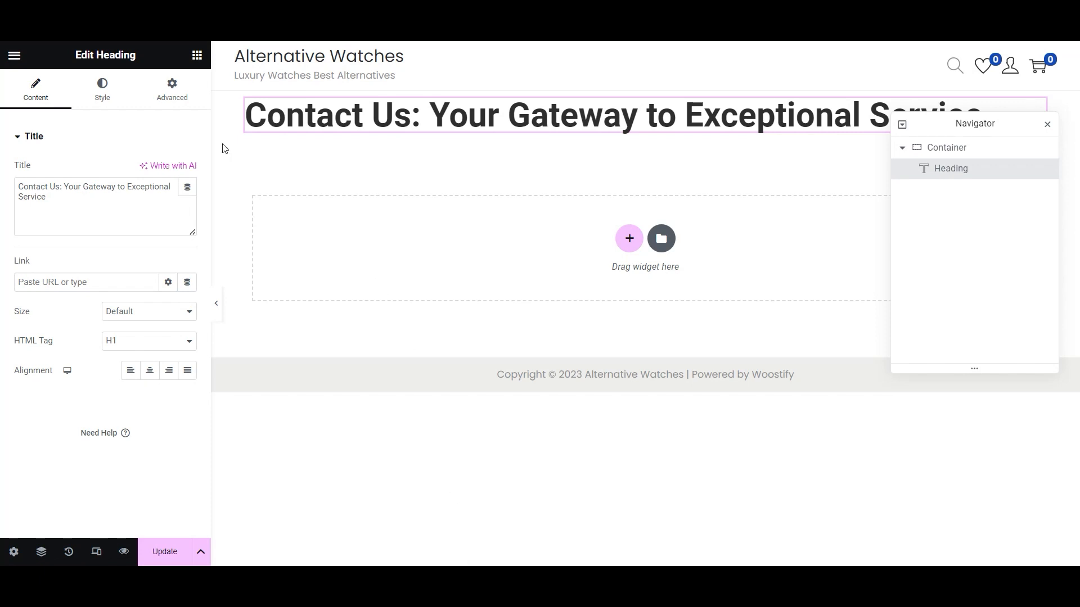
- Align the Contact page heading to the center
click(199, 56)
click(348, 120)
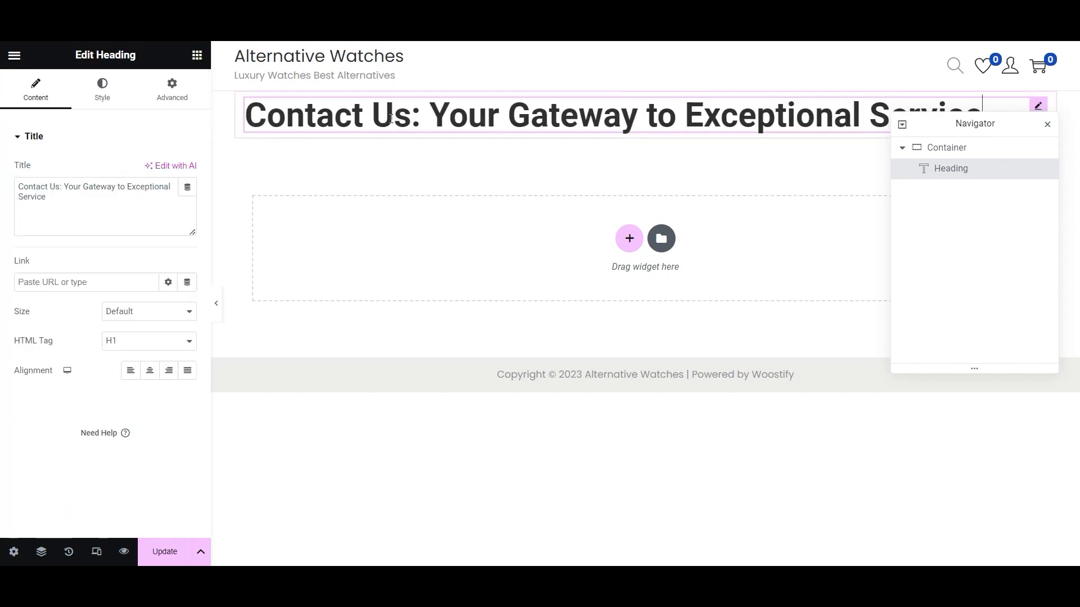
click(130, 370)
click(149, 370)
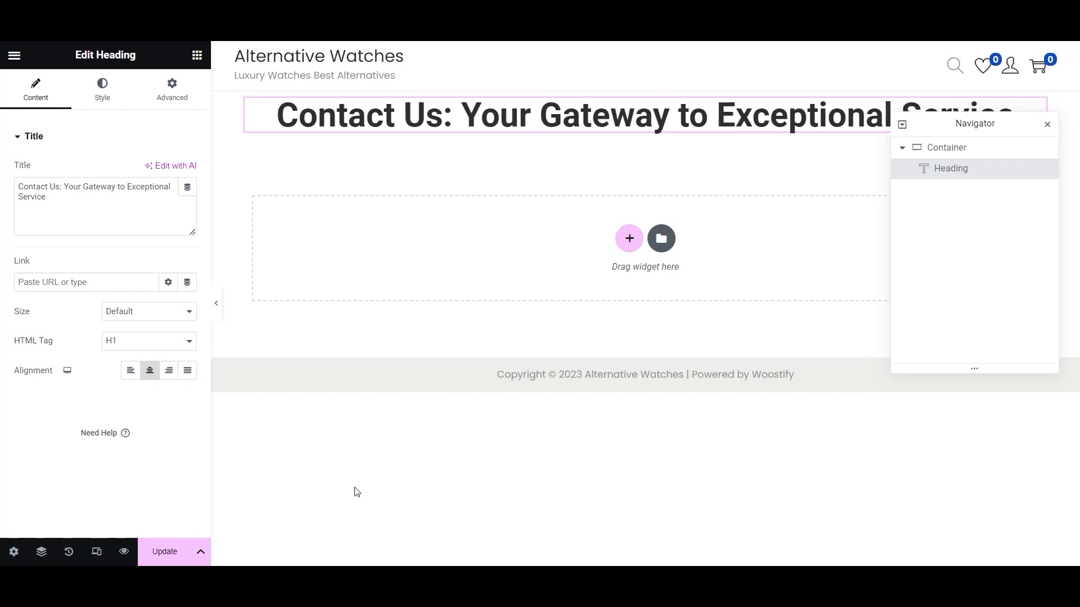
- Add a Text Editor below the Contact page heading and replace its placeholder with ChatGPT's welcome paragraph
click(196, 55)
drag(55, 445, 594, 144)
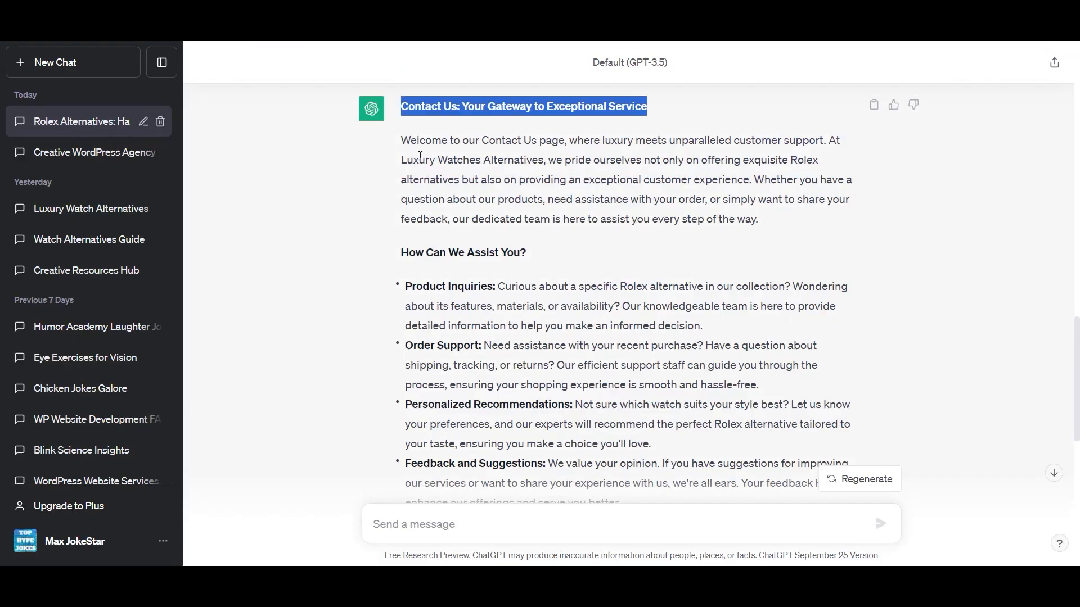
drag(401, 140, 781, 222)
key(ctrl+c)
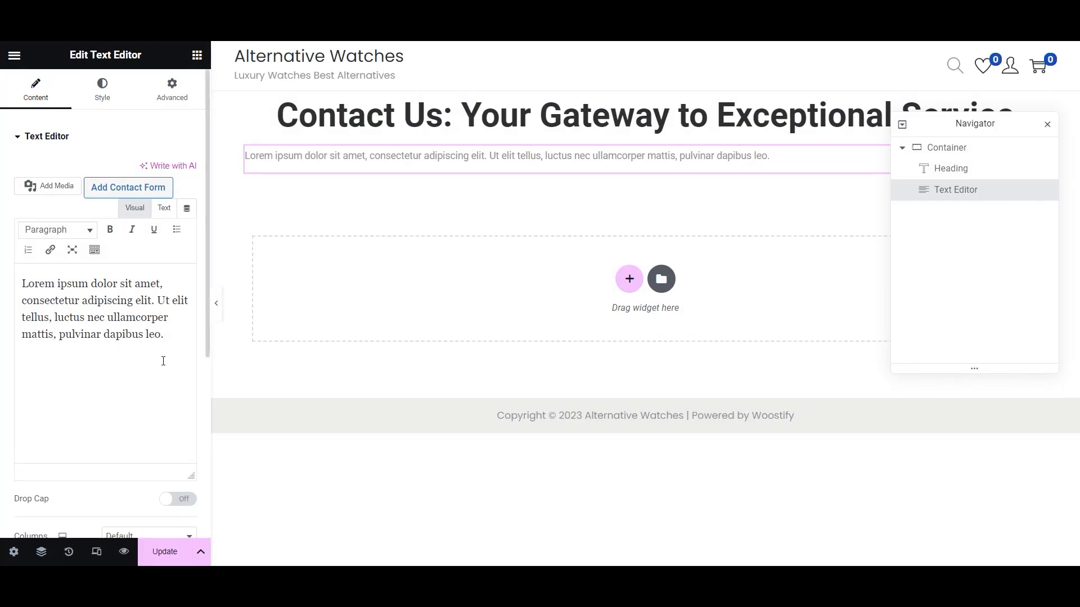
key(ctrl+a)
key(ctrl+v)
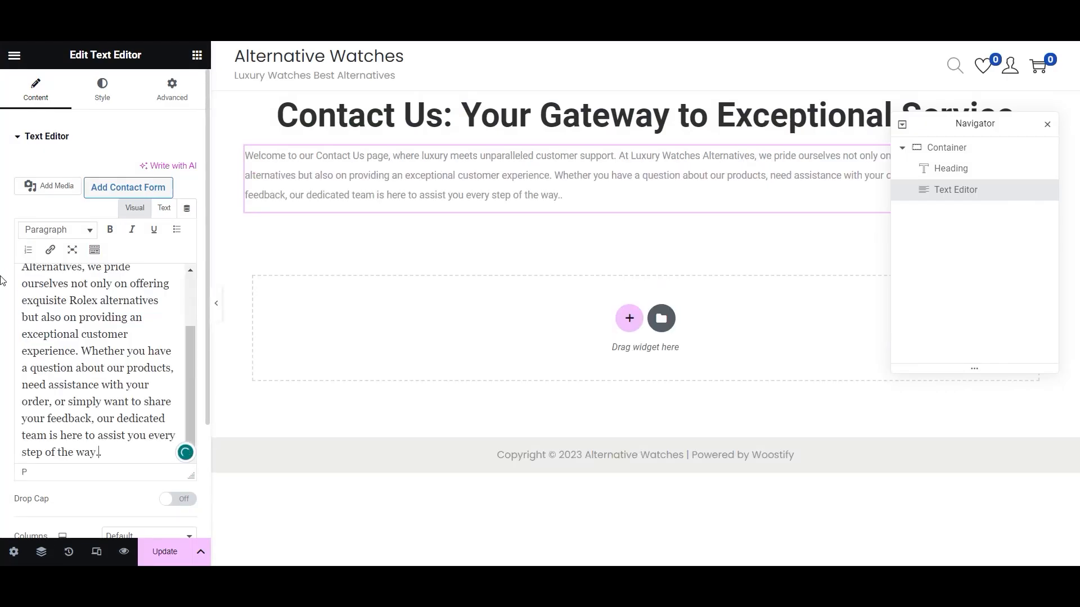
- Set the welcome paragraph's font size to 20 px and give its text a darker global color
click(102, 88)
click(187, 230)
click(157, 339)
text(20)
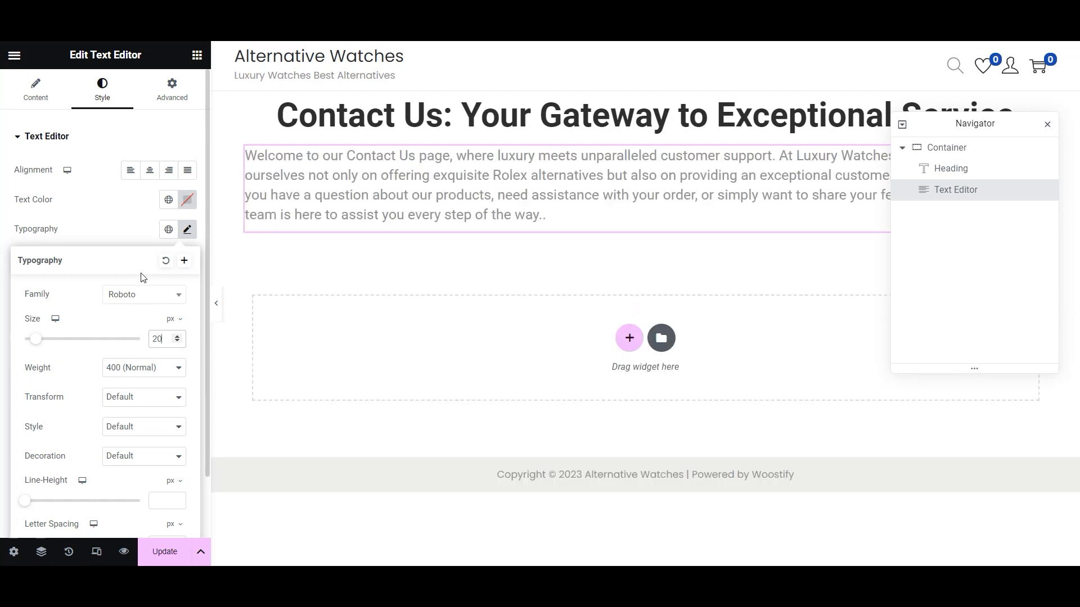
click(118, 227)
click(168, 199)
click(136, 268)
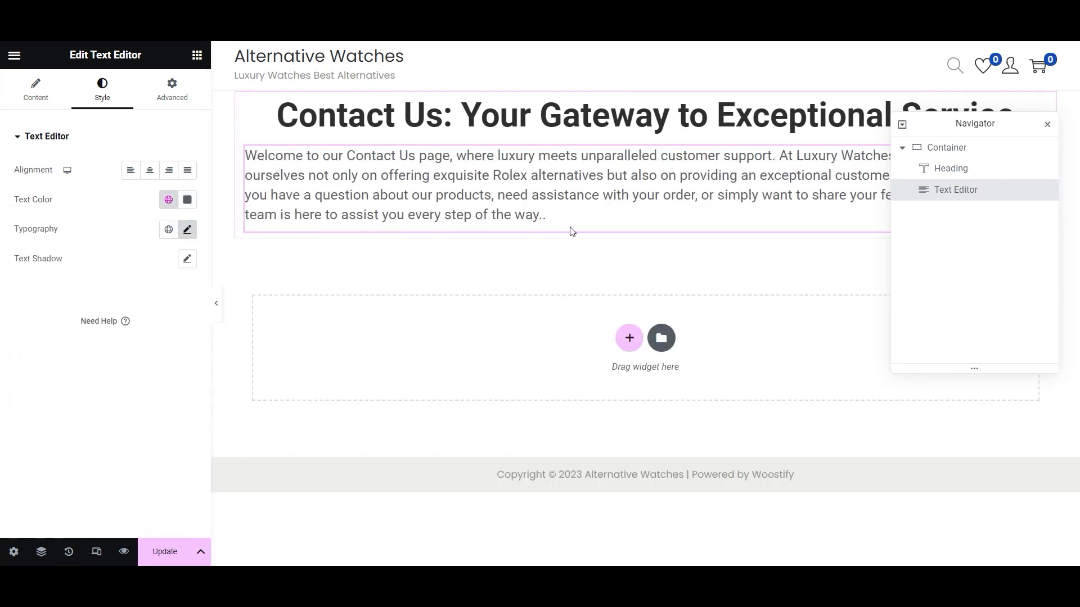
key(Return)
key(BackSpace)
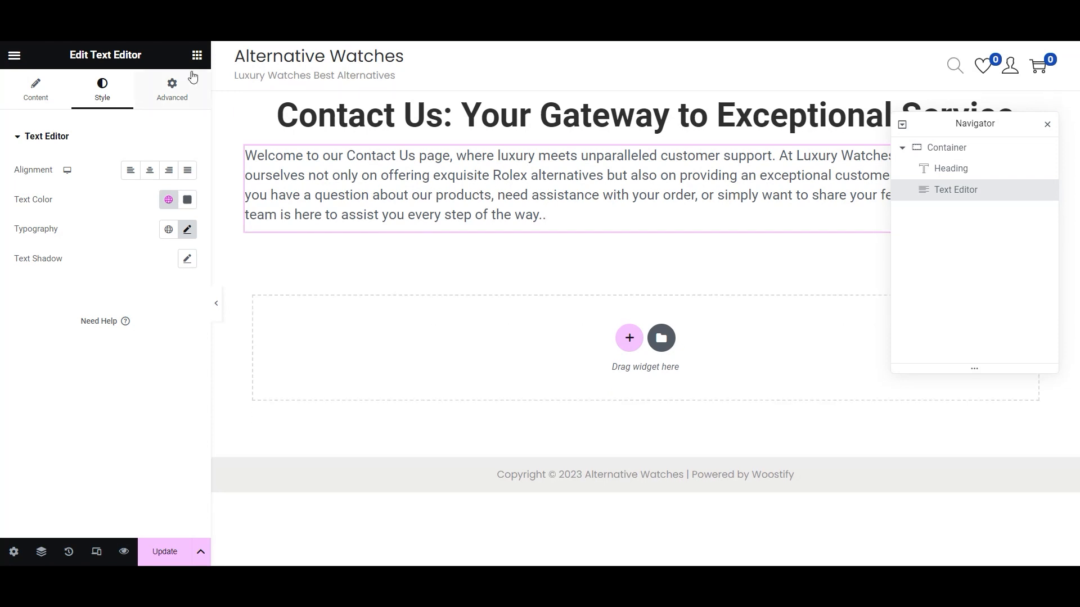
- Add a heading below the welcome paragraph with ChatGPT's subtitle "How Can We Assist You?"
click(197, 55)
drag(52, 378, 443, 253)
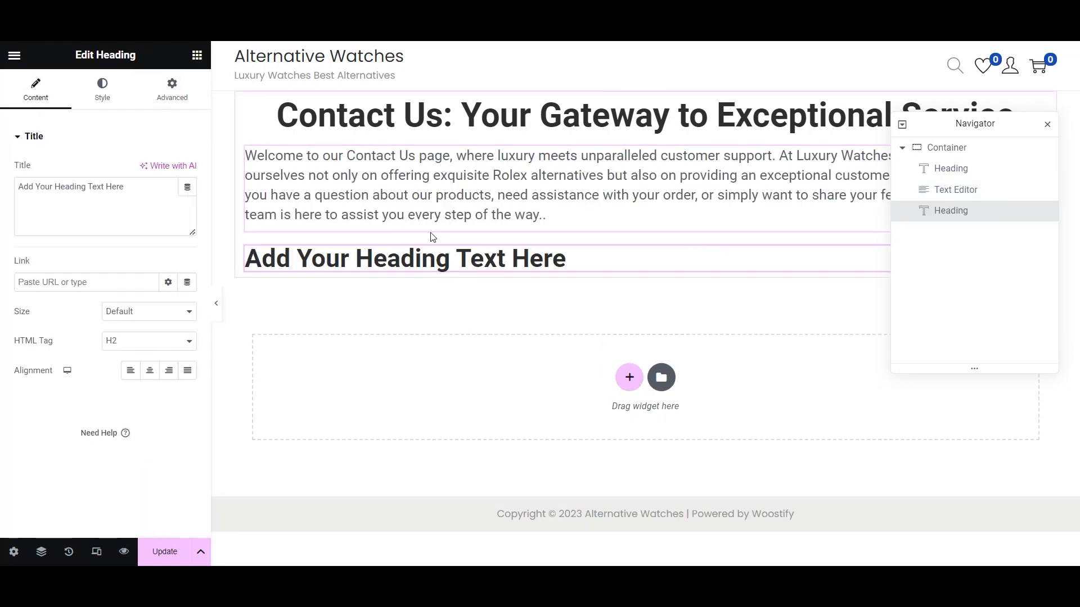
key(ctrl+Tab)
drag(544, 248, 421, 241)
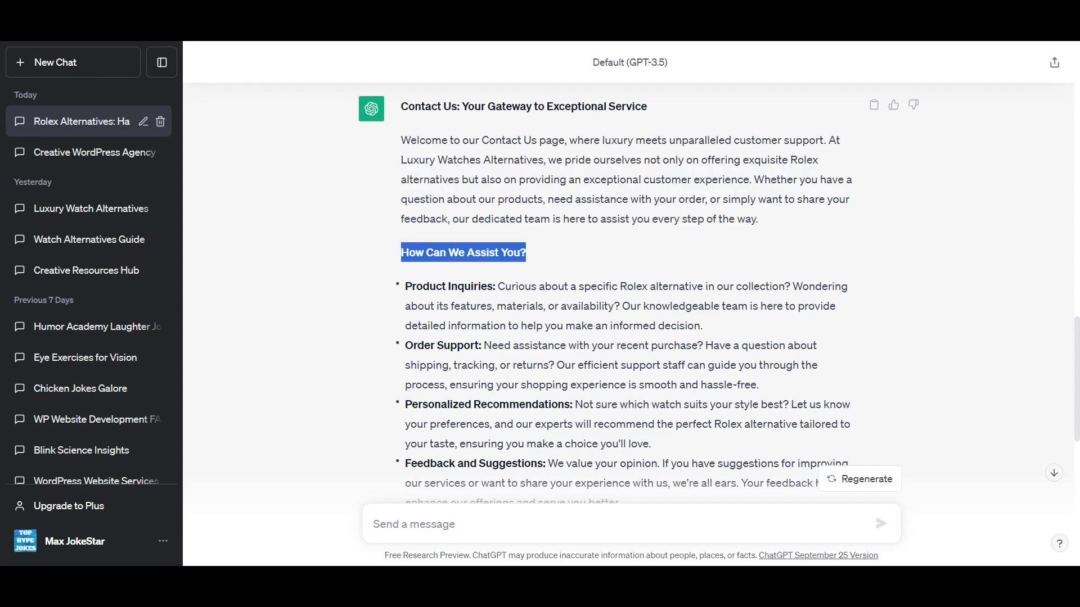
key(ctrl+Tab)
drag(125, 187, 3, 179)
text(How Can We Assist You?)
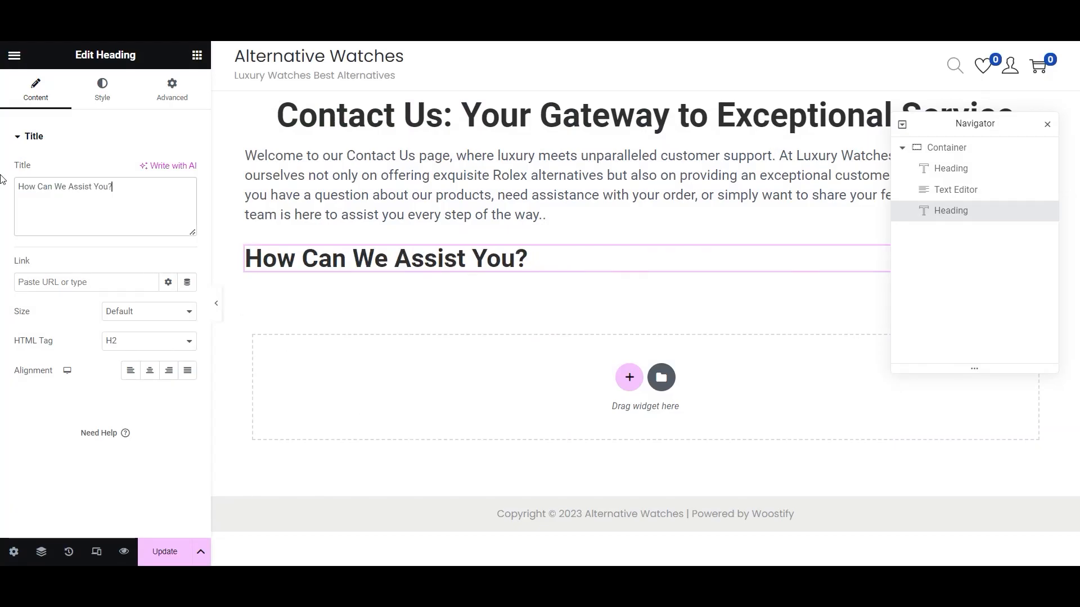
- Move the Navigator off the page text, turn on Editing Handles in the user preferences and update the page
click(534, 193)
drag(1017, 131, 1008, 261)
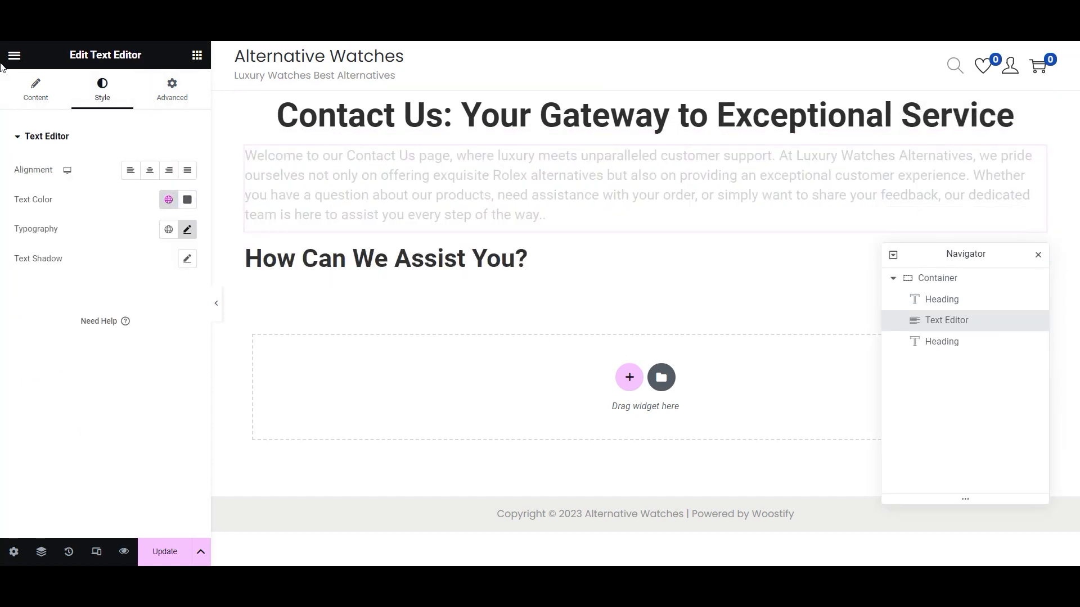
click(14, 56)
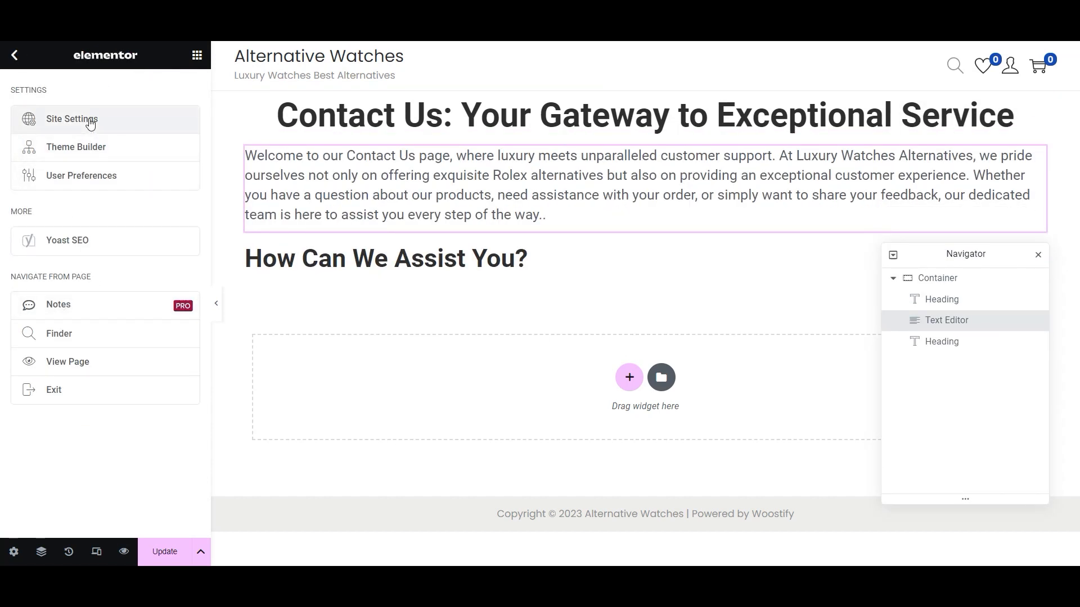
click(91, 120)
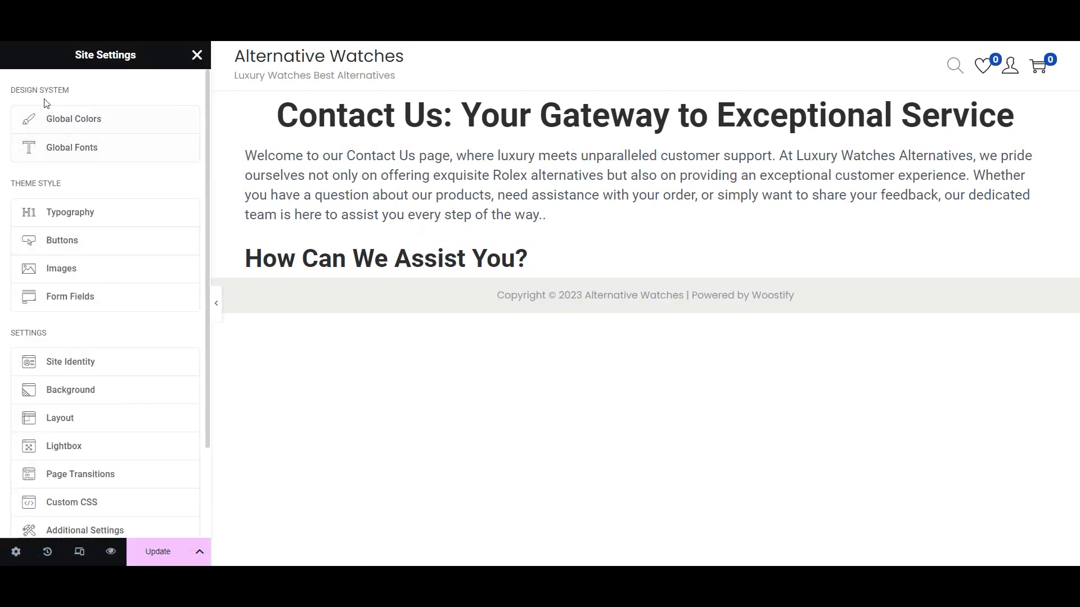
click(198, 56)
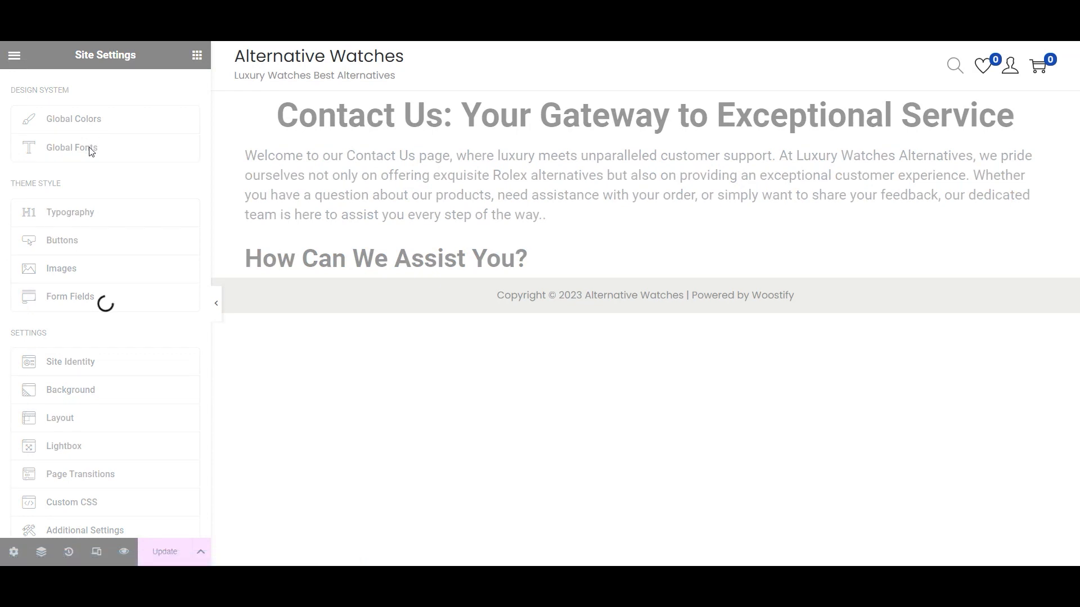
click(14, 55)
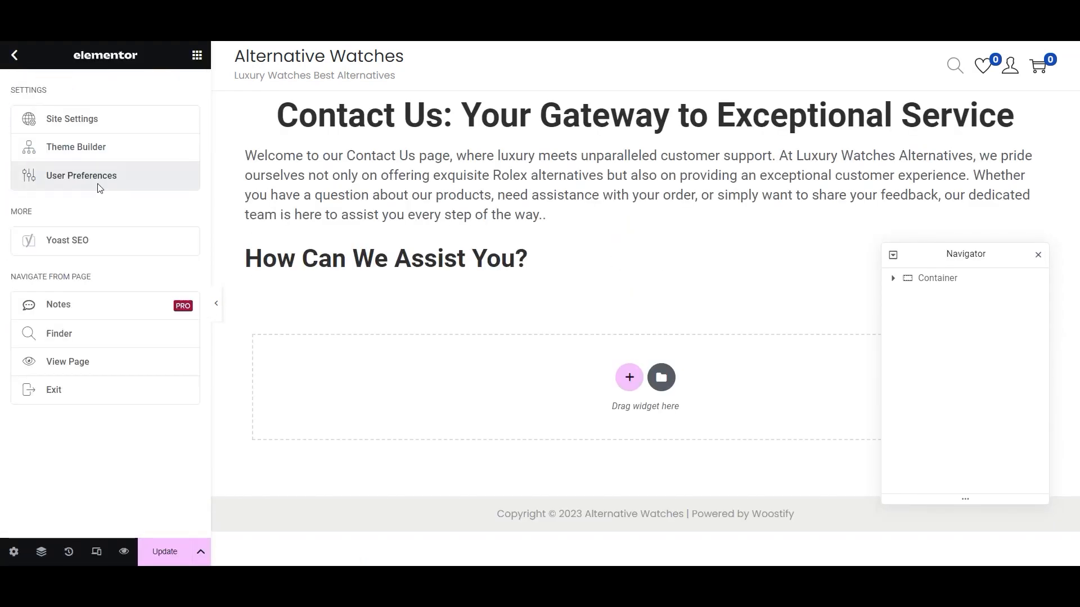
click(84, 176)
click(188, 225)
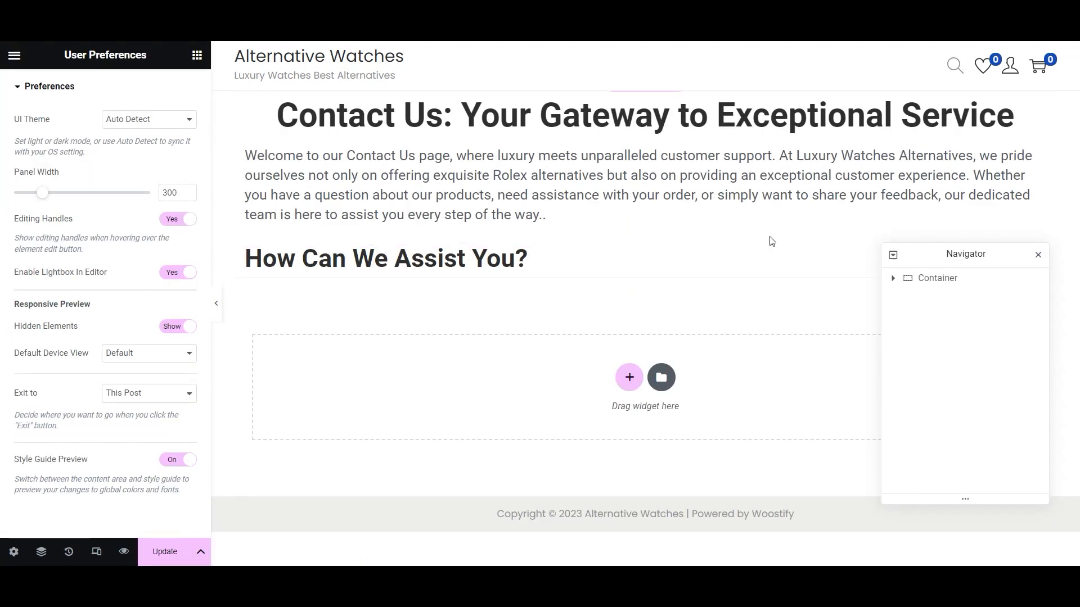
click(163, 551)
- Duplicate the welcome text below "How Can We Assist You?" and replace the copy with ChatGPT's bullet list from Product Inquiries to Feedback and Suggestions
drag(967, 254, 953, 402)
click(1021, 154)
drag(1021, 251, 957, 369)
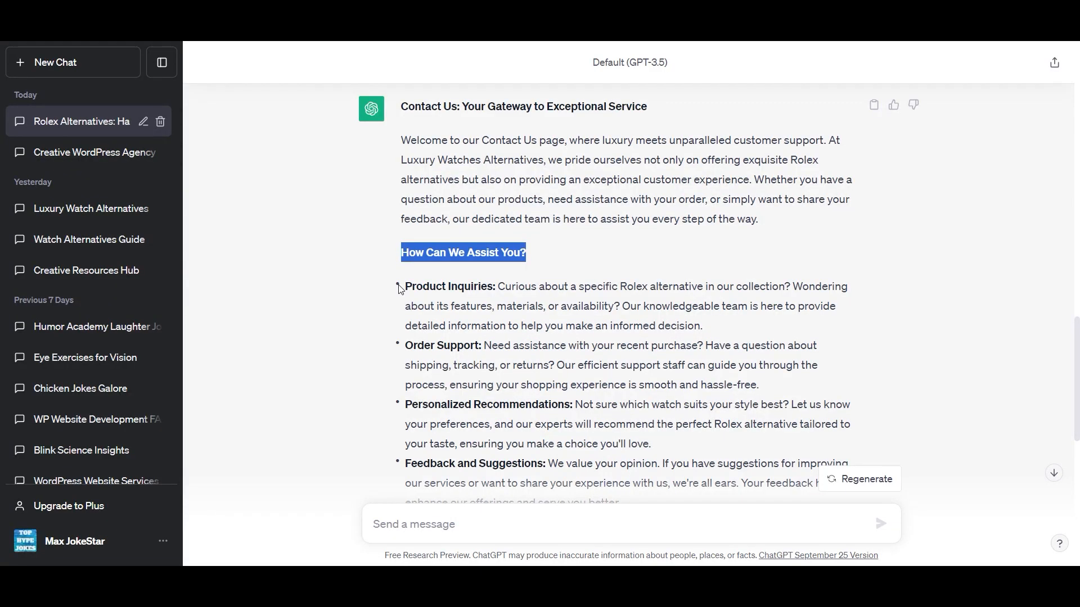
drag(400, 289, 778, 219)
scroll(651, 306, down, 5)
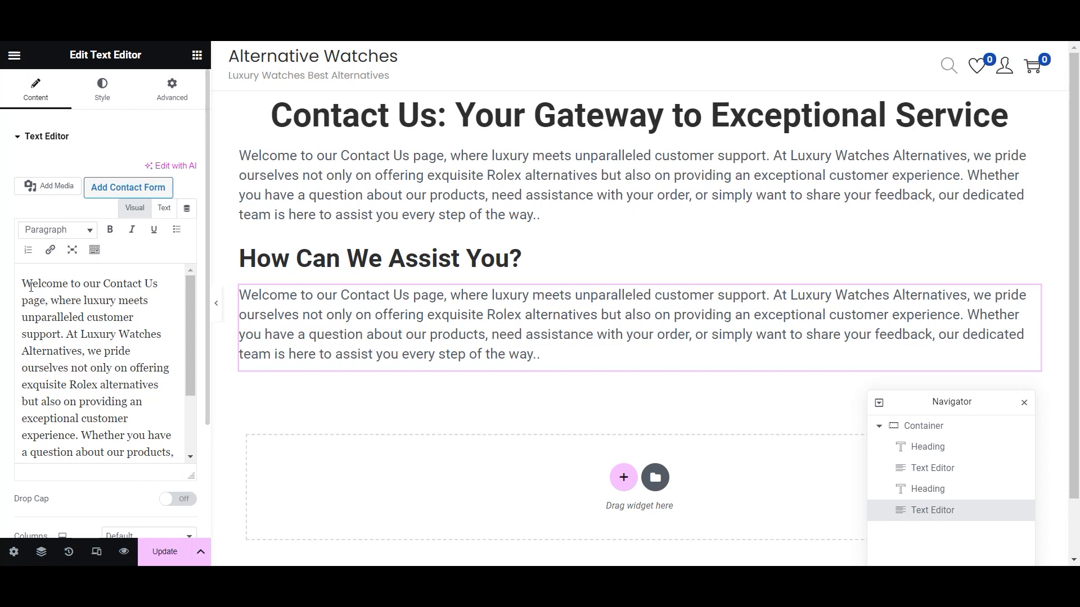
drag(31, 287, 112, 459)
key(ctrl+v)
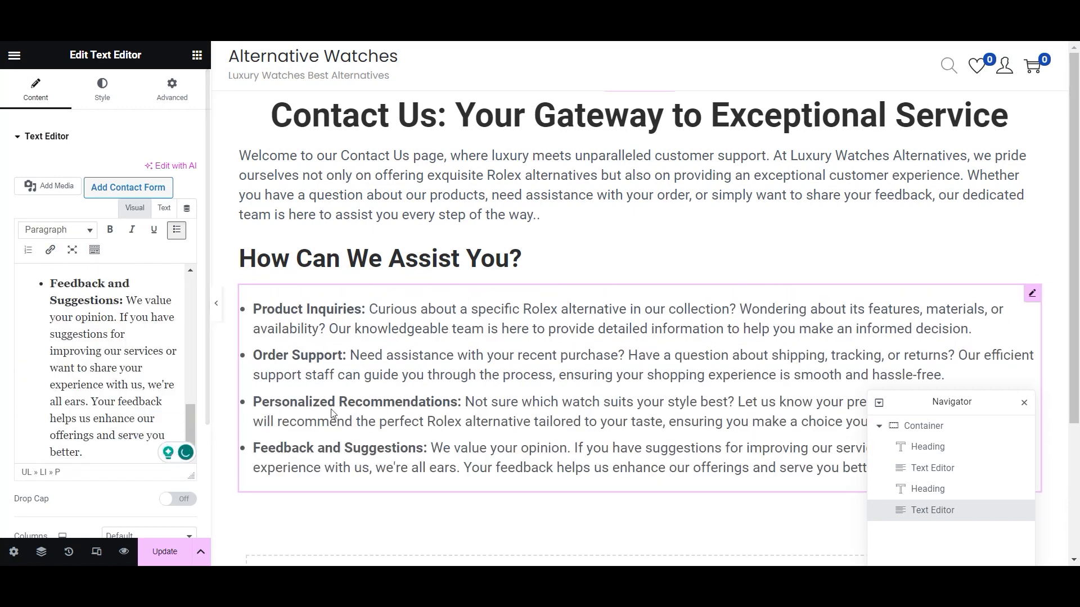
- Duplicate the "How Can We Assist You?" heading below the bullet list and change the copy's title to ChatGPT's "Get in Touch"
scroll(479, 338, down, 3)
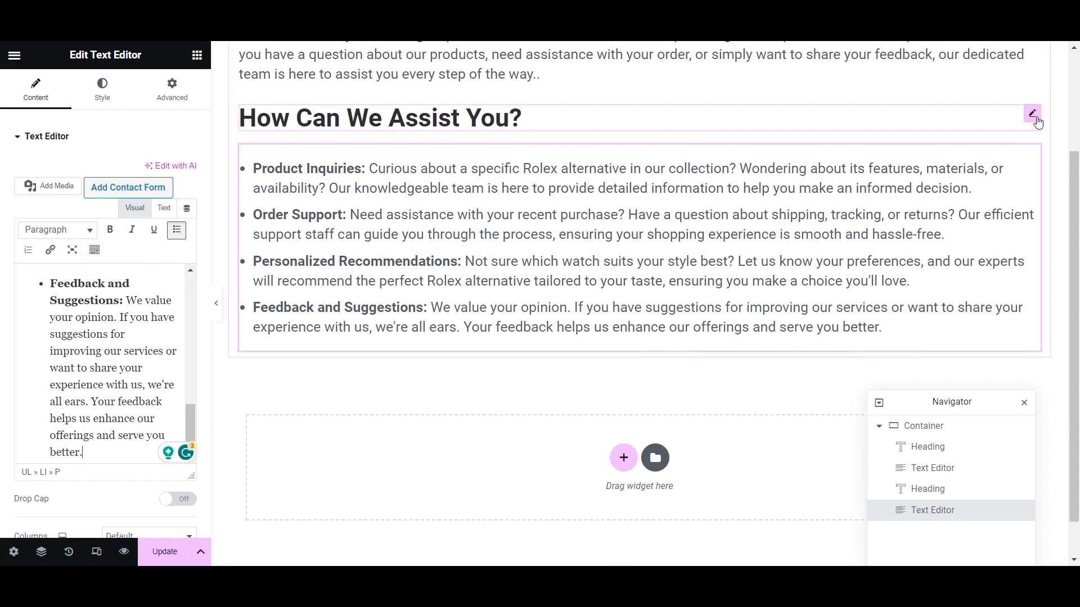
click(1015, 113)
drag(1032, 153, 742, 385)
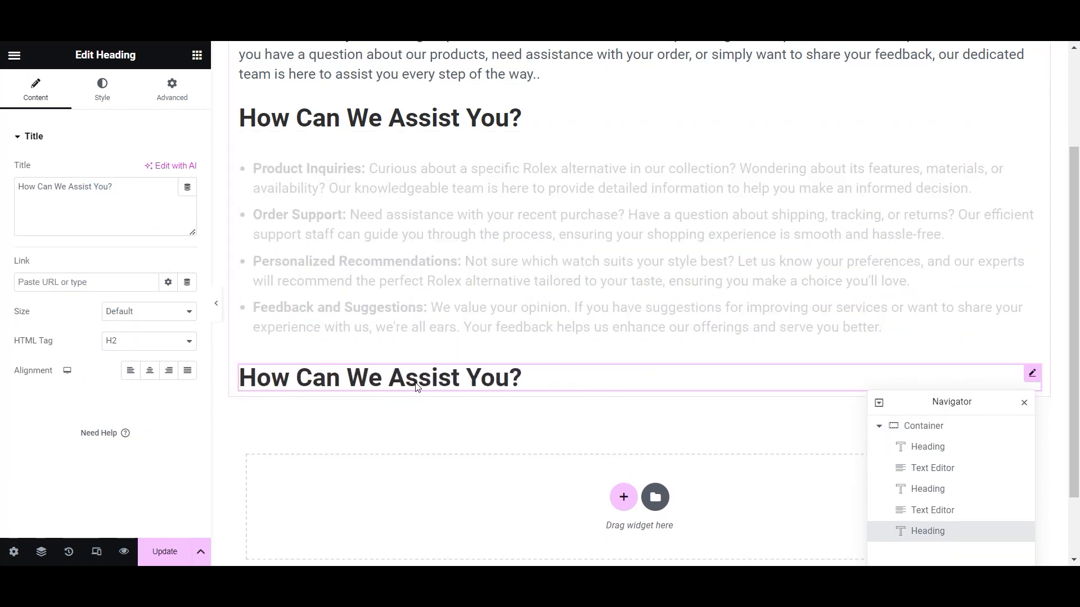
drag(1032, 374, 696, 410)
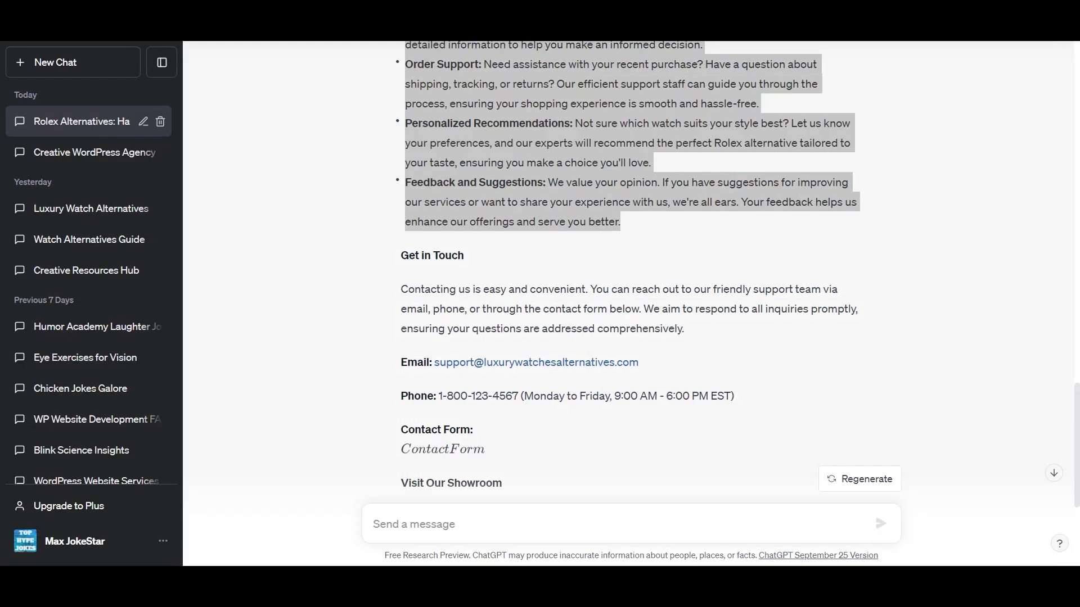
drag(468, 256, 403, 255)
key(ctrl+c)
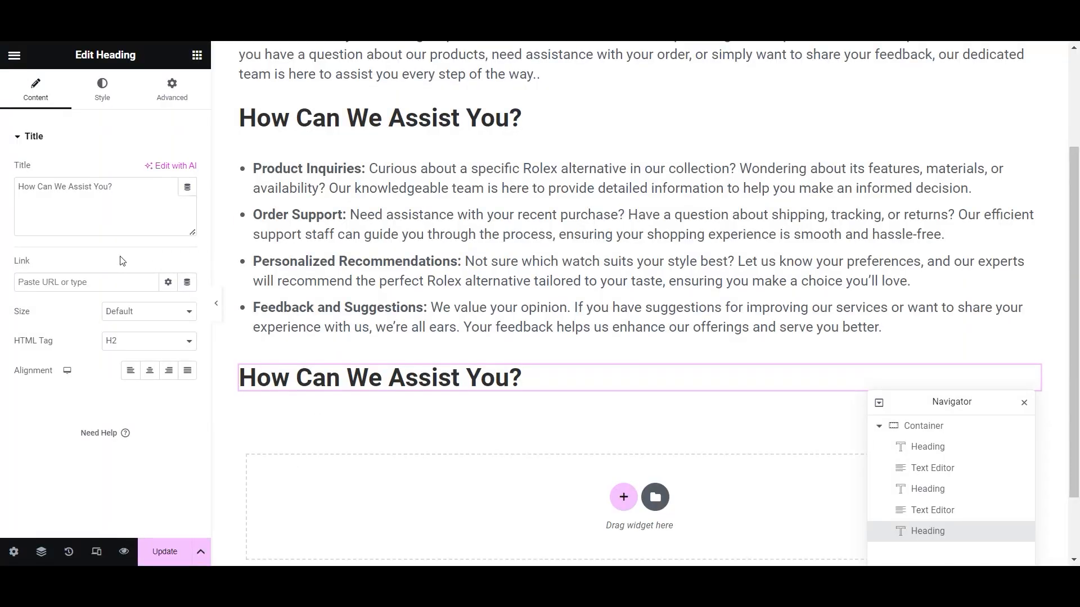
key(ctrl+a)
key(ctrl+v)
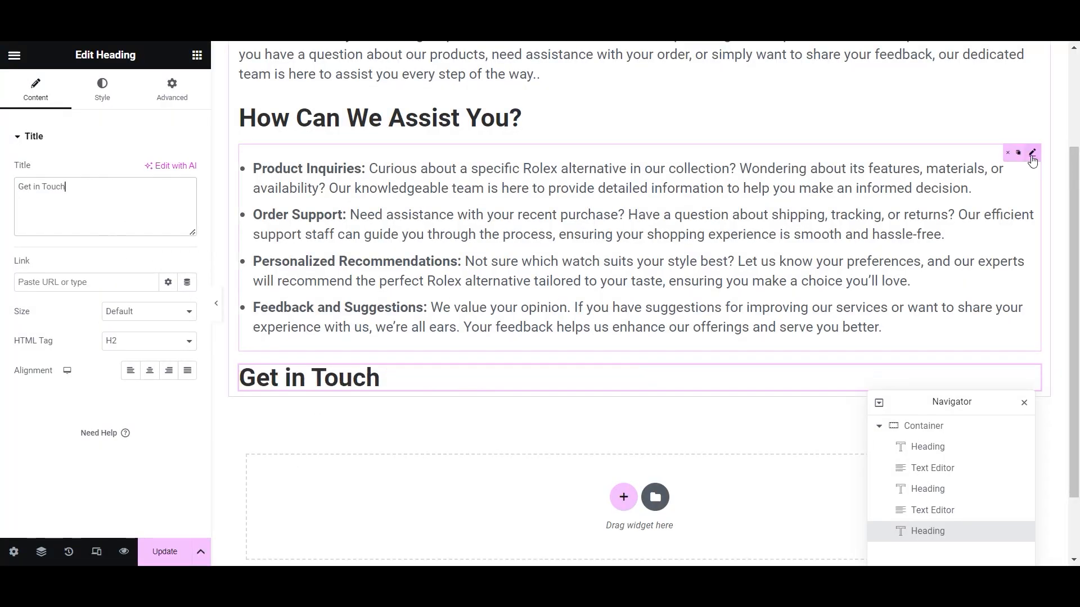
- Duplicate the bullet-list text below "Get in Touch" and replace the copy's content with ChatGPT's paragraph beginning "Contacting us is easy and convenient"
click(1019, 153)
drag(1002, 179, 395, 397)
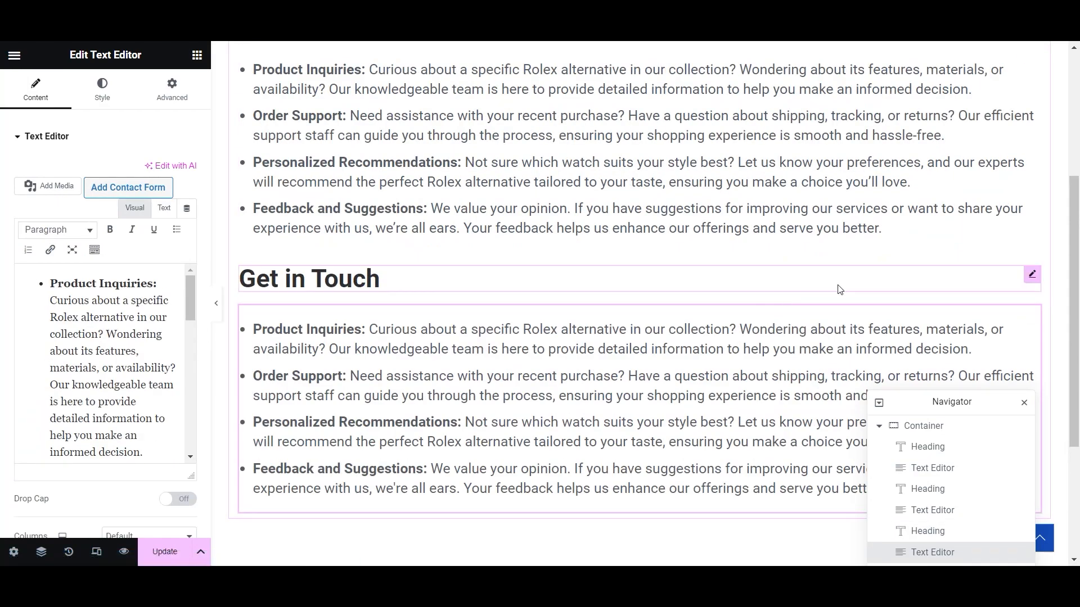
key(alt+Tab)
drag(401, 289, 730, 336)
key(ctrl+c)
key(alt+Tab)
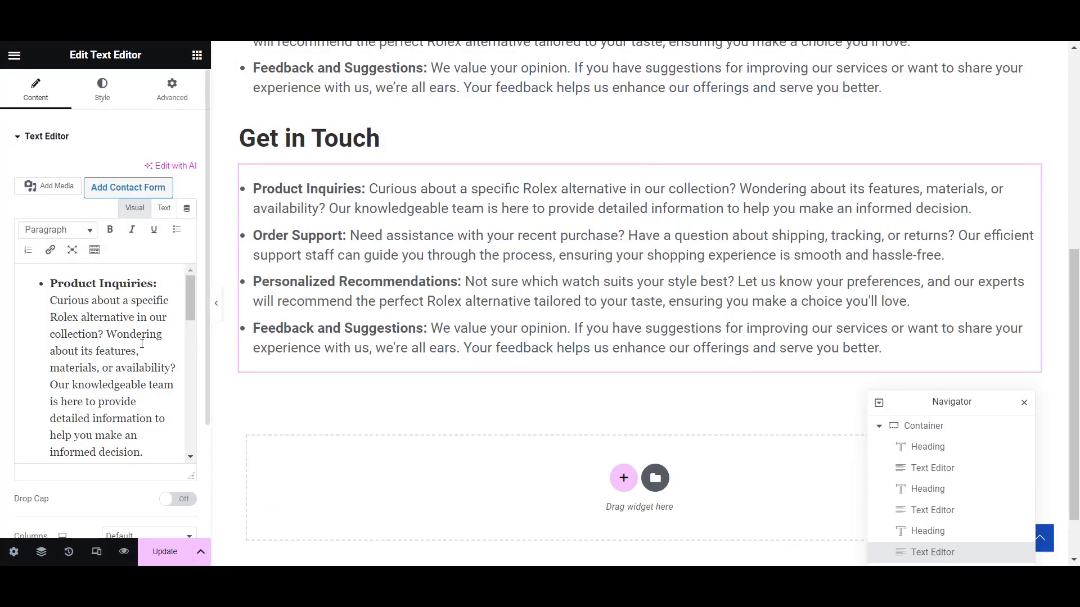
drag(39, 283, 148, 499)
key(ctrl+v)
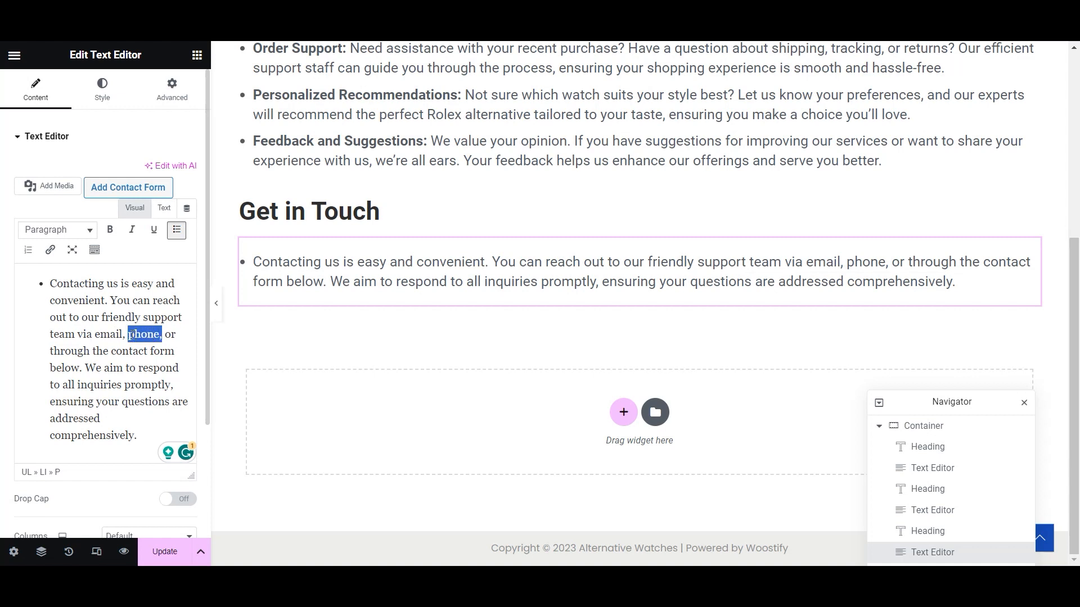
- Remove the mention of phone from the "Get in Touch" paragraph and update the page
key(BackSpace)
key(BackSpace)
key(BackSpace)
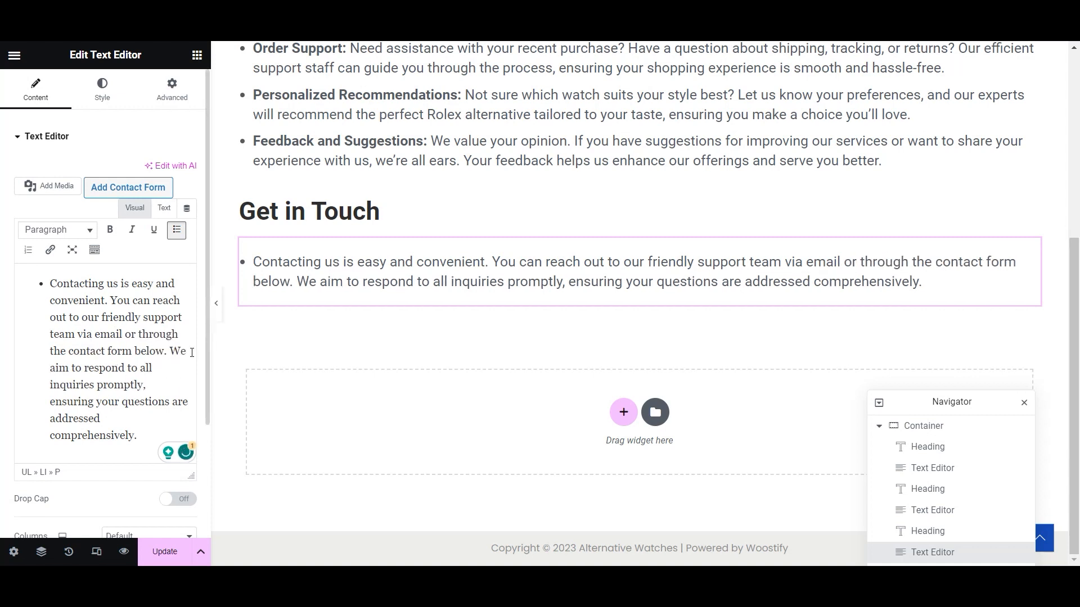
click(163, 551)
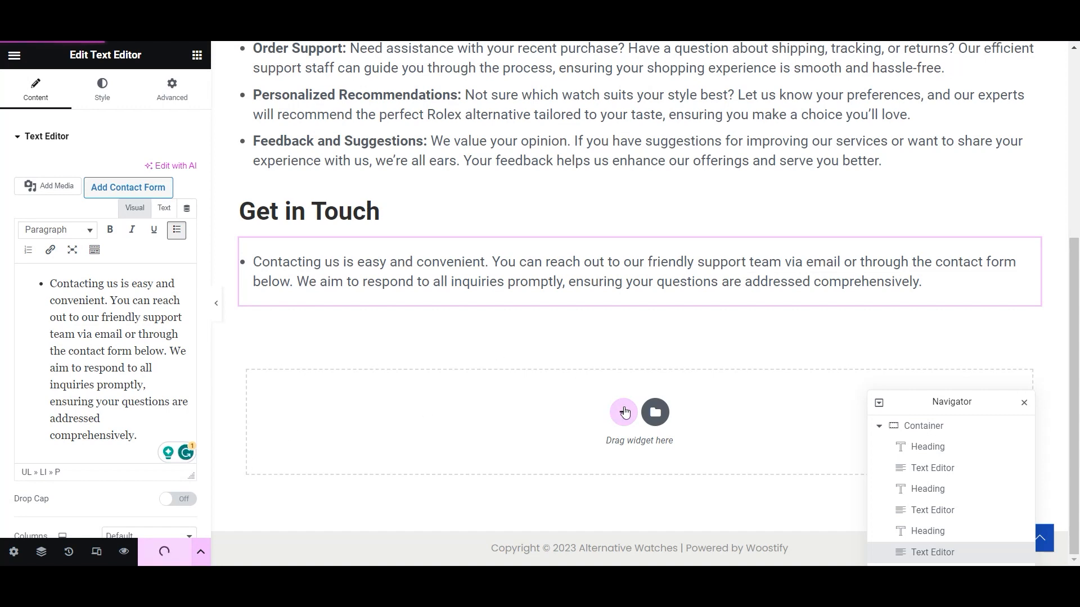
- Add a new container below the "Get in Touch" section and nest a second container inside it
click(197, 54)
drag(56, 273, 623, 412)
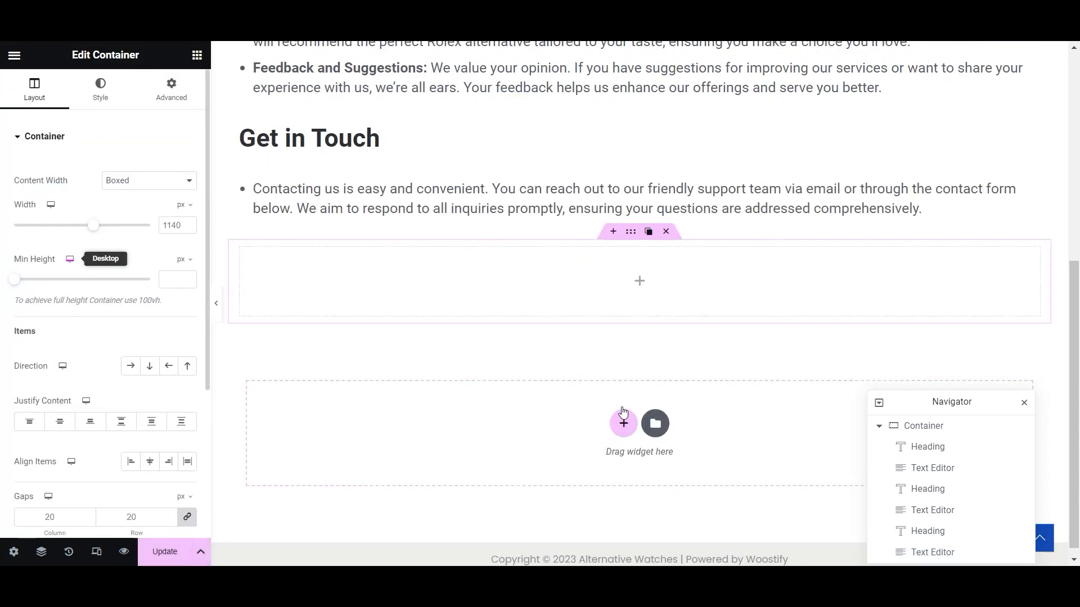
click(197, 55)
drag(78, 283, 639, 293)
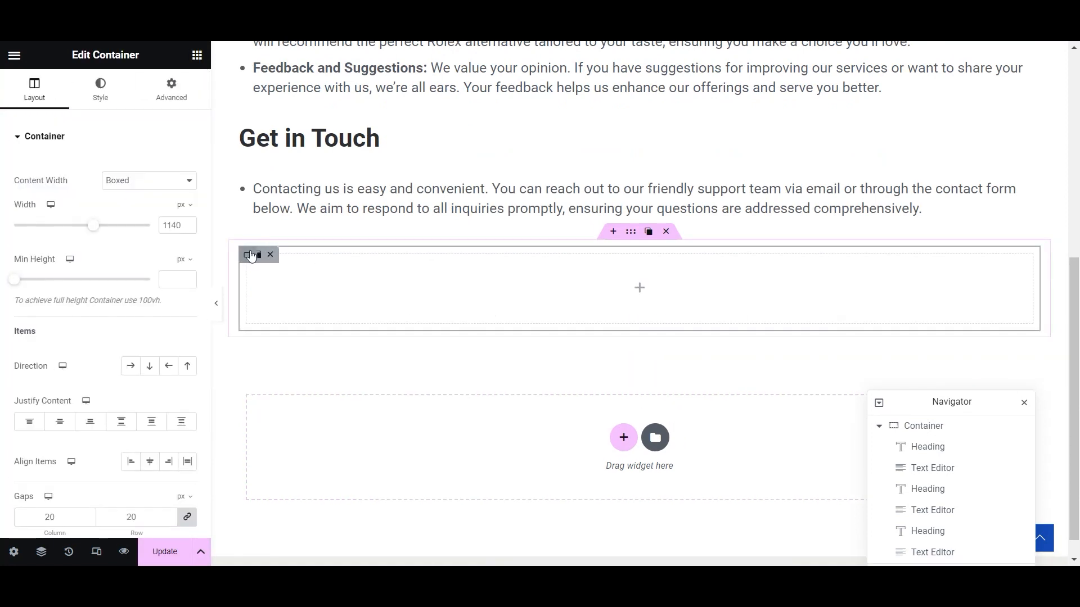
- Set the nested container to Full Width content with a width of 50% and duplicate it
click(159, 184)
click(146, 207)
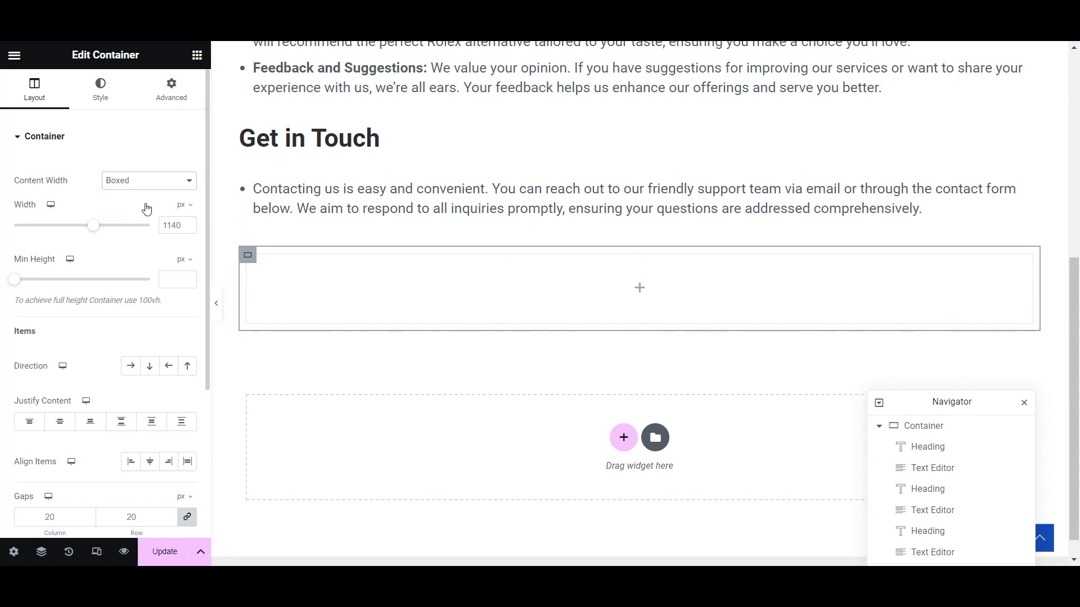
text(50)
right_click(245, 254)
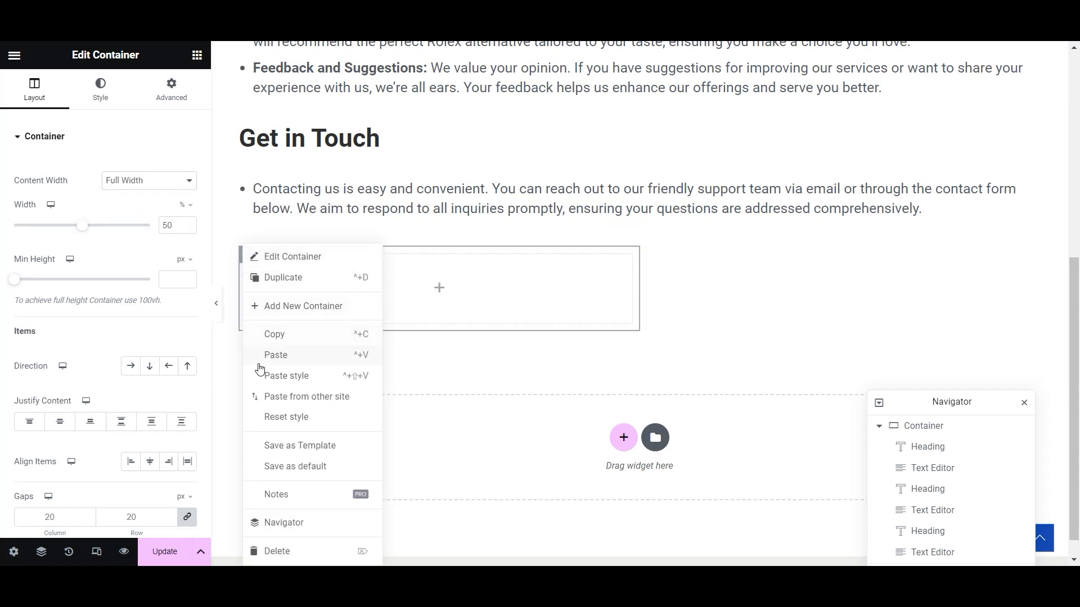
click(289, 279)
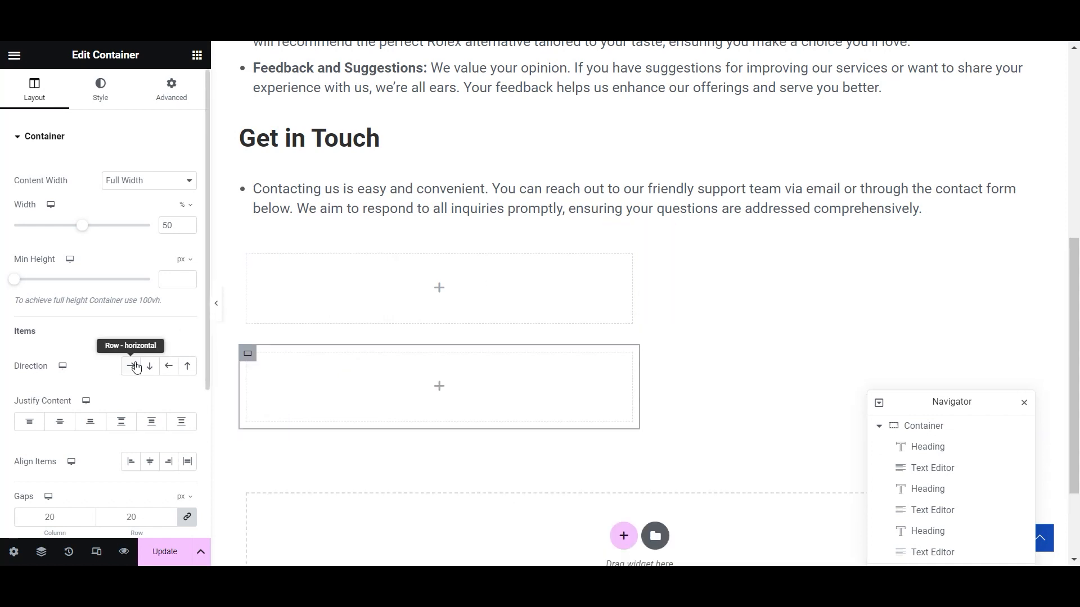
- Set the parent container's direction to horizontal row and open the widget selection for its first inner container
click(630, 232)
click(130, 366)
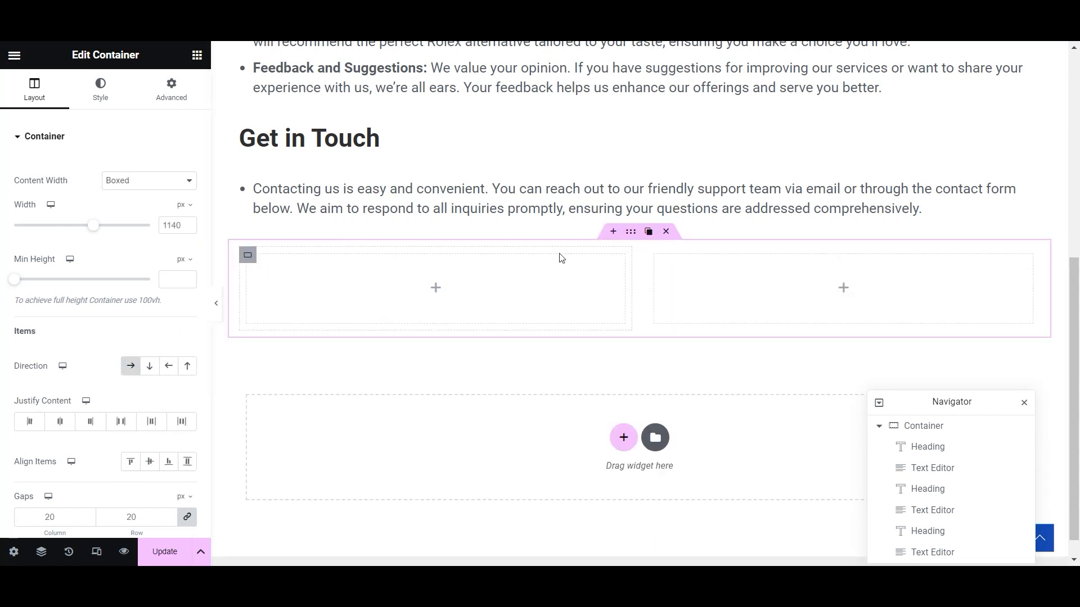
click(436, 288)
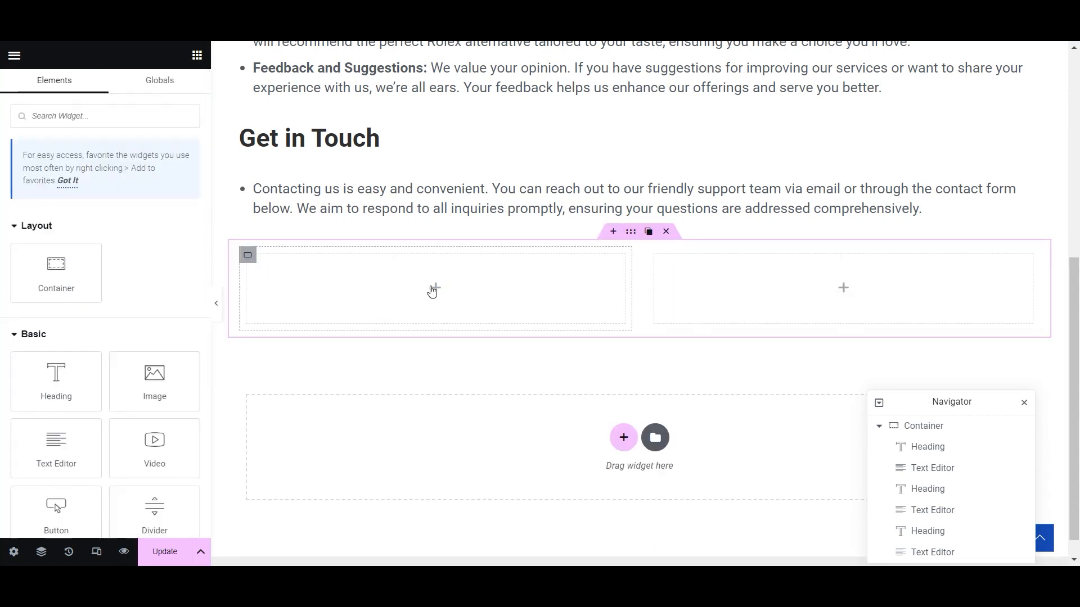
- Add a WPForms widget to the first inner container, assign the "Contact Us" form, and update the page
text(wp)
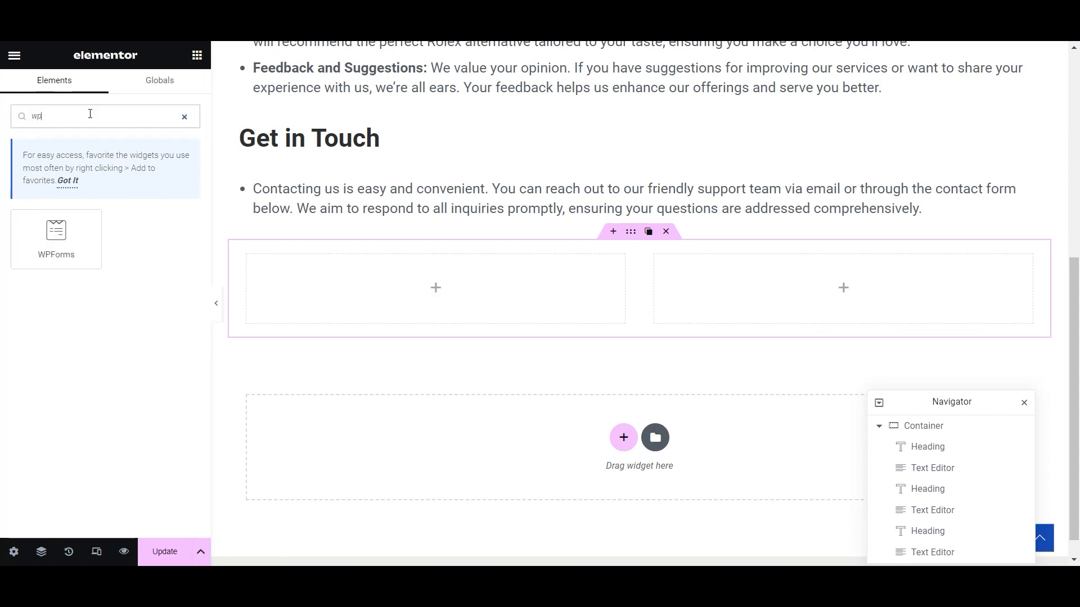
drag(56, 238, 447, 318)
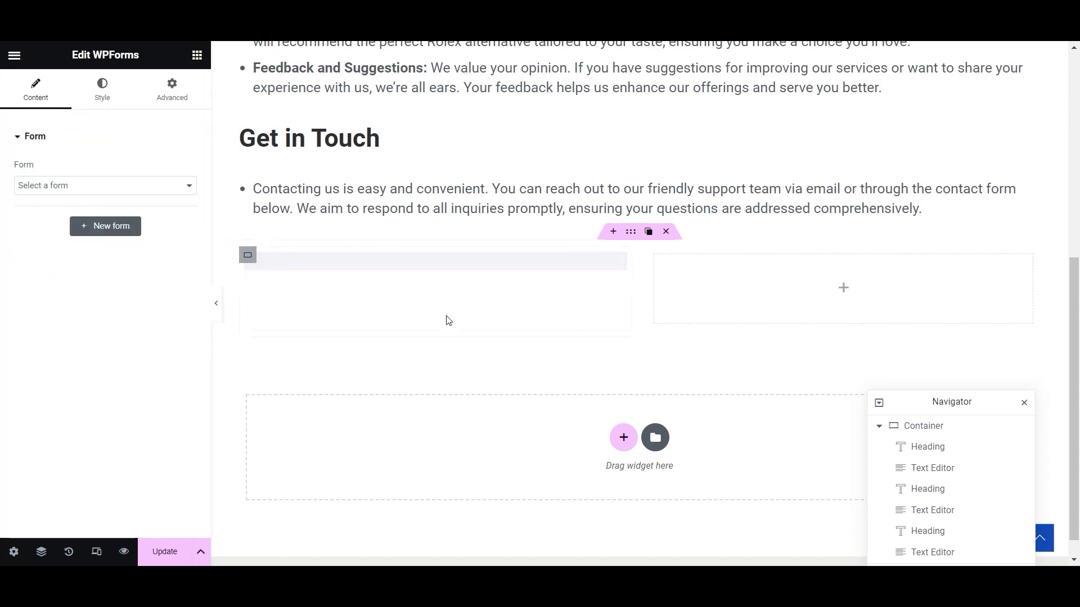
click(90, 187)
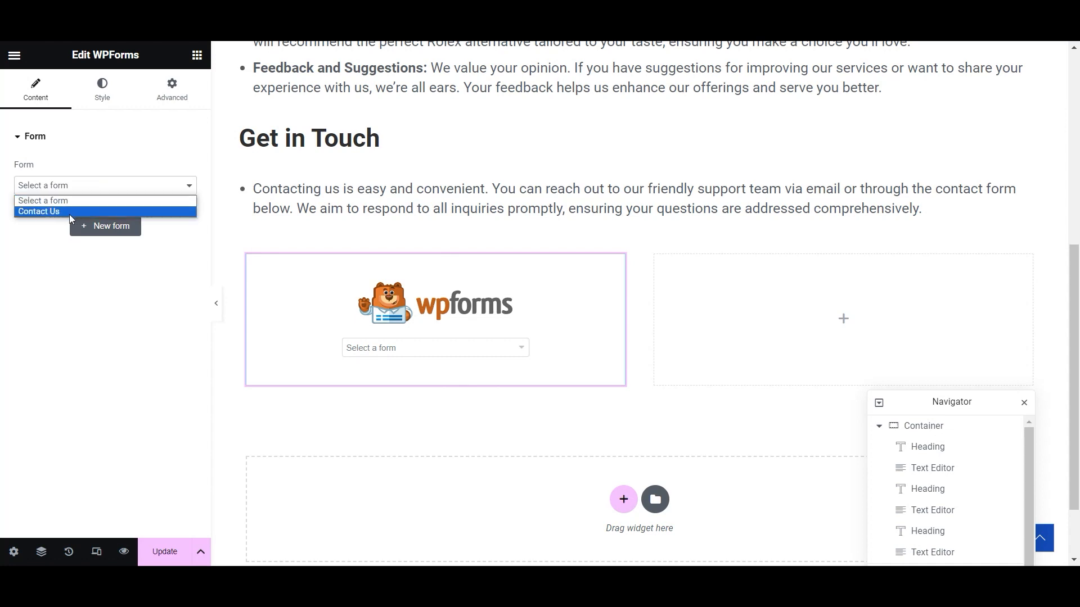
click(69, 211)
scroll(524, 448, down, 2)
scroll(542, 381, up, 3)
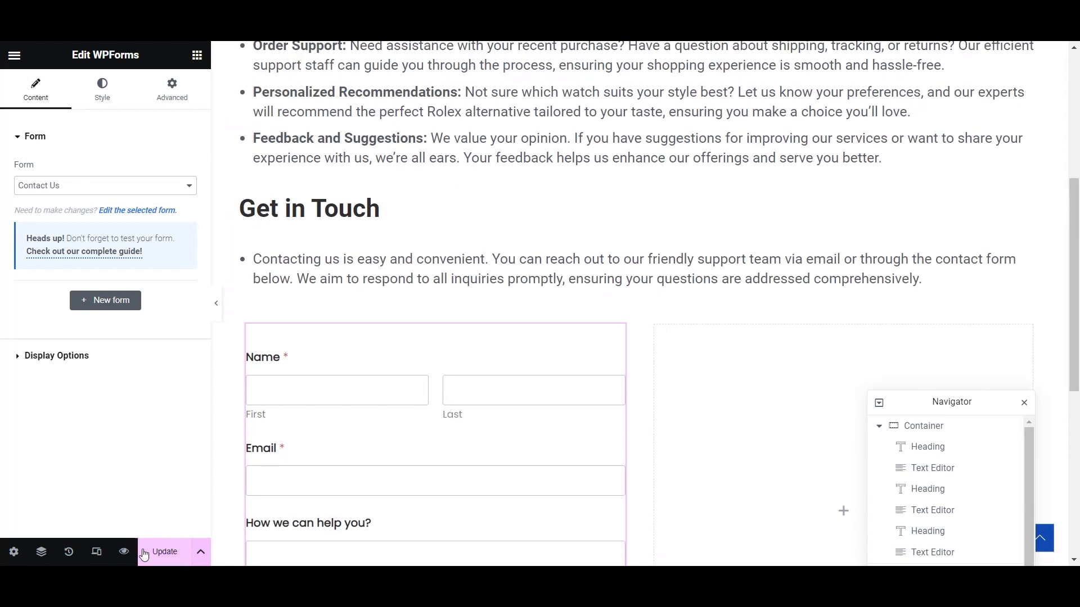
click(166, 552)
scroll(380, 373, down, 3)
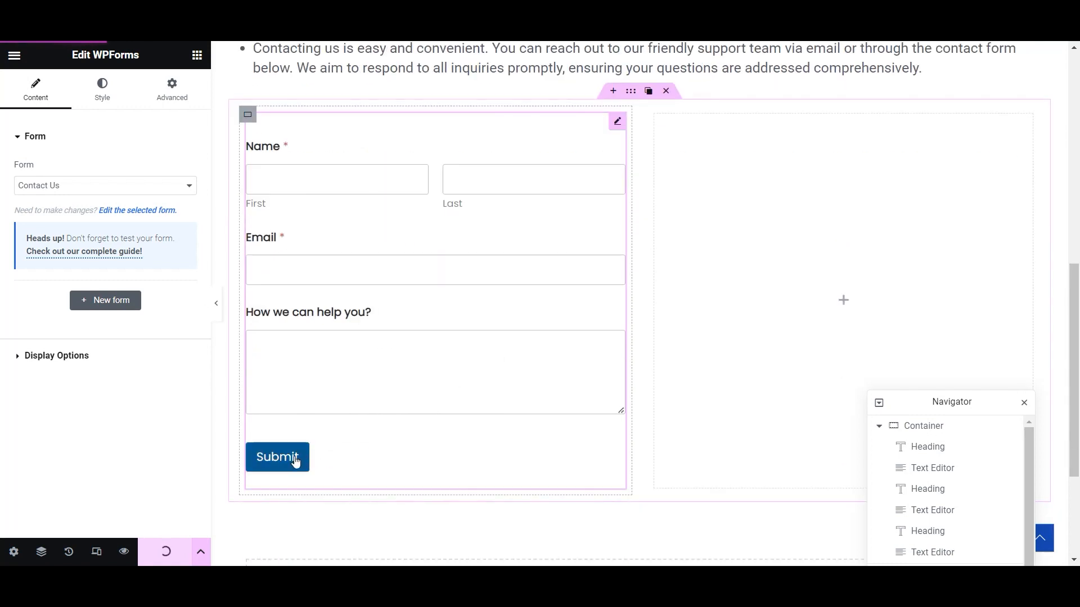
- Style the form's Submit button with border radius 18, background colour 007fff and size Large, and update the page
click(97, 86)
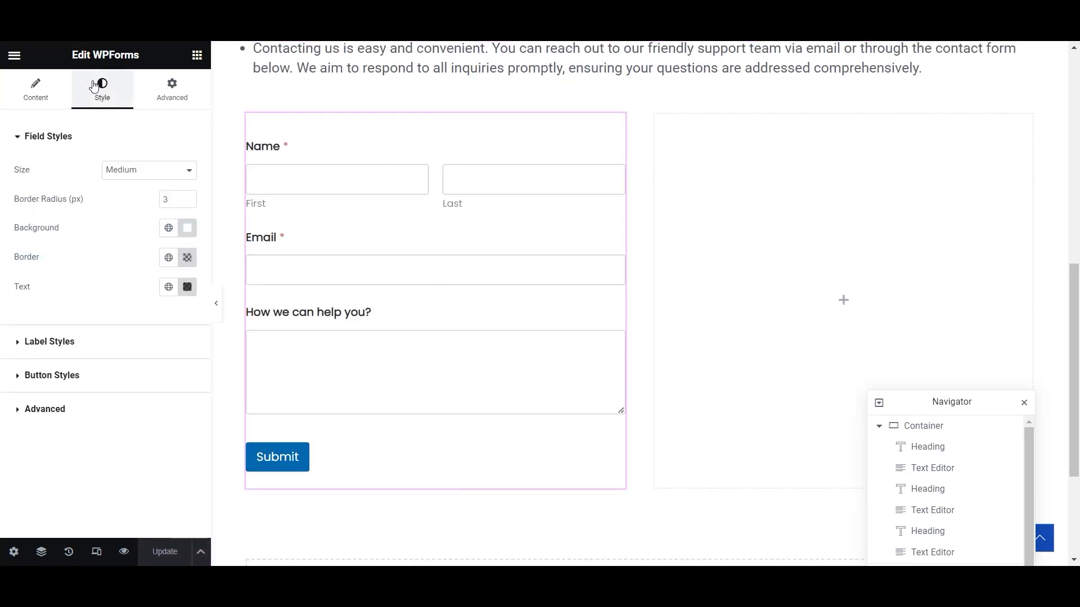
click(21, 377)
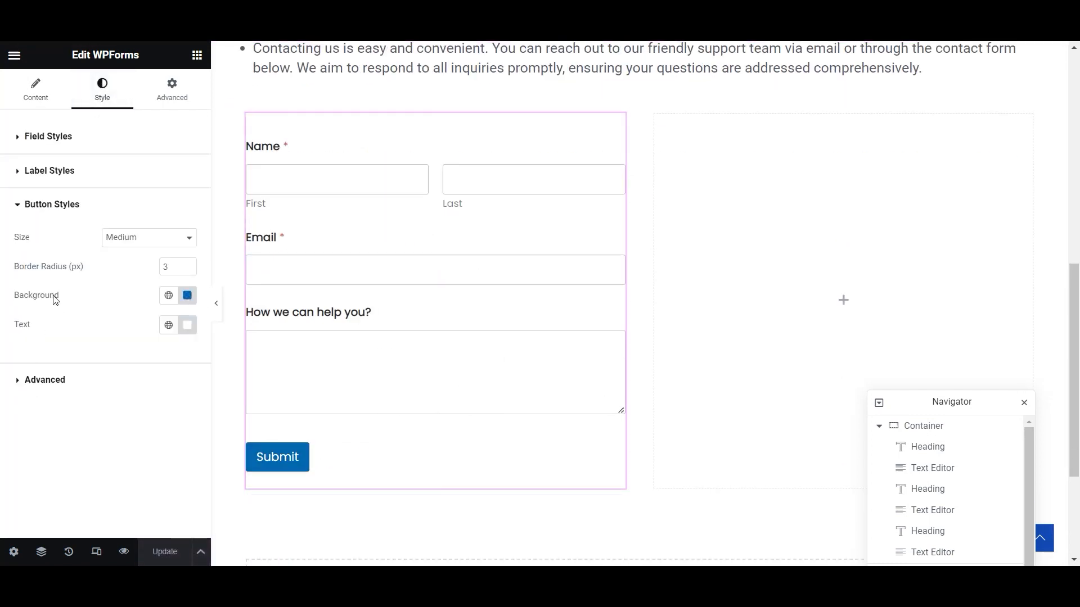
click(188, 265)
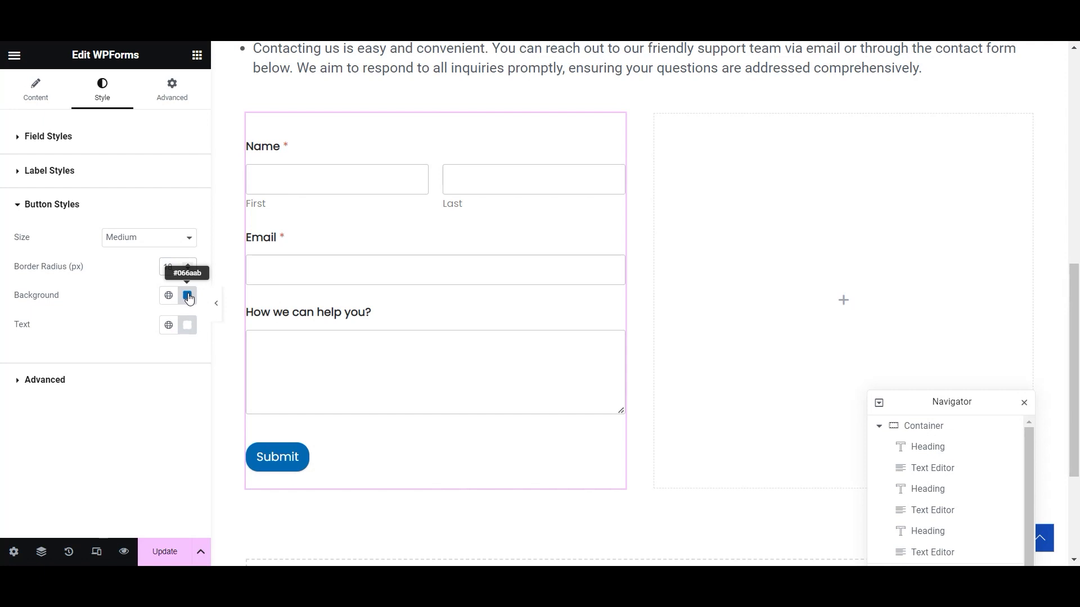
click(188, 296)
text(007fff)
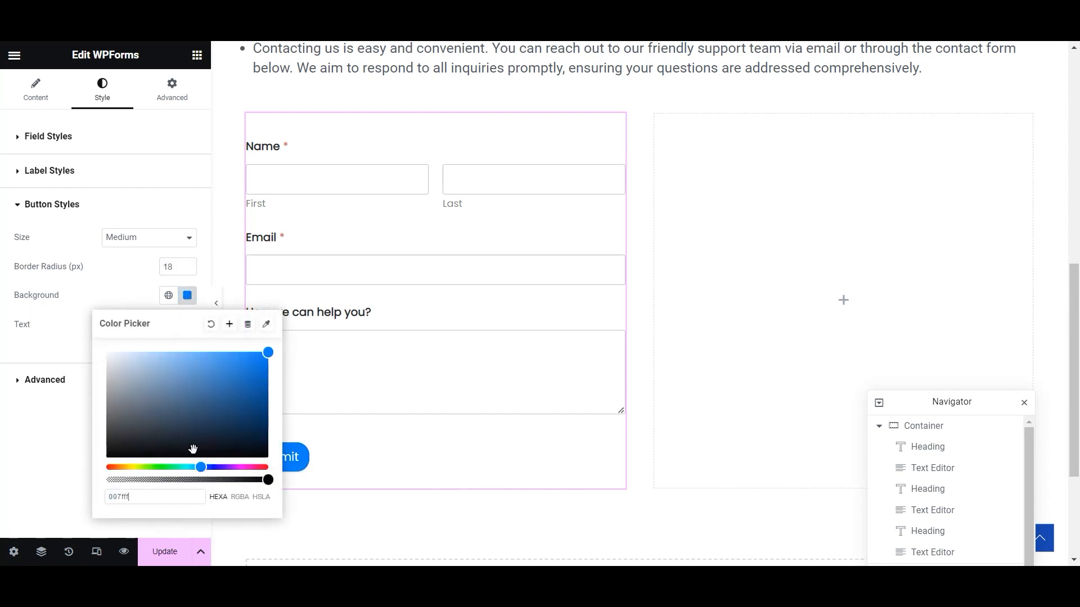
click(44, 473)
click(149, 237)
click(138, 275)
click(164, 551)
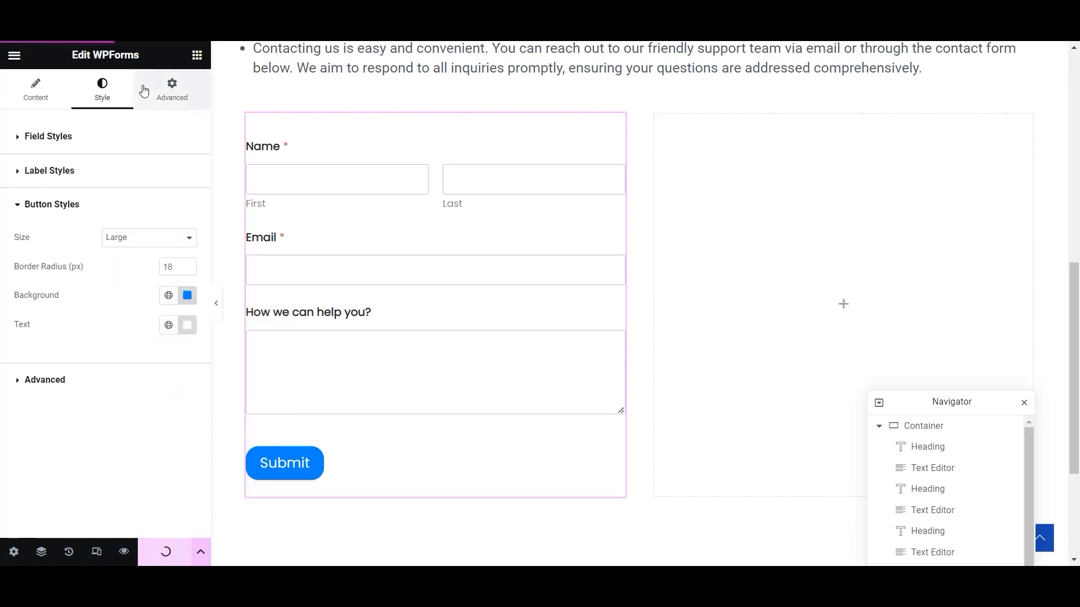
- Set the form widget's padding to 0 and its margin to 20 px on all sides
click(172, 89)
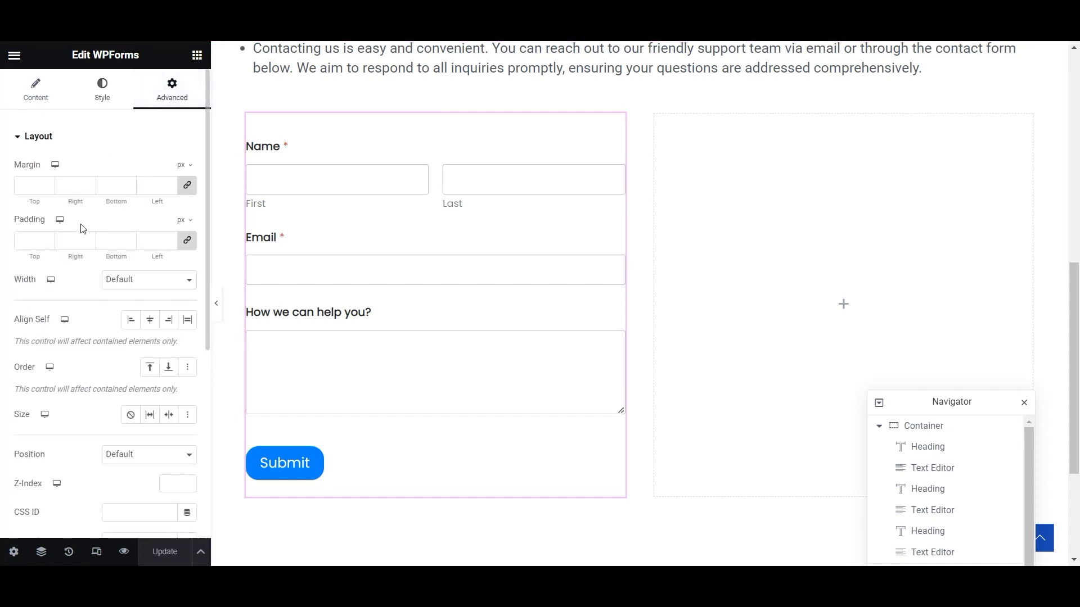
click(48, 239)
click(48, 239)
click(48, 239)
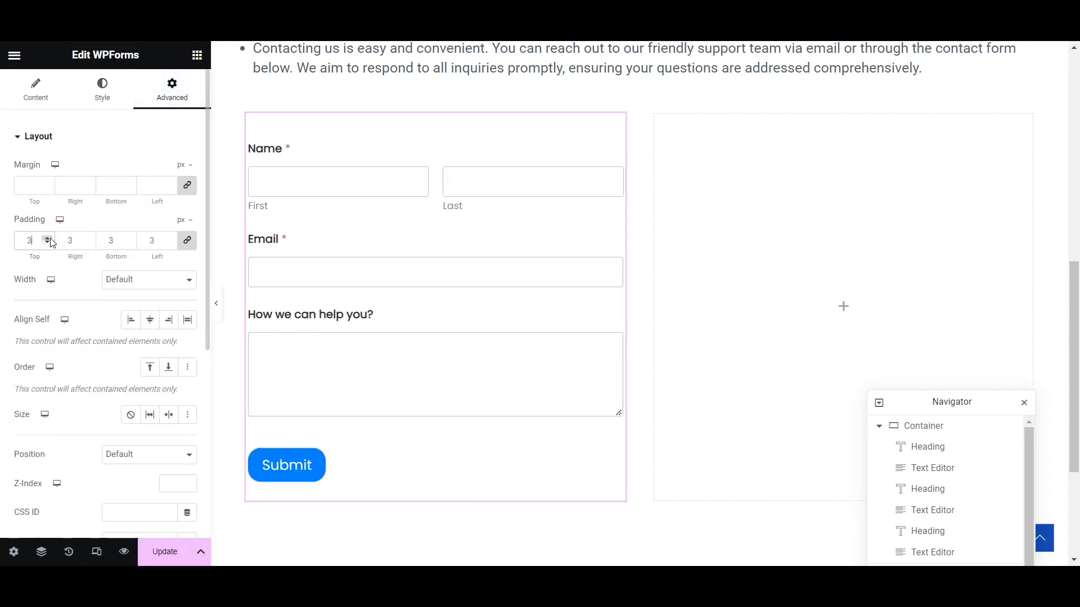
click(49, 243)
click(48, 243)
click(48, 243)
click(48, 182)
click(48, 183)
click(49, 183)
click(48, 183)
click(48, 183)
click(49, 182)
click(49, 183)
click(49, 182)
click(49, 183)
click(48, 183)
click(49, 183)
click(48, 183)
click(49, 183)
click(48, 183)
click(49, 183)
click(48, 183)
click(49, 183)
click(48, 183)
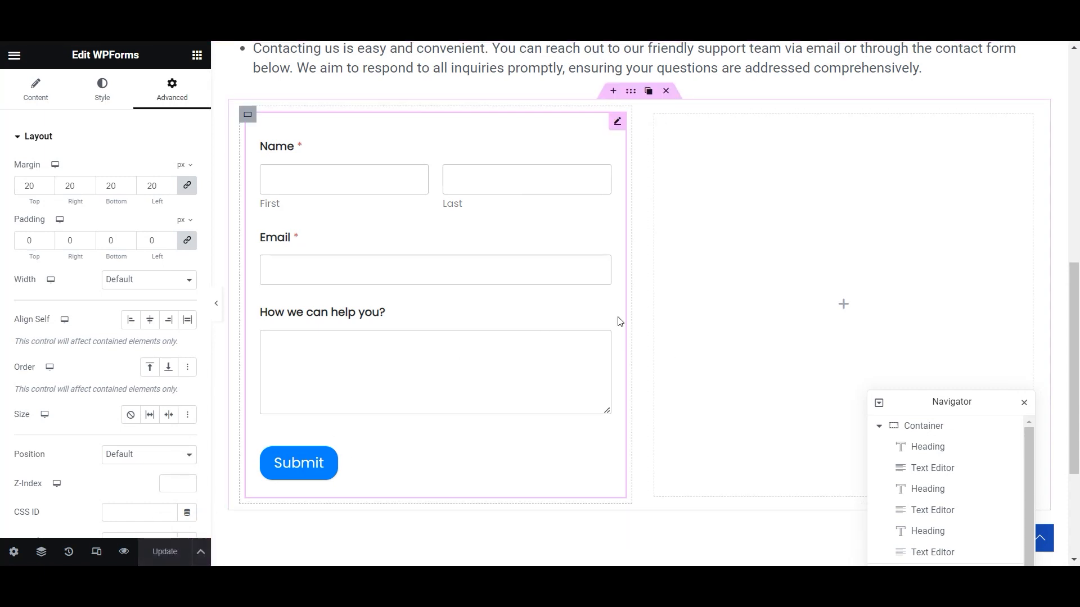
- Add a heading reading "Do not Hesitate to contact" to the empty second inner container
scroll(530, 357, up, 10)
scroll(533, 357, down, 6)
scroll(540, 361, up, 4)
scroll(541, 361, up, 3)
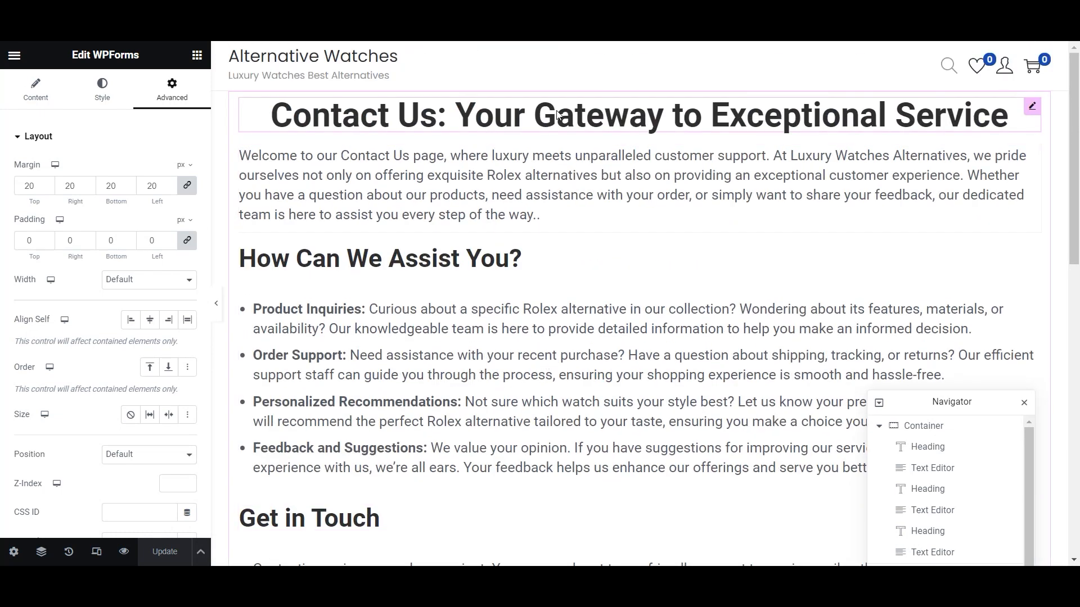
scroll(557, 225, down, 7)
click(563, 264)
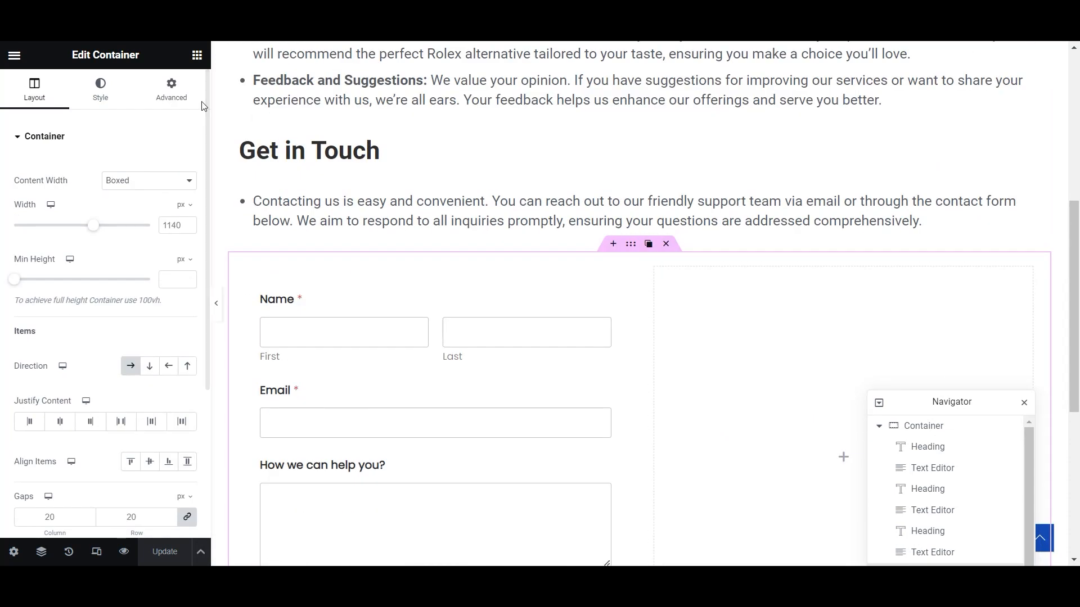
click(197, 54)
drag(65, 379, 788, 458)
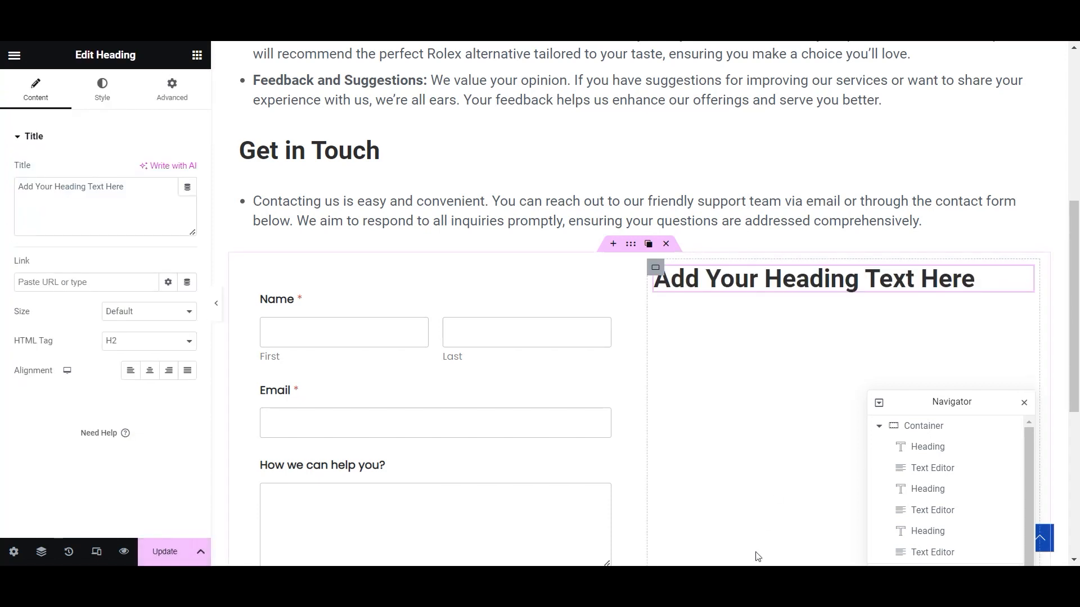
drag(134, 186, 3, 187)
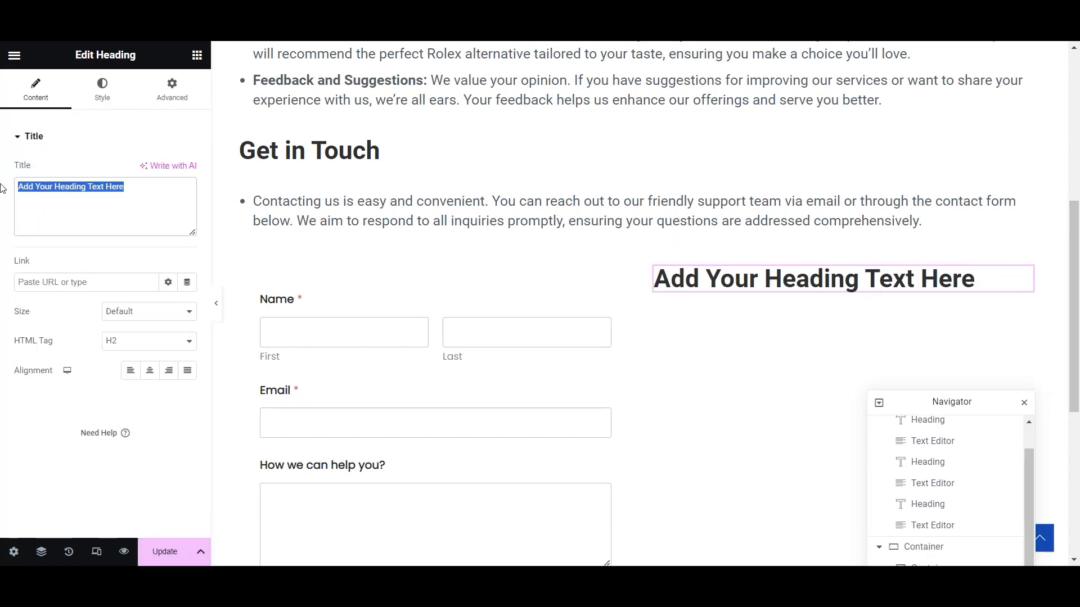
text(Do not Hesitate to contact)
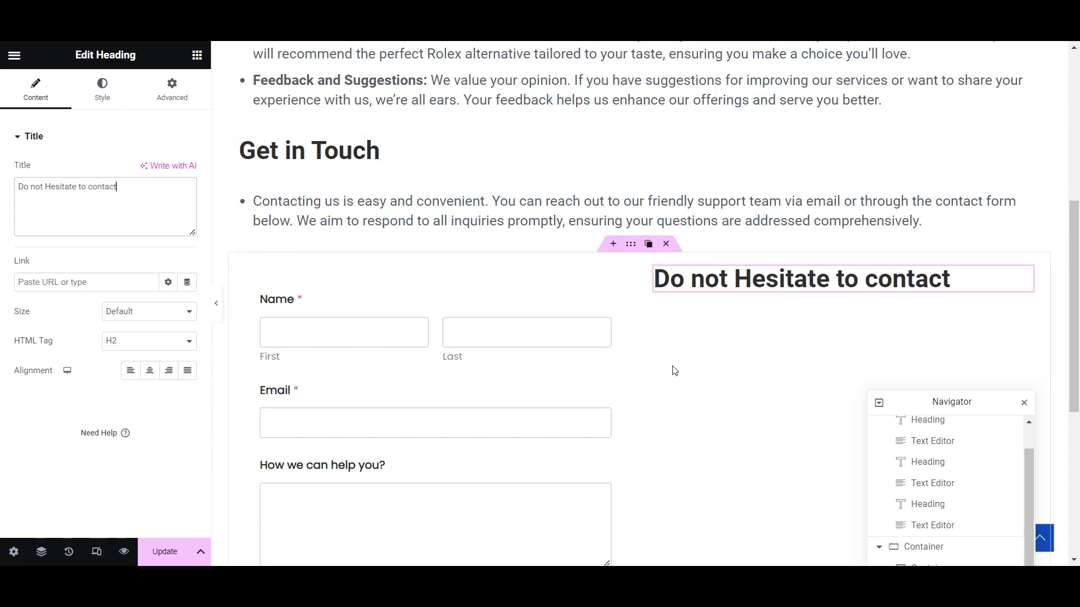
- Add an image widget to the second inner container and upload the "Contact us" picture with alt text beginning "Contact luxury Watches"
click(197, 55)
drag(154, 383, 846, 301)
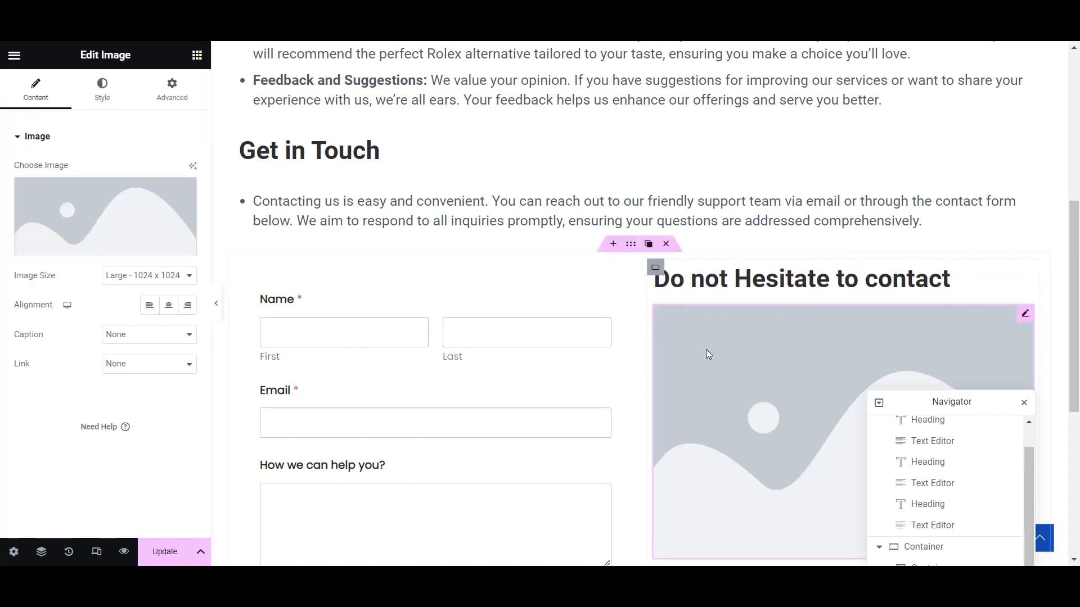
click(96, 241)
click(315, 506)
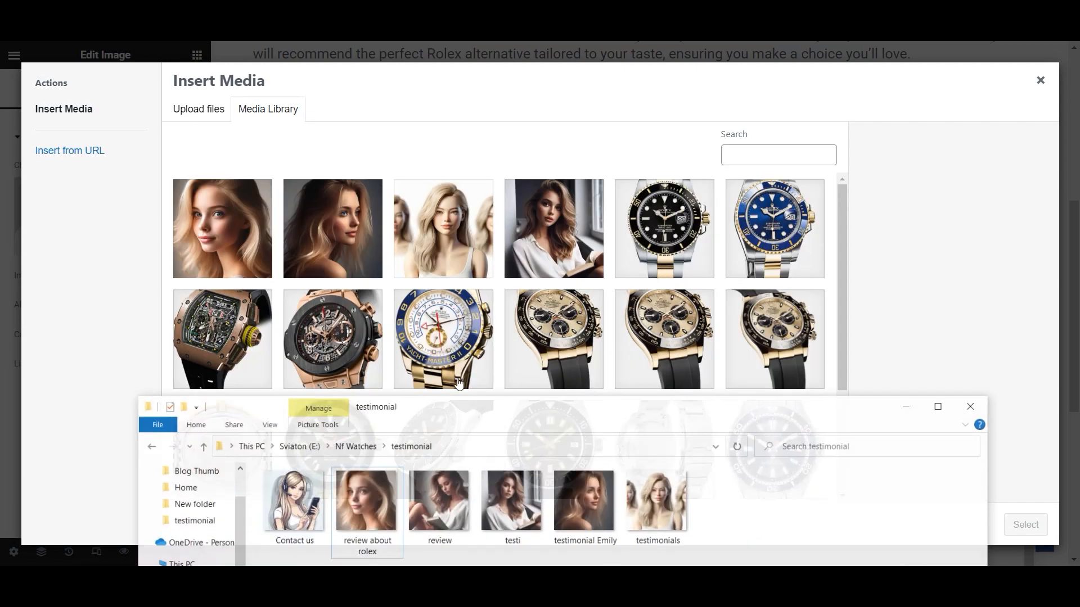
drag(293, 497, 431, 312)
click(963, 313)
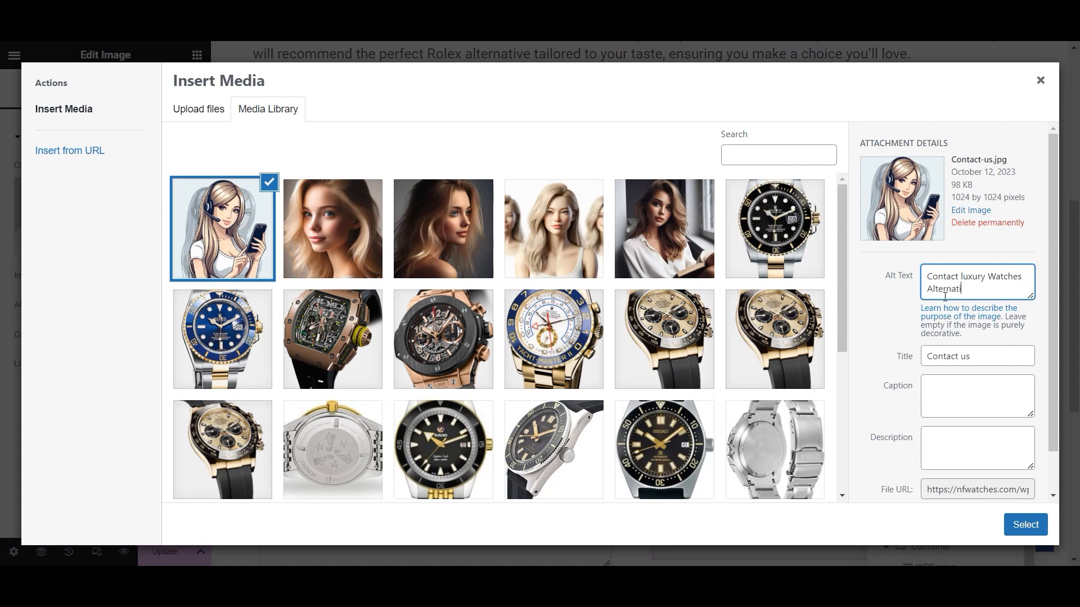
click(1025, 525)
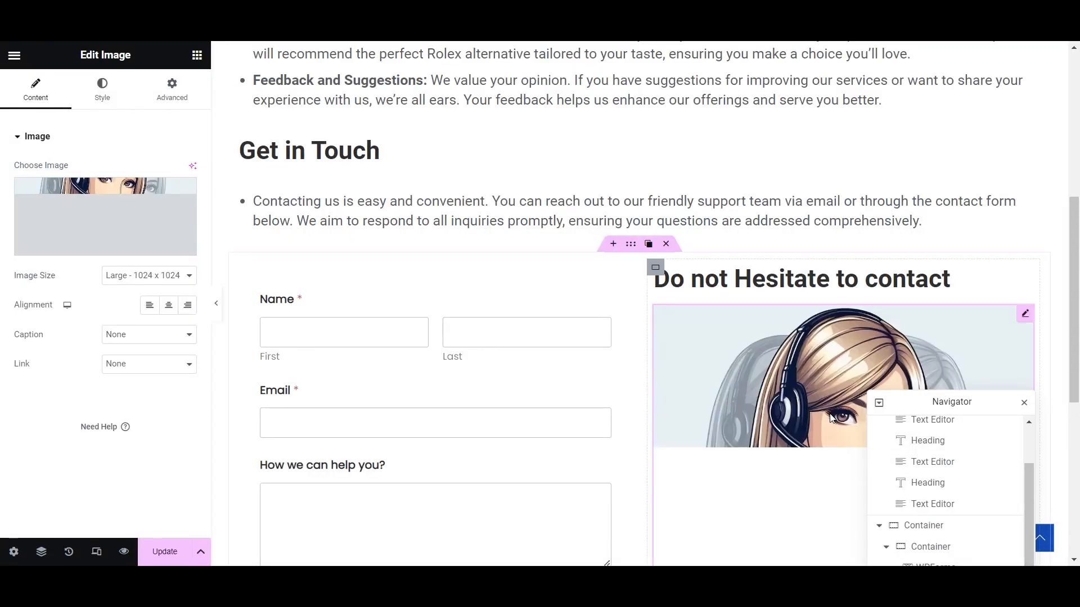
scroll(719, 253, down, 5)
scroll(814, 265, up, 4)
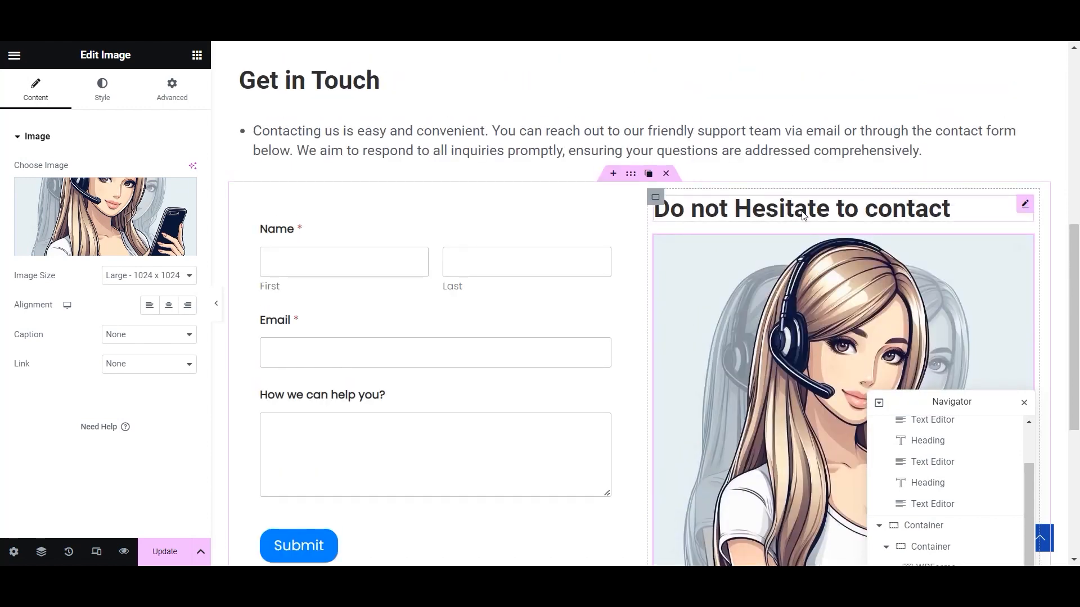
- Delete the "Do not Hesitate to contact" heading above the image
right_click(1024, 204)
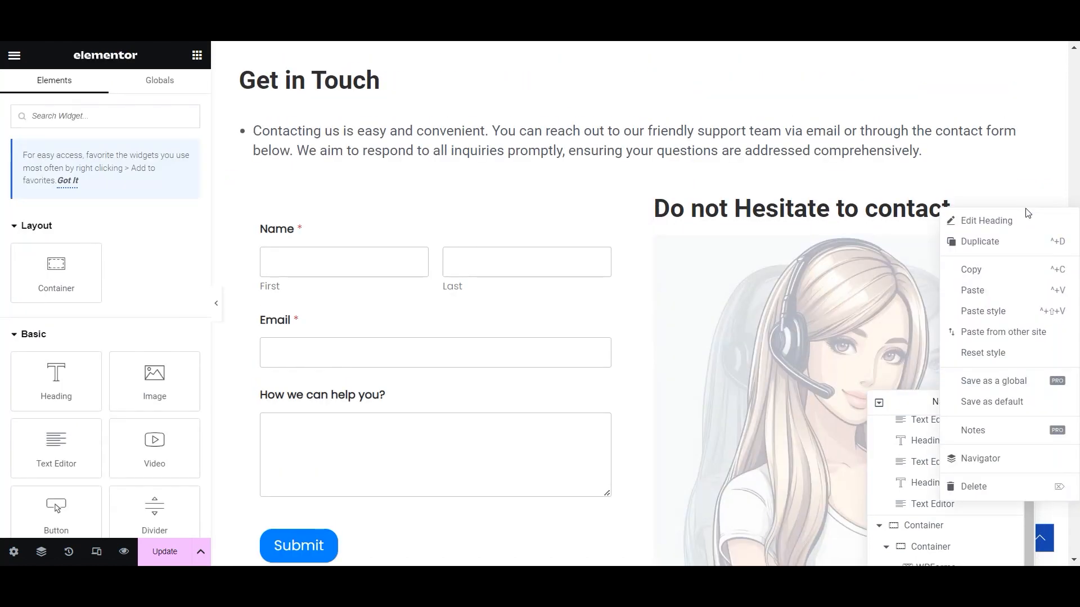
click(711, 198)
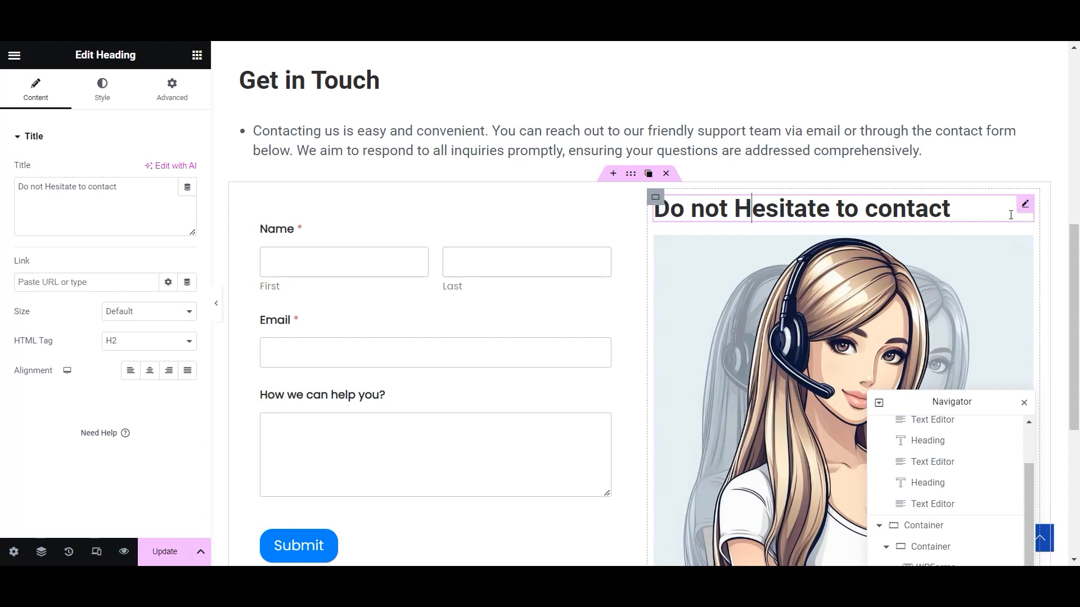
click(992, 208)
scroll(913, 215, up, 5)
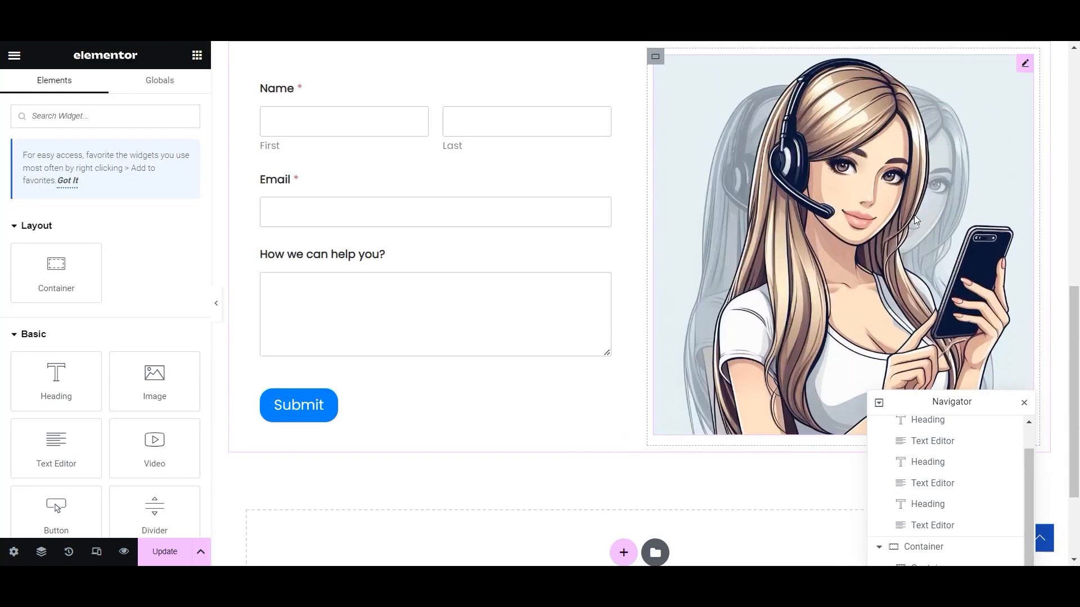
scroll(913, 215, down, 5)
- Update the Contact page to save the form and image section
click(158, 551)
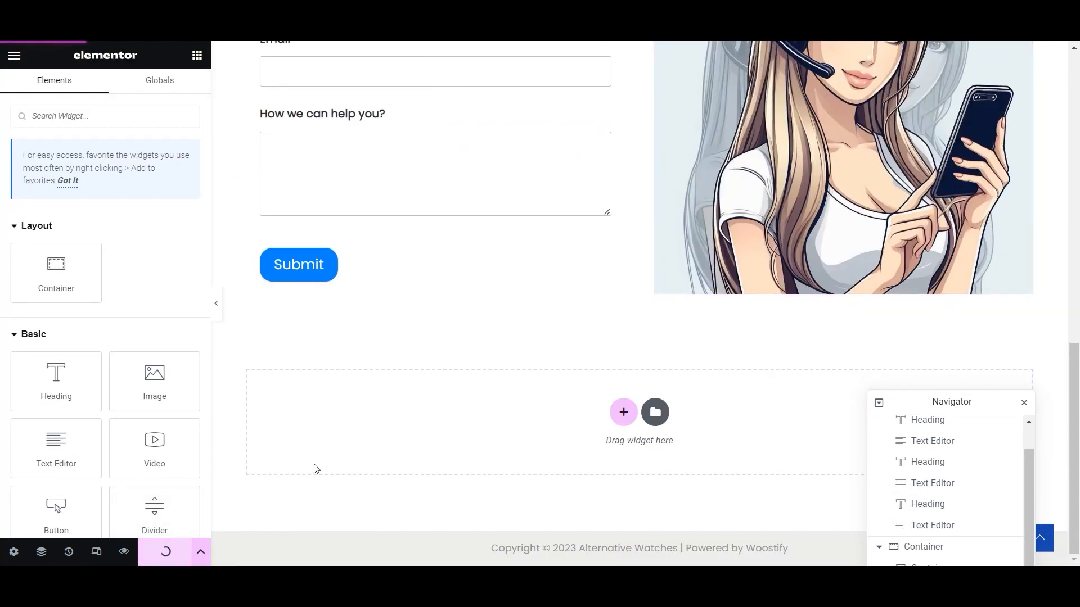
scroll(690, 287, up, 5)
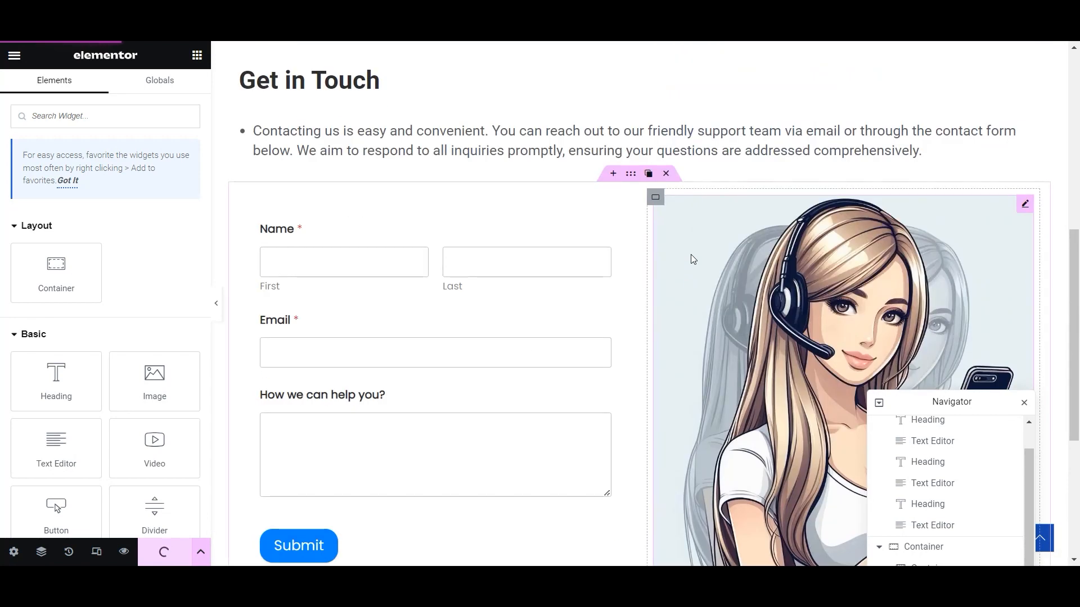
scroll(690, 254, down, 5)
scroll(885, 187, up, 10)
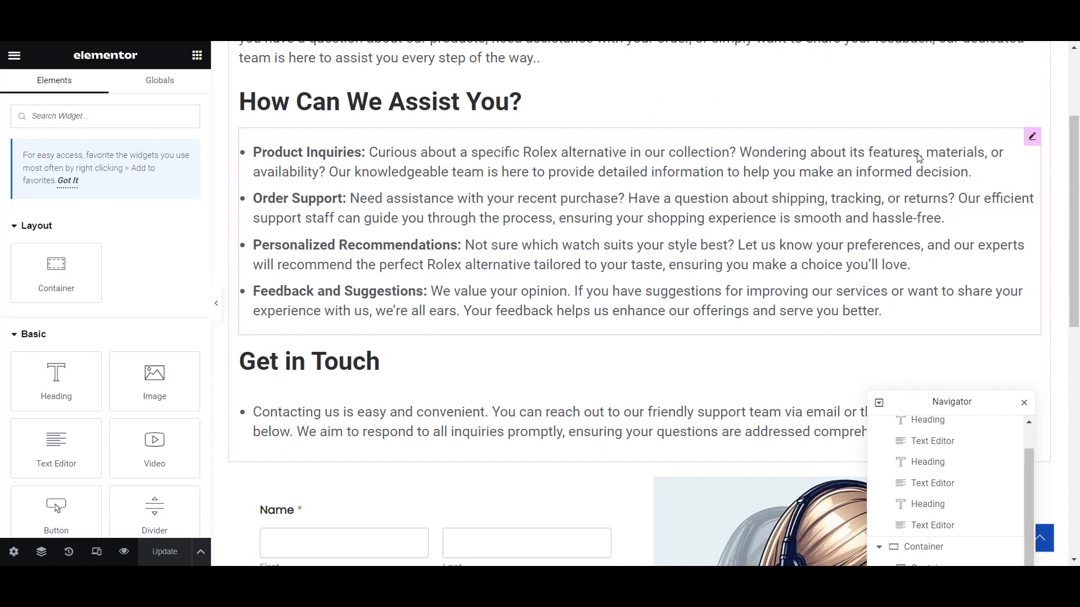
- Preview the page in tablet portrait and mobile portrait modes, checking the layout of the text, contact form and image
click(97, 554)
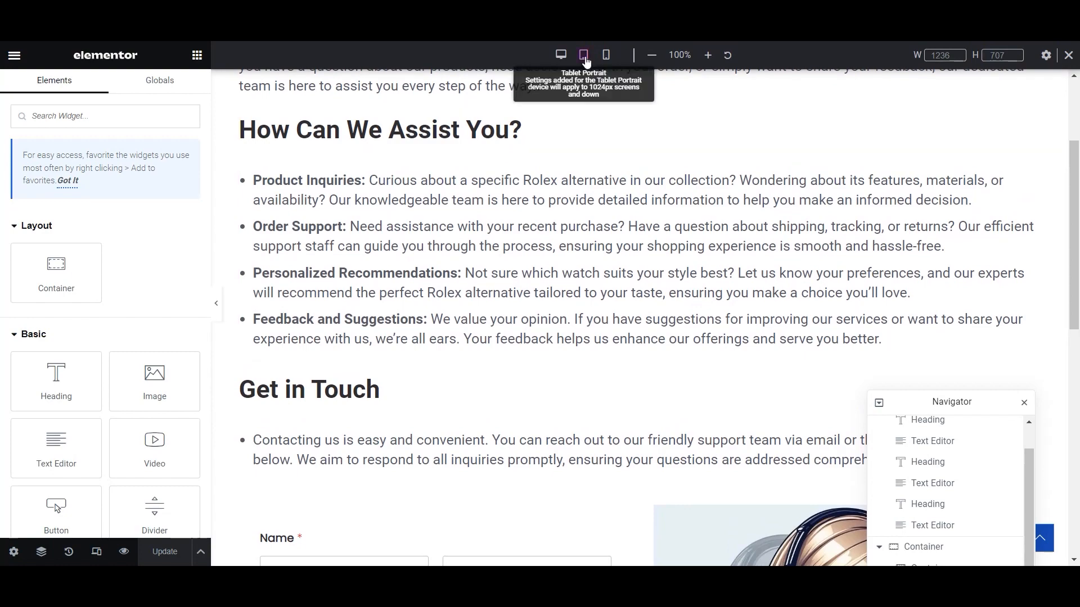
scroll(775, 186, down, 20)
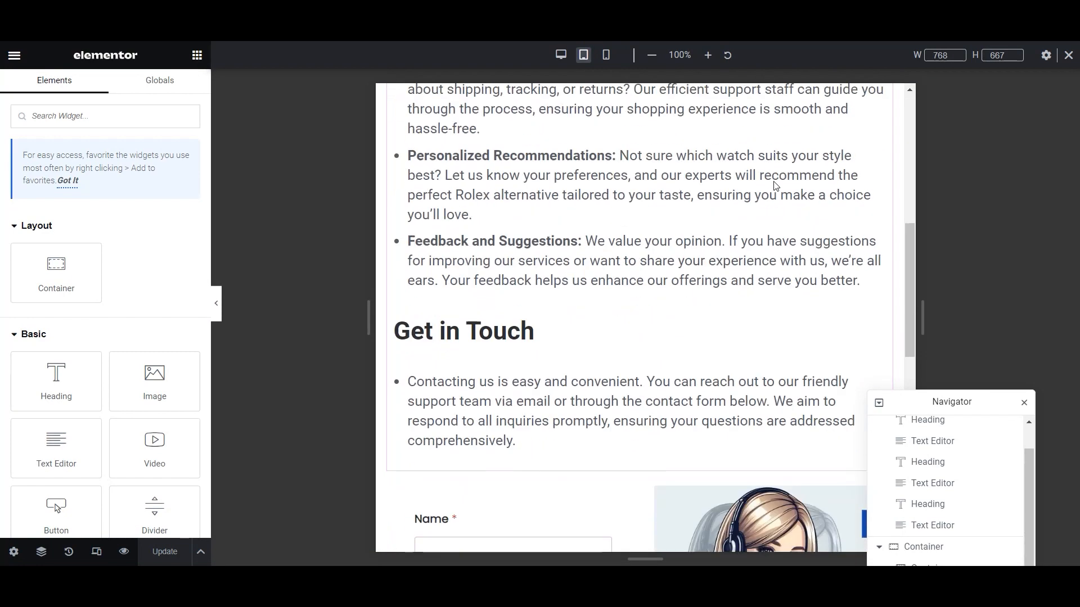
scroll(775, 186, up, 8)
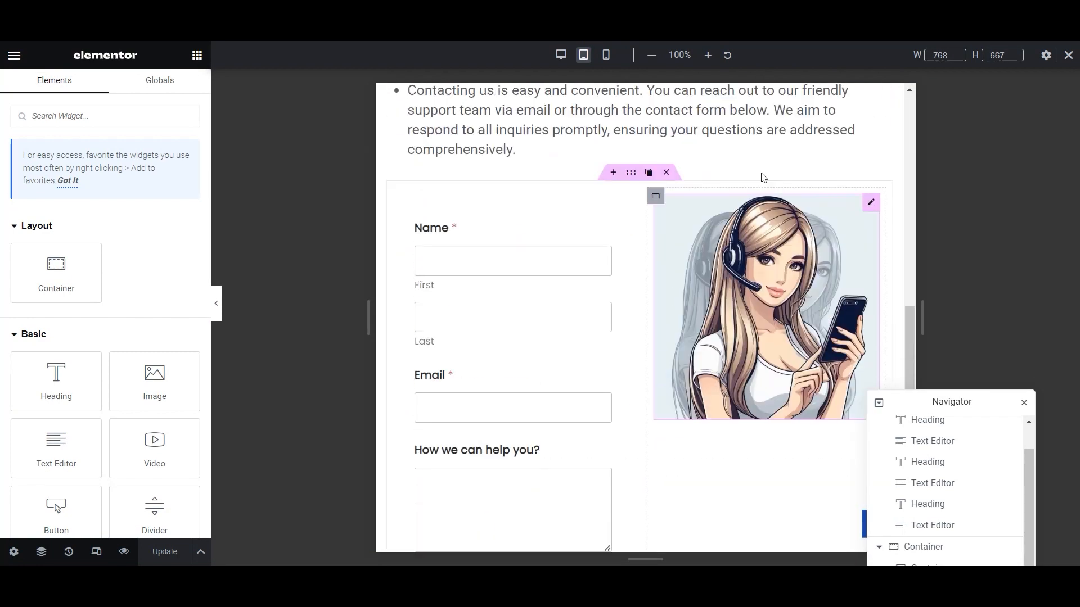
click(605, 55)
scroll(711, 242, up, 10)
scroll(711, 242, down, 15)
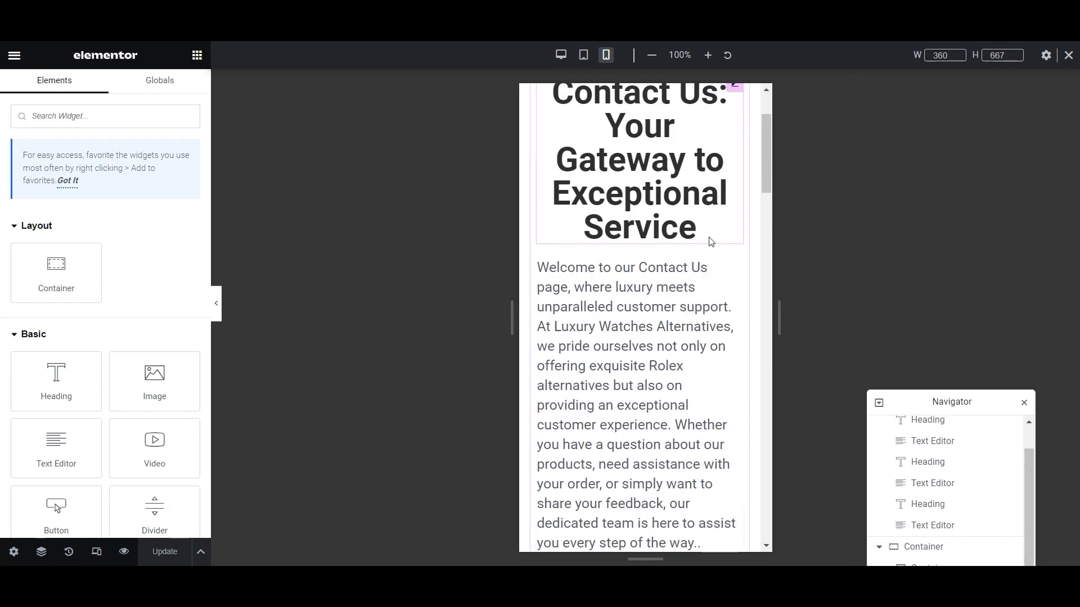
scroll(710, 239, down, 12)
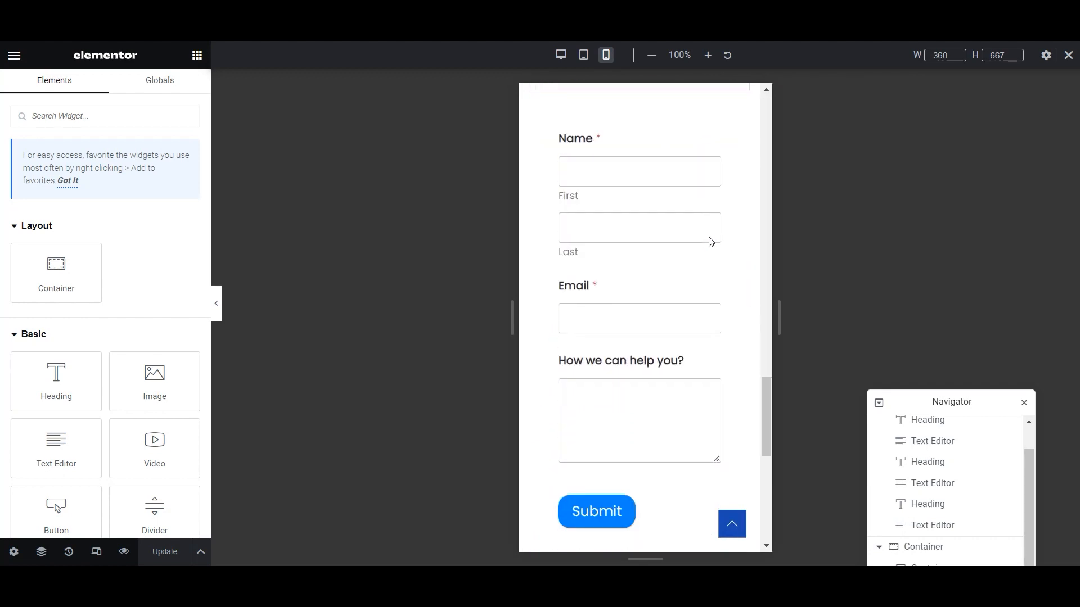
scroll(708, 238, up, 6)
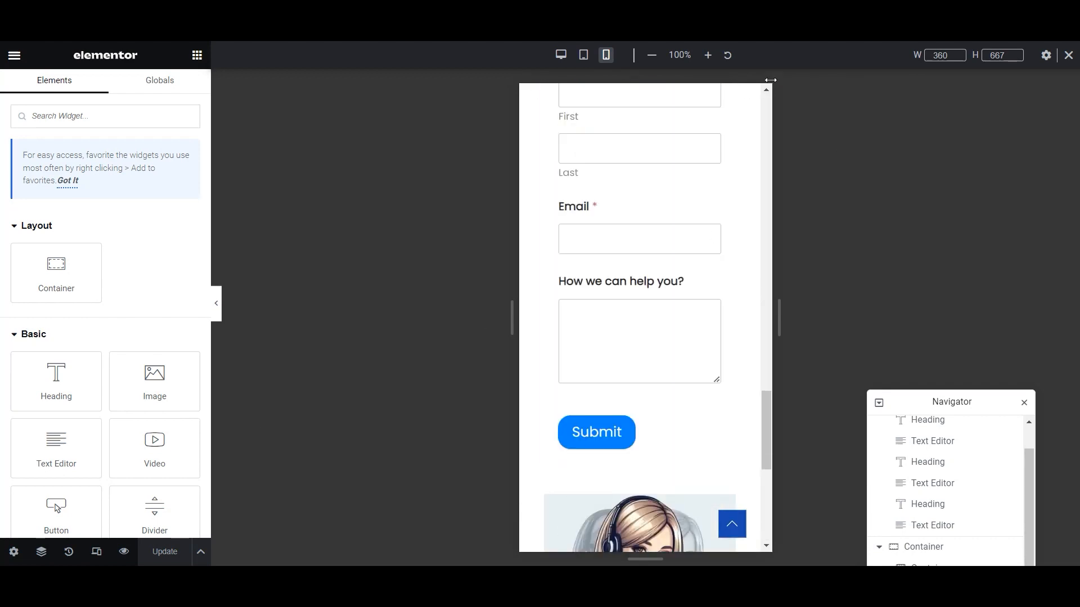
- Return the Contact page to desktop view and copy the three-column reviews container below the Testimonials heading on the homepage
click(561, 54)
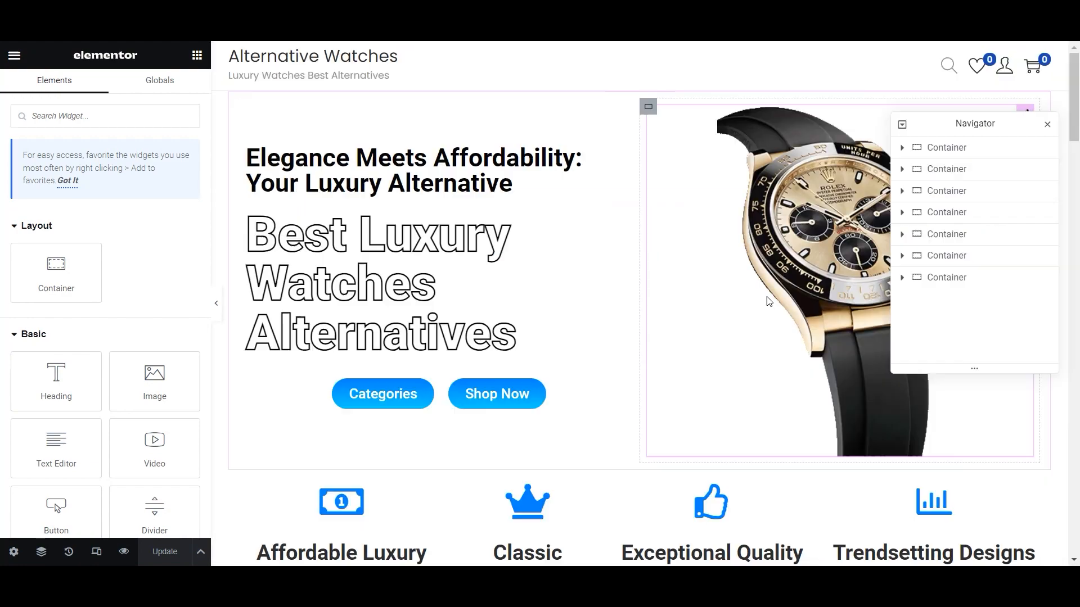
scroll(769, 302, down, 20)
scroll(769, 302, up, 4)
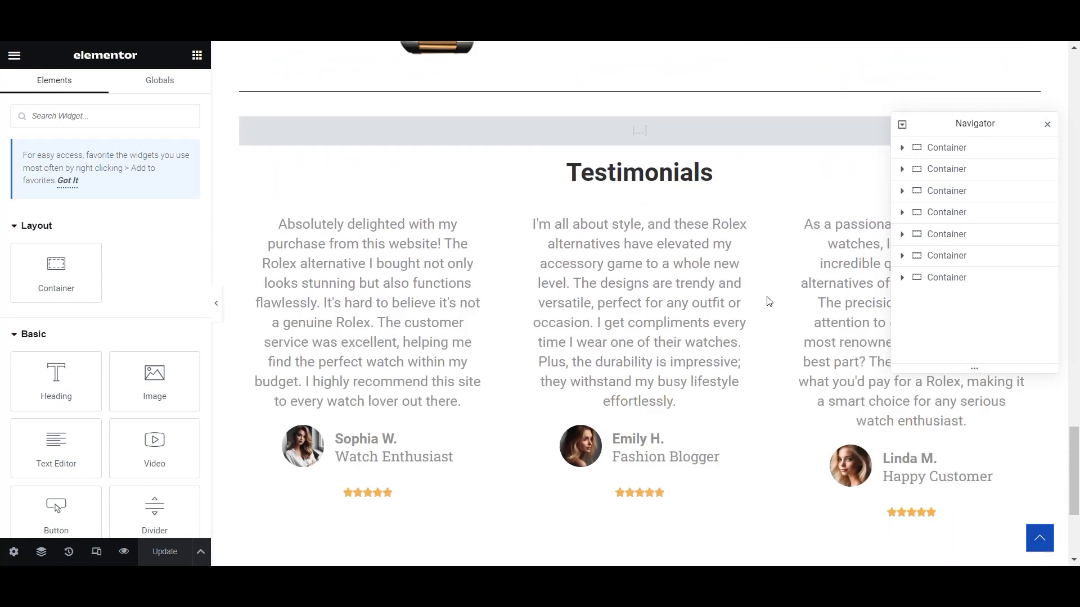
click(631, 237)
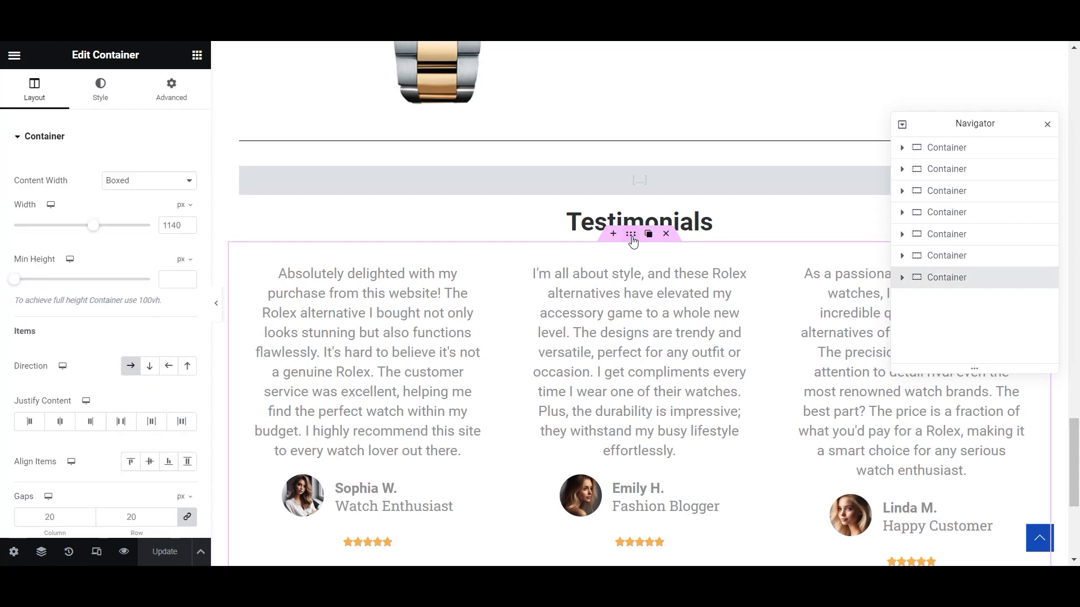
right_click(632, 238)
click(674, 333)
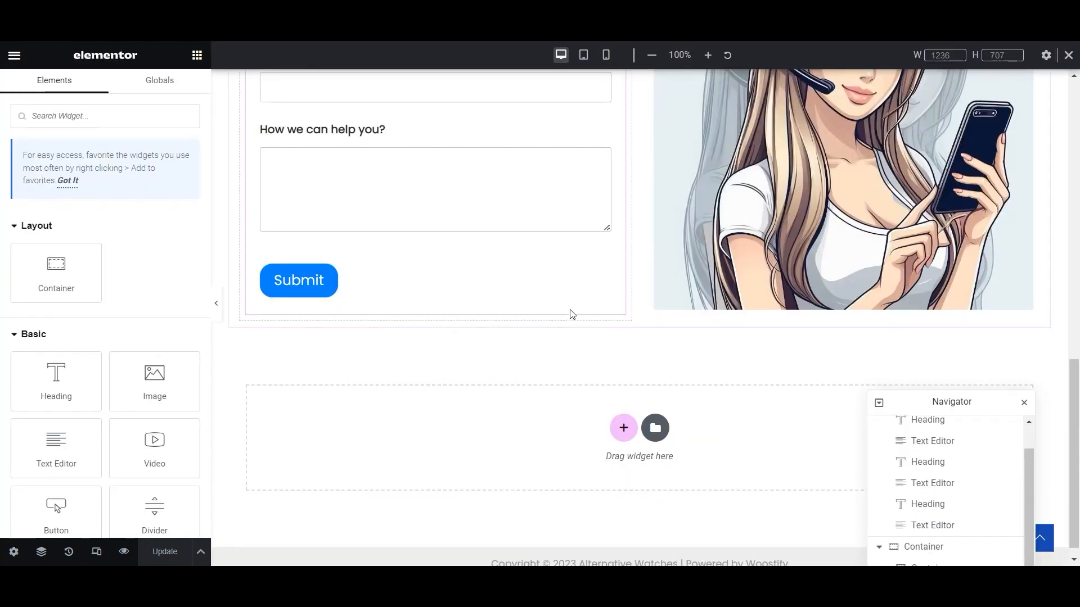
- Paste the copied testimonials container below the contact form and image section, and update the Contact page
right_click(621, 388)
click(653, 399)
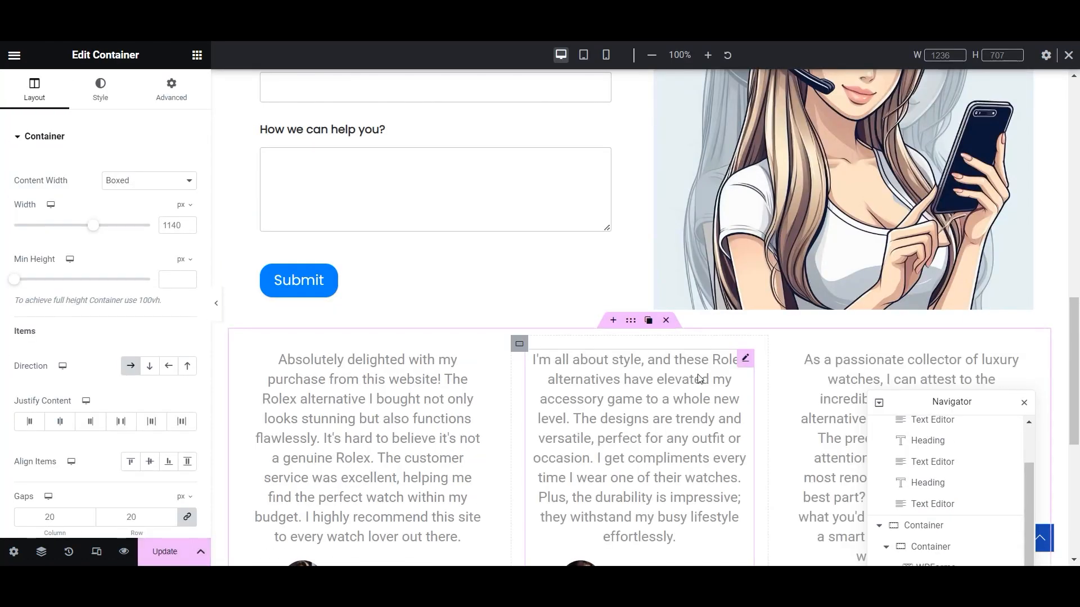
scroll(675, 366, down, 5)
scroll(880, 304, up, 3)
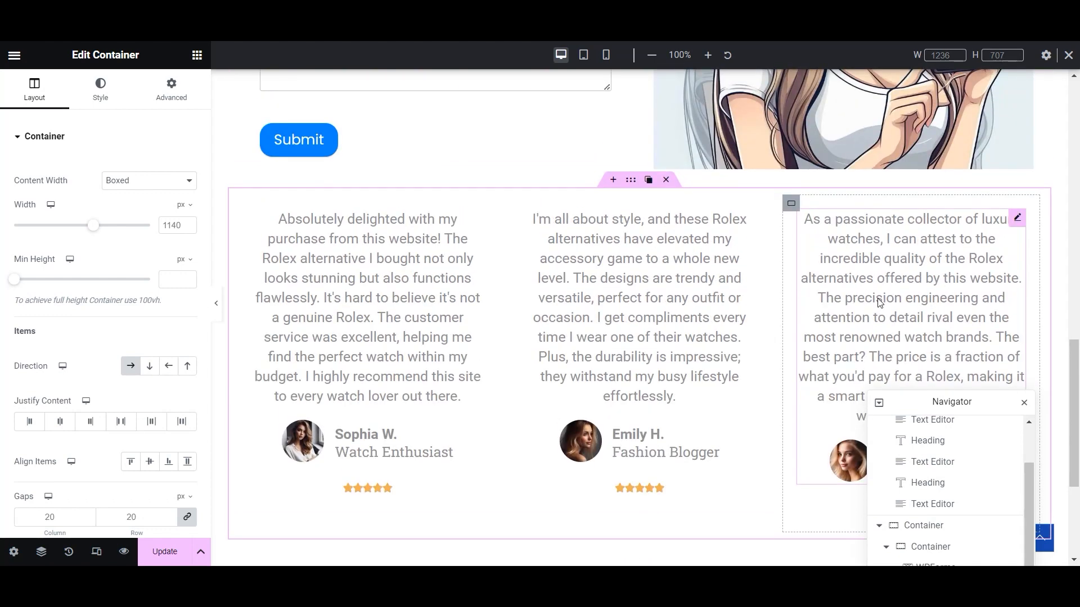
click(164, 551)
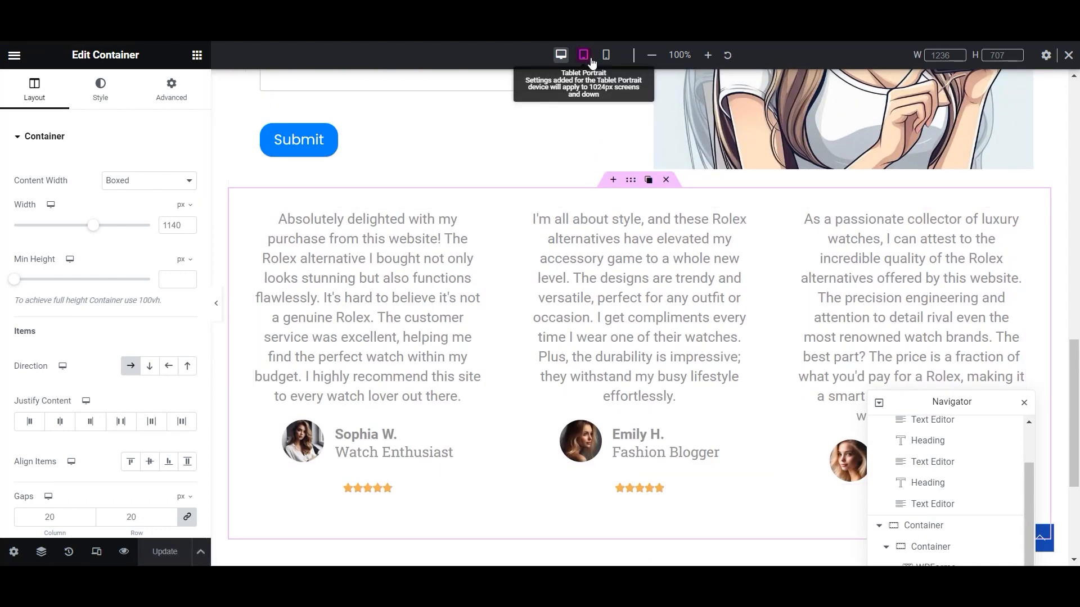
- Preview the Contact page in tablet portrait and mobile portrait modes, checking the layout with the testimonials, and return to desktop view
click(592, 61)
scroll(653, 330, up, 10)
scroll(685, 350, down, 15)
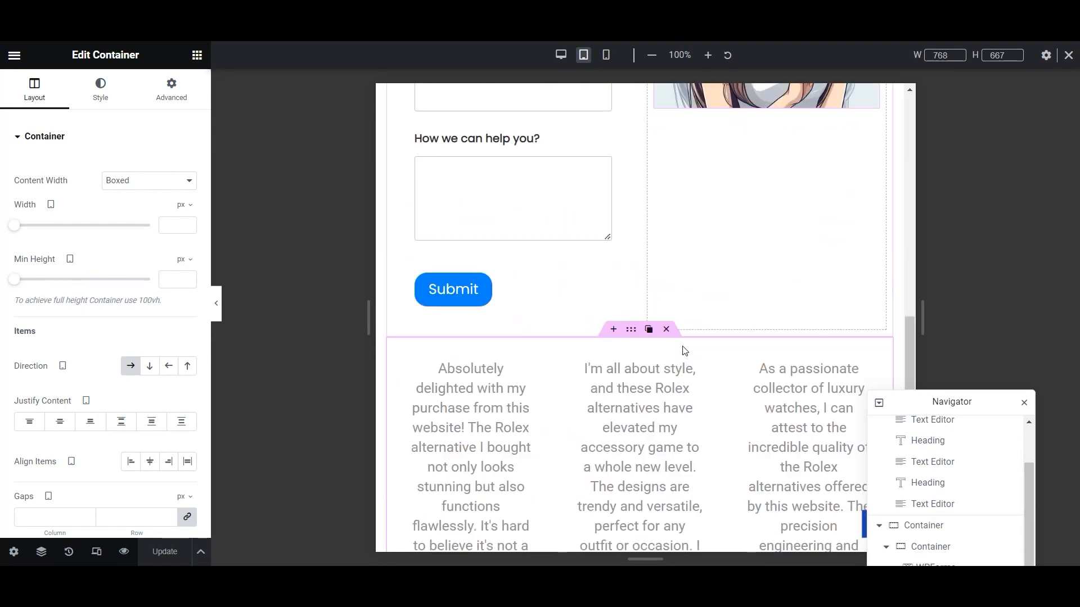
scroll(685, 350, up, 5)
scroll(684, 350, up, 10)
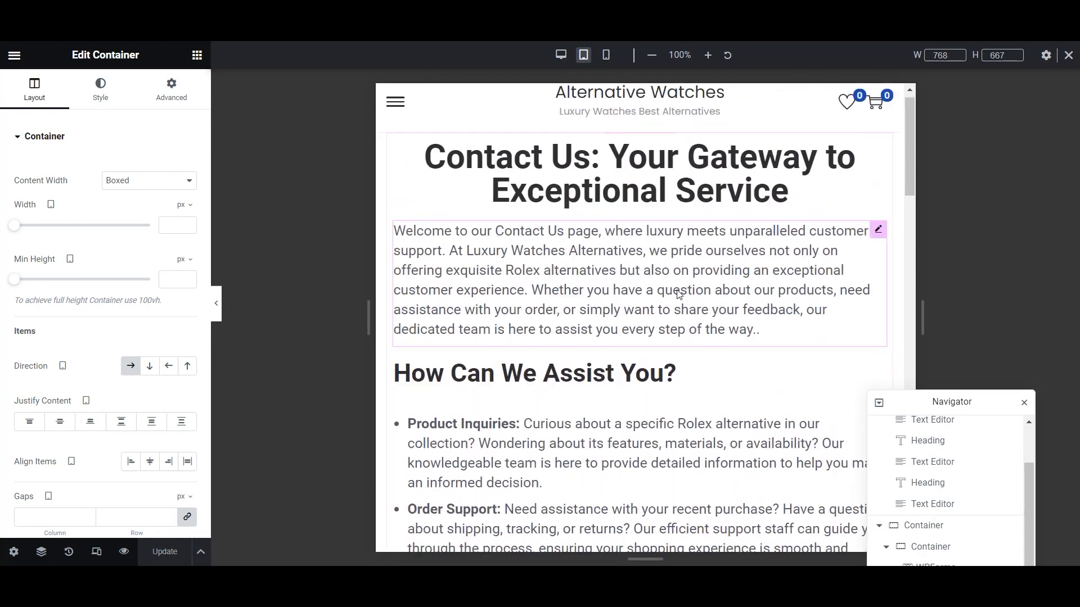
click(606, 55)
scroll(634, 293, down, 10)
scroll(633, 293, down, 10)
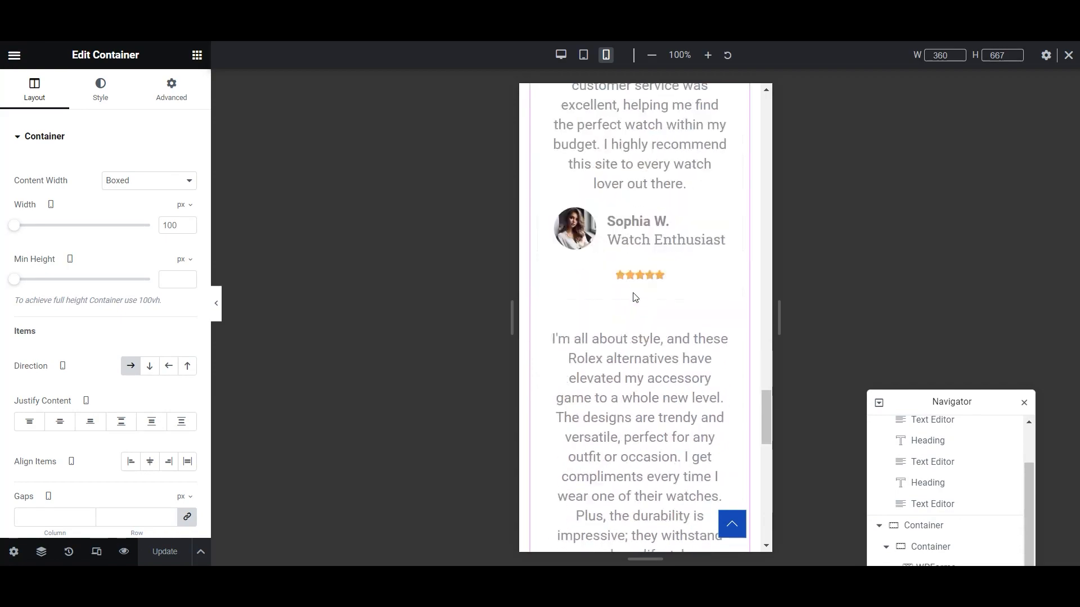
scroll(634, 293, up, 15)
scroll(613, 264, up, 3)
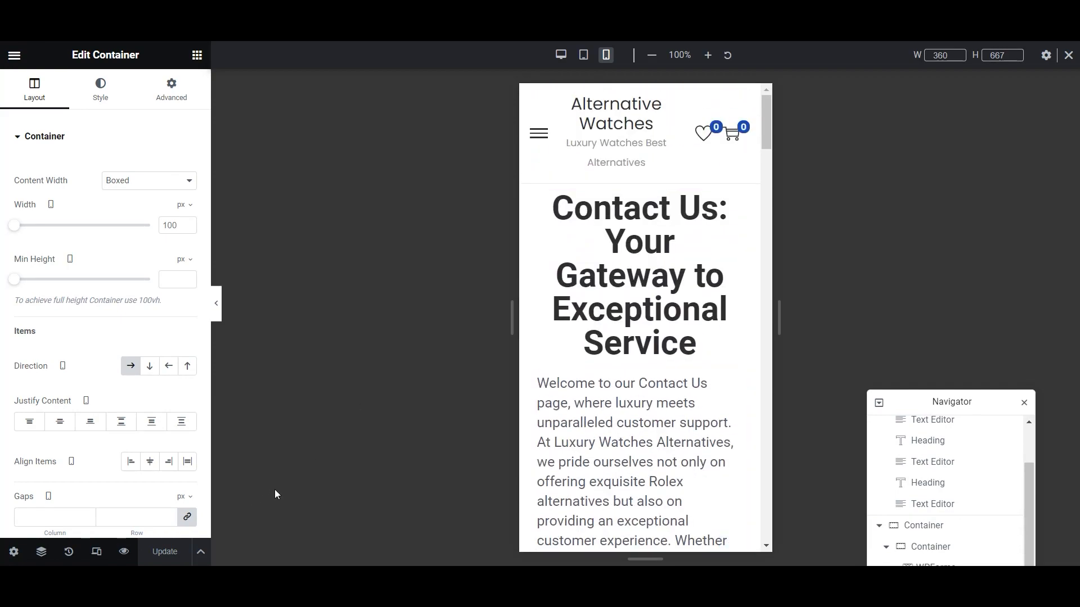
click(561, 54)
scroll(645, 315, down, 10)
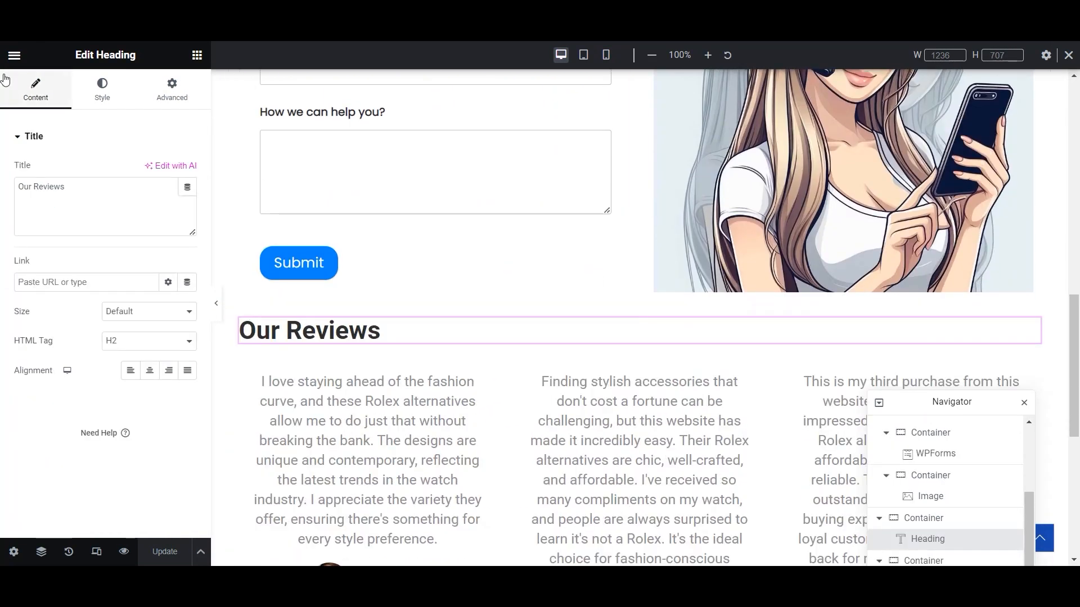
- Exit the Elementor editor for the Contact page and go to the site's list of all pages
click(15, 56)
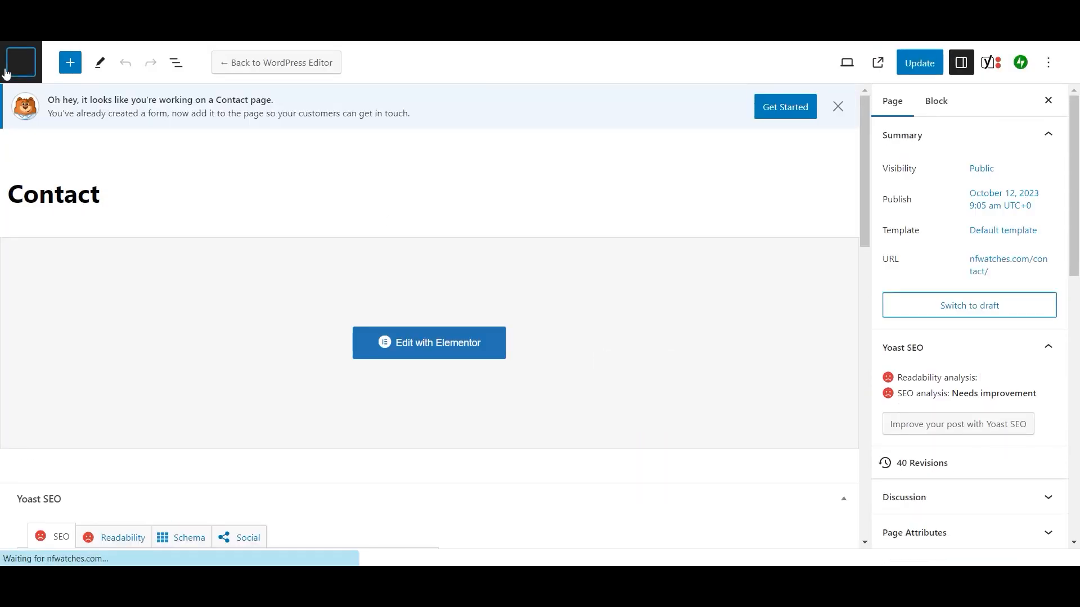
click(5, 72)
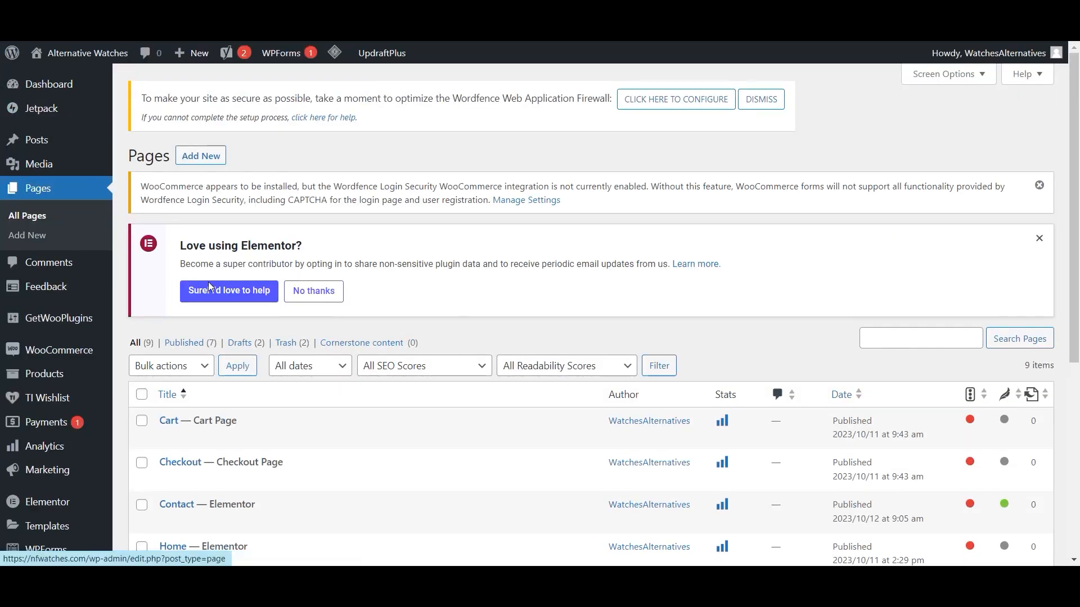
scroll(208, 285, down, 1)
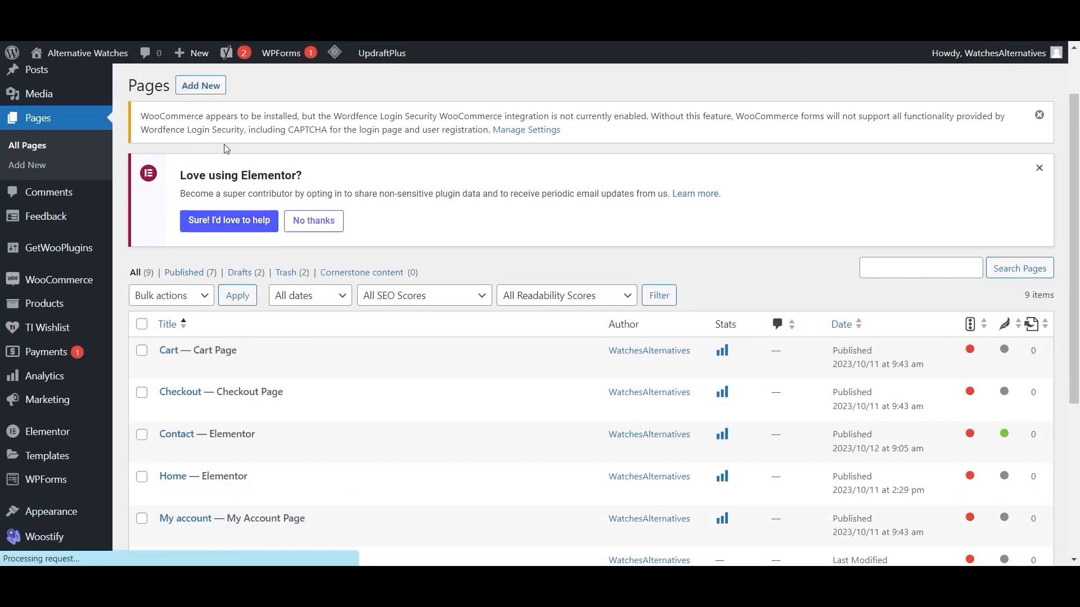
scroll(225, 149, down, 4)
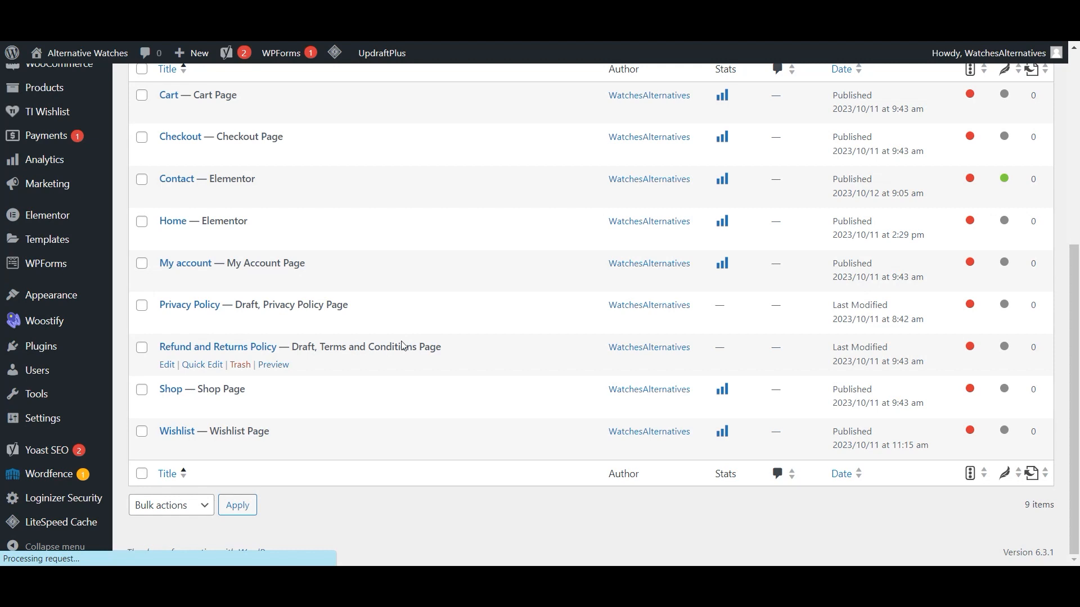
- Title the new page "Blog" and set its Yoast SEO slug to "blog"
text(Blog)
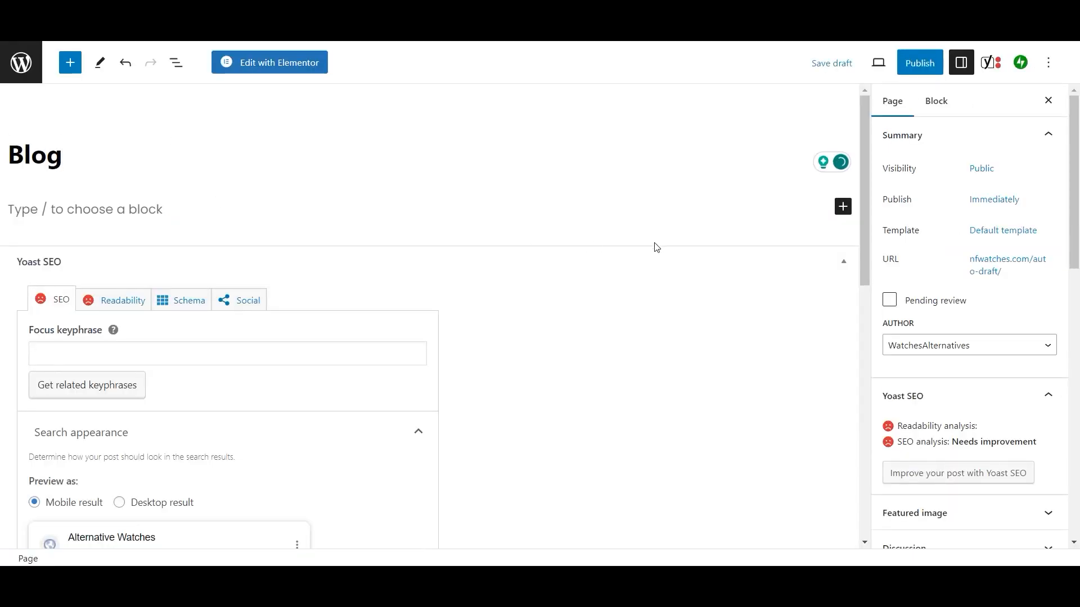
scroll(656, 248, down, 5)
click(65, 395)
text(blo)
click(668, 224)
- Enter "Blog" as the page's meta description and publish the page
click(84, 476)
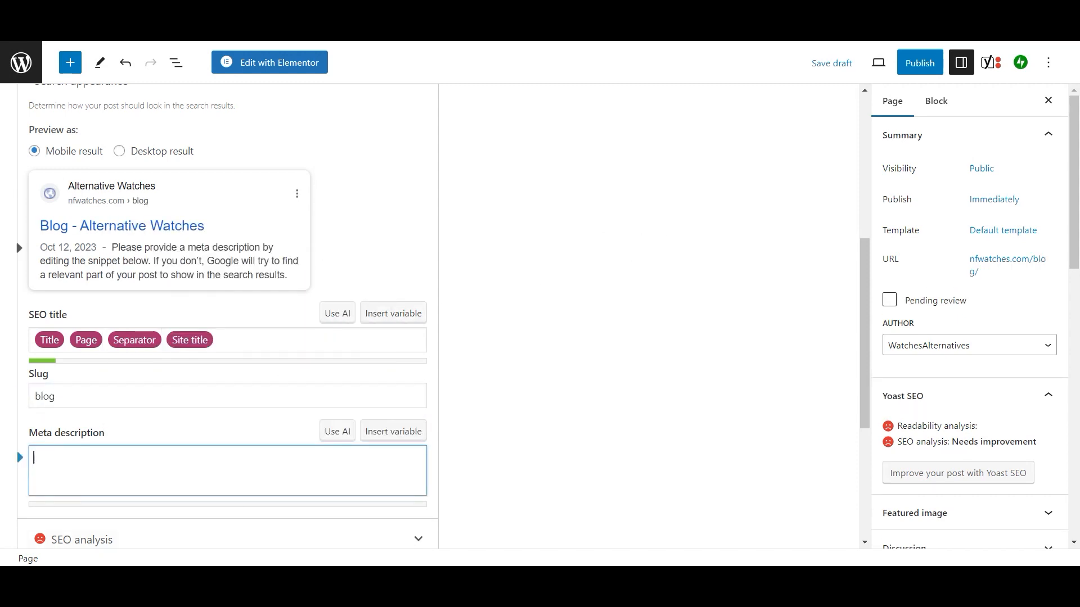
text(Blo)
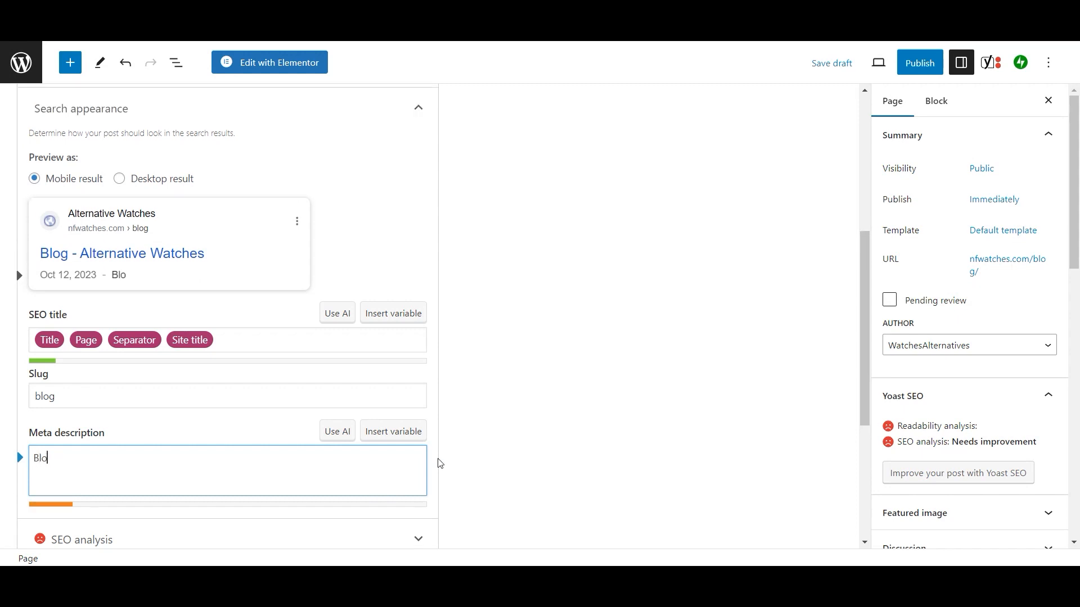
click(628, 577)
click(931, 410)
text(g)
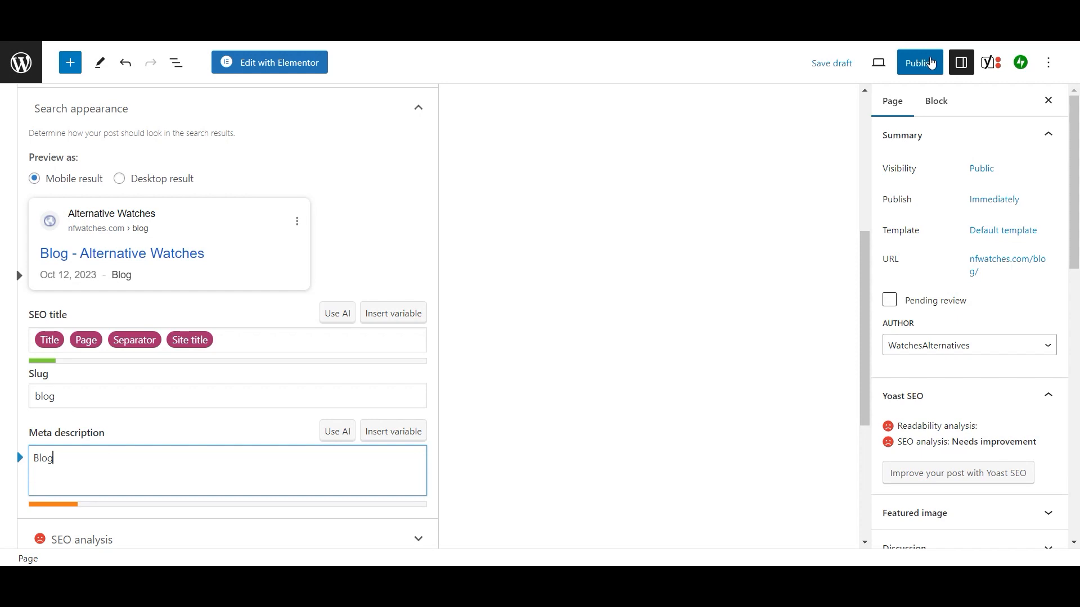
click(920, 62)
click(933, 62)
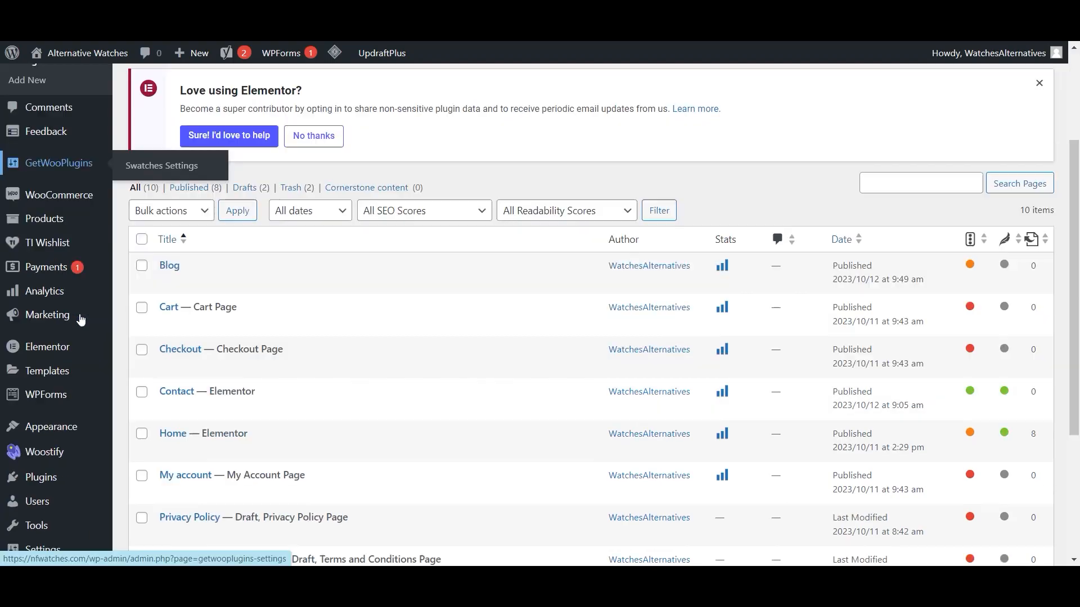
- Look through the site's General and Writing settings, including the default post category and post format options
scroll(79, 314, down, 3)
mouse_move(43, 418)
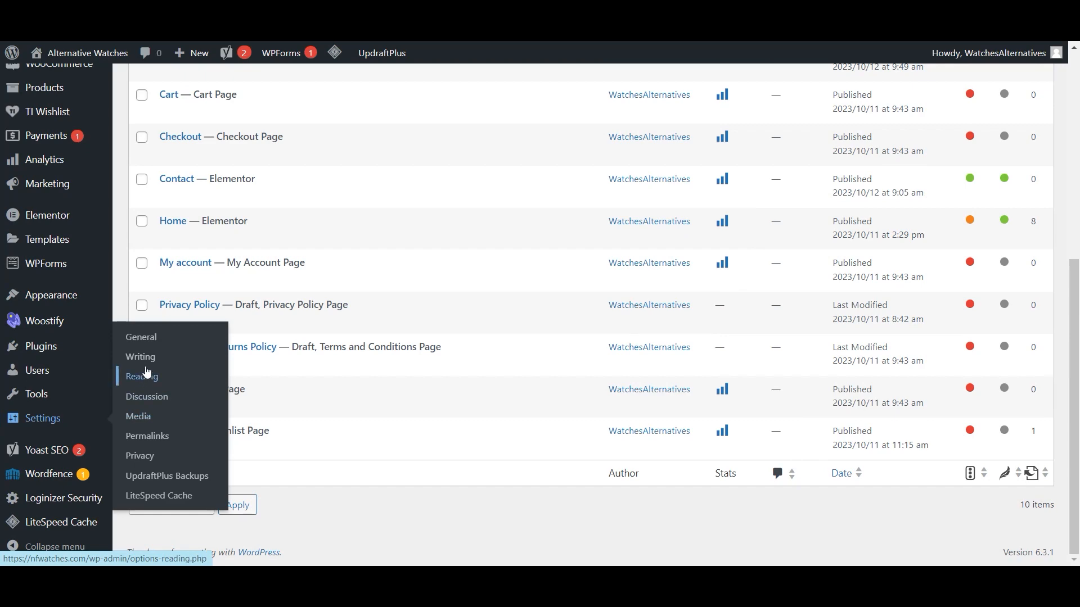
click(152, 339)
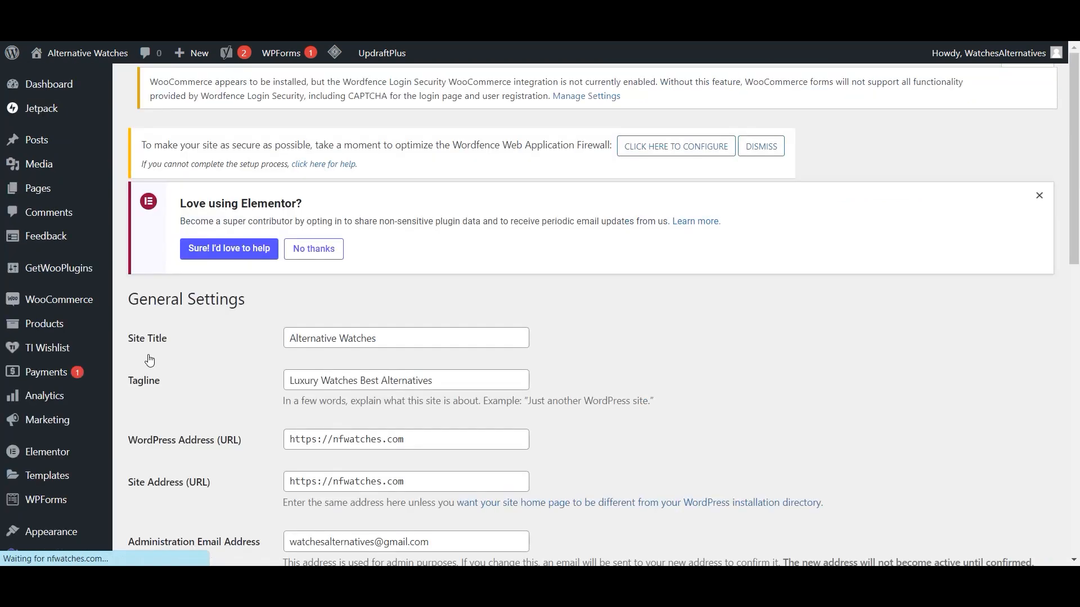
mouse_move(61, 348)
scroll(62, 347, down, 6)
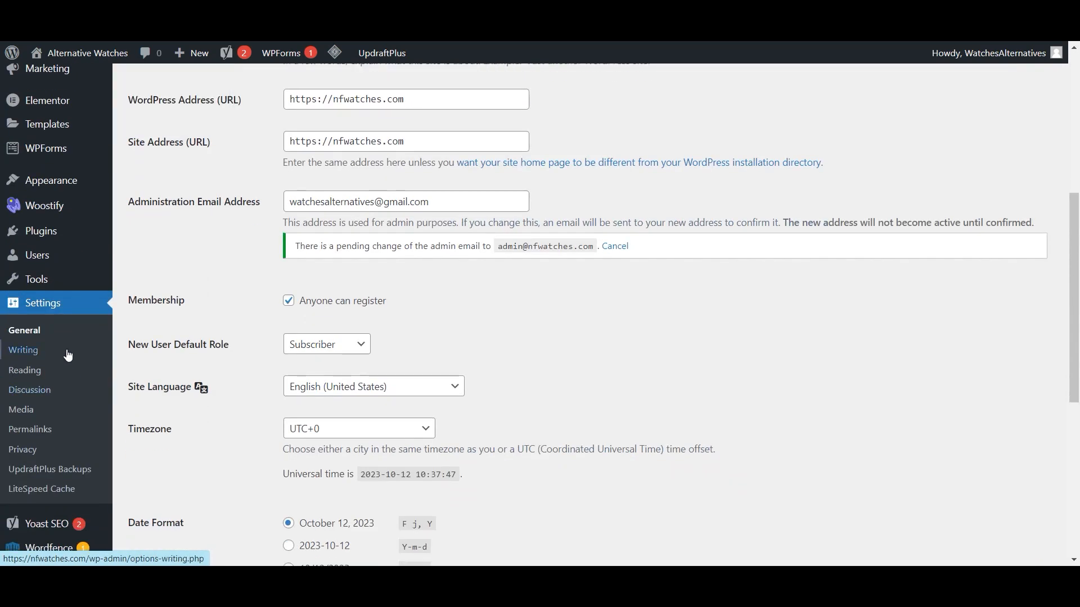
click(33, 357)
scroll(612, 352, down, 2)
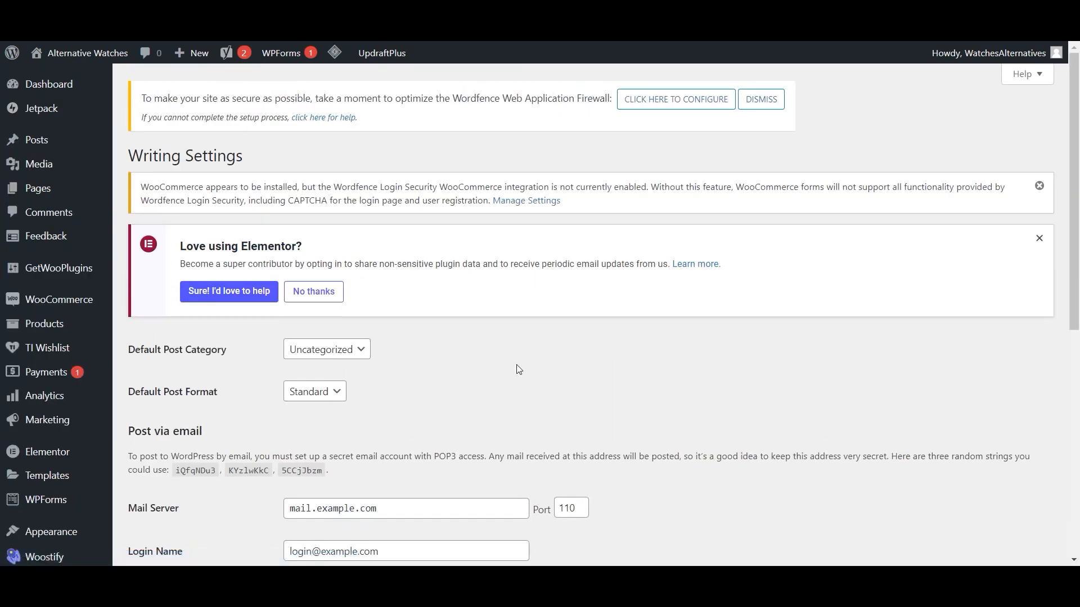
scroll(516, 362, down, 5)
scroll(516, 364, up, 3)
click(316, 212)
click(409, 229)
click(312, 259)
click(430, 252)
scroll(34, 472, down, 3)
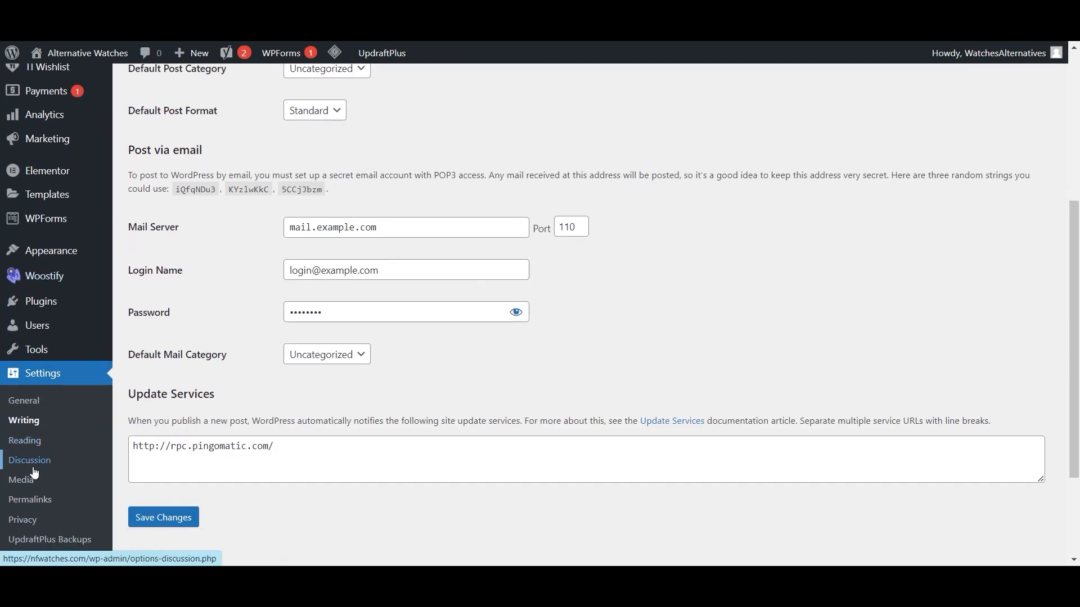
- In the Reading settings, display a static page with Home as the homepage and Blog as the posts page, and save the changes
click(24, 441)
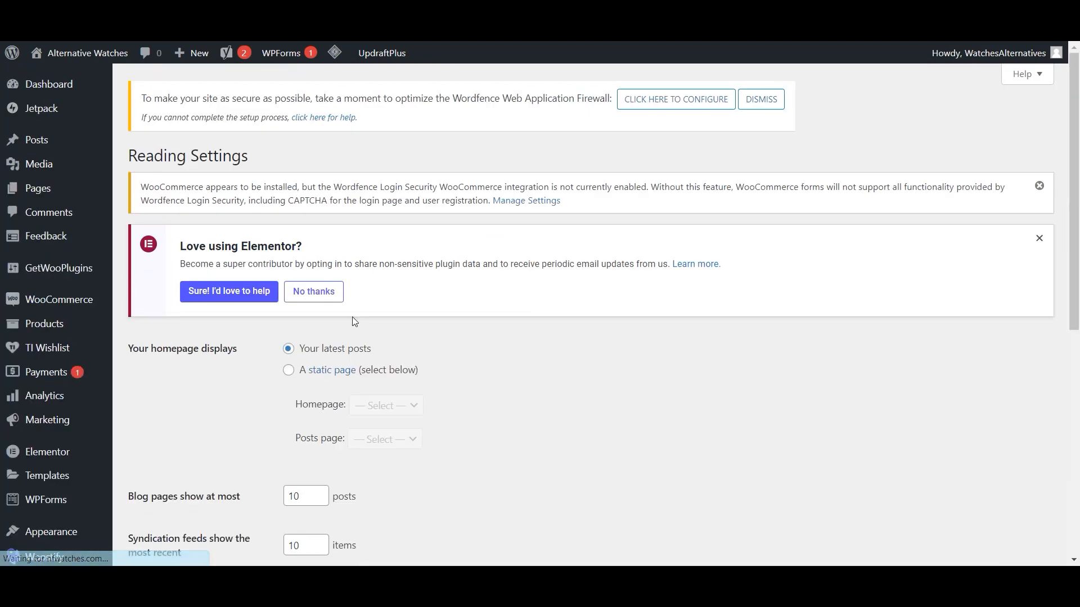
click(288, 370)
click(388, 405)
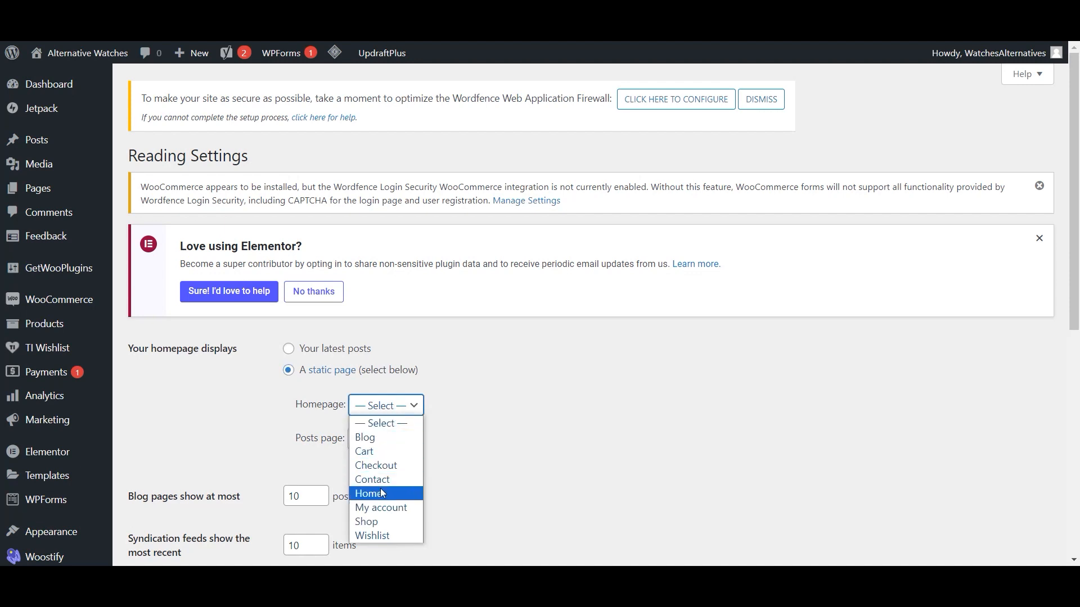
click(379, 490)
click(394, 445)
click(371, 335)
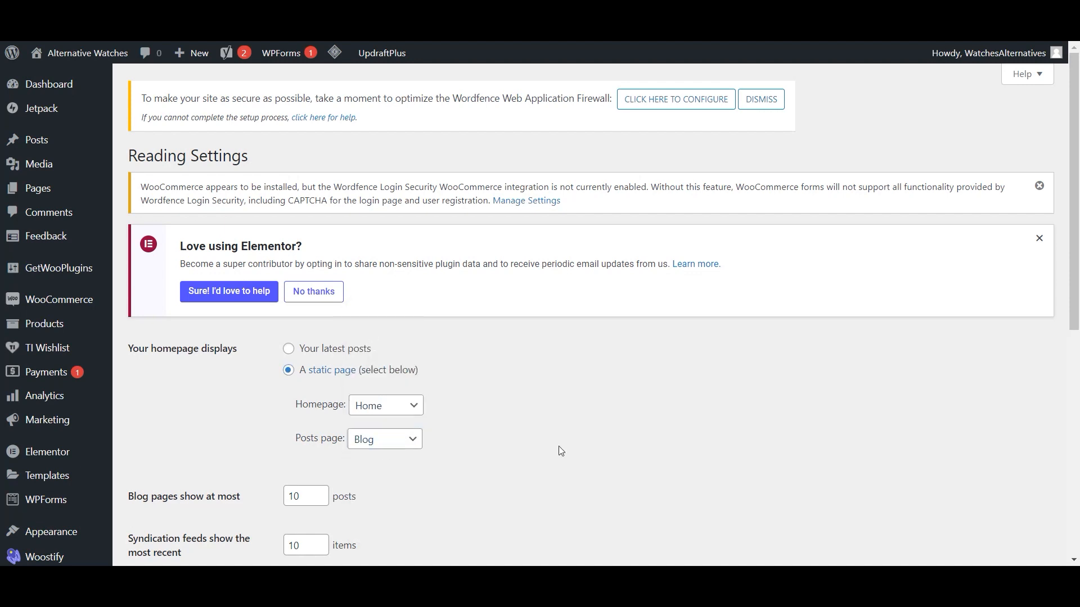
scroll(559, 450, down, 5)
click(193, 391)
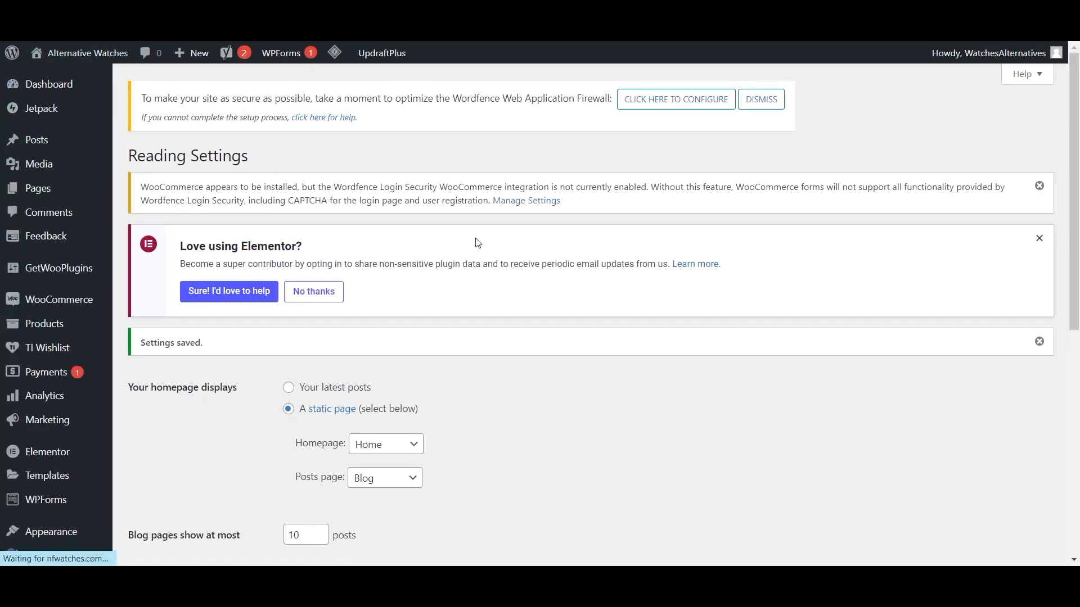
- Check the live homepage through to the Testimonials section and open the site in the theme customizer
scroll(477, 242, down, 20)
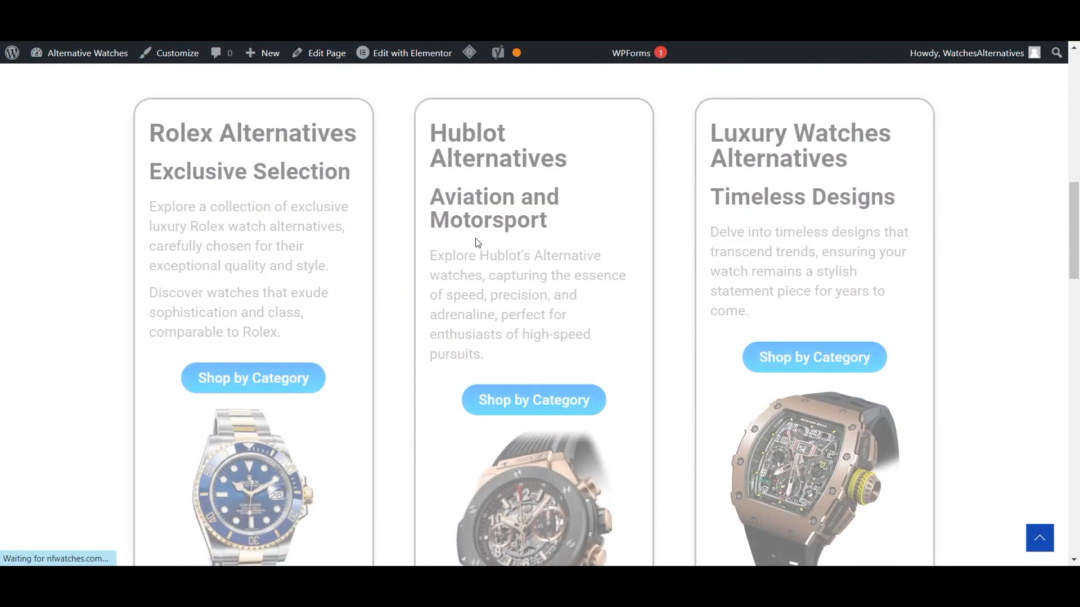
scroll(477, 243, down, 6)
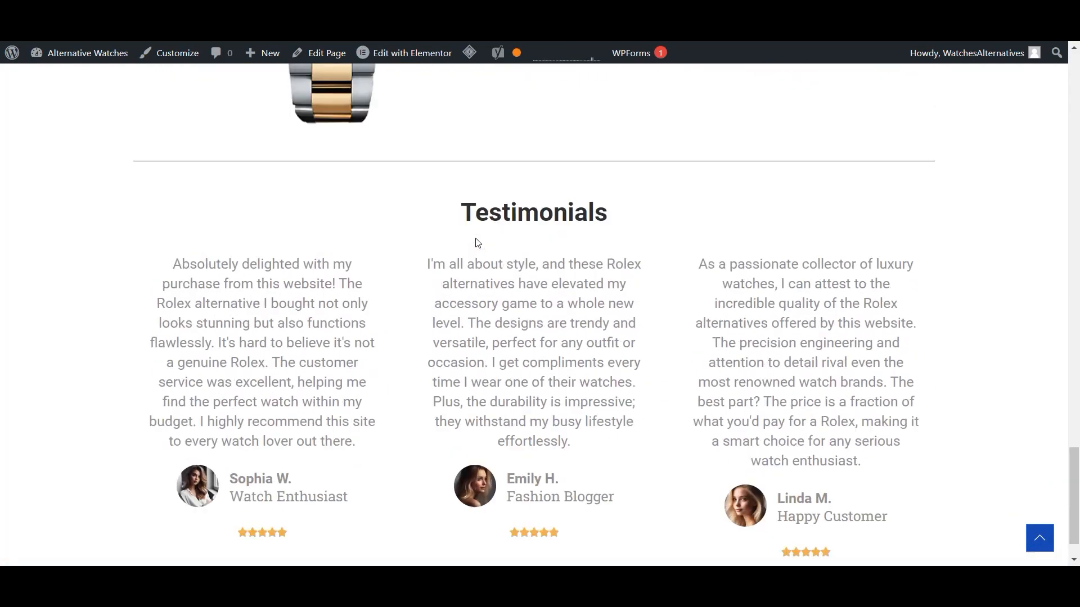
scroll(478, 243, up, 12)
scroll(478, 243, up, 10)
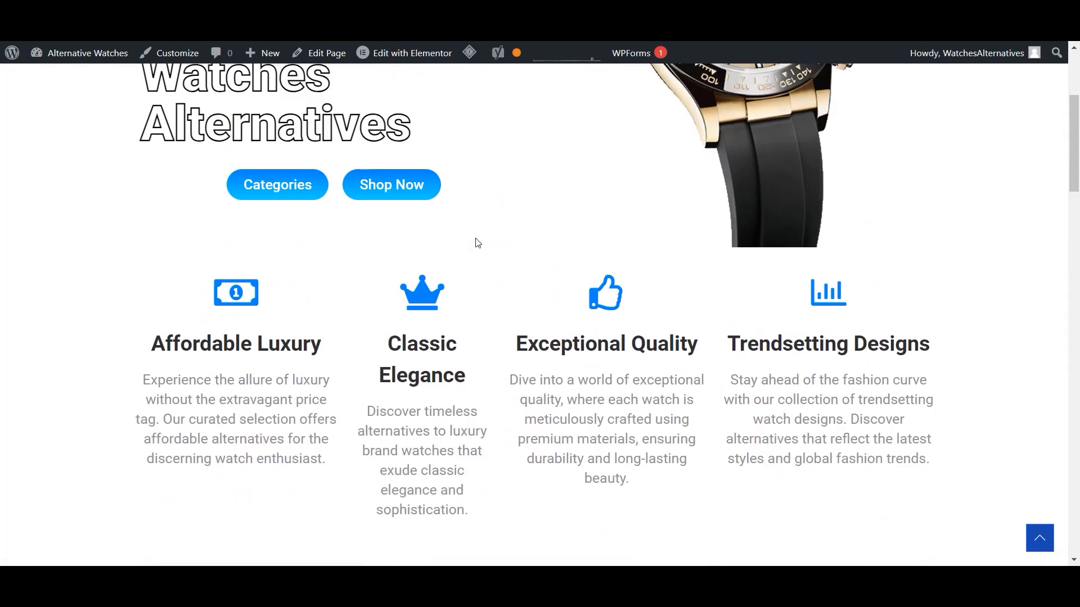
click(173, 55)
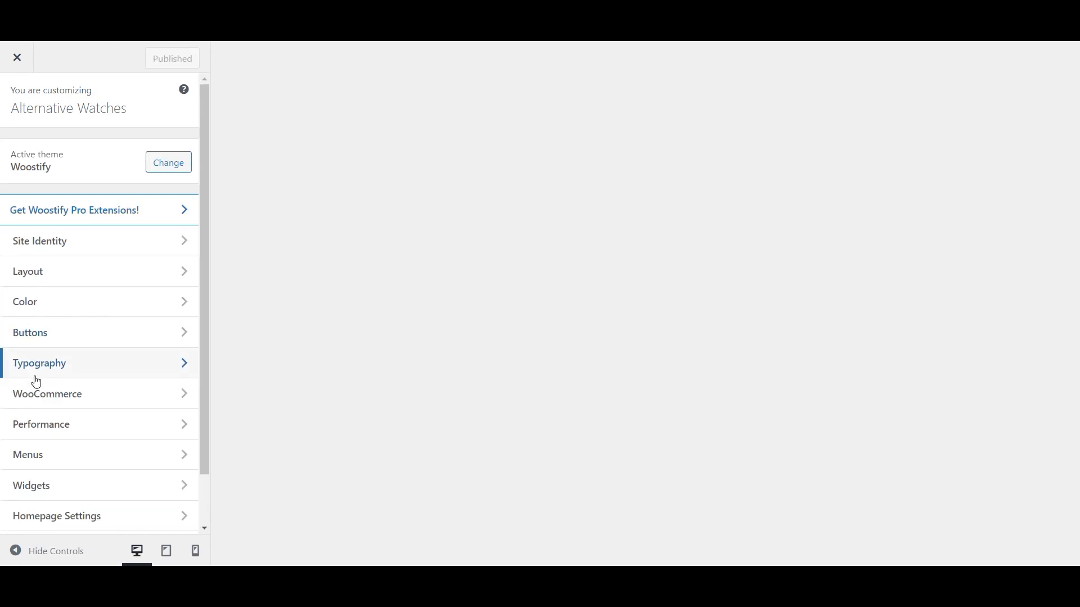
scroll(82, 426, down, 2)
scroll(89, 448, up, 2)
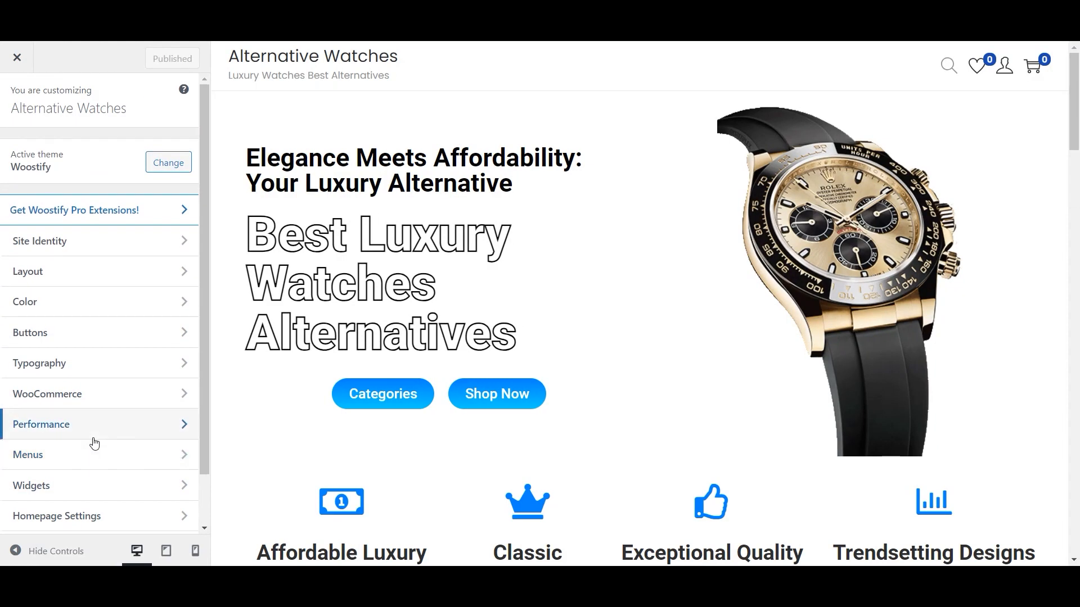
- In the Blog layout settings, choose the list layout with images beside the text and hide the Publish Date and Post Meta elements
scroll(93, 442, down, 1)
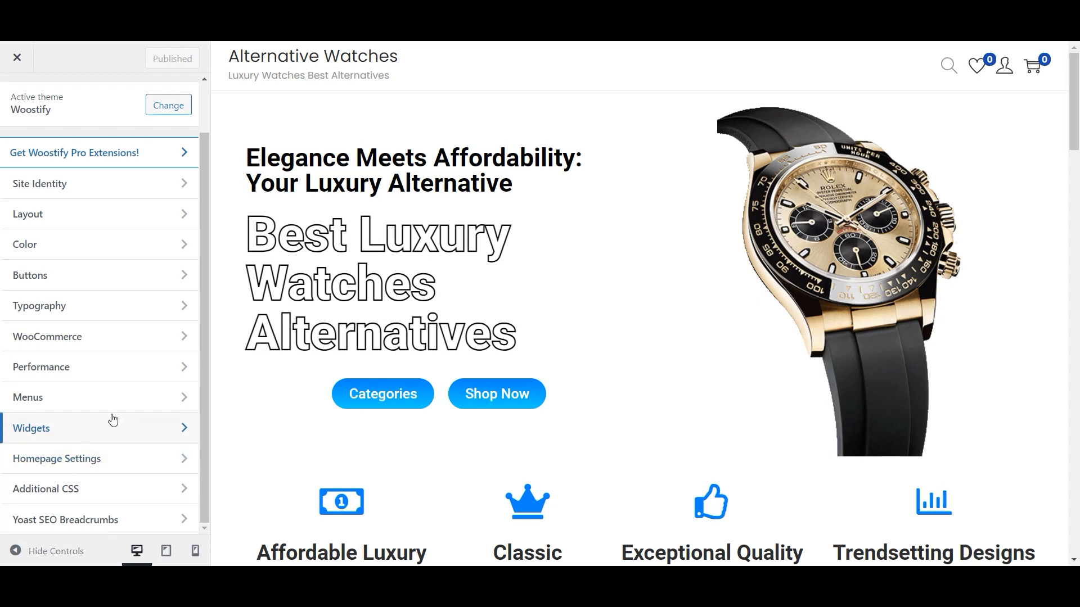
scroll(112, 419, up, 1)
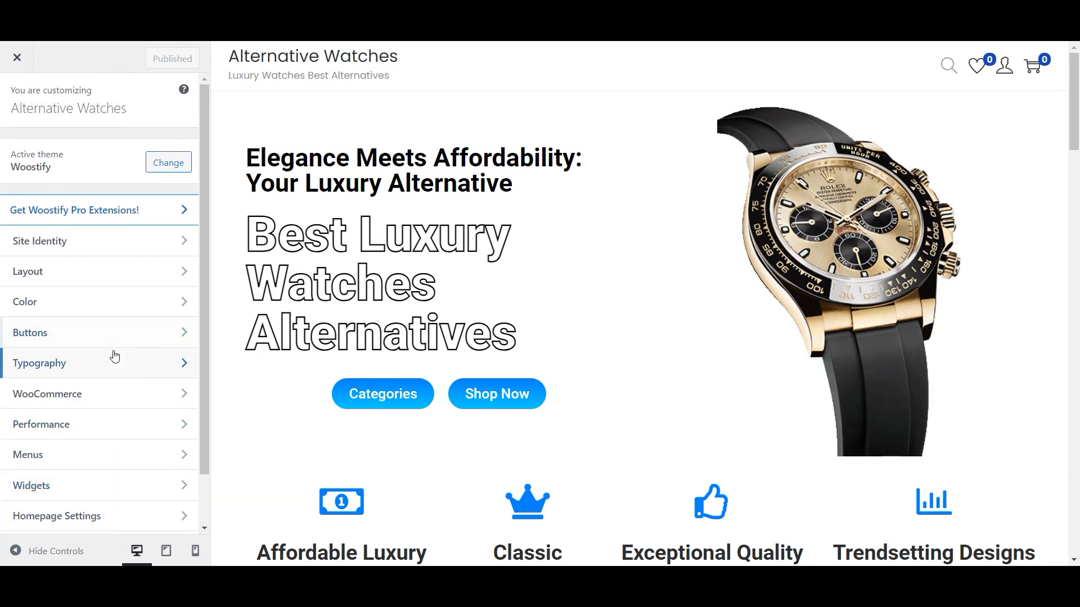
click(141, 271)
click(134, 336)
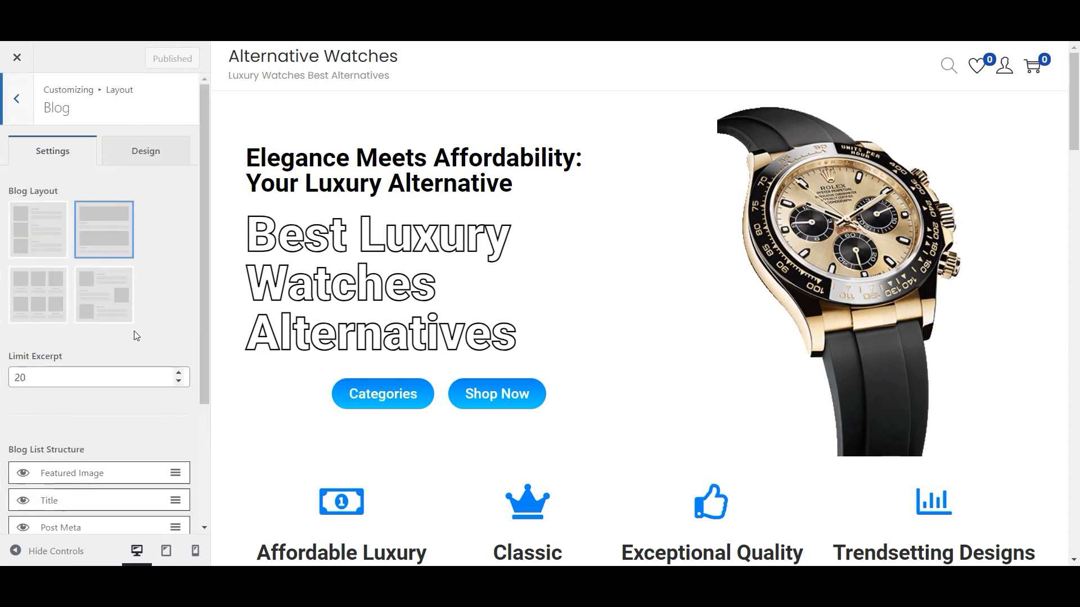
click(48, 231)
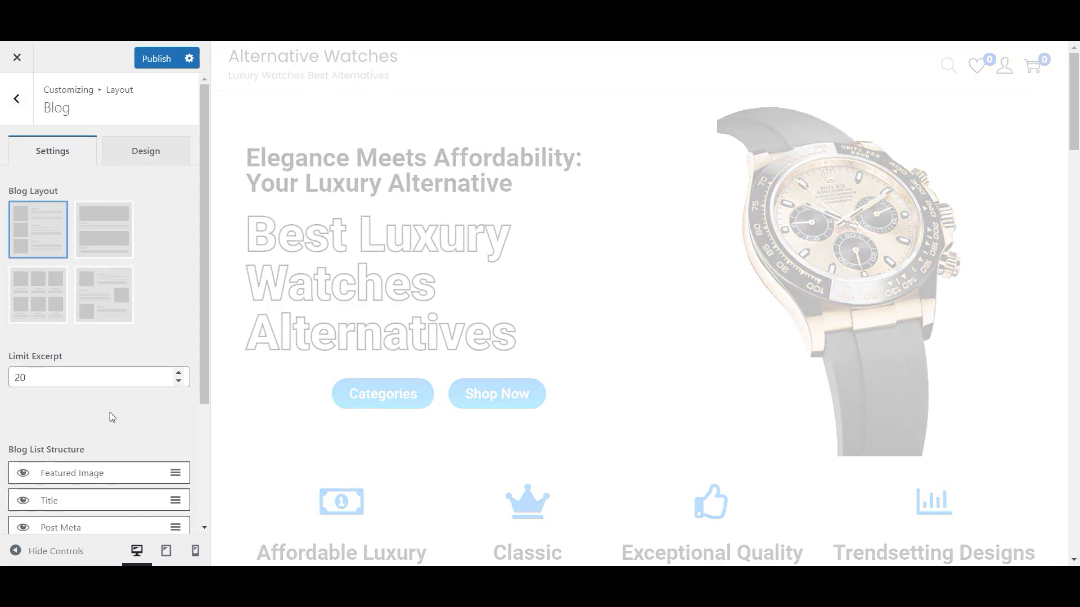
scroll(127, 416, down, 3)
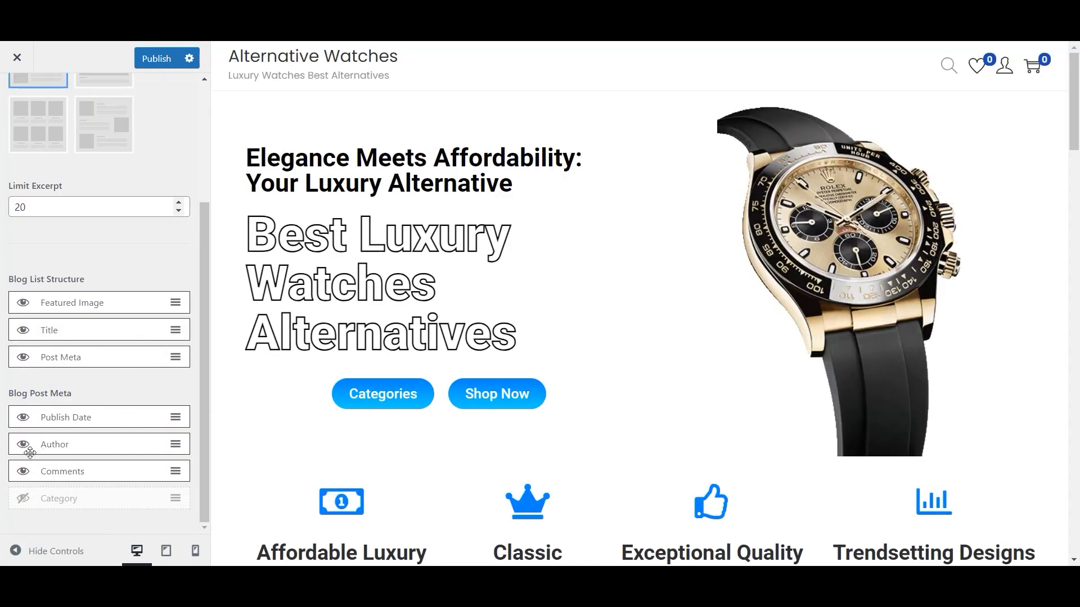
click(23, 418)
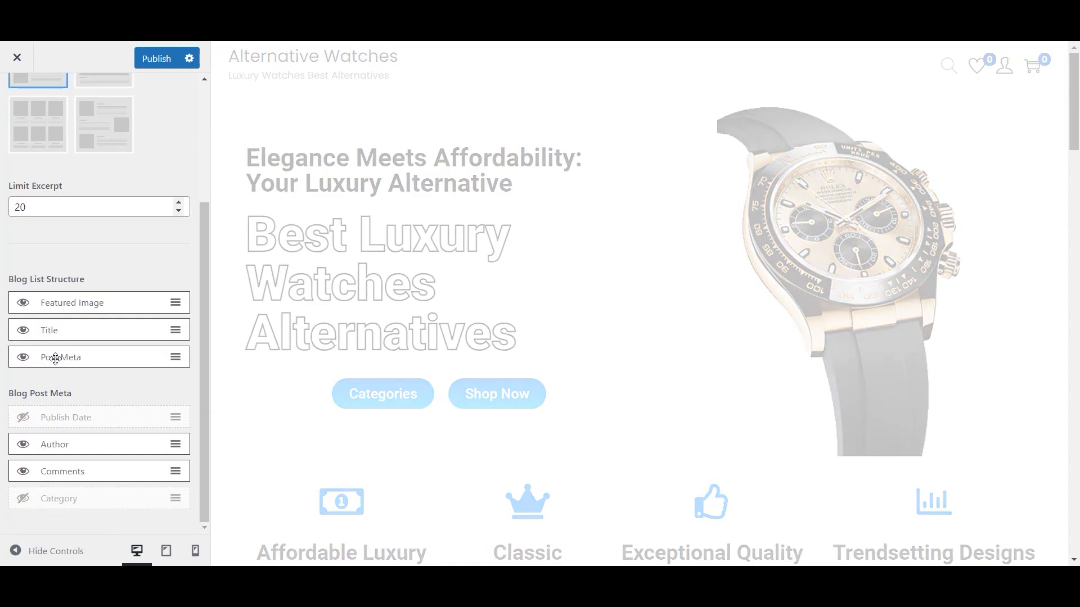
click(28, 359)
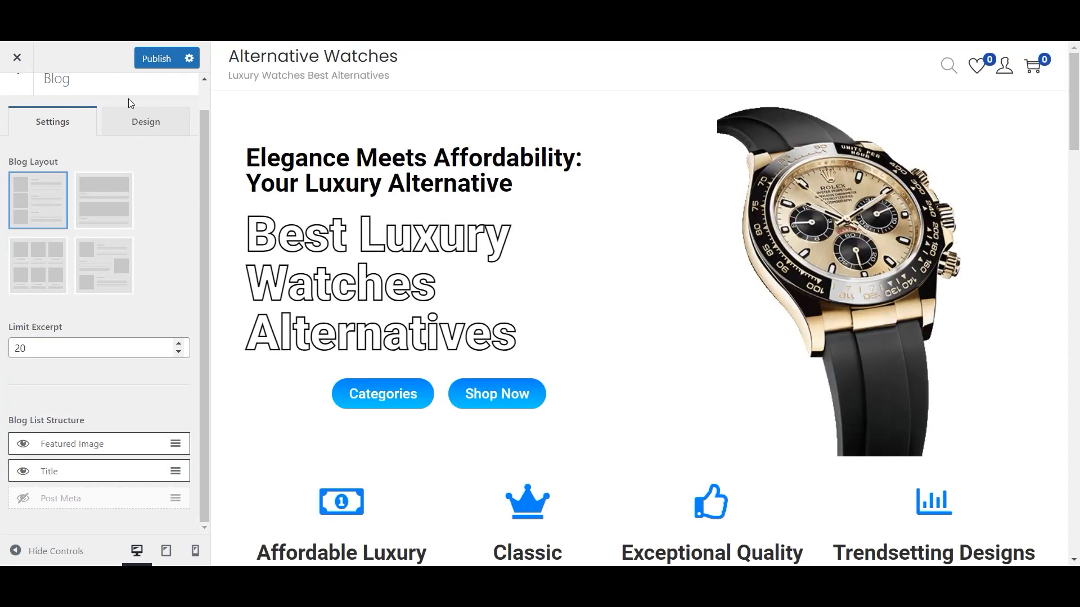
- Set the blog's meta data and description font sizes to 20 px across devices, the tablet and mobile title size to 20 px, and publish
click(125, 120)
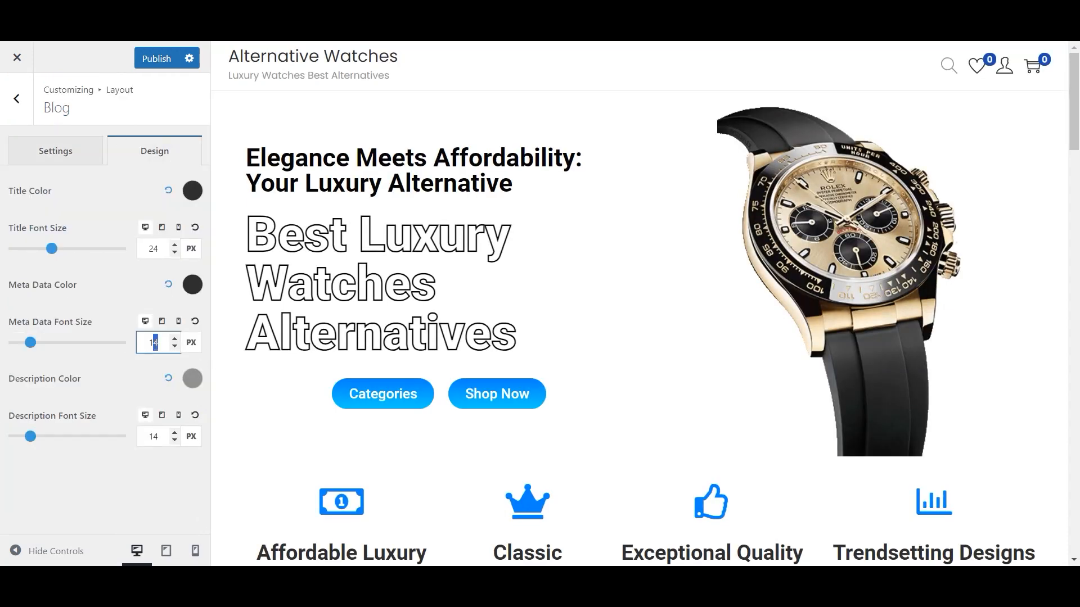
drag(162, 435, 141, 434)
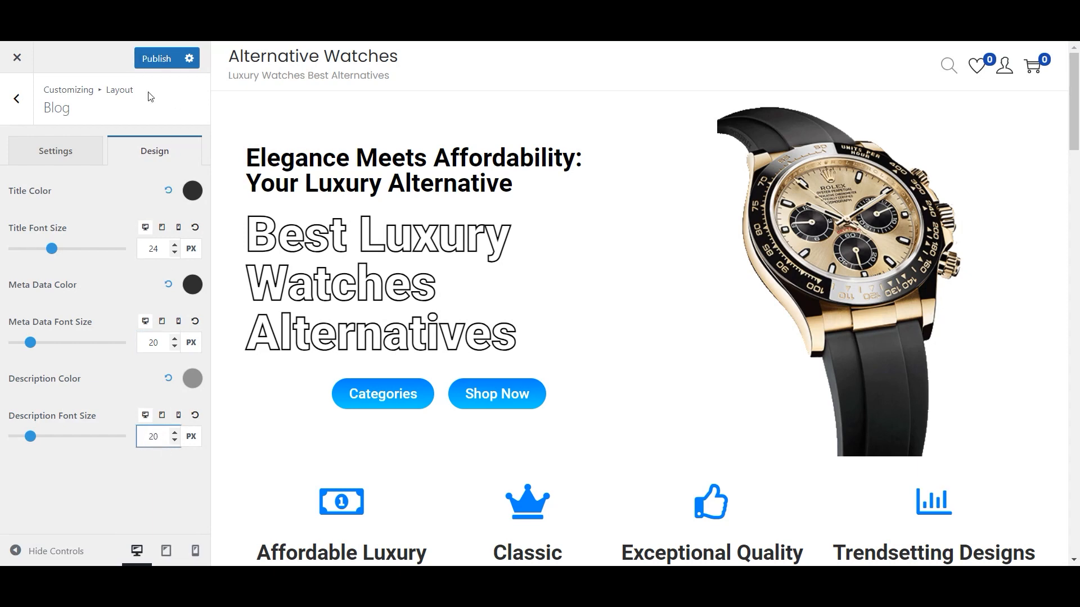
click(165, 228)
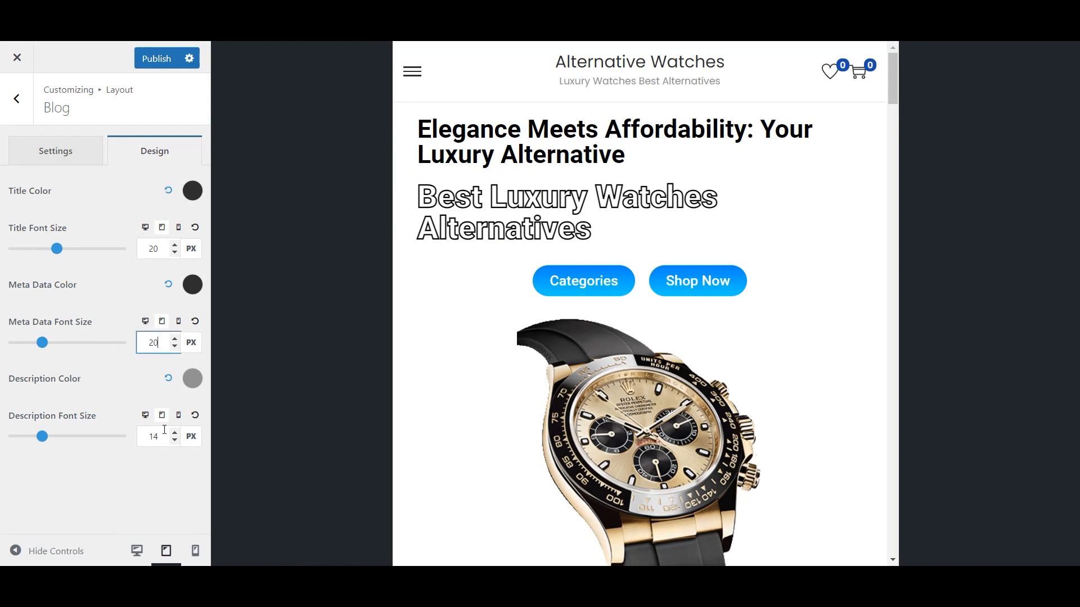
click(179, 228)
double_click(146, 246)
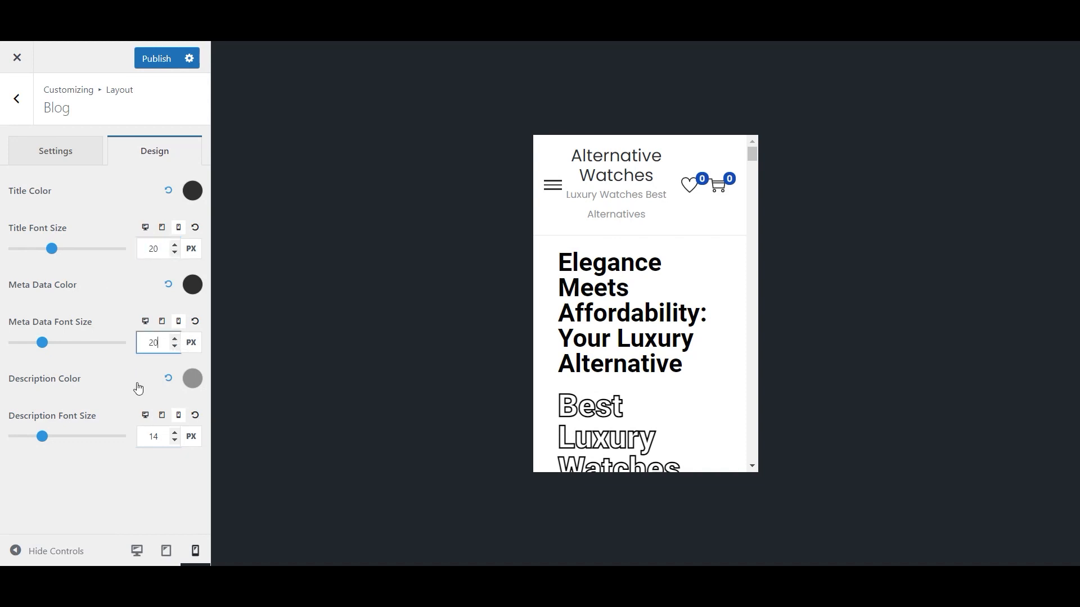
double_click(153, 437)
click(156, 58)
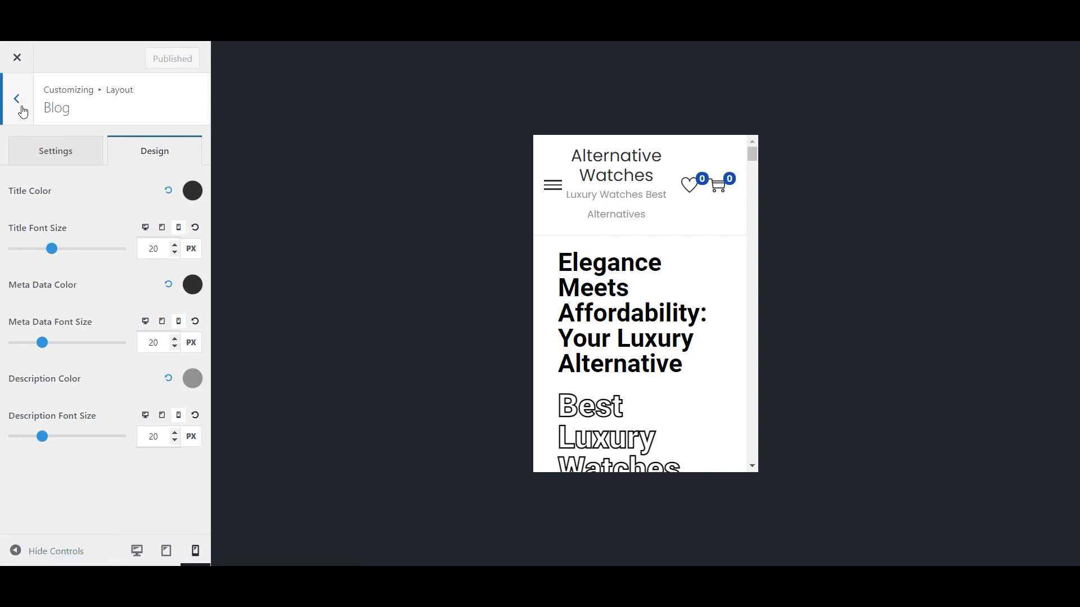
- In the Blog Single layout, hide the Post Meta element and publish the change
click(22, 111)
click(119, 365)
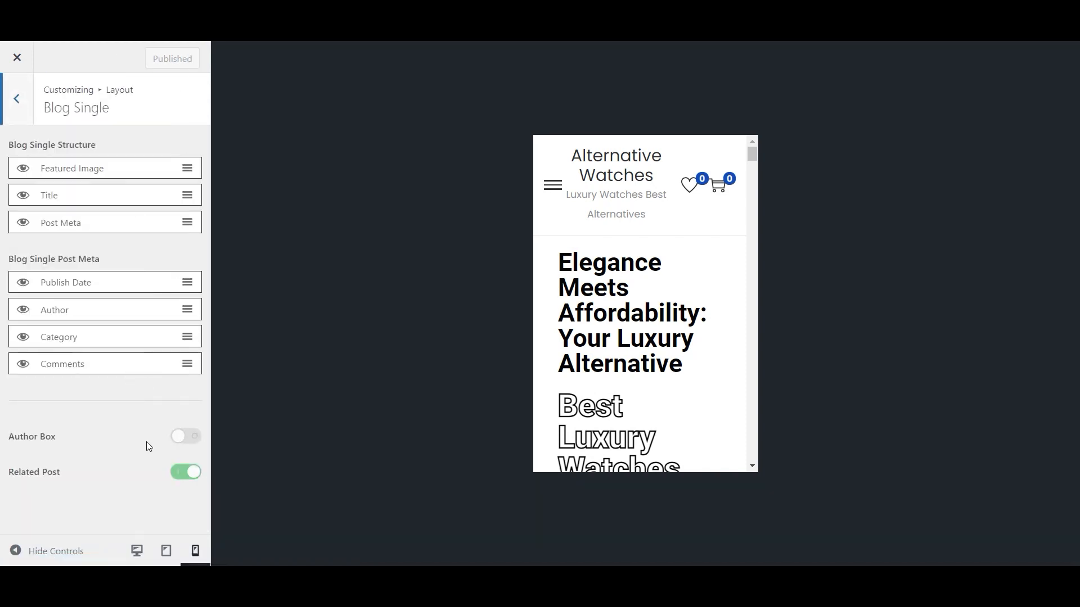
click(27, 227)
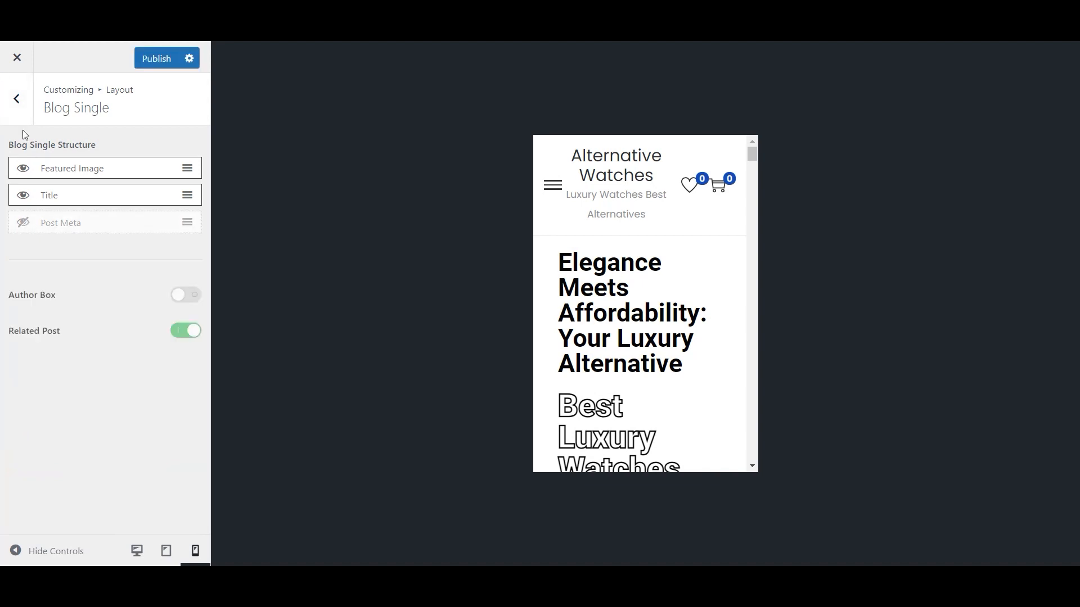
click(25, 225)
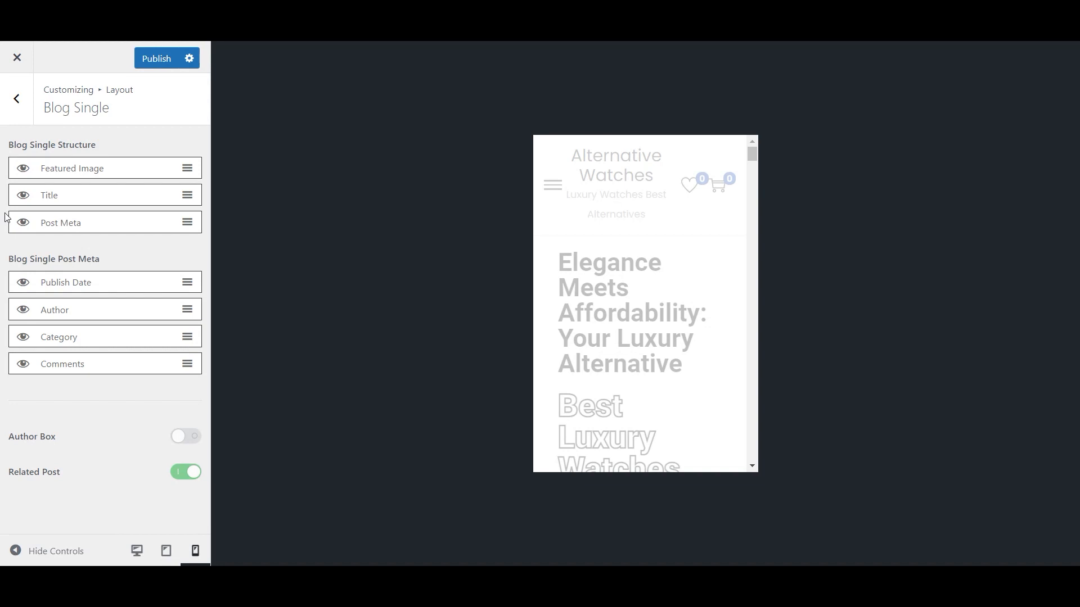
click(21, 225)
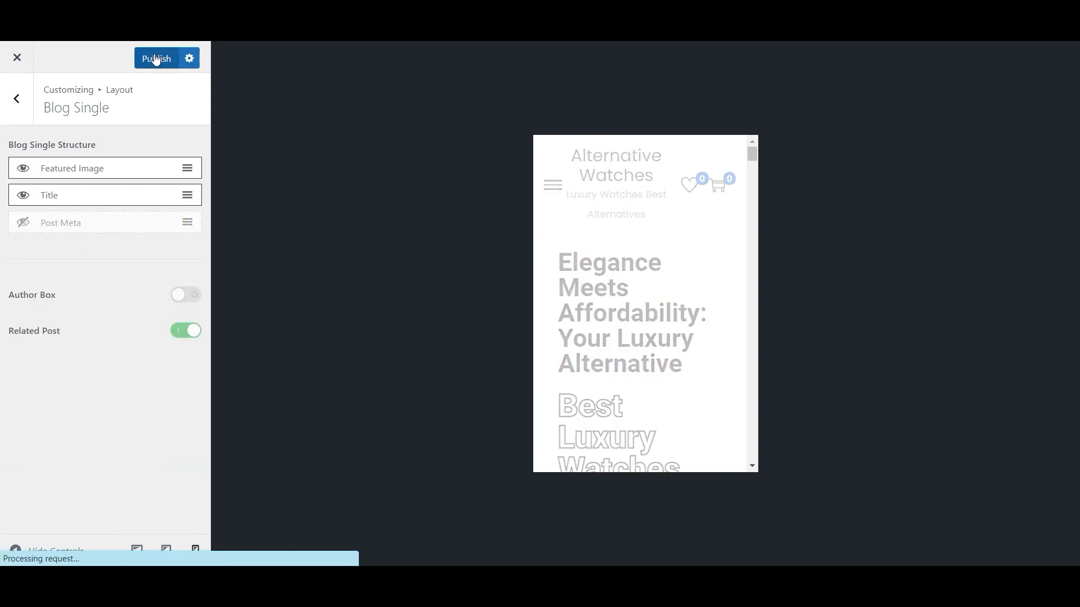
click(156, 60)
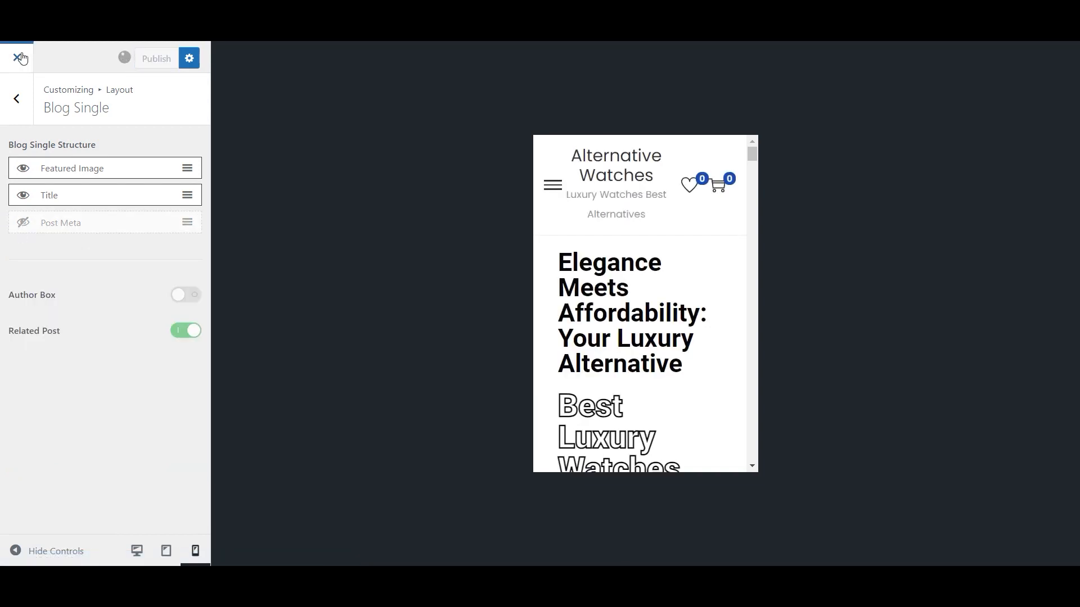
- Return to the desktop preview, set the body typography font size to 20 px keeping the Poppins font, and publish
click(17, 107)
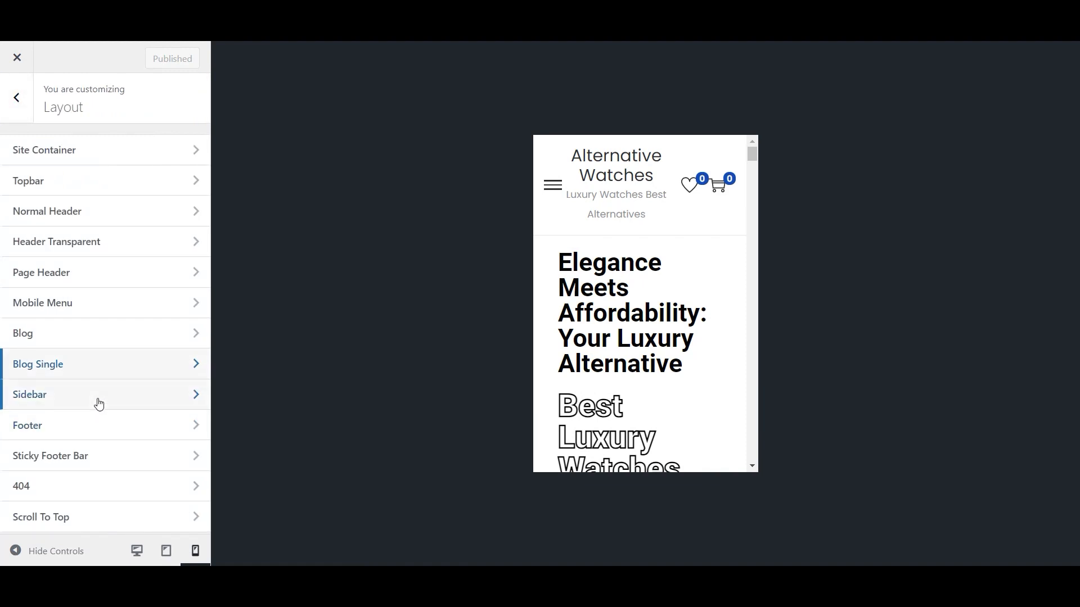
click(17, 104)
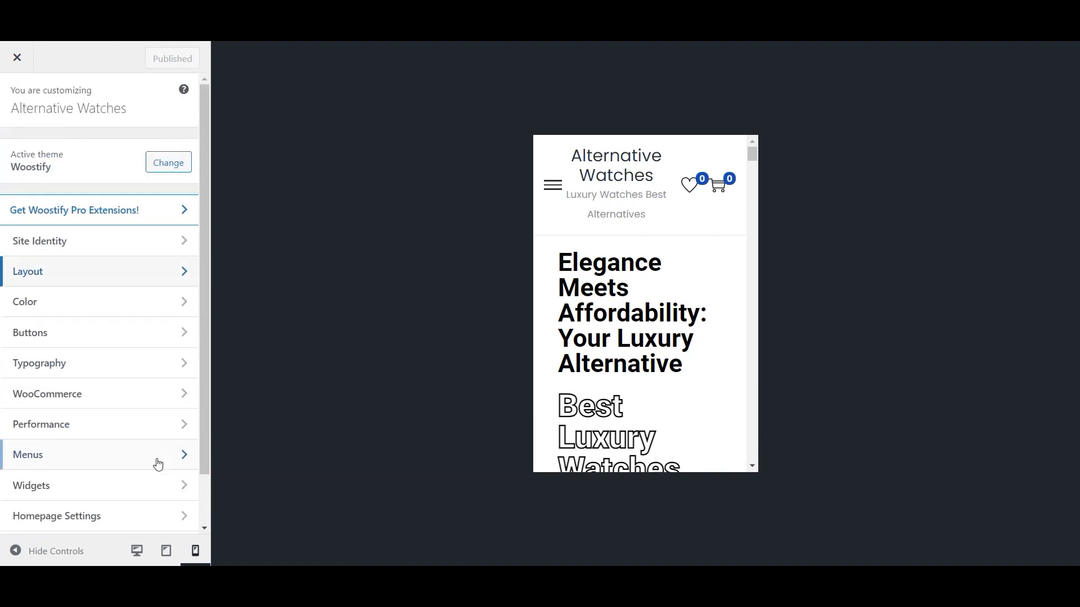
click(136, 551)
click(115, 371)
click(141, 157)
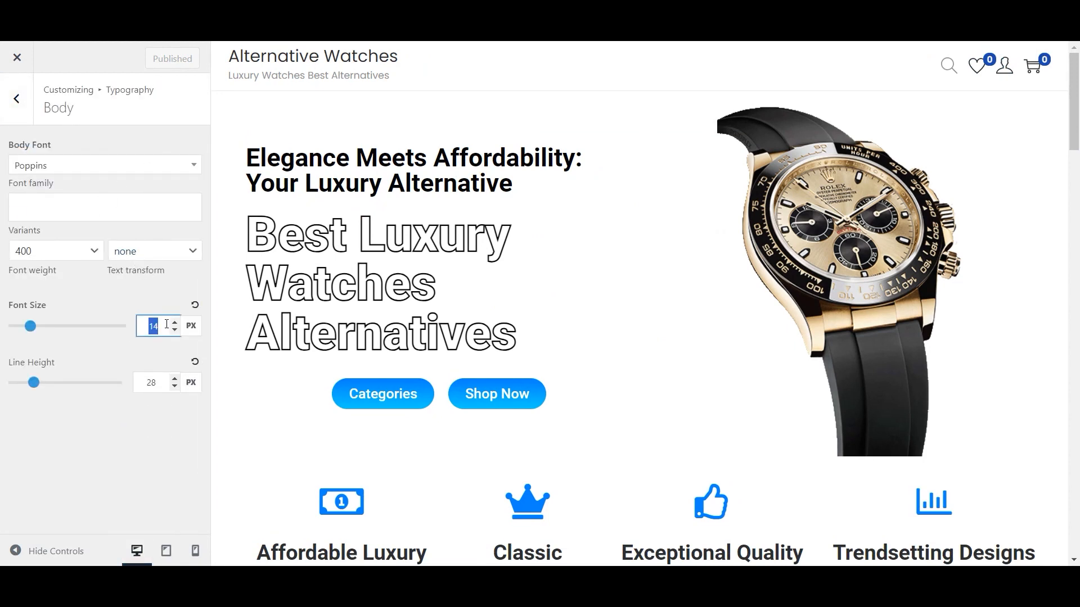
text(20)
click(144, 467)
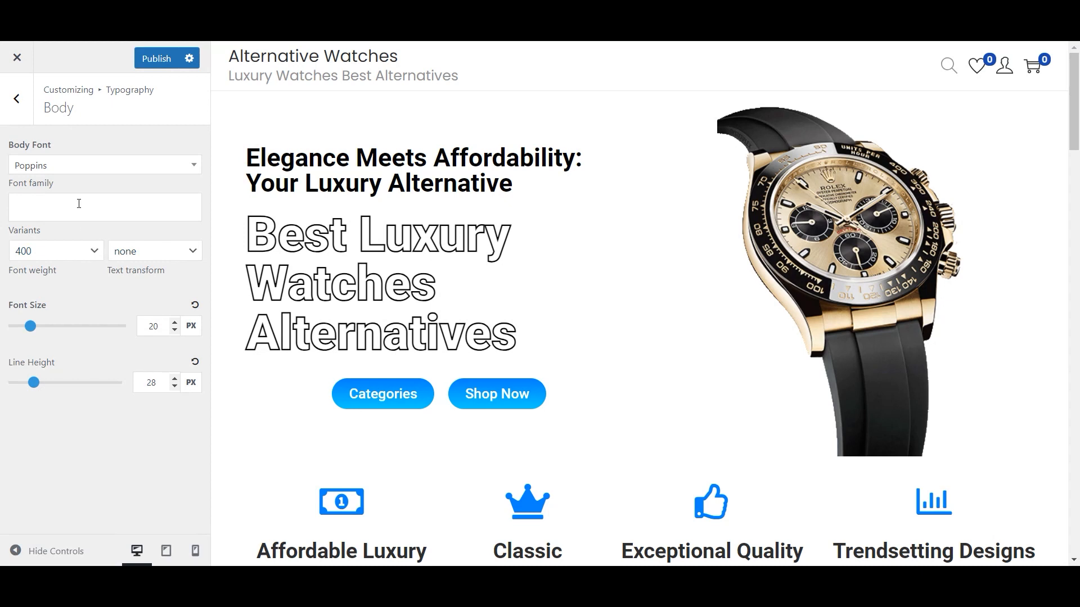
click(91, 167)
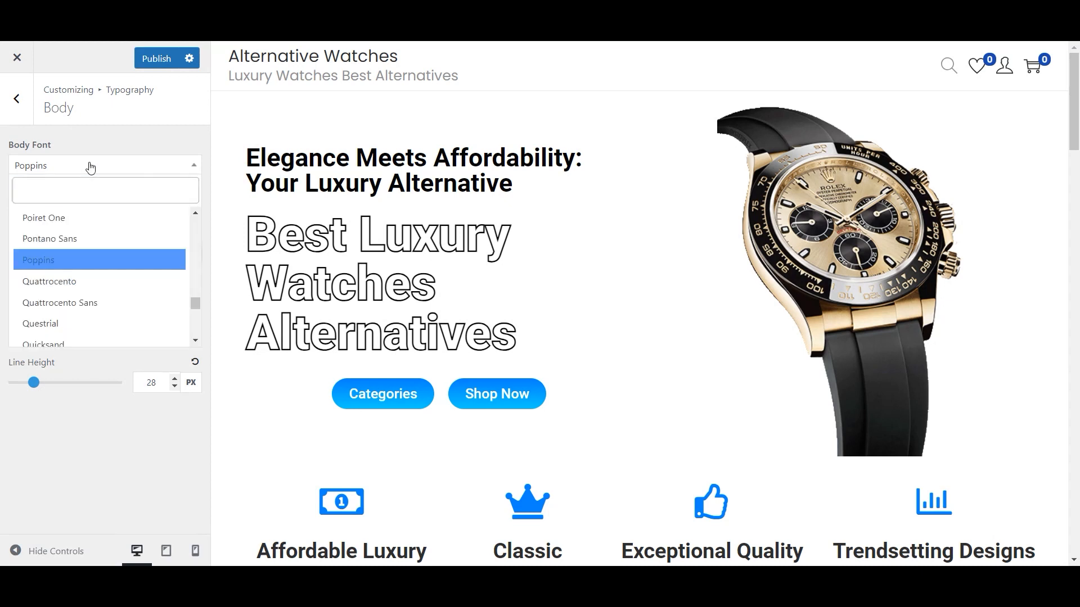
click(152, 150)
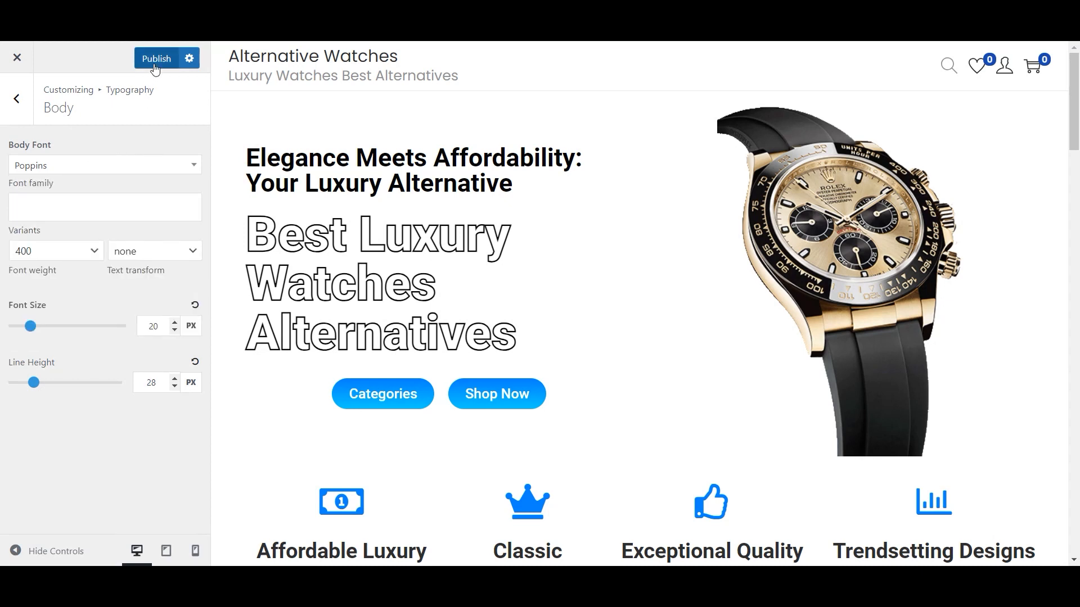
click(155, 61)
- Check the homepage text in the tablet and mobile previews, from the feature blocks down to the product listings
click(166, 551)
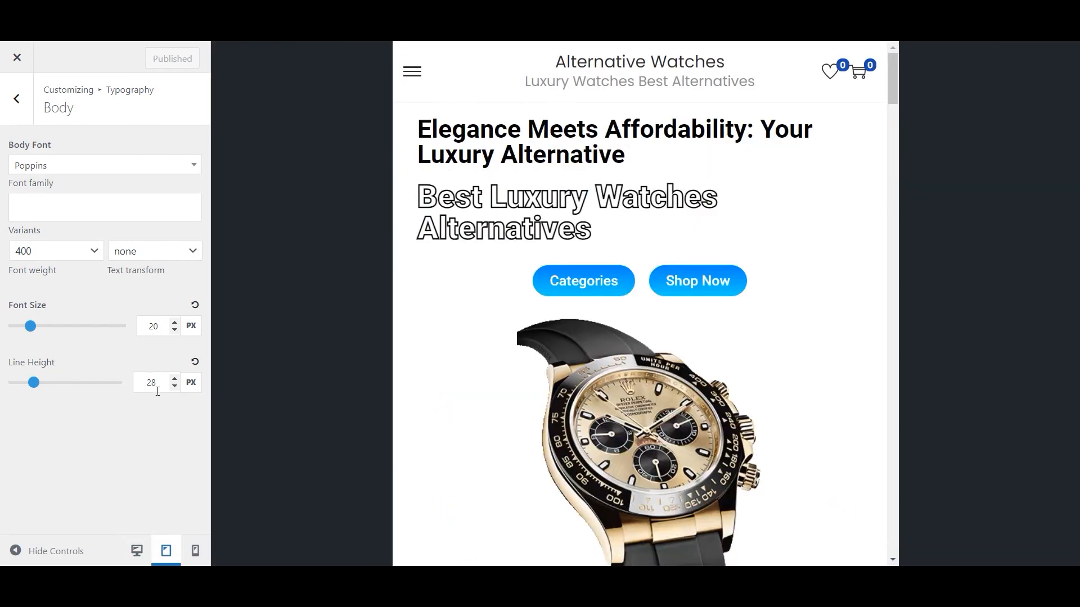
click(196, 551)
scroll(657, 382, down, 15)
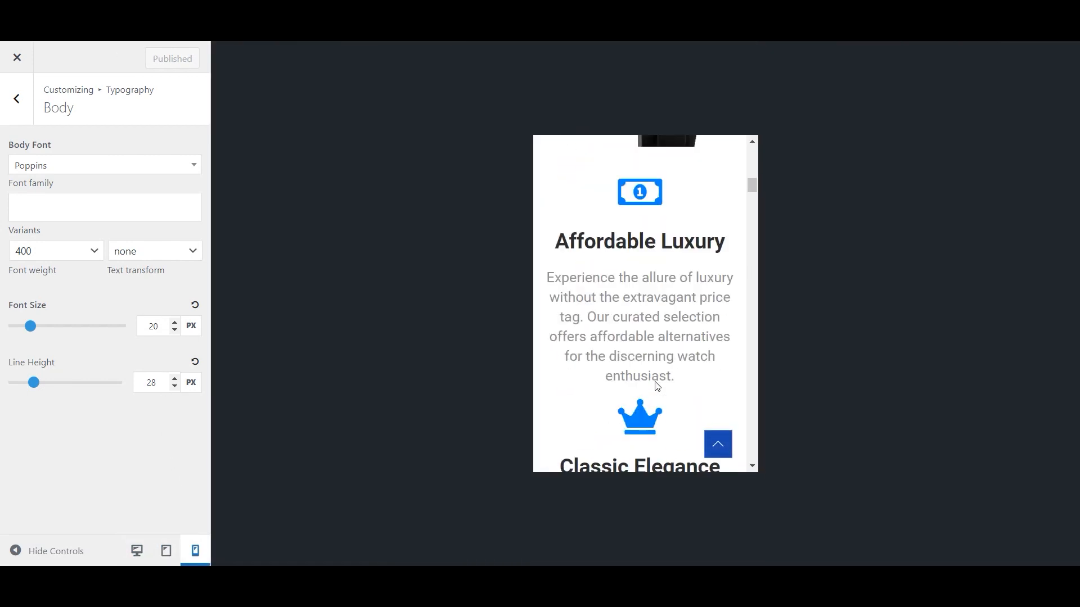
scroll(656, 386, down, 10)
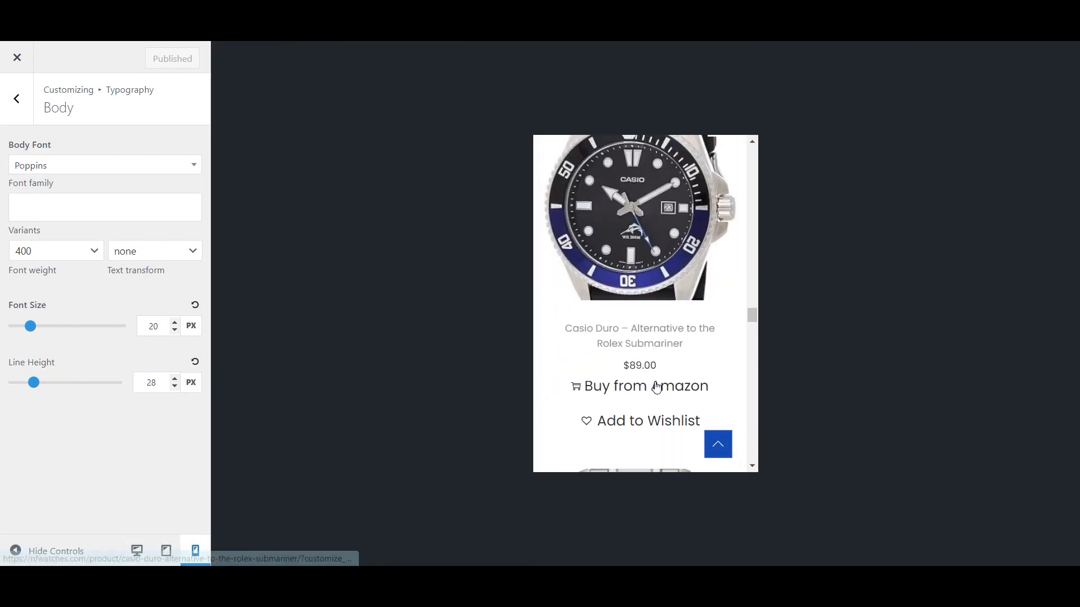
scroll(655, 387, up, 10)
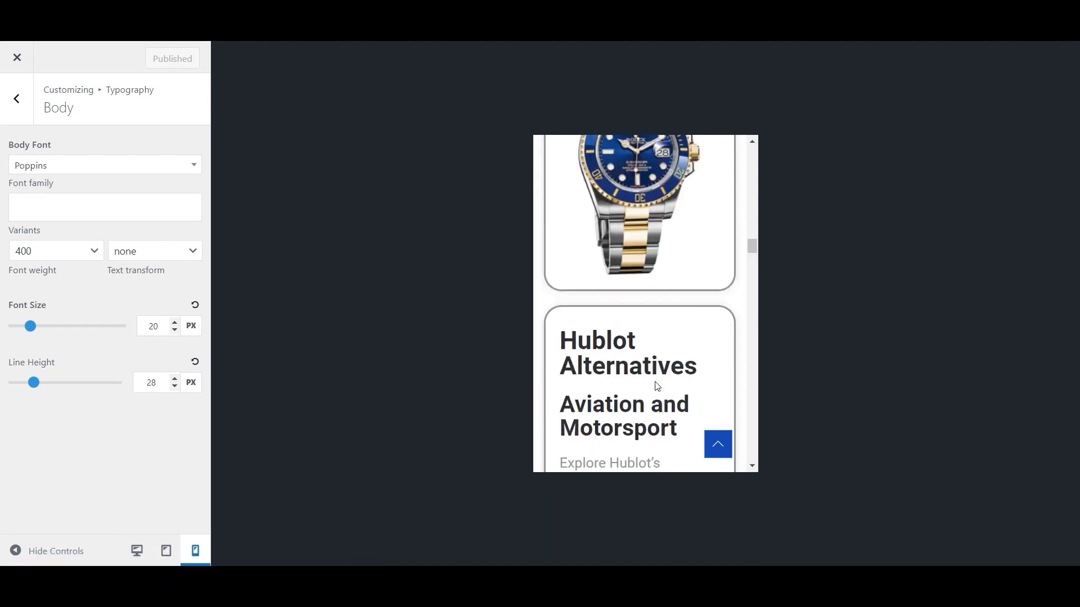
- Set the primary menu's parent menu font size to 20 px, check the tablet and mobile previews, and publish
click(25, 109)
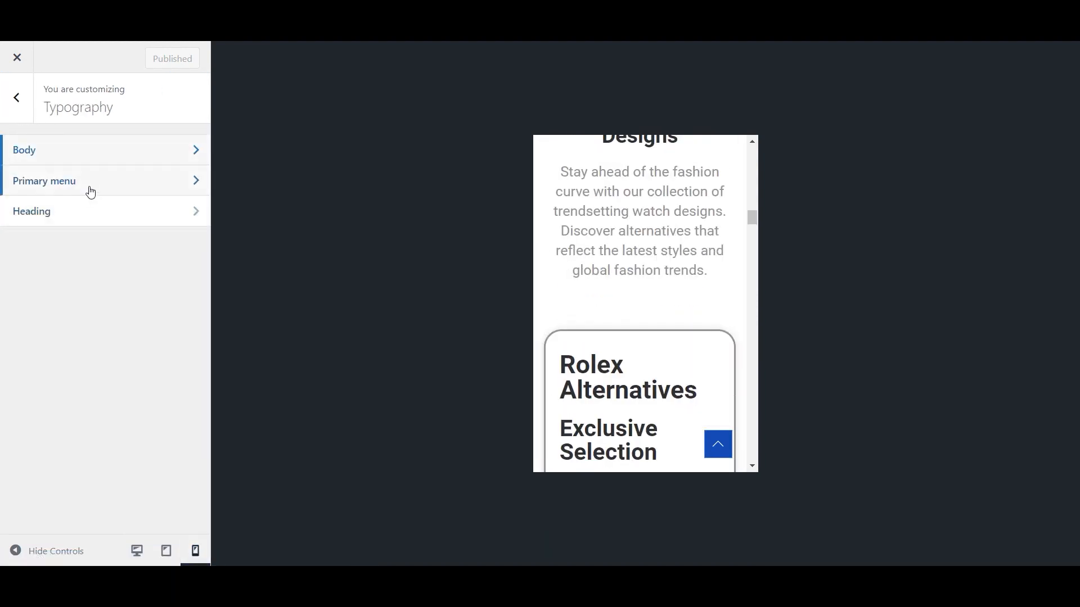
click(99, 185)
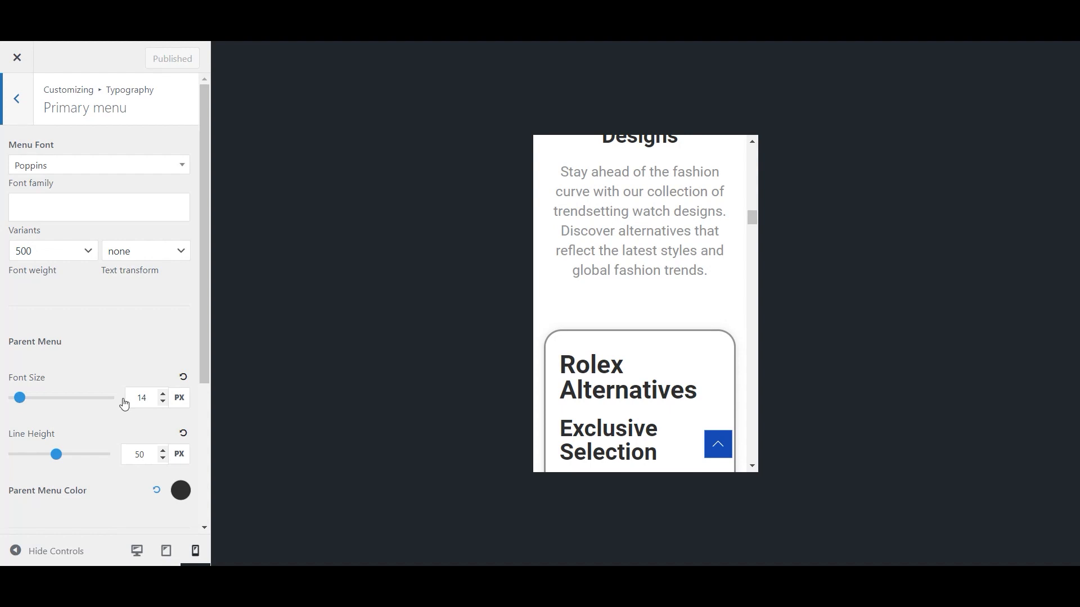
double_click(142, 398)
text(20)
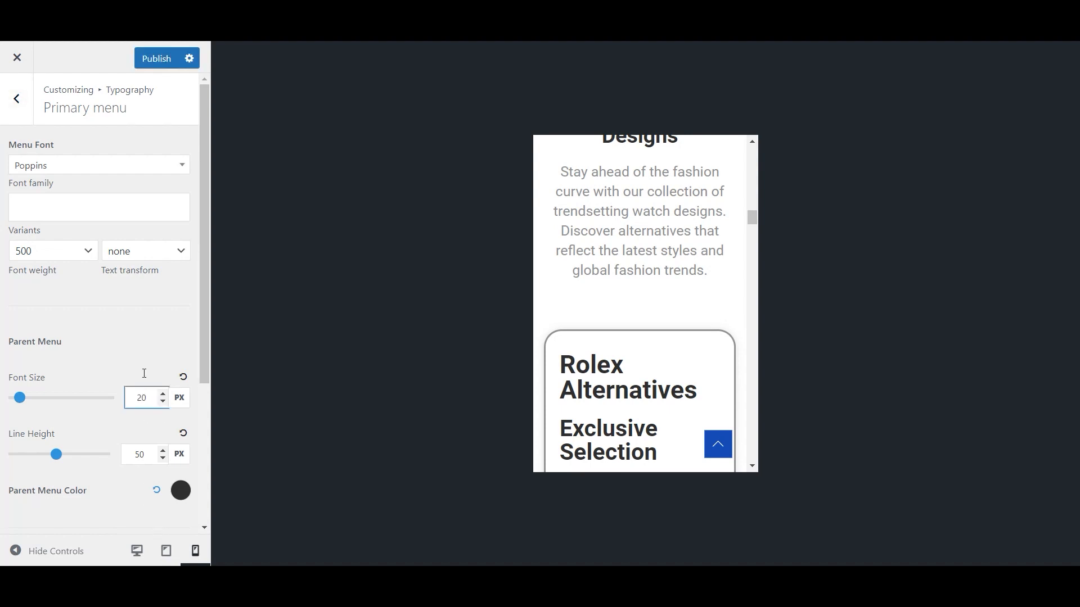
click(166, 551)
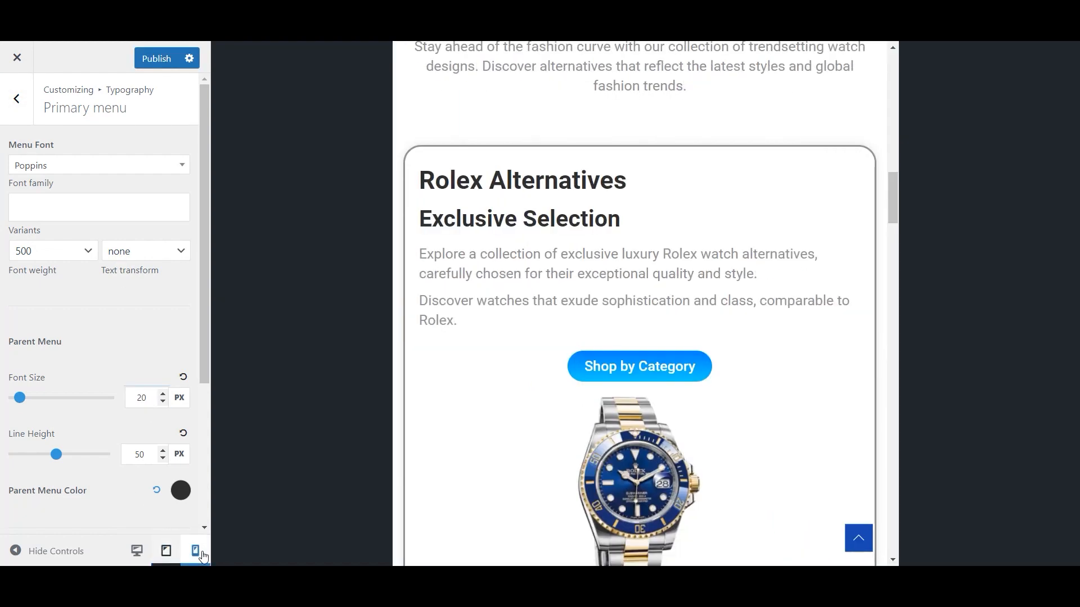
click(195, 550)
click(153, 59)
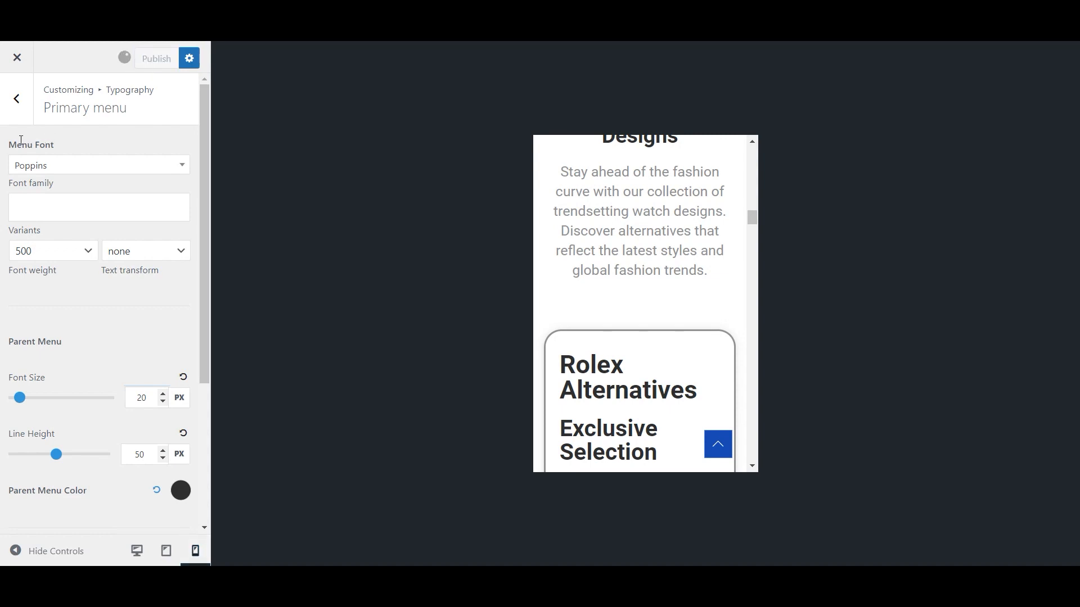
- In the Heading typography settings, set the H6 font size to 20 px
click(11, 107)
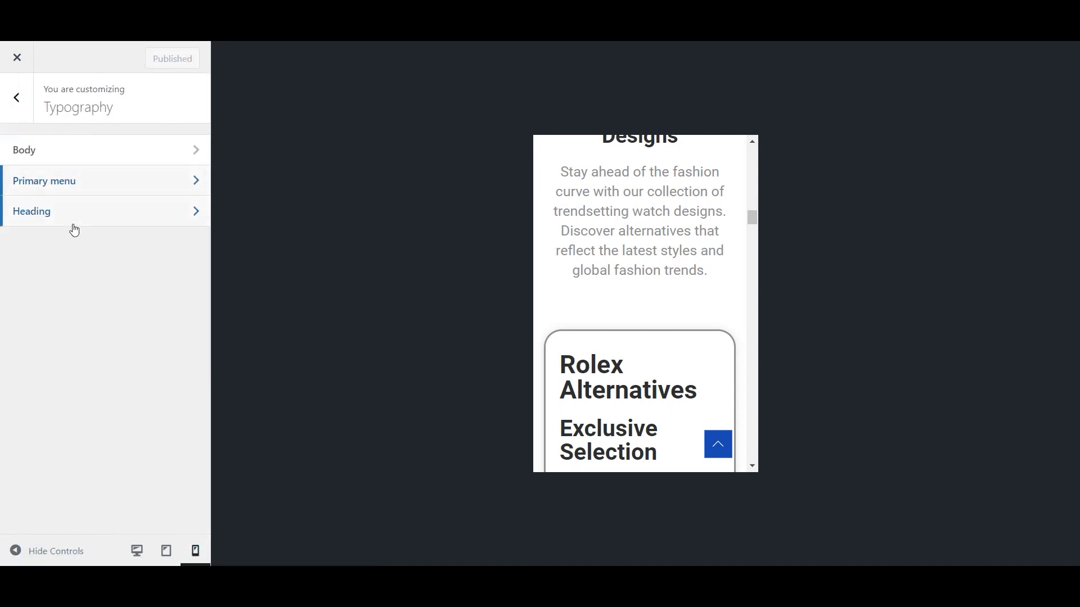
click(75, 212)
scroll(164, 451, down, 5)
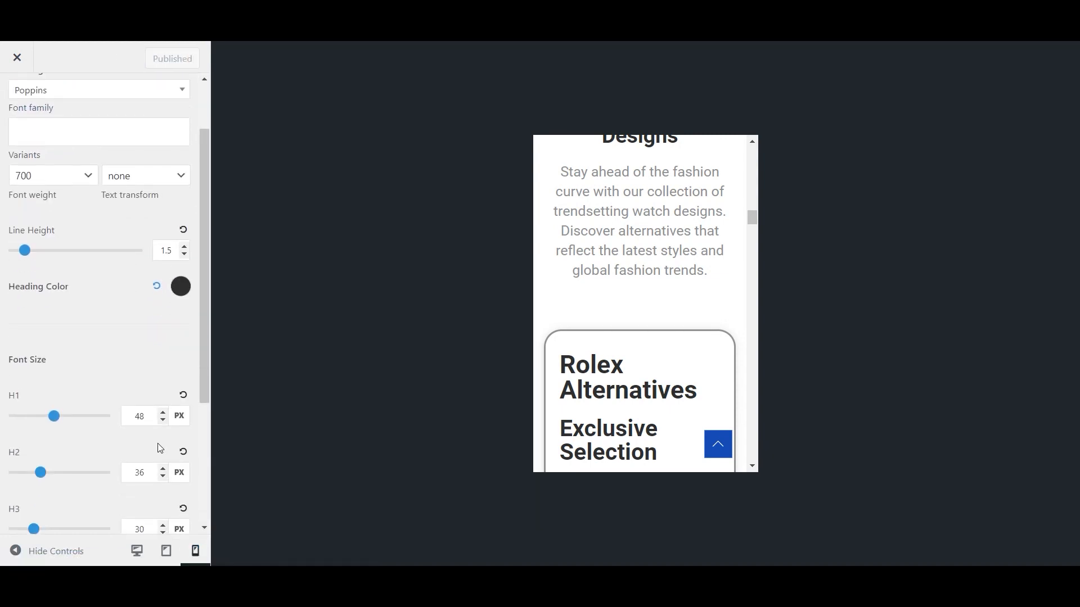
double_click(141, 498)
text(20)
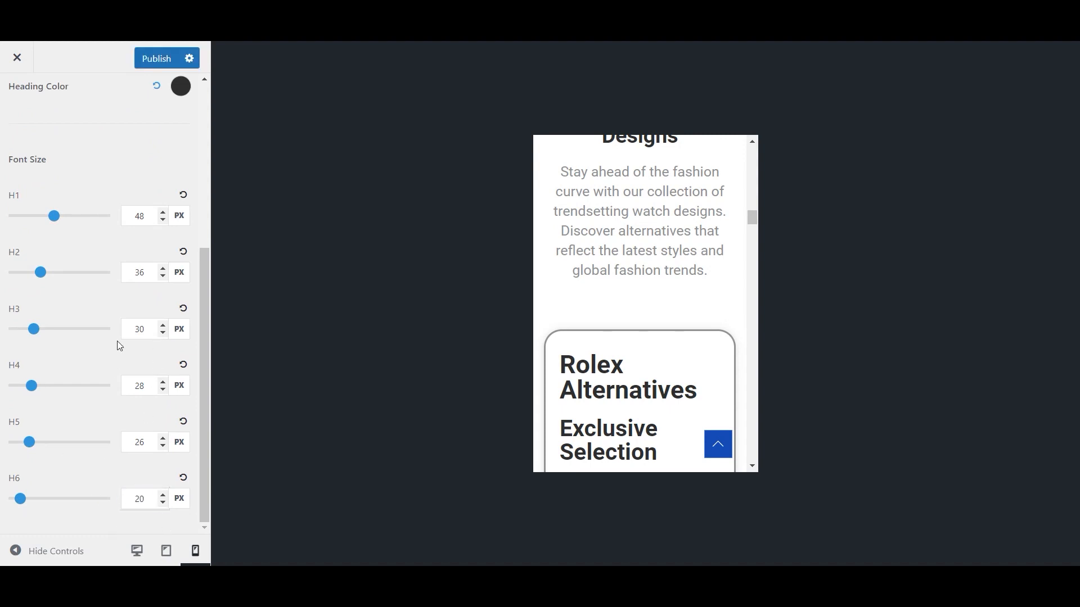
- Check the tablet and desktop previews, publish the heading font size changes, and close the theme customizer
click(166, 550)
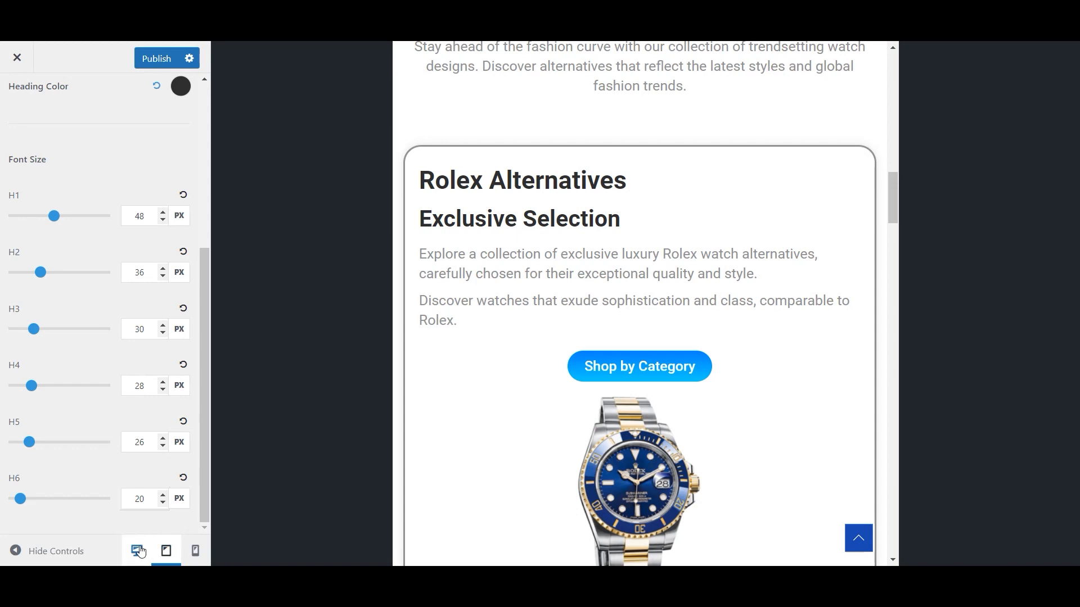
click(137, 550)
click(145, 59)
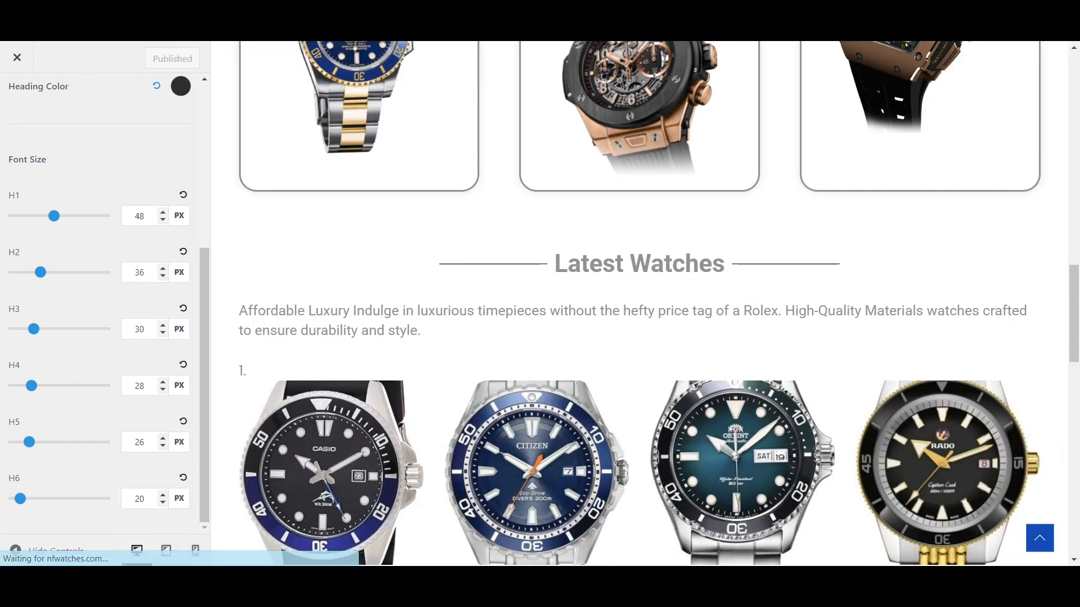
click(5, 58)
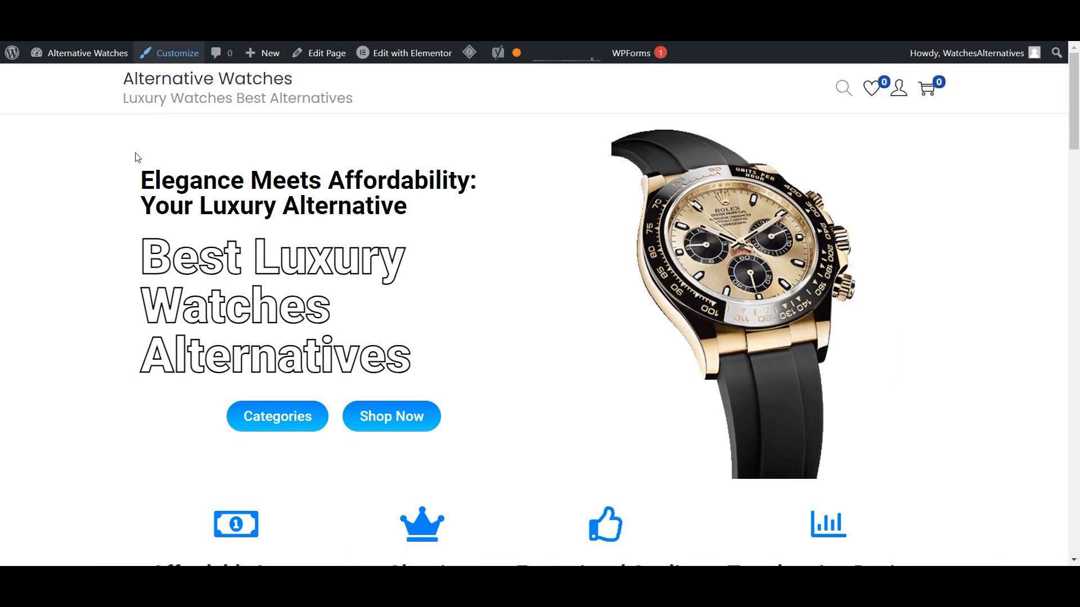
- Reopen the theme customizer and examine the Store Notice and Product Catalog settings of WooCommerce
scroll(106, 301, down, 2)
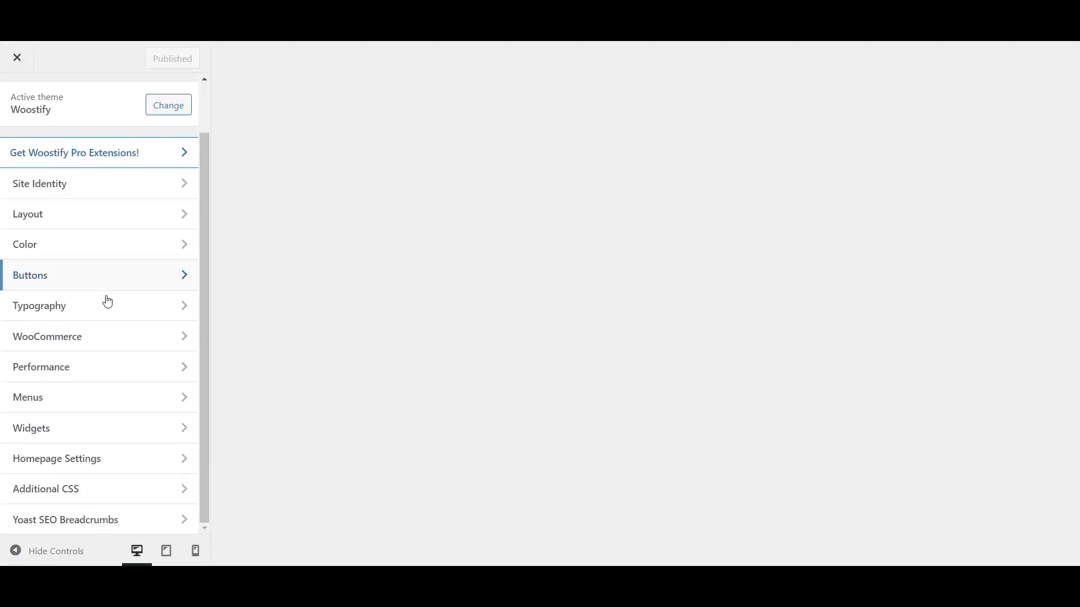
click(113, 333)
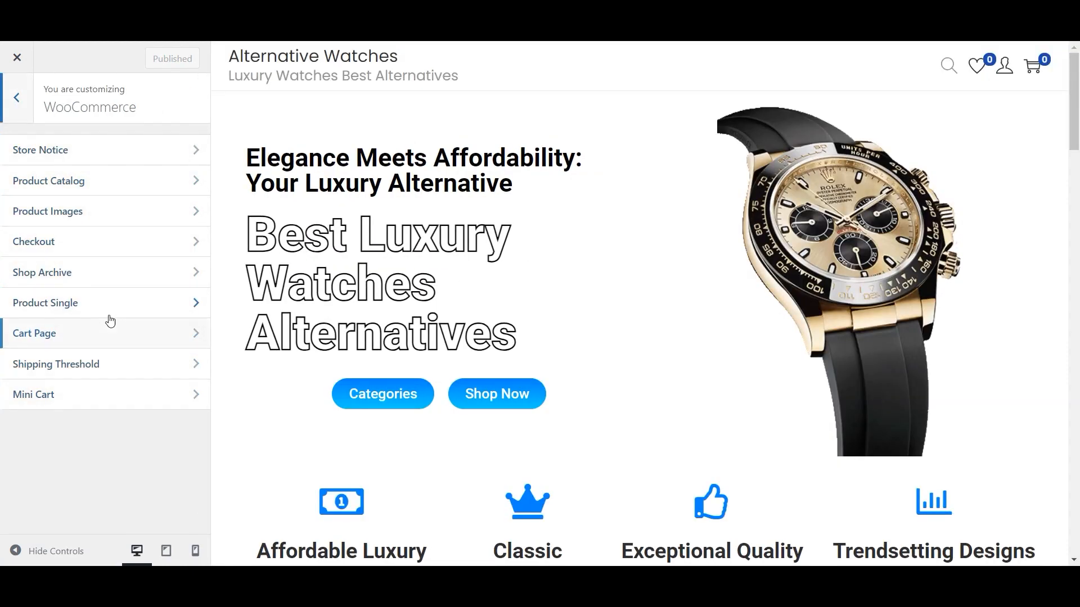
click(99, 158)
click(16, 112)
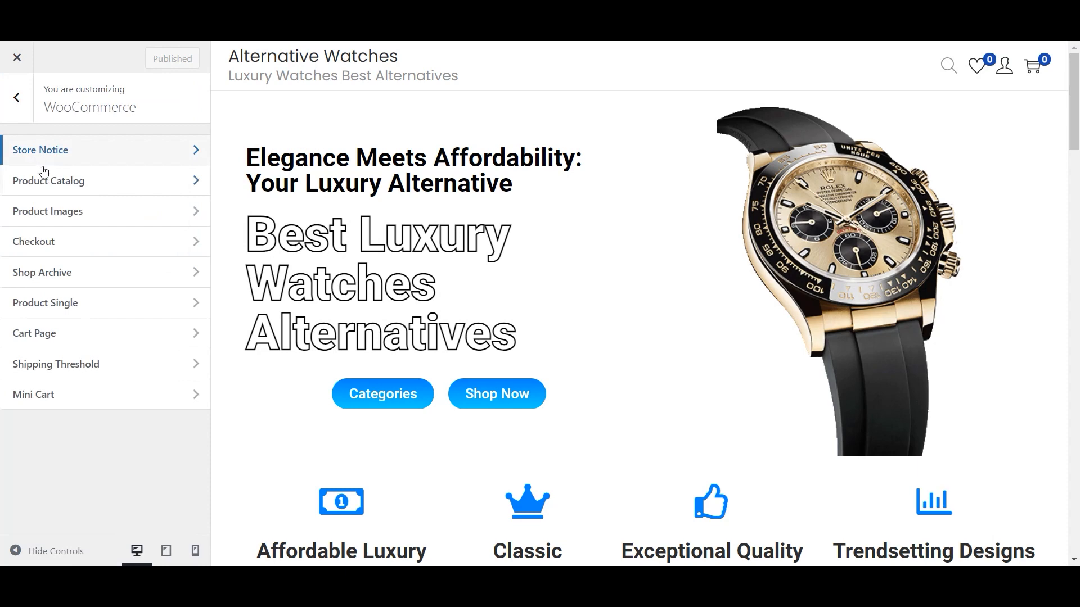
click(46, 178)
scroll(113, 315, down, 1)
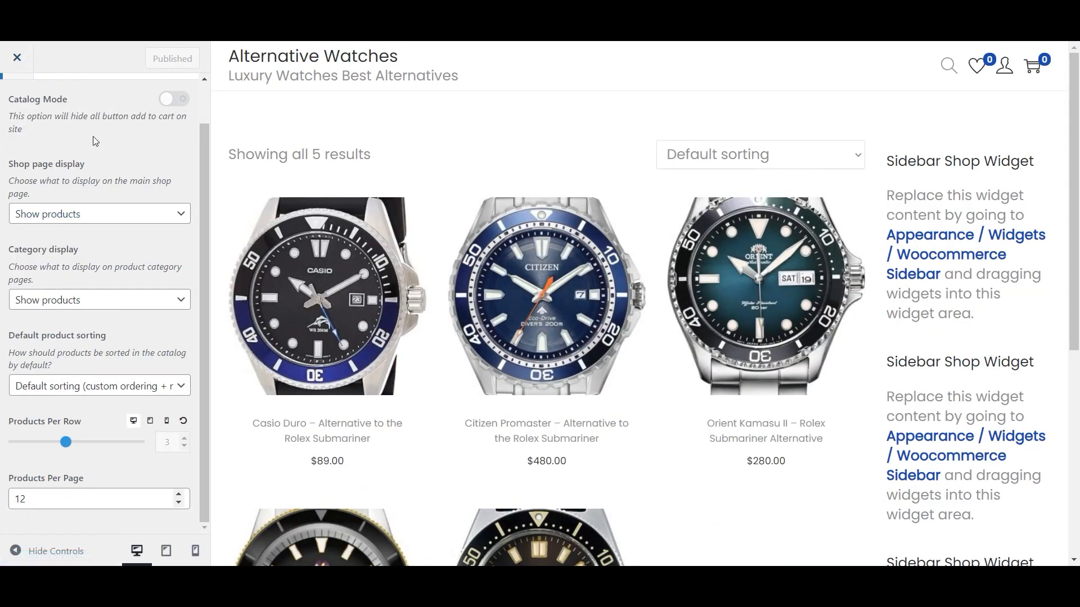
scroll(94, 141, up, 2)
click(13, 113)
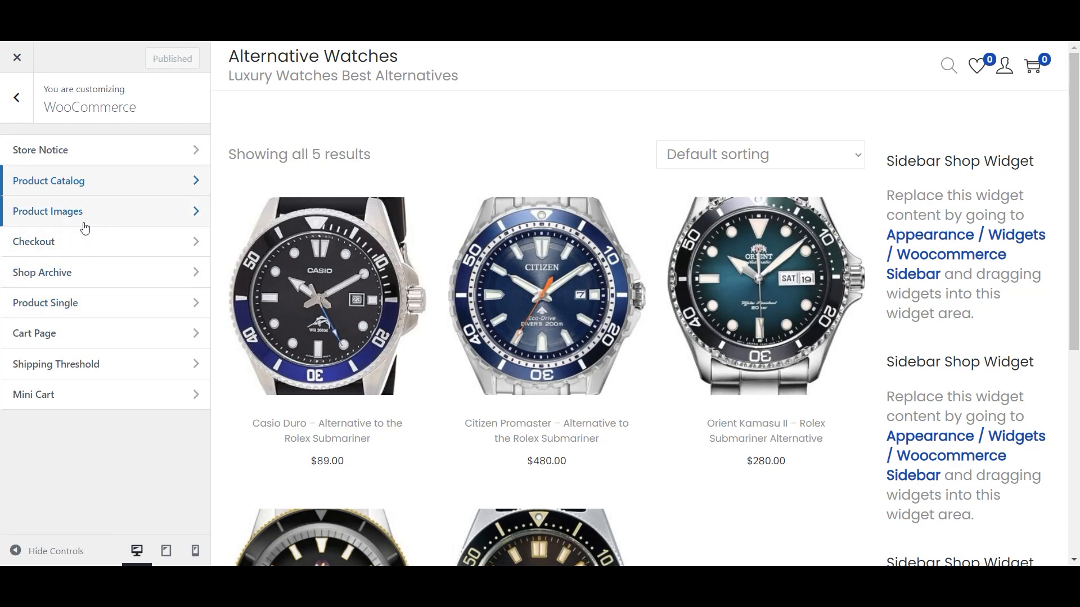
- Review the general Product Single options and recheck the Product Catalog options in the WooCommerce customization
click(68, 312)
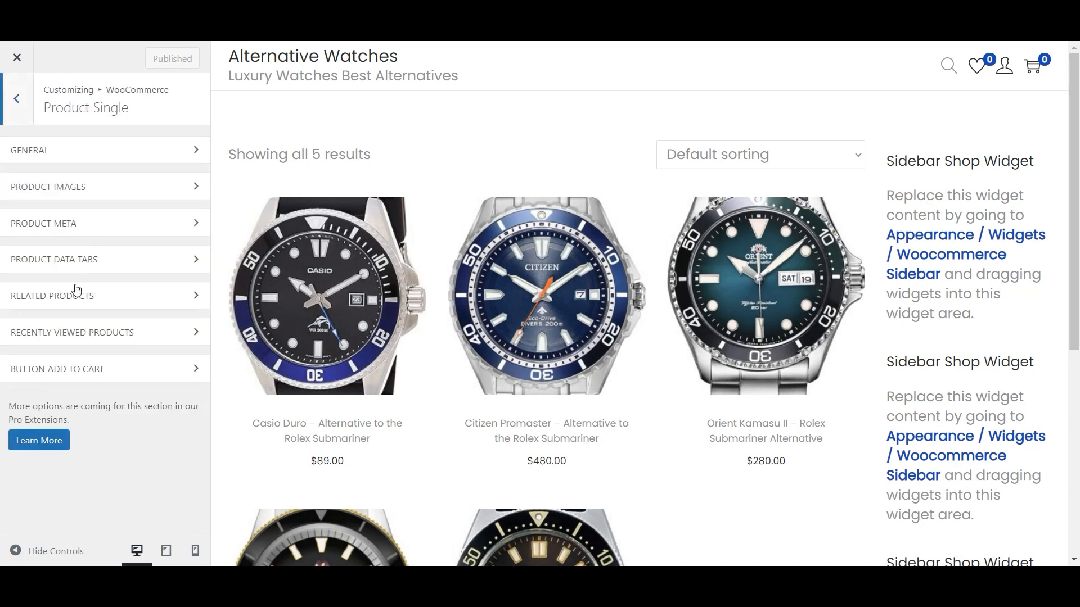
click(174, 152)
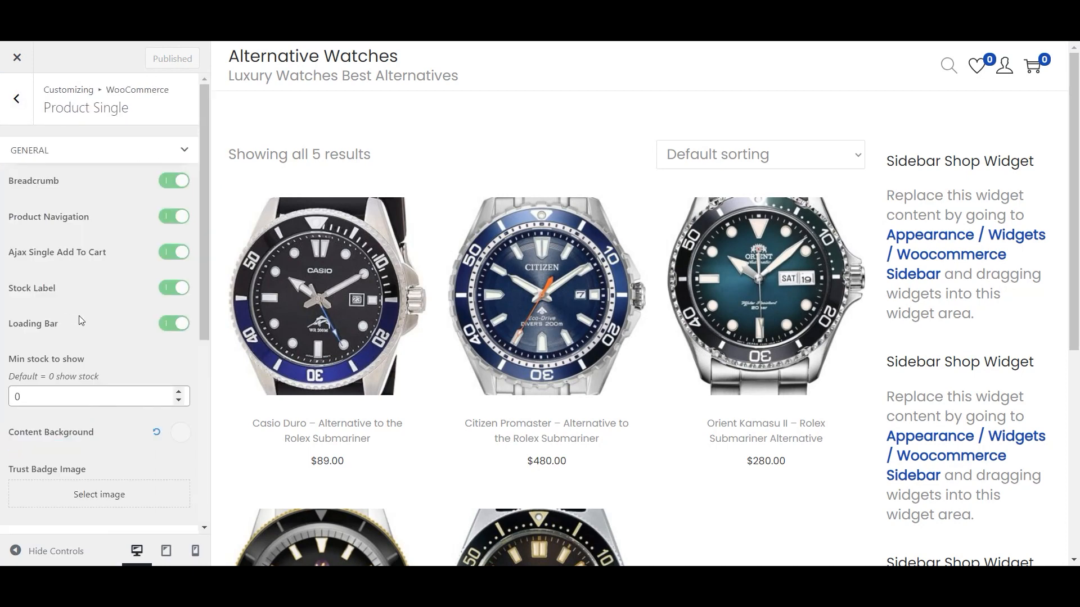
scroll(101, 292, down, 6)
scroll(96, 242, up, 6)
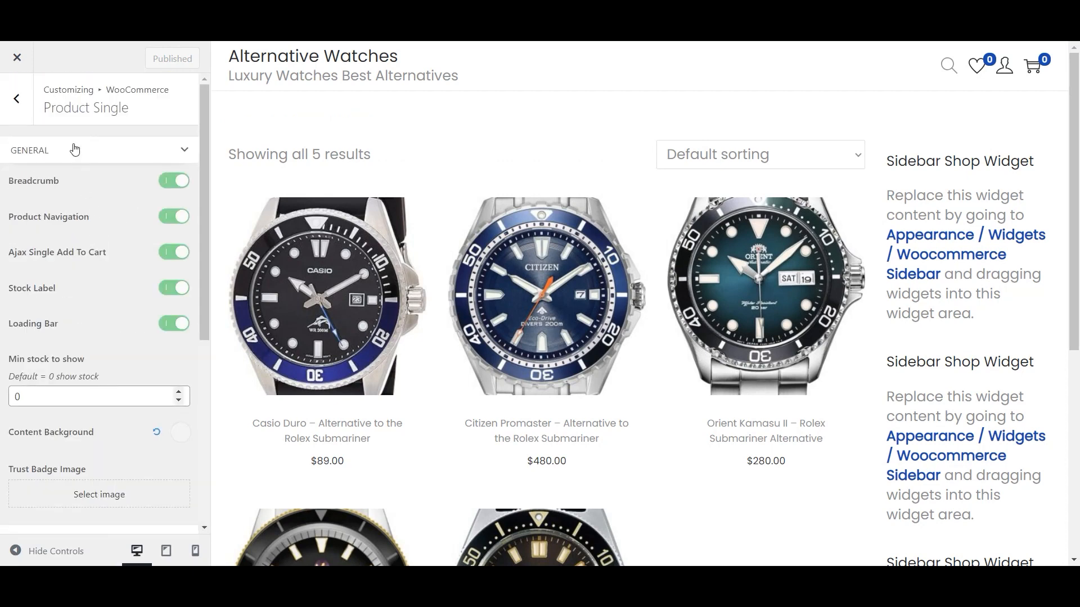
click(10, 104)
click(103, 187)
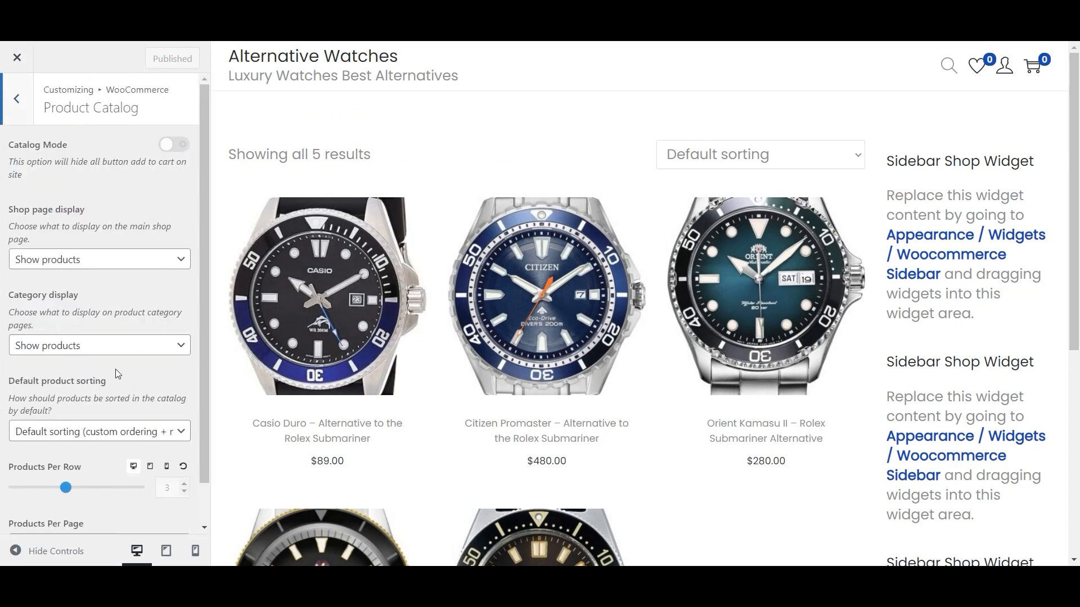
scroll(121, 371, down, 1)
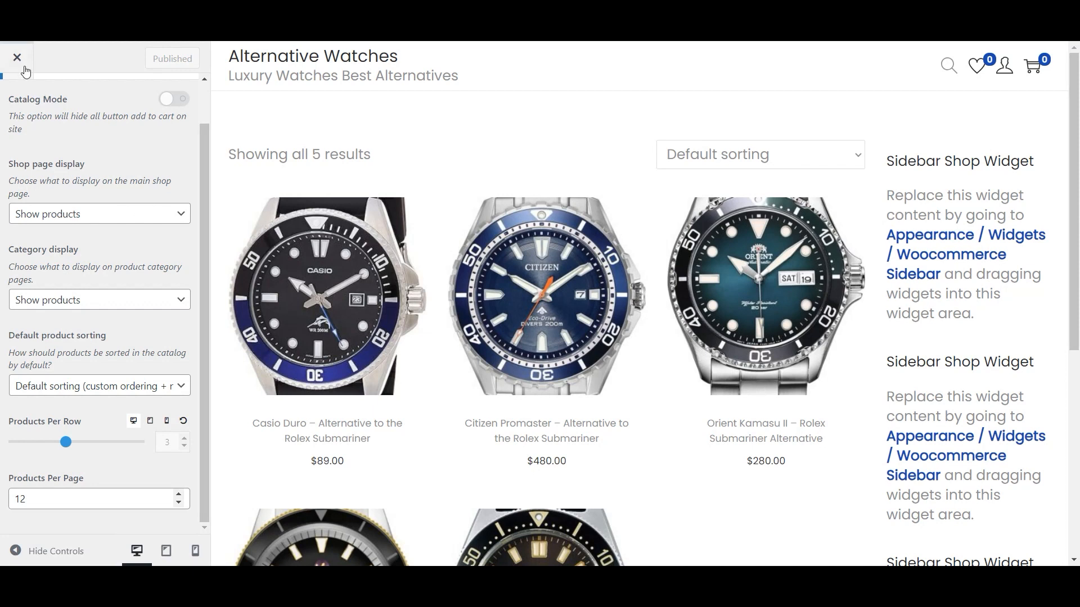
scroll(31, 79, up, 1)
click(16, 97)
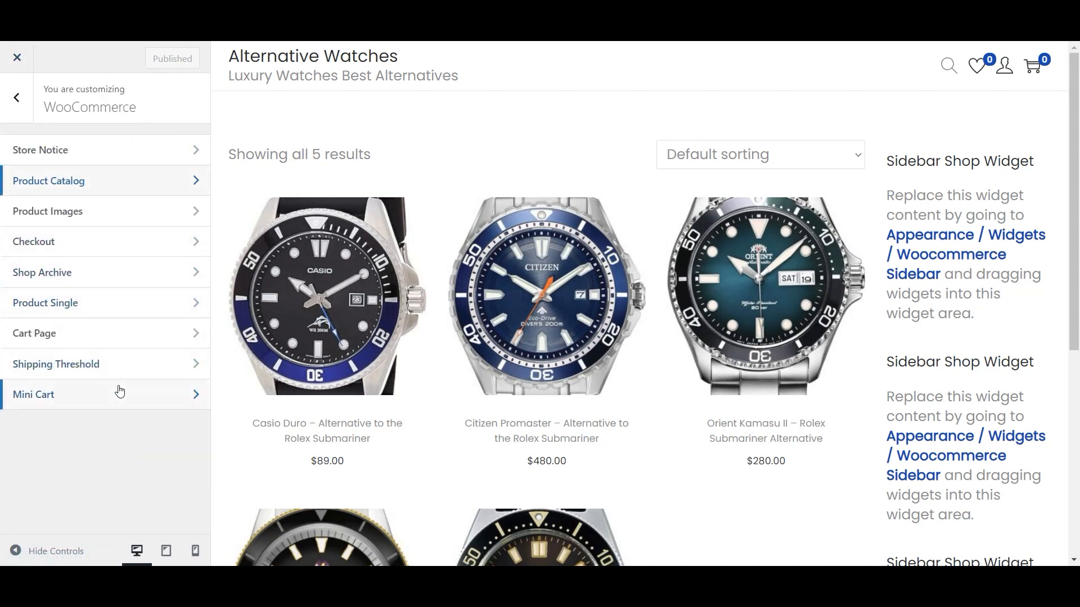
click(16, 107)
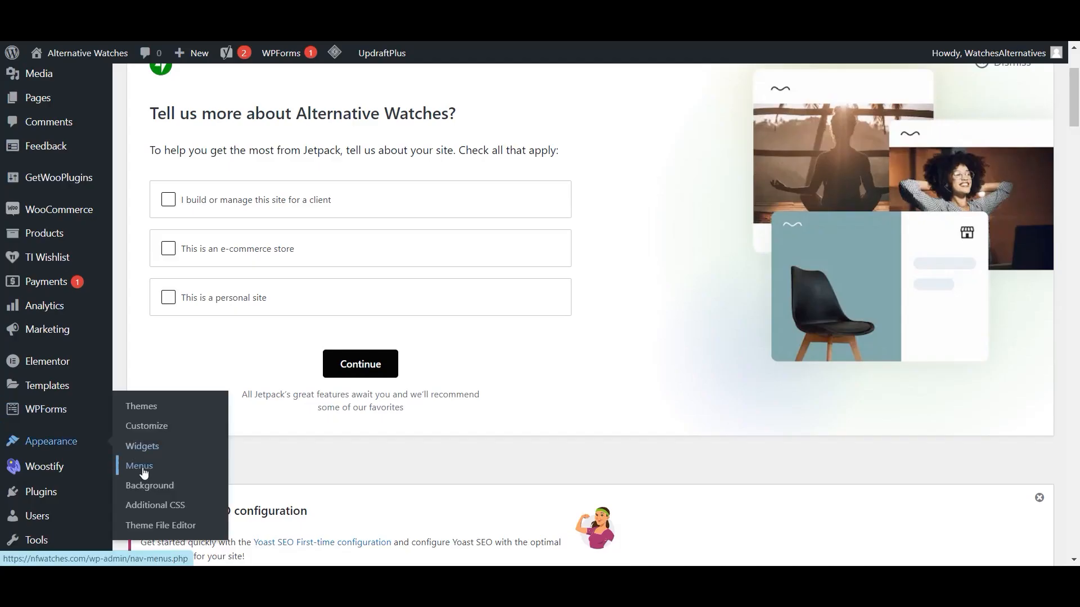
- Create a site navigation menu named Main Menu, assigned to the Primary Menu and Mobile Menu display locations
click(141, 466)
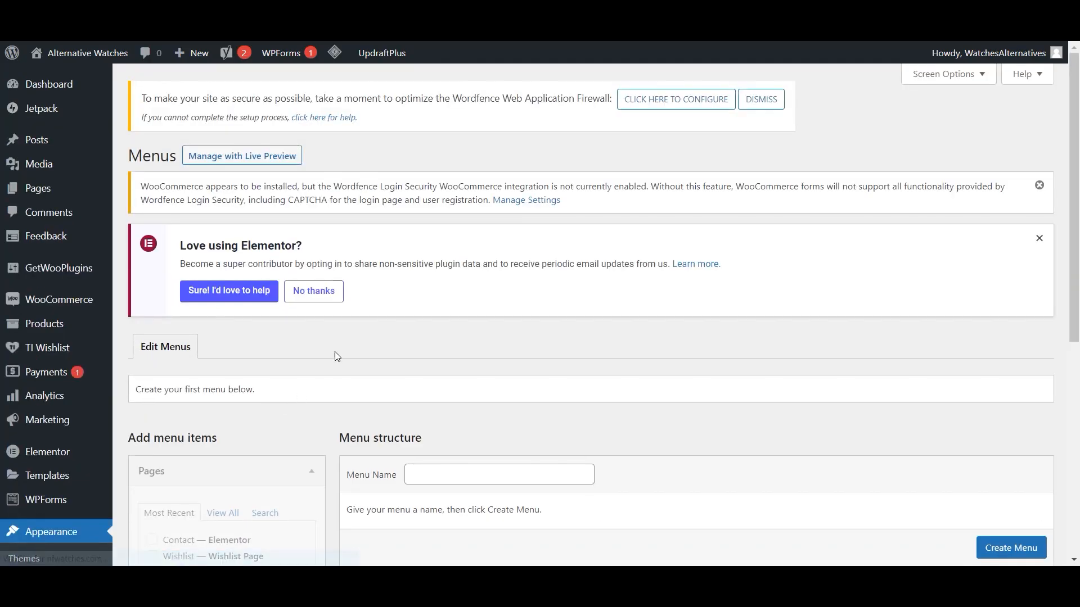
scroll(335, 354, down, 3)
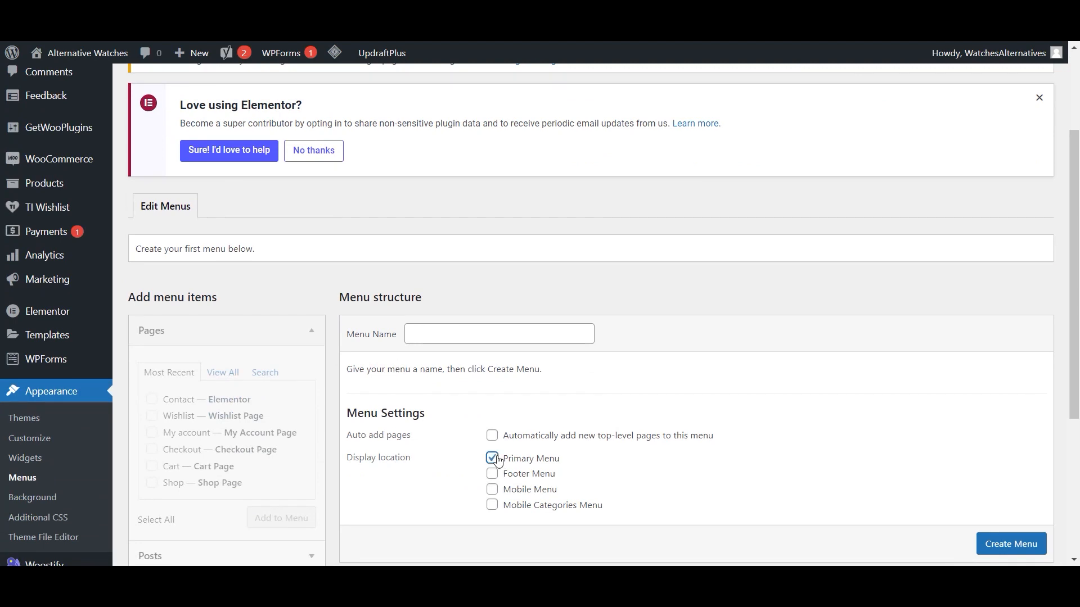
click(493, 490)
scroll(667, 337, down, 4)
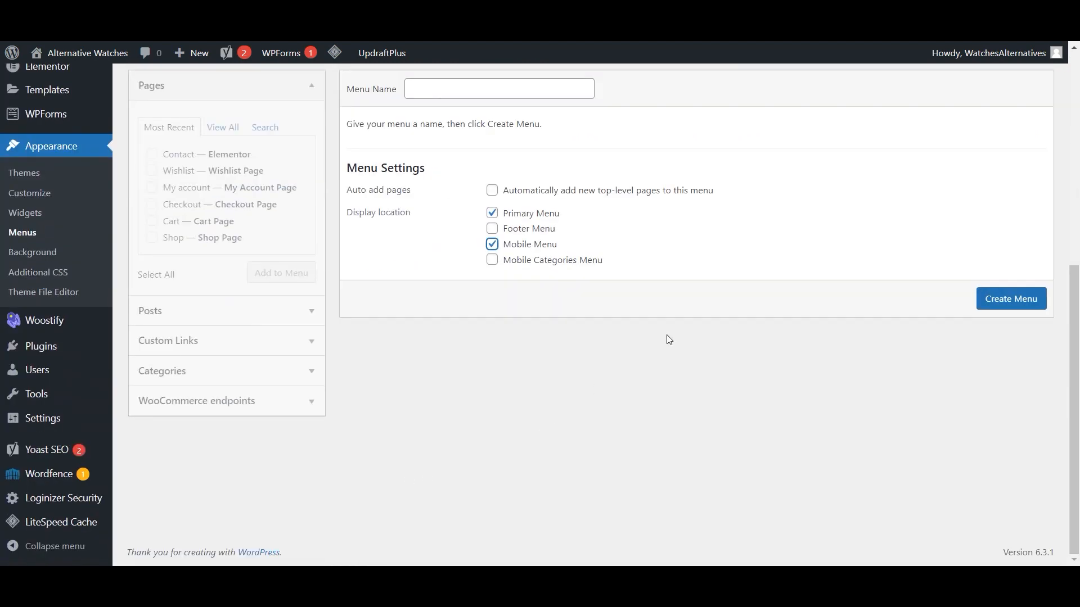
click(996, 302)
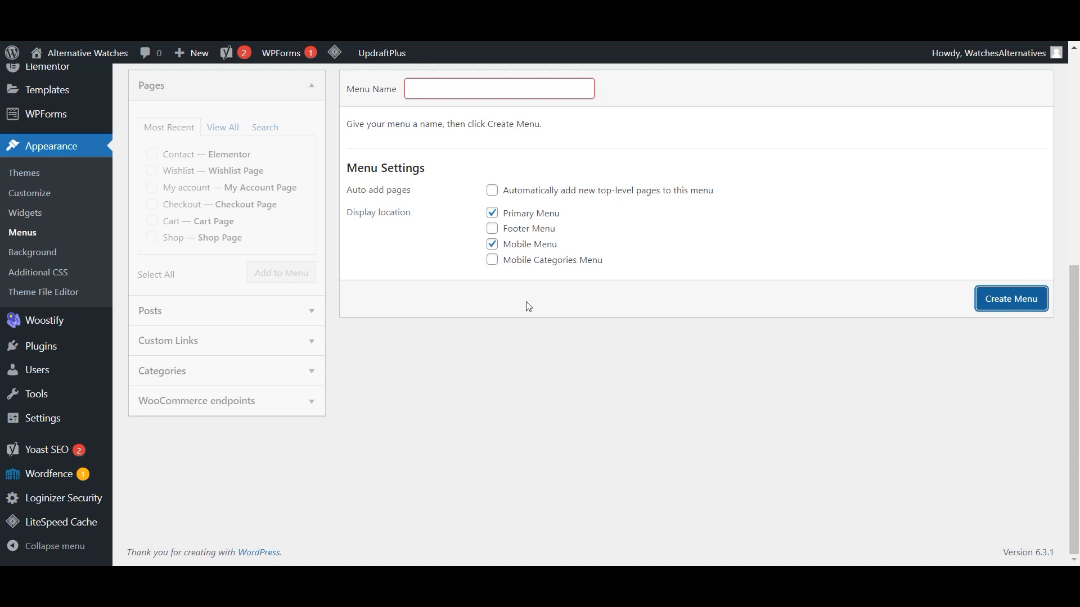
scroll(500, 298, up, 1)
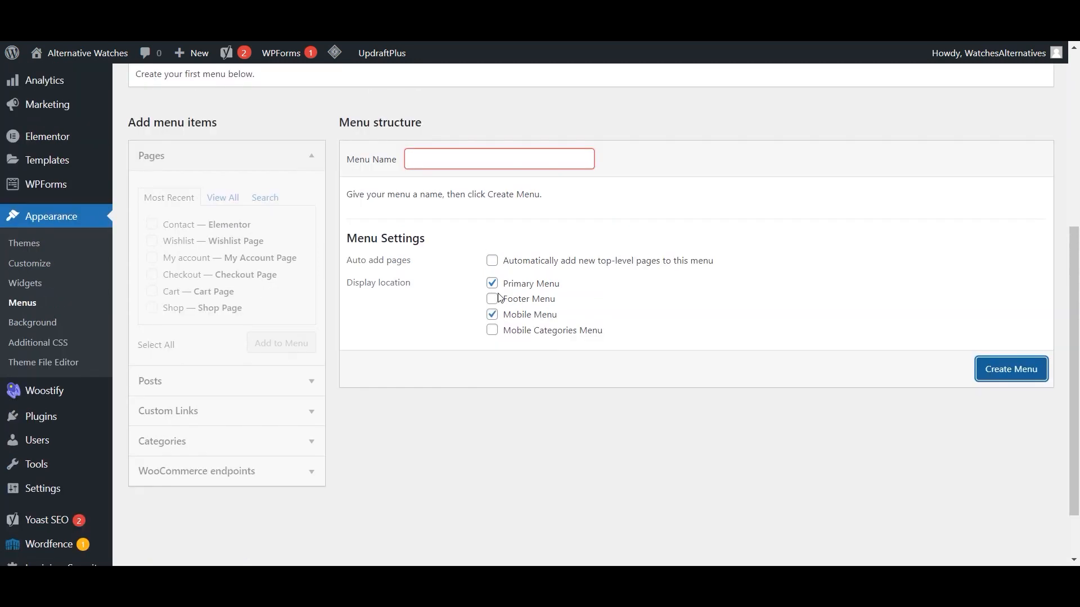
click(485, 161)
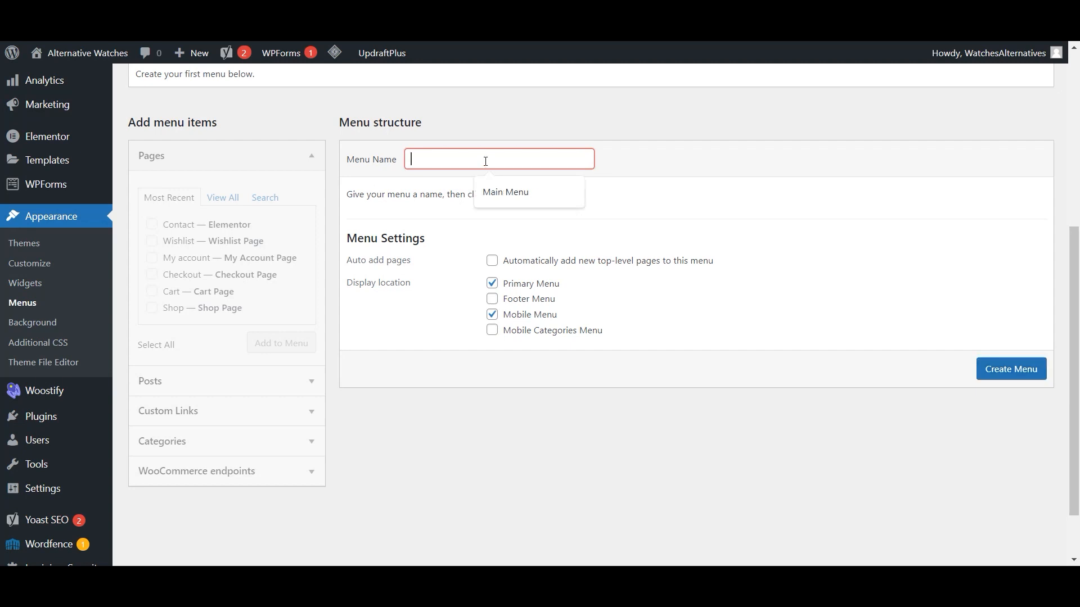
click(513, 194)
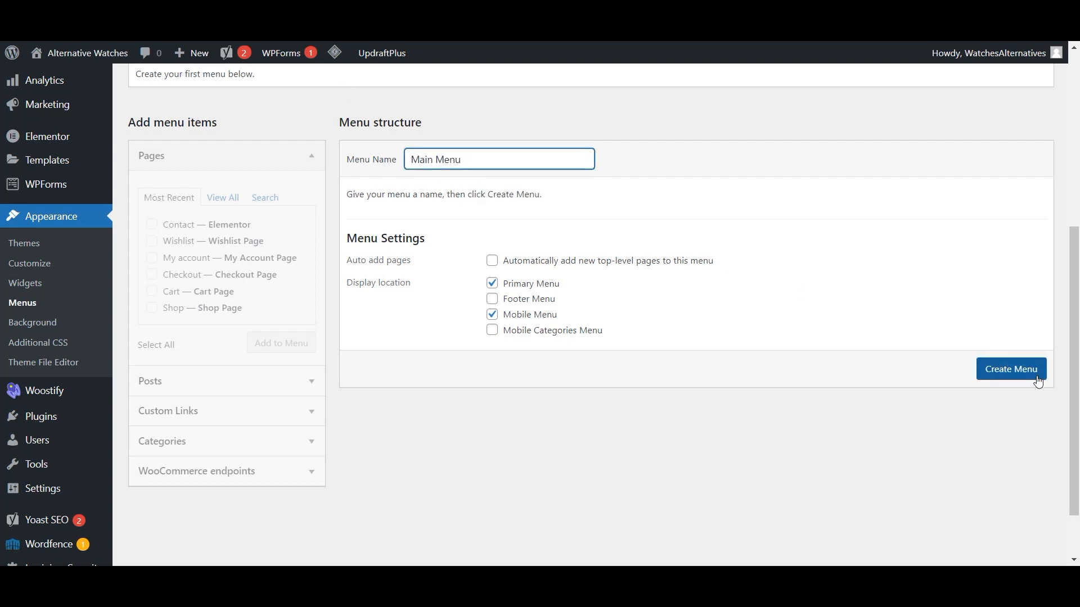
click(1036, 376)
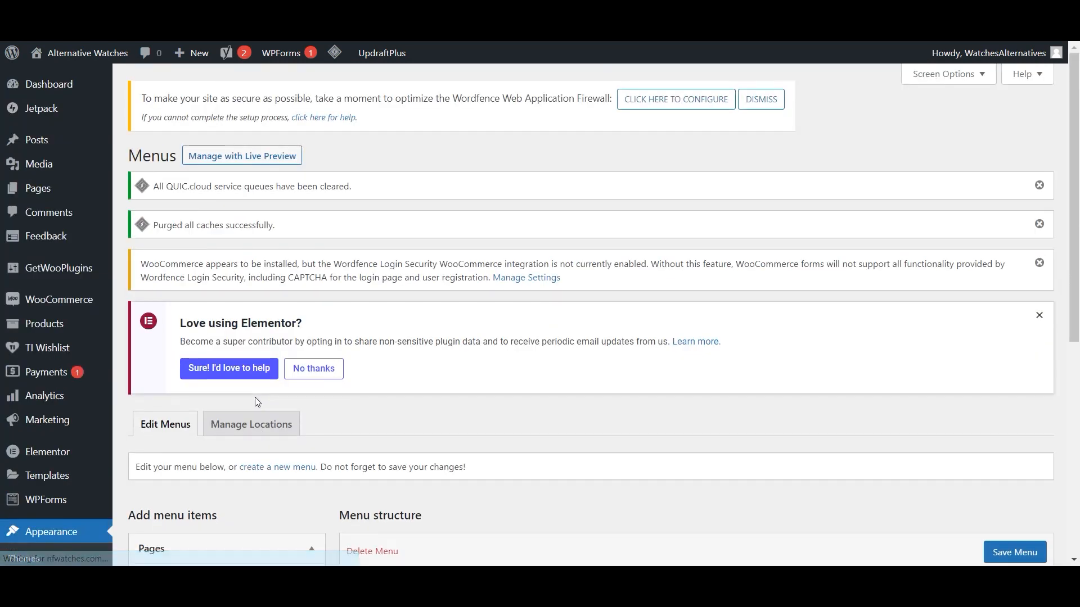
scroll(202, 322, down, 1)
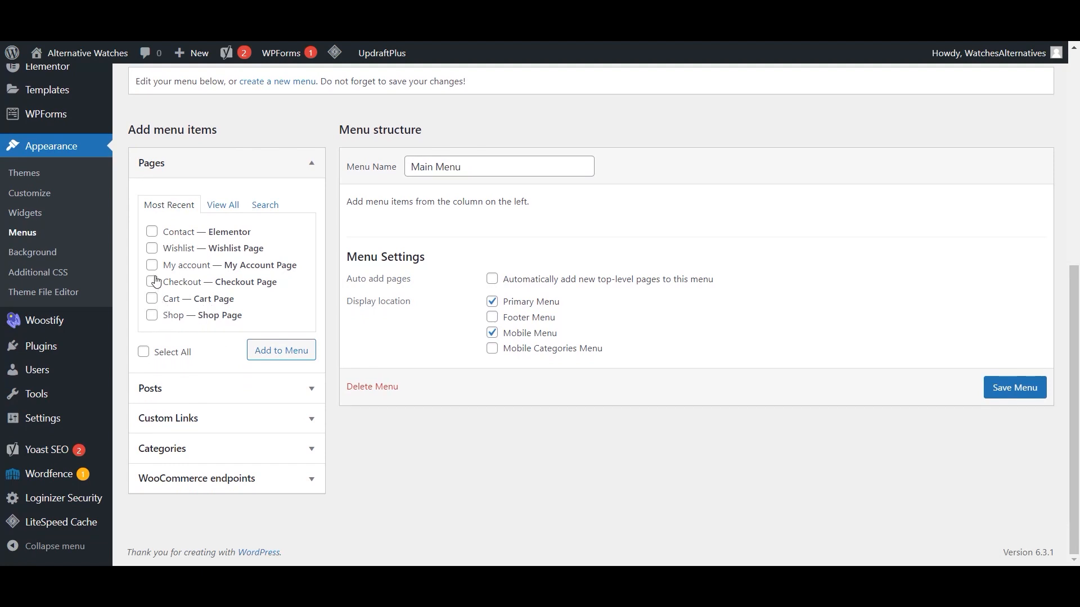
click(152, 233)
click(230, 388)
click(305, 201)
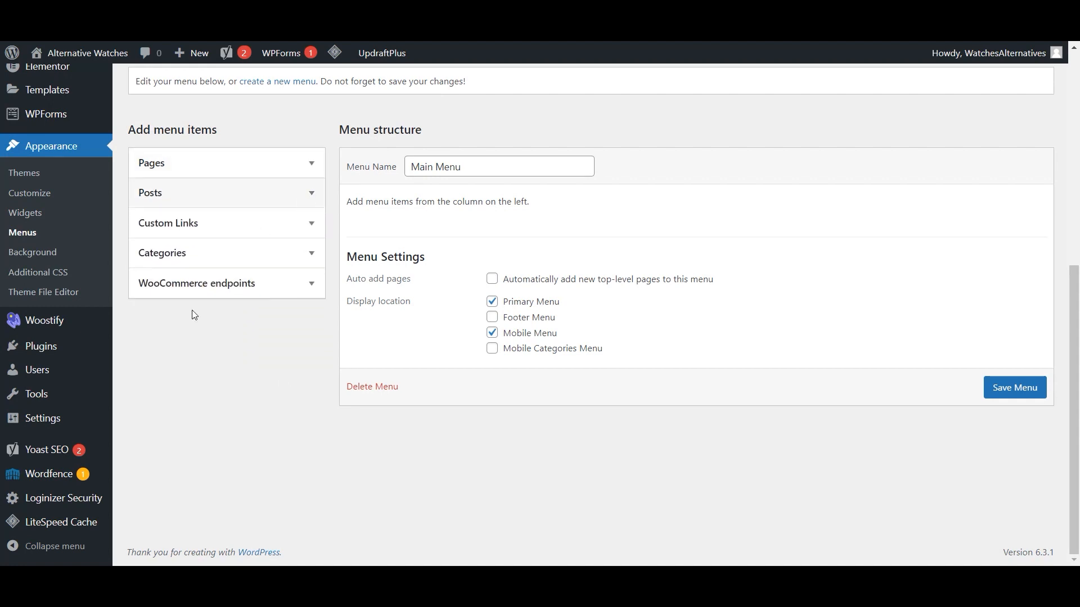
scroll(193, 313, up, 3)
click(258, 381)
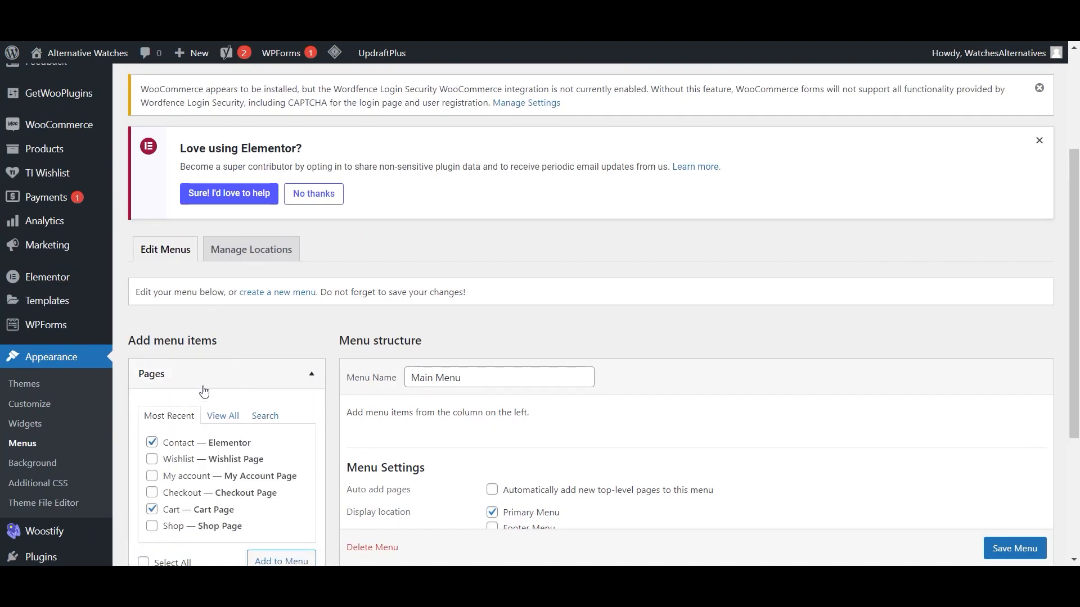
scroll(185, 478, down, 3)
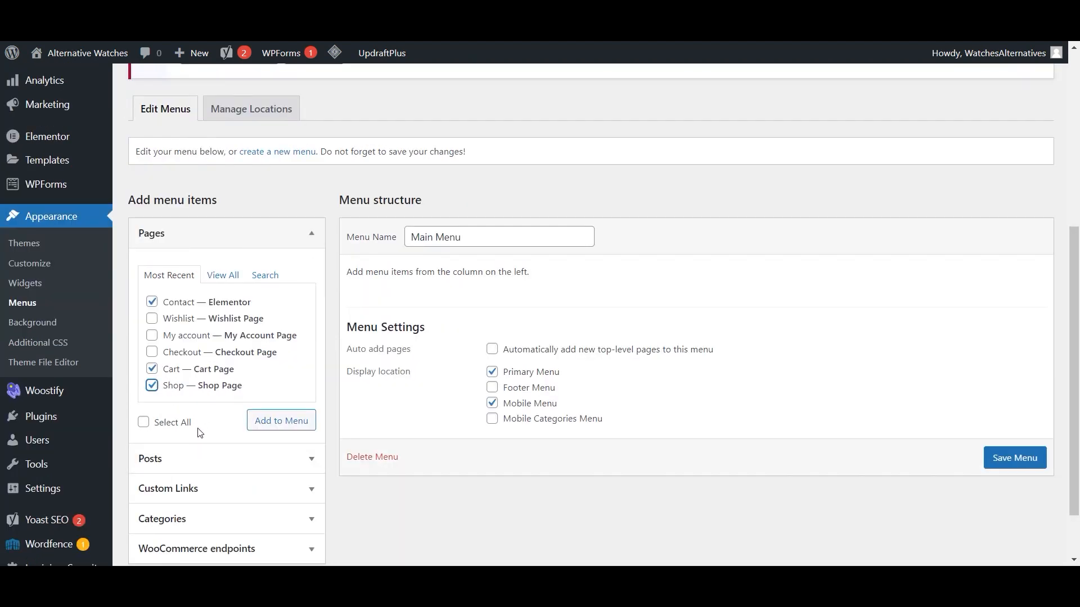
- From the full list of pages, add Home, Blog and Shop to Main Menu
click(227, 276)
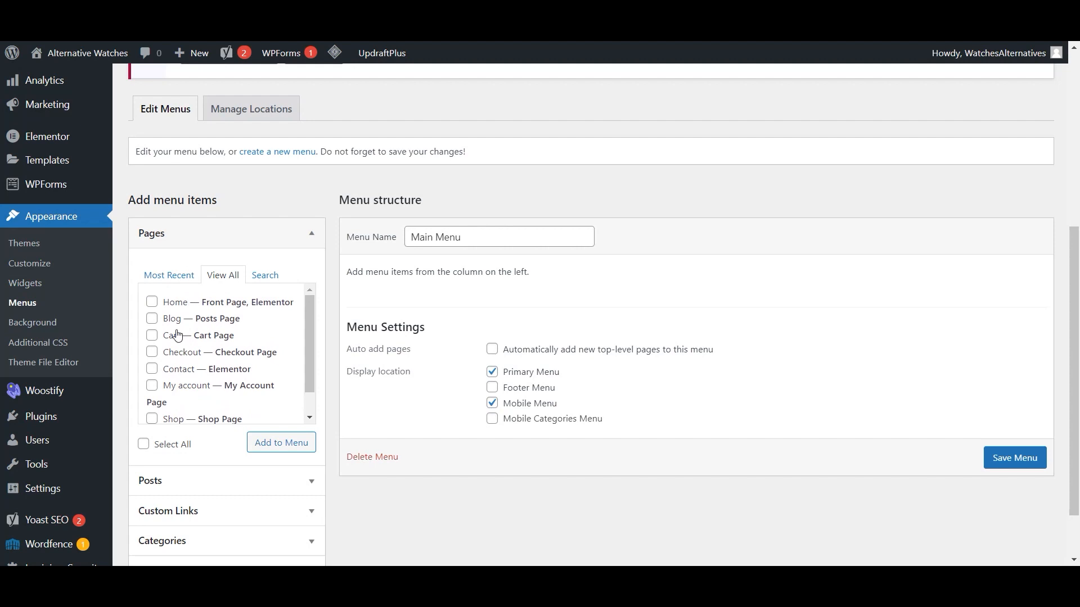
click(151, 319)
click(152, 302)
scroll(219, 419, down, 1)
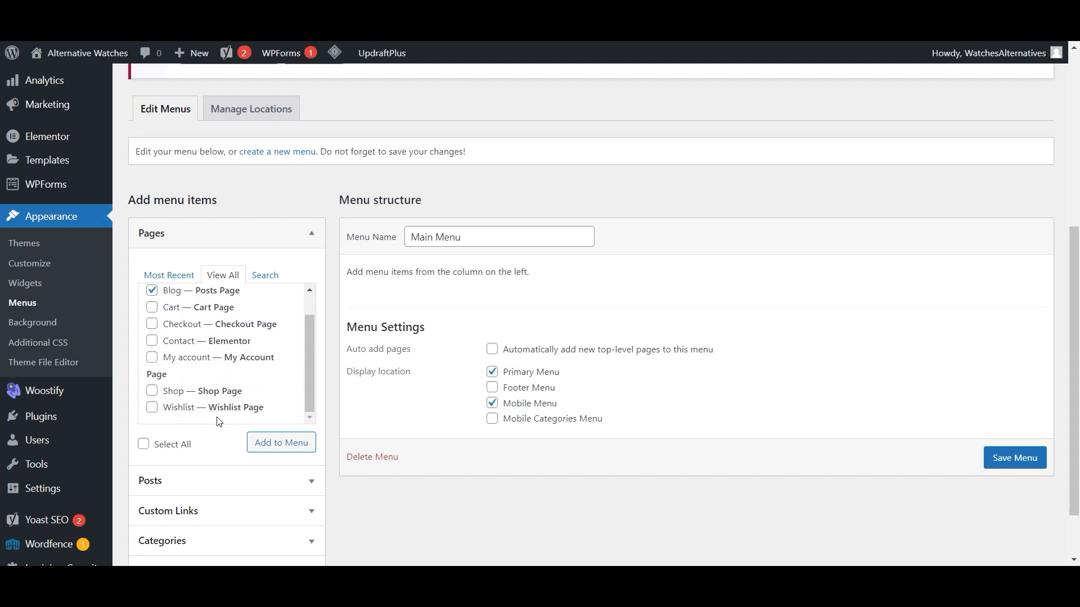
click(152, 392)
scroll(187, 423, up, 1)
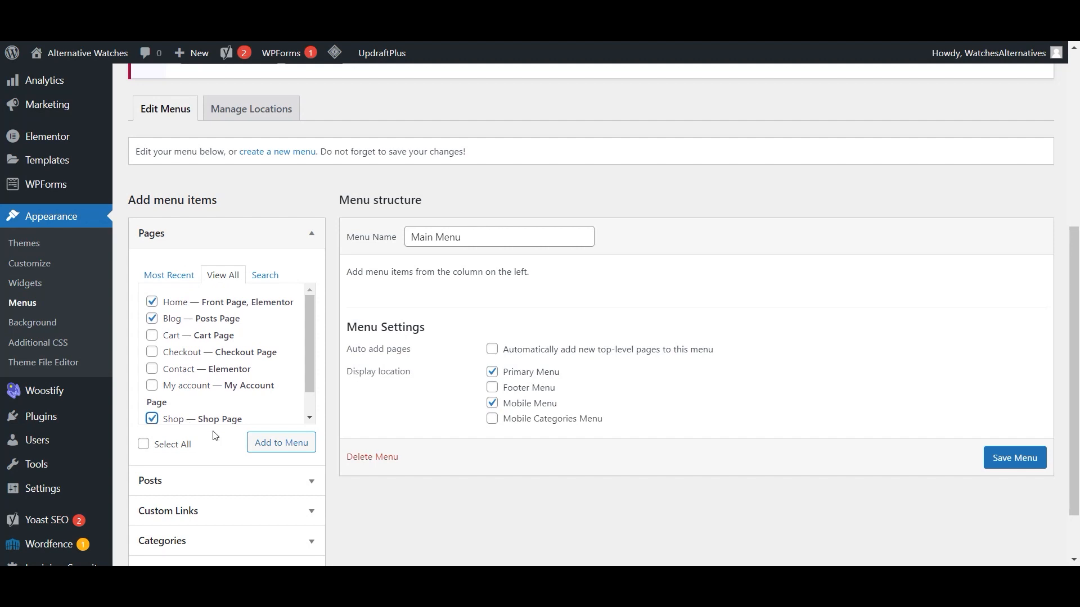
click(283, 448)
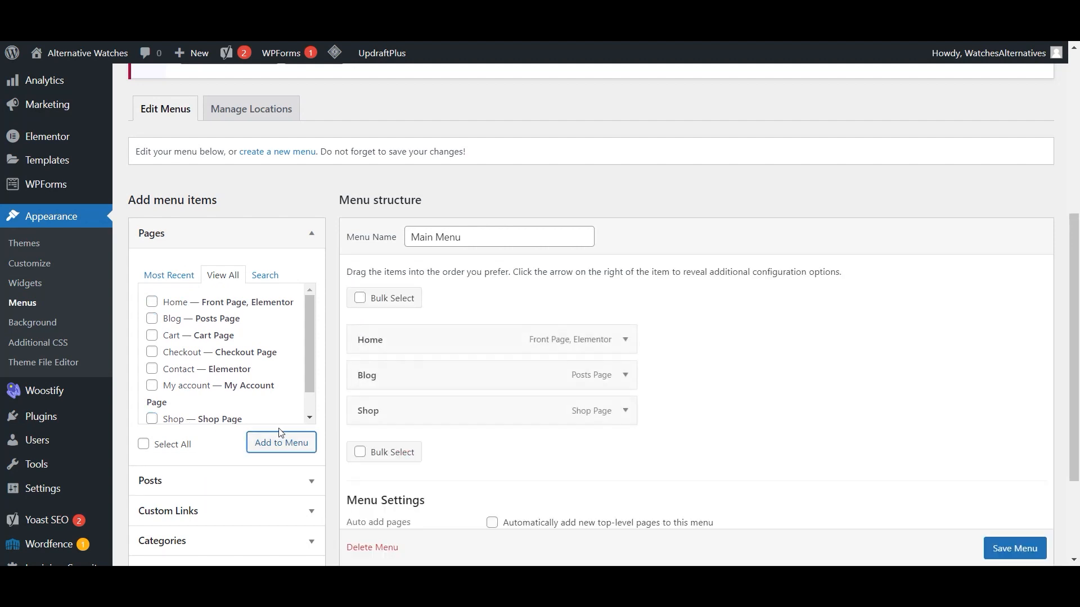
- Check the remaining pages and the post categories that can be added as menu items
scroll(242, 394, down, 3)
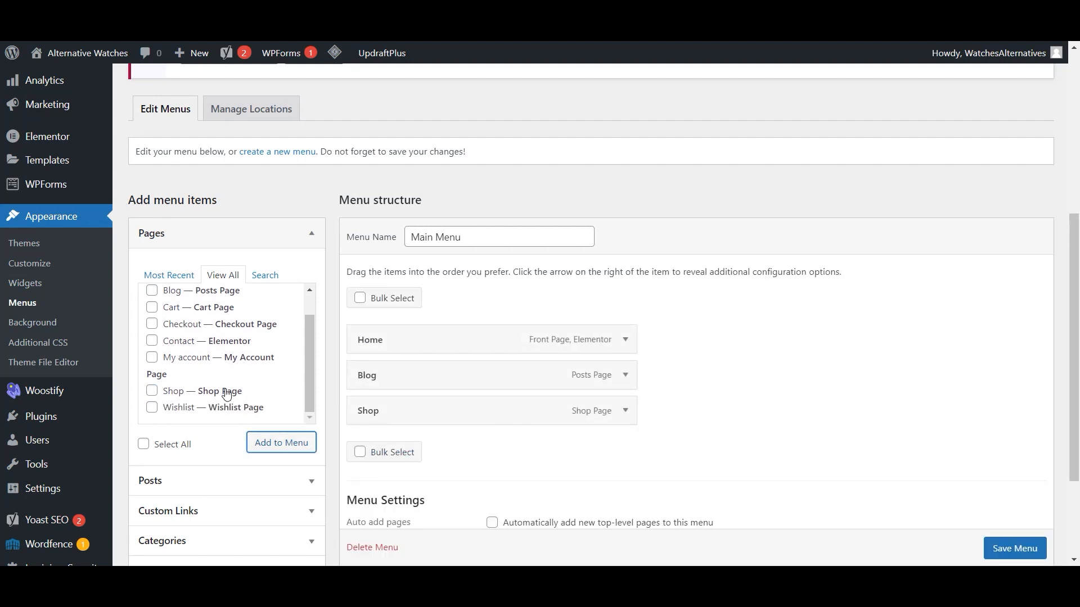
scroll(180, 404, up, 1)
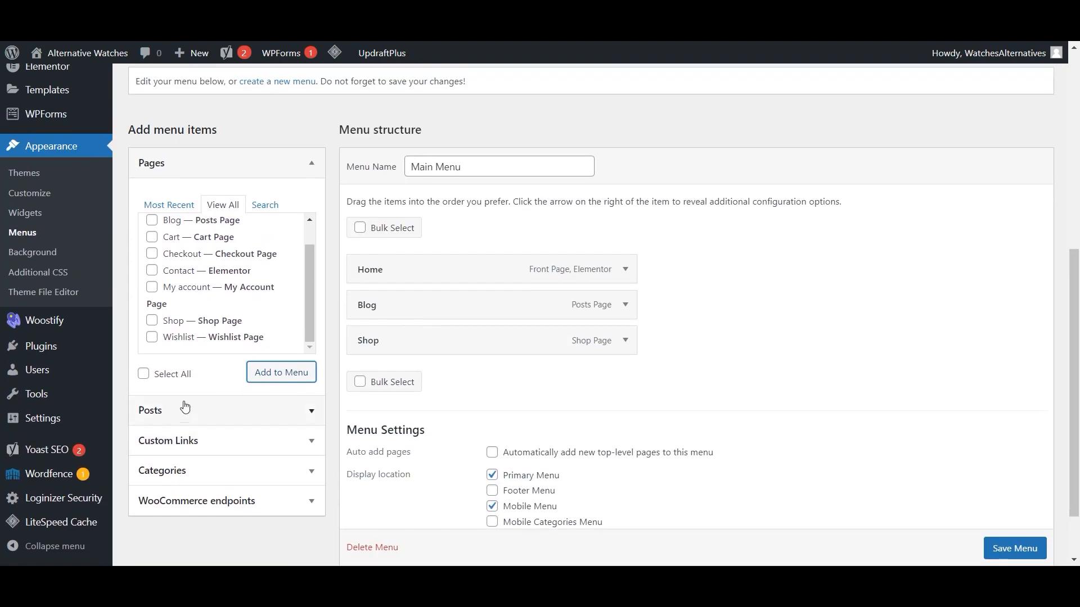
click(216, 472)
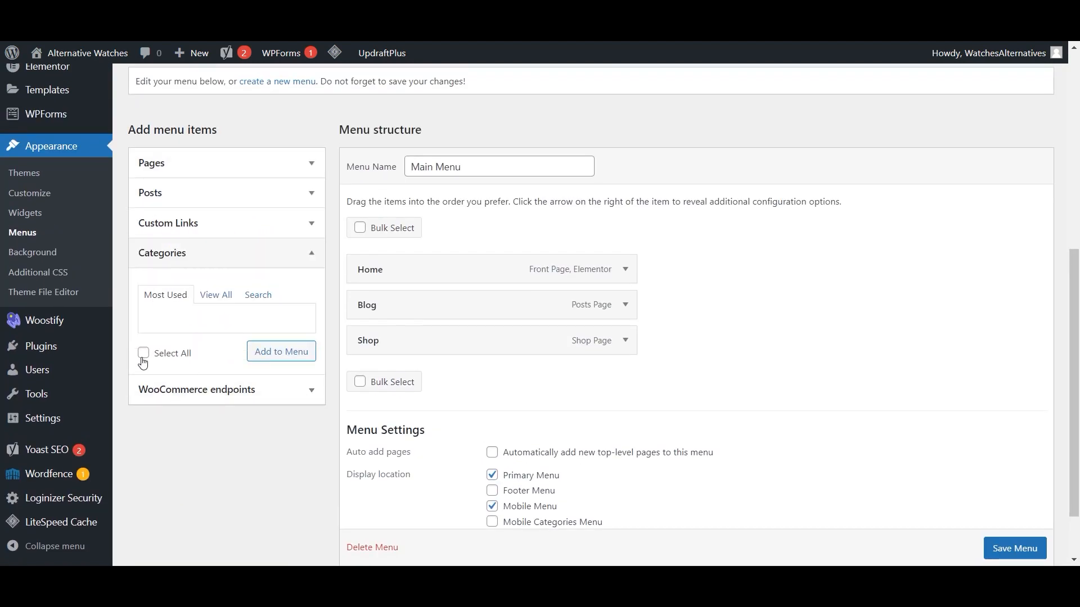
click(212, 294)
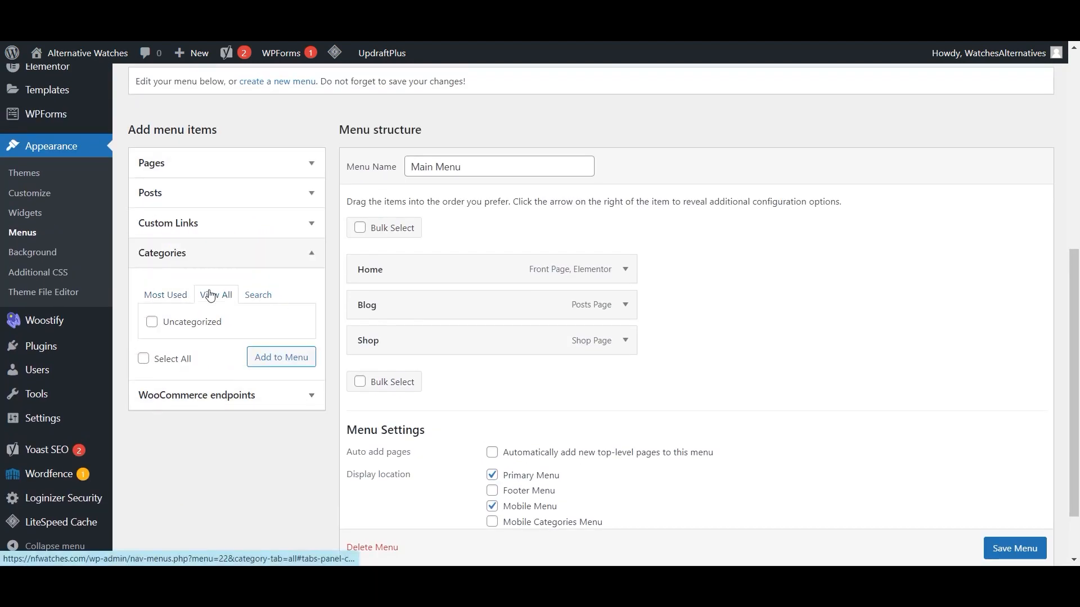
click(163, 296)
click(258, 296)
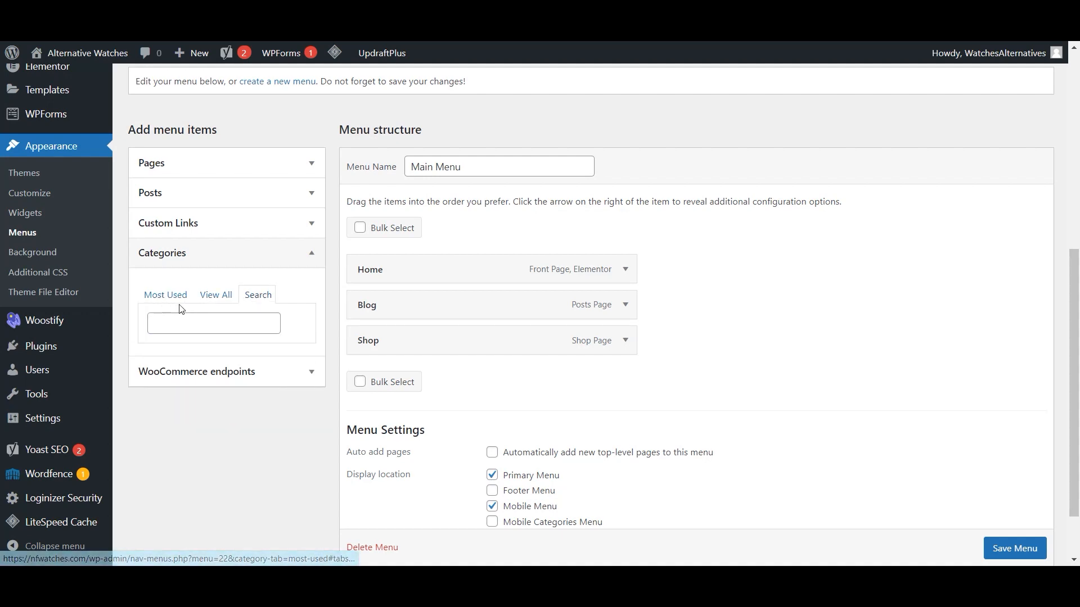
- Enable the Product categories screen element so product categories are offered as menu items
scroll(771, 353, up, 7)
click(948, 74)
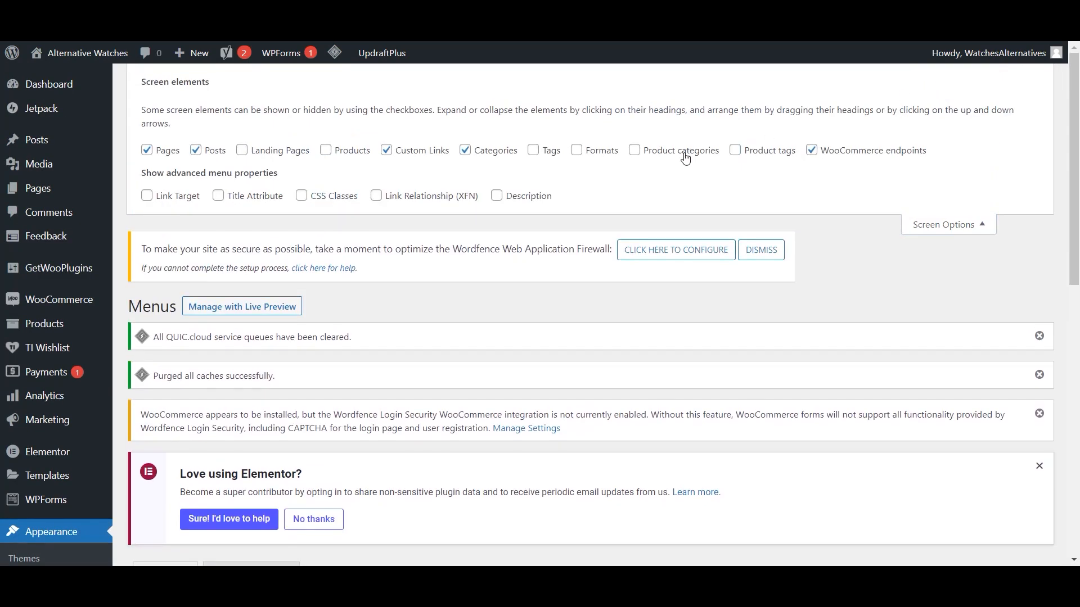
scroll(572, 227, down, 10)
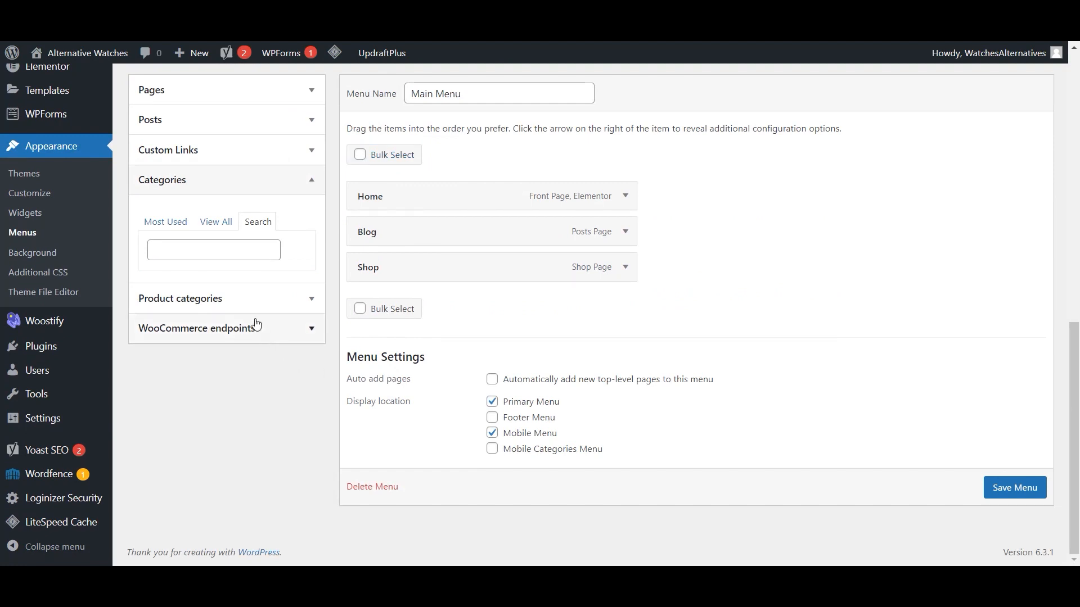
- From the full list of product categories, add Rolex, Hublot and Luxury Watches Alternatives to Main Menu
click(256, 302)
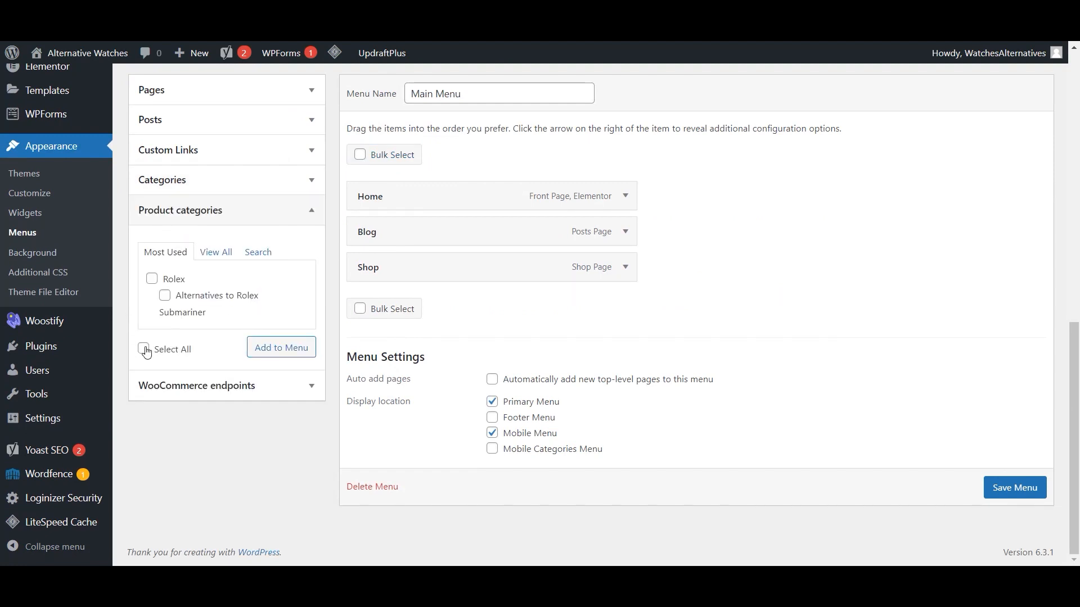
click(215, 251)
click(152, 278)
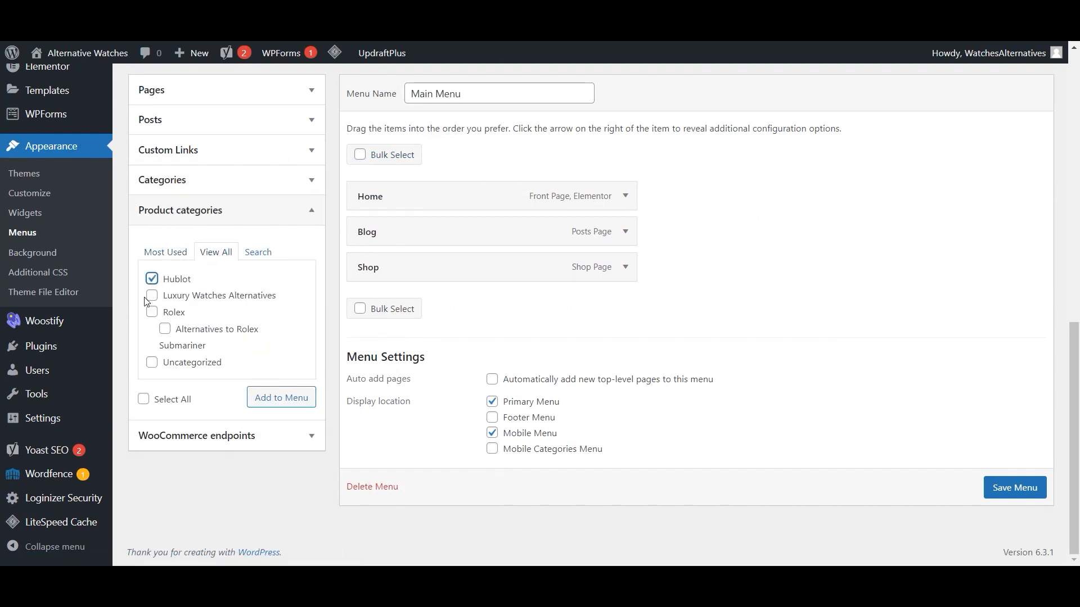
click(151, 312)
click(260, 397)
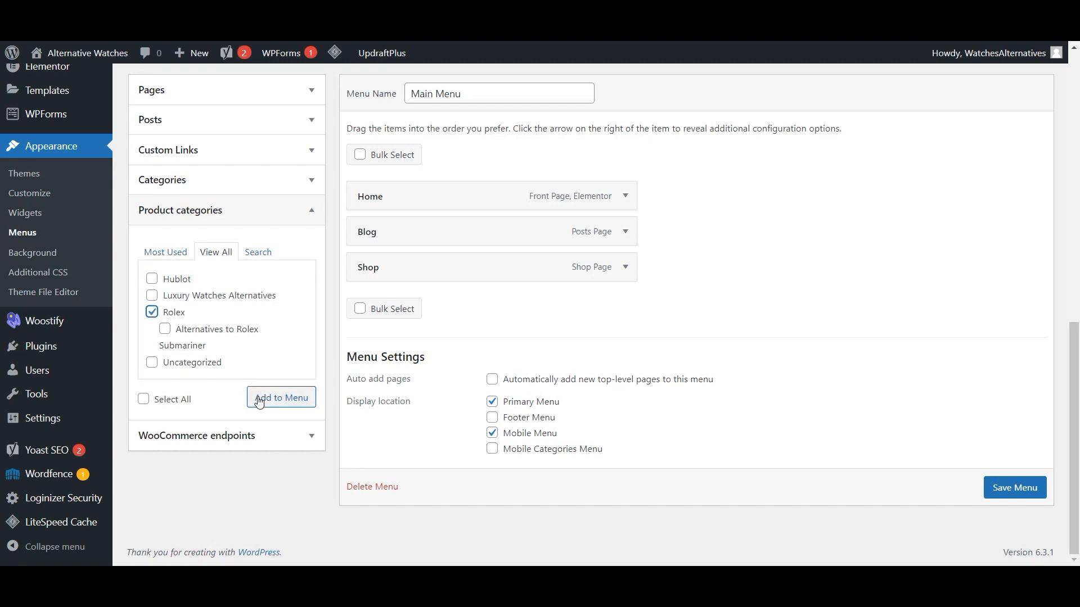
click(151, 279)
click(152, 295)
click(263, 397)
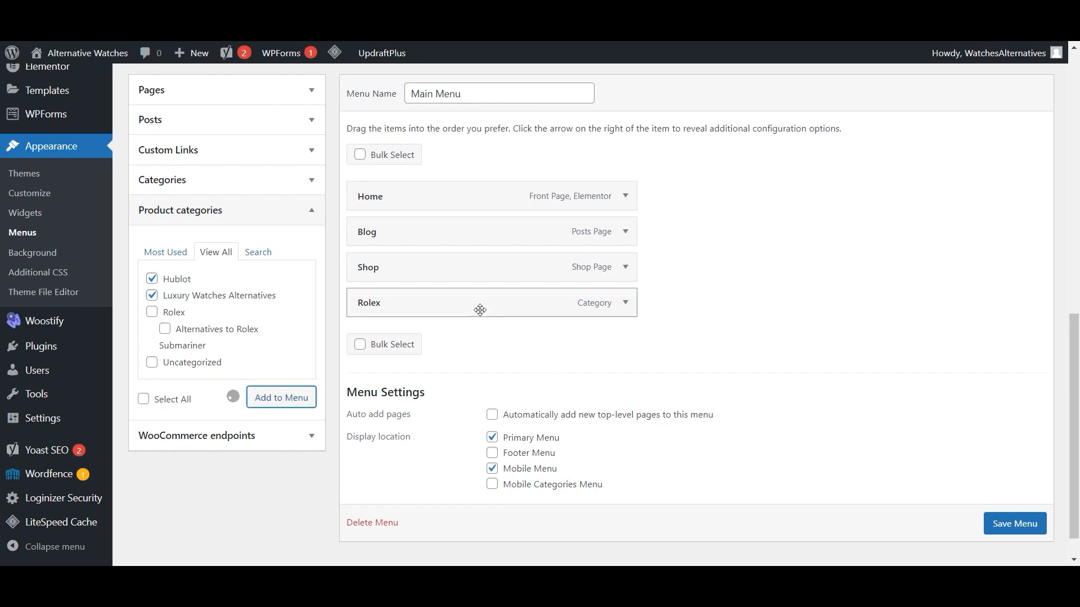
- Nest Rolex, Hublot and Luxury Watches Alternatives, in that order, as sub items under Shop
drag(422, 309, 460, 298)
drag(429, 347, 414, 304)
drag(404, 374, 447, 379)
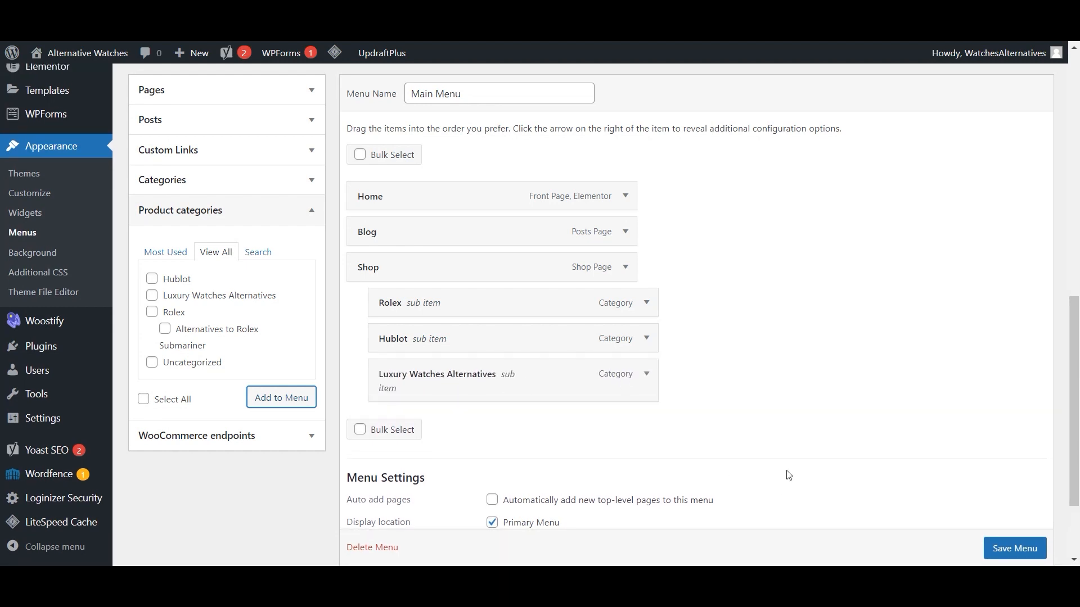
- Add the Contact page as the last top-level item of Main Menu and save the menu
scroll(786, 471, down, 2)
scroll(747, 456, up, 3)
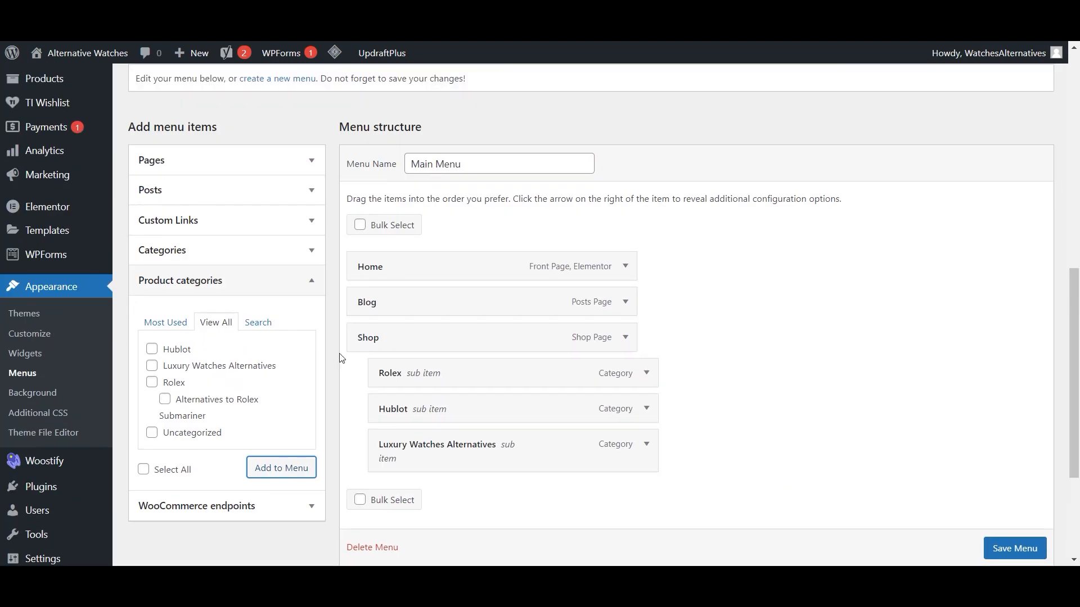
scroll(211, 411, down, 2)
scroll(211, 411, up, 2)
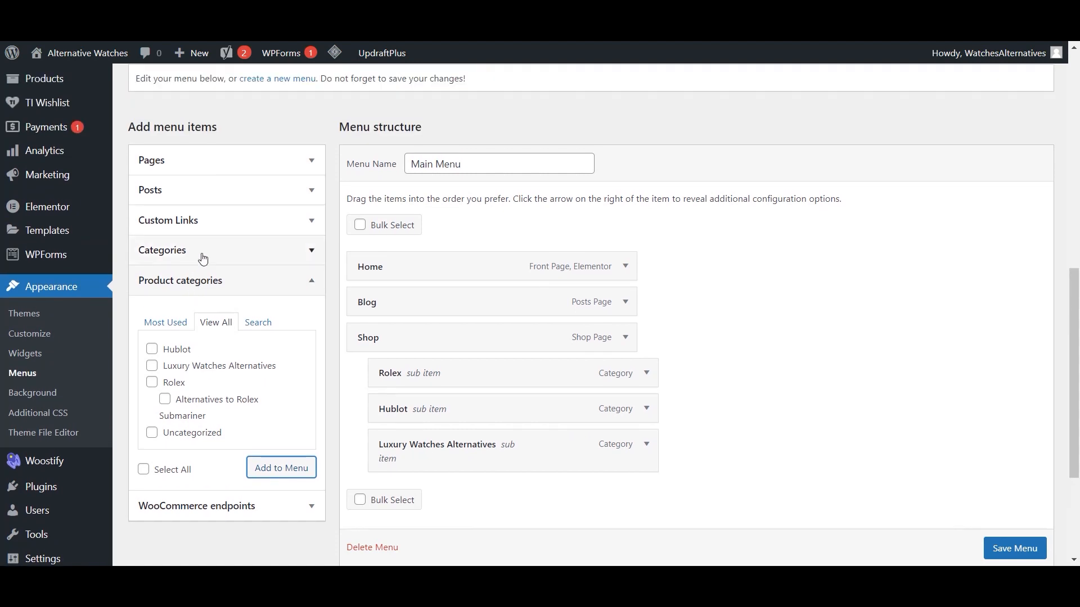
click(198, 158)
scroll(199, 329, up, 1)
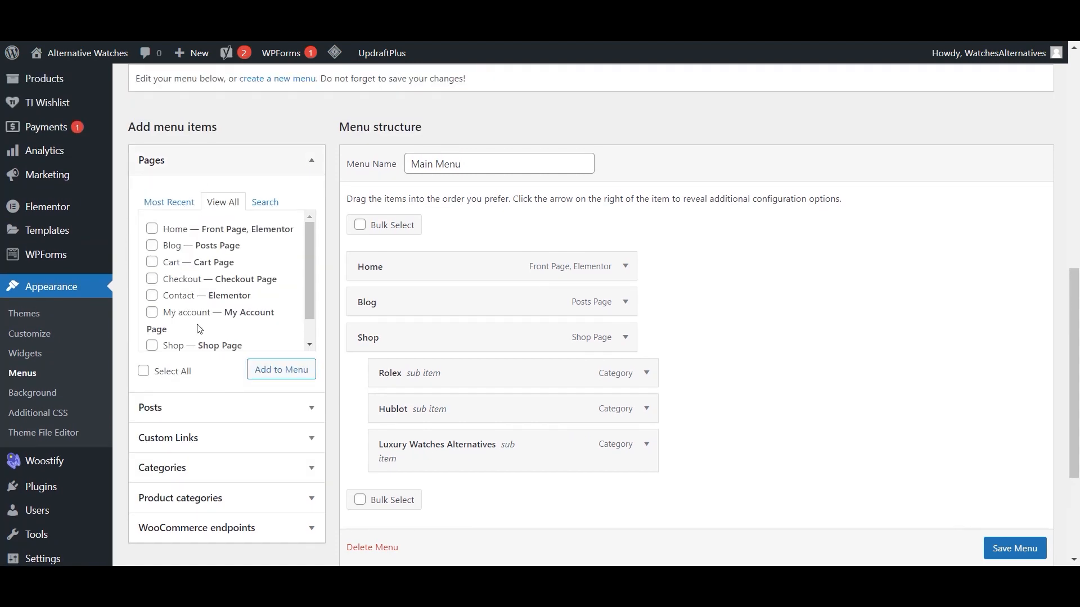
click(152, 295)
click(279, 369)
scroll(460, 434, down, 2)
scroll(442, 429, up, 2)
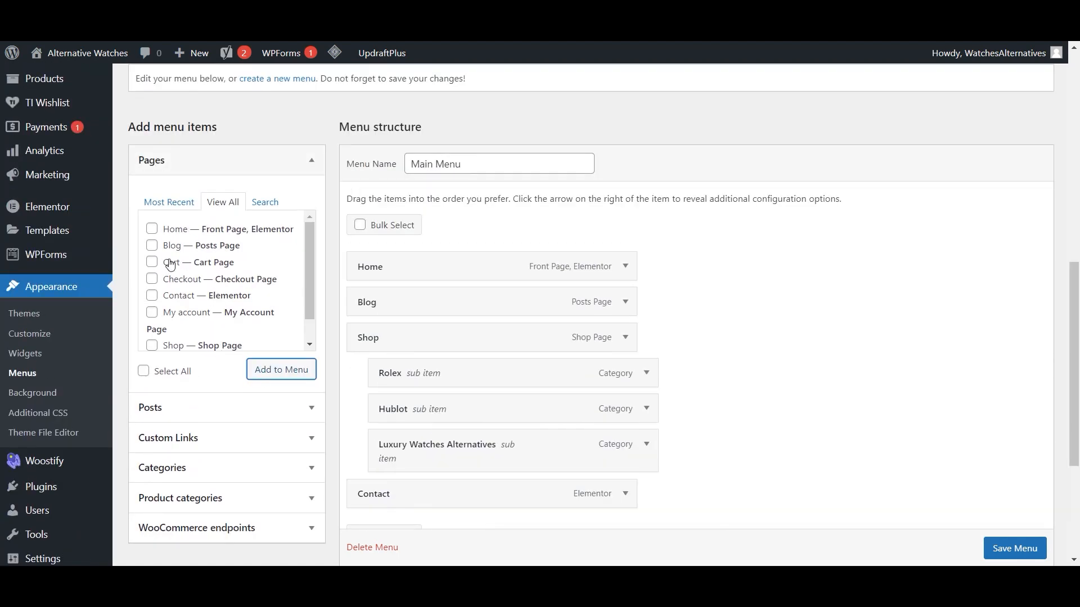
click(1015, 549)
scroll(1014, 549, down, 1)
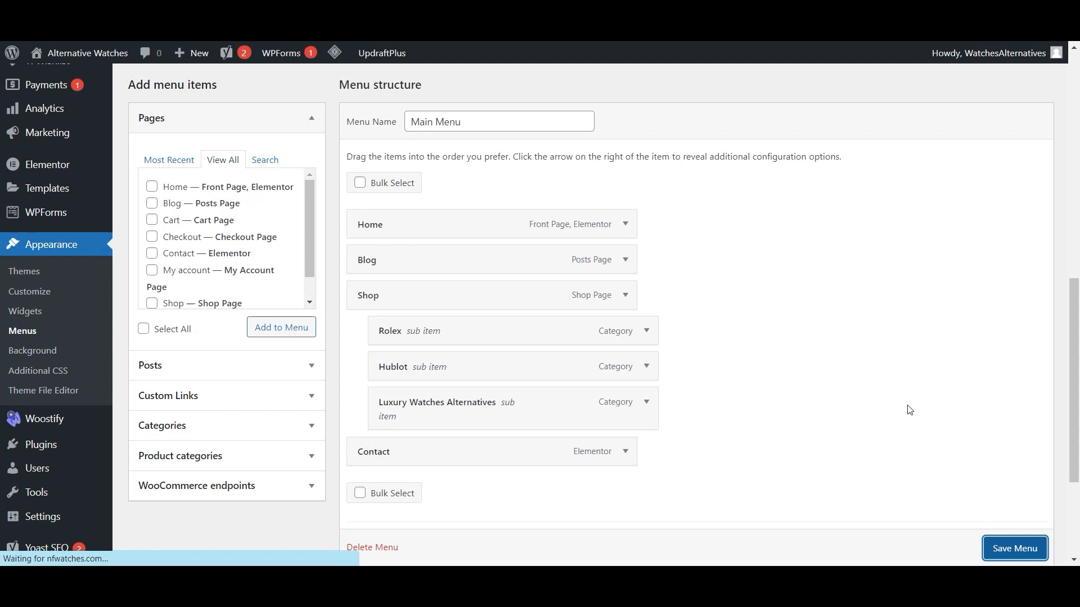
scroll(909, 410, up, 2)
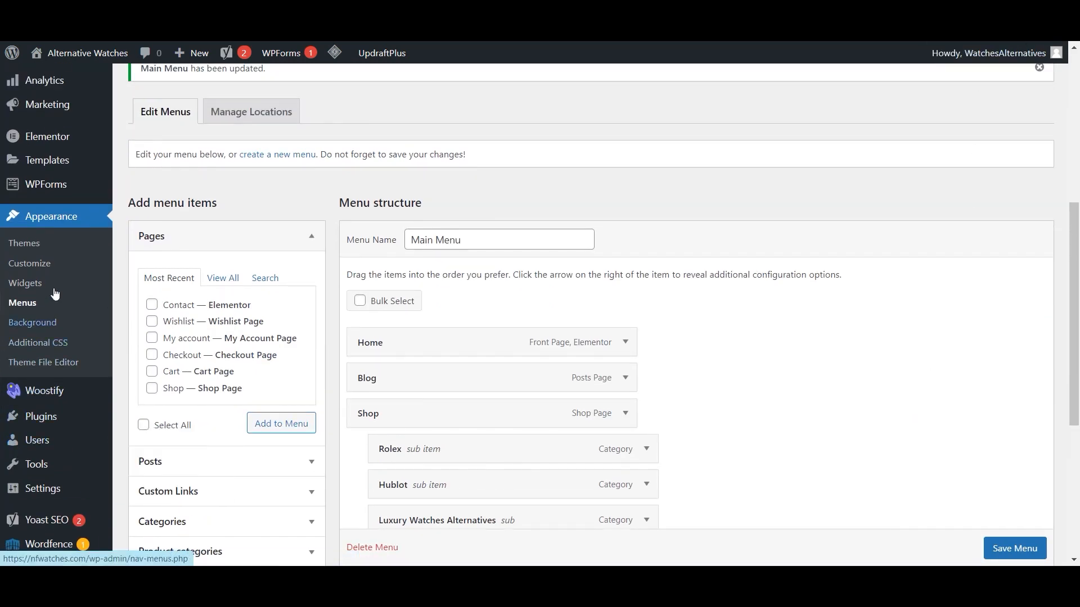
- Open the draft Privacy Policy page for editing from the list of all pages
scroll(60, 155, up, 6)
mouse_move(51, 188)
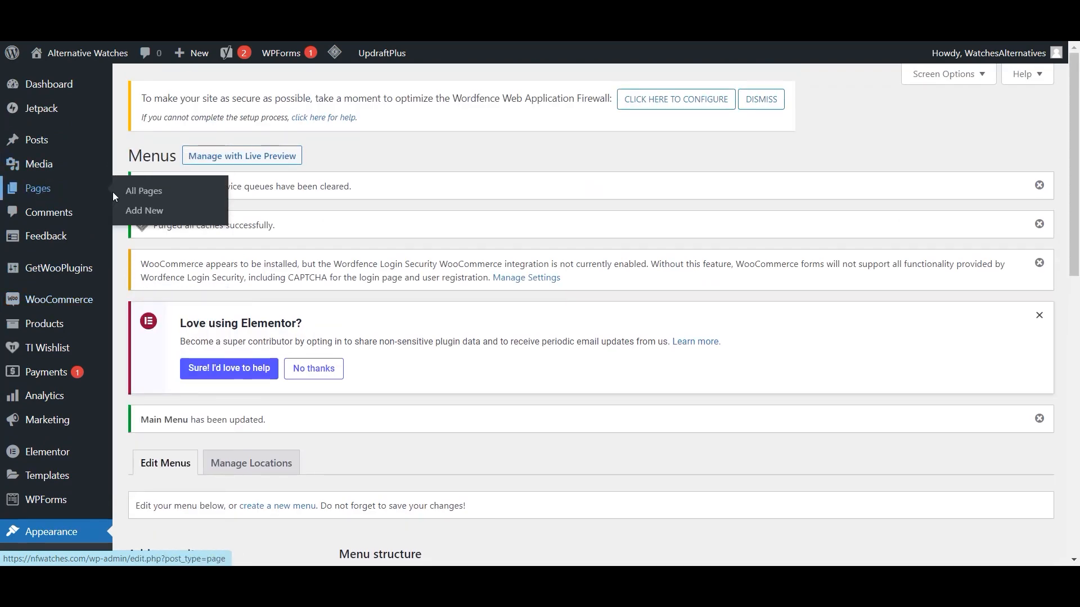
click(132, 194)
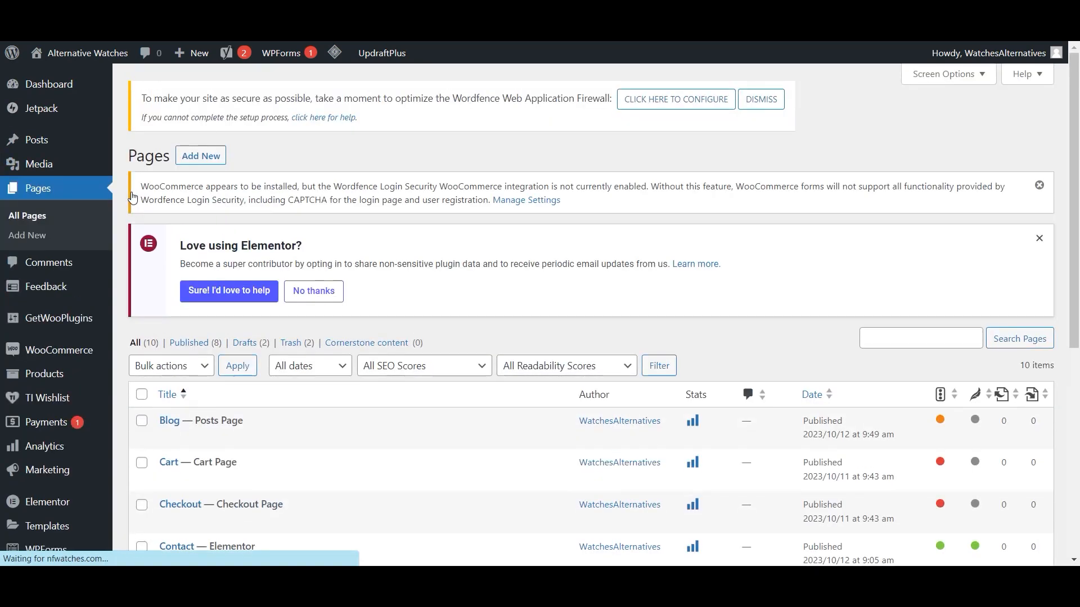
scroll(330, 272, down, 6)
click(192, 325)
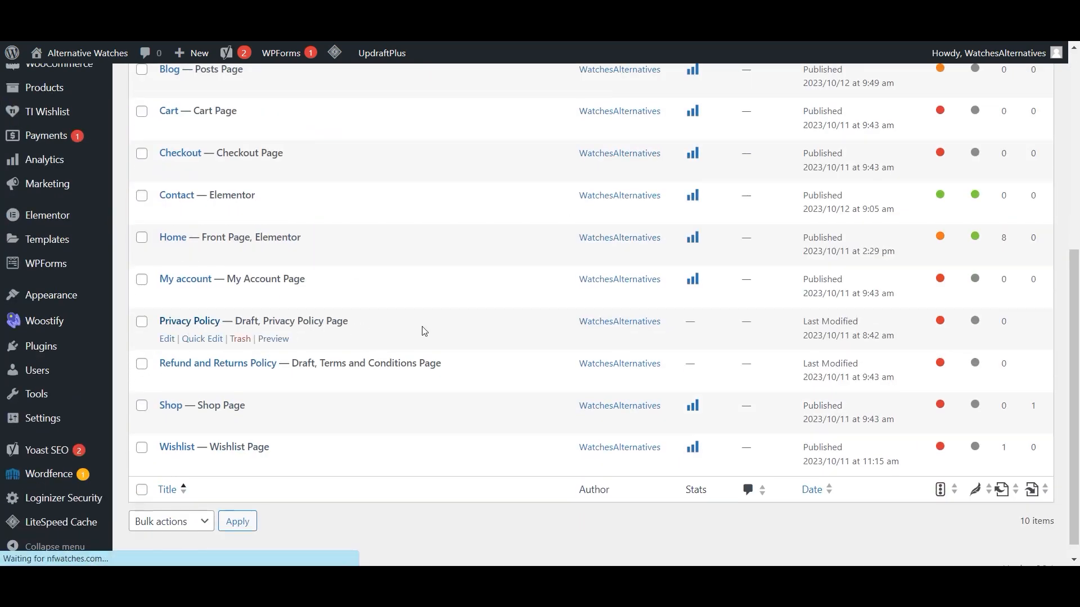
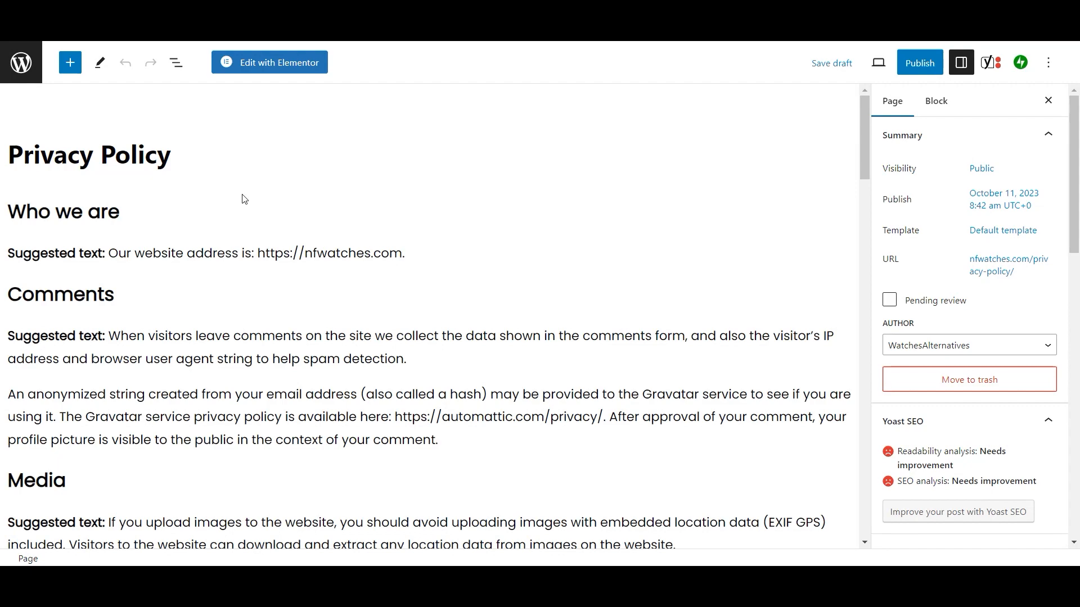
- Copy the full suggested privacy policy text from the page body and switch to ChatGPT
drag(18, 214, 670, 335)
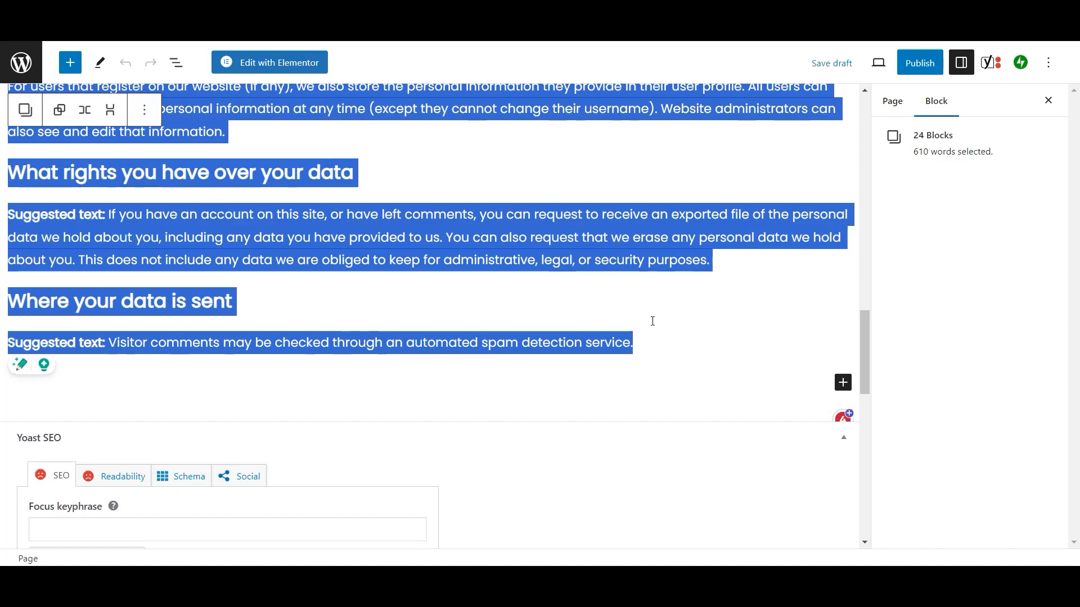
key(ctrl+c)
key(alt+Tab)
- Ask ChatGPT to "rewrite privacy policy for Luxury watches alternatives web" and look through the rewritten policy
text(r)
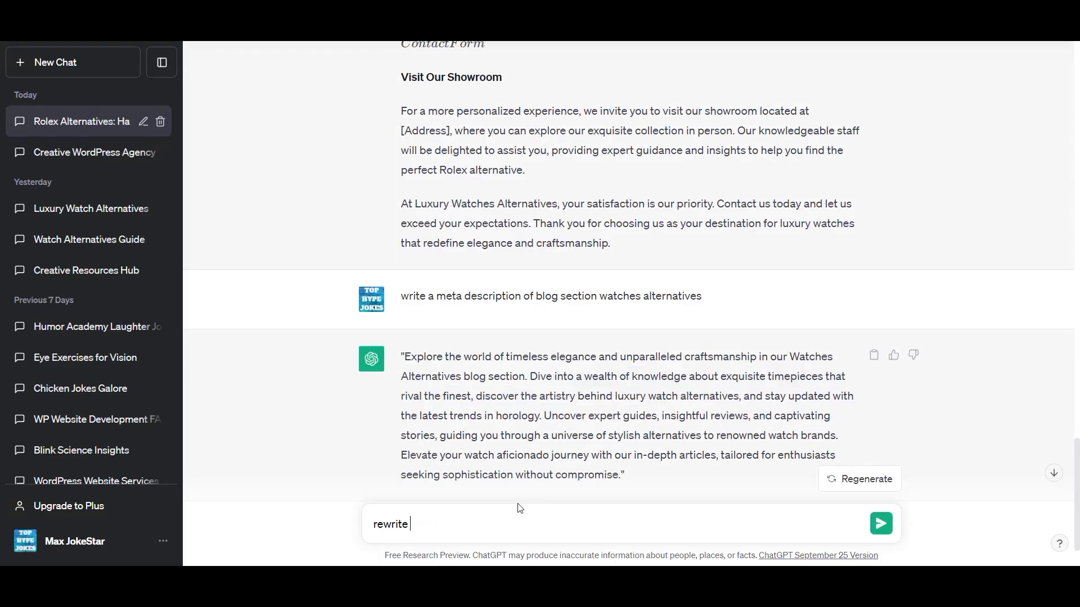
text(ewrite privacy policy for Luxury wat)
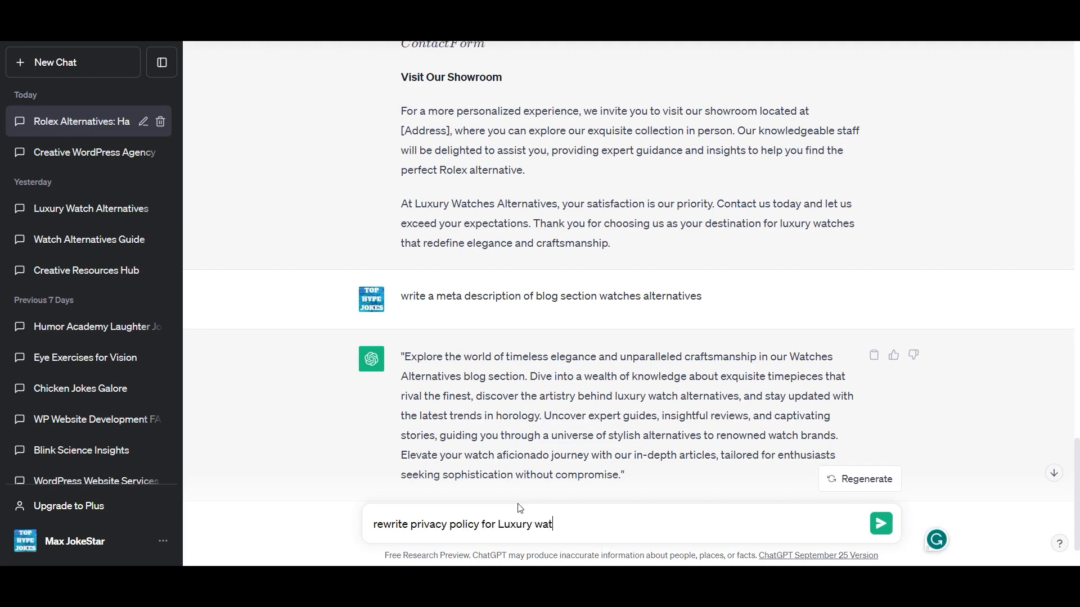
text(ches alternatives web)
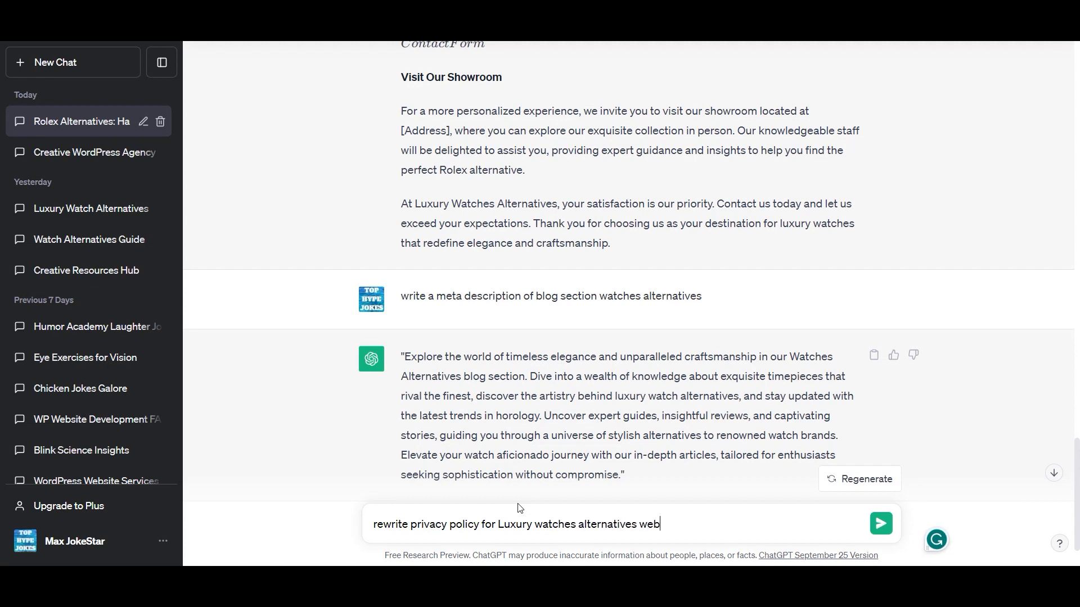
key(Return)
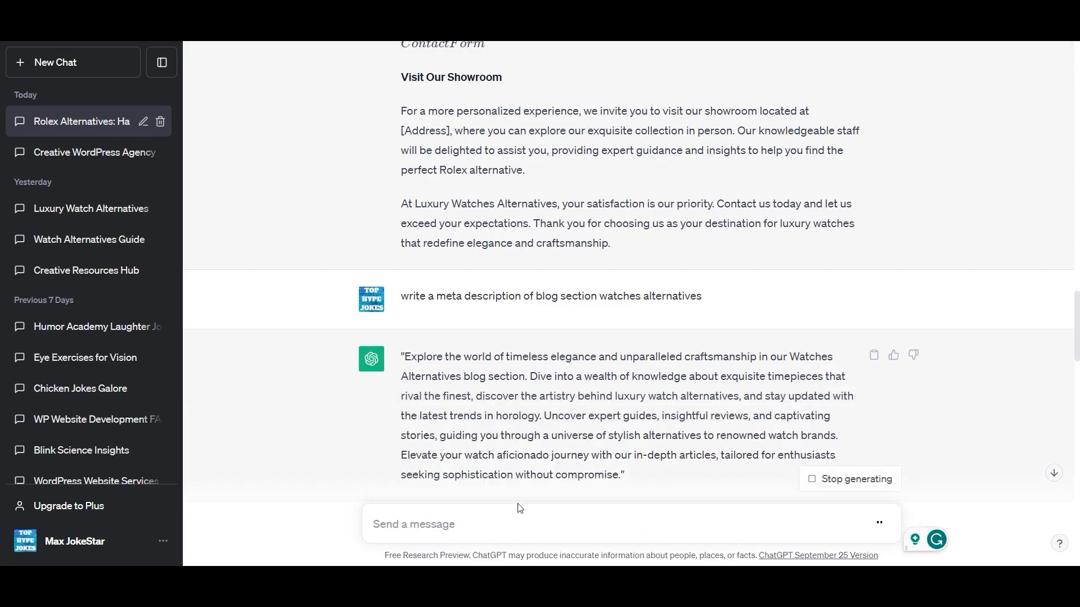
scroll(623, 379, down, 7)
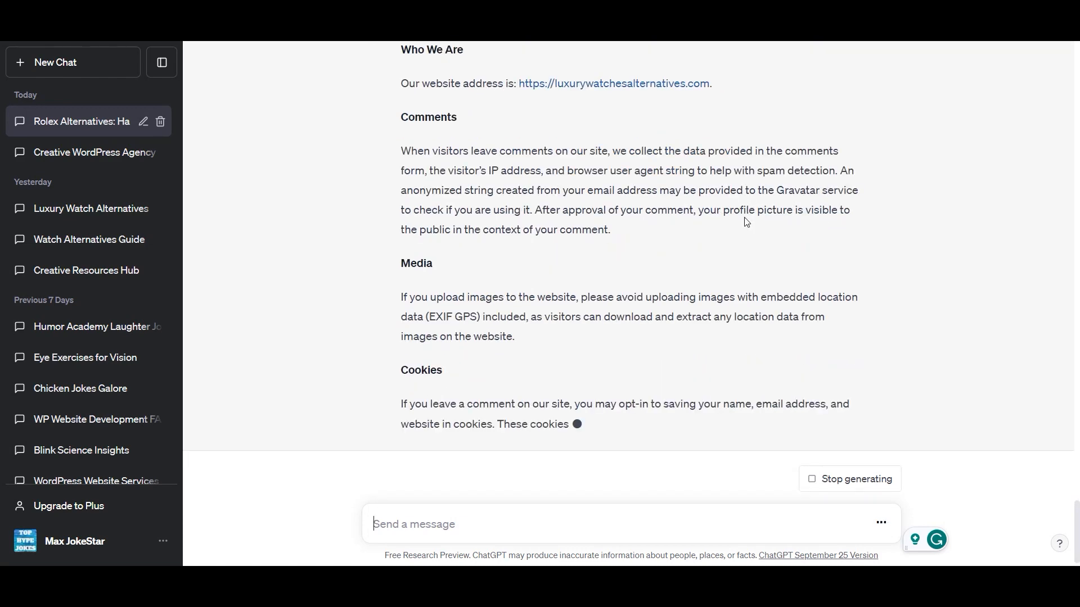
scroll(765, 205, up, 1)
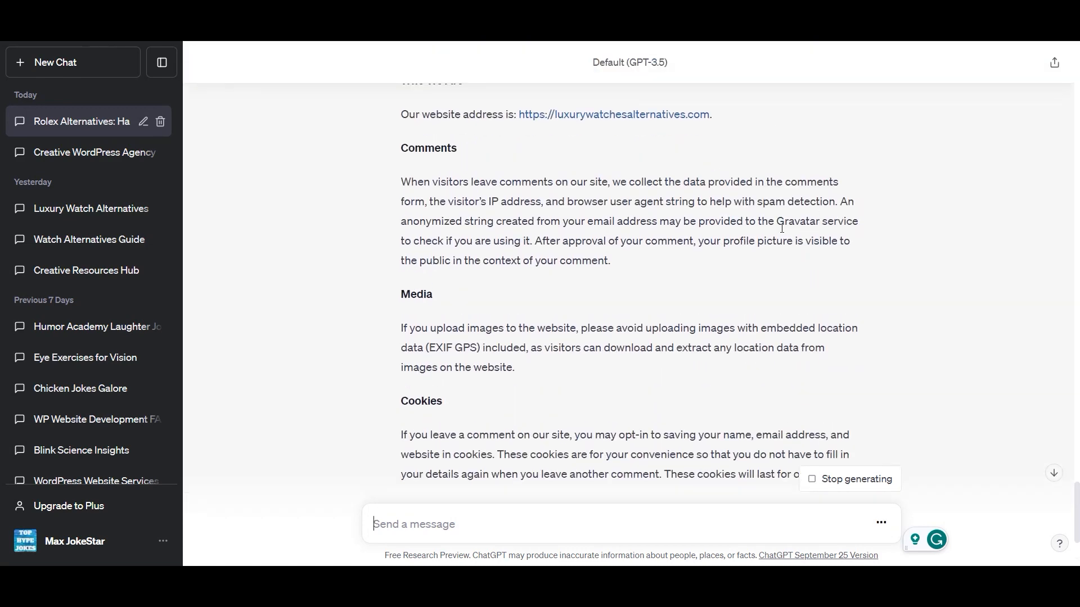
scroll(750, 248, down, 2)
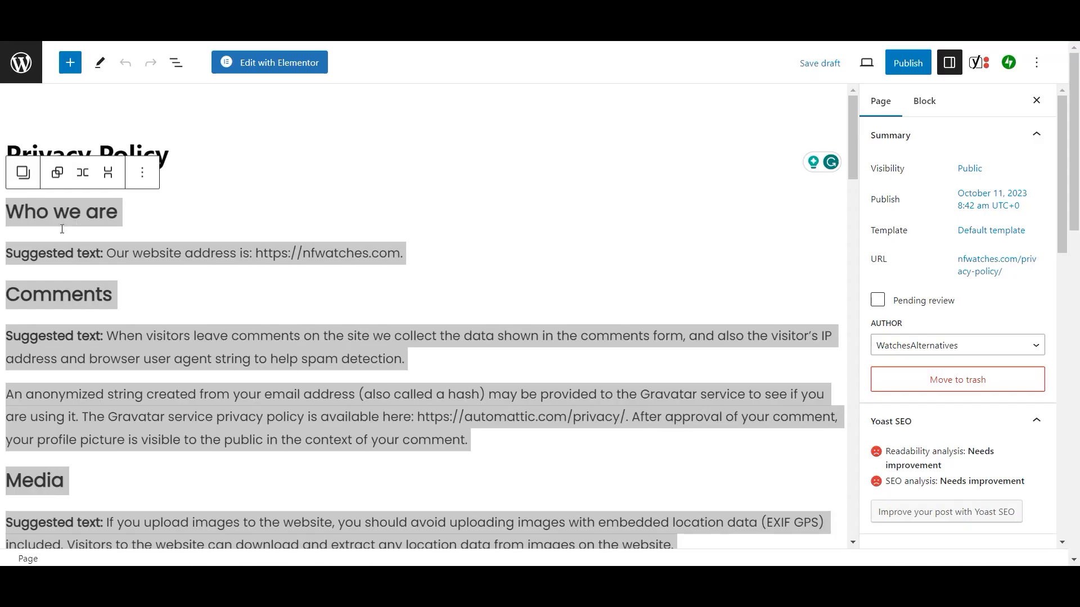
- Replace the selected suggested text on the Privacy Policy page with the rewritten policy from ChatGPT
right_click(60, 220)
click(93, 282)
scroll(361, 311, up, 20)
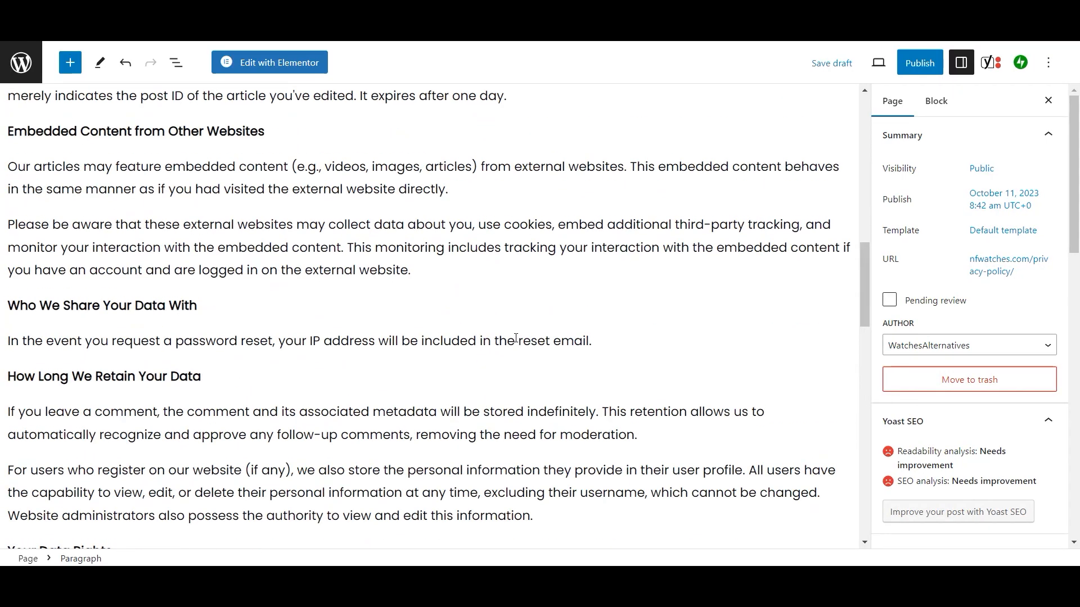
drag(97, 248, 25, 234)
click(333, 215)
click(349, 199)
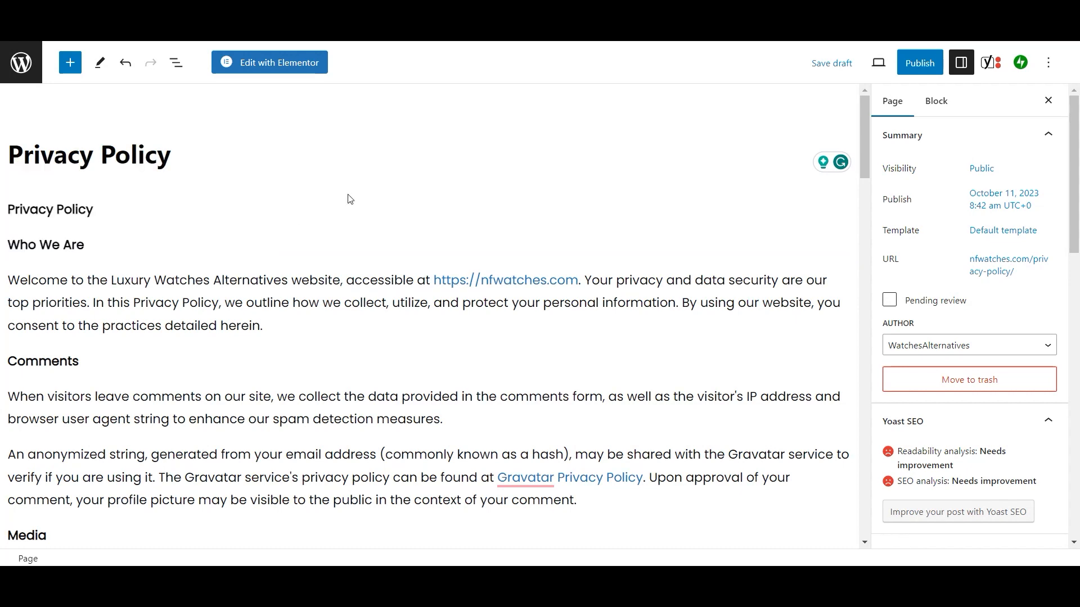
- Delete the duplicate "Privacy Policy" line at the start of the page body
click(99, 207)
drag(99, 207, 7, 211)
key(BackSpace)
key(BackSpace)
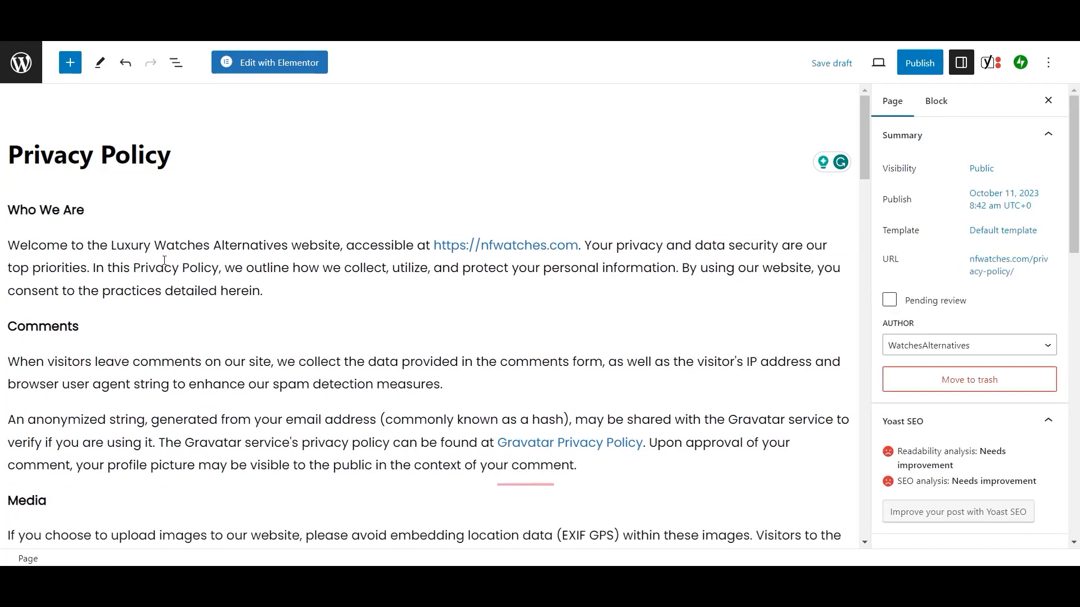
- Convert the "Who We Are" and "Comments" paragraphs into heading blocks
click(63, 209)
click(25, 173)
click(46, 239)
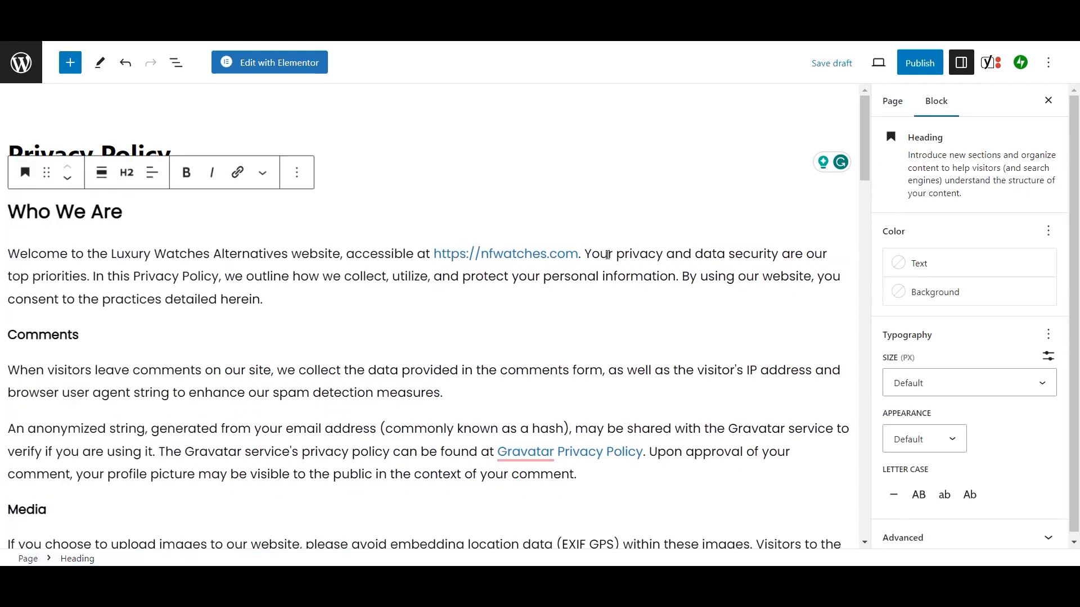
double_click(61, 331)
click(25, 301)
click(53, 361)
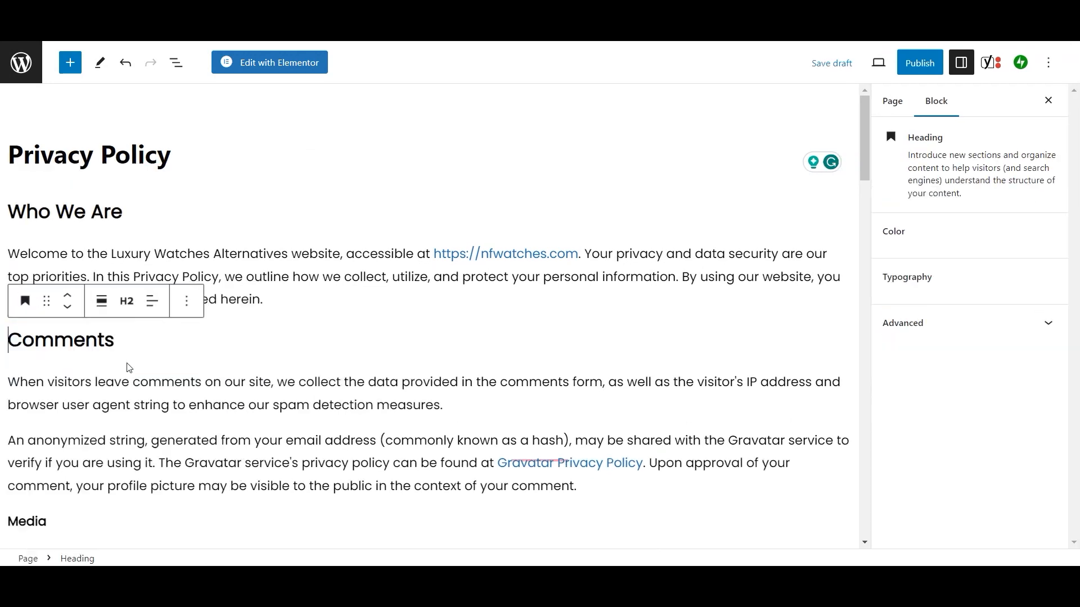
- Correct "Gravatar" to "Gravatar's" in the linked policy name in the Comments section
scroll(103, 221, down, 3)
double_click(95, 200)
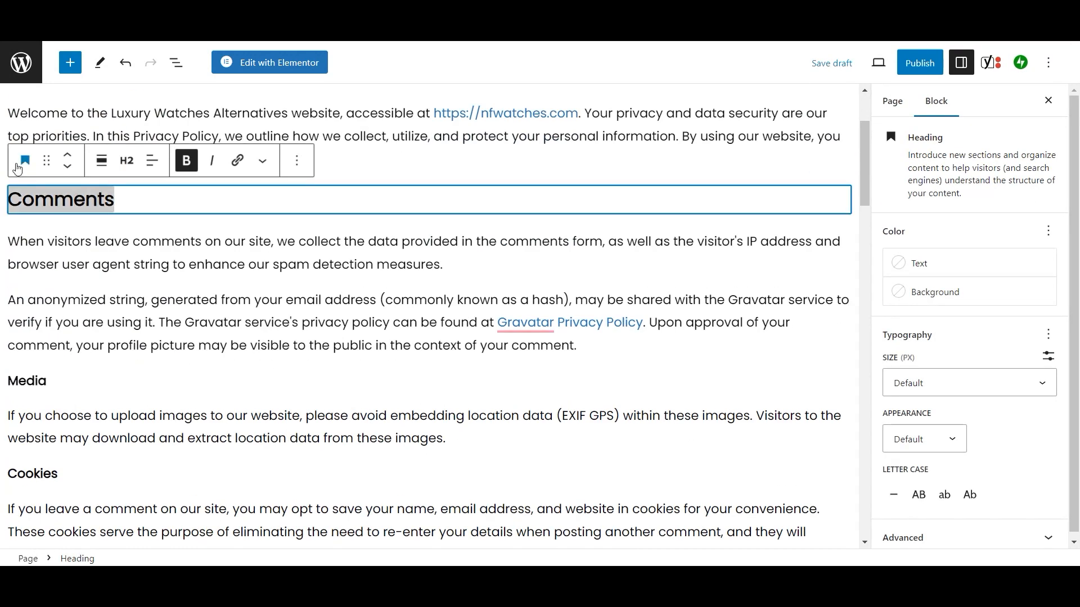
mouse_move(537, 326)
click(547, 369)
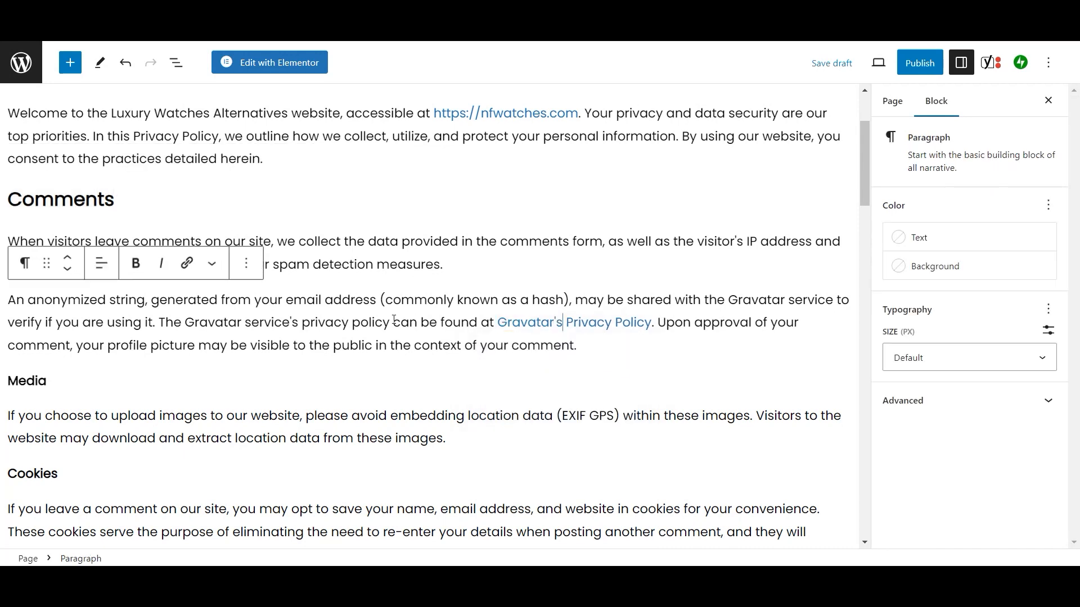
- Convert the "Media" and "Cookies" paragraphs into heading blocks
scroll(439, 315, down, 5)
click(28, 236)
click(25, 203)
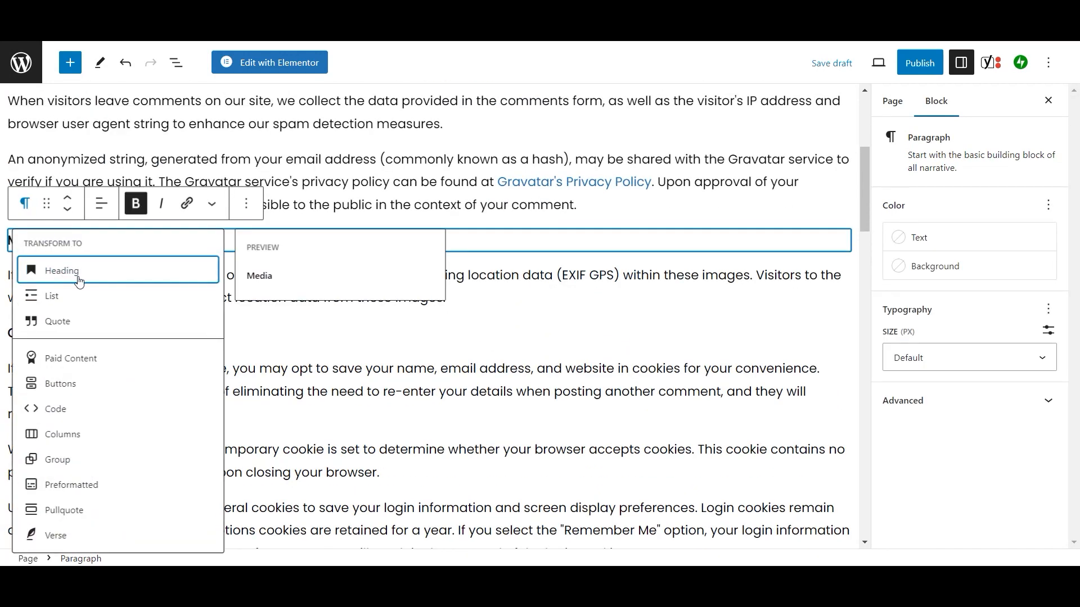
click(56, 281)
click(33, 345)
click(24, 309)
click(77, 93)
- Convert the "Embedded Content from Other Websites" and "Who We Share Your Data With" paragraphs into heading blocks
scroll(304, 350, down, 6)
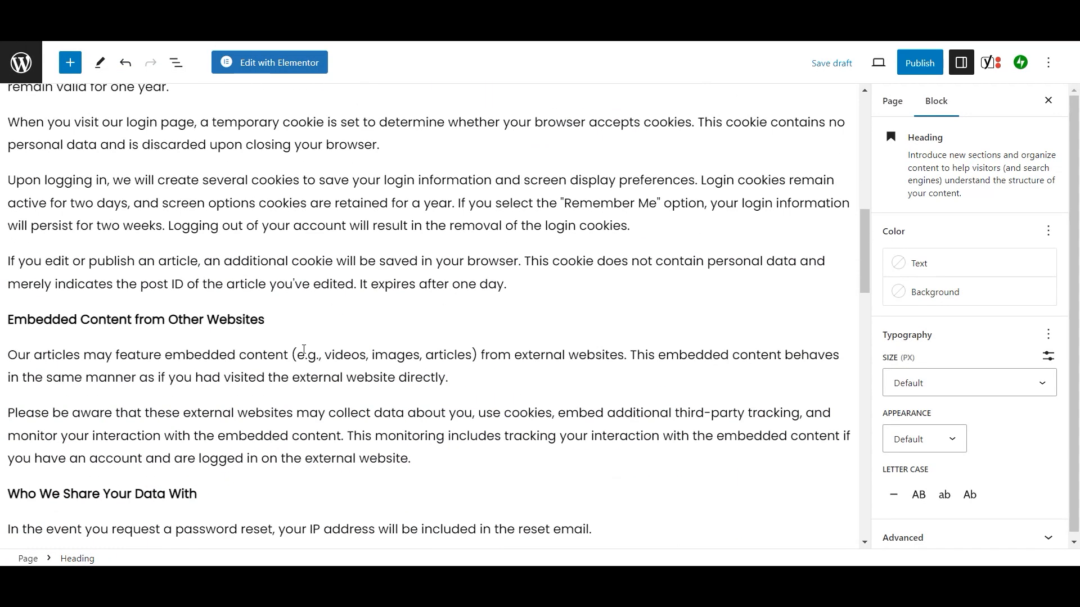
click(103, 322)
click(25, 283)
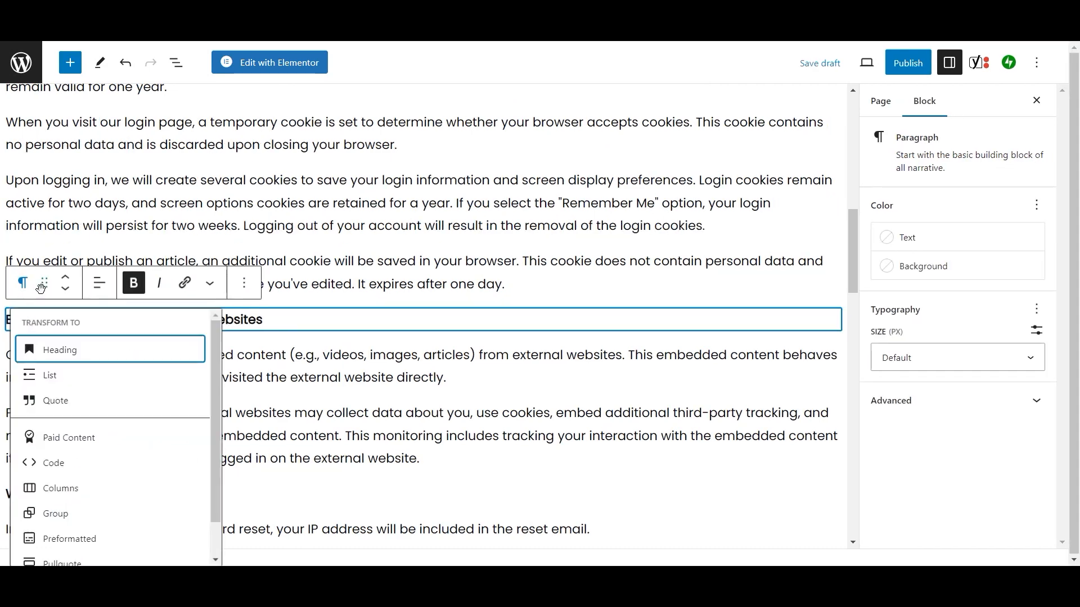
click(62, 350)
scroll(370, 348, down, 5)
click(112, 225)
click(25, 187)
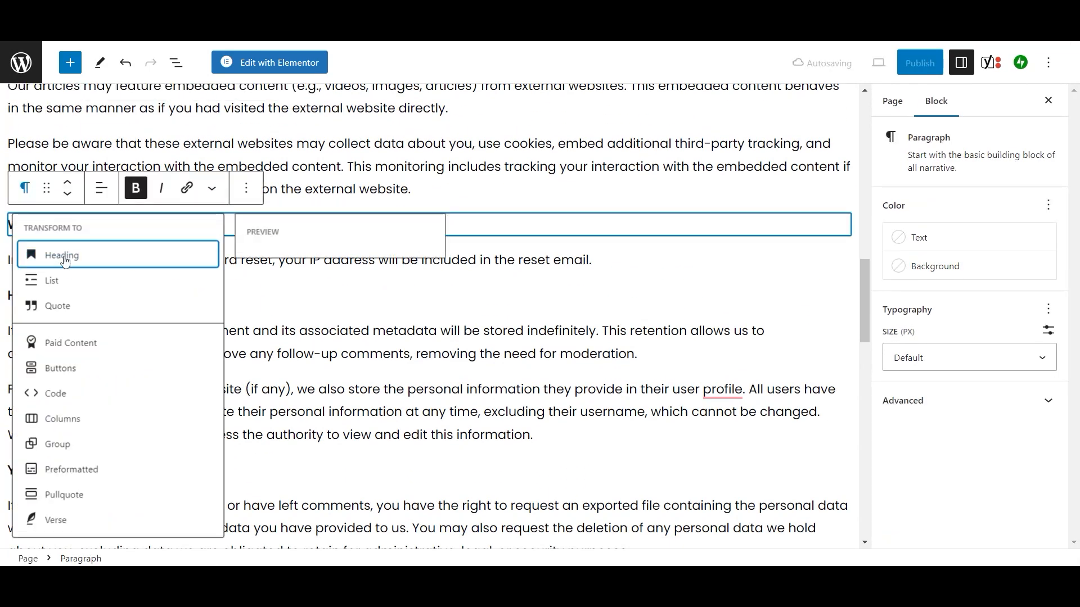
click(53, 251)
- Convert "How Long We Retain Your Data" into a heading block and correct "profile" to "profiles" in that section
click(112, 307)
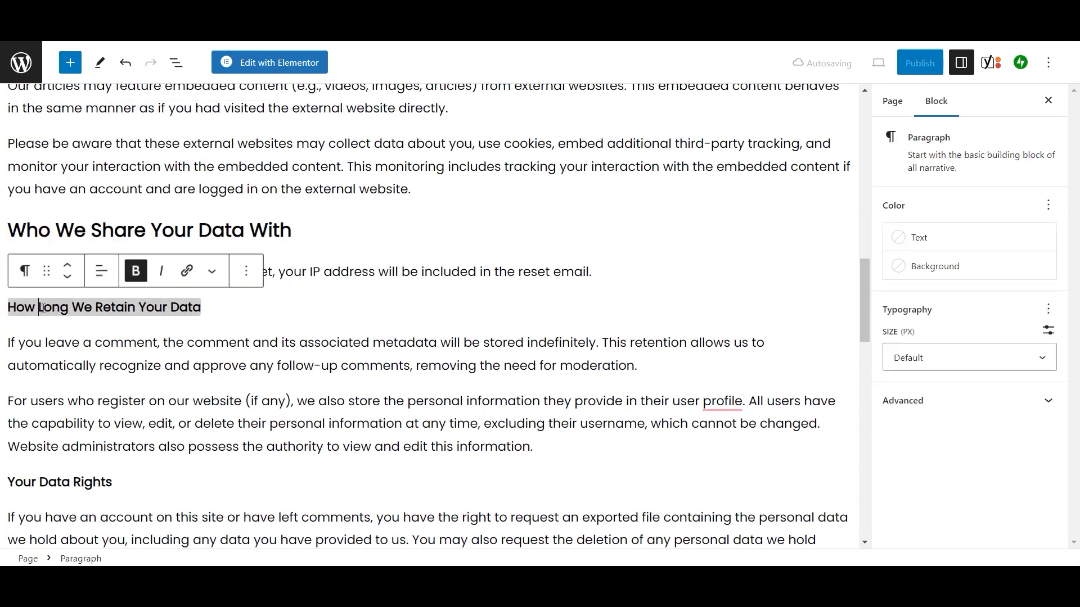
click(25, 273)
click(53, 338)
mouse_move(720, 413)
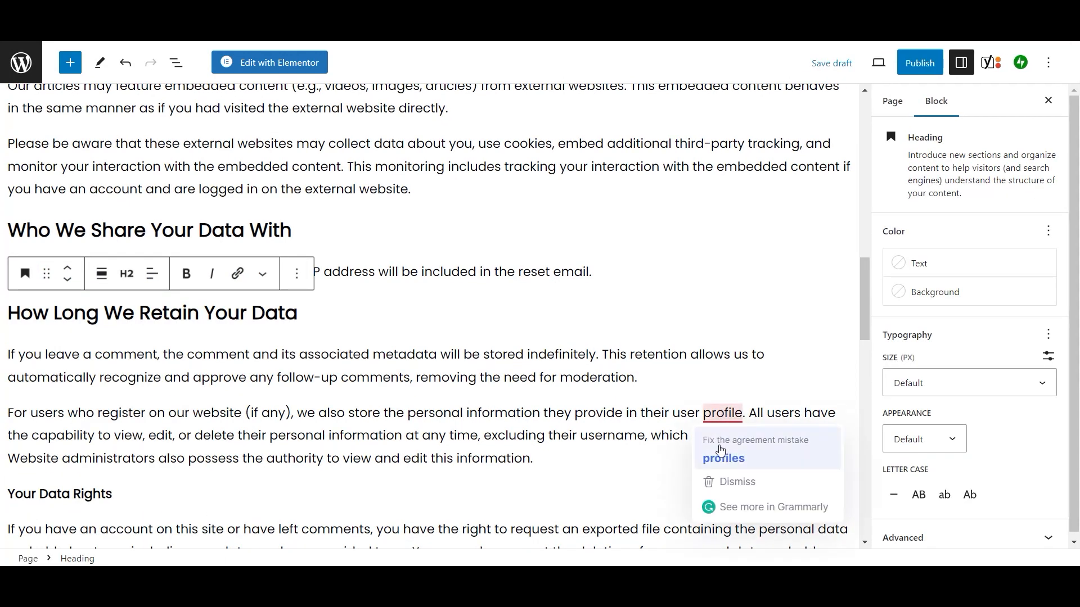
click(722, 458)
- Convert the "Your Data Rights" and "Where Your Data Is Sent" paragraphs into heading blocks
scroll(720, 458, down, 3)
click(61, 352)
click(25, 314)
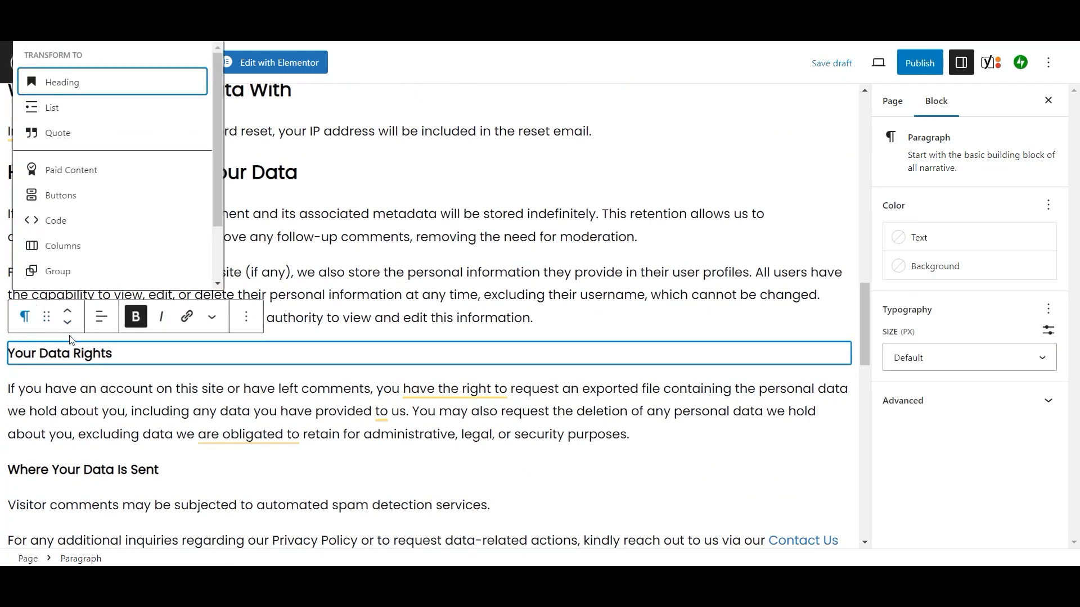
click(53, 80)
scroll(136, 229, down, 3)
click(62, 271)
click(25, 234)
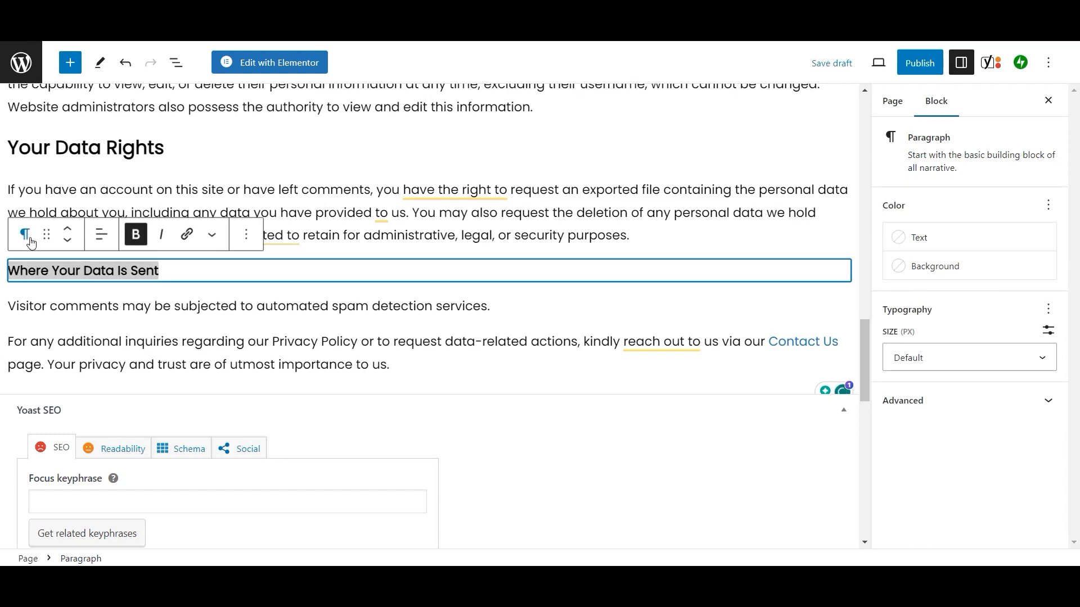
click(69, 311)
- Set the page's Yoast SEO focus keyphrase to "Privacy Policy"
scroll(380, 475, down, 3)
click(134, 374)
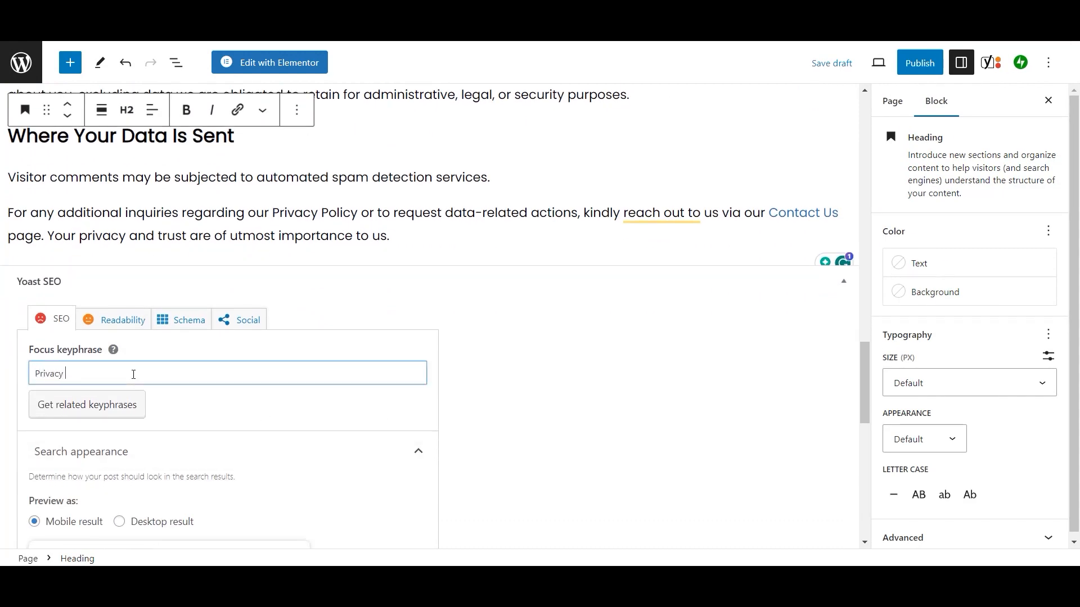
click(625, 370)
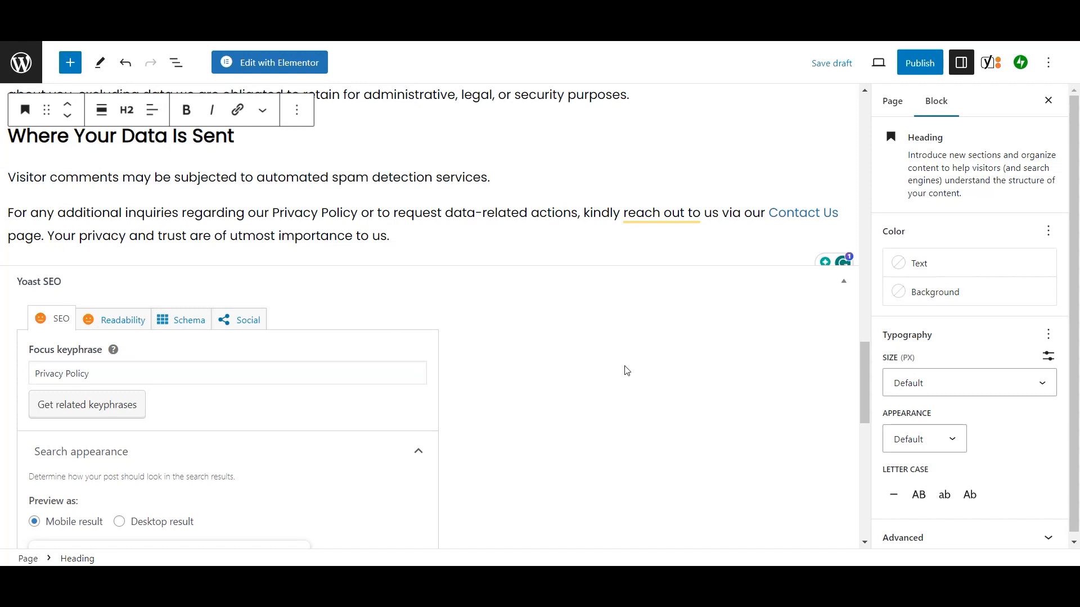
- Enter "Privacy Policy" as the start of the page's Yoast SEO meta description
scroll(506, 379, down, 5)
scroll(124, 492, down, 3)
click(164, 408)
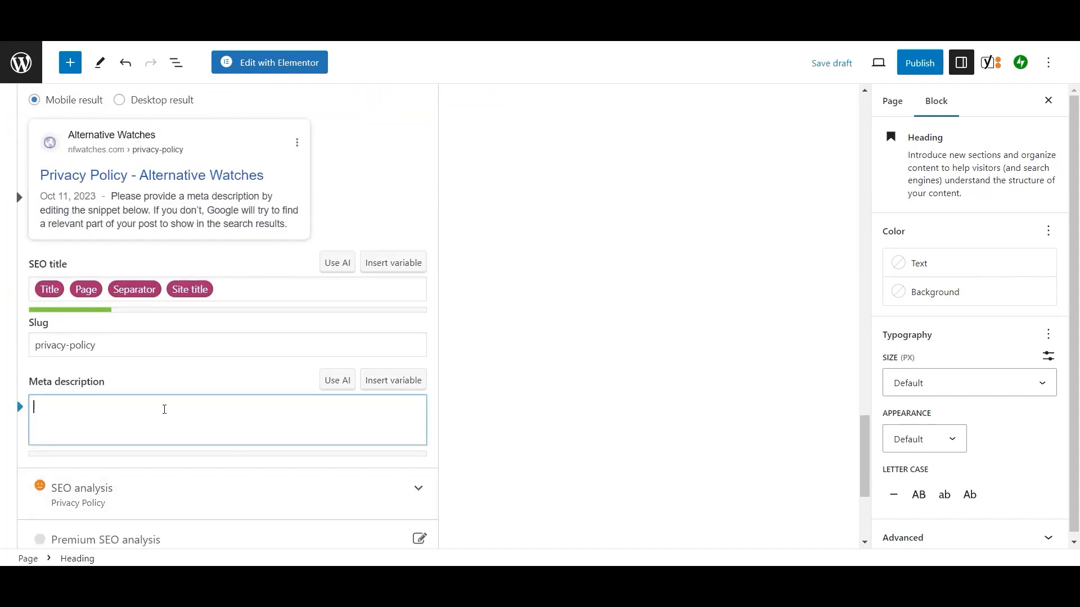
text(Privacy Policy)
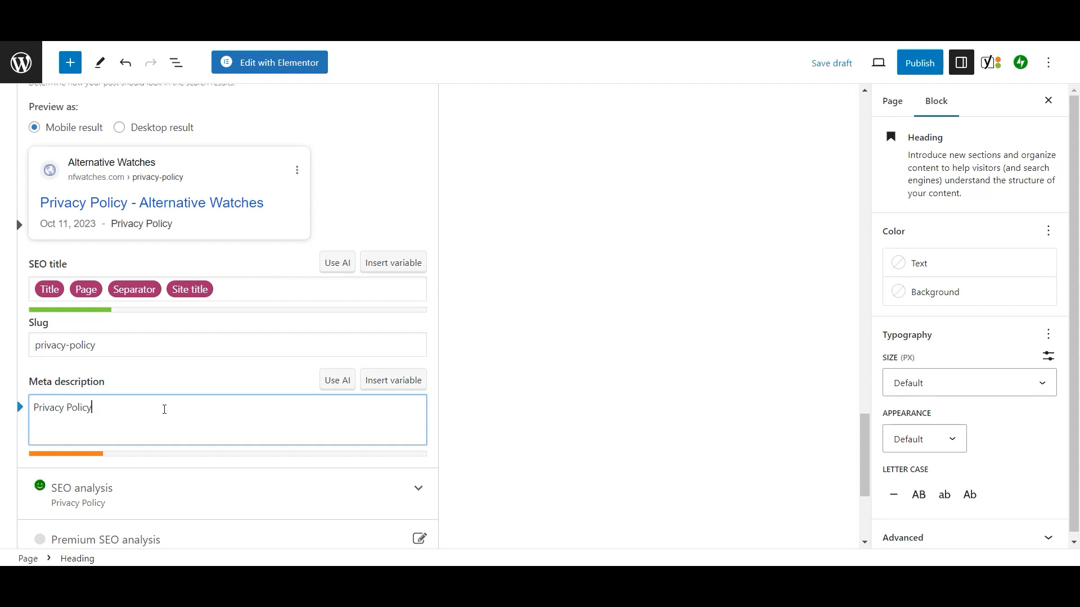
- Switch to ChatGPT and ask it to "write a meta description for privacy policy"
click(543, 582)
scroll(513, 444, up, 7)
scroll(495, 461, down, 6)
click(456, 521)
text(write a meta descripti)
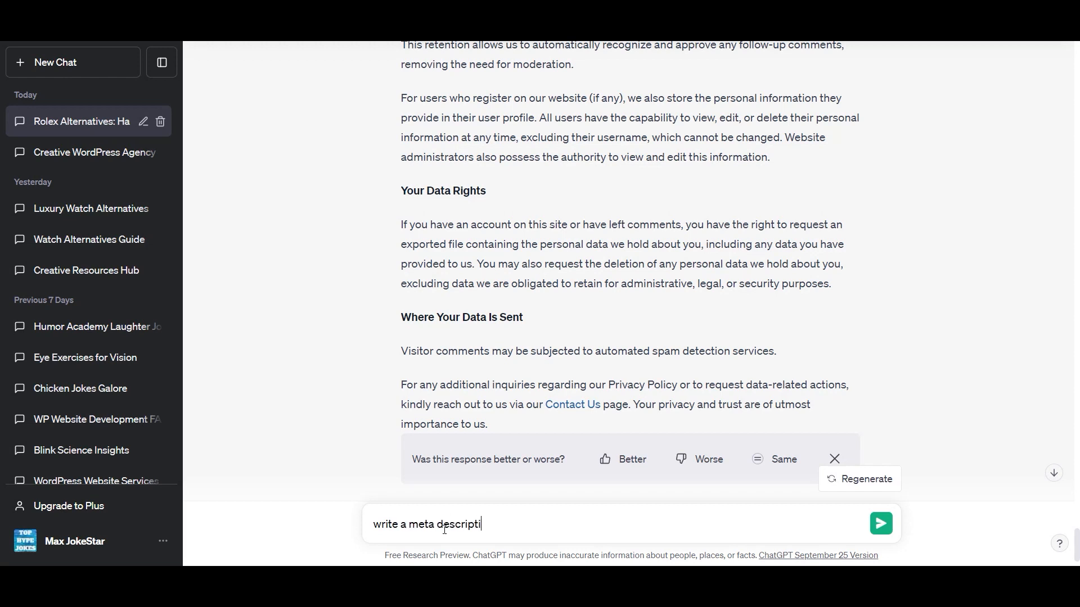
text(on for priv)
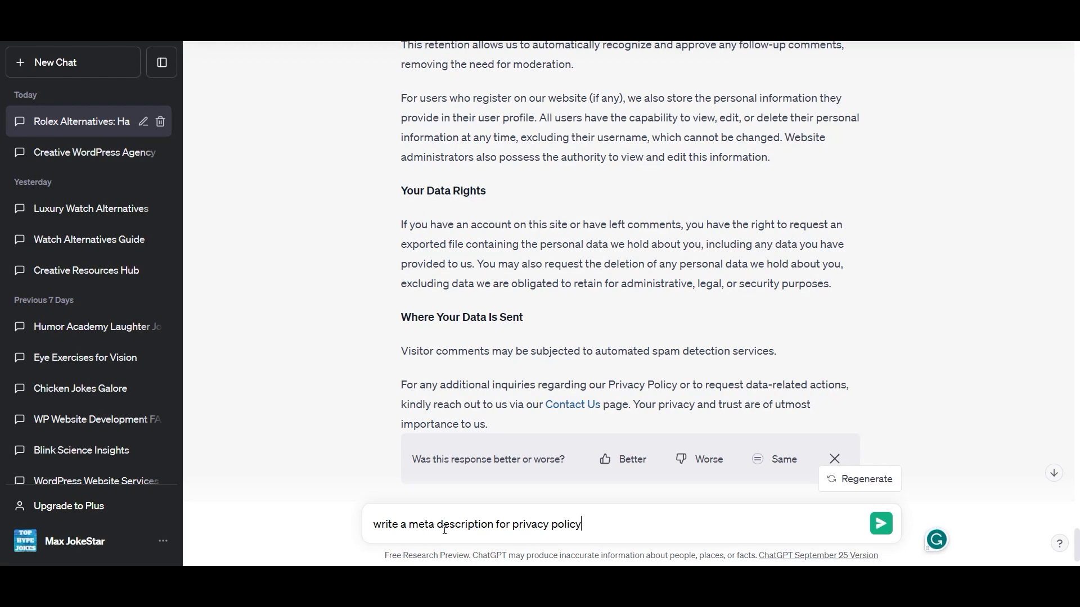
text(acy policy)
key(Return)
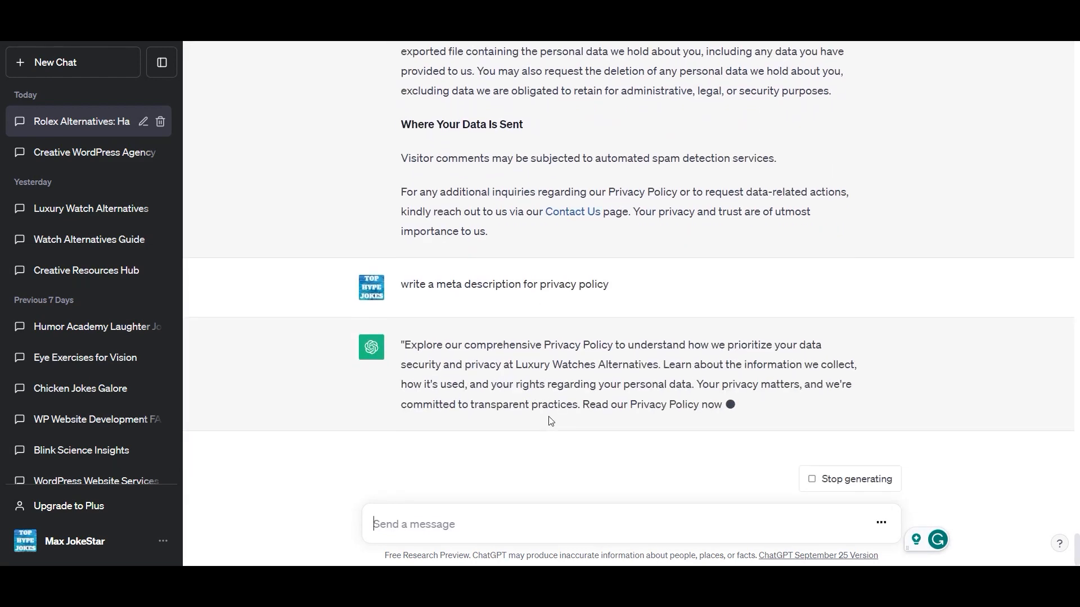
- Copy text from the generated meta description in ChatGPT and switch back to the WordPress page editor
drag(404, 386, 660, 406)
key(ctrl+c)
key(alt+Tab)
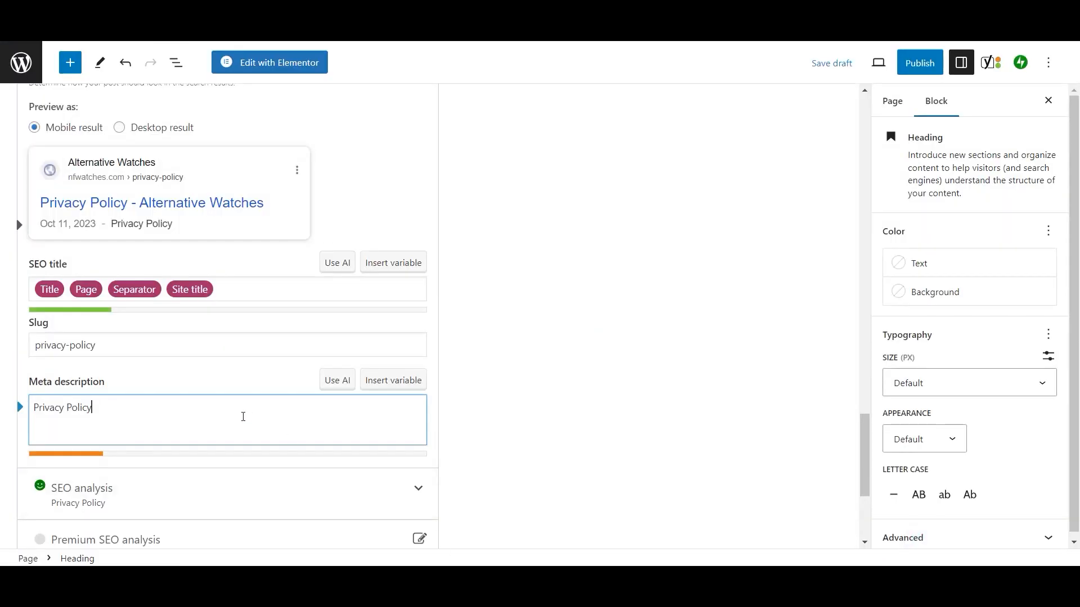
- Replace the Yoast SEO meta description with the copied ChatGPT sentence and open the page's readability analysis
triple_click(127, 416)
key(ctrl+v)
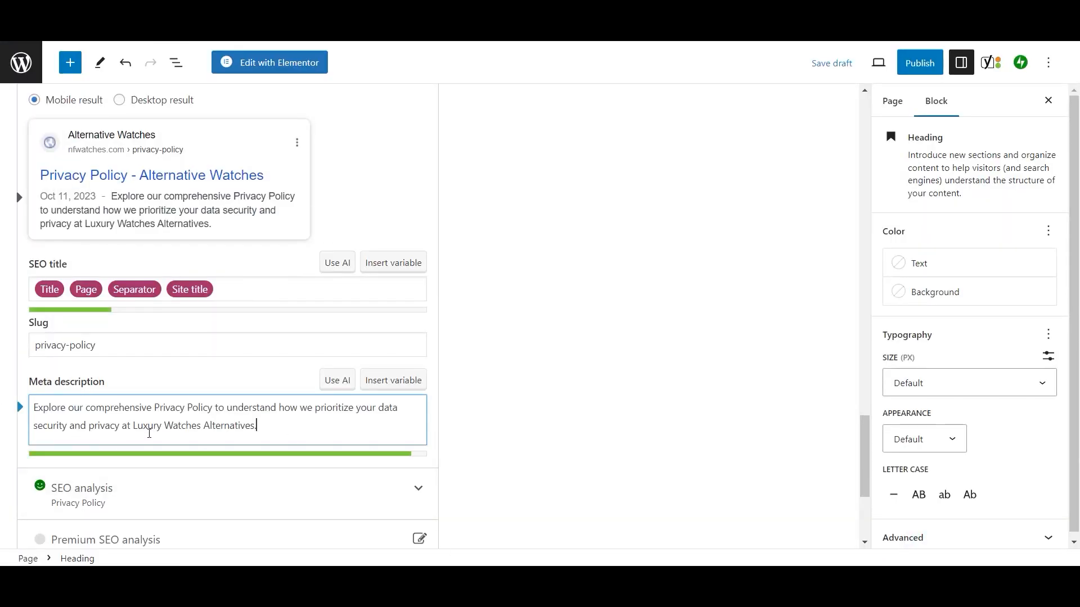
scroll(624, 405, up, 10)
click(122, 460)
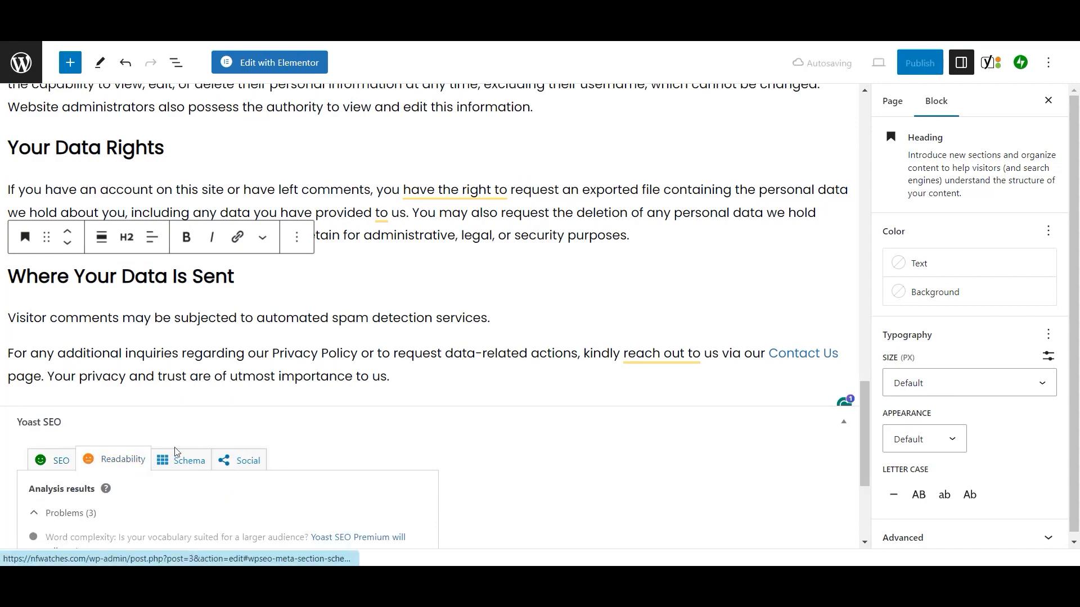
scroll(444, 356, down, 4)
scroll(534, 377, up, 15)
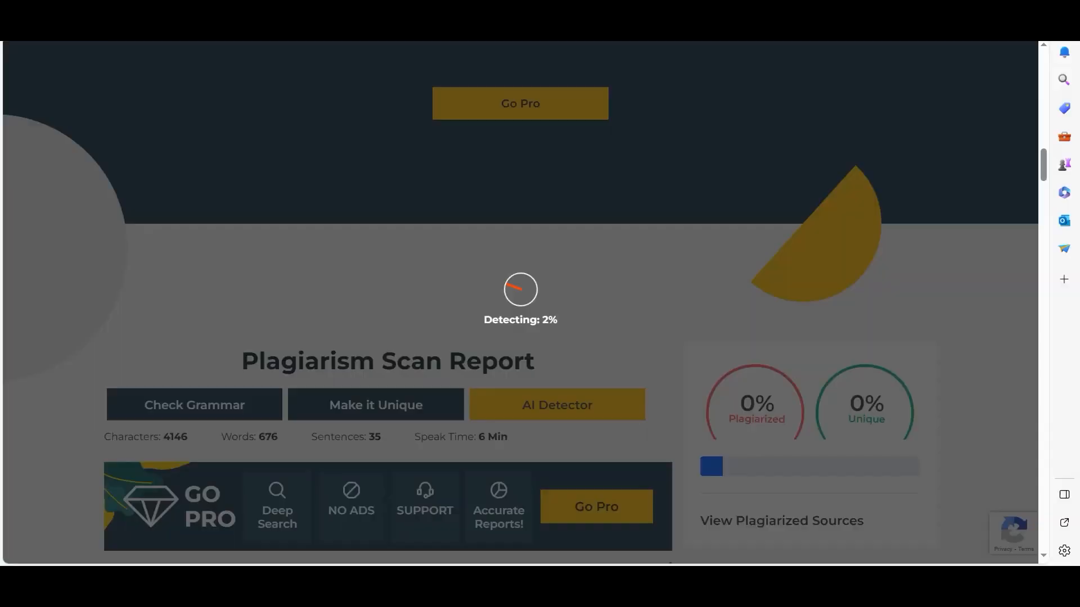
- Check the plagiarism report and ask ChatGPT to rewrite the flagged sentence "Your privacy and data security are our top priorities."
scroll(588, 344, down, 10)
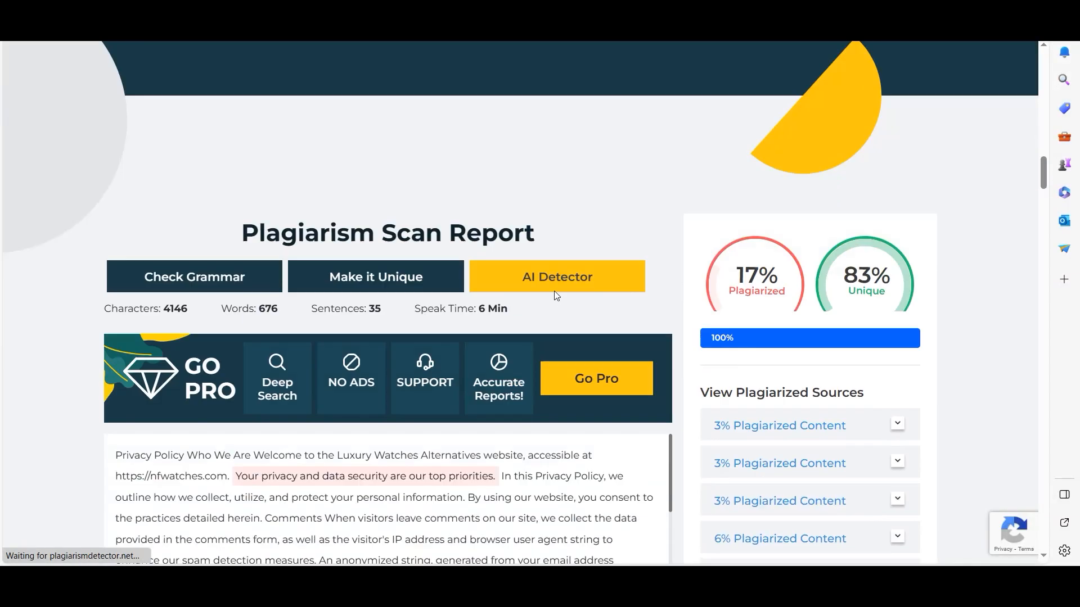
scroll(590, 345, up, 10)
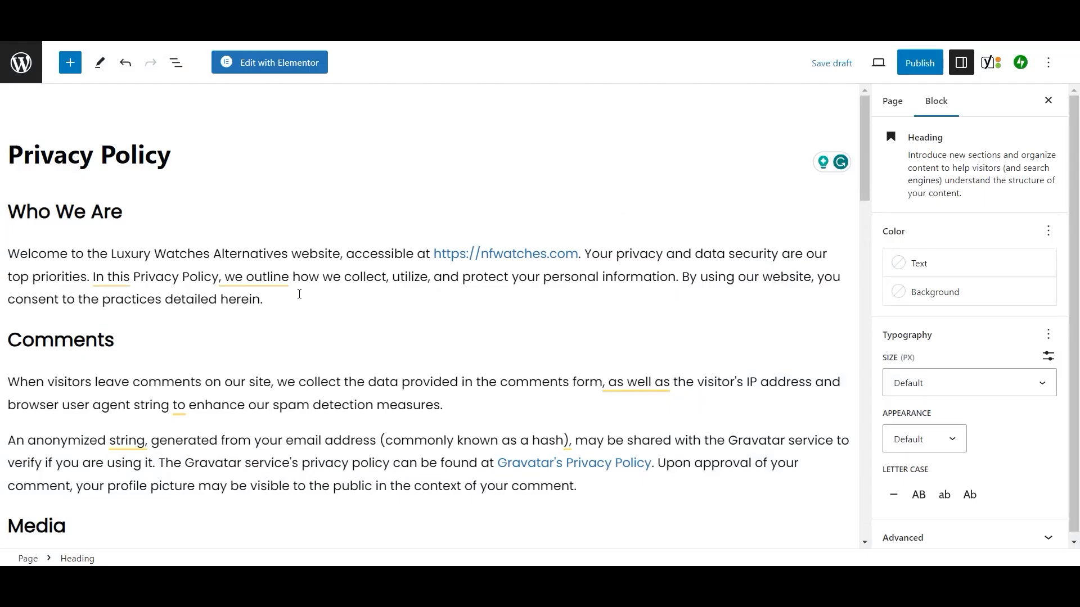
drag(585, 257, 89, 276)
key(ctrl+c)
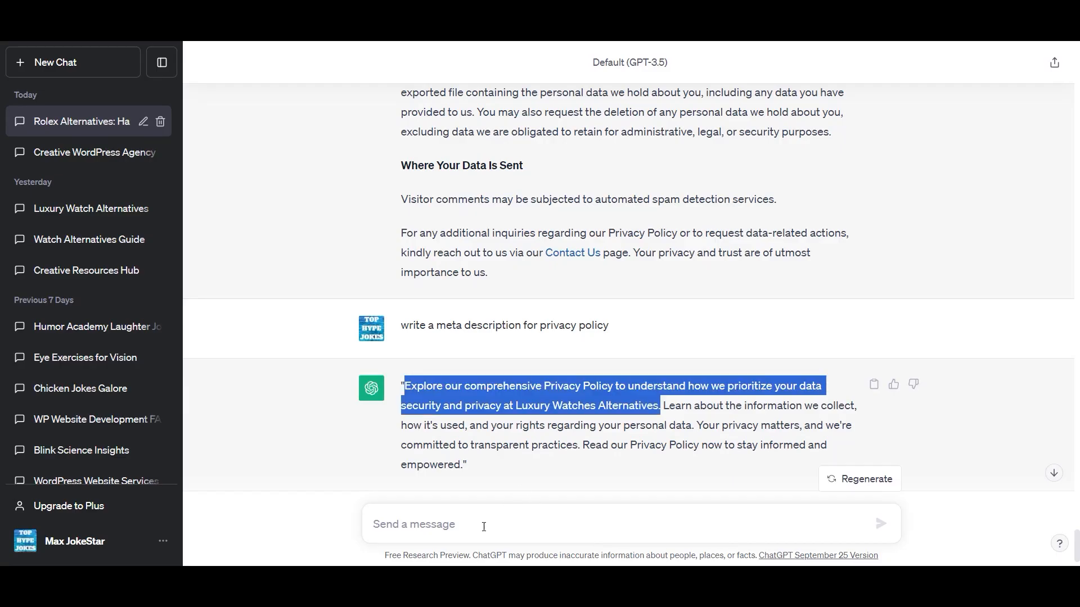
click(483, 527)
text(rewr)
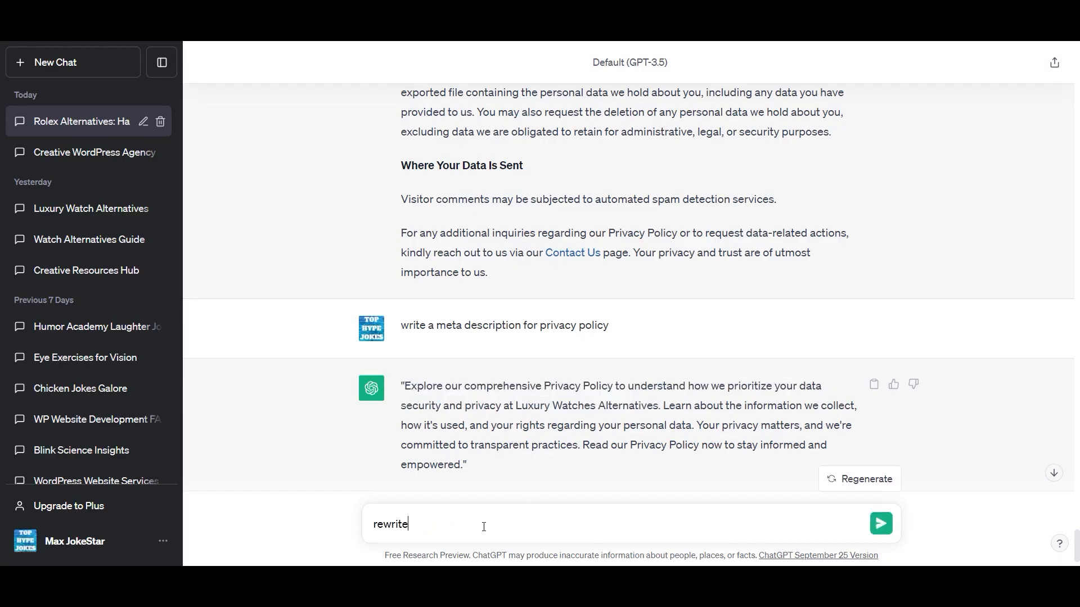
text(ite)
key(ctrl+v)
key(Return)
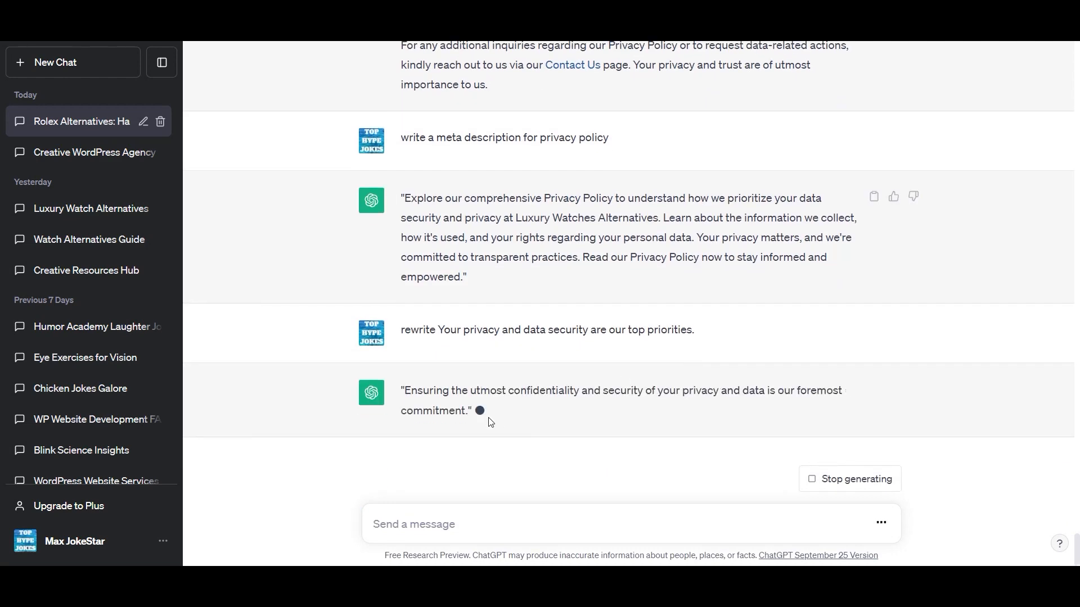
- Replace the flagged sentence under Who We Are with "Ensuring the utmost confidentiality and security of your privacy and data is our foremost commitment."
drag(401, 387, 469, 406)
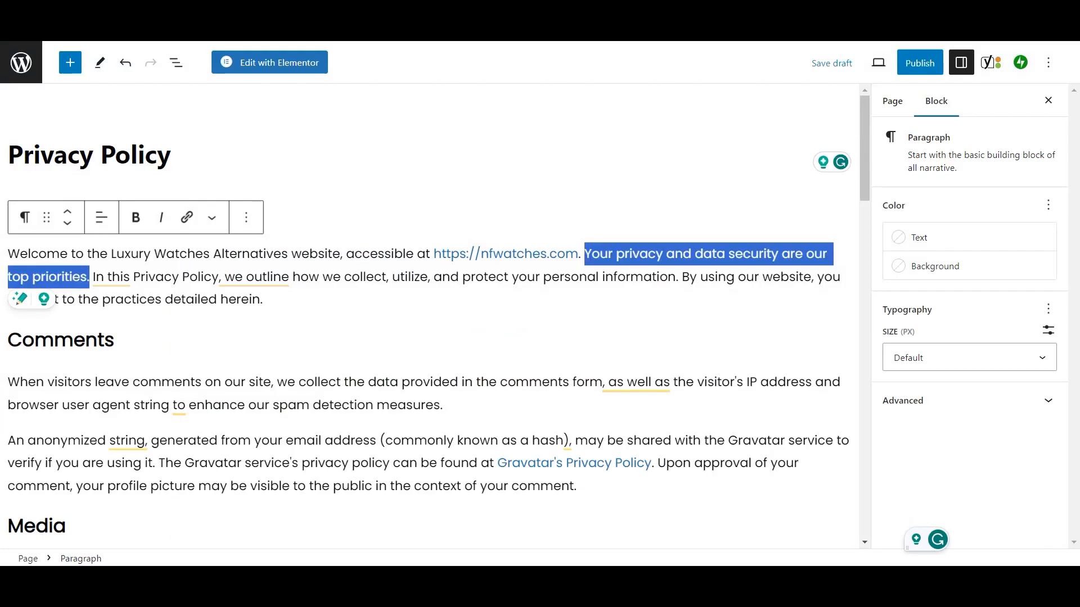
text(Ensuring the utmost confidentiality and security of your privacy and data is our foremost commitment.)
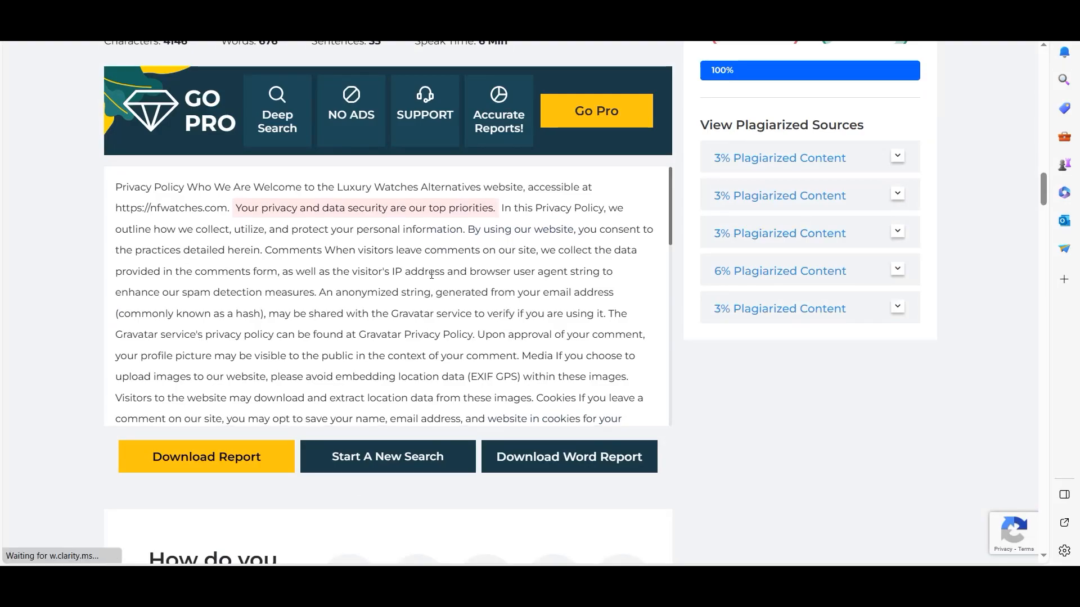
- Copy the flagged sentences about the login page's temporary cookie from the plagiarism report and ask ChatGPT to rewrite them
scroll(456, 267, down, 5)
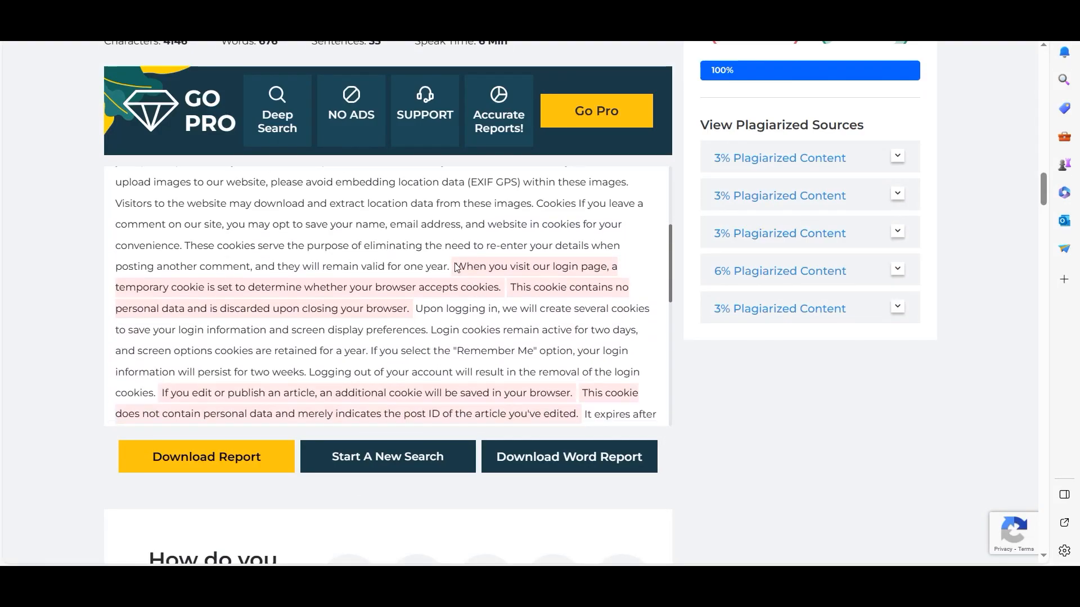
drag(457, 264, 410, 317)
key(ctrl+c)
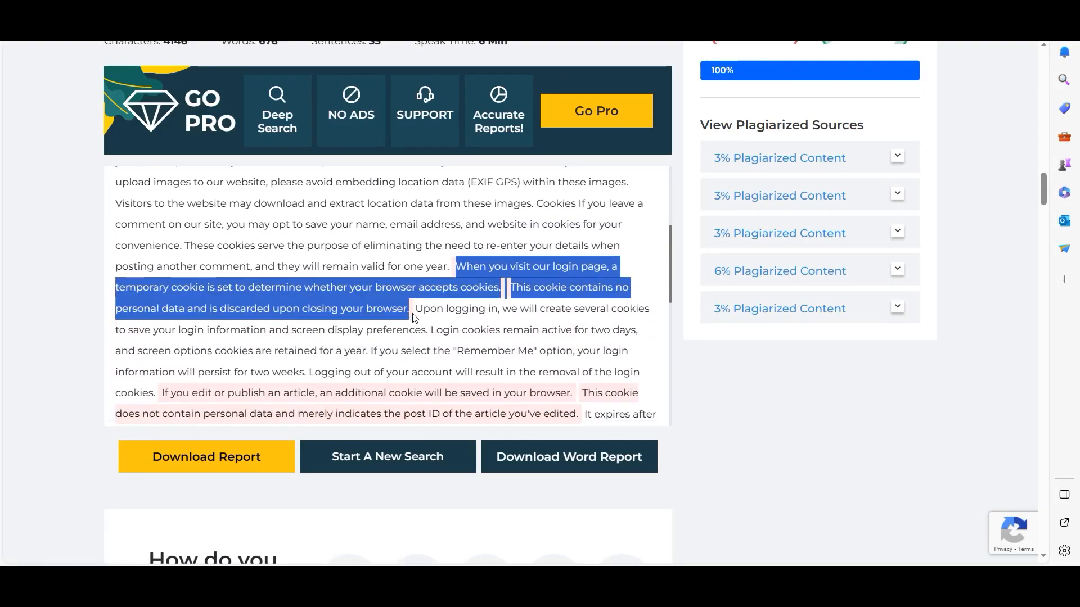
scroll(463, 294, up, 4)
scroll(463, 294, down, 4)
key(alt+Tab)
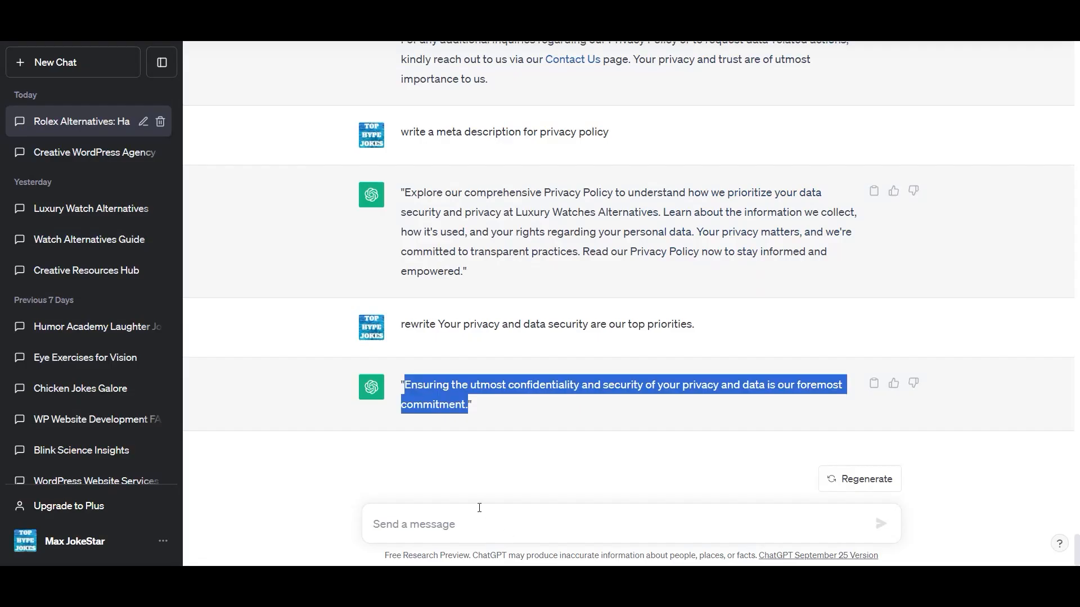
click(479, 508)
text(rewrite)
key(ctrl+v)
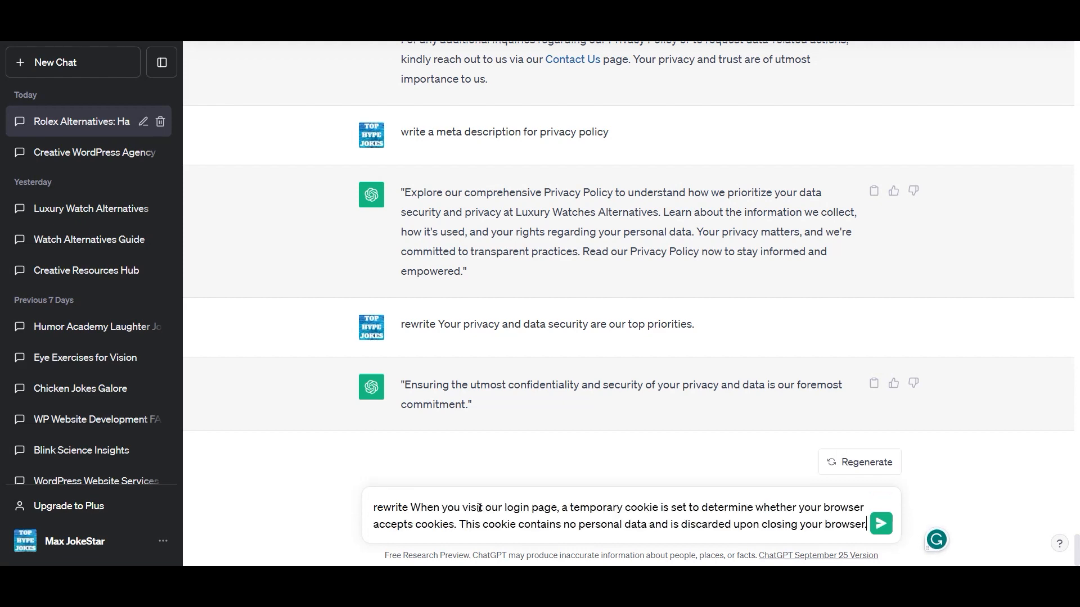
key(Return)
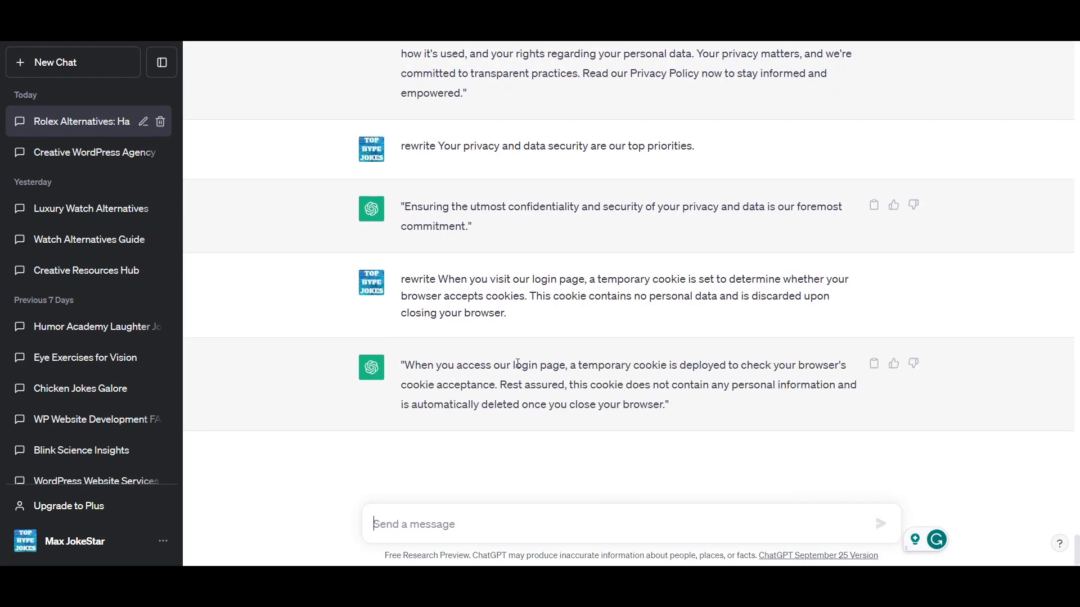
- Replace the login page paragraph under Cookies in the WordPress page with ChatGPT's rewrite, without its closing quotation mark
drag(408, 365, 682, 414)
key(ctrl+c)
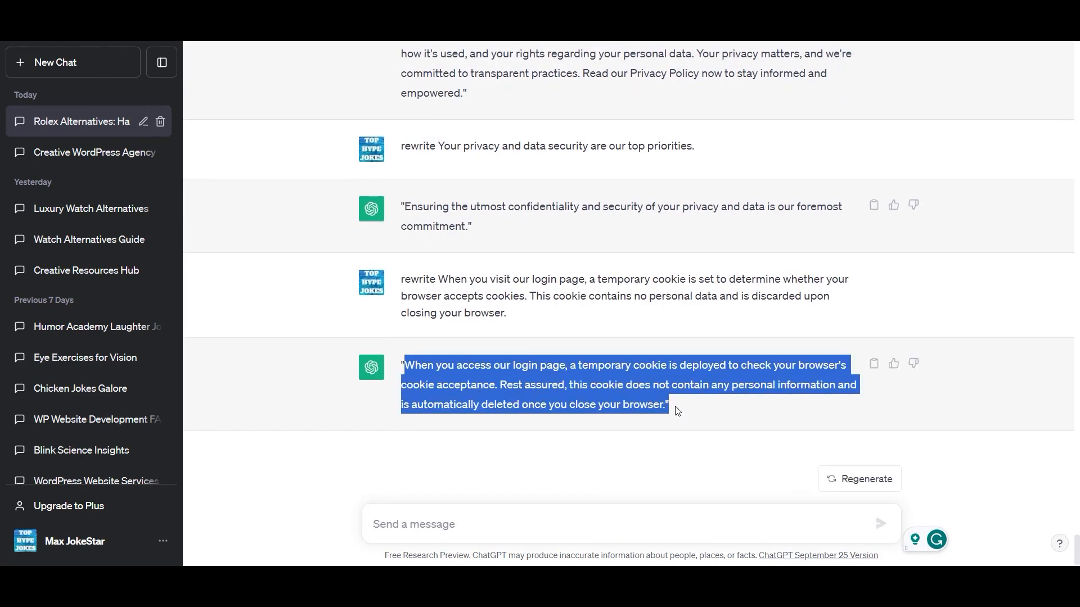
click(471, 580)
scroll(397, 422, down, 5)
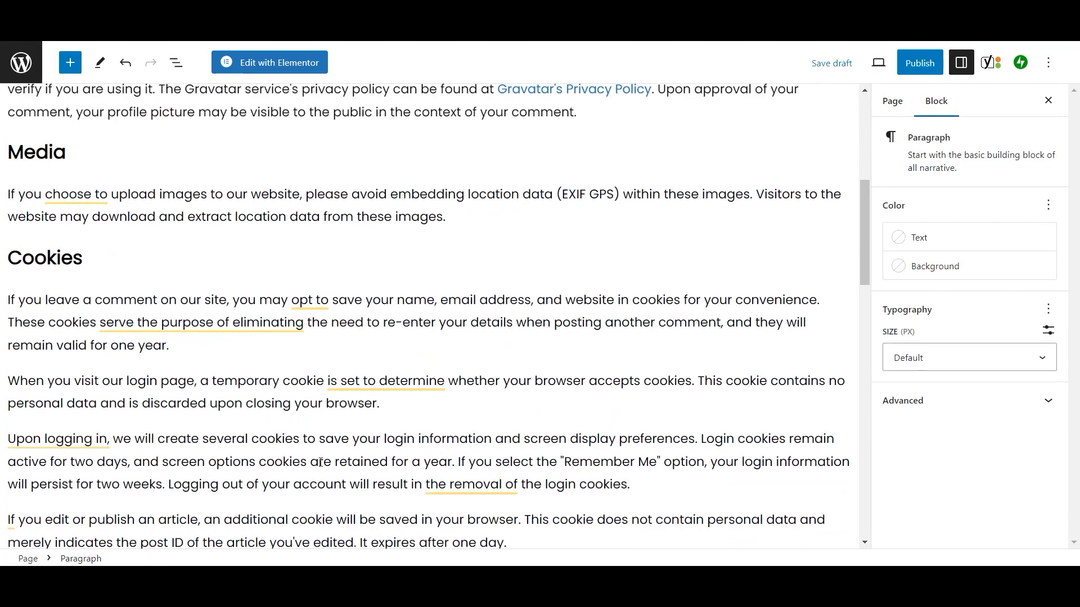
scroll(586, 434, down, 5)
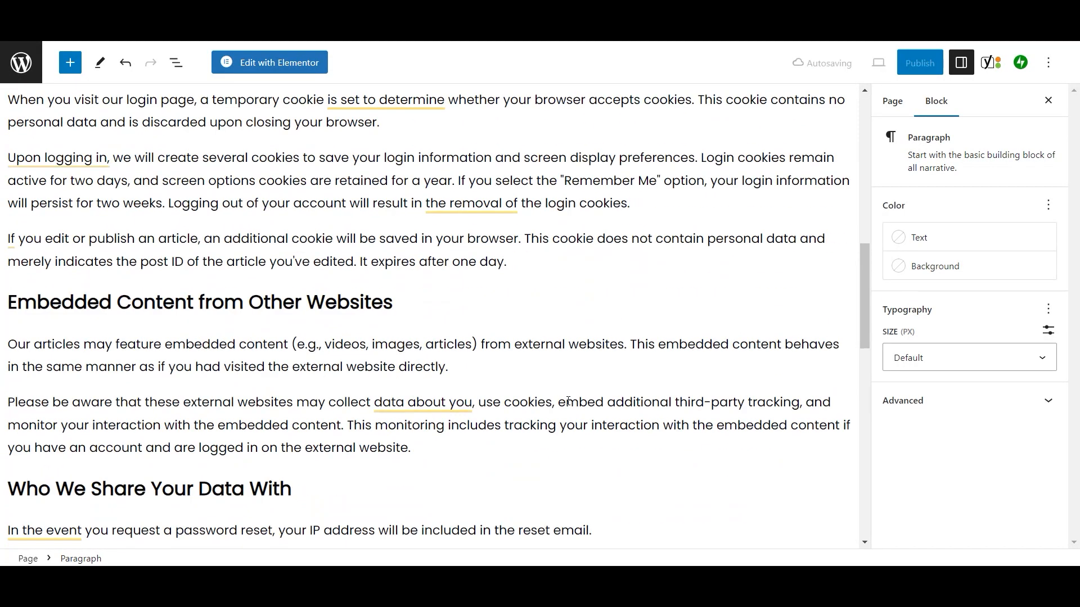
scroll(568, 401, down, 8)
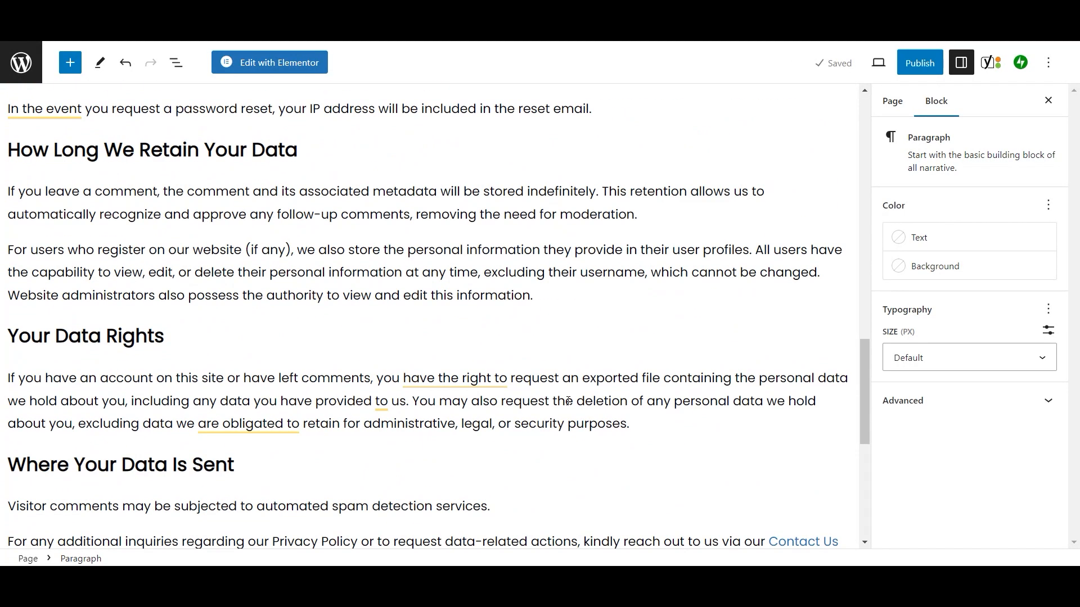
scroll(568, 401, down, 3)
scroll(630, 373, up, 15)
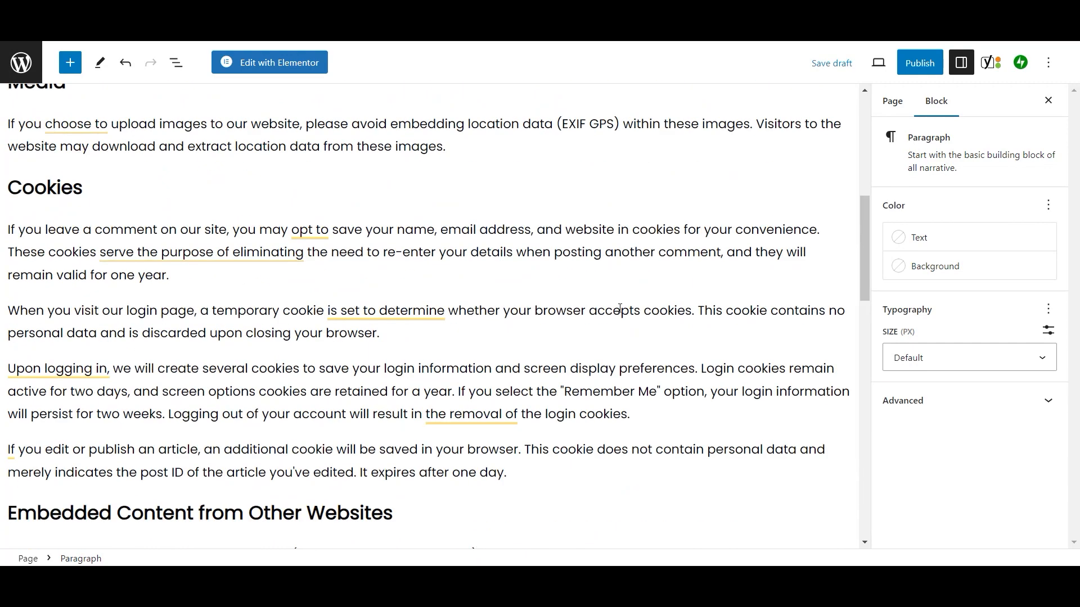
scroll(488, 221, up, 5)
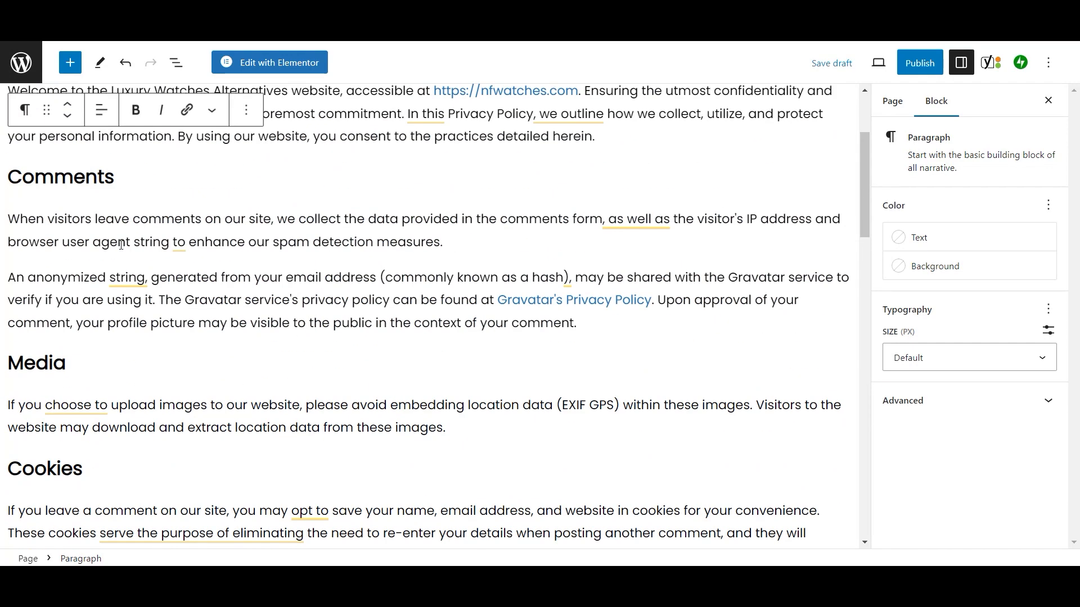
scroll(540, 400, down, 3)
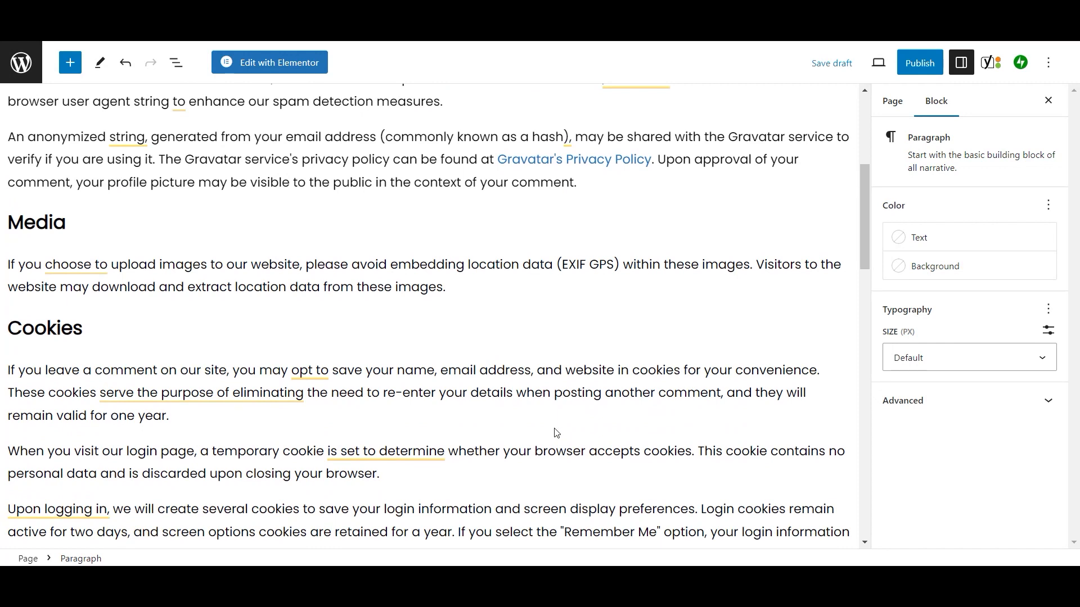
drag(16, 456, 415, 468)
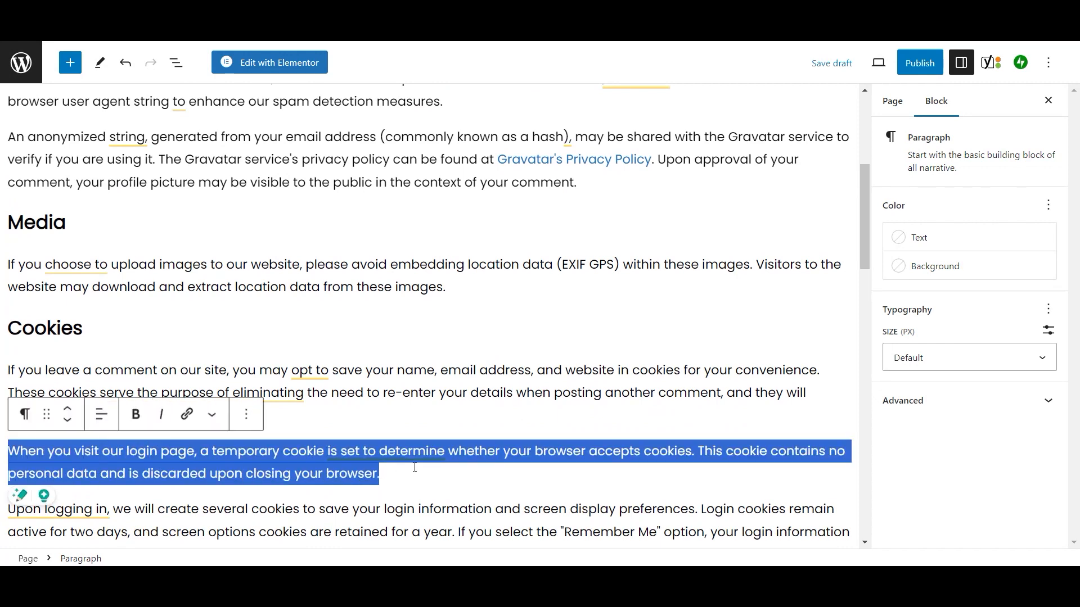
key(ctrl+v)
key(BackSpace)
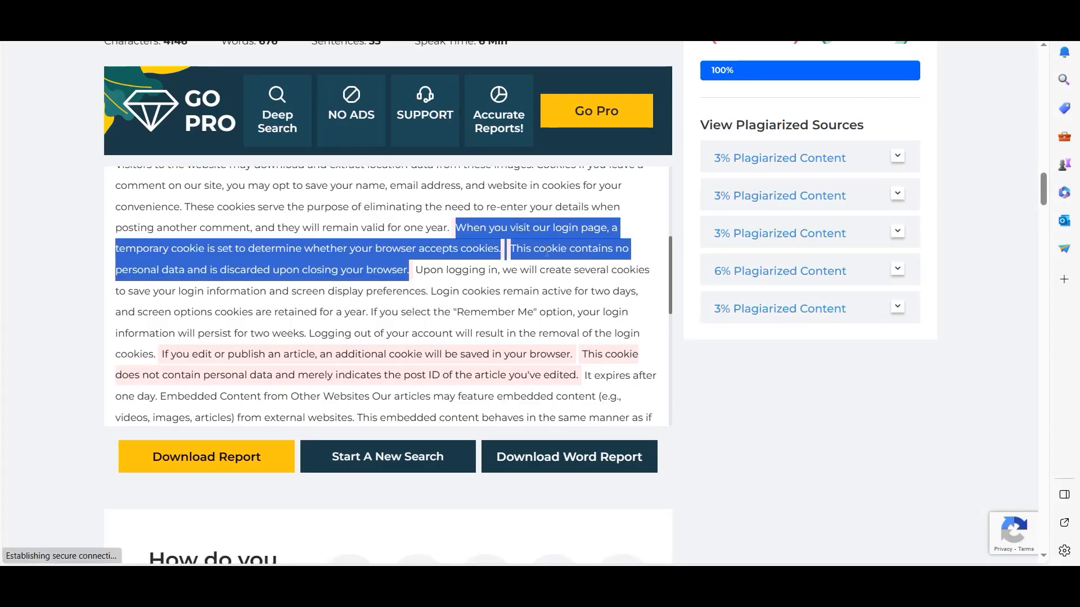
- Copy the flagged "If you edit or publish an article" sentences from the plagiarism report and ask ChatGPT to rewrite them
click(162, 361)
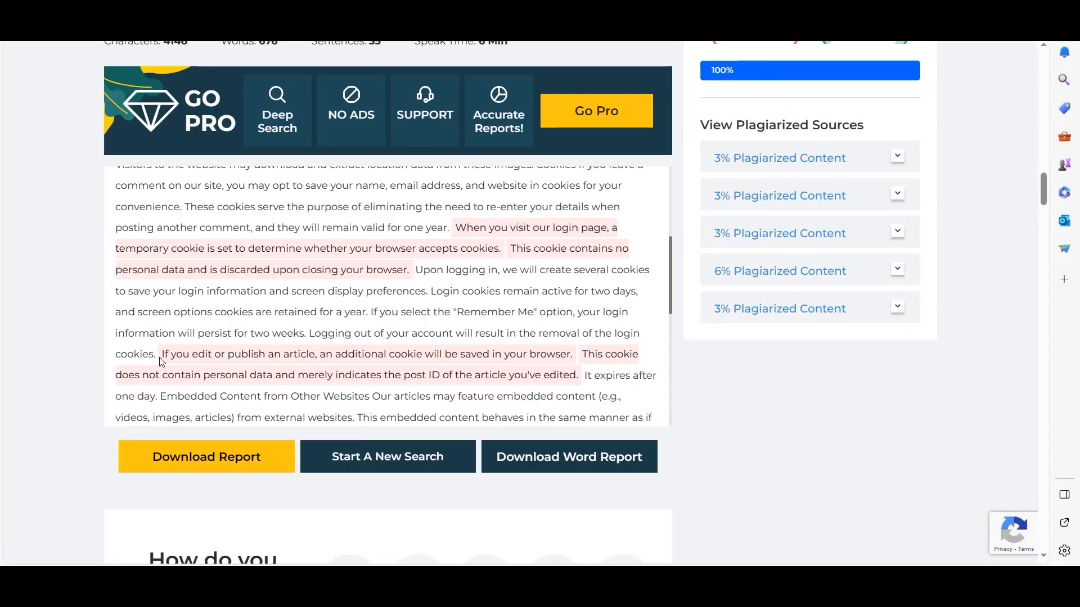
drag(163, 360, 575, 380)
key(ctrl+c)
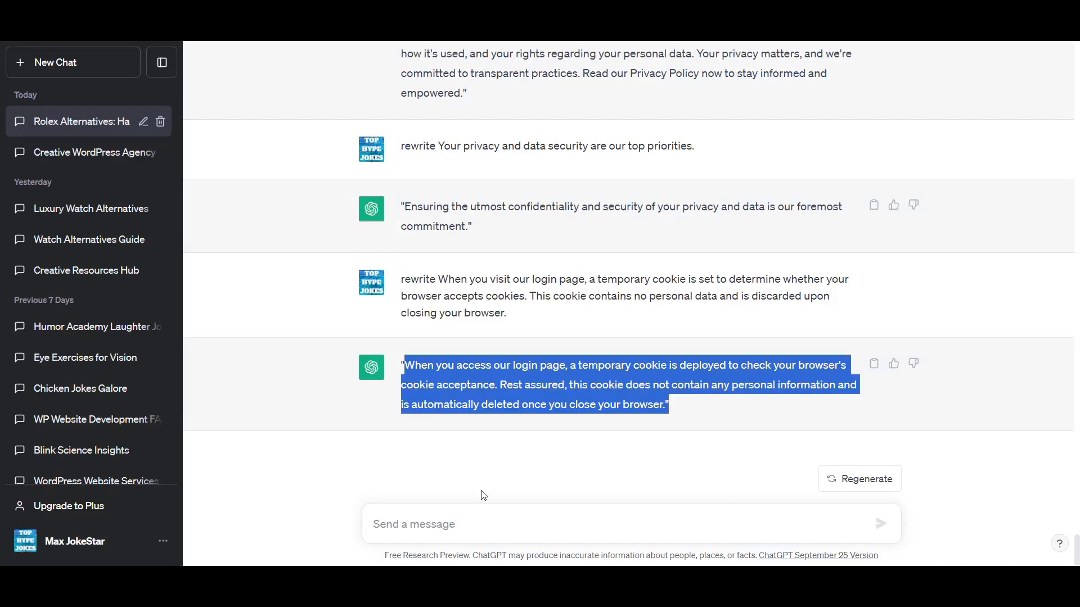
click(450, 524)
text(red)
text(rit)
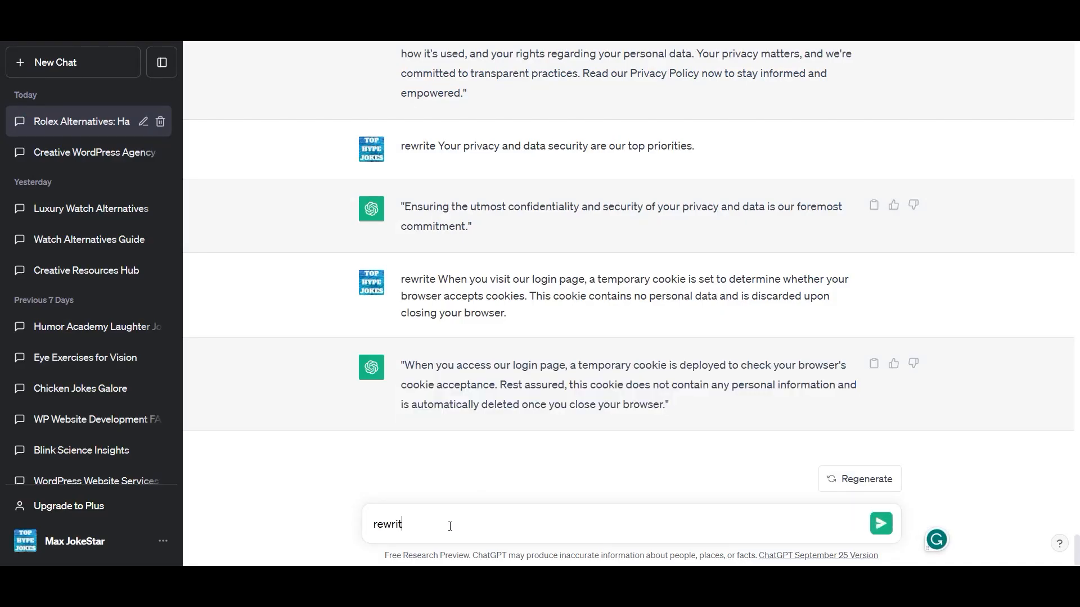
text(e)
key(ctrl+v)
key(Return)
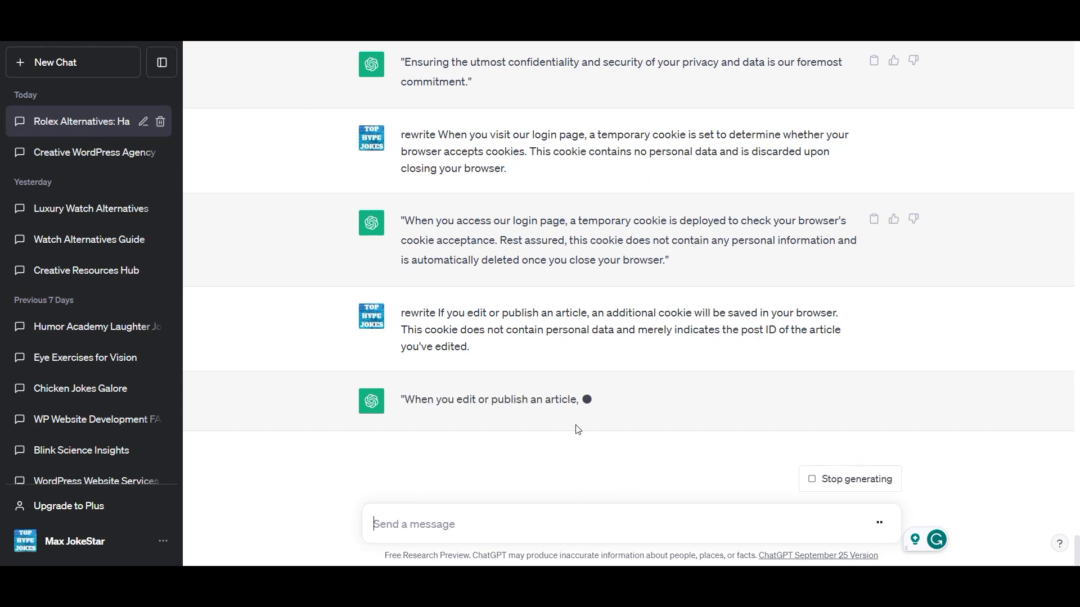
- Replace the whole paragraph about editing or publishing an article under Cookies in the WordPress page with ChatGPT's rewrite
drag(404, 366, 457, 410)
key(ctrl+c)
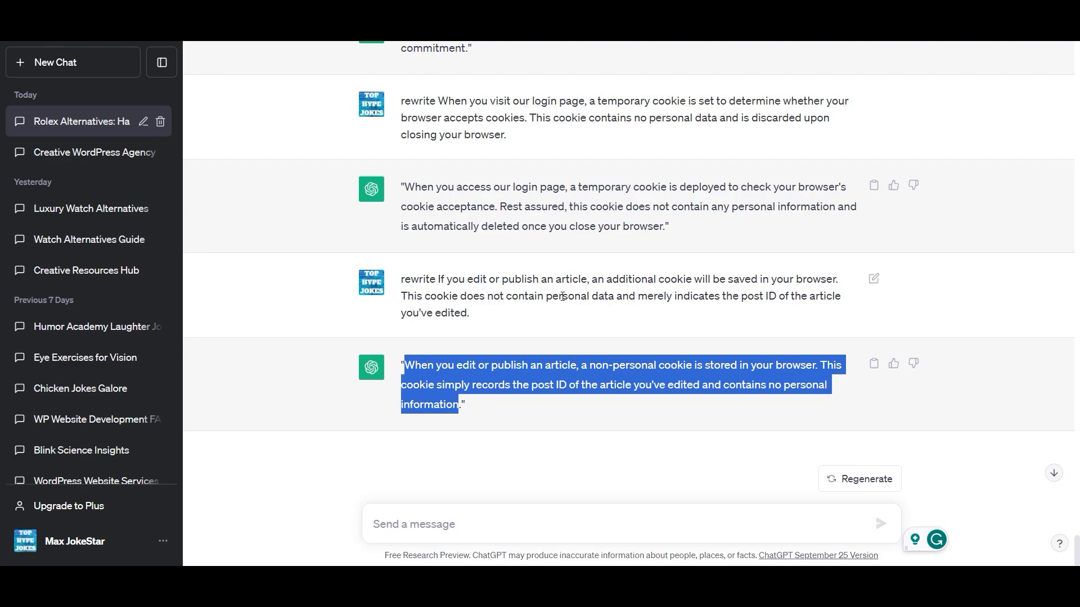
key(alt+Tab)
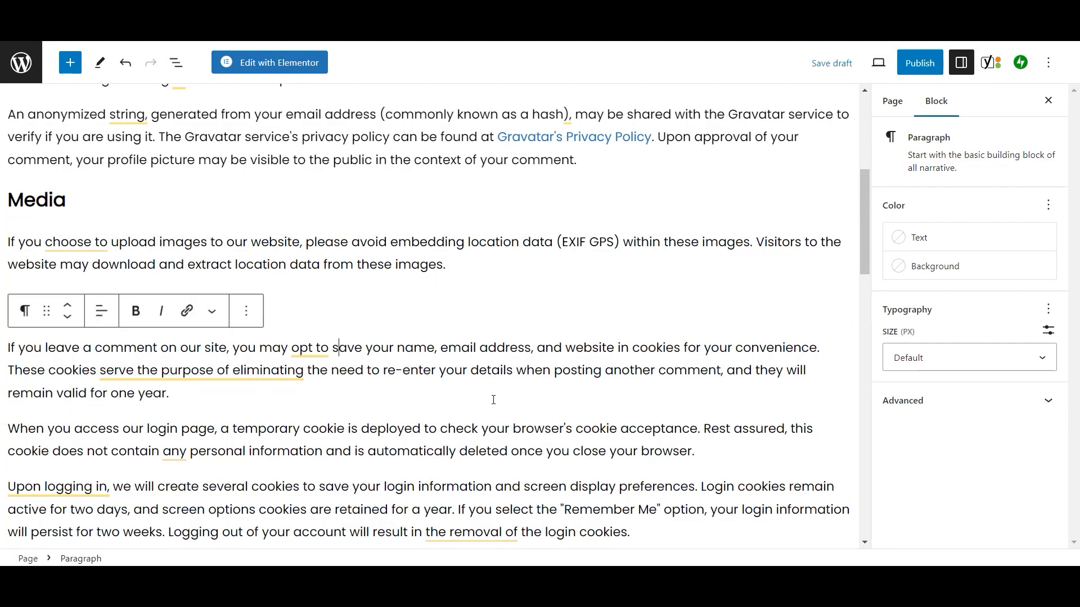
scroll(490, 402, down, 1)
scroll(488, 411, down, 2)
drag(7, 356, 534, 389)
key(ctrl+v)
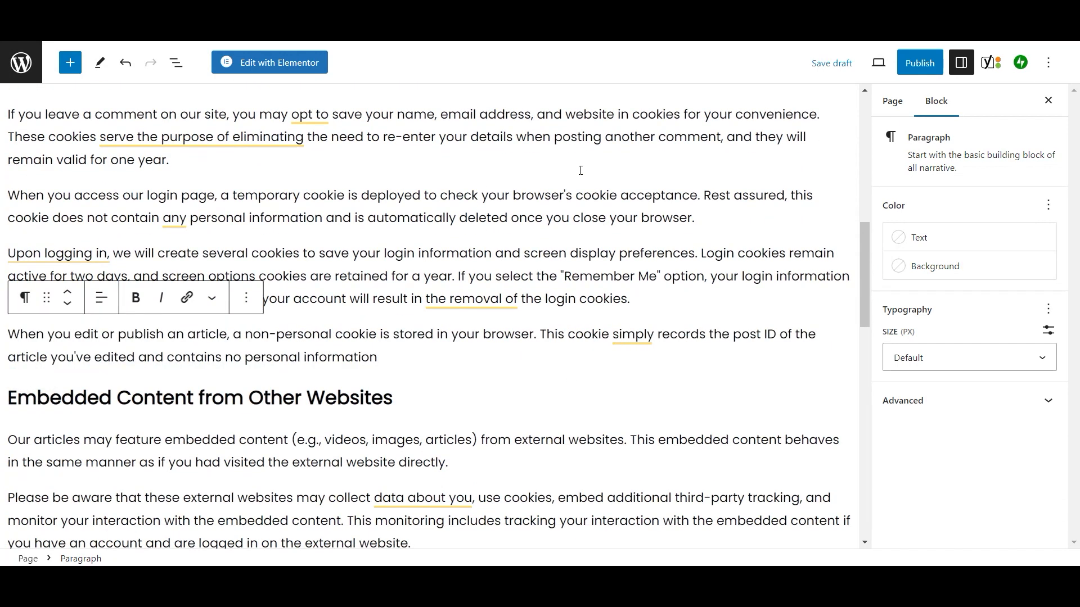
- Copy the flagged sentence "Your privacy and trust are of utmost importance to us." from the plagiarism report and ask ChatGPT to rewrite it
scroll(543, 220, down, 4)
scroll(542, 220, down, 4)
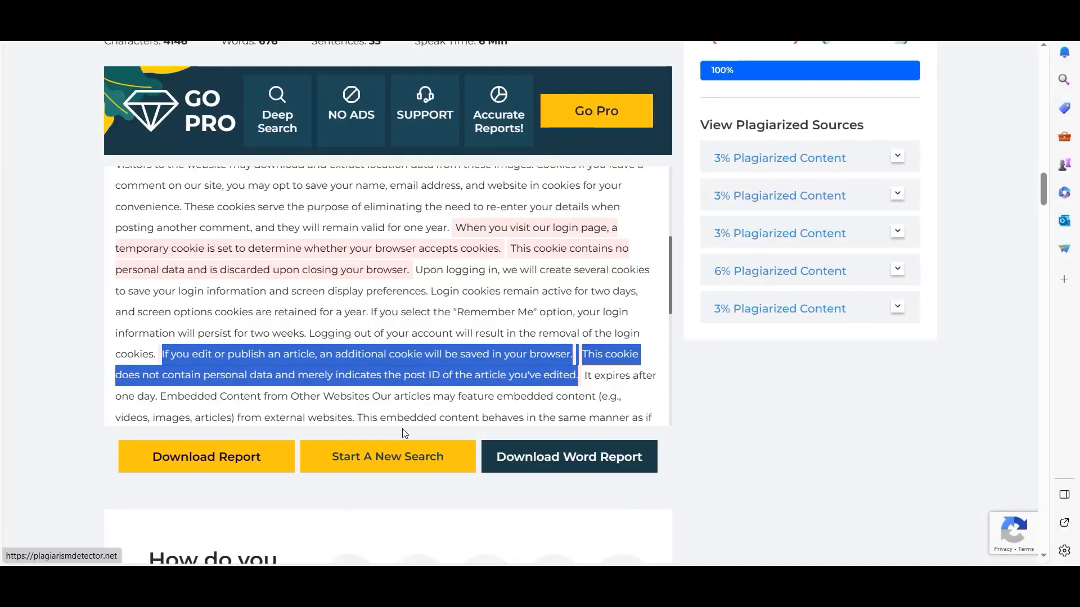
scroll(505, 339, down, 6)
drag(260, 409, 546, 416)
key(ctrl+c)
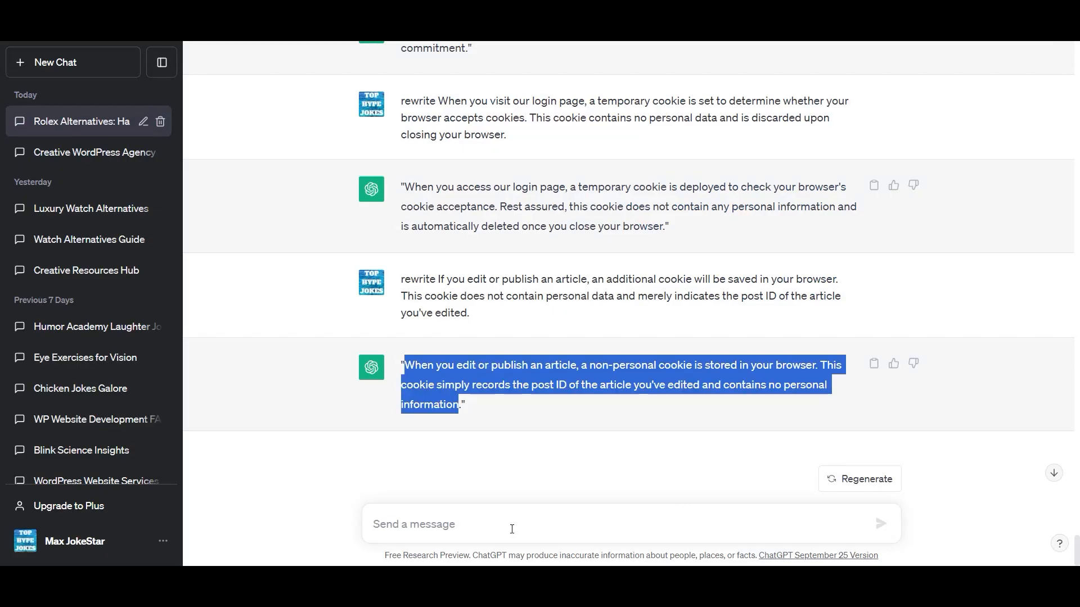
click(501, 522)
text(rewrite)
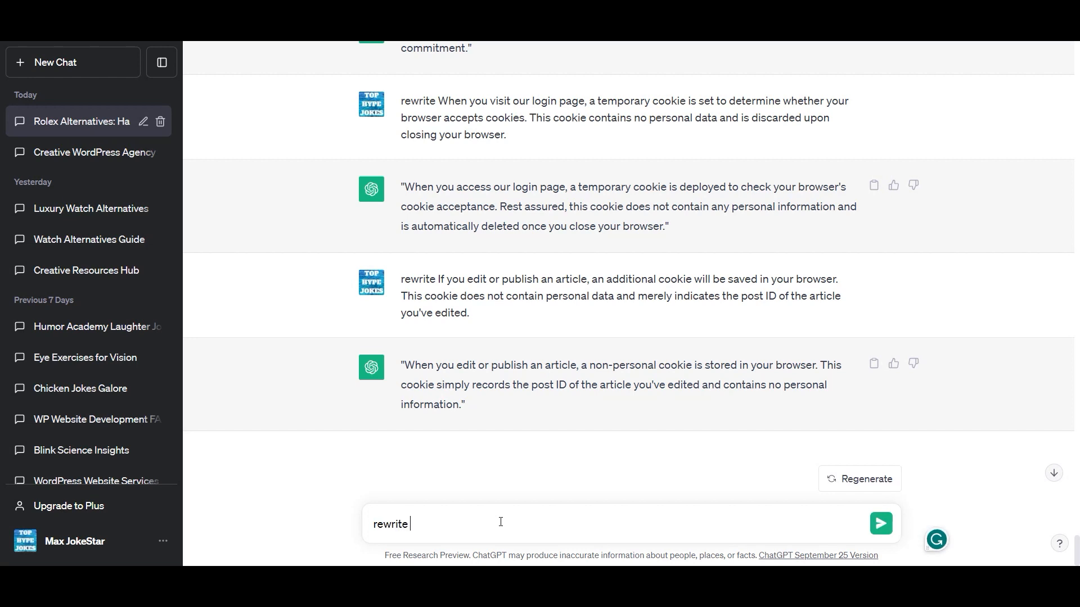
key(ctrl+v)
key(Return)
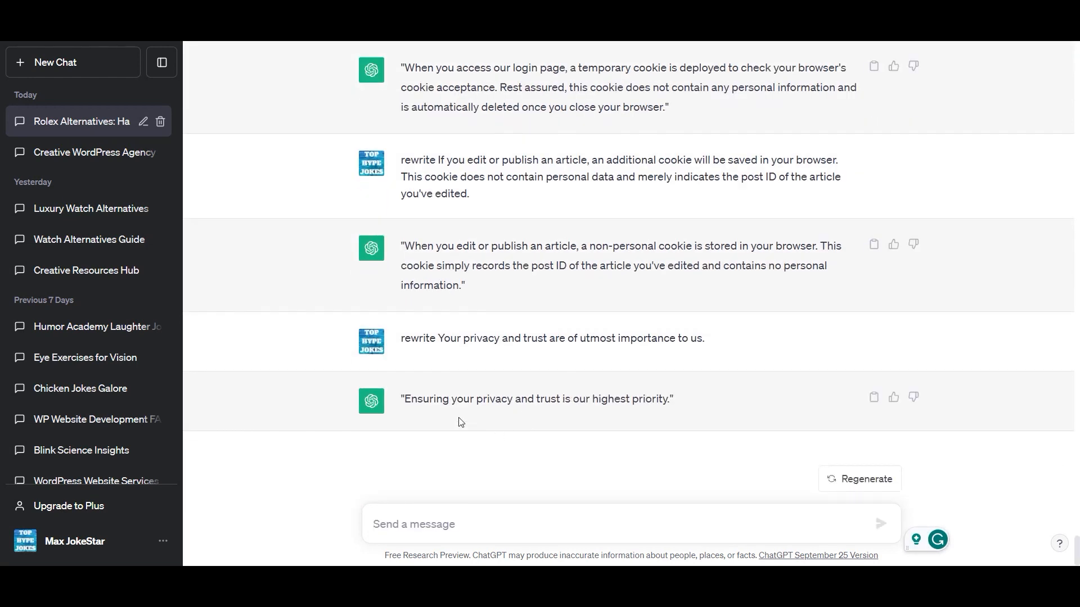
- Replace the last sentence under Where Your Data Is Sent in the WordPress page with ChatGPT's rewrite, without its quotation marks
drag(408, 401, 674, 413)
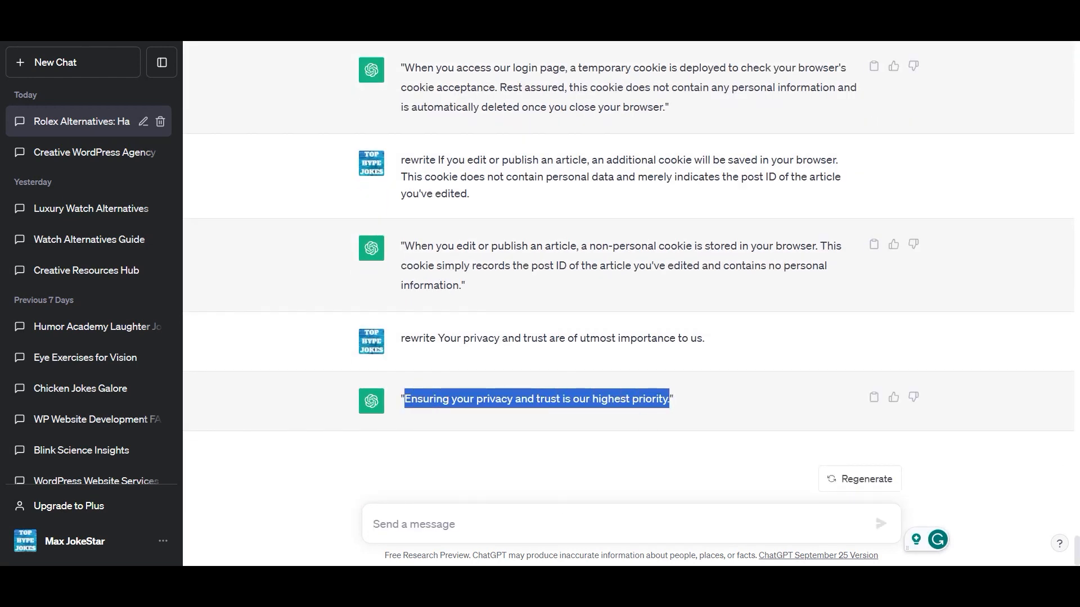
key(alt+Tab)
scroll(489, 507, down, 7)
scroll(347, 500, up, 6)
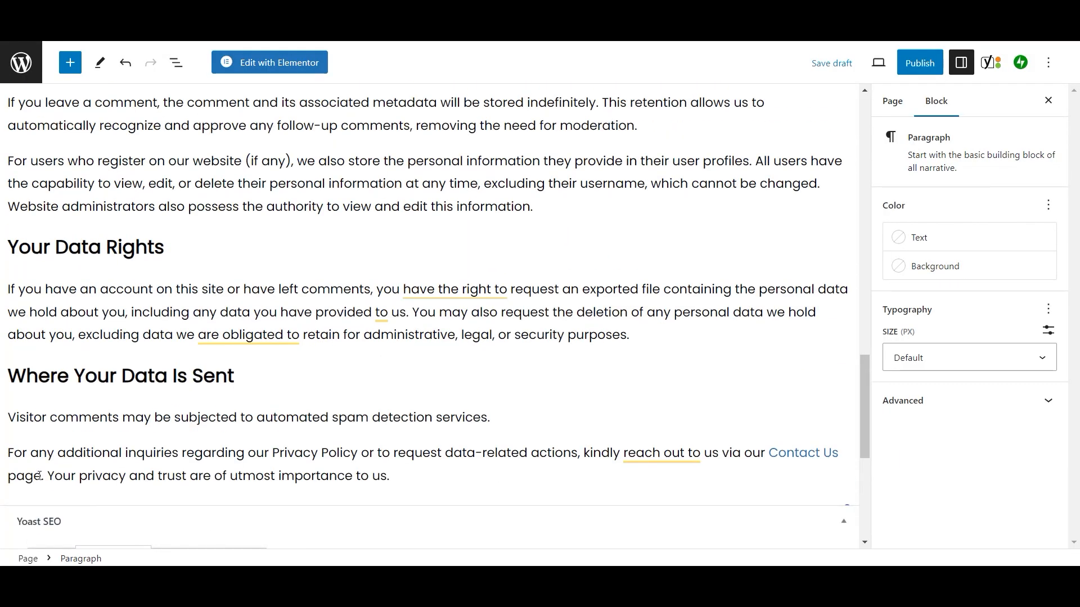
drag(47, 476, 385, 476)
key(ctrl+v)
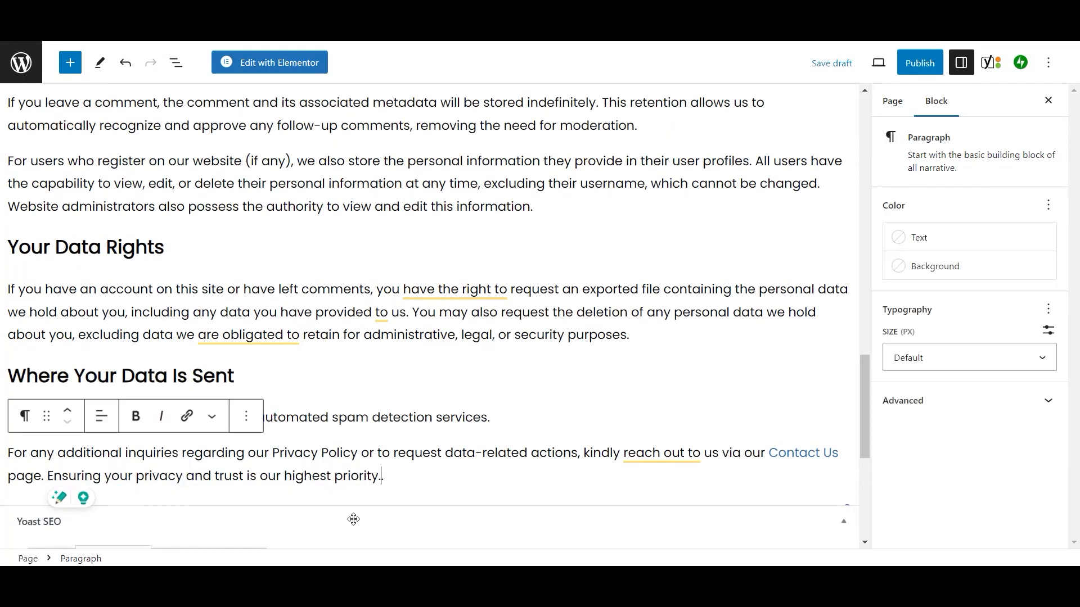
- Publish the Privacy Policy page
click(893, 101)
scroll(619, 338, down, 6)
scroll(589, 334, up, 15)
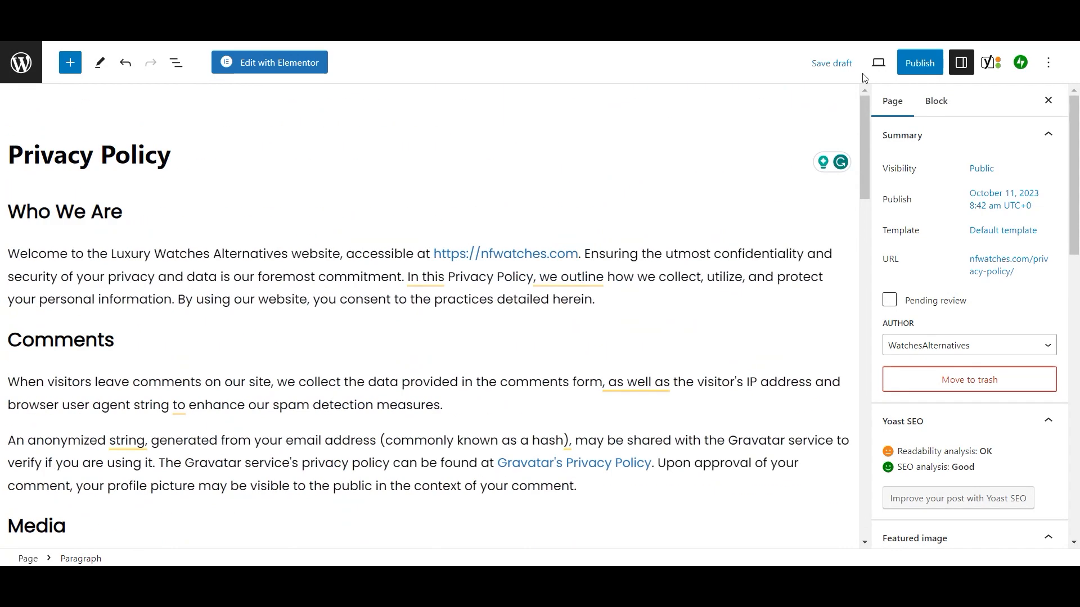
click(919, 62)
click(933, 62)
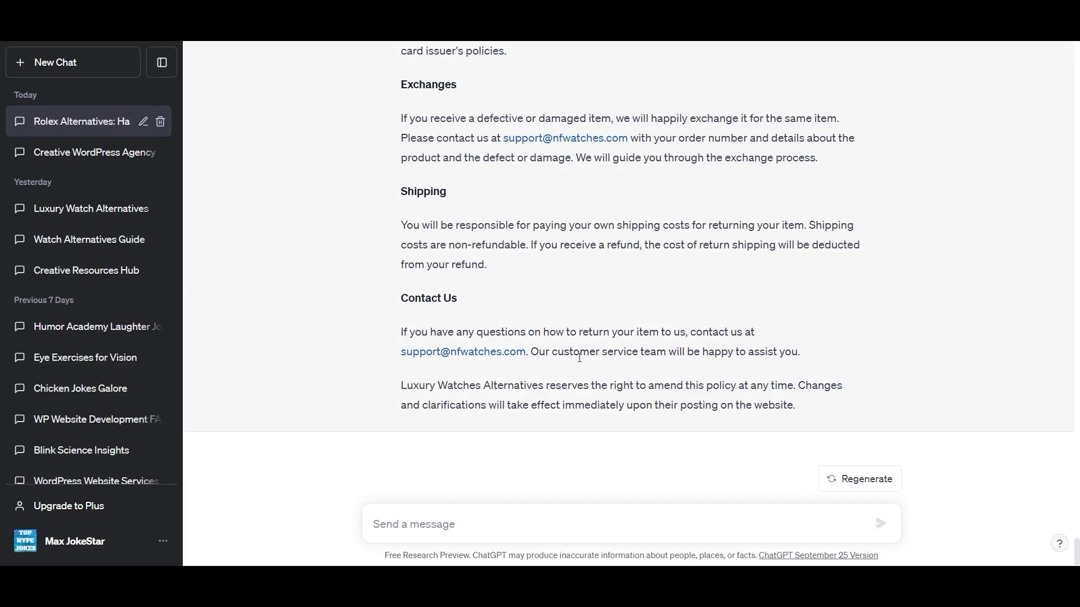
- Copy ChatGPT's refunds and returns policy into the WordPress Refund and Returns Policy page and merge its bold title line with the first paragraph
scroll(443, 405, up, 15)
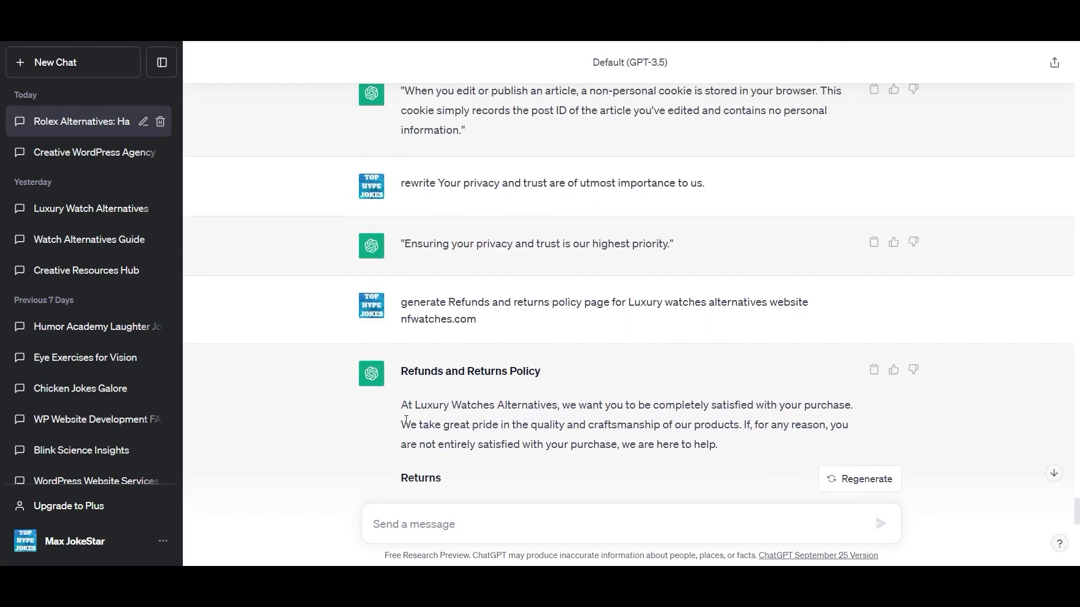
drag(405, 373, 789, 399)
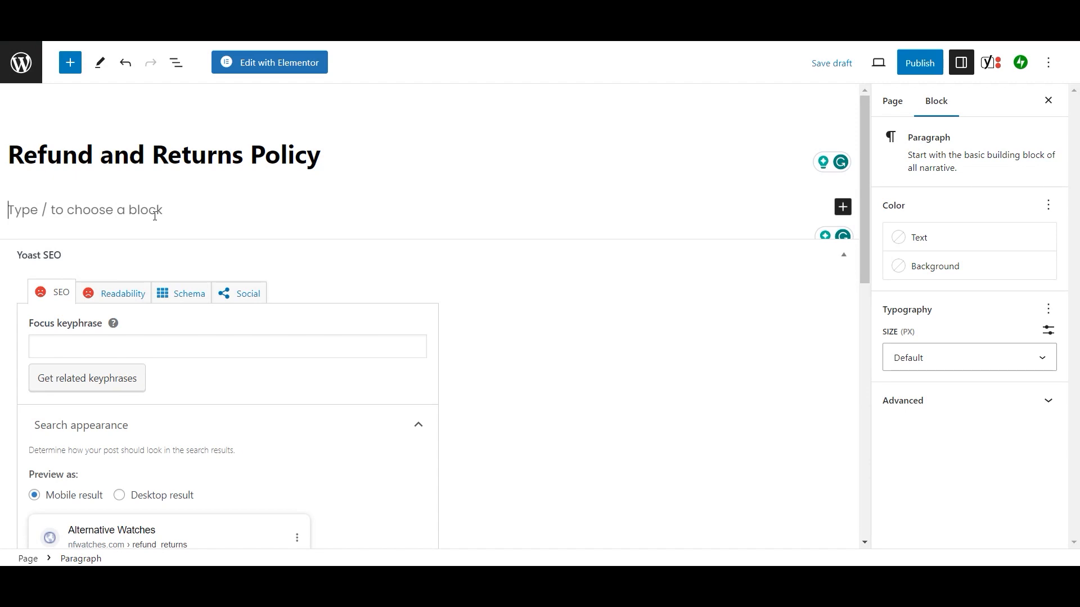
key(ctrl+v)
scroll(167, 209, up, 10)
click(8, 257)
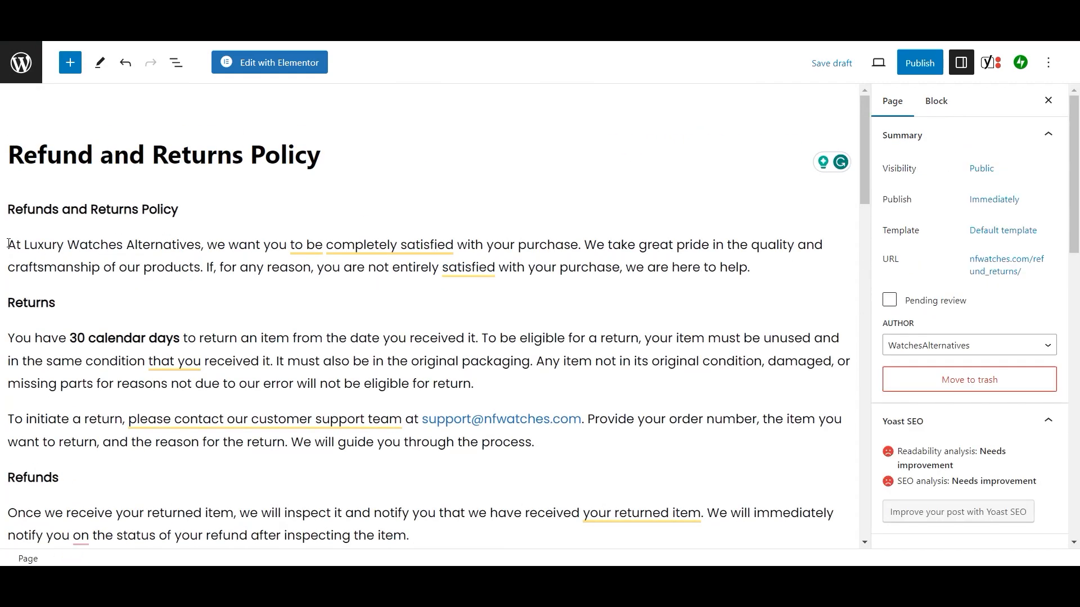
key(BackSpace)
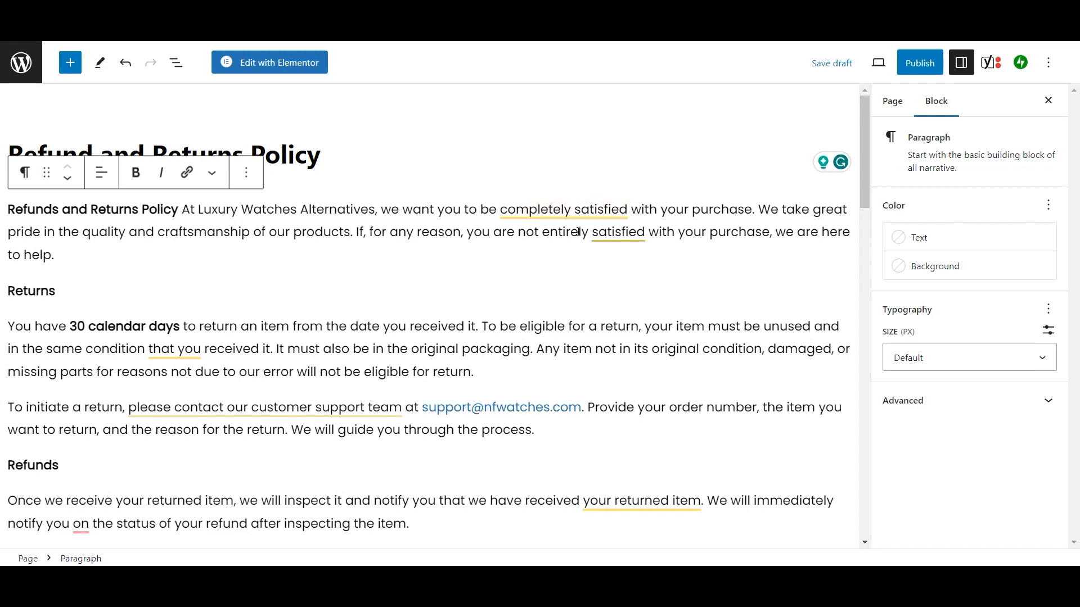
- Convert the bold Returns line into an H2 heading
click(22, 291)
click(25, 253)
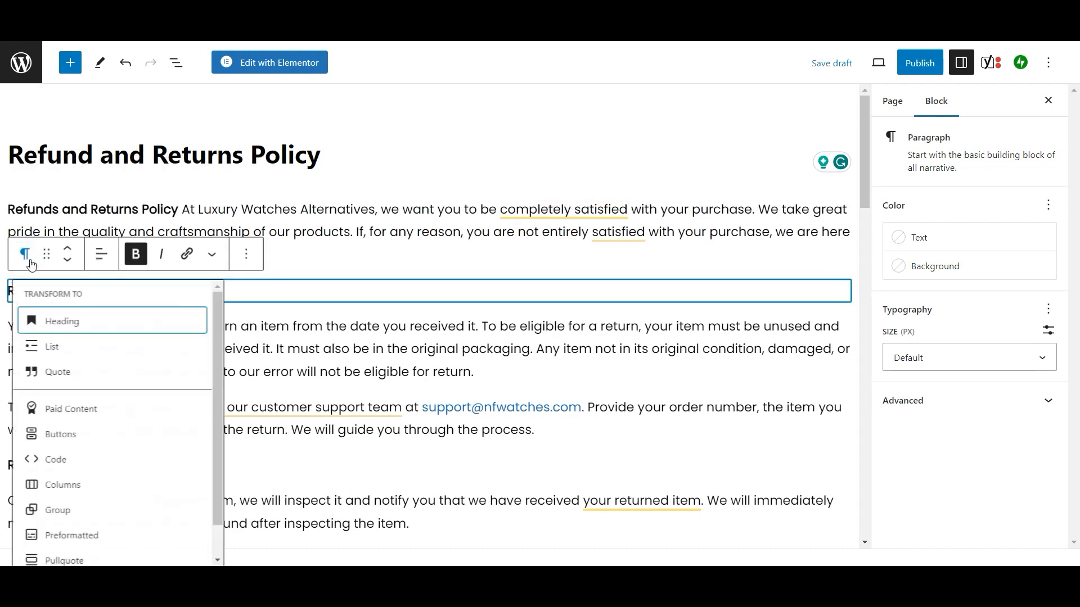
click(49, 319)
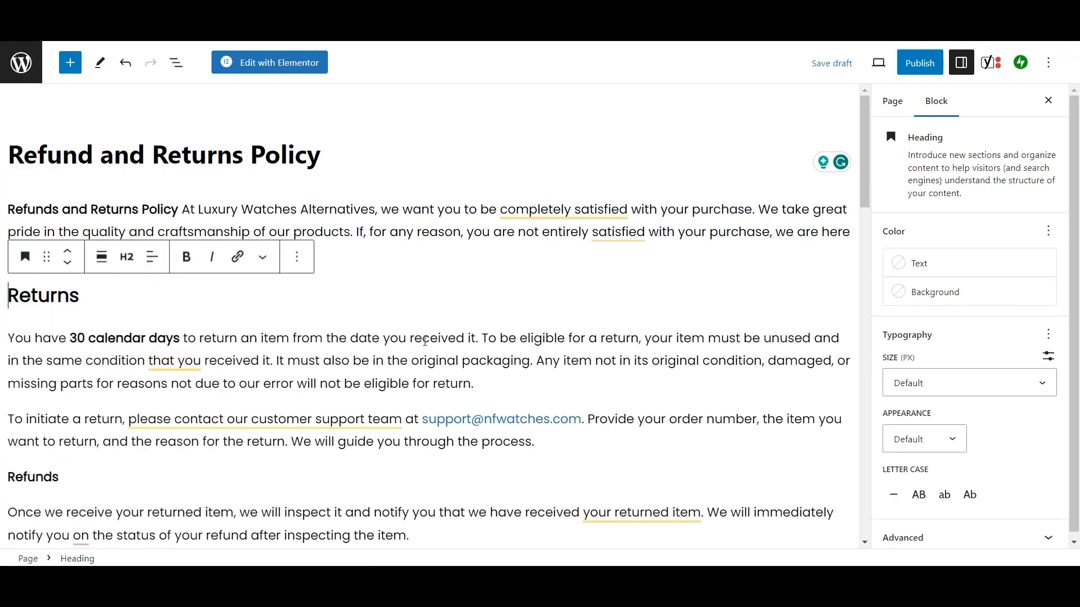
- Replace the support e-mail and the word "at" in the "To initiate a return" paragraph with "via our contact page."
scroll(536, 383, down, 1)
click(535, 353)
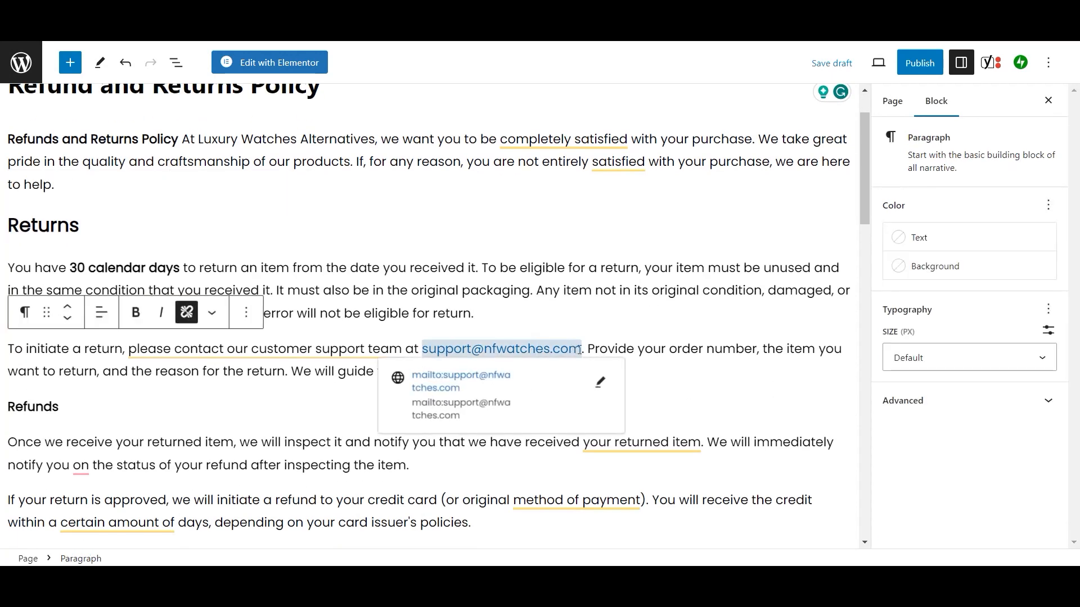
click(582, 349)
drag(585, 349, 421, 349)
mouse_move(437, 429)
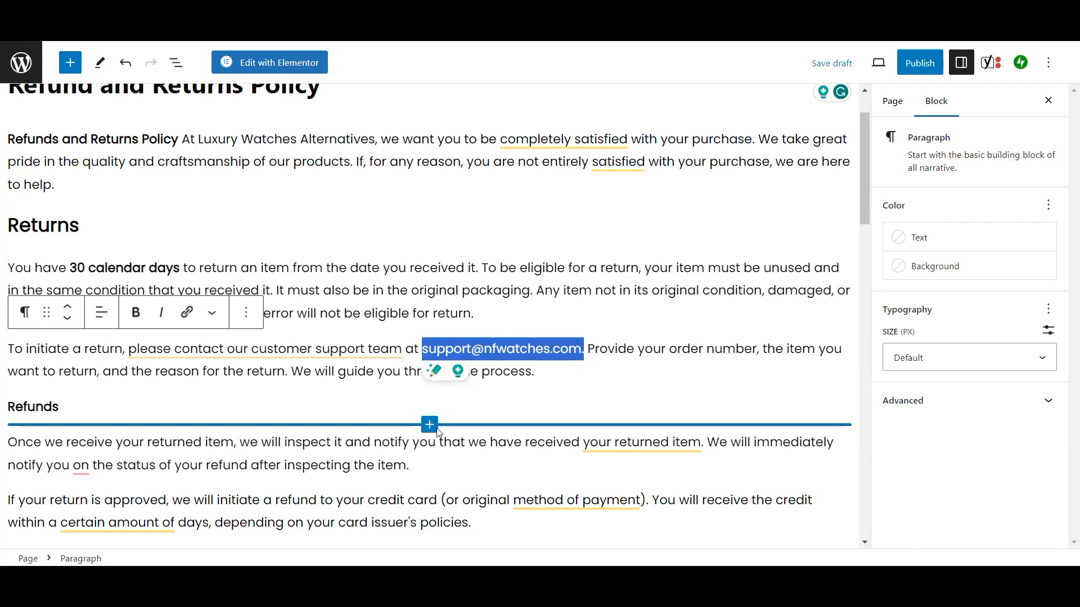
drag(586, 349, 423, 352)
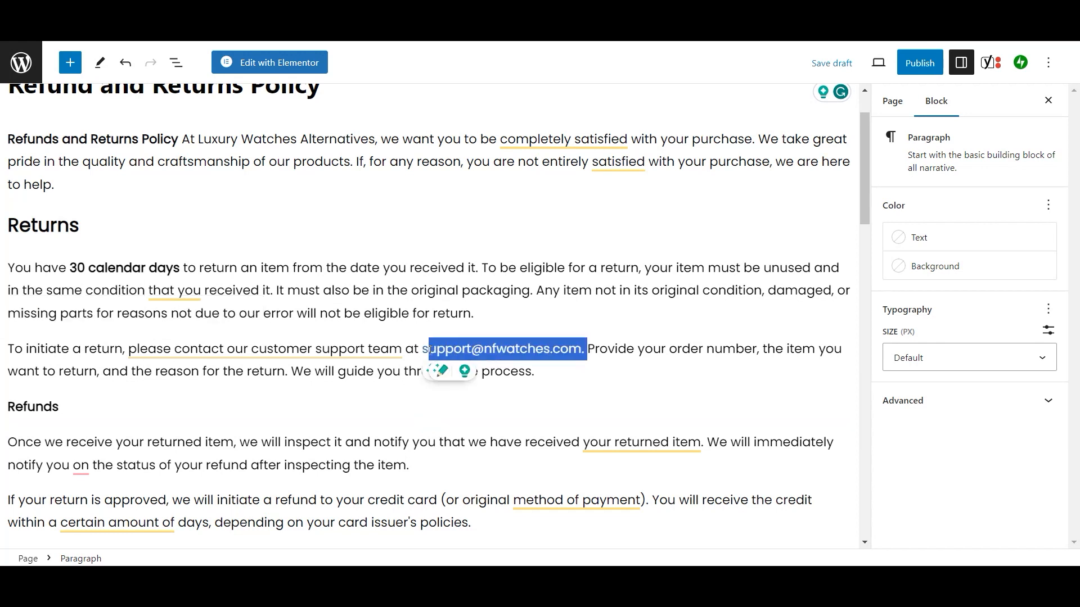
key(BackSpace)
key(BackSpace)
key(BackSpace)
key(BackSpace)
text(via ou)
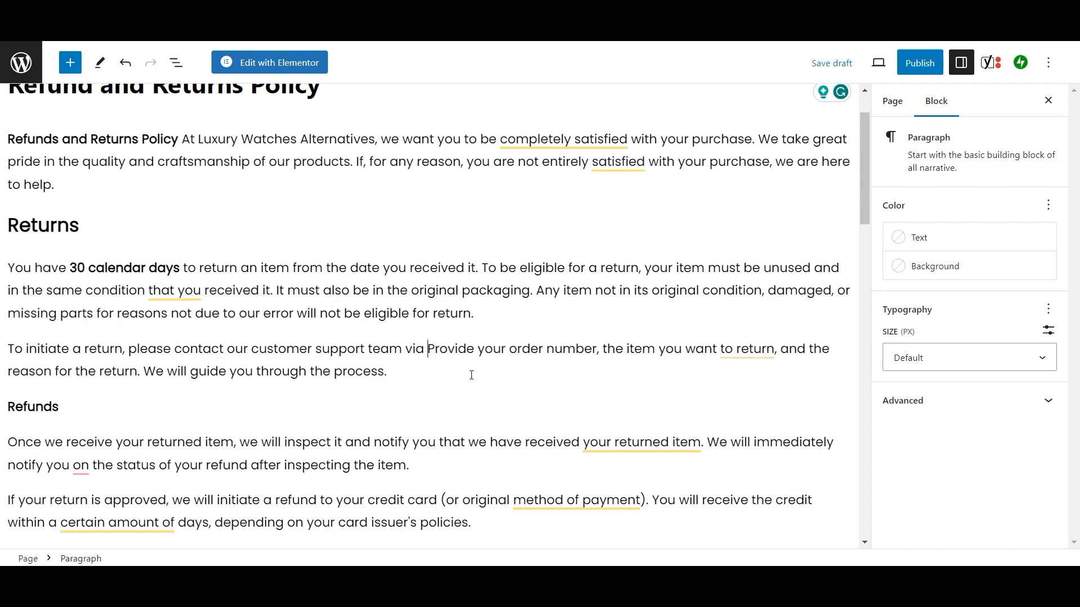
text(r contact pa)
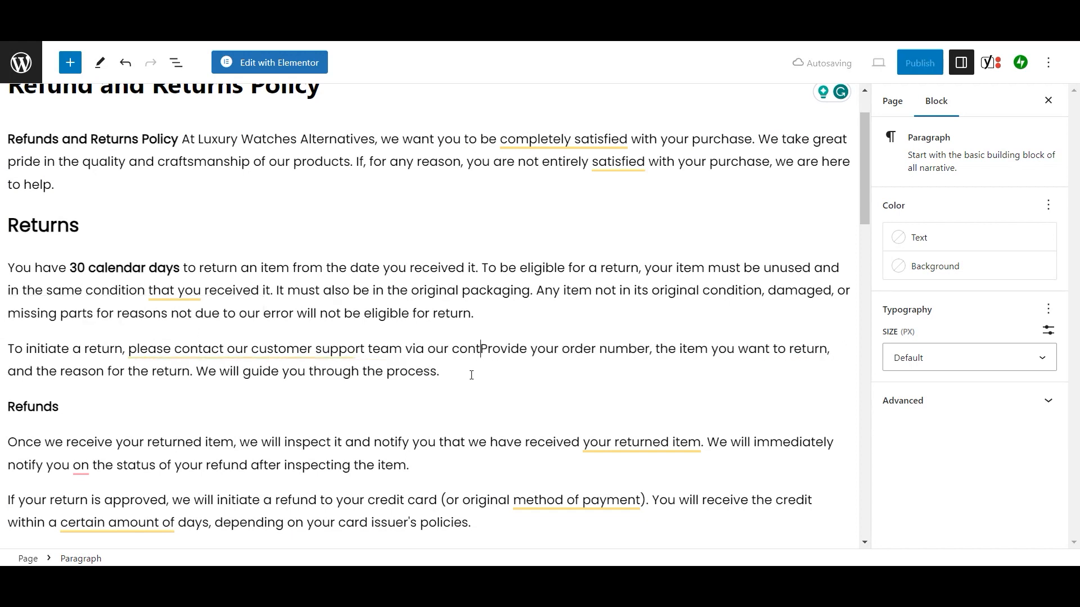
text(ge)
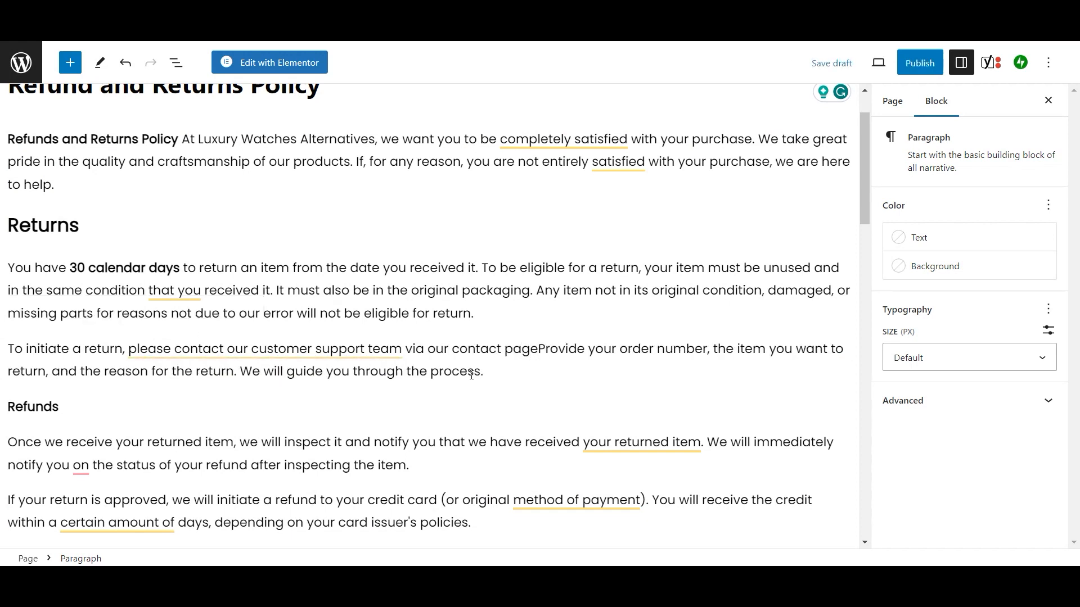
text(.)
- Link the words "contact page" under Returns to the site's Contact page
drag(451, 351, 545, 352)
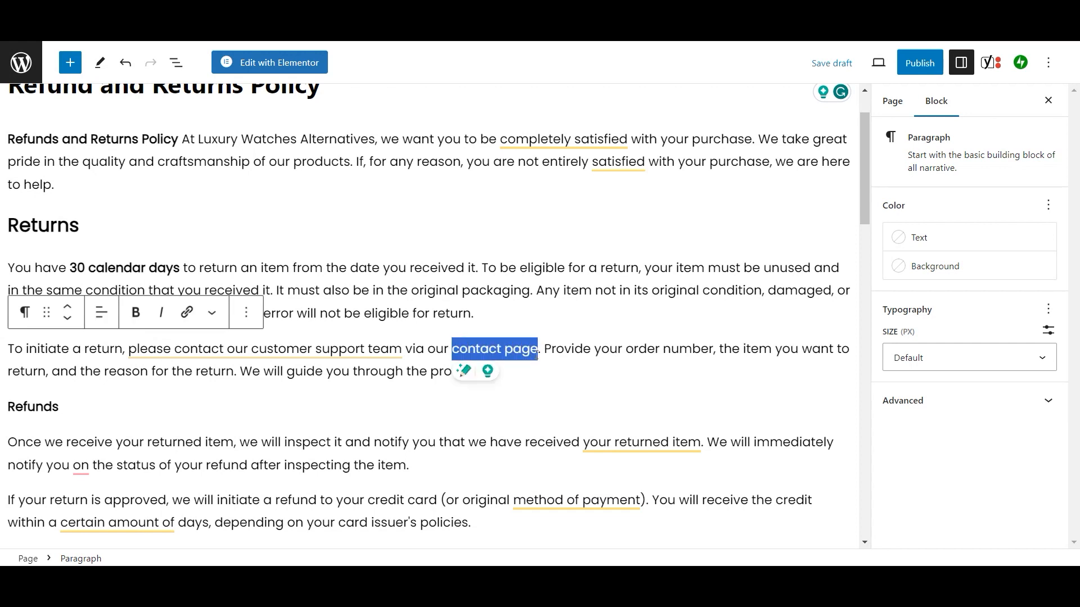
click(186, 312)
text(contact)
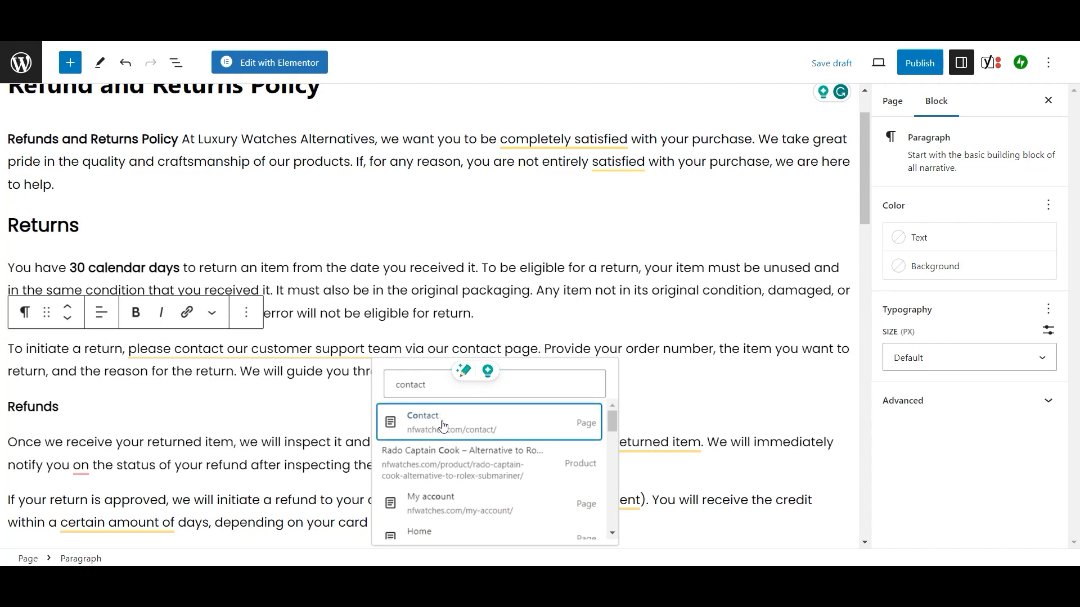
click(428, 417)
- Convert the bold Refunds line into an H2 heading and correct "notify you on" to "notify you of" in the paragraph below
scroll(44, 338, down, 1)
click(44, 338)
click(25, 302)
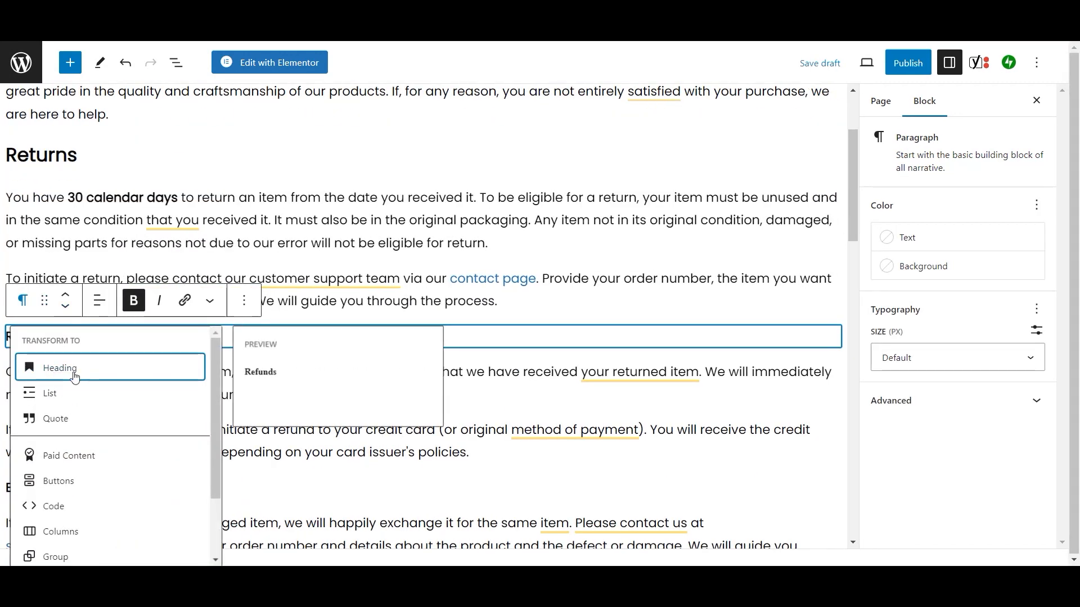
click(62, 369)
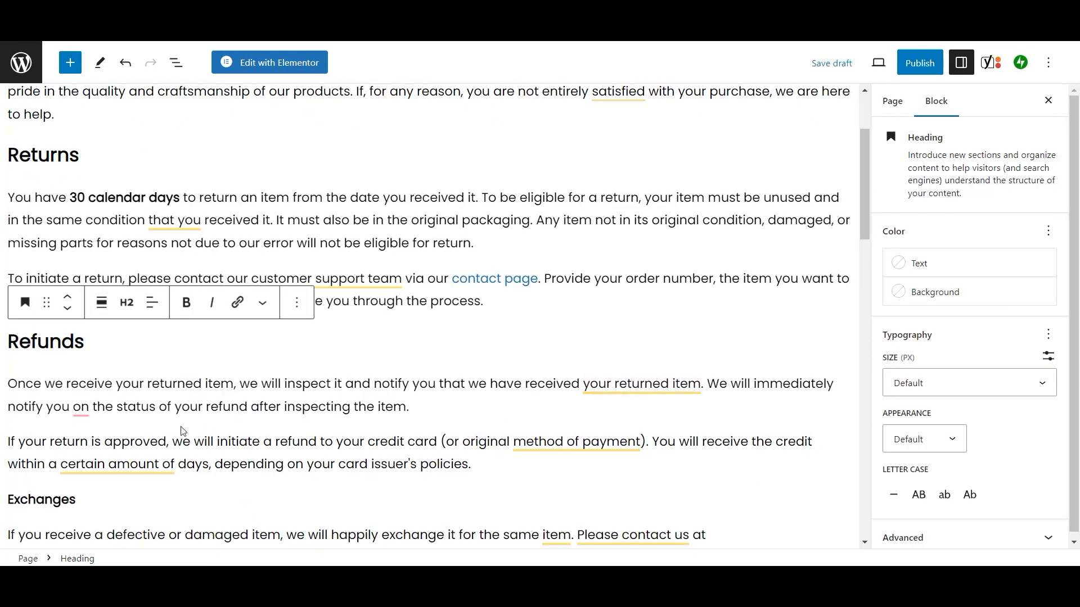
mouse_move(82, 408)
click(87, 439)
scroll(258, 398, down, 3)
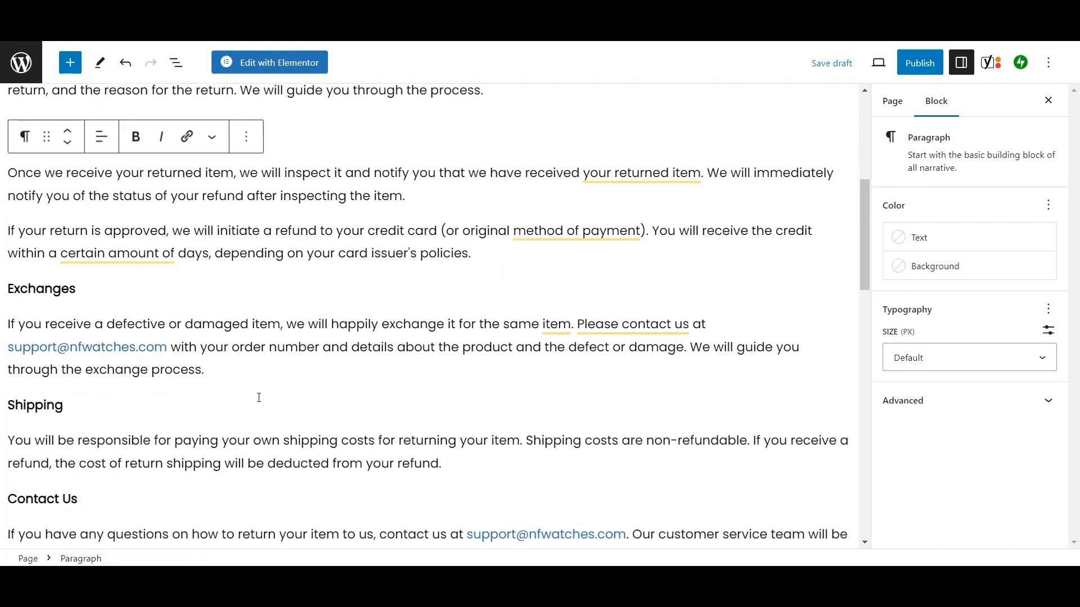
- Convert the bold Exchanges line into an H2 heading
click(23, 284)
click(24, 255)
click(54, 316)
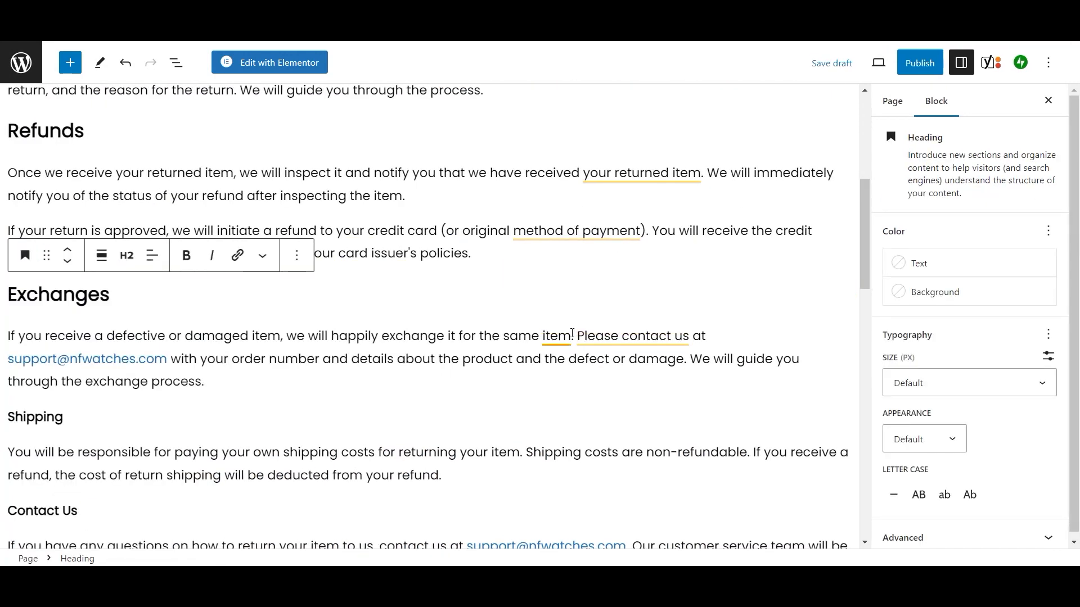
- Under Exchanges, delete the support e-mail and the leftover "at", and link "contact us" to the Contact page
drag(9, 358, 167, 358)
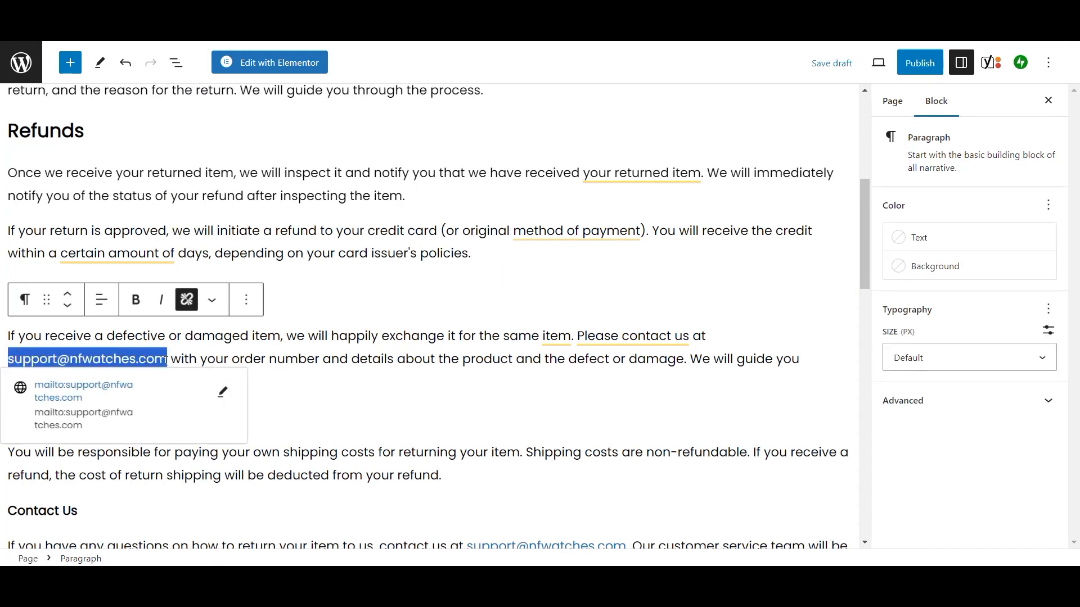
key(BackSpace)
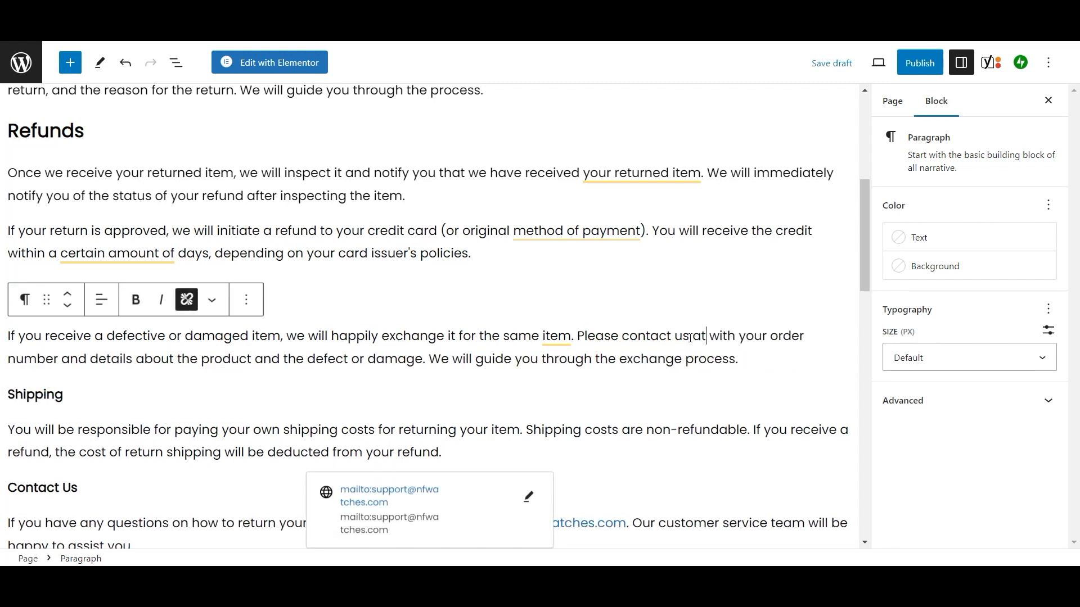
click(638, 340)
drag(629, 338, 690, 338)
key(ctrl+k)
text(cont)
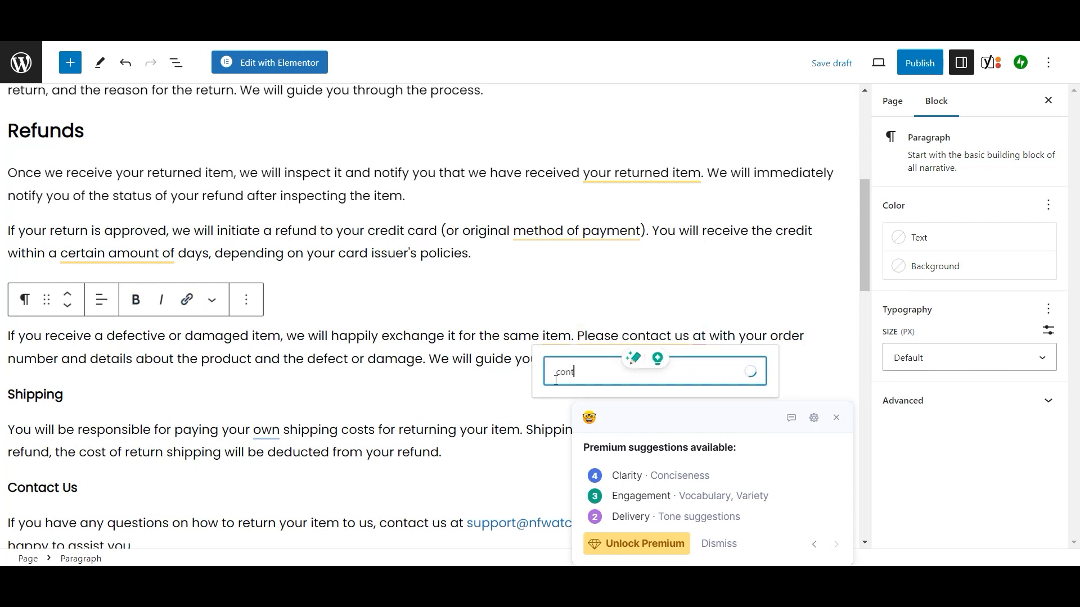
text(act)
key(Return)
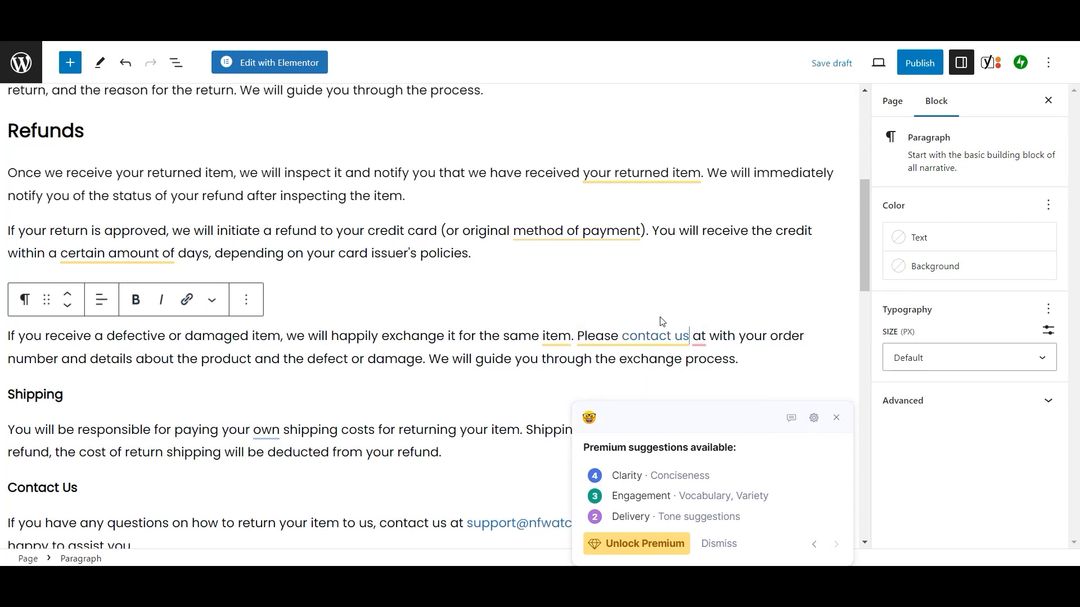
click(702, 339)
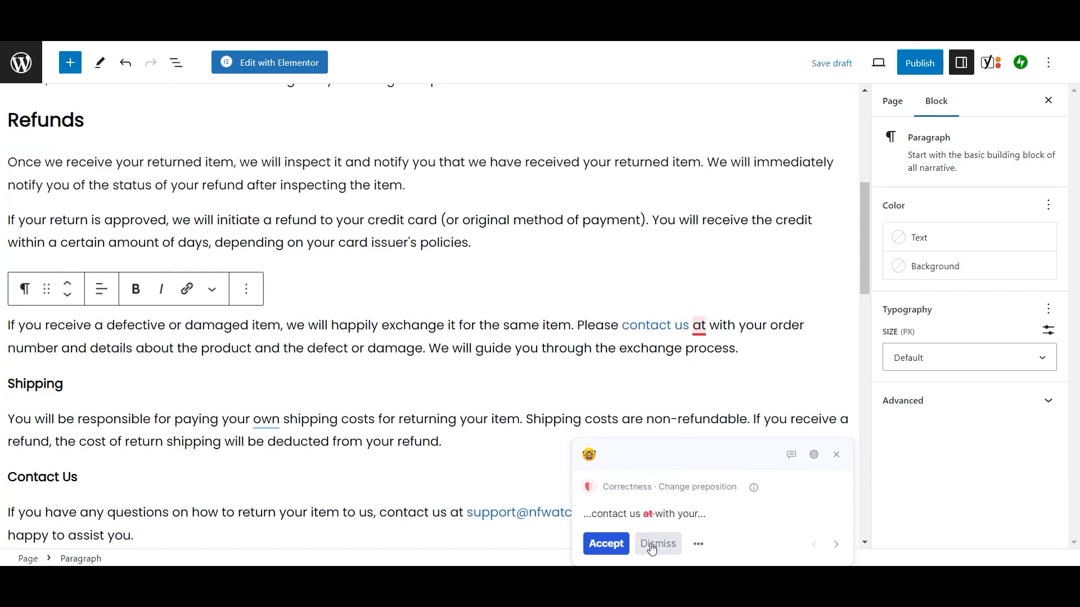
click(616, 545)
- Convert the bold Shipping and Contact Us lines into headings
scroll(616, 545, down, 2)
click(34, 289)
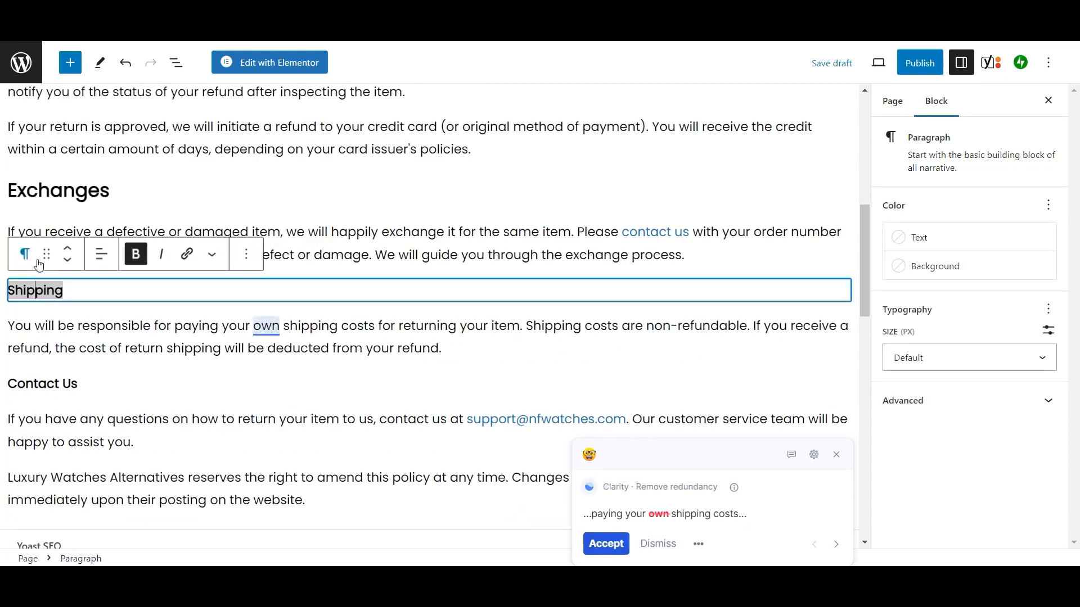
click(23, 254)
click(60, 321)
click(40, 393)
click(23, 358)
click(68, 93)
- Under Contact Us, delete "at" and the support e-mail, and link "contact us" to the Contact page
scroll(381, 360, down, 5)
mouse_move(627, 162)
mouse_down()
mouse_move(458, 162)
mouse_move(627, 162)
mouse_up()
key(BackSpace)
key(BackSpace)
key(BackSpace)
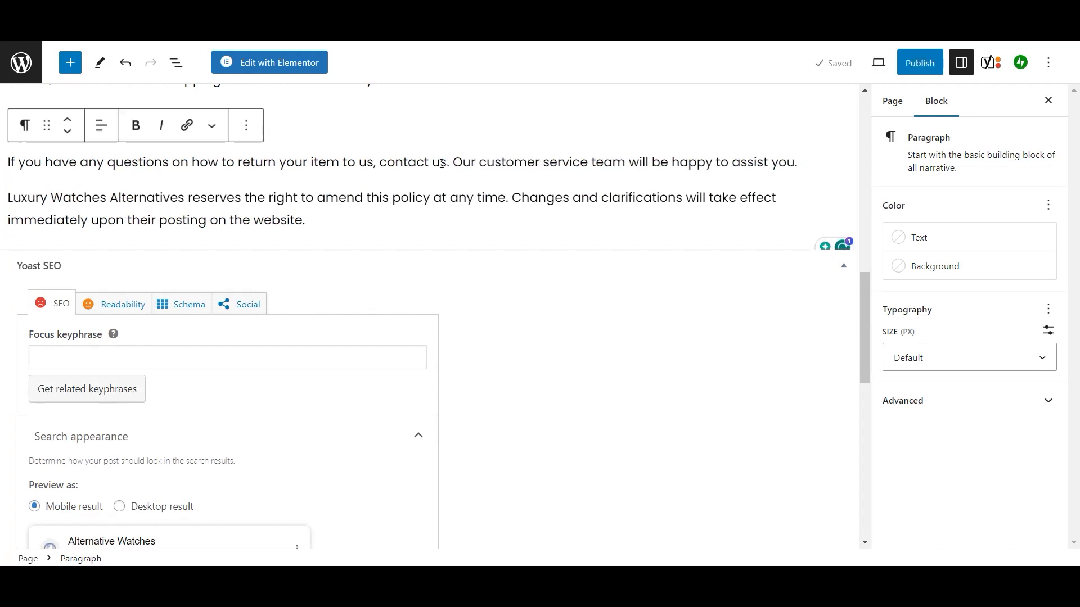
drag(380, 162, 446, 163)
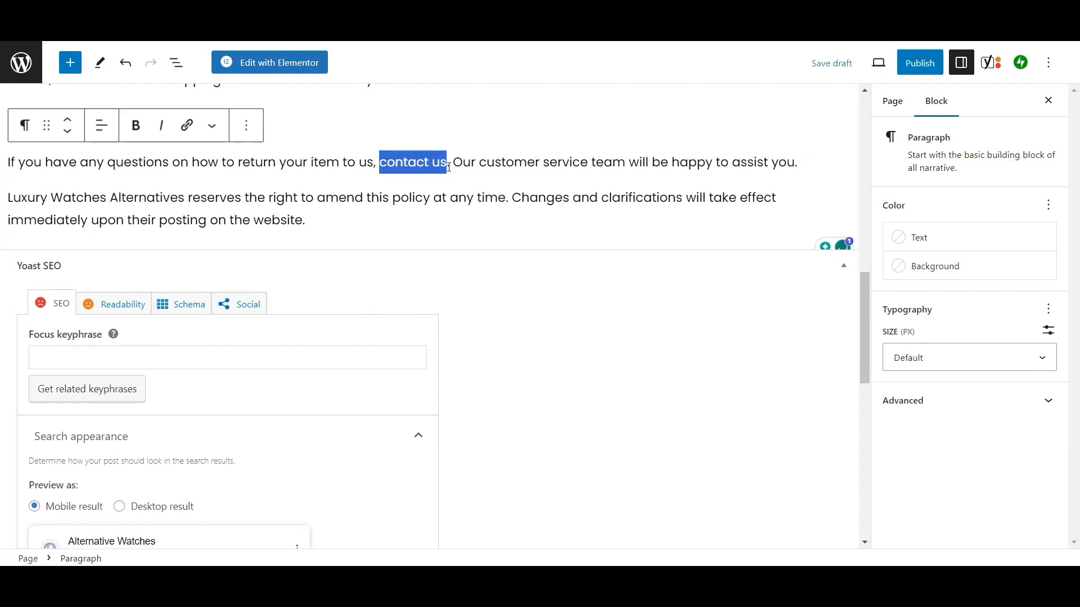
click(187, 125)
text(conc)
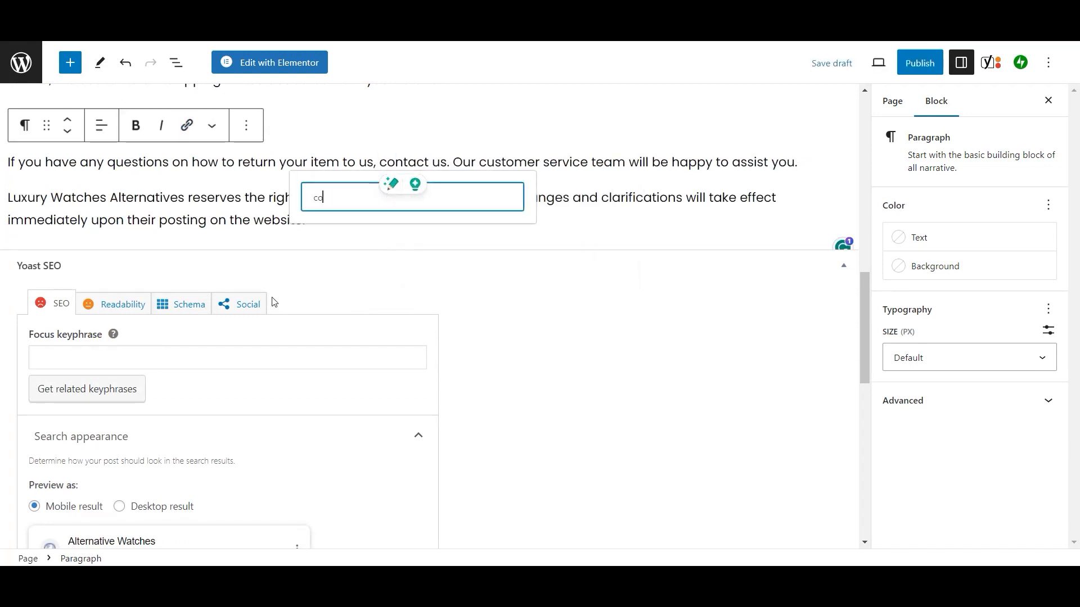
key(BackSpace)
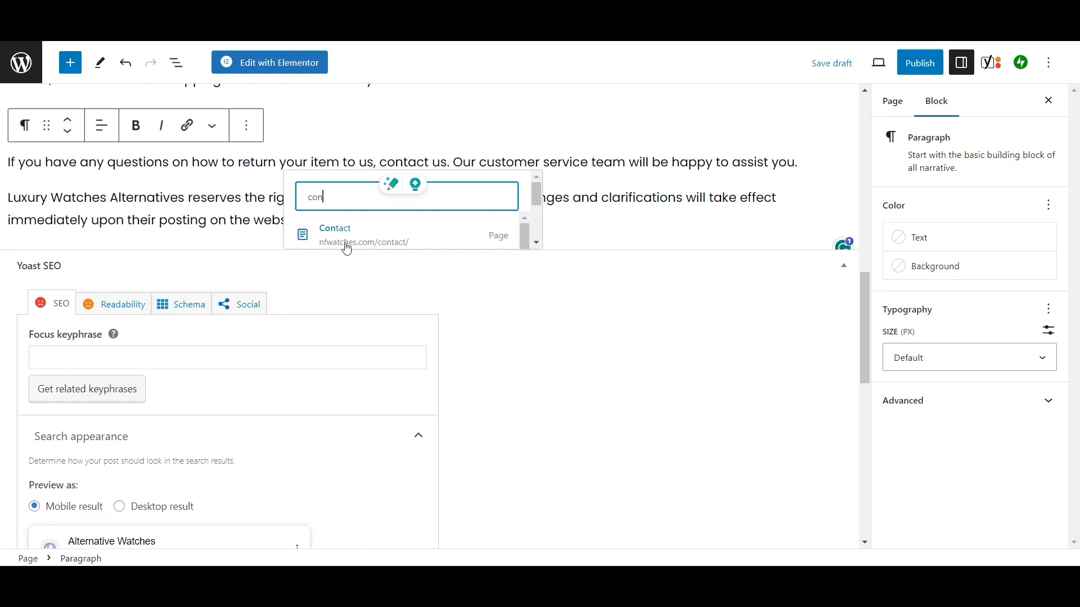
click(346, 243)
- Set the Yoast SEO focus keyphrase of the Refund and Returns Policy page to "contact"
click(317, 355)
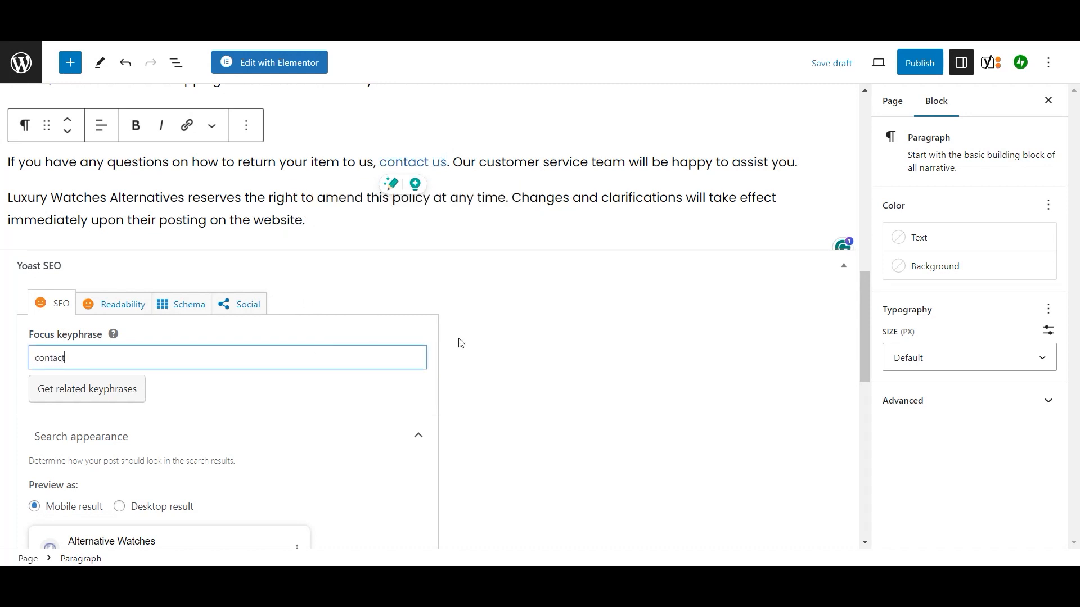
scroll(461, 343, down, 6)
click(136, 489)
- Switch to ChatGPT and ask it to "generate a meta description for returns and refunds policy"
key(alt+Tab)
click(493, 524)
text(generate a meta descr)
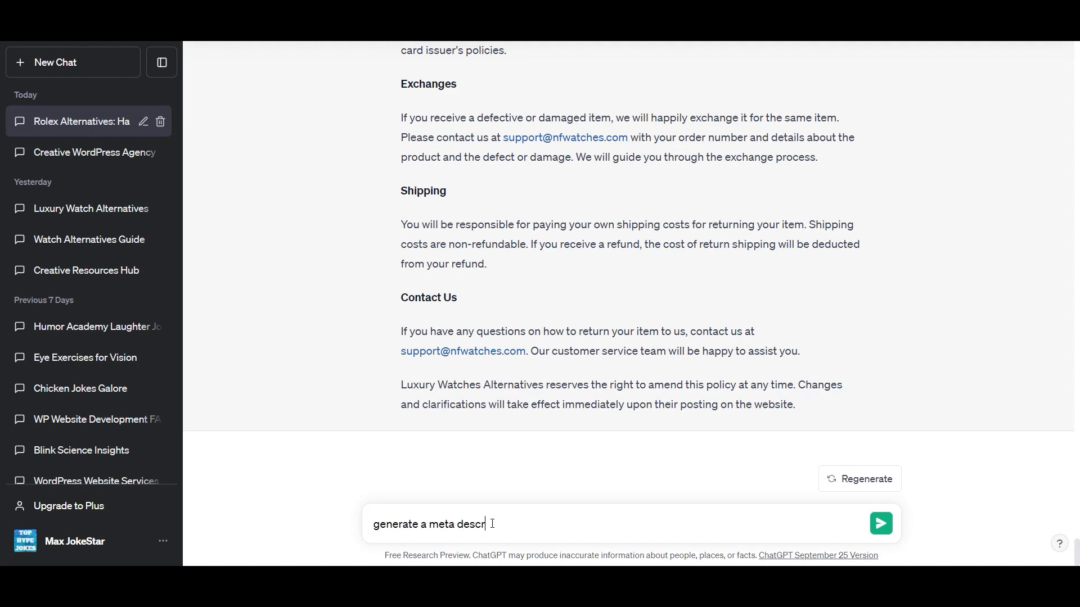
text(iption for returns an)
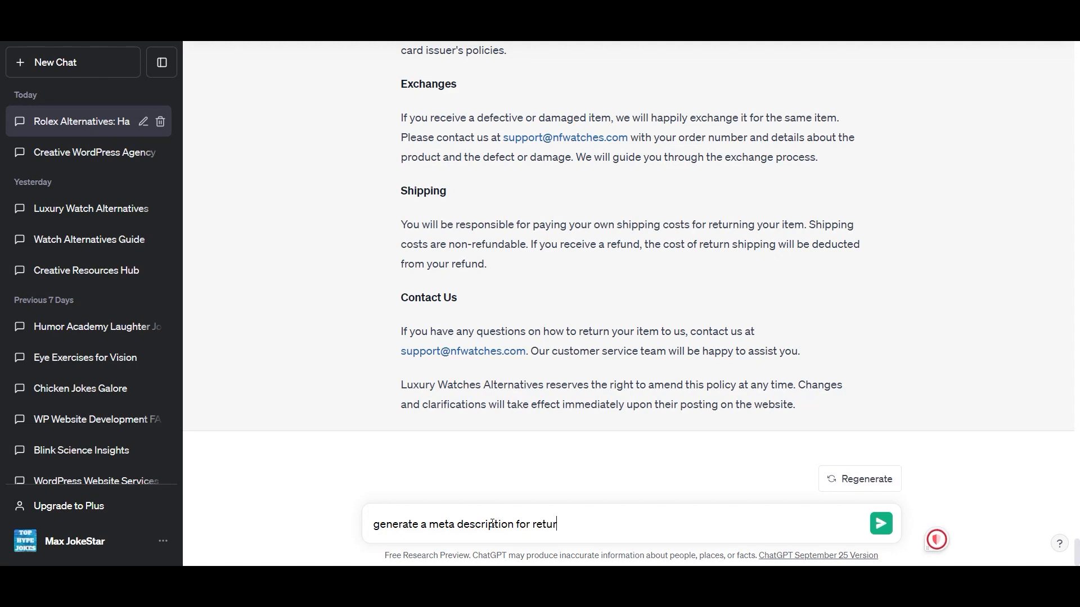
text(d refunds policy)
key(Return)
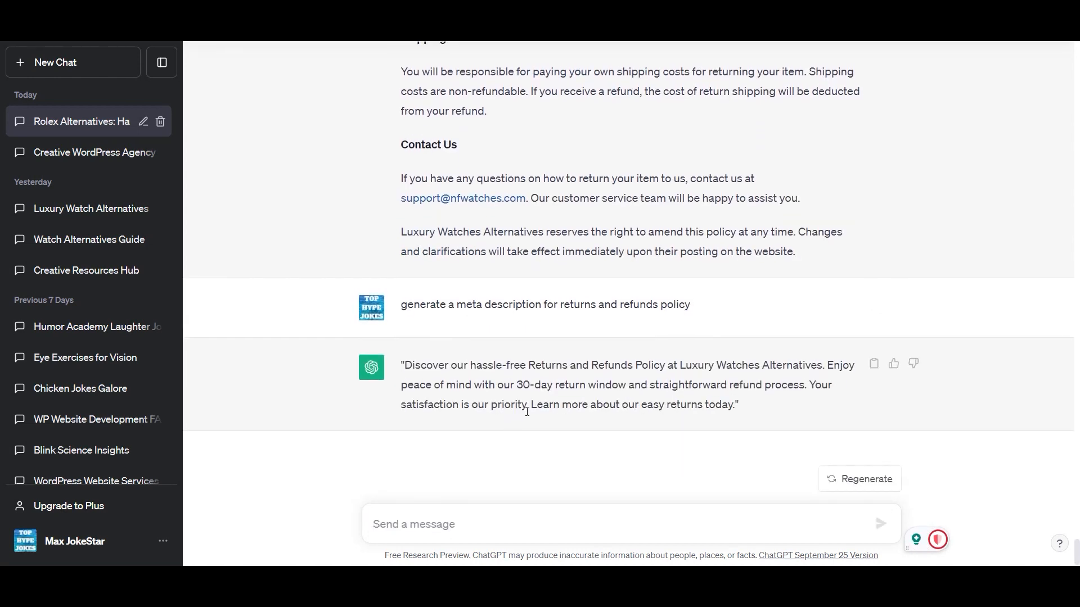
- Copy the first sentence of ChatGPT's description, ending in "Luxury Watches Alternatives.", into the Yoast meta description of the Refund and Returns Policy page in WordPress
drag(408, 369, 832, 357)
key(ctrl+c)
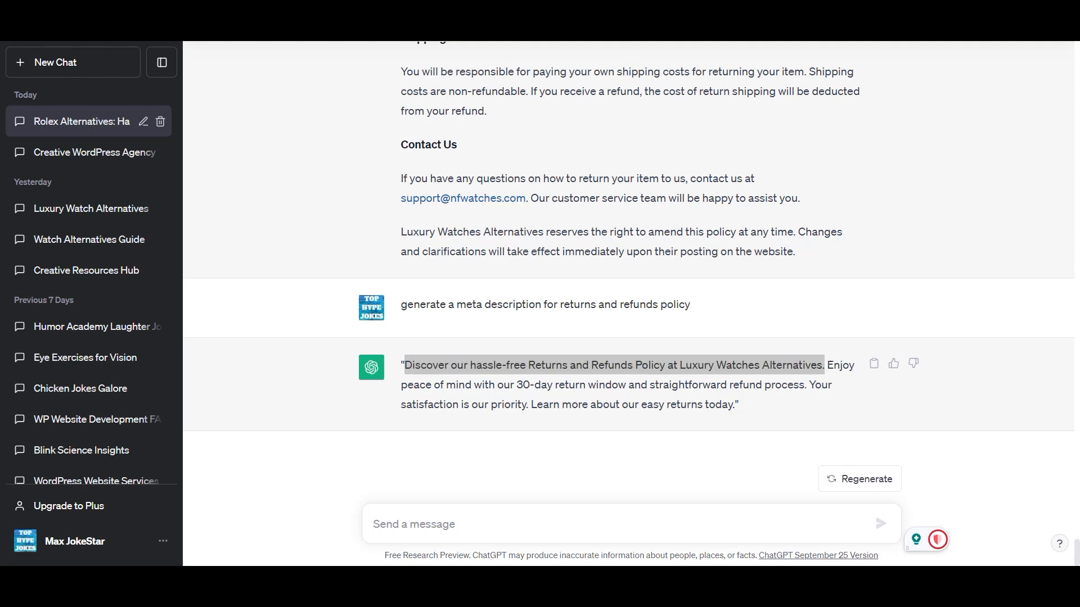
key(alt+Tab)
key(ctrl+v)
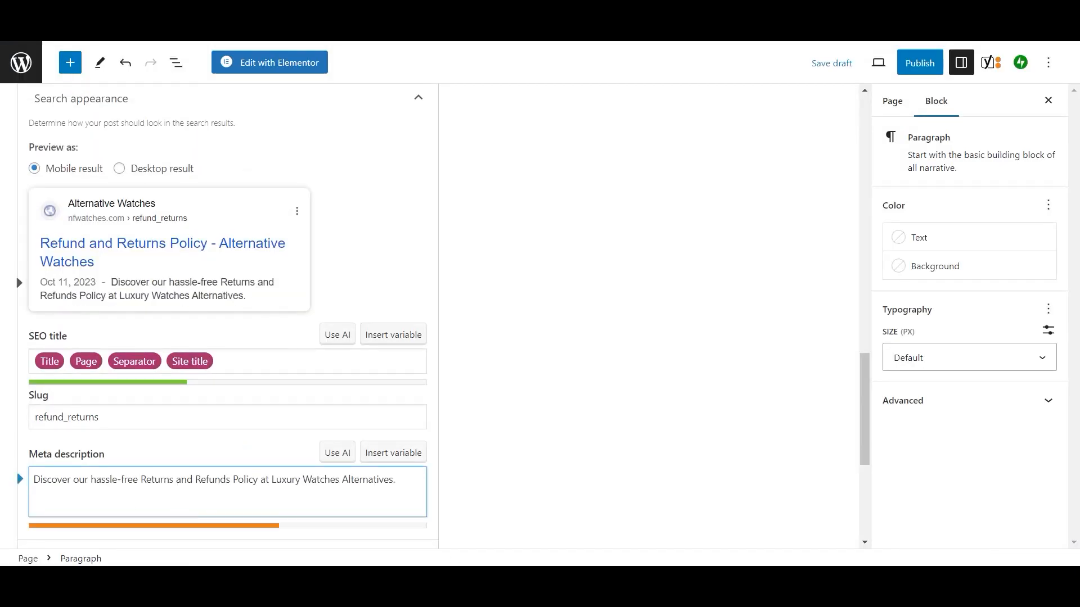
- Append ChatGPT's closing text, from "our satisfaction is our priority" to "easy returns today", to the Yoast meta description
key(alt+Tab)
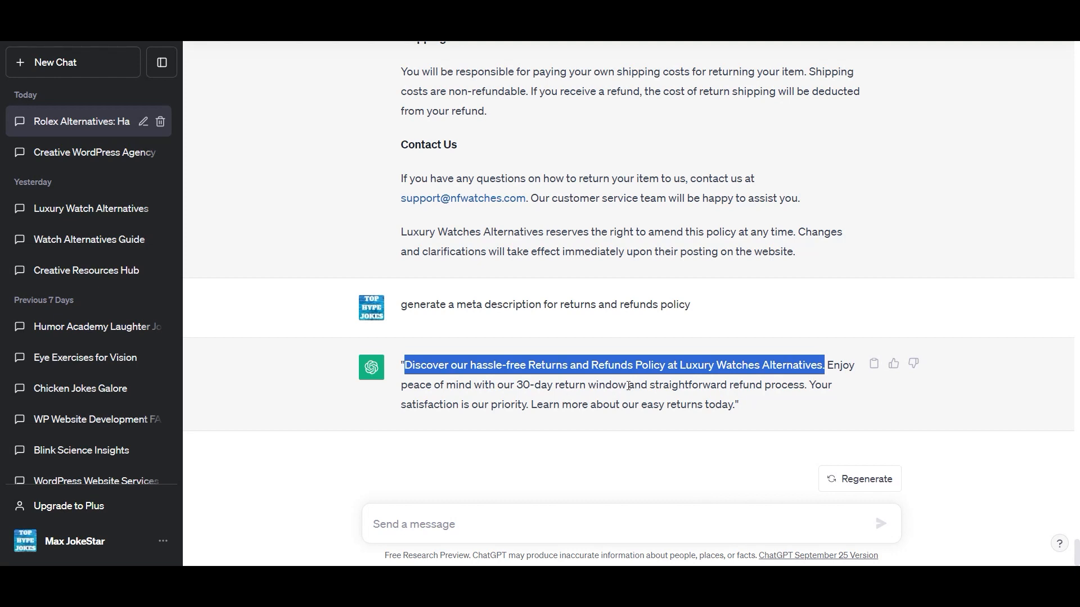
drag(815, 384, 816, 410)
key(ctrl+c)
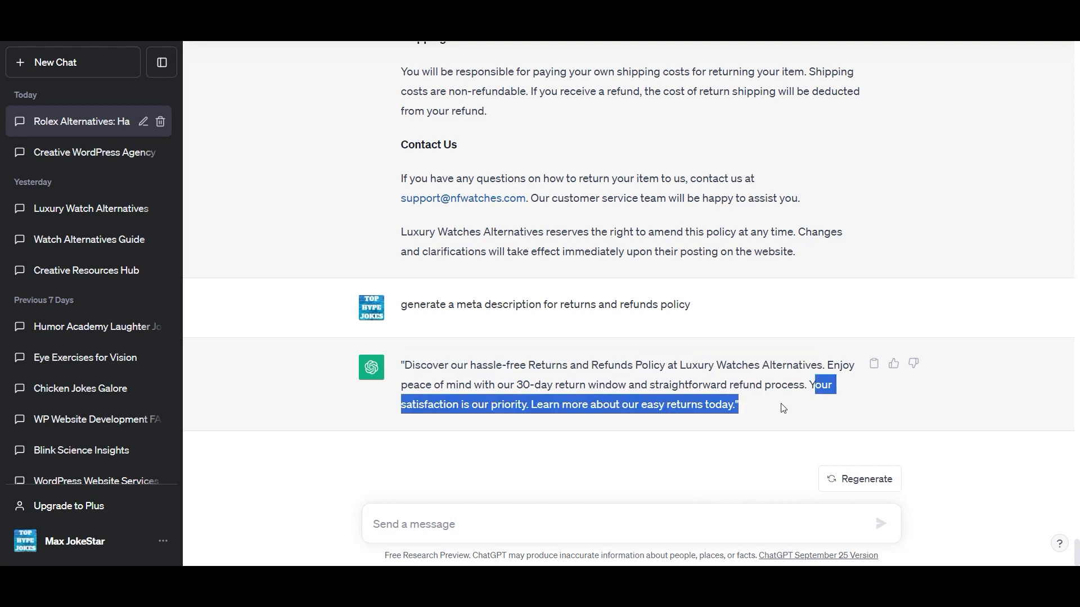
key(alt+Tab)
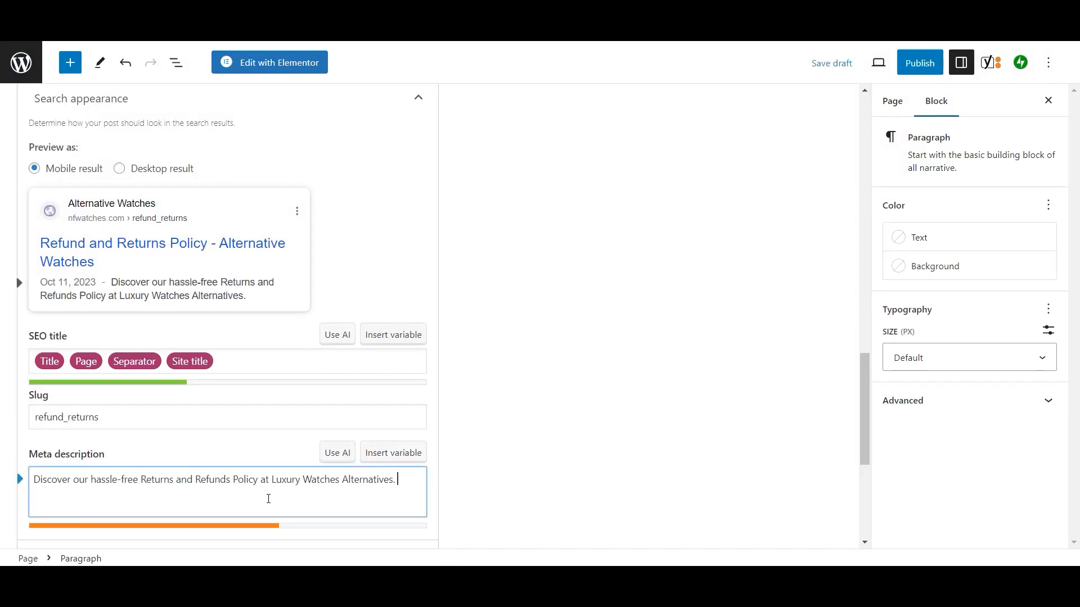
key(ctrl+v)
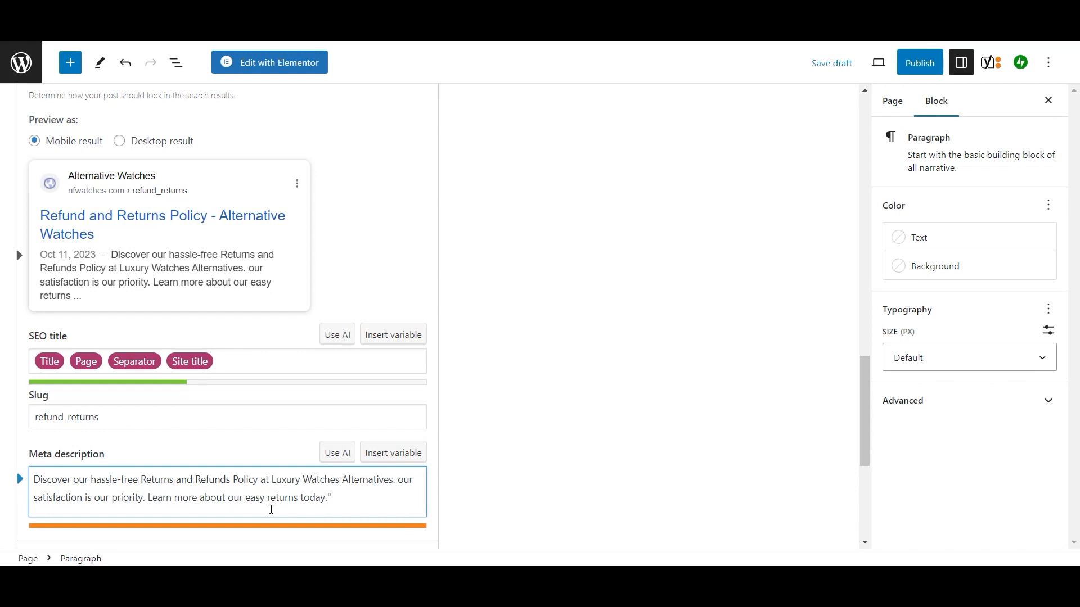
- Delete "about our easy returns" from the meta description so its last sentence reads "Learn more today."
drag(301, 499, 192, 499)
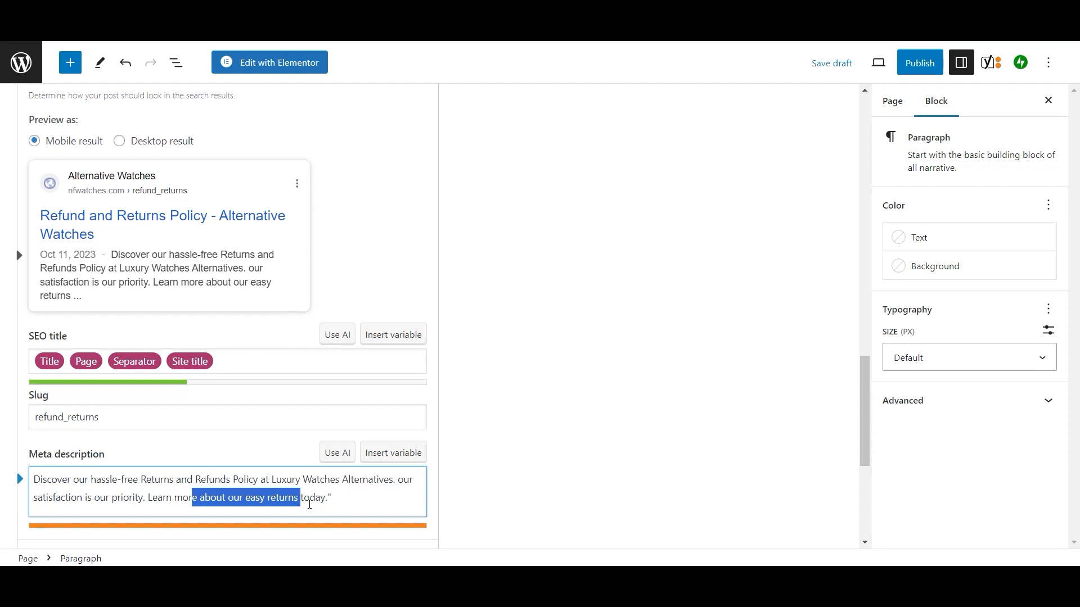
click(301, 504)
key(BackSpace)
key(BackSpace)
key(BackSpace)
key(BackSpace)
key(BackSpace)
key(BackSpace)
key(BackSpace)
key(BackSpace)
key(BackSpace)
key(BackSpace)
key(BackSpace)
key(BackSpace)
key(BackSpace)
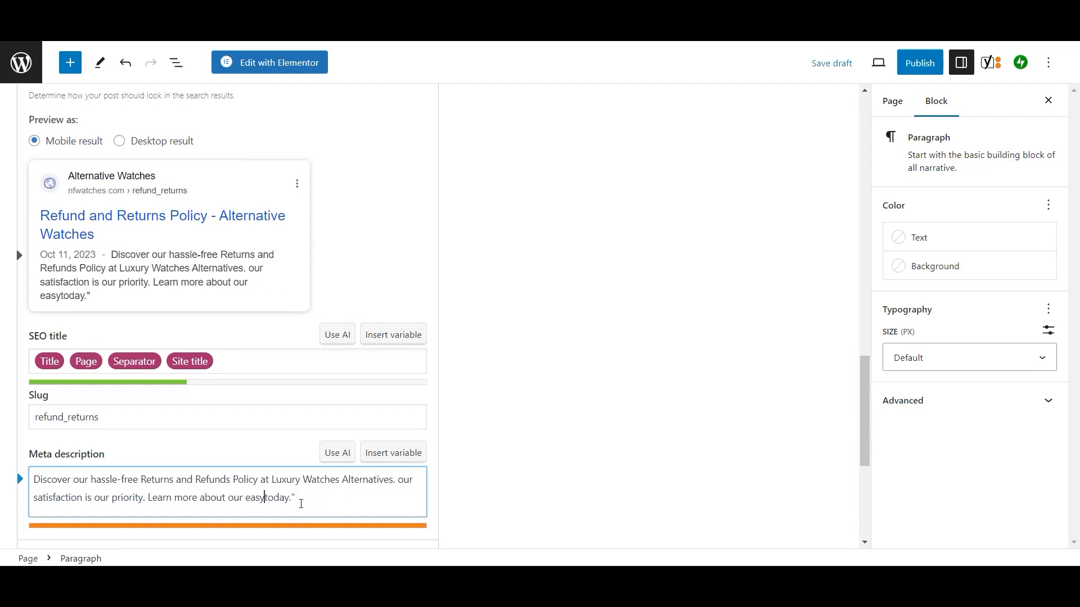
key(BackSpace)
key(BackSpace)
key(BackSpace)
key(BackSpace)
key(BackSpace)
key(BackSpace)
key(BackSpace)
key(BackSpace)
key(BackSpace)
key(BackSpace)
click(241, 497)
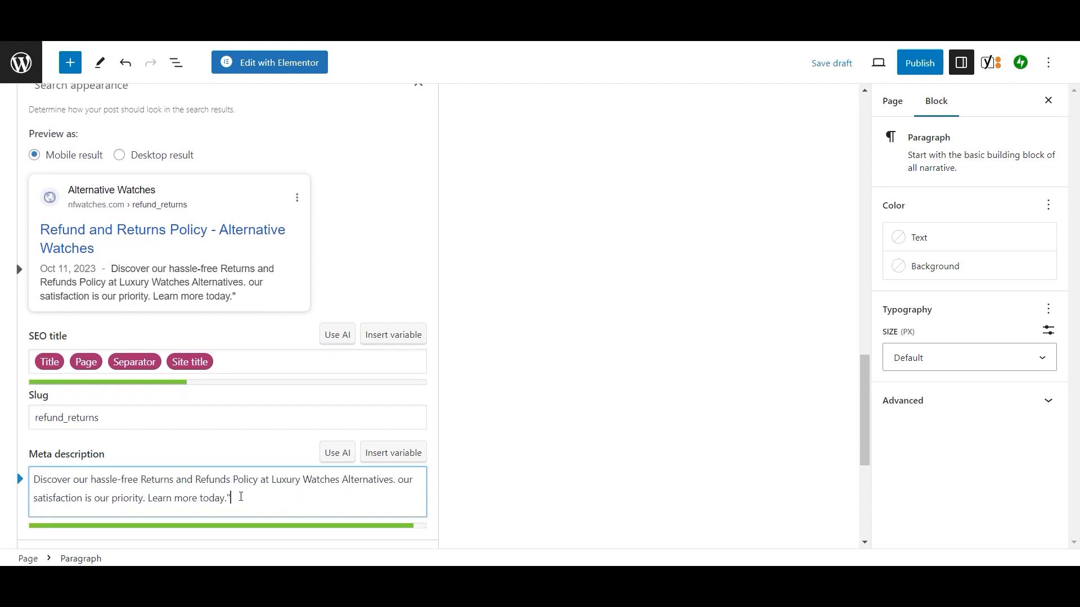
click(641, 445)
- Review the page's title and settings, and publish the Refund and Returns Policy page
scroll(608, 433, up, 8)
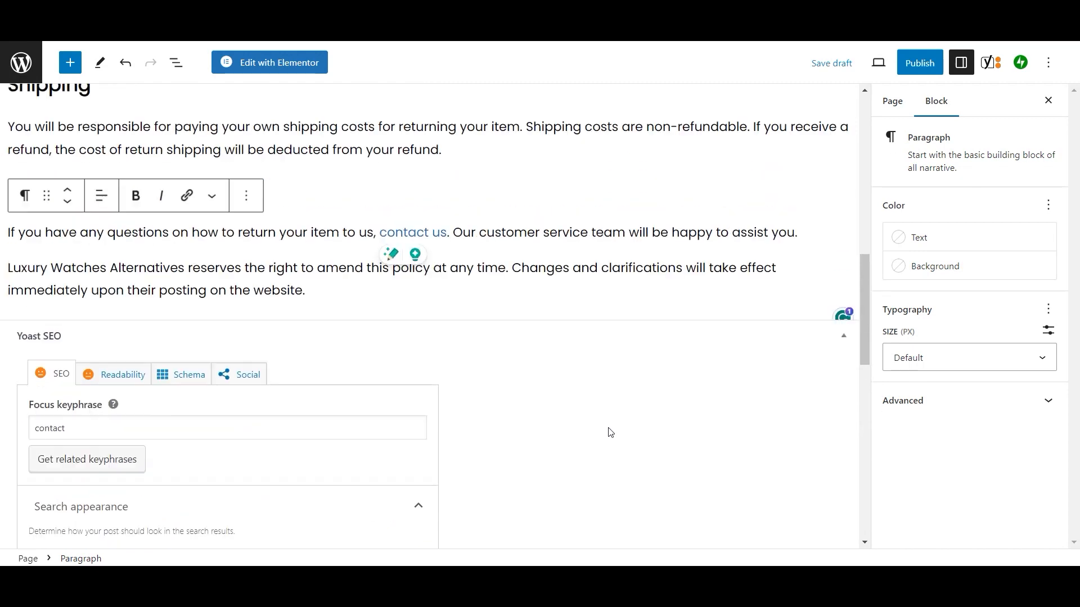
click(892, 101)
scroll(335, 296, up, 15)
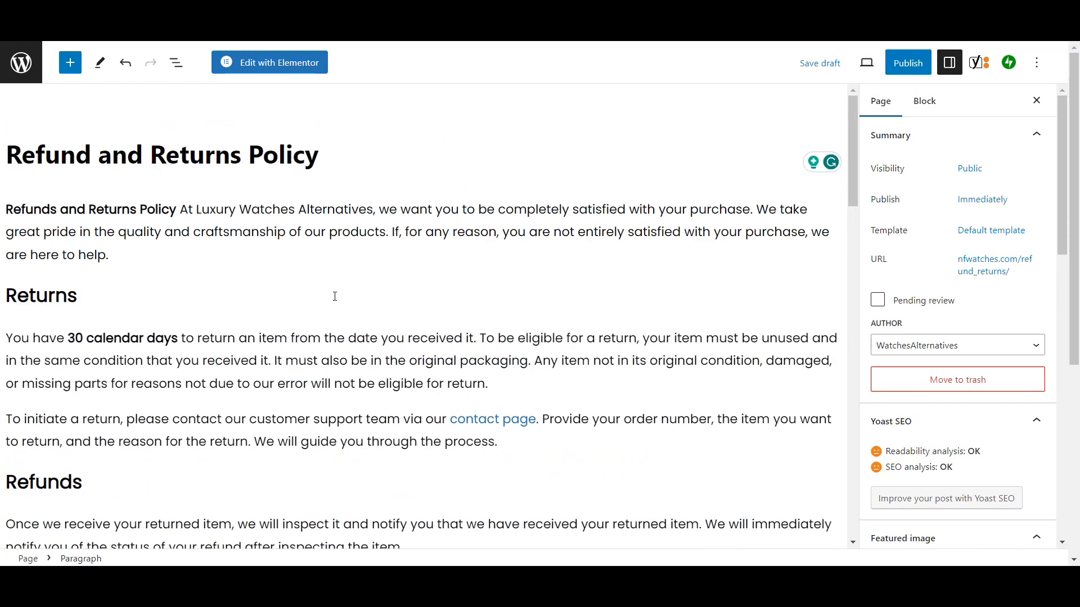
drag(21, 152, 333, 159)
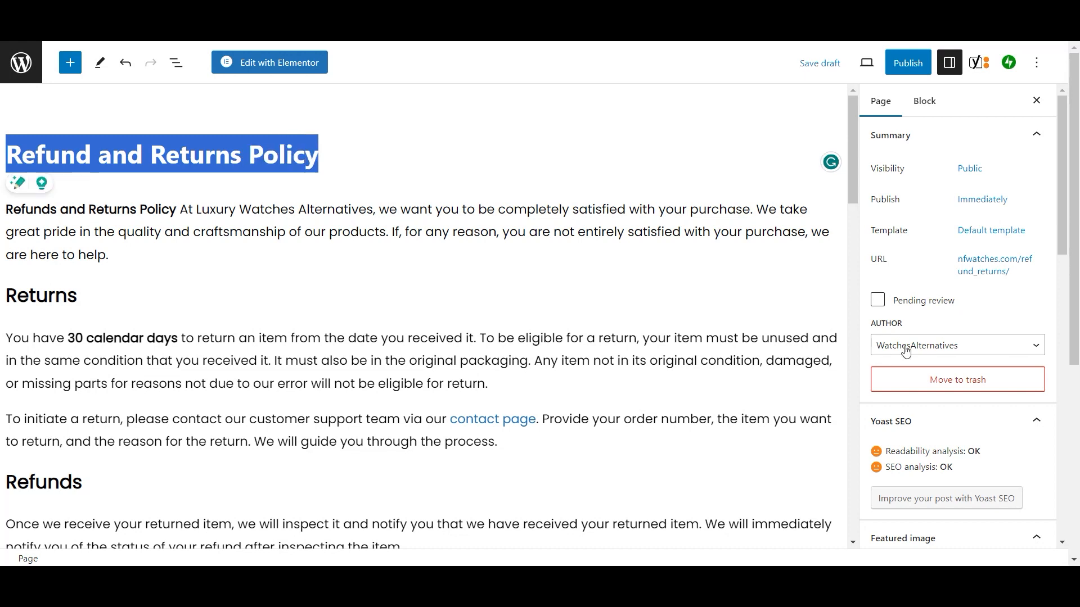
scroll(905, 350, down, 10)
click(907, 63)
key(Return)
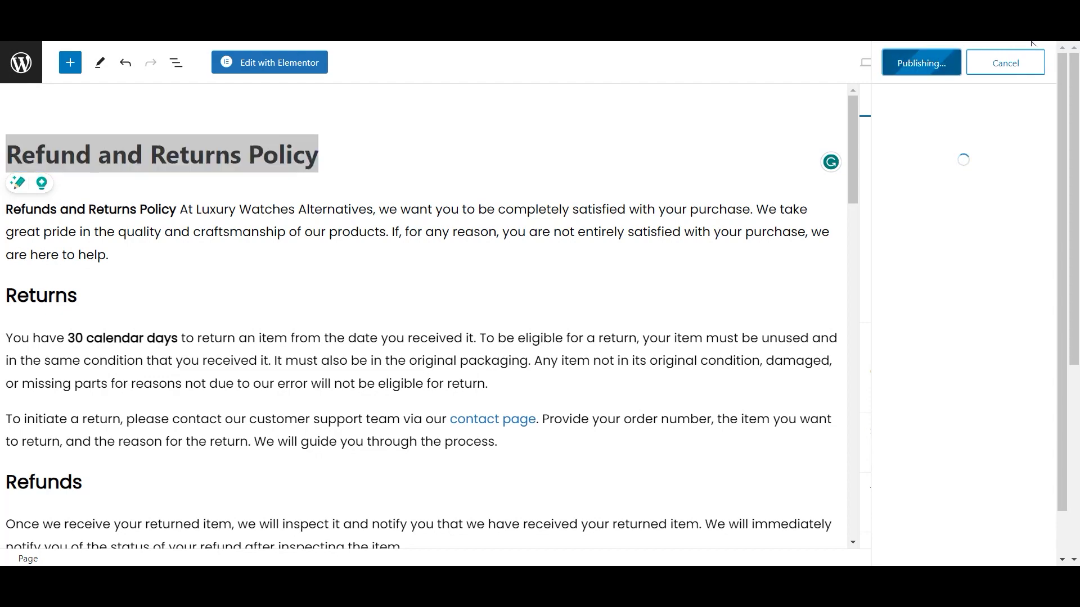
- Go to the site's plugin directory and install the Classic Widgets plugin
mouse_move(48, 357)
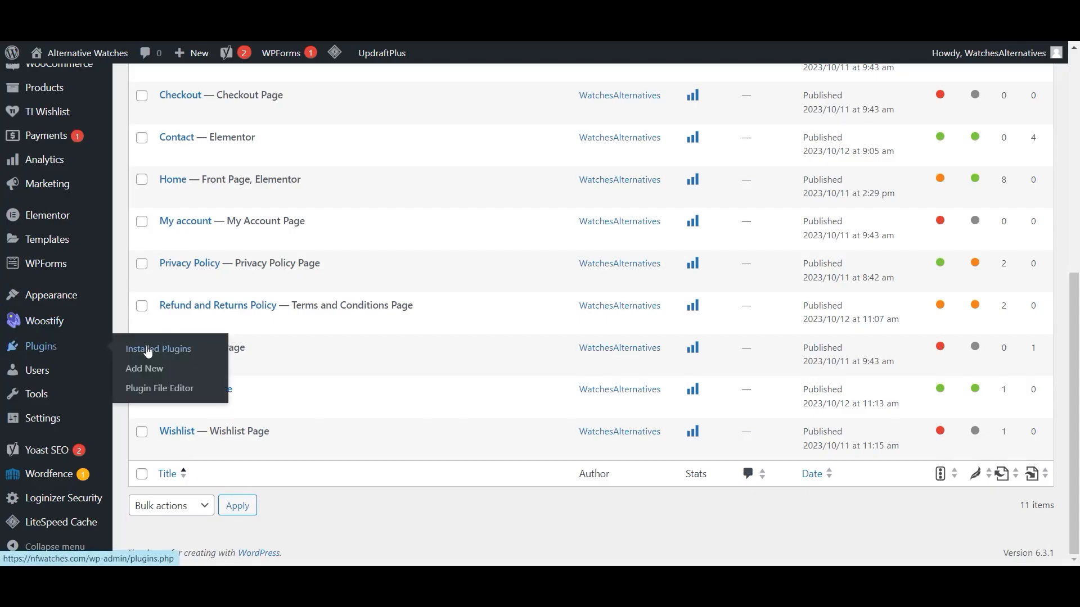
click(148, 352)
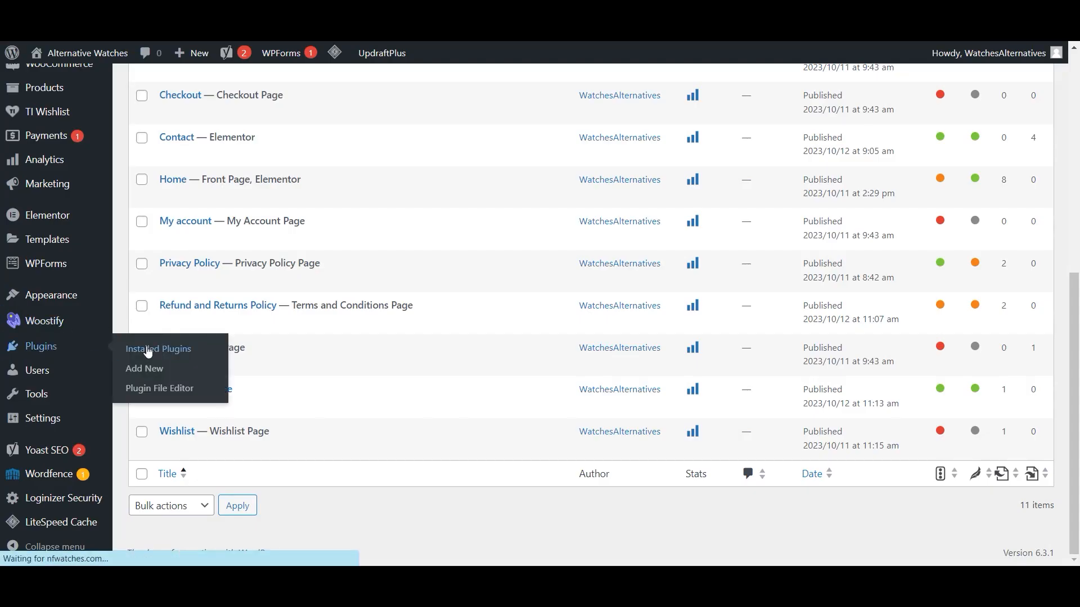
scroll(287, 286, down, 10)
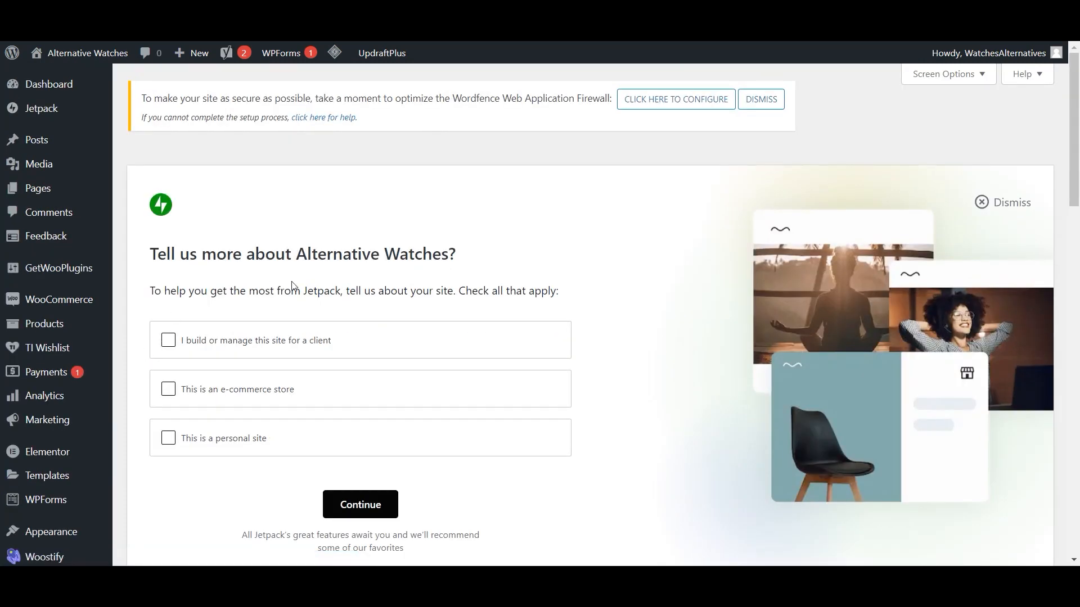
click(216, 116)
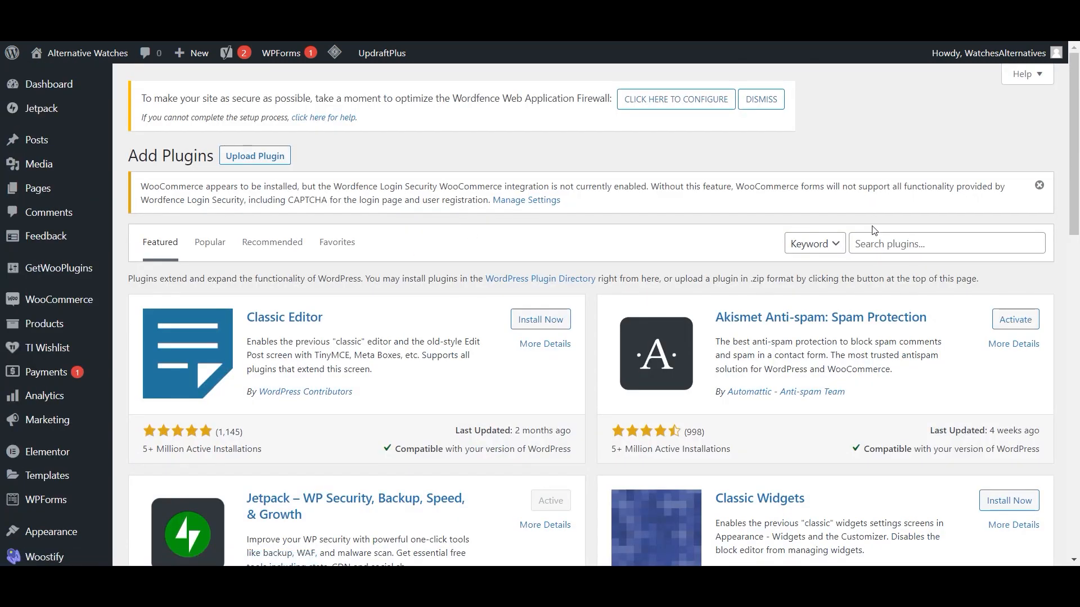
click(866, 243)
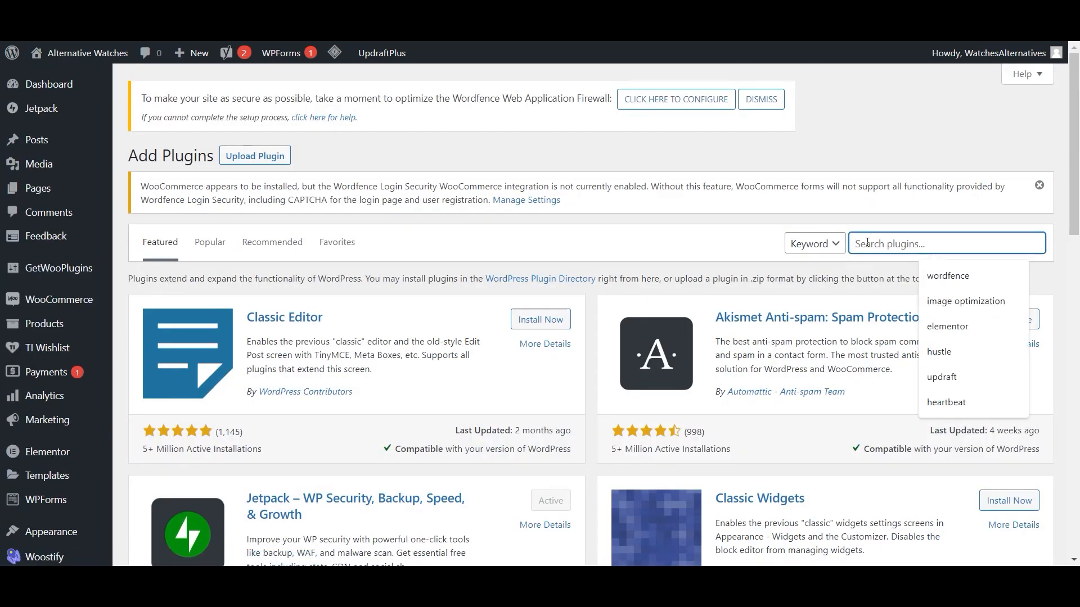
click(1009, 500)
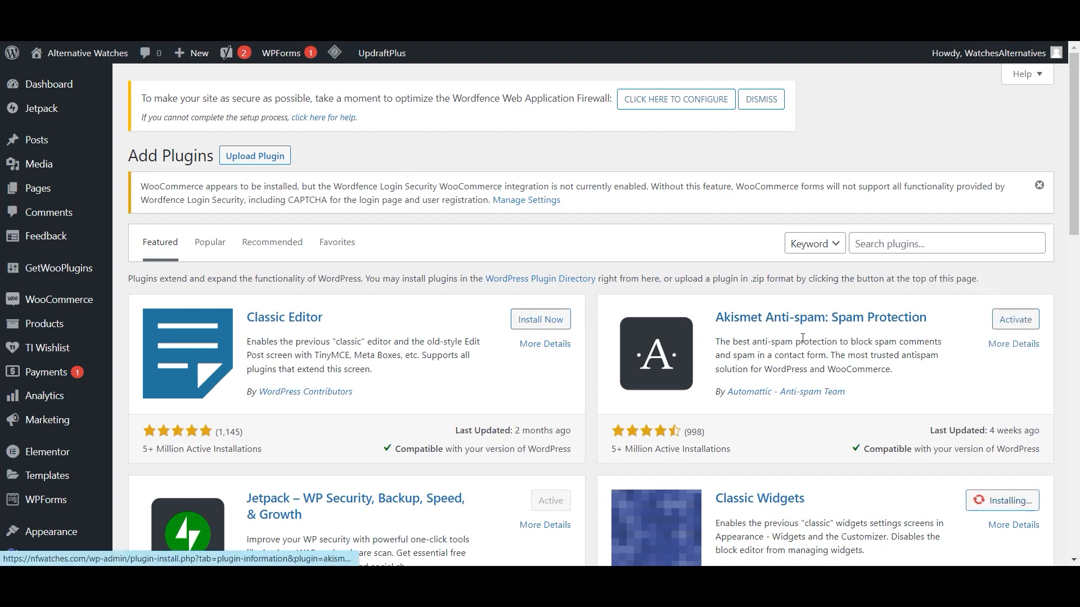
- Create a new navigation menu named "Legal" in the site's menu editor
scroll(813, 351, down, 3)
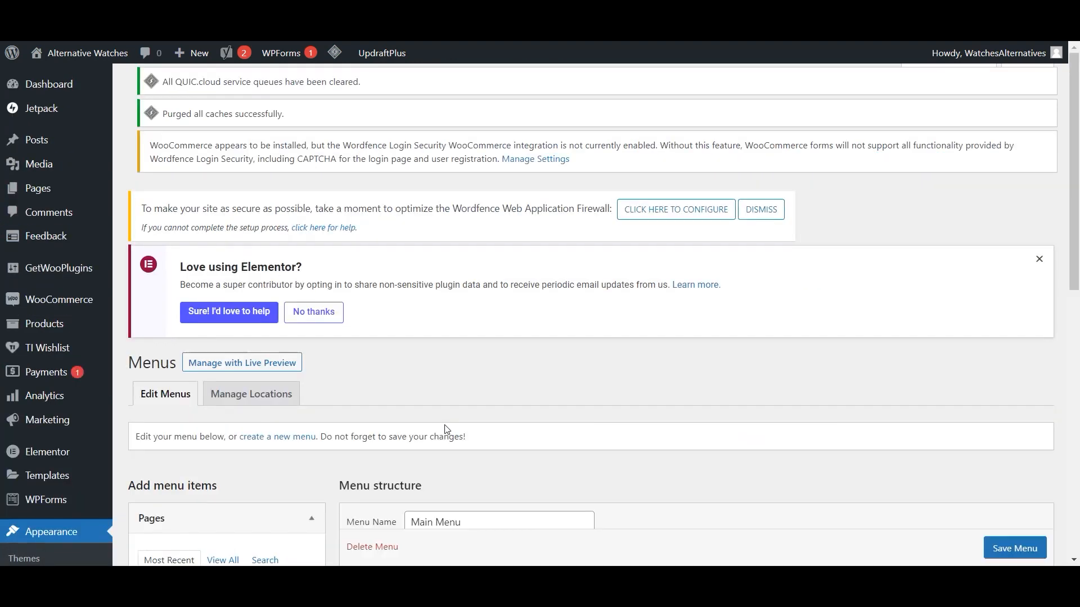
scroll(446, 434, down, 7)
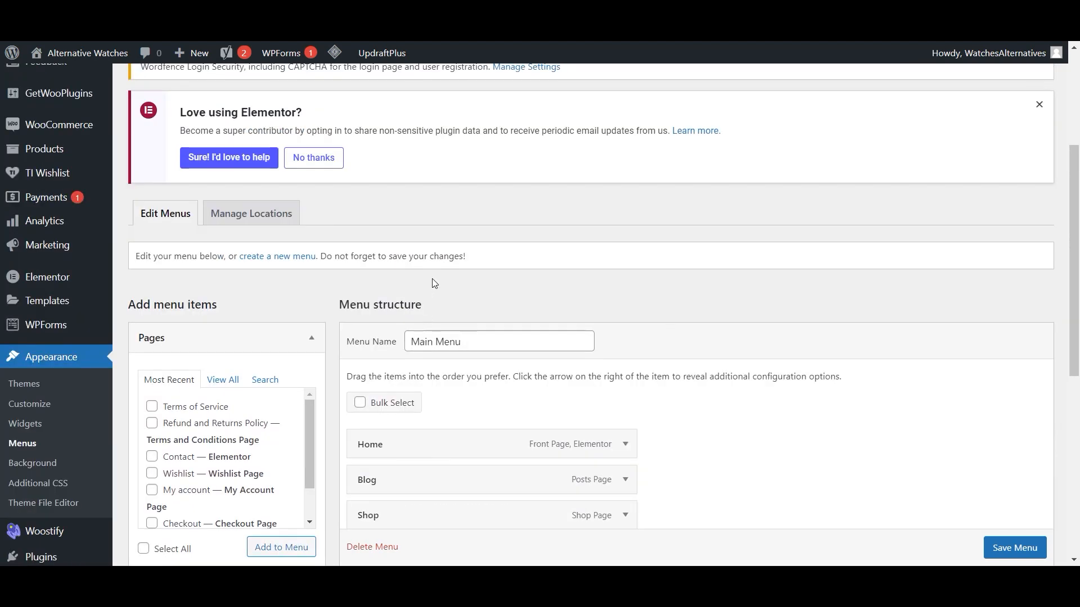
click(288, 257)
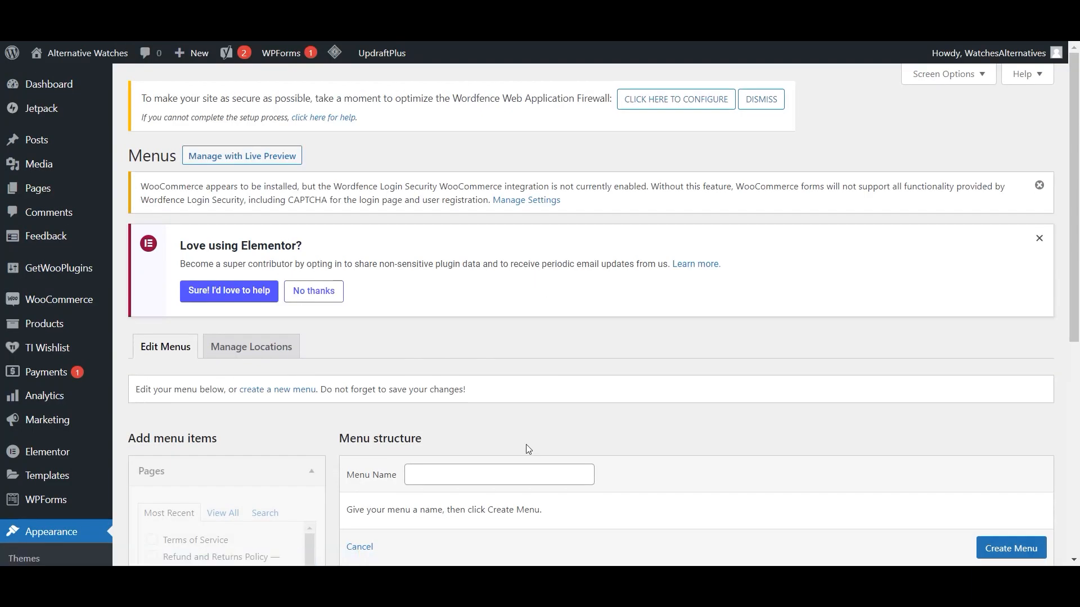
click(470, 479)
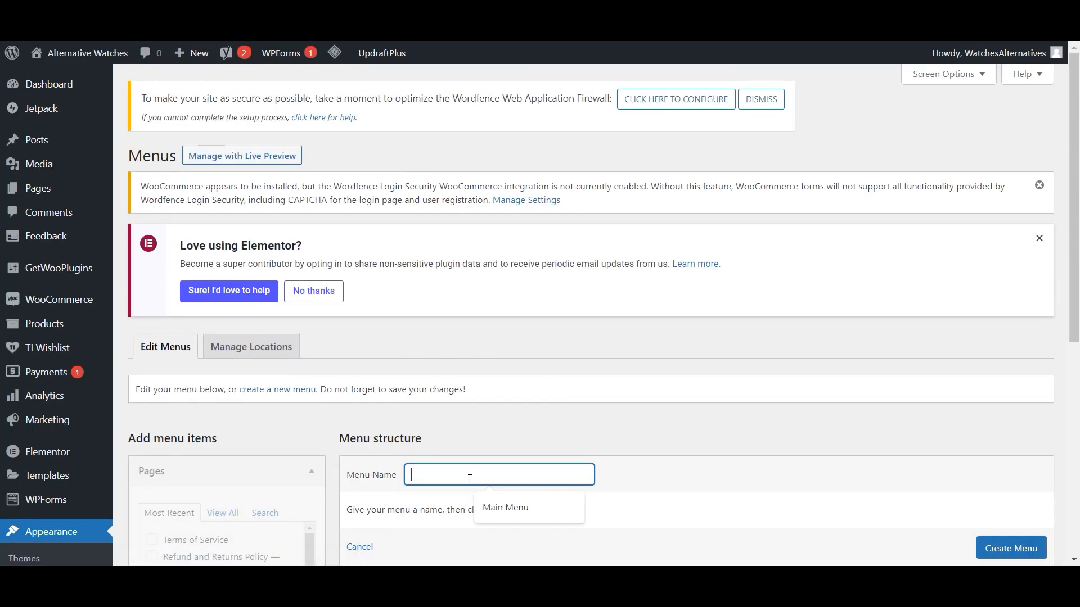
key(ctrl+l)
text(e)
click(469, 478)
text(Le)
click(687, 478)
scroll(687, 478, down, 3)
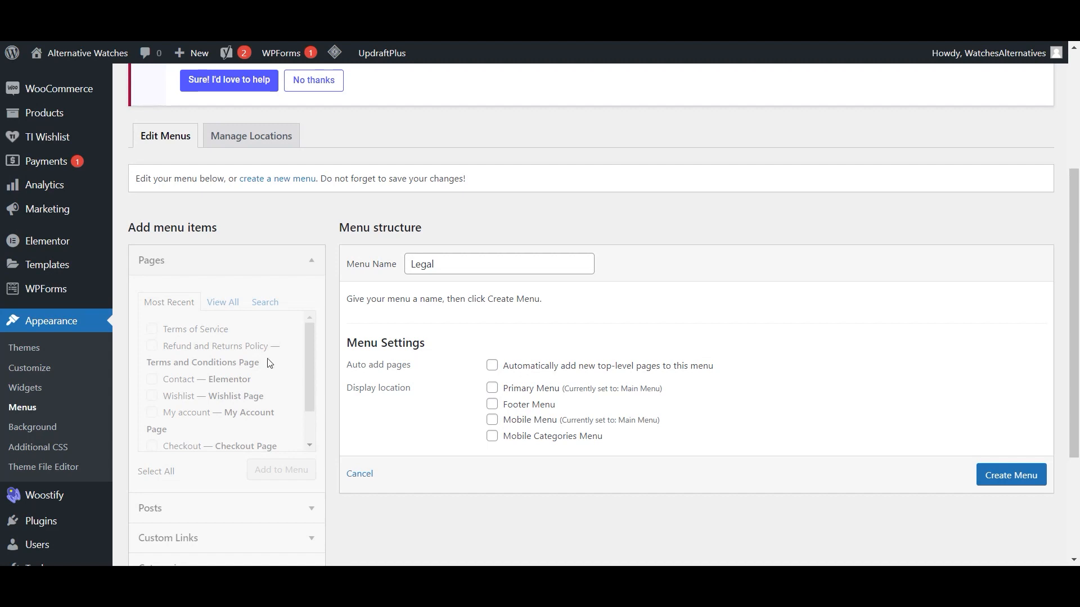
click(1002, 482)
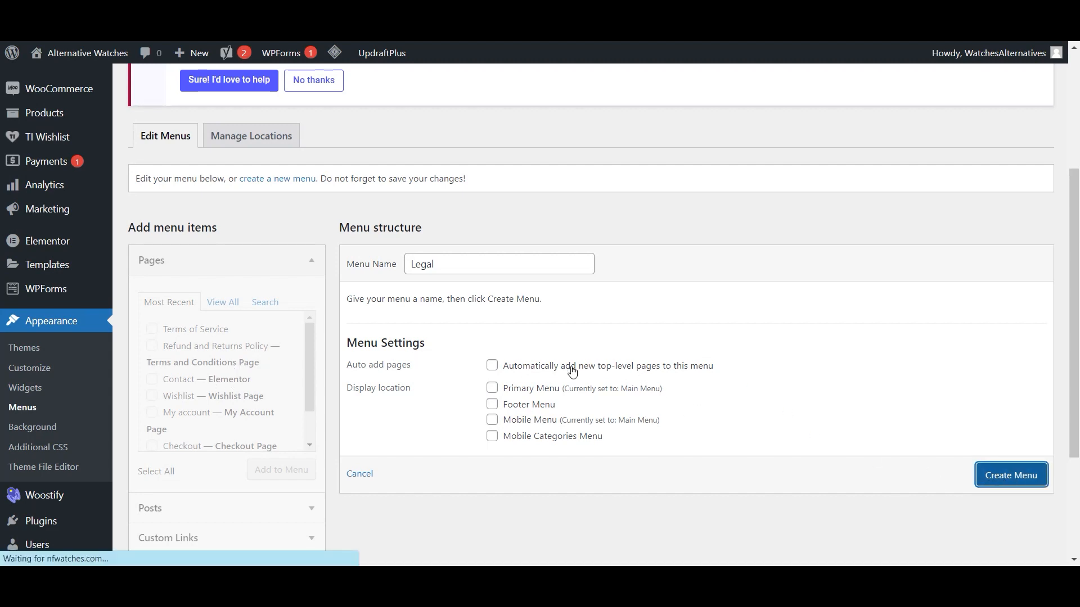
- Assign the Legal menu to the Footer Menu display location
click(492, 403)
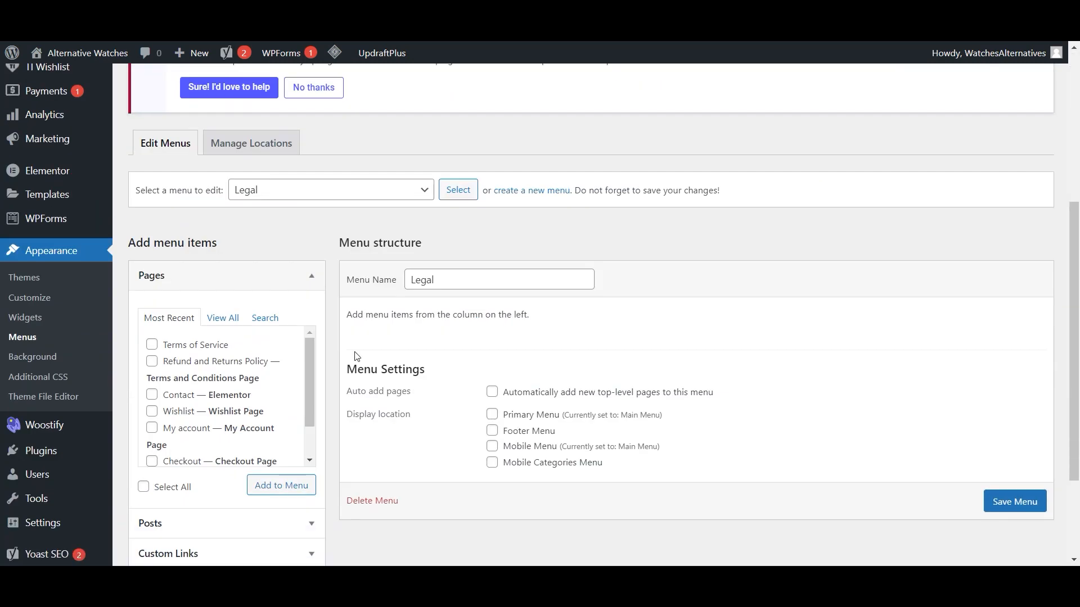
click(492, 430)
scroll(268, 428, down, 1)
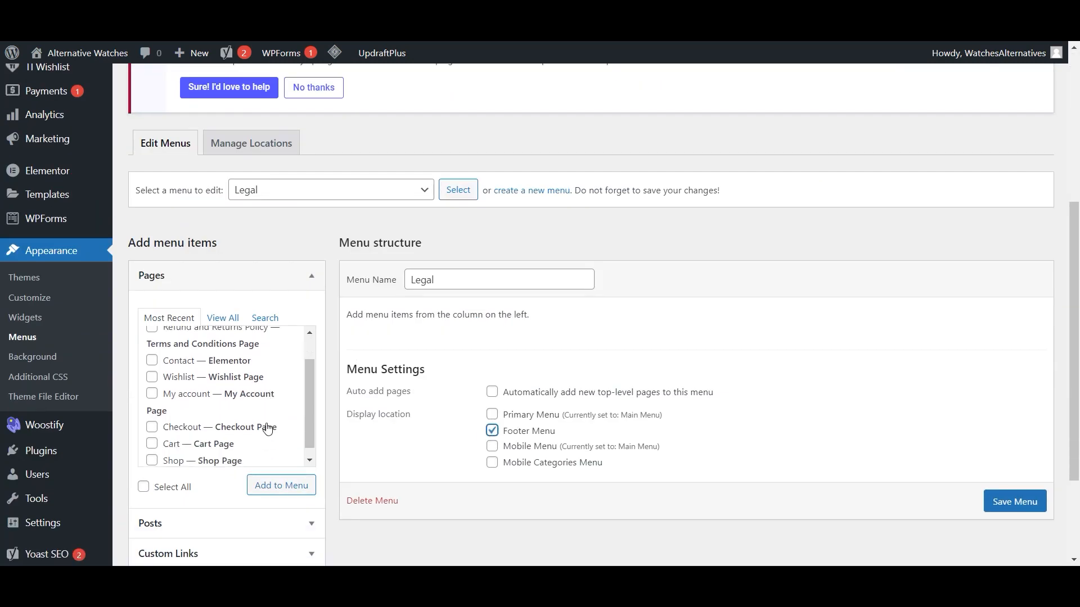
scroll(268, 428, down, 3)
scroll(203, 417, up, 5)
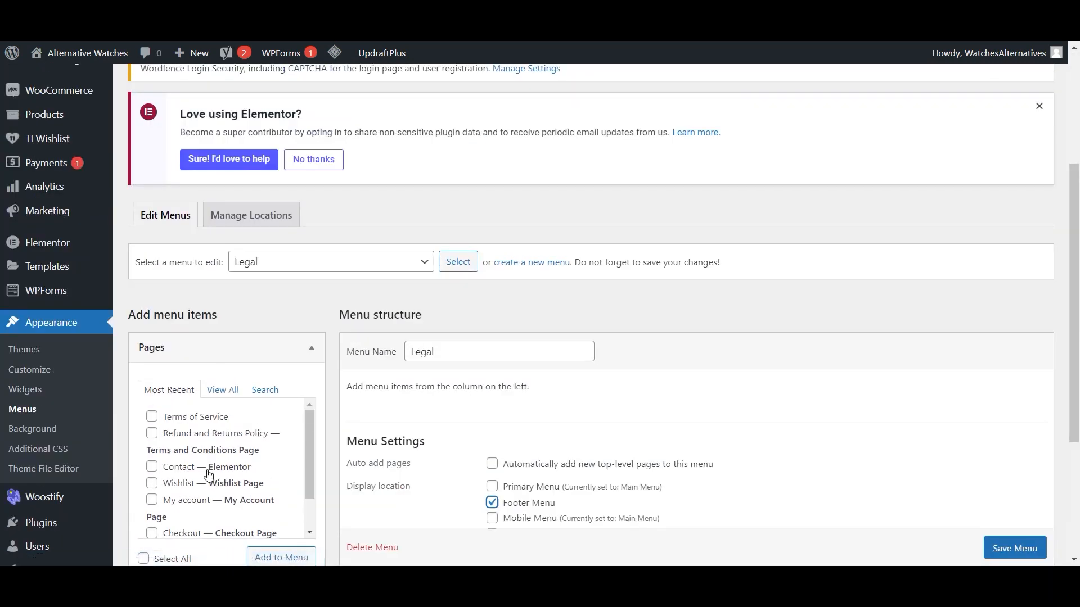
scroll(208, 474, up, 4)
scroll(265, 441, down, 5)
- Add the Privacy Policy, Refund and Returns Policy and Terms of Service pages to the Legal menu and save it
click(151, 344)
click(152, 361)
scroll(212, 376, down, 1)
scroll(229, 394, up, 1)
click(223, 317)
scroll(203, 374, down, 3)
click(152, 433)
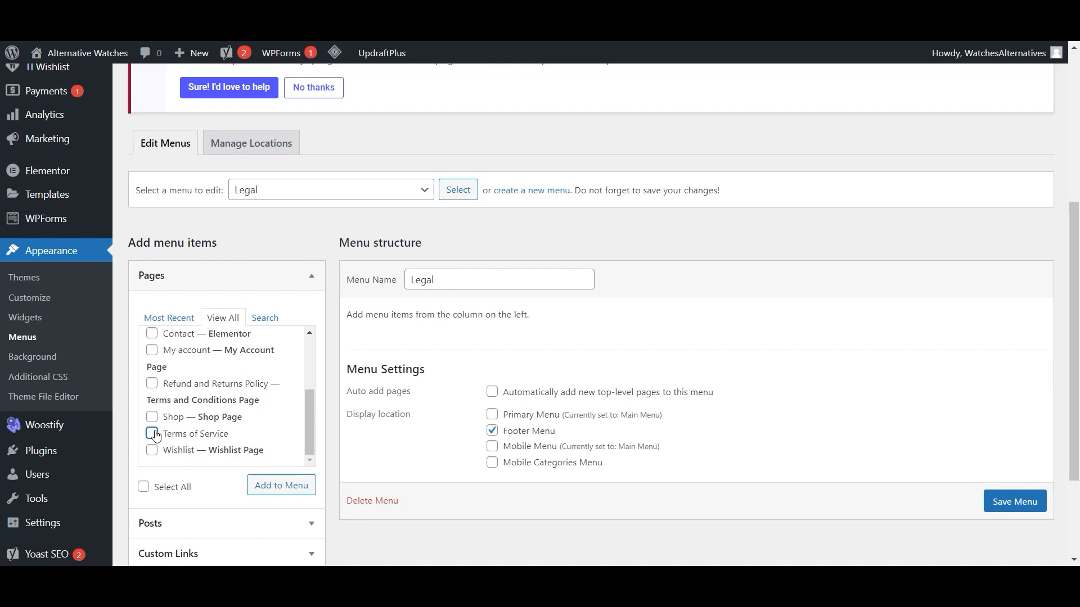
click(152, 383)
scroll(249, 412, up, 2)
scroll(242, 399, up, 1)
click(225, 380)
click(304, 488)
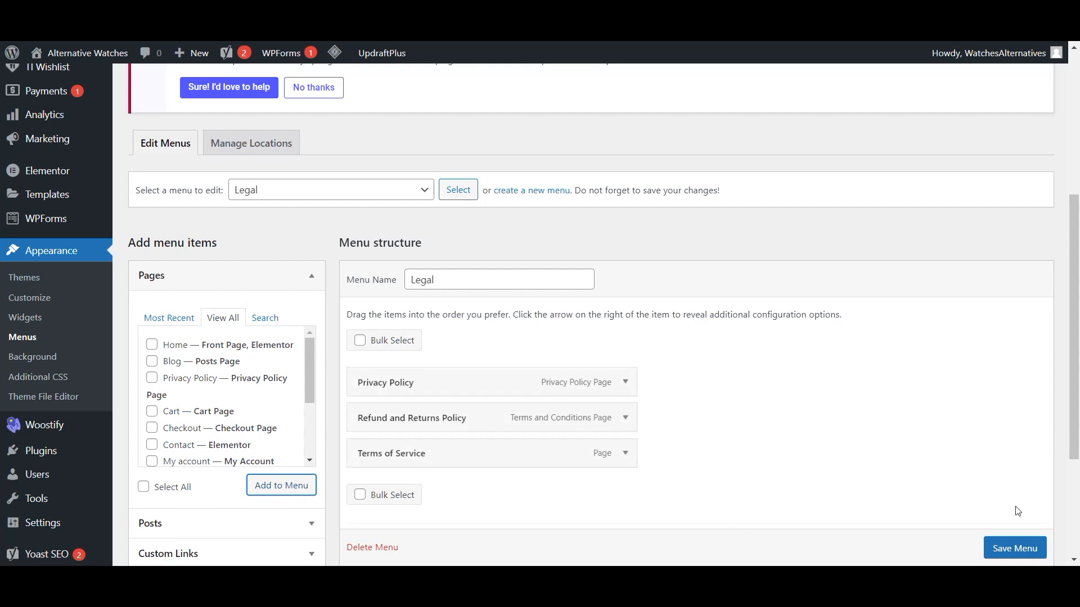
click(1014, 548)
- Create another navigation menu named "Navigation" without assigning it to a display location
scroll(1015, 548, down, 1)
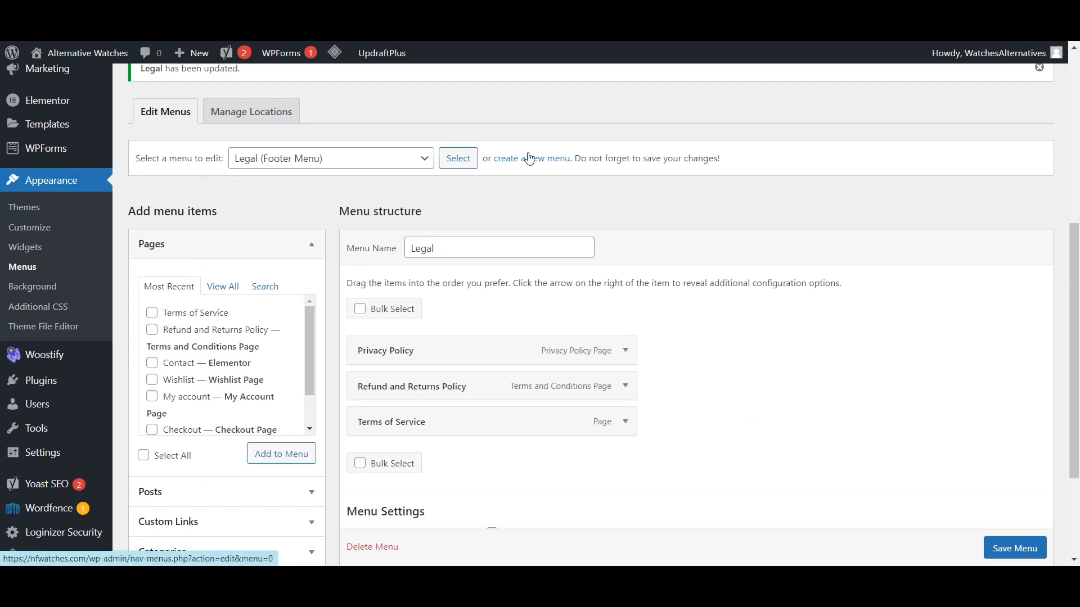
click(528, 160)
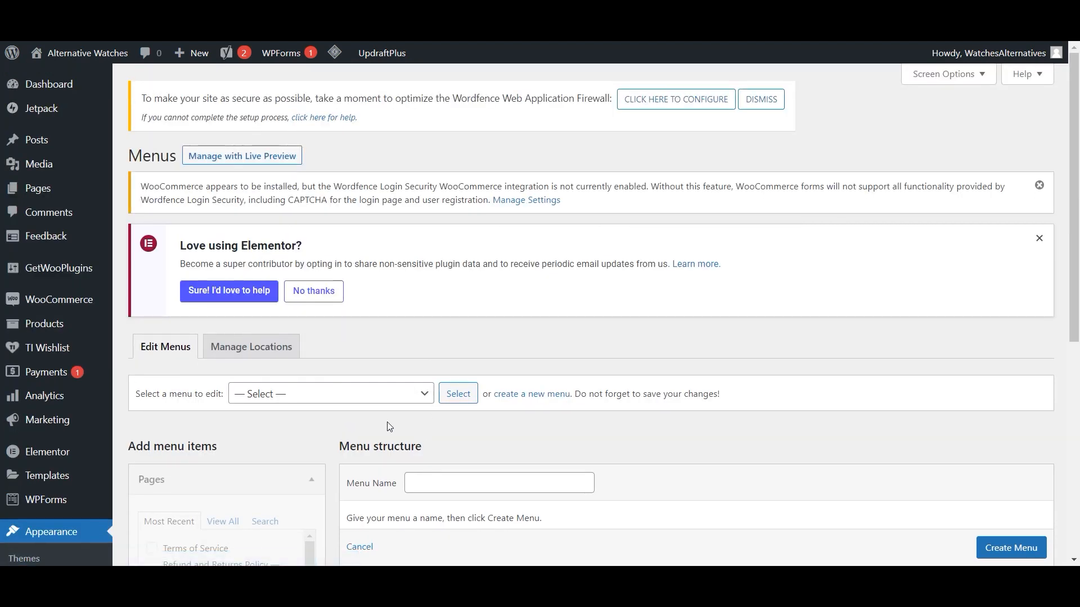
click(453, 480)
text(Navigation)
scroll(596, 439, down, 3)
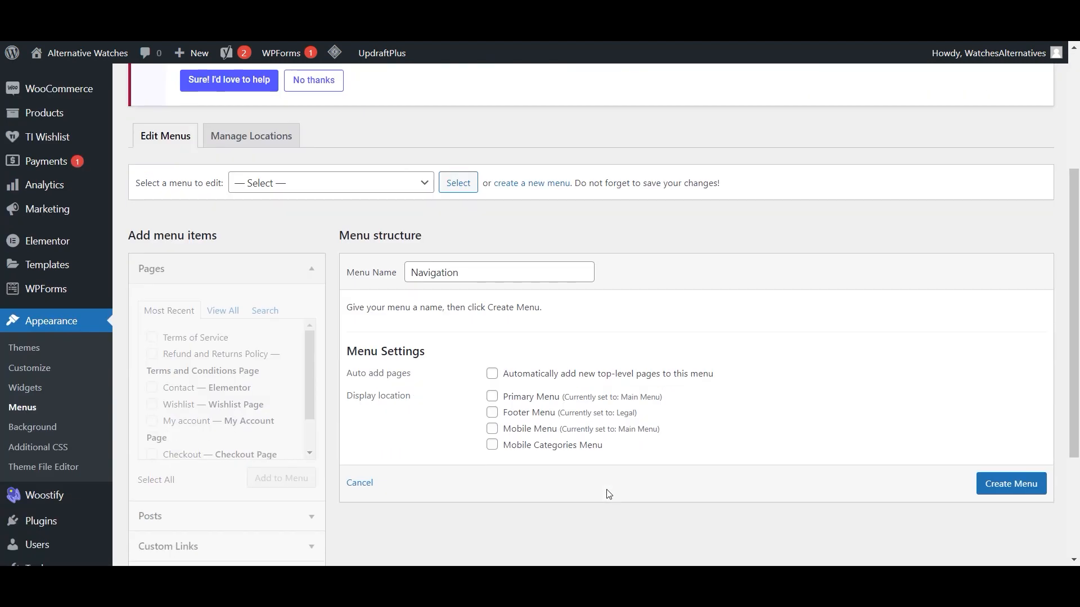
click(1029, 487)
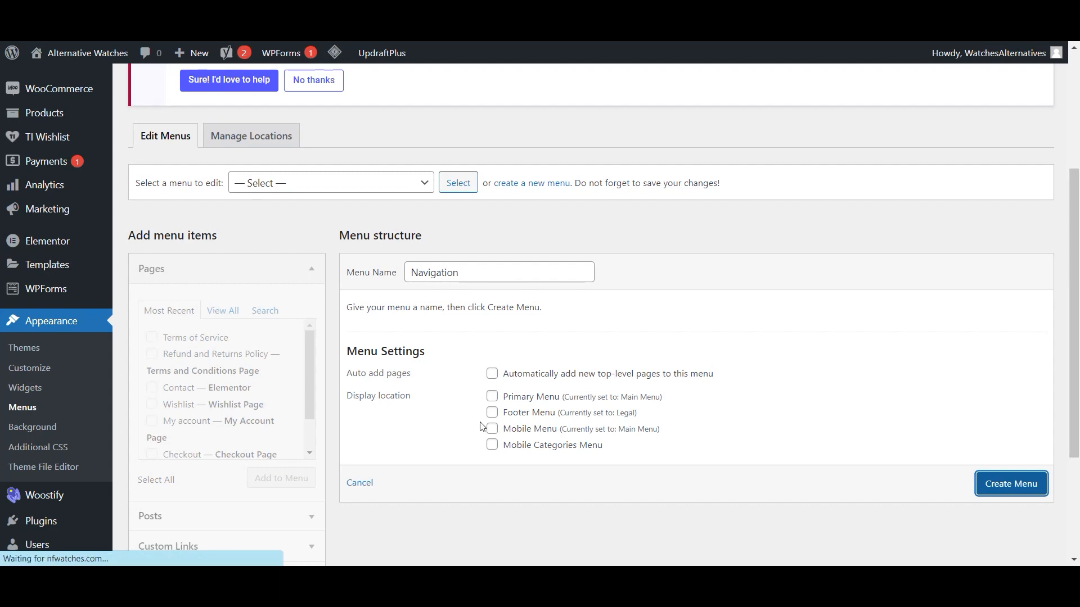
- Add the Home, Blog and Shop pages to the Navigation menu and save it
scroll(430, 436, down, 6)
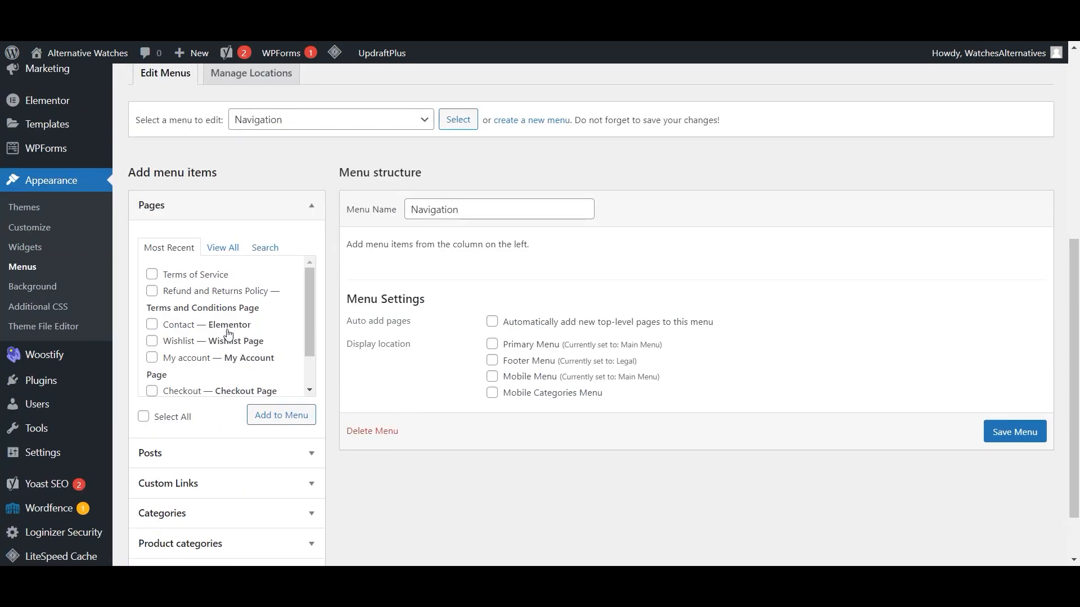
scroll(234, 364, down, 3)
scroll(245, 311, up, 2)
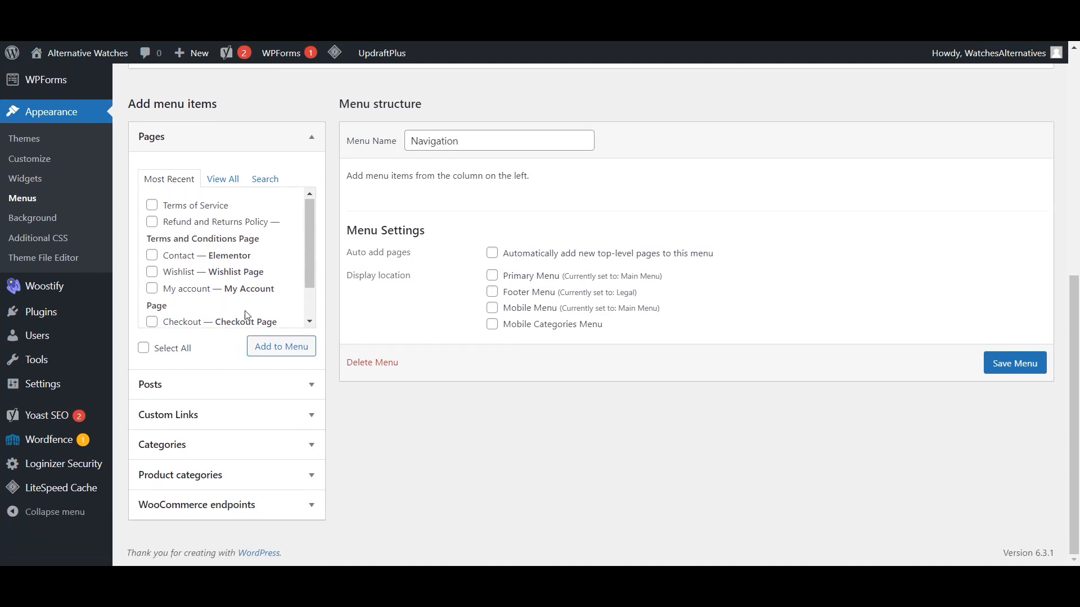
click(221, 179)
click(152, 206)
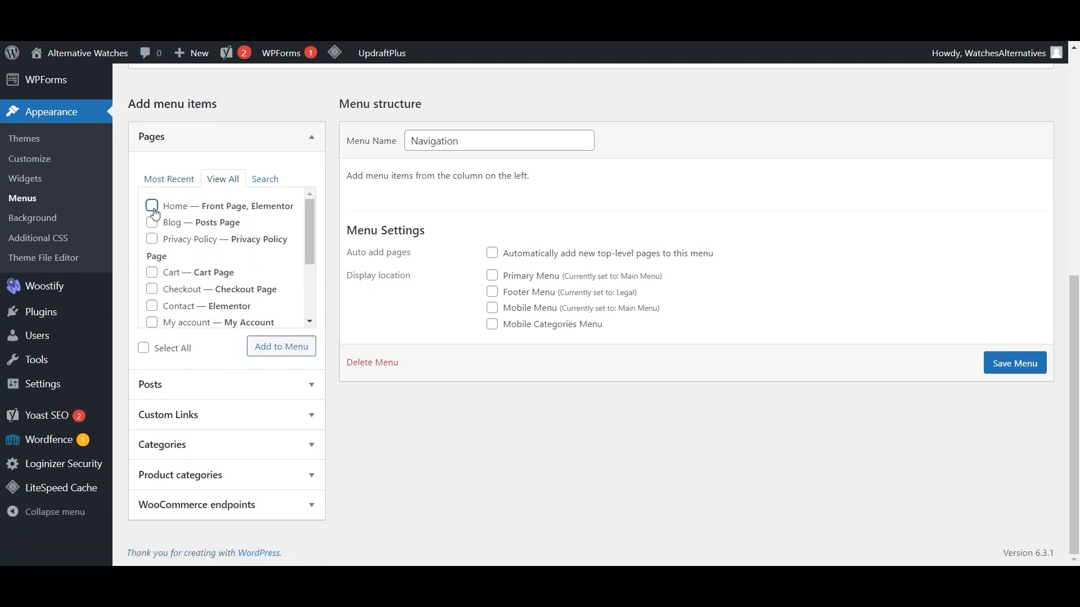
click(152, 222)
scroll(198, 283, down, 3)
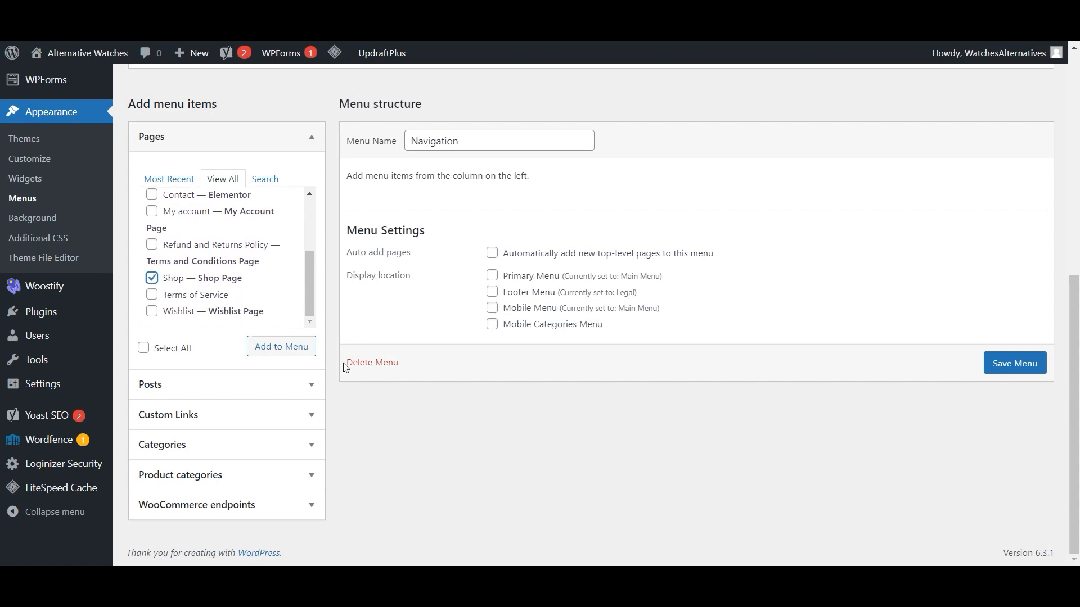
click(256, 346)
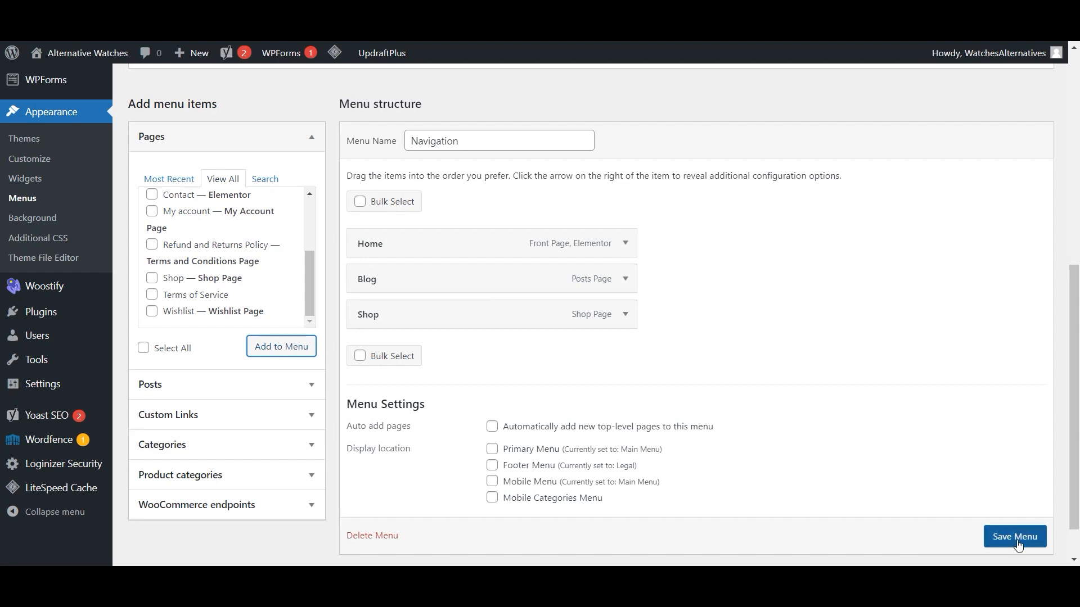
scroll(1012, 522, down, 1)
click(1008, 504)
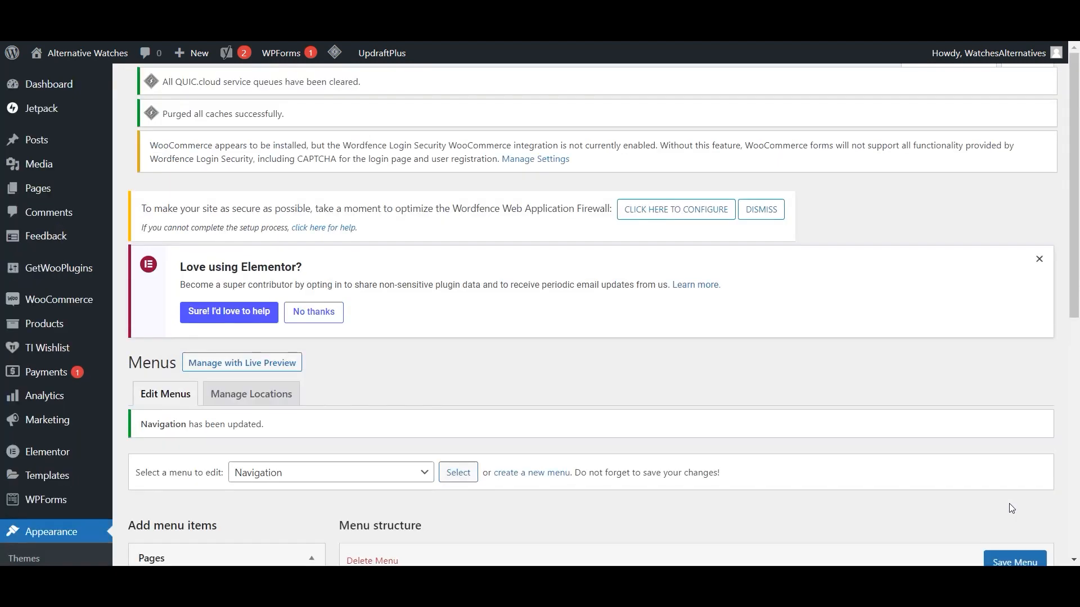
- Visit the live homepage, review its footer links, and open the theme customizer for the site
mouse_move(86, 76)
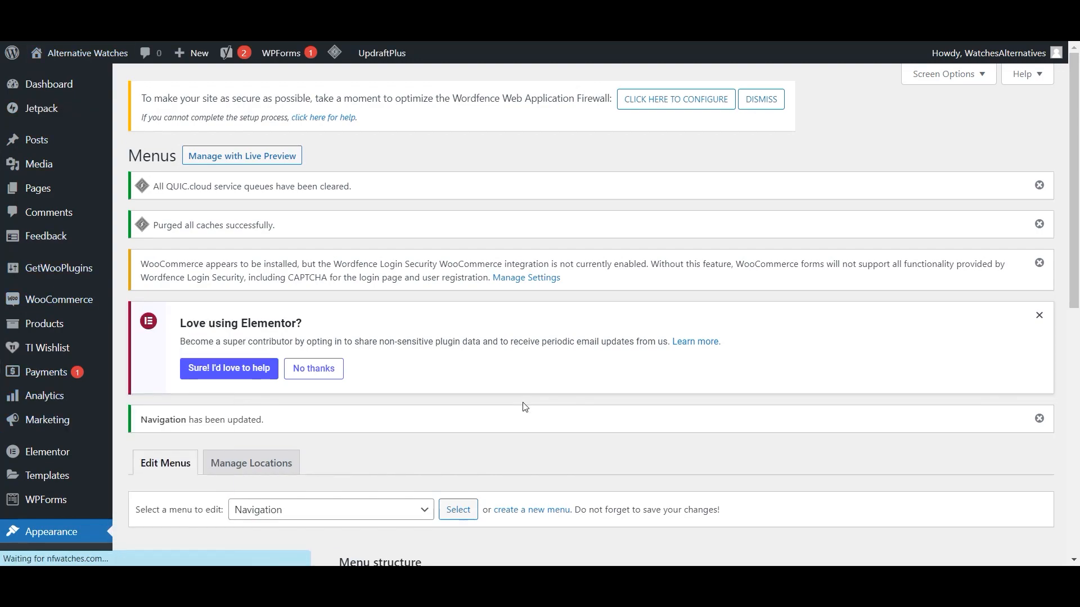
scroll(525, 407, down, 20)
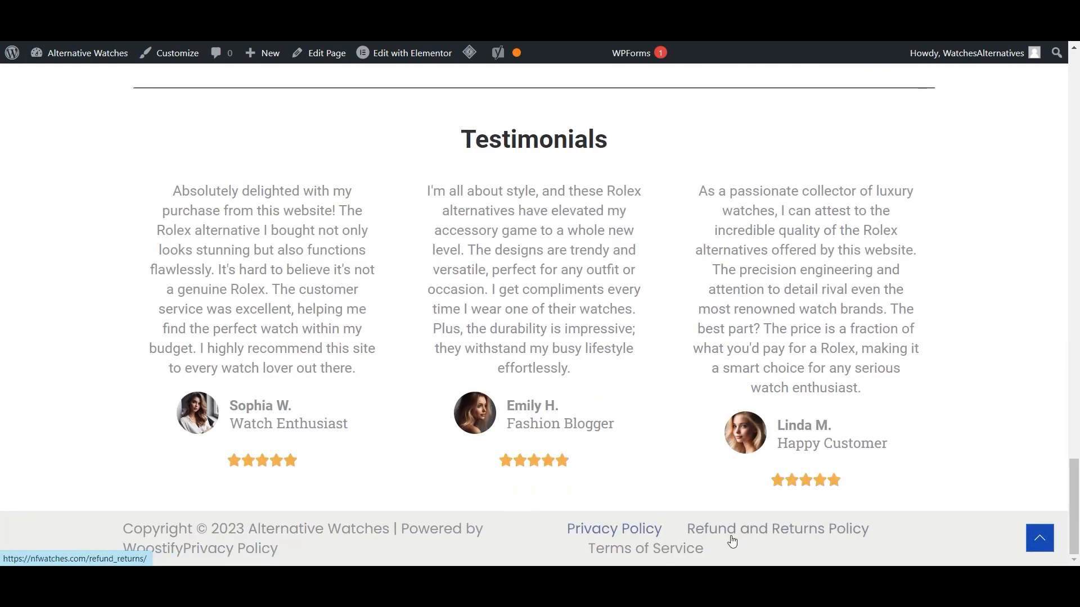
scroll(534, 508, up, 20)
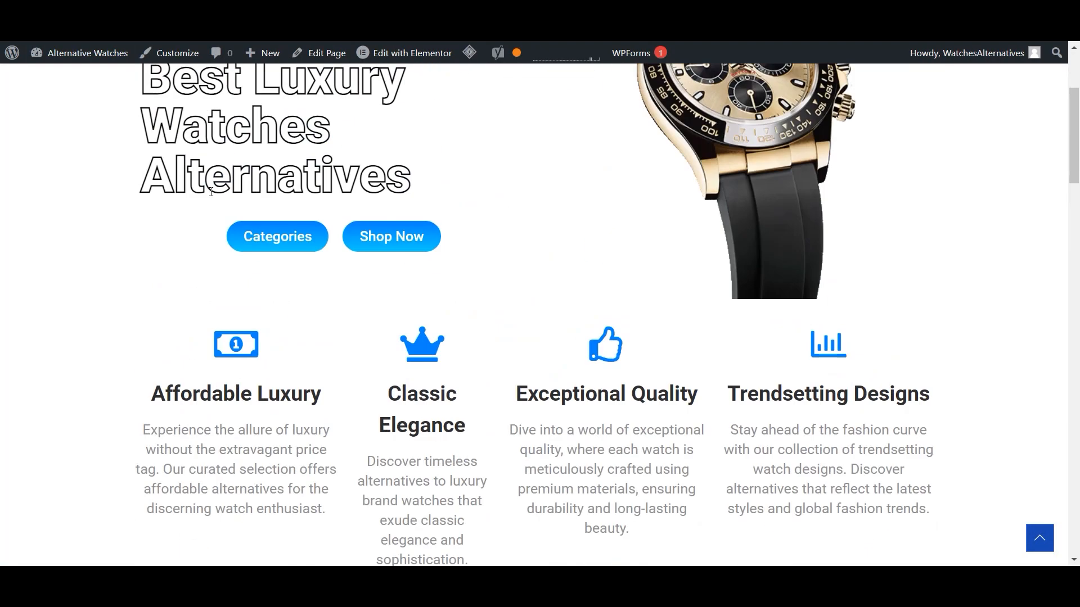
click(162, 58)
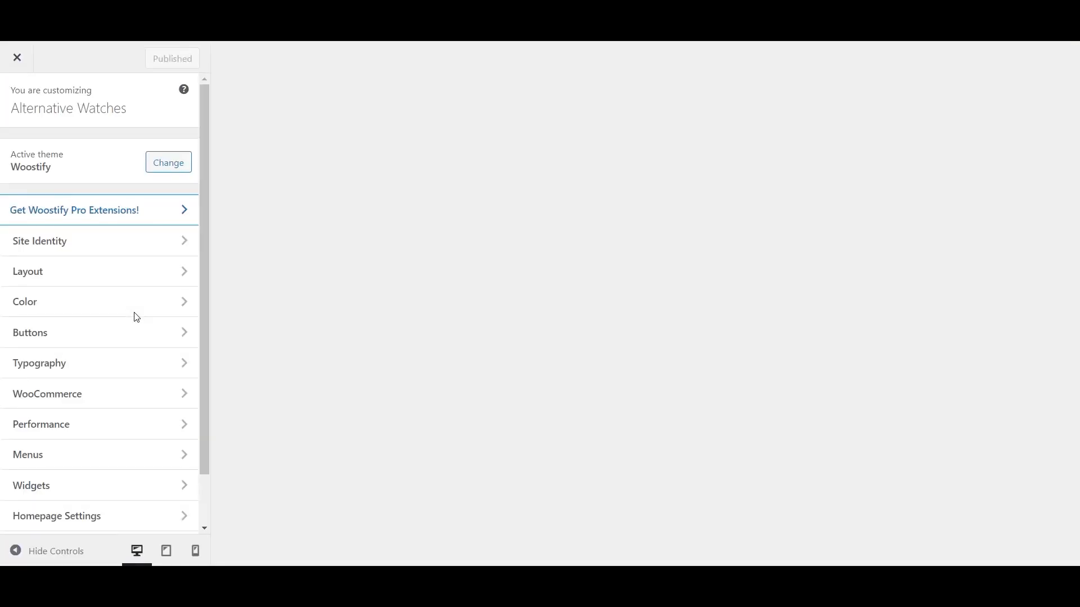
- Set the number of widget columns in the theme's footer layout to 4
scroll(118, 416, down, 1)
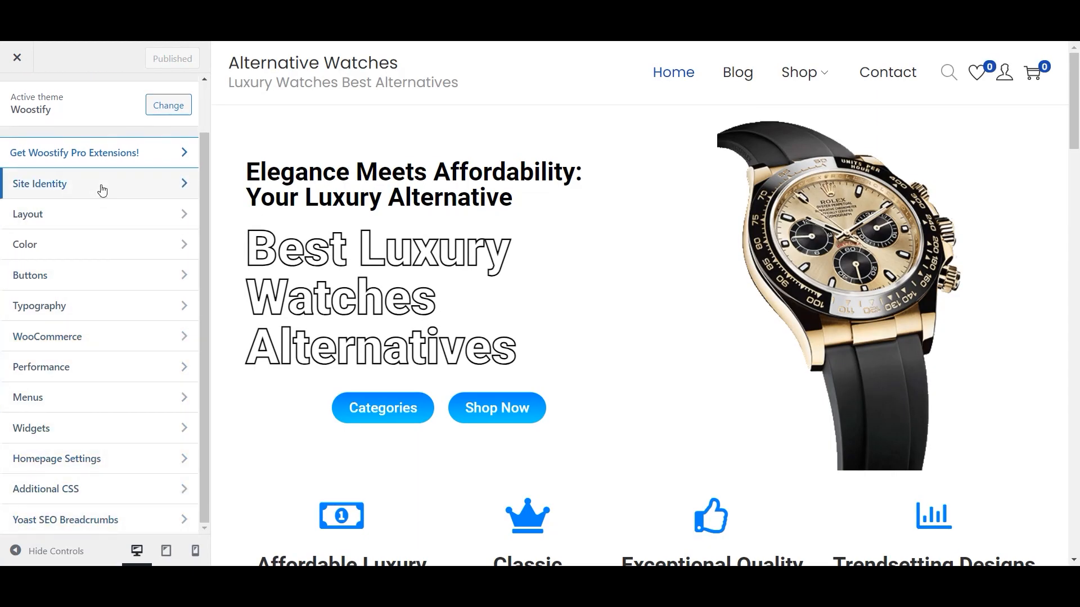
click(101, 191)
click(25, 110)
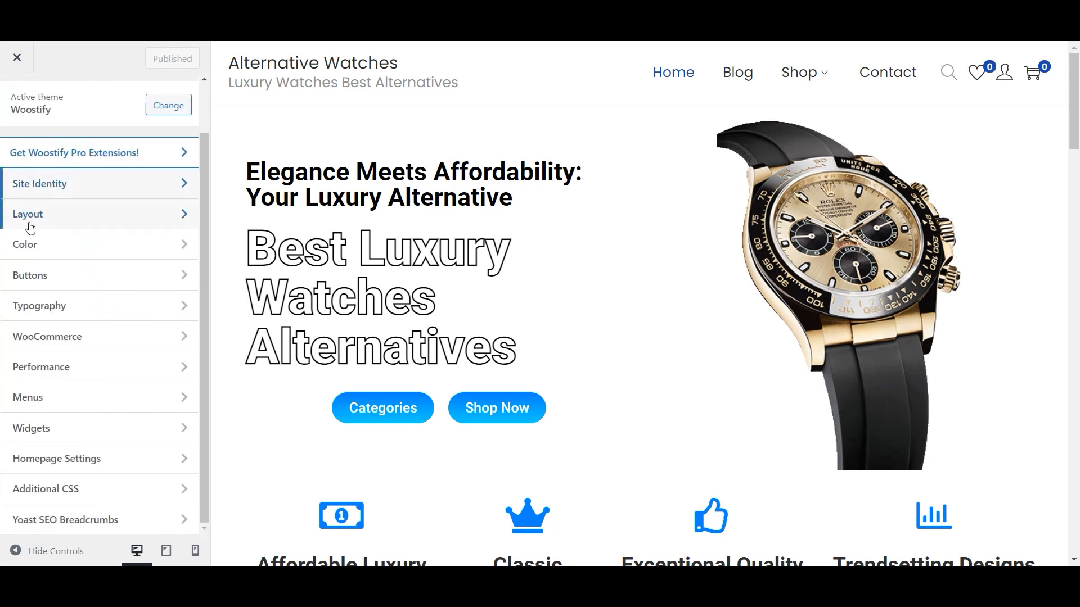
click(79, 215)
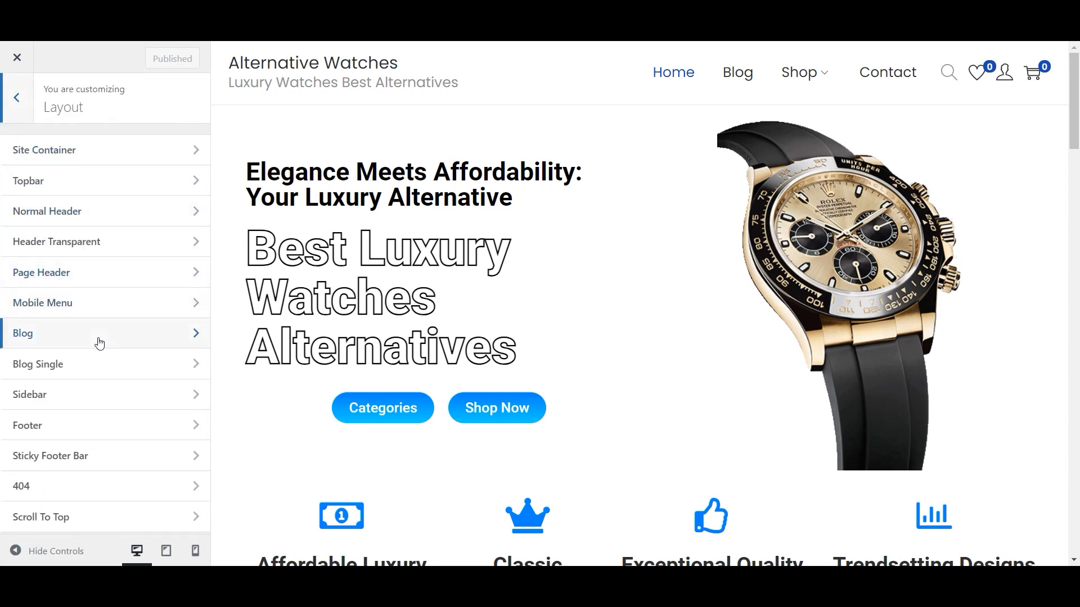
click(106, 427)
click(19, 247)
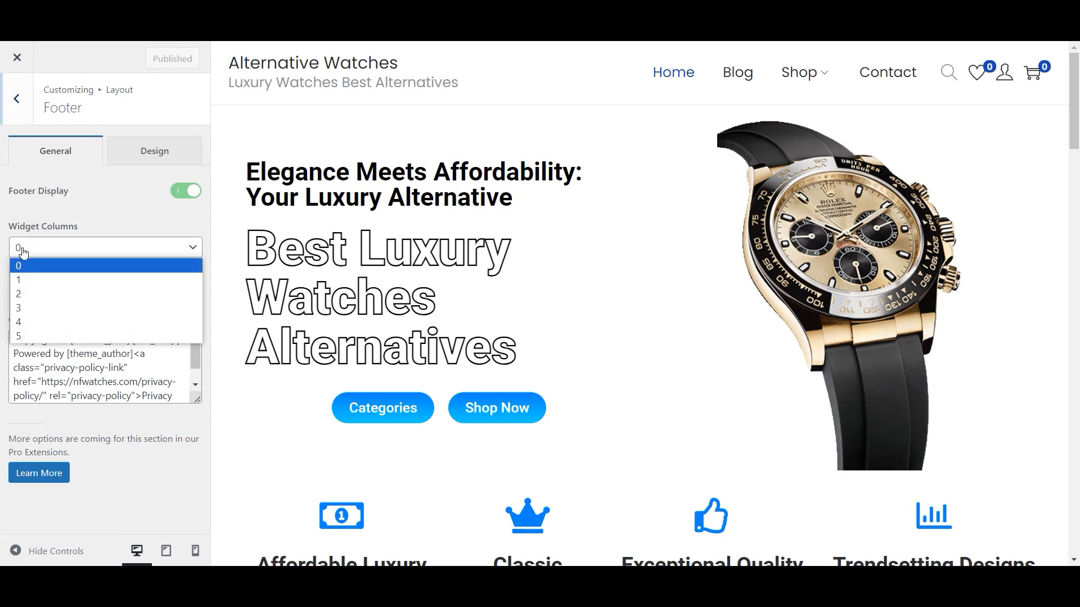
click(24, 316)
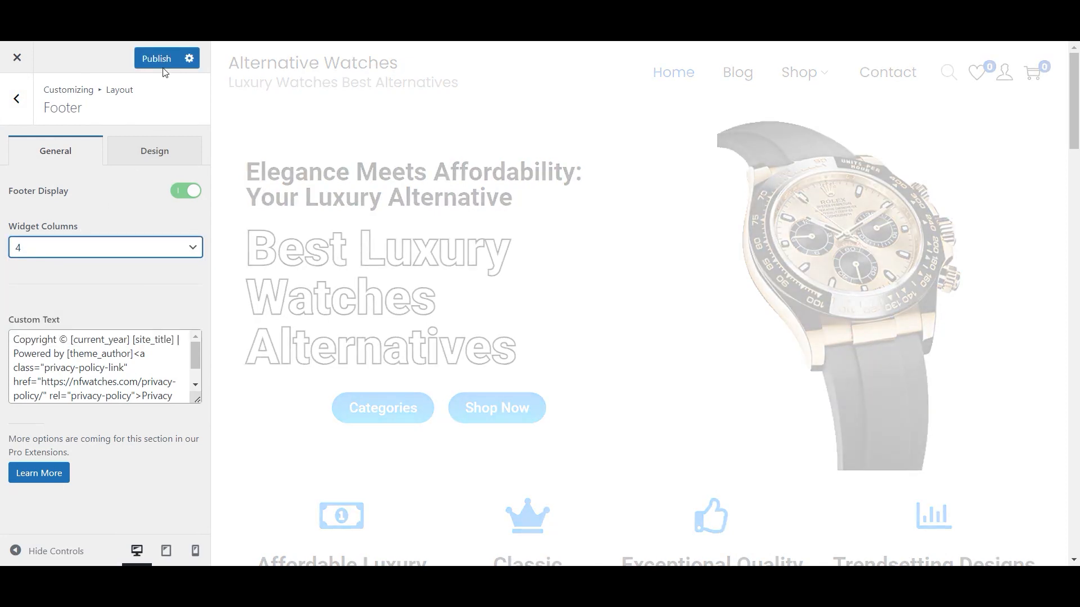
- Change the footer's background color to white and publish the footer changes
click(158, 163)
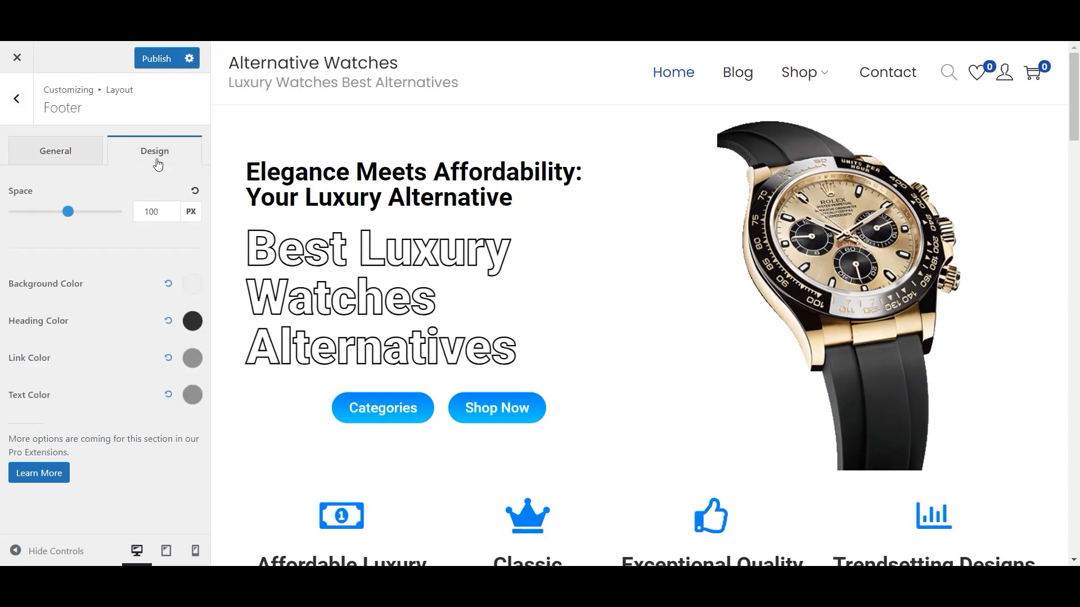
scroll(537, 388, down, 20)
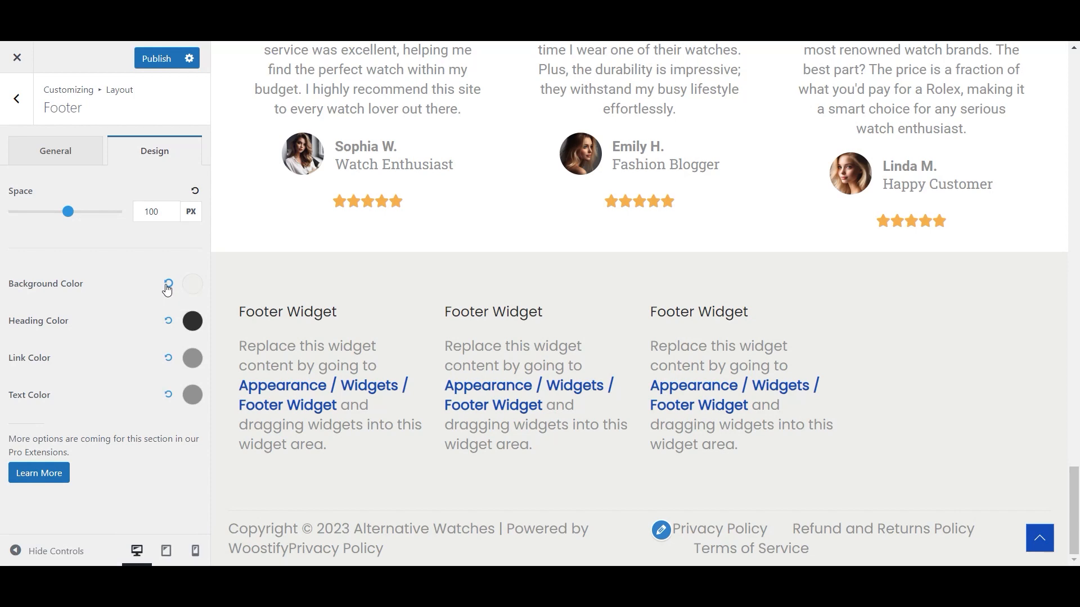
click(192, 284)
drag(35, 321, 4, 266)
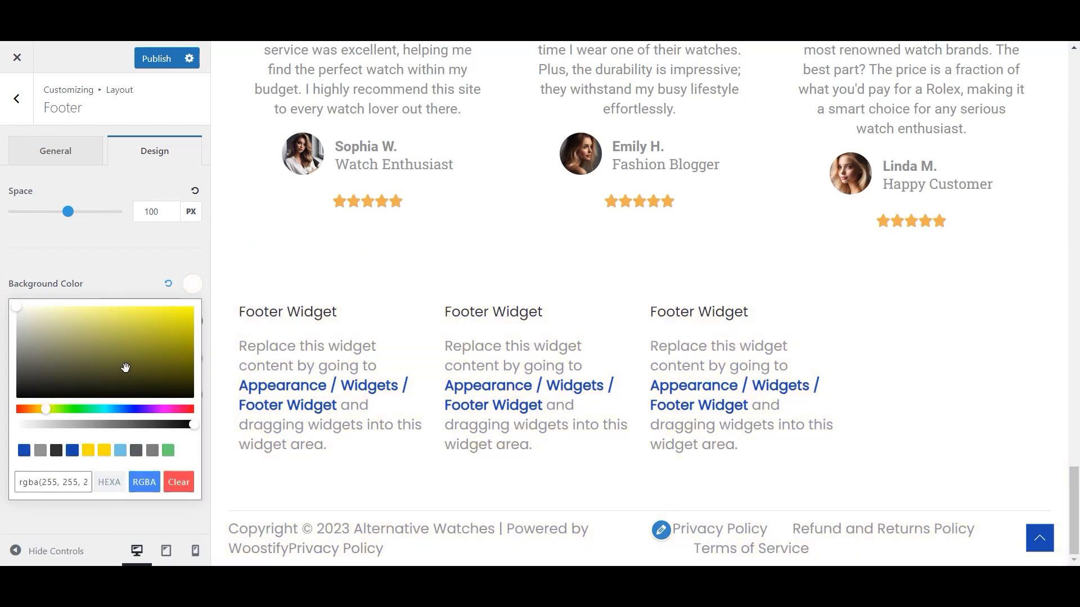
click(148, 60)
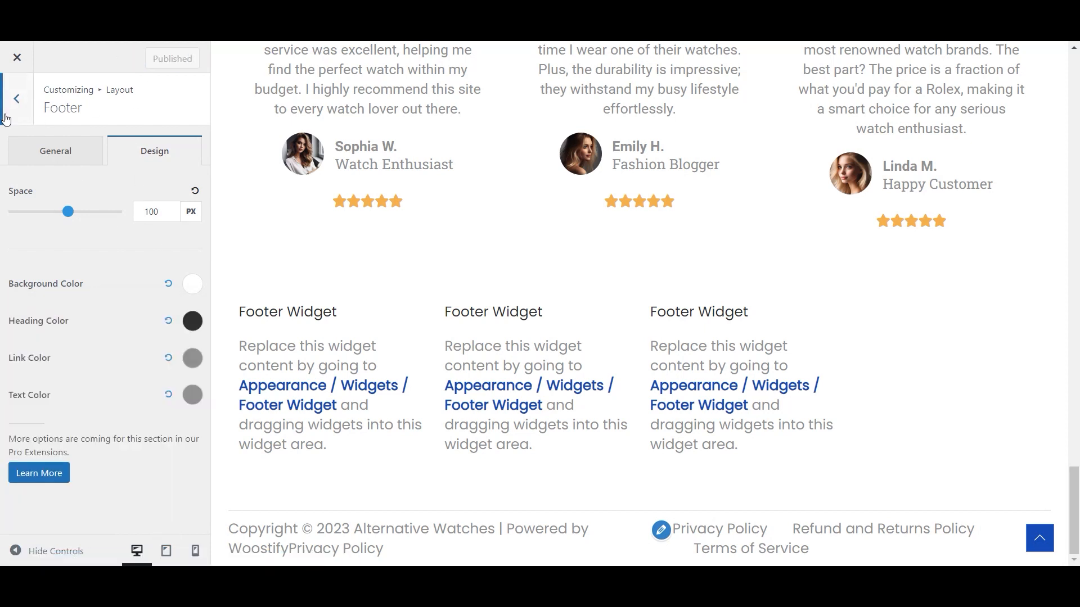
- Add a Text widget to the Footer Widget area in the customizer
click(17, 99)
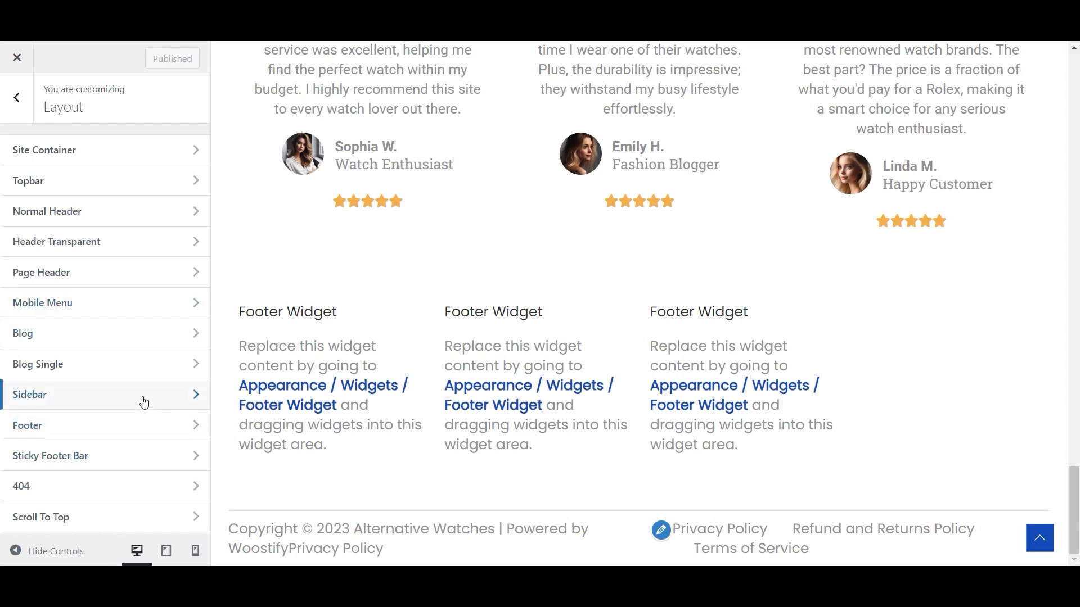
click(23, 107)
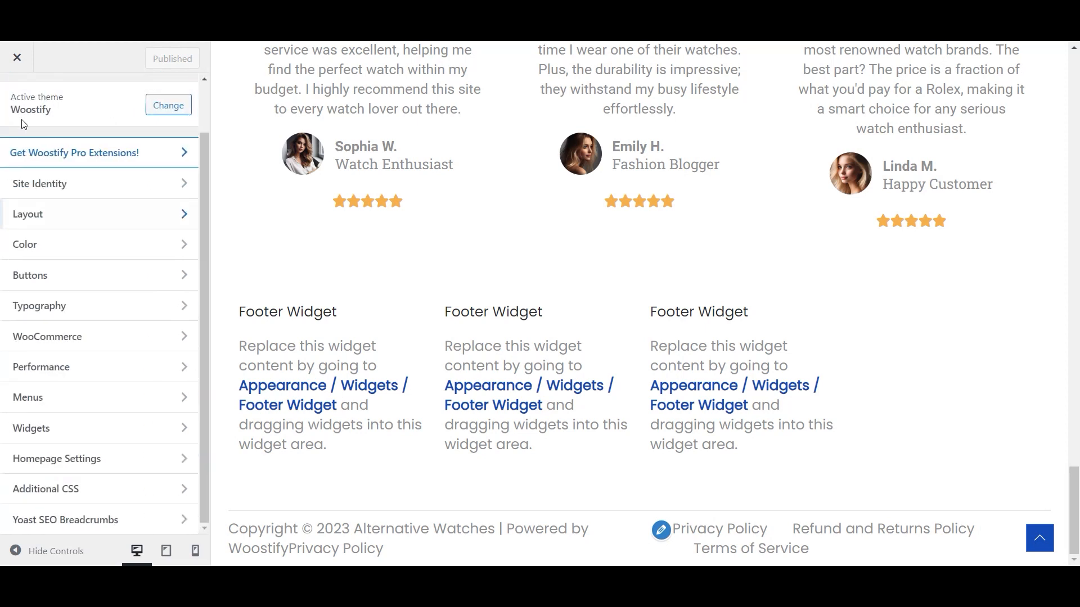
click(104, 438)
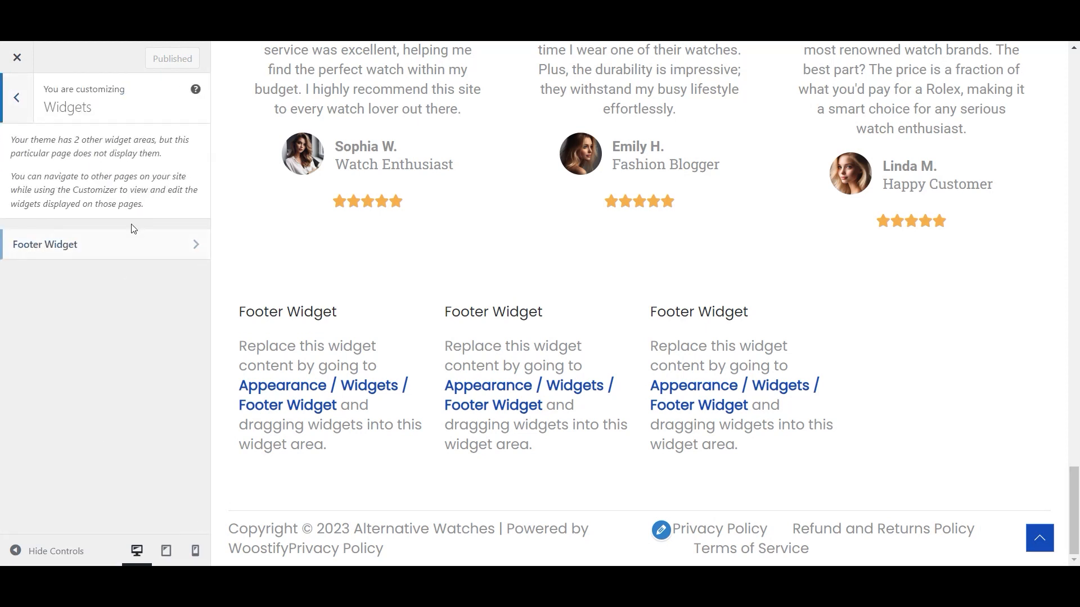
click(137, 245)
click(188, 175)
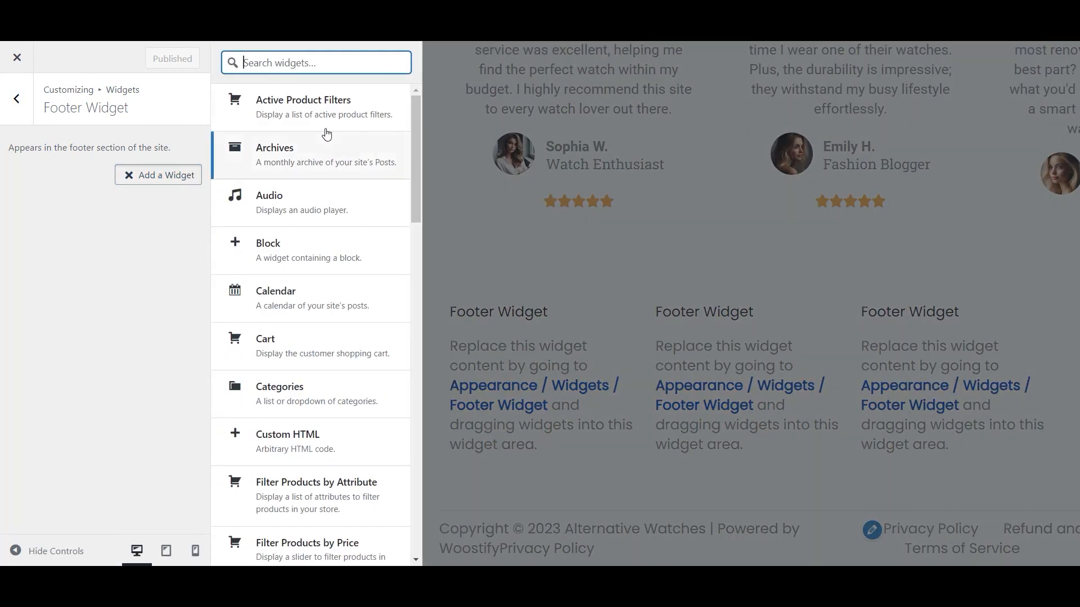
scroll(315, 309, down, 1)
scroll(316, 308, down, 8)
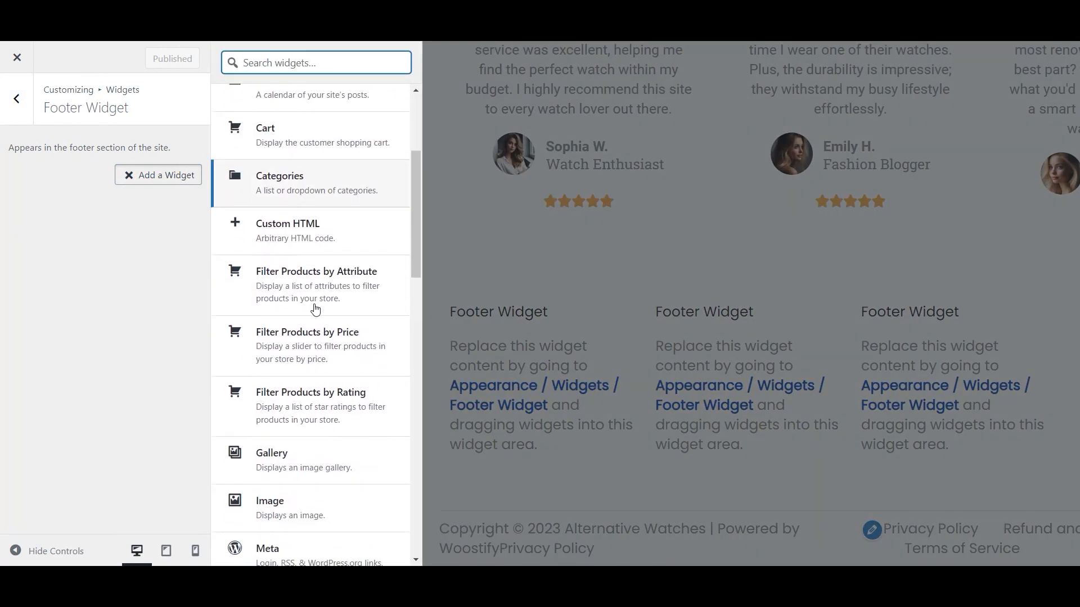
scroll(313, 343, down, 8)
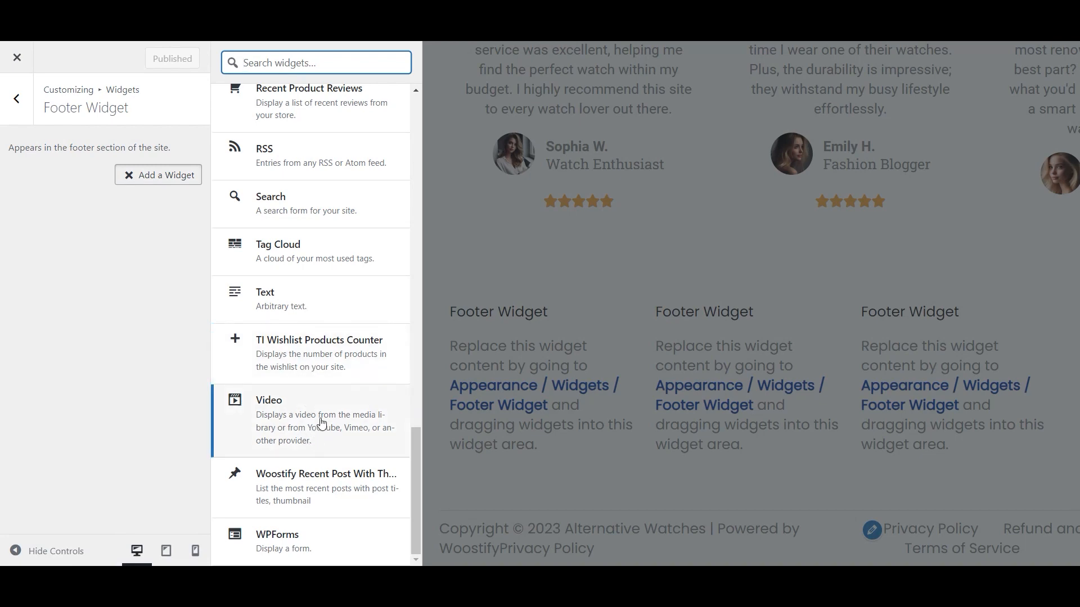
click(313, 298)
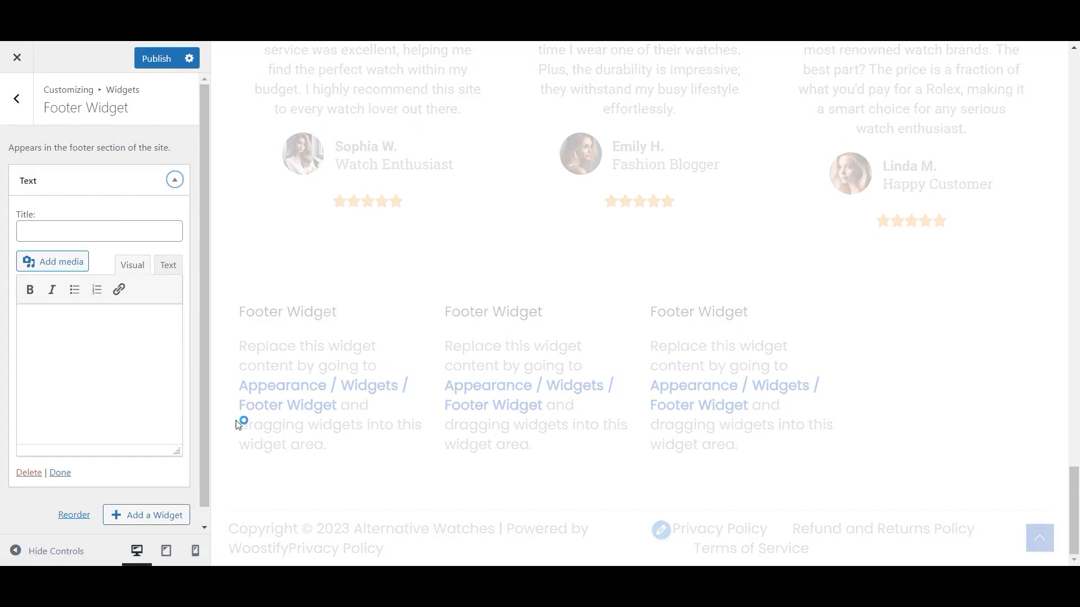
- Switch to ChatGPT and ask it to generate a meta description for the Luxury Watches alternatives website
mouse_move(562, 562)
click(563, 537)
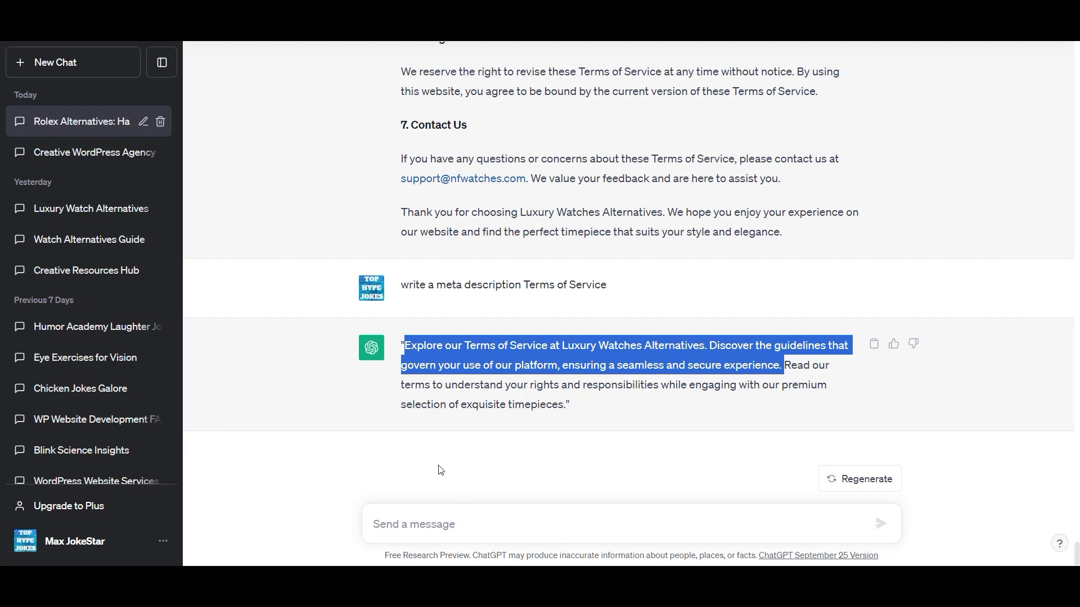
text(generate a)
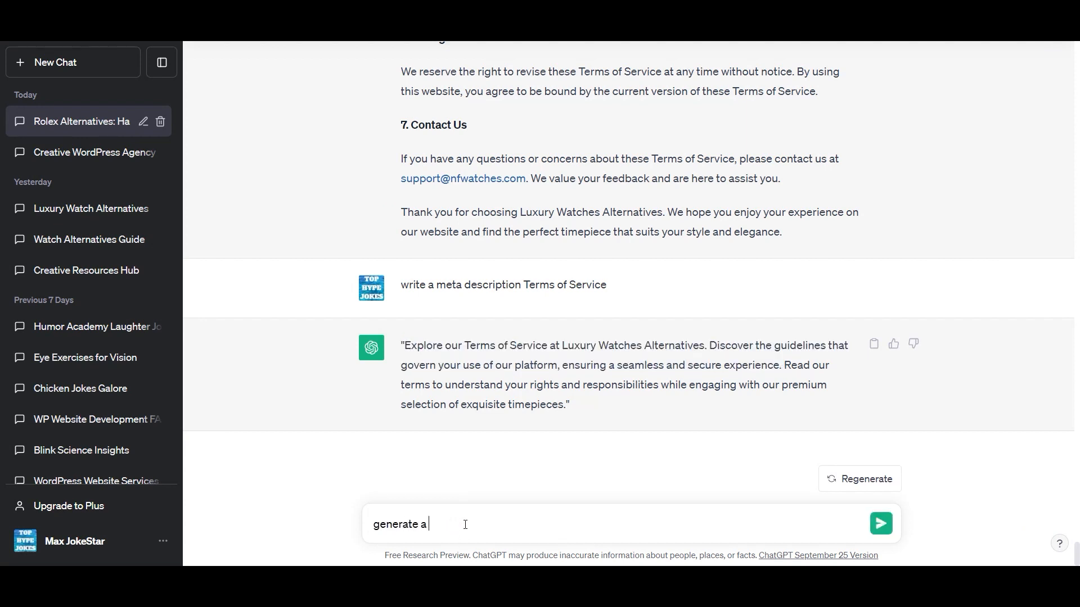
text( merta des)
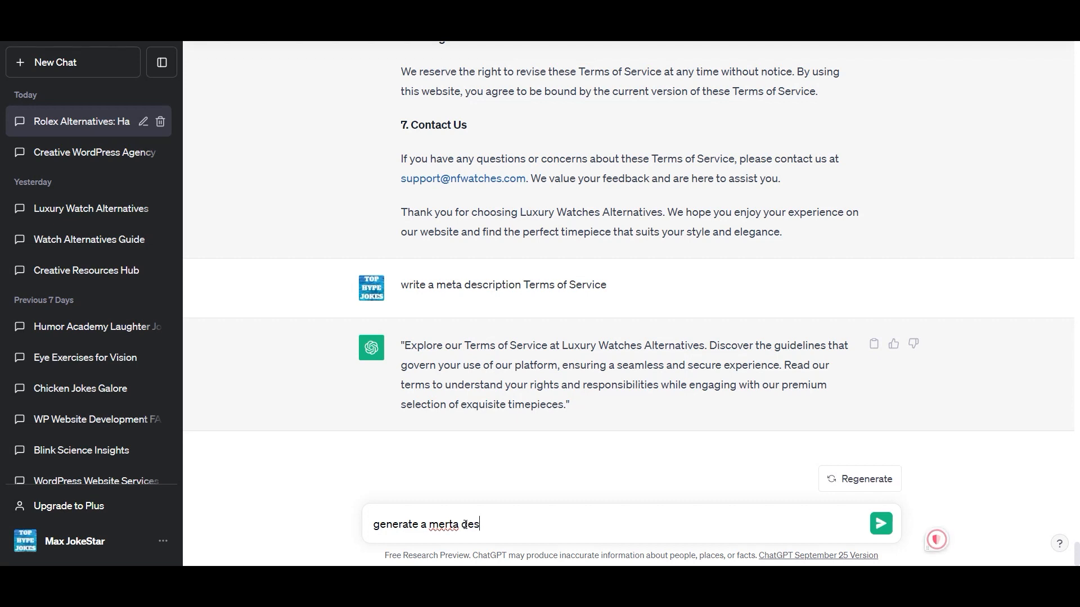
text(cription for Luxury W)
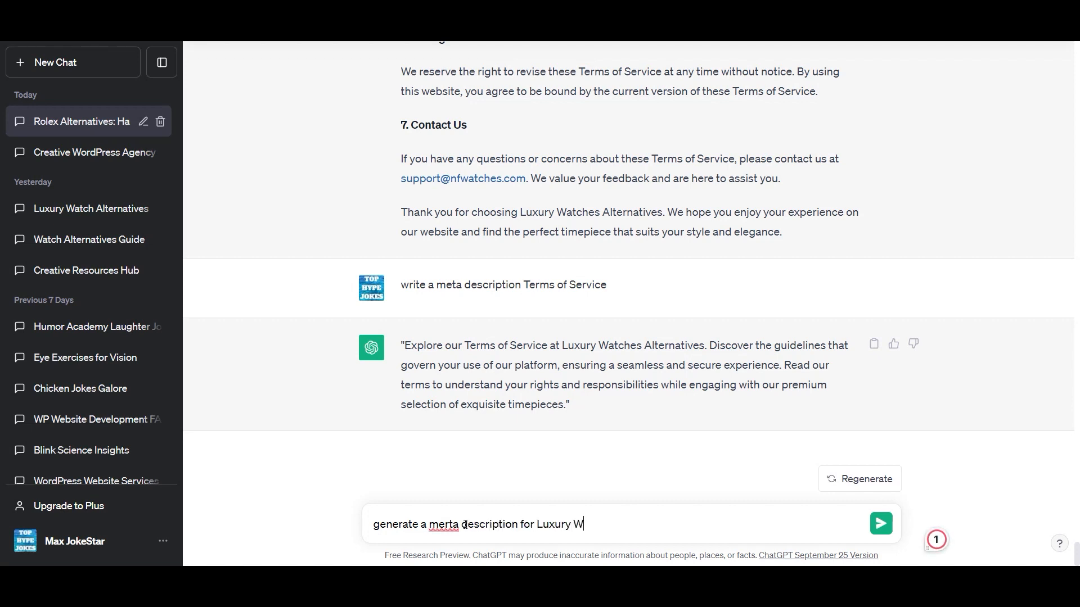
text(atches alternatives website)
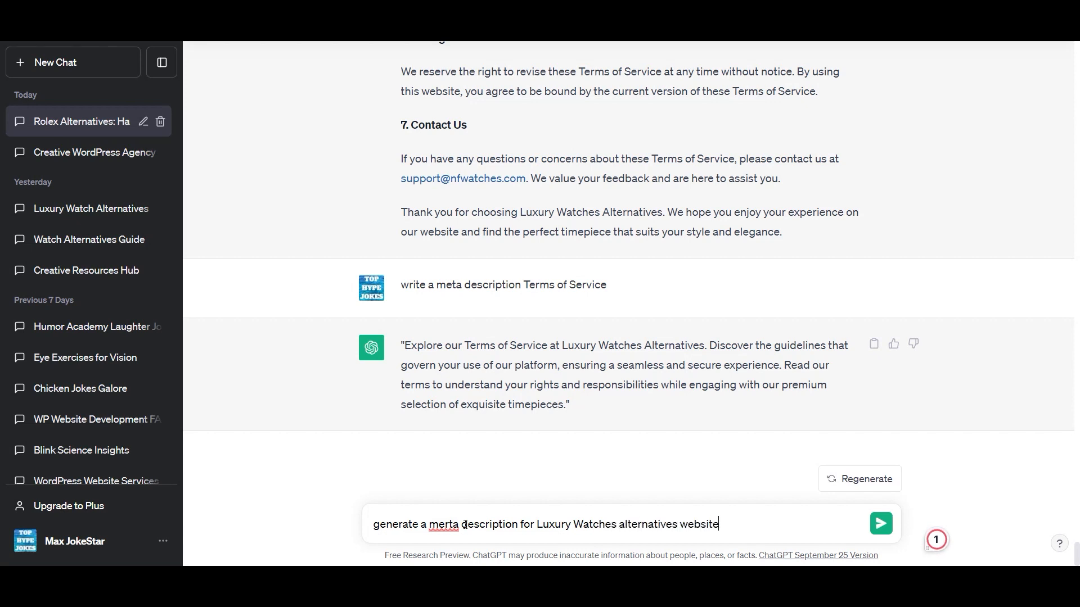
key(Return)
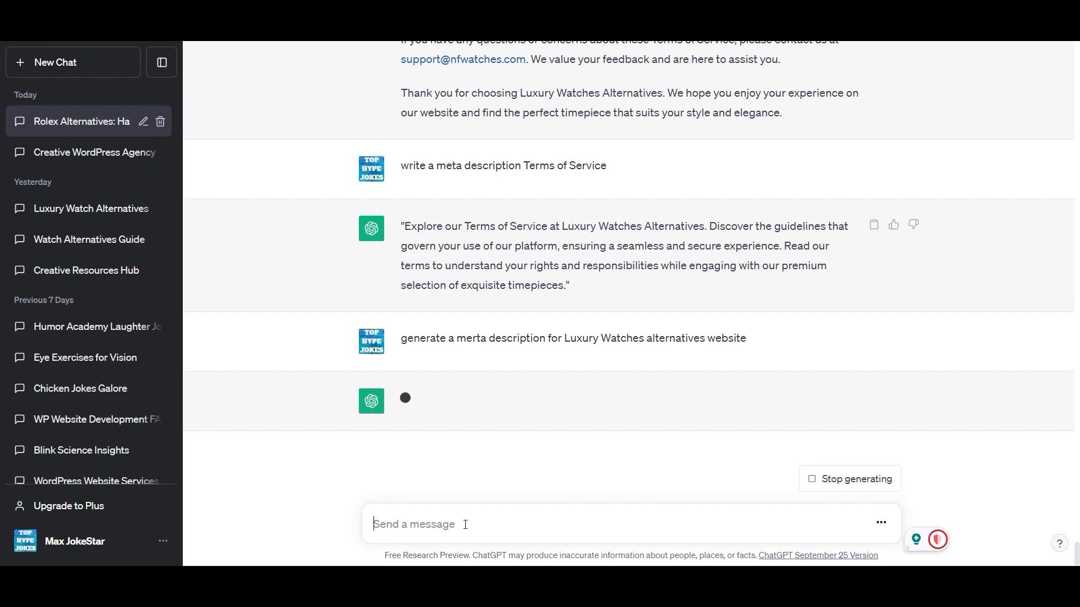
- Copy "Luxury Watches Alternatives" from the ChatGPT reply into the title of the footer's Text widget in the customizer
scroll(497, 482, up, 3)
scroll(556, 388, down, 3)
drag(503, 364, 645, 365)
key(ctrl+c)
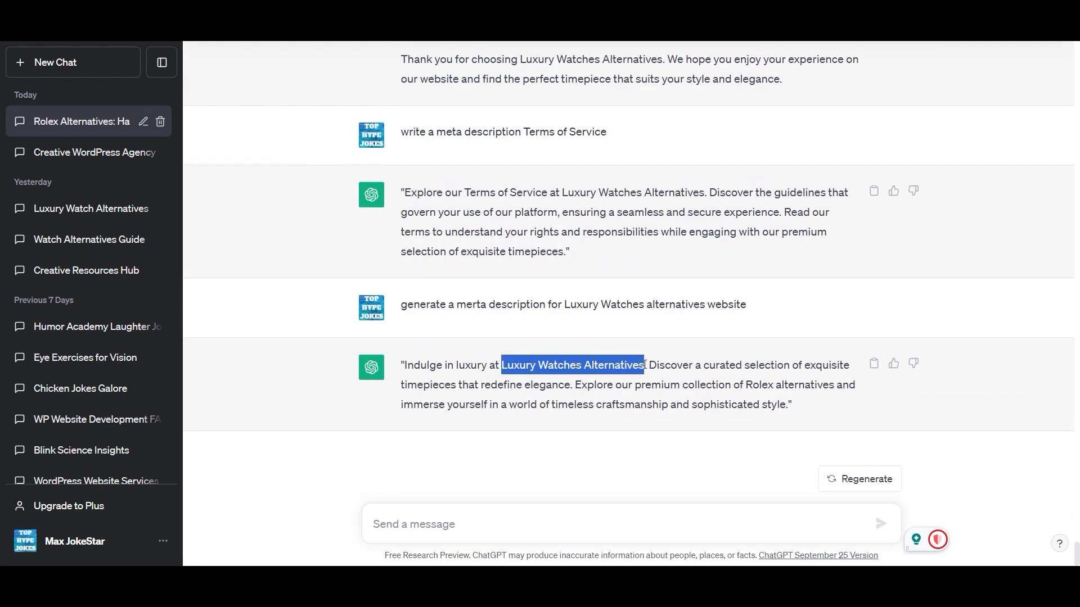
key(alt+Tab)
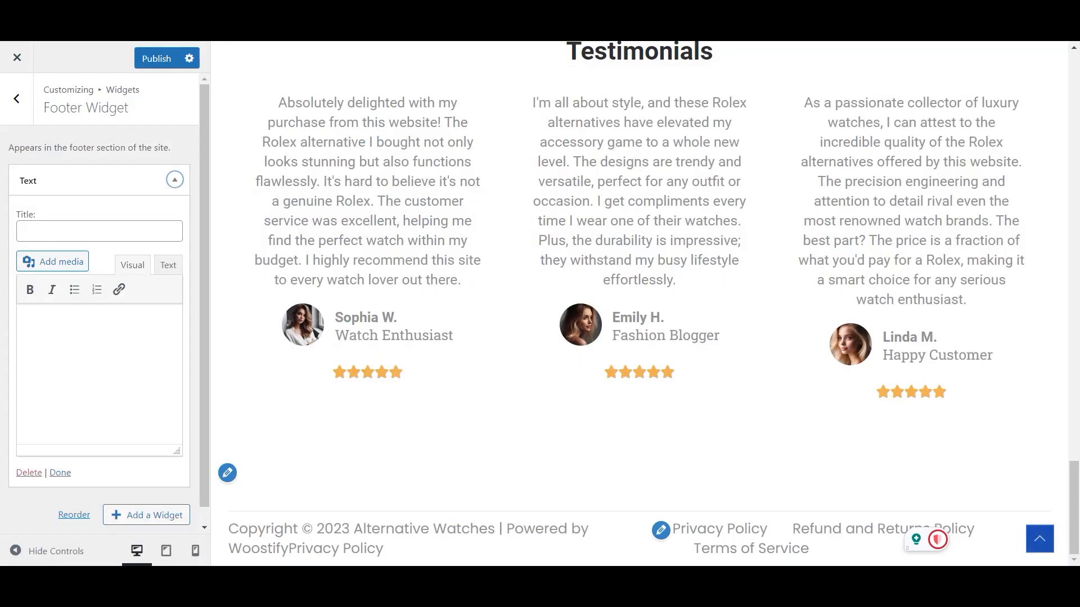
click(96, 231)
key(ctrl+v)
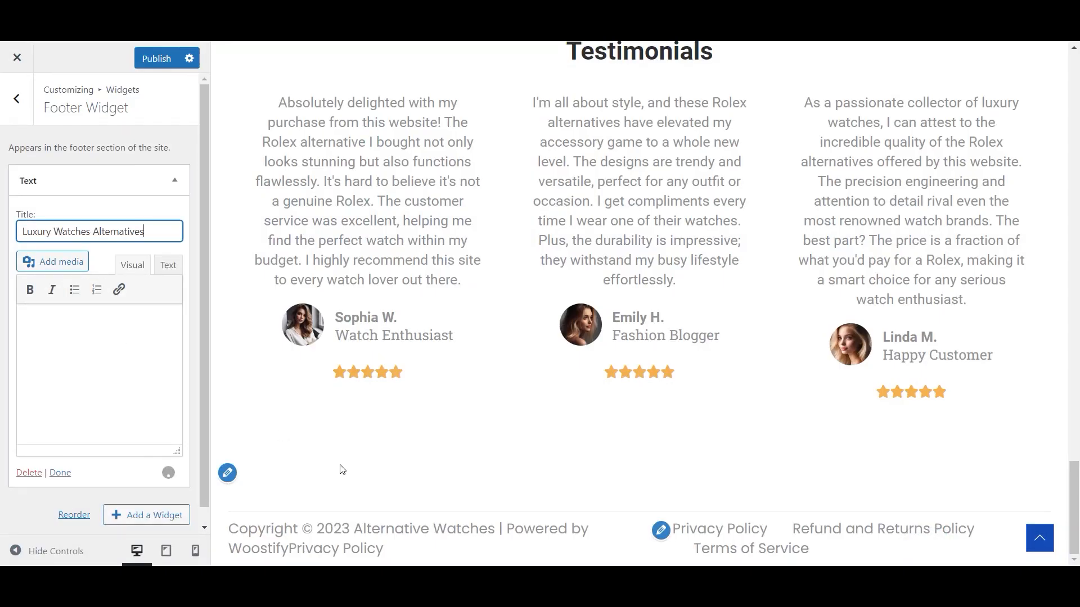
- Select the rest of the newest ChatGPT reply, from "Discover a curated selection" to "sophisticated style.", and return to the customizer
click(96, 352)
key(alt+Tab)
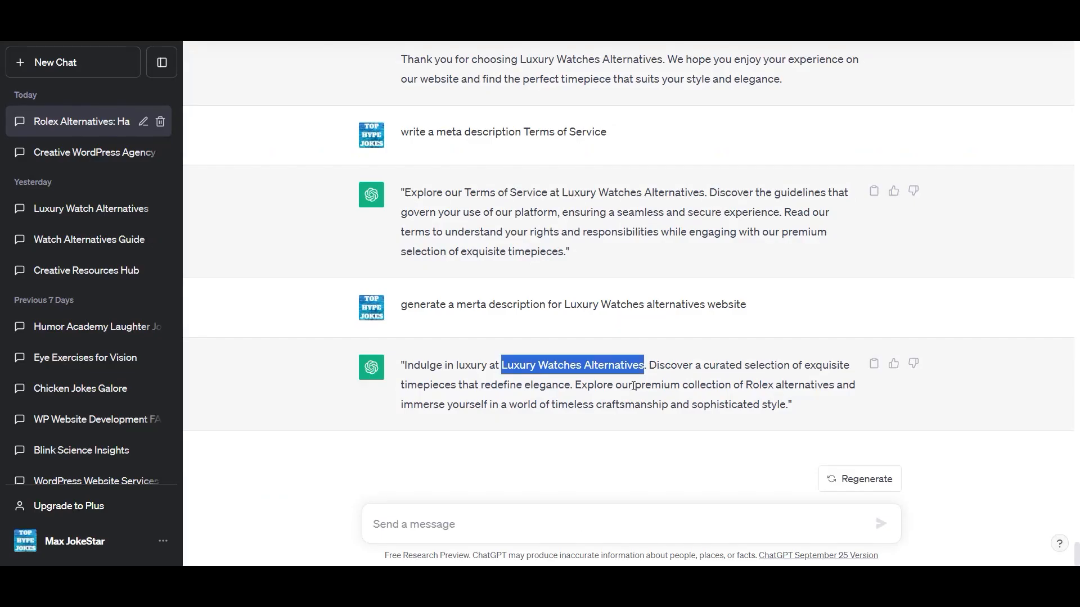
drag(654, 366, 793, 402)
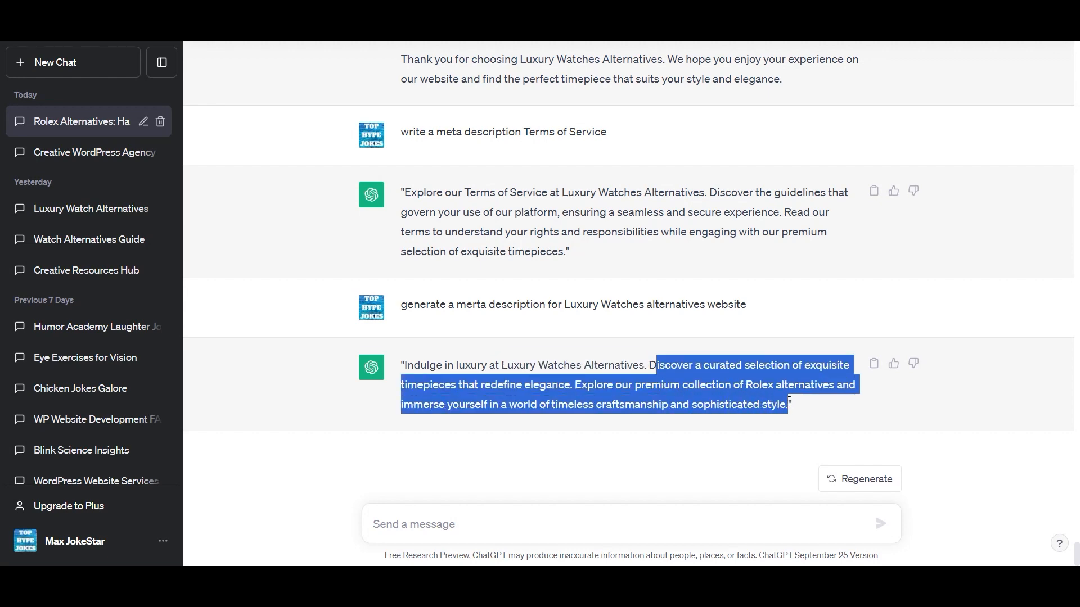
key(alt+Tab)
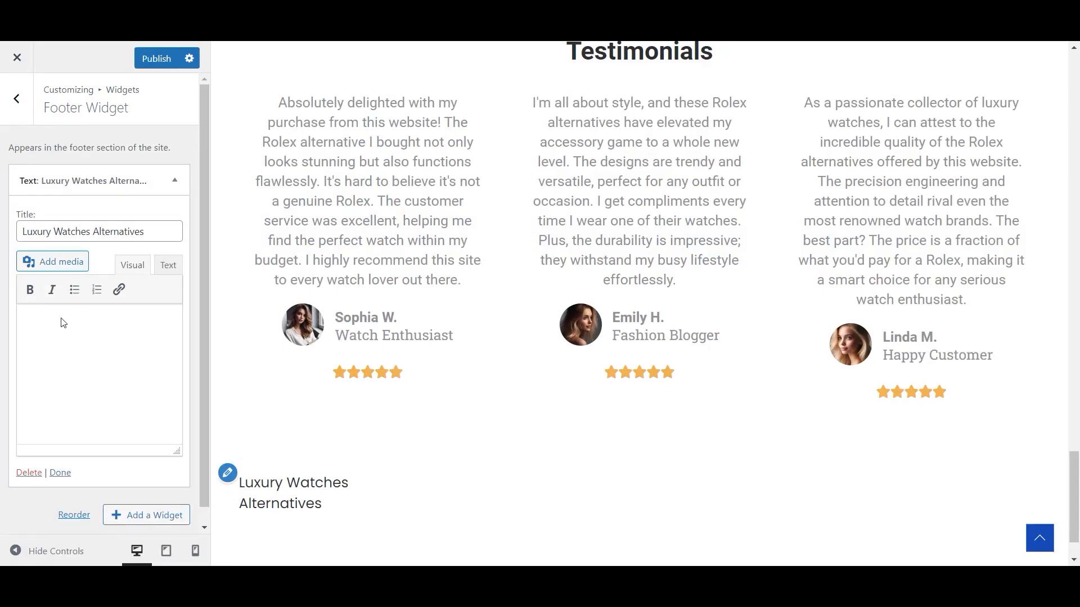
scroll(101, 352, down, 1)
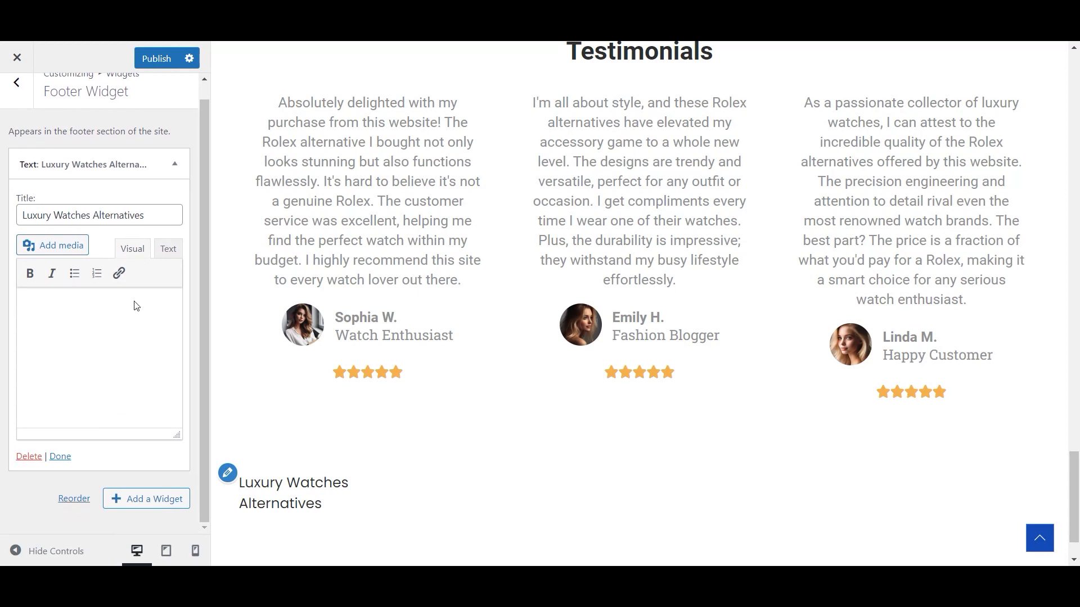
click(168, 248)
click(133, 249)
right_click(101, 381)
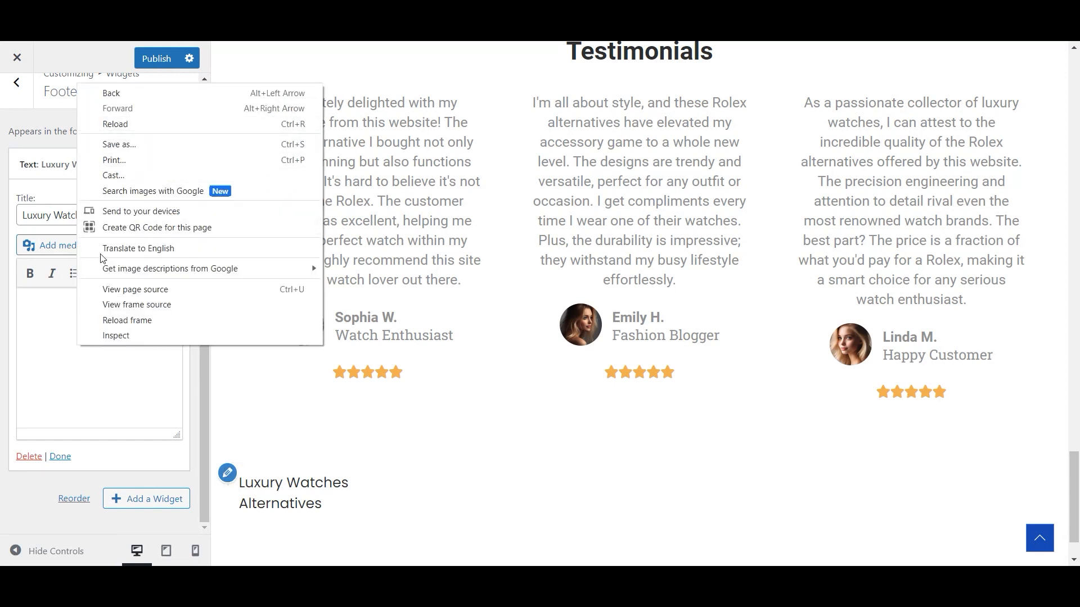
- Copy the selected description from ChatGPT into the Text widget's body in text mode, publishing the pending customizer changes before pasting
click(564, 549)
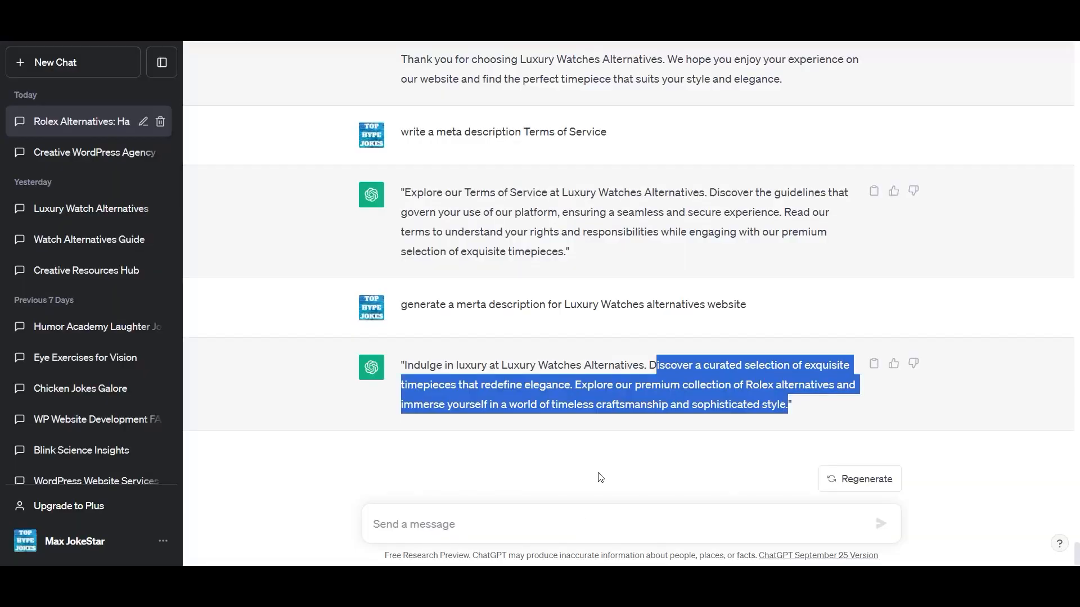
right_click(629, 398)
click(656, 407)
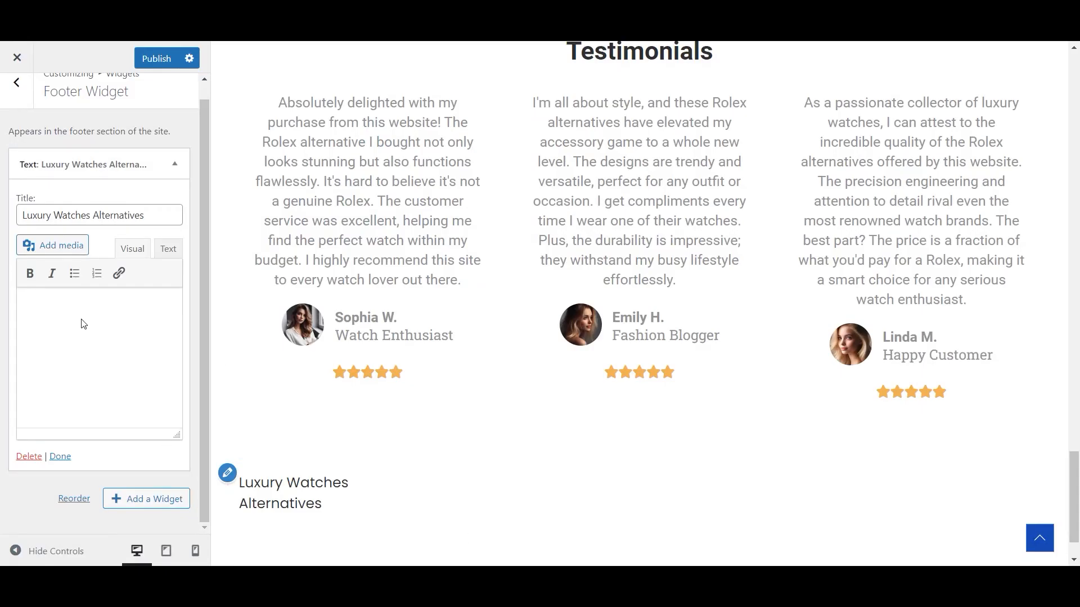
click(167, 62)
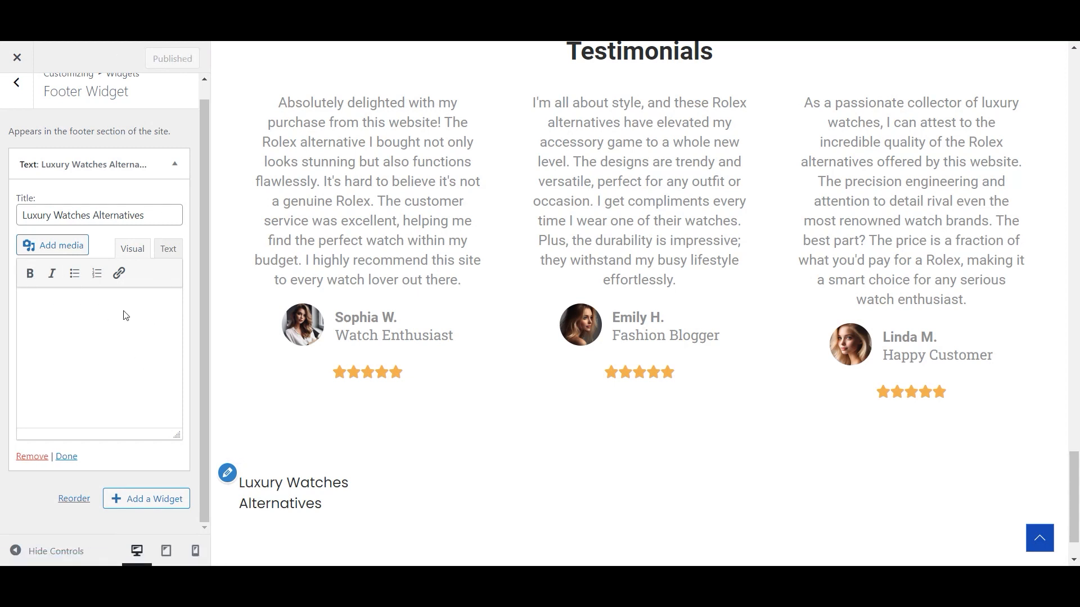
click(168, 249)
click(65, 344)
key(ctrl+v)
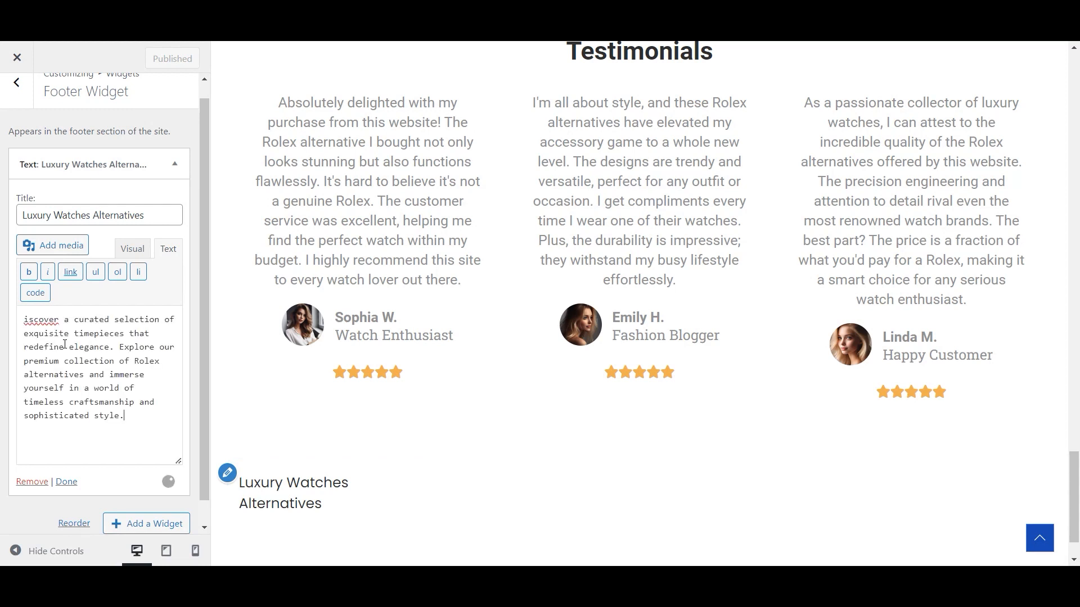
- Correct the first word of the widget's description to "Discover" and remove the word "curated" from it
click(24, 319)
text(D)
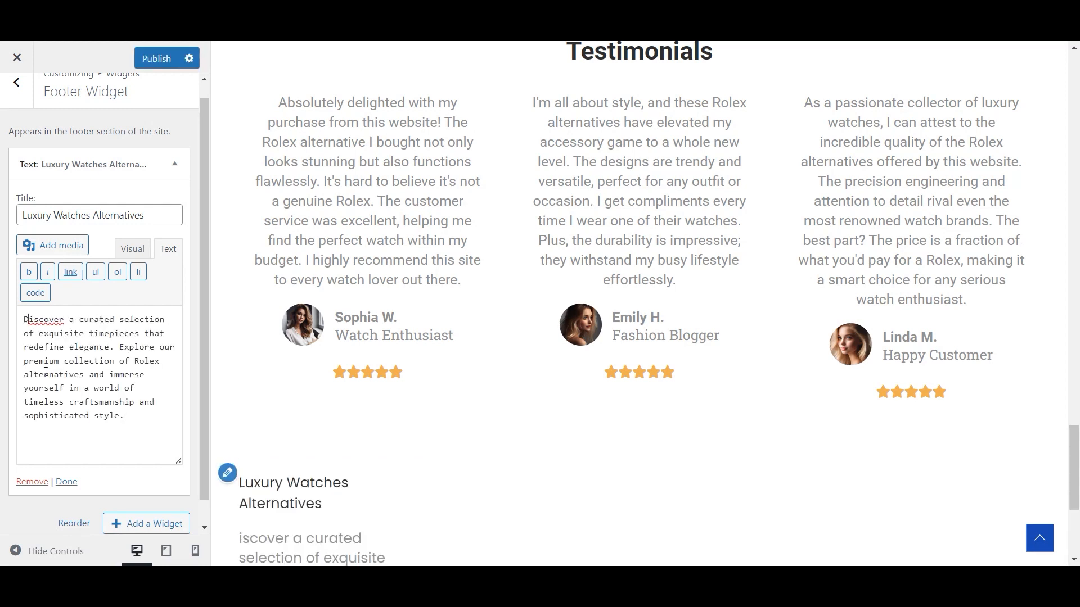
double_click(110, 319)
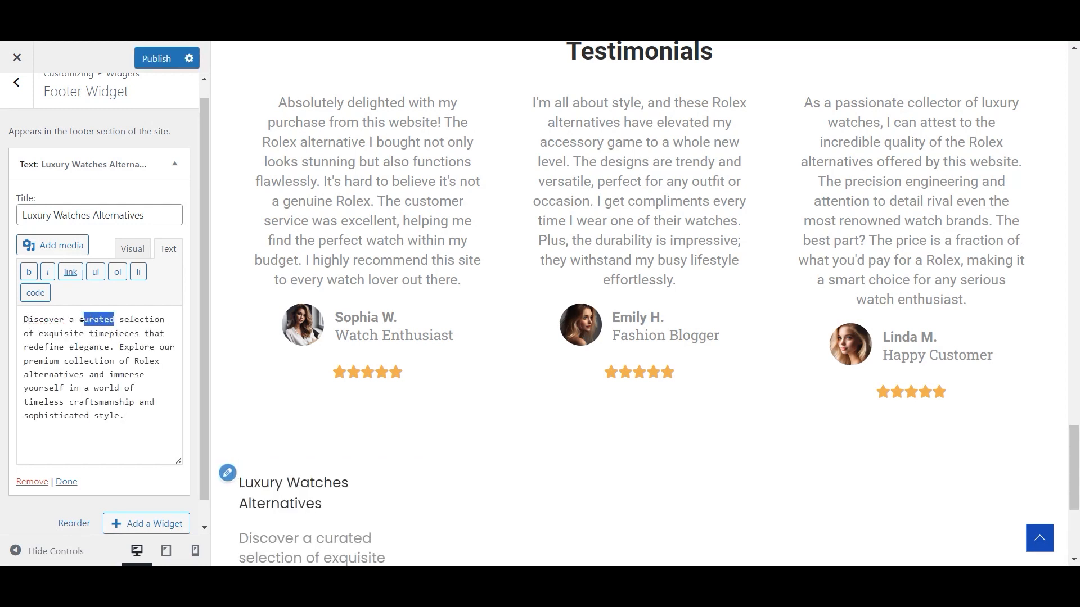
key(BackSpace)
key(BackSpace)
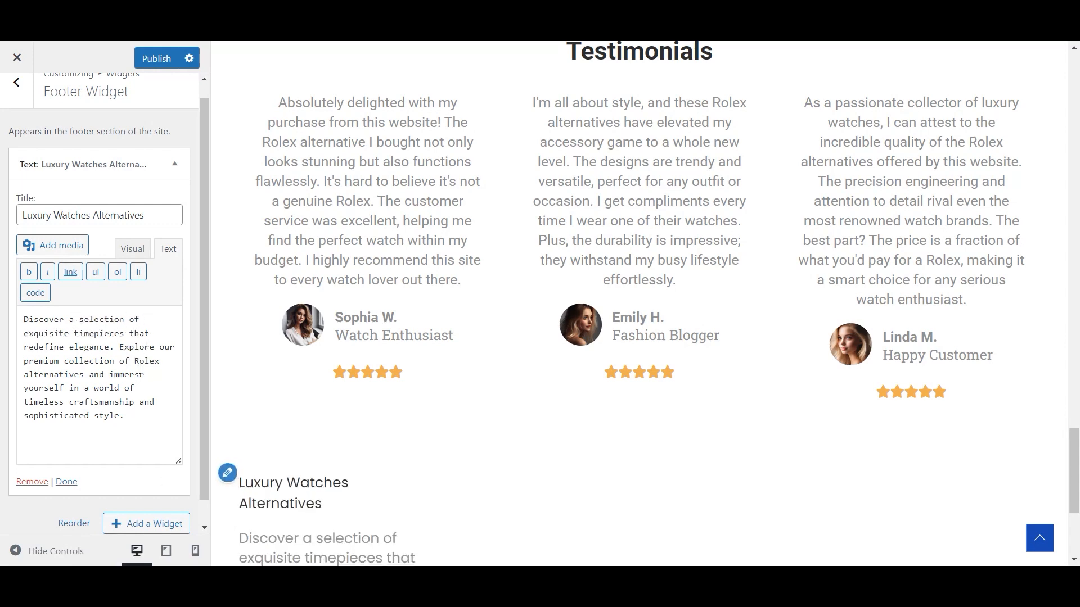
scroll(166, 422, down, 1)
scroll(342, 492, down, 5)
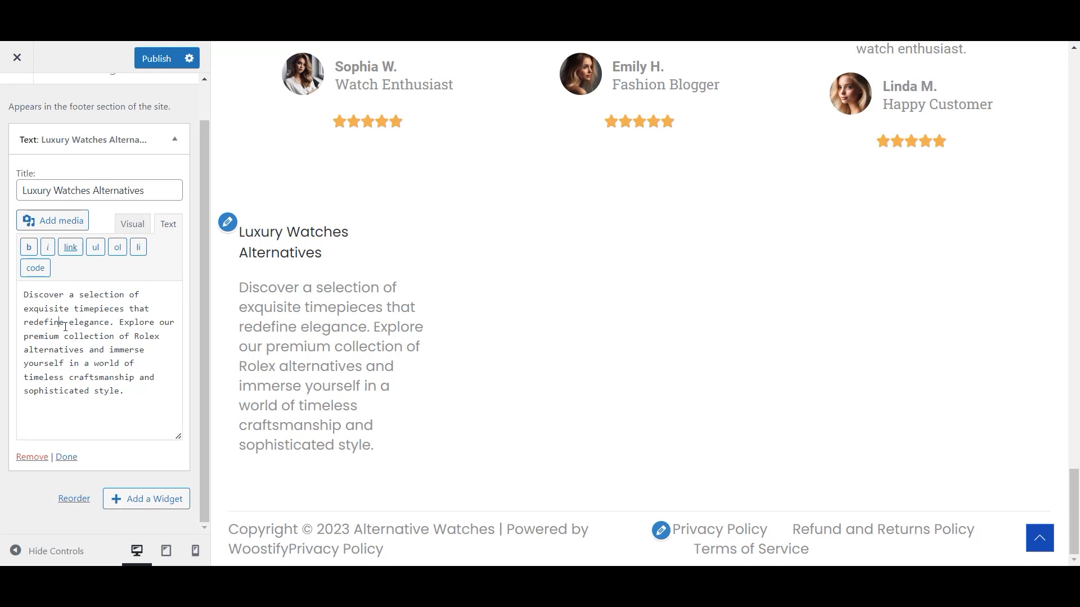
scroll(101, 183, up, 1)
drag(147, 448, 180, 271)
scroll(107, 465, down, 1)
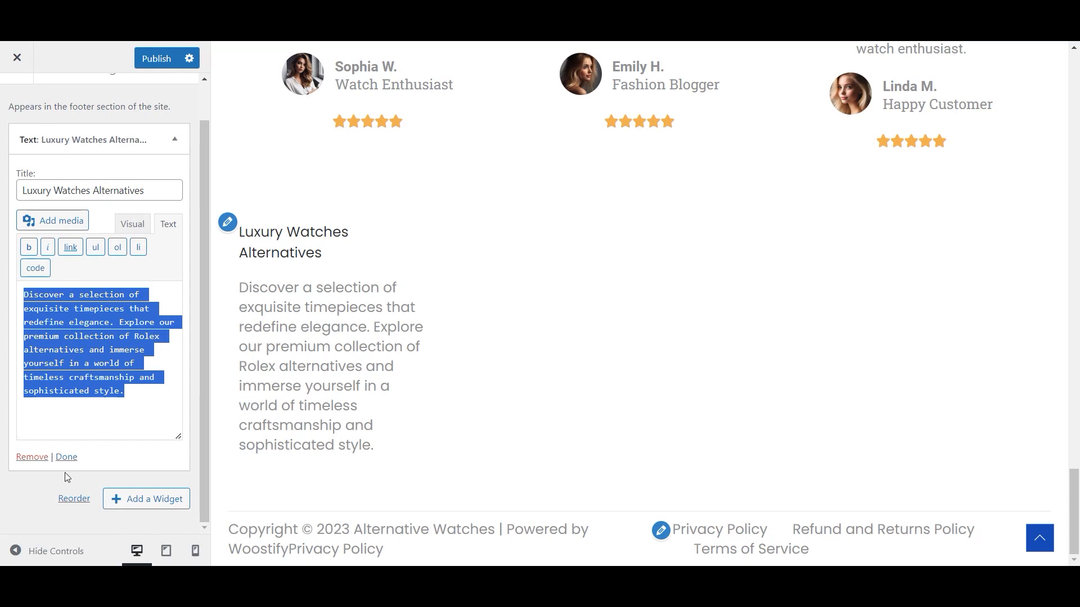
click(67, 457)
- Add a Search widget without a title to the Footer Widget area
scroll(739, 399, up, 10)
scroll(622, 391, down, 1)
click(134, 224)
click(266, 191)
click(559, 228)
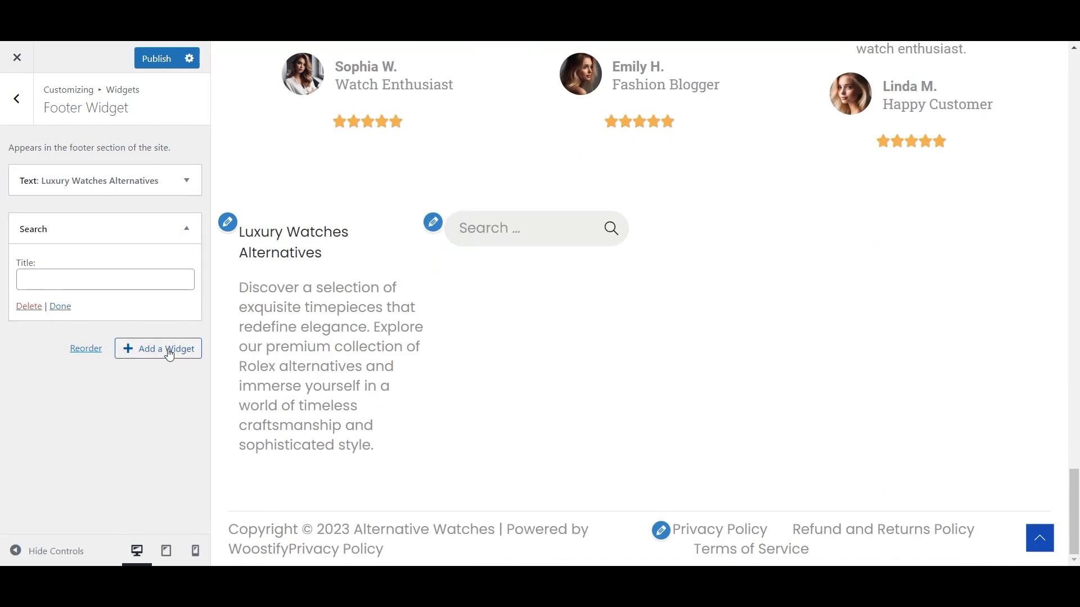
click(61, 306)
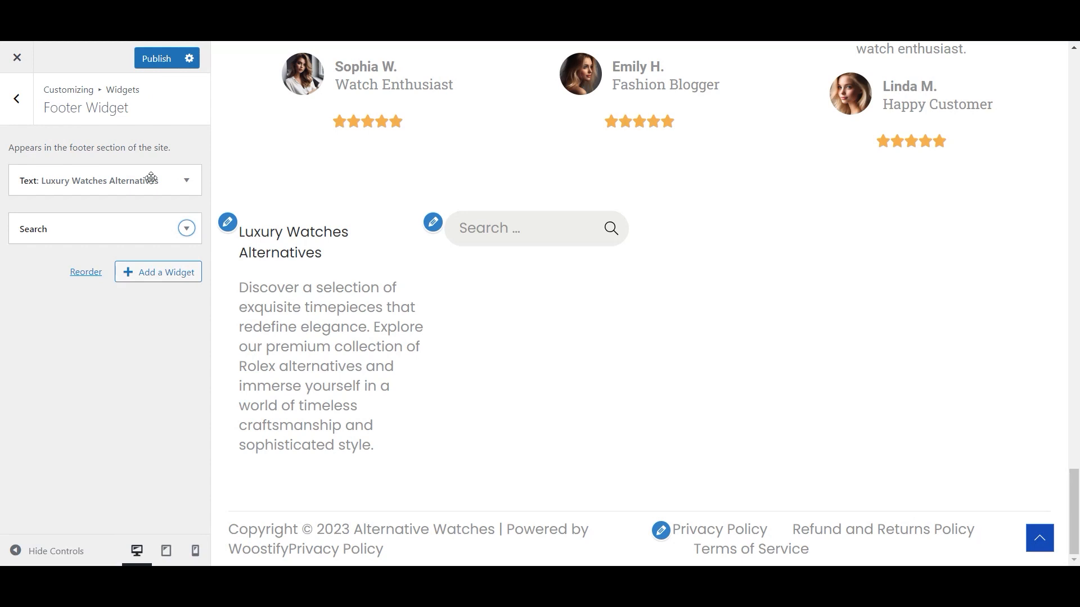
- Add a Navigation Menu widget to the footer, assign the Navigation menu to it, and leave its title empty
click(148, 272)
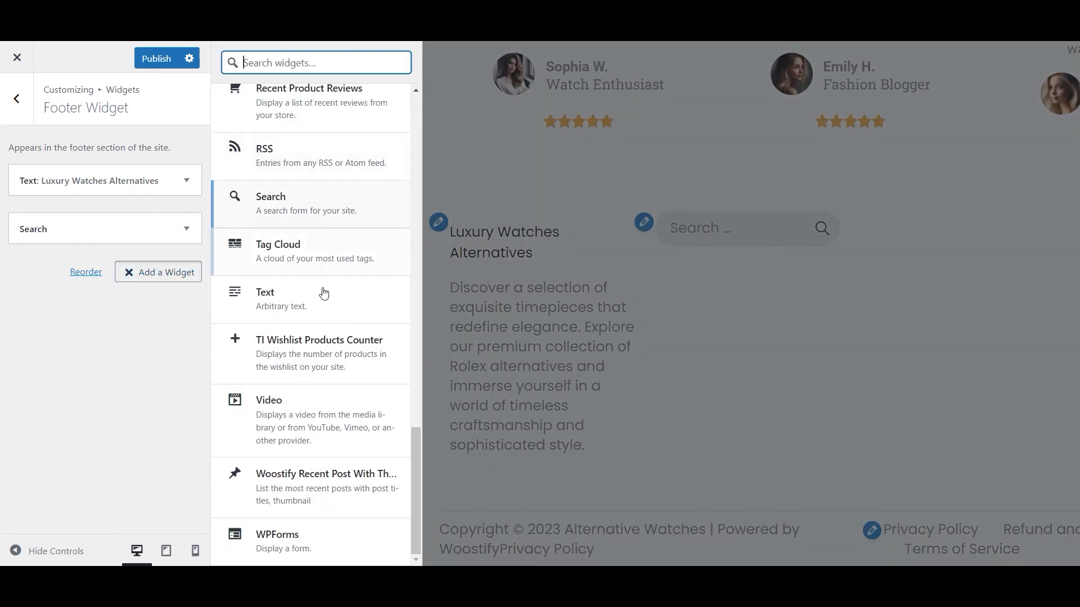
scroll(313, 436, up, 20)
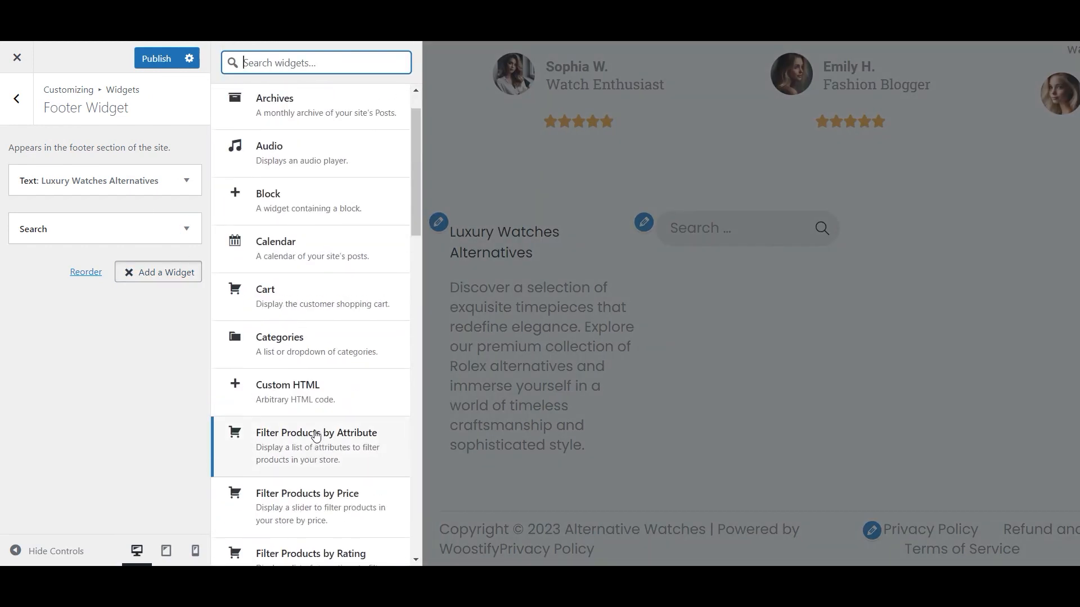
scroll(315, 430, up, 2)
text(na)
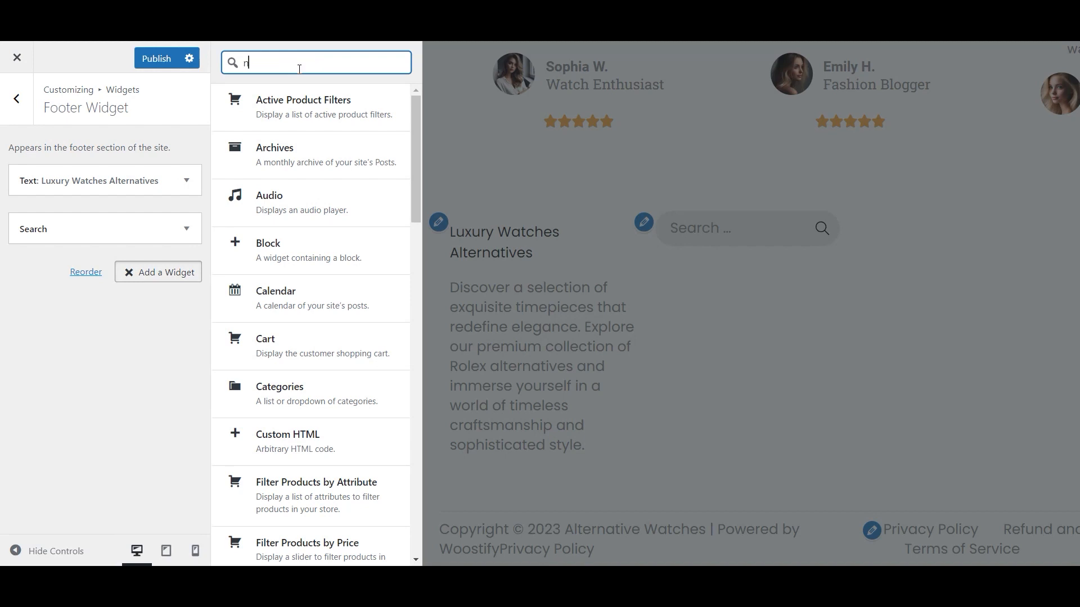
click(318, 107)
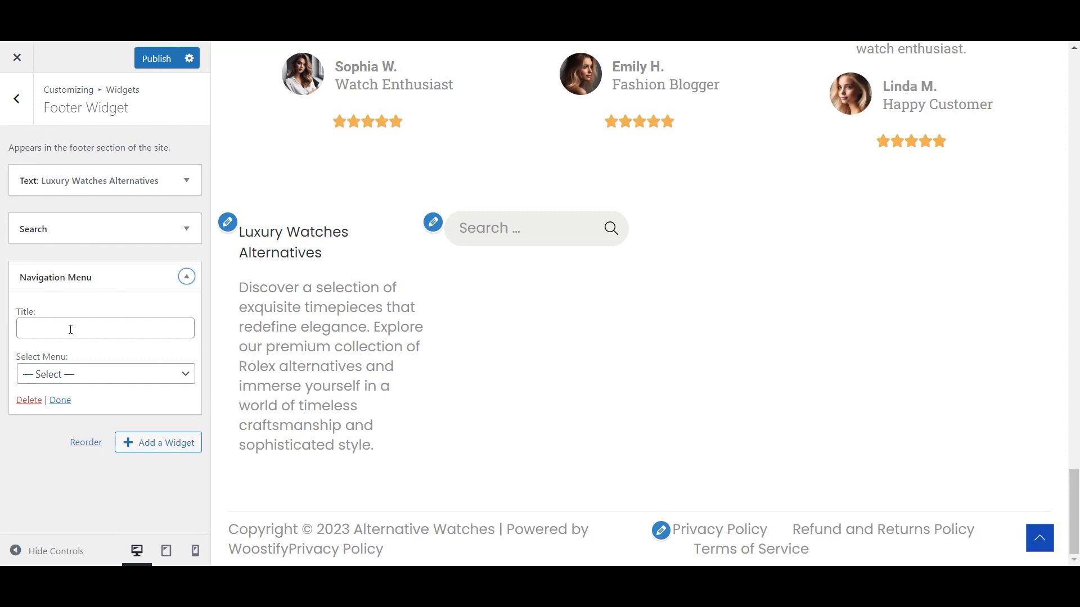
click(72, 375)
click(66, 434)
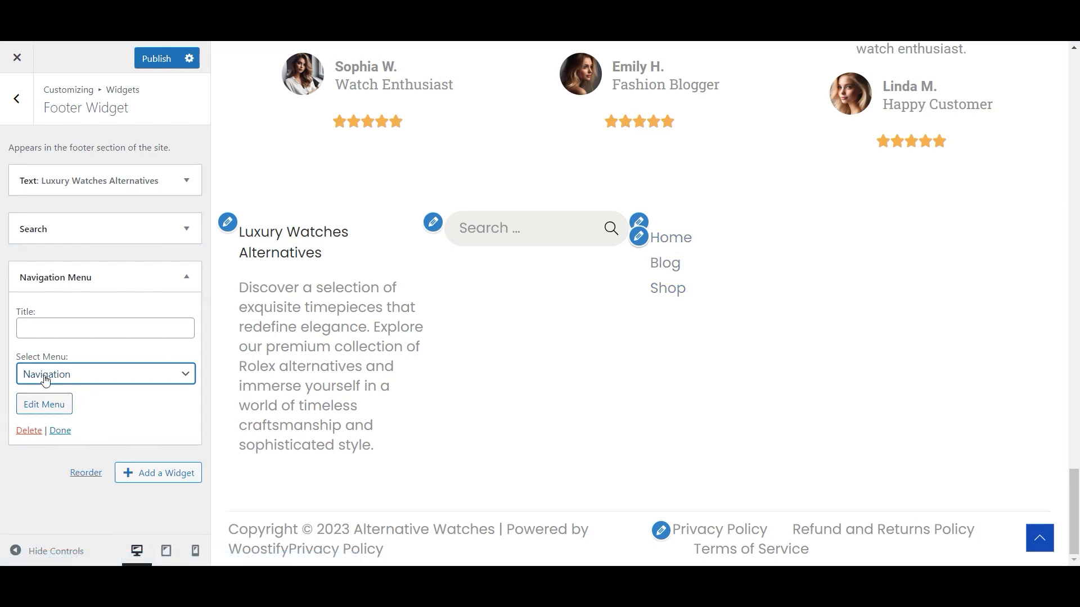
click(62, 330)
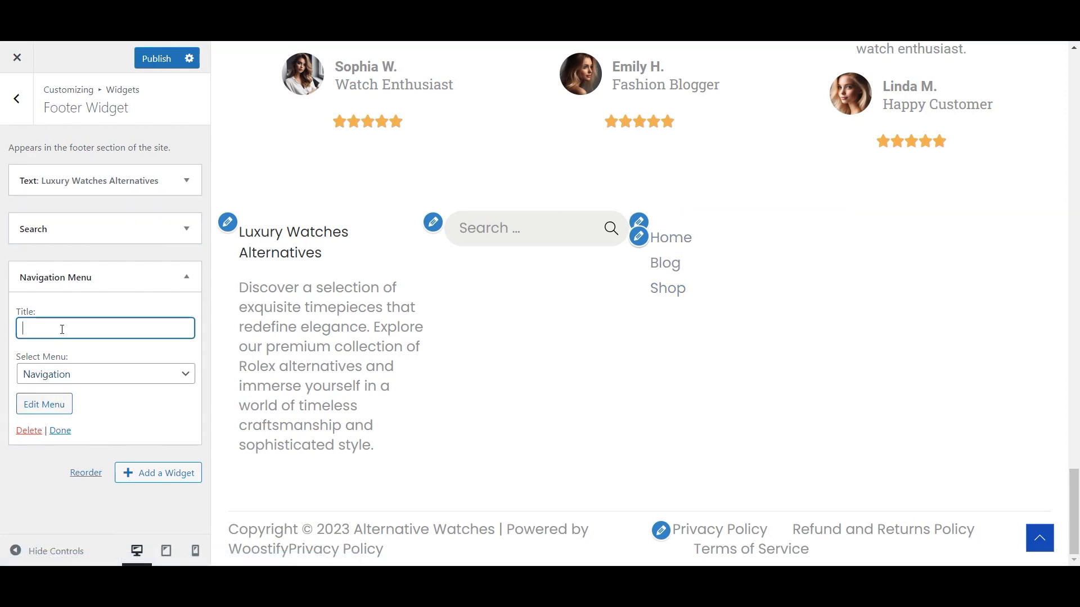
click(60, 437)
- Add a second Navigation Menu widget to the Footer Widget area and assign the Legal menu to it
click(152, 328)
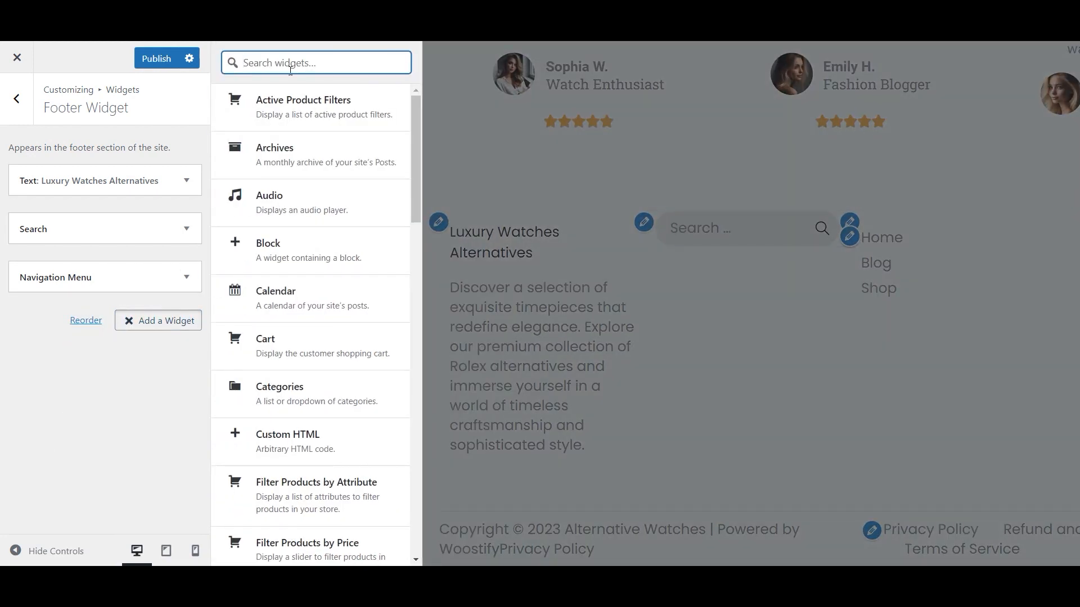
text(Legal)
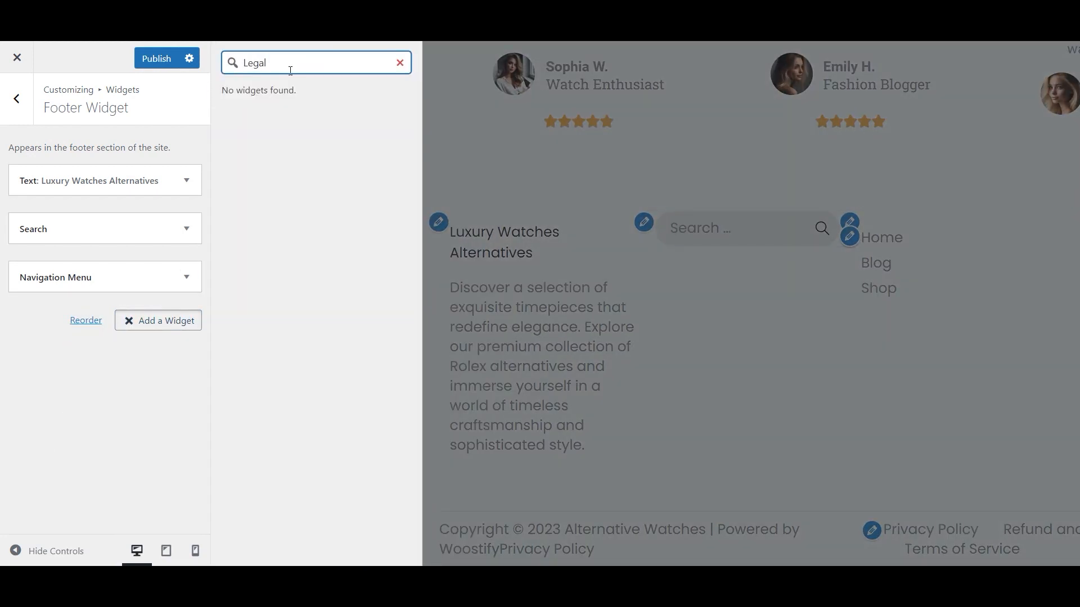
key(BackSpace)
key(BackSpace)
key(BackSpace)
key(BackSpace)
key(BackSpace)
text(menu)
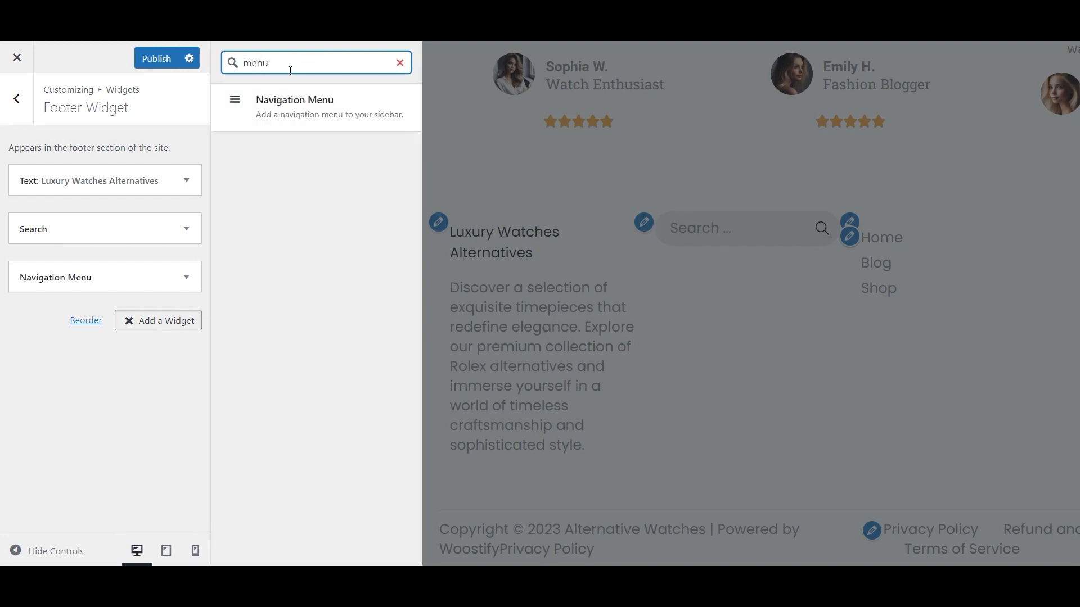
click(294, 102)
click(96, 423)
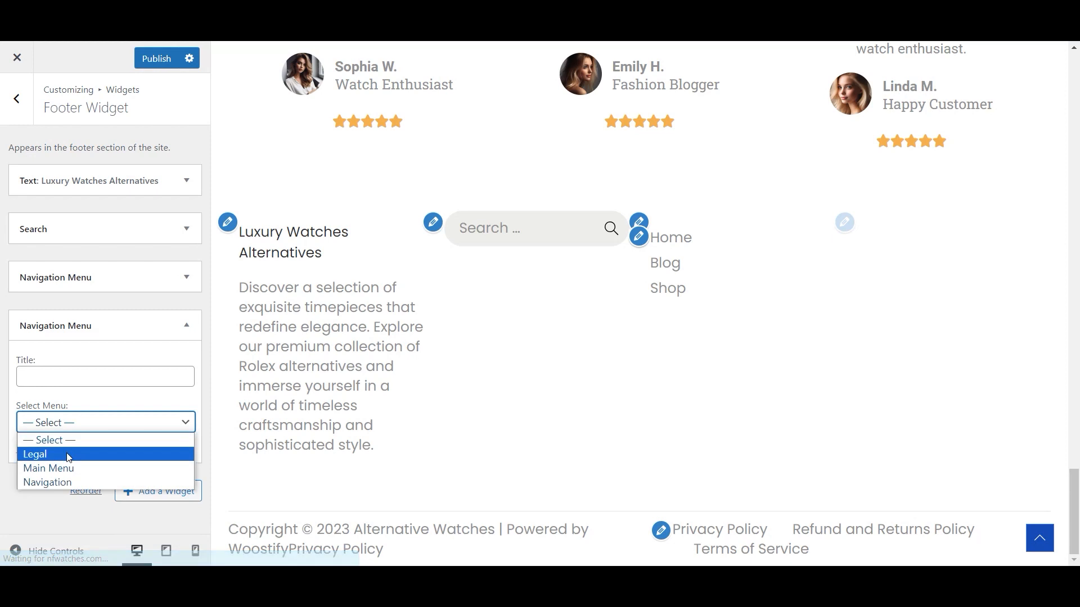
click(62, 450)
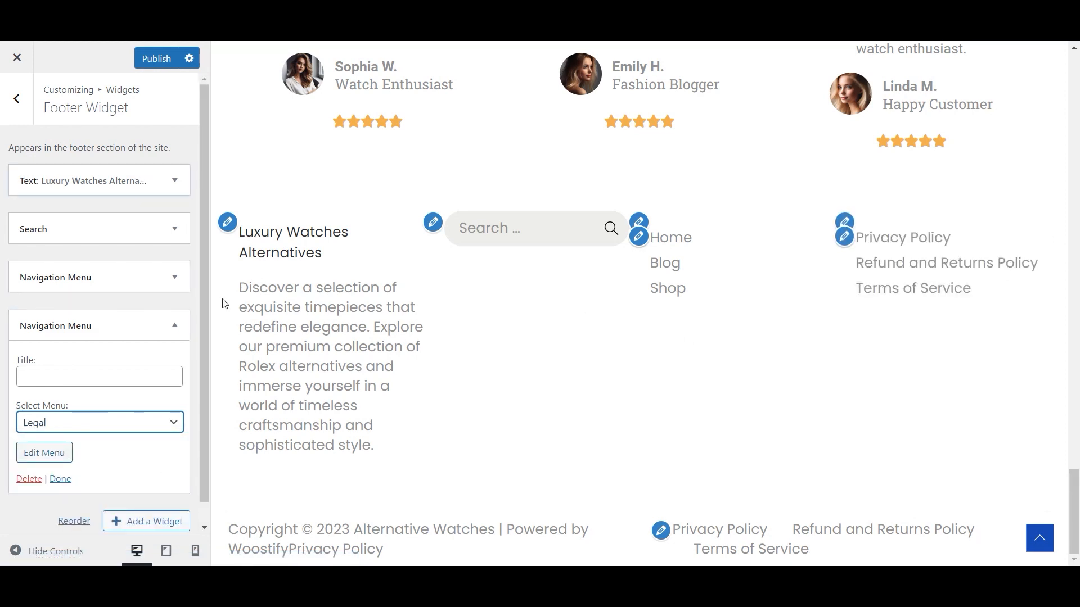
- Title the Legal menu widget "Legal" and the Navigation menu widget "Navigation"
click(96, 374)
text(Legal)
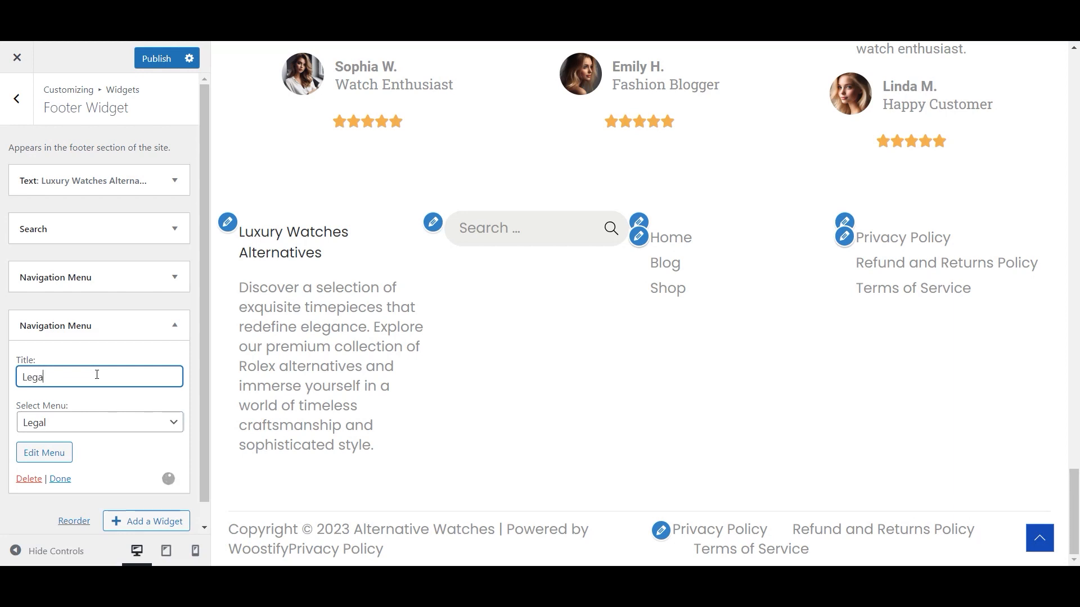
click(62, 479)
click(181, 290)
click(80, 333)
text(Na)
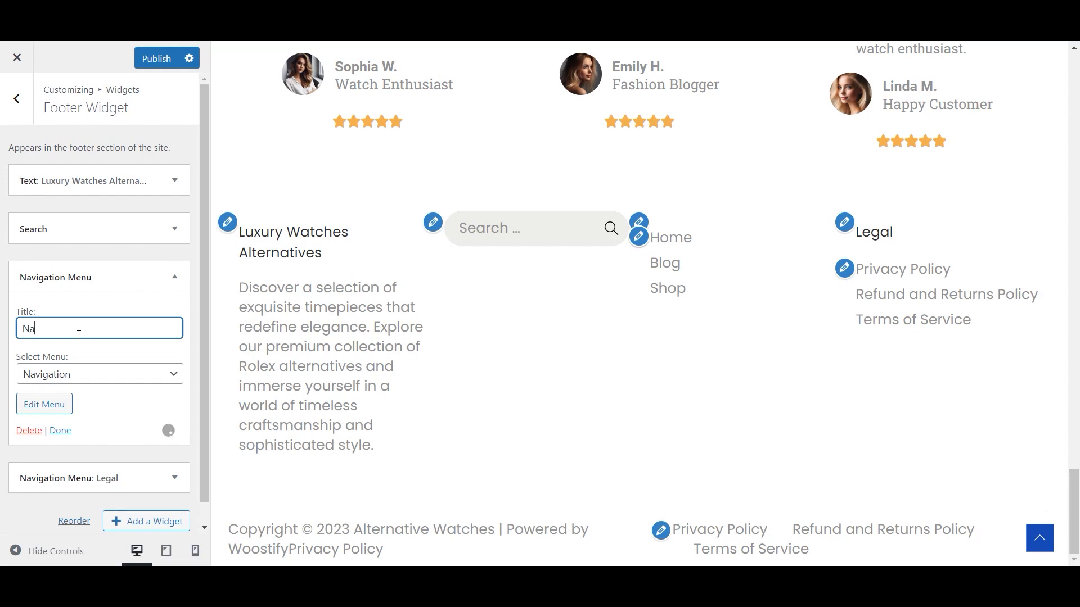
text(vigation)
click(61, 430)
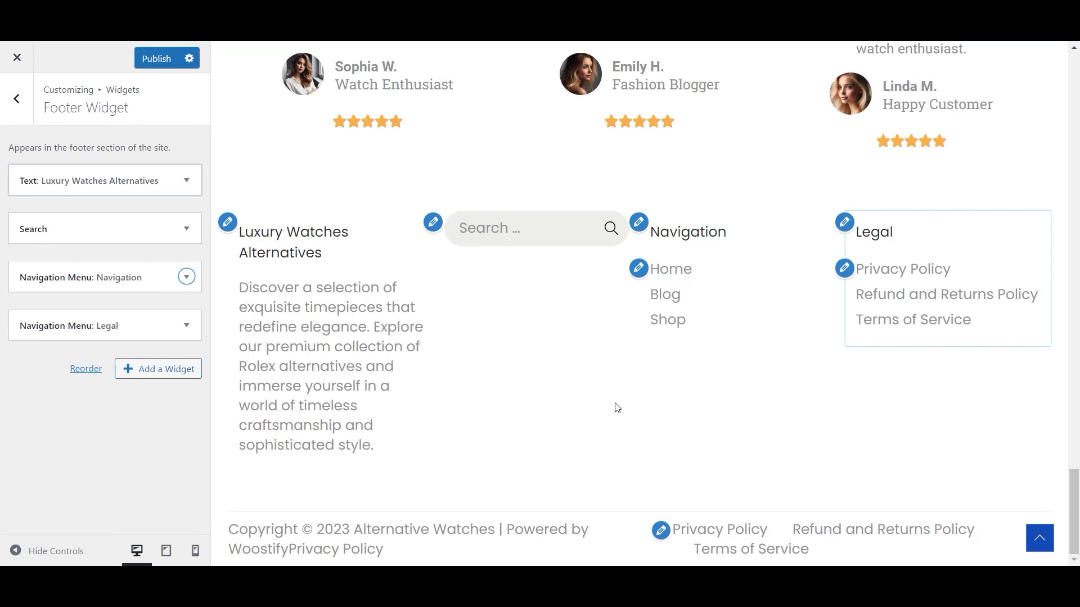
- Remove the Legal menu from the Footer Menu location and publish the changes
scroll(714, 381, up, 10)
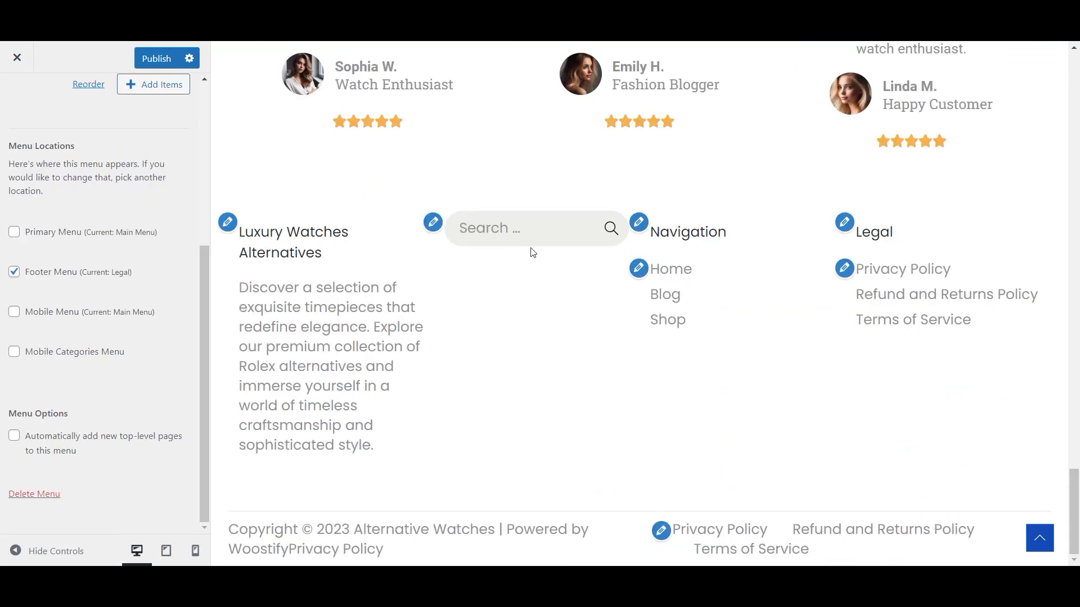
click(15, 272)
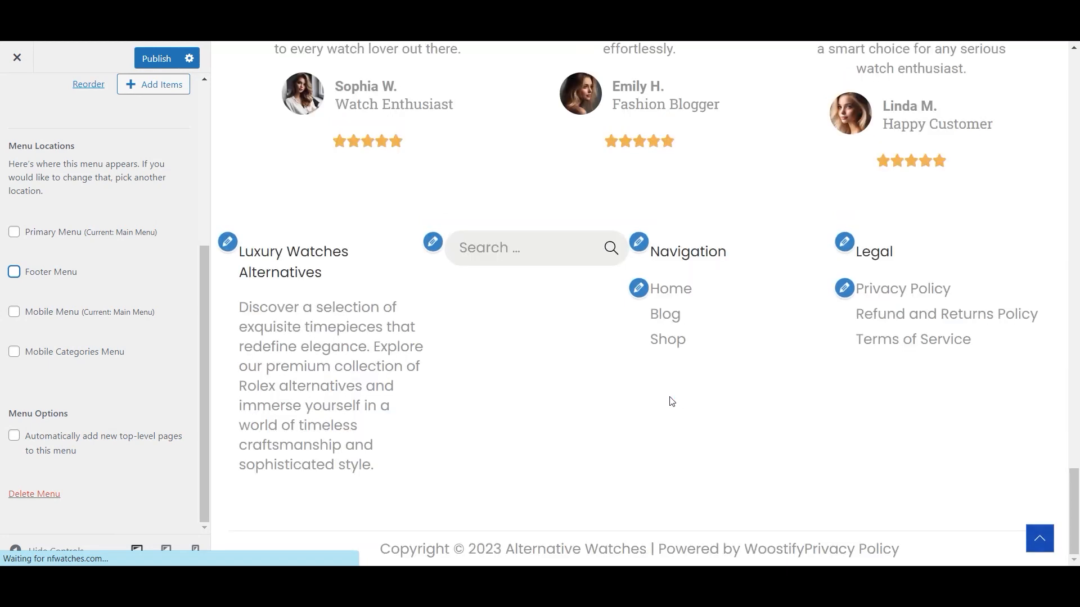
click(156, 59)
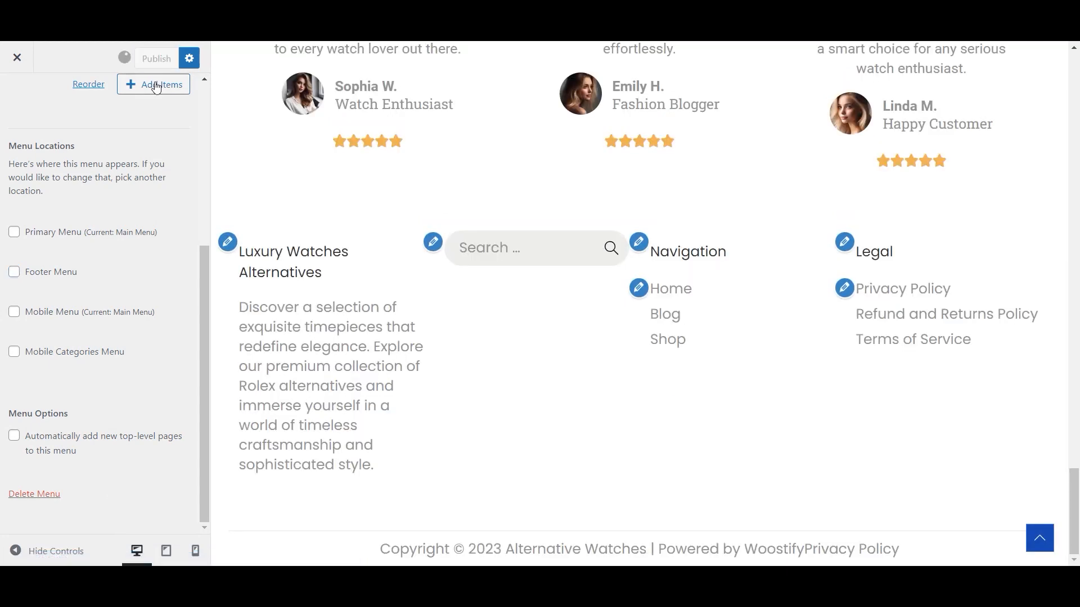
- Preview the site's footer in the tablet and mobile layouts, ending back in the desktop layout
click(161, 557)
scroll(648, 382, down, 15)
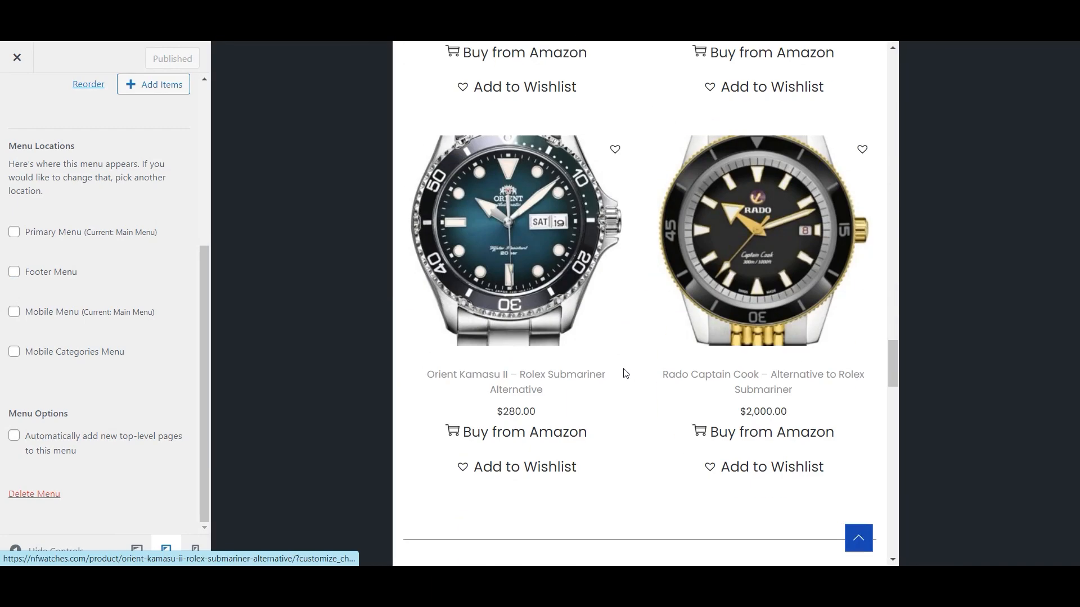
click(195, 550)
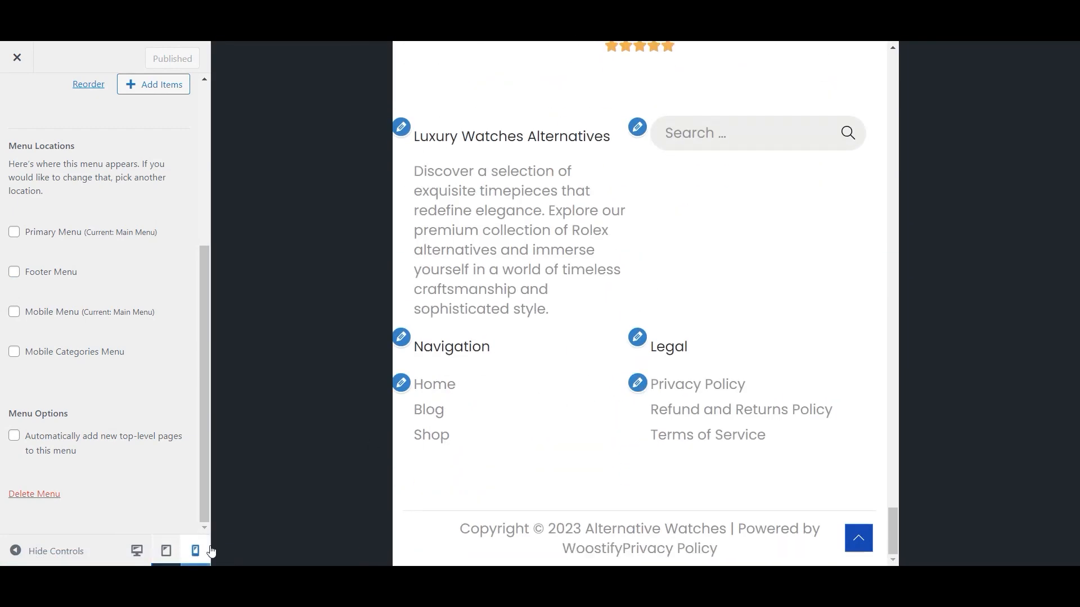
scroll(716, 354, down, 2)
scroll(714, 355, up, 15)
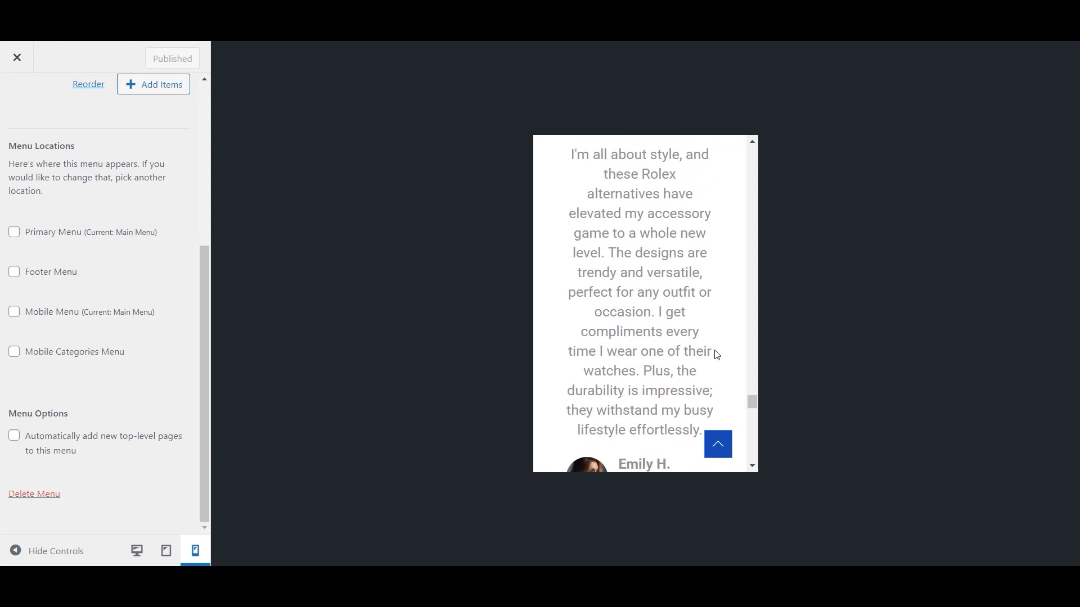
click(136, 551)
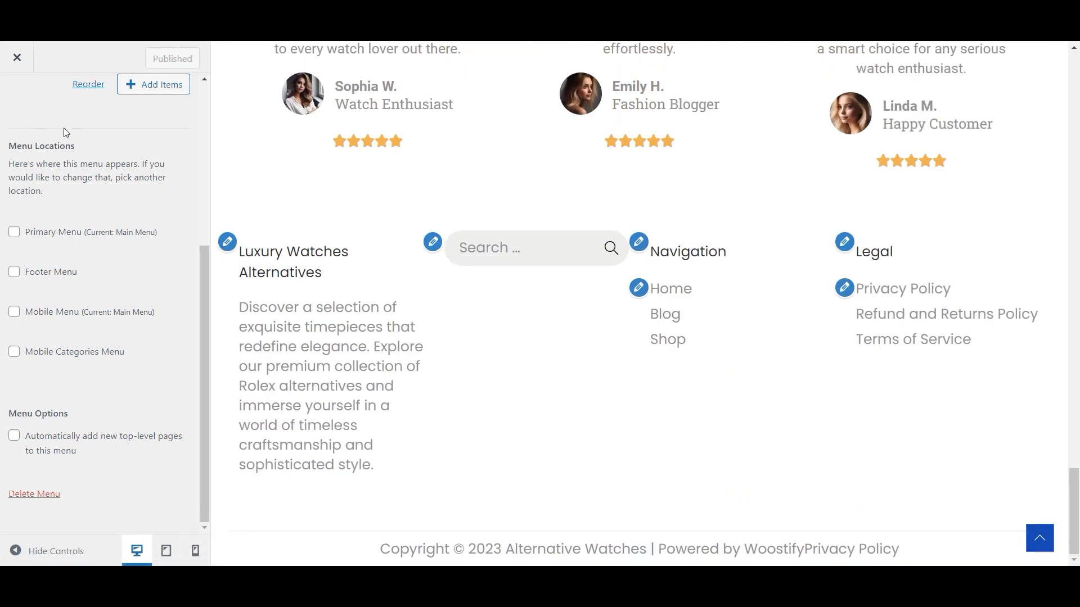
- In the Footer layout settings, delete the "Powered by" credit and the privacy policy link from the custom text
scroll(110, 117, up, 5)
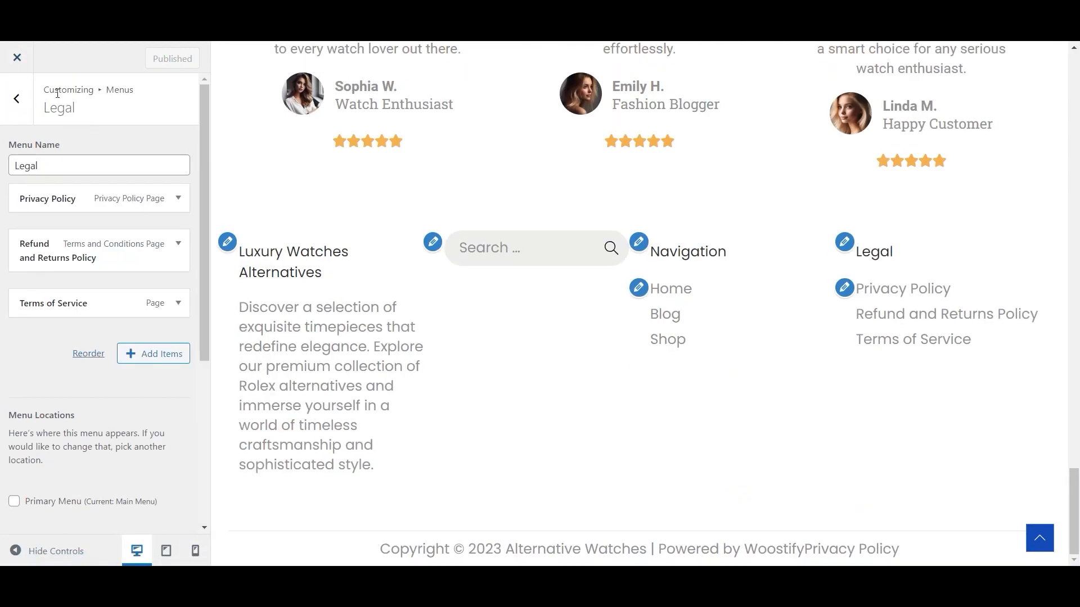
click(20, 96)
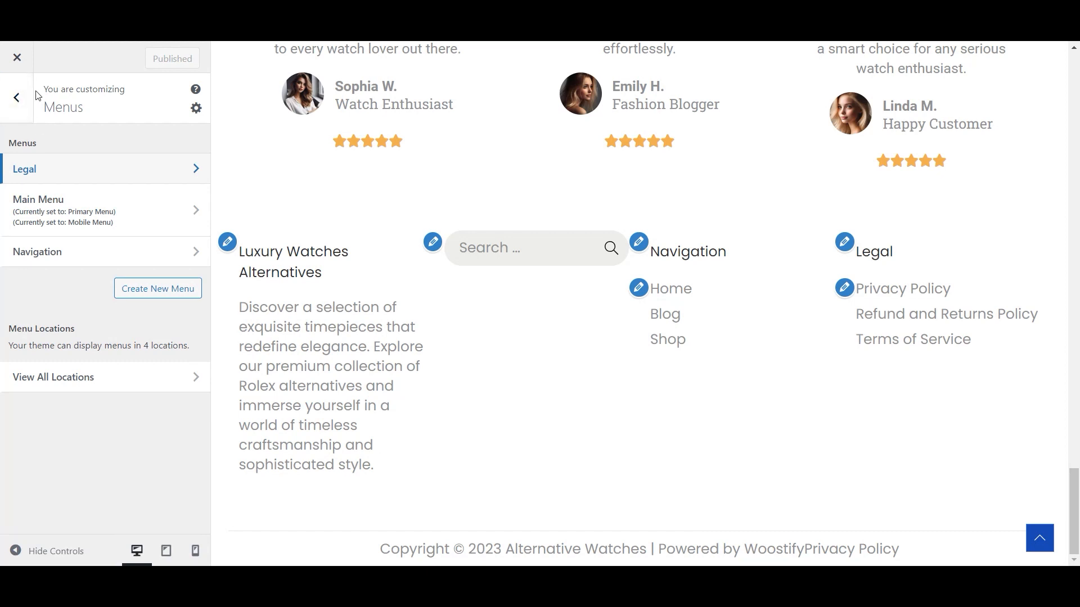
click(20, 96)
scroll(116, 325, up, 2)
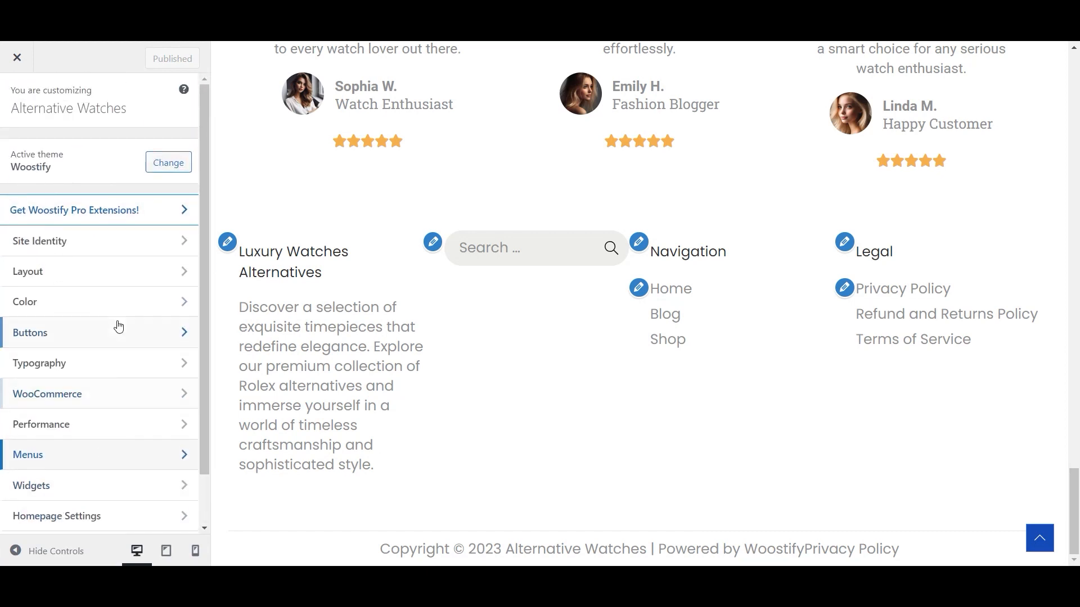
scroll(110, 236, down, 2)
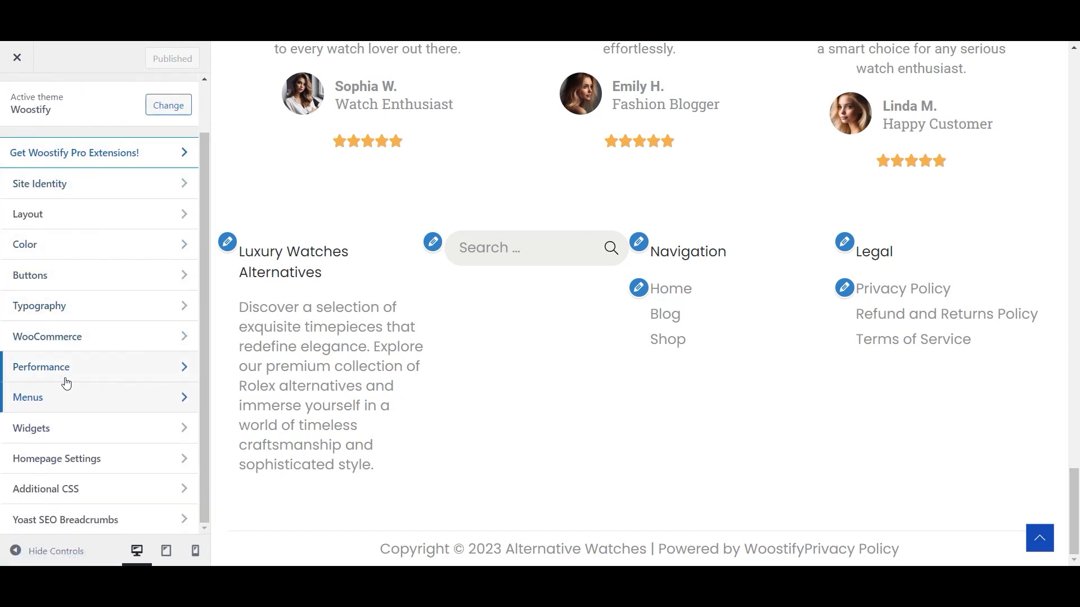
click(59, 220)
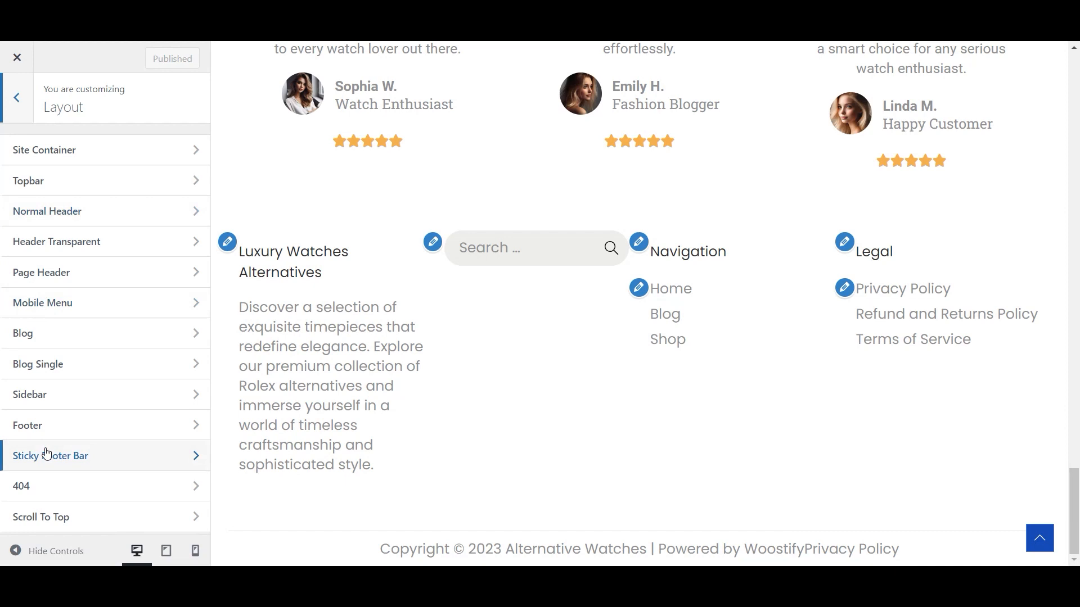
click(43, 426)
click(65, 153)
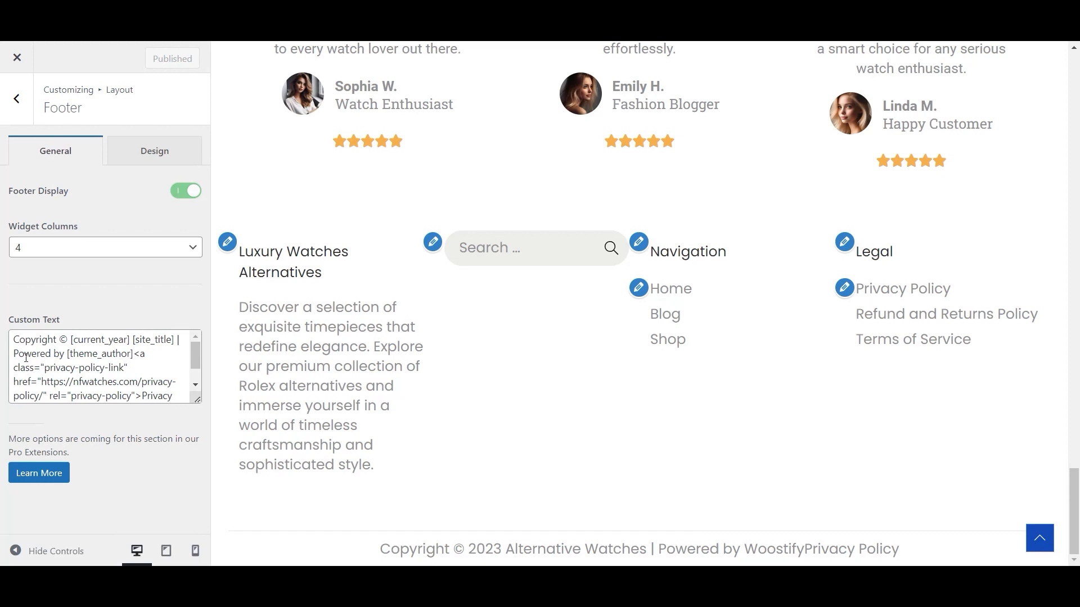
drag(20, 354, 121, 366)
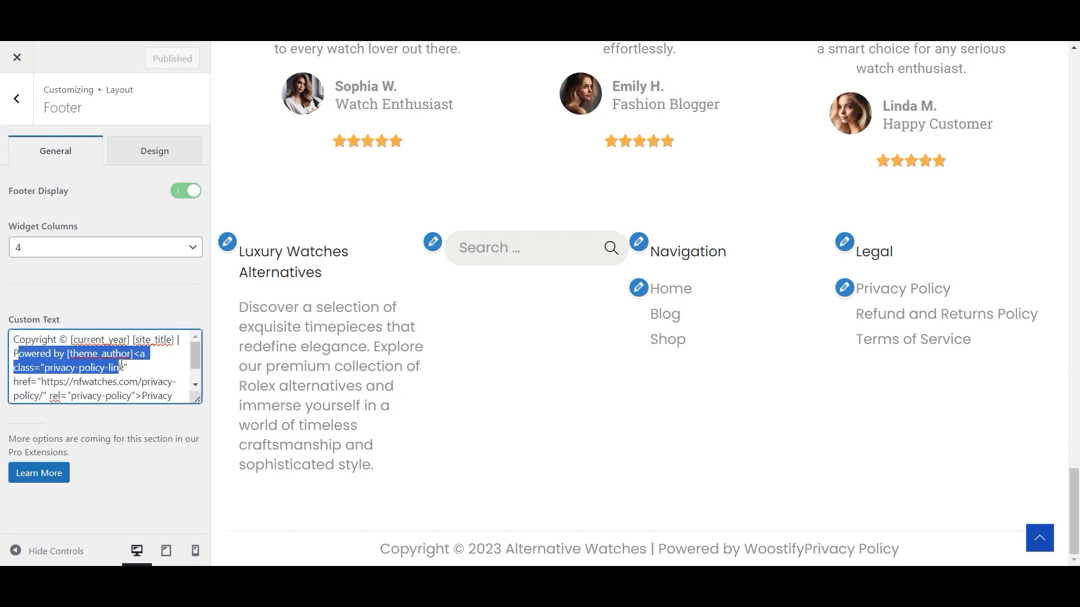
drag(14, 353, 212, 414)
key(BackSpace)
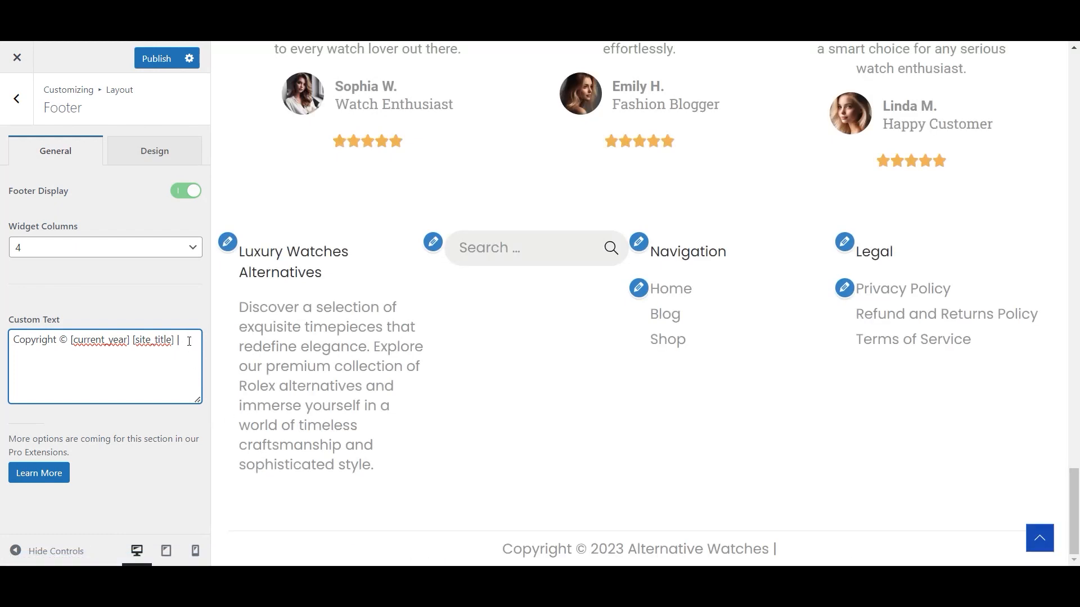
- Append "All rights Reserved." to the footer's copyright text and publish the change
text(right Reser)
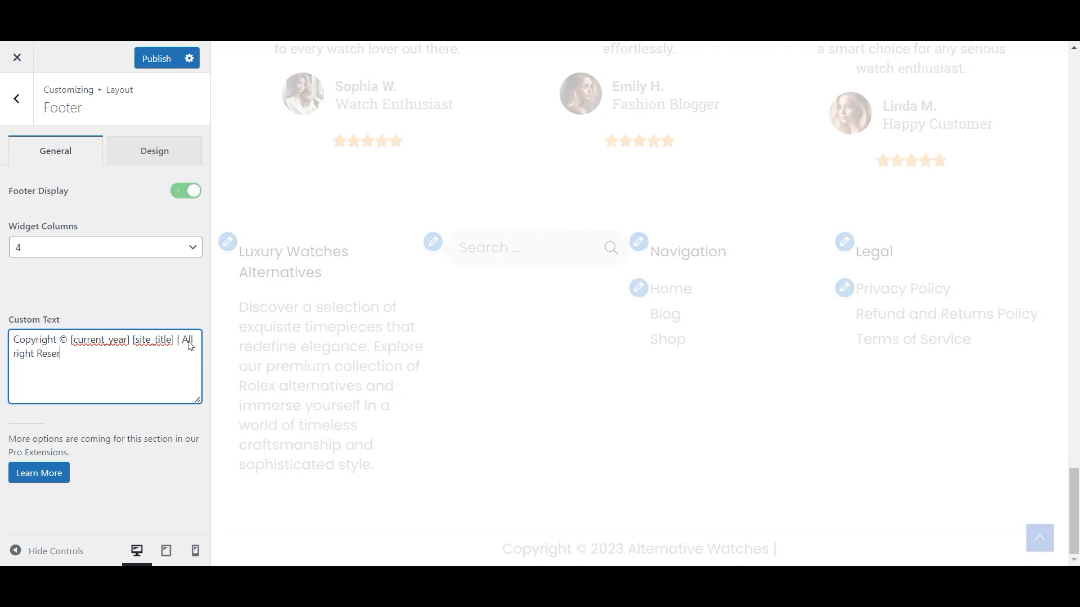
text(ved.)
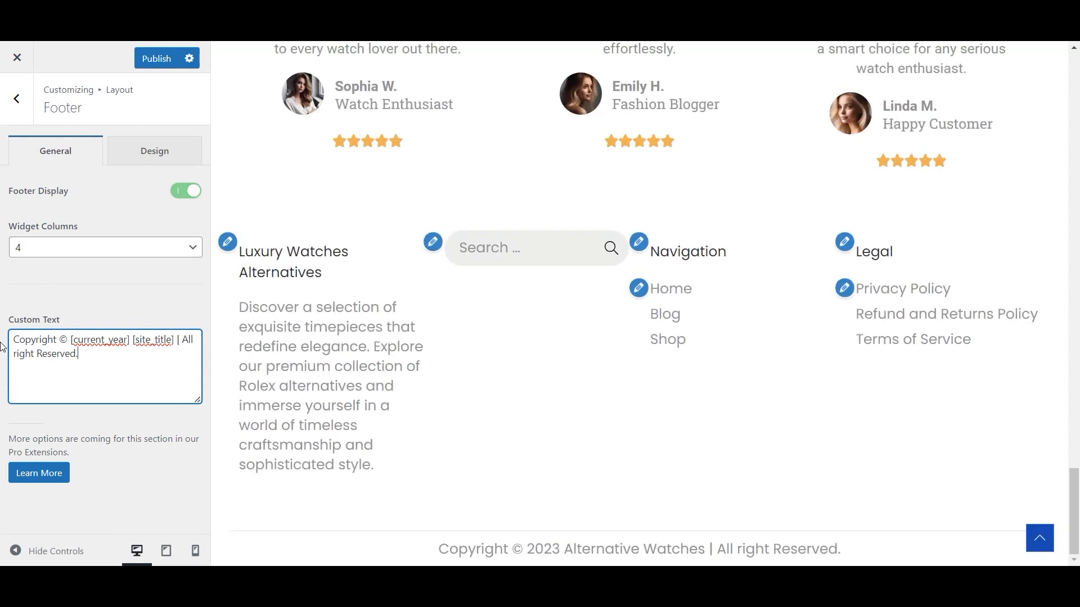
text(s)
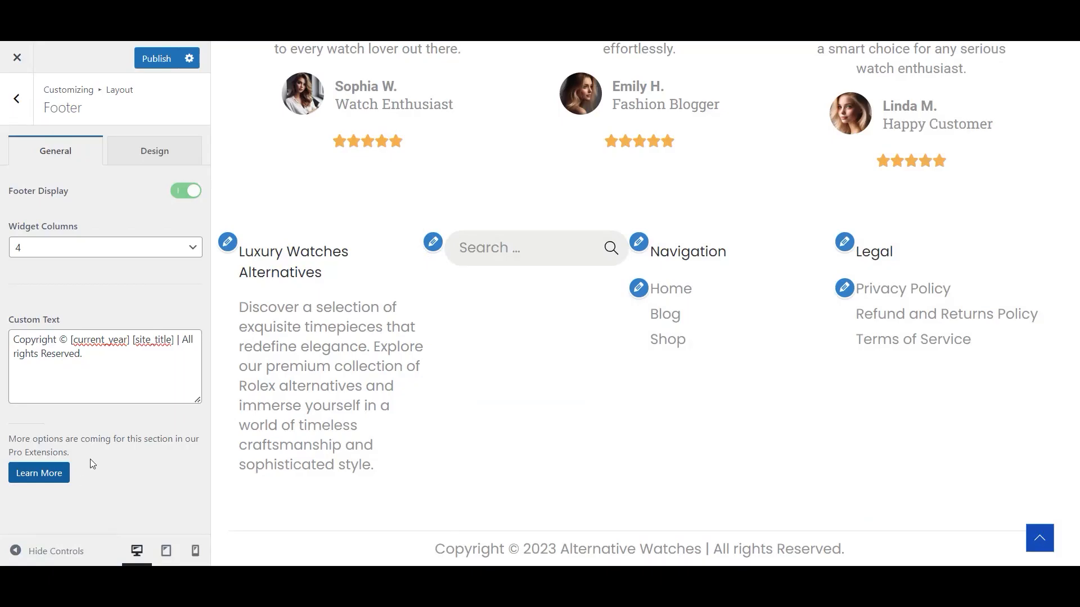
click(156, 58)
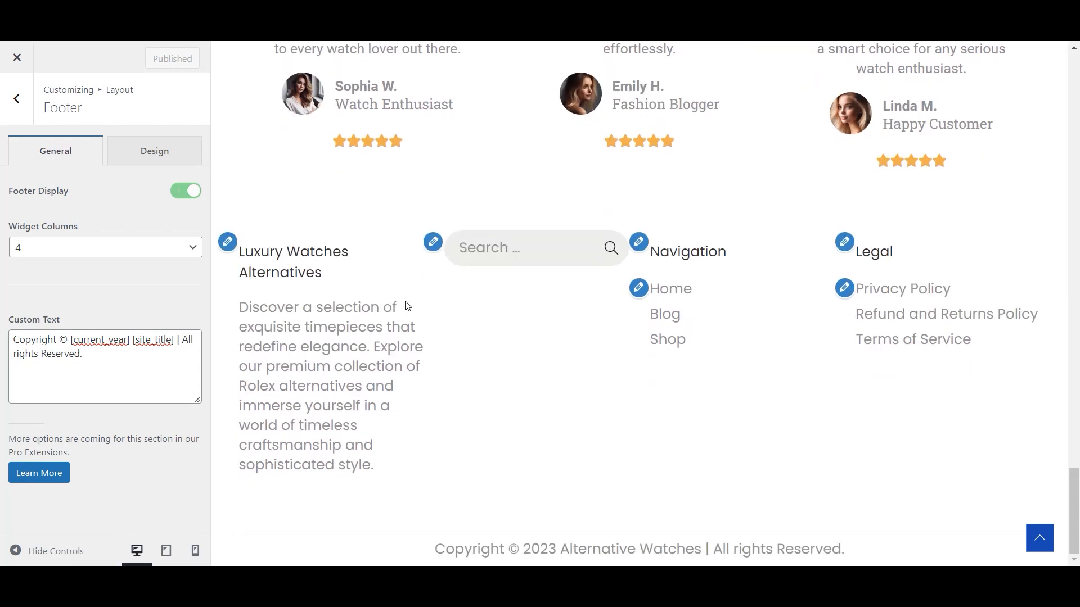
- Review the footer's design settings and how the footer fits with the rest of the page
click(149, 157)
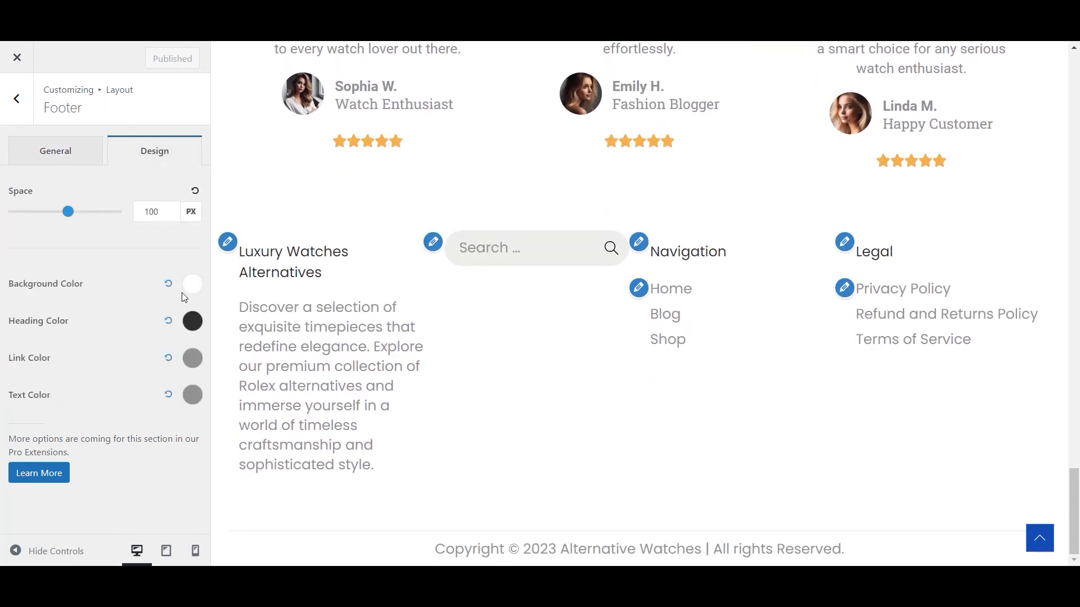
scroll(617, 458, up, 20)
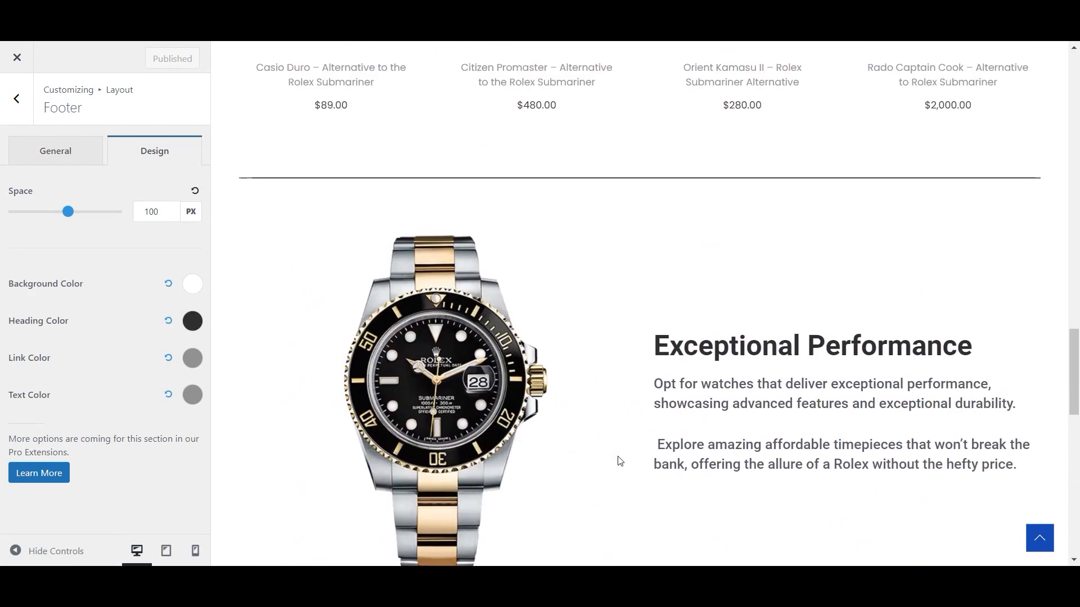
scroll(614, 459, down, 15)
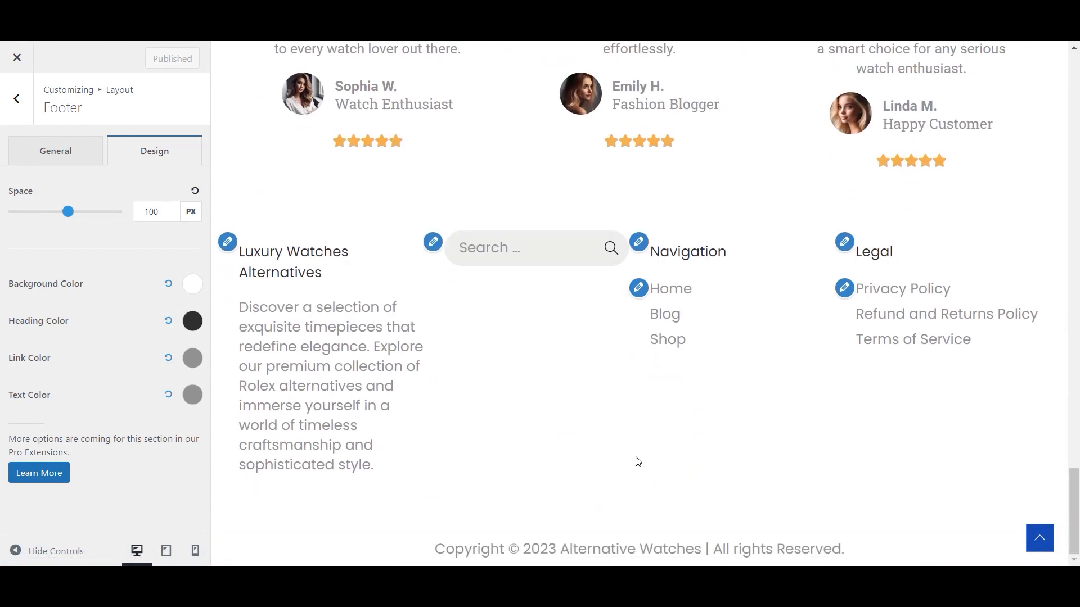
- Switch the thumbnail cropping in WooCommerce's Product Images settings to Custom
click(17, 99)
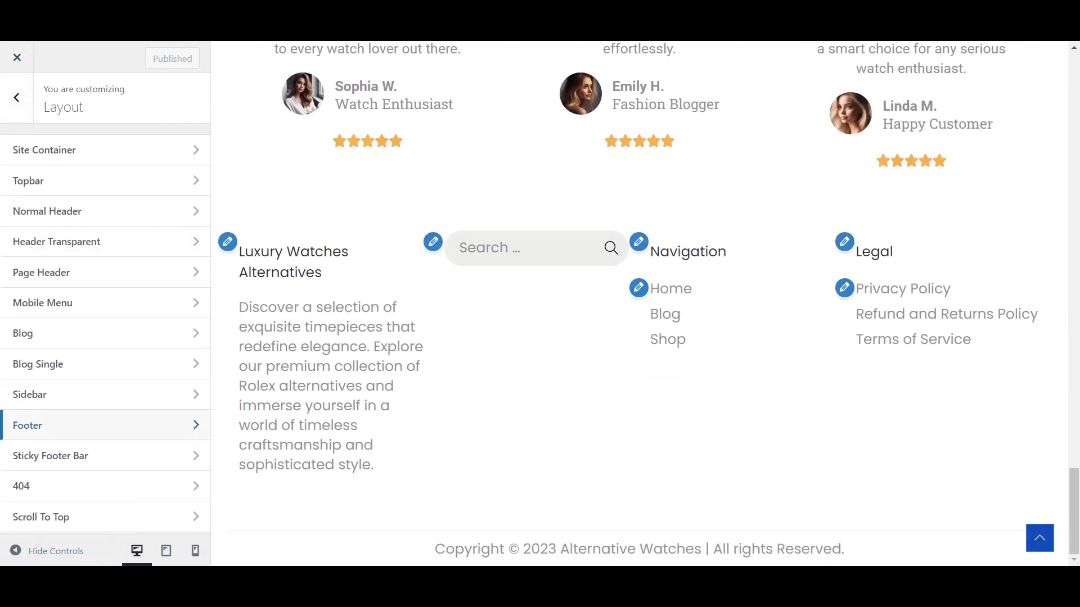
click(16, 98)
click(88, 406)
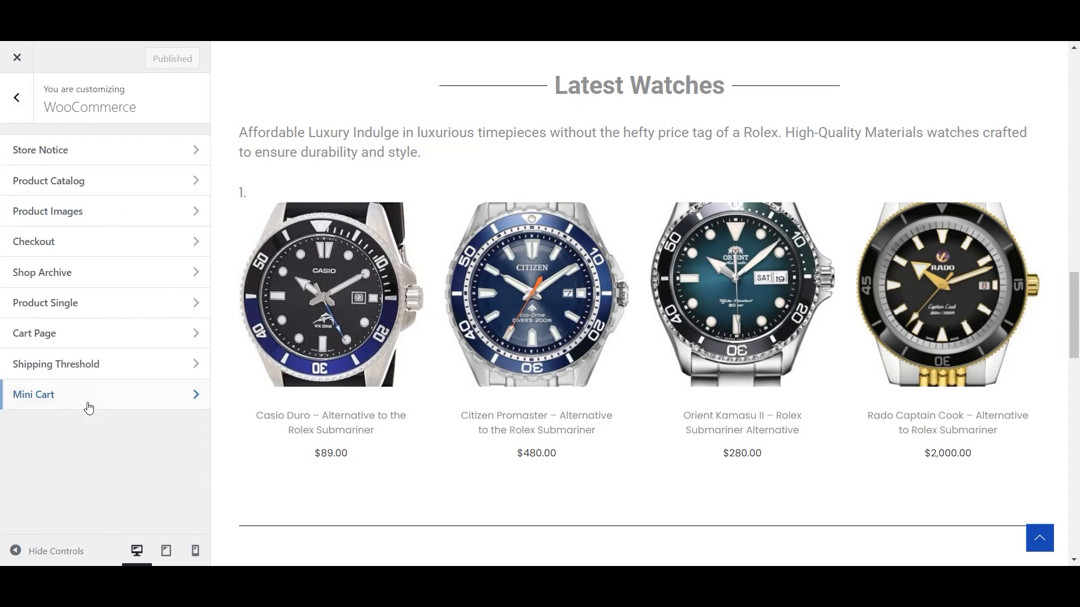
click(77, 212)
click(14, 408)
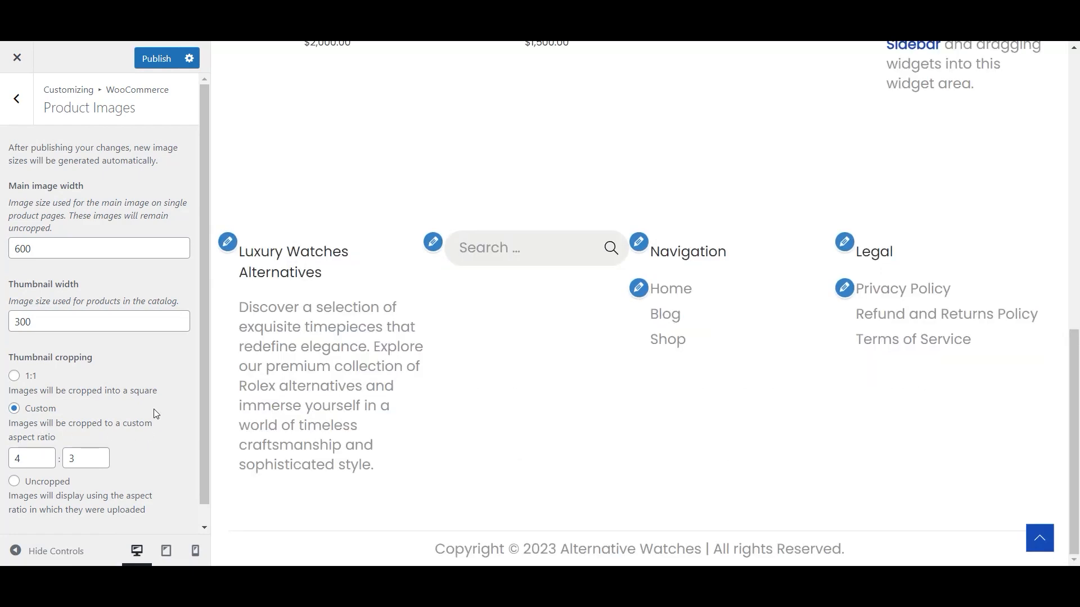
- Set the custom thumbnail cropping ratio to 3:4 and check the product images in the shop preview
drag(23, 459, 8, 461)
text(3)
key(Tab)
text(4)
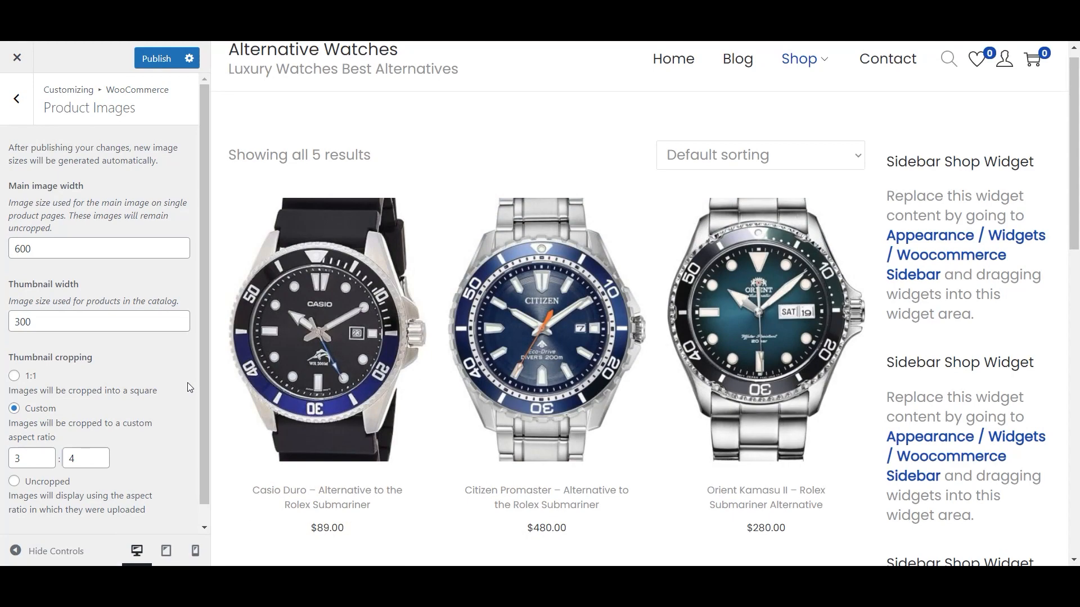
scroll(187, 382, down, 1)
scroll(612, 363, down, 3)
scroll(613, 365, down, 5)
scroll(613, 365, up, 10)
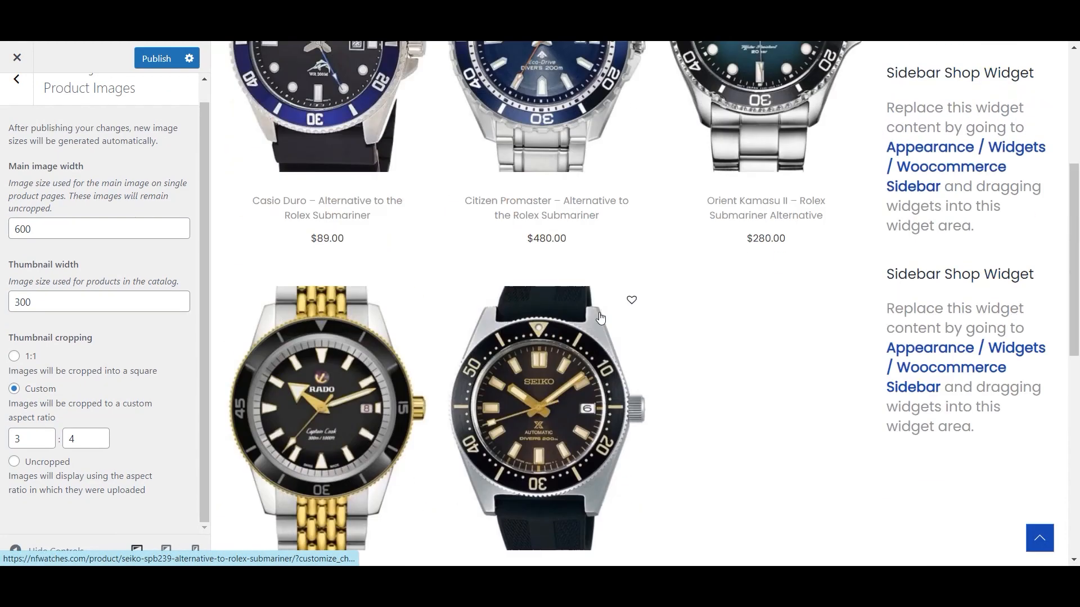
- Check the shop page in the tablet and mobile previews, return to the desktop view and publish the thumbnail cropping change
click(176, 554)
scroll(590, 302, down, 10)
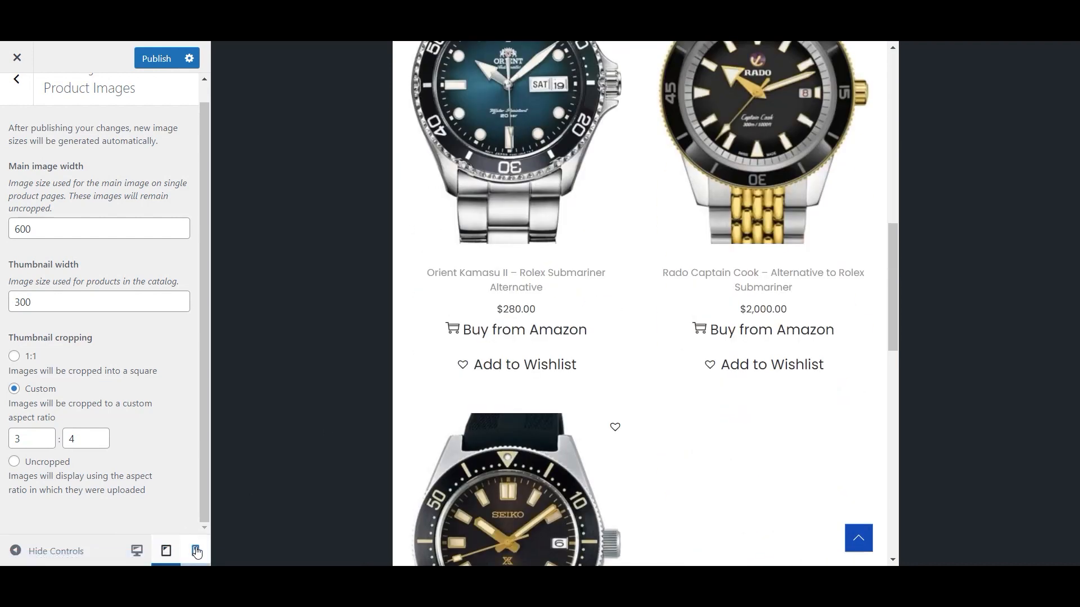
click(196, 551)
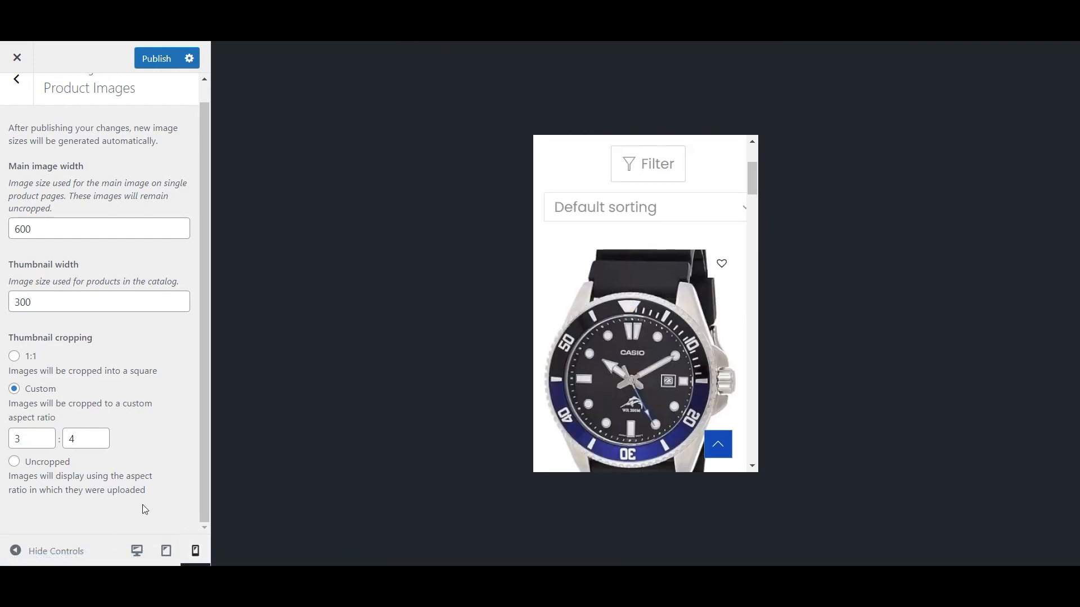
click(137, 551)
click(156, 56)
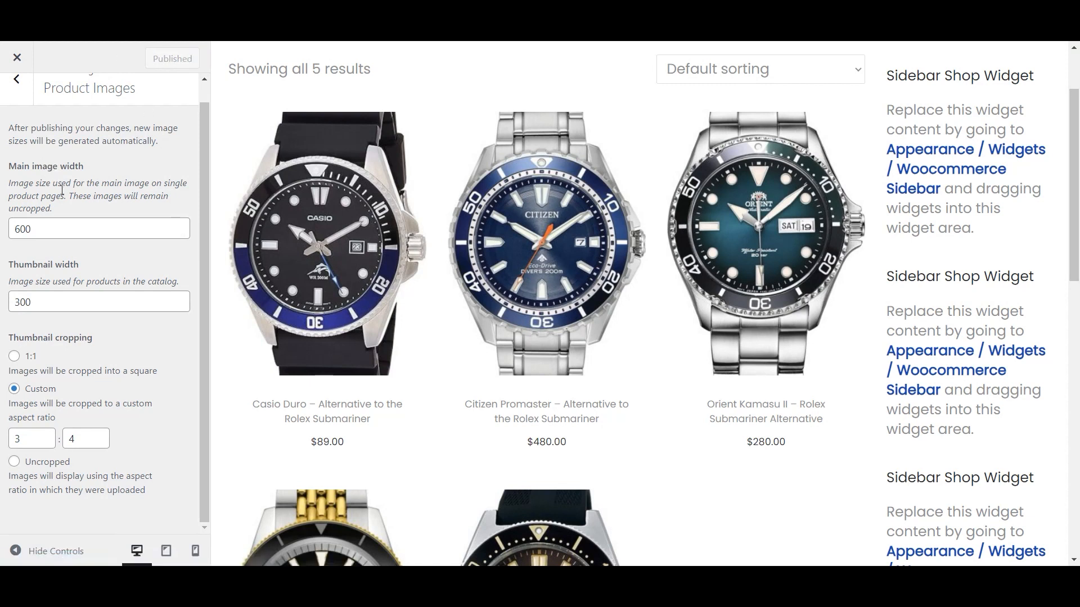
- Open the Layout section's Sidebar settings and examine the sidebar options for pages and the blog list
scroll(52, 225, up, 1)
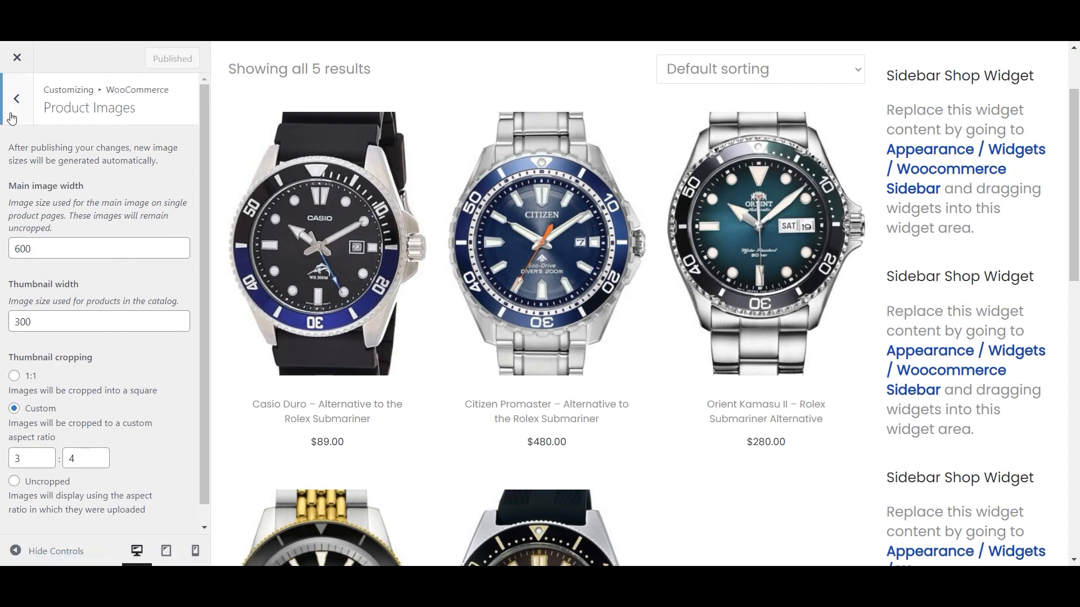
click(11, 119)
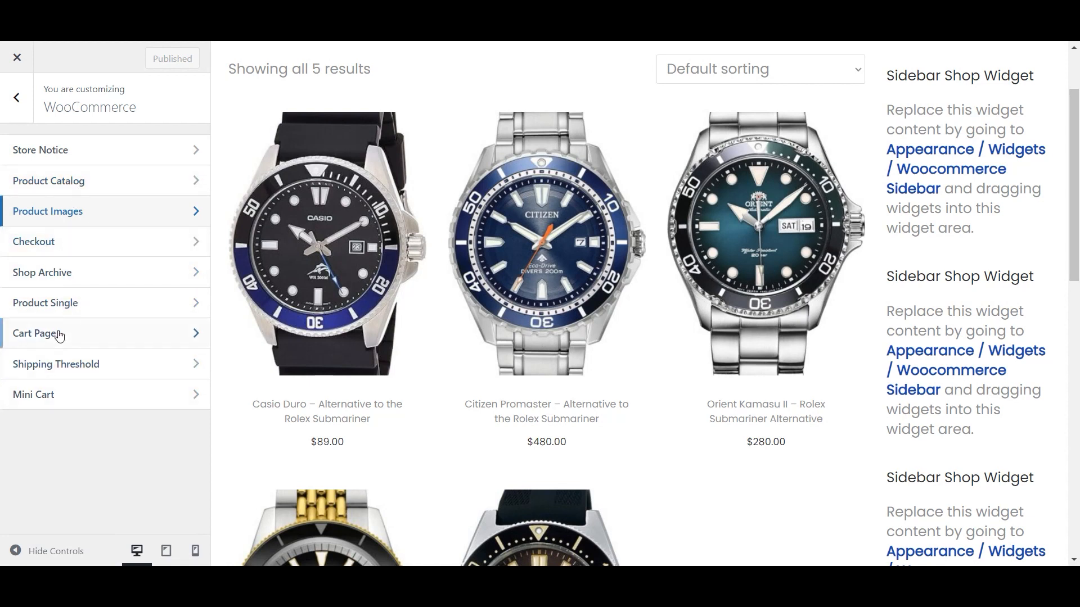
click(17, 101)
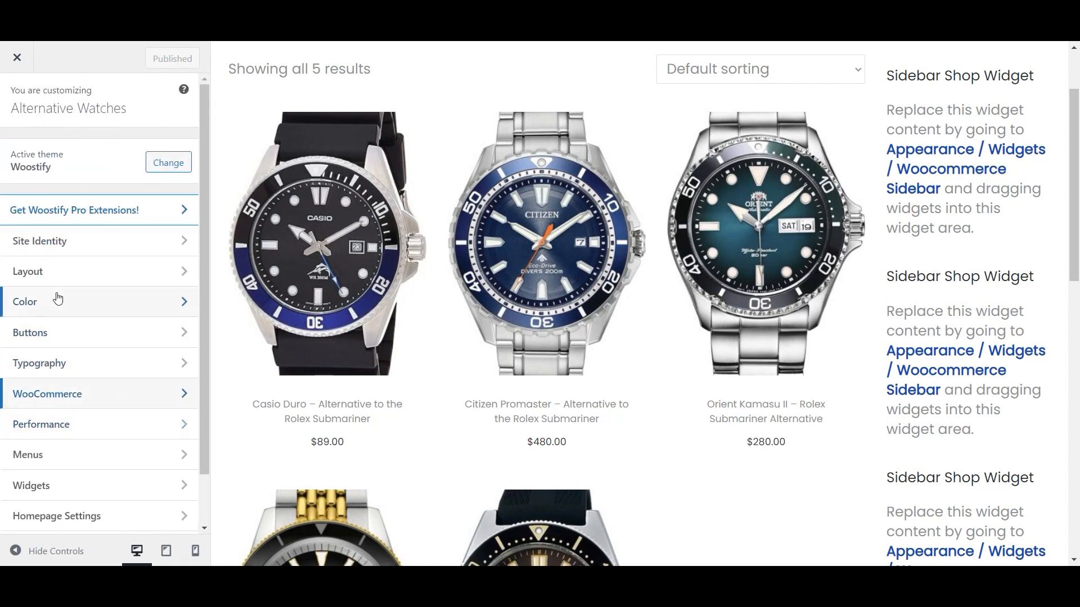
scroll(73, 295, down, 1)
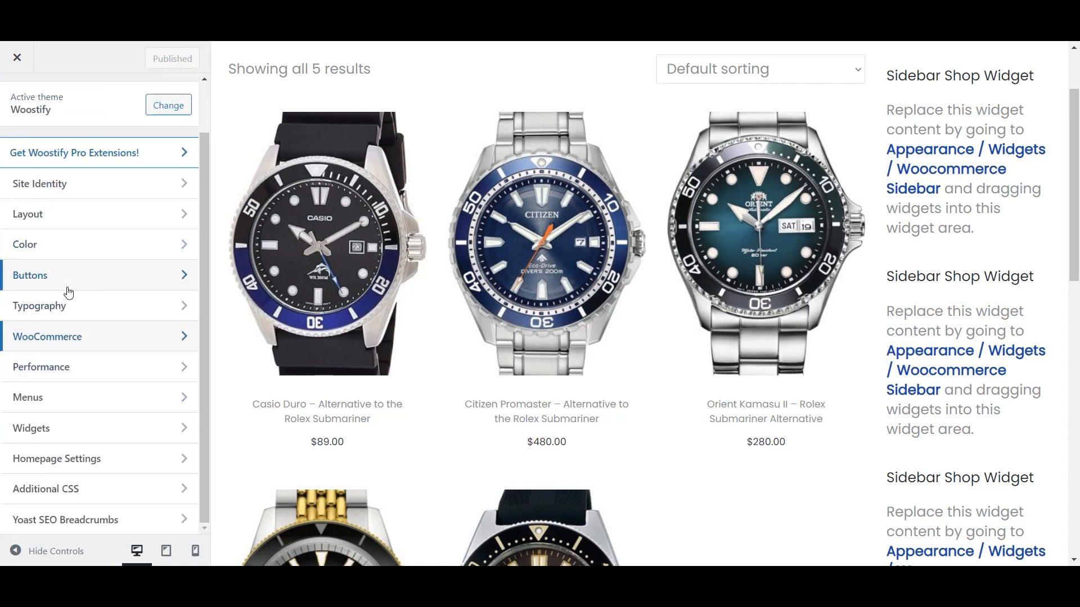
click(23, 213)
click(47, 394)
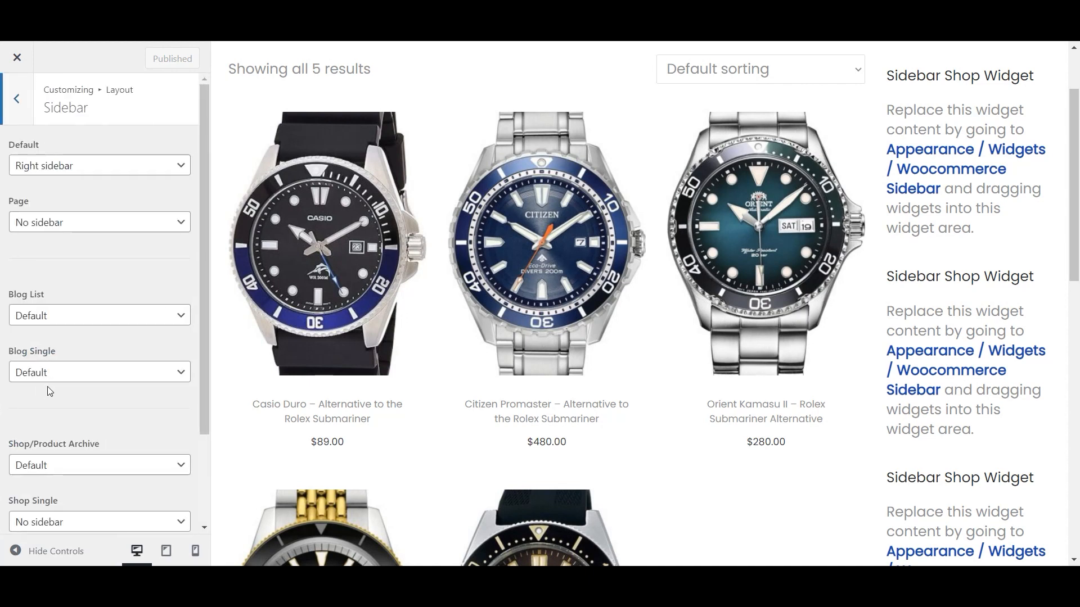
click(78, 221)
click(92, 201)
click(71, 315)
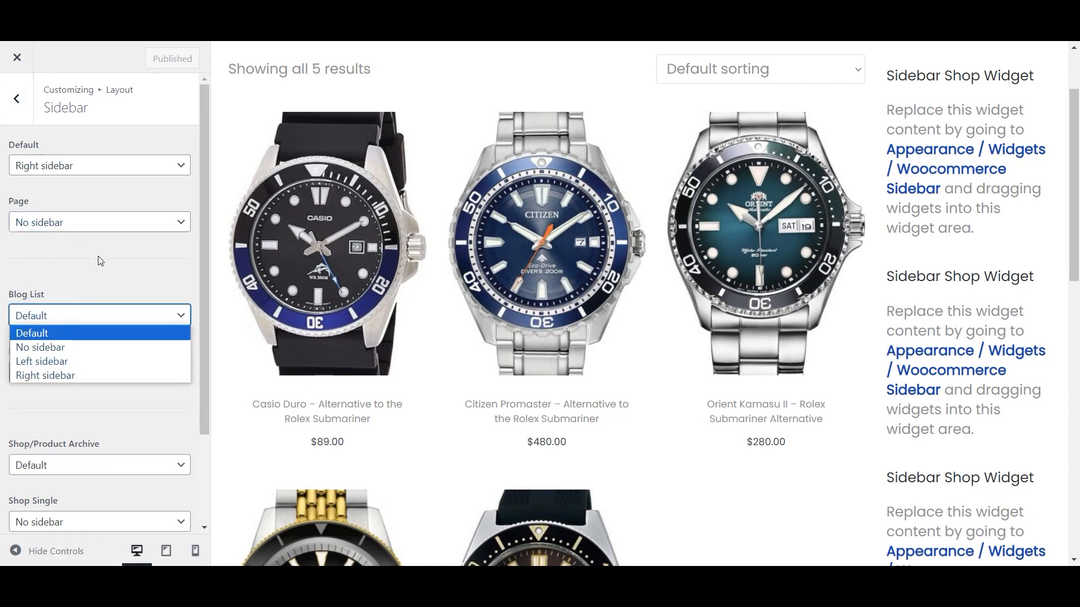
click(97, 255)
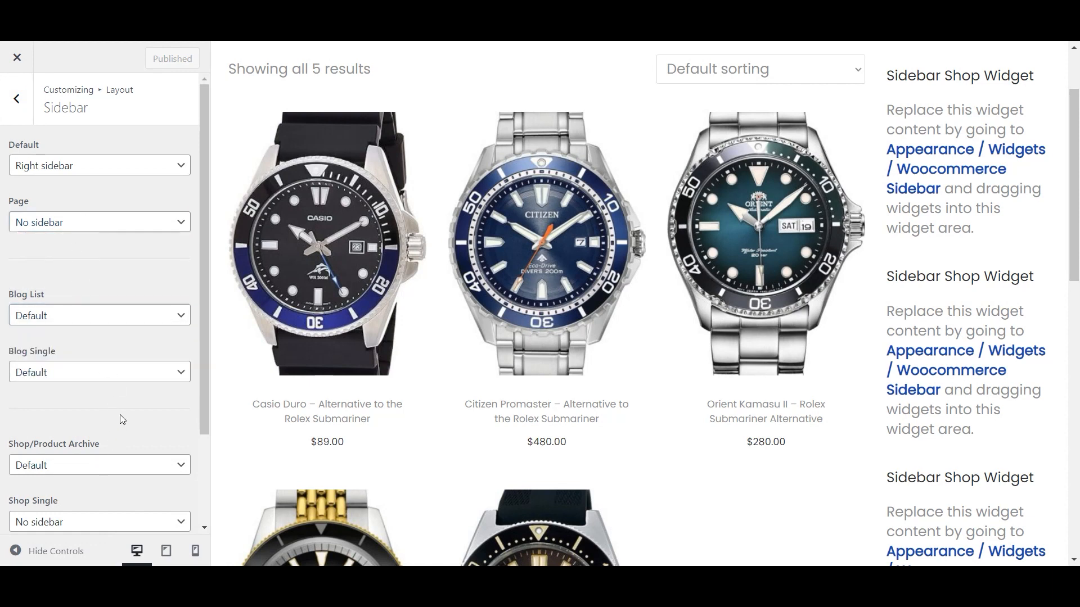
- Compare the sidebar widgets in the shop preview with the remaining sidebar settings, including the Blog Single options
scroll(120, 413, down, 2)
scroll(120, 413, up, 2)
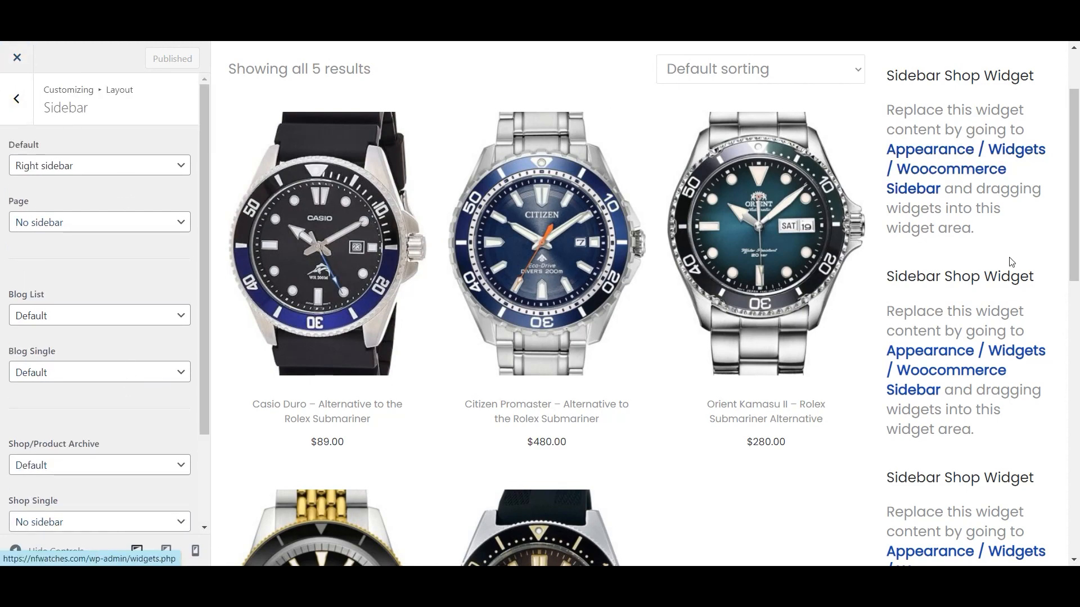
scroll(1007, 260, down, 5)
scroll(1007, 260, up, 7)
scroll(157, 274, down, 1)
scroll(157, 274, down, 1)
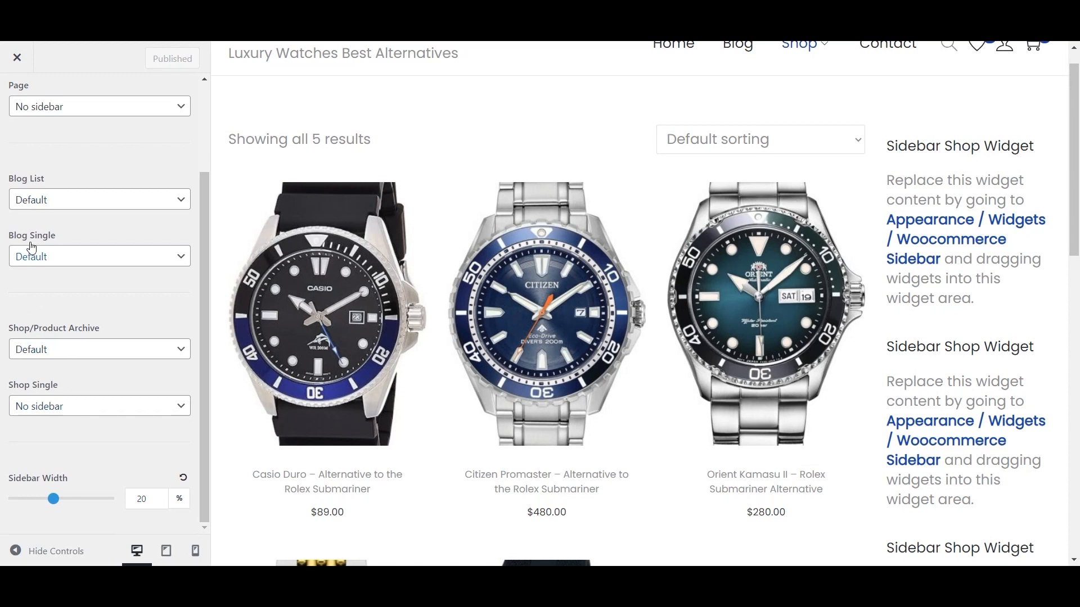
click(38, 266)
click(81, 238)
scroll(62, 181, up, 2)
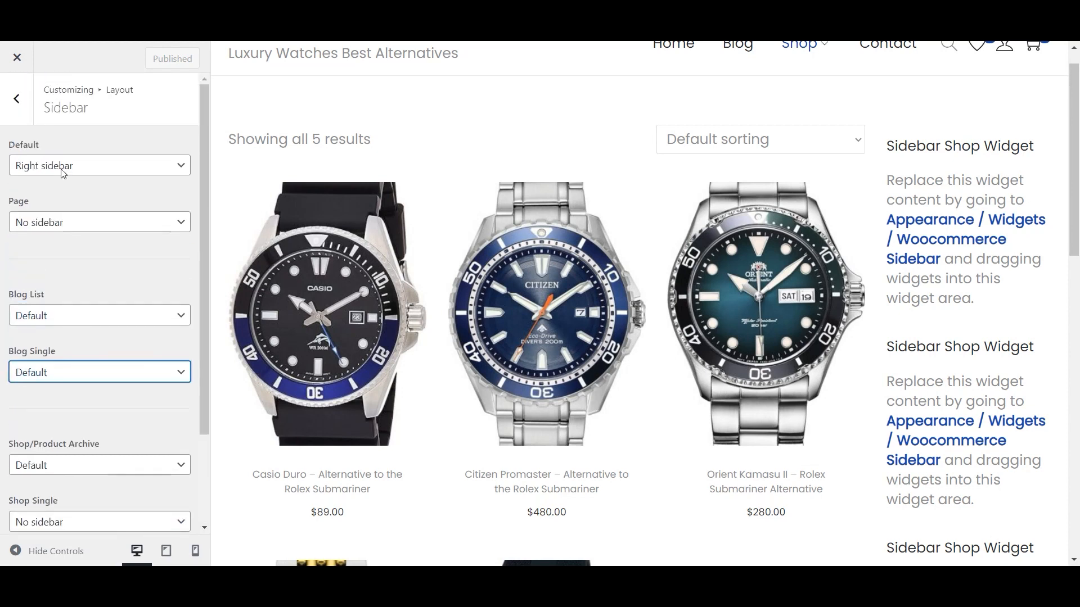
- Add a Search widget without a title to the Woocommerce Sidebar widget area
click(18, 106)
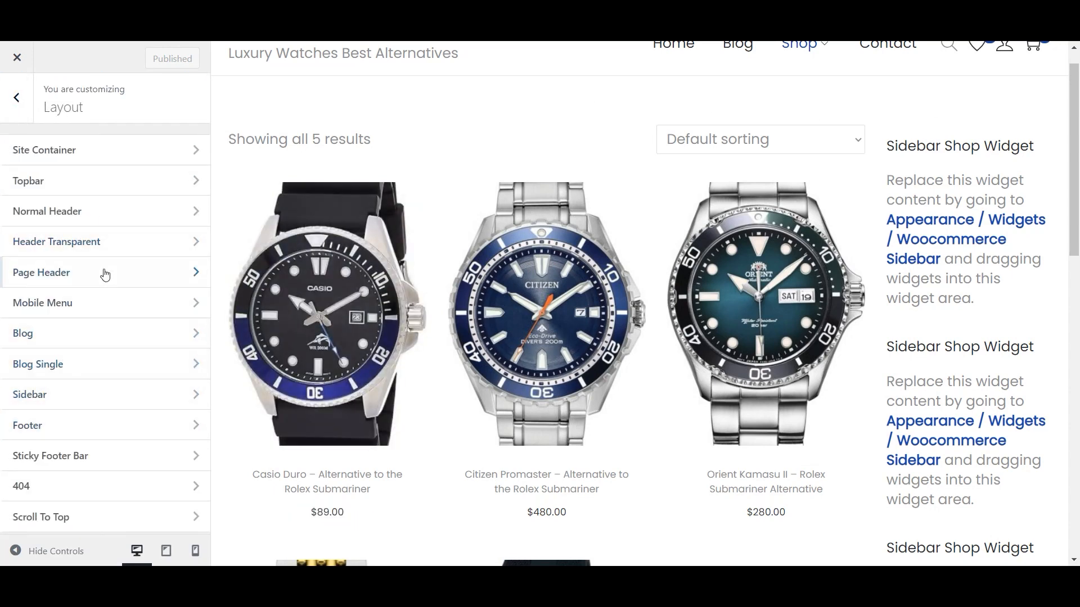
click(17, 97)
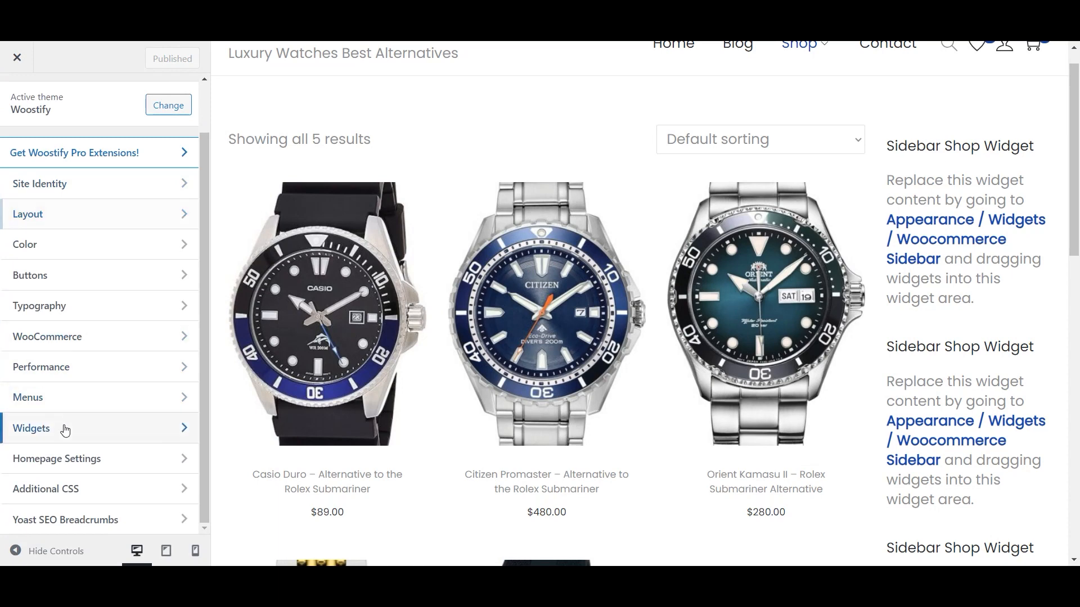
click(67, 428)
click(123, 243)
click(179, 174)
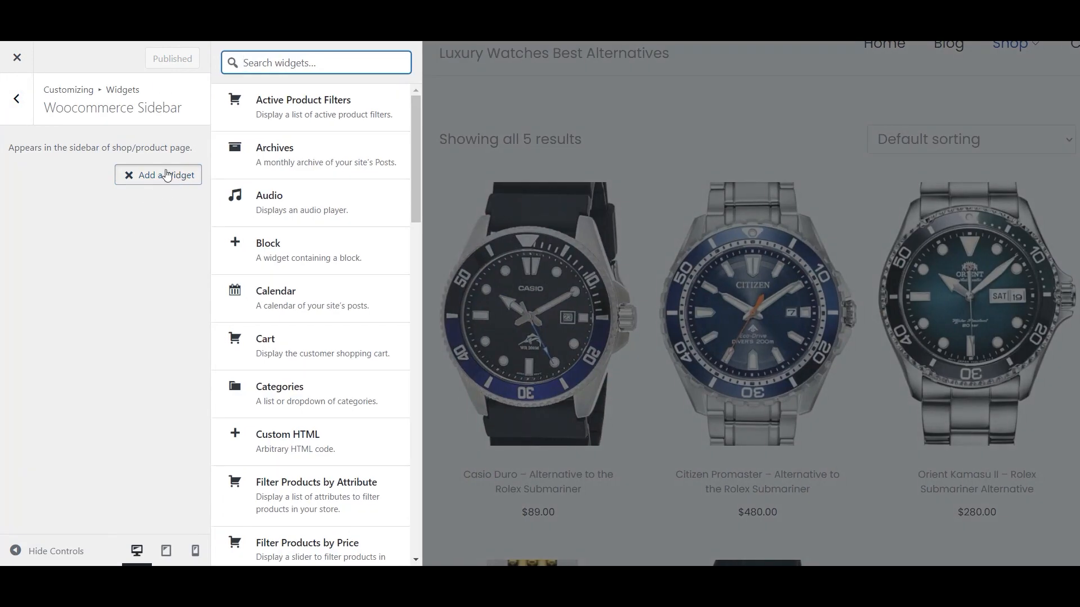
scroll(284, 253, down, 15)
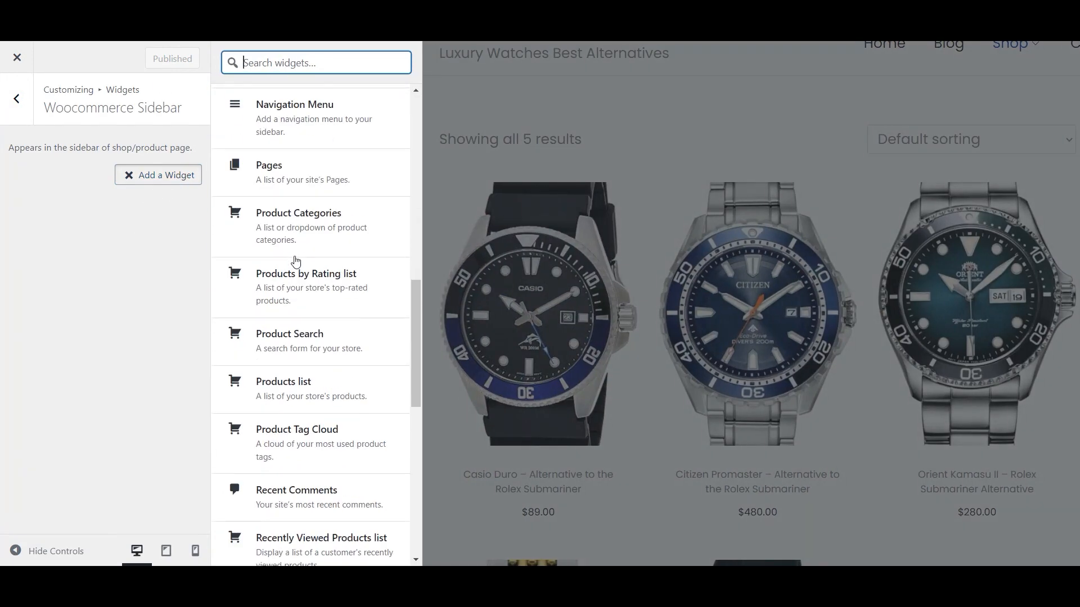
click(291, 413)
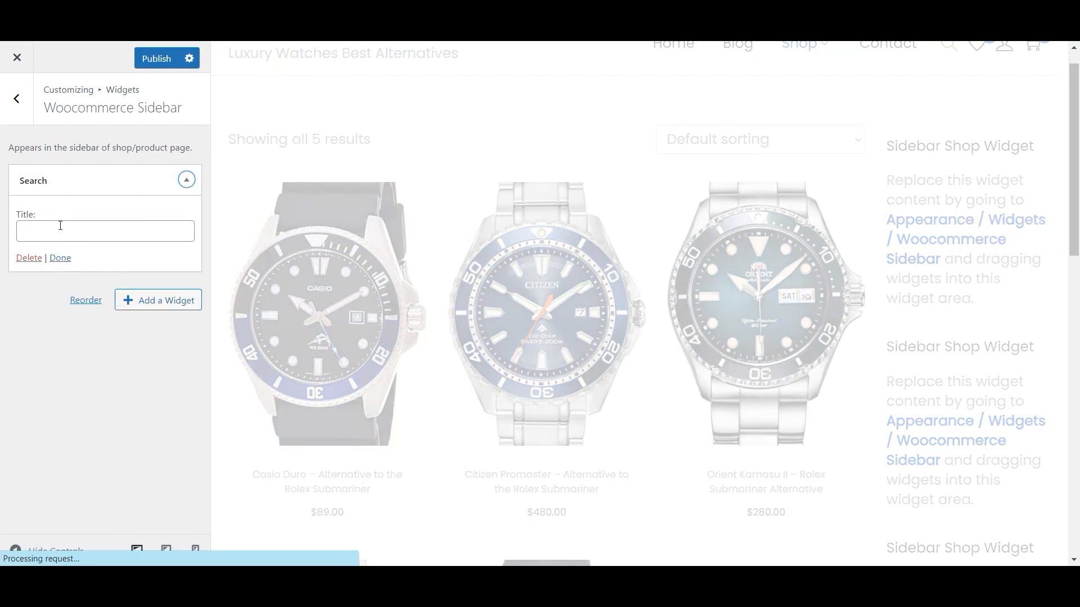
click(61, 258)
- Add a Recent Posts widget titled "Latest Posts" to the Woocommerce Sidebar
click(166, 225)
click(264, 254)
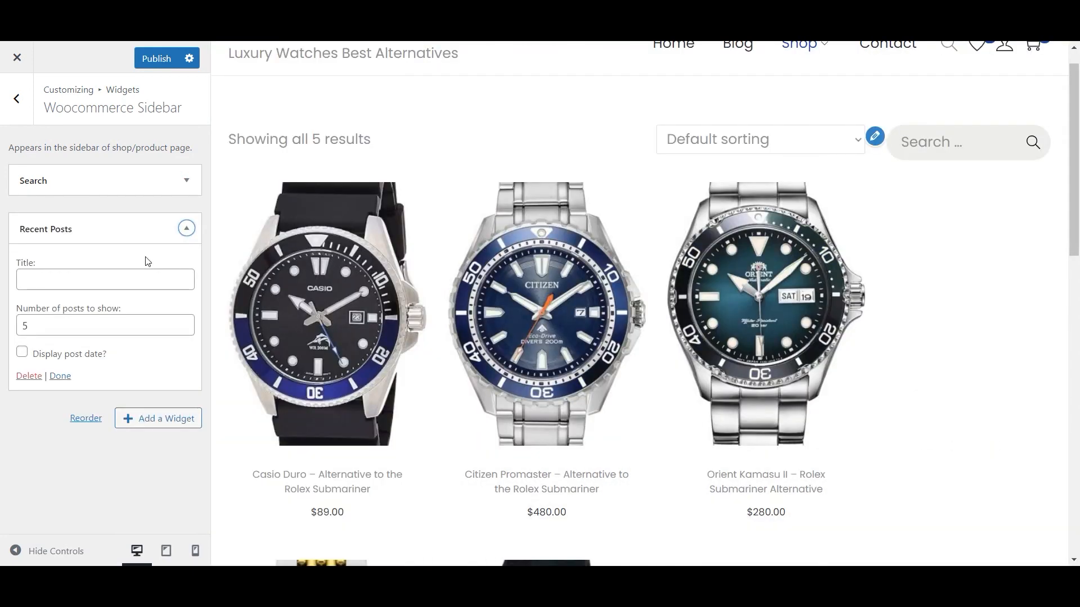
click(62, 279)
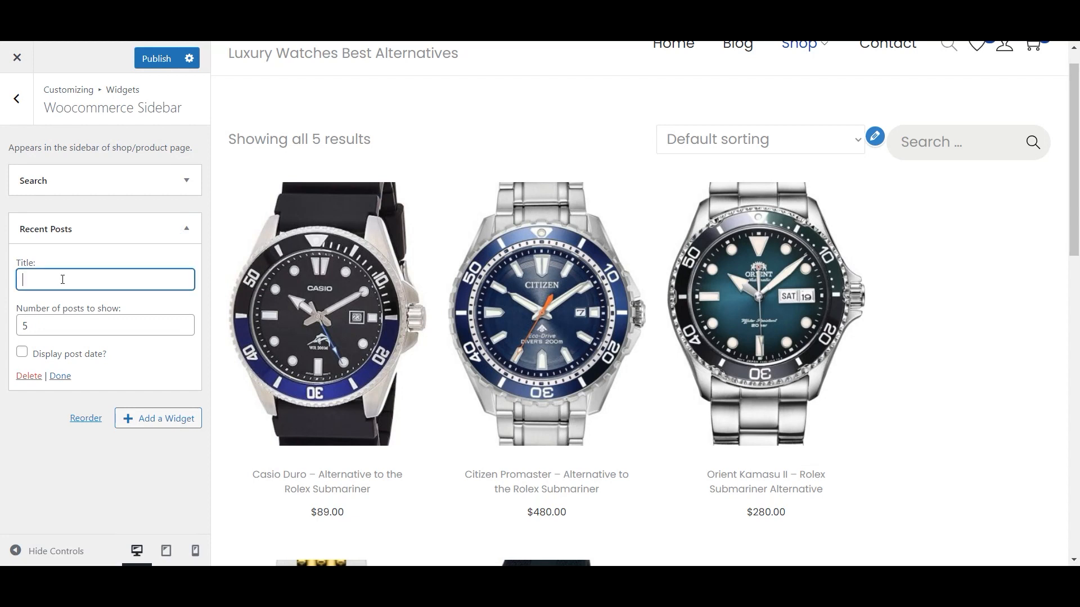
text(Latest Posts)
click(61, 376)
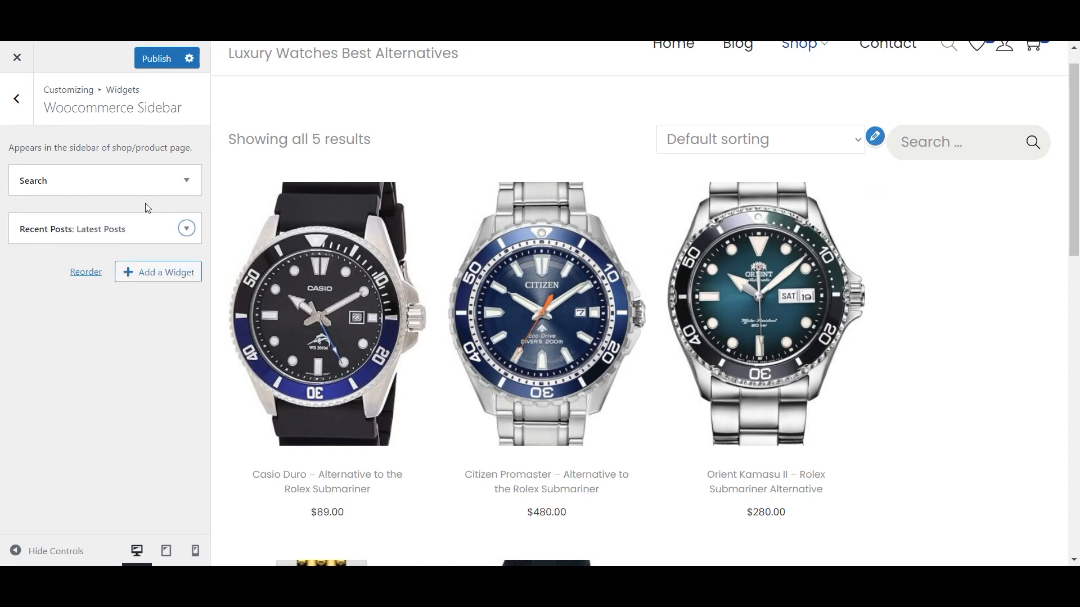
- Add a Product Categories widget to the Woocommerce Sidebar and set it to hide empty categories
click(158, 272)
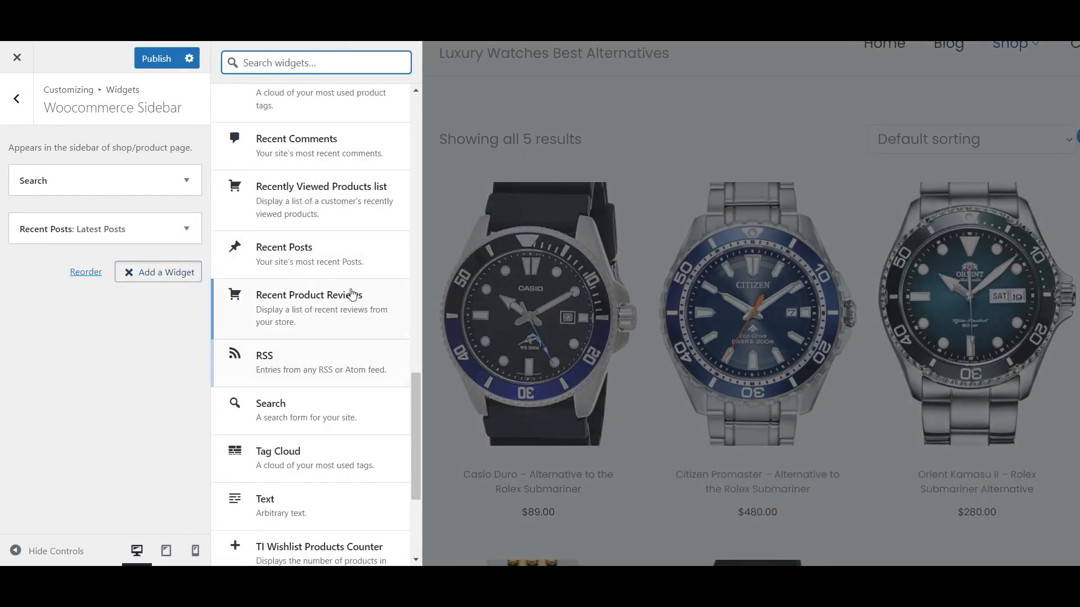
scroll(345, 298, down, 3)
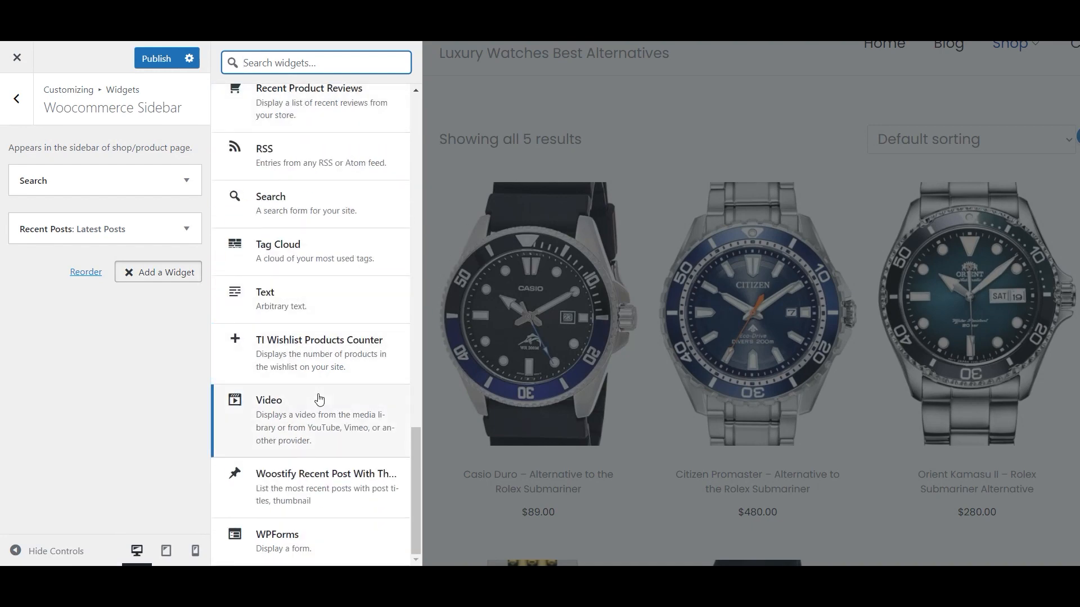
scroll(319, 400, up, 4)
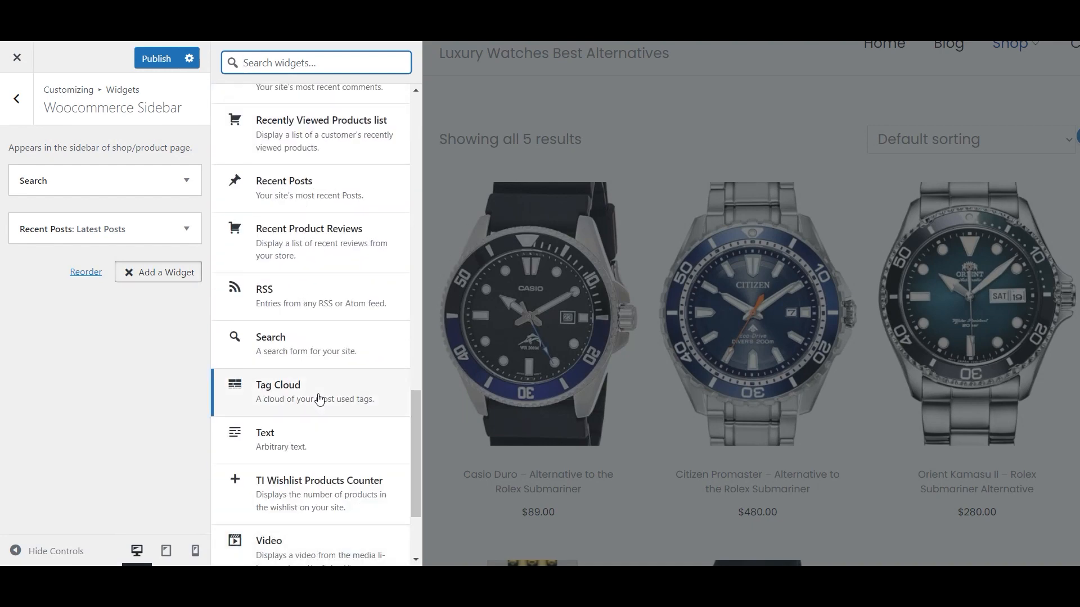
scroll(352, 285, up, 4)
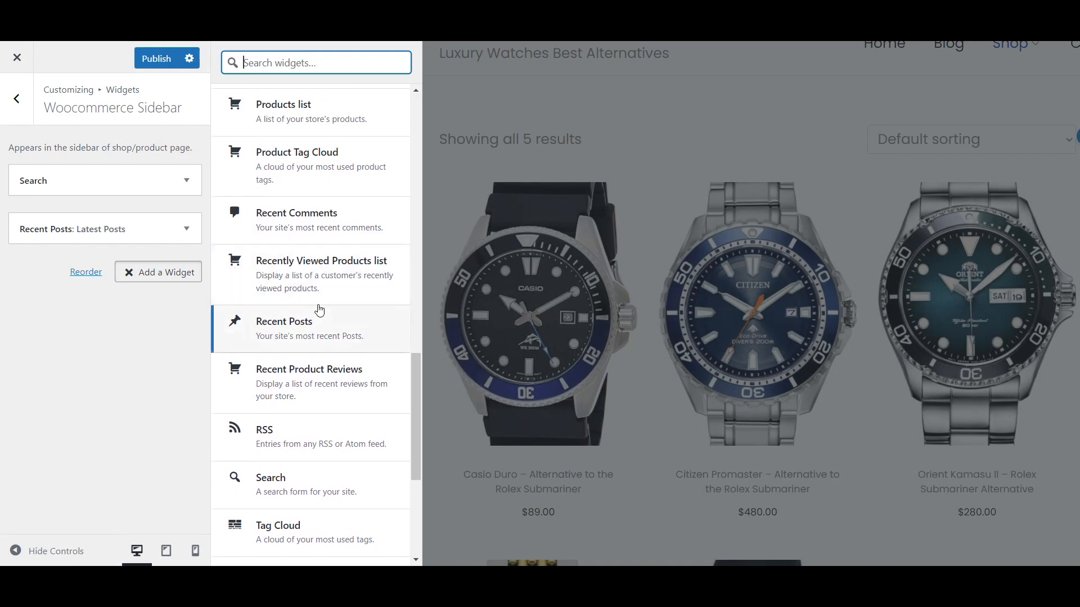
scroll(343, 225, up, 2)
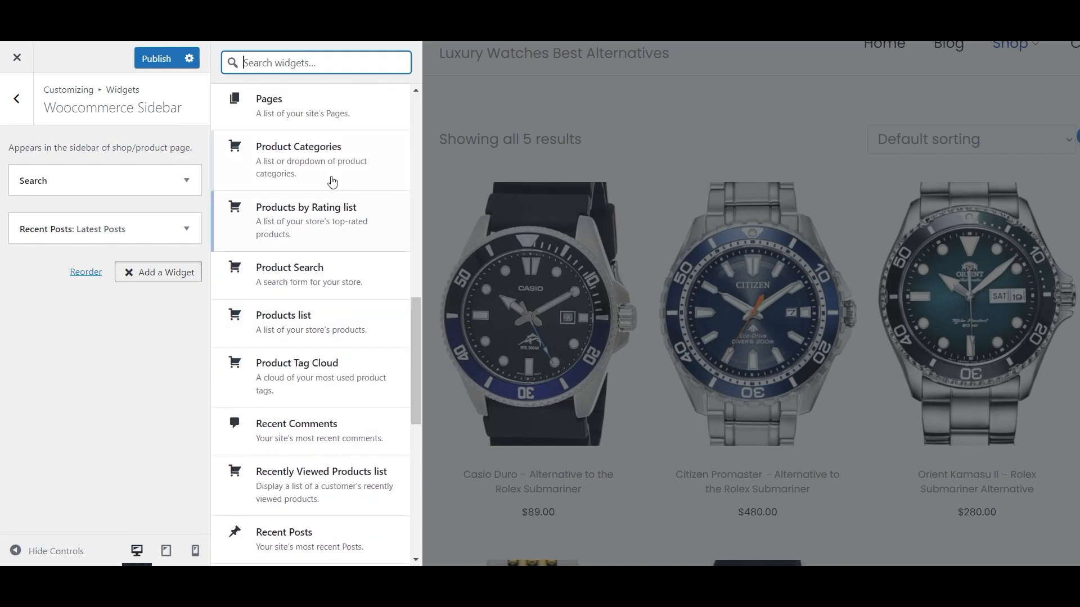
click(323, 169)
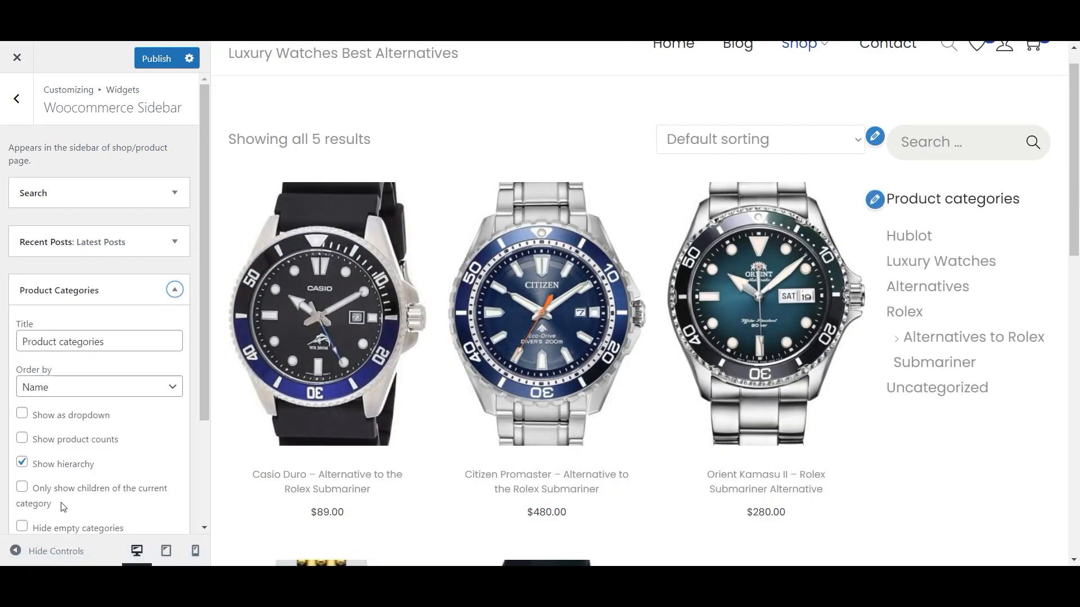
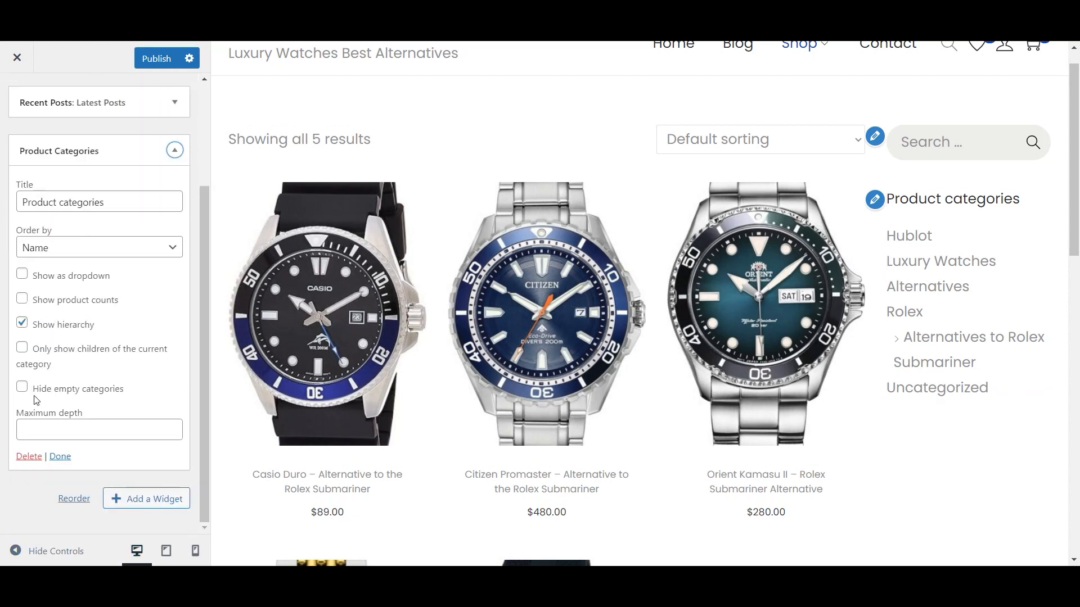
click(22, 388)
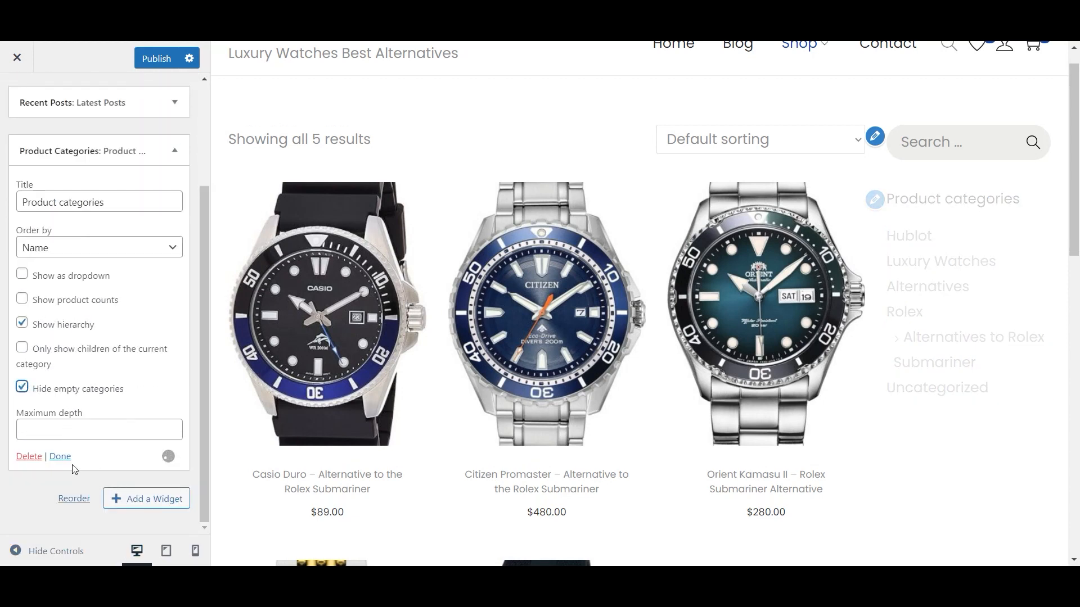
click(62, 456)
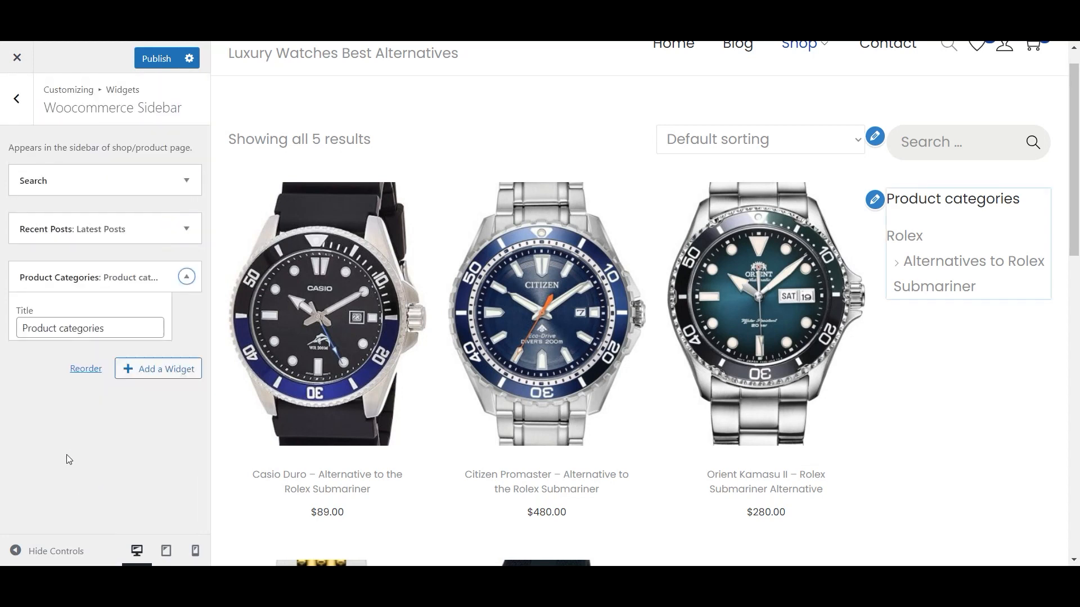
- Review the Recent Posts widget's settings and inspect the shop page in the tablet and mobile previews
click(177, 236)
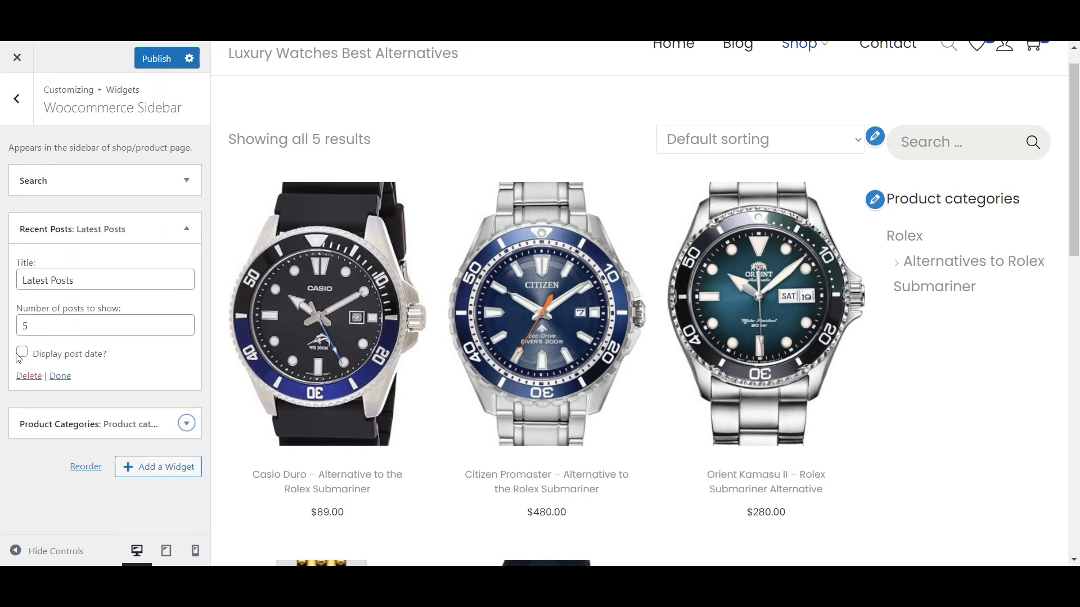
click(63, 376)
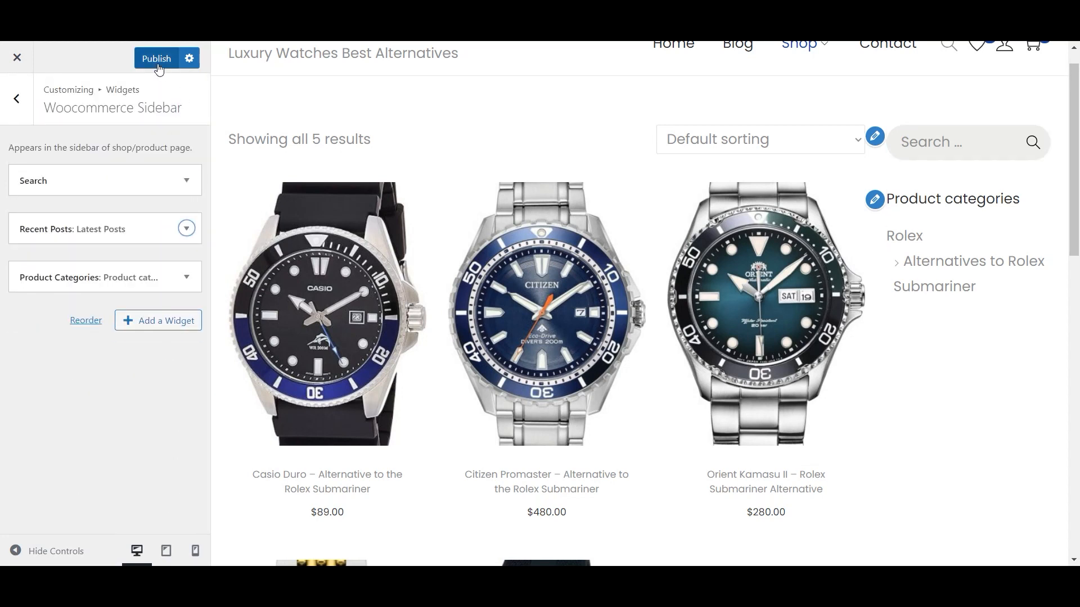
click(166, 550)
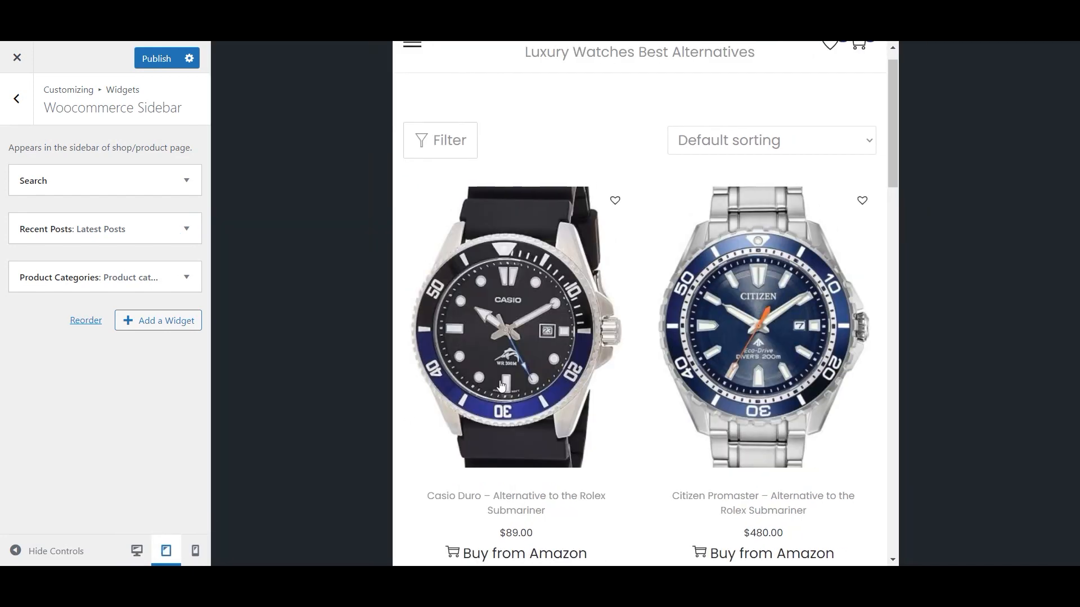
scroll(549, 377, down, 15)
scroll(550, 376, down, 4)
scroll(549, 377, up, 20)
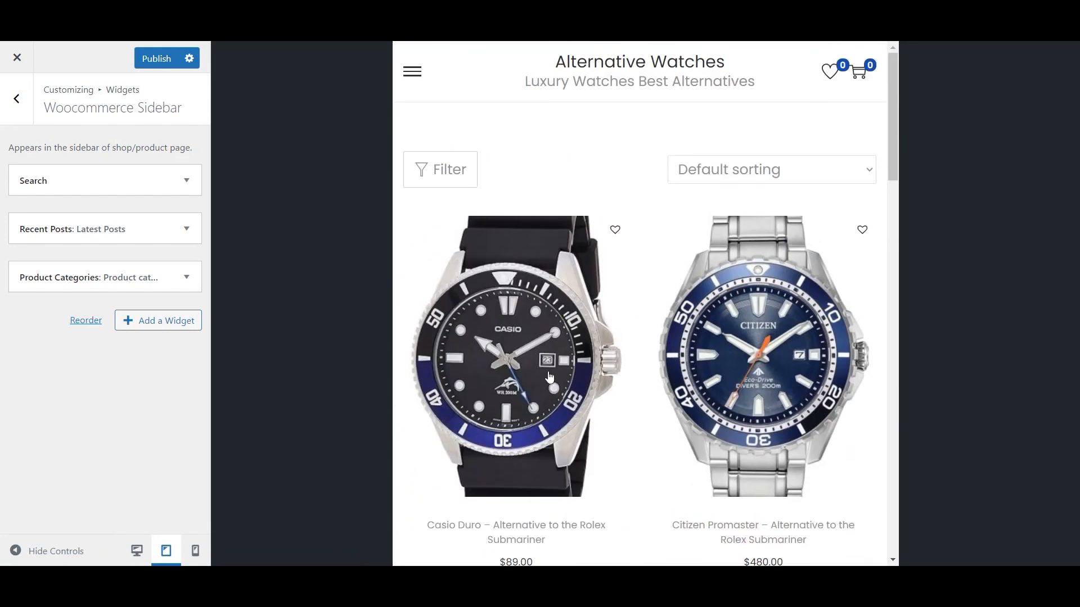
click(195, 550)
scroll(627, 355, down, 20)
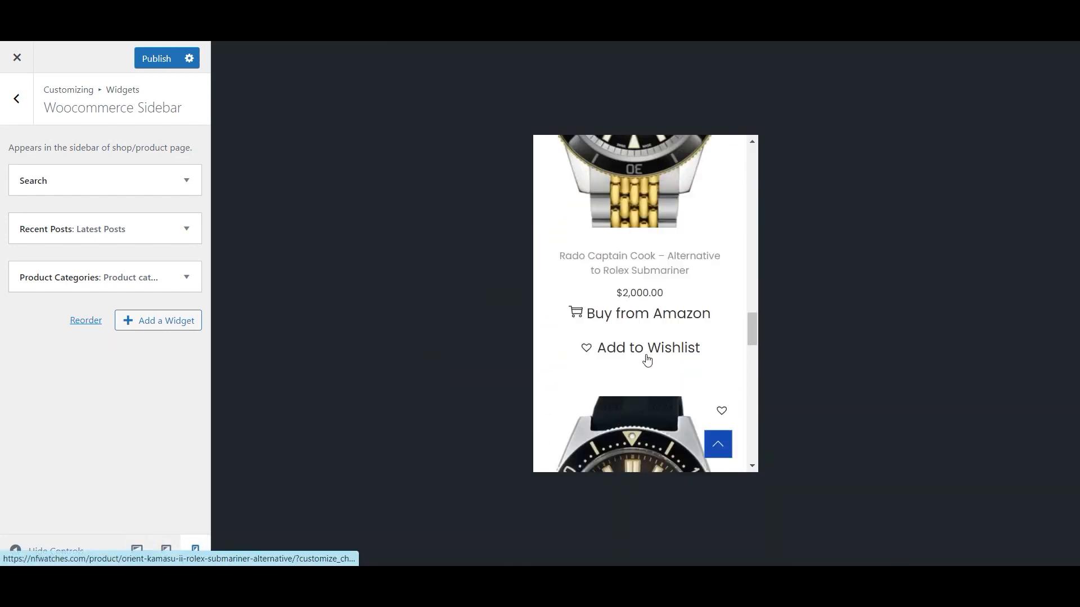
- Publish the Woocommerce Sidebar widget changes and return the shop page to the desktop preview
click(151, 60)
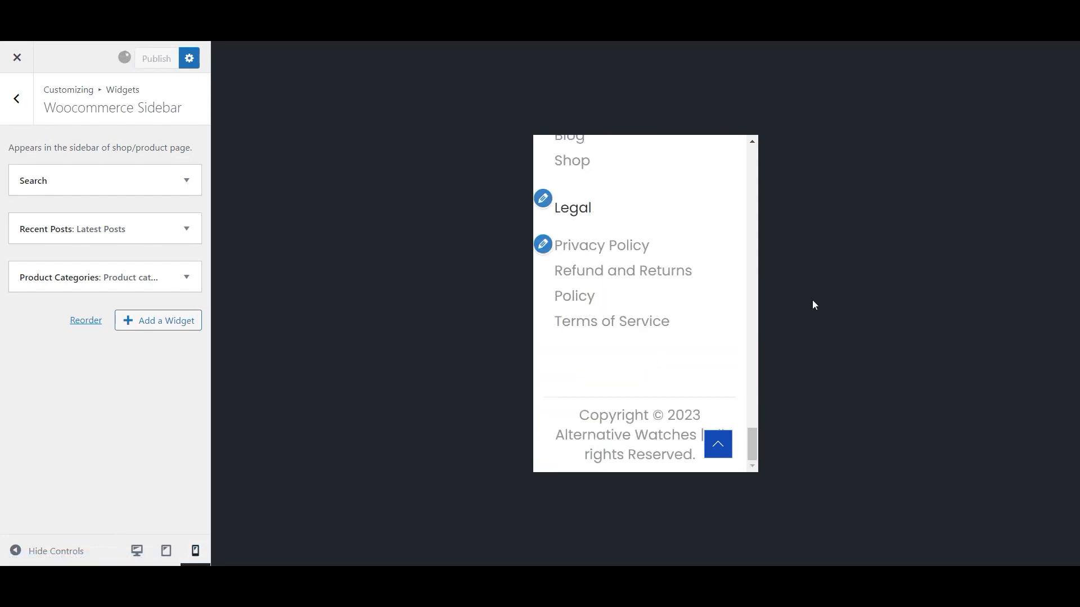
click(139, 545)
scroll(870, 238, up, 15)
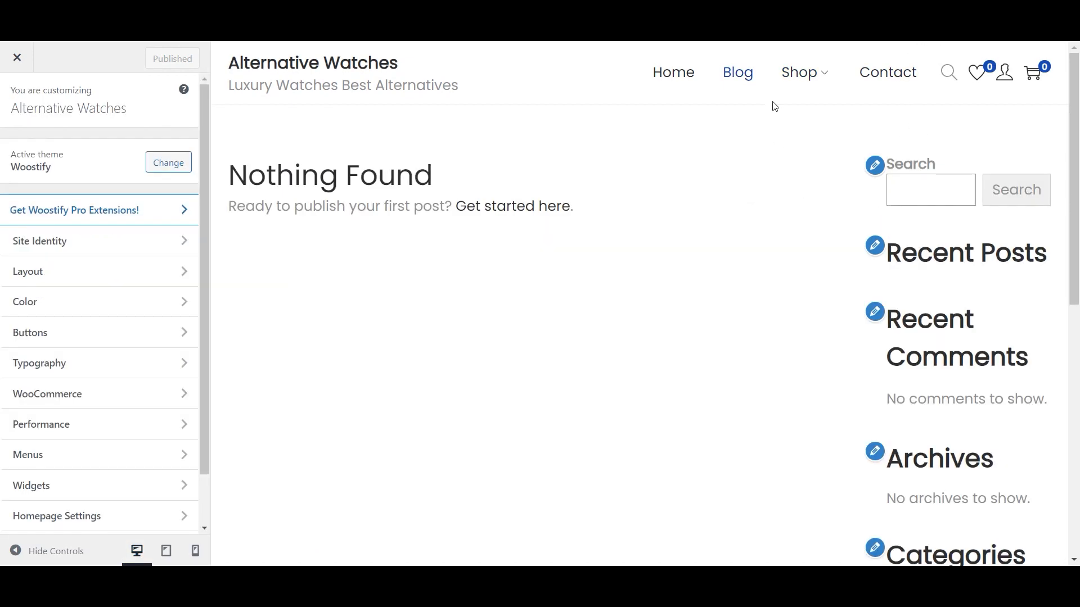
- Remove the Recent Comments and Archives blocks from the blog page's Main Sidebar
click(874, 310)
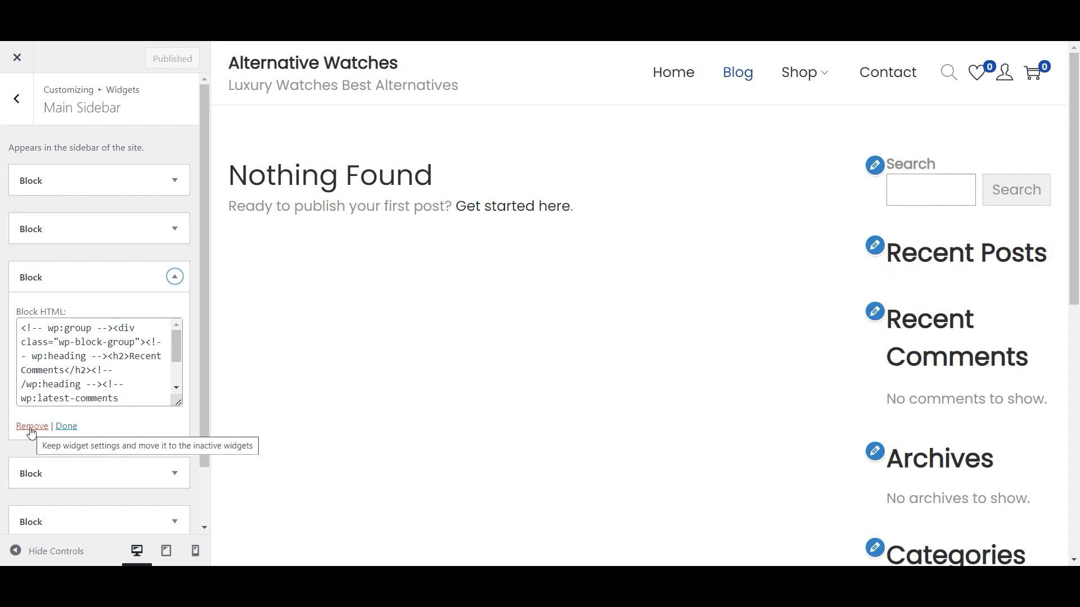
click(31, 426)
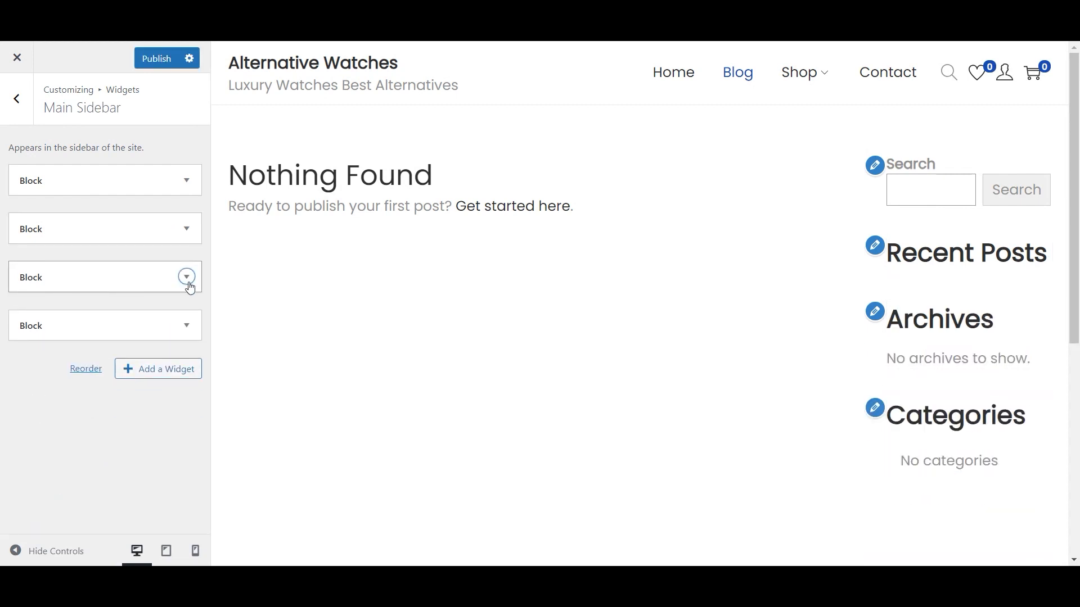
click(187, 277)
click(35, 426)
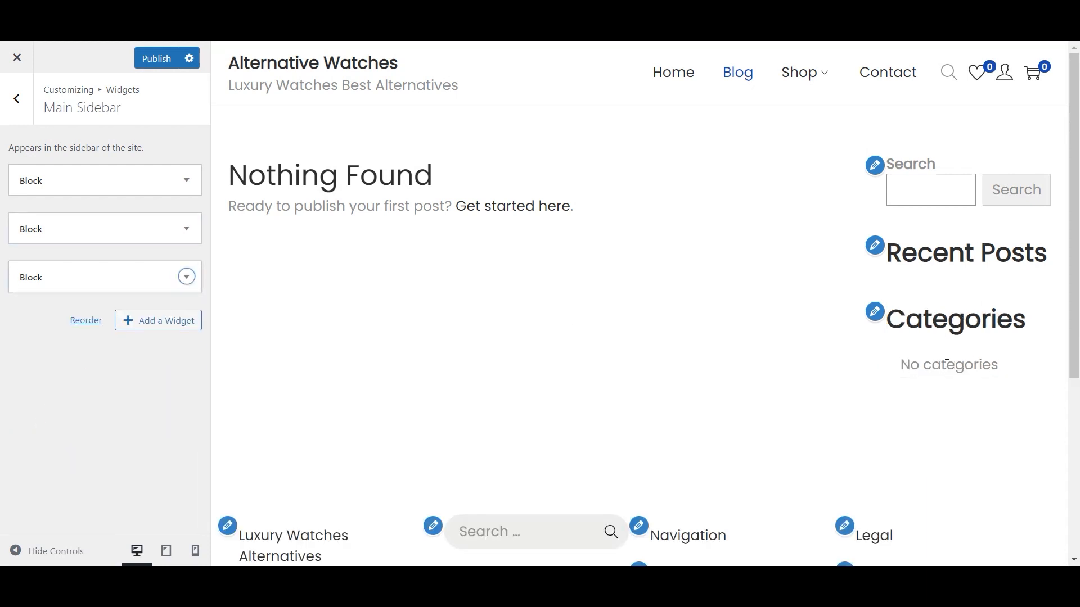
- Check the blog page in the tablet and mobile previews and publish the Main Sidebar changes
click(166, 551)
click(194, 559)
scroll(644, 331, down, 10)
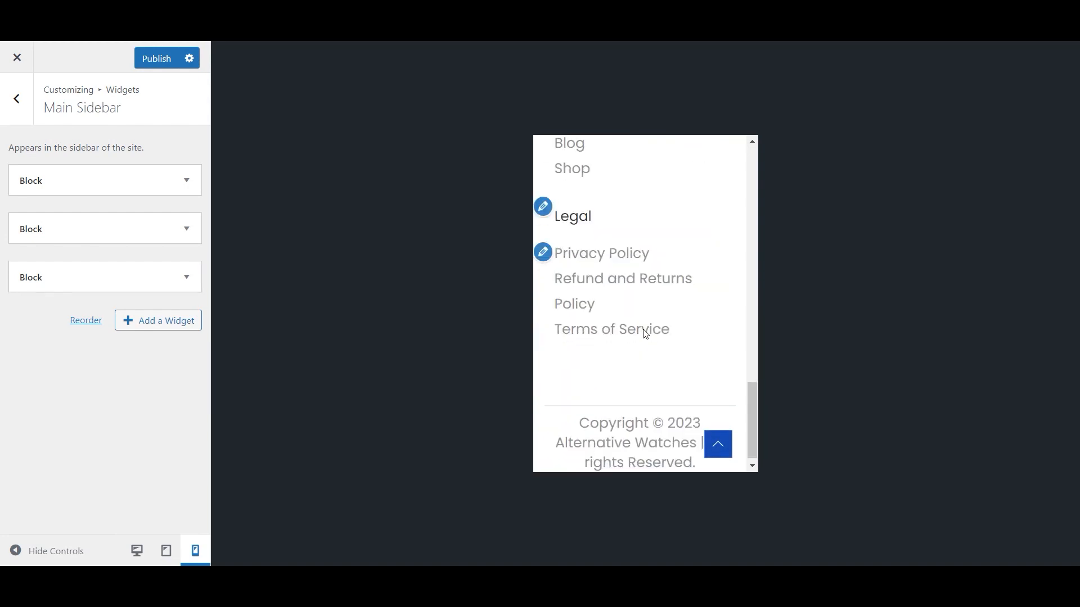
scroll(646, 334, up, 10)
click(136, 550)
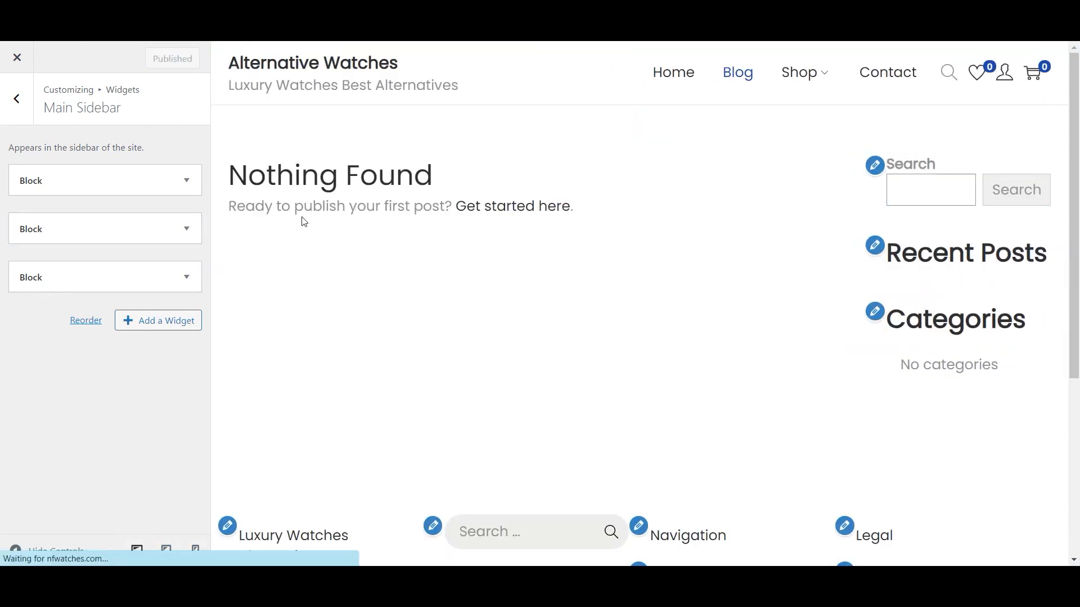
- Review the Body font settings in the theme's Typography options
click(16, 99)
click(17, 101)
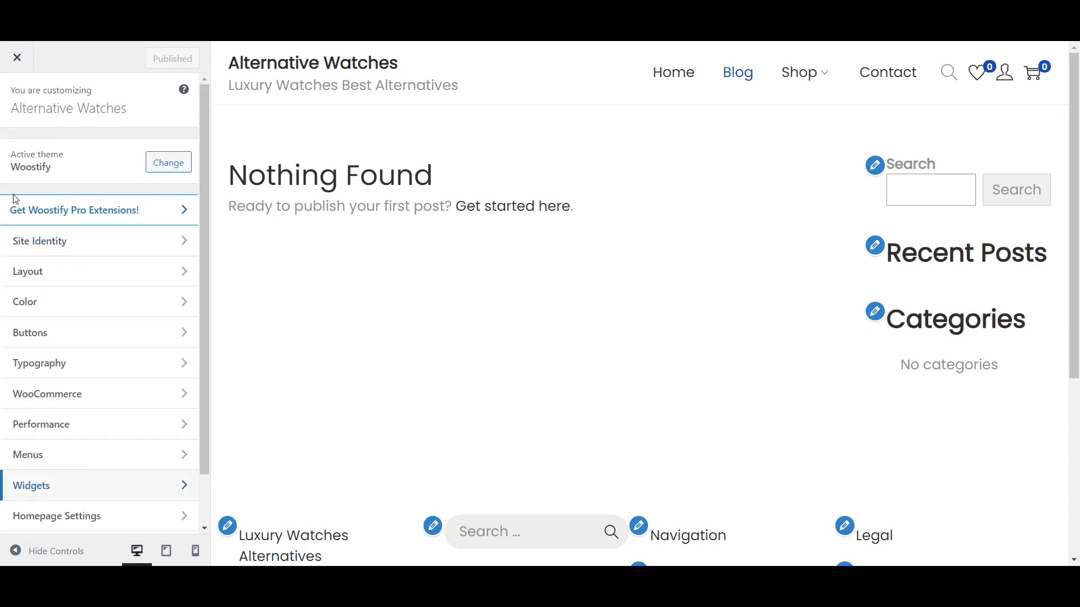
scroll(82, 318, down, 2)
click(85, 309)
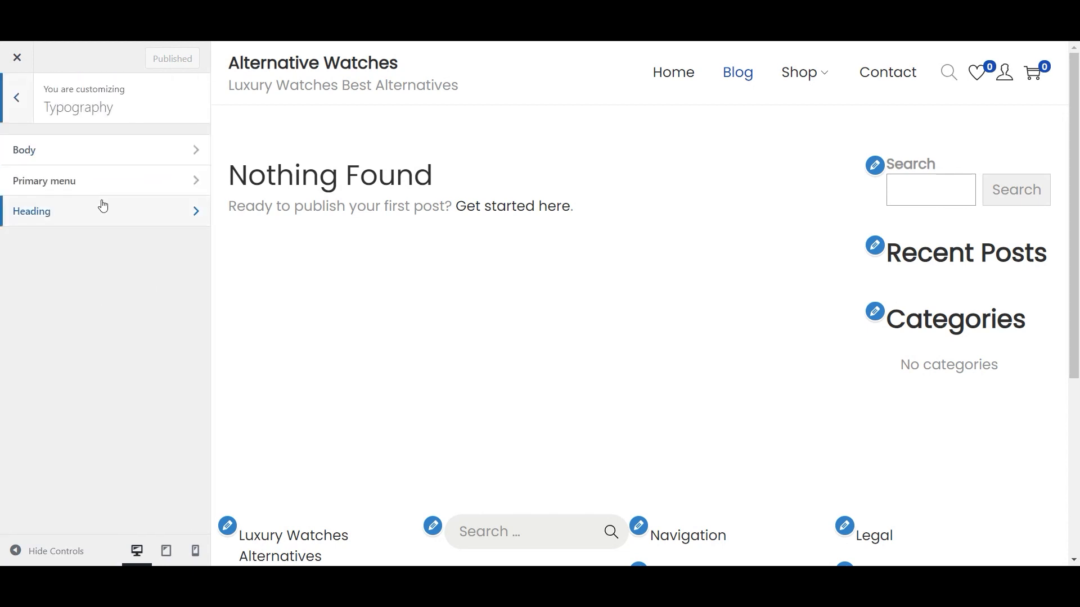
click(115, 158)
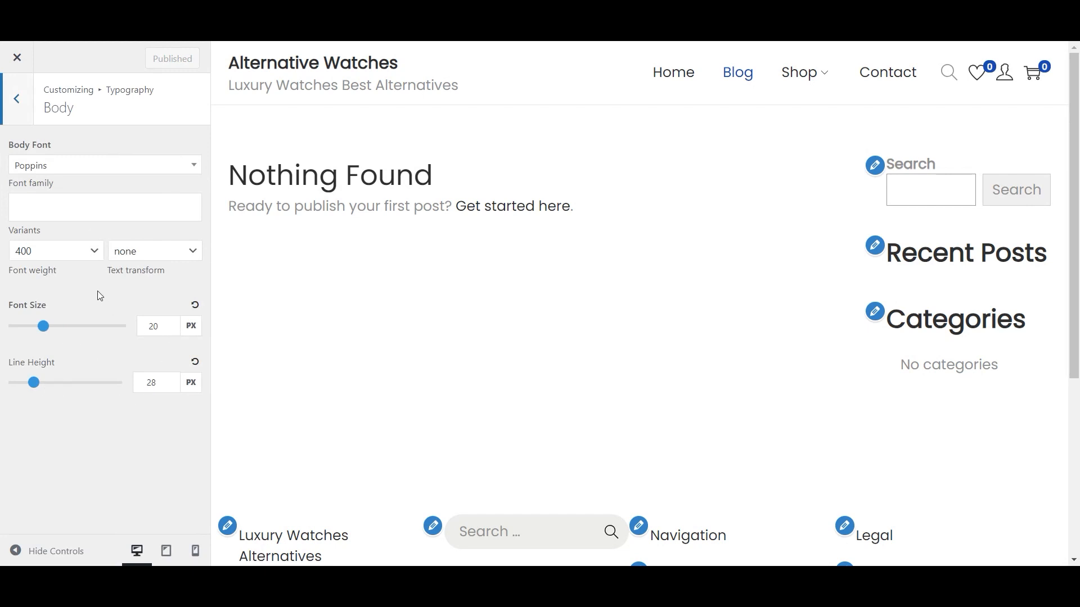
click(6, 79)
- Set the primary menu's Sub Menu font size to 20 px and publish the change
click(101, 193)
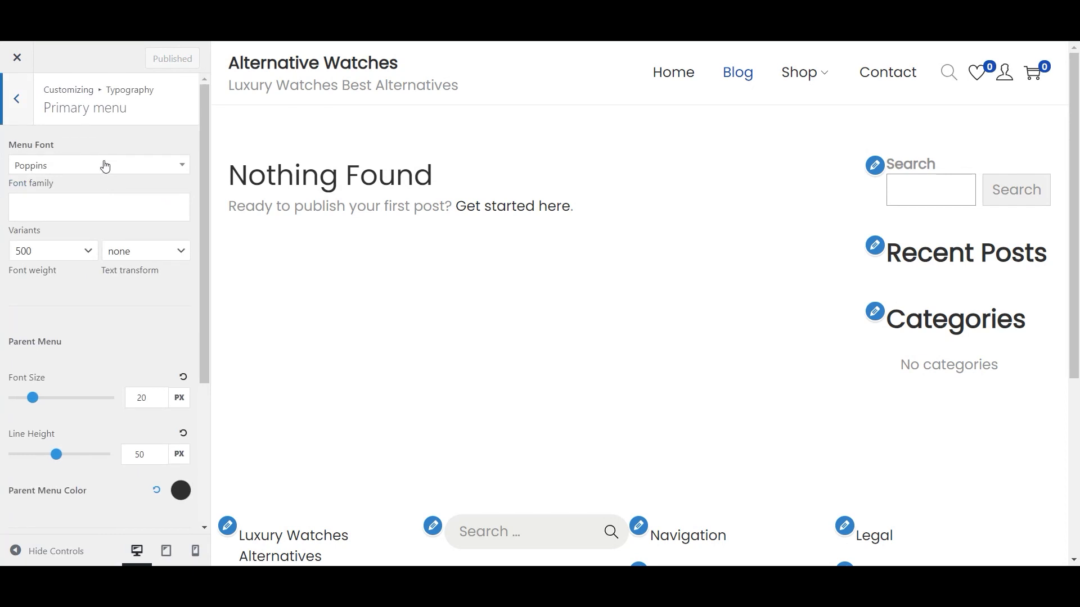
scroll(162, 397, down, 4)
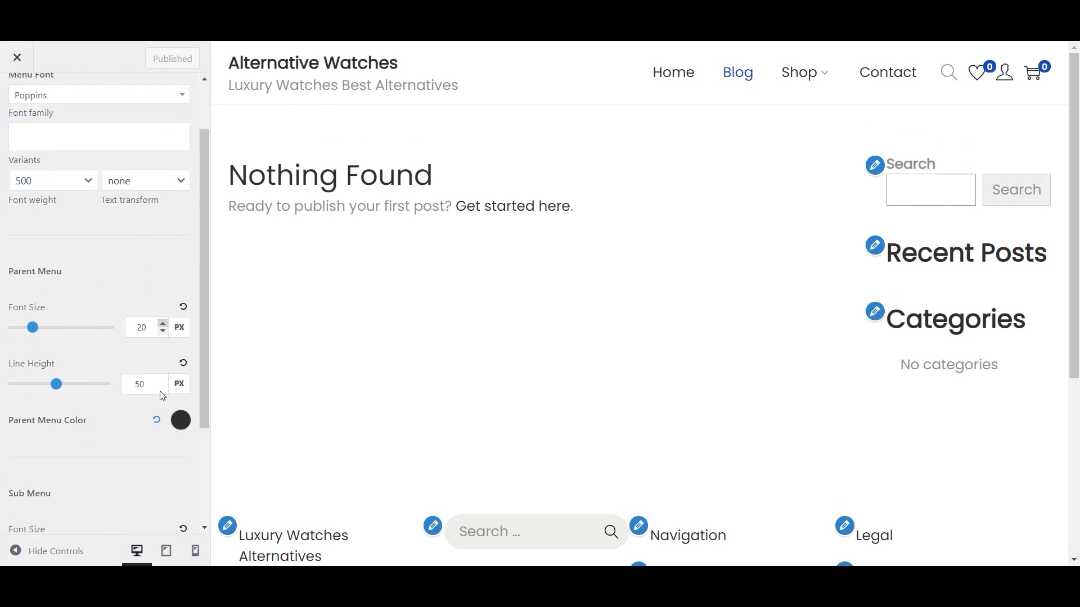
drag(151, 405, 121, 412)
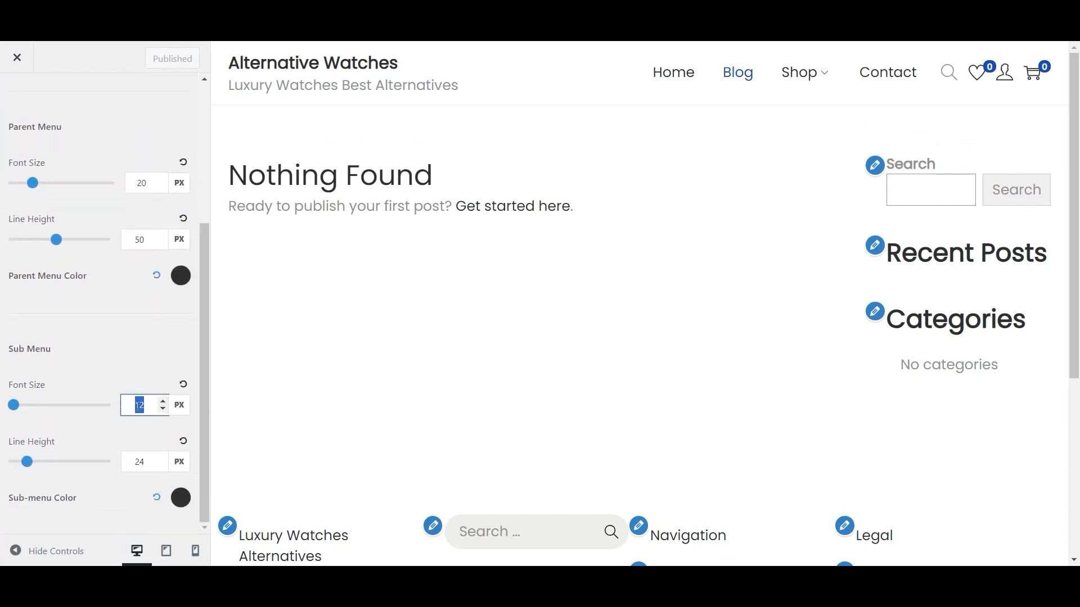
text(1)
click(109, 340)
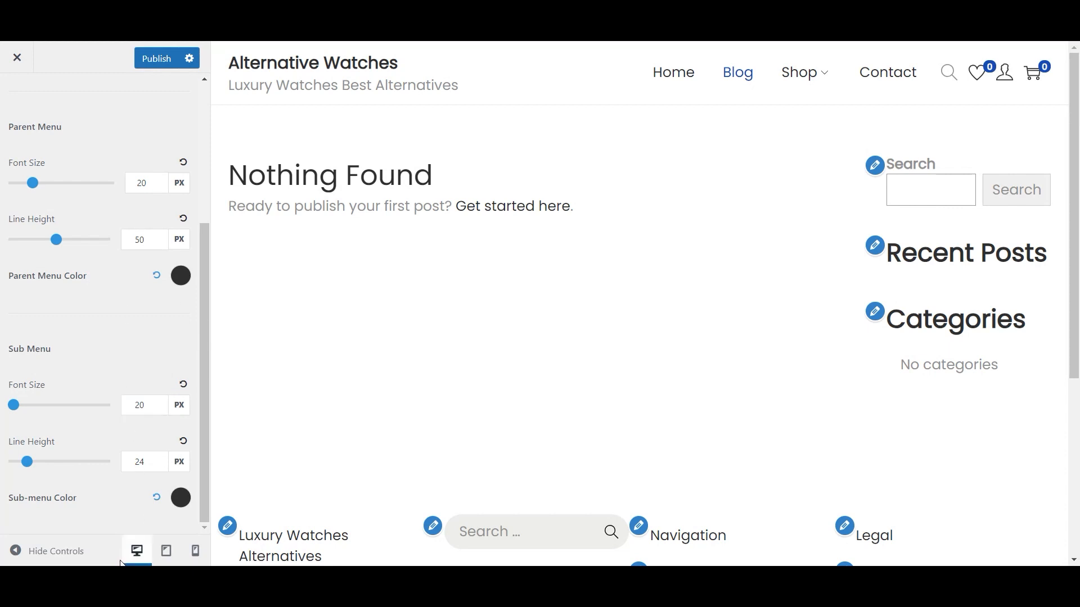
scroll(152, 360, up, 4)
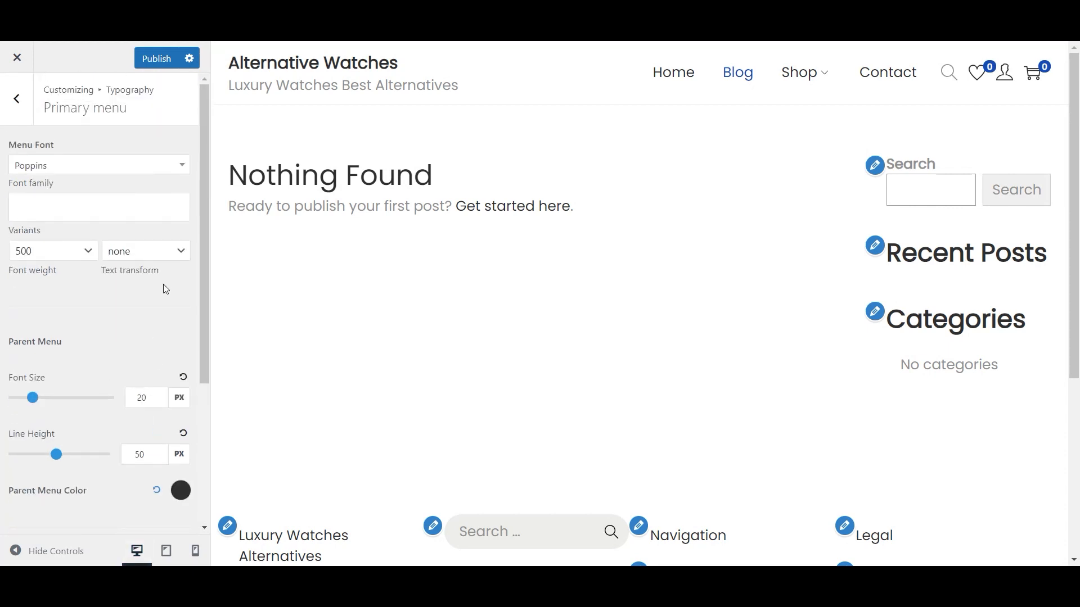
scroll(89, 315, down, 4)
scroll(84, 303, up, 4)
click(156, 59)
- Set the H6 heading font size to 24 px in the Typography options and publish it
scroll(491, 385, down, 5)
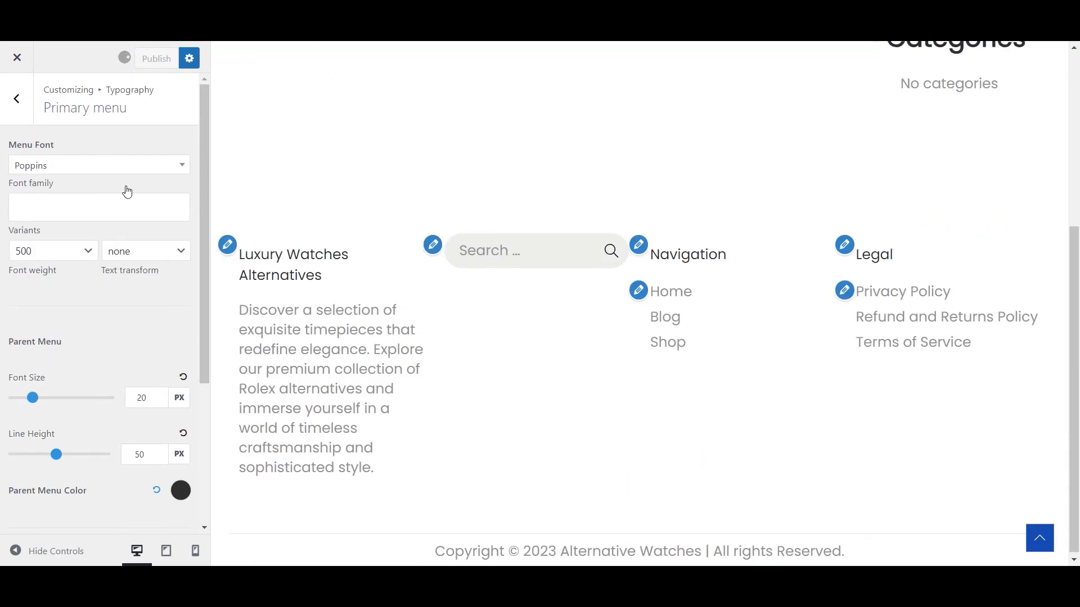
click(20, 104)
click(118, 209)
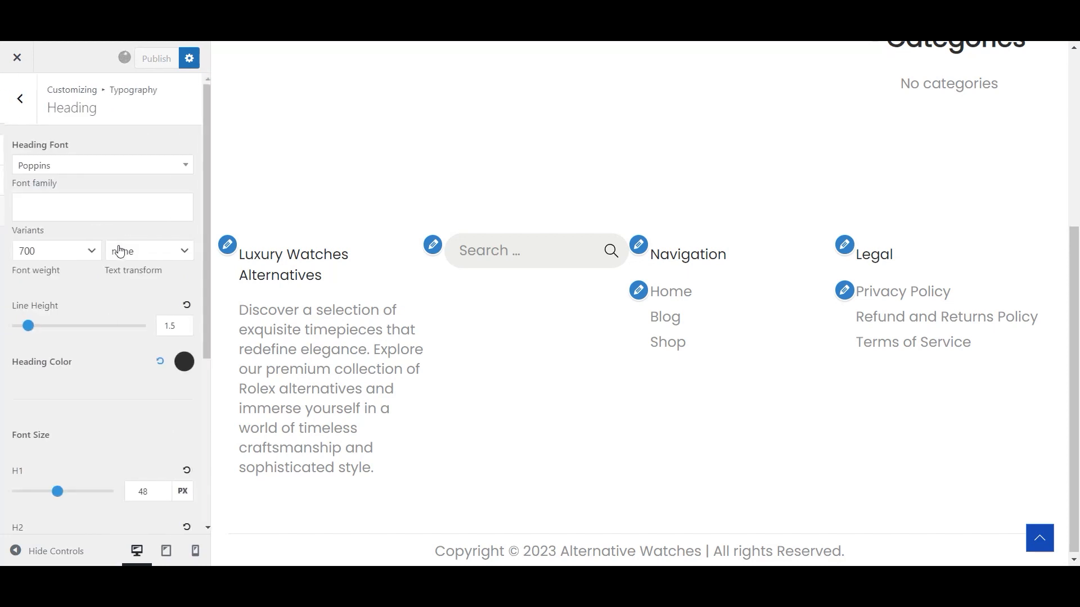
scroll(130, 526, down, 1)
scroll(130, 525, down, 3)
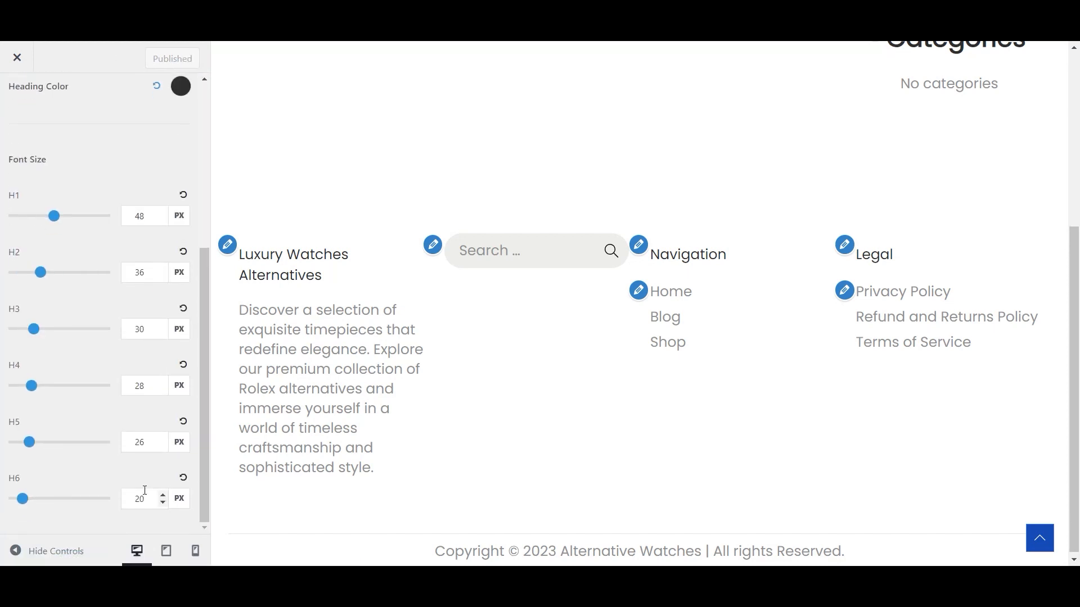
click(146, 497)
text(24)
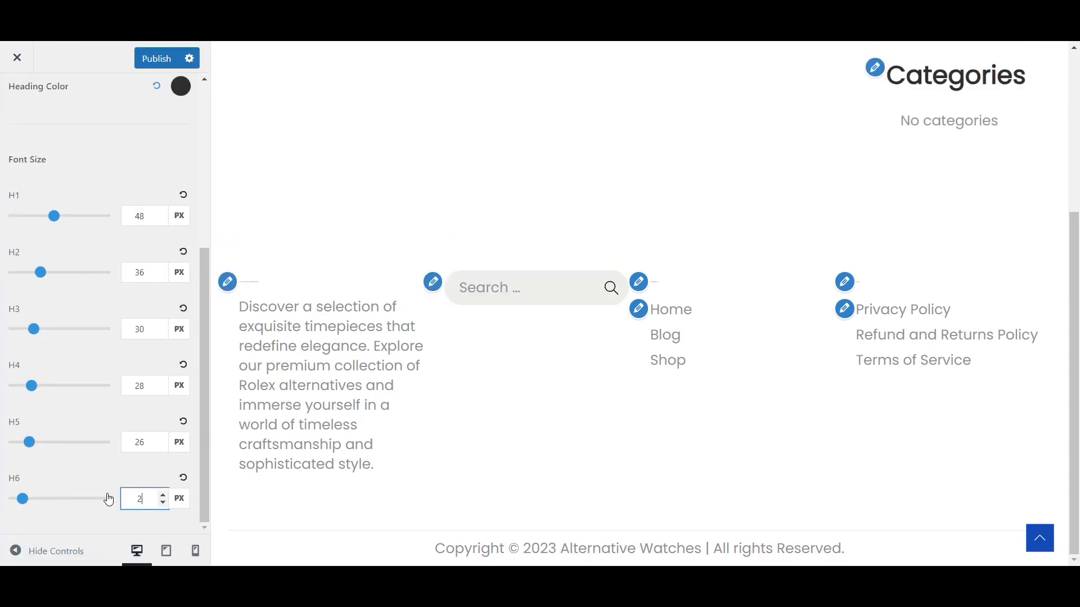
click(152, 58)
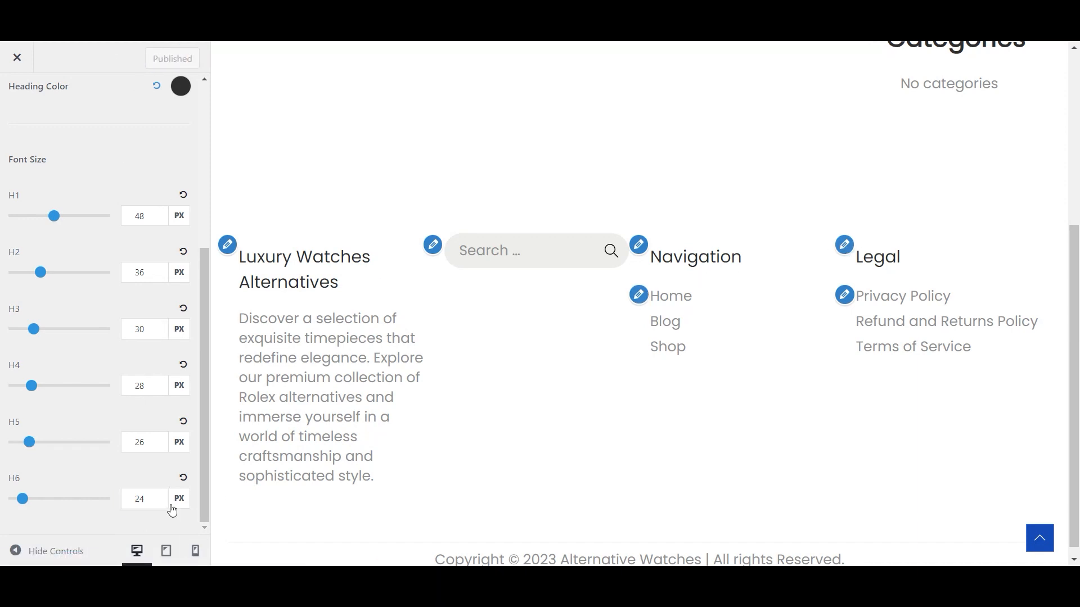
- Set the H6 heading font size to 25 px, keep H5 at 26 px, and publish
click(163, 497)
click(163, 496)
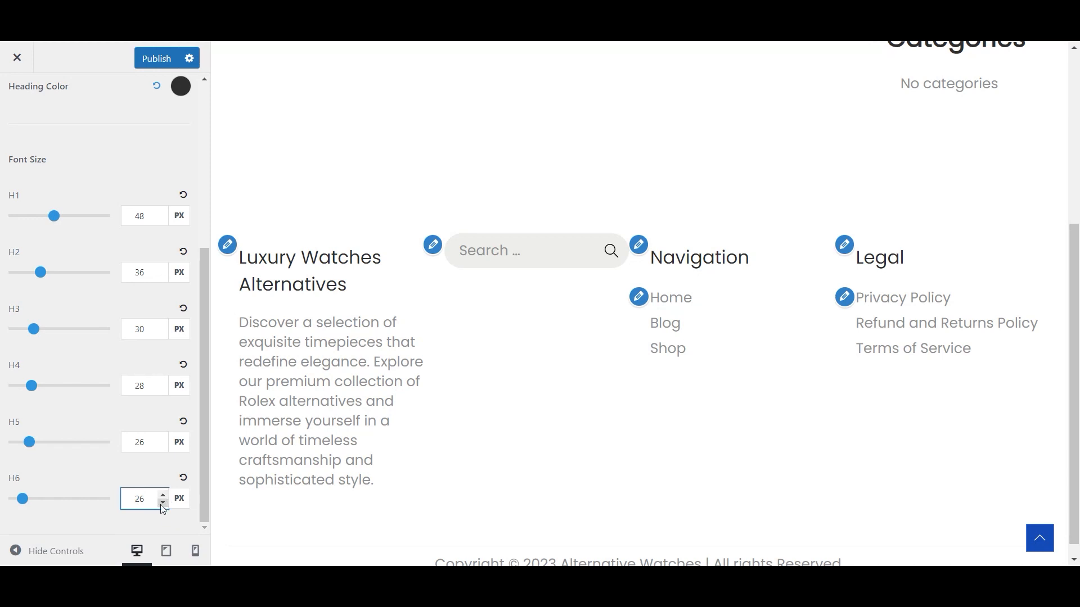
click(163, 438)
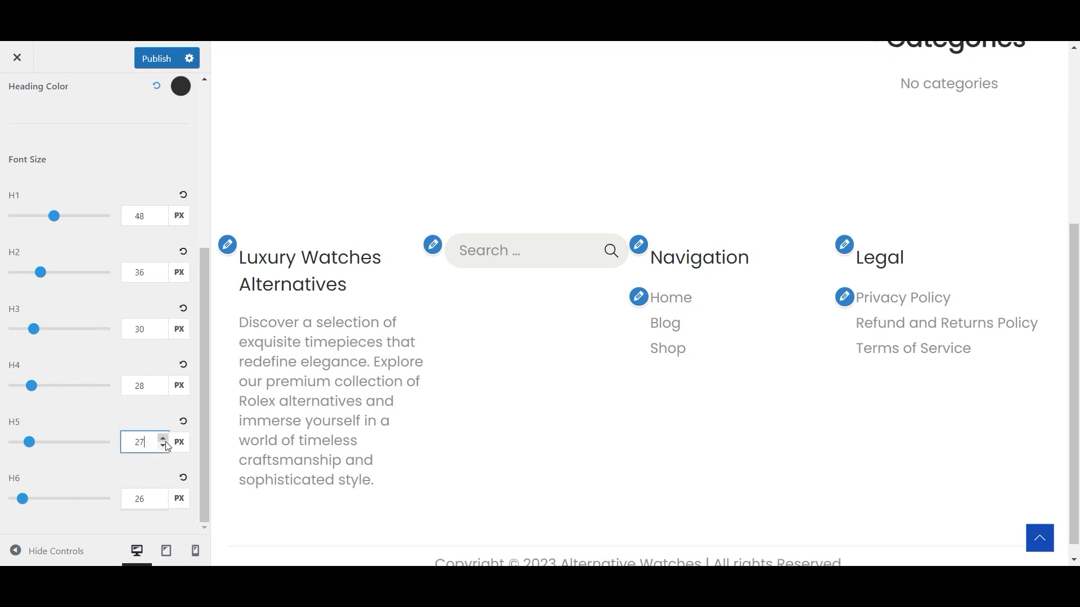
click(163, 503)
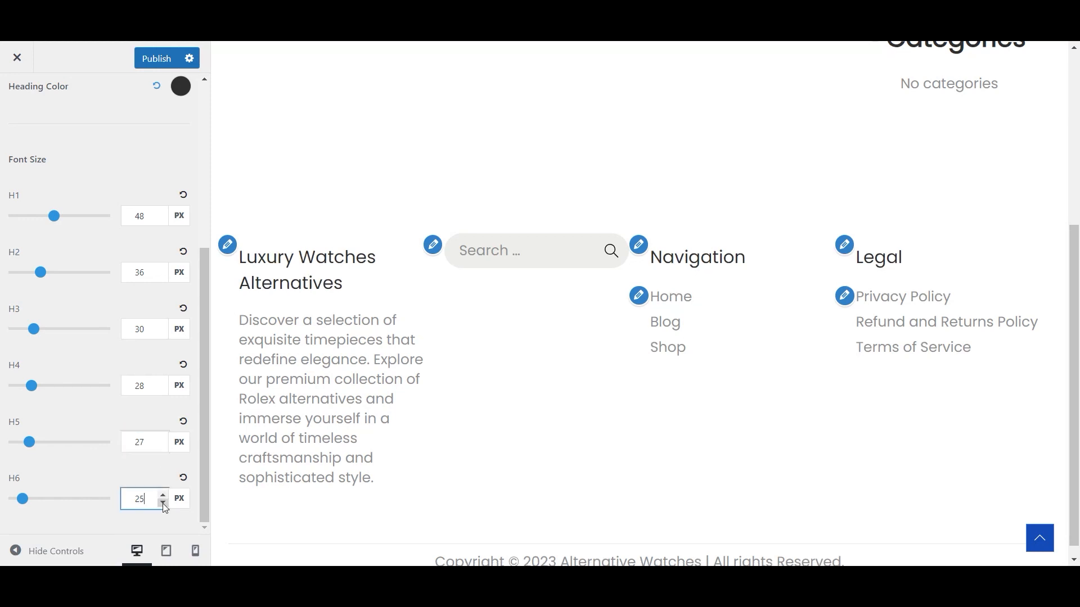
click(163, 446)
click(157, 59)
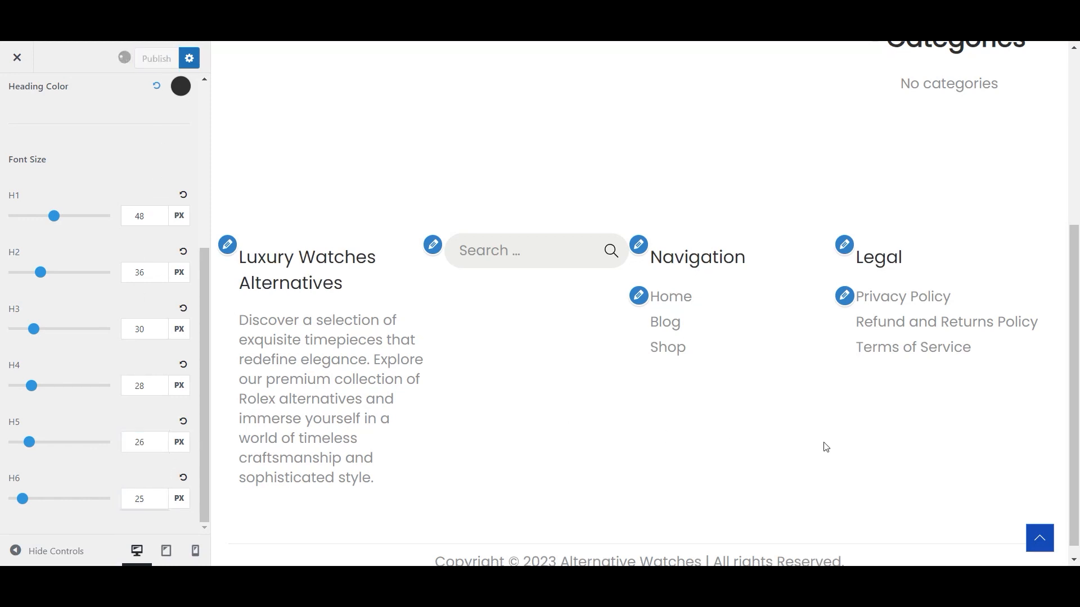
- Inspect the footer headings in the tablet and mobile previews and return to the desktop preview
scroll(795, 398, down, 5)
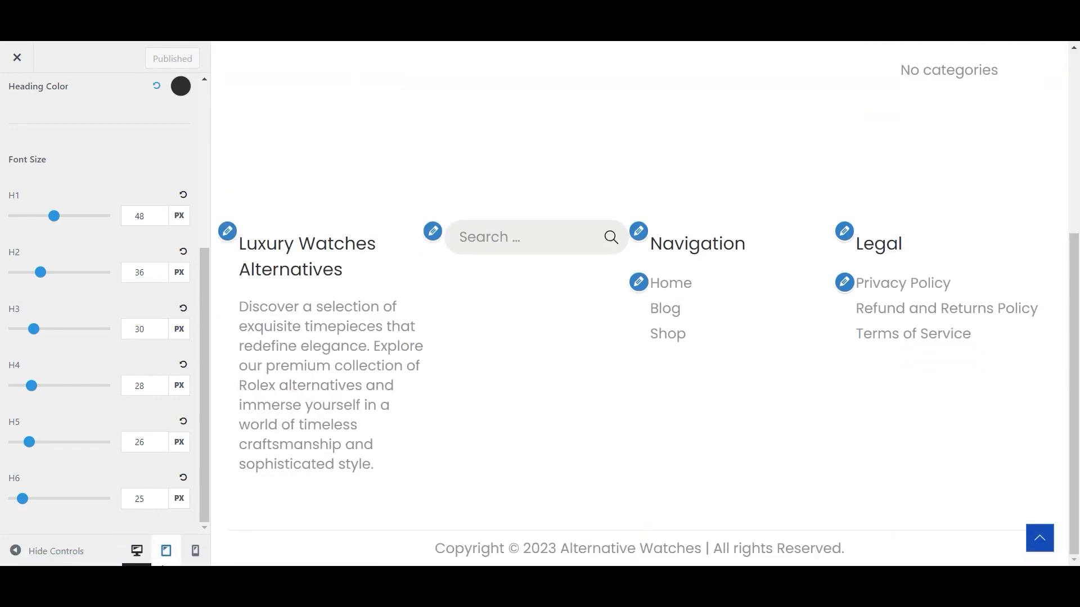
click(168, 554)
click(195, 551)
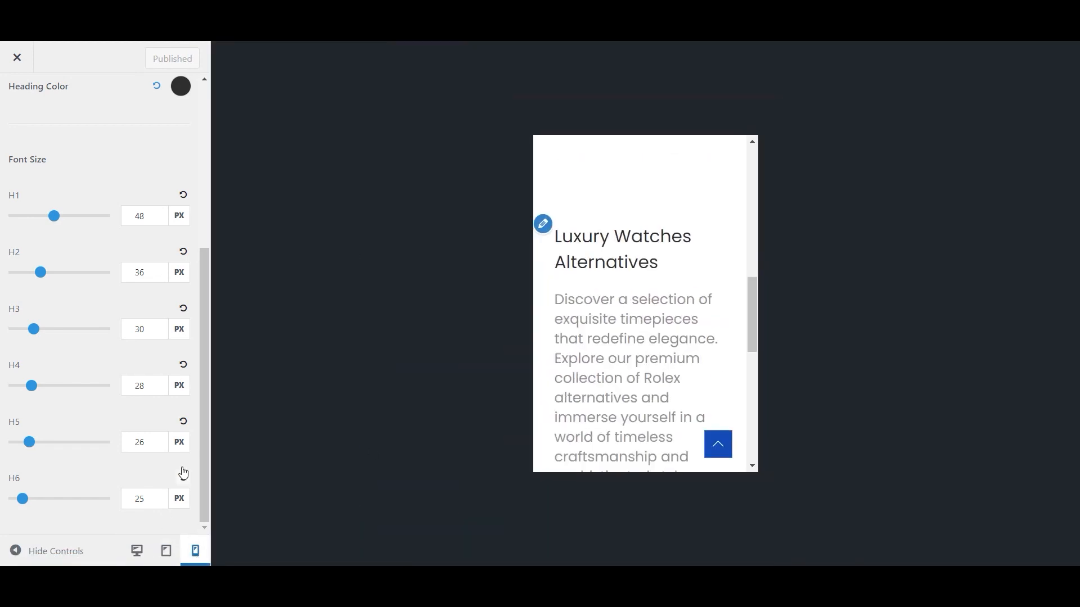
scroll(86, 159, up, 5)
click(17, 97)
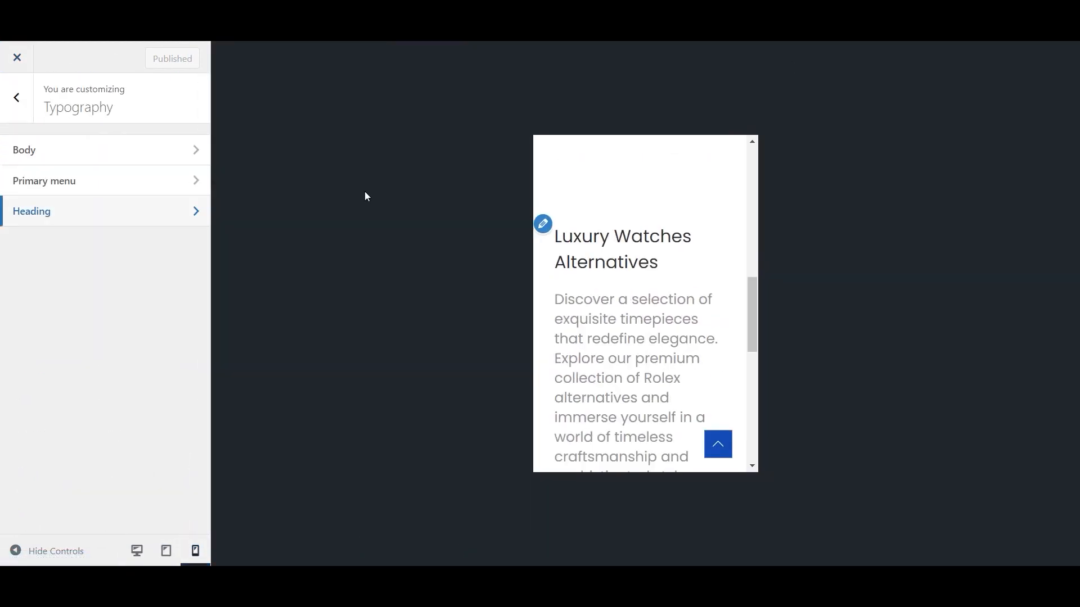
click(138, 552)
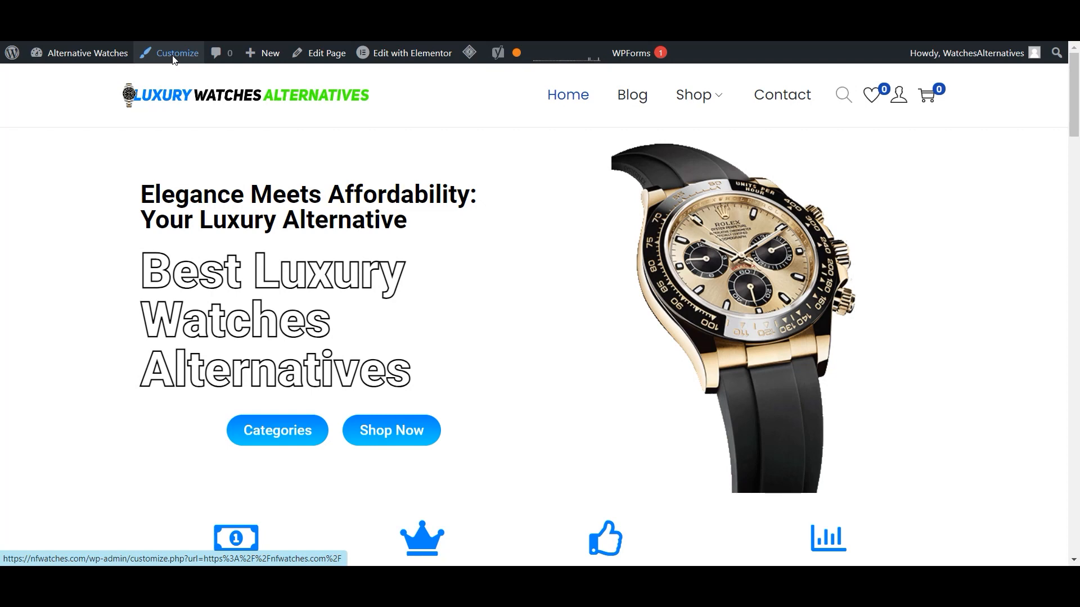
- Open the Site Identity settings from the homepage and view the logo's file upload options without replacing the logo
click(174, 59)
click(96, 242)
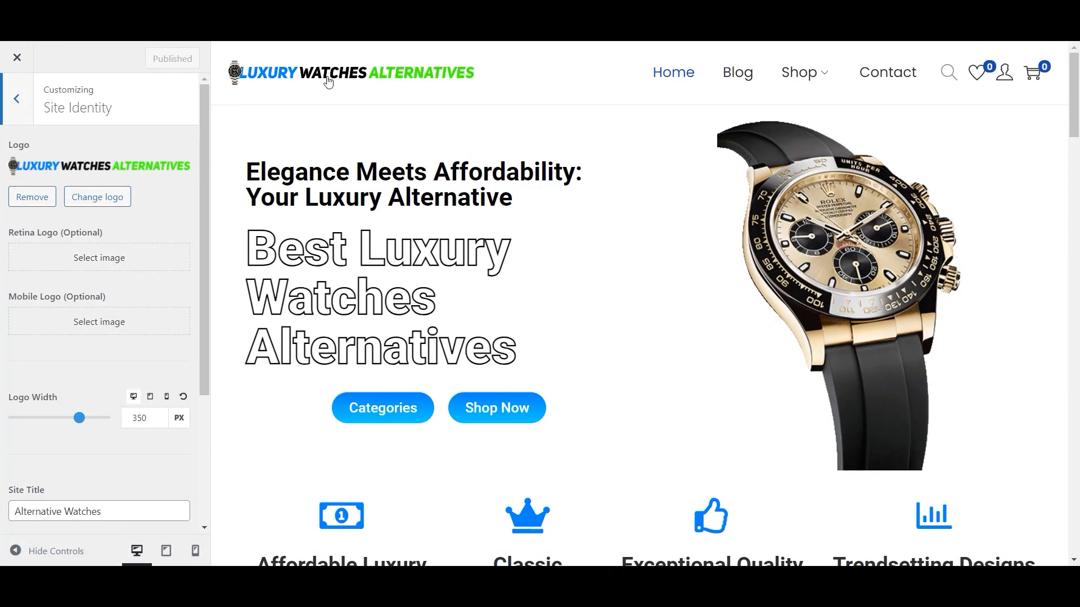
click(83, 200)
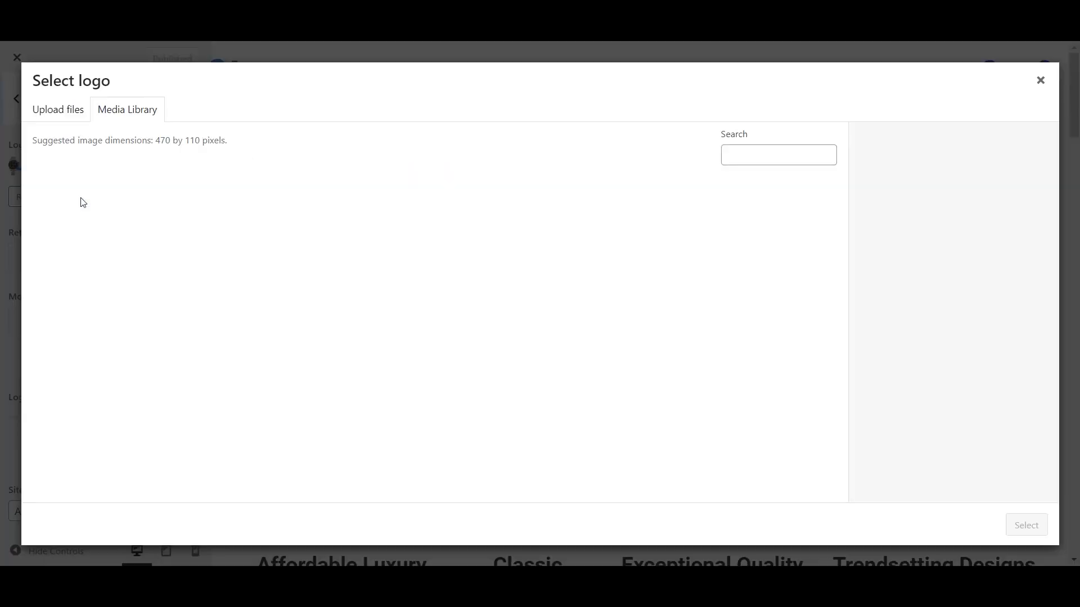
click(75, 119)
click(1040, 80)
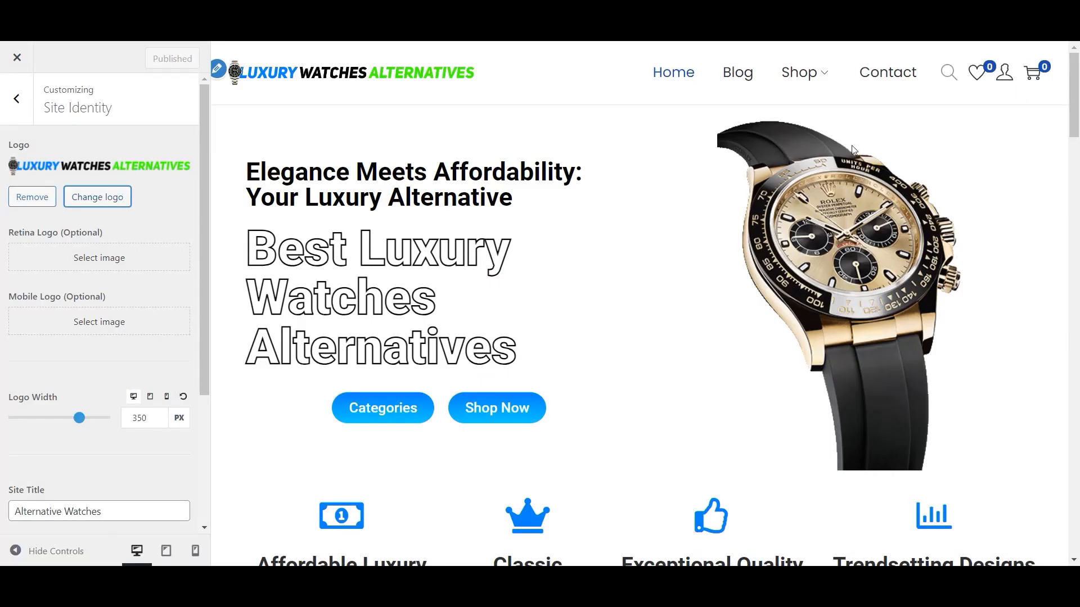
- Review the logo and site icon settings, and view the icon's image upload options without replacing the icon
scroll(140, 480, down, 3)
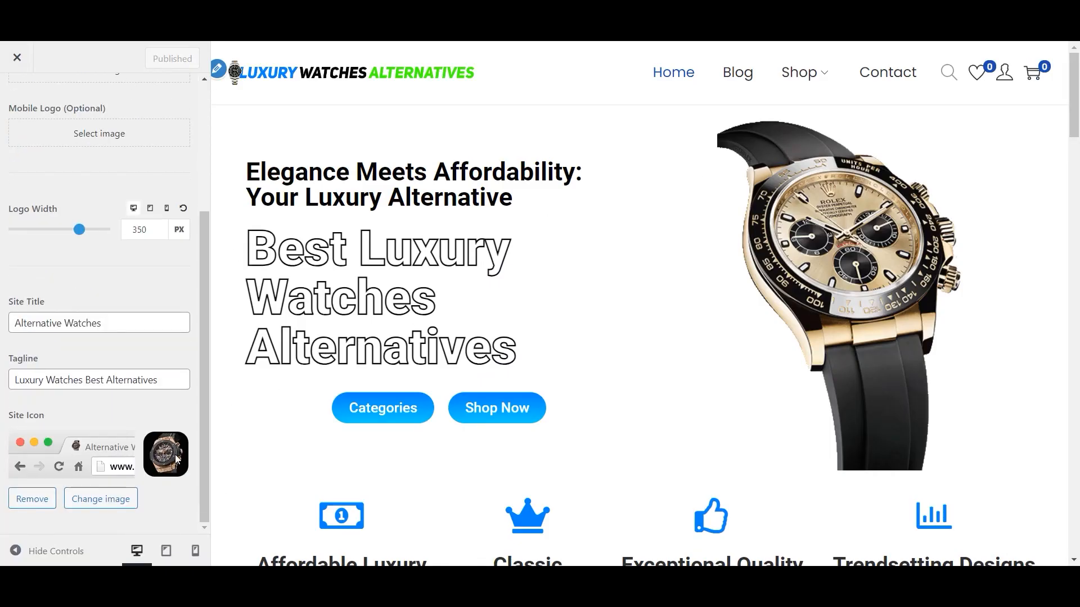
scroll(166, 432, up, 3)
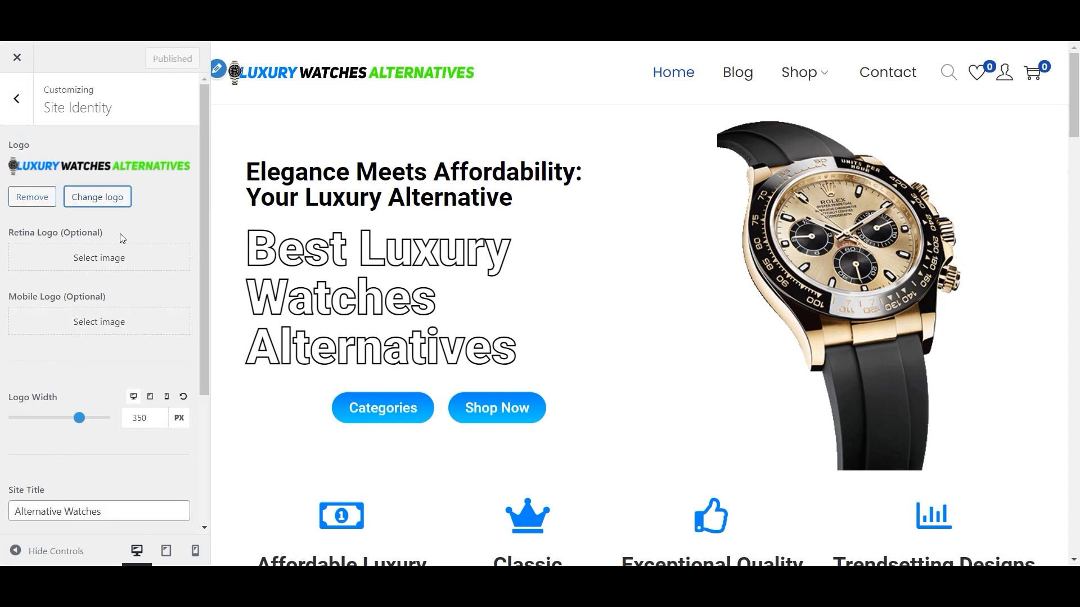
scroll(90, 313, down, 3)
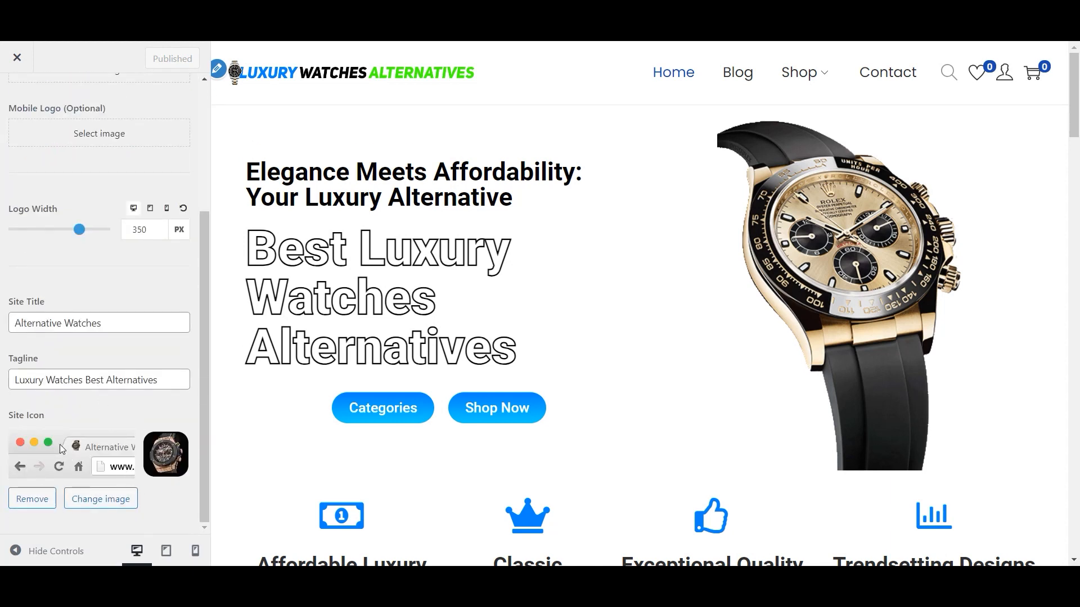
click(91, 500)
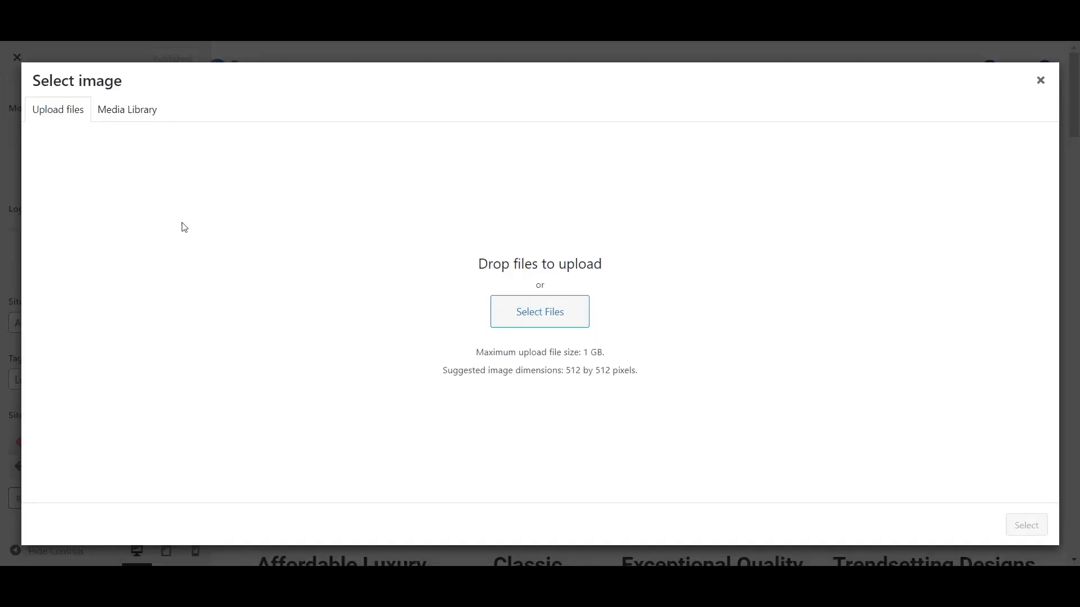
click(1042, 80)
- Inspect the homepage in the tablet and mobile previews and return to the desktop preview
click(166, 551)
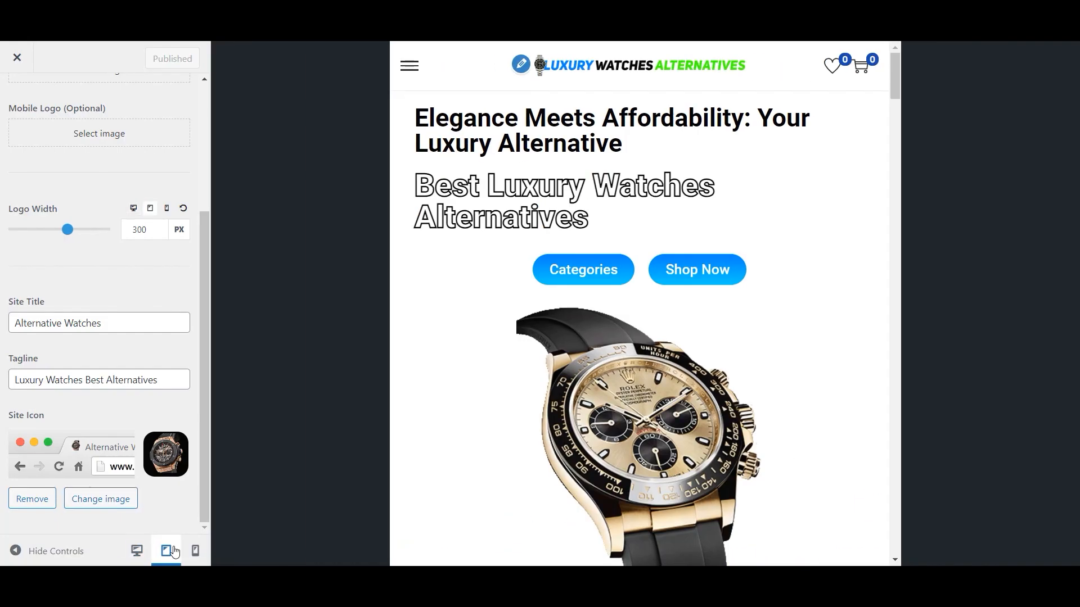
scroll(622, 301, down, 15)
click(195, 550)
click(137, 551)
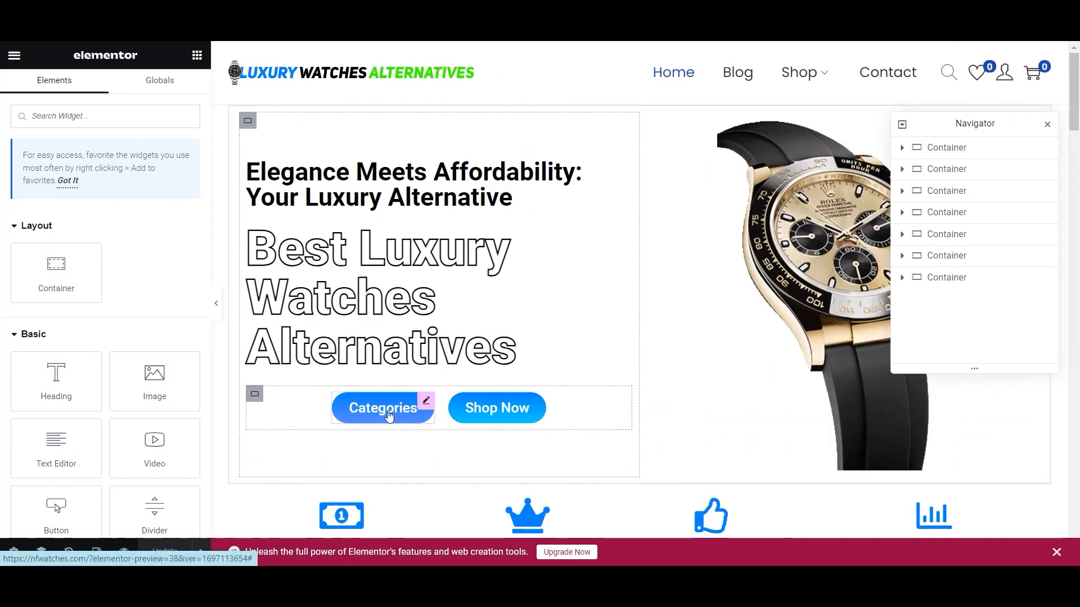
click(426, 402)
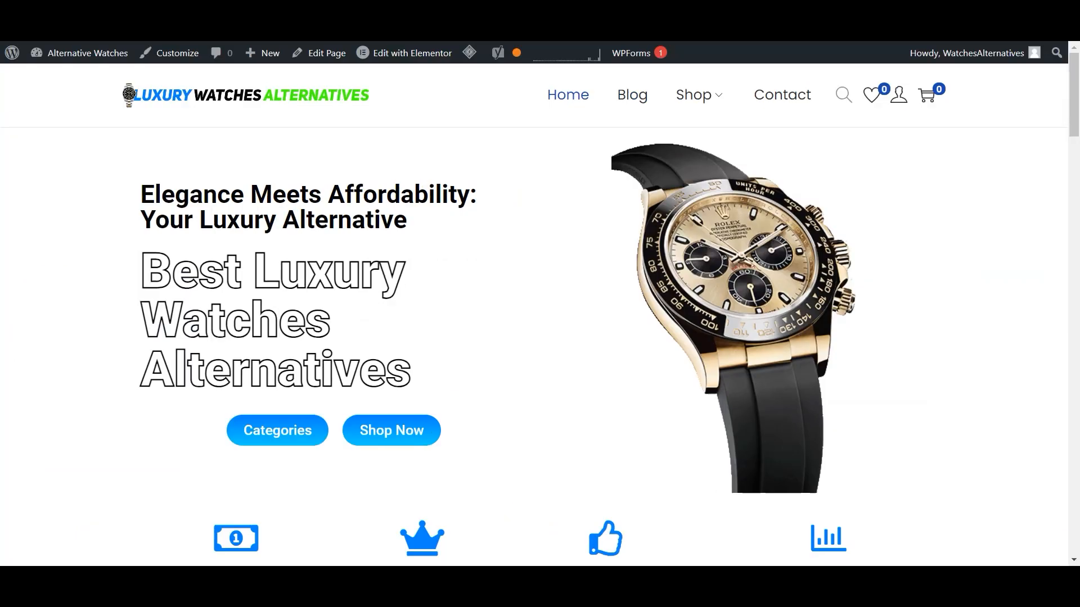
mouse_move(708, 102)
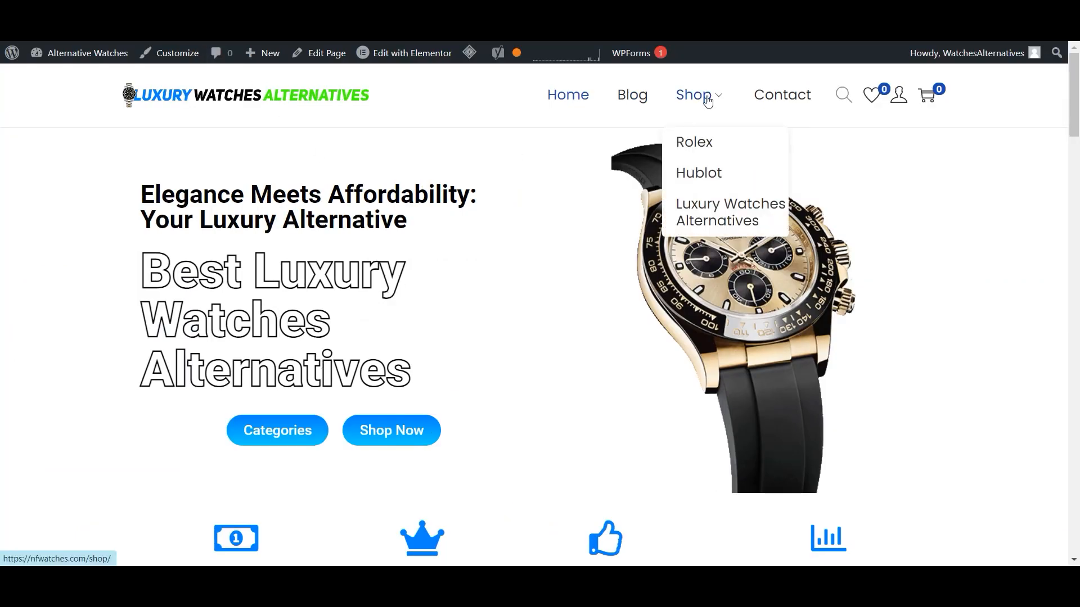
click(707, 100)
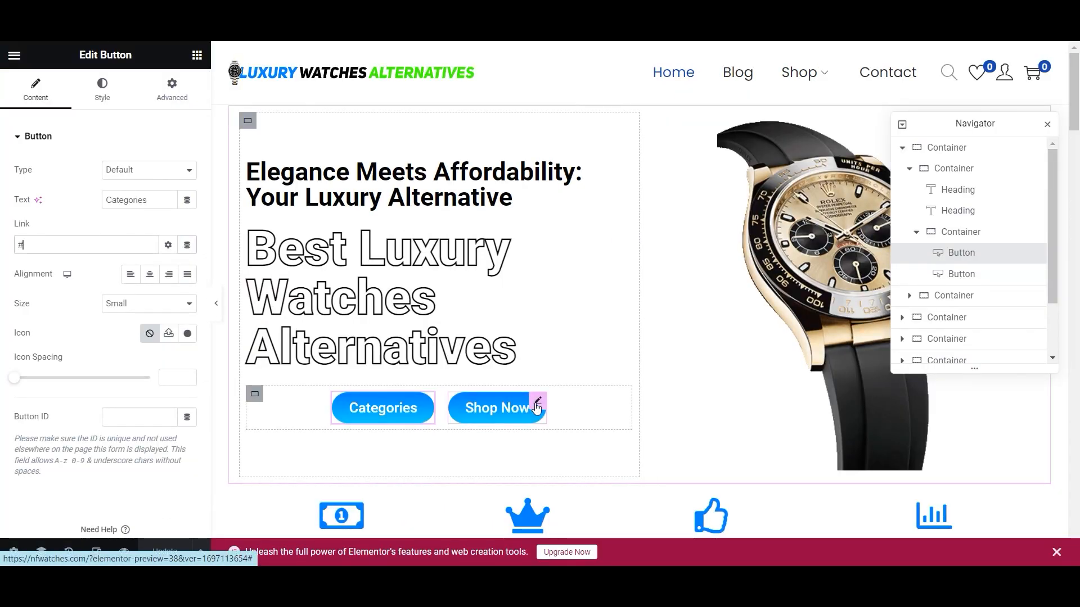
click(539, 401)
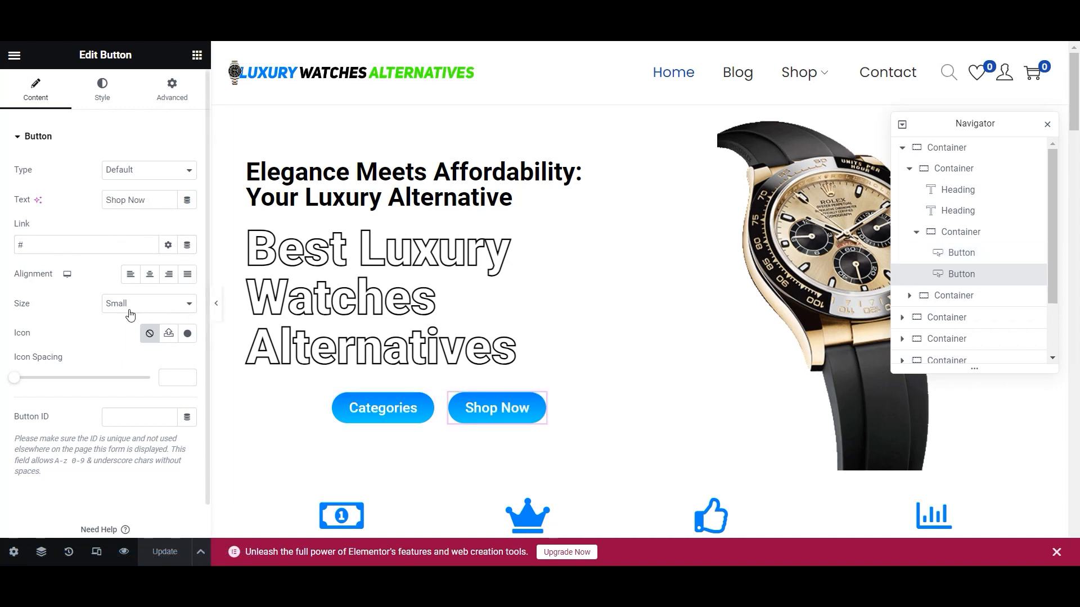
click(96, 246)
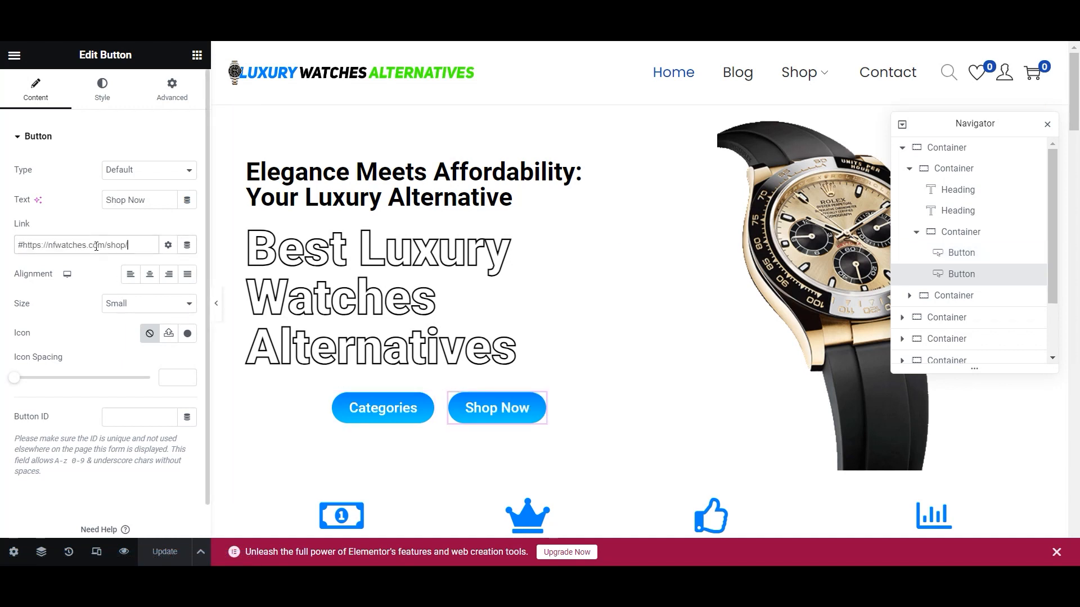
text(https://nfwatches.com/shop/)
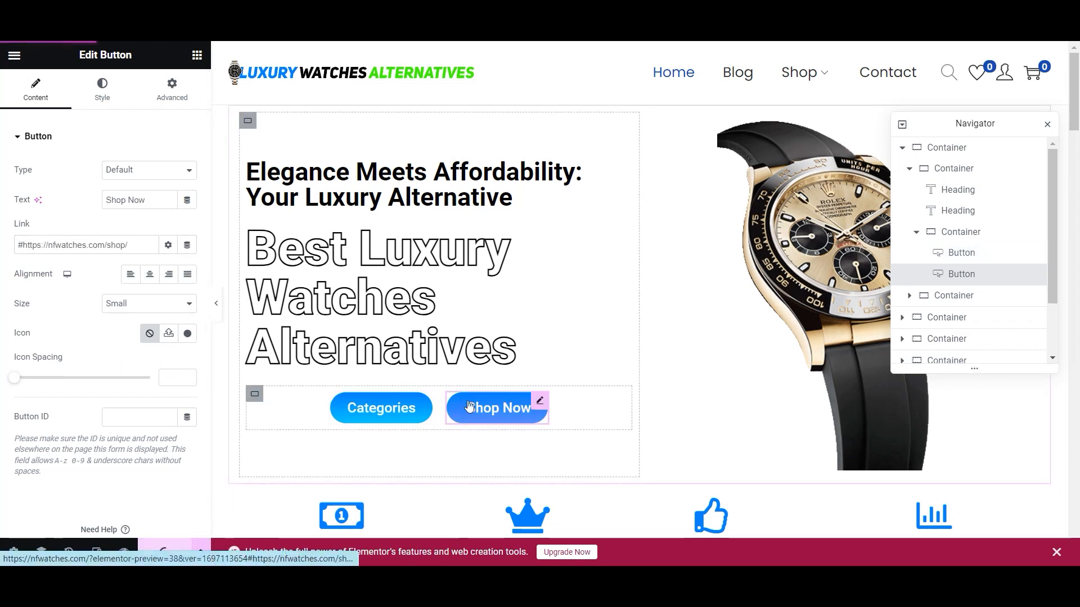
click(420, 406)
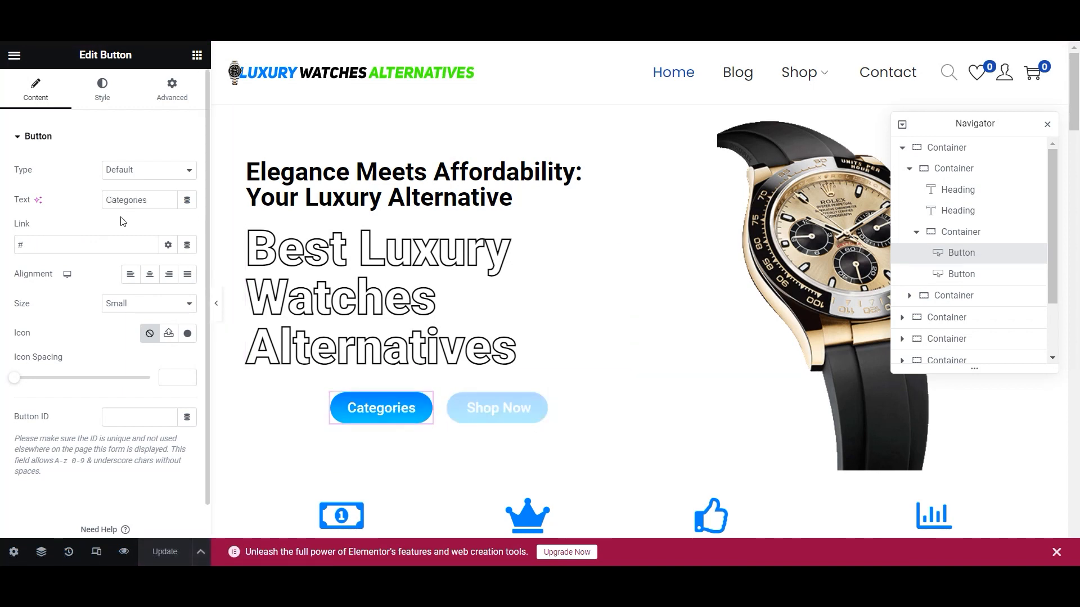
click(50, 251)
text(cate)
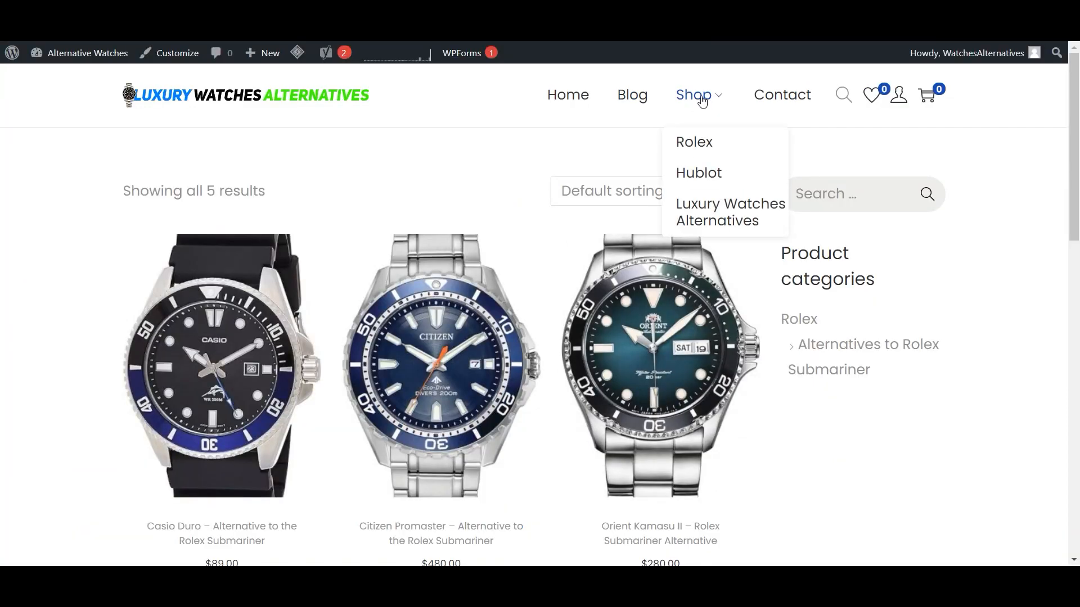
mouse_move(663, 101)
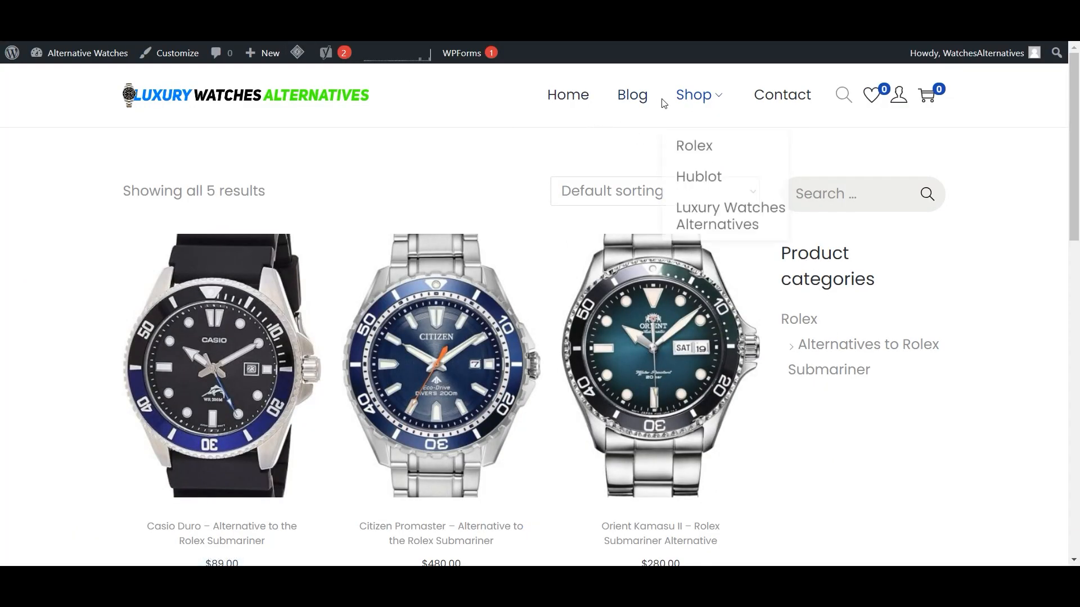
click(709, 145)
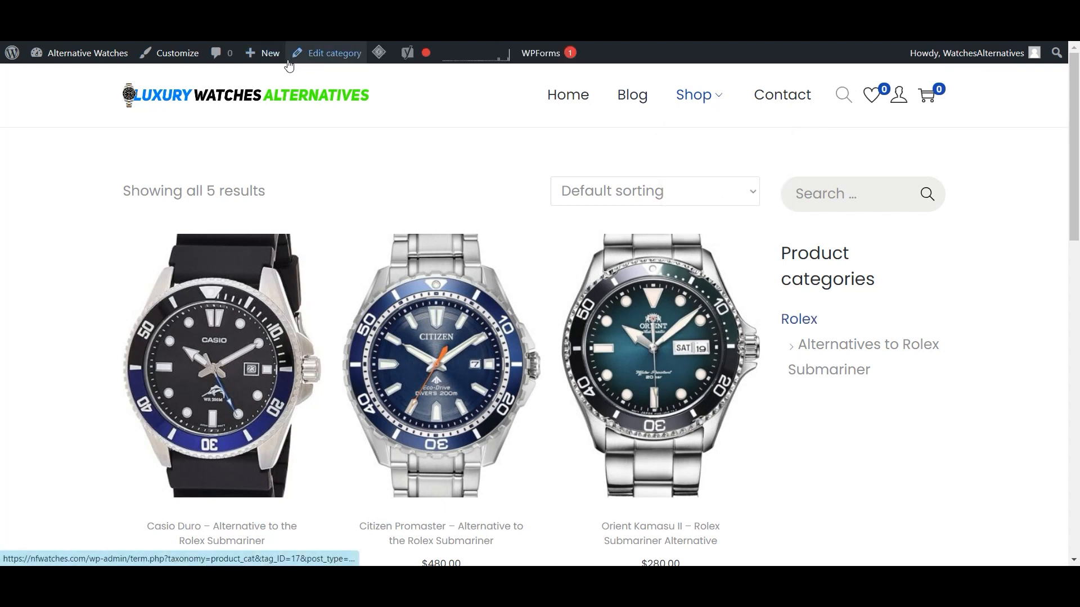
key(BackSpace)
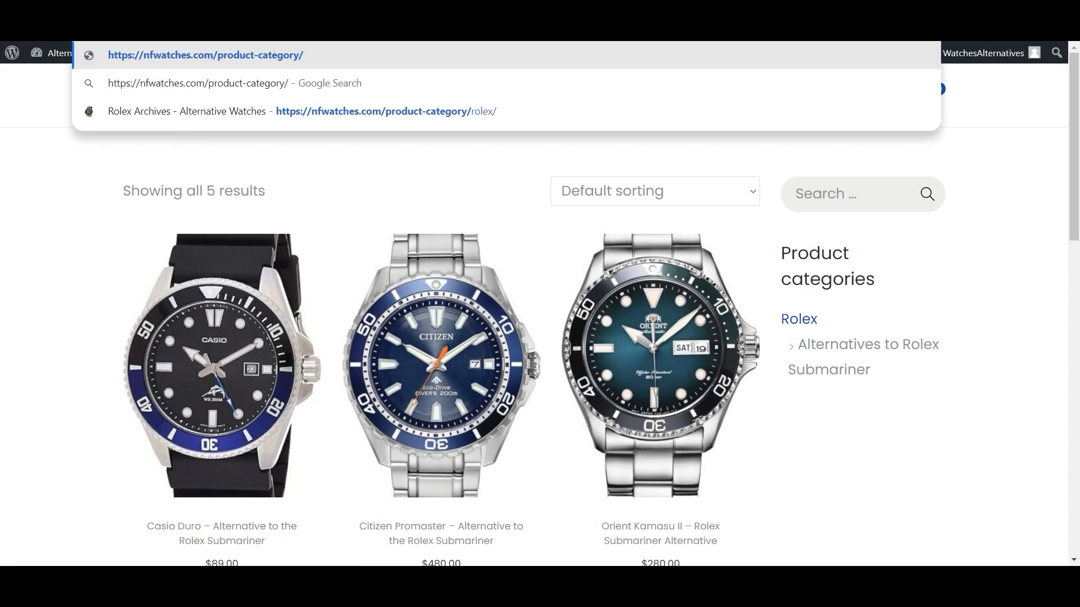
click(73, 11)
click(55, 244)
text(https://nfwatches.com/product-category/)
click(165, 551)
scroll(350, 239, down, 15)
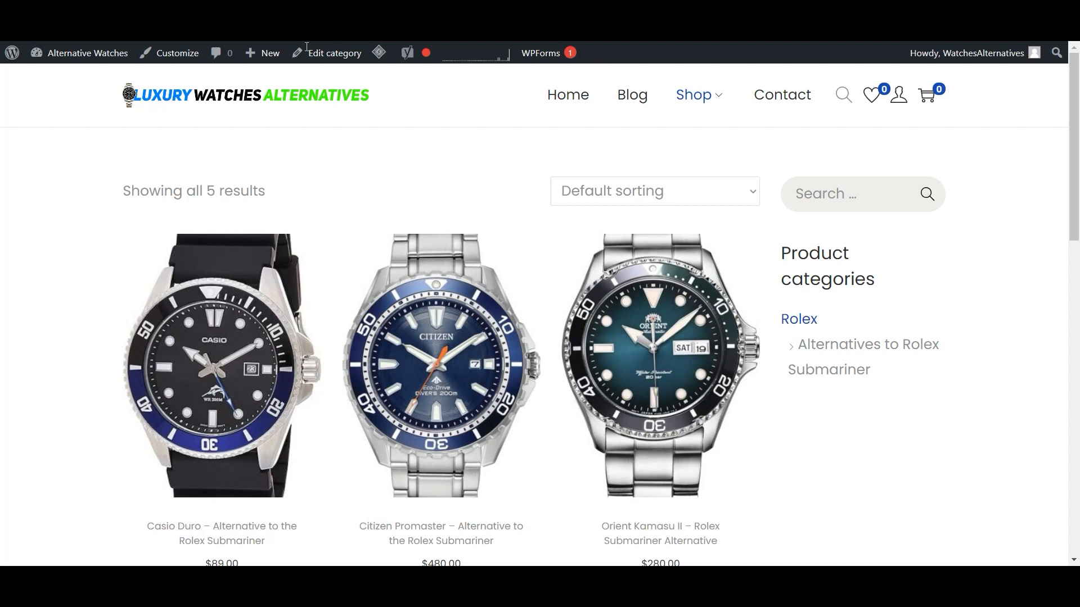
scroll(506, 338, down, 5)
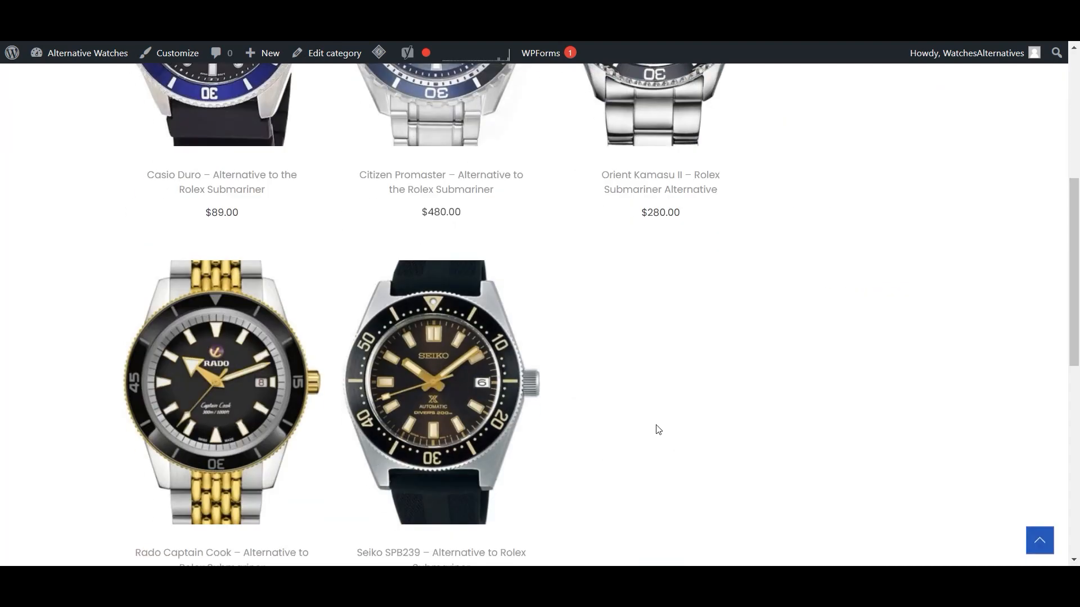
scroll(687, 422, up, 5)
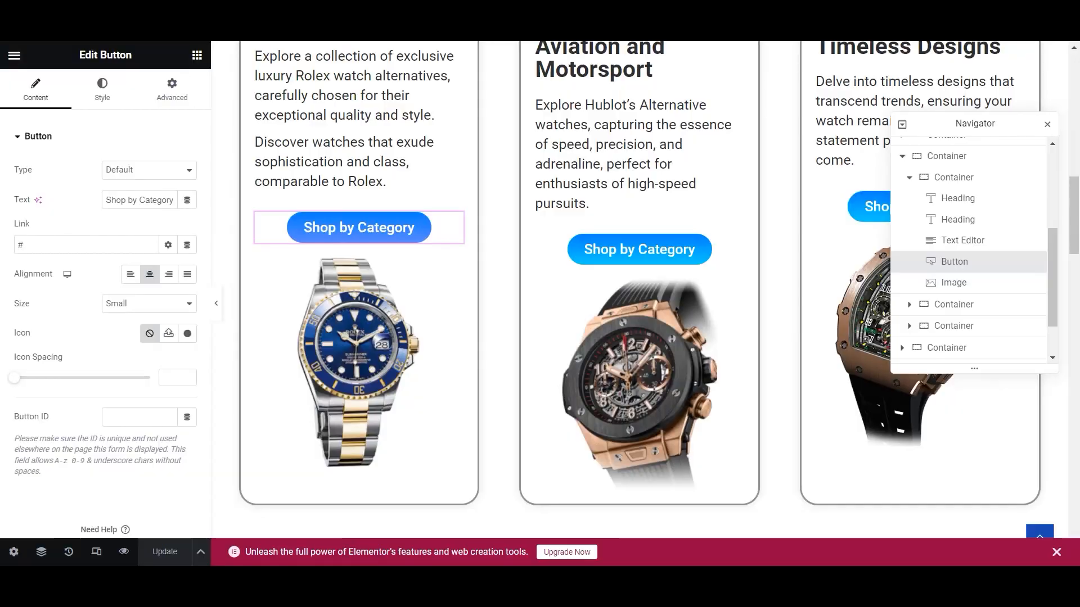
click(99, 240)
text(https://nfwatches.com/product-category/)
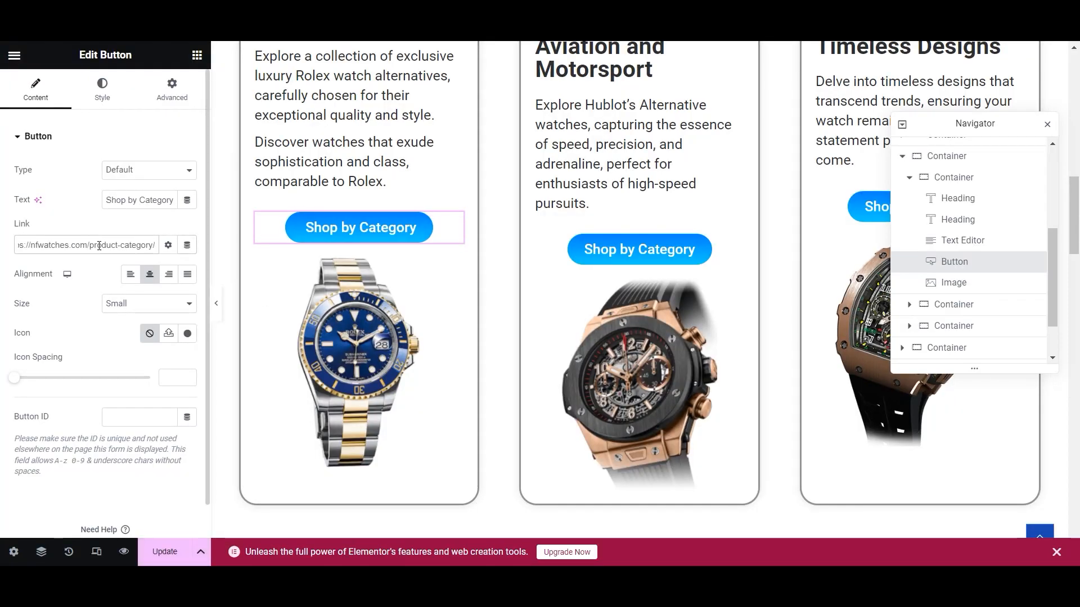
- Append the same product-category address to the Shop by Category button links on the Hublot and Timeless Designs cards, saving the page in between
click(736, 243)
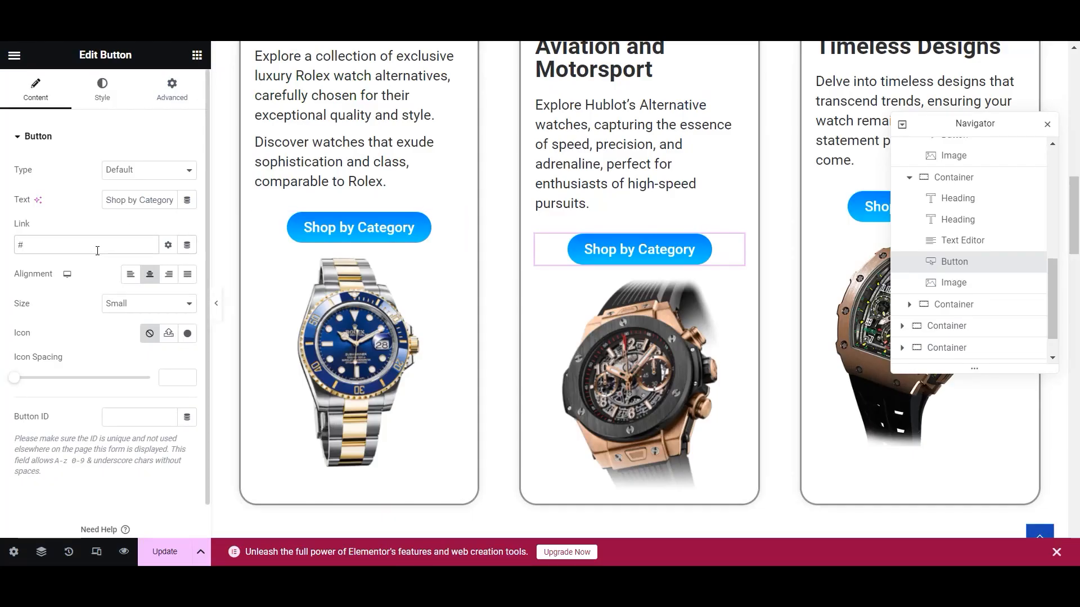
key(ctrl+v)
key(ctrl+s)
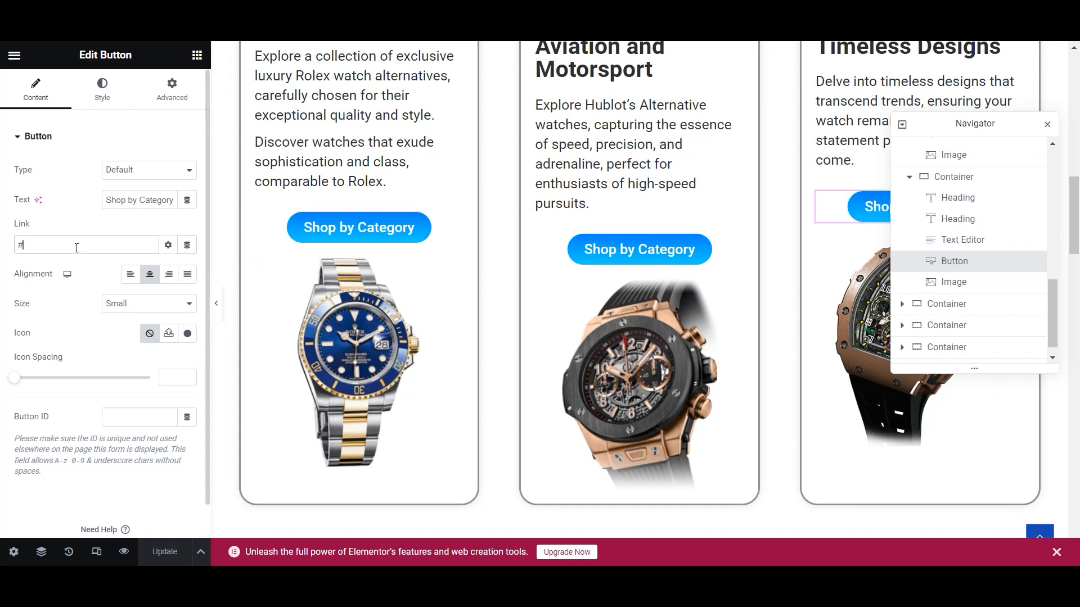
key(ctrl+v)
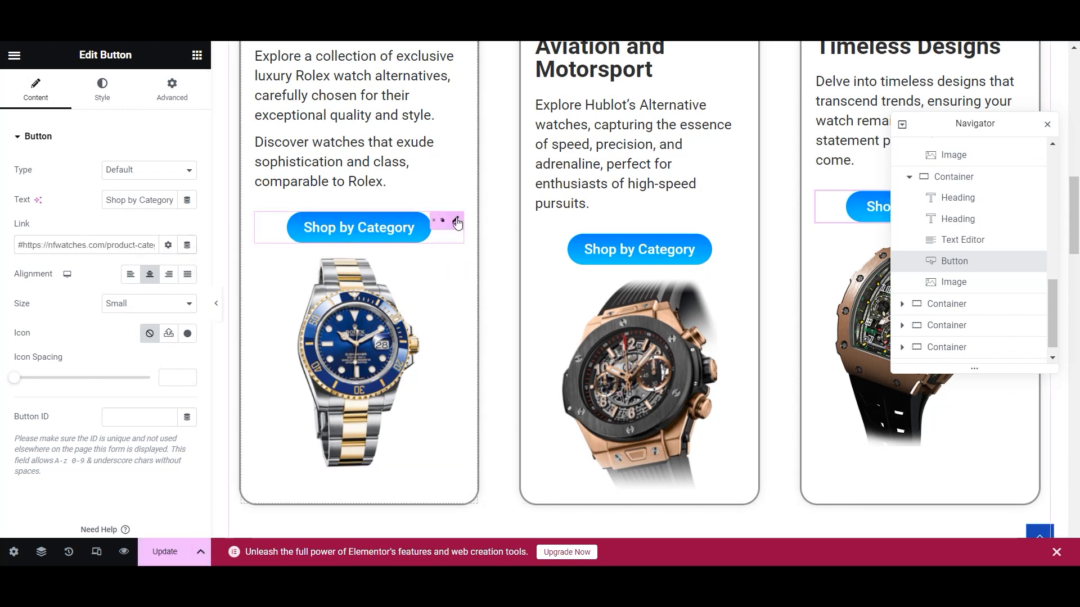
- Extend the Rolex card's Shop by Category link so it ends in product-category/rolex/ and update the page
click(456, 222)
drag(131, 247, 175, 251)
click(155, 249)
text(lex/)
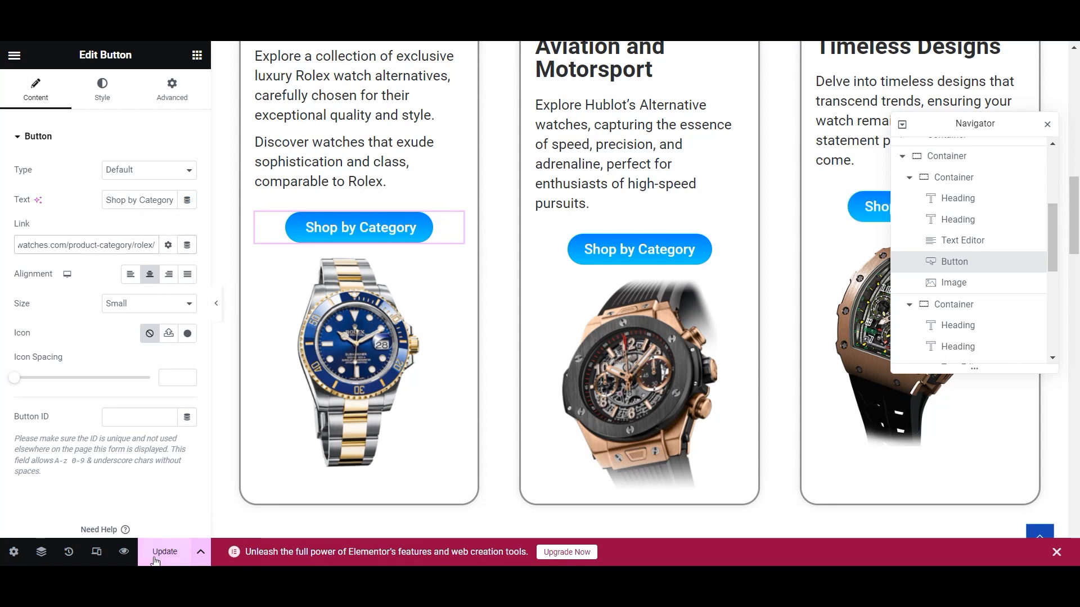
click(165, 552)
scroll(773, 329, down, 3)
scroll(772, 328, down, 10)
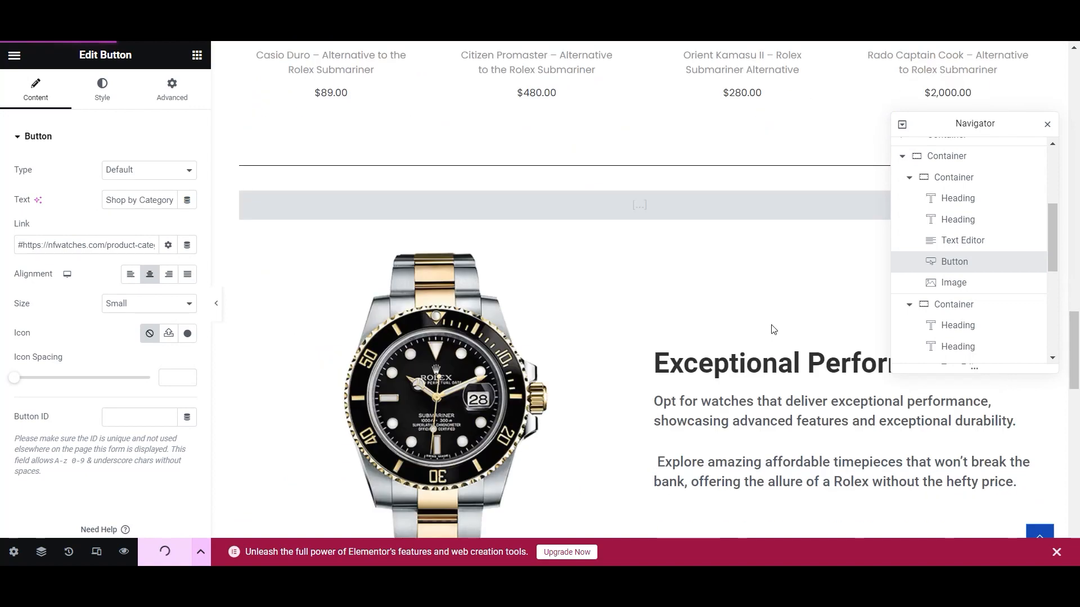
scroll(775, 331, up, 8)
scroll(779, 333, up, 10)
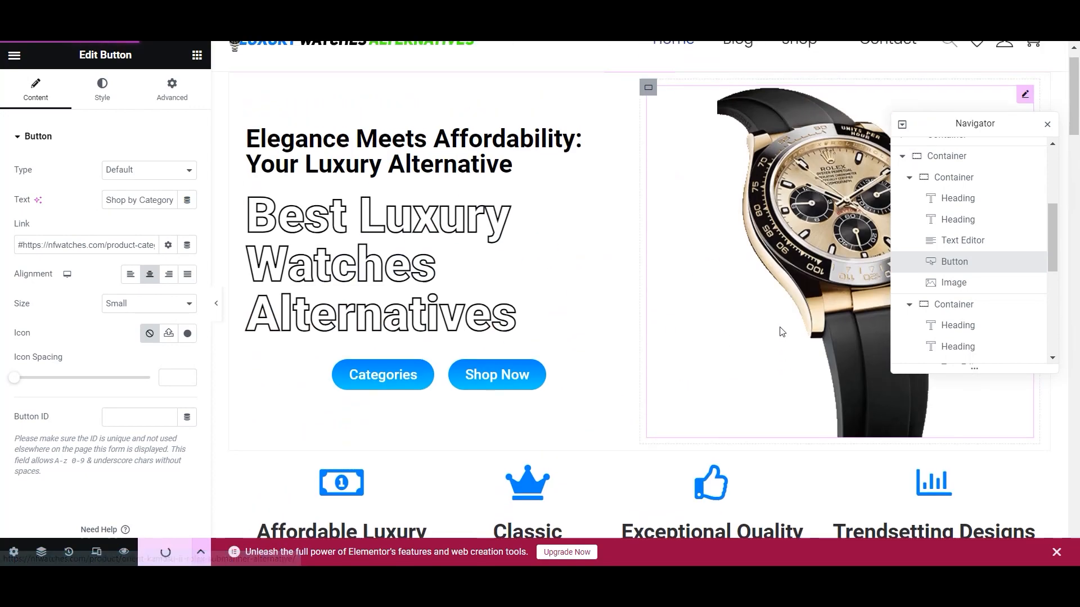